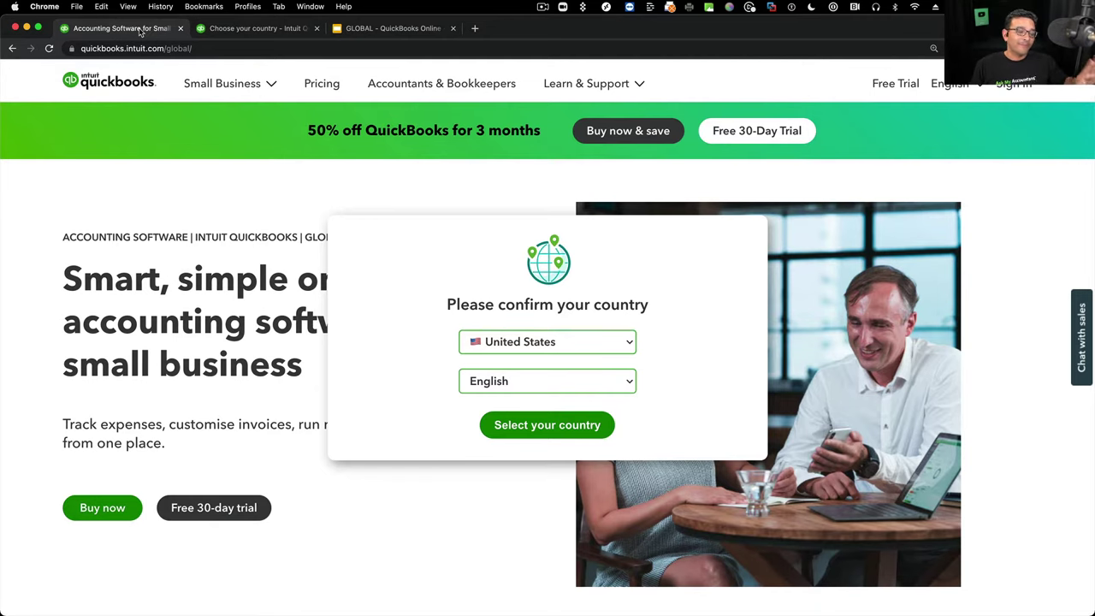
Browse the country list and the regional country pages, leaving United States selected for now
click(556, 344)
mouse_move(524, 6)
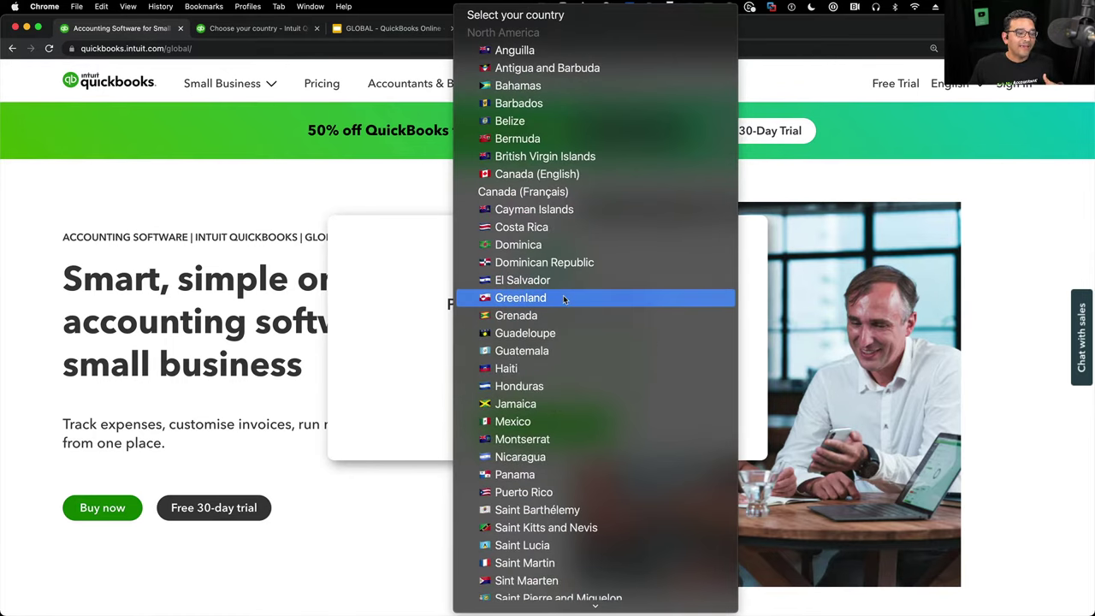
key(Escape)
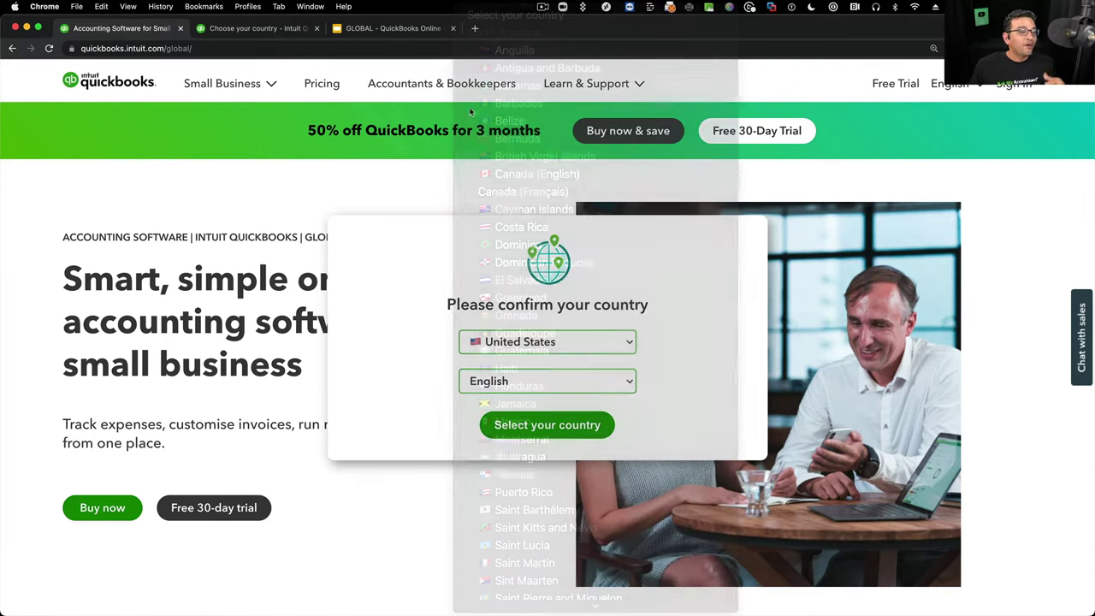
click(245, 29)
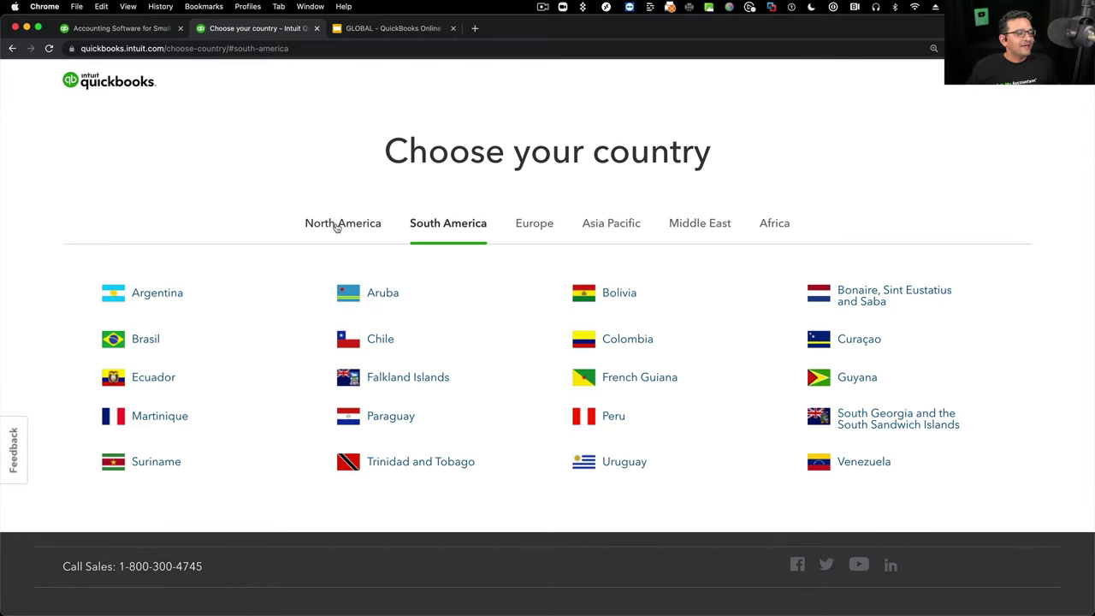
click(337, 227)
click(448, 222)
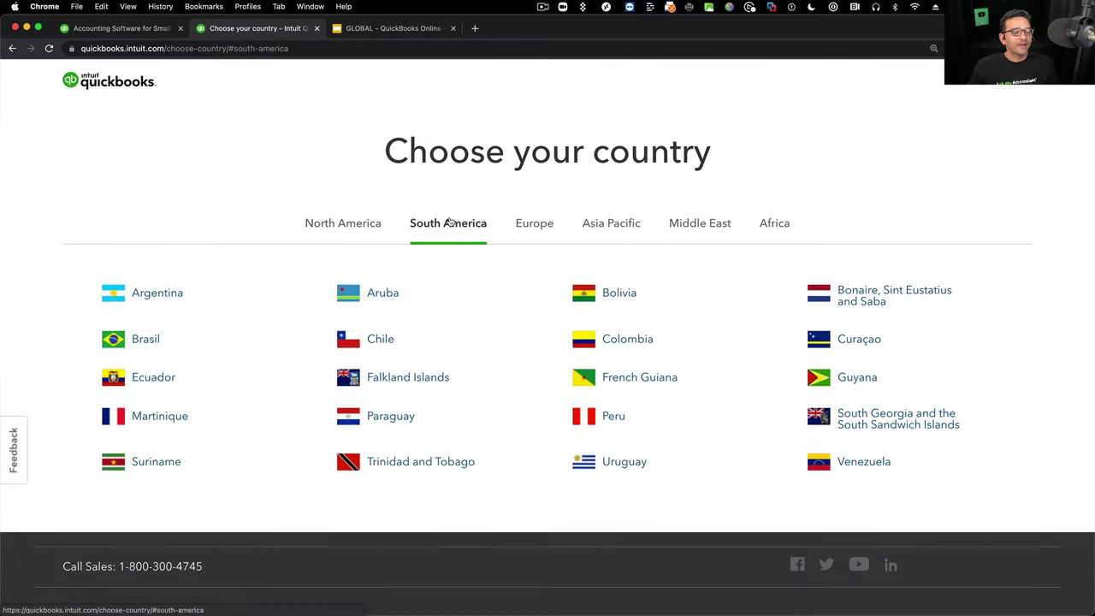
click(129, 29)
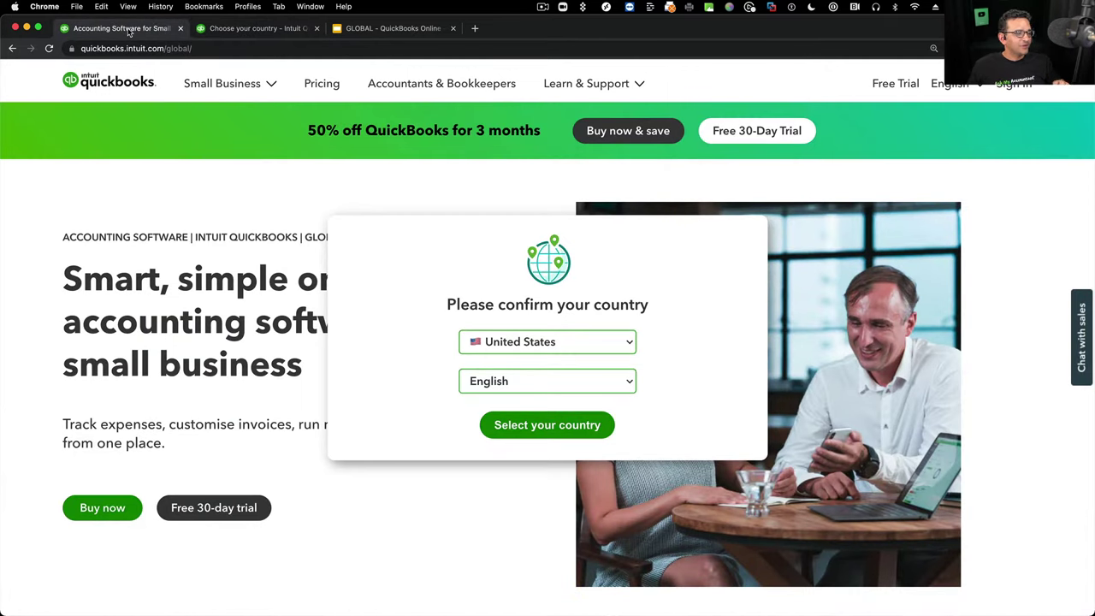
click(627, 342)
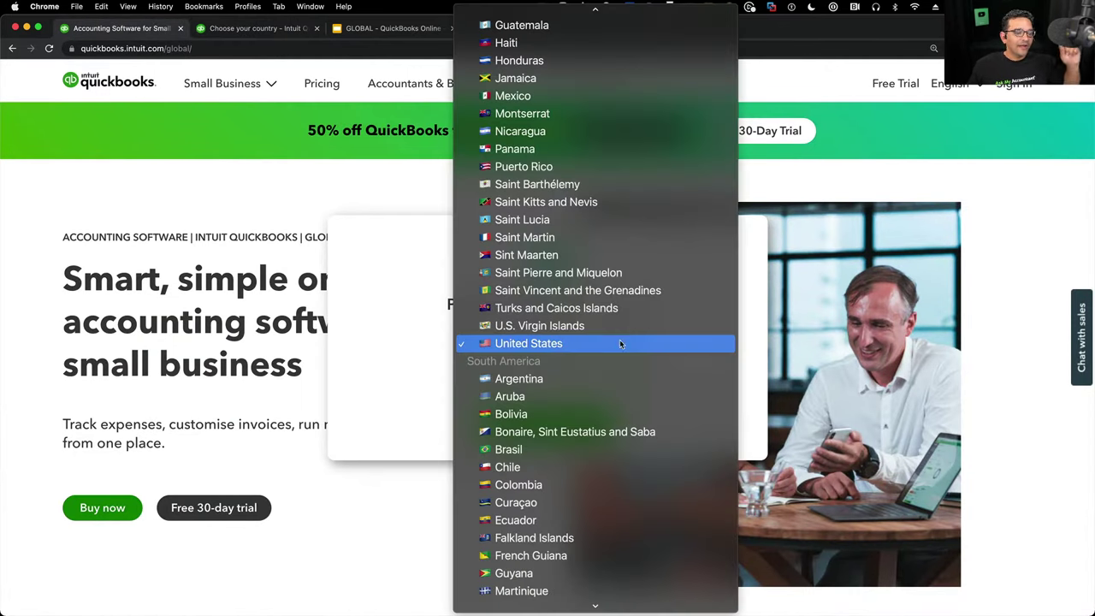
click(229, 38)
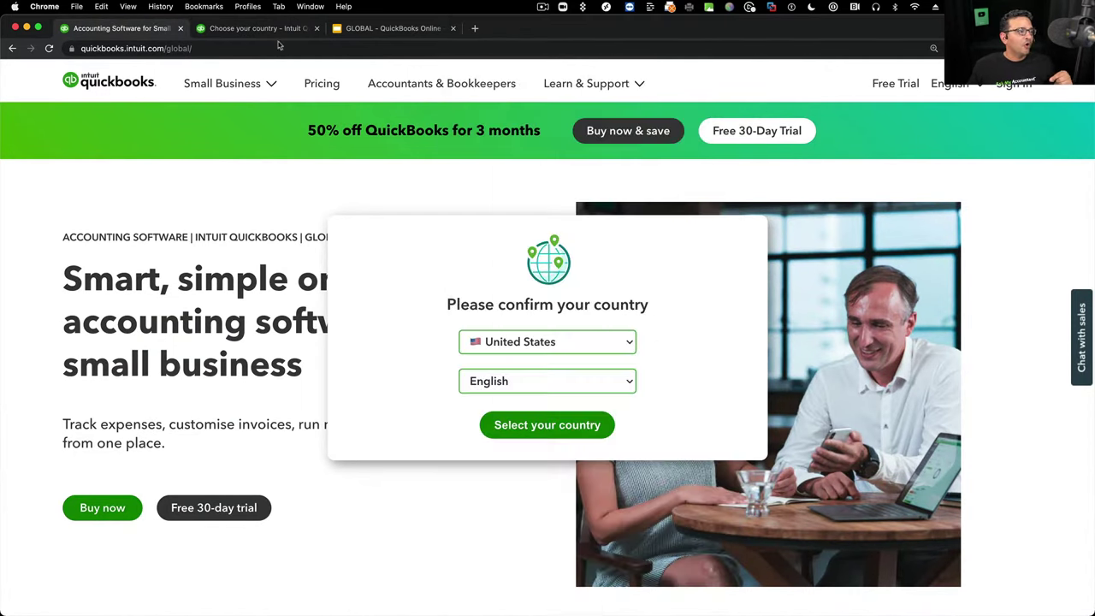
click(270, 37)
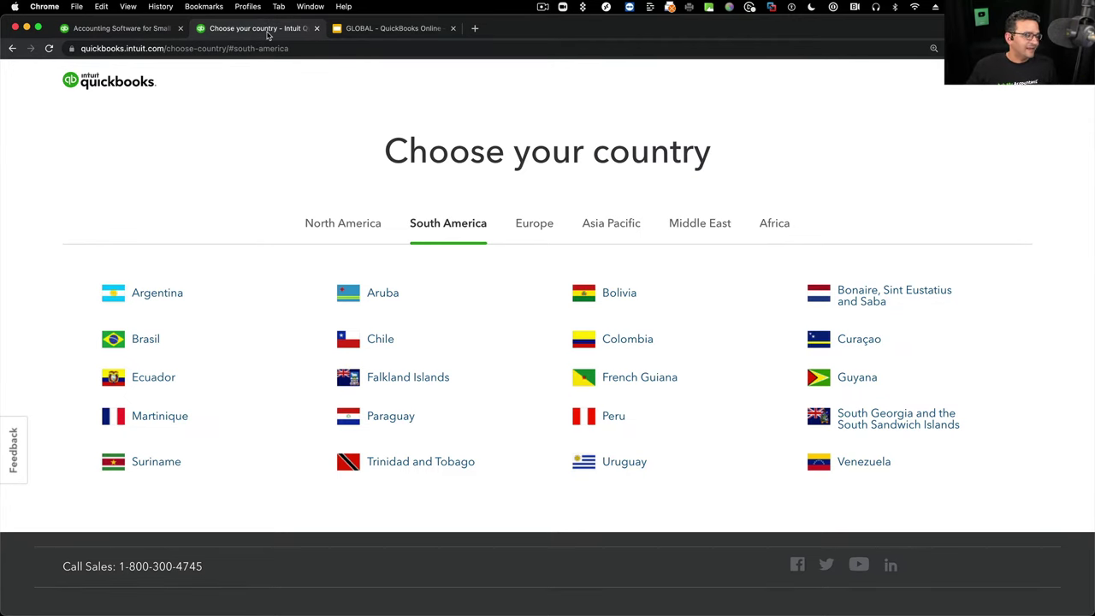
click(145, 30)
Choose Colombia with Spanish as the language and confirm the country
click(529, 344)
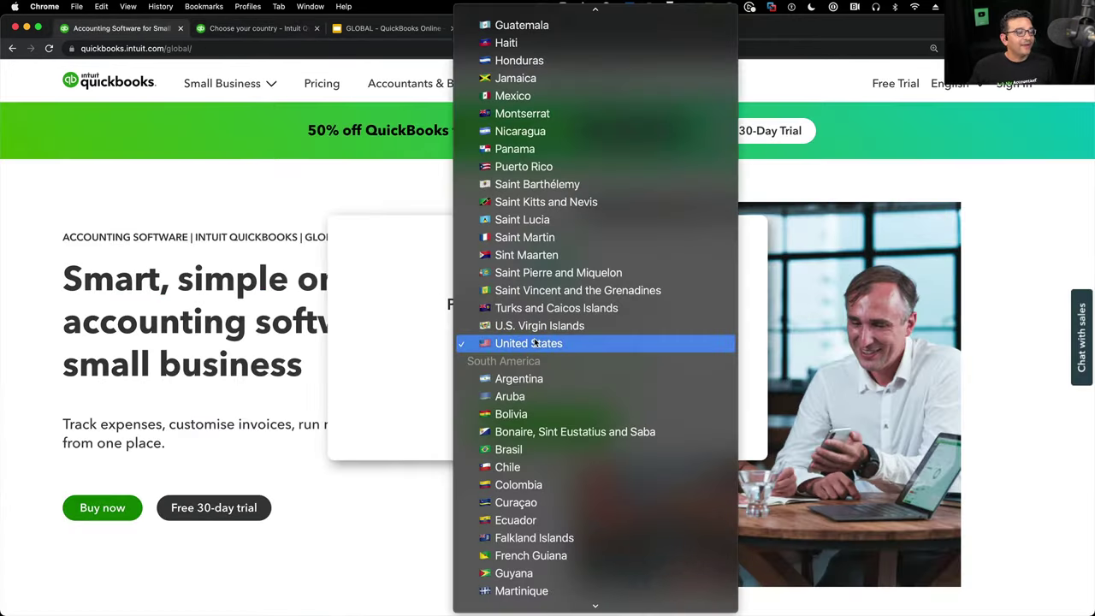
scroll(530, 432, down, 3)
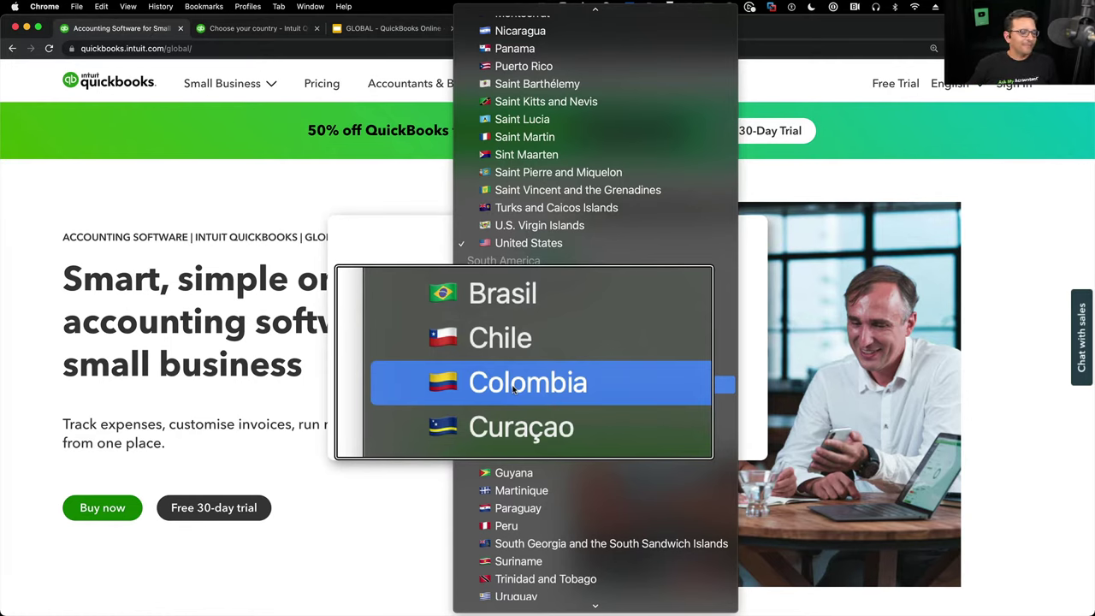
click(513, 386)
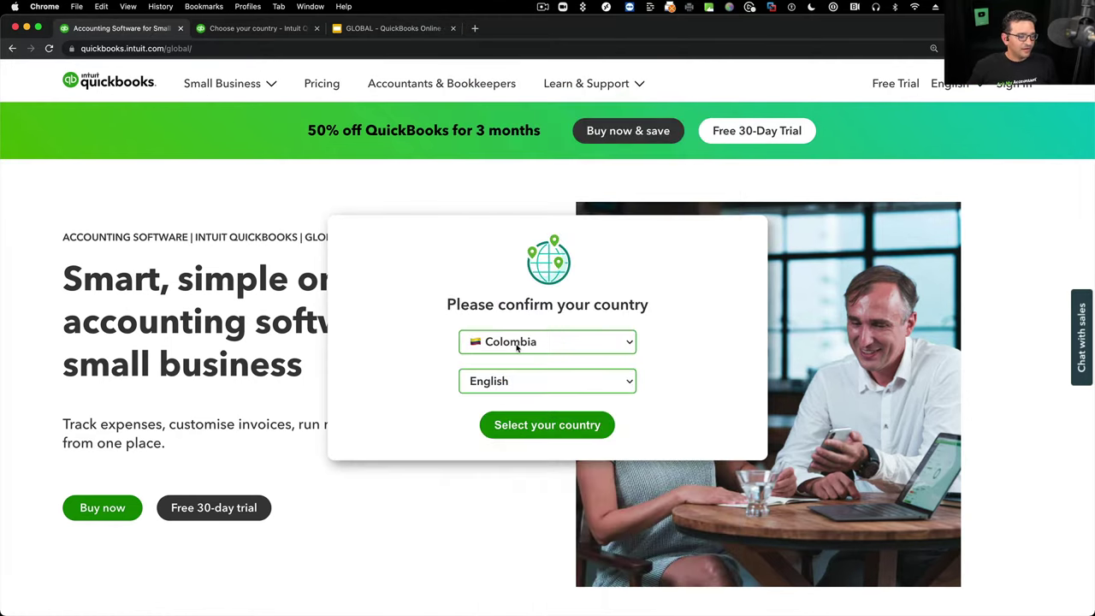
click(516, 387)
click(469, 378)
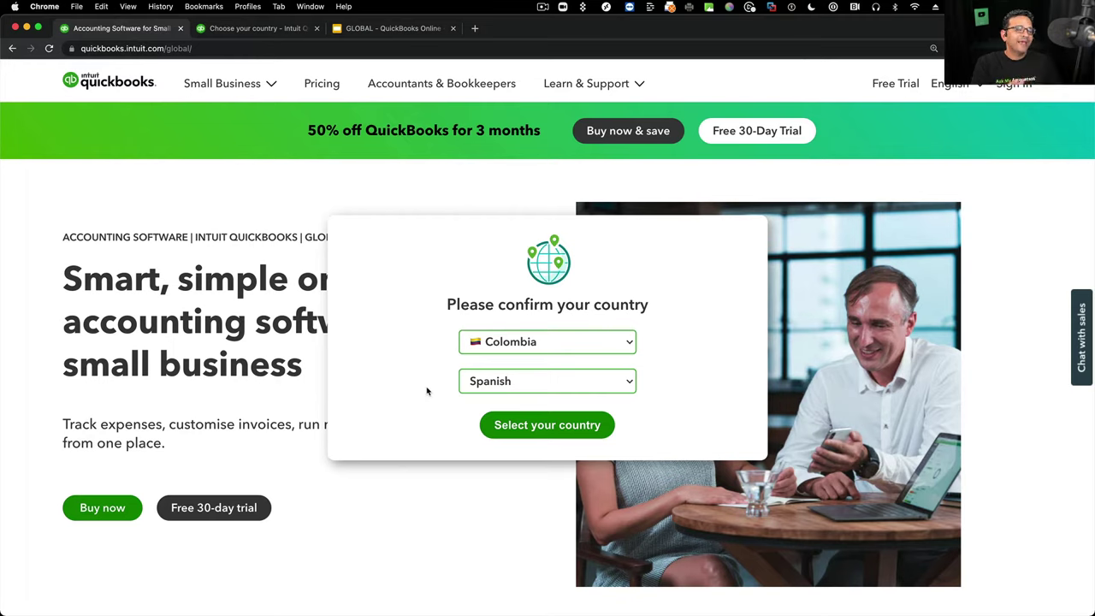
click(546, 432)
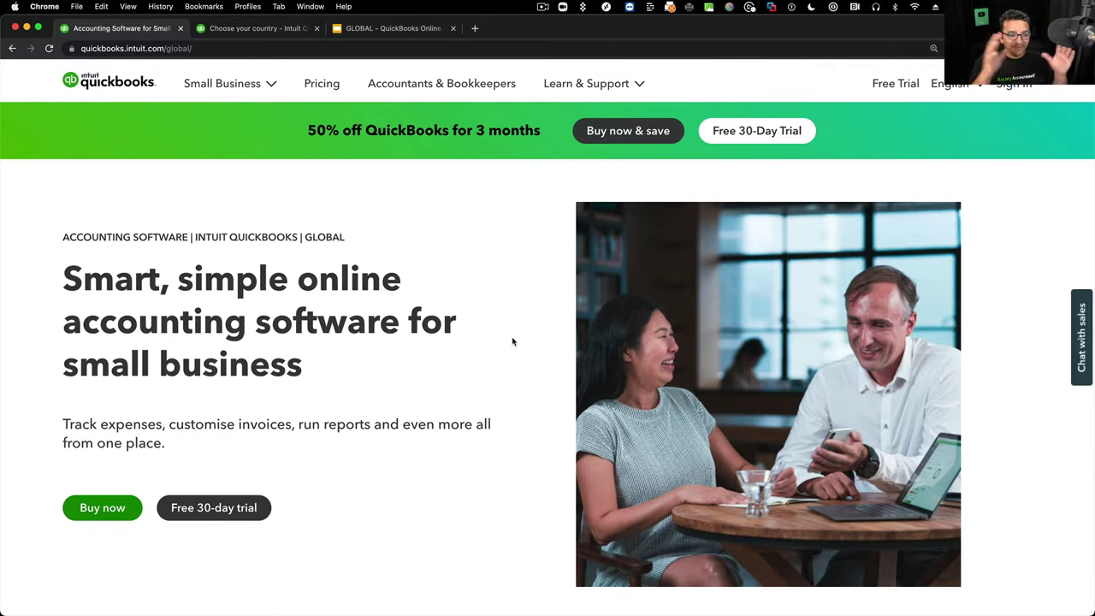
Switch the site language to Español (beta), back to English, then to Español again
click(975, 84)
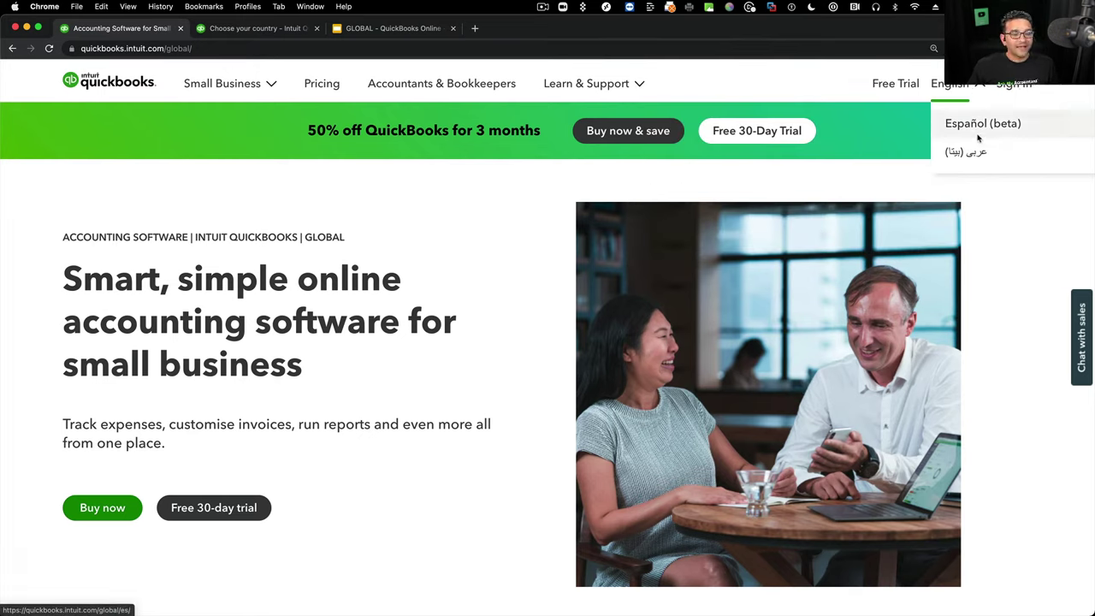
click(979, 123)
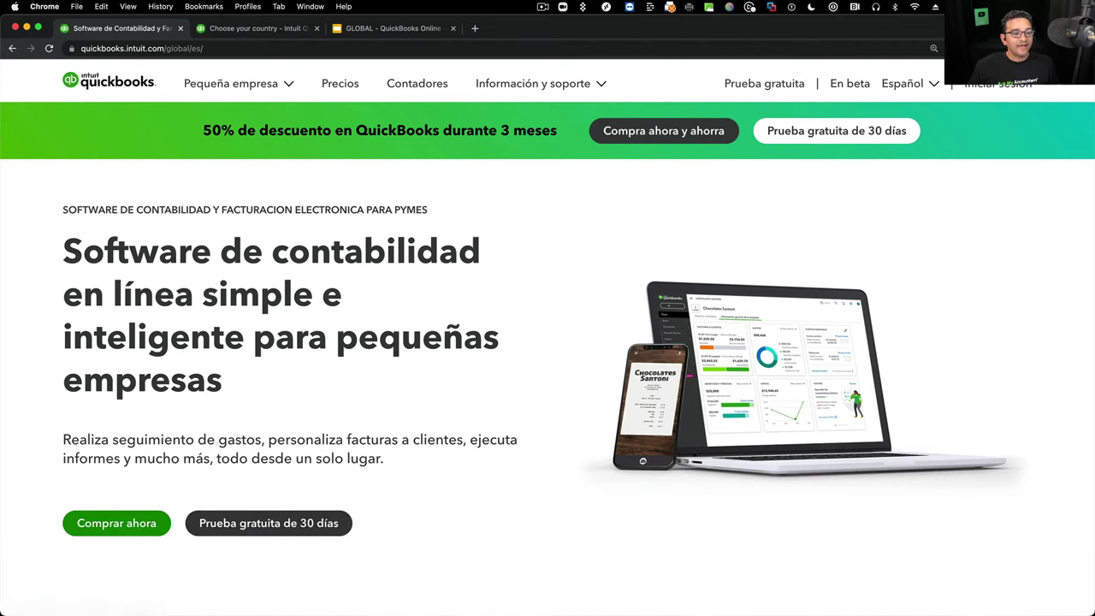
click(907, 83)
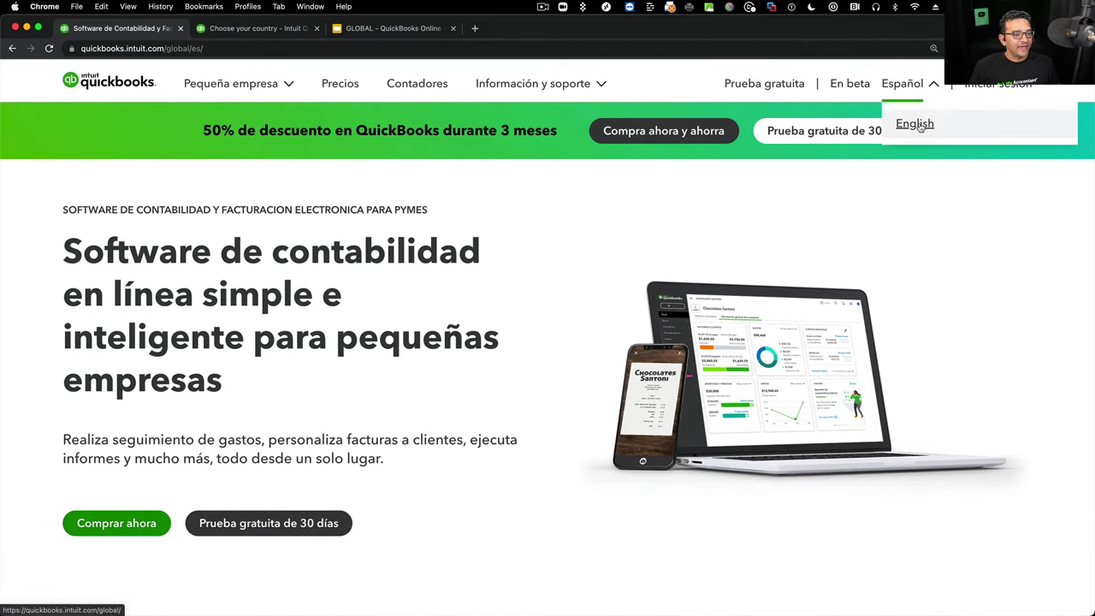
click(911, 120)
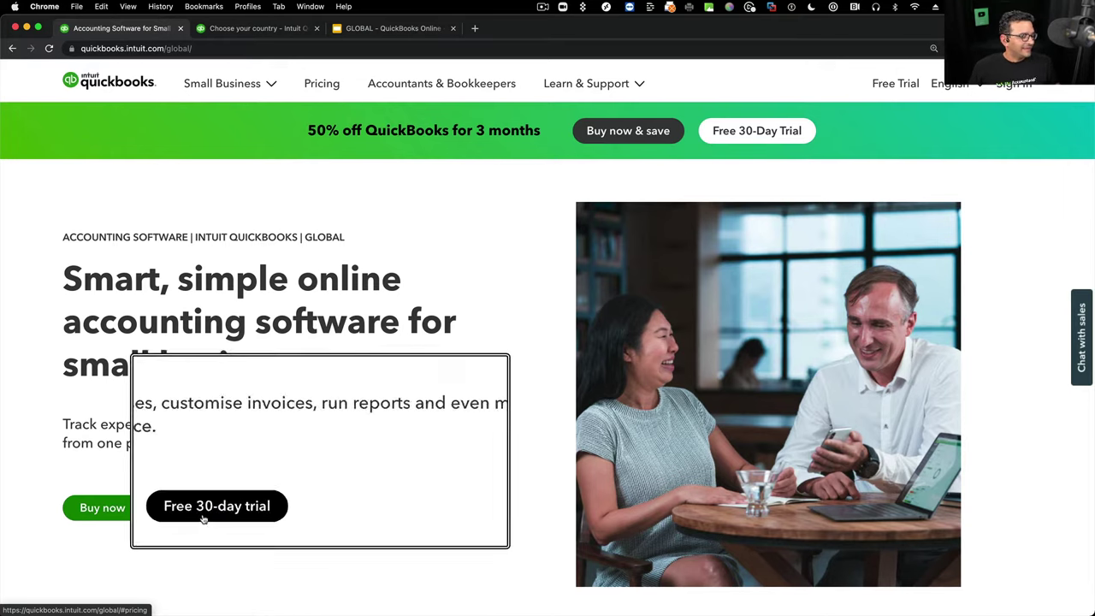
click(201, 517)
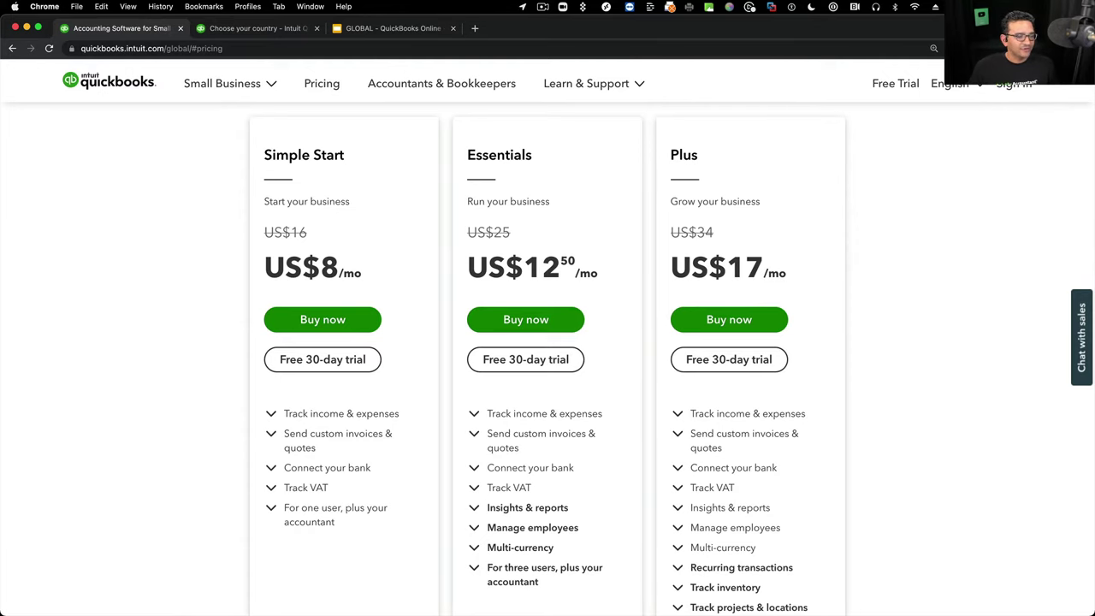
mouse_move(975, 86)
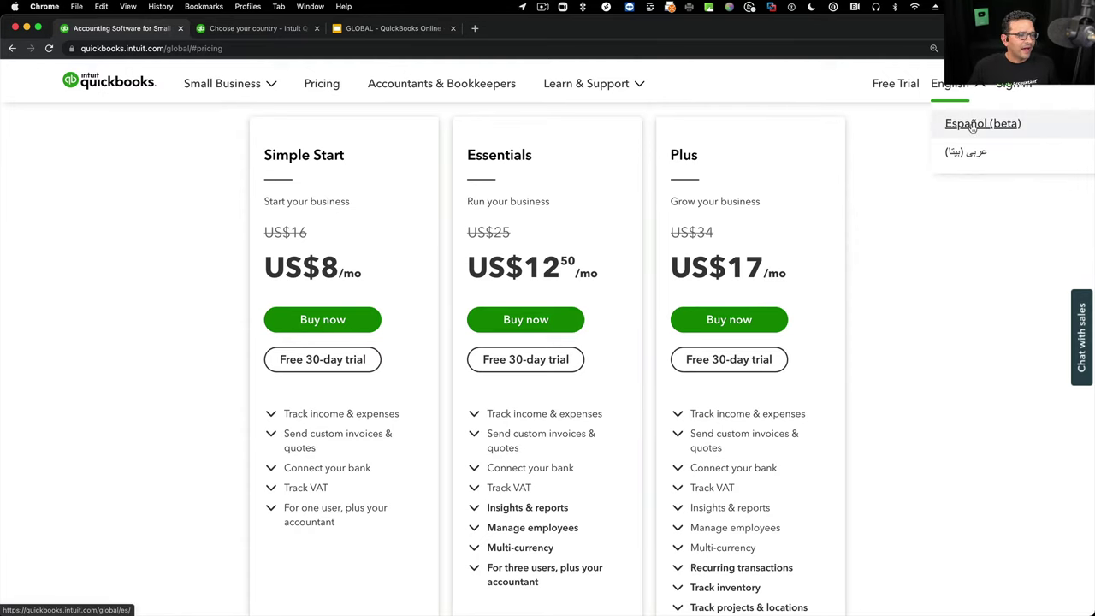
click(980, 123)
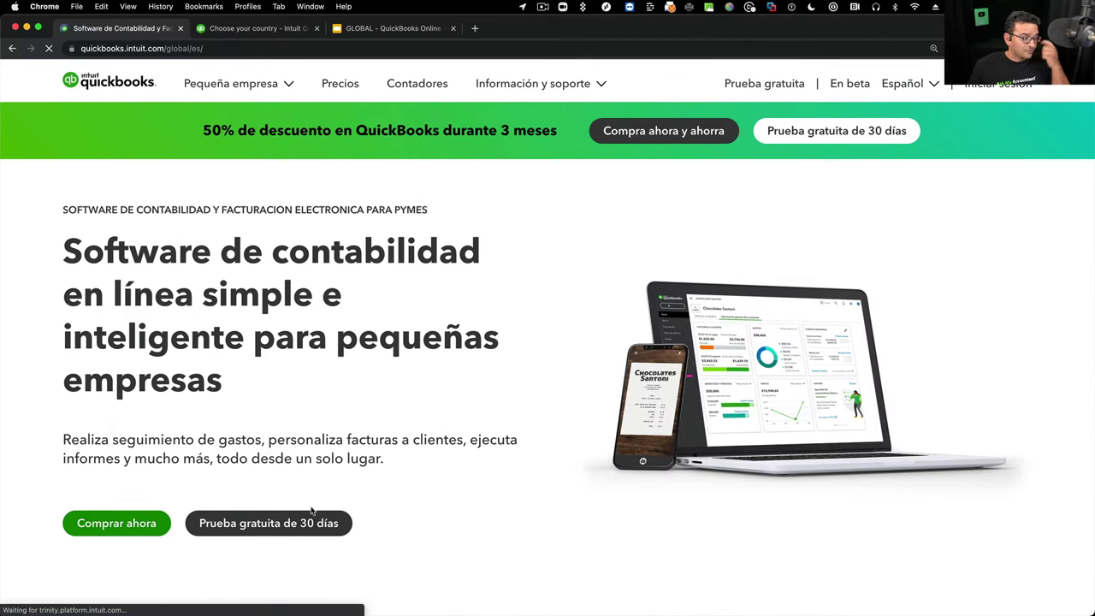
Jump to the 30-day trial pricing and scroll through the Simple Start, Essentials and Plus plans
click(319, 522)
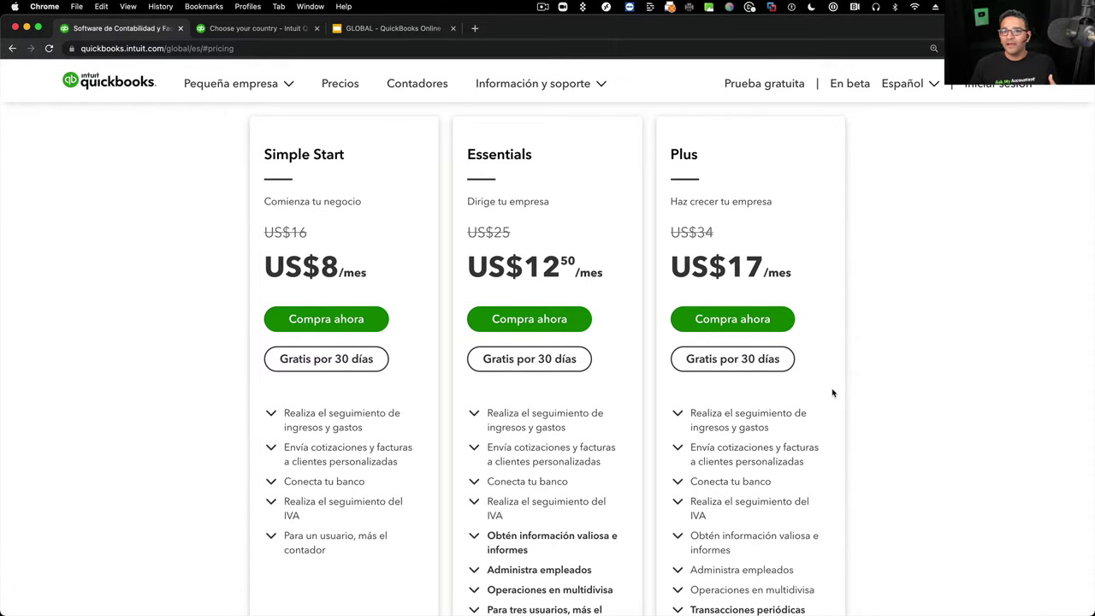
scroll(832, 393, down, 5)
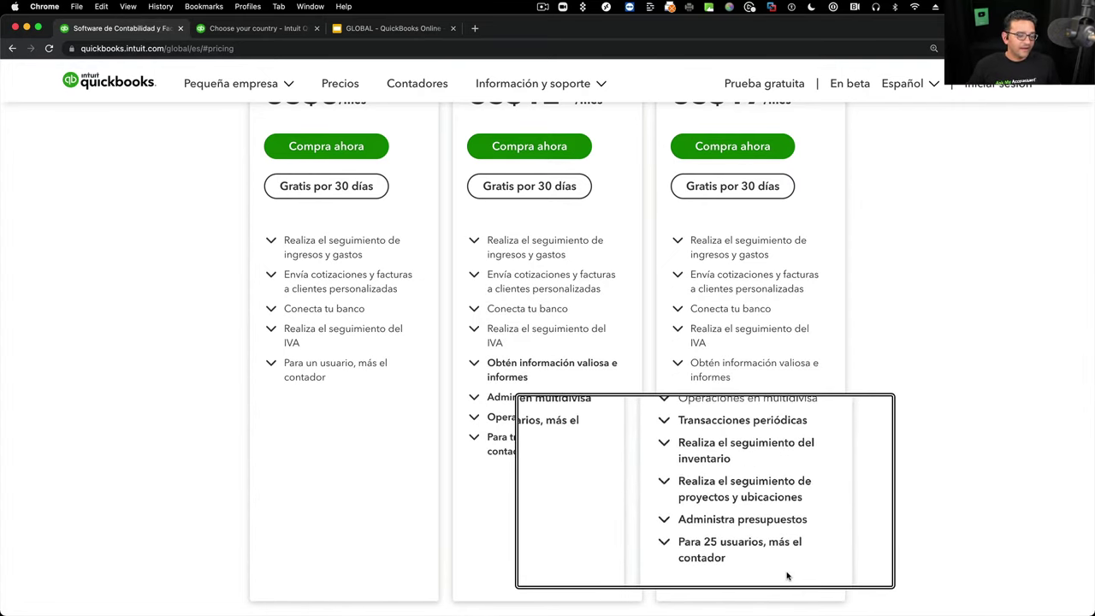
scroll(802, 543, up, 5)
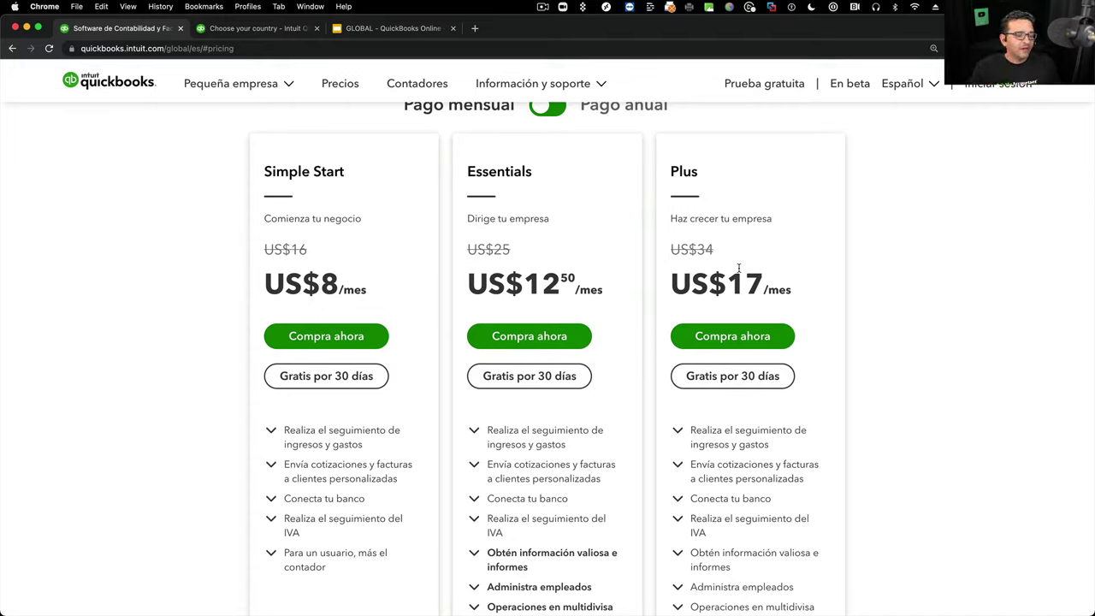
Start the Plus free trial and sign up with an e-mail address and password
click(744, 386)
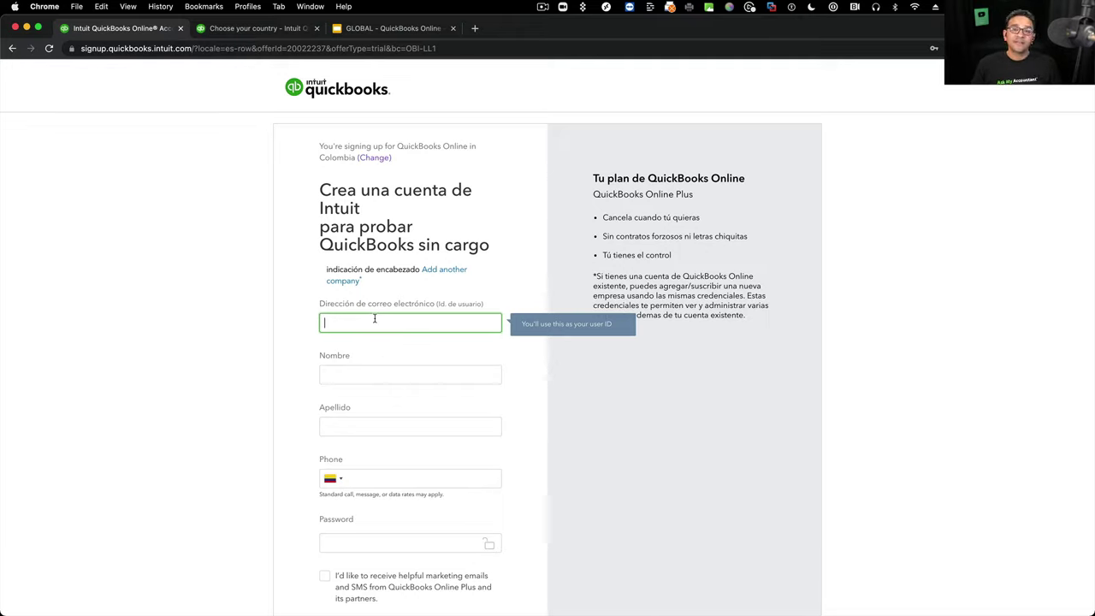
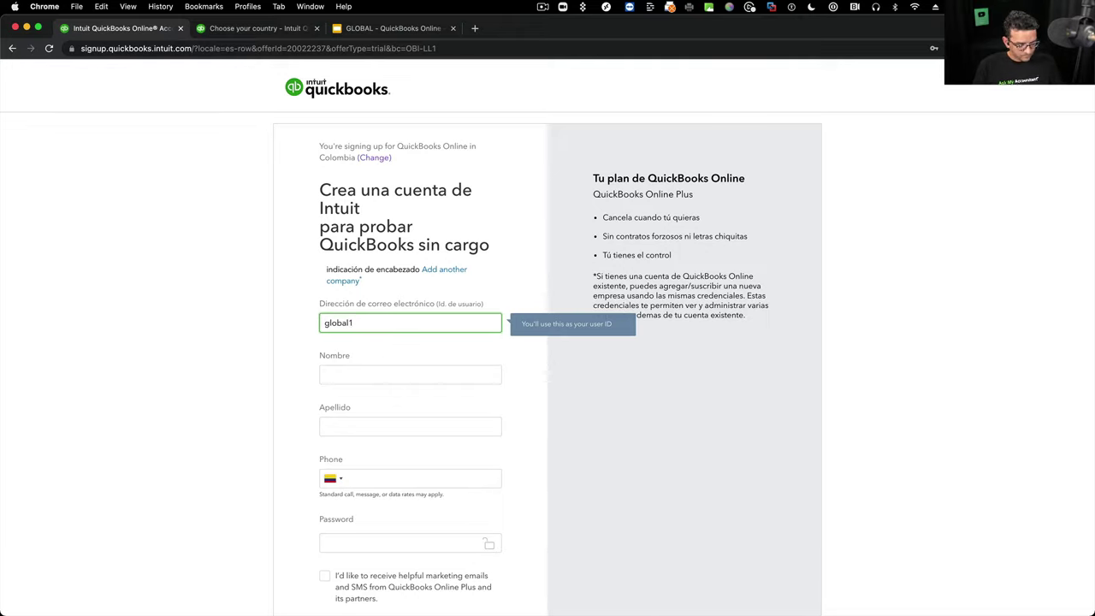
key(Tab)
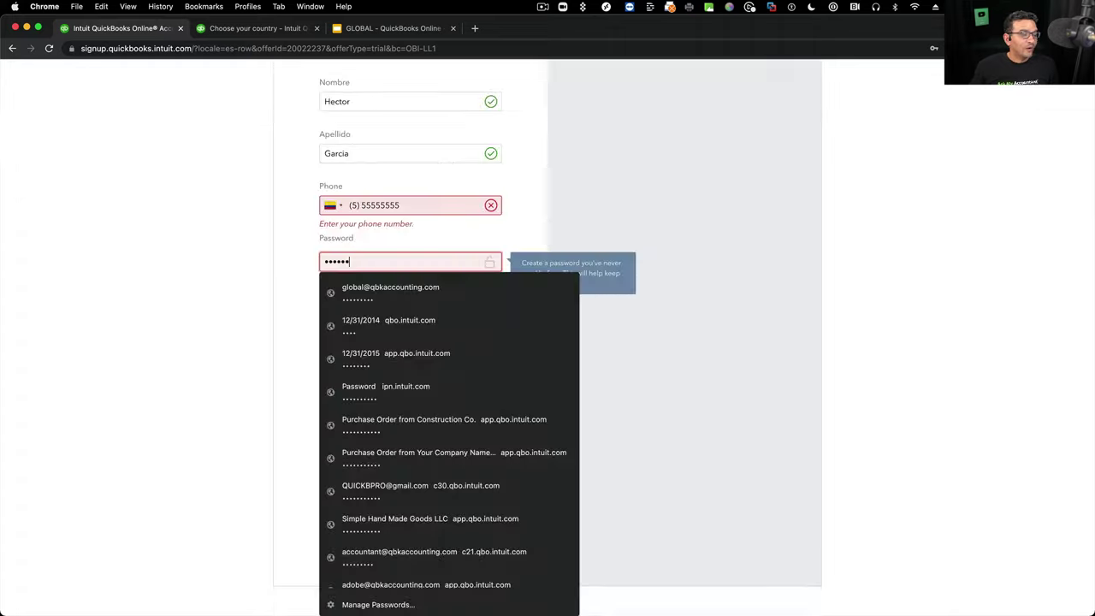
key(Tab)
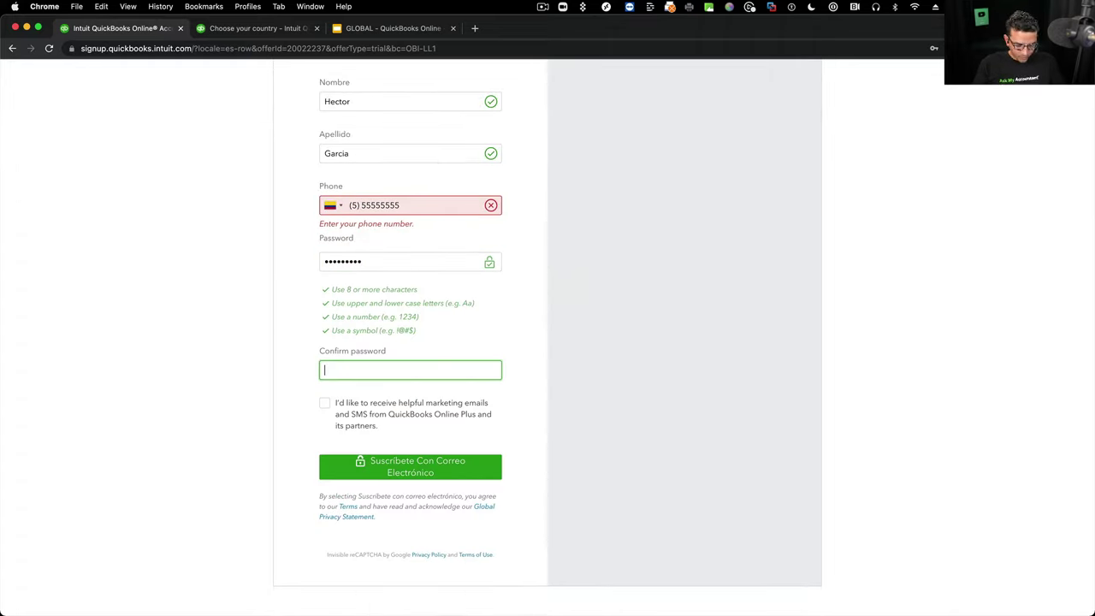
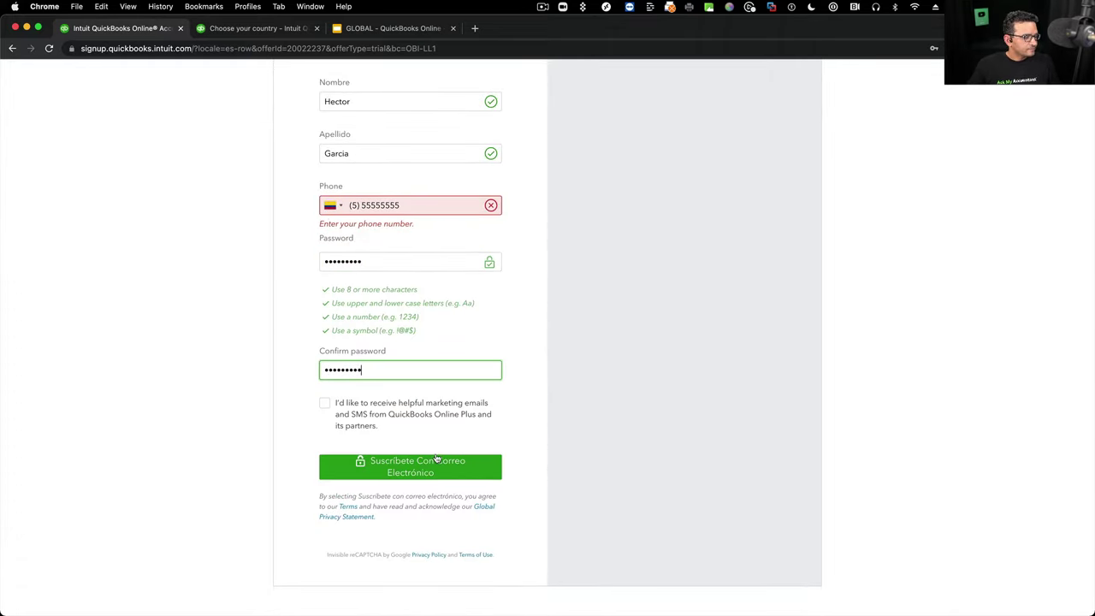
click(389, 476)
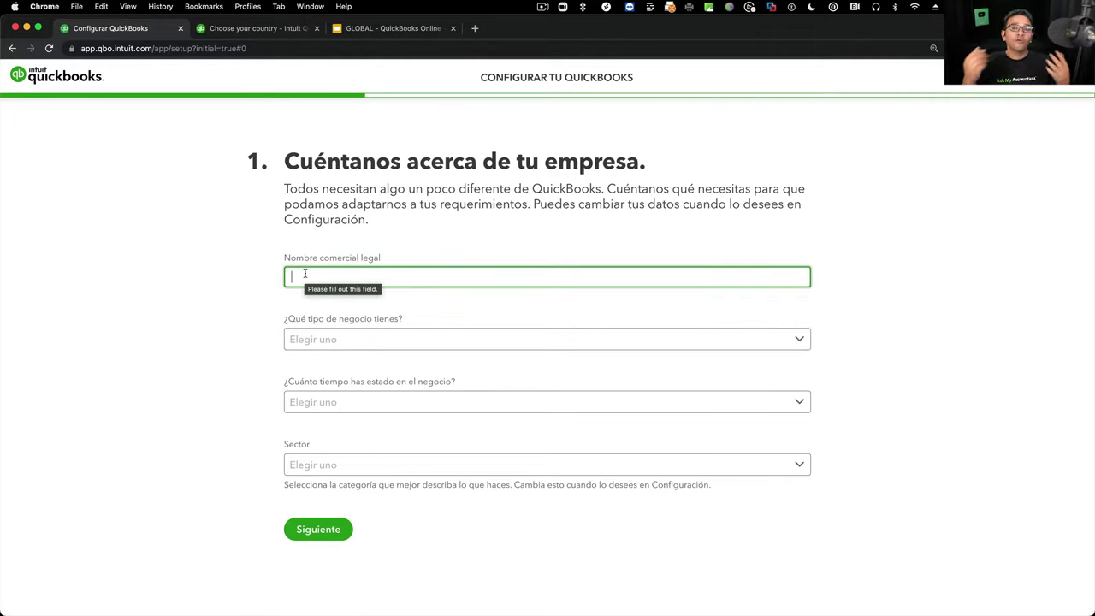
Accept the suggested legal business name and set the type to Empresa privada de responsabilidad limitada
click(304, 273)
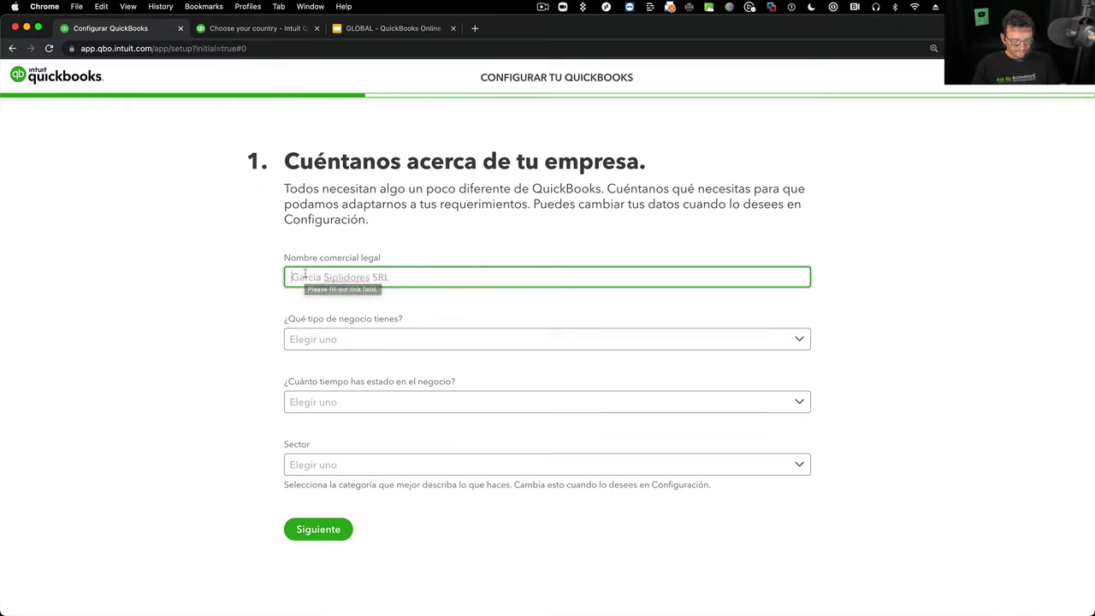
click(338, 292)
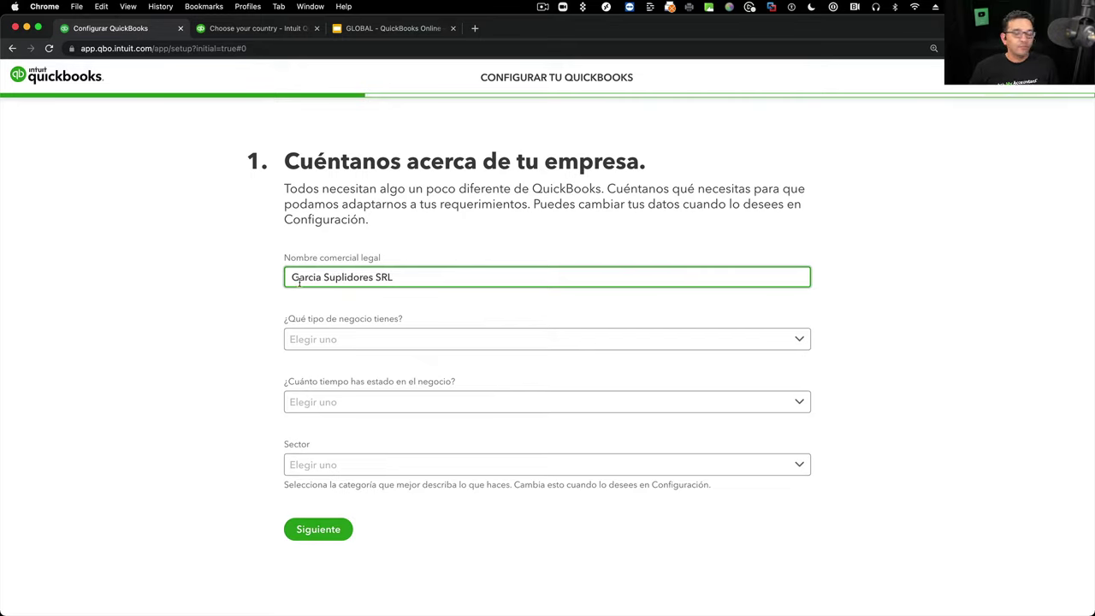
click(317, 340)
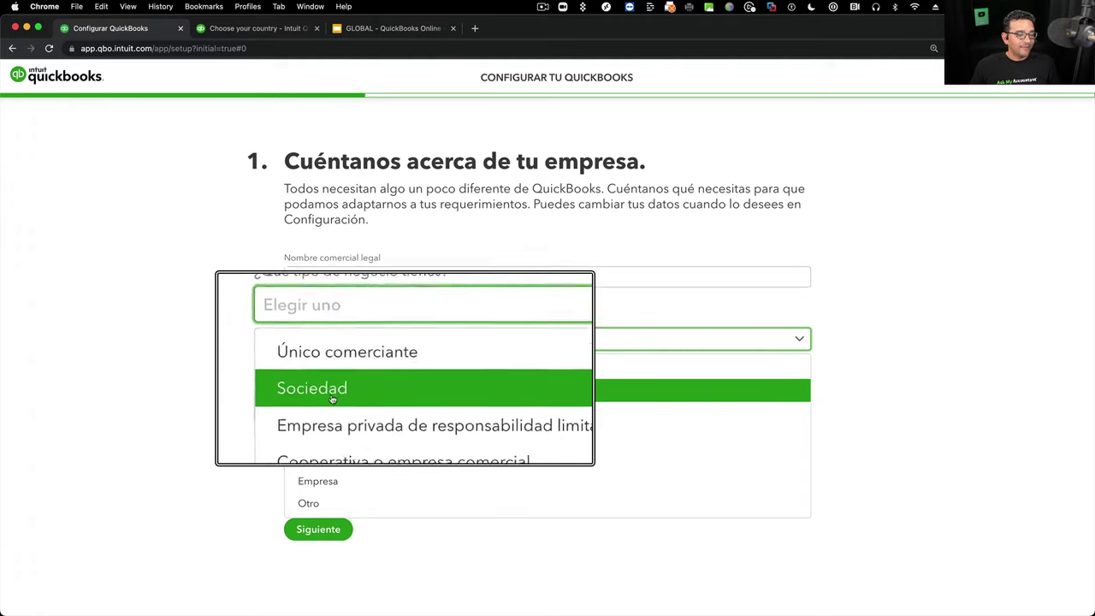
scroll(332, 402, down, 2)
scroll(332, 411, up, 2)
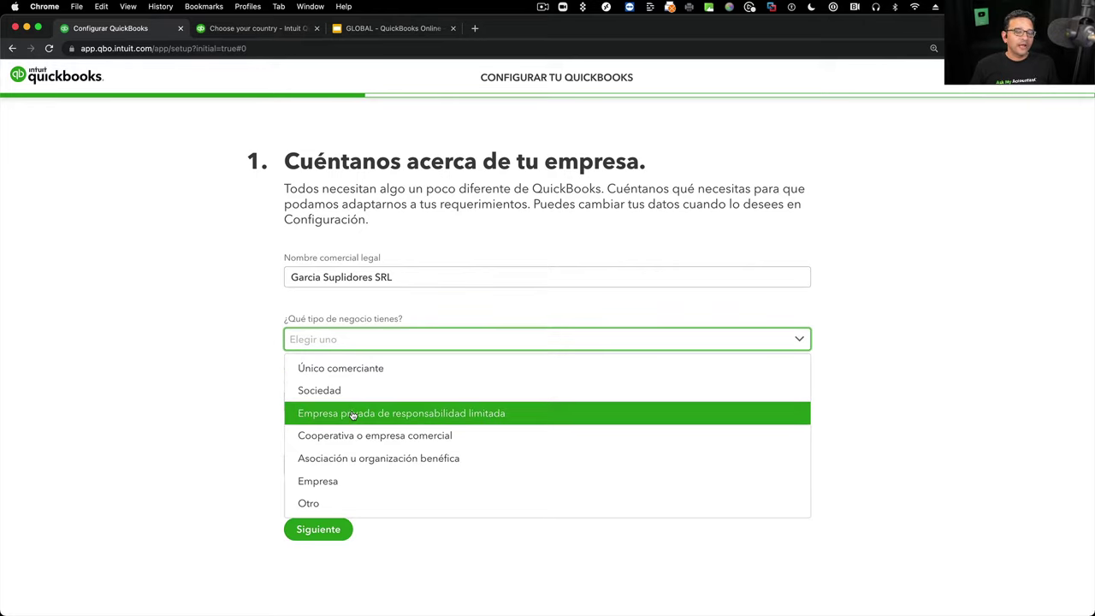
click(352, 414)
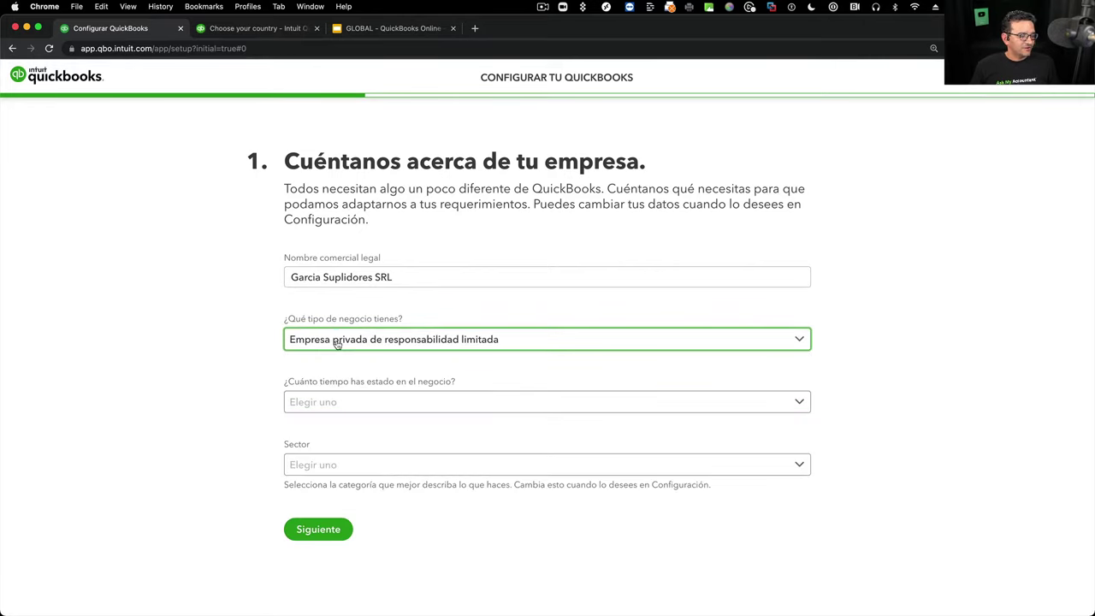
Set time in business to Menos de un año and sector to Servicios alimenticios y alojamiento
click(353, 403)
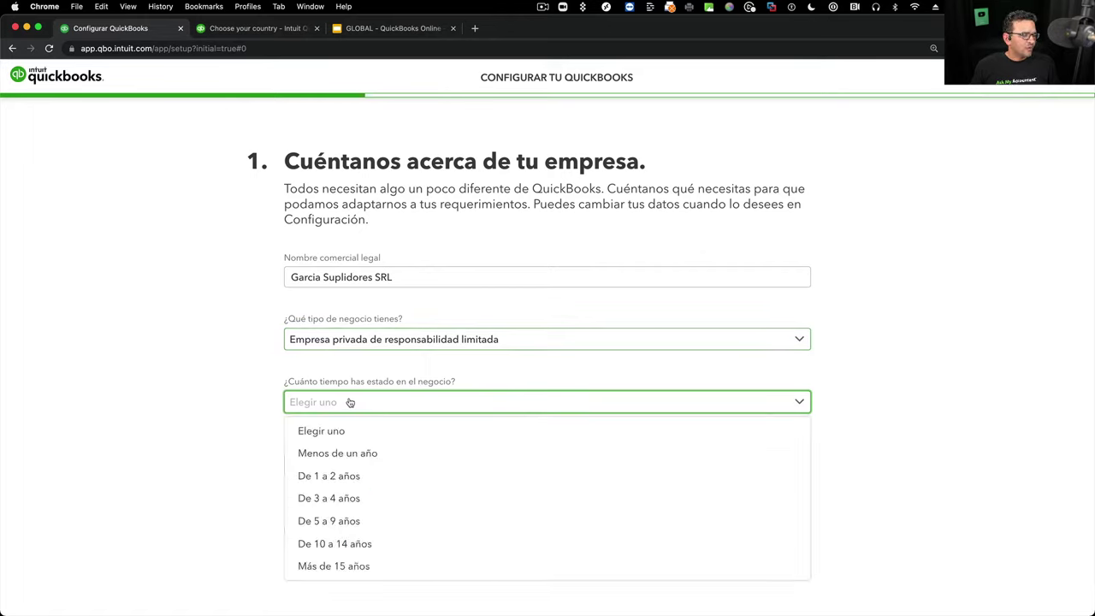
click(323, 452)
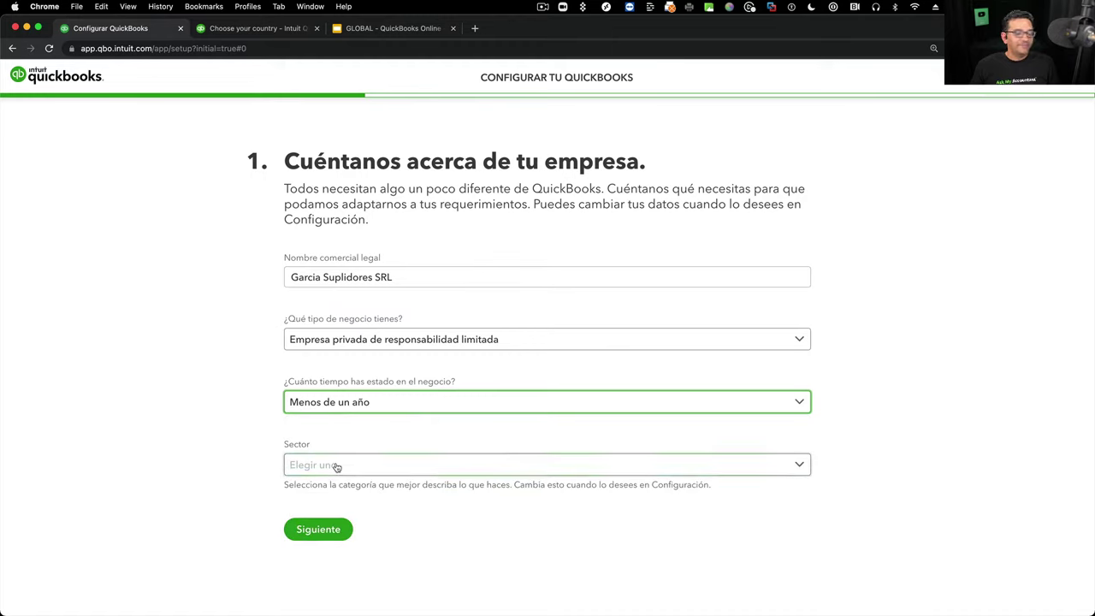
click(336, 467)
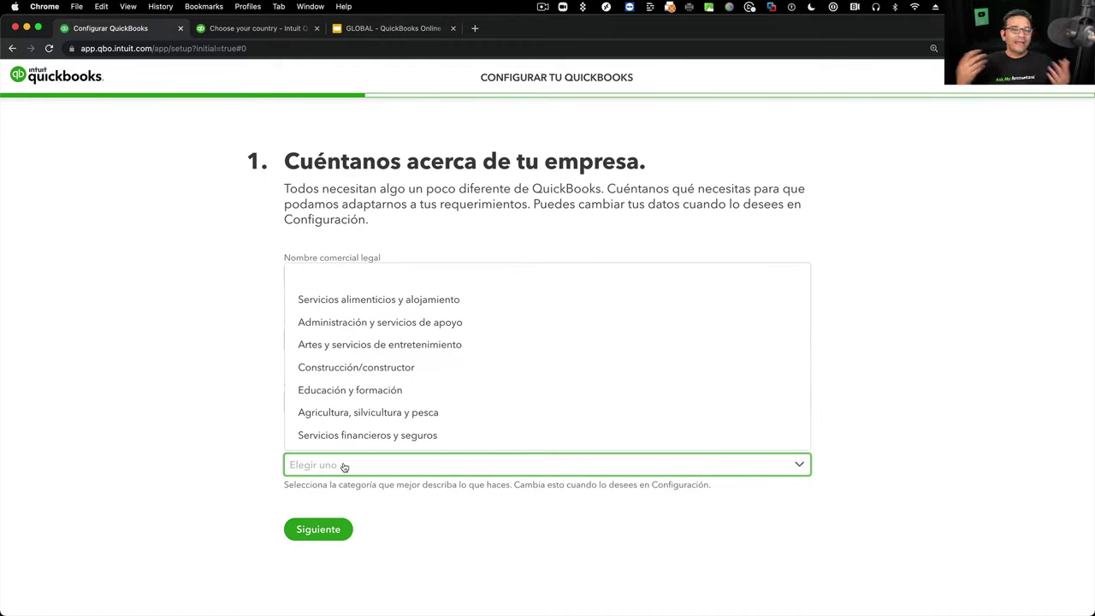
click(377, 300)
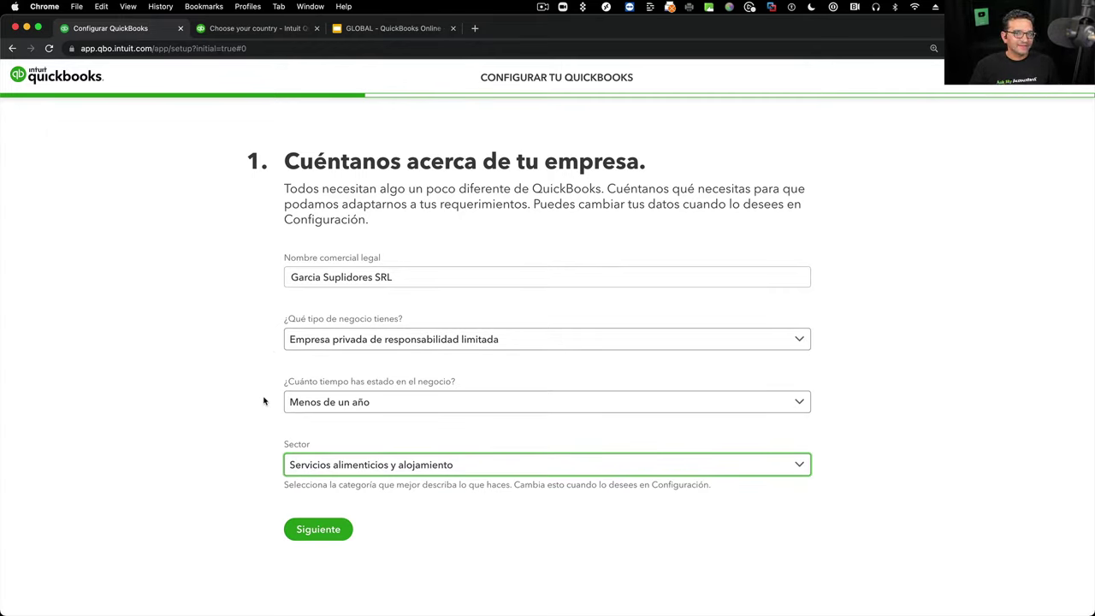
Continue to step 2 and toggle the invoicing, expenses and sales tax goals off again
click(317, 530)
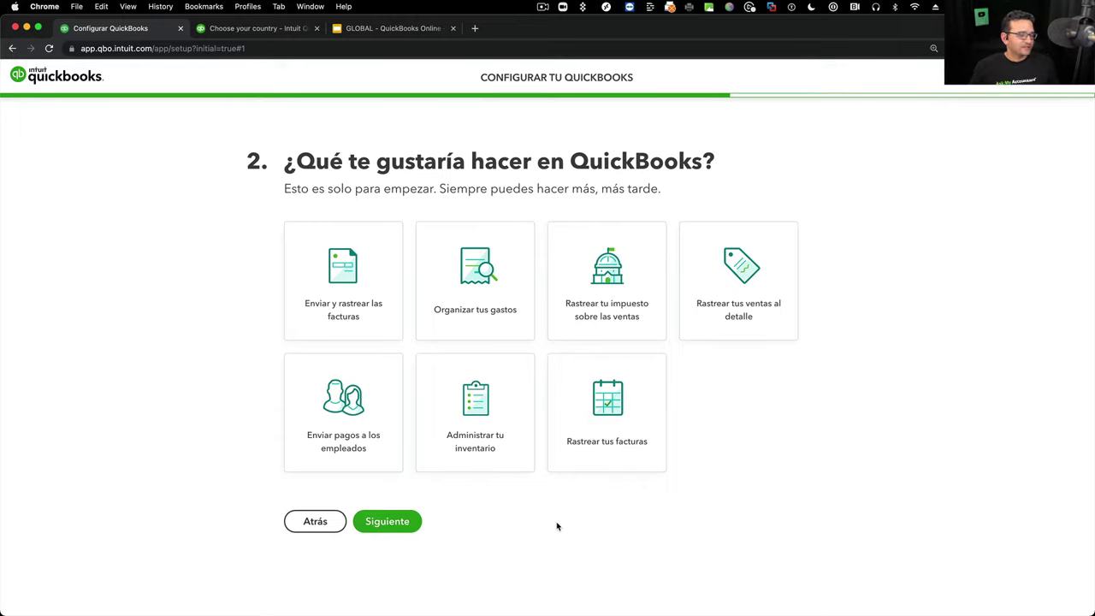
click(373, 278)
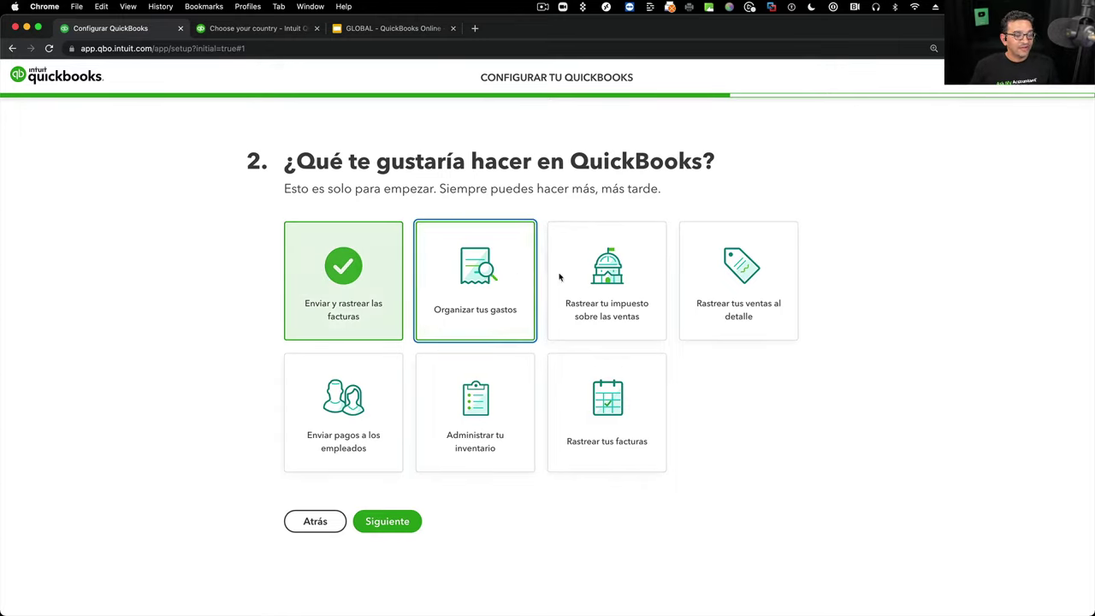
click(479, 278)
click(601, 274)
click(344, 278)
click(475, 278)
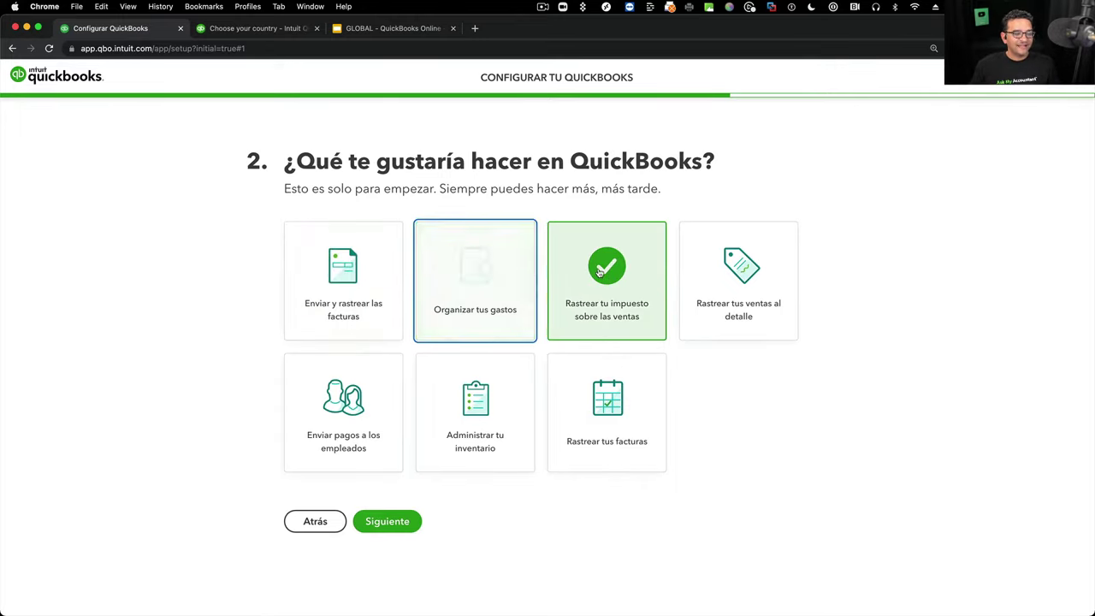
click(554, 286)
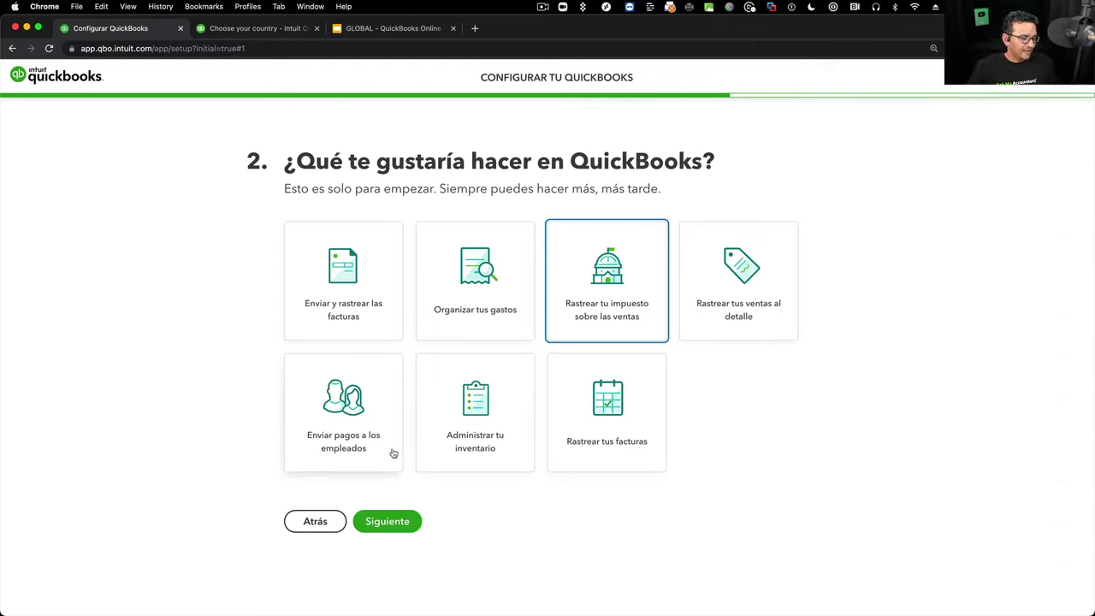
Continue past step 2 and finish with Listo to reach the Garcia Suplidores SRL dashboard
click(394, 522)
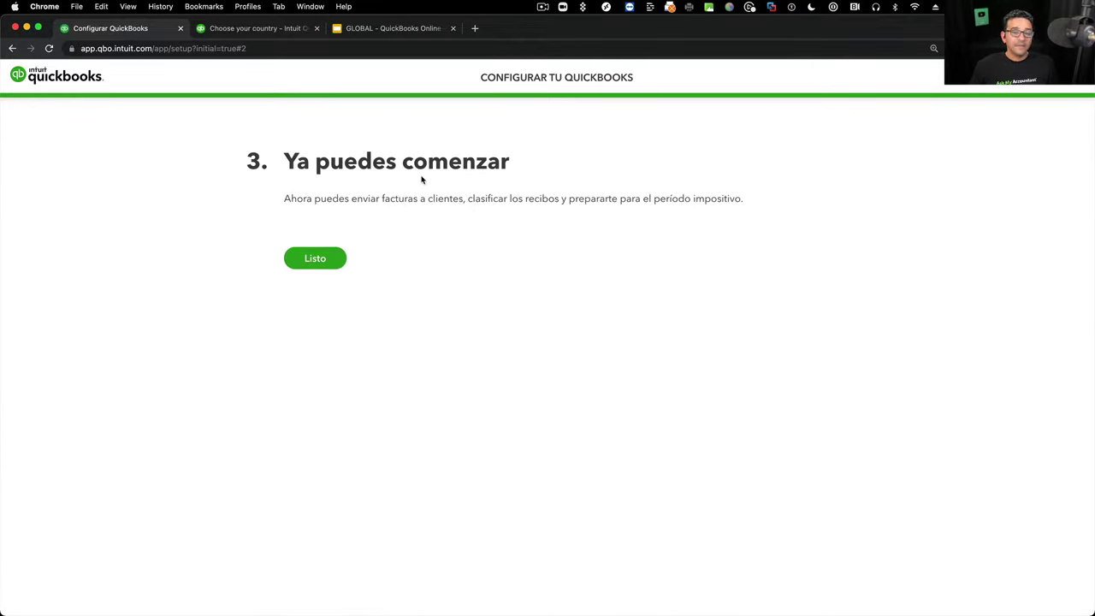
click(310, 264)
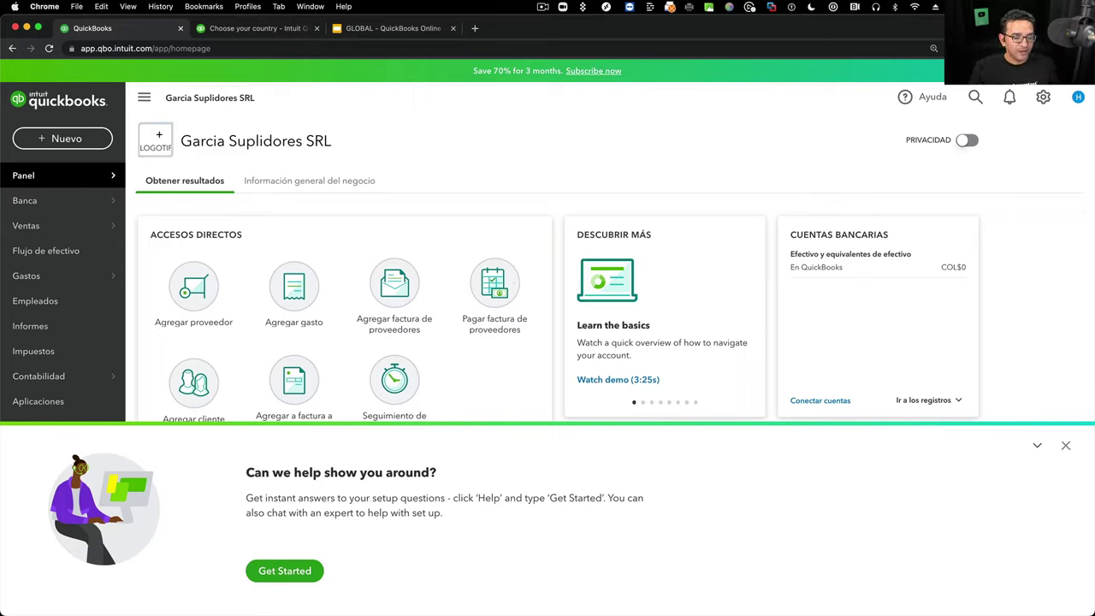
Close the 'Can we help show you around?' panel and zoom the page in
click(1065, 445)
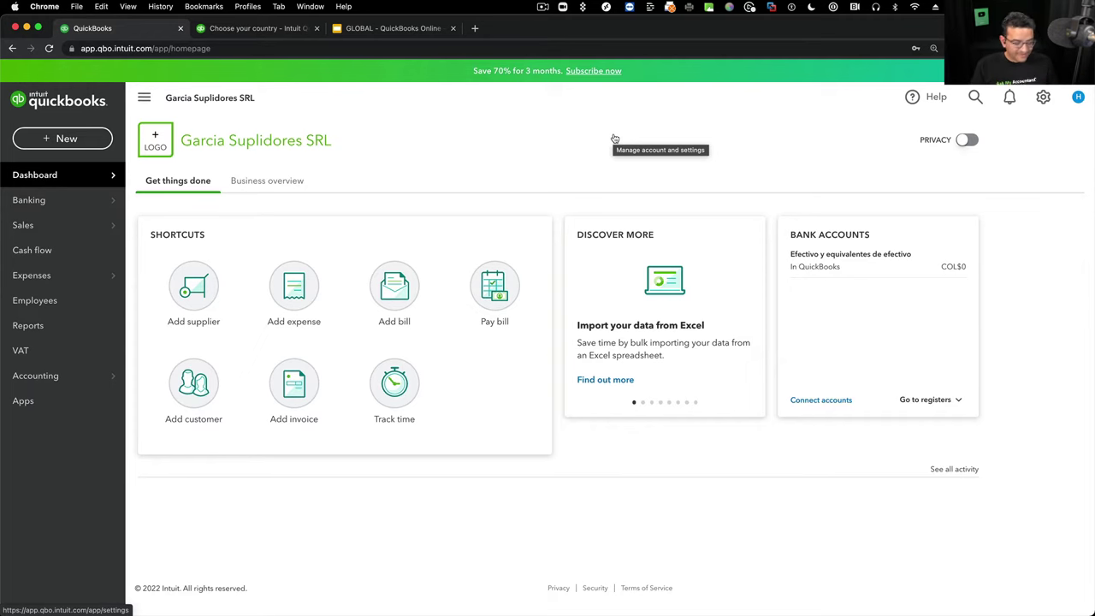
key(super+equal)
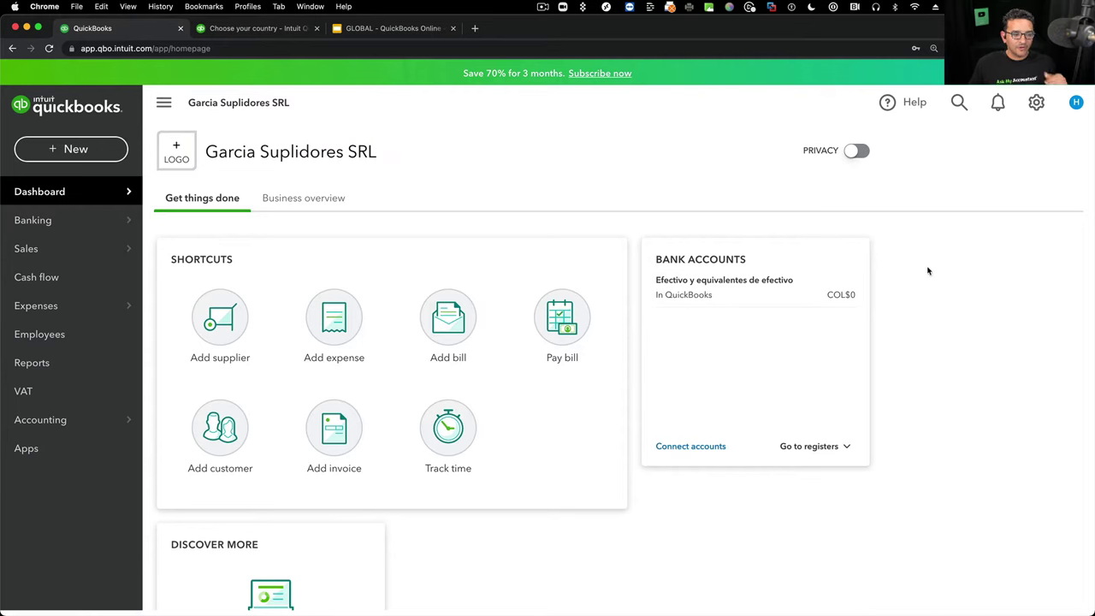
Open Account and settings at the Advanced section
click(1037, 104)
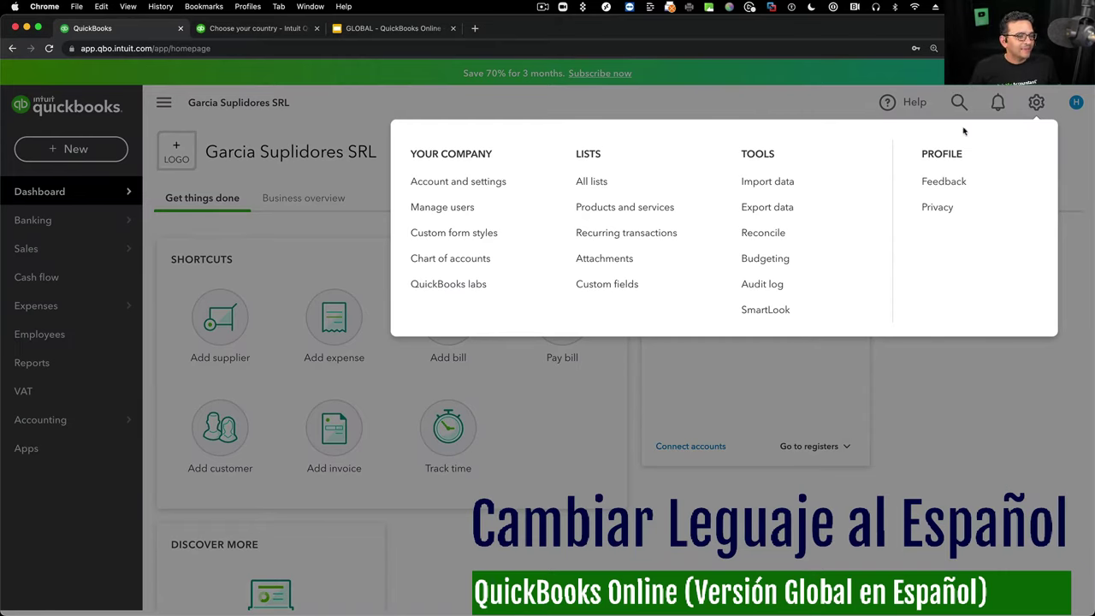
click(459, 182)
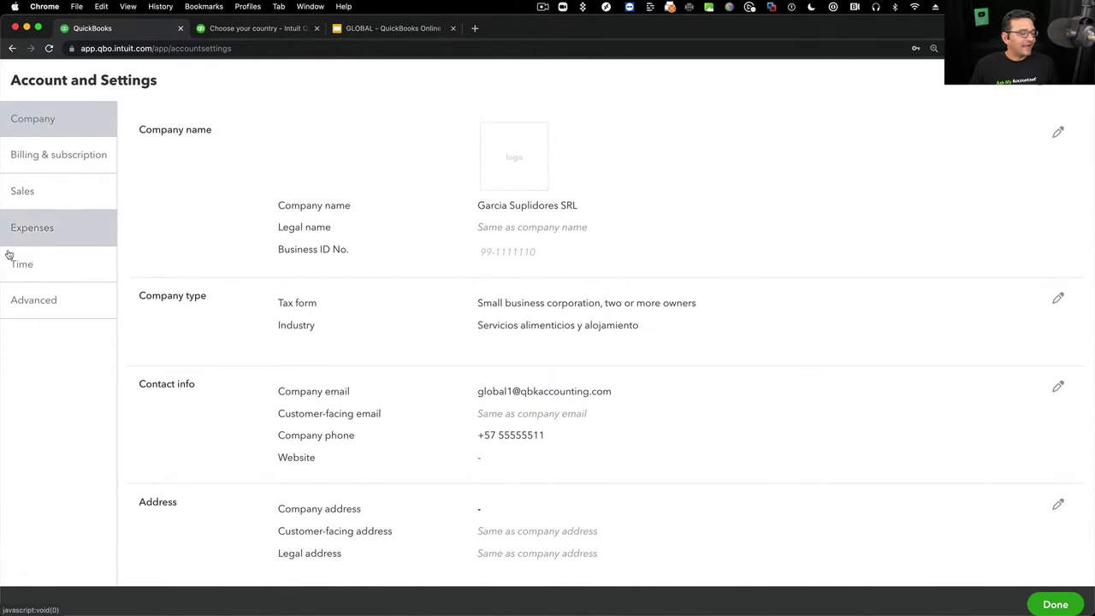
click(16, 305)
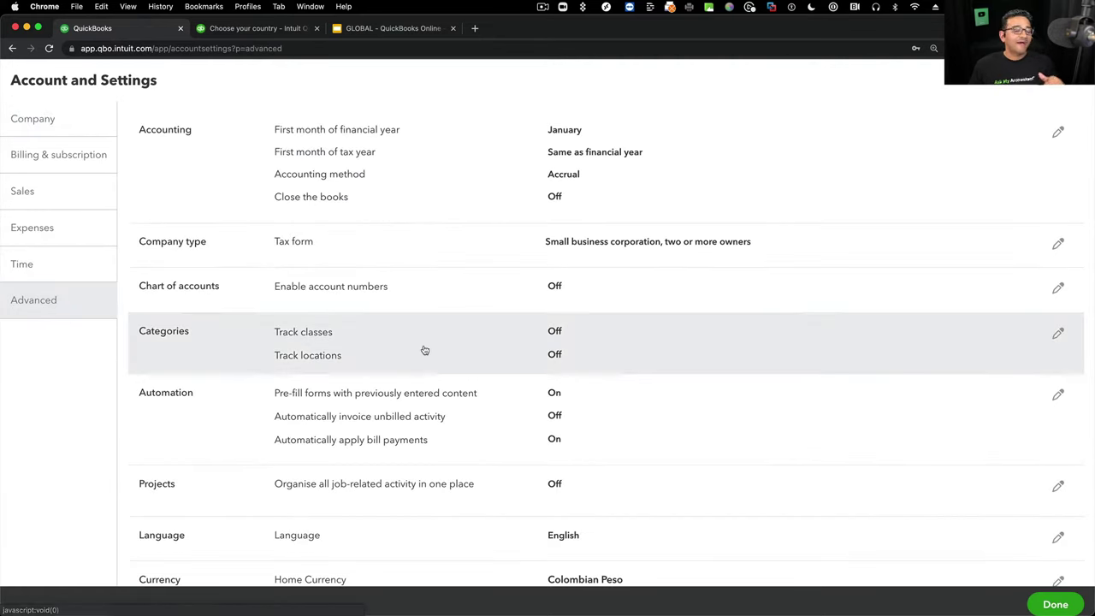
scroll(422, 349, down, 5)
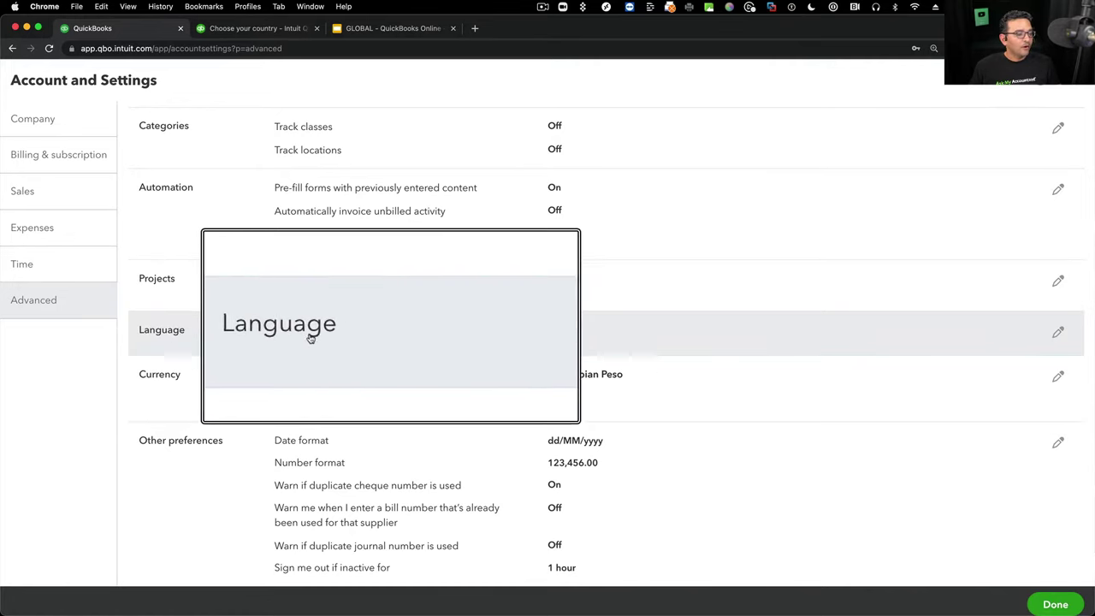
Set the Language to Español, save it and leave the settings with Sí
click(587, 333)
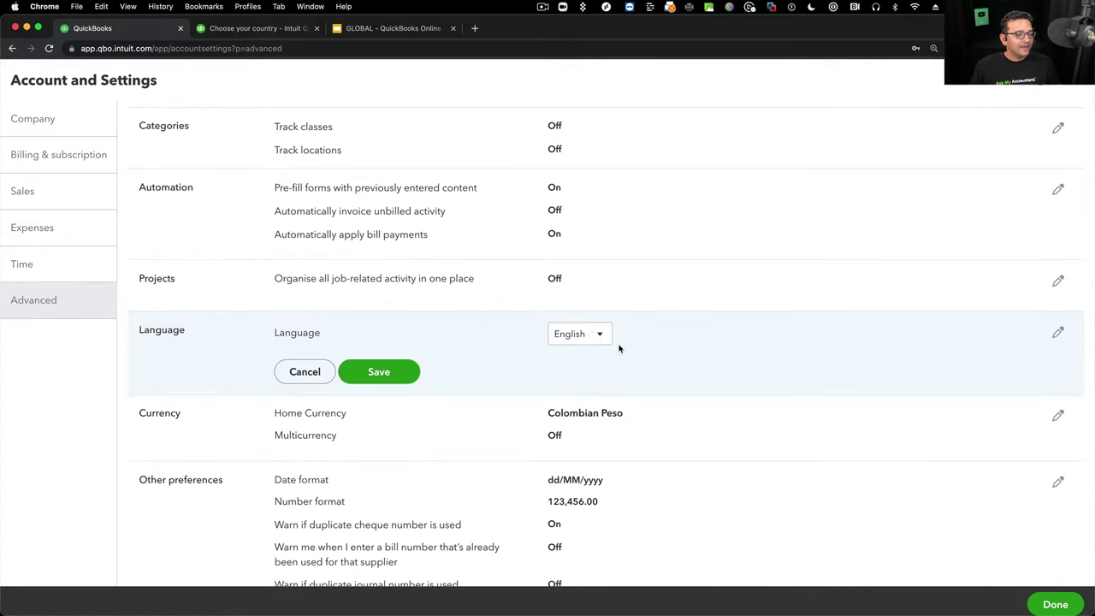
click(598, 336)
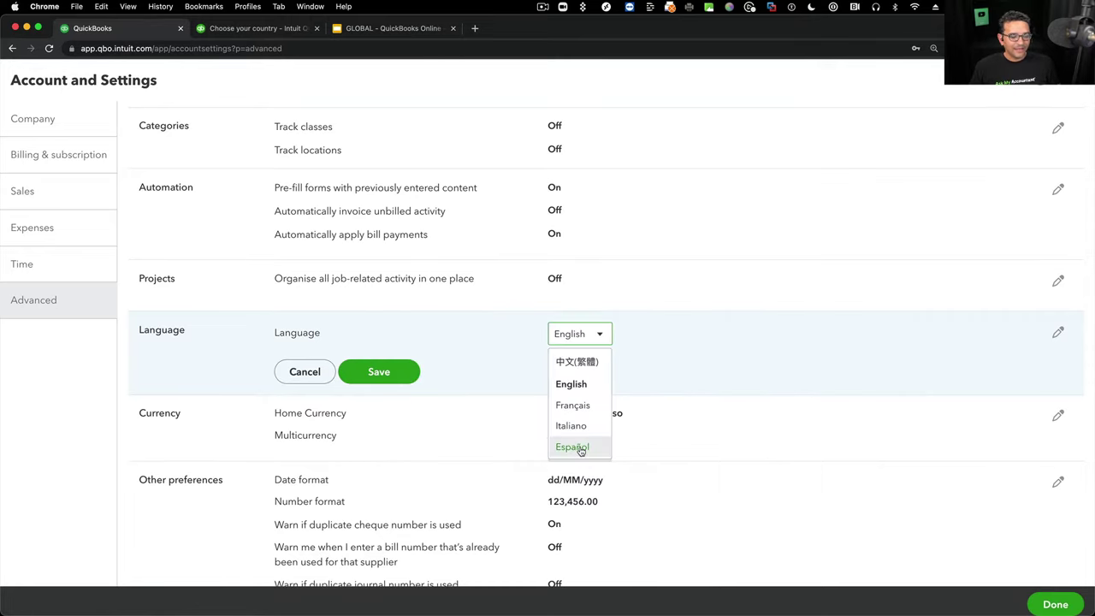
click(581, 448)
click(601, 339)
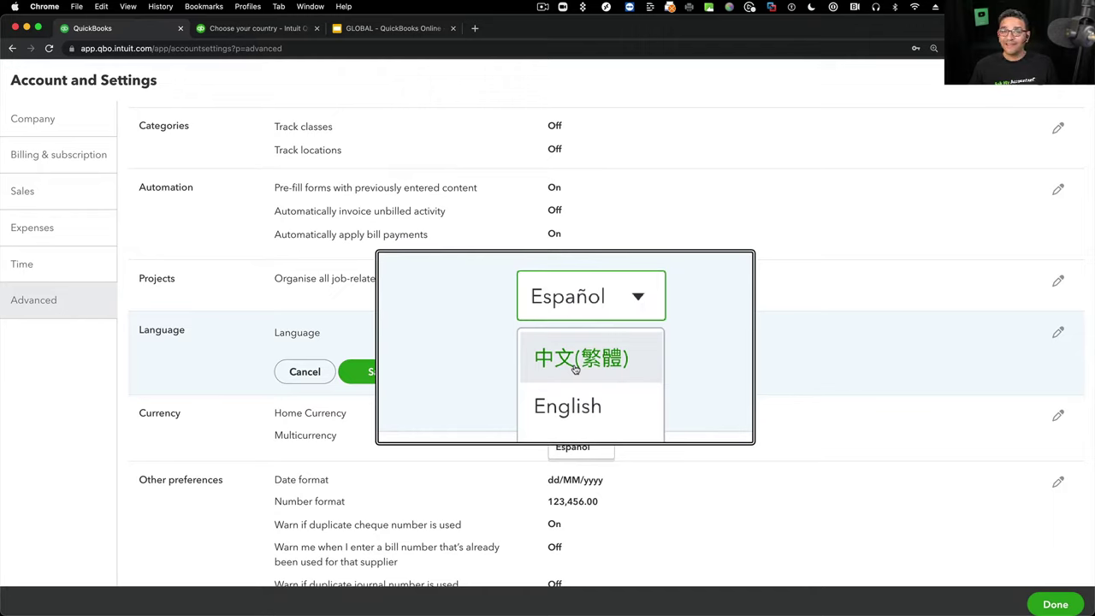
click(581, 447)
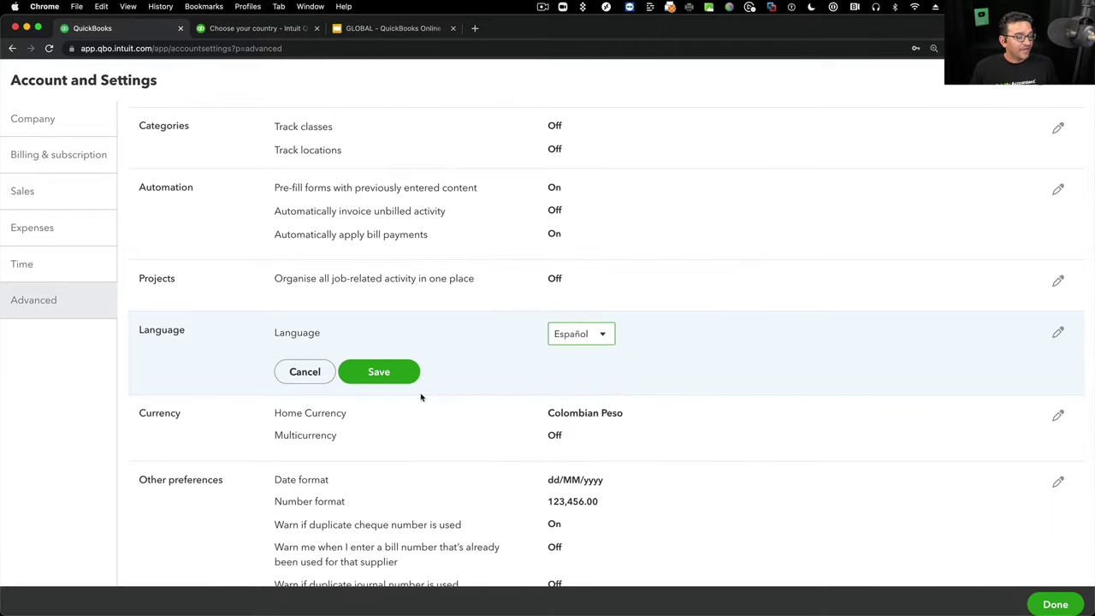
click(383, 373)
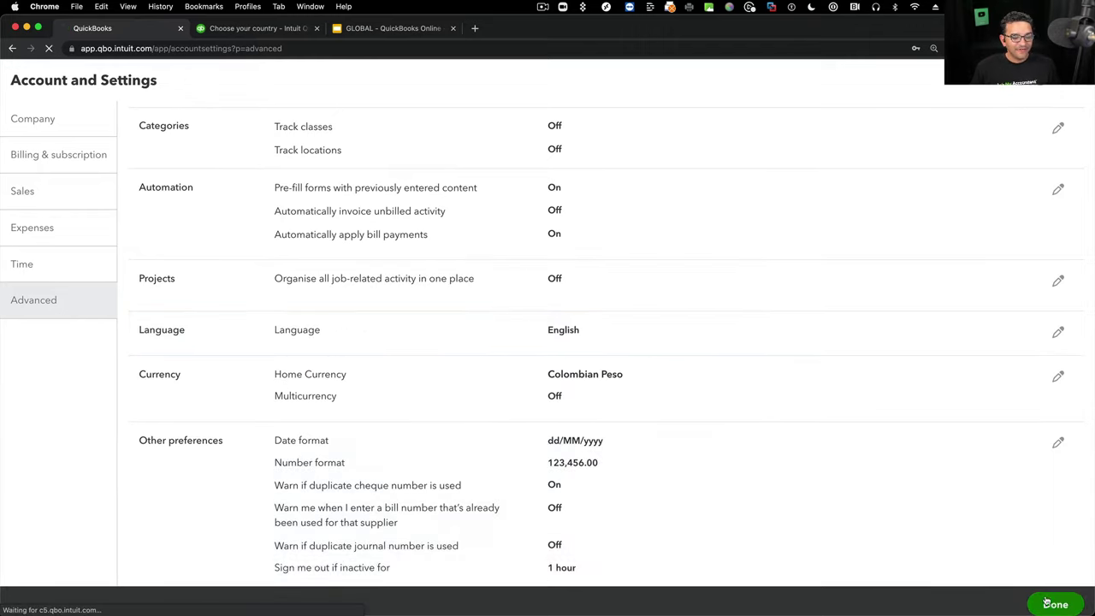
click(1046, 604)
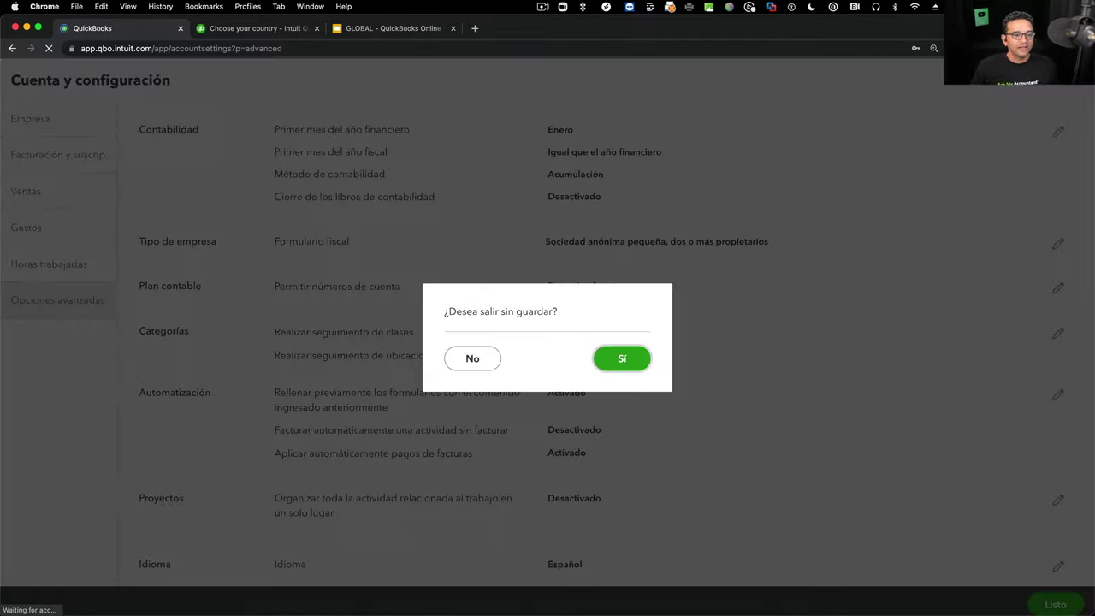
click(620, 358)
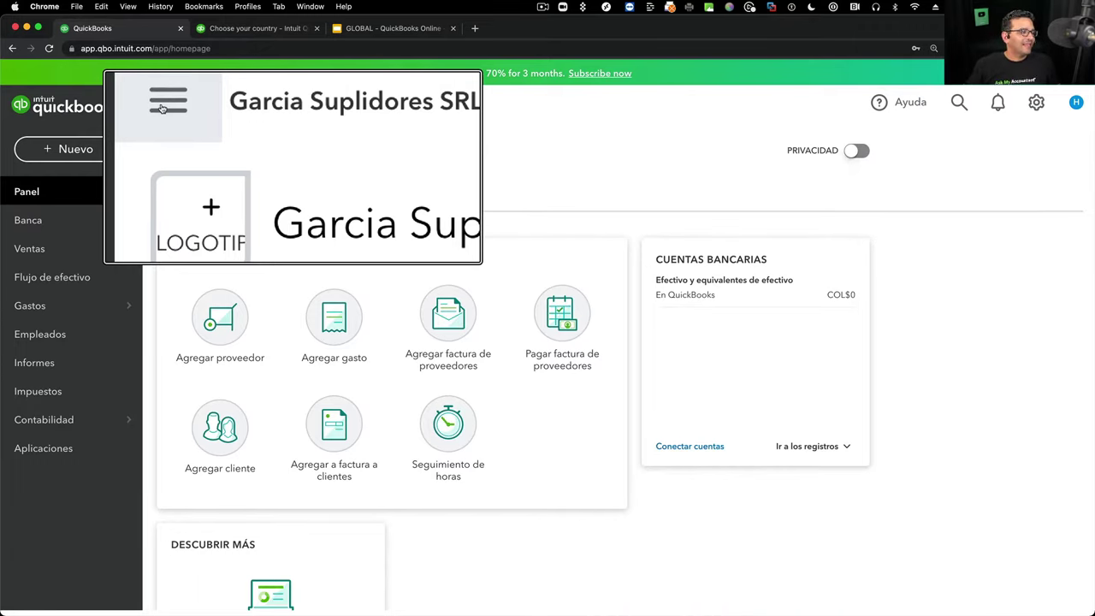
click(162, 104)
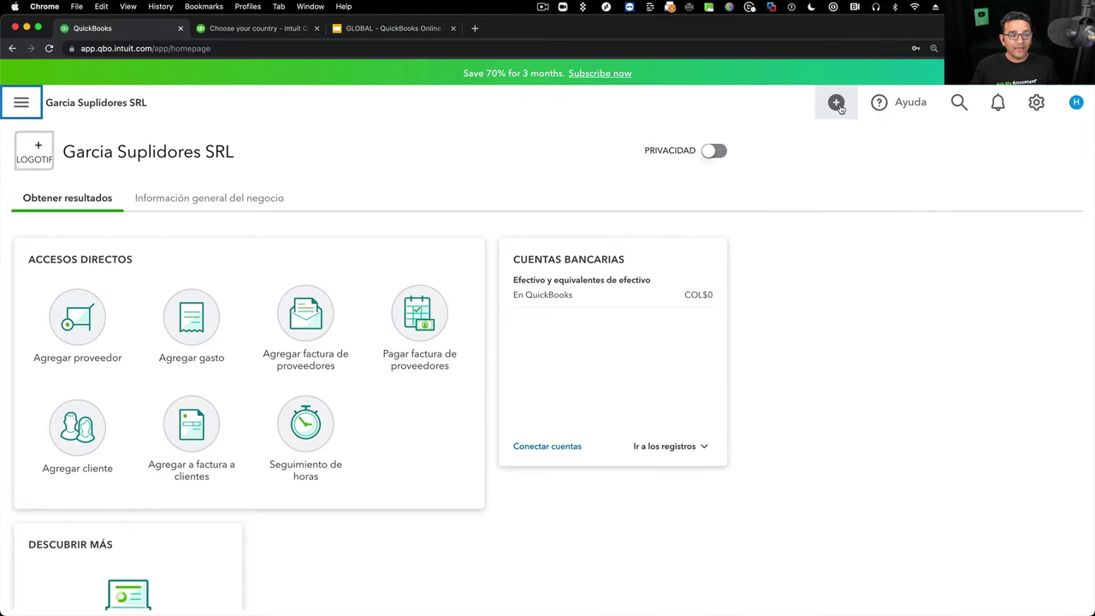
click(837, 103)
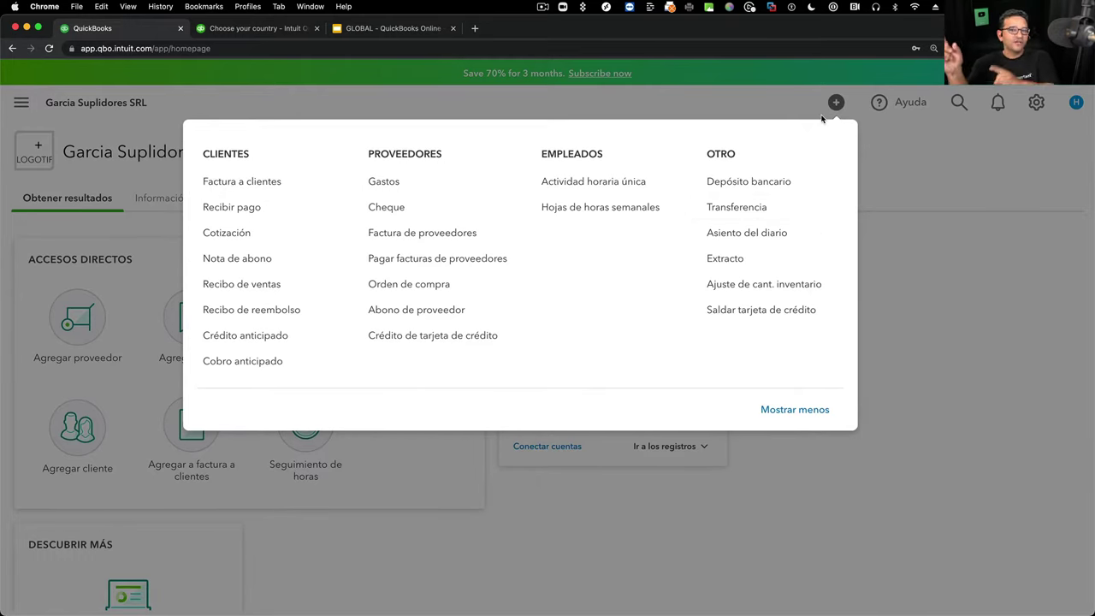
click(850, 107)
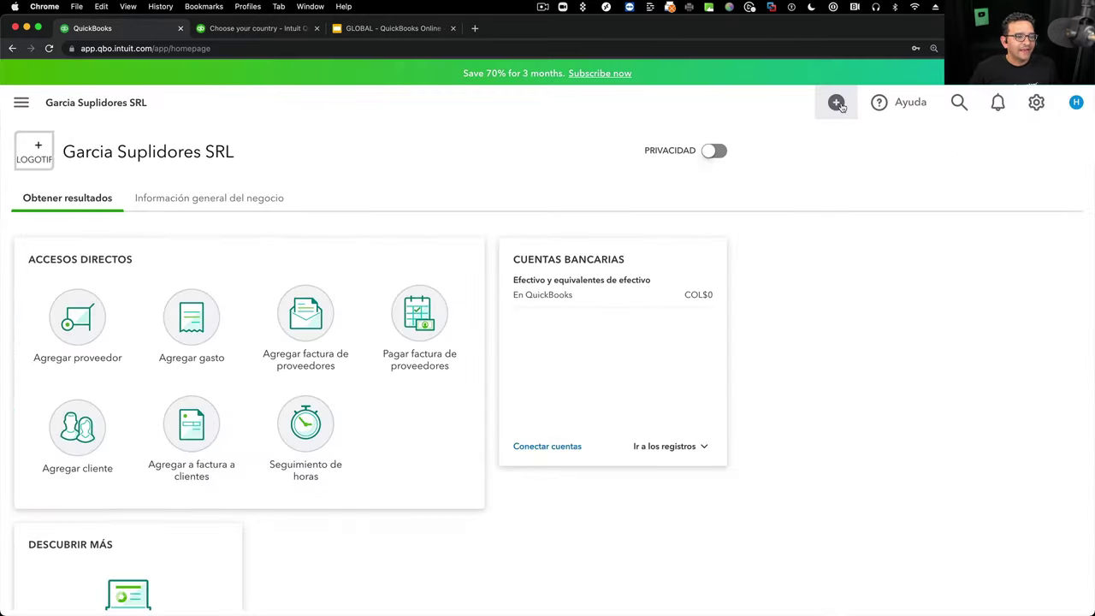
click(21, 103)
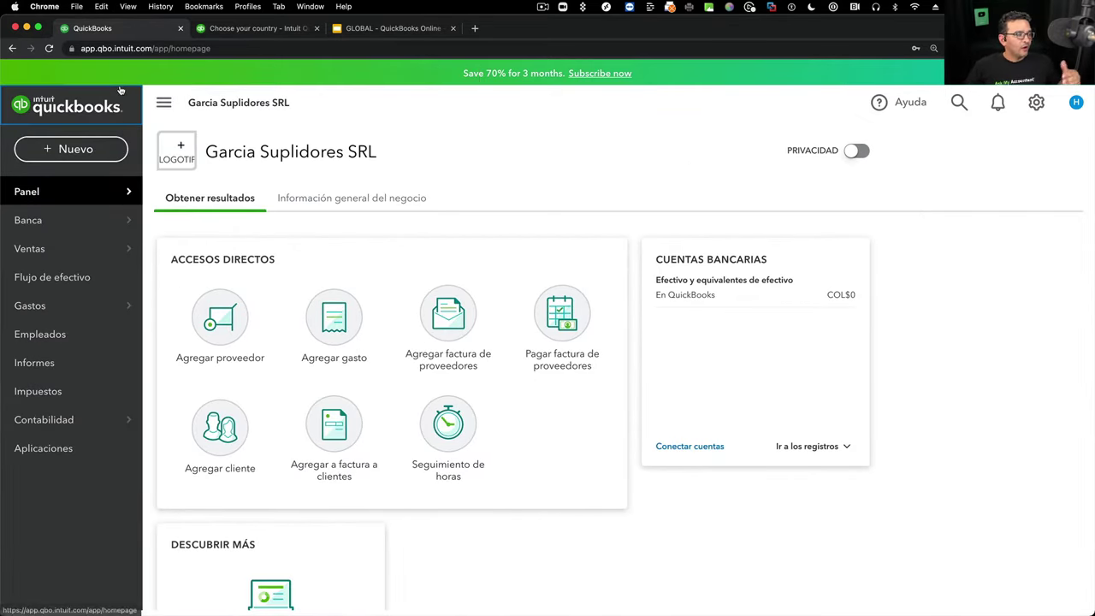
click(47, 151)
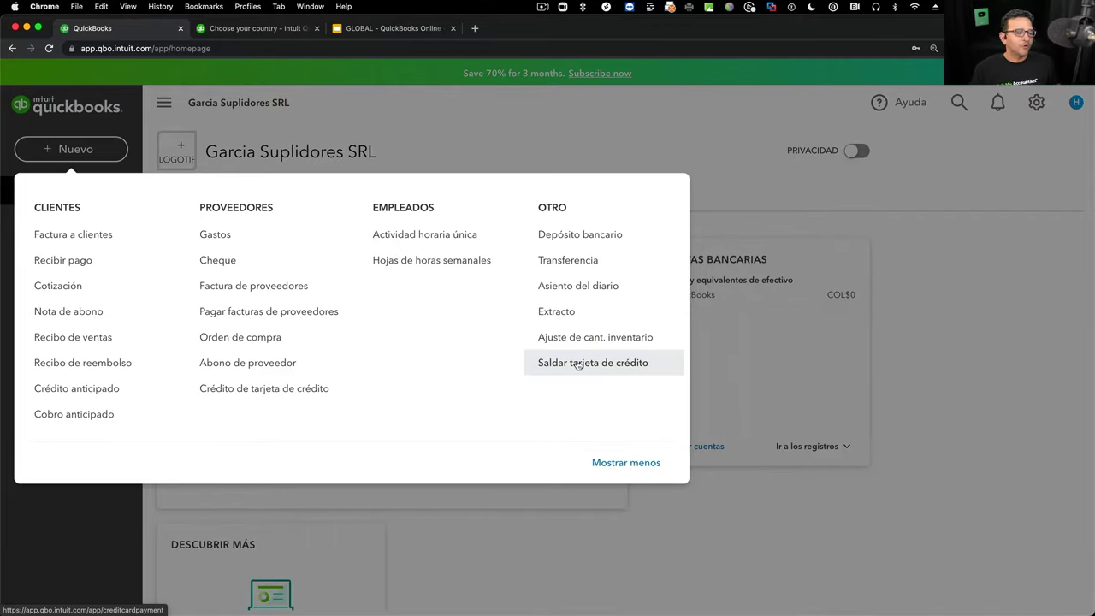
click(81, 149)
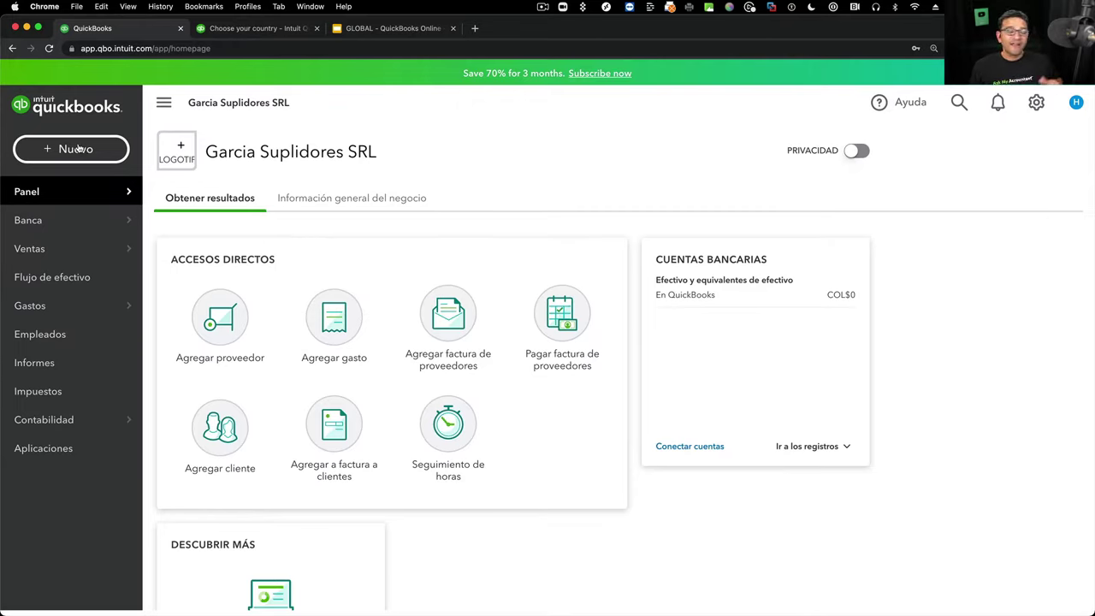
mouse_move(43, 195)
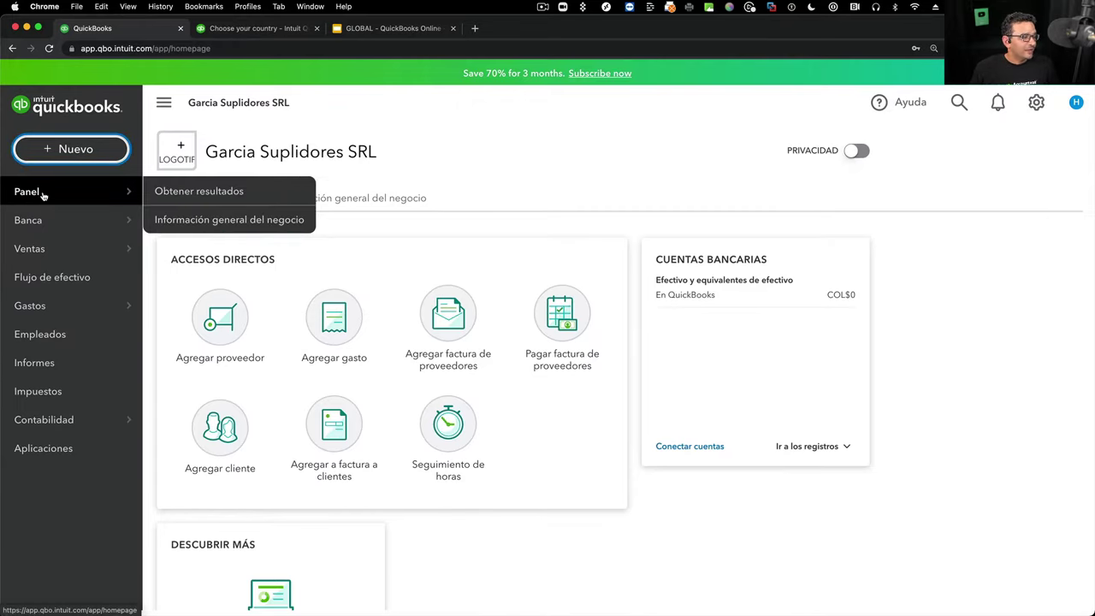
Switch the dashboard to Información general del negocio, briefly opening and closing company settings
click(200, 190)
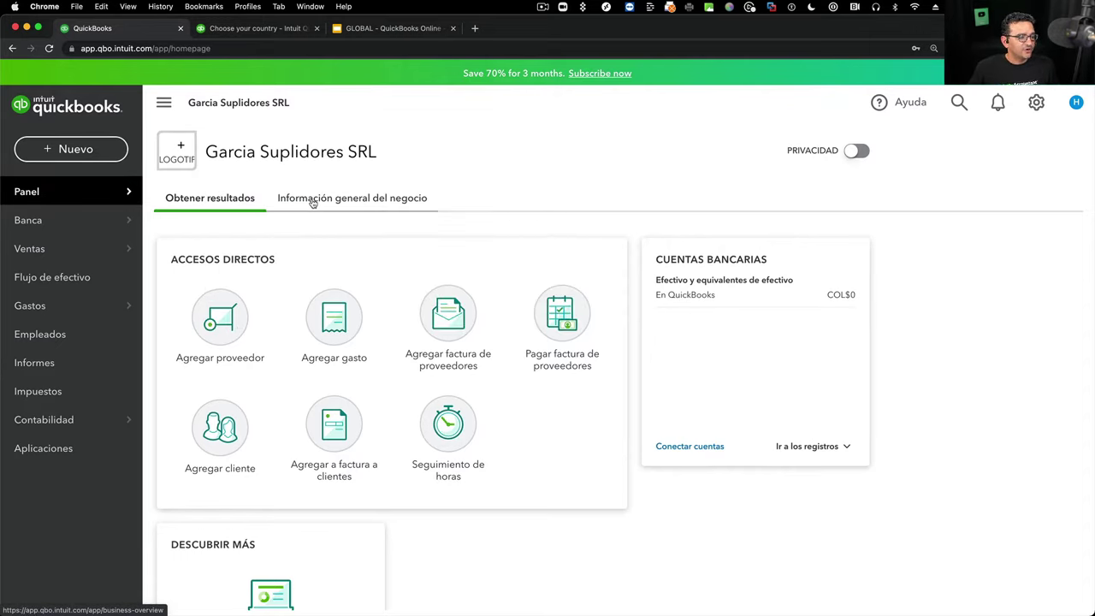
click(311, 200)
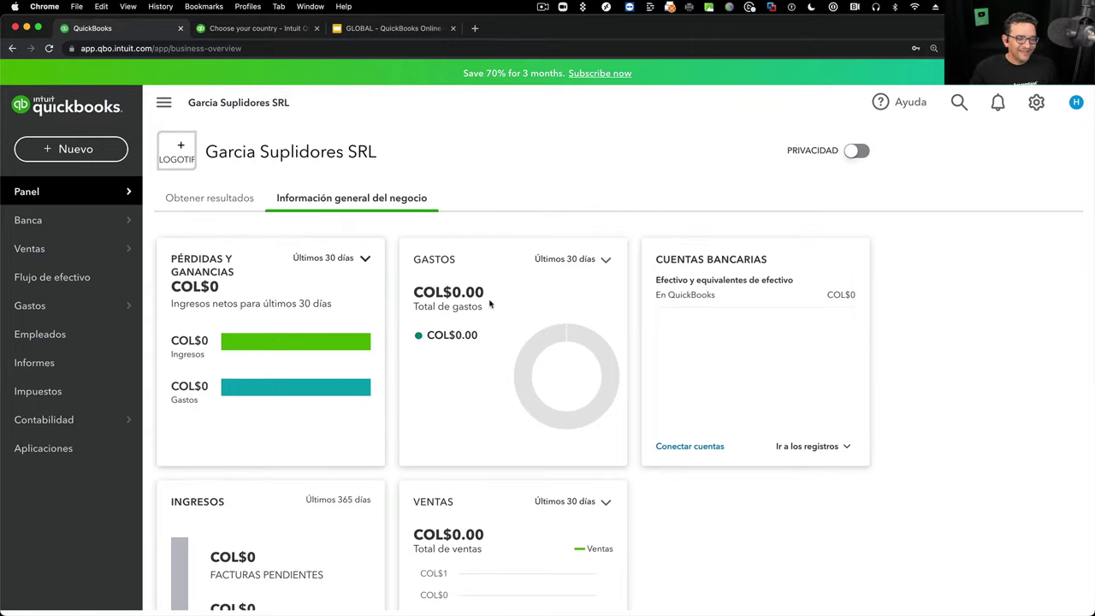
mouse_move(22, 224)
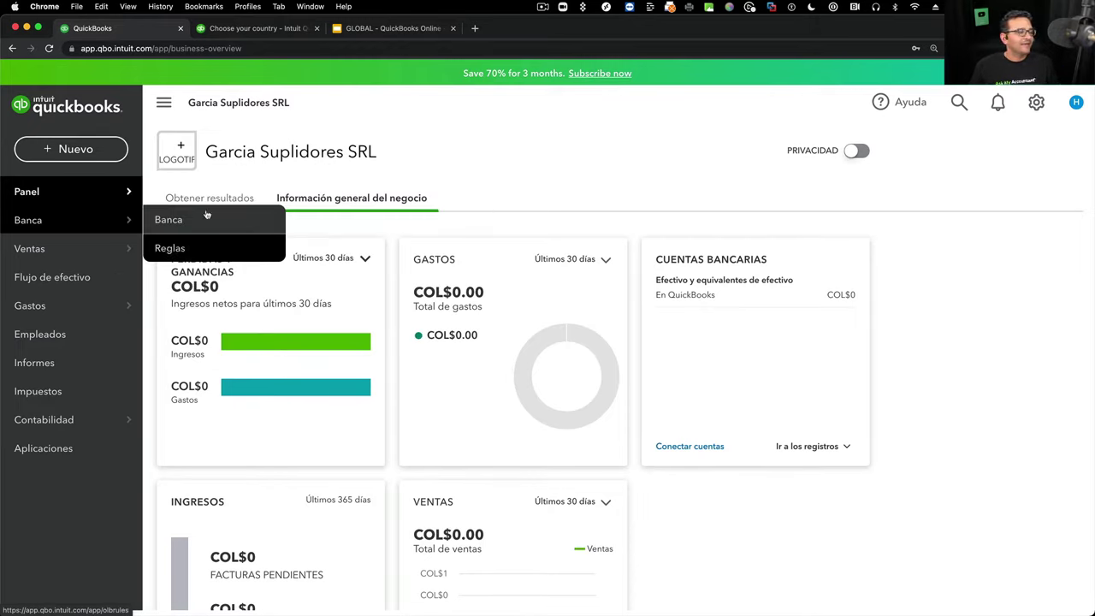
click(528, 168)
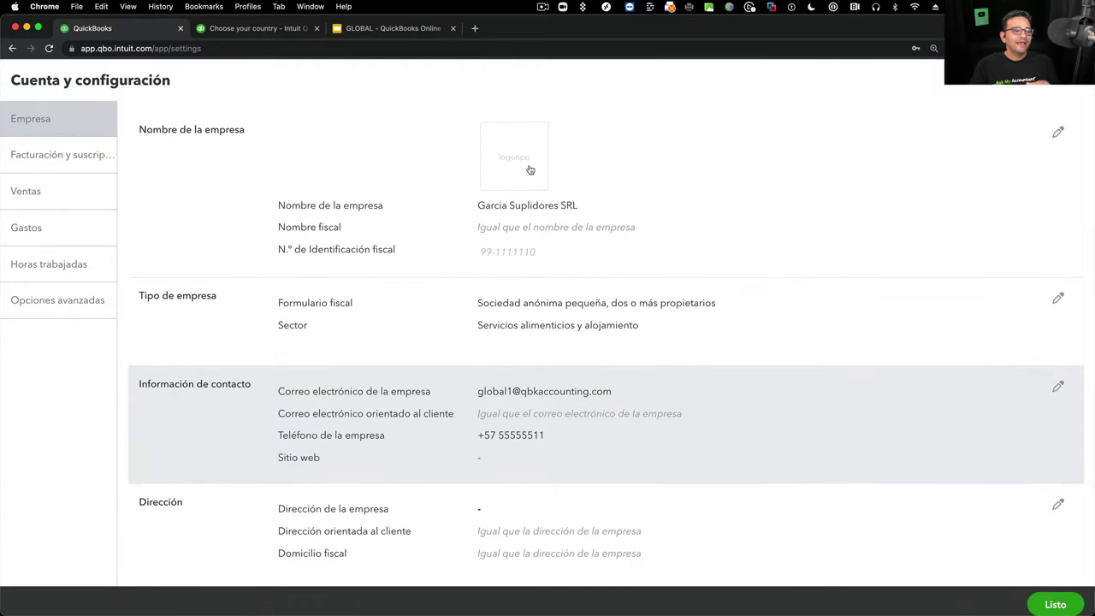
key(Escape)
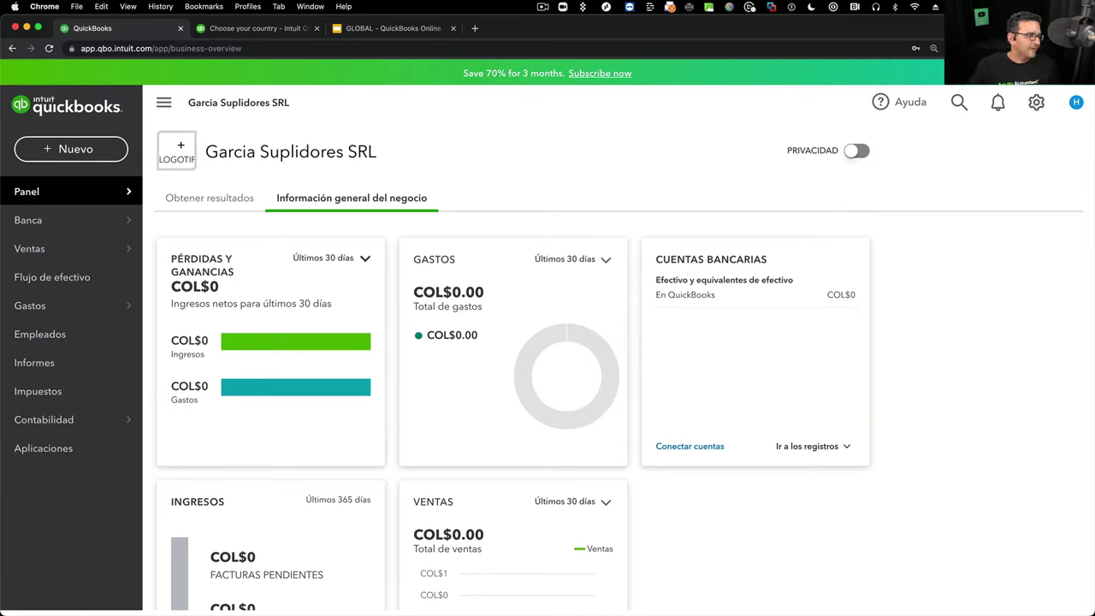
mouse_move(28, 249)
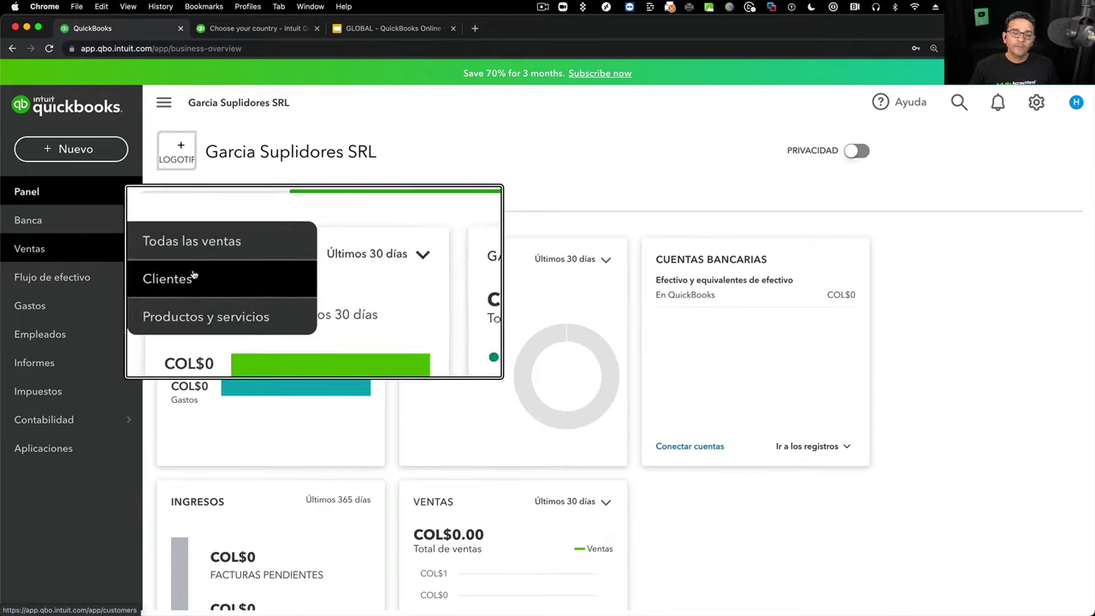
Open the Flujo de efectivo page showing a COL$0,00 current cash balance
click(65, 279)
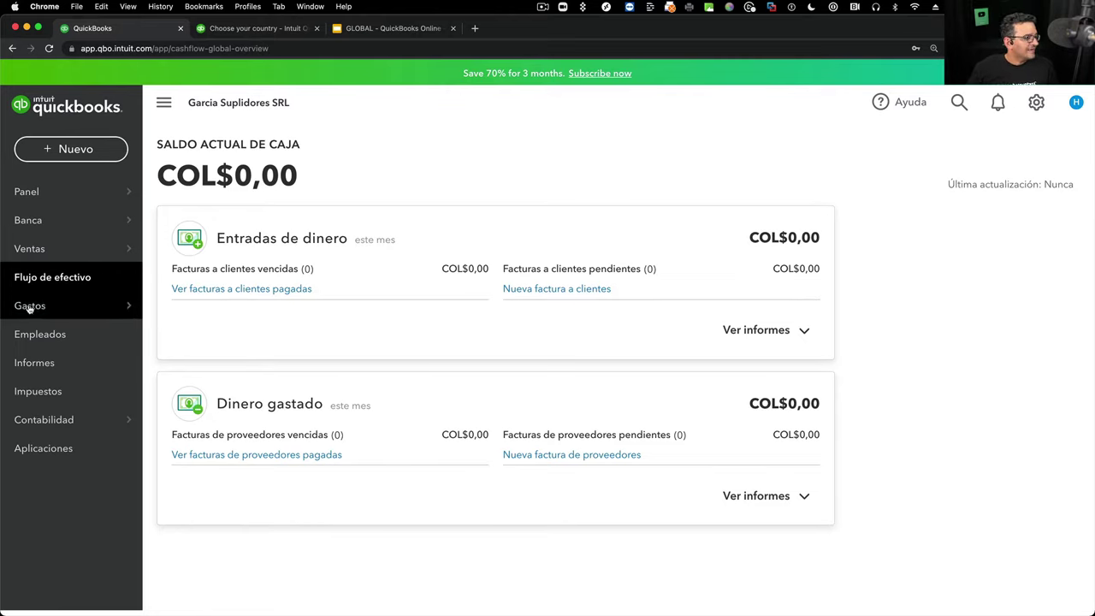
mouse_move(30, 308)
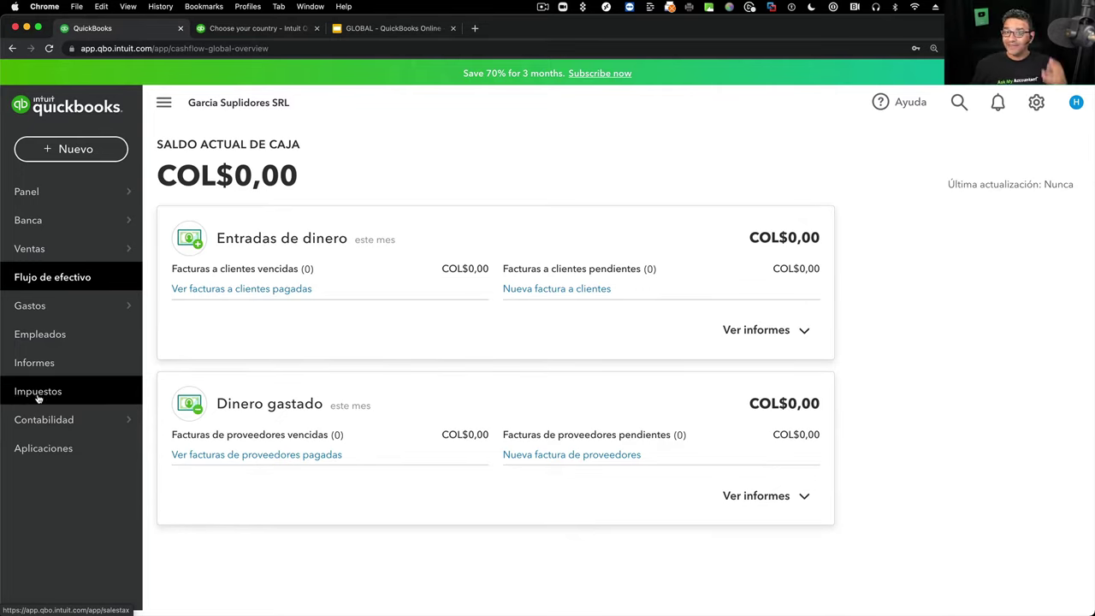
mouse_move(44, 423)
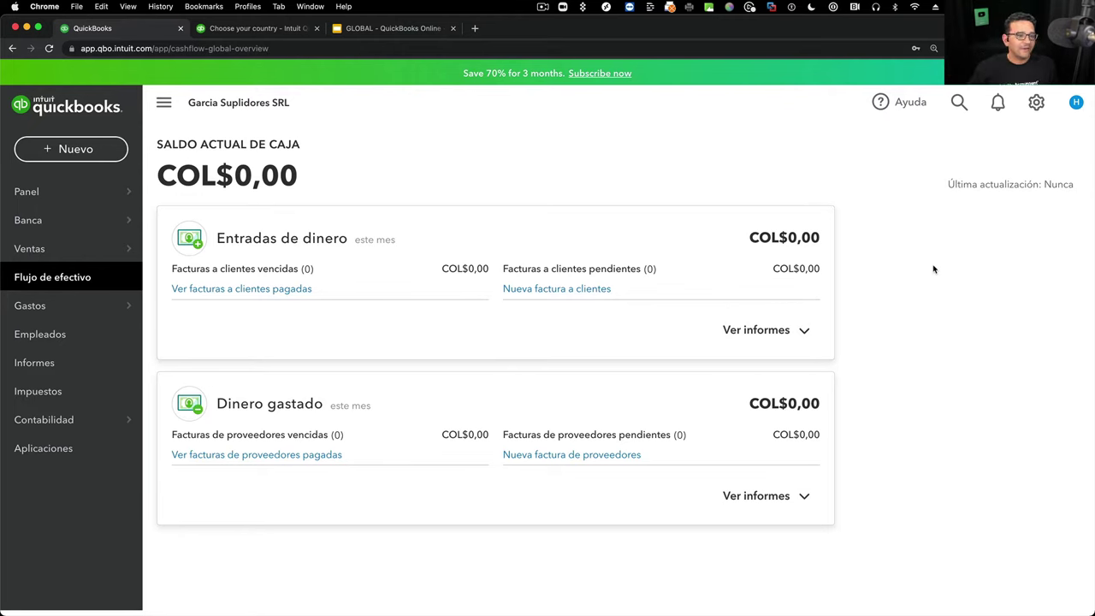
click(959, 102)
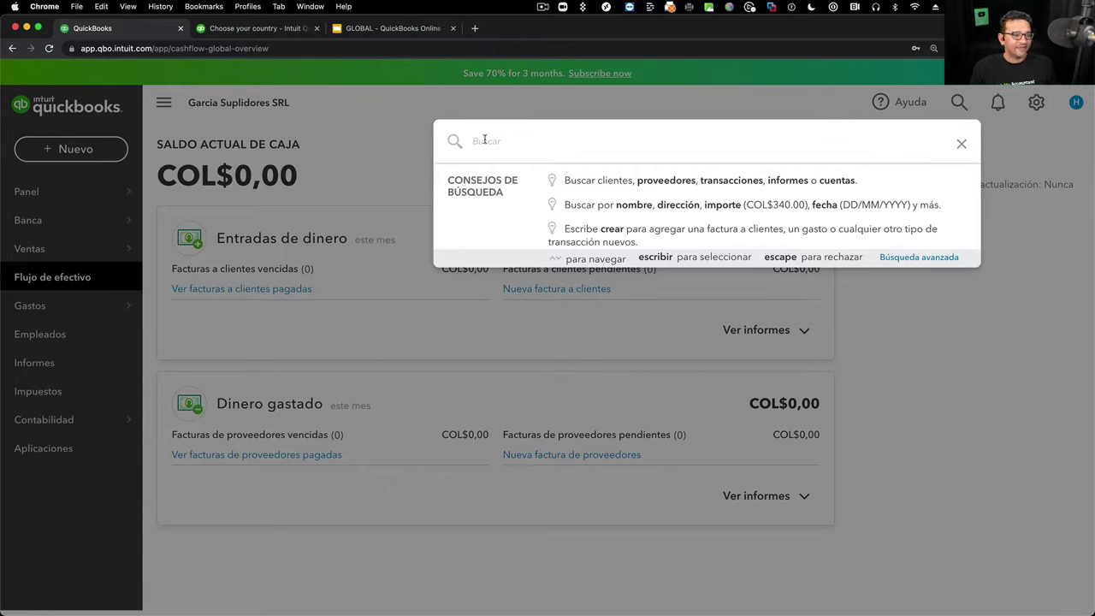
text(100.00)
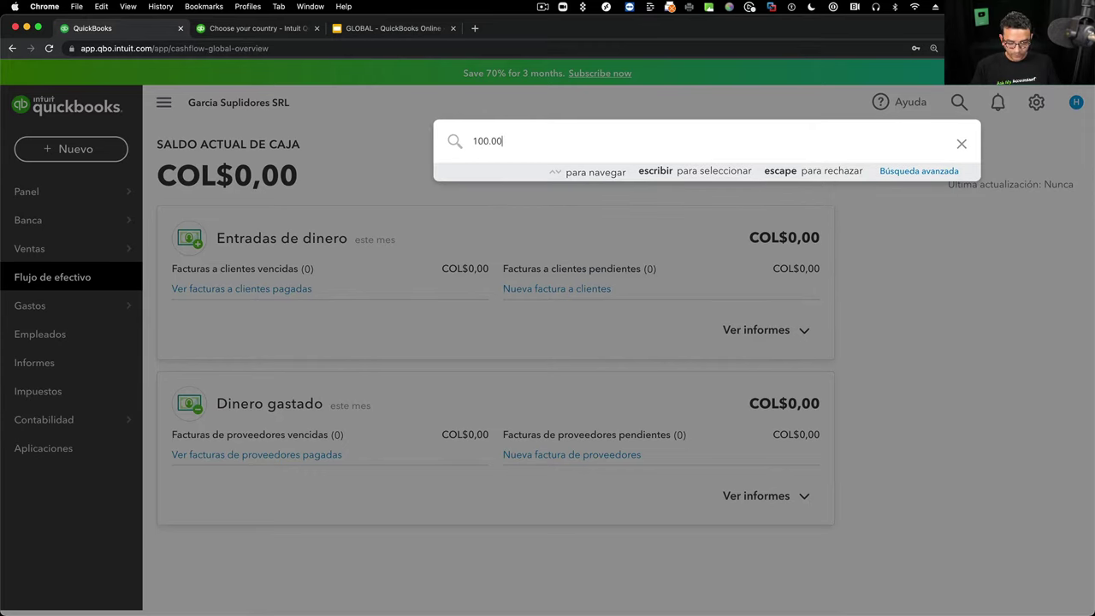
key(BackSpace)
key(BackSpace)
key(BackSpace)
key(BackSpace)
key(BackSpace)
key(BackSpace)
text(factura)
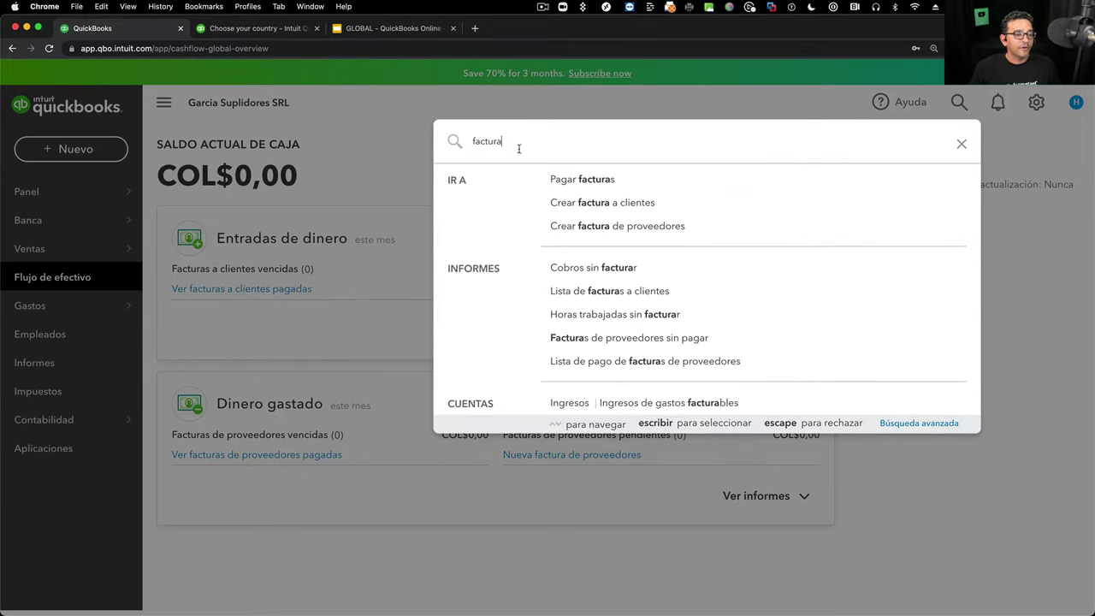
double_click(518, 149)
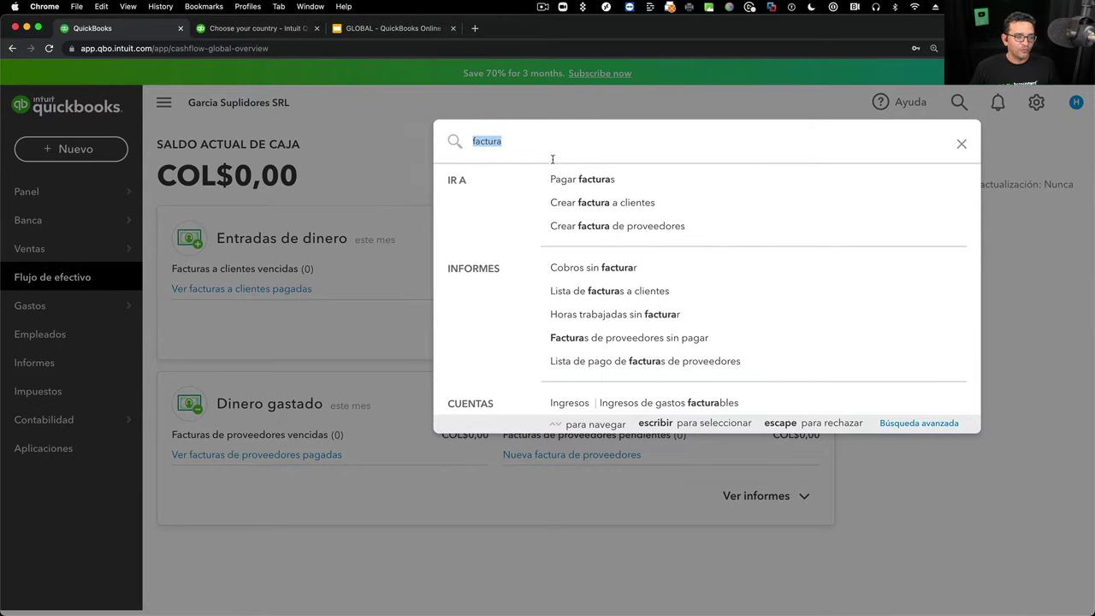
key(BackSpace)
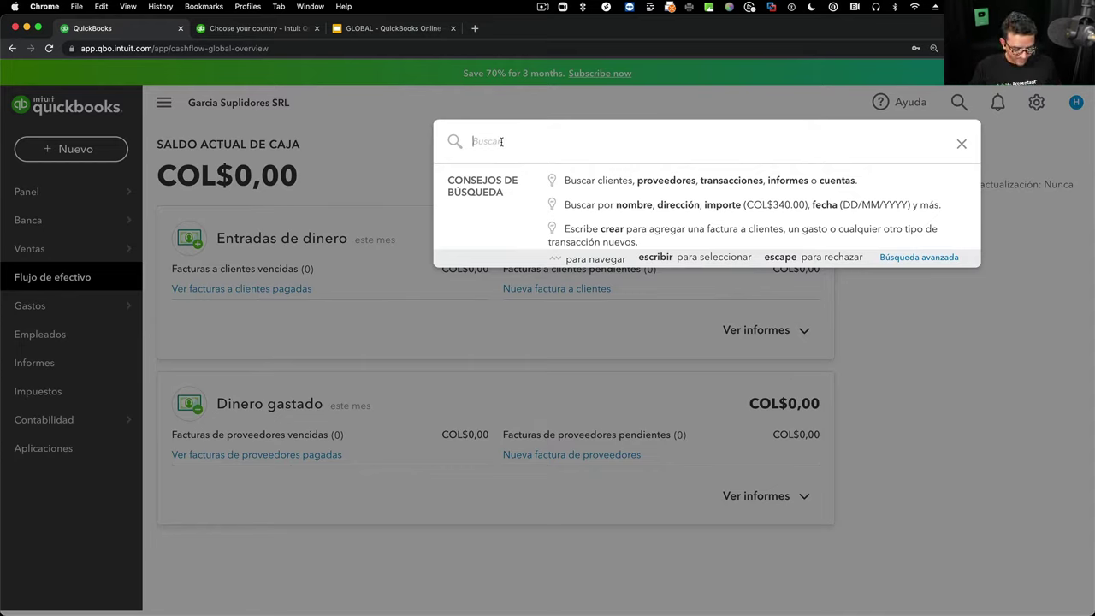
text(ganan)
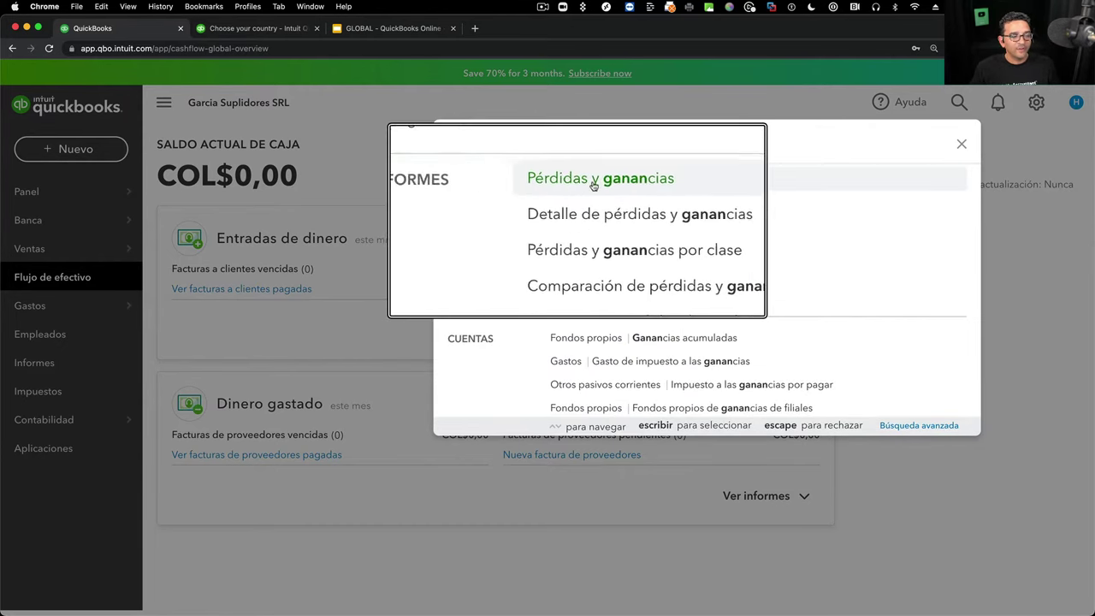
click(962, 146)
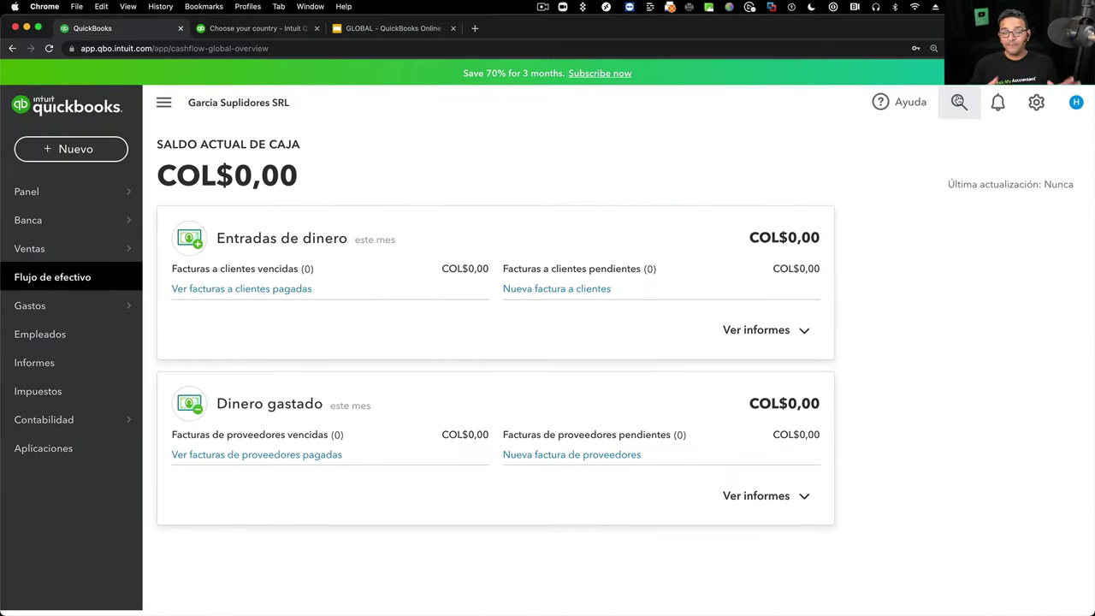
Bring up the gear menu listing Tu empresa, Listas, Herramientas and Perfil
click(1036, 103)
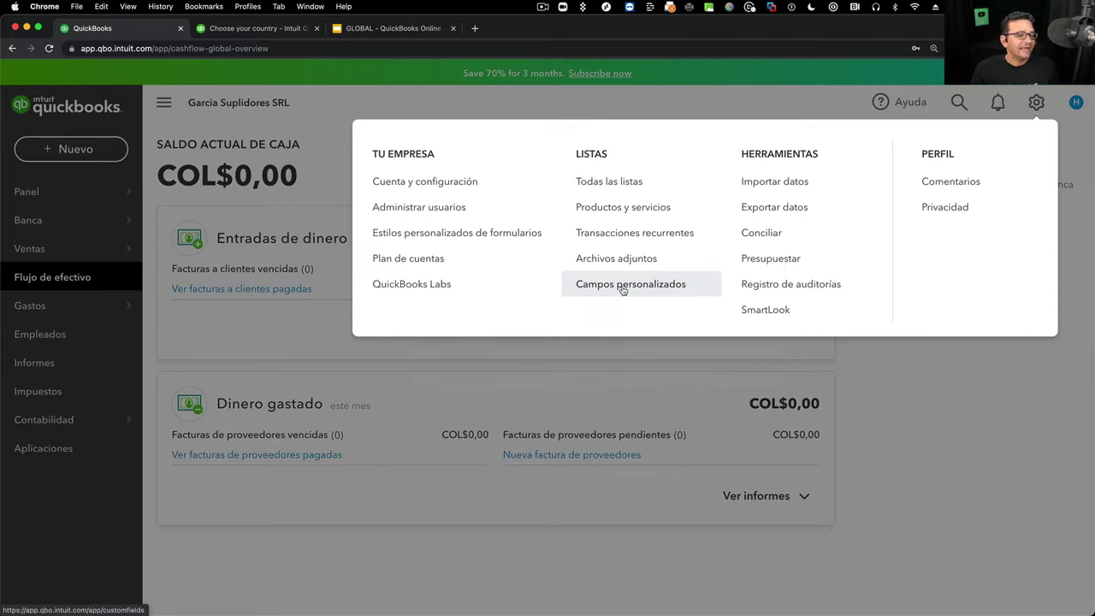
Choose Importar datos under Herramientas in the gear menu
click(800, 183)
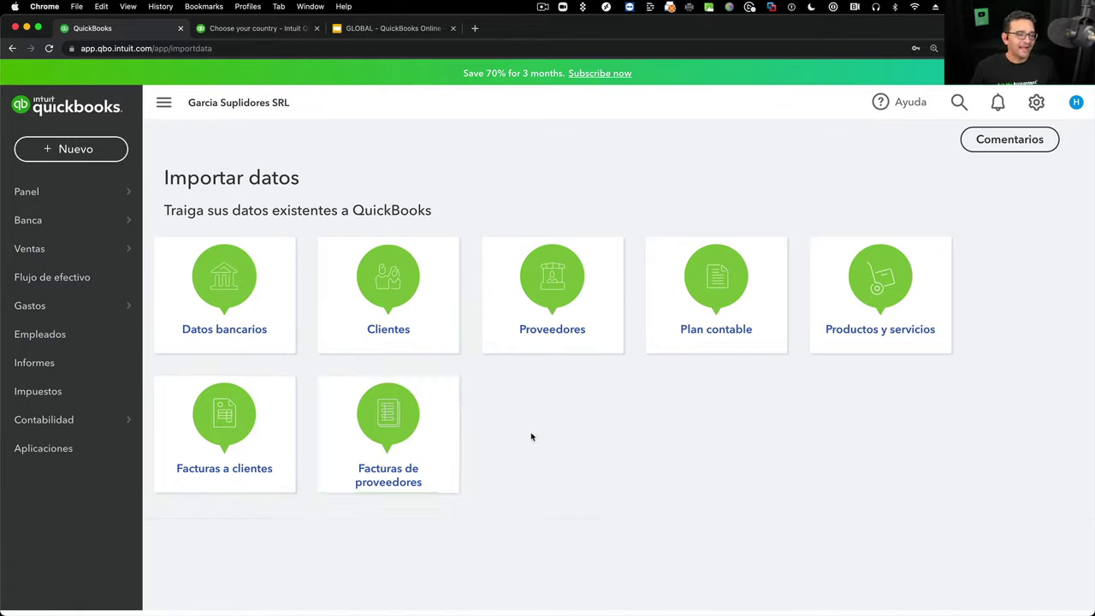
Return to the Obtener resultados dashboard, briefly opening and closing the gear menu
mouse_move(60, 196)
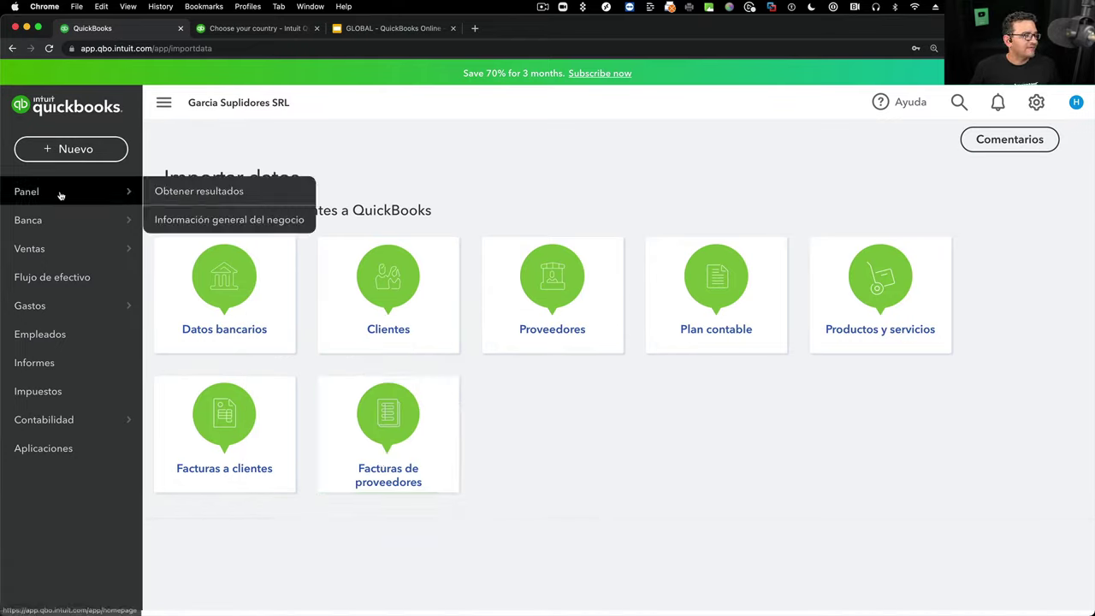
click(158, 186)
click(1036, 101)
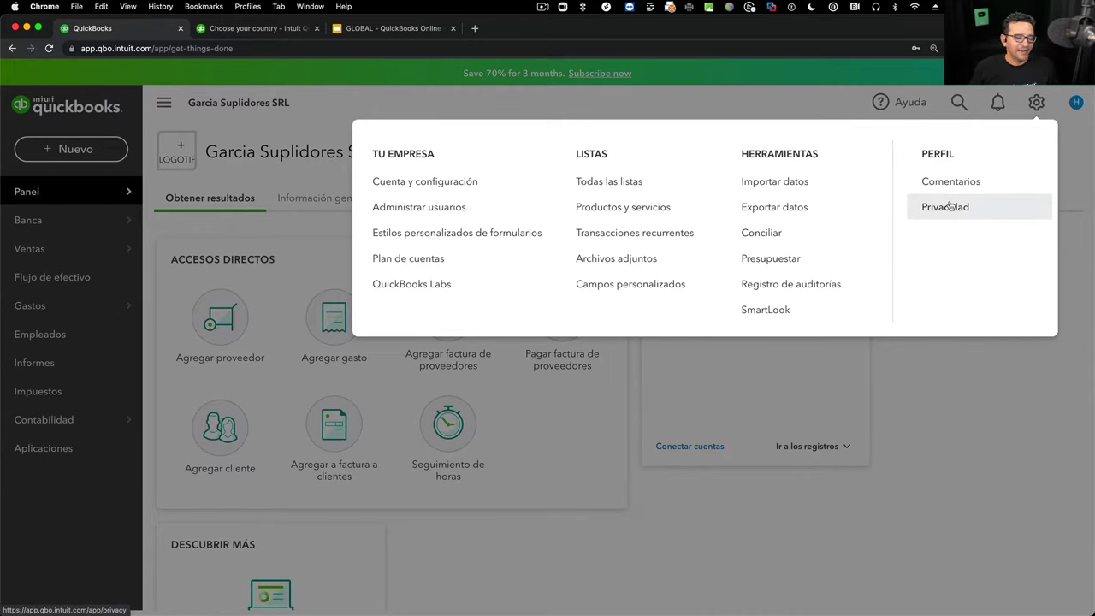
click(1038, 103)
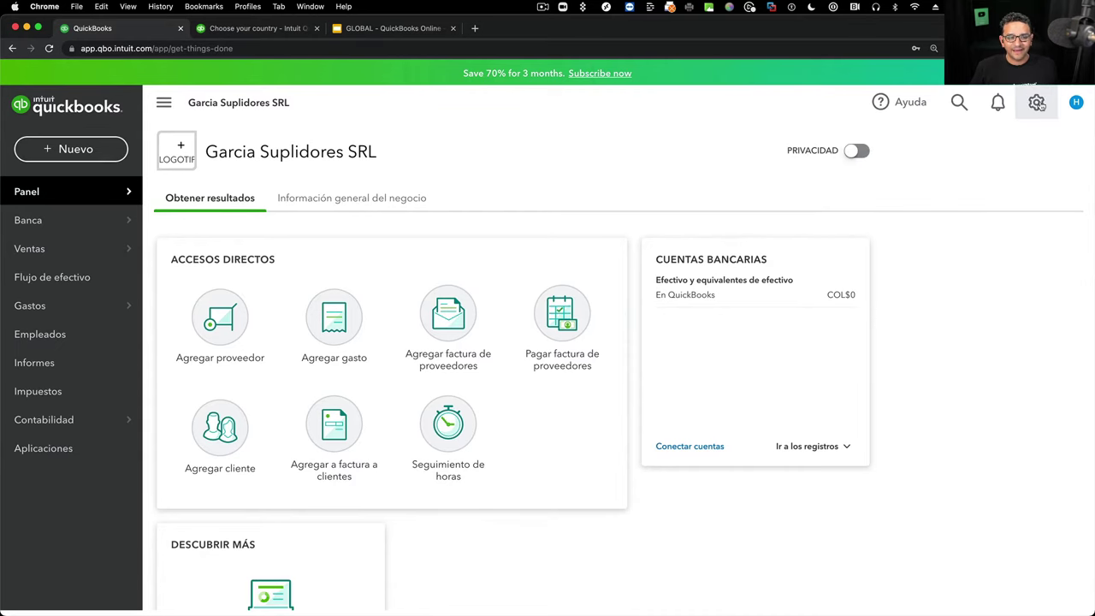
Go to Cuenta y configuración and put the Nombre de la empresa section into edit mode
click(1037, 103)
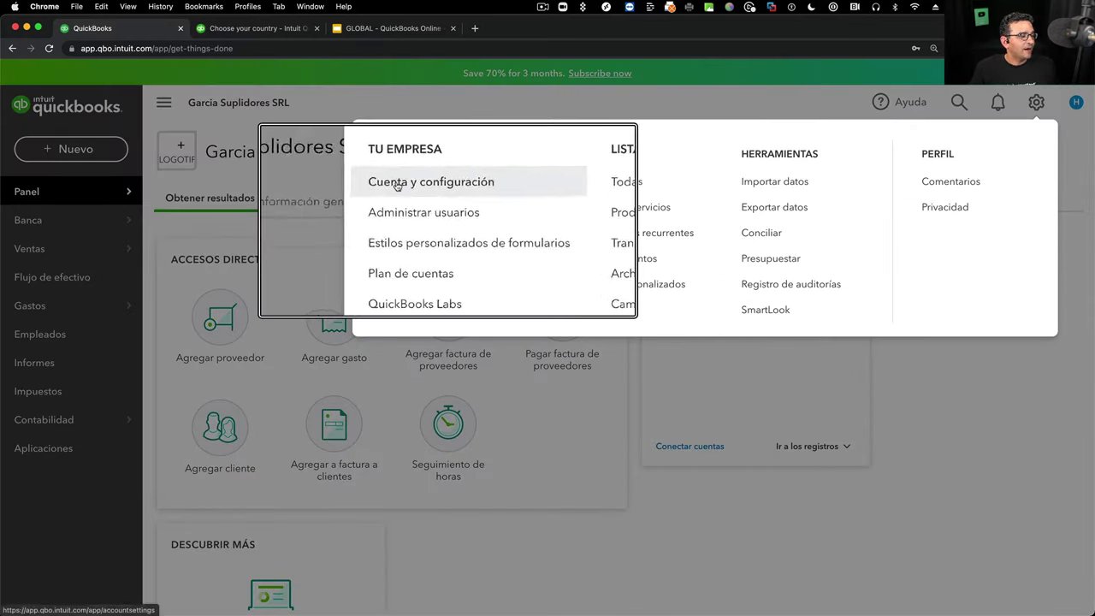
click(447, 186)
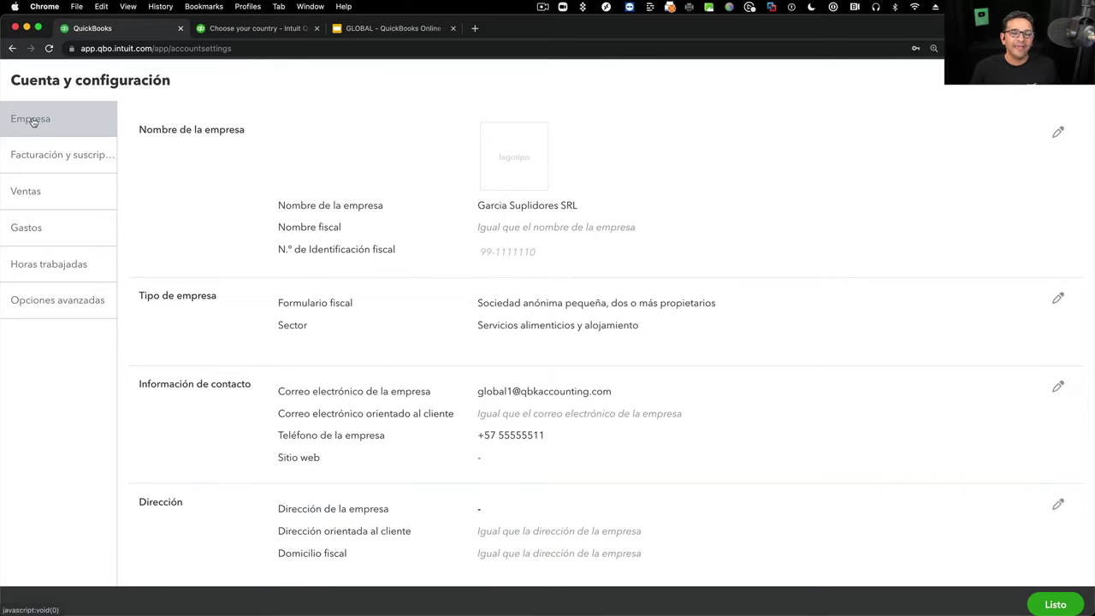
click(475, 214)
click(600, 232)
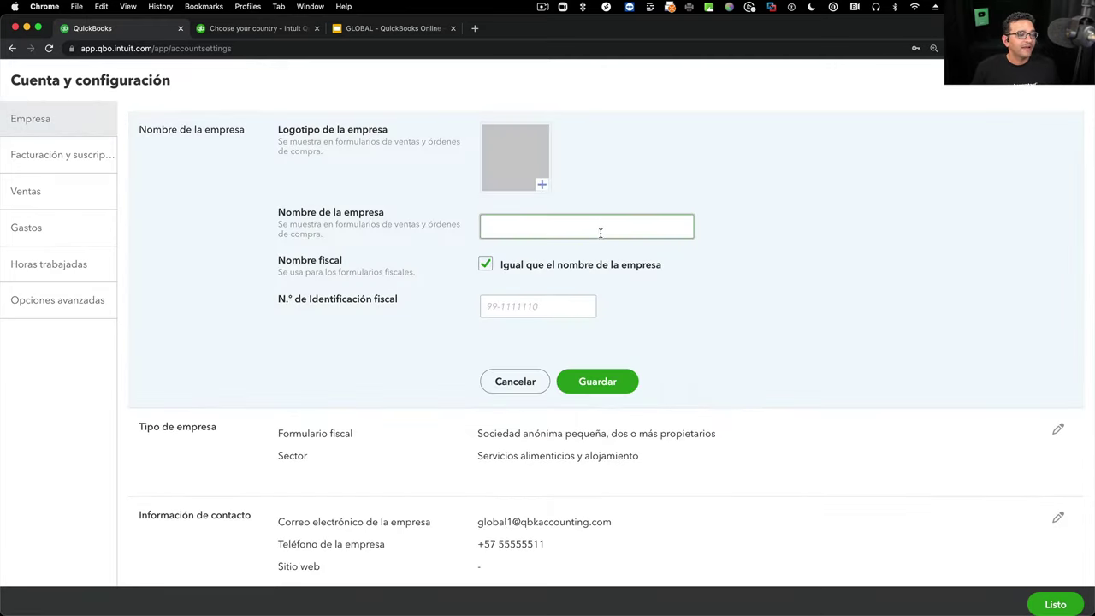
click(640, 198)
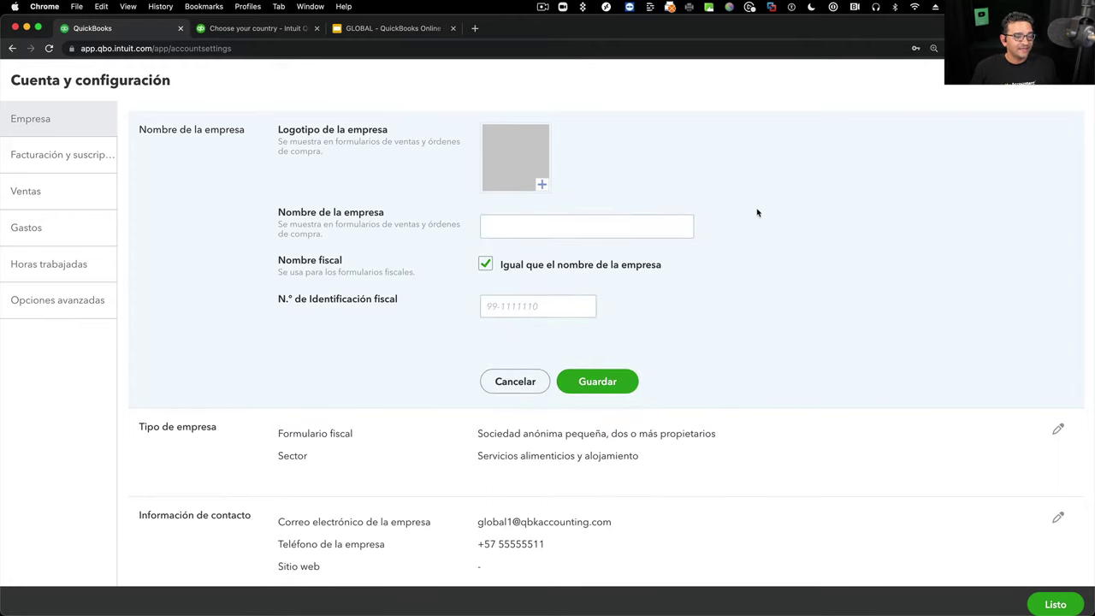
click(520, 381)
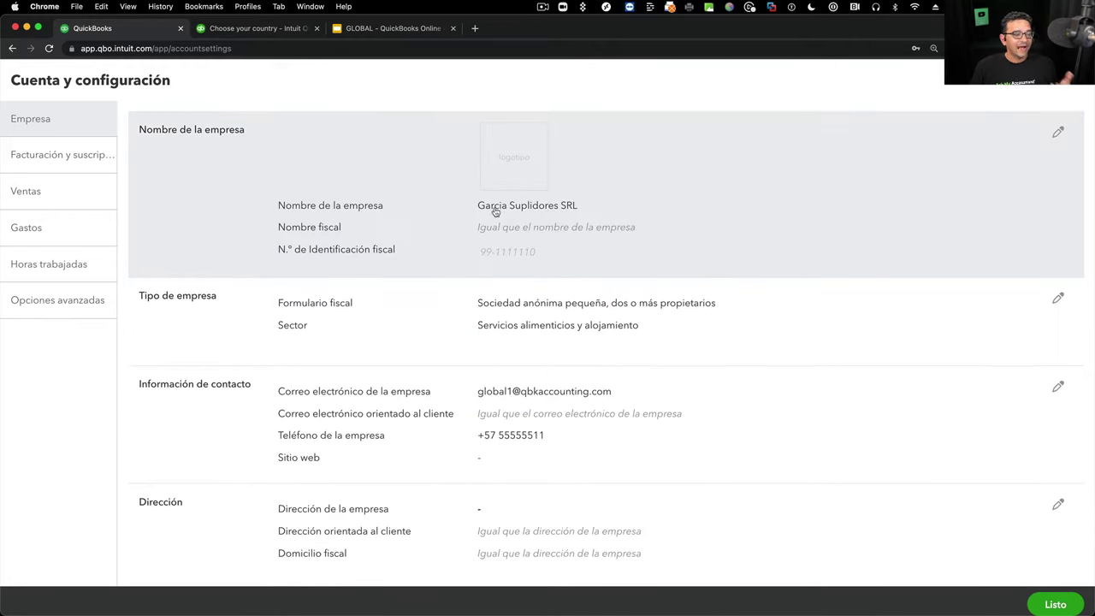
click(646, 207)
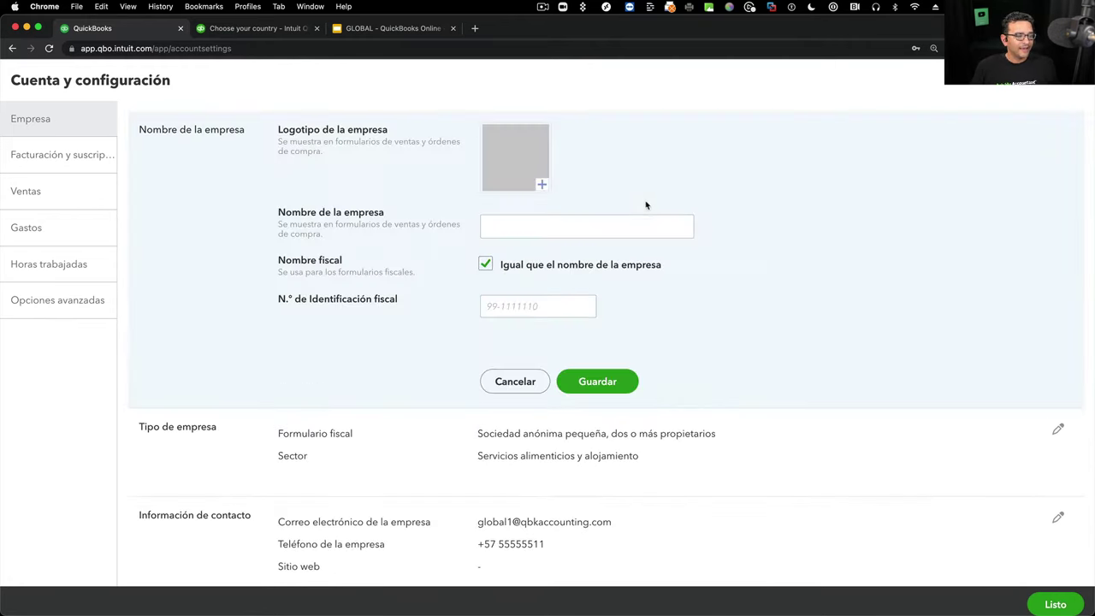
Upload Garcia-designstyle-summer-m.png as the company logo and save it
click(514, 158)
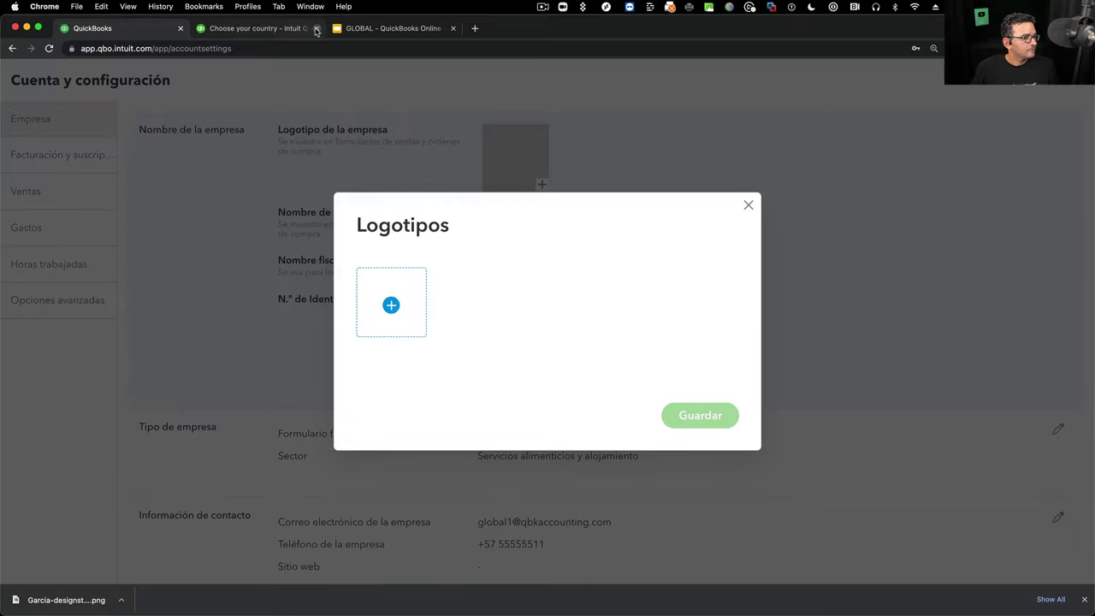
click(317, 29)
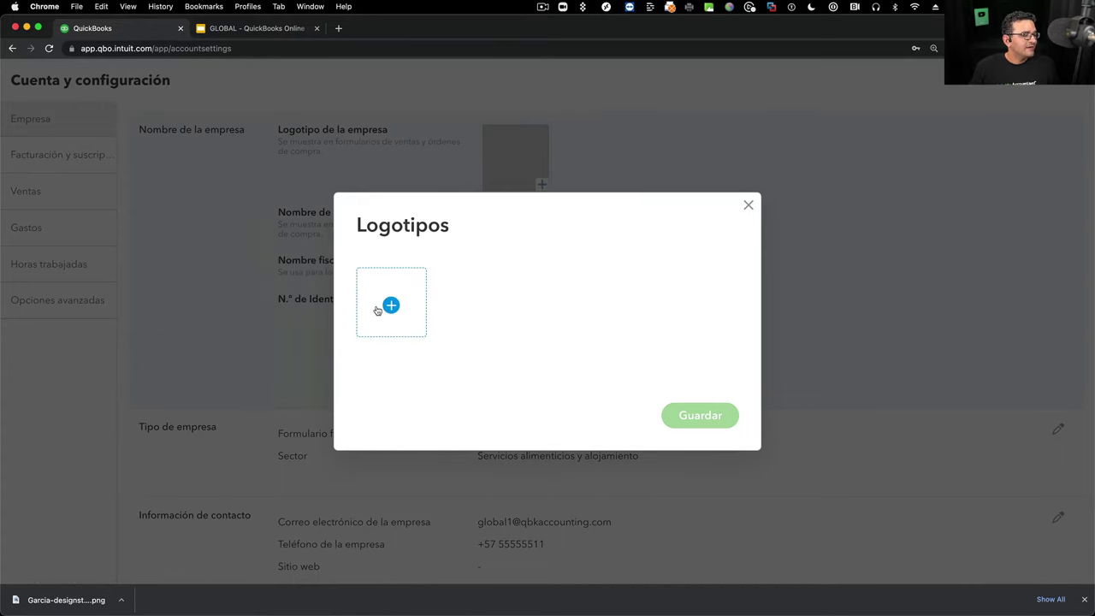
click(377, 310)
click(401, 191)
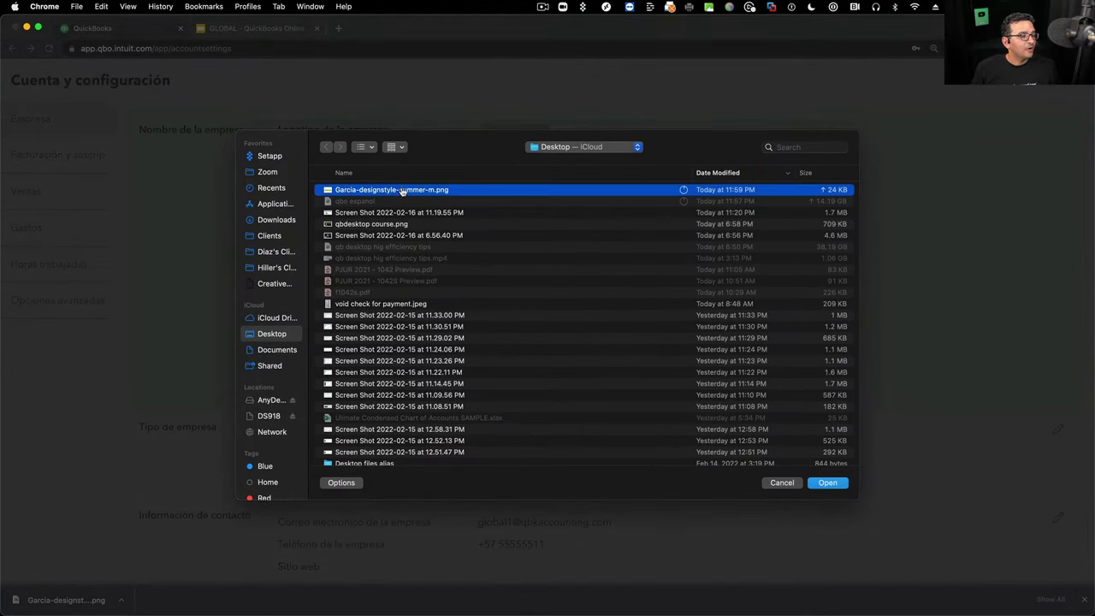
double_click(401, 191)
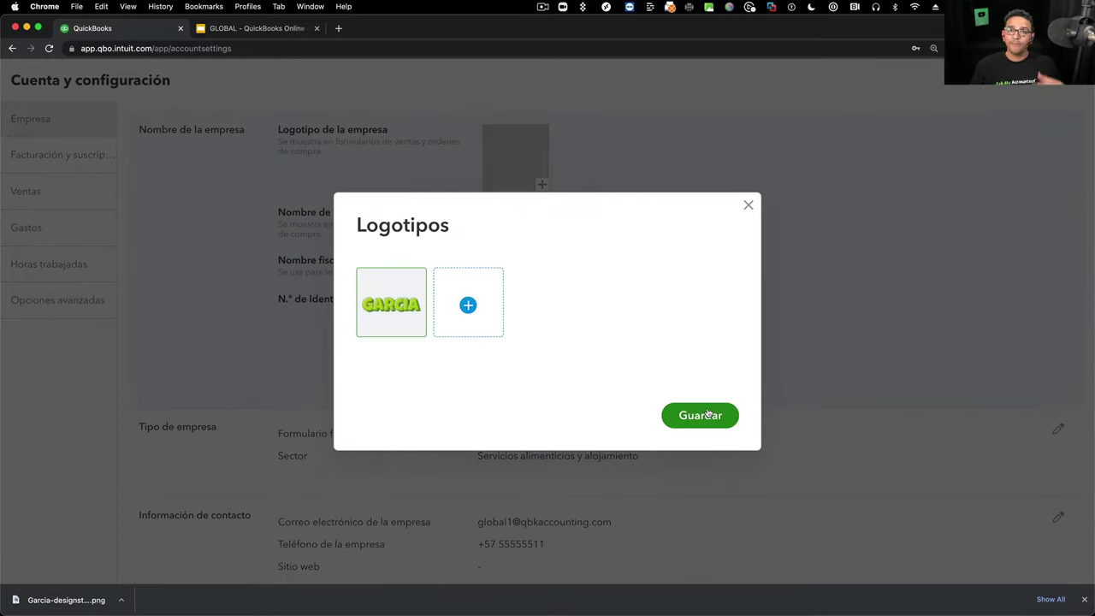
click(707, 414)
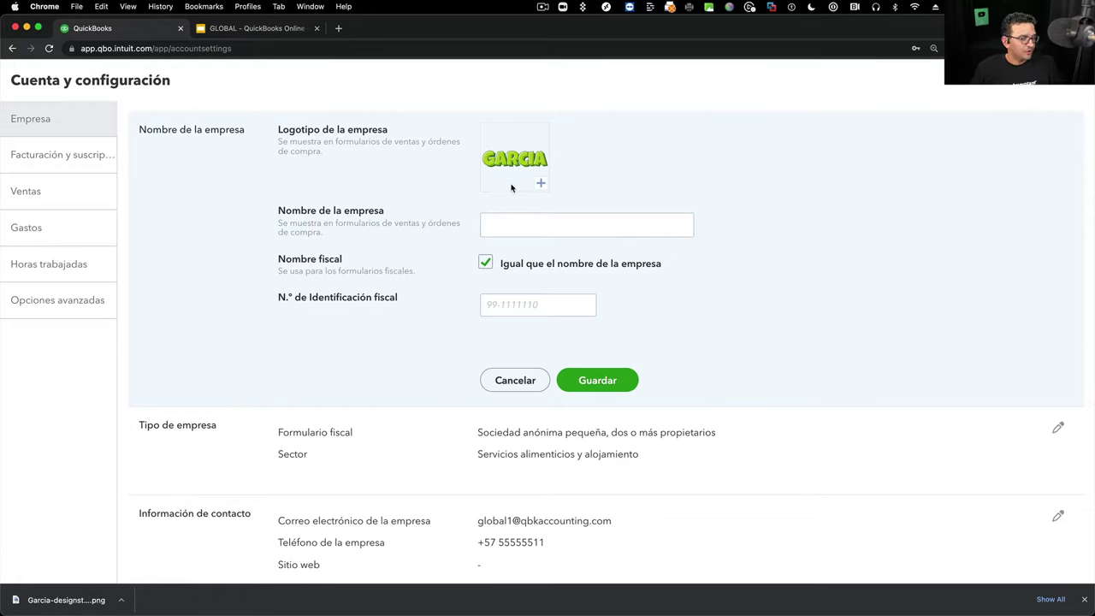
Enter company name GARCIA SUPLIDORES S.R.L. and the fiscal identification number, then save
click(514, 224)
text(GARCI)
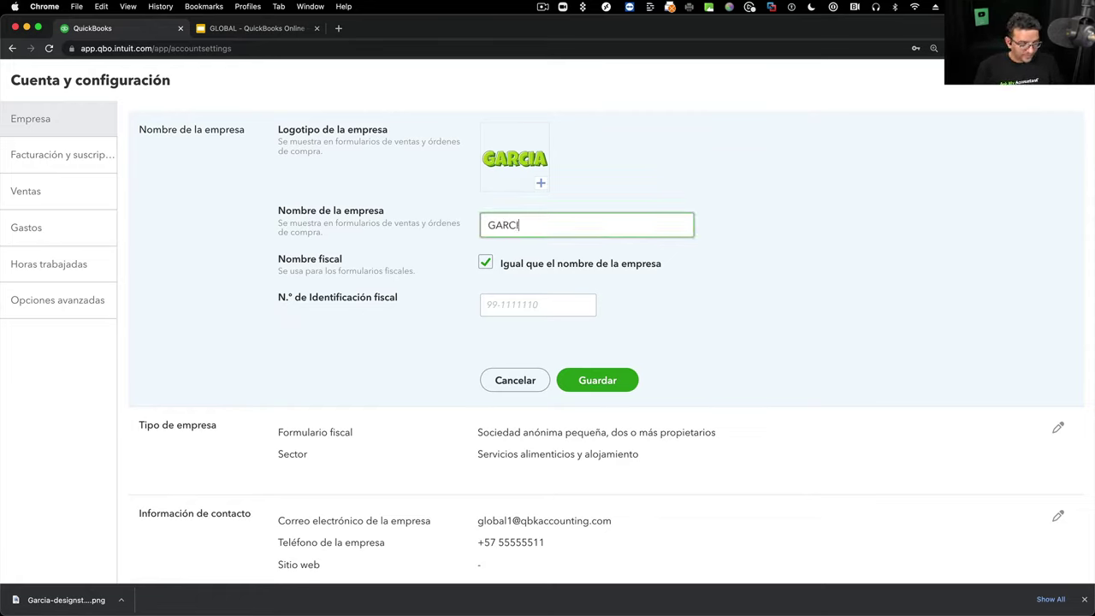
text(A SUPLI)
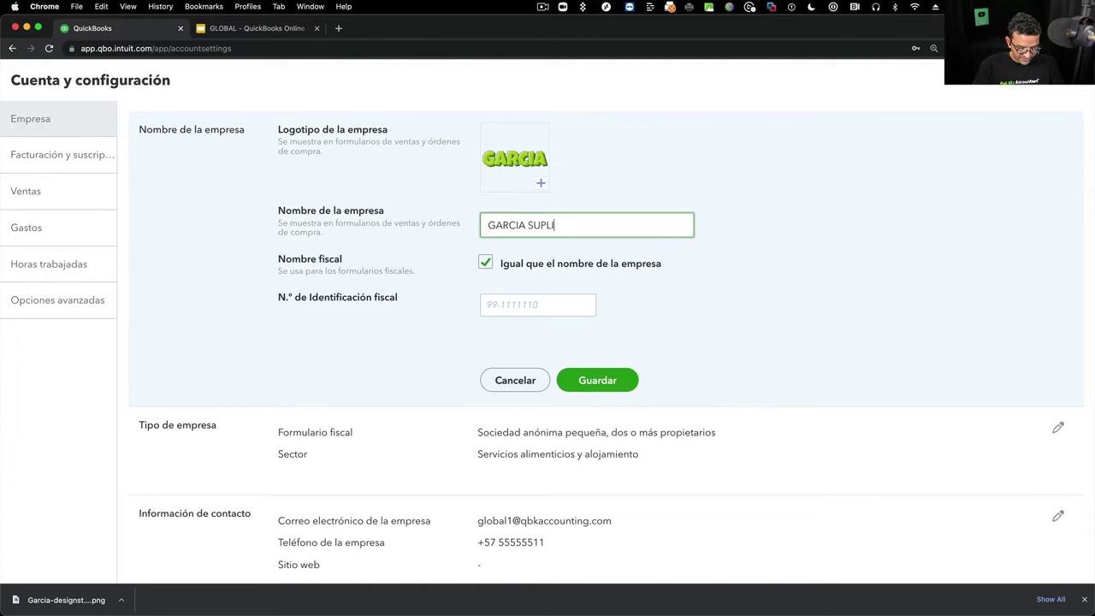
text(DORES S.)
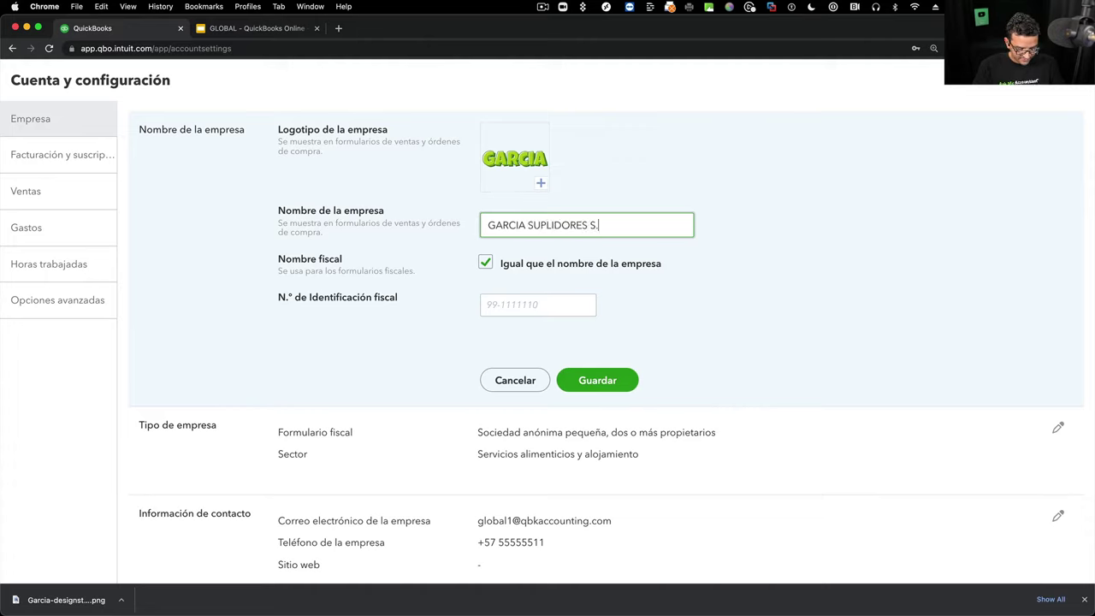
text(R.L)
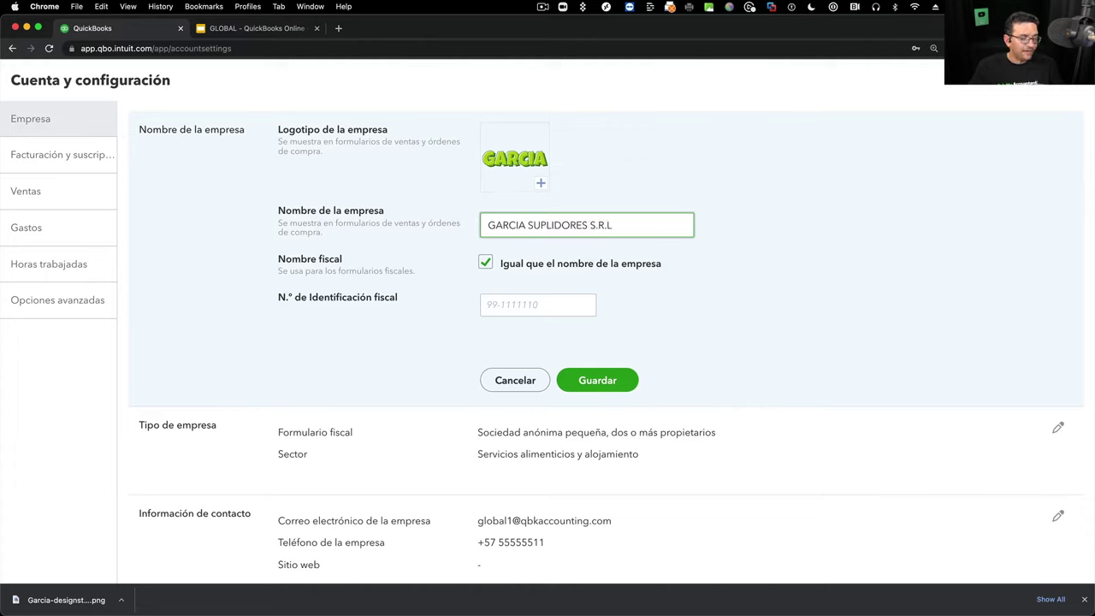
text(.)
key(Tab)
key(Tab)
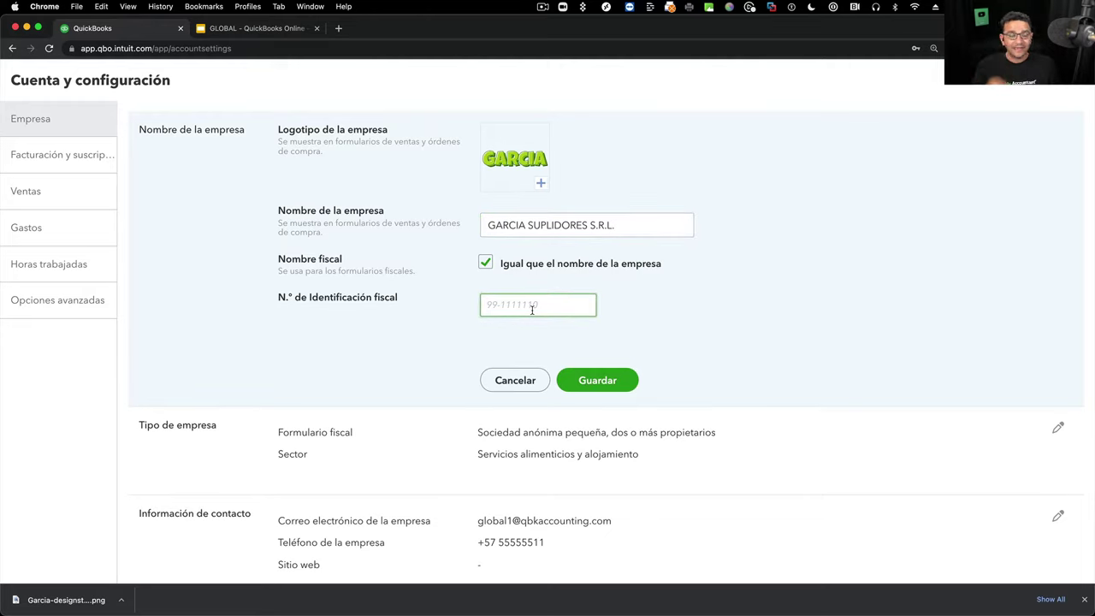
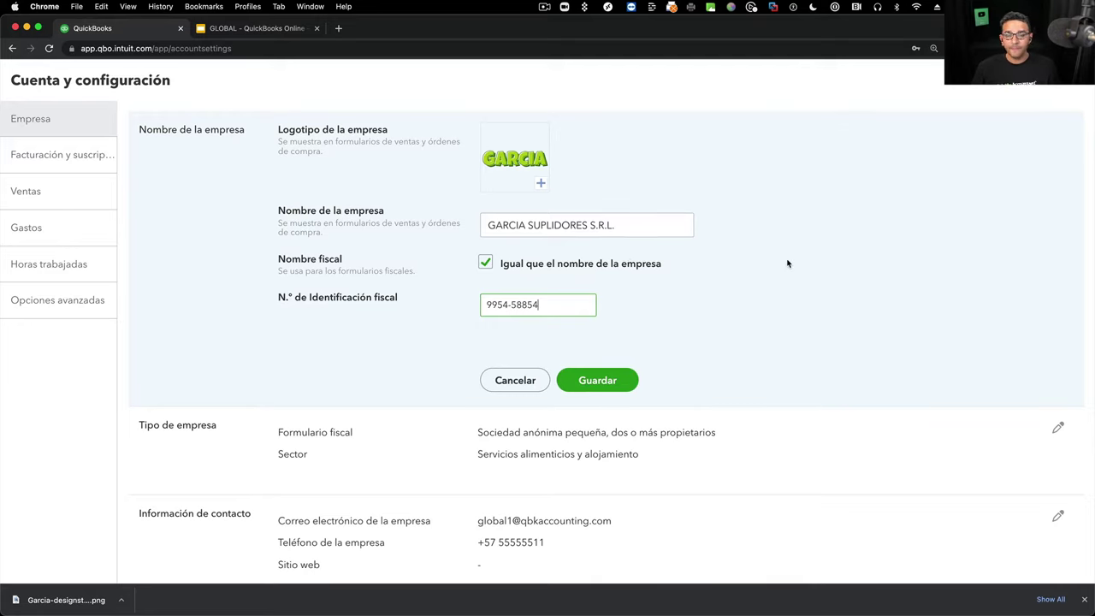
click(595, 385)
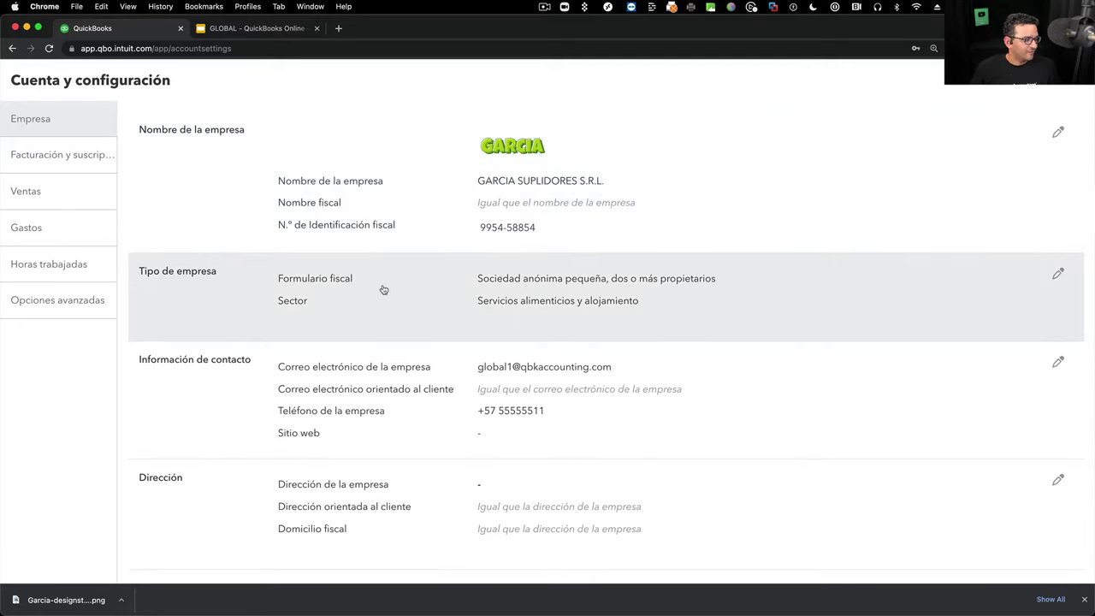
Set Tipo de empresa to Sociedad o sociedad de responsabilidad limitada, sector Servicios alimenticios y alojamiento
click(371, 289)
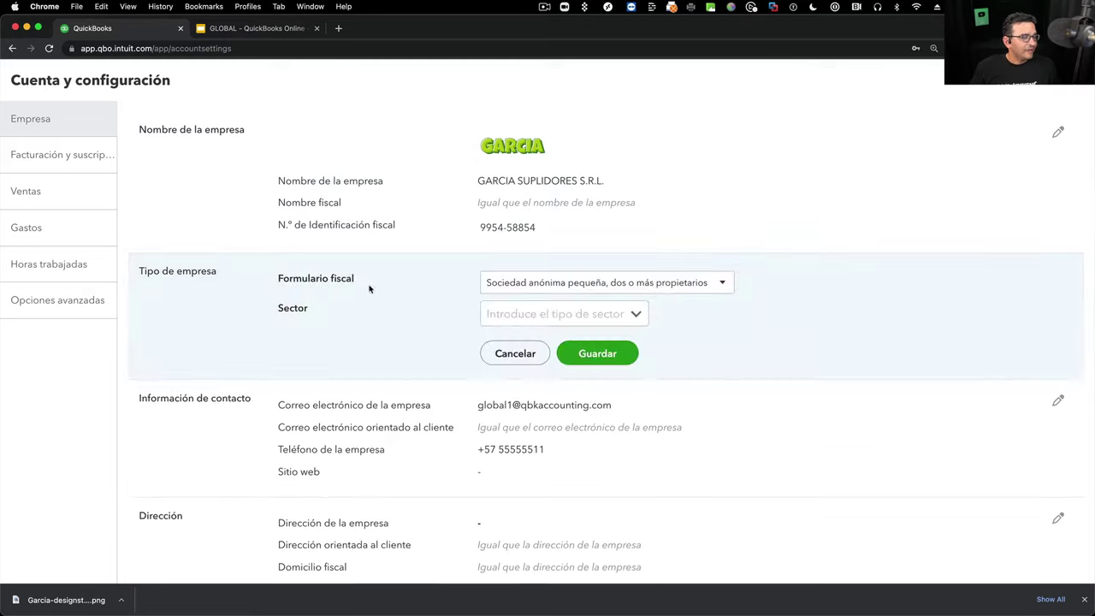
click(685, 289)
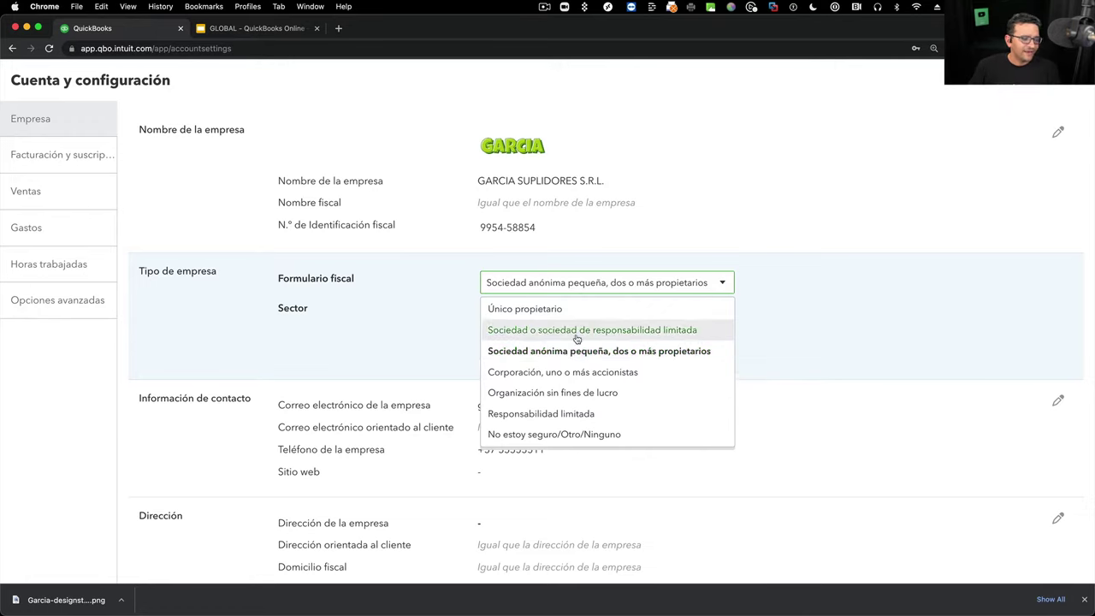
click(575, 331)
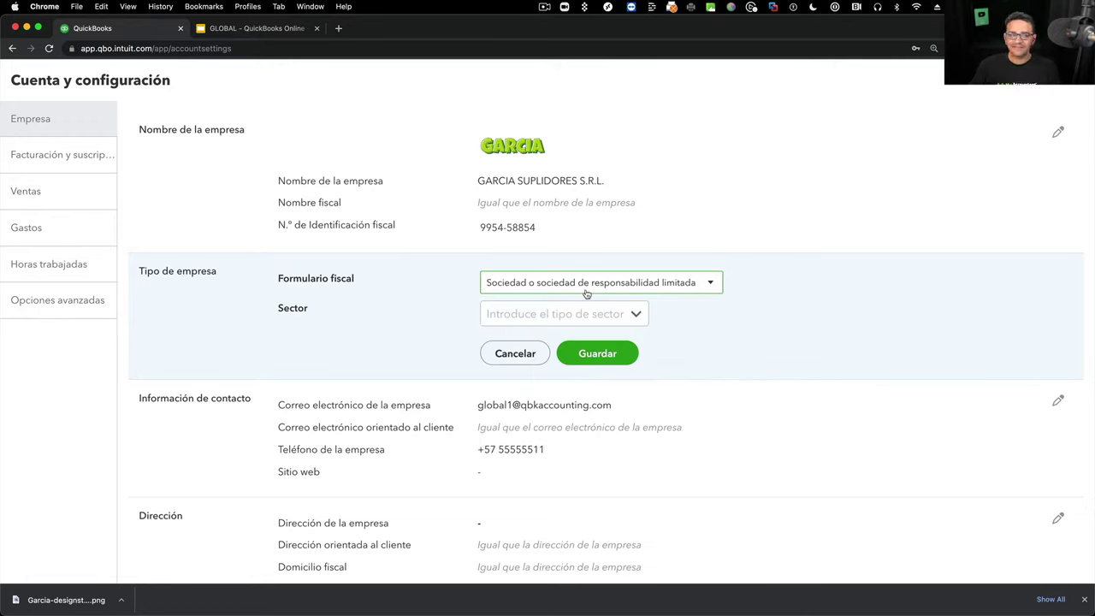
click(587, 293)
click(613, 330)
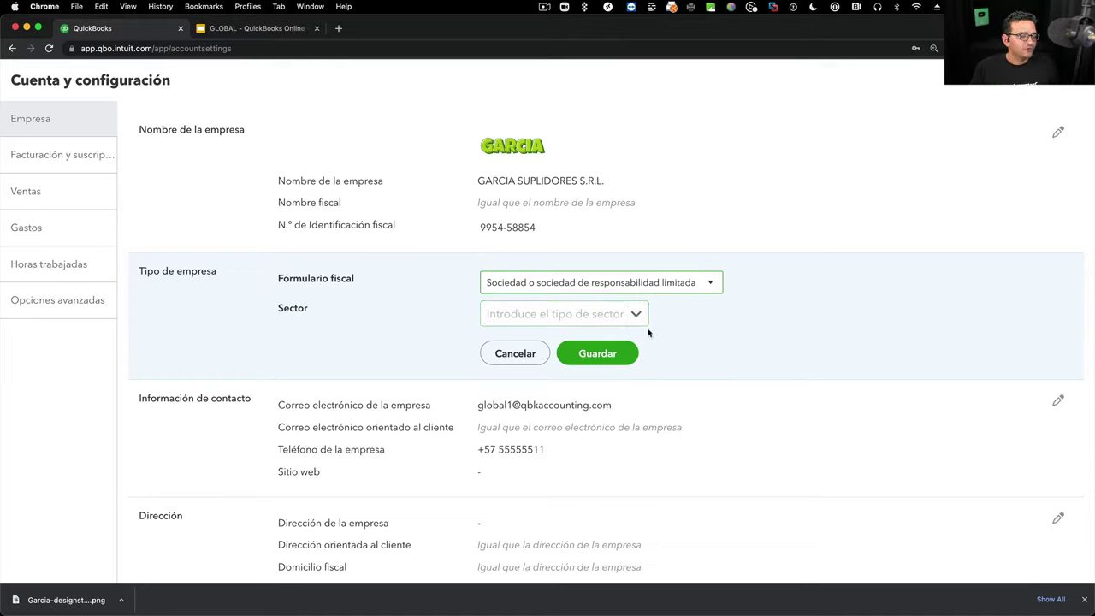
click(646, 320)
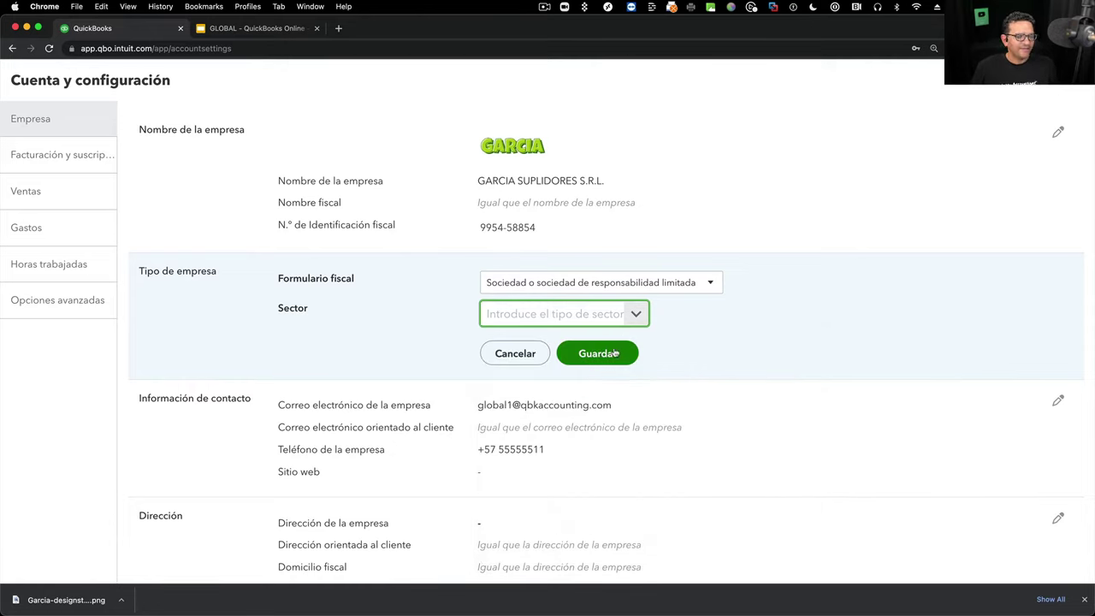
click(633, 318)
click(571, 381)
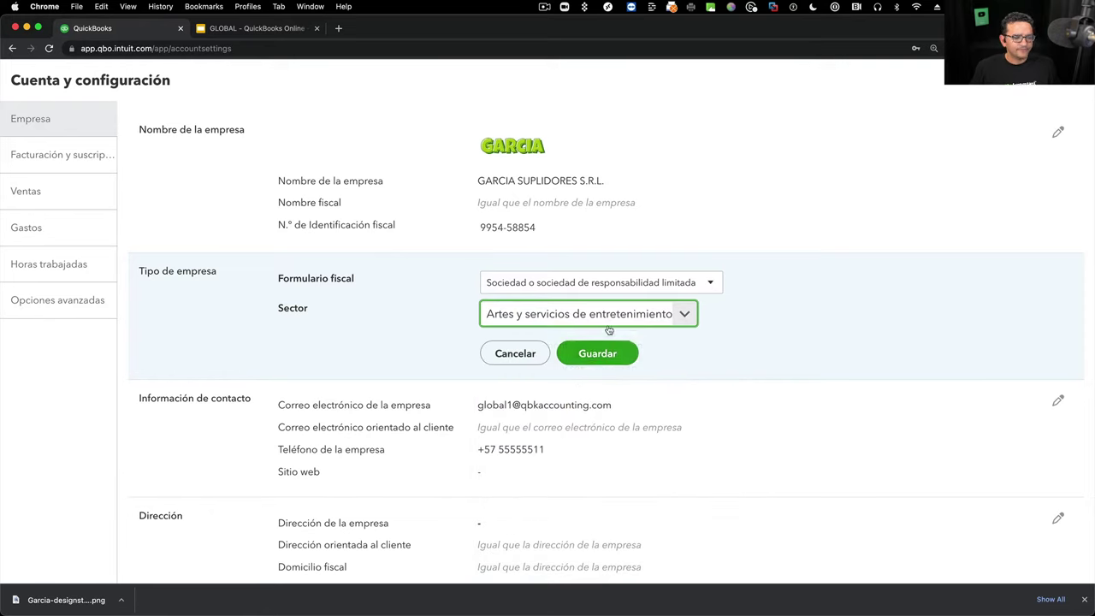
click(690, 315)
click(580, 349)
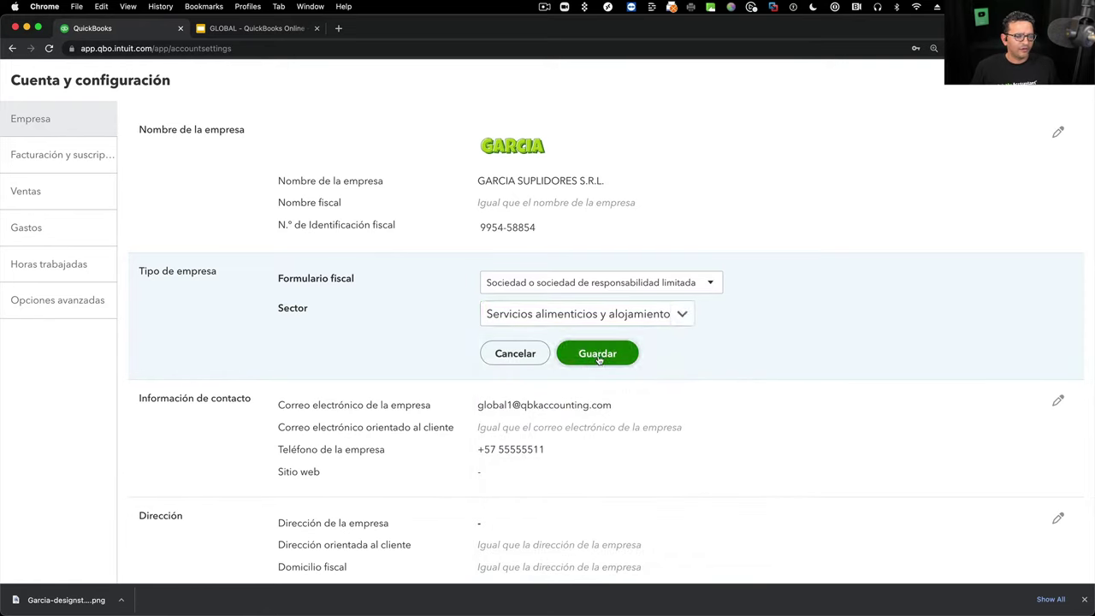
click(588, 354)
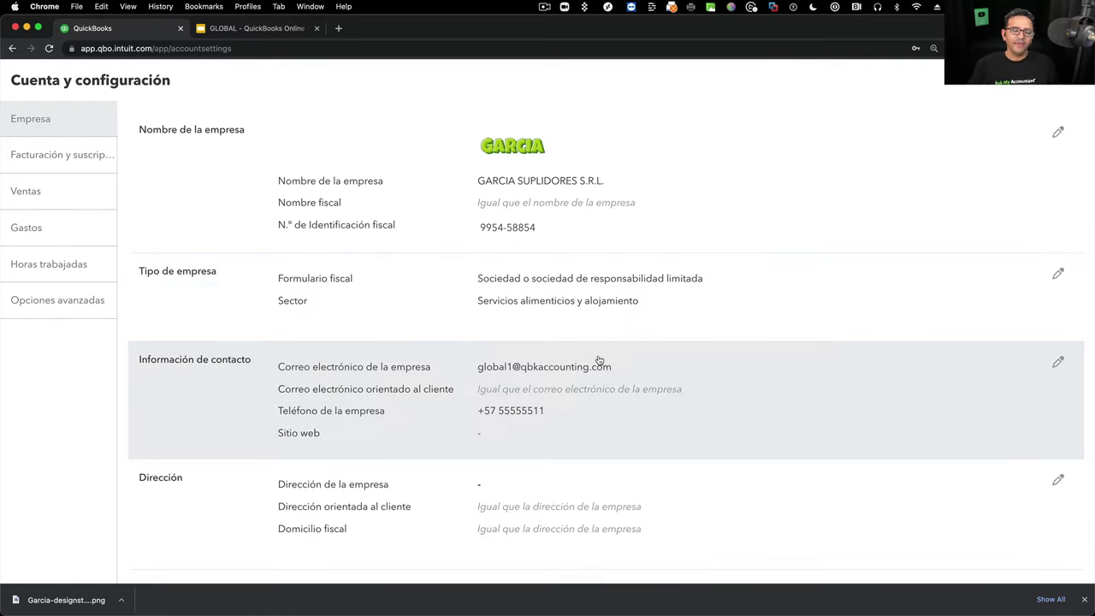
click(347, 367)
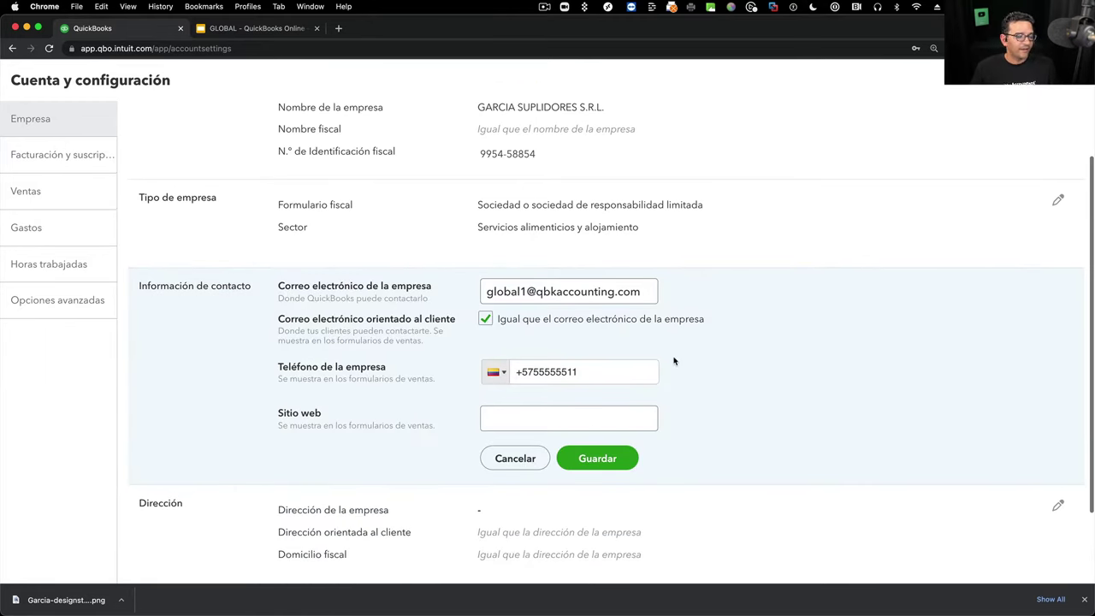
click(496, 419)
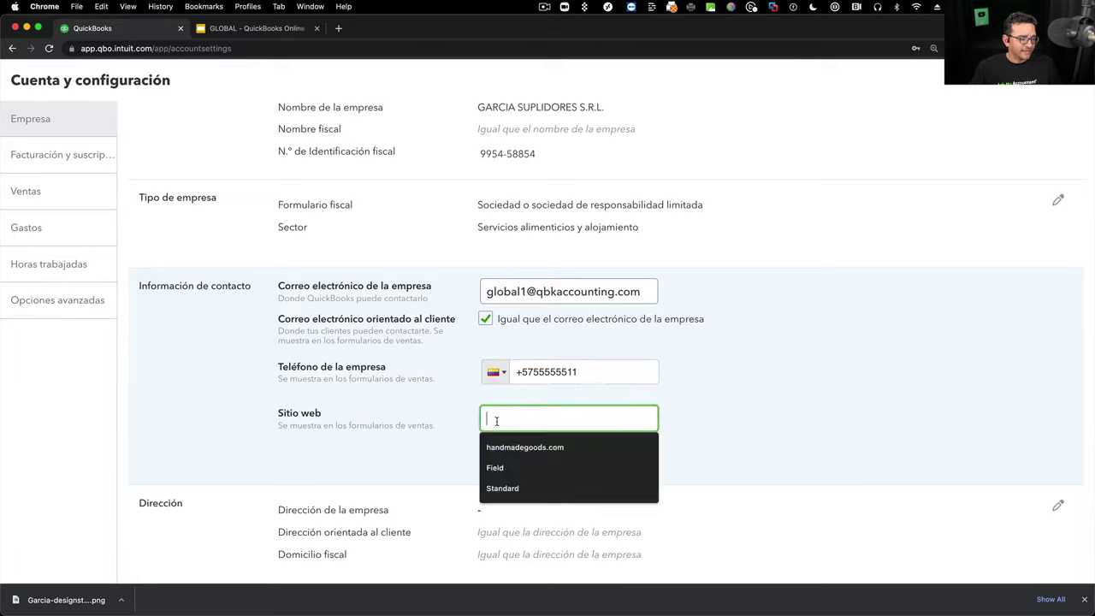
text(www.garcia)
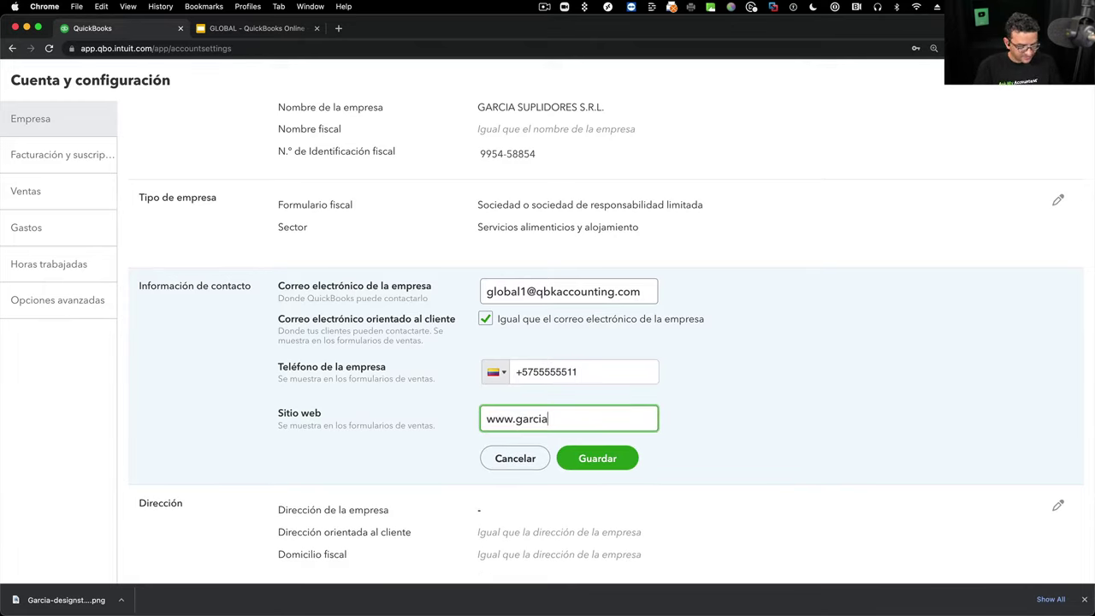
text(alimentos.com)
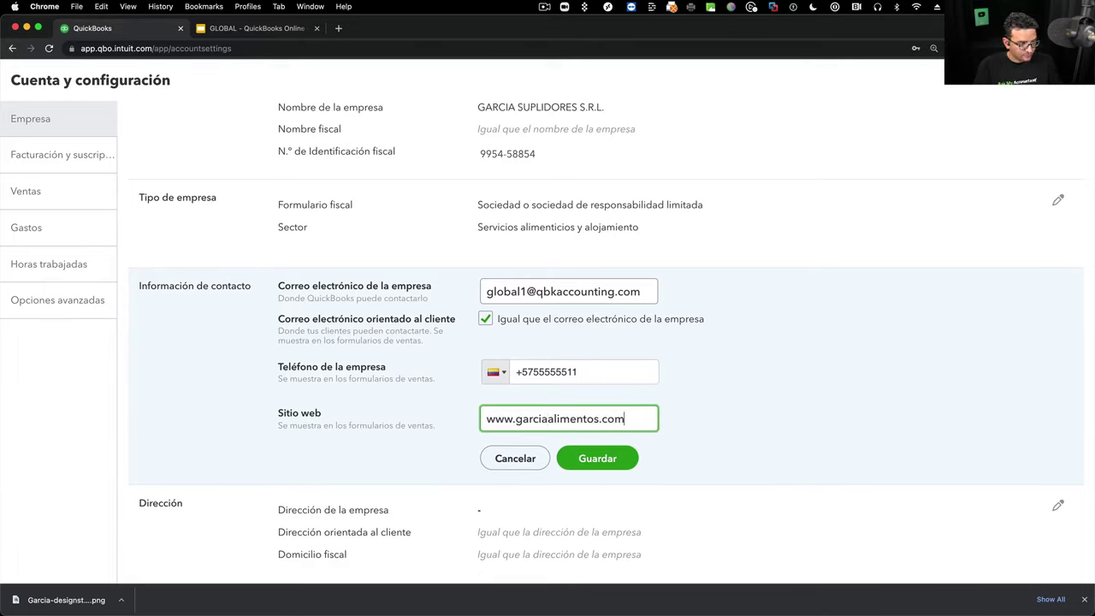
triple_click(513, 292)
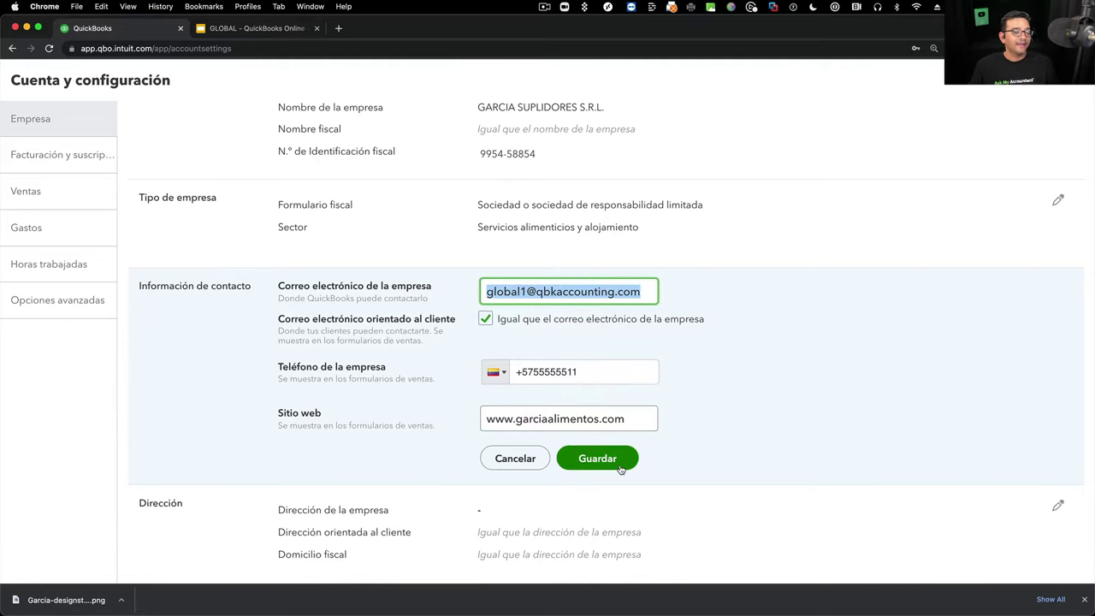
click(620, 467)
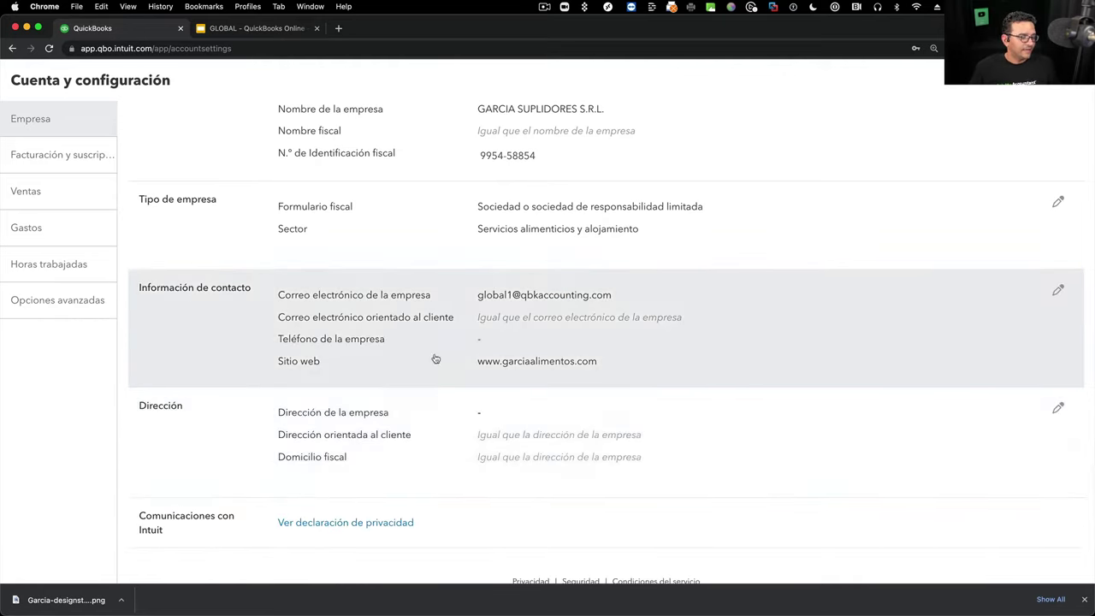
click(401, 410)
scroll(543, 359, down, 3)
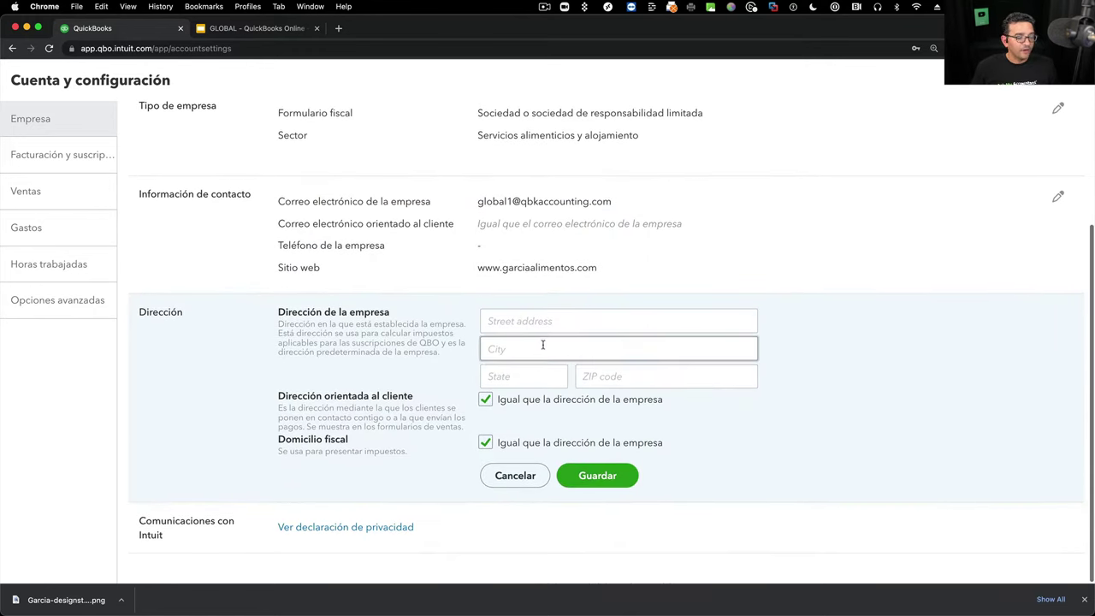
scroll(350, 326, down, 1)
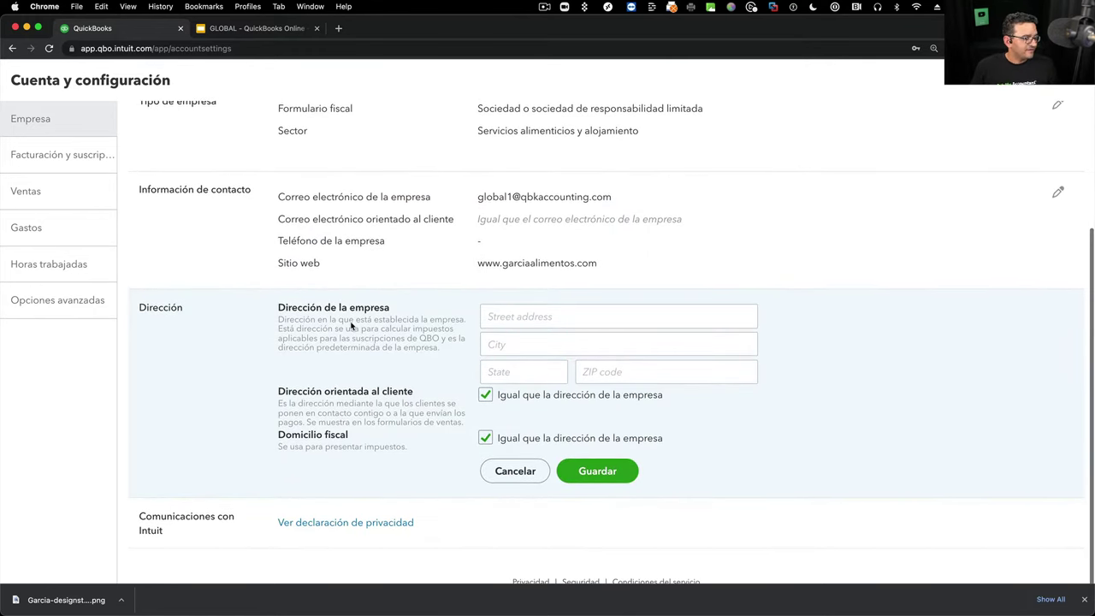
click(210, 522)
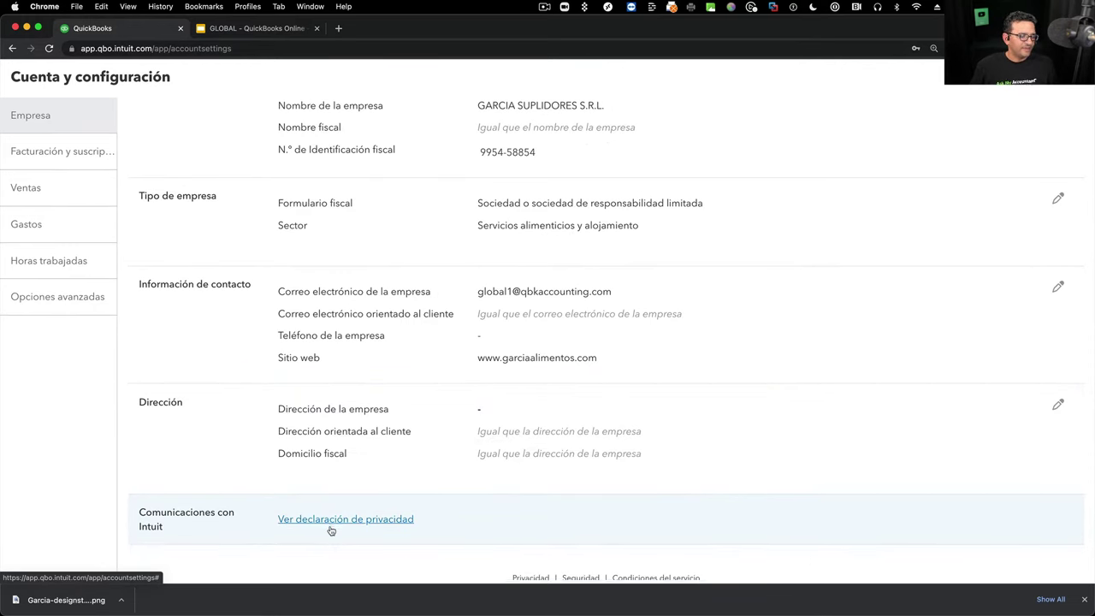
scroll(331, 531, up, 1)
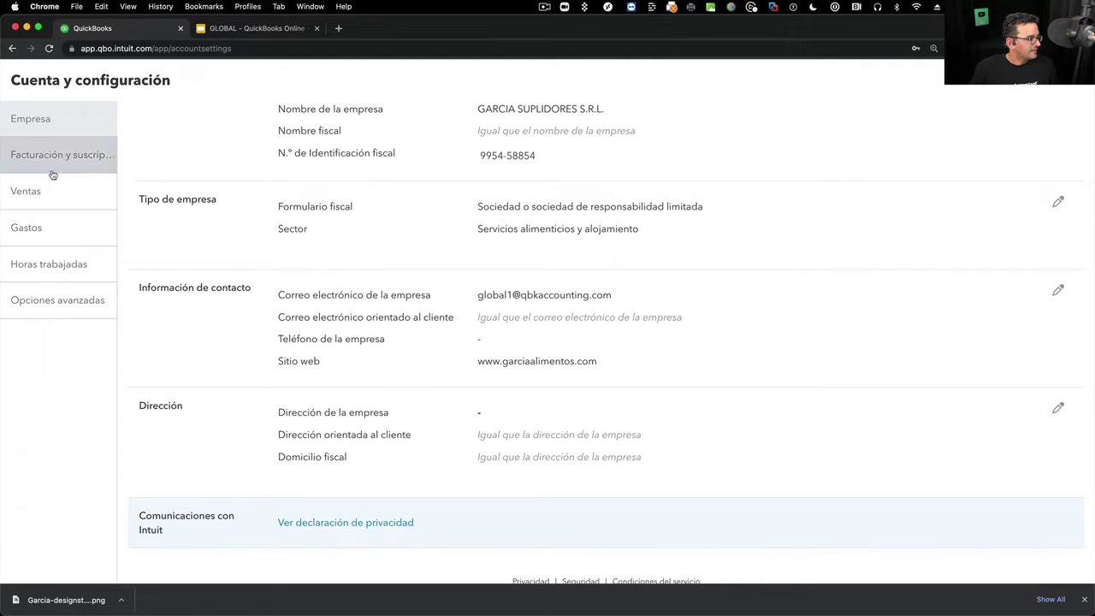
Review the QuickBooks Plus trial's remaining days and $34/mes price under Facturación y suscripción
click(45, 158)
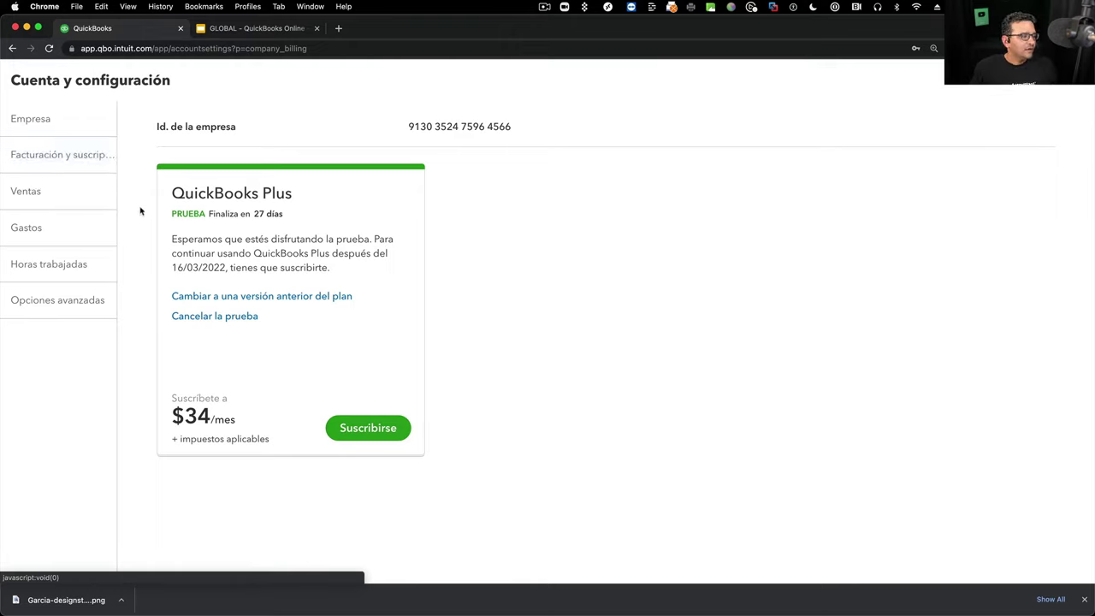
drag(171, 213, 299, 217)
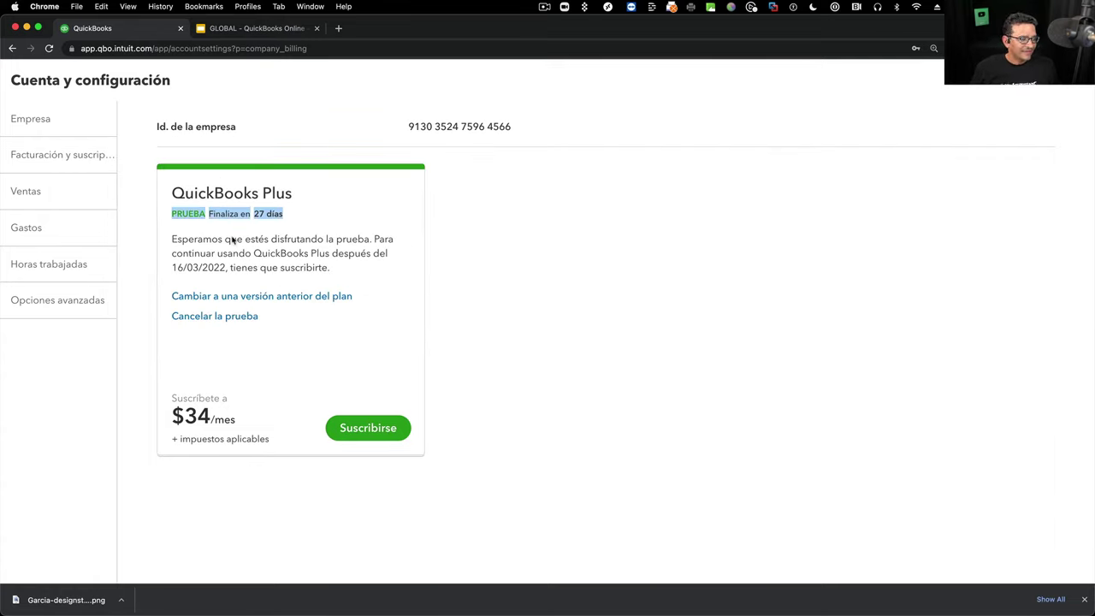
click(293, 342)
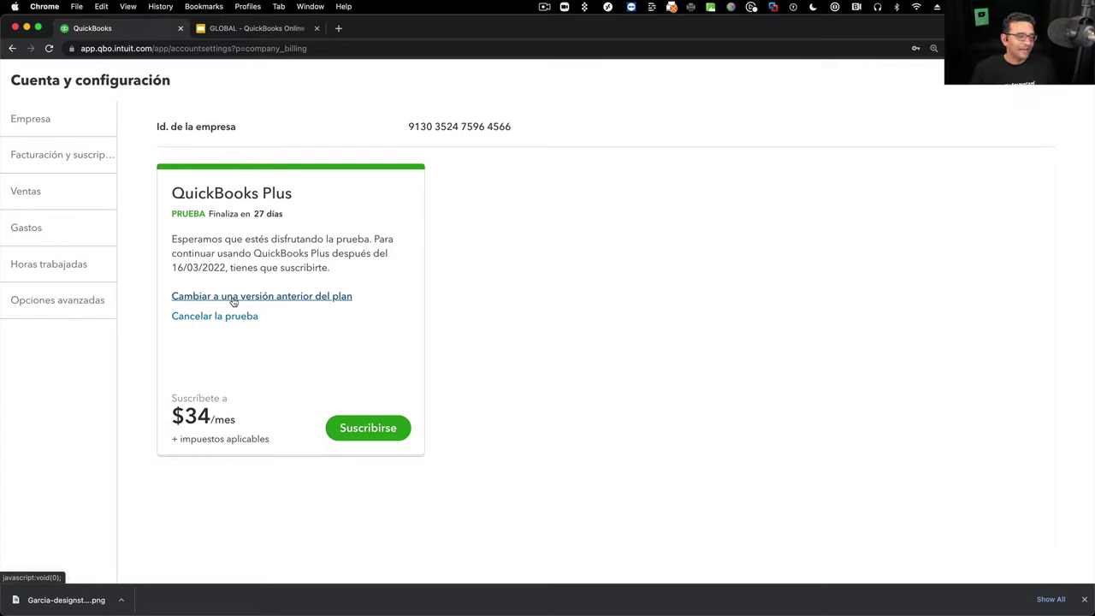
drag(172, 417, 241, 419)
click(177, 416)
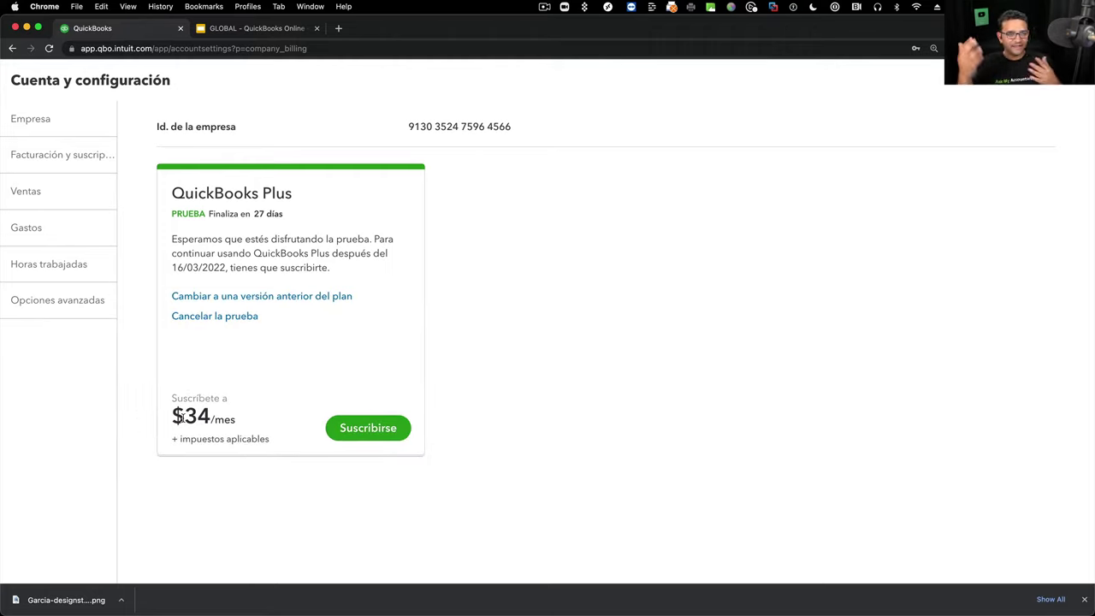
click(363, 436)
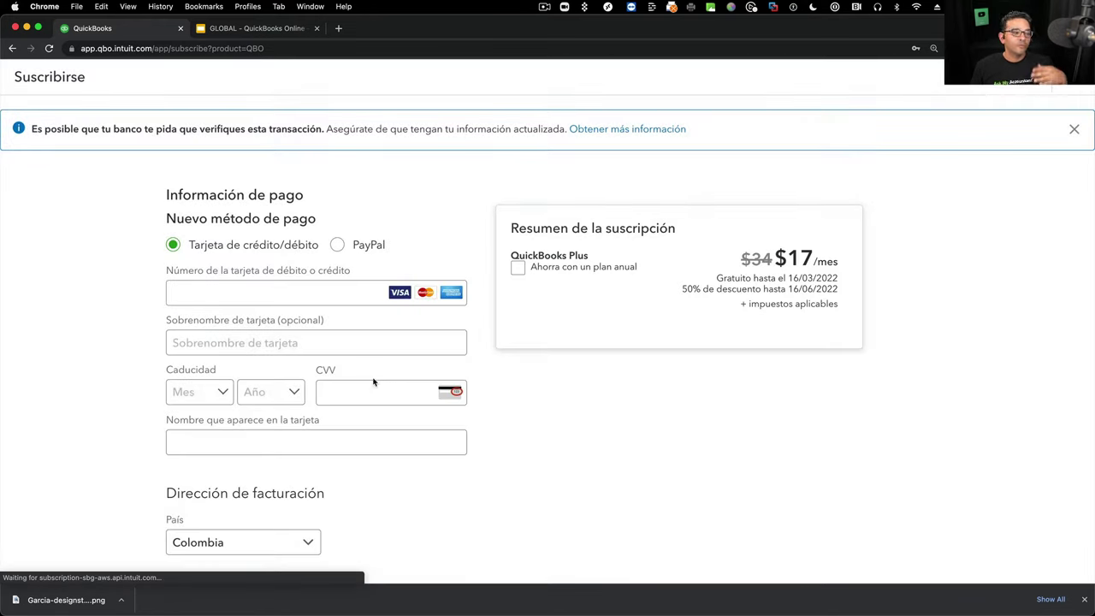
click(338, 246)
click(197, 247)
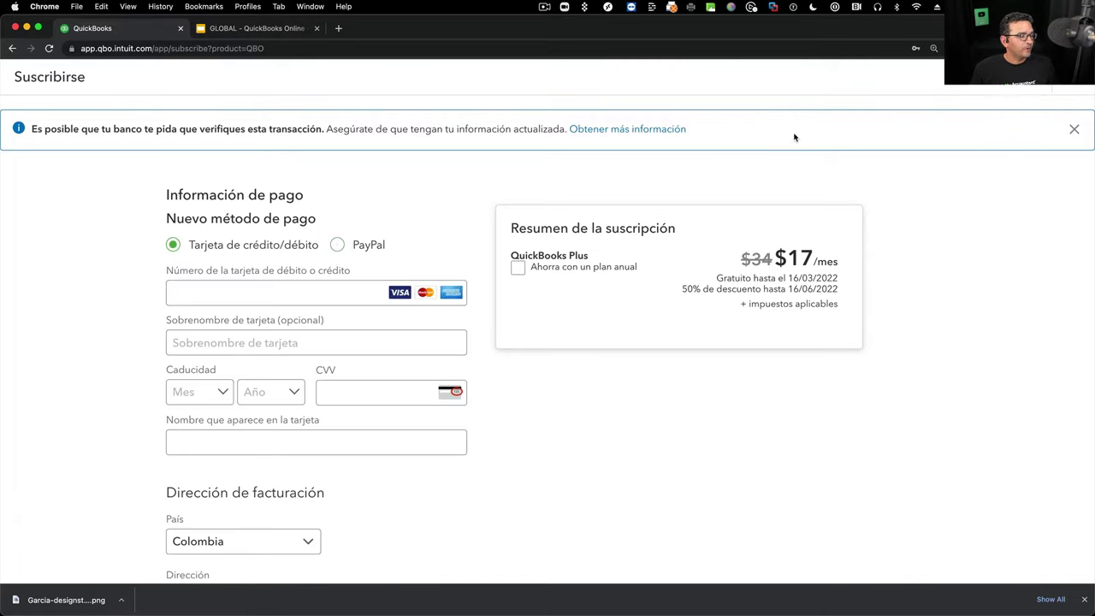
click(1074, 129)
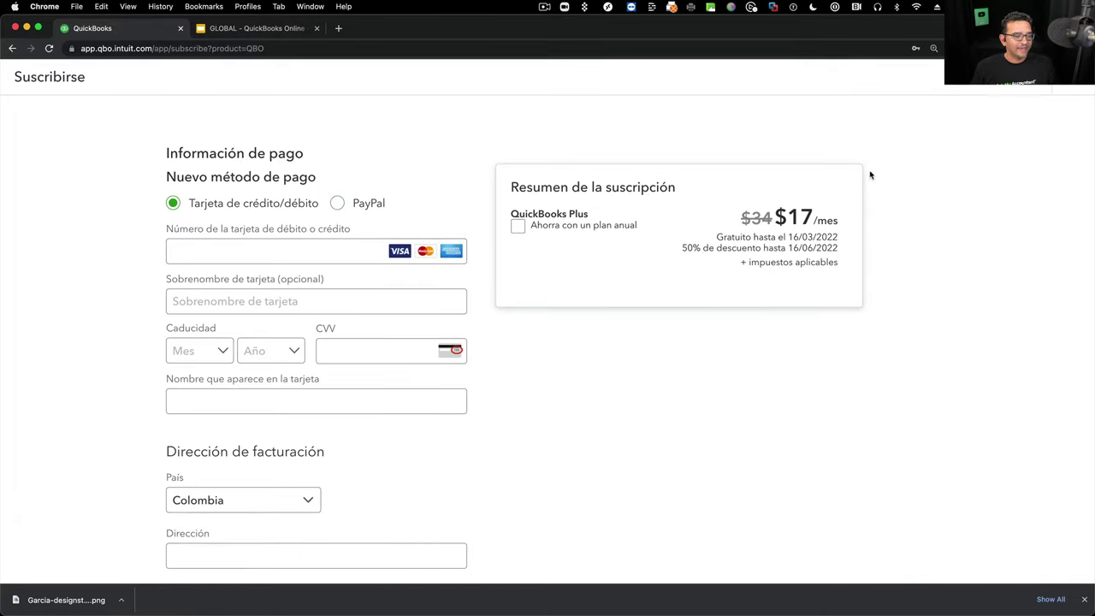
click(1057, 85)
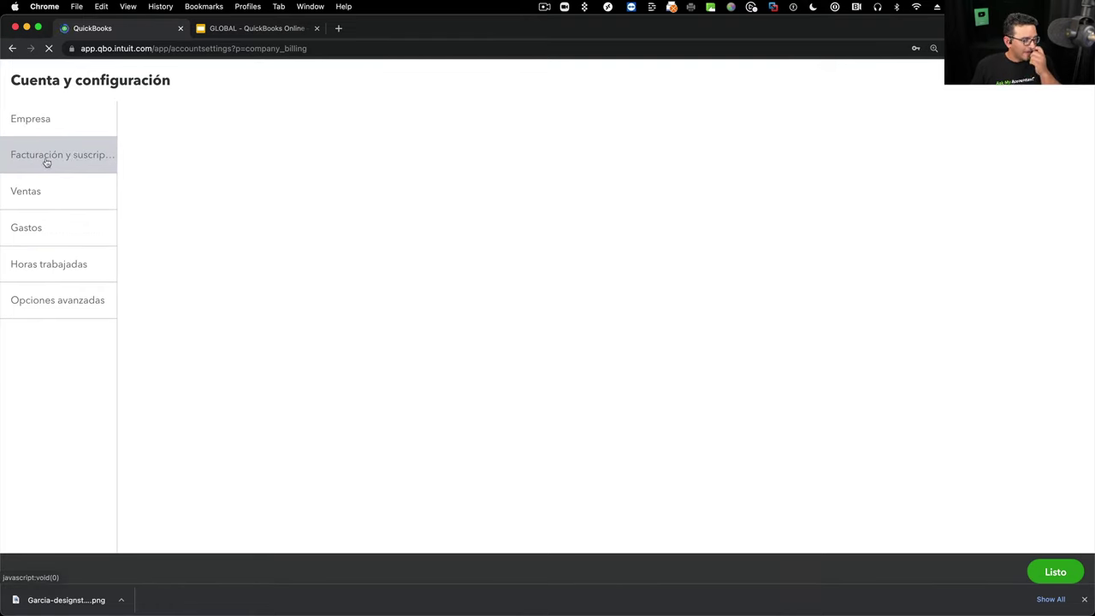
In Ventas settings, leave sales form content unchanged and start editing Productos y servicios
click(53, 194)
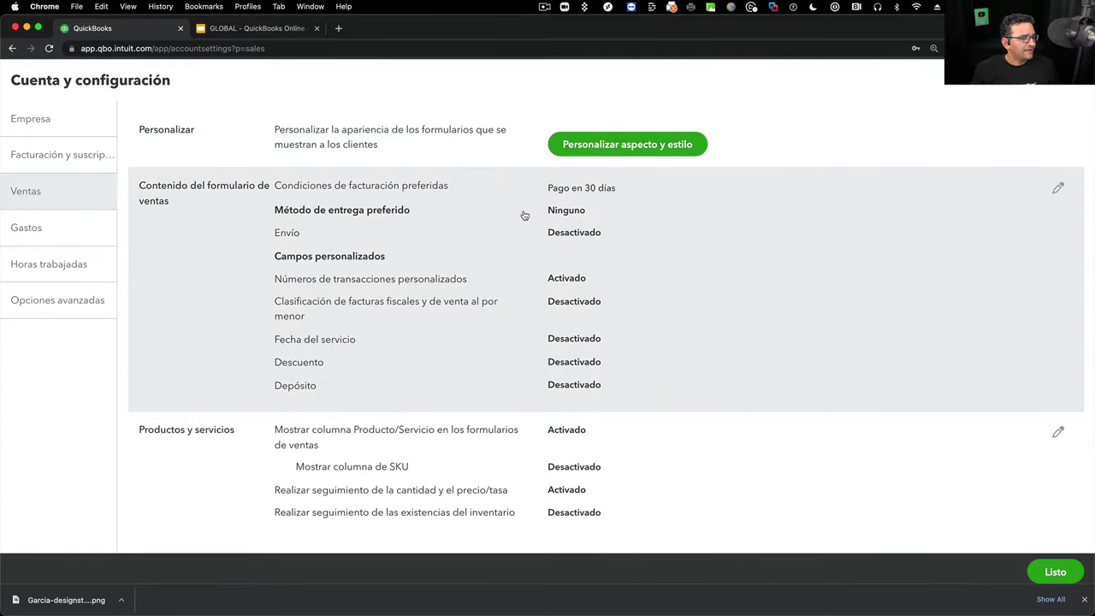
click(524, 215)
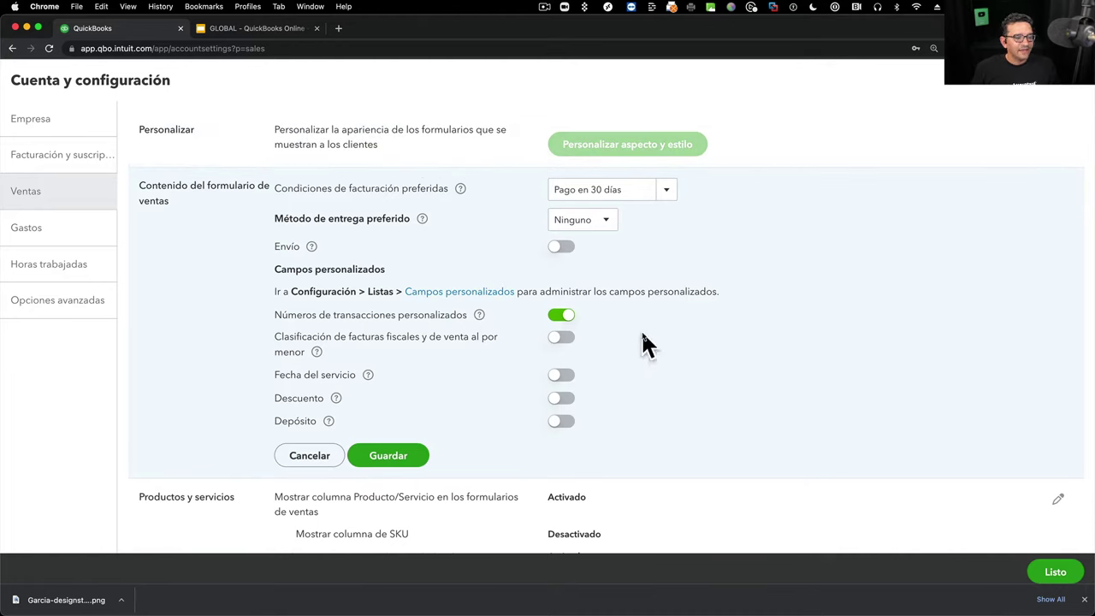
click(303, 456)
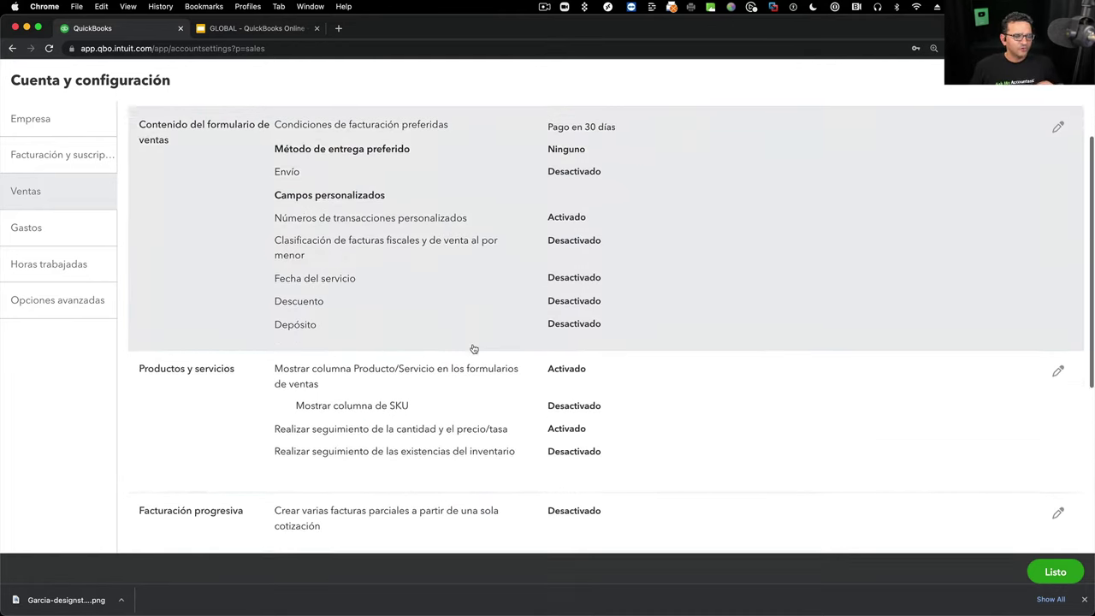
scroll(478, 348, down, 2)
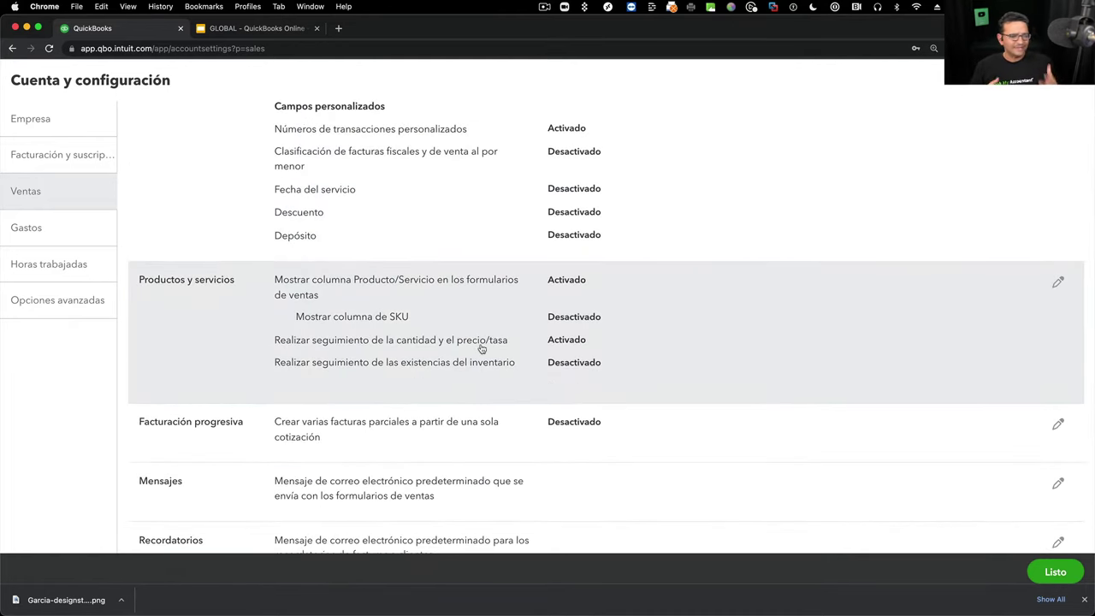
click(469, 291)
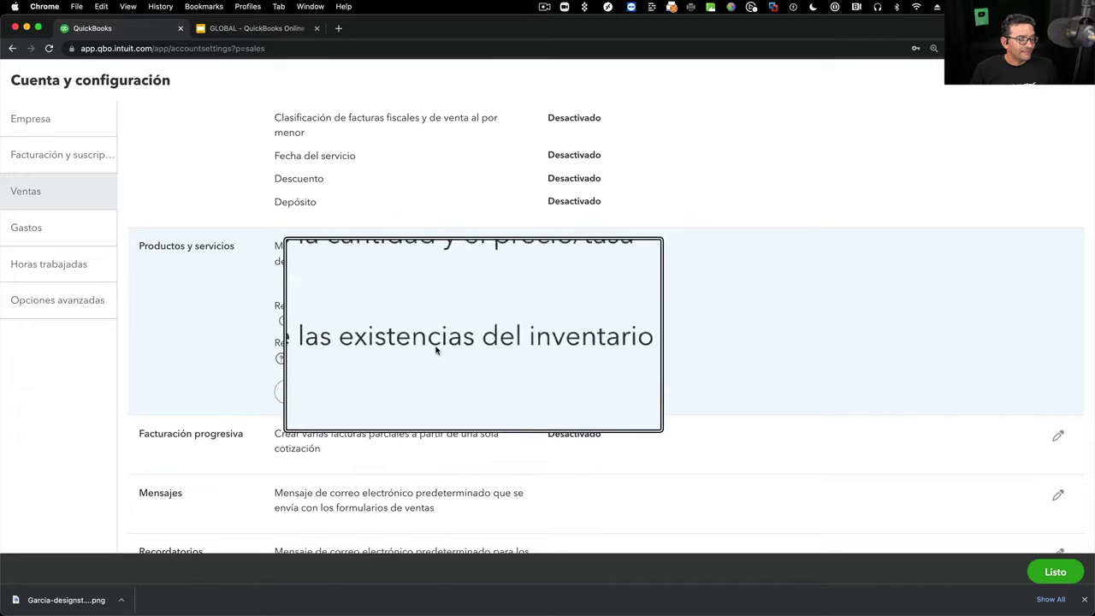
Turn on and save inventory tracking in Productos y servicios, then start editing Facturación progresiva
click(559, 350)
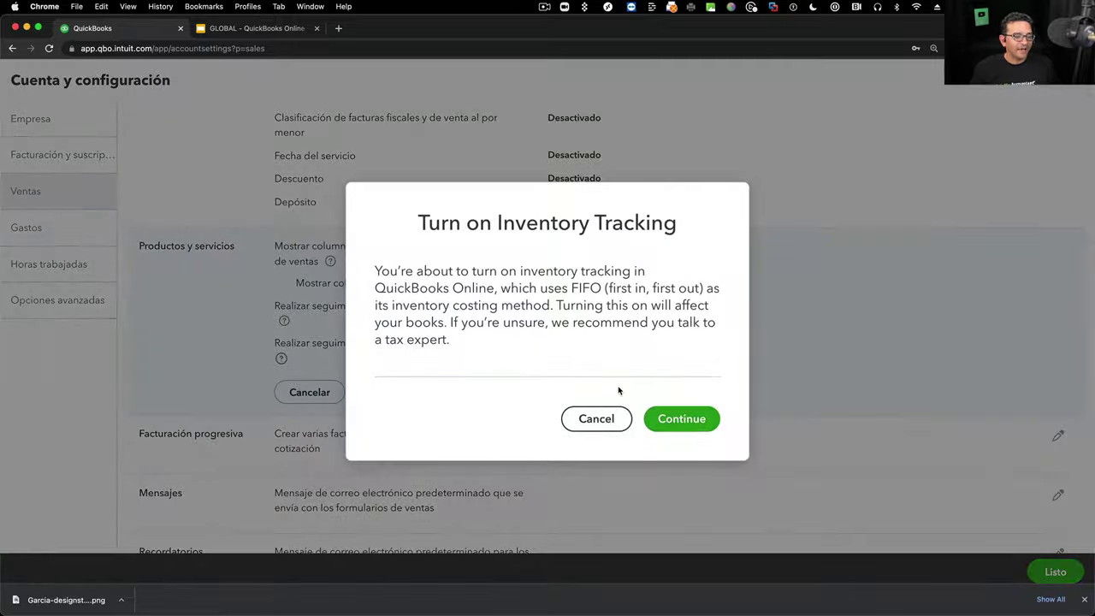
click(682, 420)
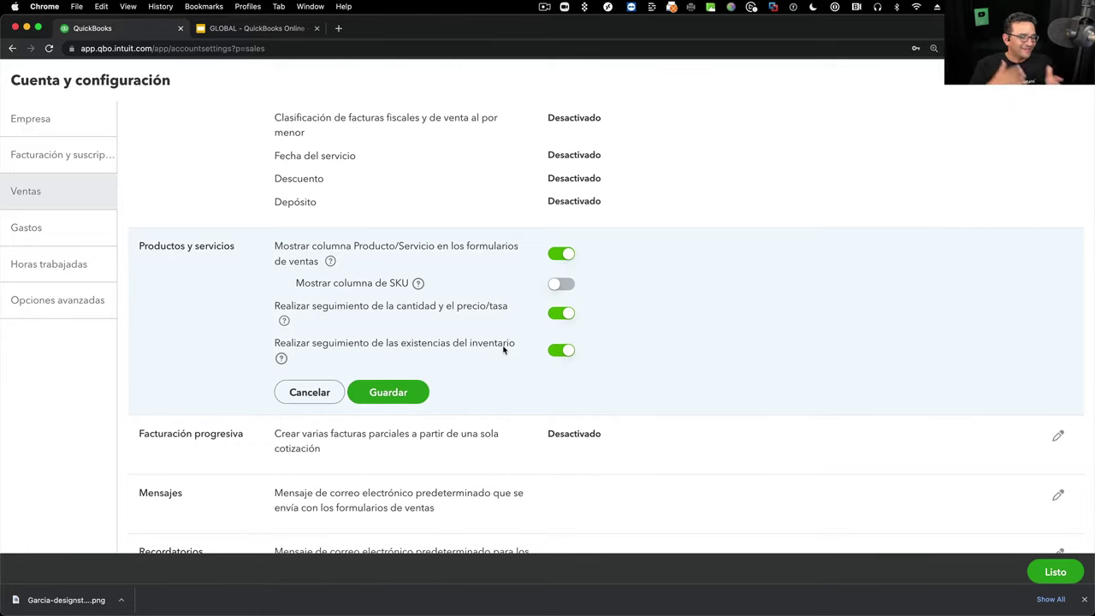
click(421, 395)
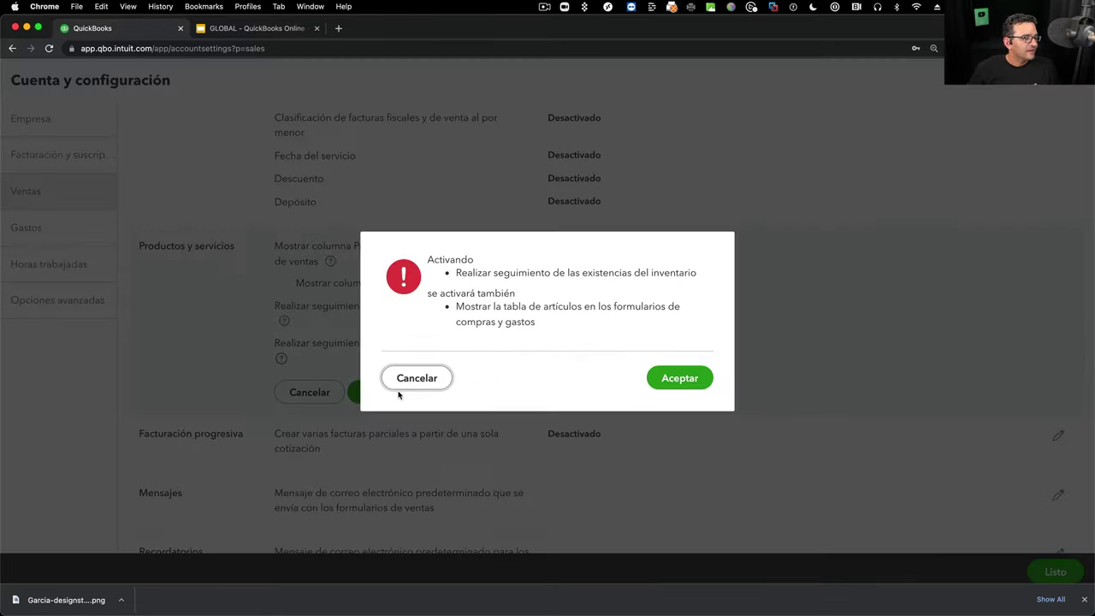
click(693, 380)
scroll(265, 374, down, 3)
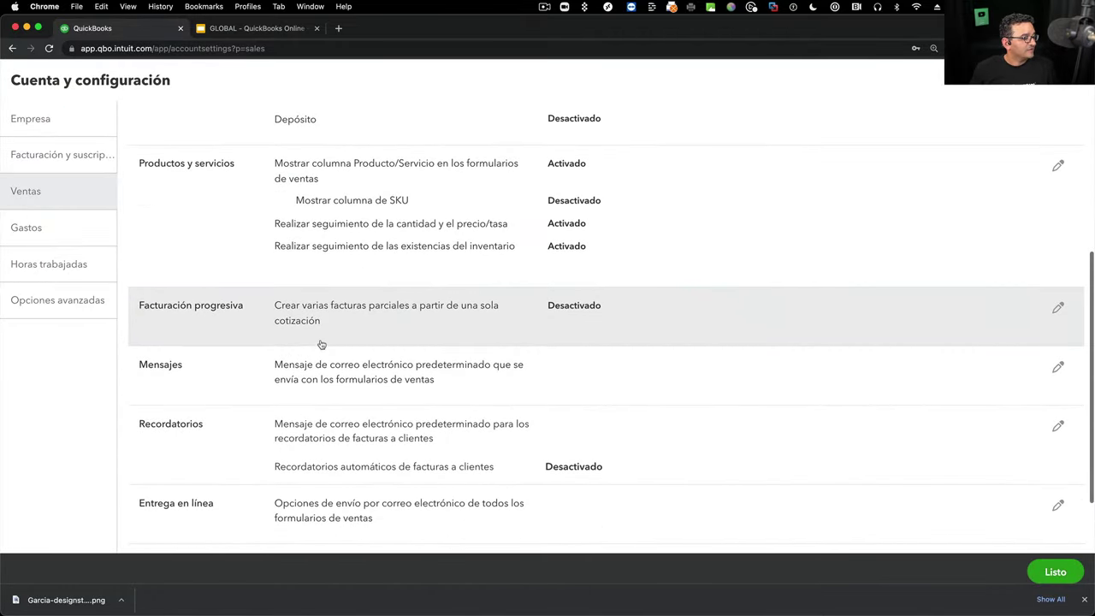
click(341, 271)
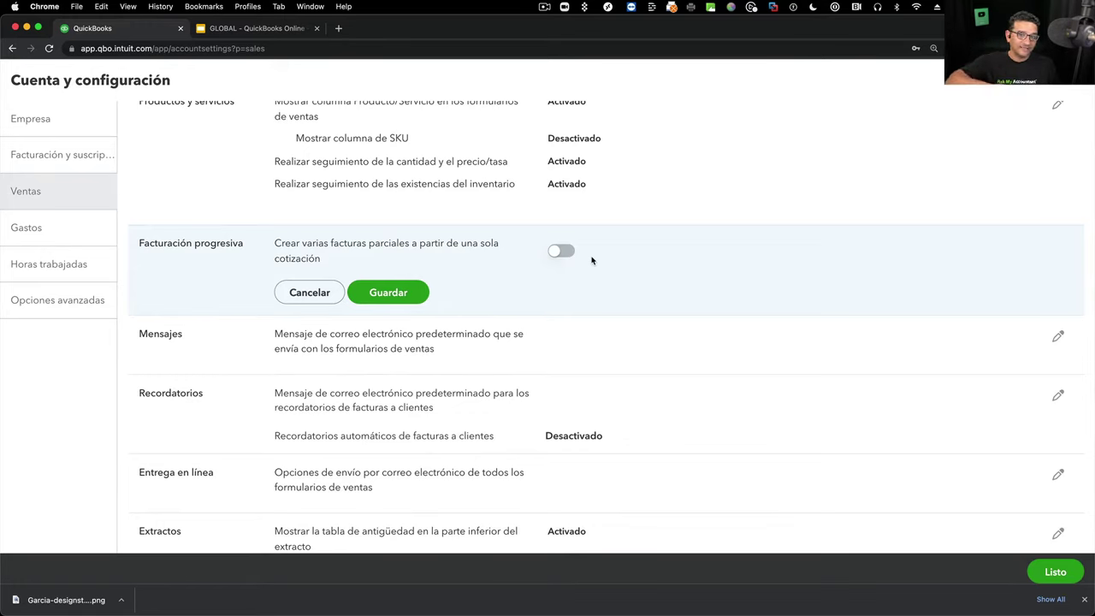
Leave progressive invoicing off, declining the invoice template update
click(561, 251)
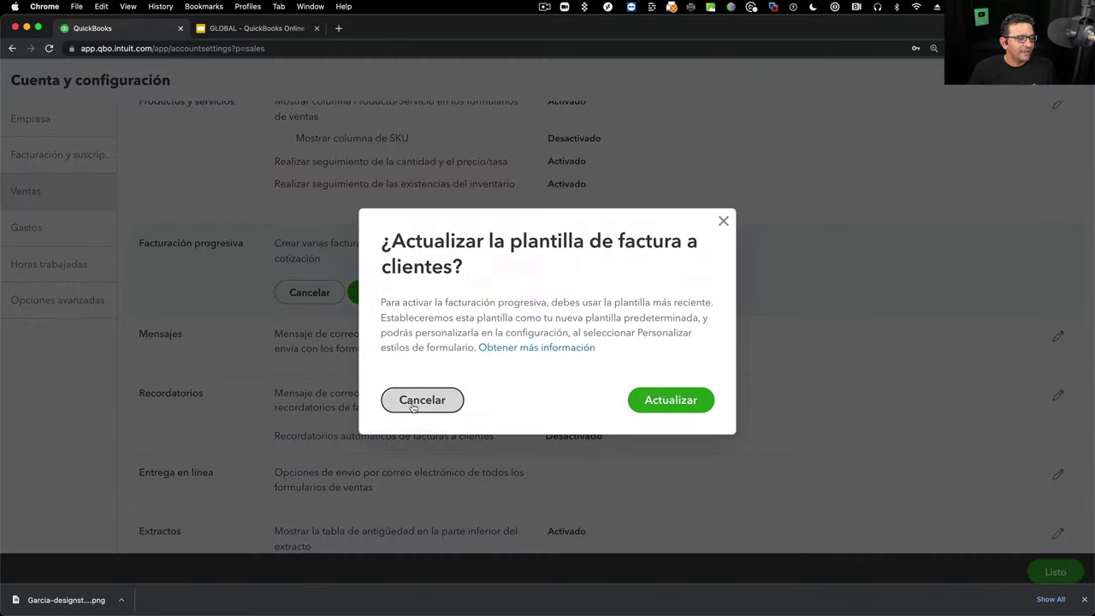
click(422, 400)
click(309, 294)
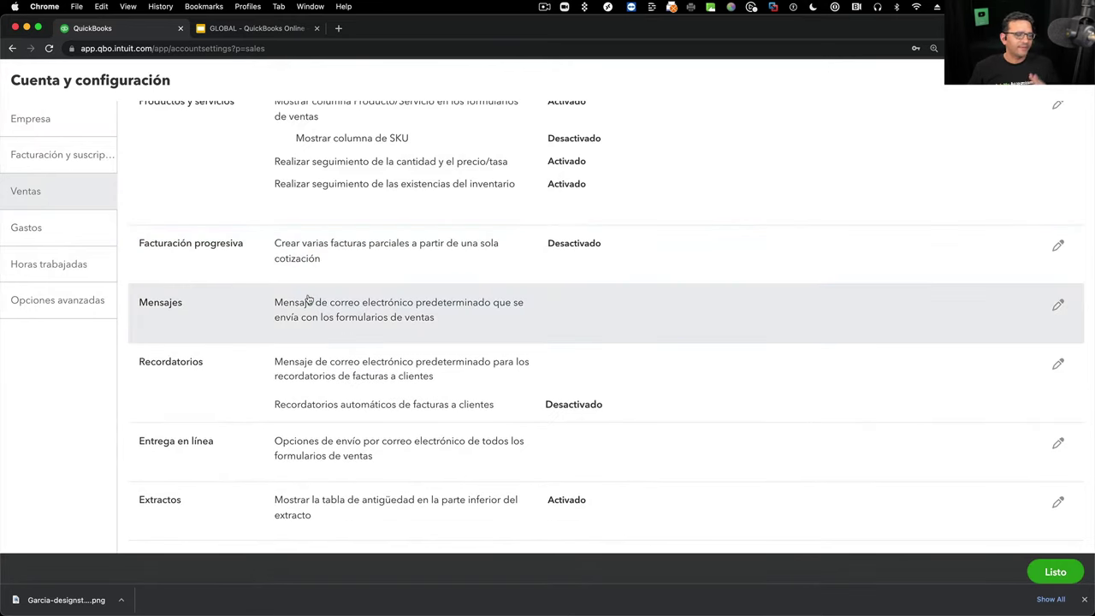
Review the Recordatorios and Entrega en línea options without changes, then go to Gastos settings
scroll(467, 350, down, 1)
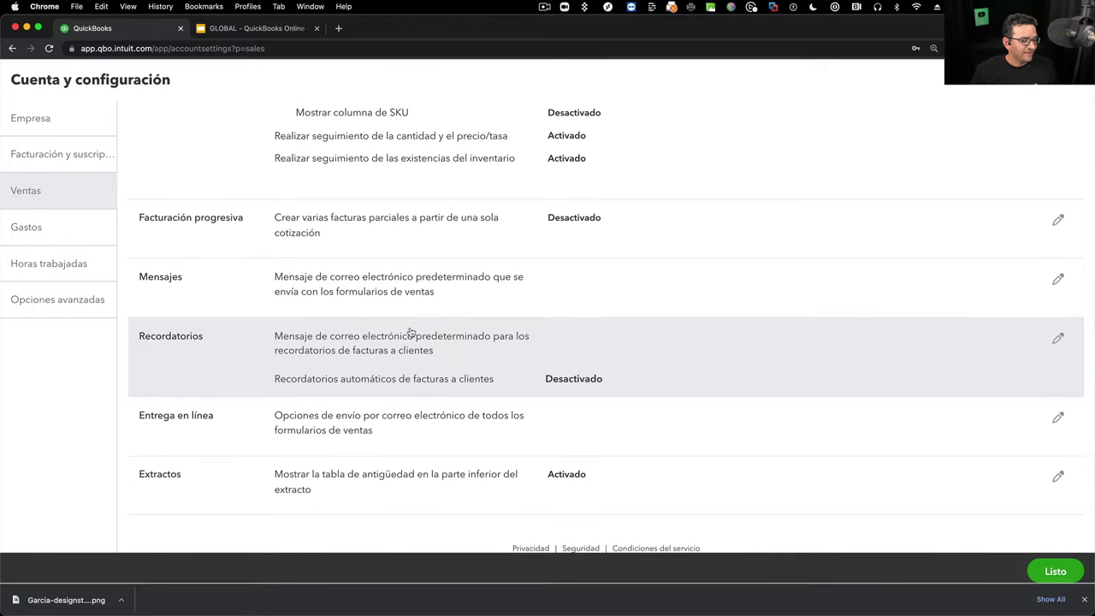
click(455, 361)
scroll(636, 405, down, 2)
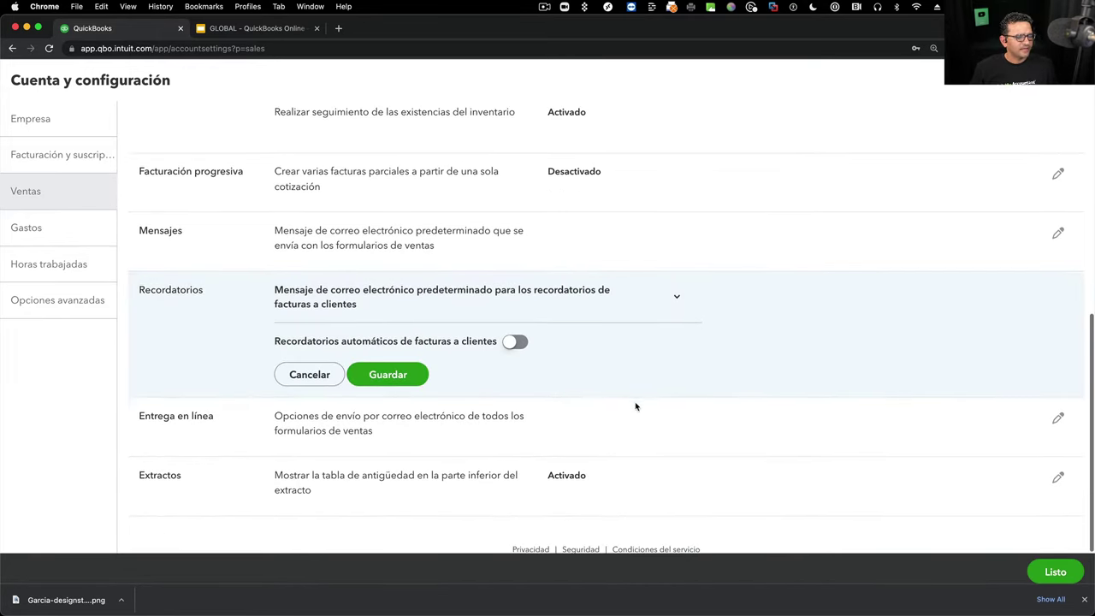
click(464, 433)
scroll(641, 408, down, 2)
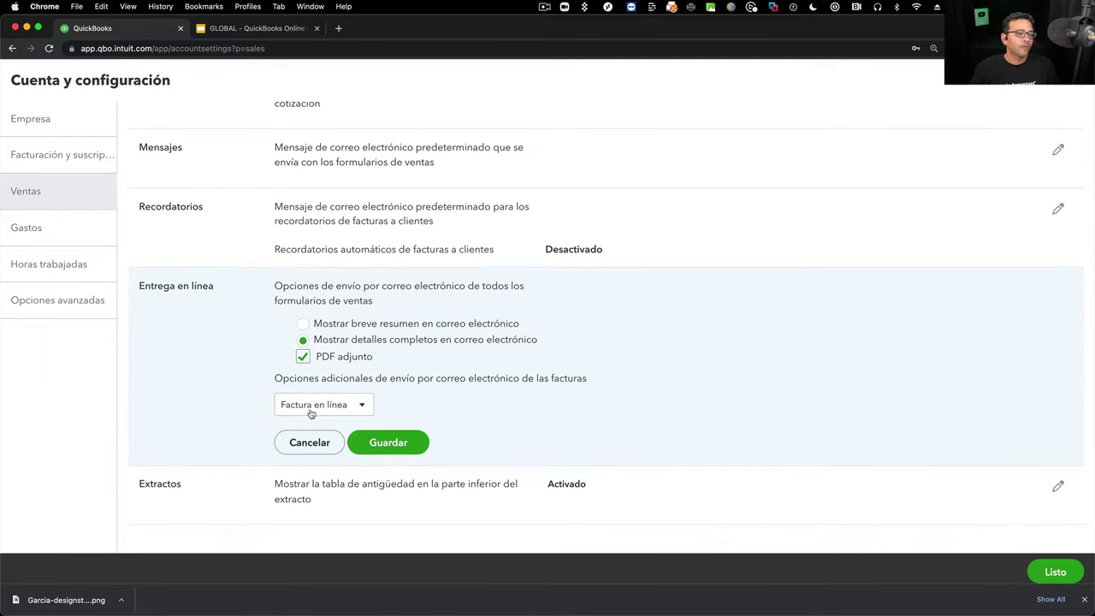
click(310, 442)
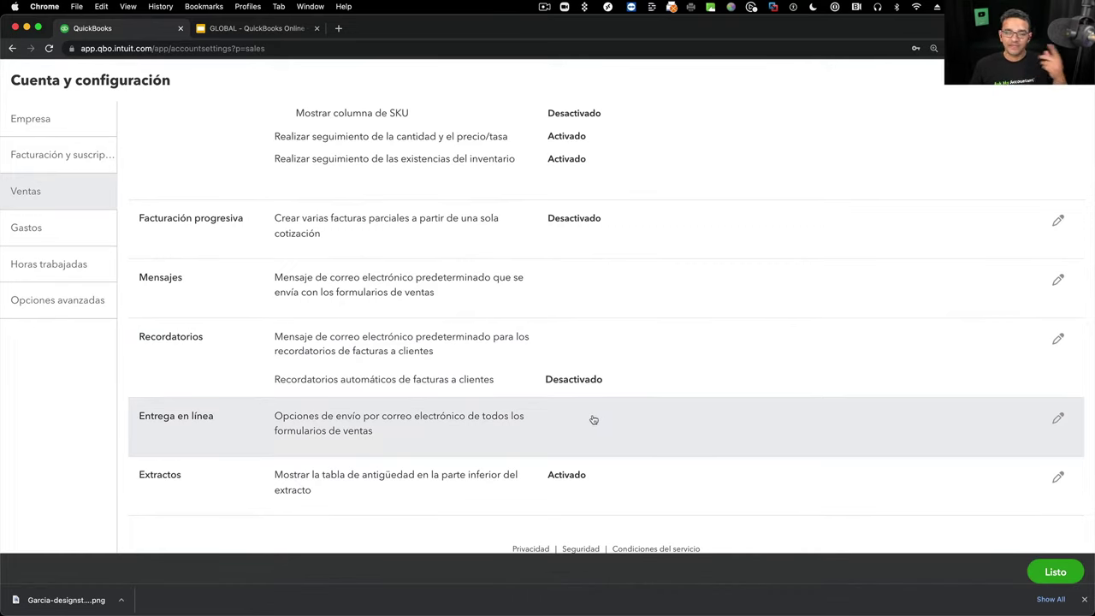
click(41, 227)
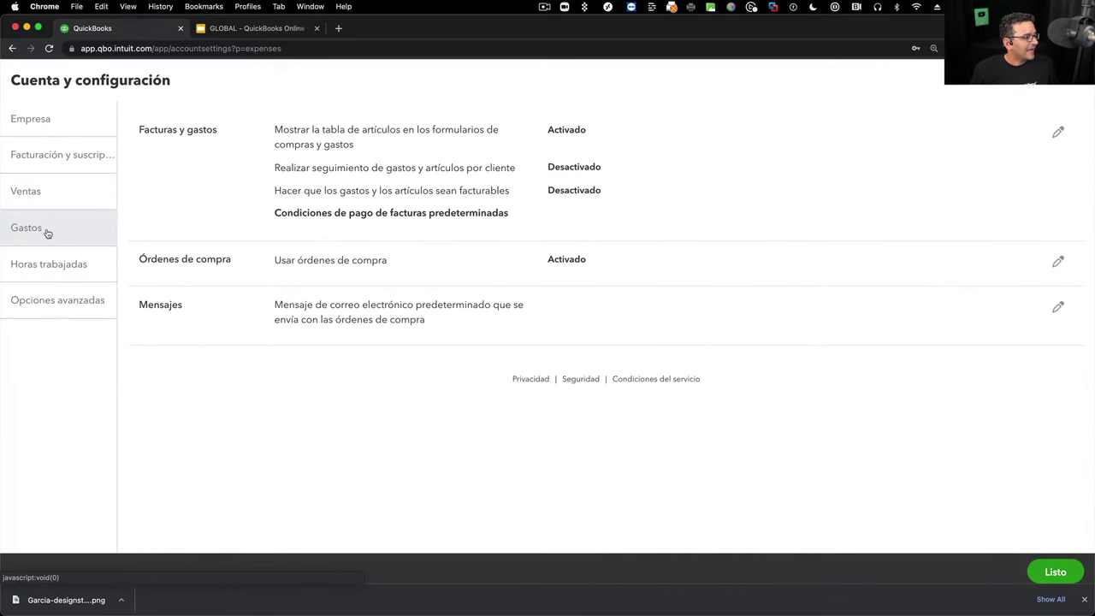
Turn on tracking expenses and items by customer in Facturas y gastos and save
click(461, 184)
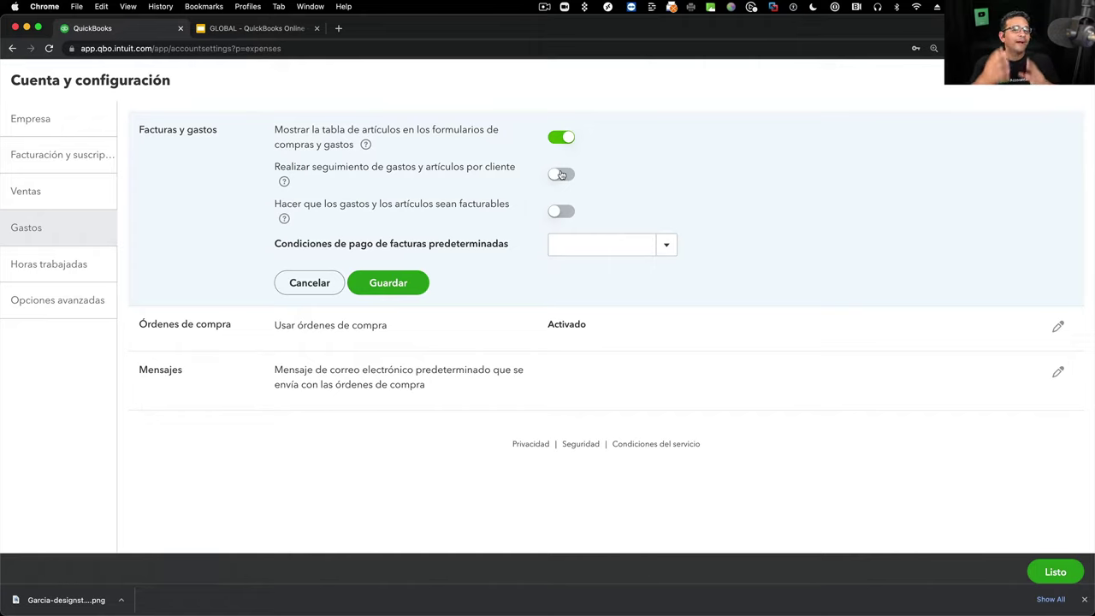
click(561, 174)
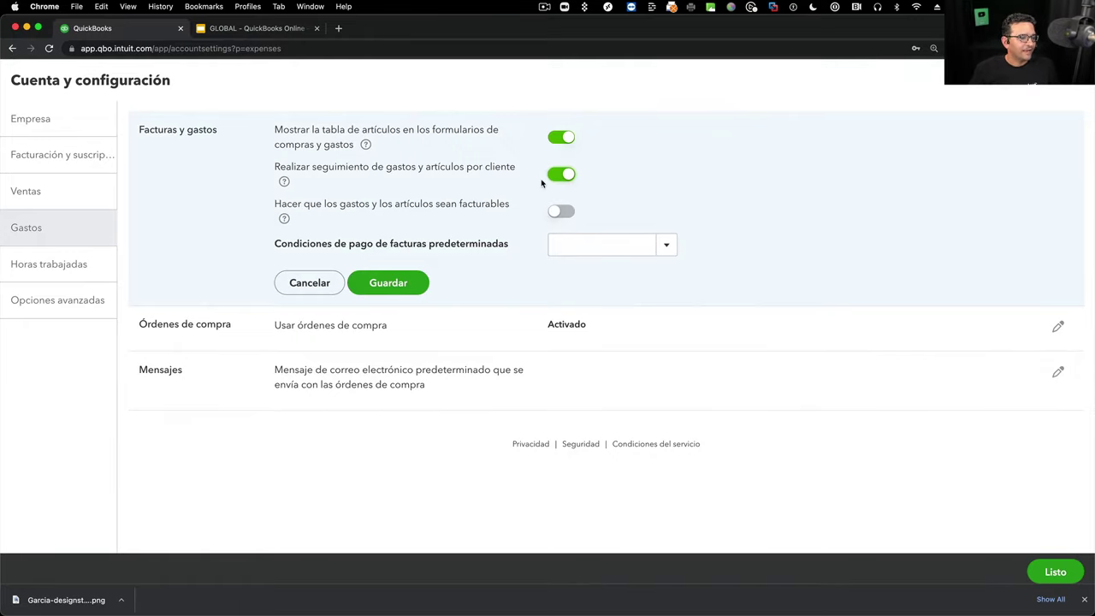
click(391, 282)
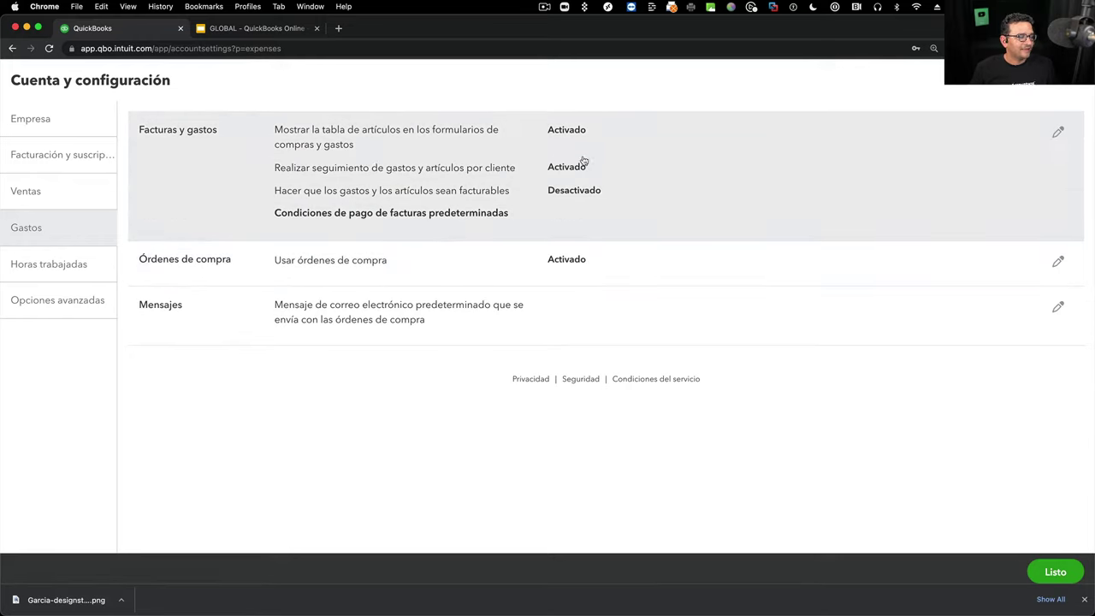
Review the purchase order and message settings unchanged, then go to Horas trabajadas
click(219, 274)
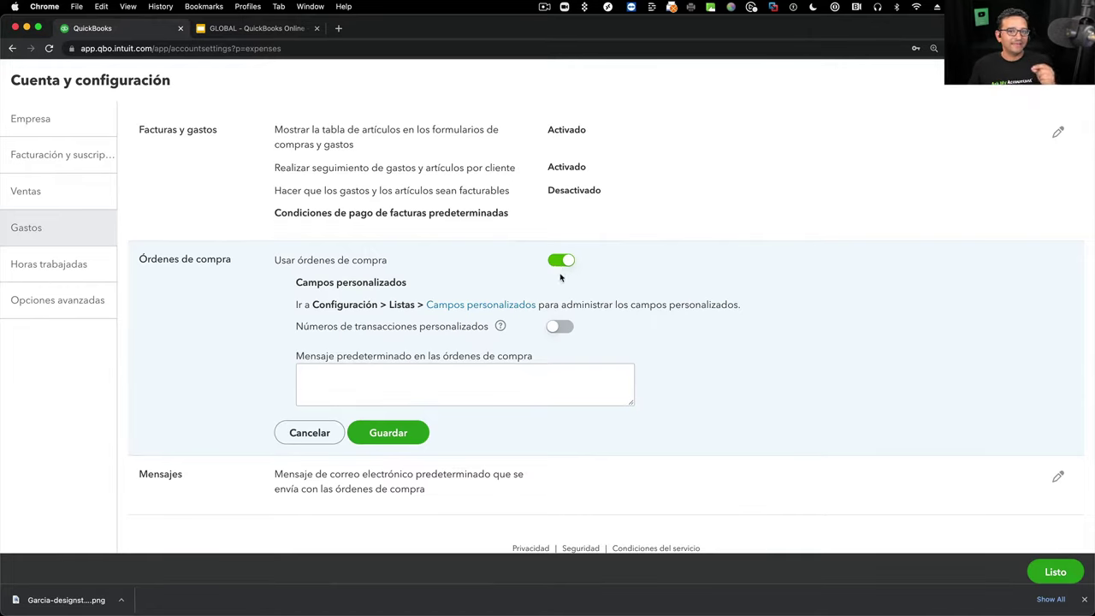
click(310, 433)
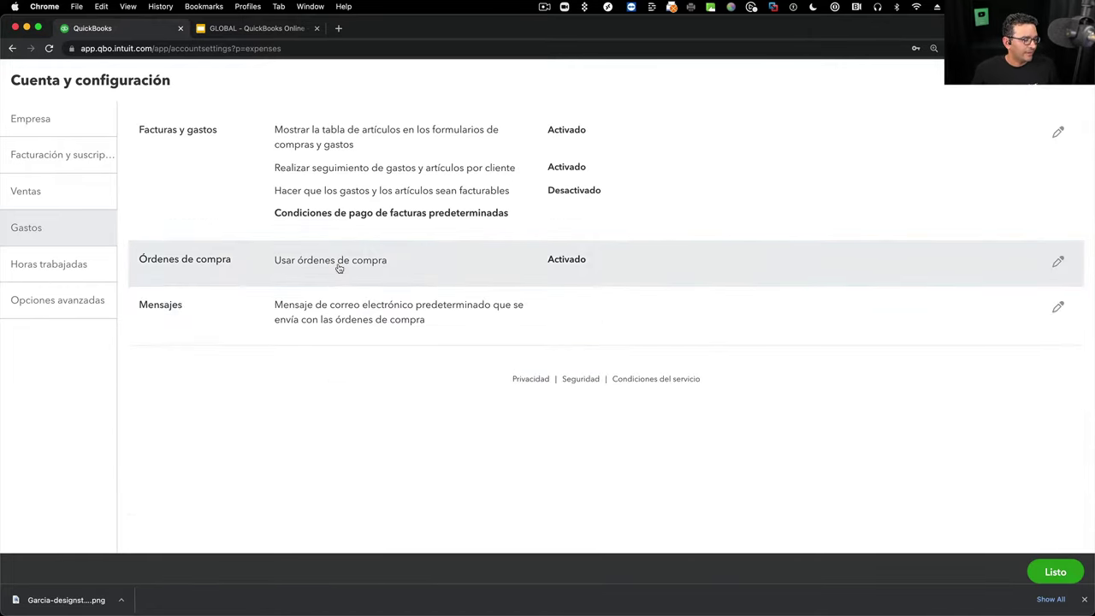
click(300, 314)
scroll(687, 377, down, 4)
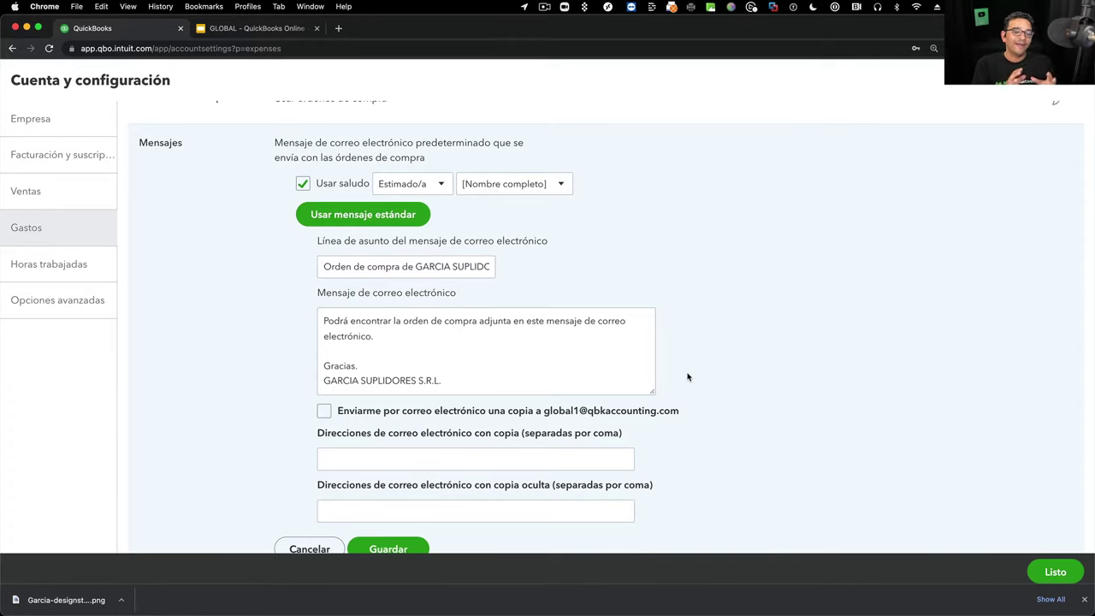
scroll(687, 376, down, 1)
scroll(687, 377, up, 2)
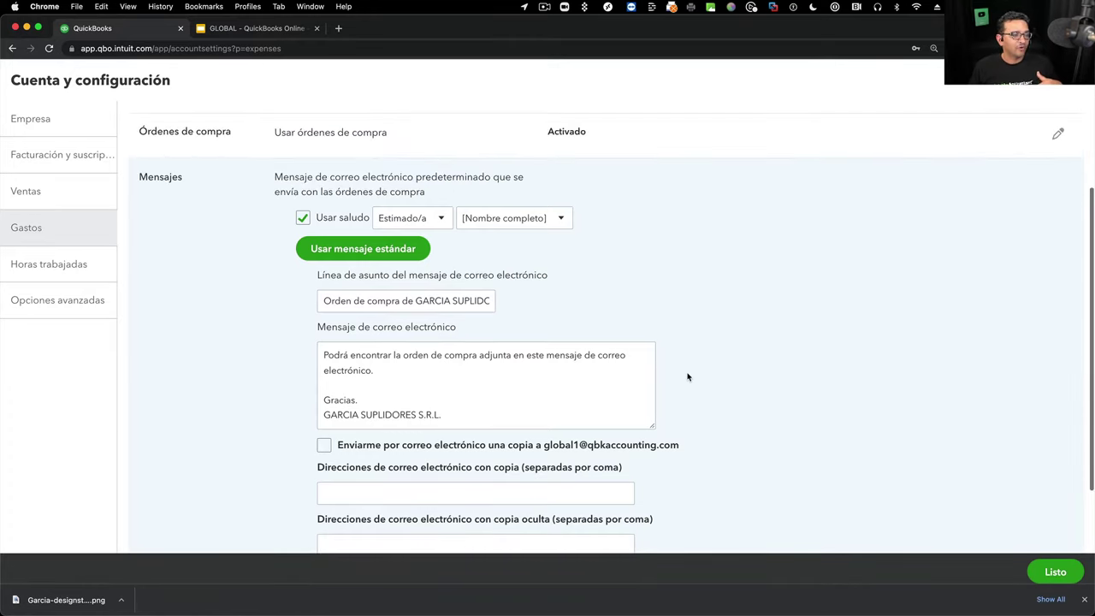
scroll(1065, 231, down, 2)
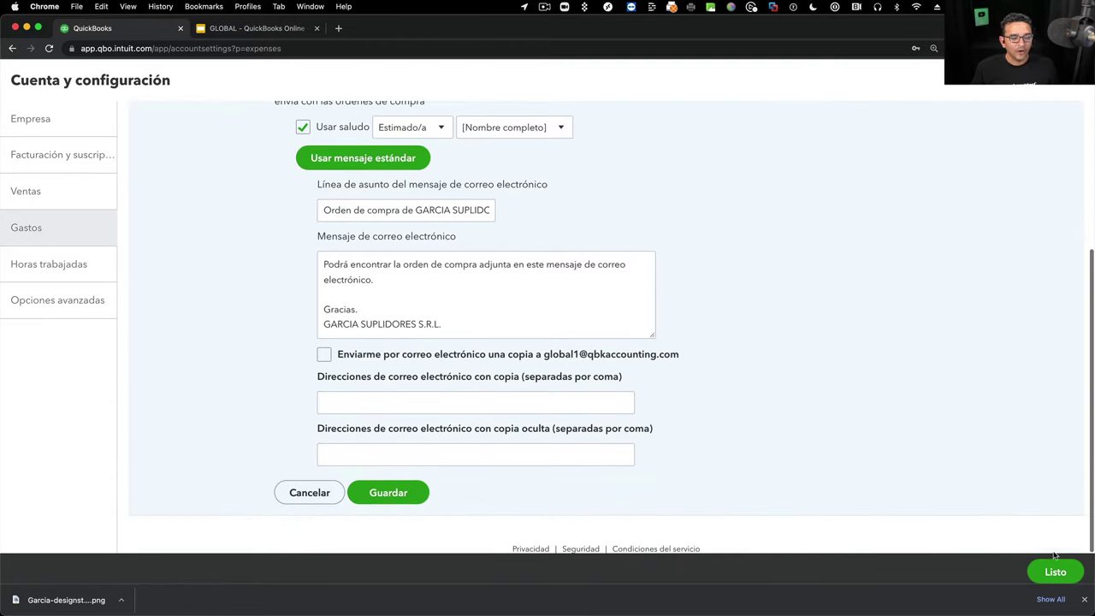
click(299, 491)
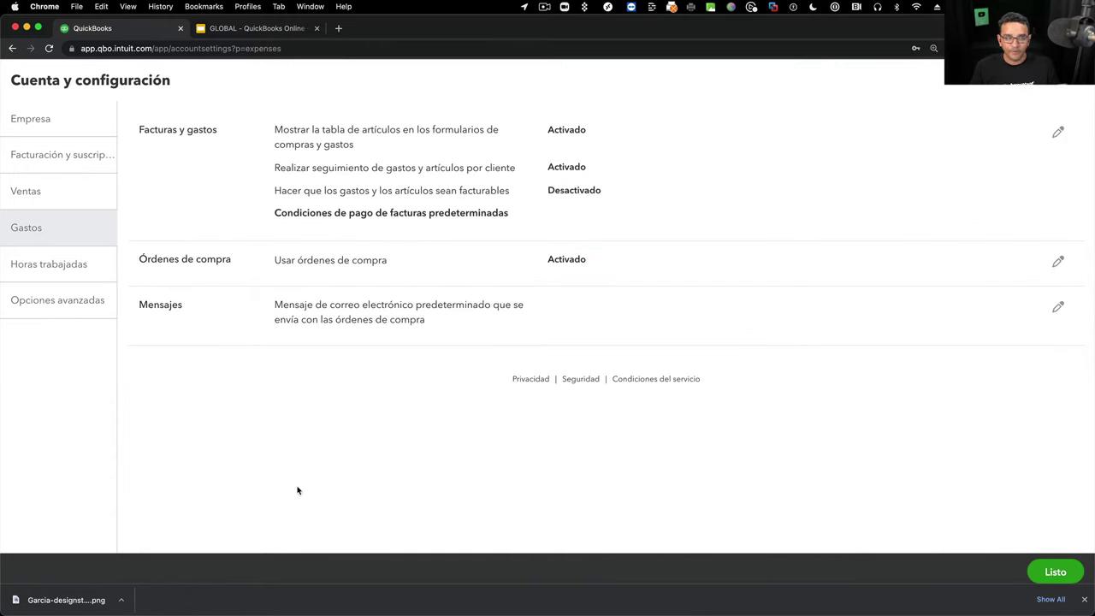
click(56, 264)
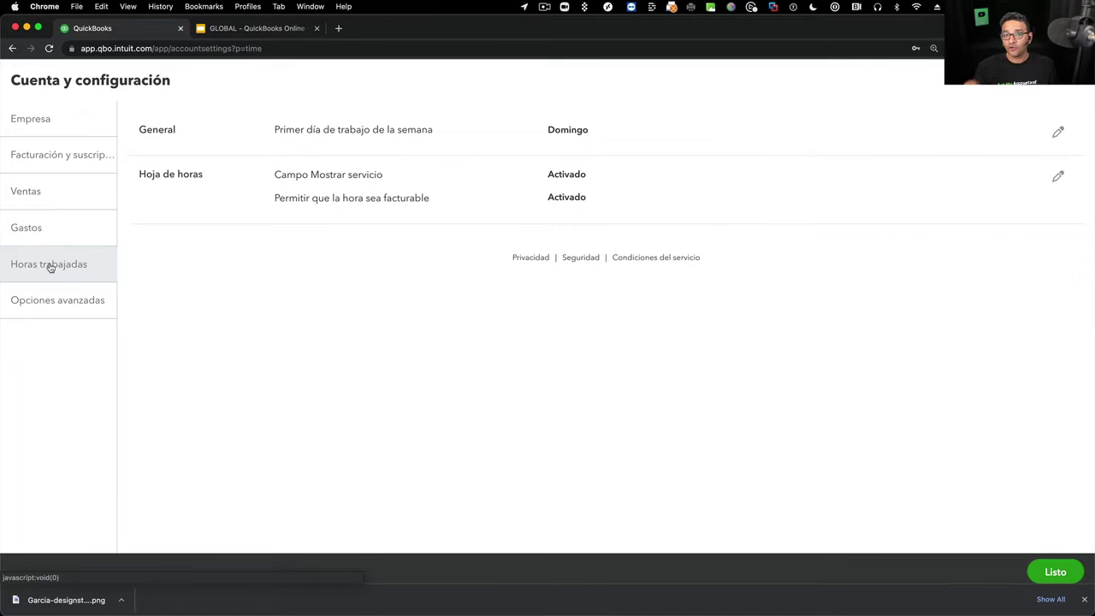
Keep Domingo as first workday and timesheet options unchanged, then go to Opciones avanzadas
click(332, 144)
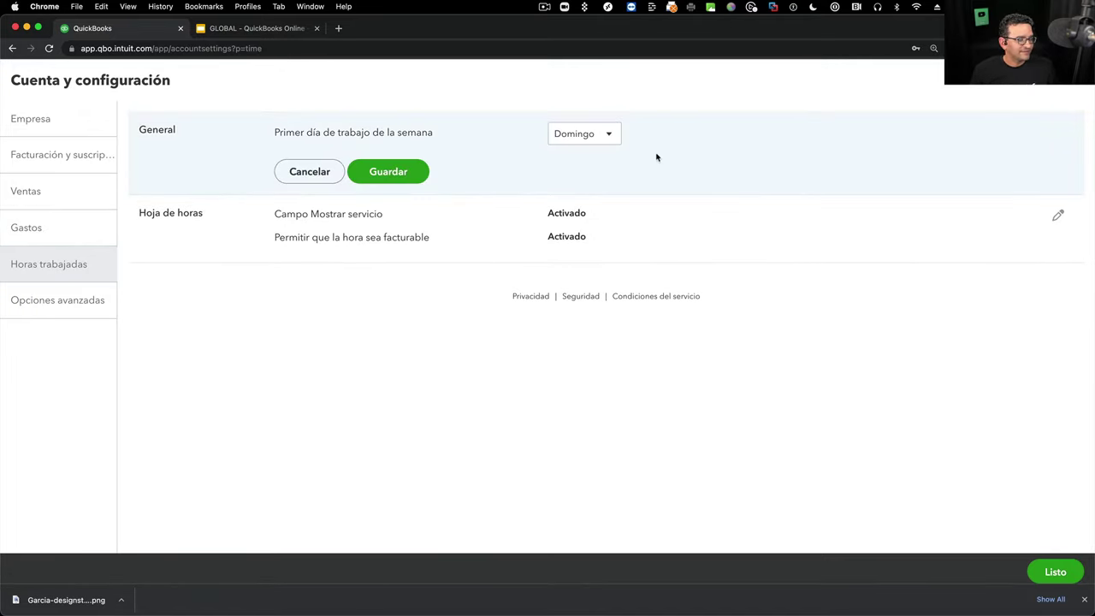
click(610, 137)
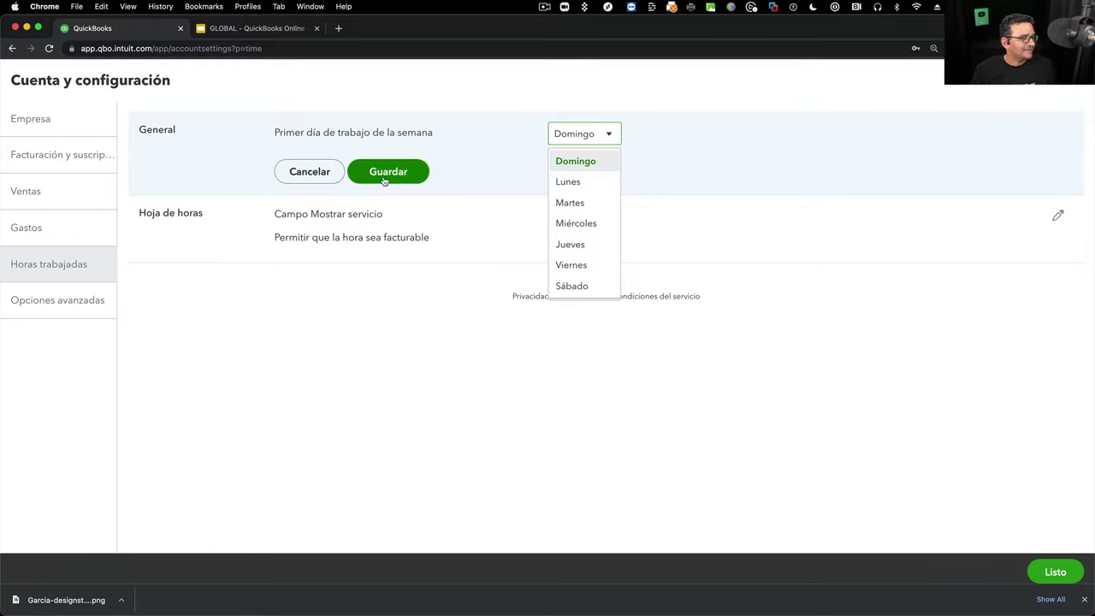
click(309, 172)
click(513, 180)
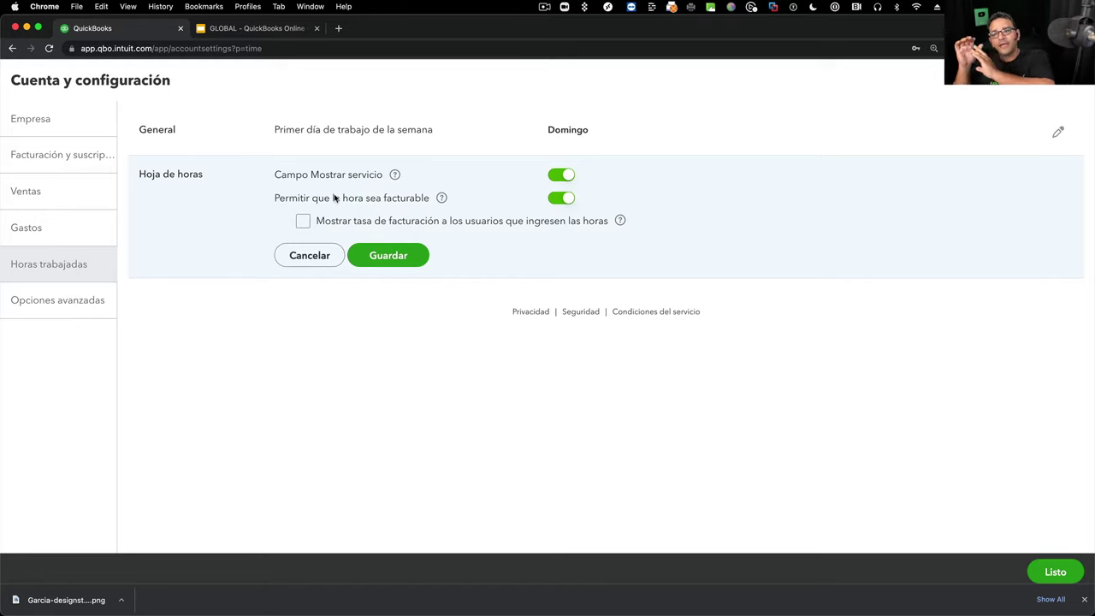
click(311, 256)
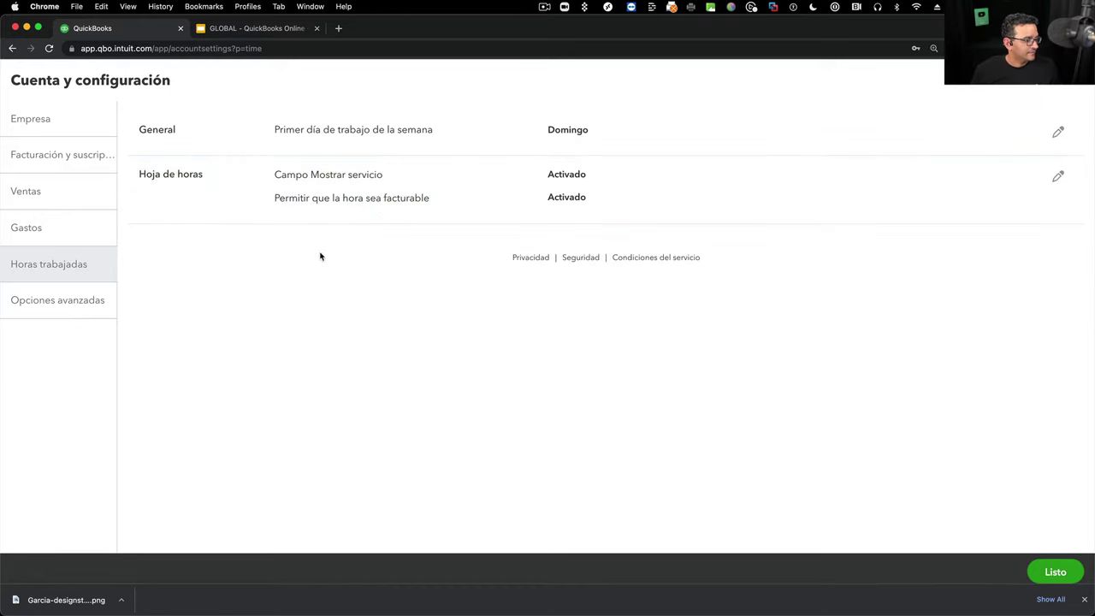
click(57, 301)
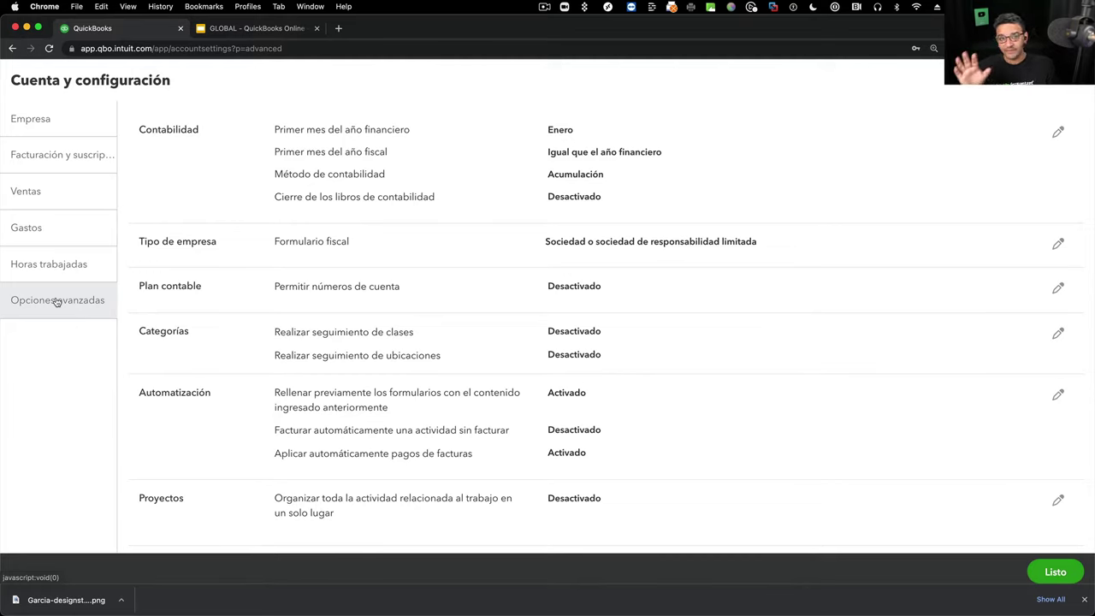
click(423, 155)
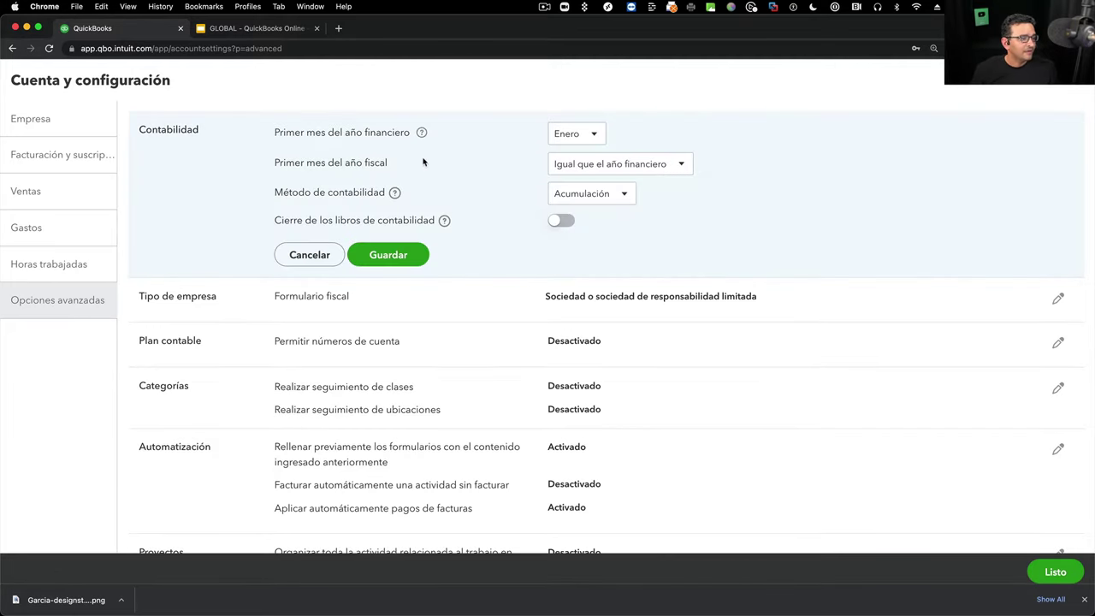
click(589, 134)
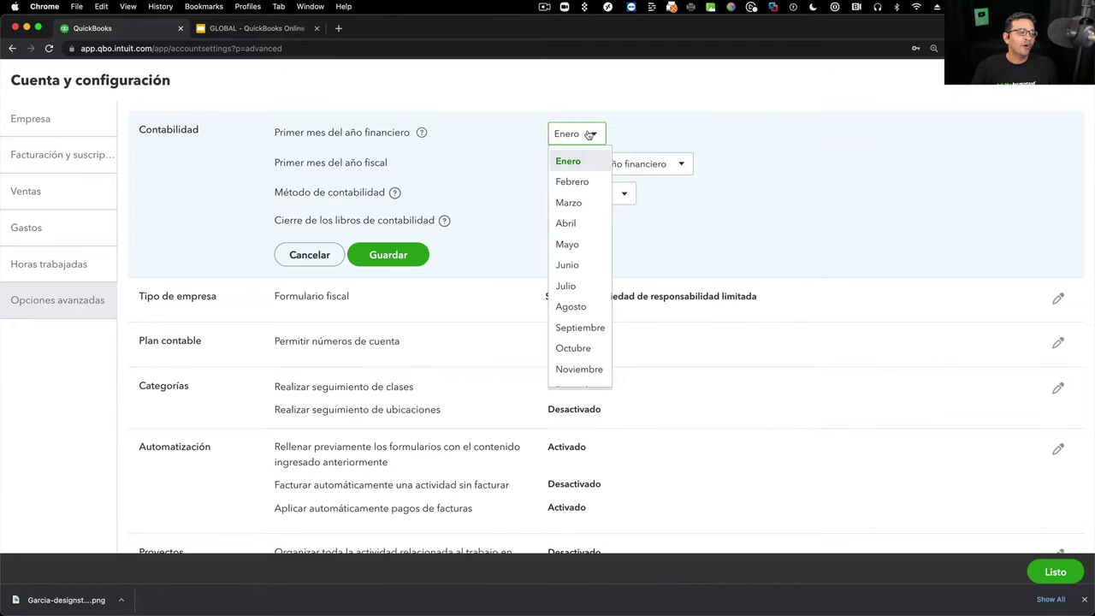
click(572, 162)
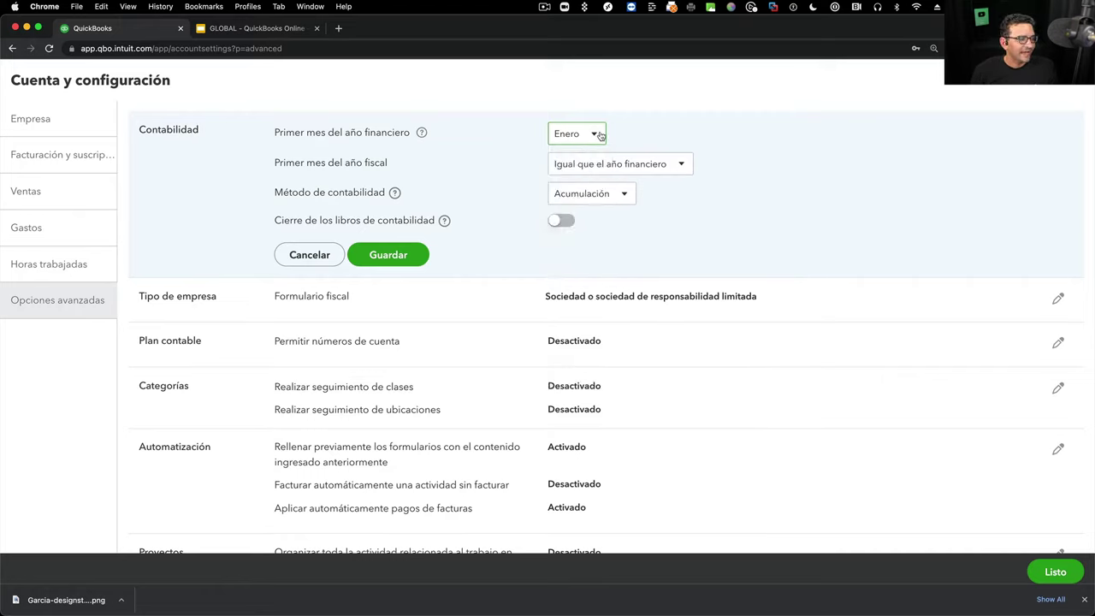
click(593, 128)
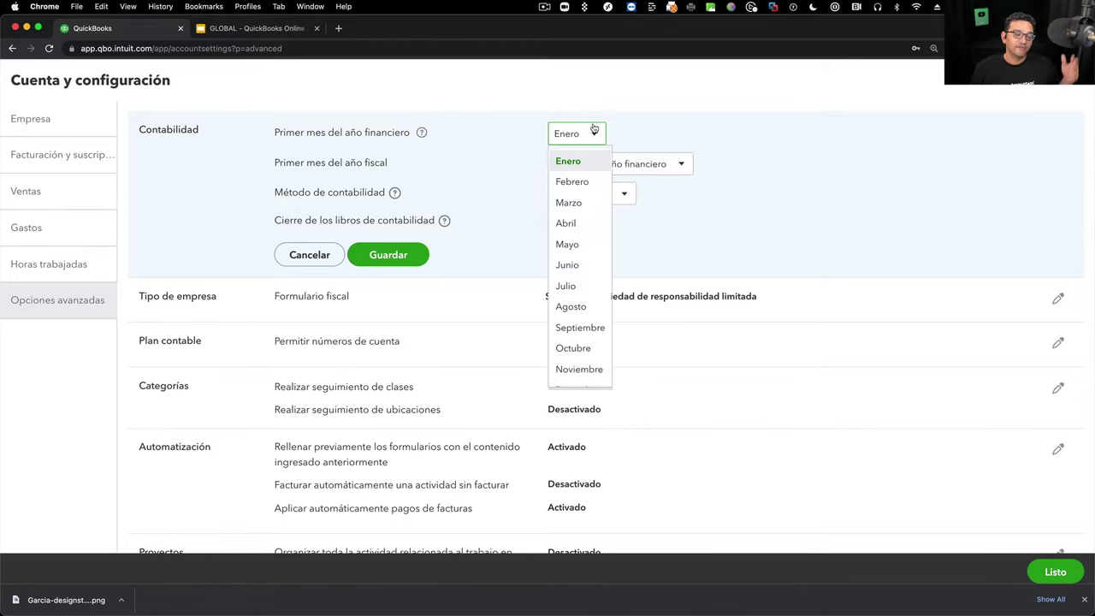
click(593, 128)
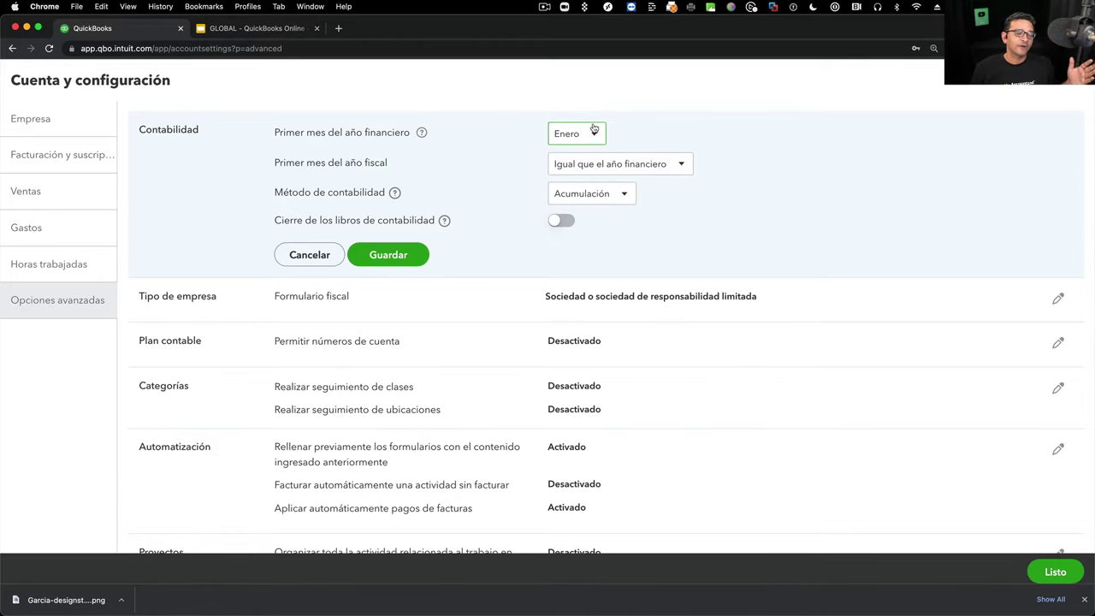
click(672, 164)
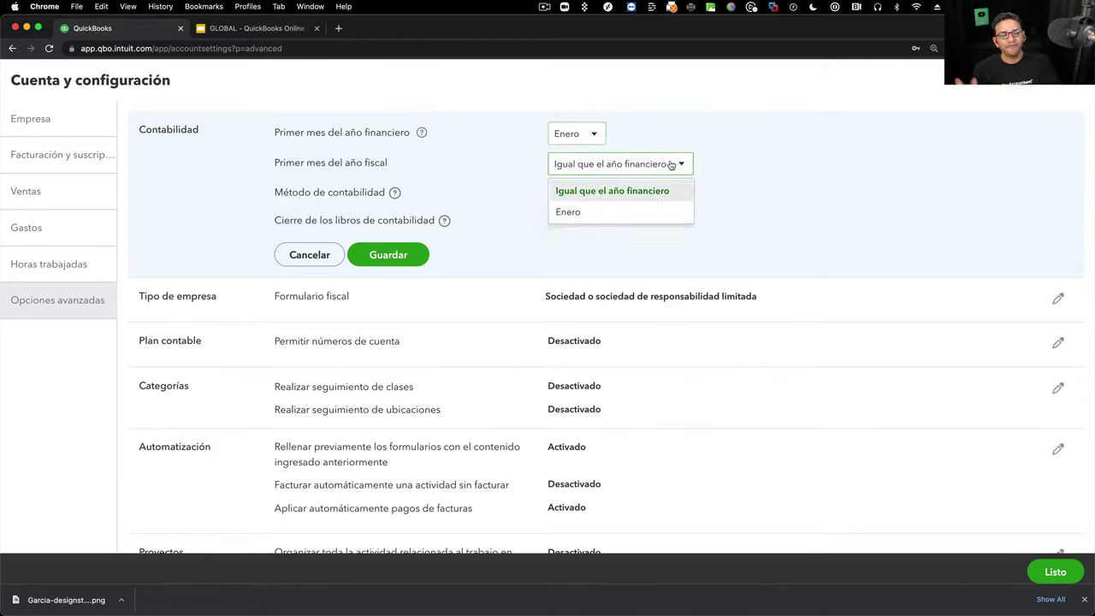
click(619, 193)
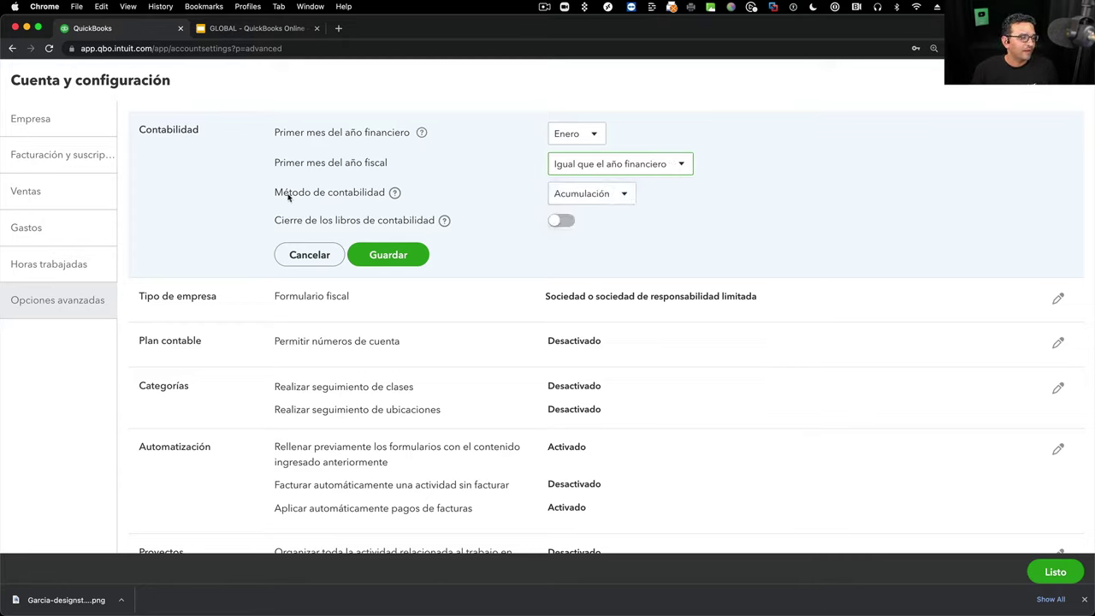
click(603, 194)
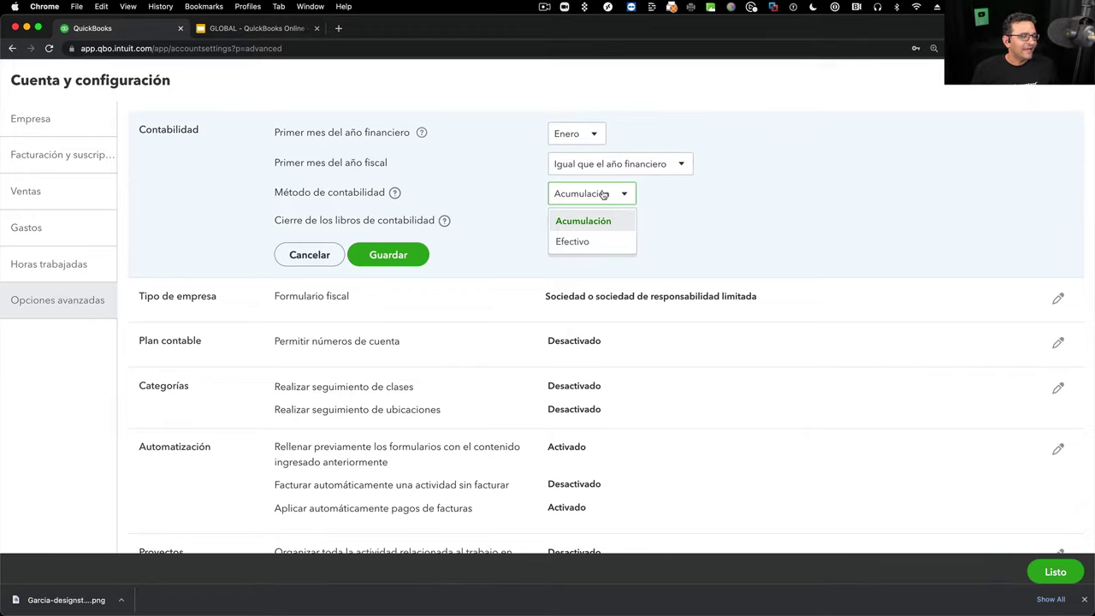
click(603, 196)
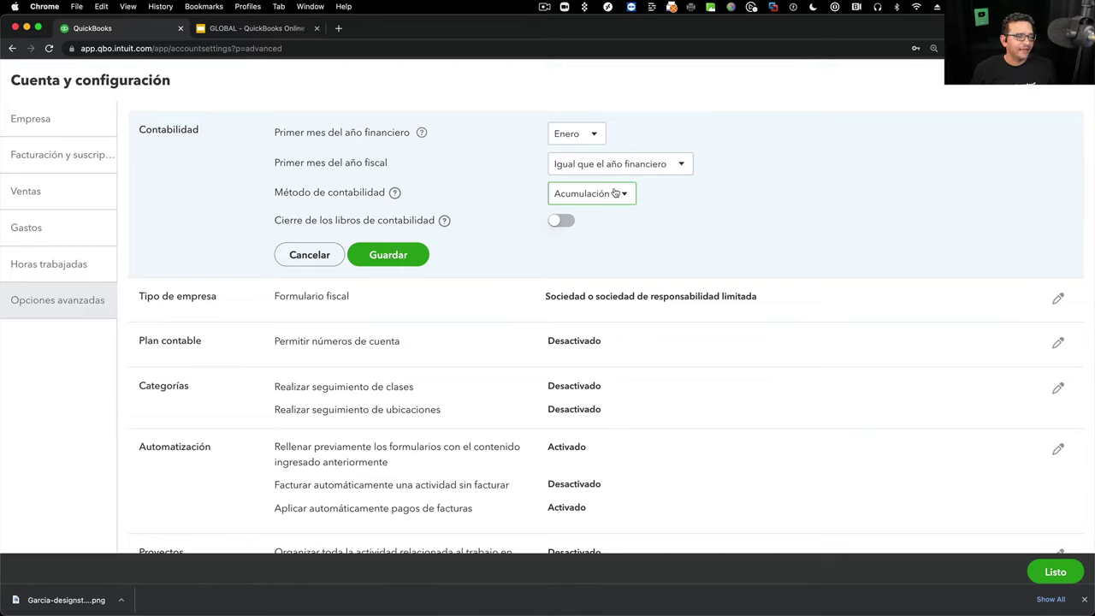
click(592, 196)
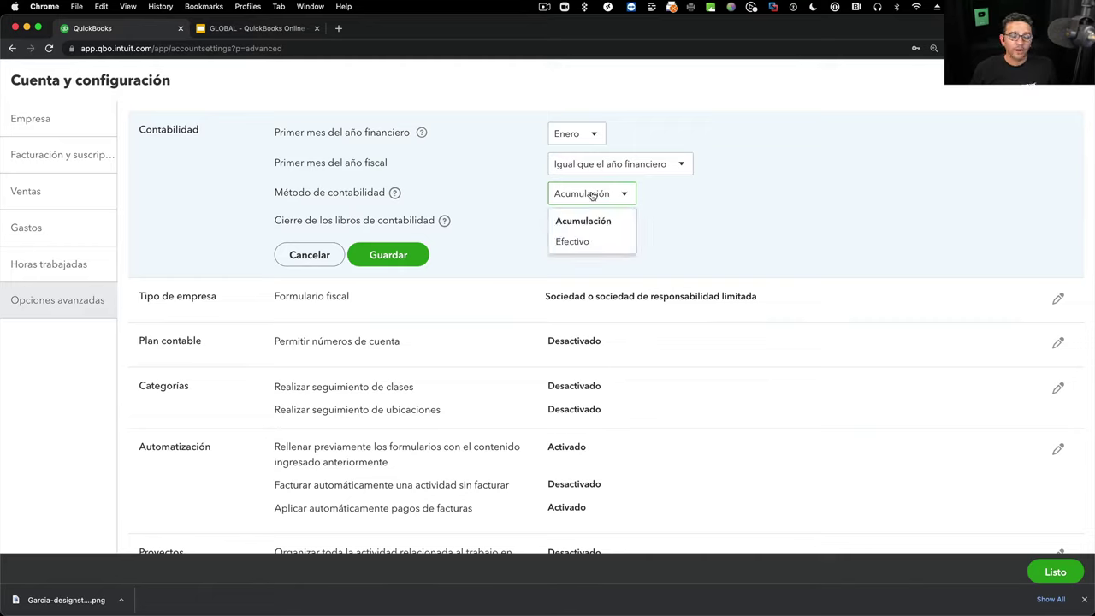
click(660, 211)
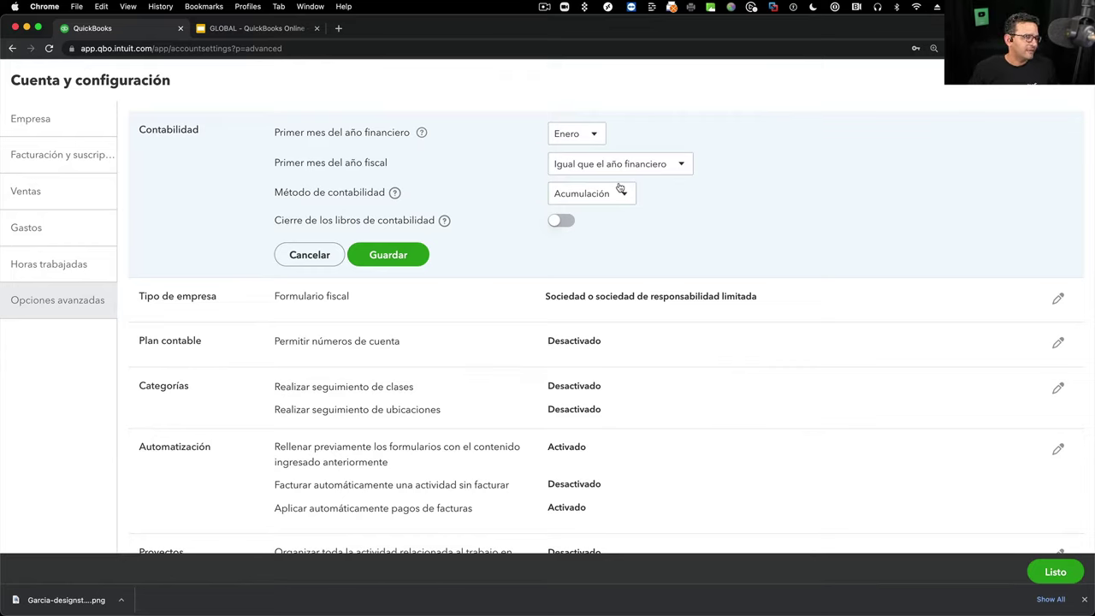
click(563, 221)
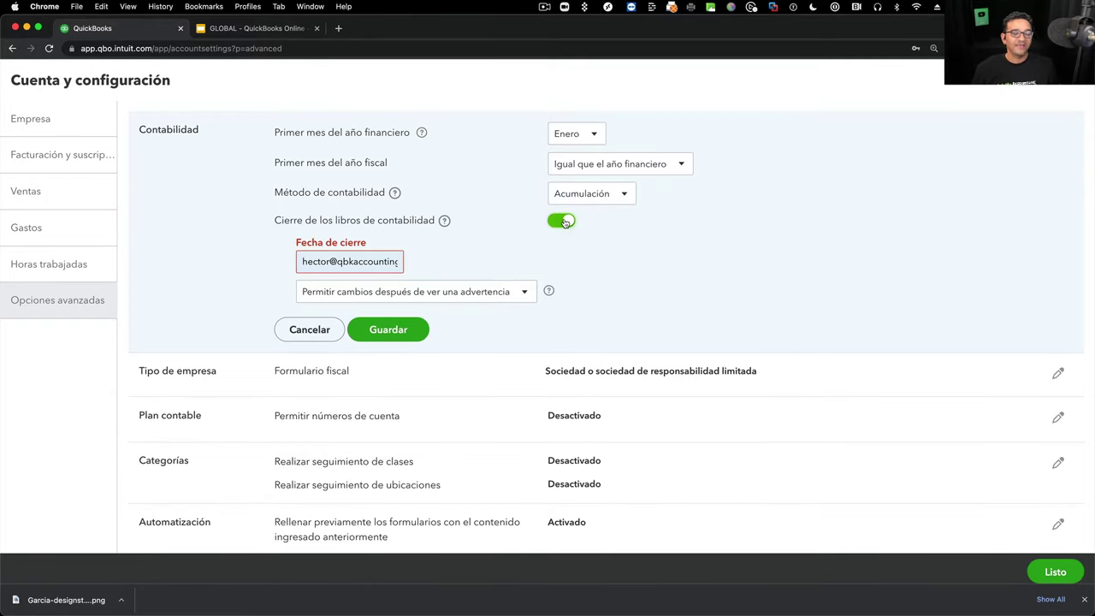
click(391, 260)
click(391, 259)
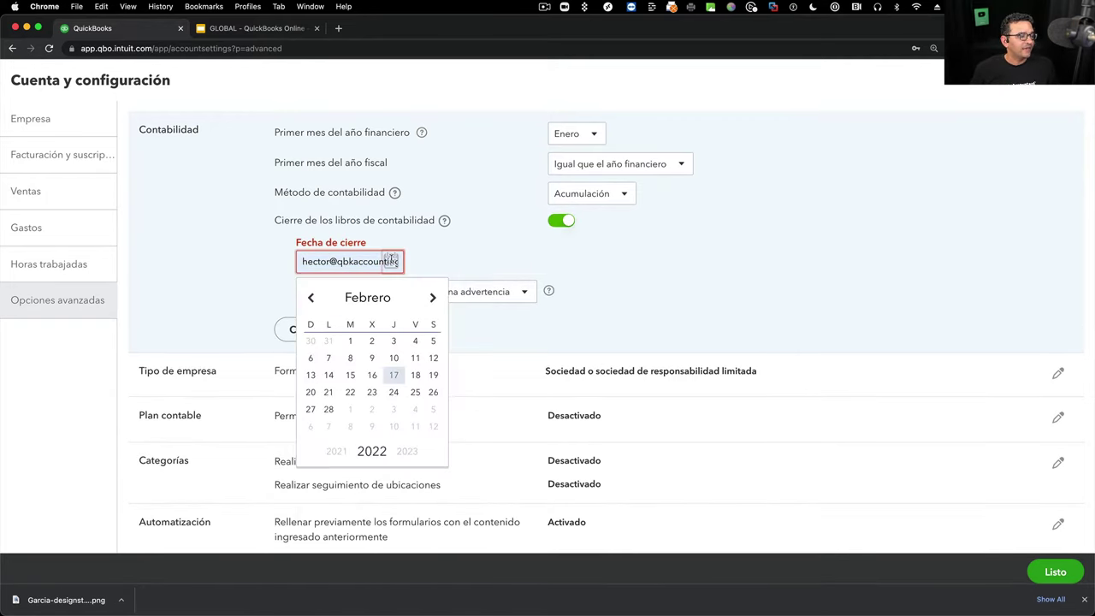
click(391, 260)
click(484, 267)
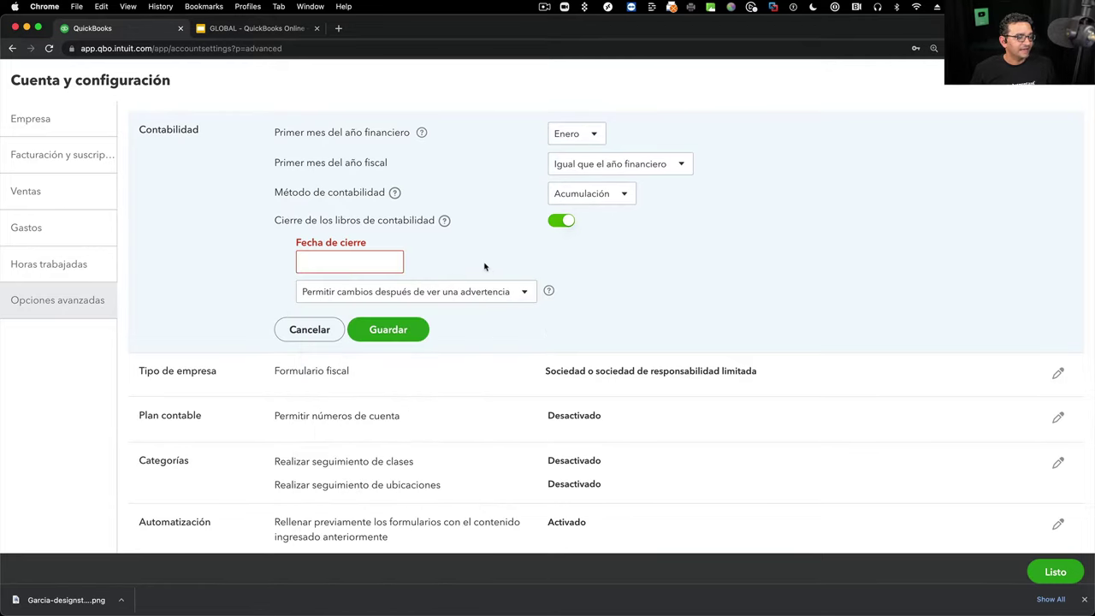
click(561, 222)
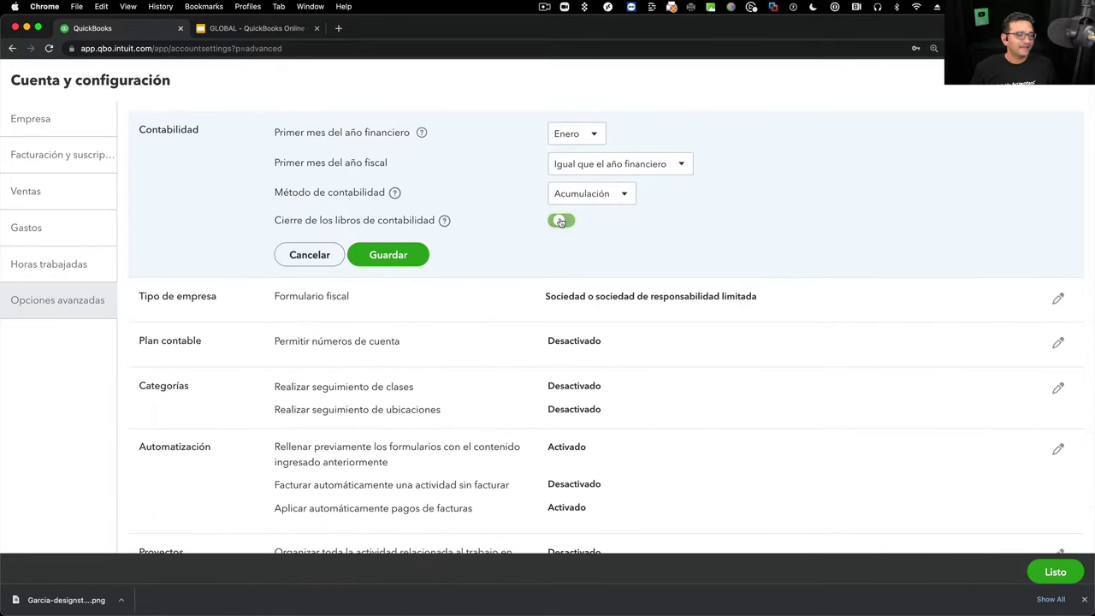
click(561, 221)
click(393, 260)
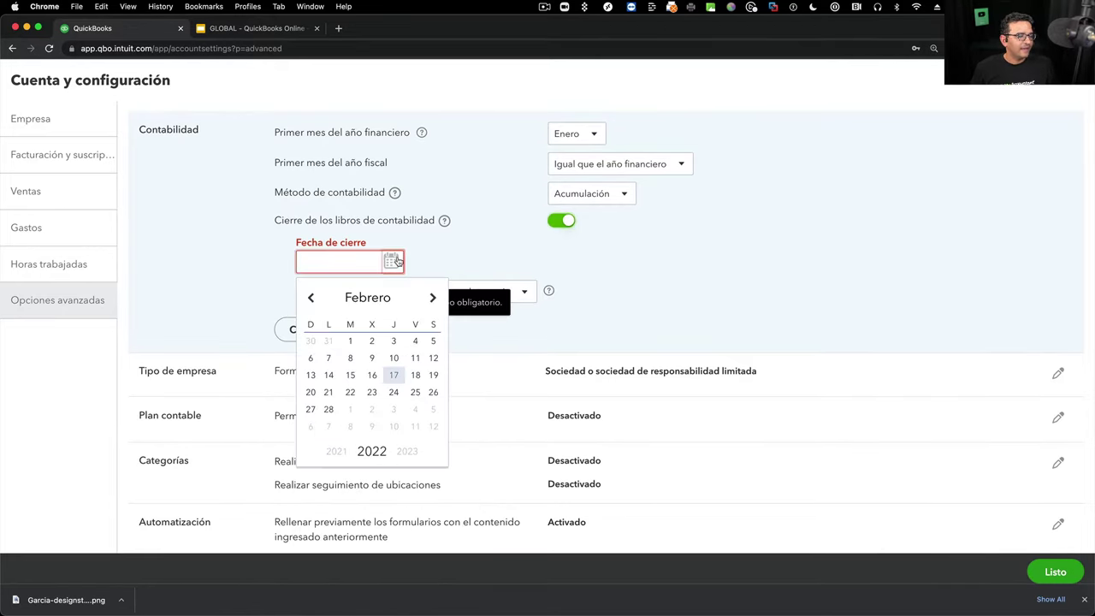
click(311, 297)
click(312, 298)
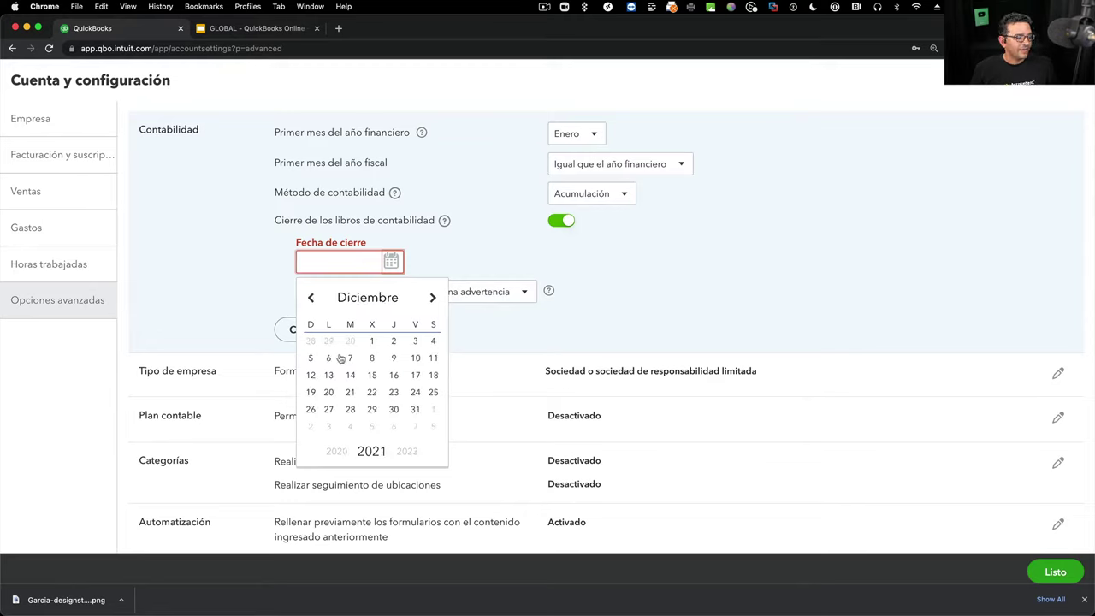
click(415, 409)
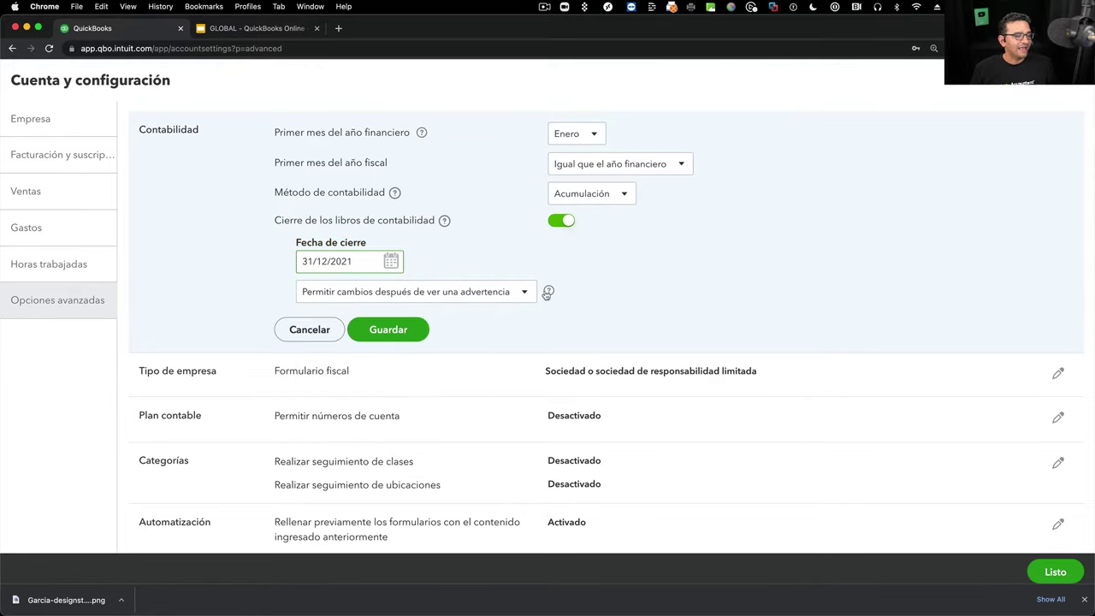
click(523, 292)
click(434, 340)
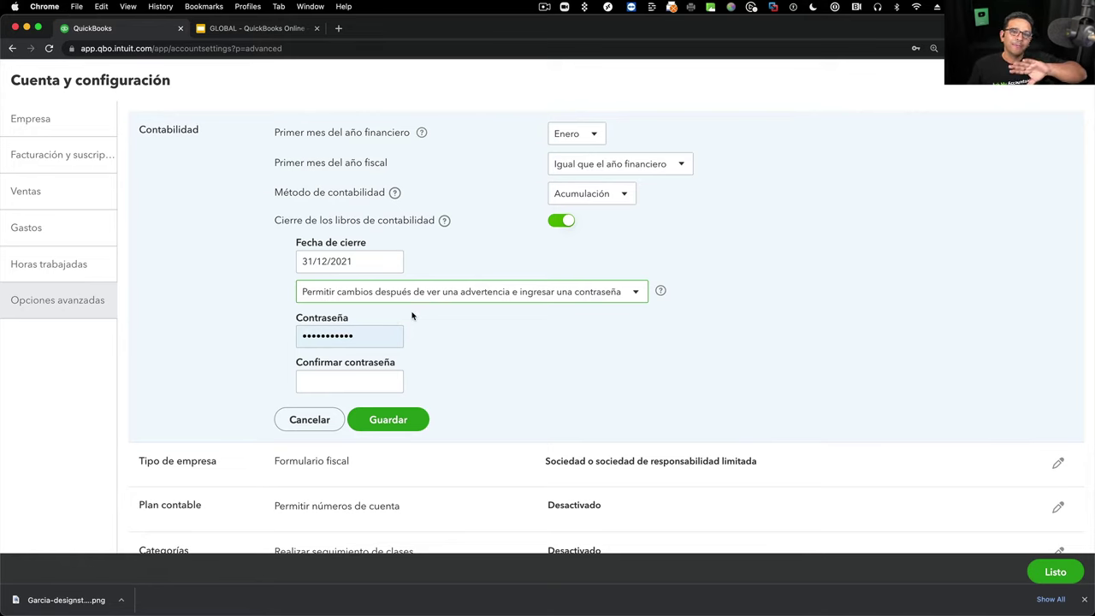
click(303, 421)
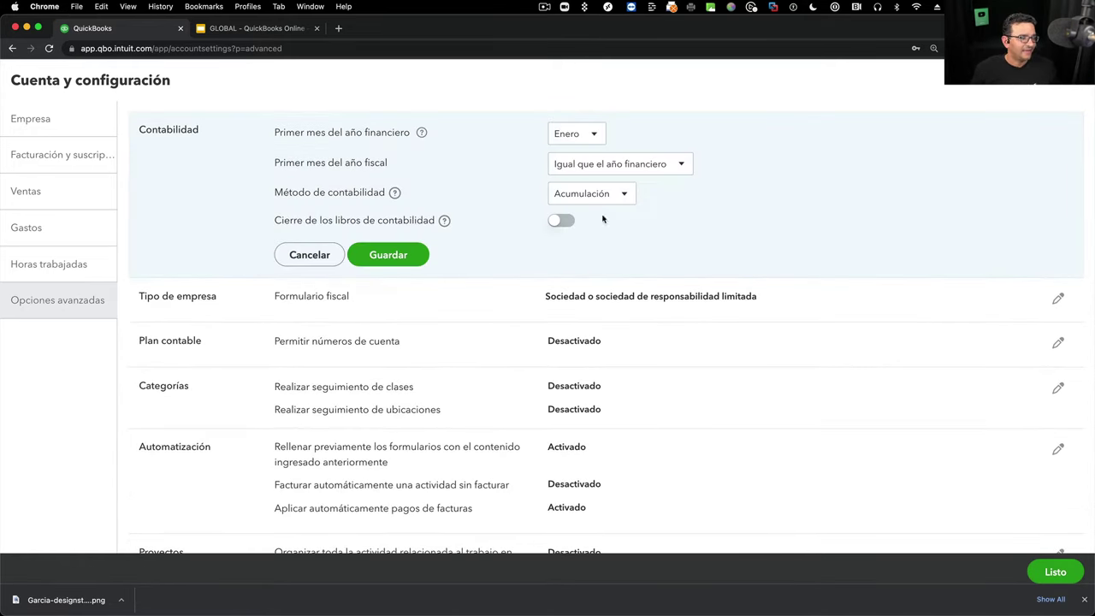
click(444, 182)
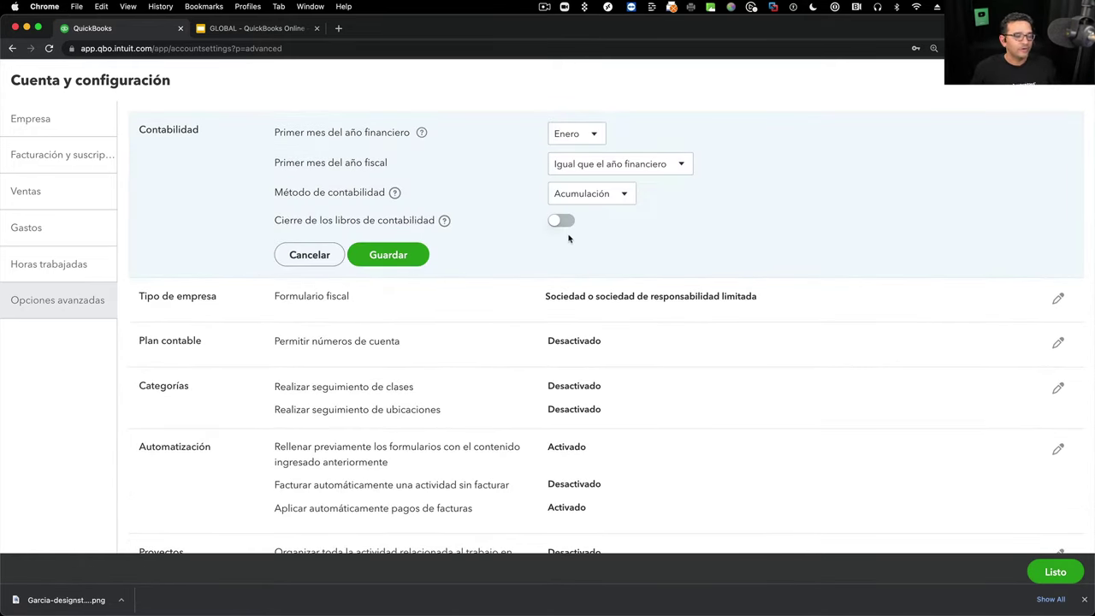
Allow and show account numbers in the Plan contable settings and save
scroll(531, 334, down, 1)
scroll(557, 341, down, 4)
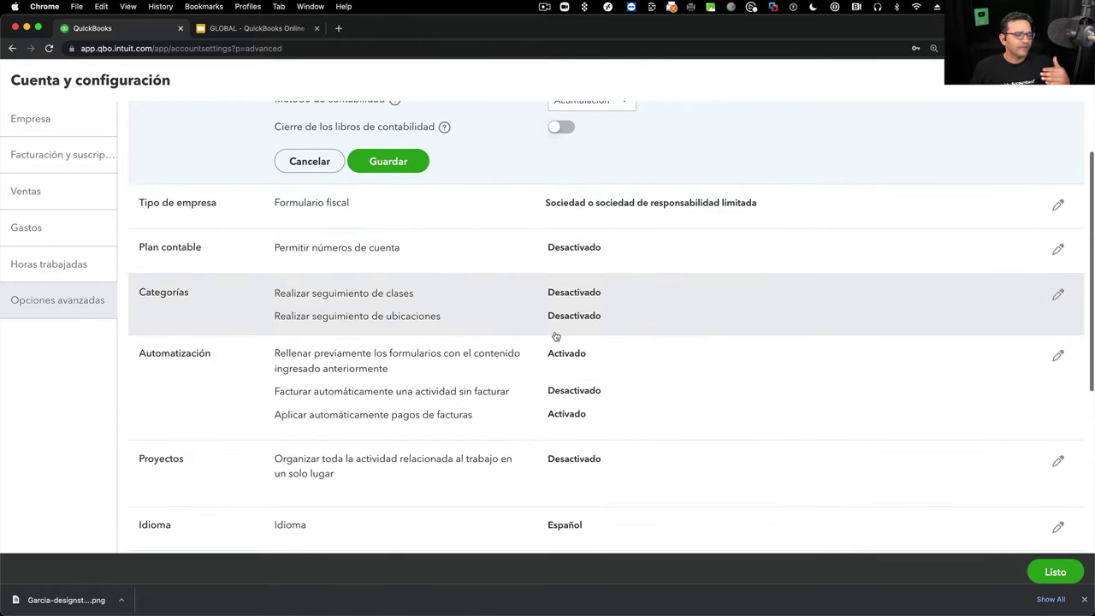
click(392, 198)
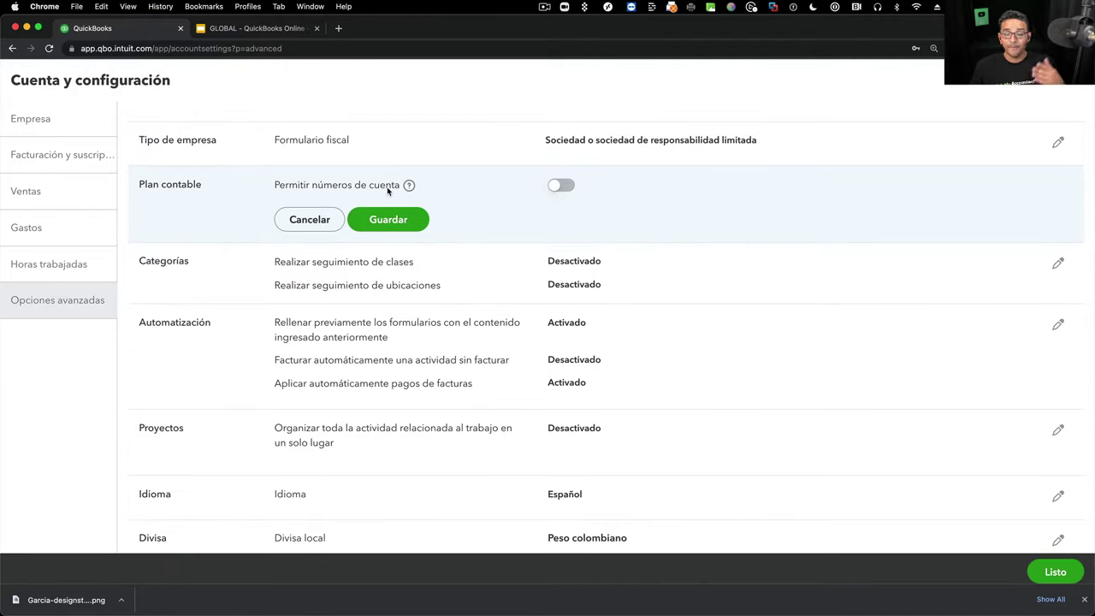
click(562, 187)
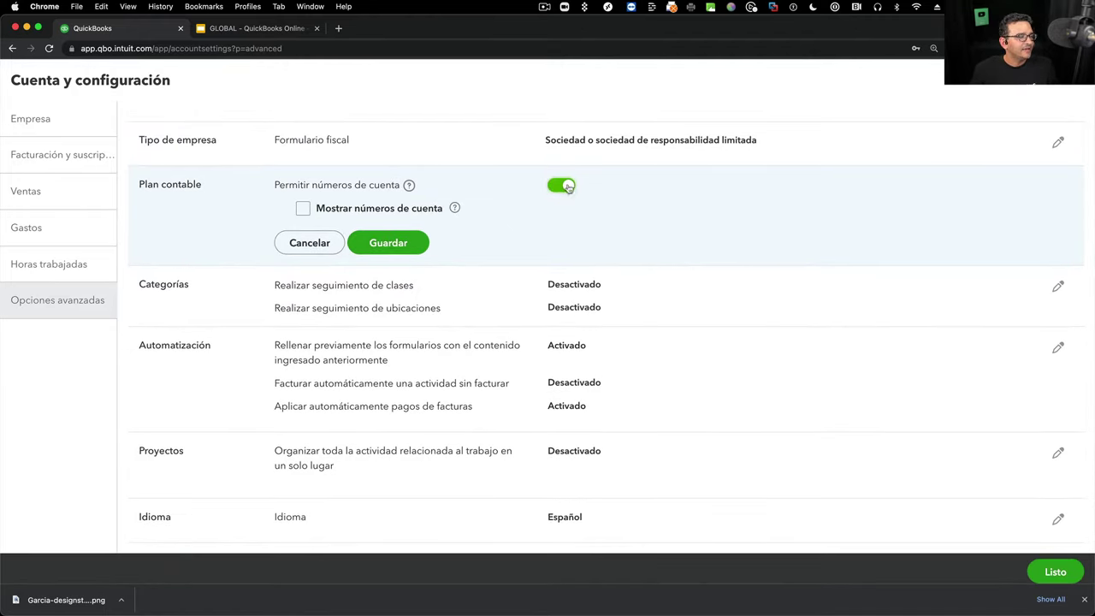
click(302, 210)
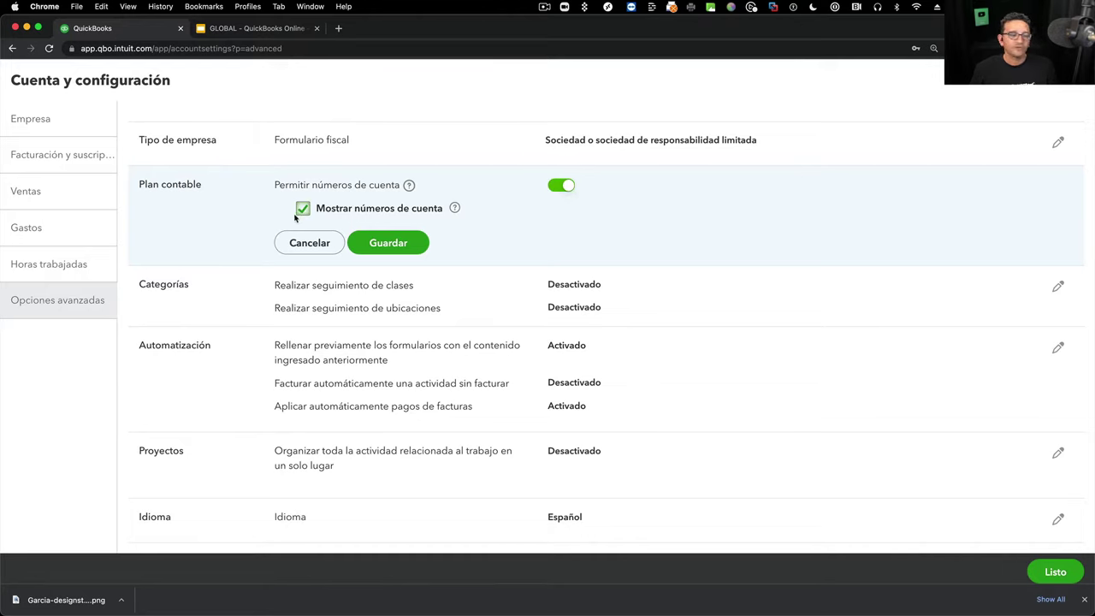
click(408, 240)
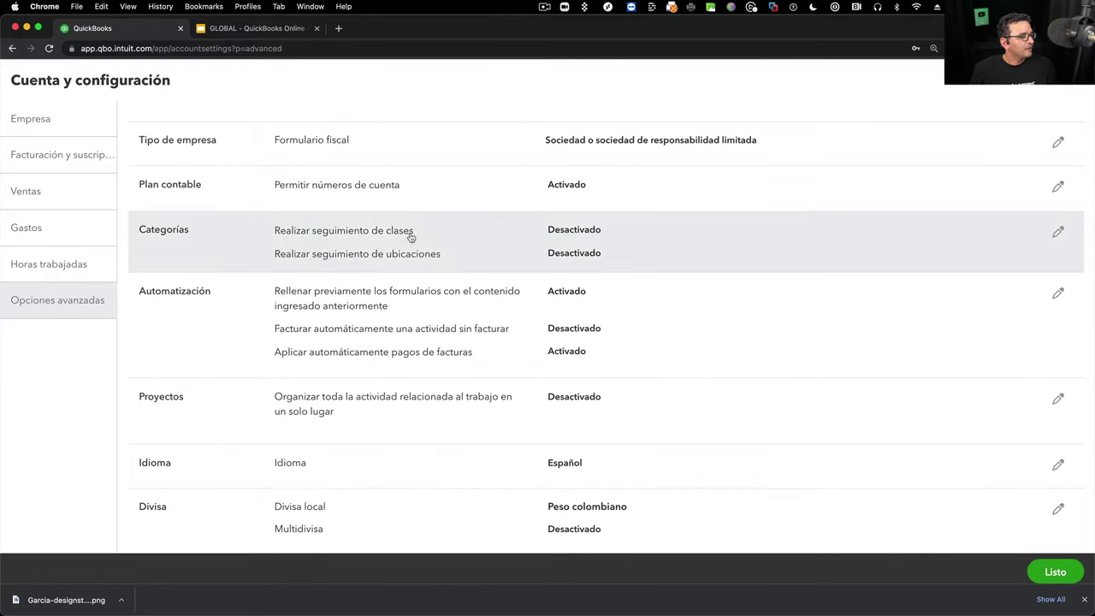
Turn on tracking by classes and by locations in Categorías and save
click(492, 246)
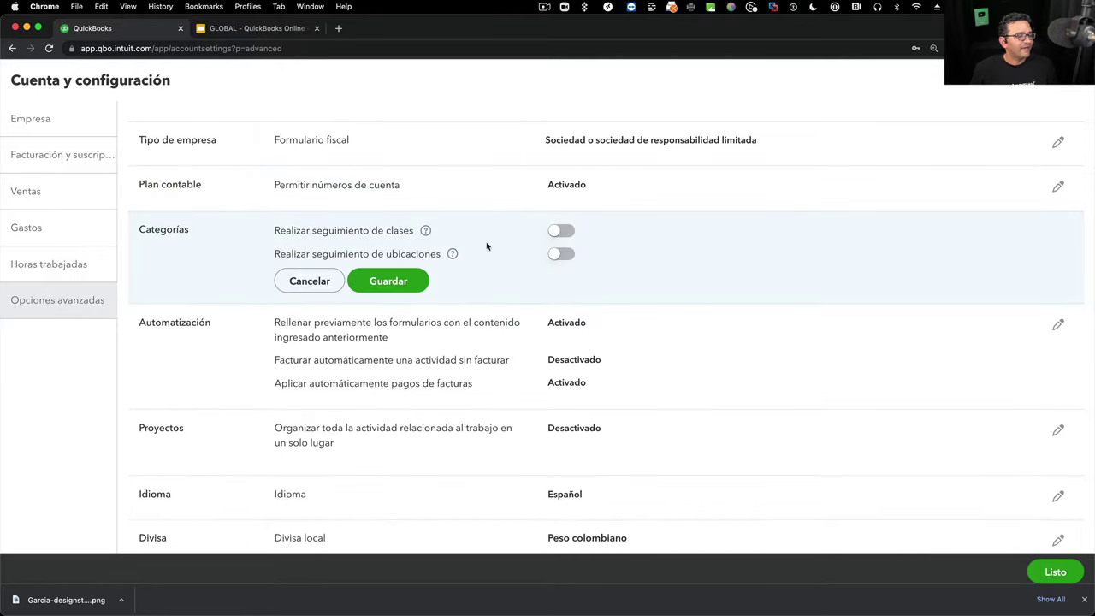
click(556, 232)
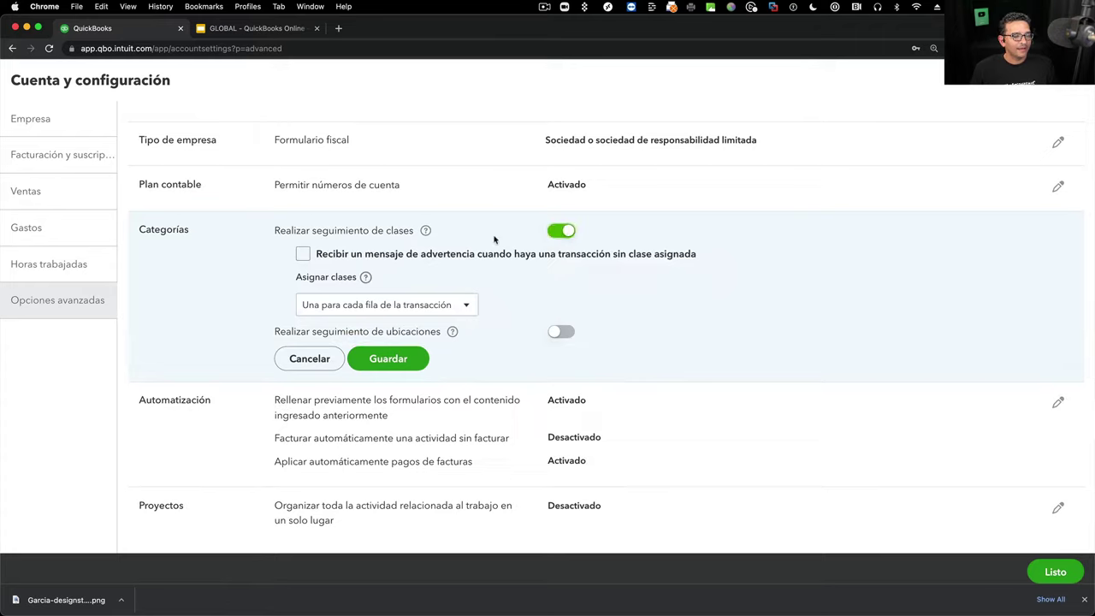
click(558, 334)
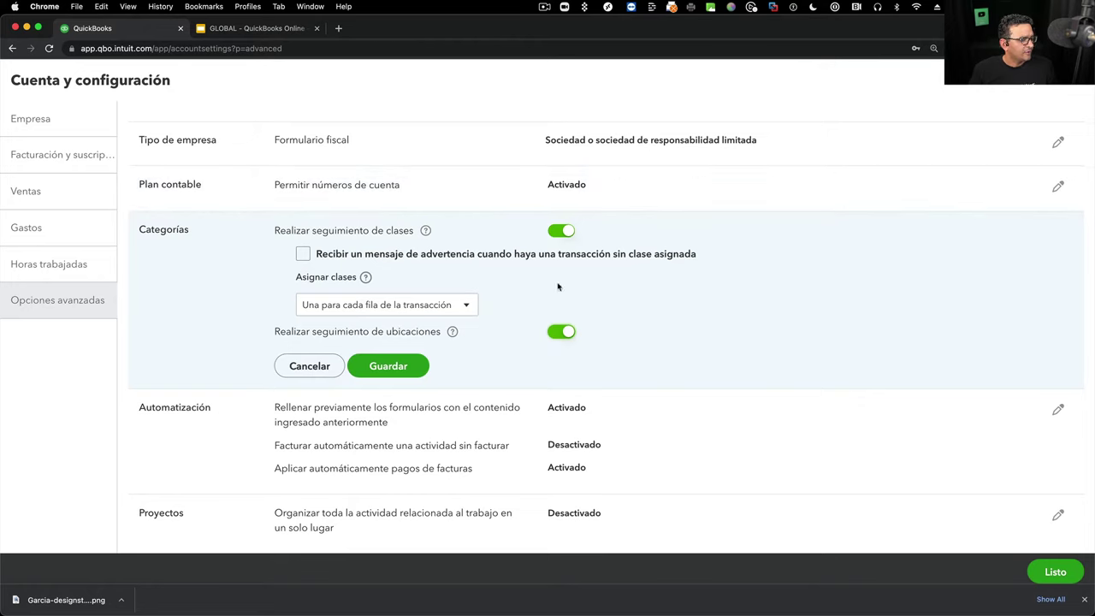
click(400, 368)
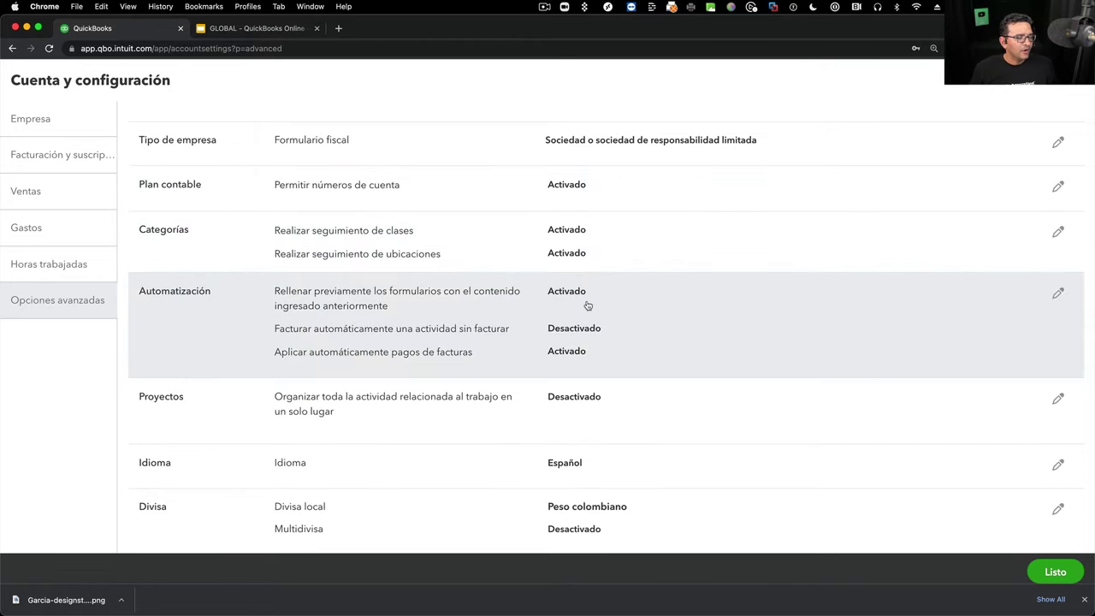
Switch Proyectos on and save it
scroll(607, 316, down, 3)
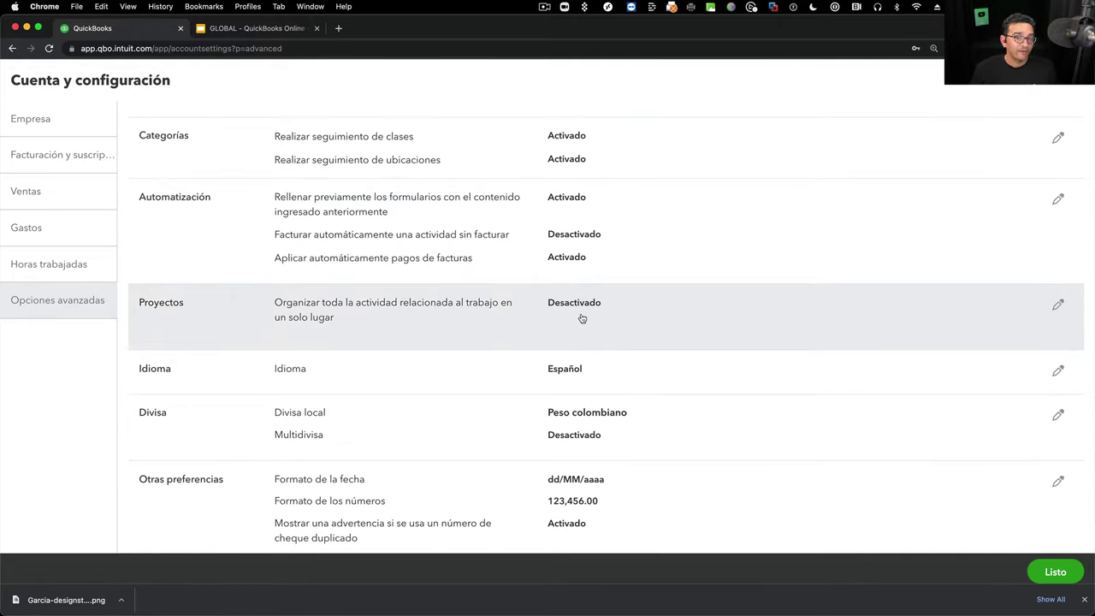
click(345, 315)
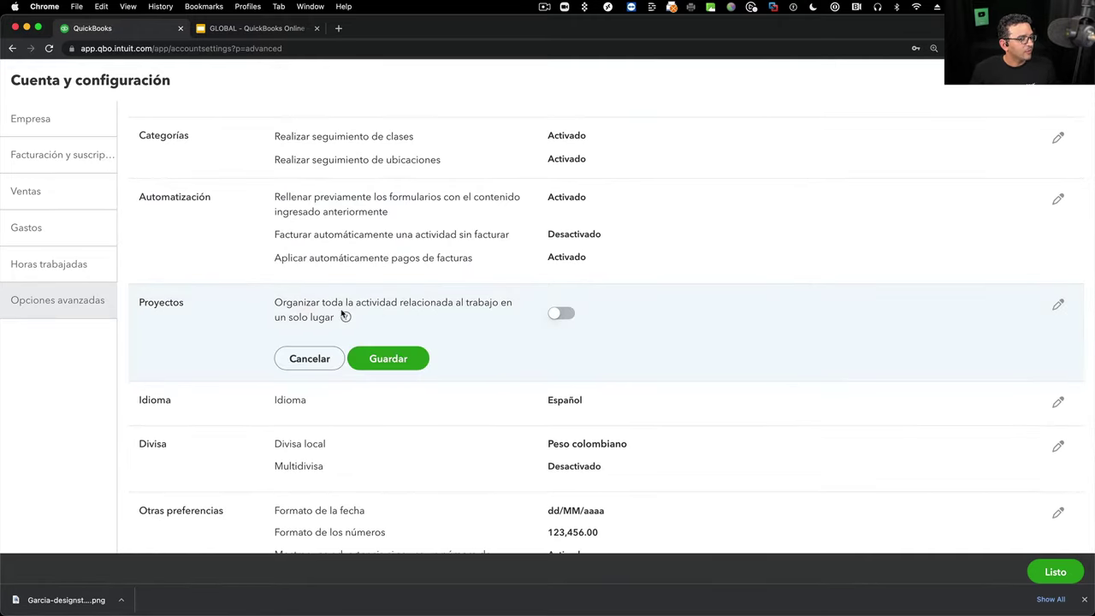
click(561, 314)
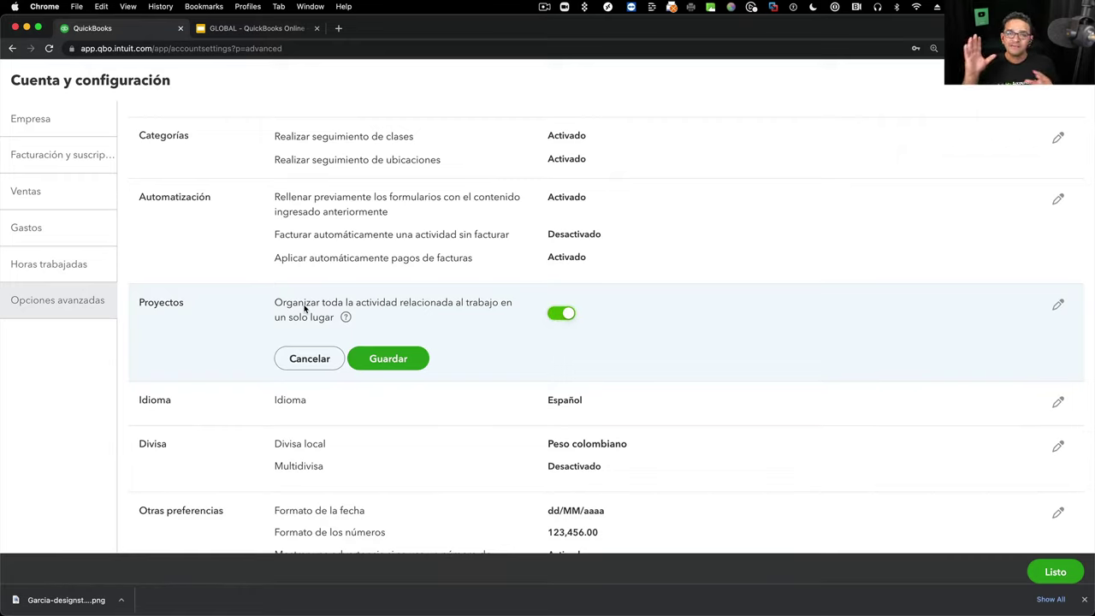
scroll(403, 362, up, 1)
click(403, 360)
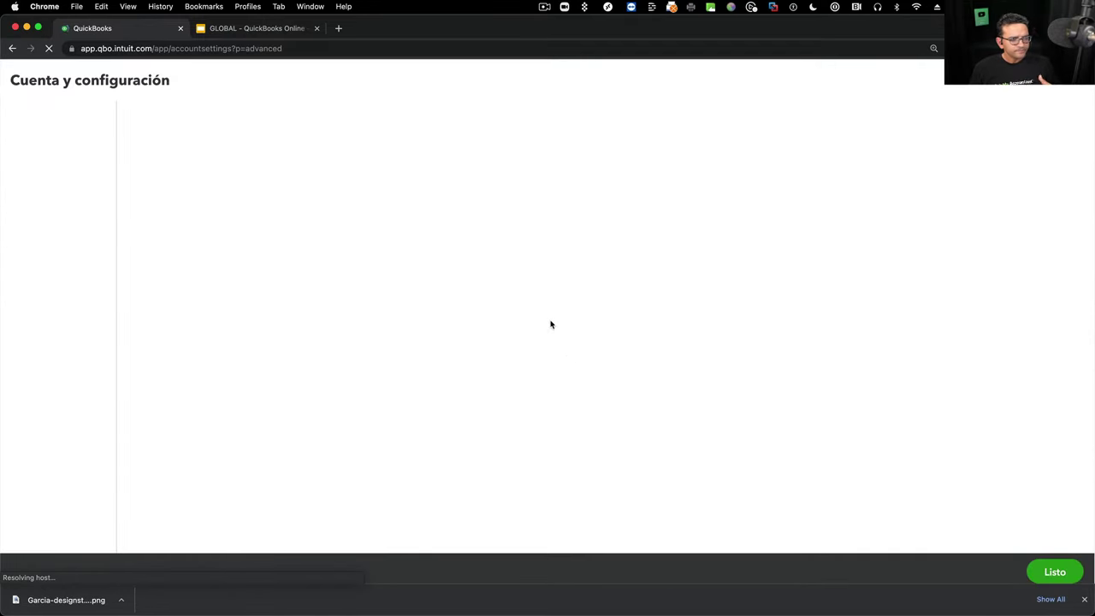
Leave the Idioma setting unchanged as Español
scroll(579, 385, down, 6)
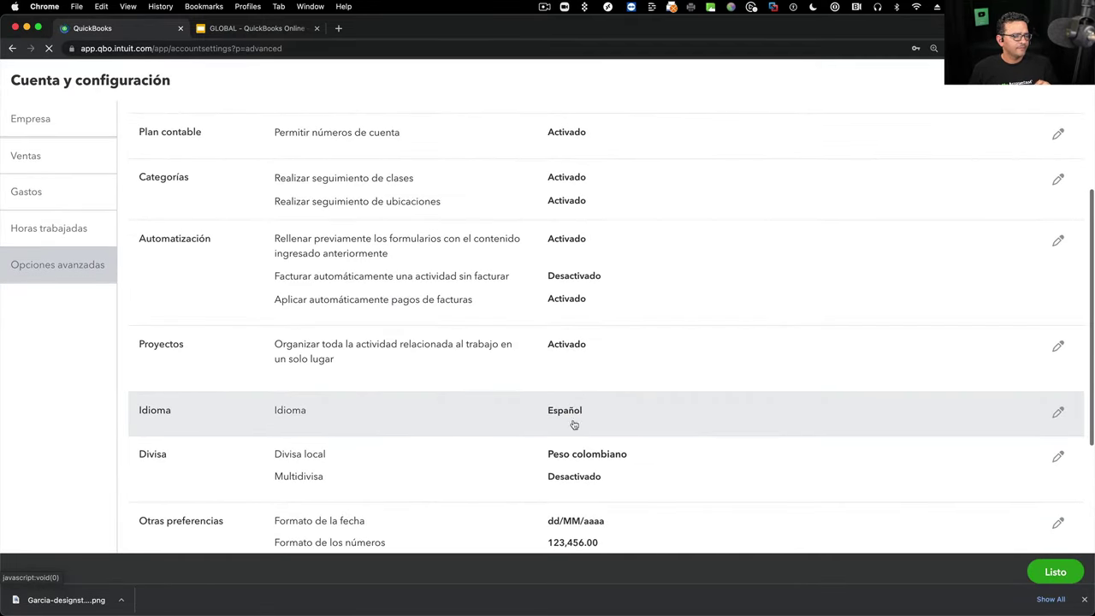
click(573, 423)
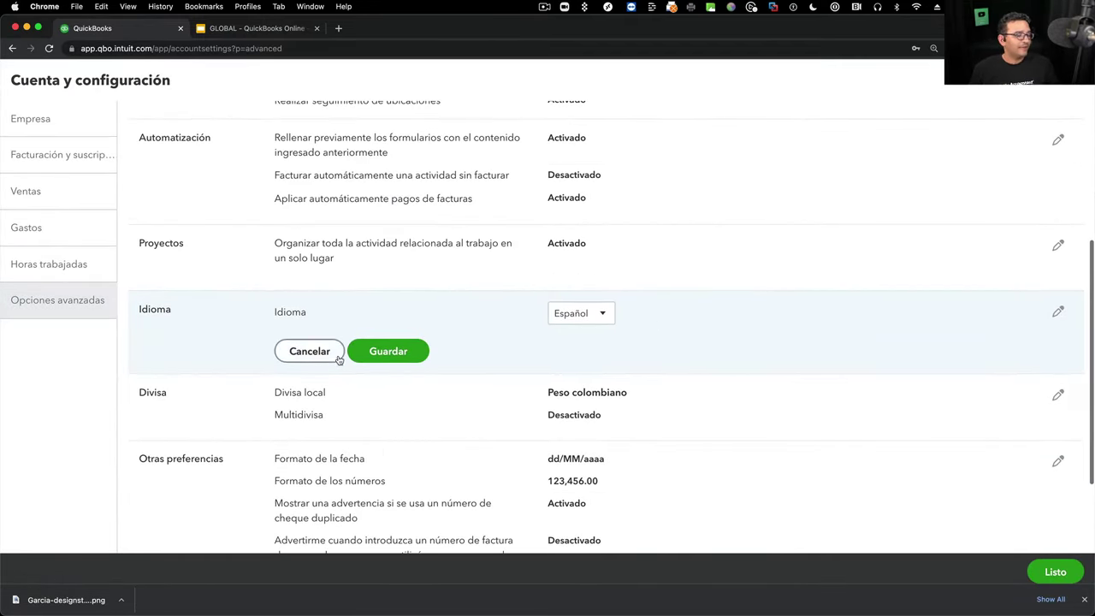
click(316, 354)
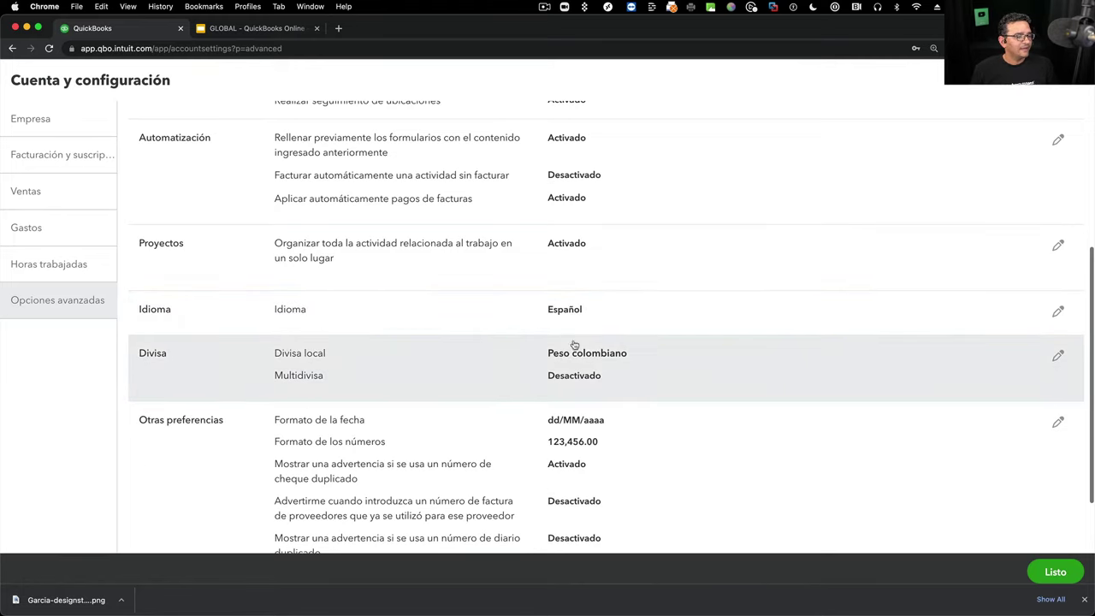
Keep COP - Peso colombiano as home currency, switch Multidivisa on, acknowledge, and save
click(365, 361)
scroll(647, 351, down, 1)
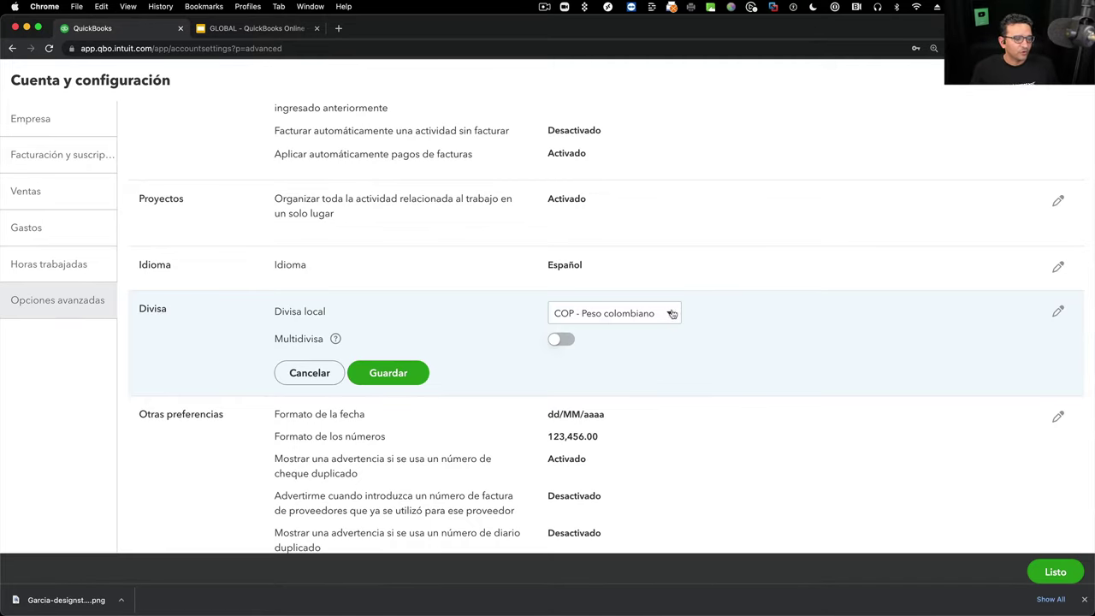
click(672, 311)
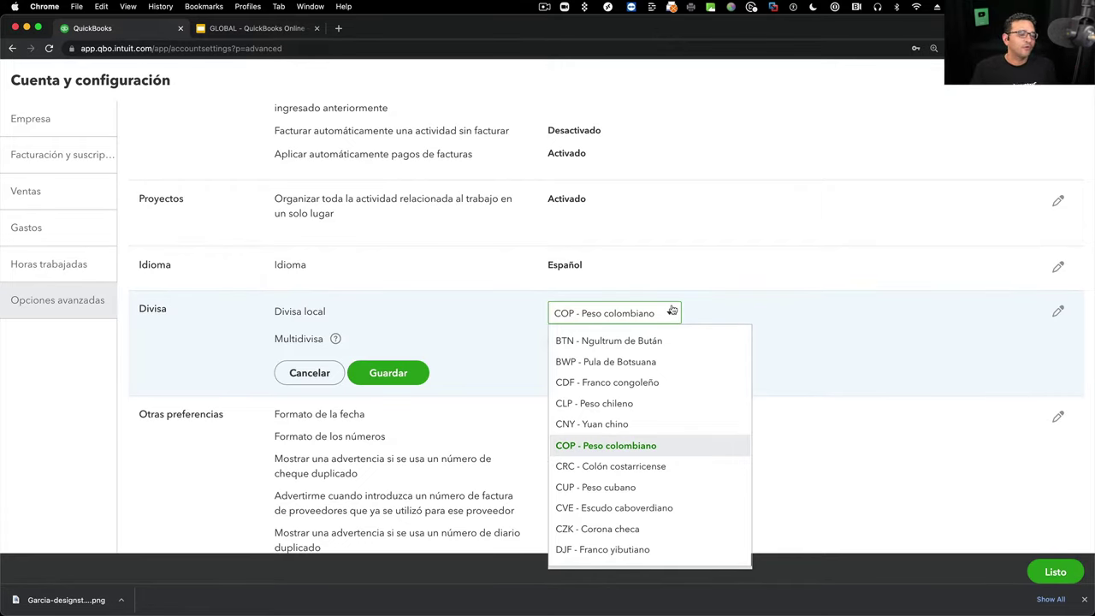
click(616, 445)
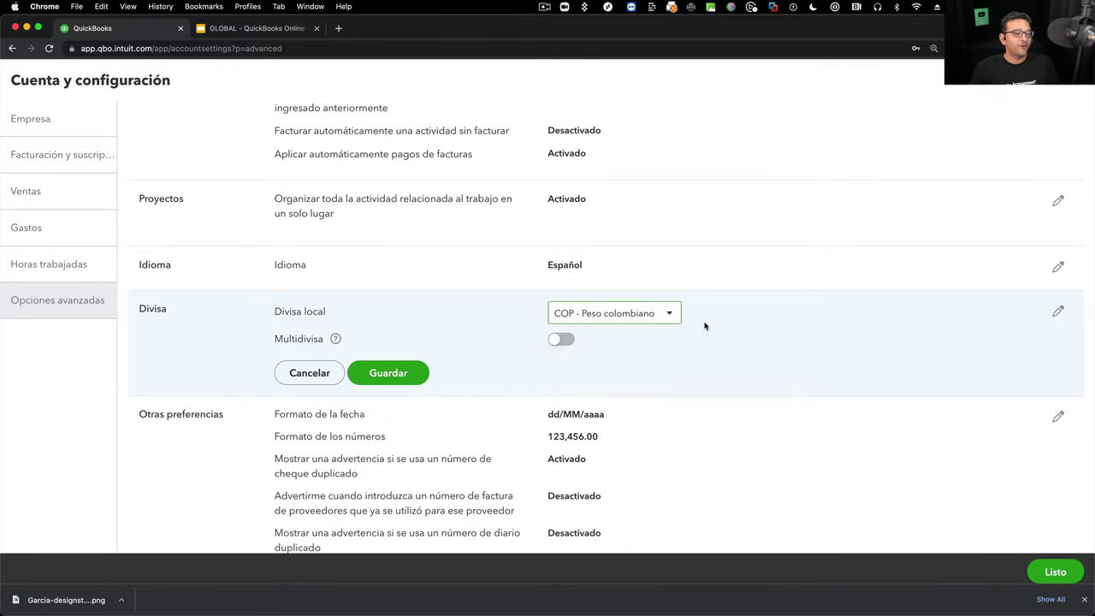
click(562, 339)
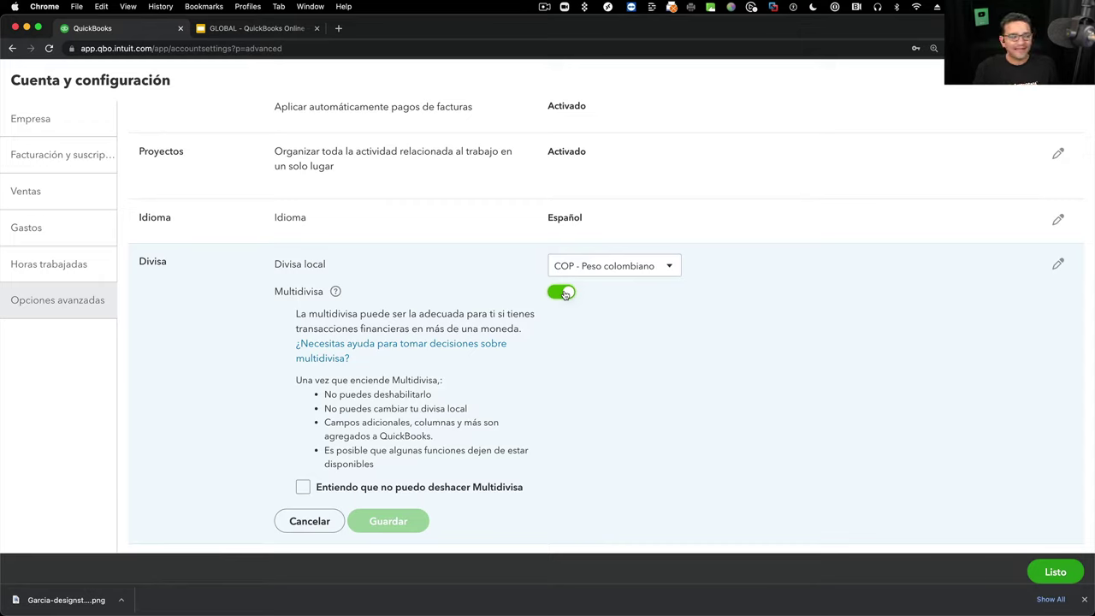
click(303, 486)
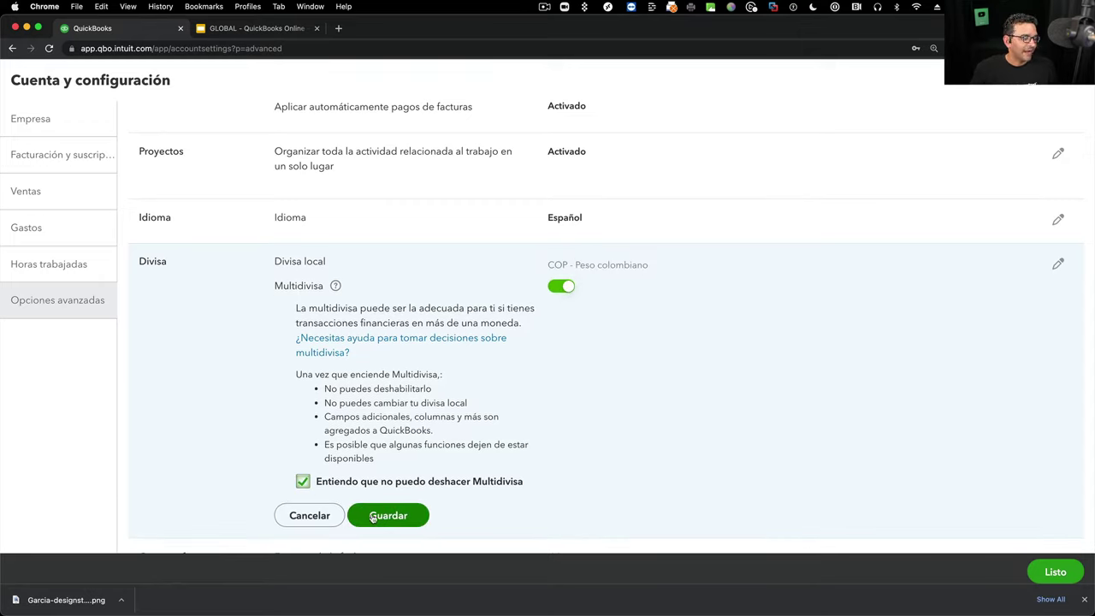
click(379, 517)
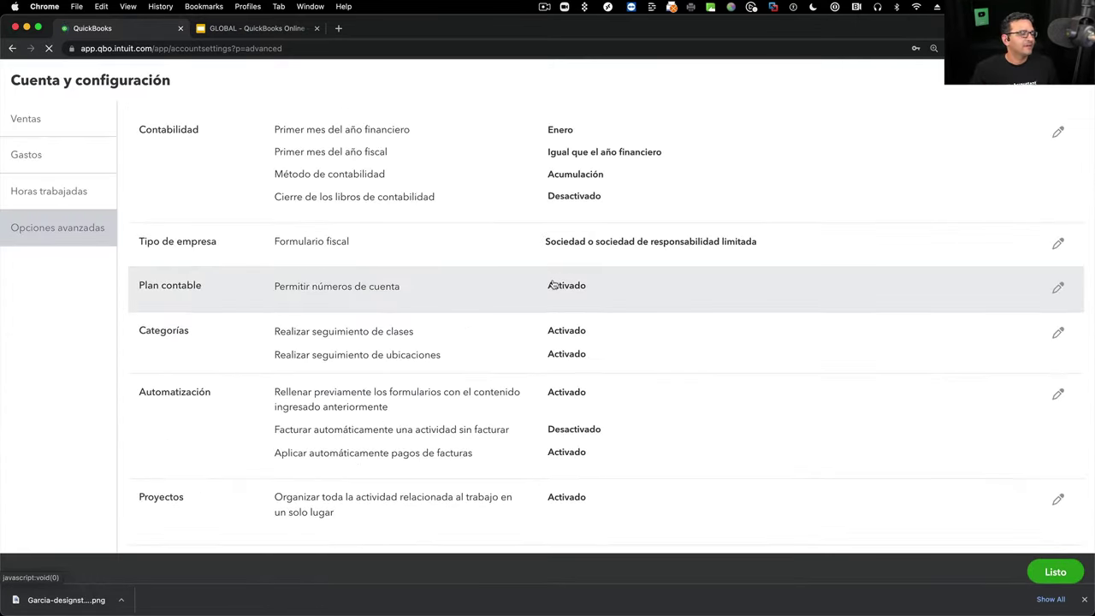
scroll(631, 362, down, 5)
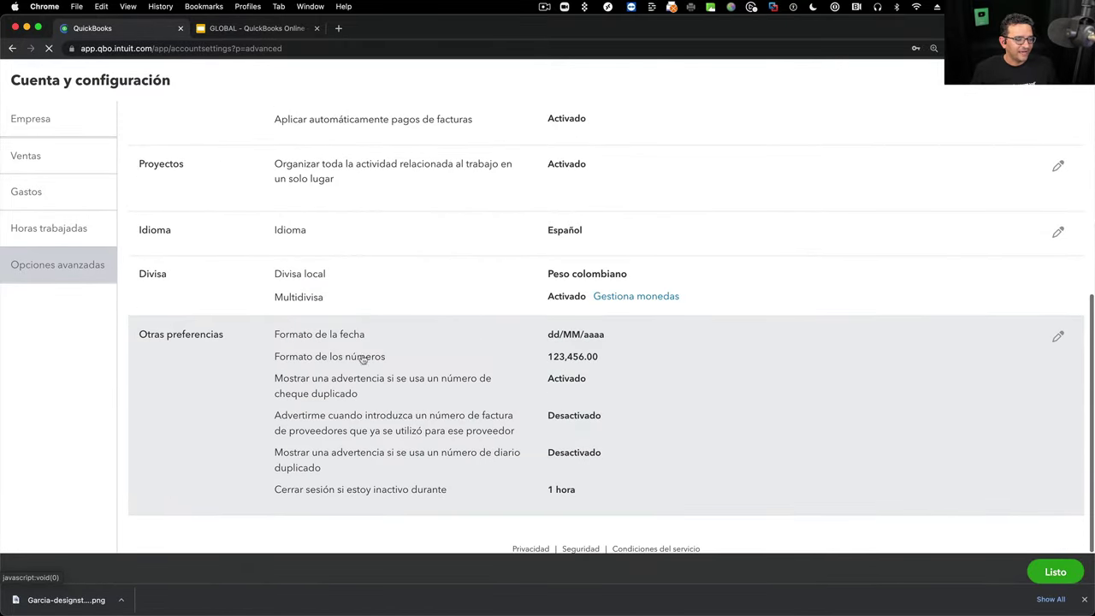
In Otras preferencias, keep dd/MM/aaaa dates, set numbers to 123.456,00, and save
click(363, 358)
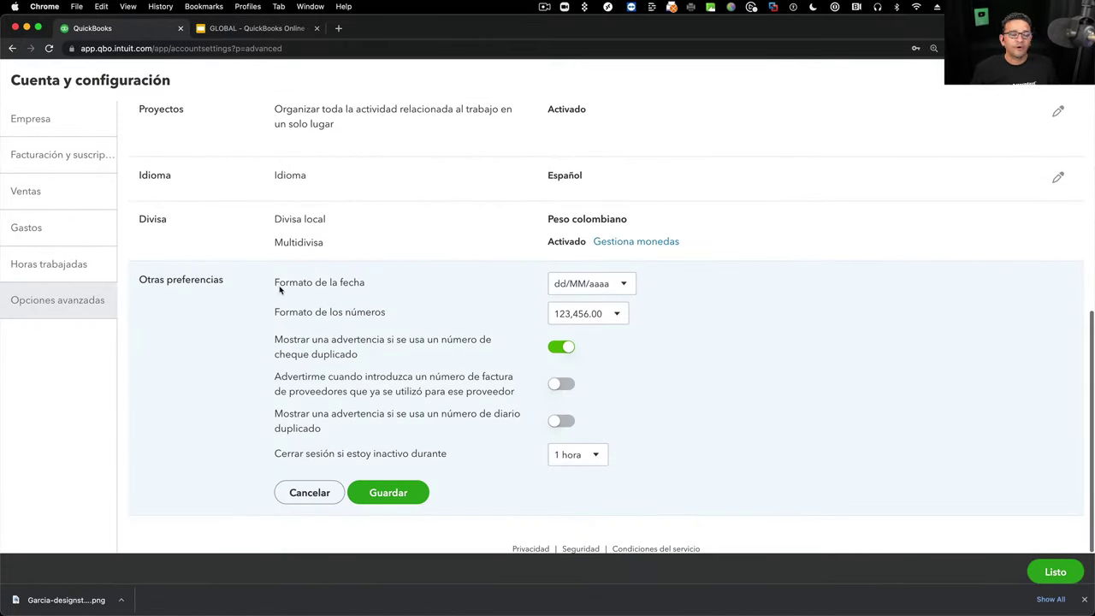
click(553, 286)
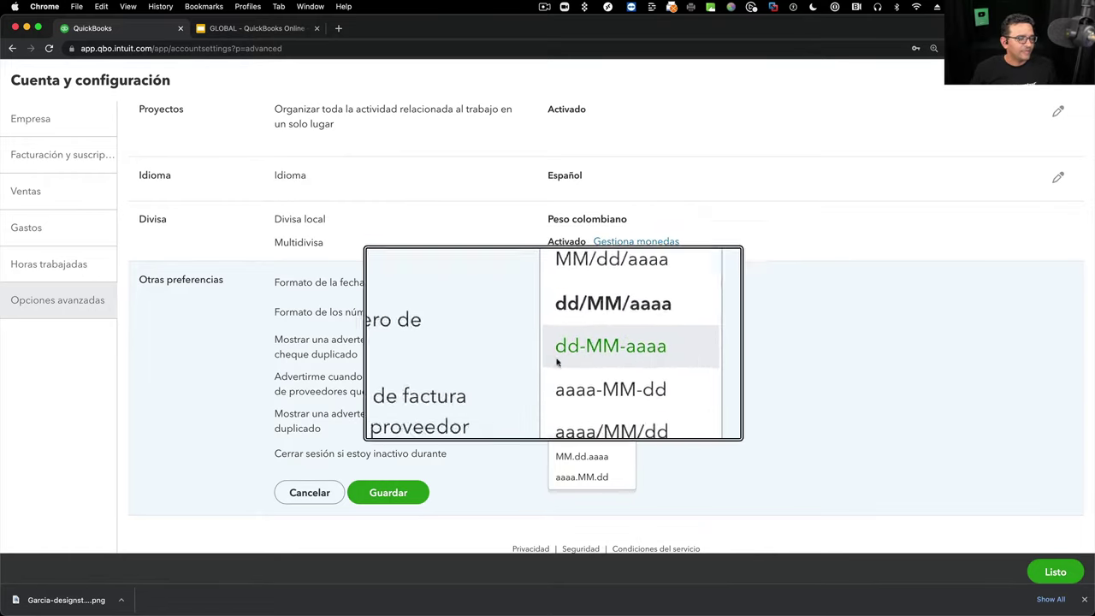
click(595, 332)
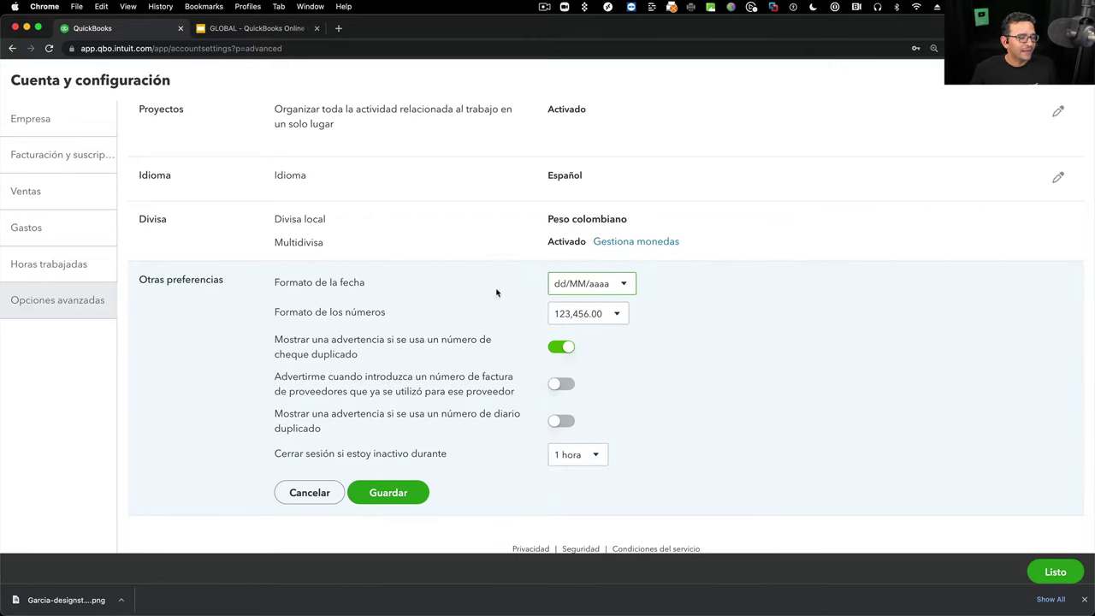
click(588, 315)
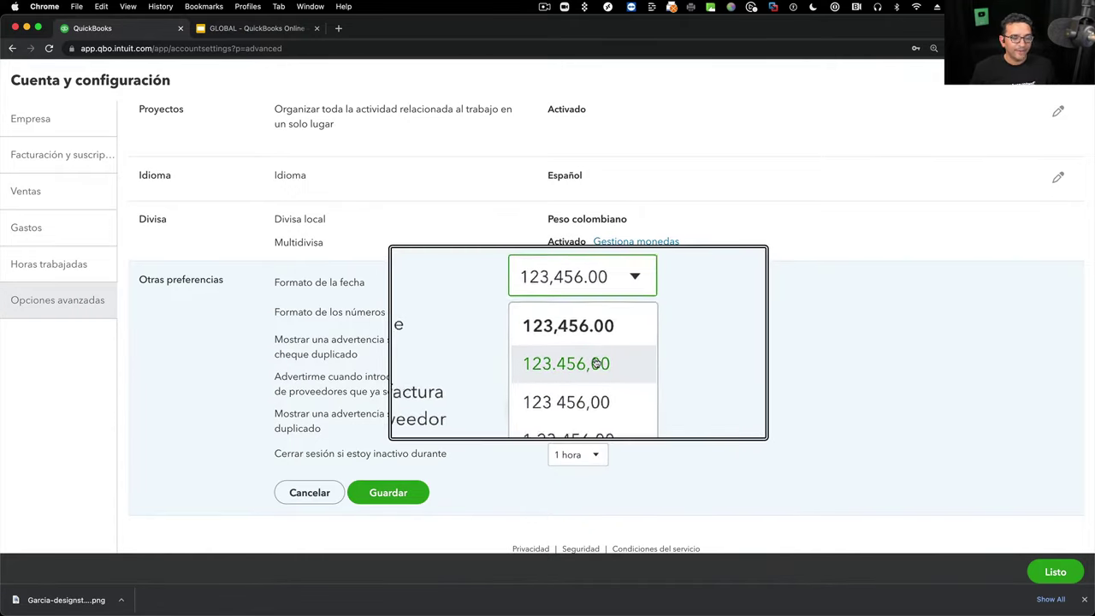
click(594, 362)
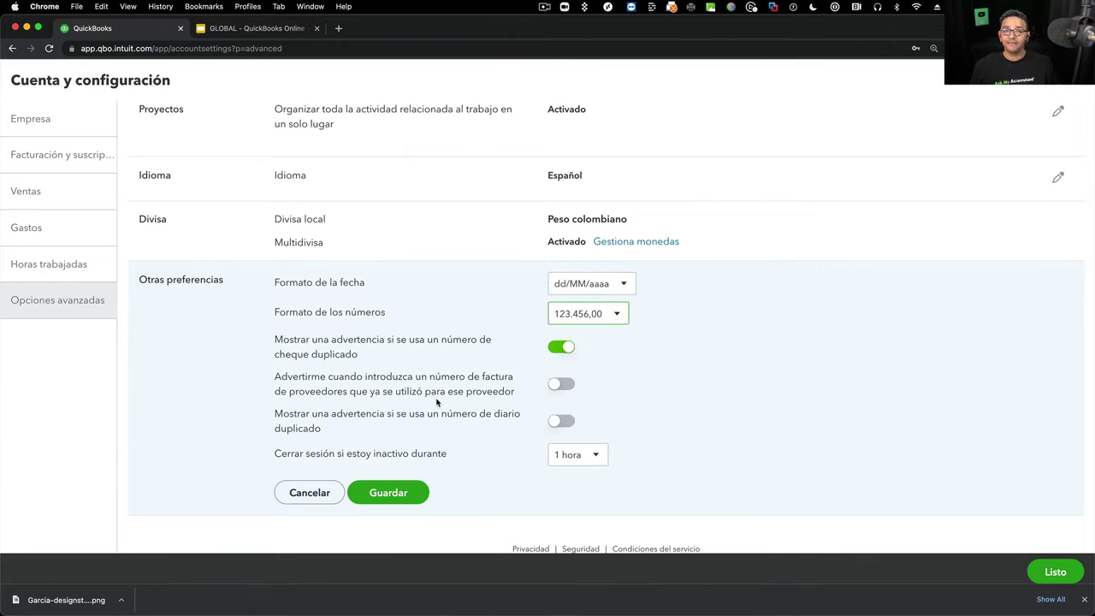
click(401, 493)
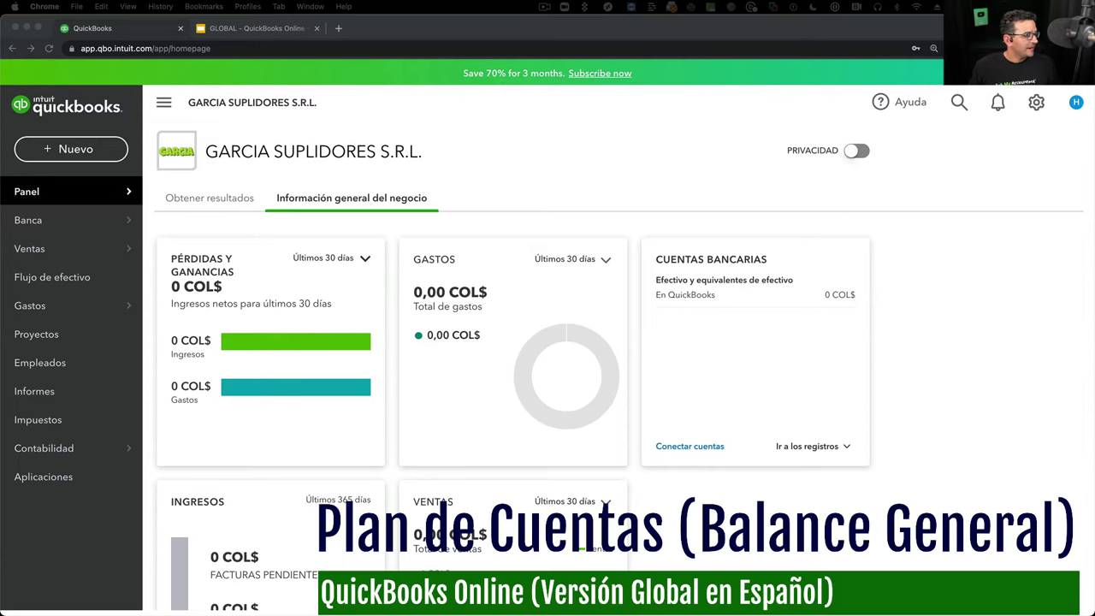
Open Plan de cuentas from the gear menu and view the full list of accounts
mouse_move(34, 447)
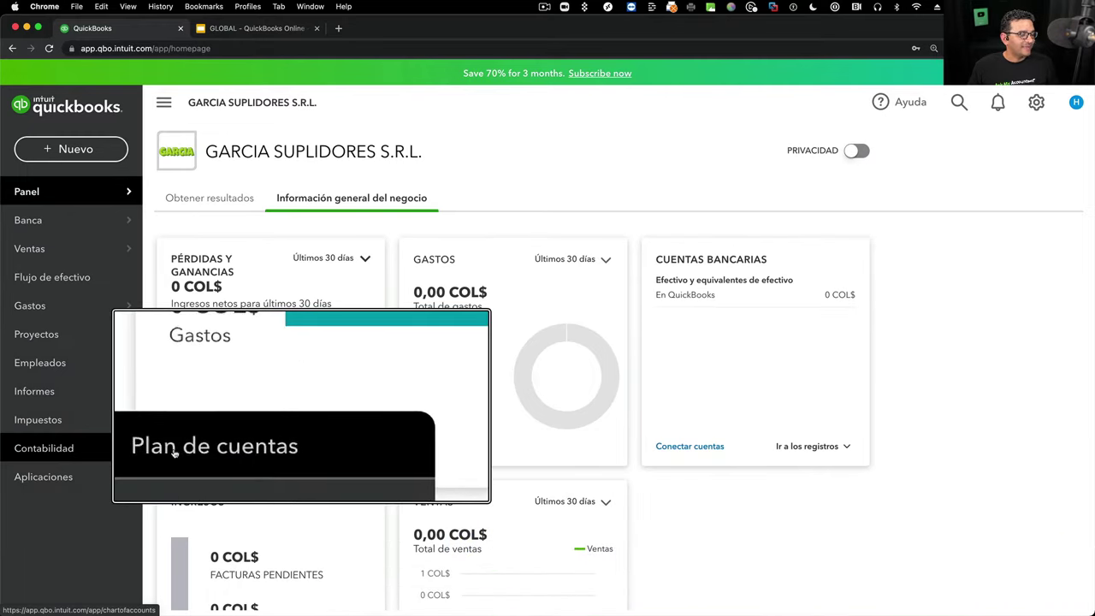
click(1036, 102)
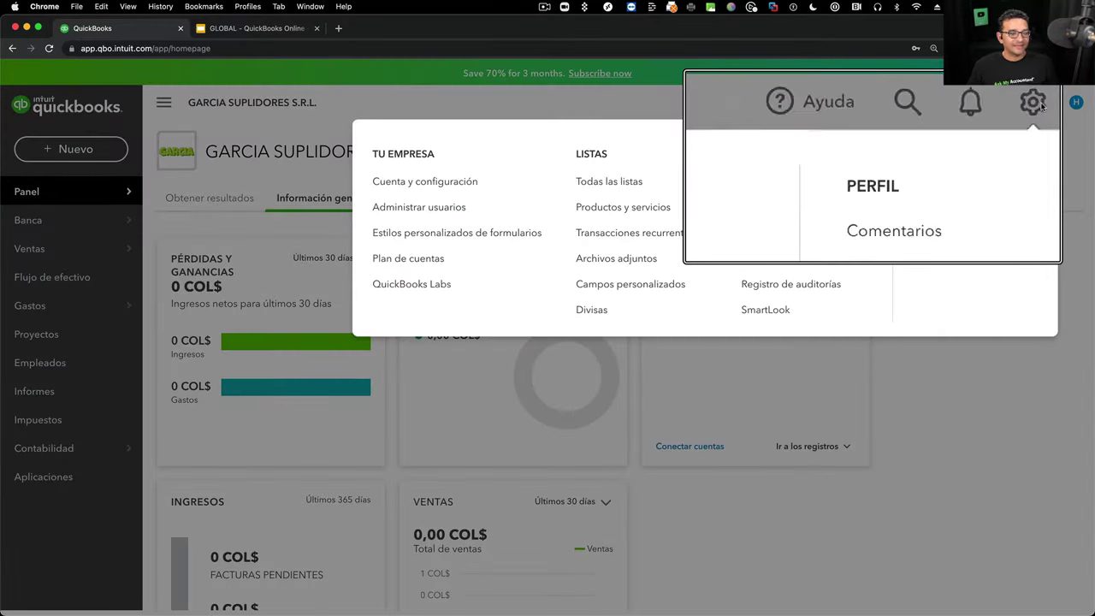
click(409, 263)
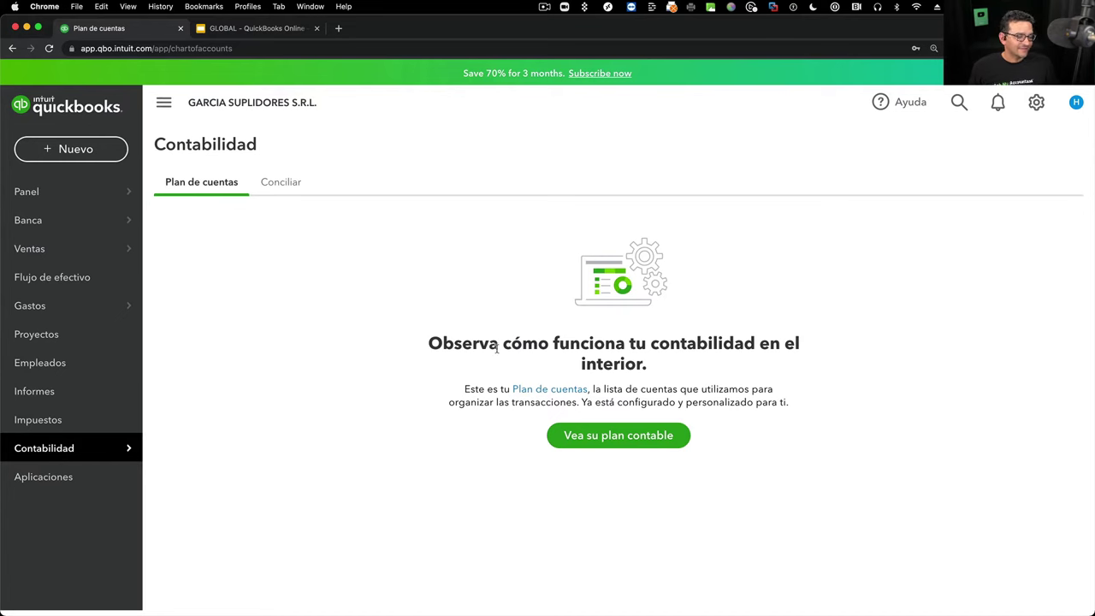
click(627, 441)
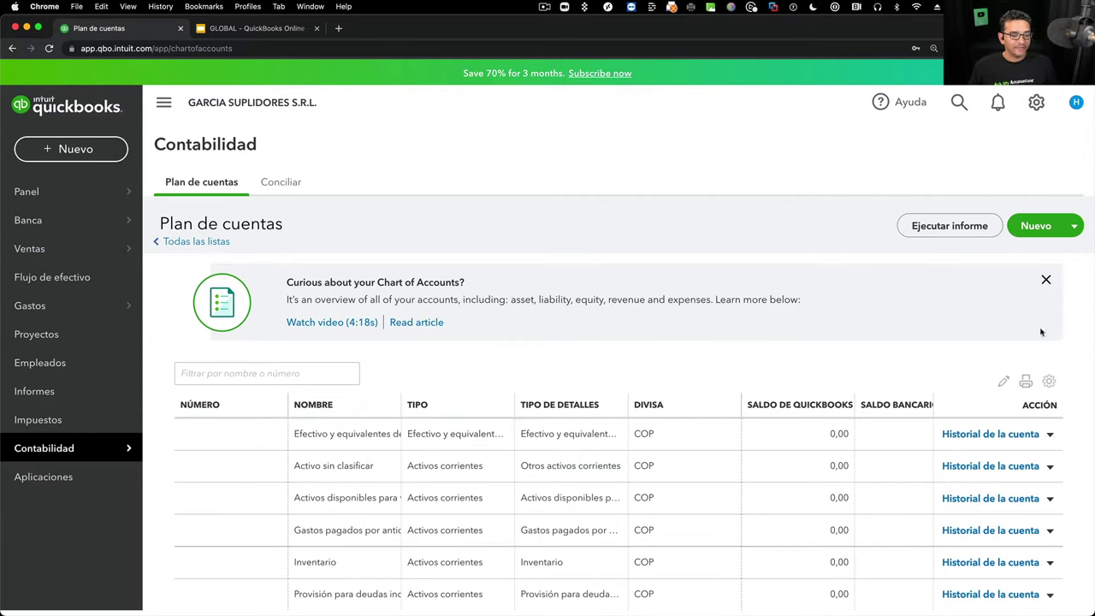
Close the 'Curious about your Chart of Accounts?' banner and widen the NOMBRE column to read full account names
click(1045, 279)
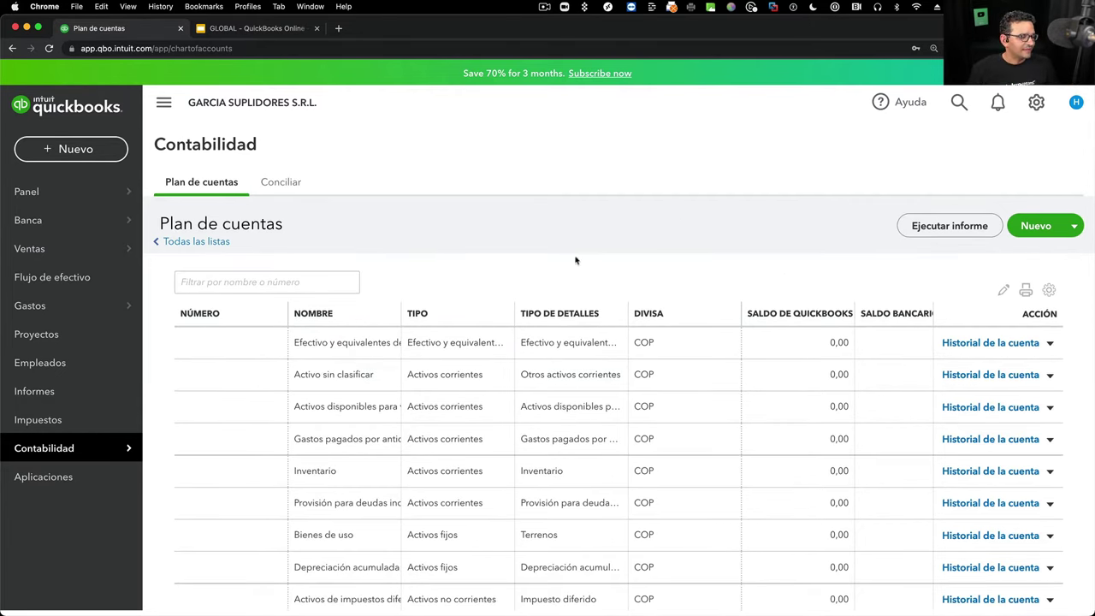
scroll(643, 274, down, 2)
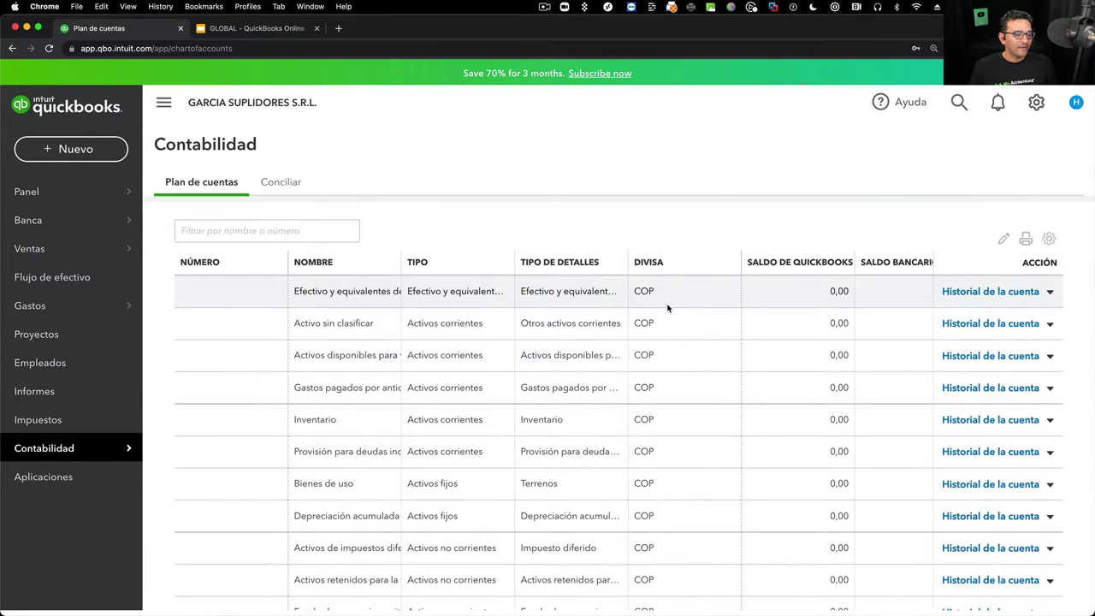
drag(402, 260, 520, 259)
scroll(498, 408, down, 10)
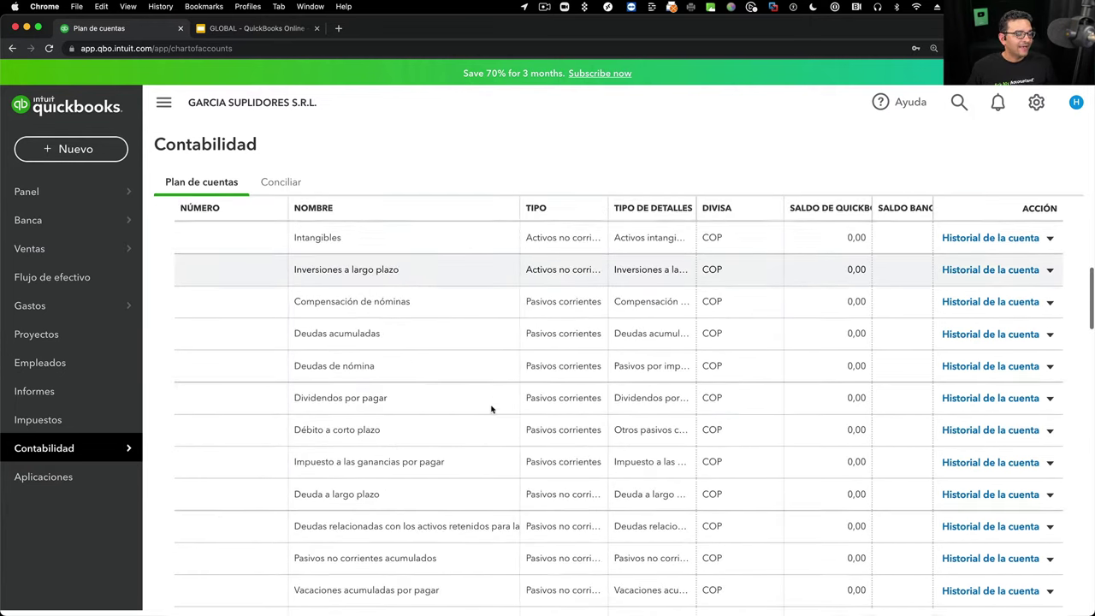
scroll(498, 408, down, 5)
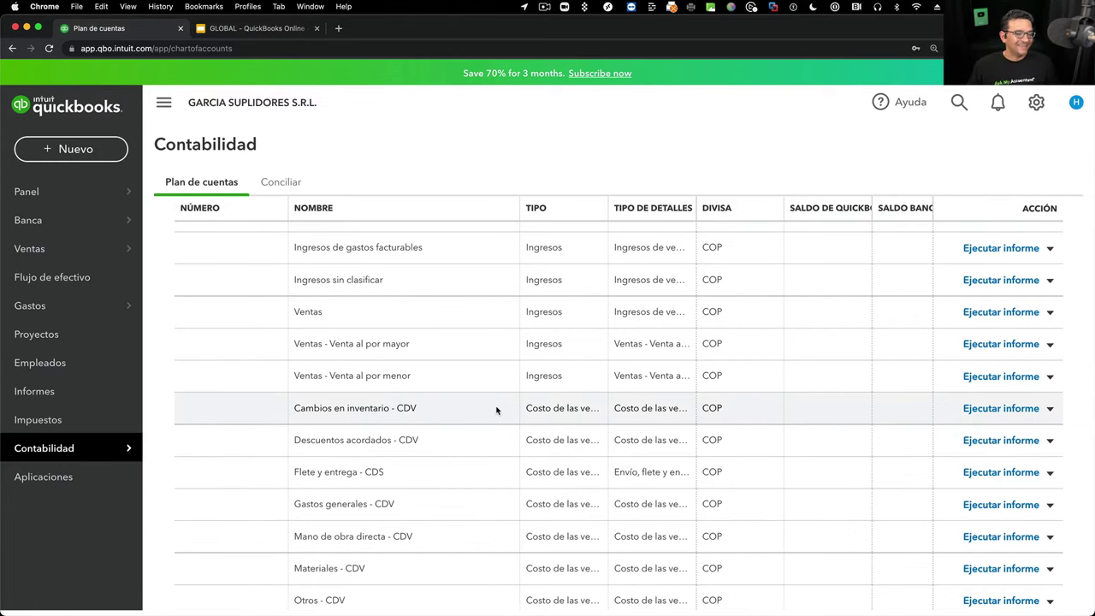
scroll(497, 409, down, 2)
scroll(503, 359, up, 15)
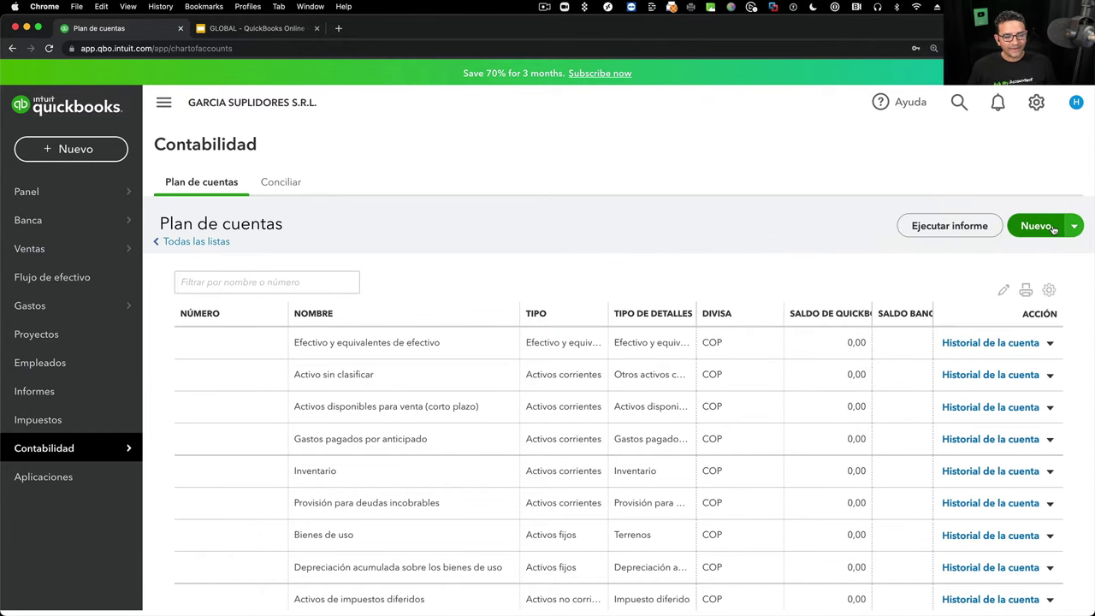
Start a new account of type Efectivo y equivalentes de efectivo with detail type Banco
click(1051, 230)
click(338, 179)
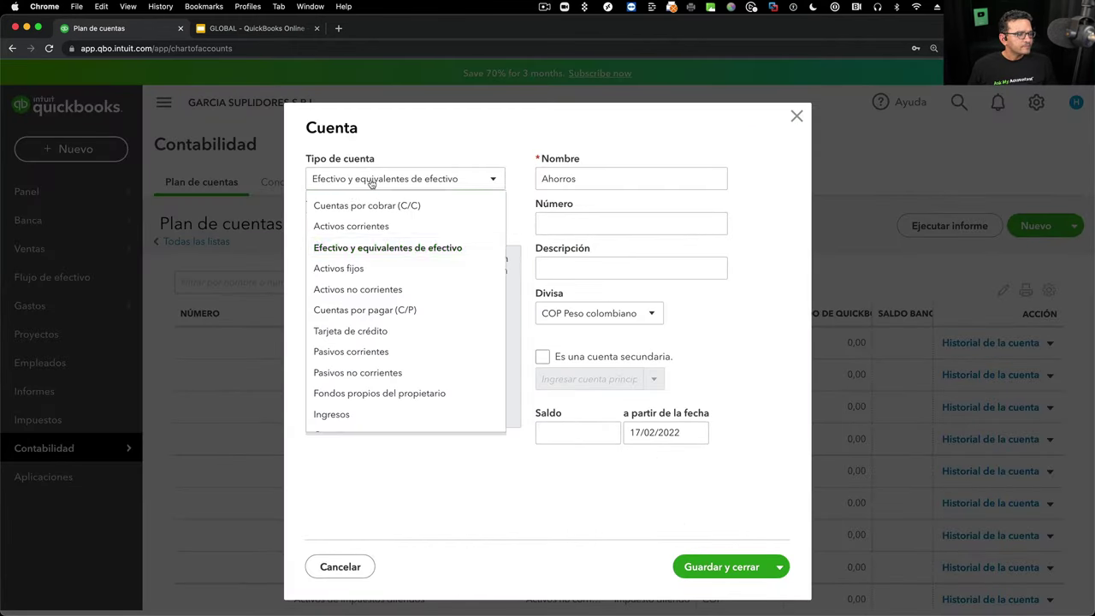
click(363, 248)
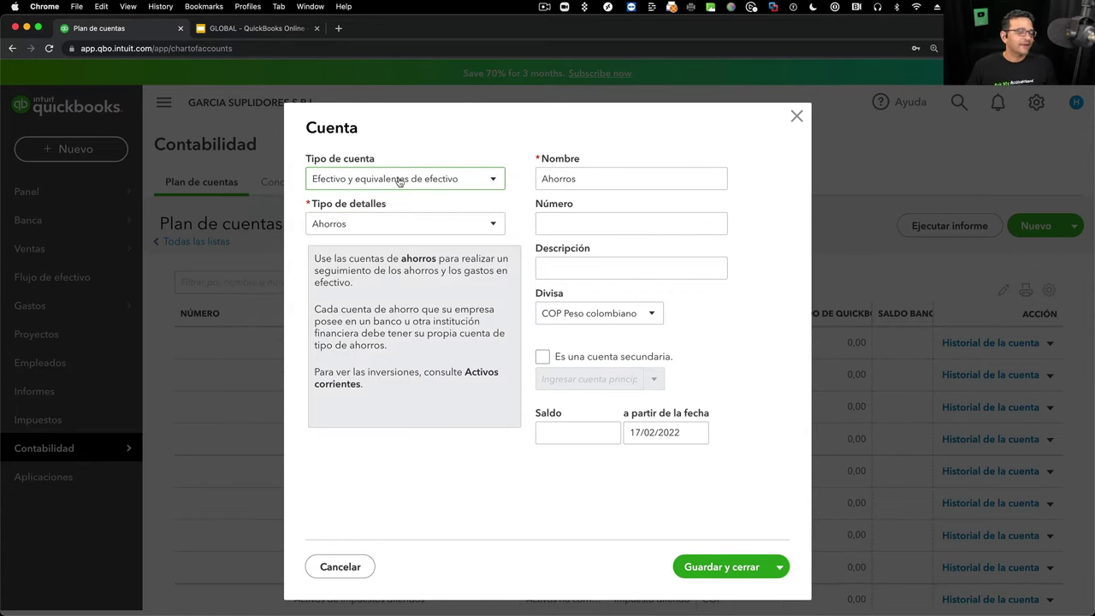
click(313, 222)
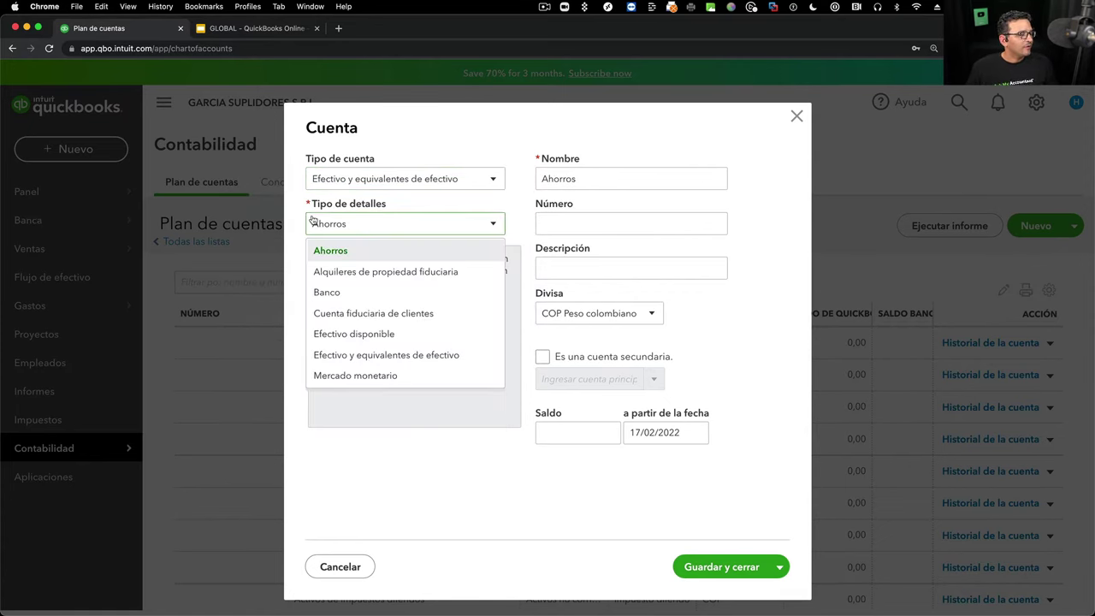
click(319, 292)
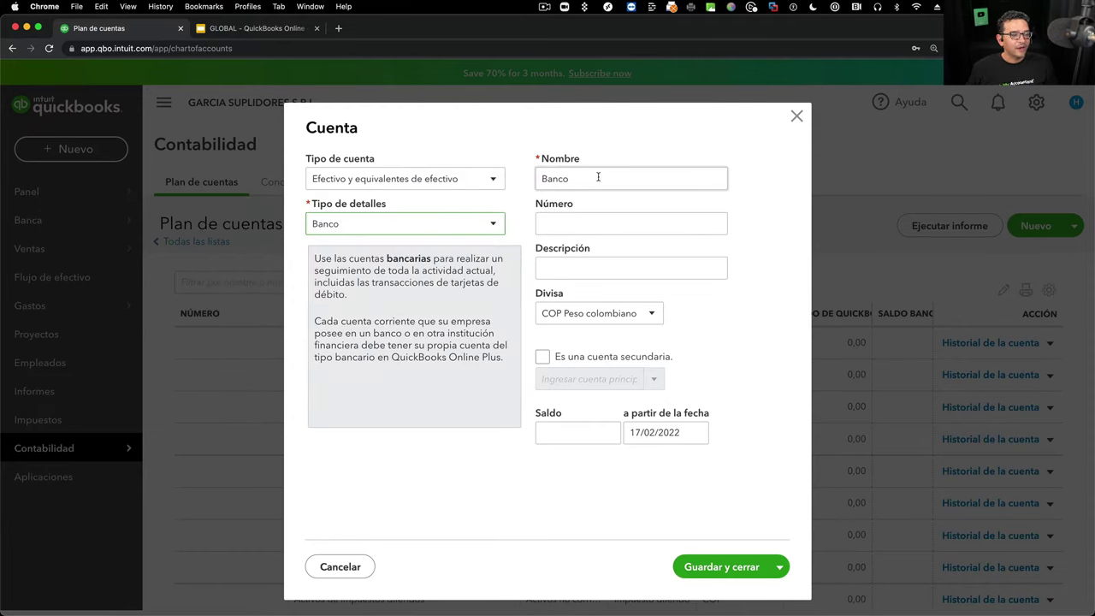
Name the account 'Bancolombia Corrinte 1154' and put the bank account number in Descripción
click(598, 177)
text(Banco)
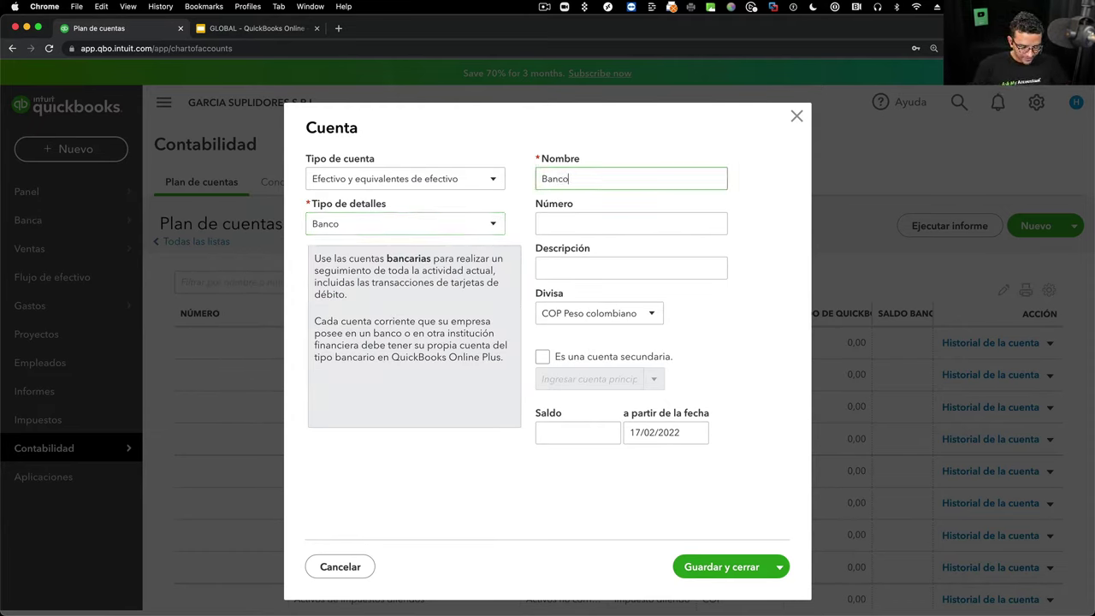
text(lomnb)
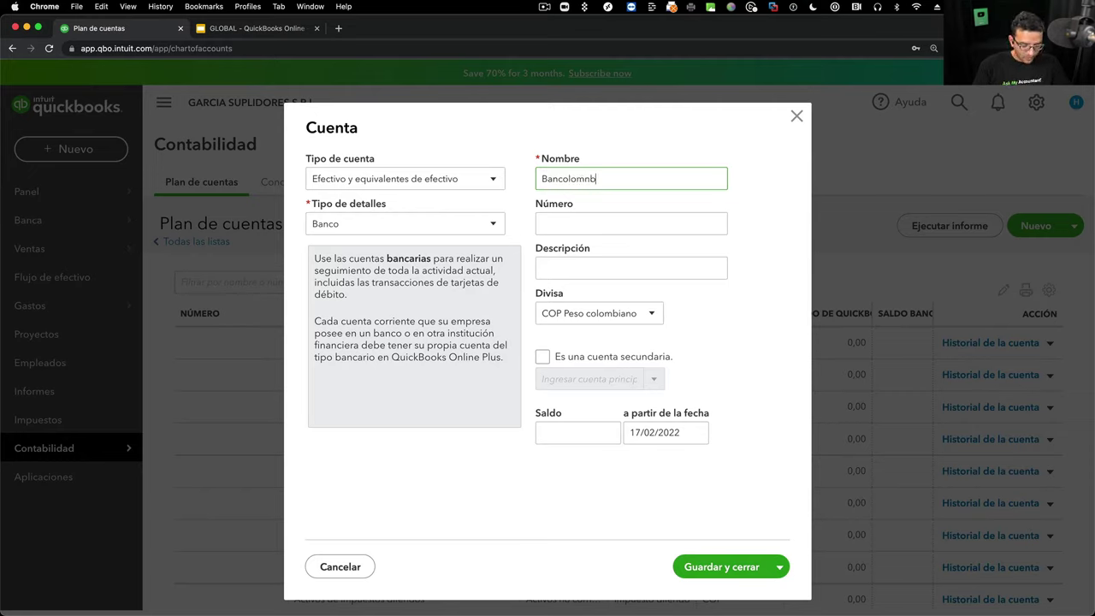
key(BackSpace)
key(BackSpace)
text(bia Co)
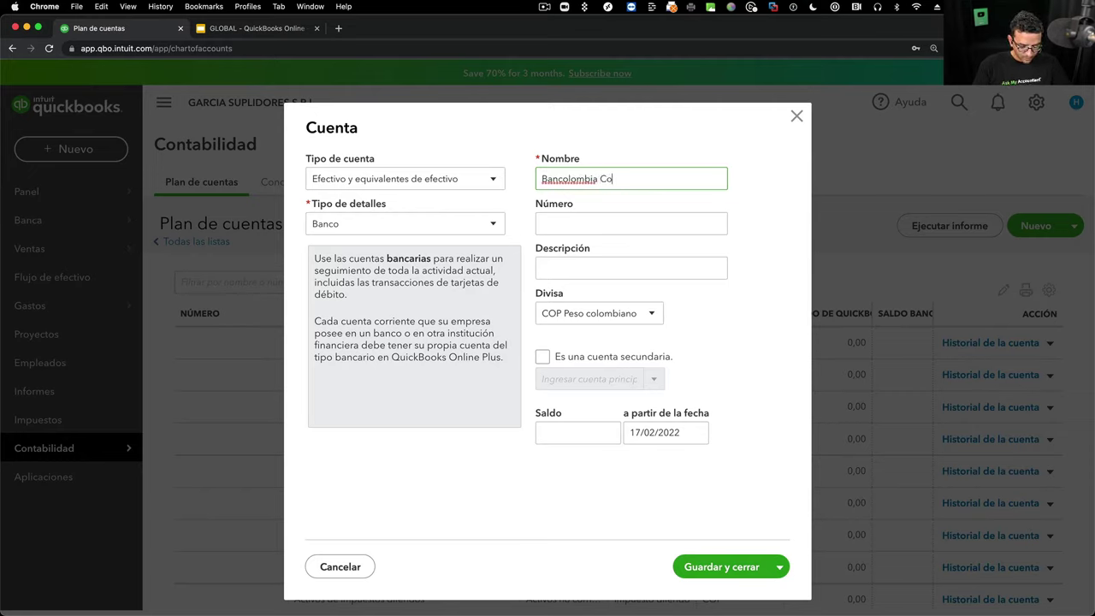
text(rrinte 1154)
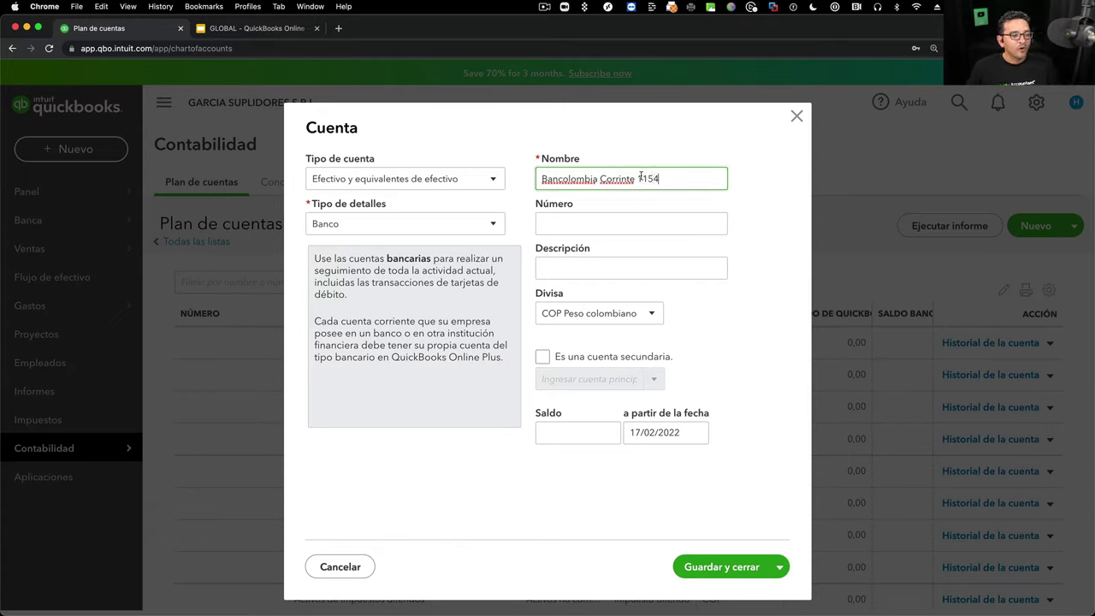
drag(637, 178, 663, 177)
click(676, 176)
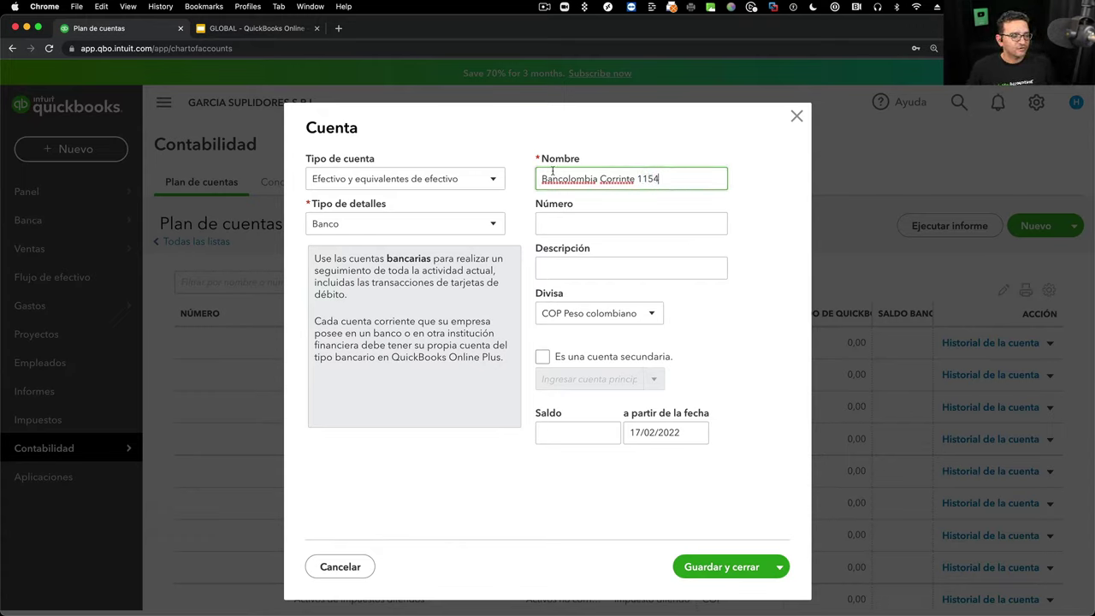
key(Tab)
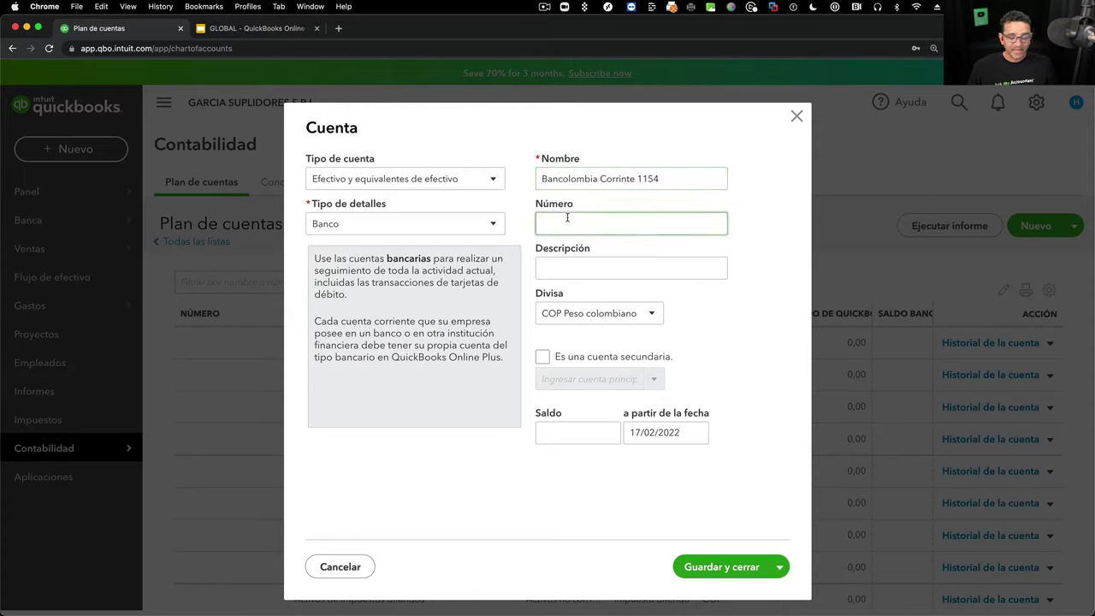
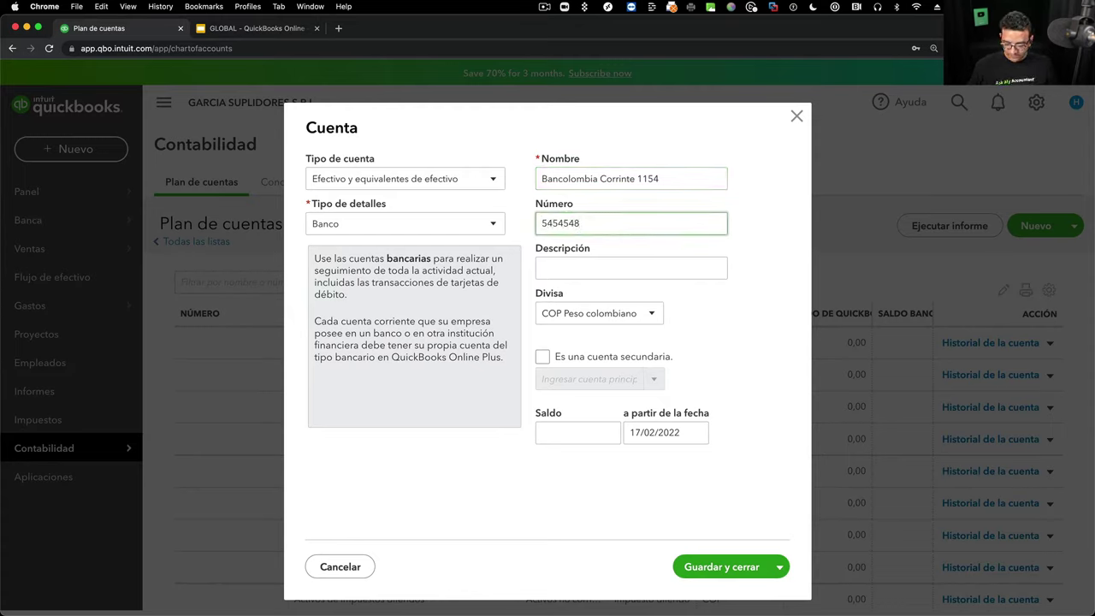
double_click(560, 222)
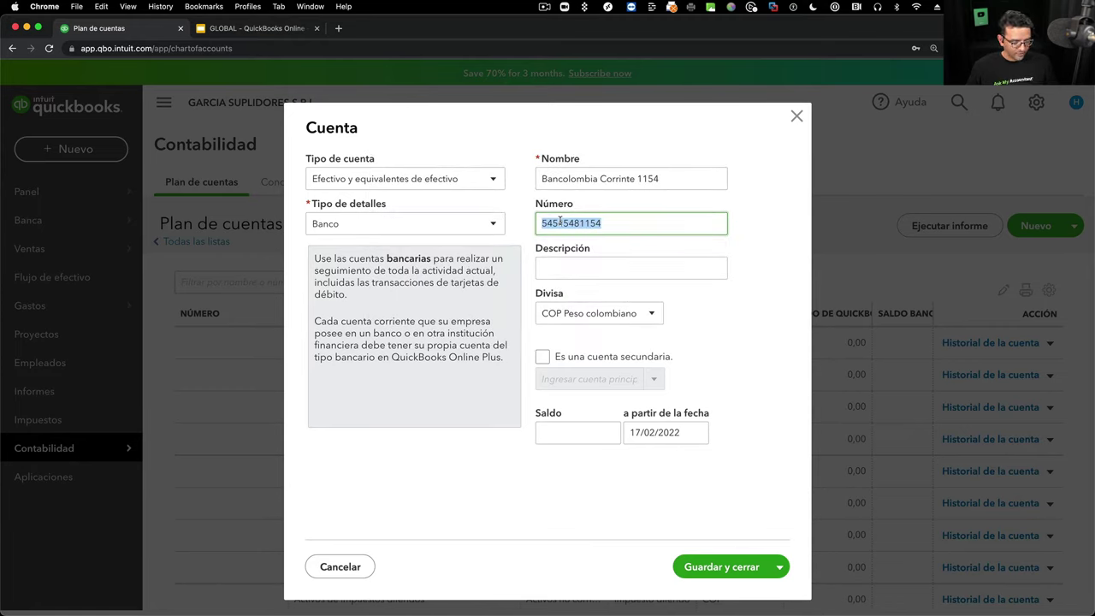
key(super+x)
click(574, 268)
key(super+v)
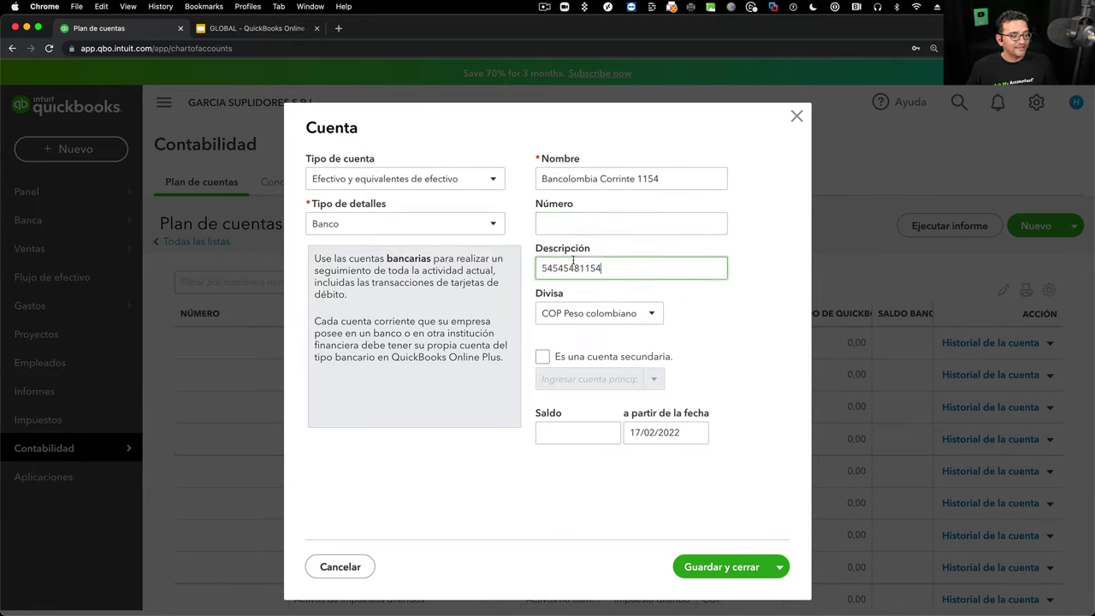
Set the account Número to 10001 and keep COP Peso colombiano as the currency
click(573, 224)
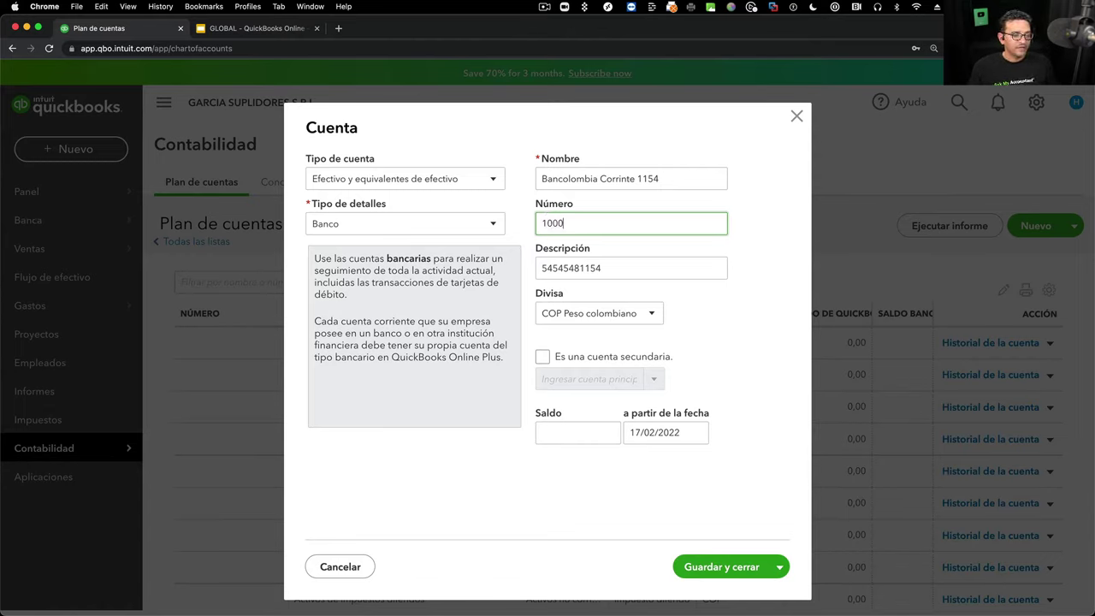
double_click(572, 224)
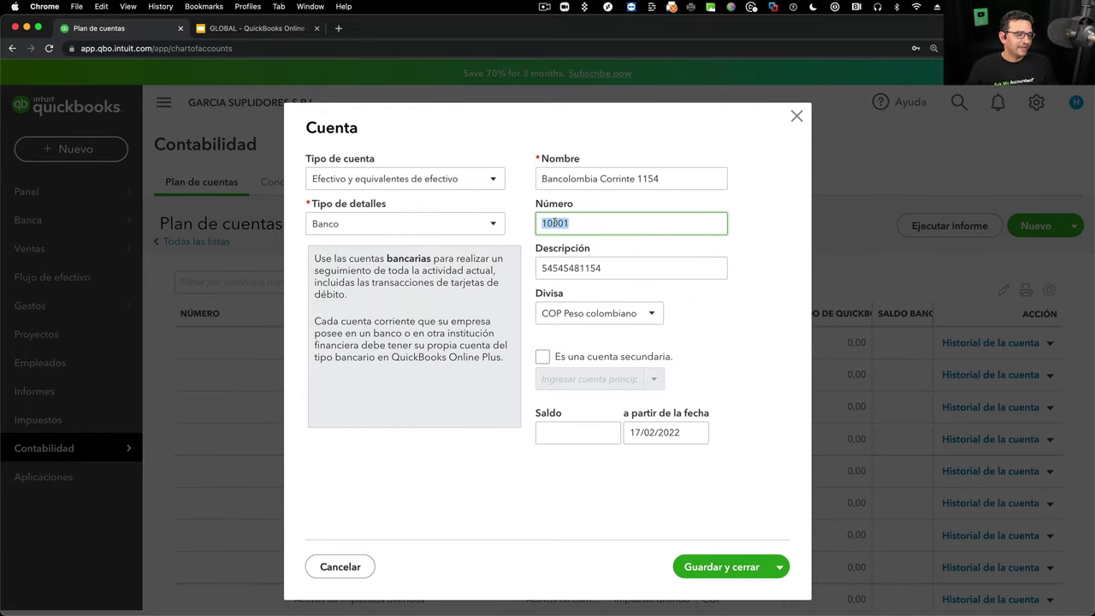
click(578, 313)
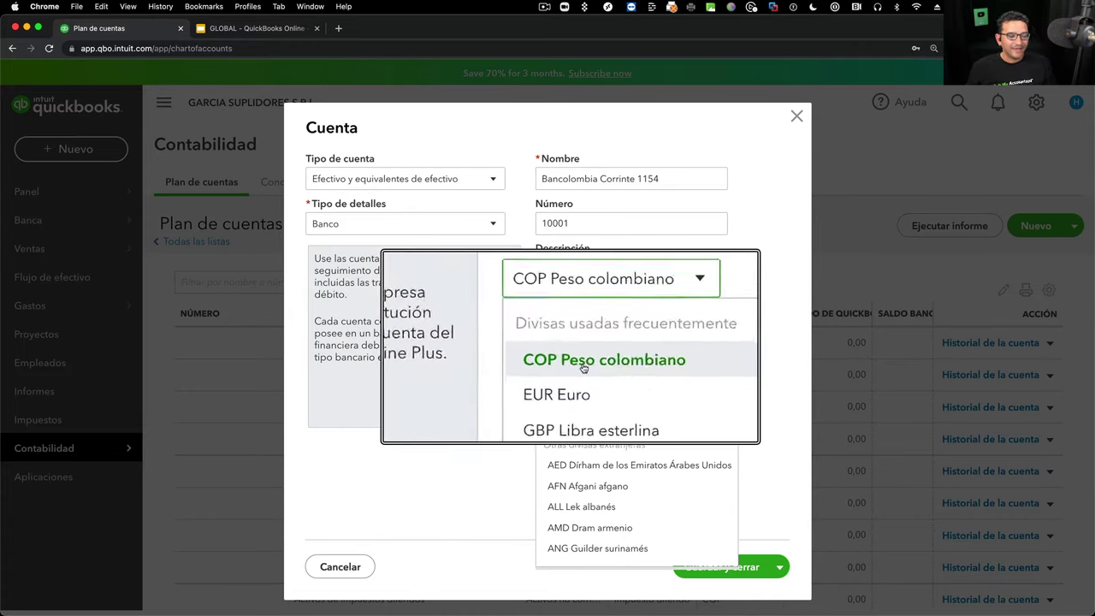
click(585, 363)
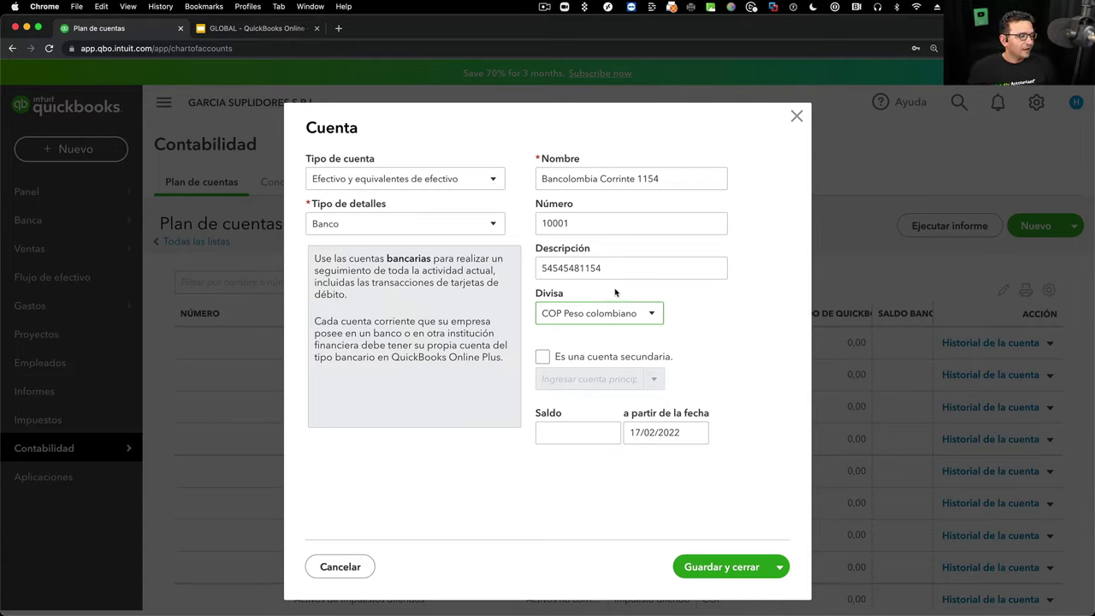
click(572, 432)
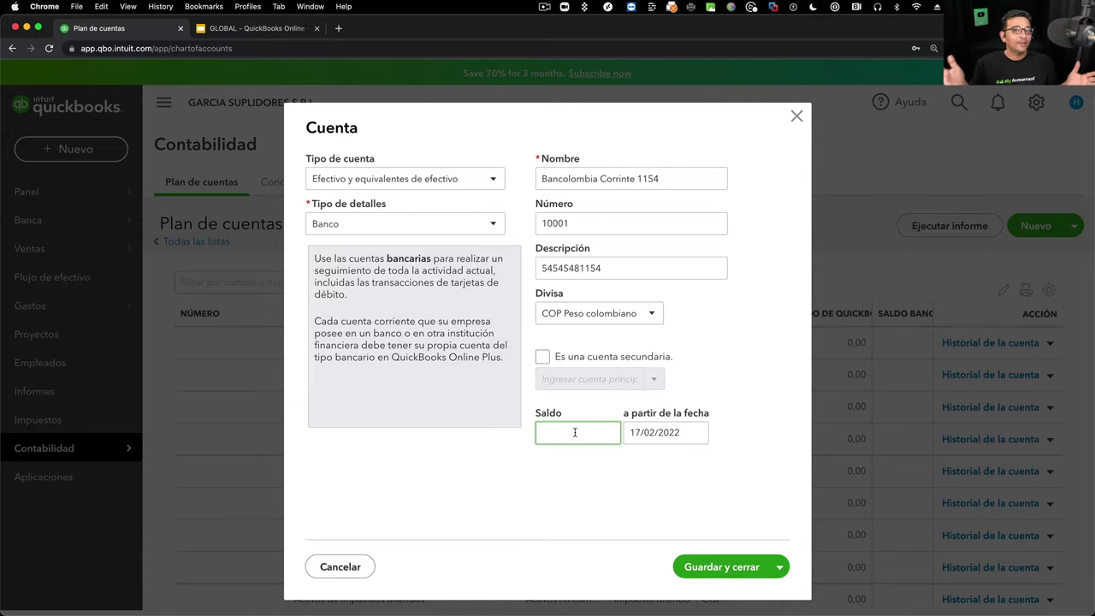
Set the opening balance date to 31/12/2021
click(696, 432)
click(638, 254)
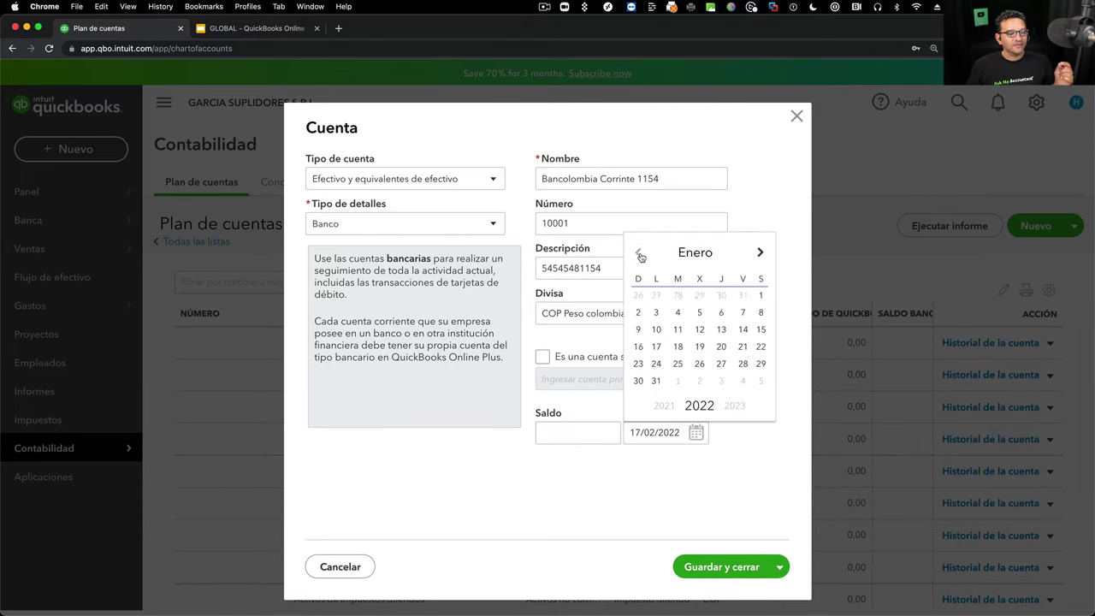
click(638, 255)
click(743, 365)
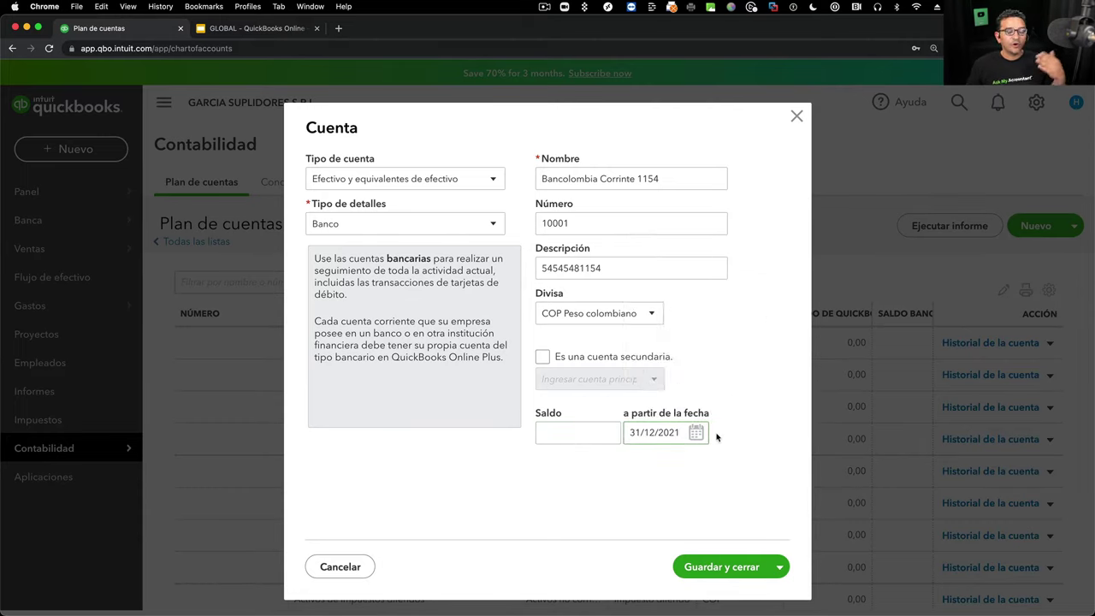
Enter a 600.000,00 opening balance and save the Bancolombia account
click(551, 432)
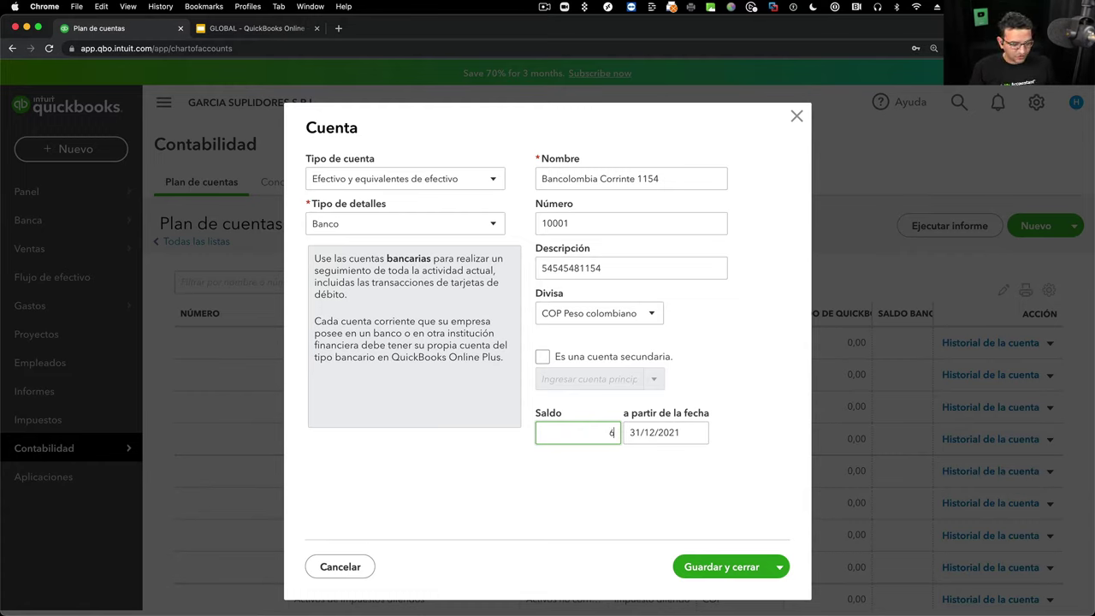
key(Tab)
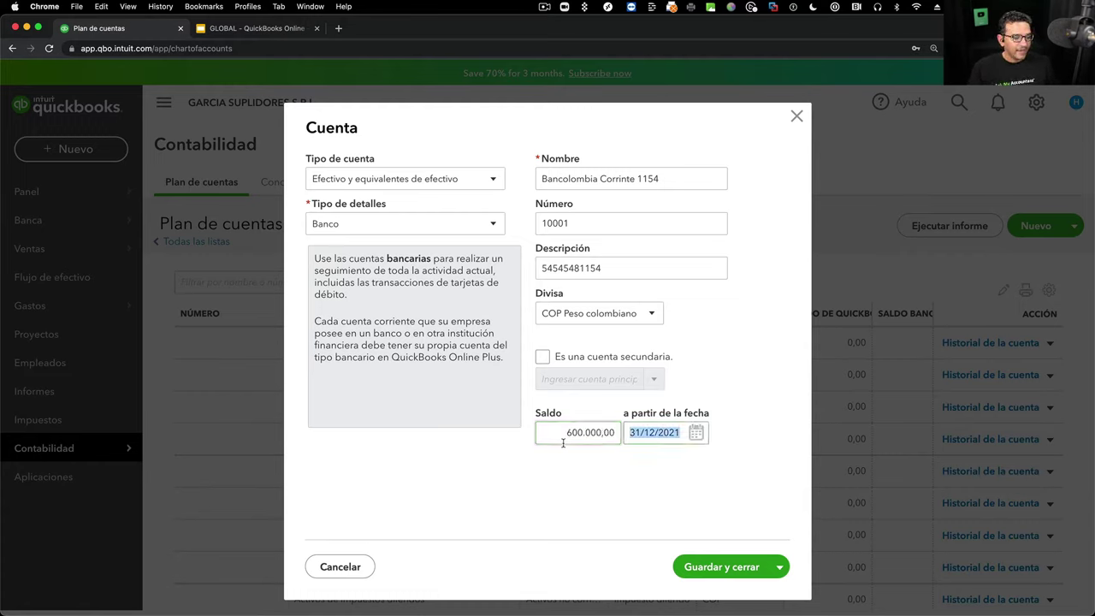
click(566, 439)
click(566, 439)
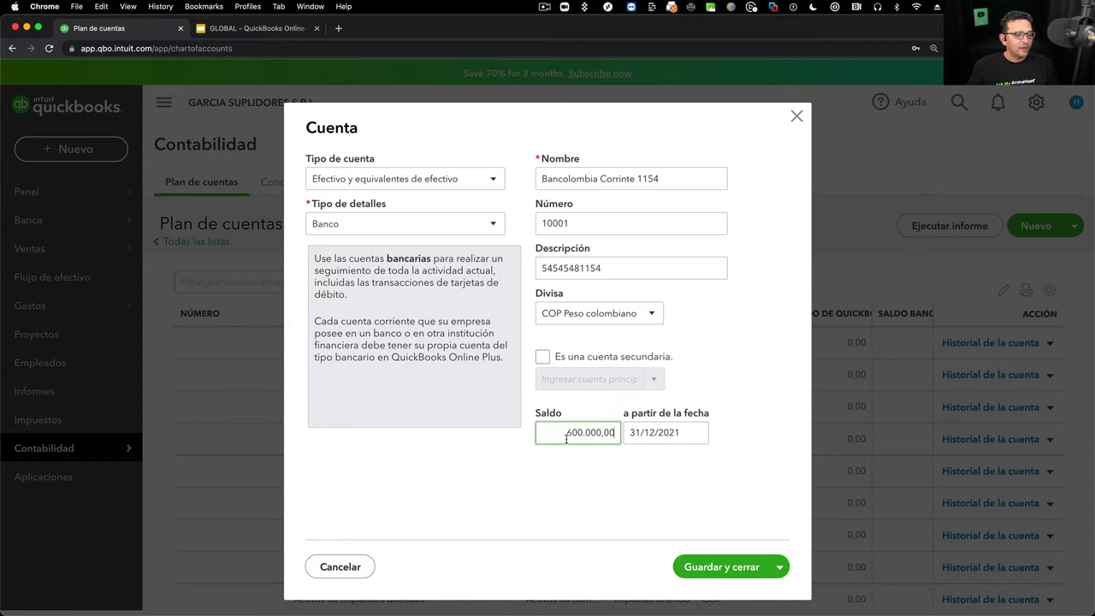
click(731, 568)
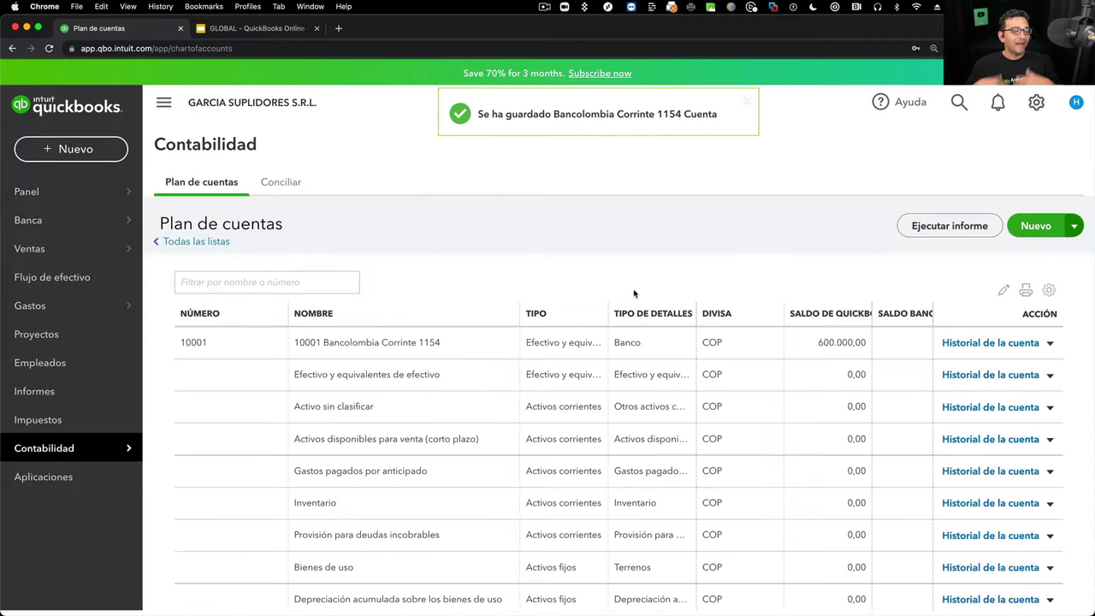
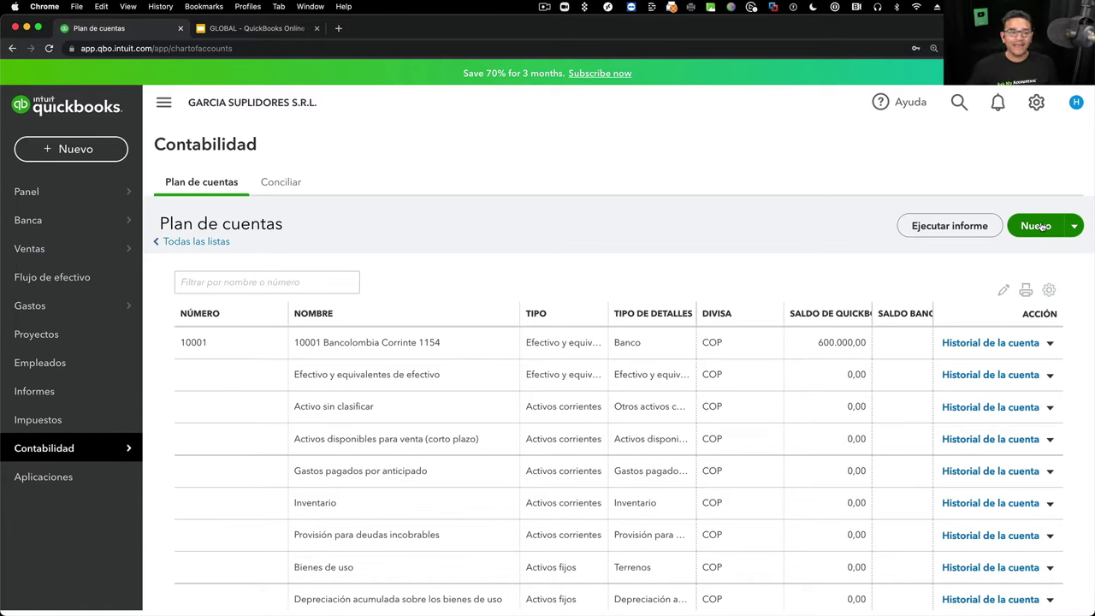
Start a new Efectivo y equivalentes account with detail type Banco and currency EUR Euro
click(1036, 226)
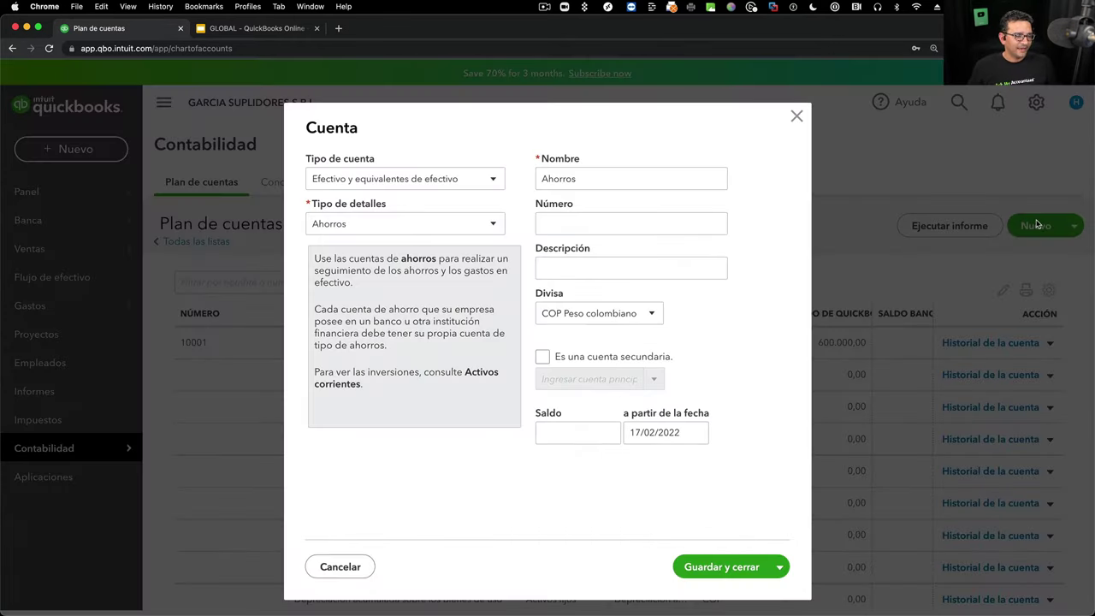
click(345, 179)
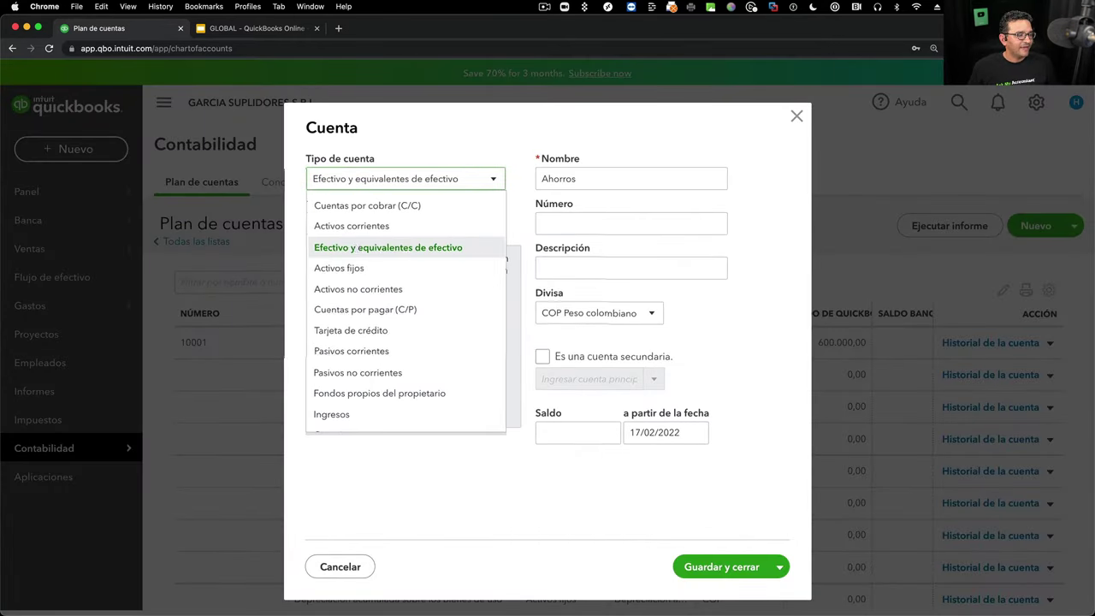
click(349, 248)
click(356, 224)
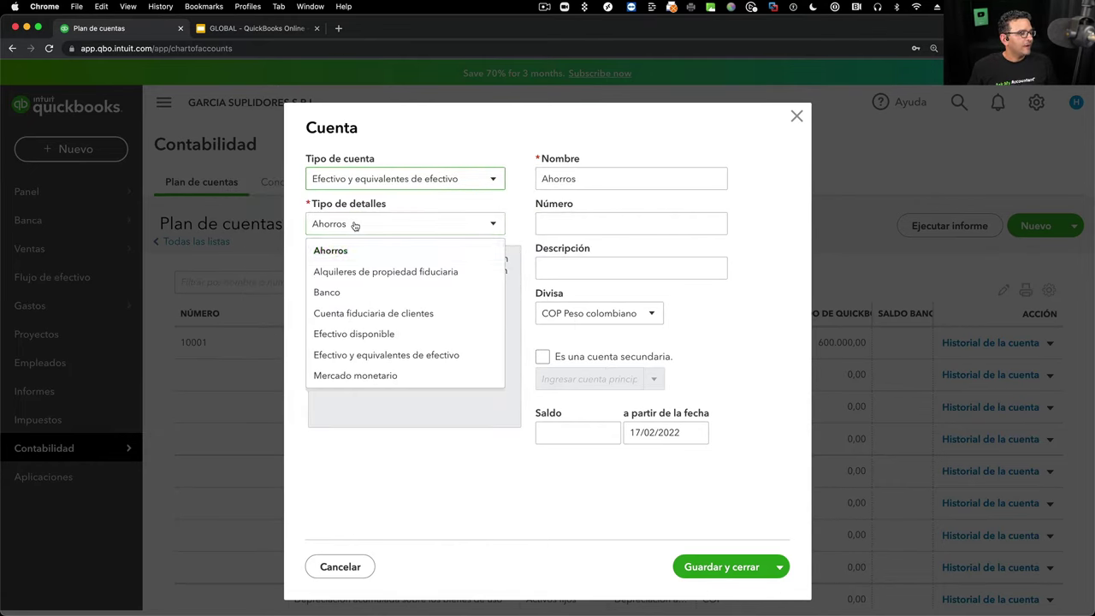
click(328, 293)
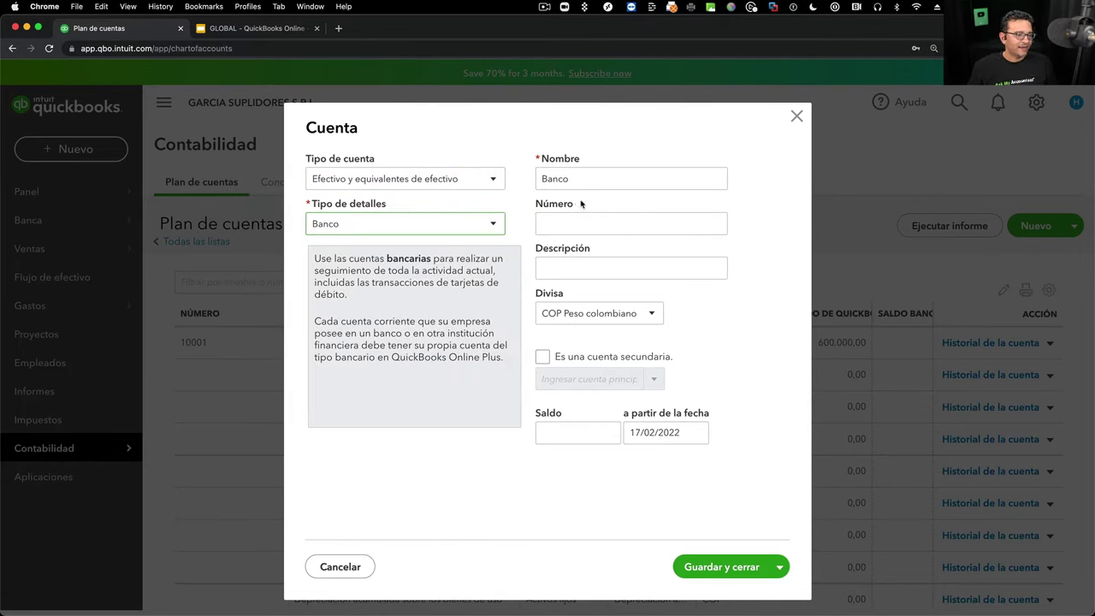
click(346, 225)
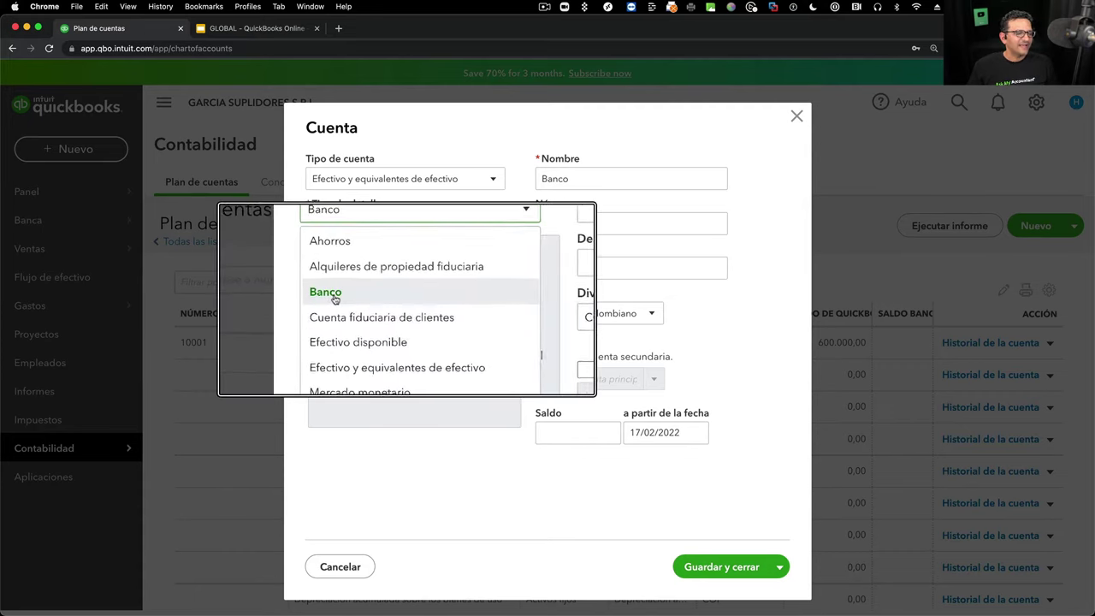
click(336, 295)
drag(594, 179, 538, 177)
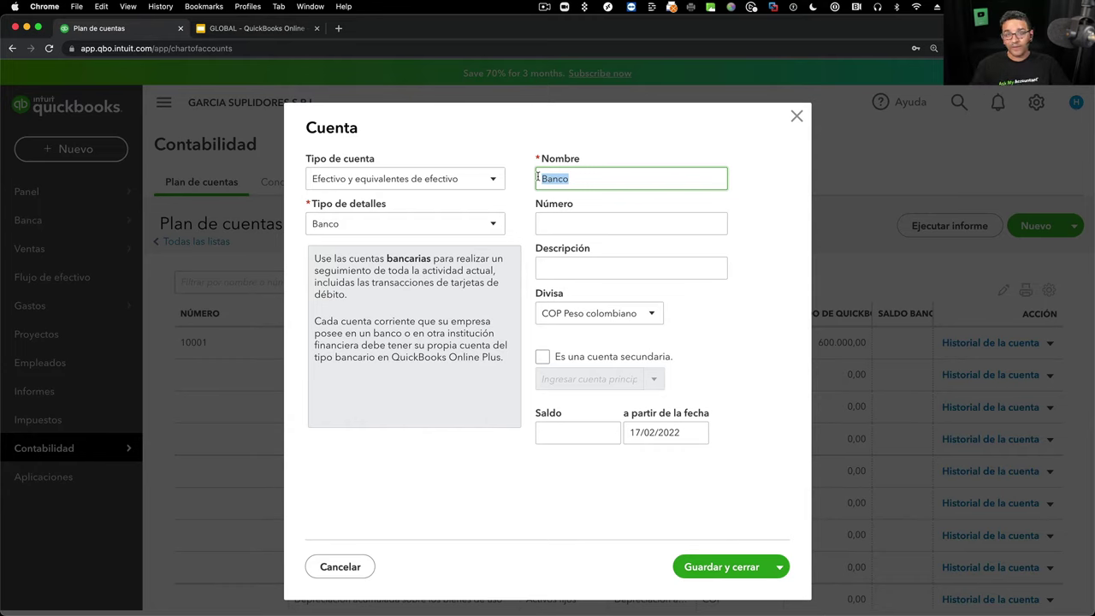
click(588, 317)
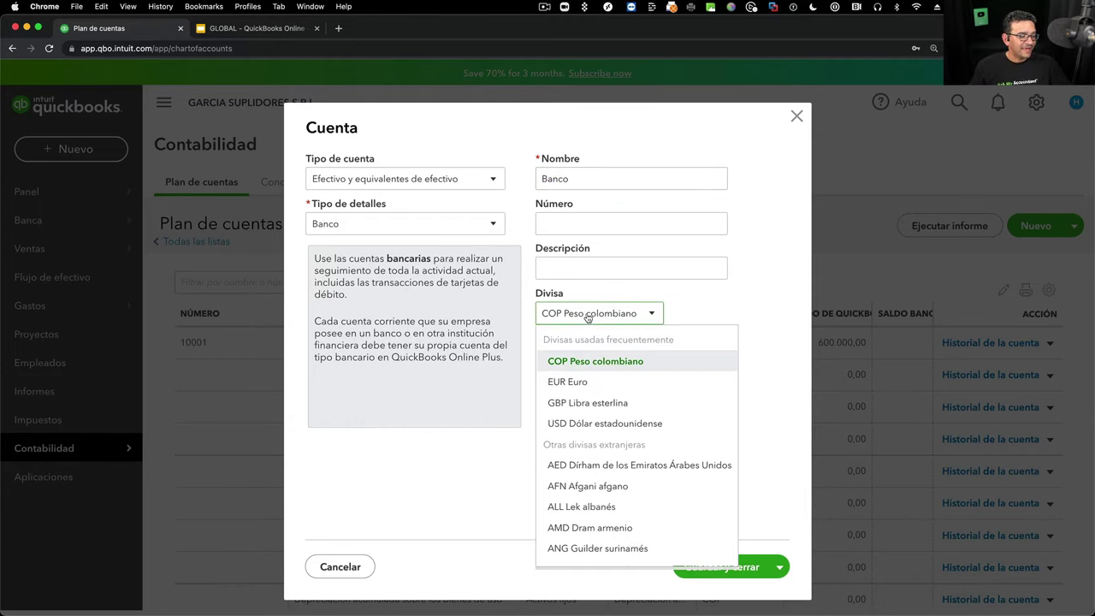
click(564, 389)
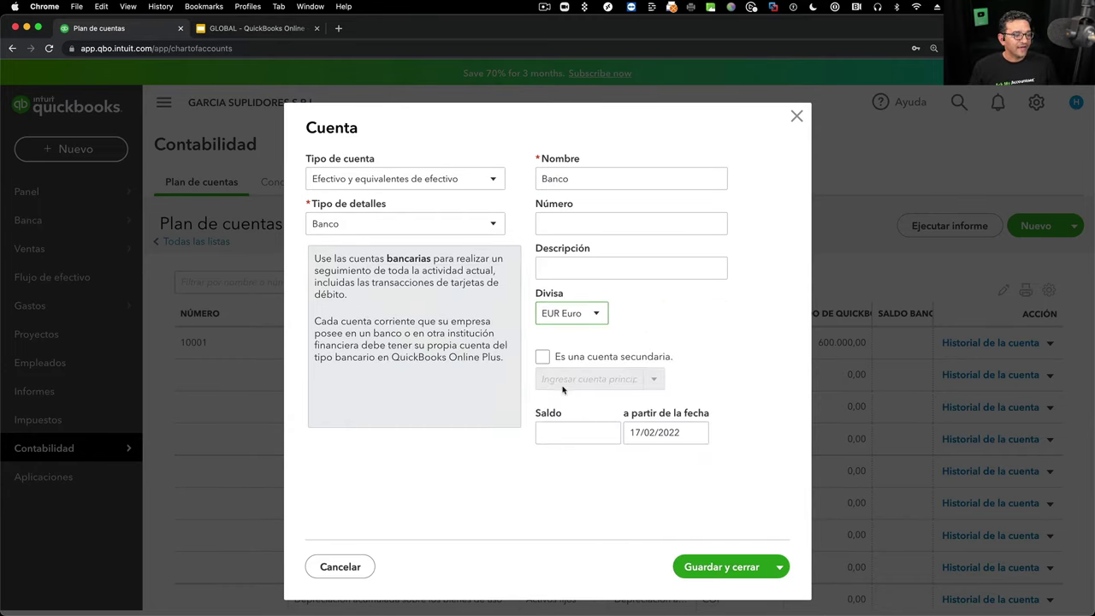
Name it BBVA Corriente, number it 10002, and enter the bank account number as description
double_click(637, 179)
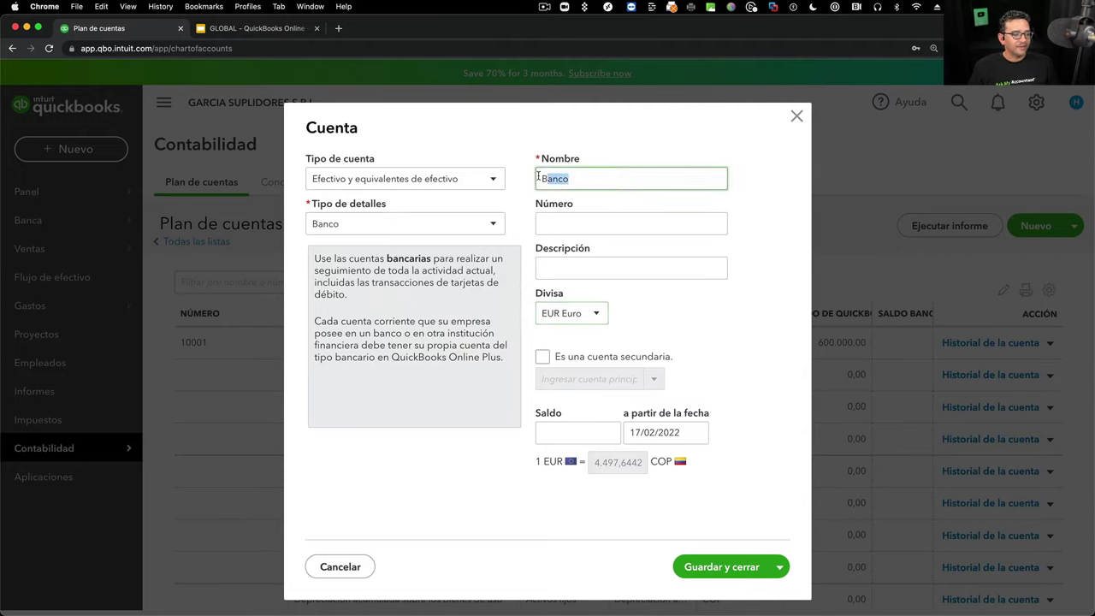
drag(615, 179, 537, 179)
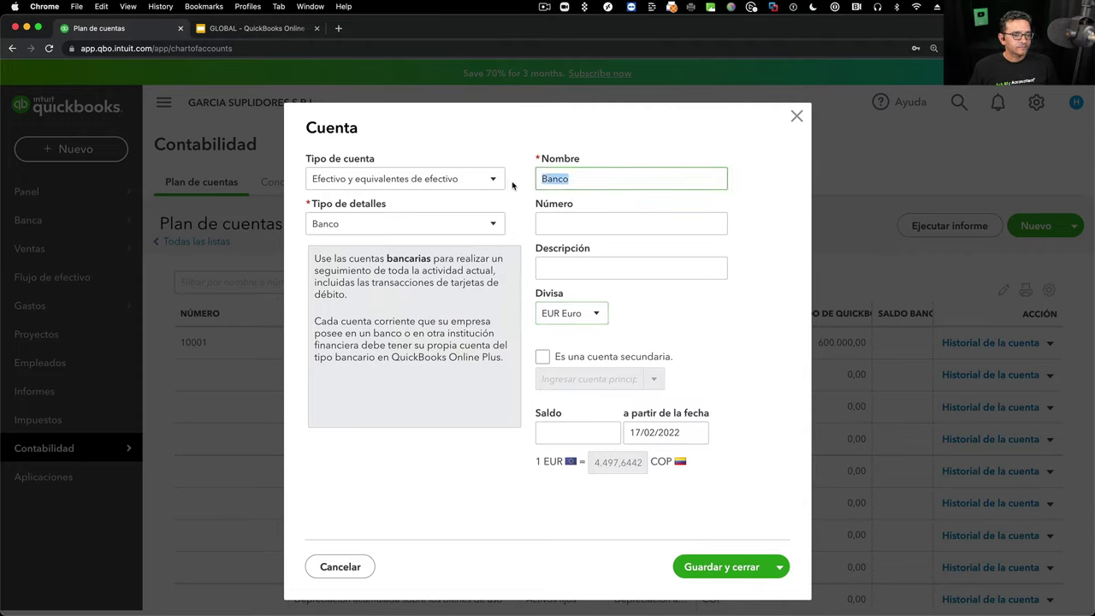
text(BBVA)
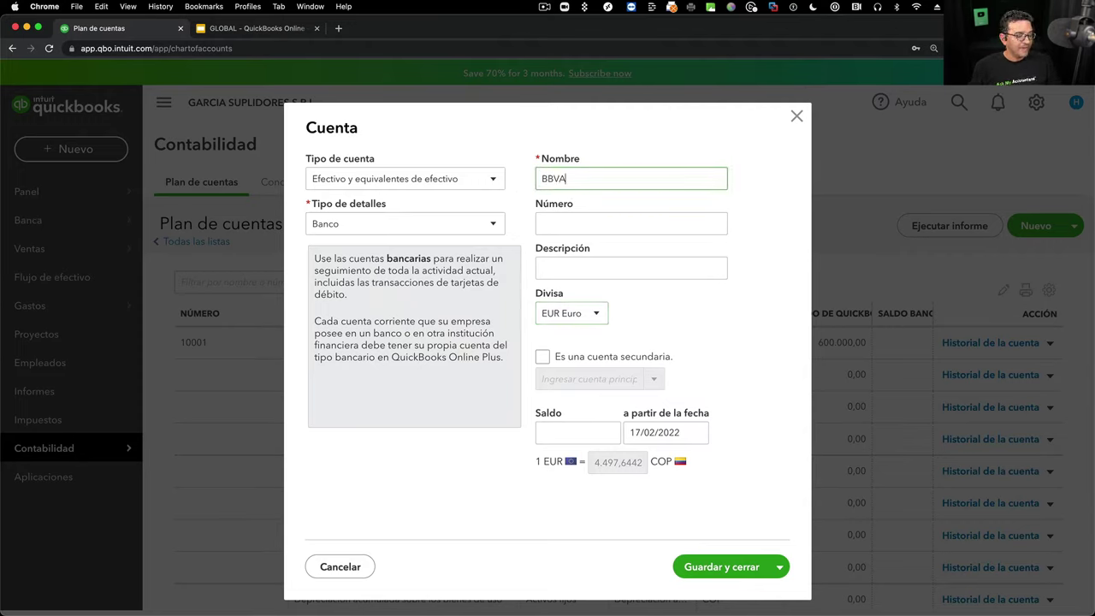
text( Corriente 6695)
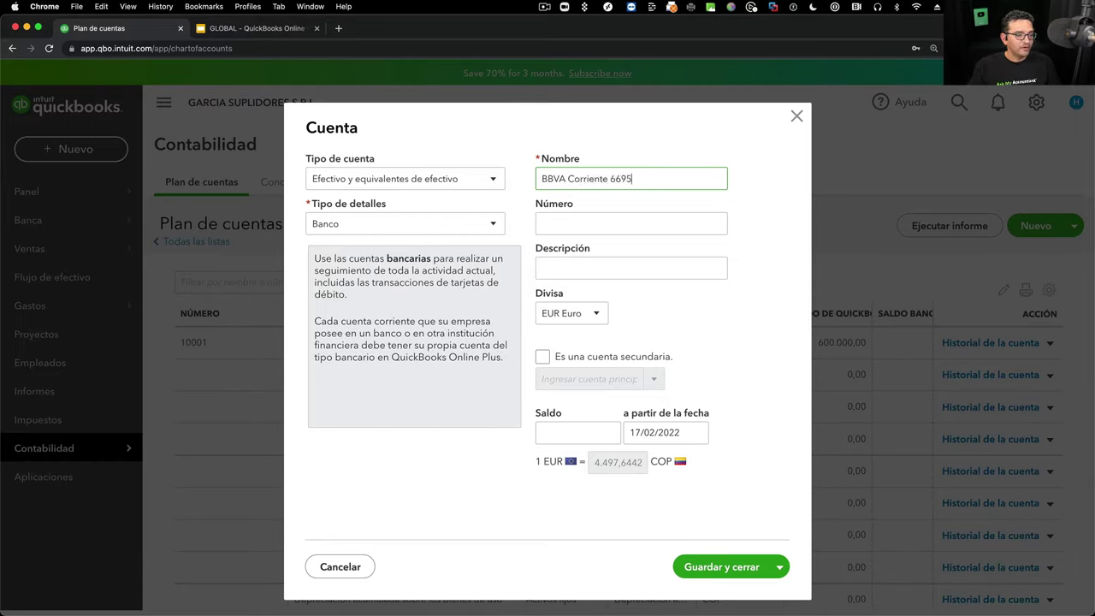
click(596, 227)
text(1)
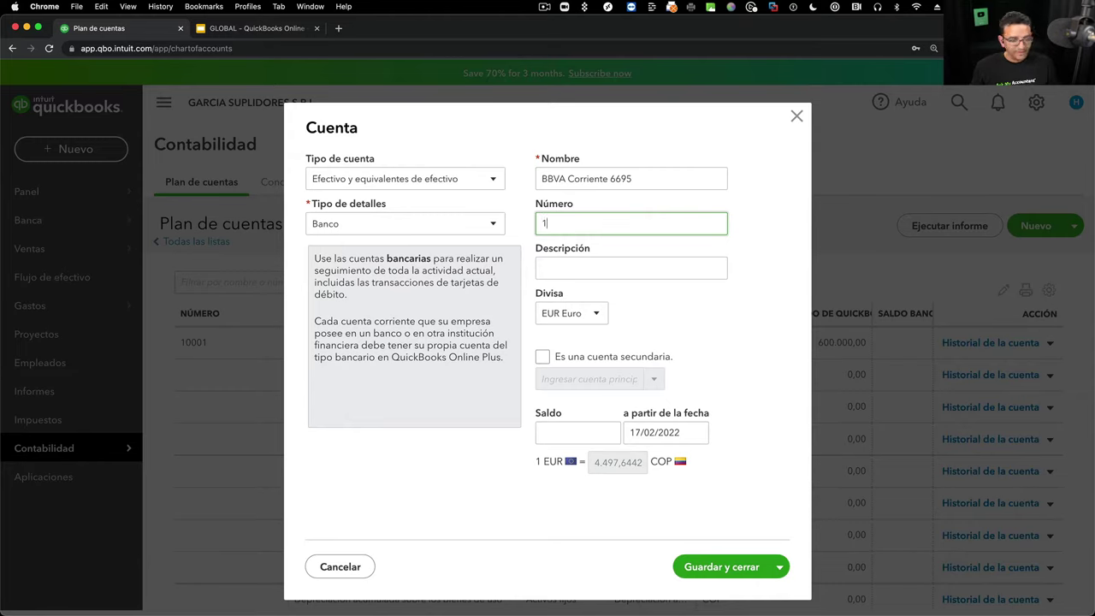
text(0002)
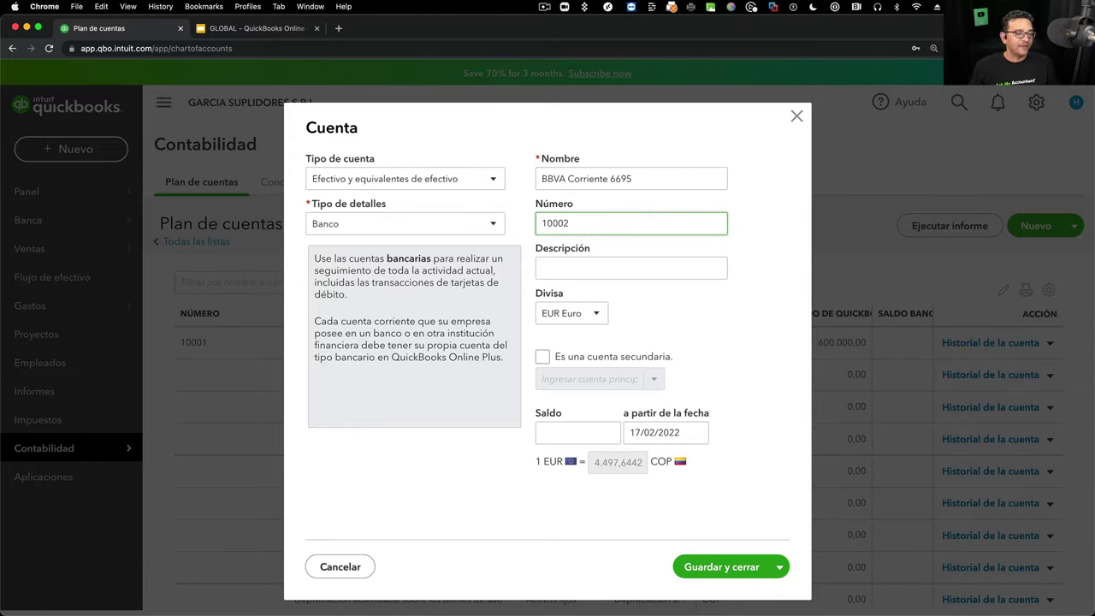
double_click(608, 227)
click(577, 269)
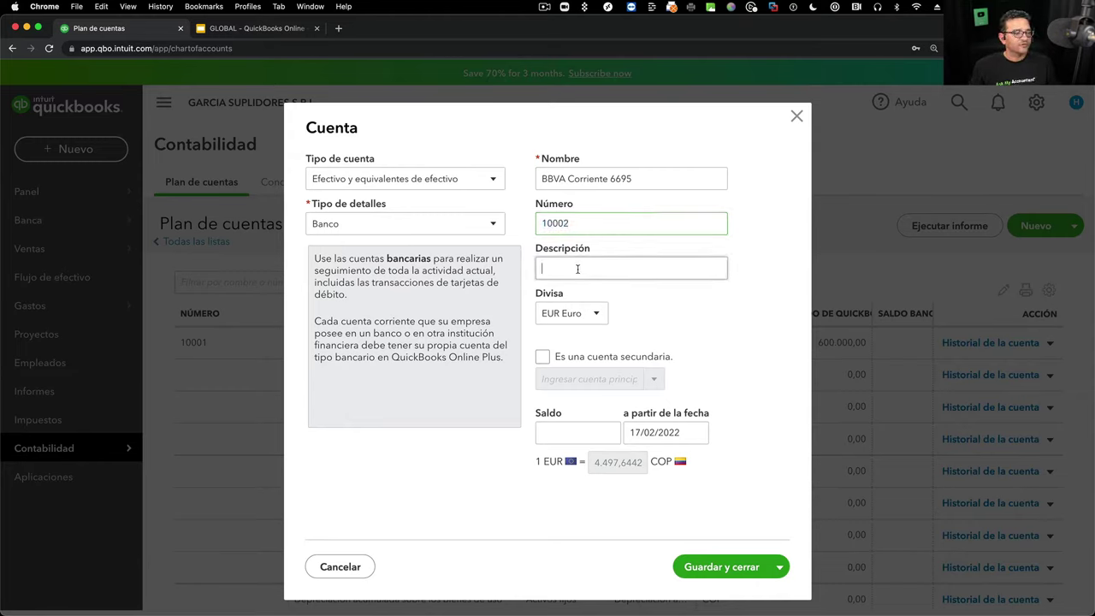
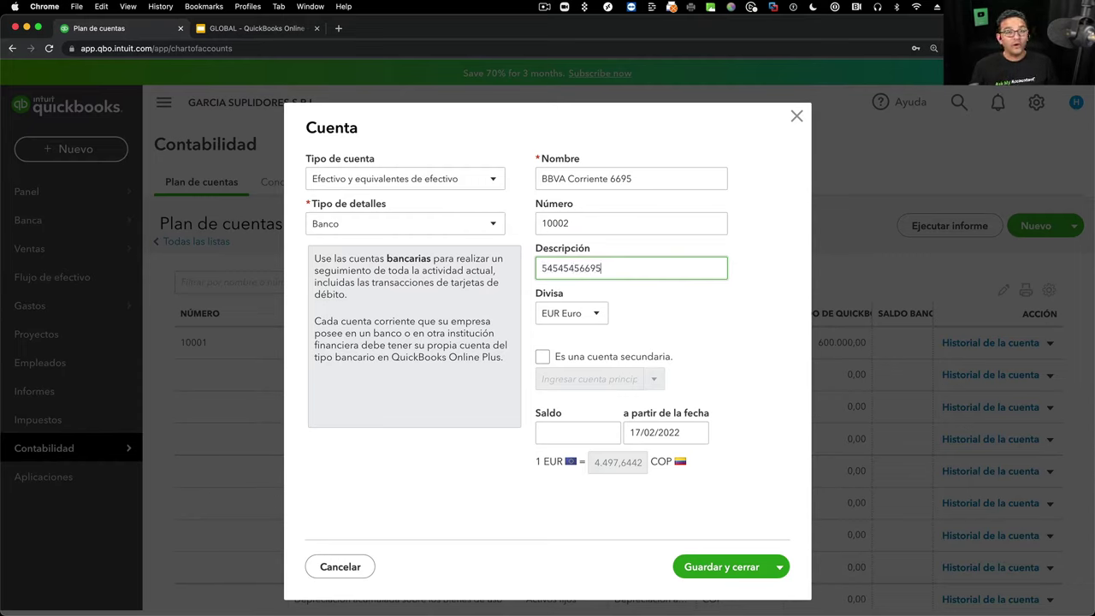
Enter a 50.000,00 opening balance dated 31/12/2021
click(566, 438)
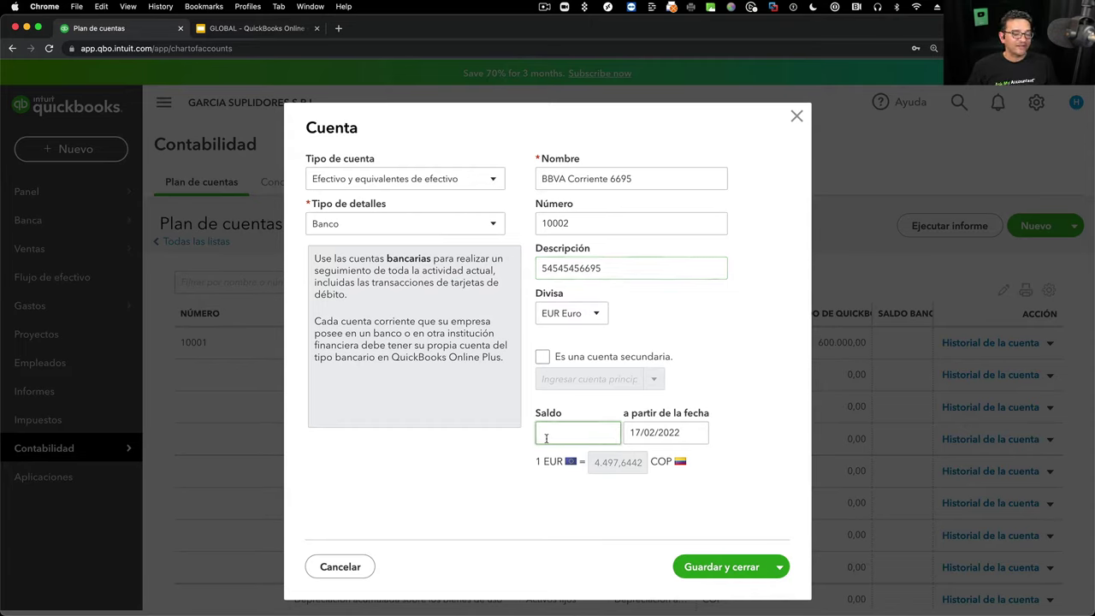
click(696, 432)
click(638, 253)
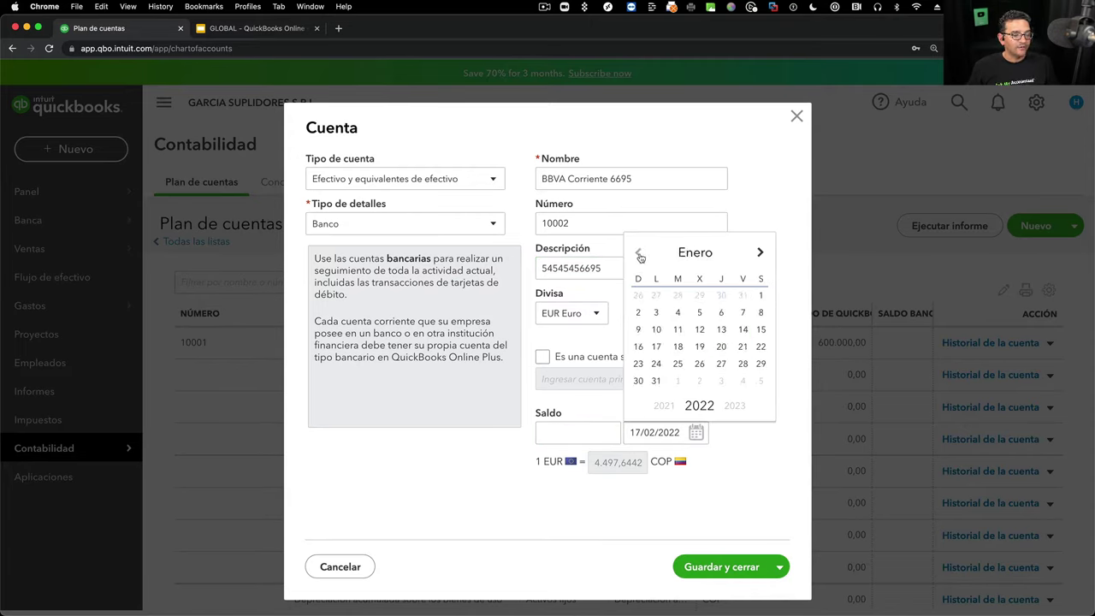
click(638, 252)
click(743, 364)
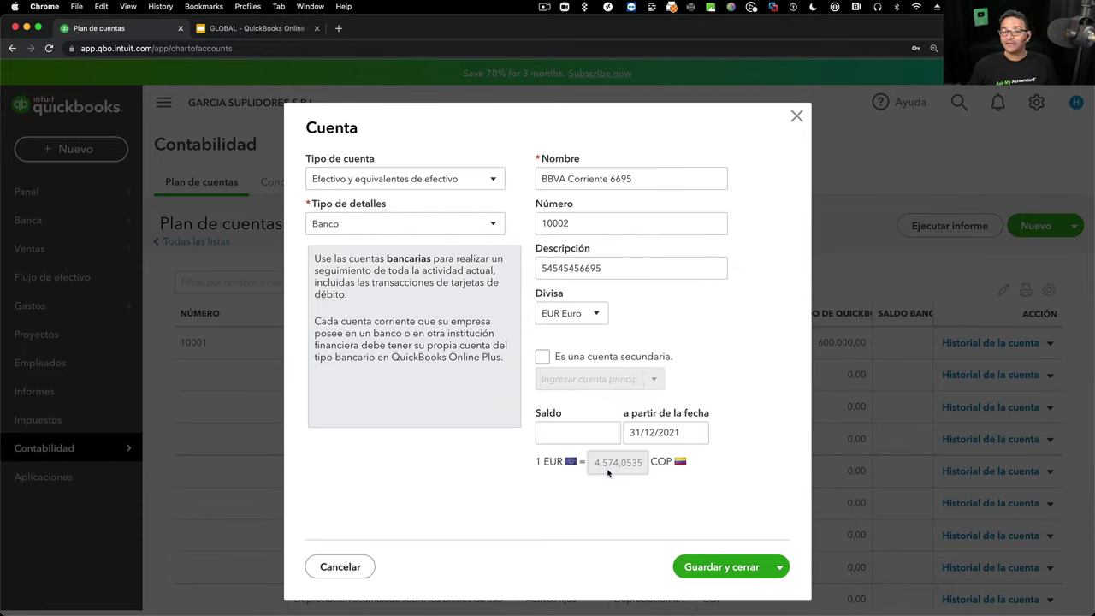
click(551, 435)
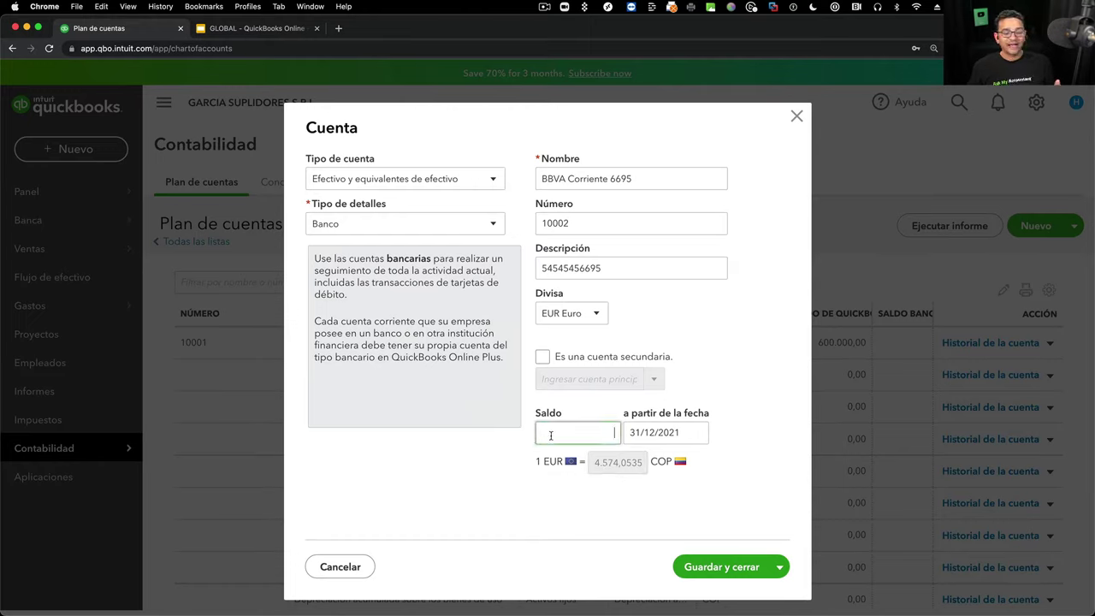
text(5)
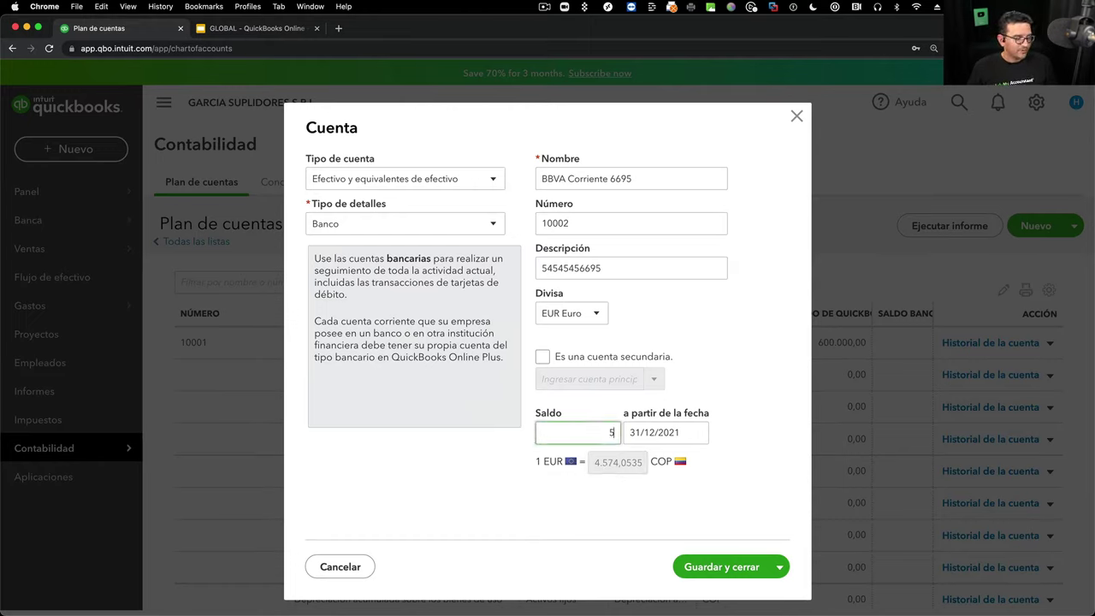
text(0.000)
key(Tab)
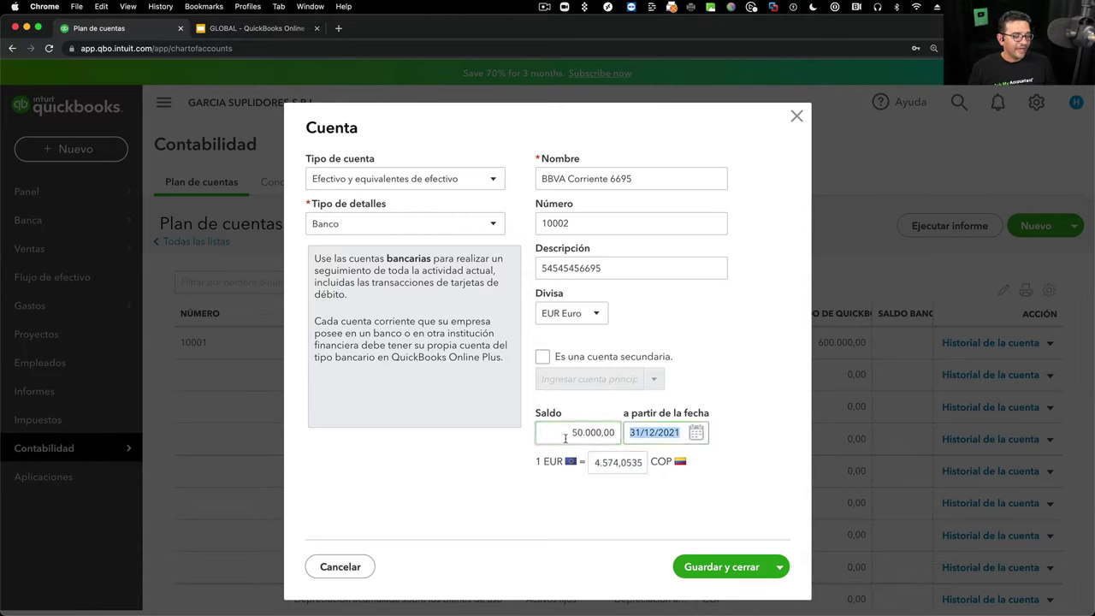
key(shift+Tab)
Keep EUR Euro as currency and check the 4.574,0535 exchange rate and 50.000,00 balance
click(553, 313)
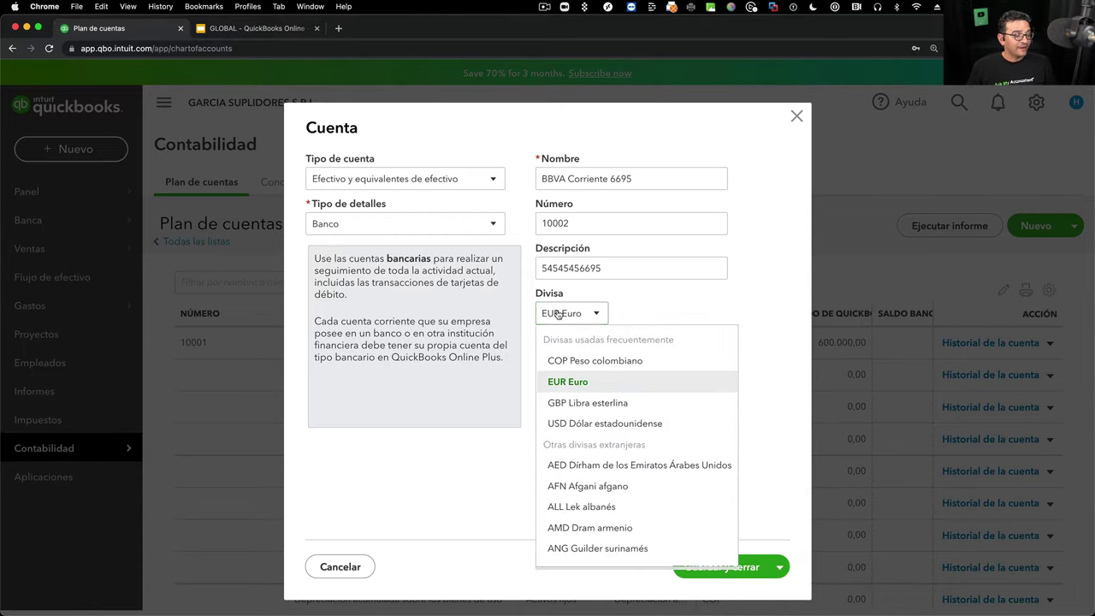
click(570, 390)
key(Tab)
key(Tab)
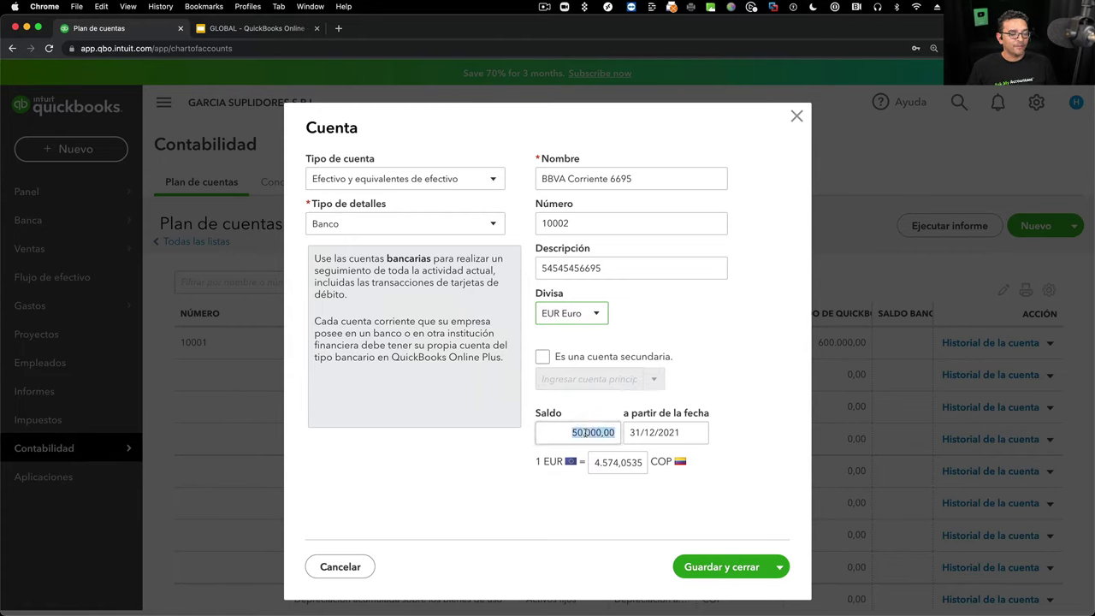
key(Tab)
key(shift+Tab)
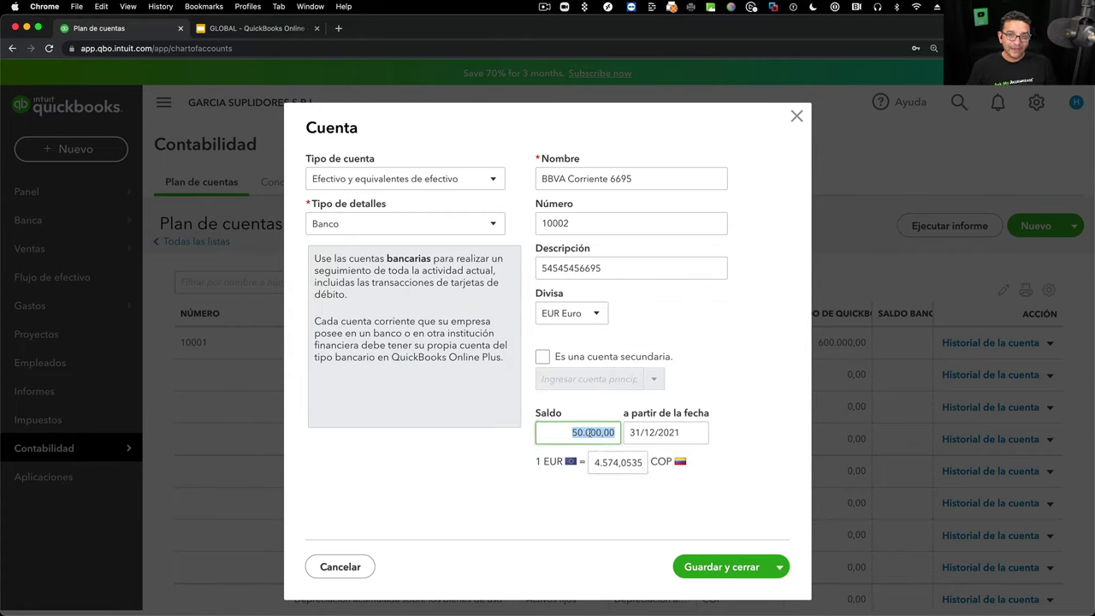
key(Tab)
drag(596, 462, 693, 476)
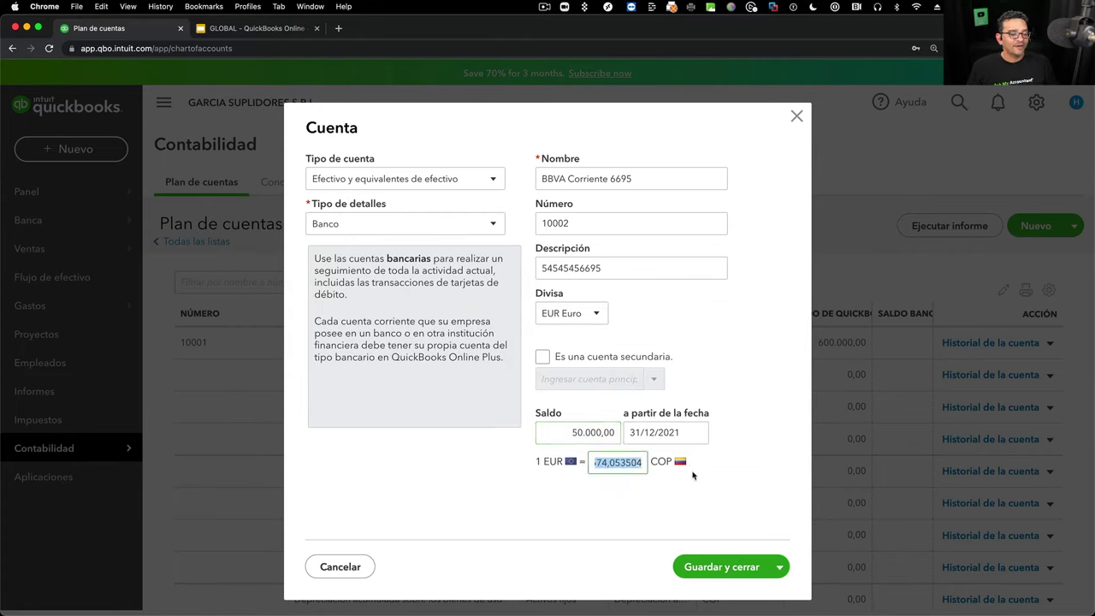
click(617, 481)
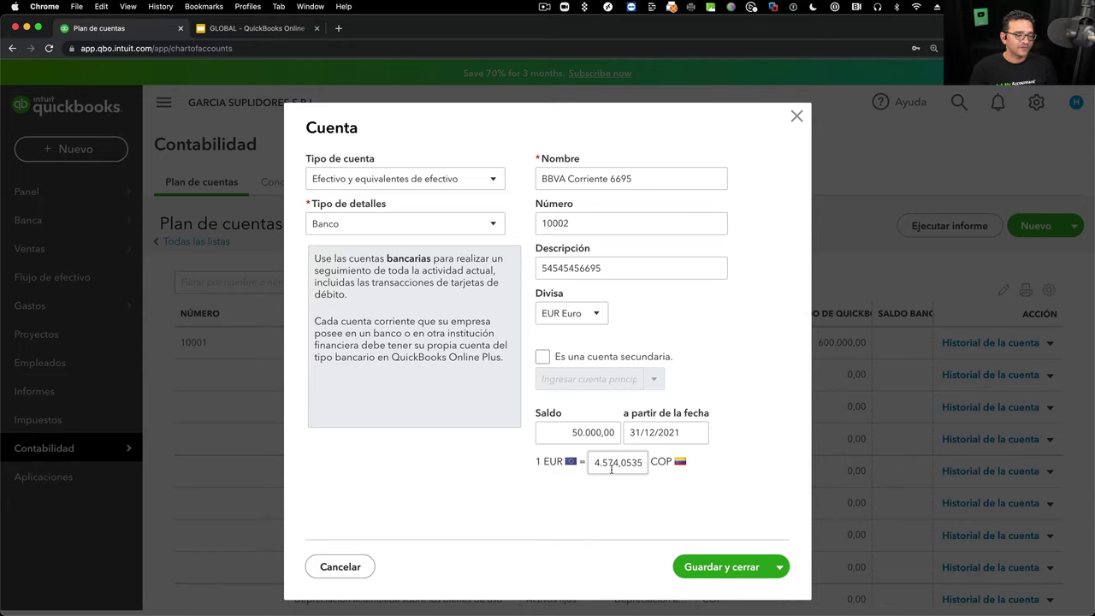
click(611, 469)
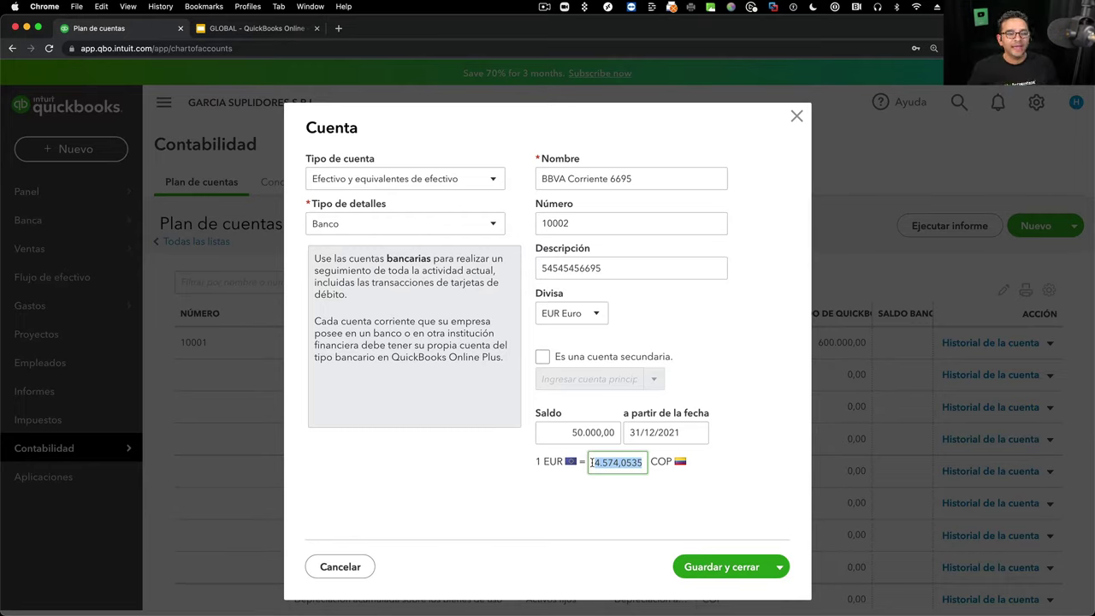
key(shift+Tab)
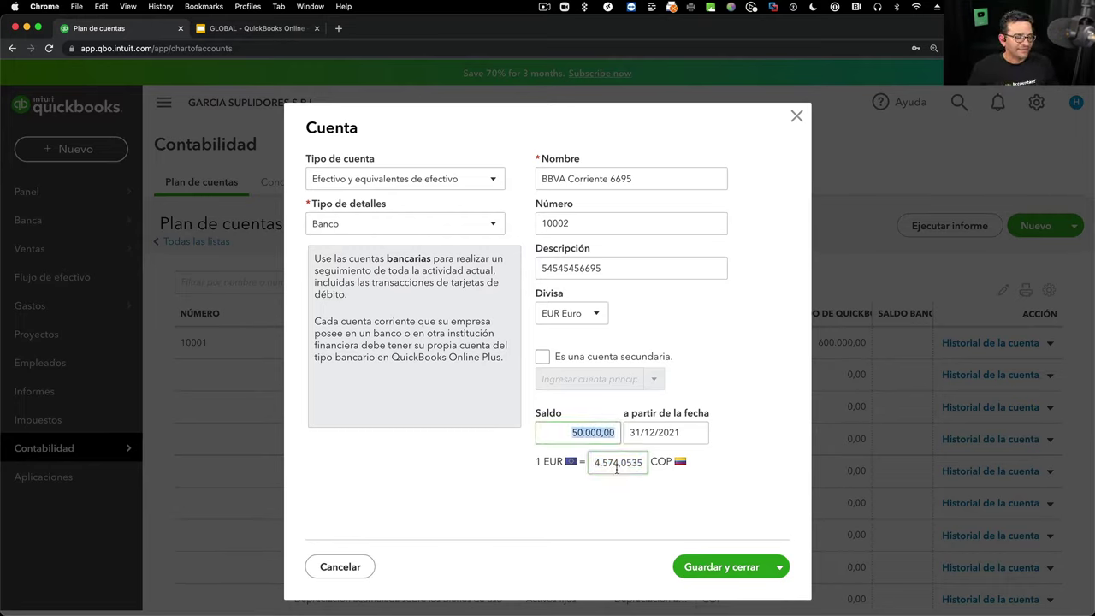
click(616, 469)
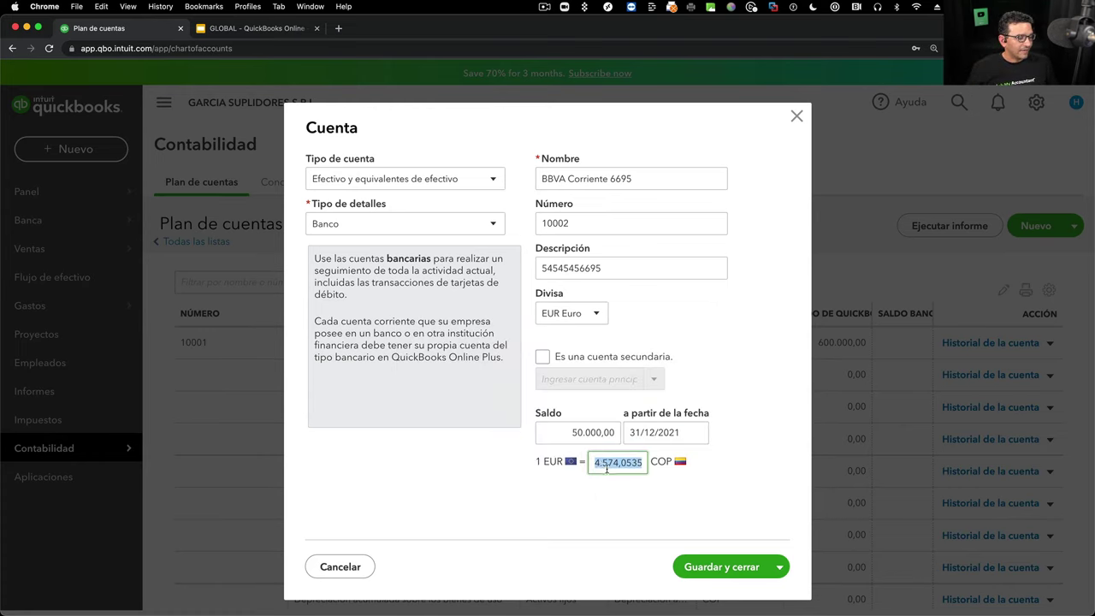
click(584, 436)
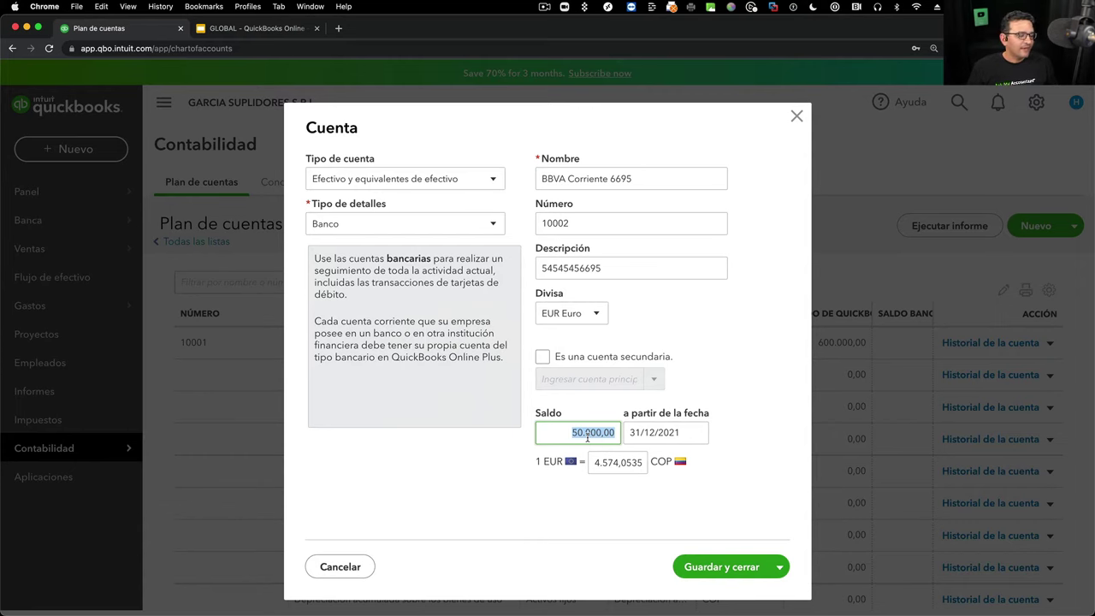
Save the BBVA account and start a new Efectivo y equivalentes account with detail Ahorros
click(733, 570)
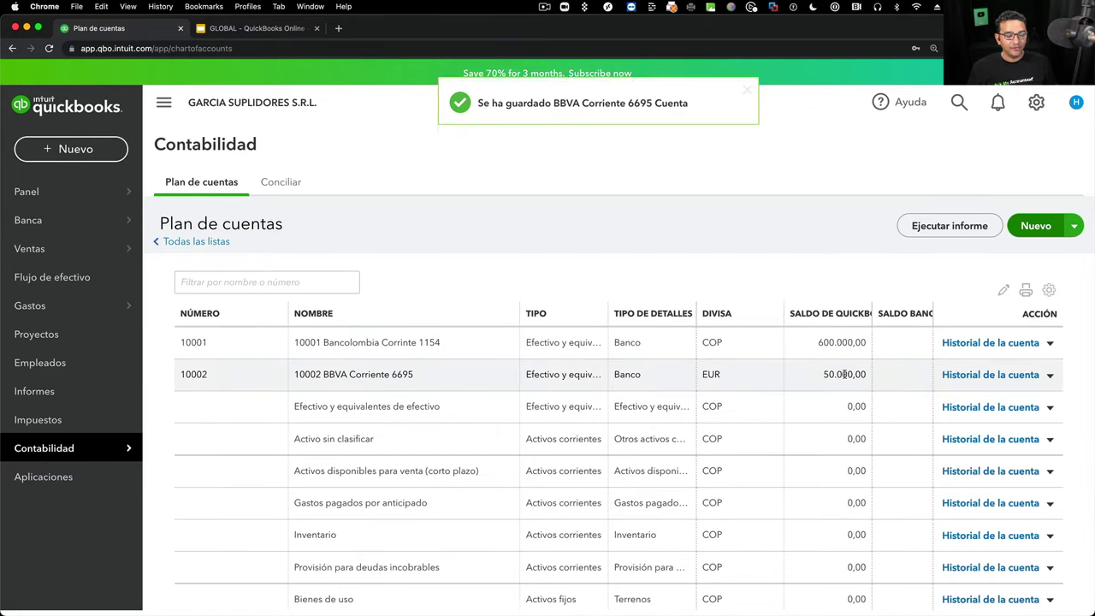
click(1052, 225)
click(347, 183)
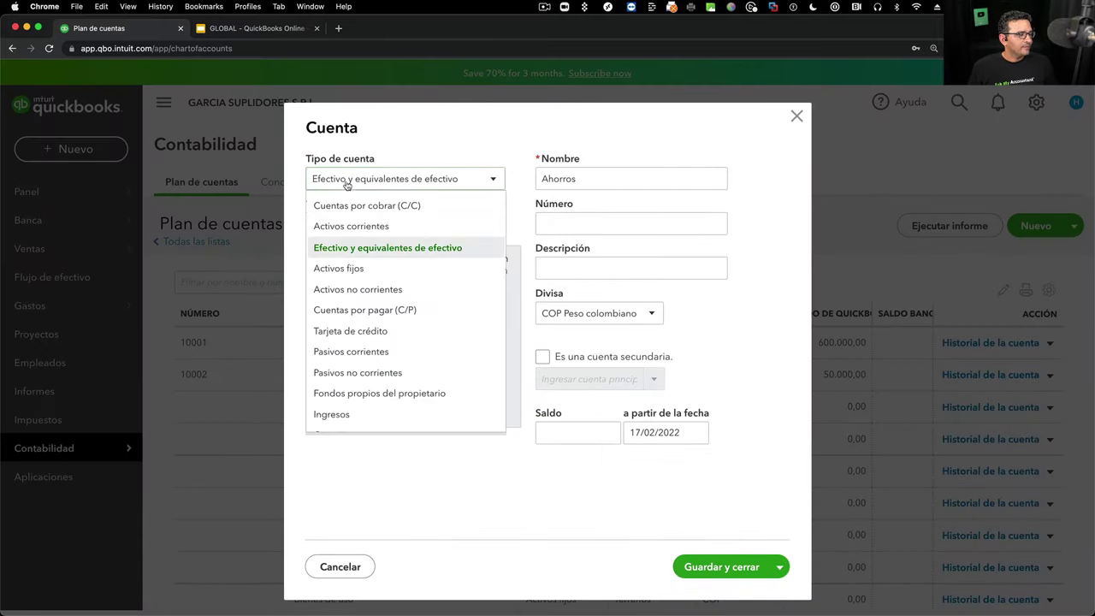
click(349, 249)
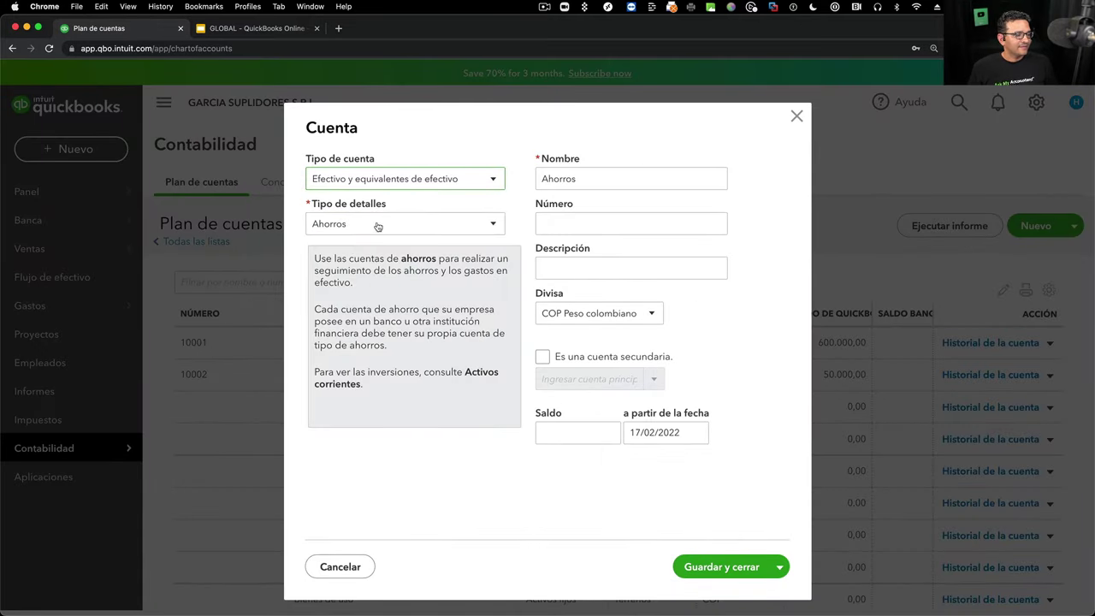
click(342, 224)
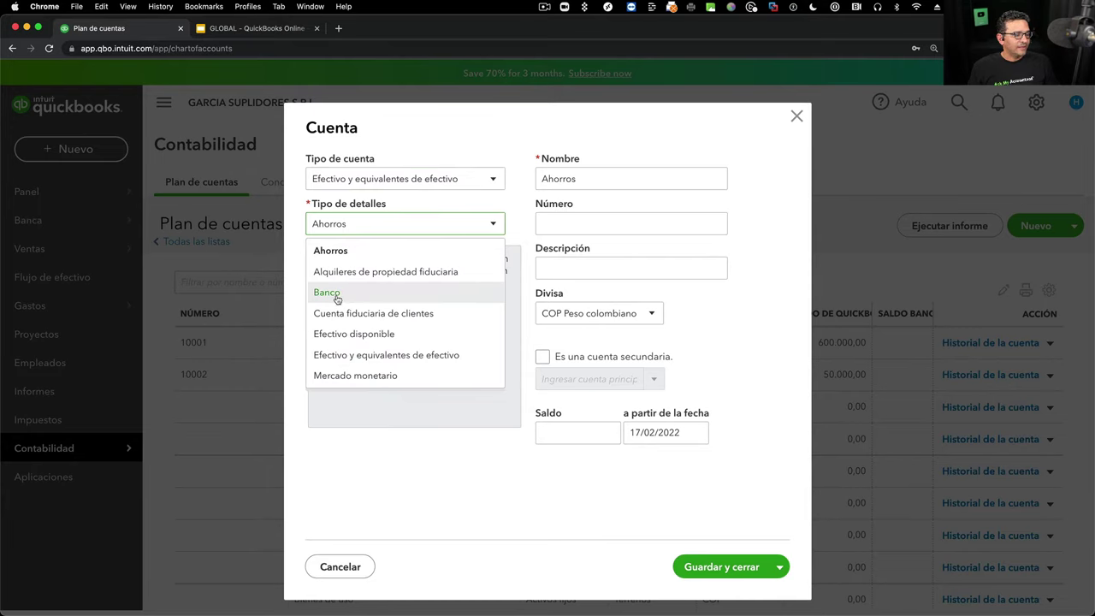
click(336, 253)
Name it Bank of America Ahorros, add the account-number description, and number it 10003
double_click(584, 176)
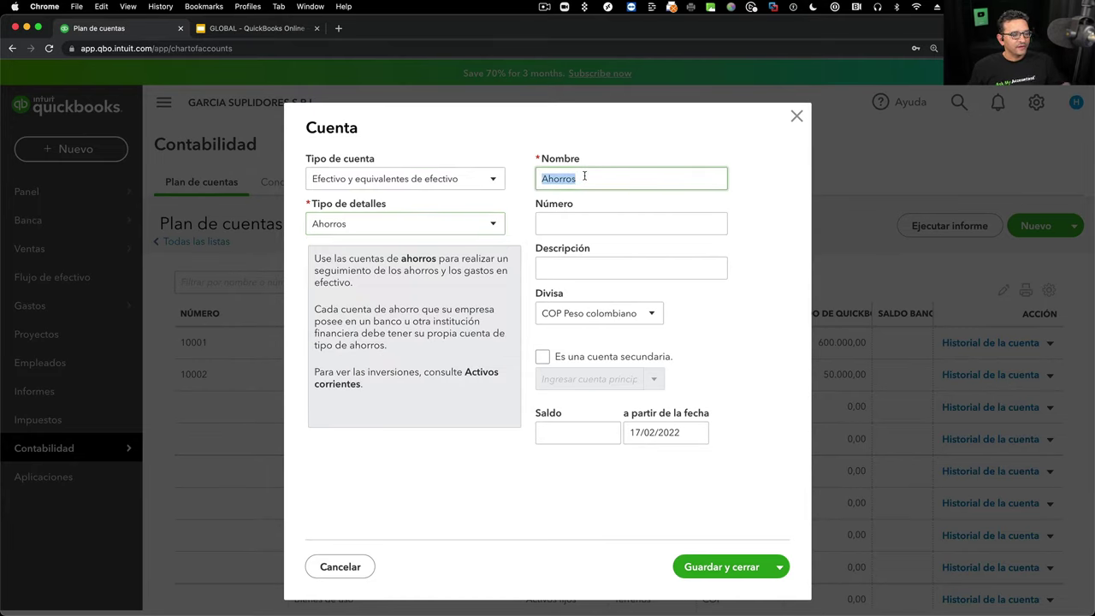
text(Bank of America A)
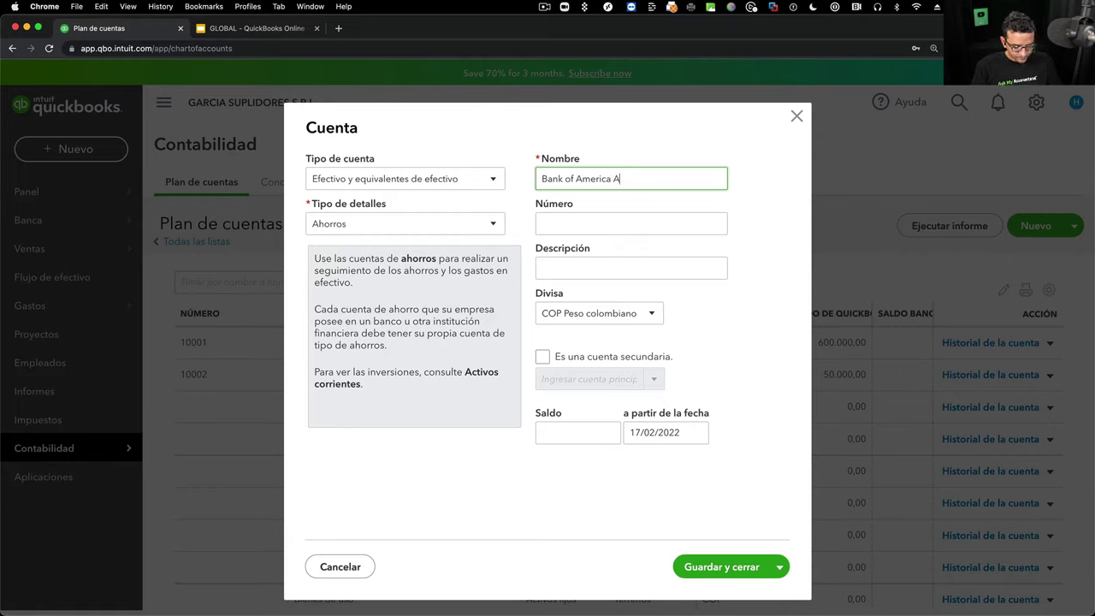
text(horros 2256)
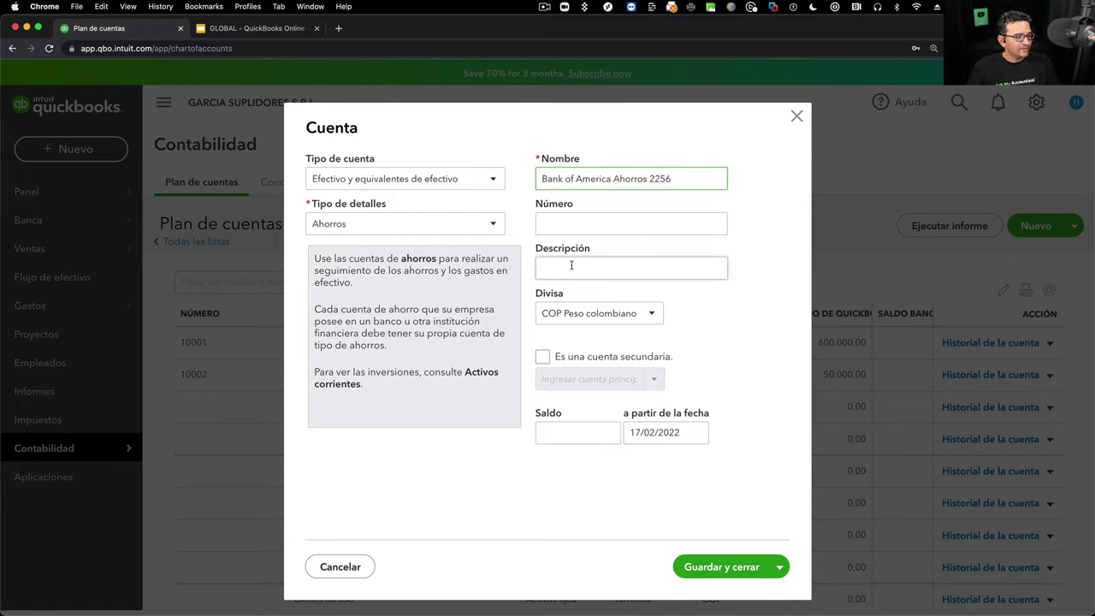
click(590, 267)
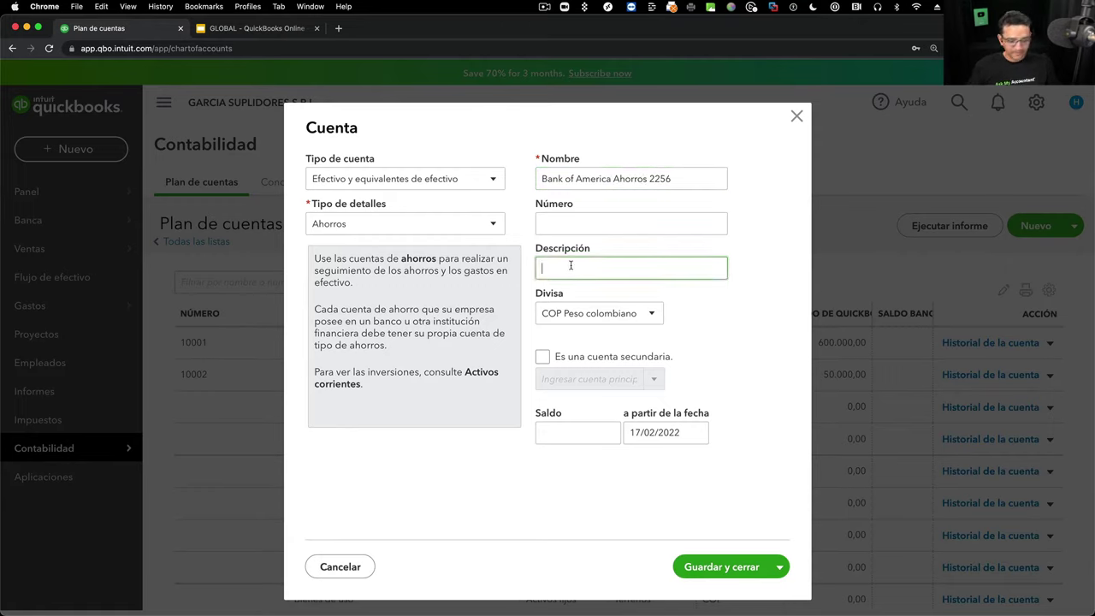
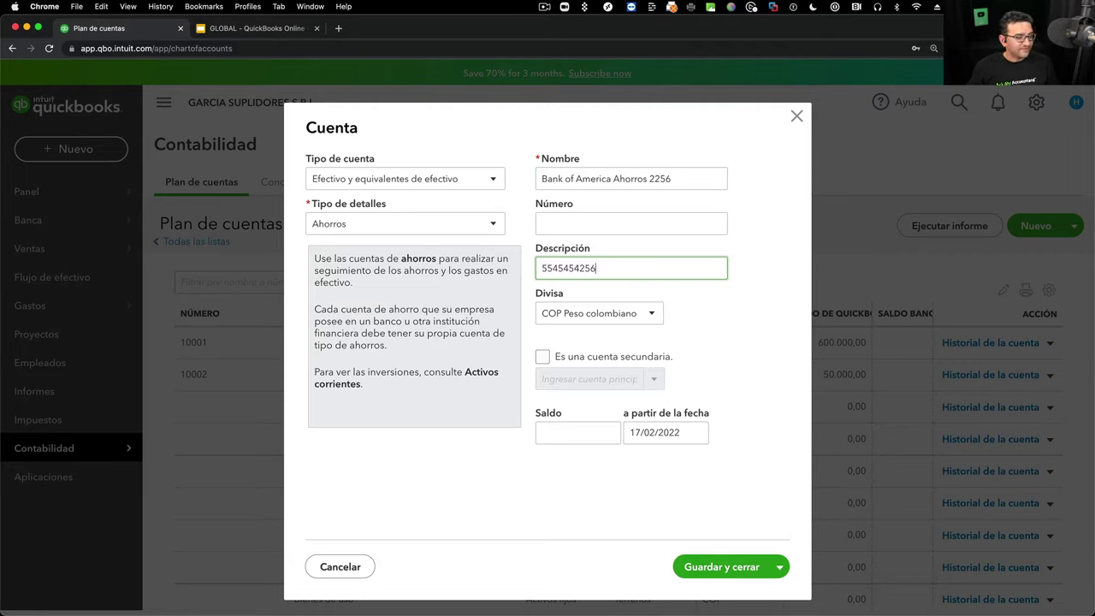
click(564, 223)
text(10003)
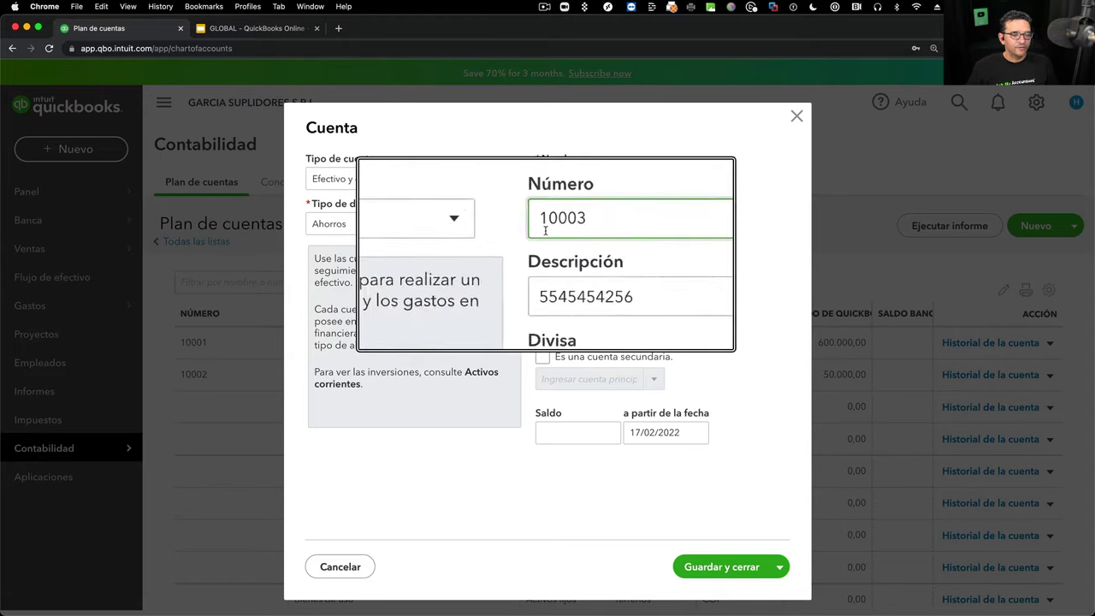
Set a 10.000,00 opening balance dated 31/01/2022 in US dollars and save the account
click(557, 436)
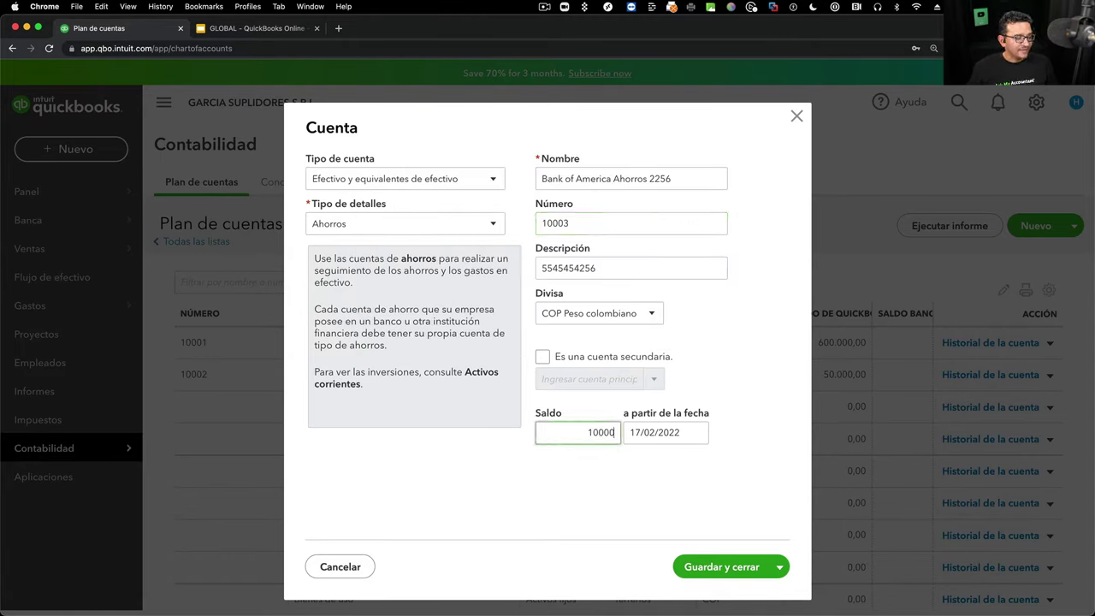
key(Tab)
click(562, 434)
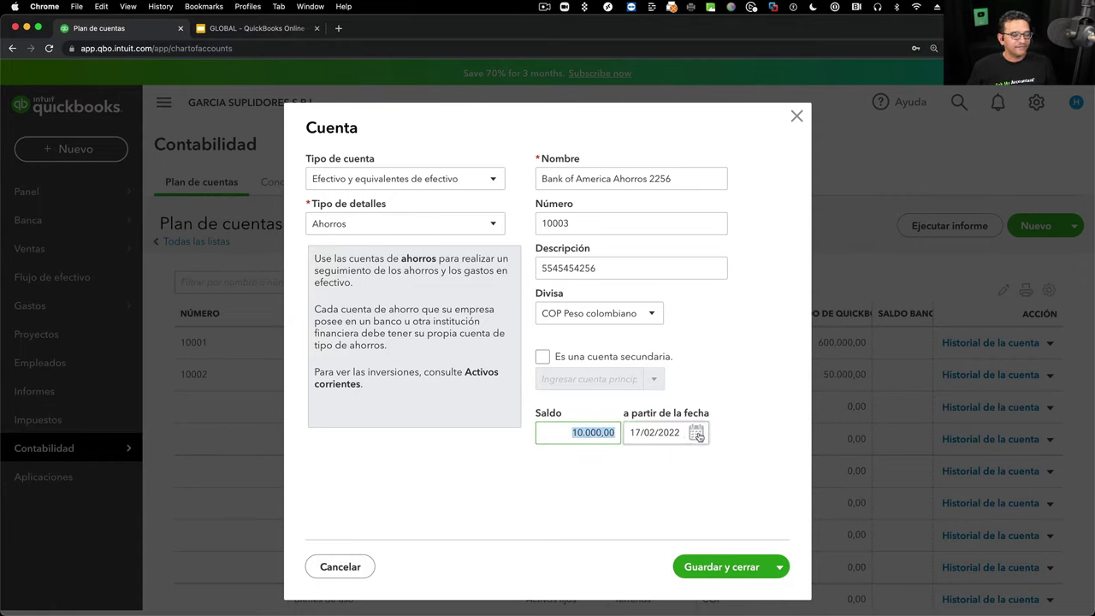
click(696, 432)
click(639, 250)
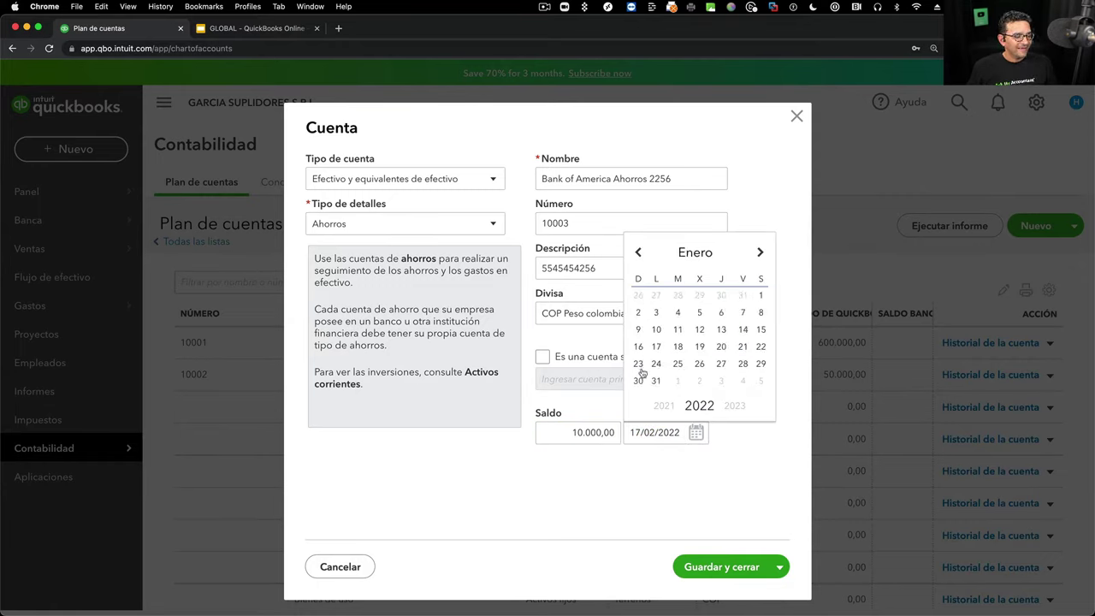
click(656, 380)
click(621, 315)
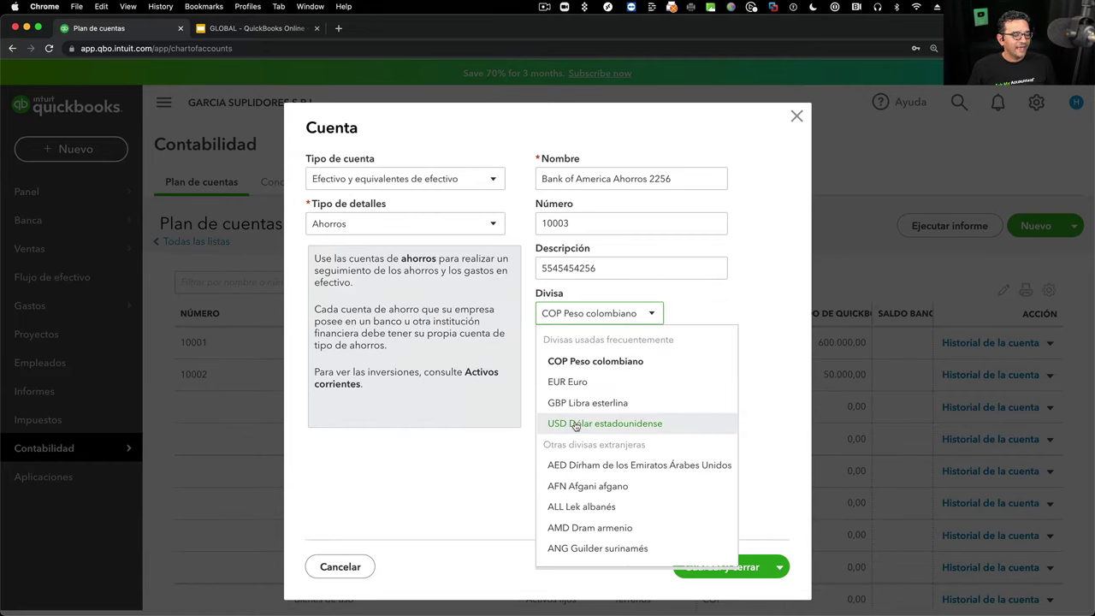
click(579, 427)
click(582, 435)
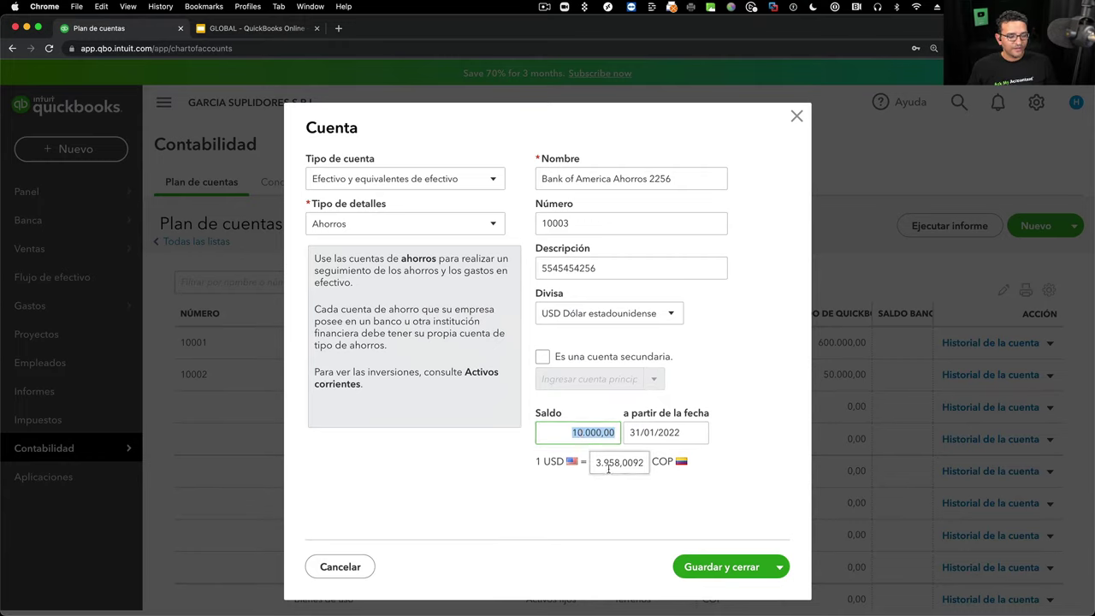
click(608, 466)
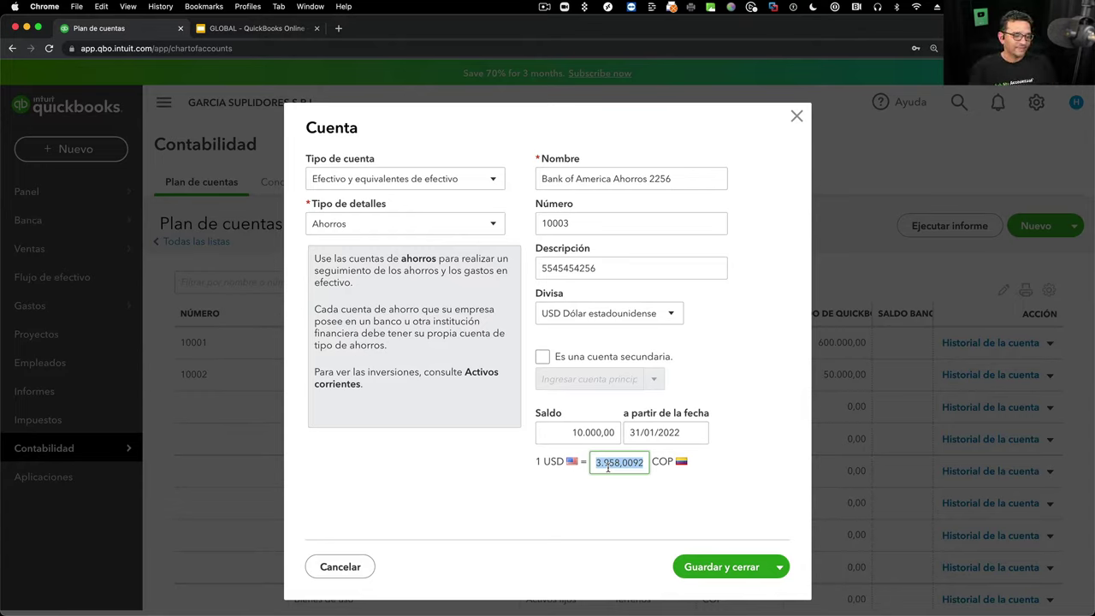
click(742, 577)
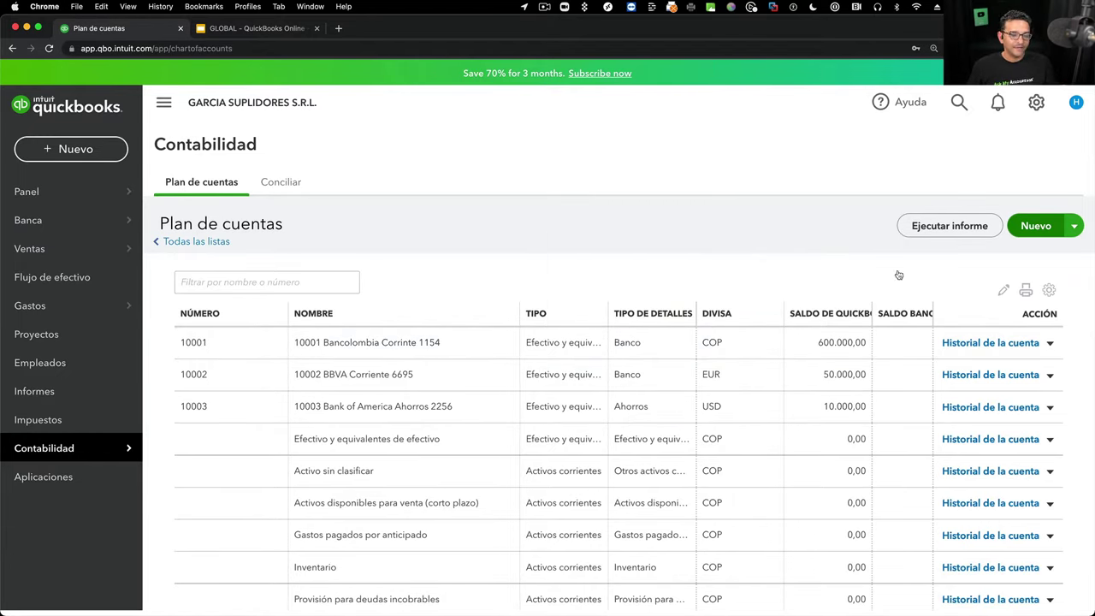
Start a new Efectivo disponible account named Caja Chica in Colombian pesos
click(1026, 229)
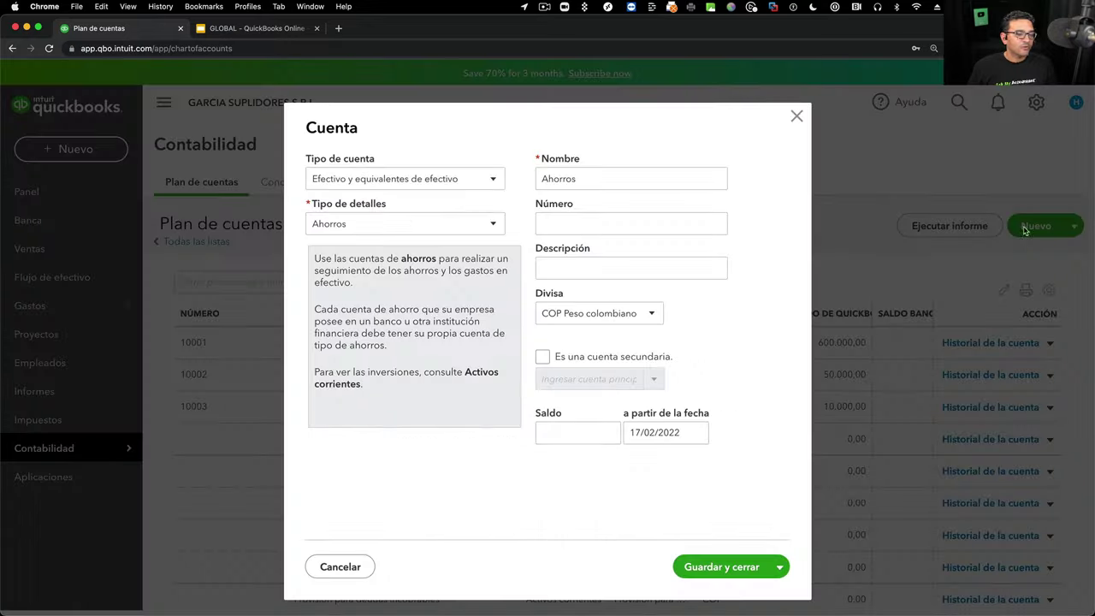
click(341, 227)
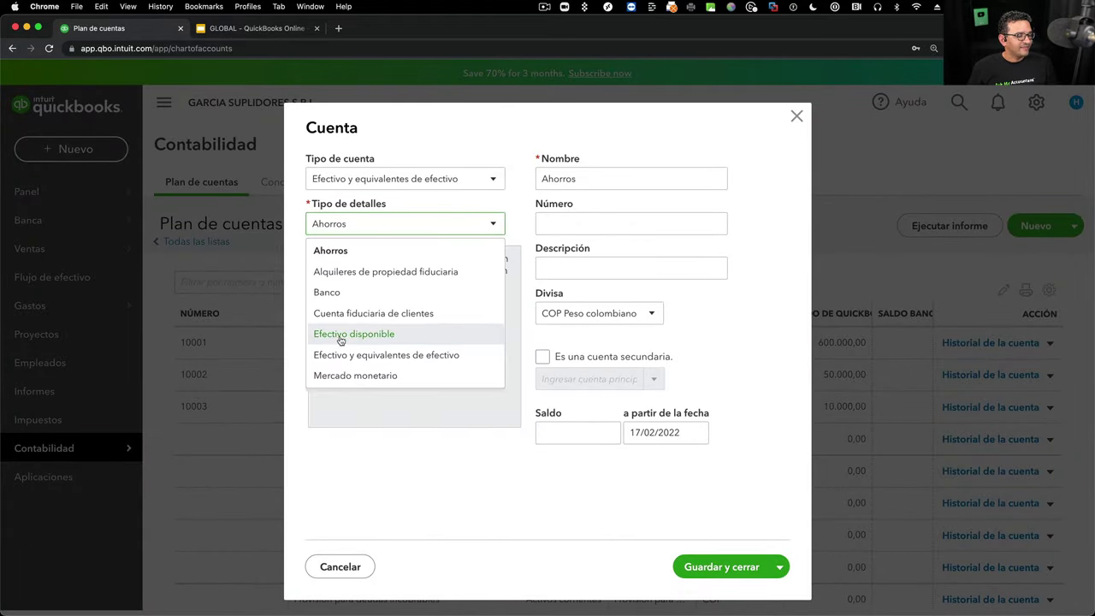
click(338, 340)
triple_click(629, 178)
text(Caja Chica)
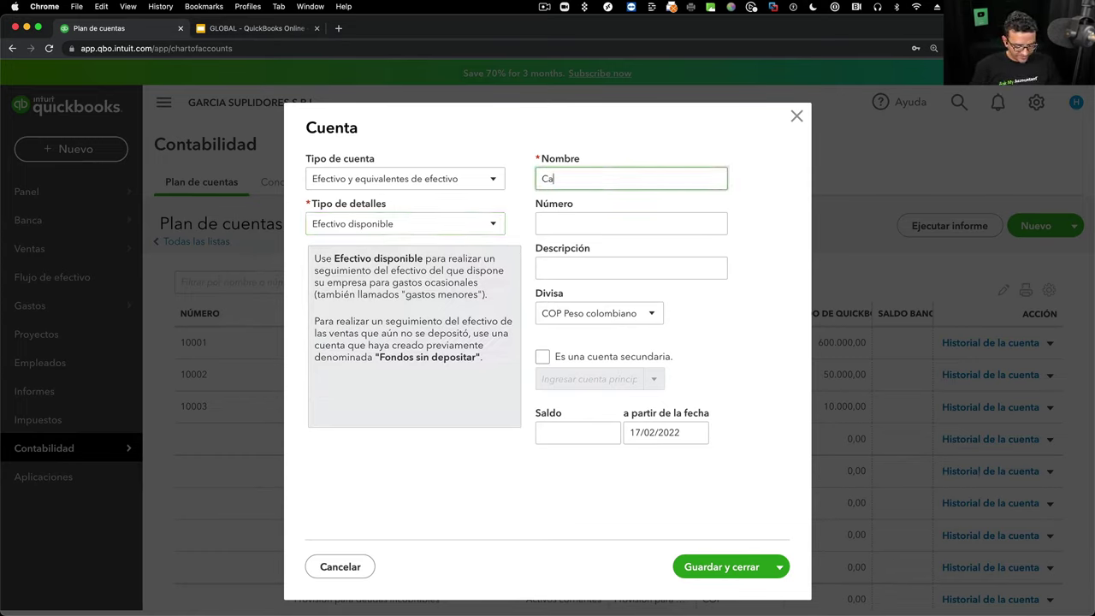
click(594, 315)
click(610, 361)
Give Caja Chica a 100.000,00 opening balance dated 31/12/2021 and save it
click(547, 431)
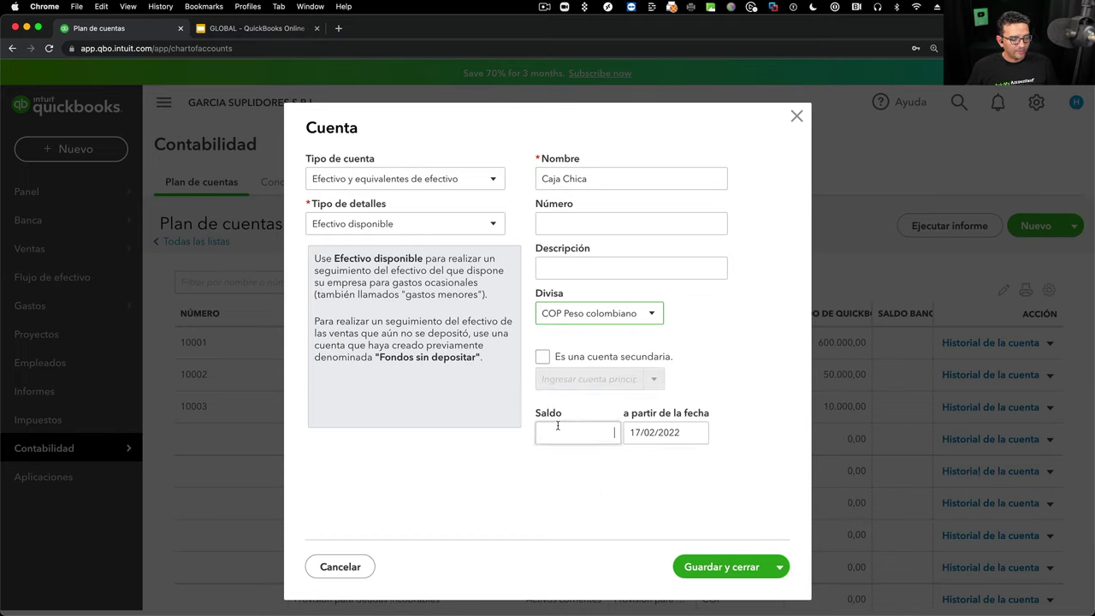
text(10)
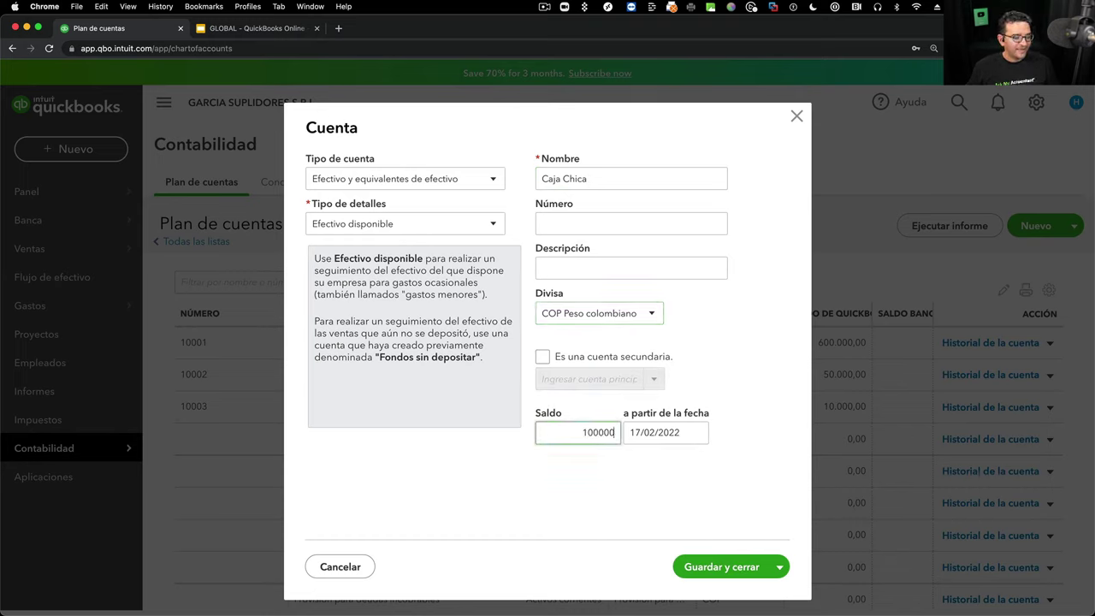
text(0.000)
key(Tab)
click(696, 432)
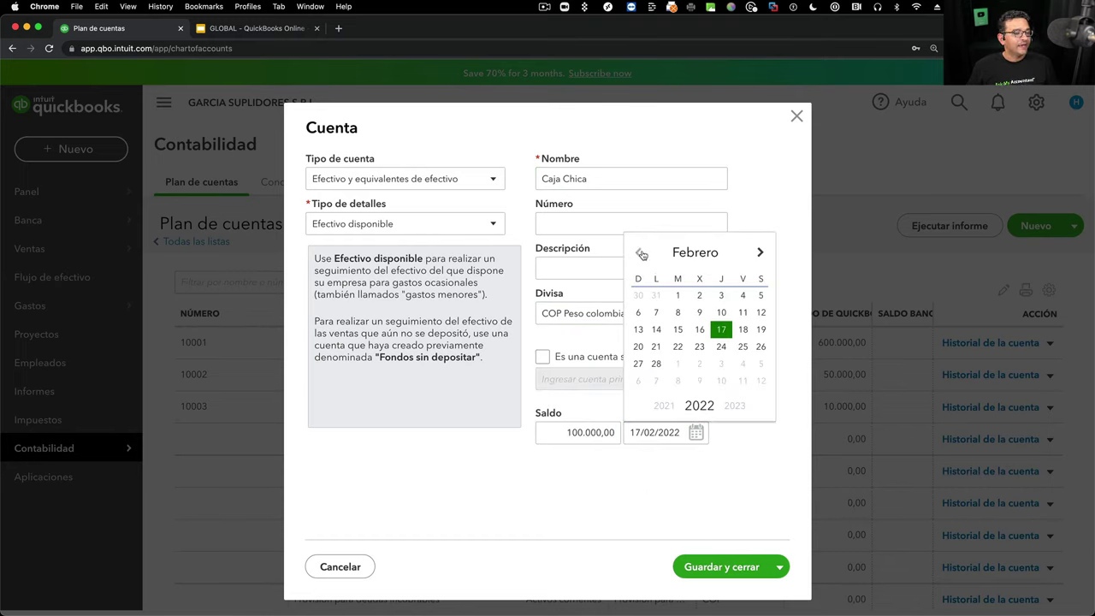
click(640, 254)
click(639, 253)
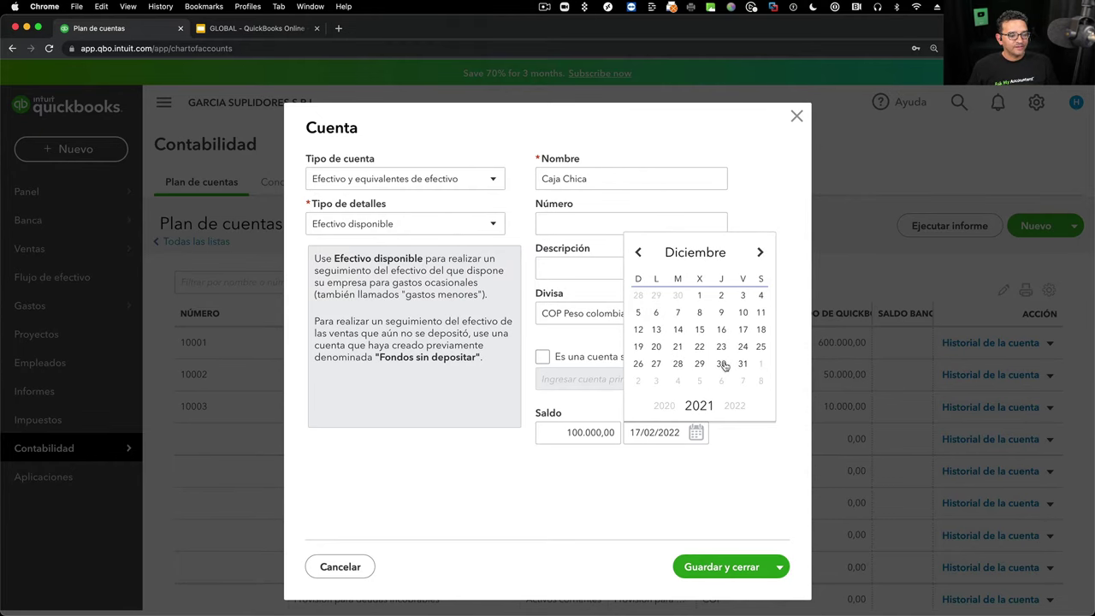
click(743, 363)
click(727, 568)
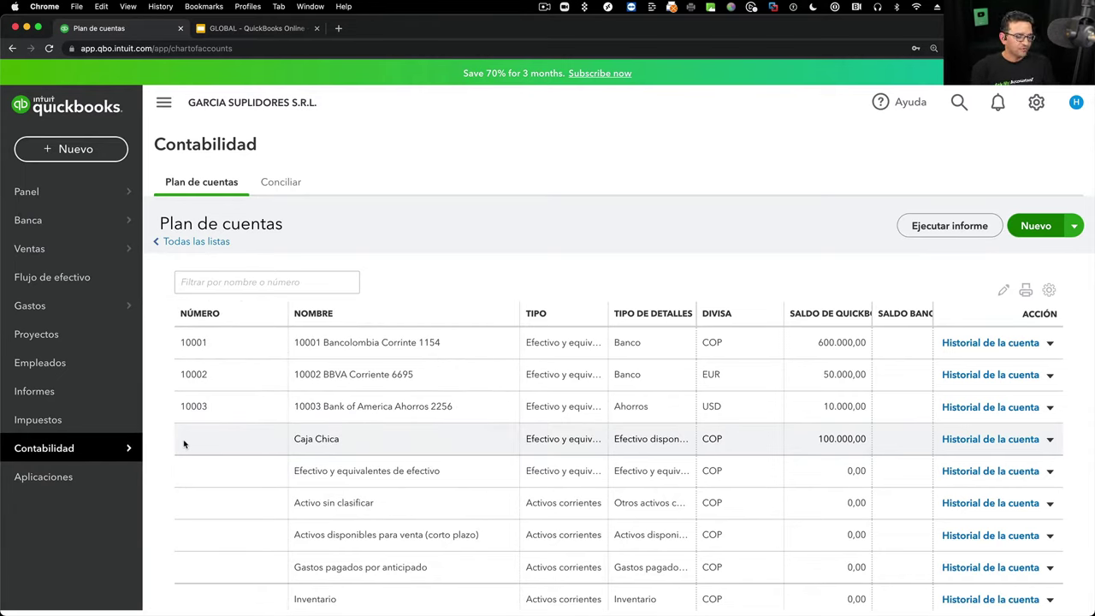
Open account 10003 for editing and select its number
click(1050, 408)
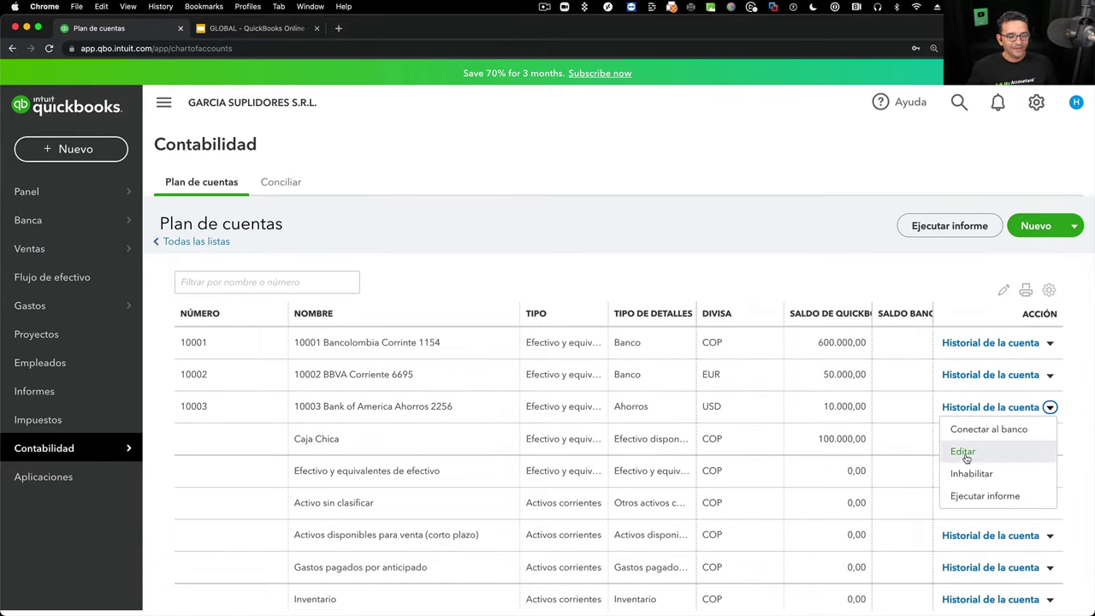
click(963, 451)
click(604, 223)
double_click(603, 223)
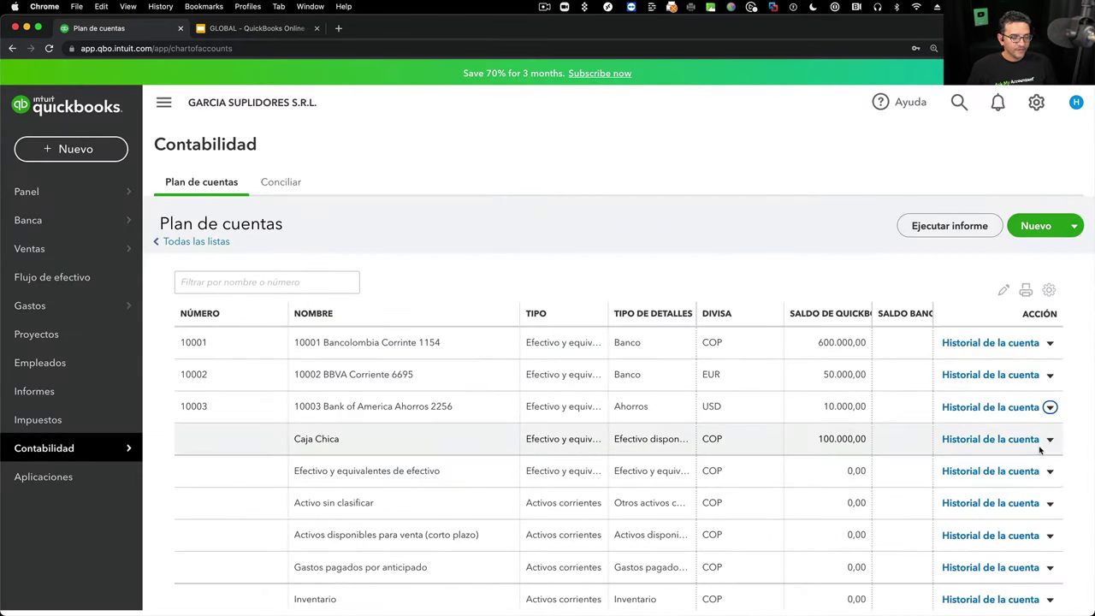
Edit the Caja Chica account to number 10004 and save it
click(1051, 439)
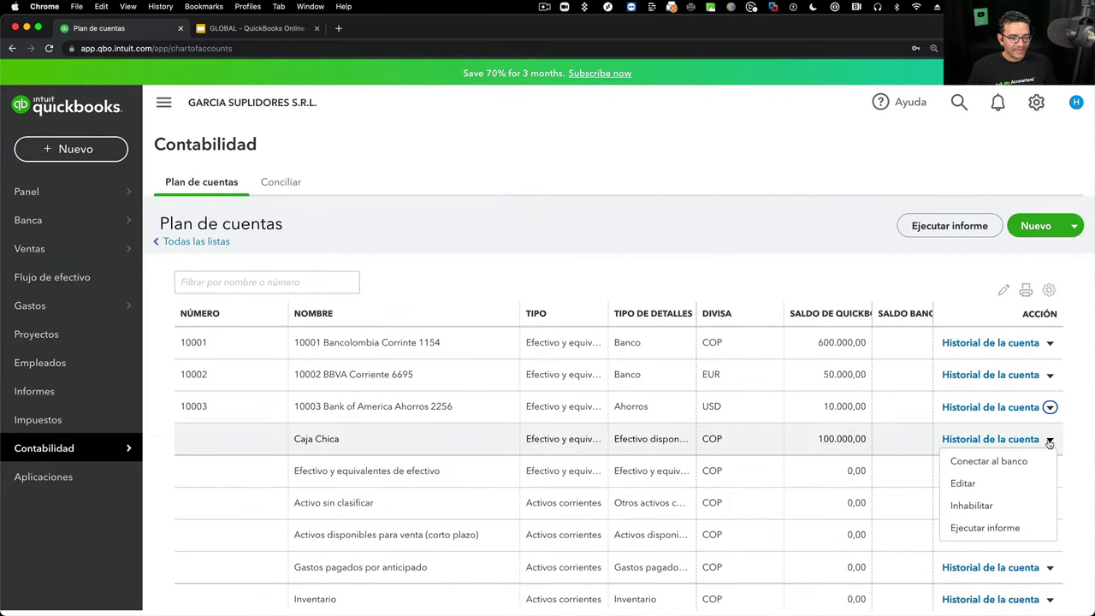
click(963, 483)
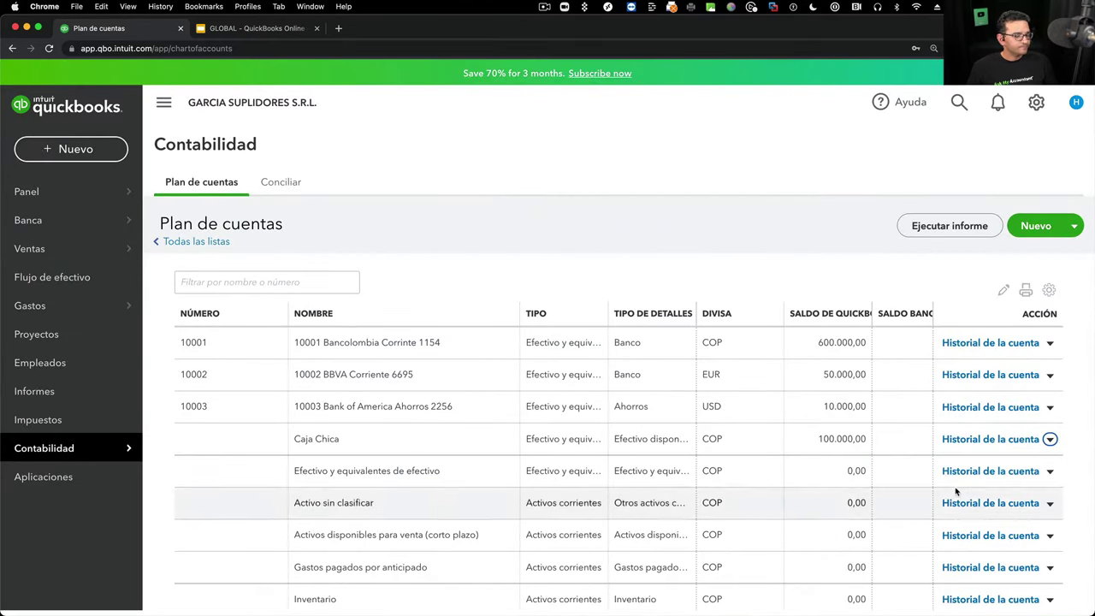
click(565, 224)
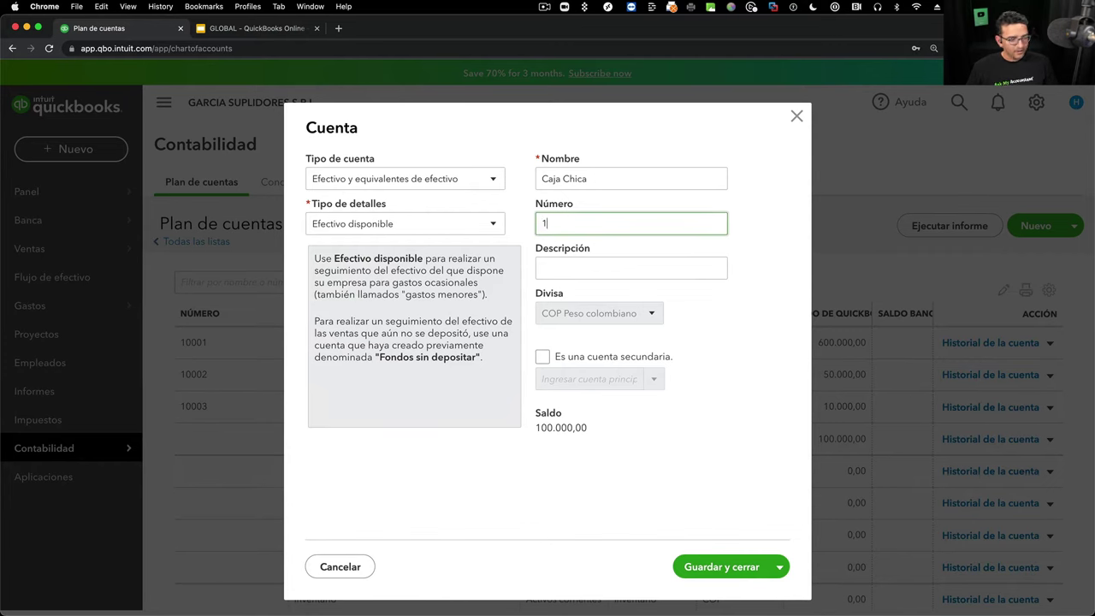
click(721, 566)
scroll(389, 404, down, 5)
scroll(389, 404, up, 5)
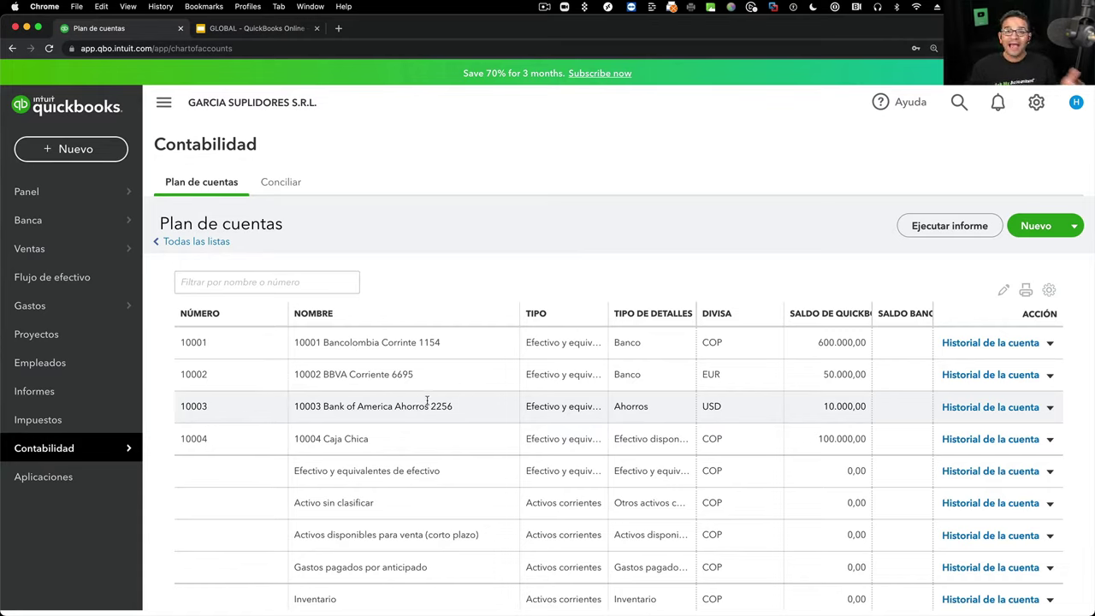
Start a new Activos no corrientes account with detail type Otros activos no corrientes
click(1061, 227)
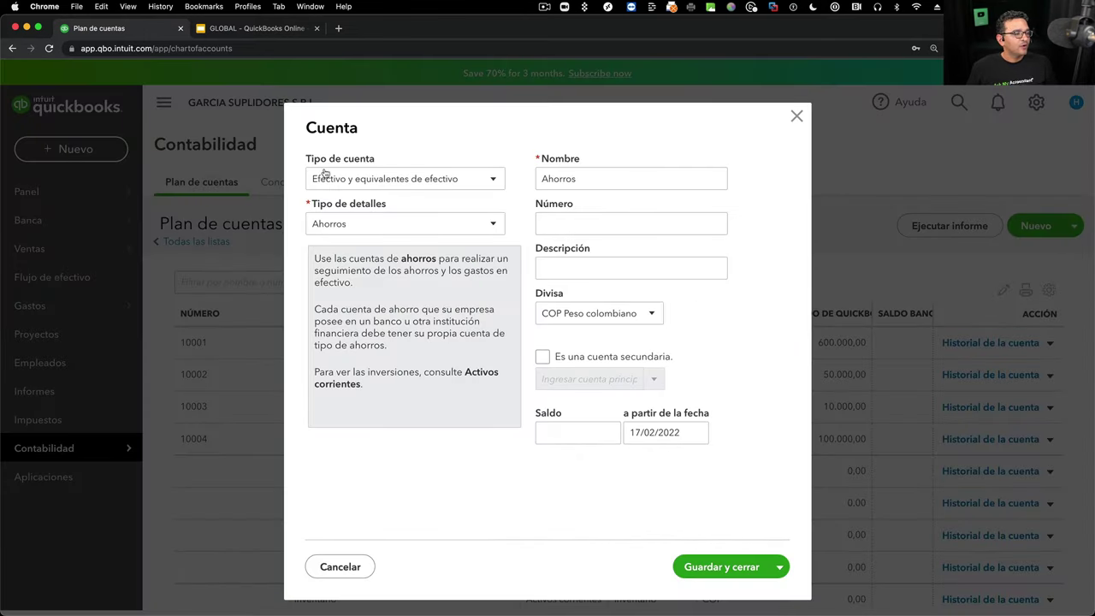
click(363, 181)
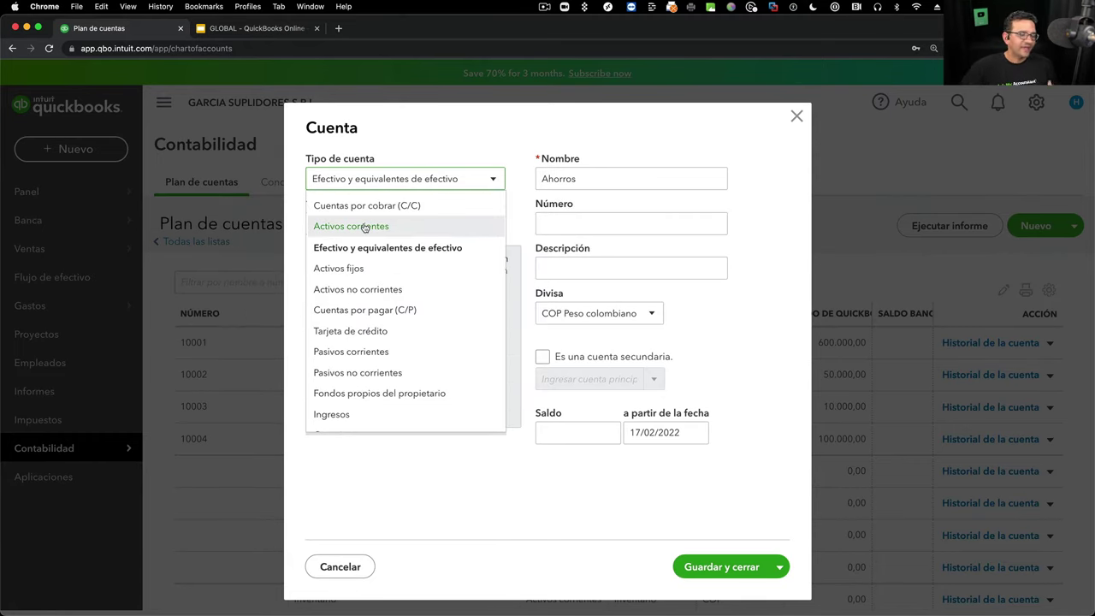
click(363, 290)
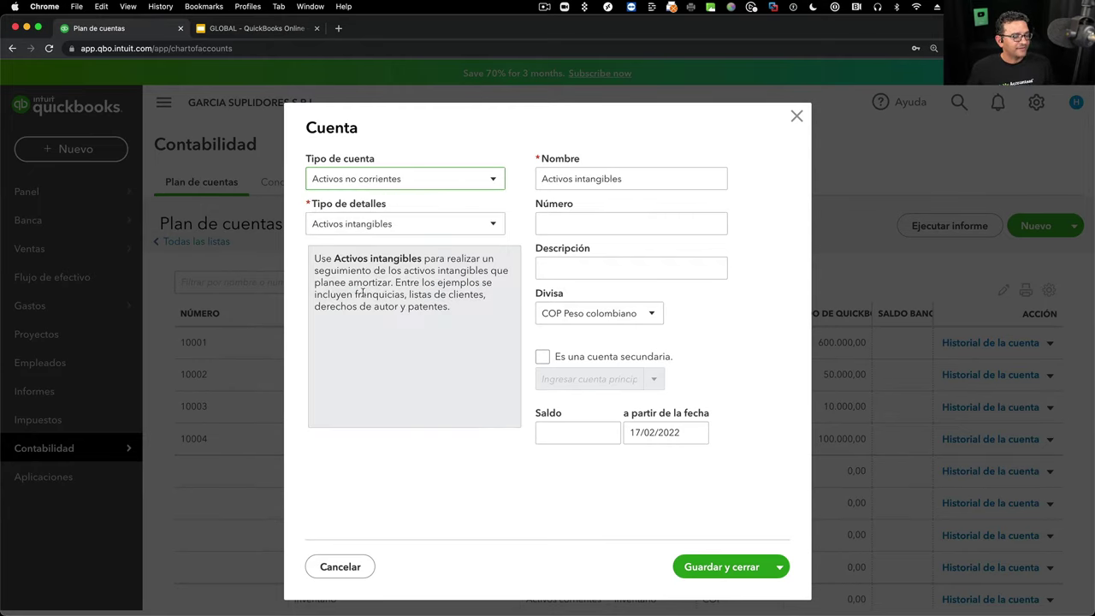
click(395, 227)
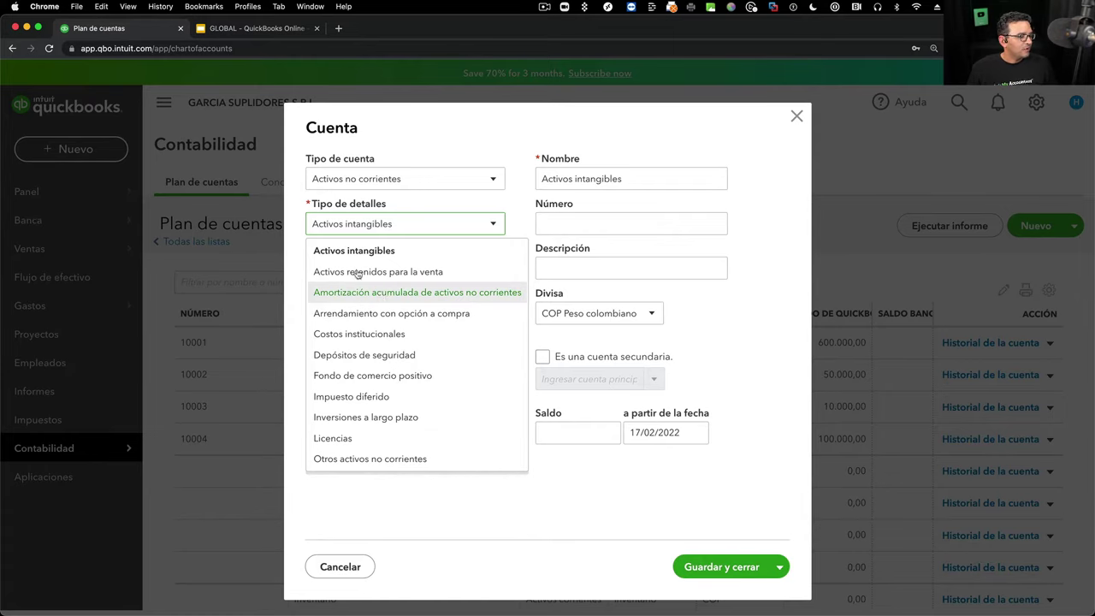
scroll(385, 376, down, 1)
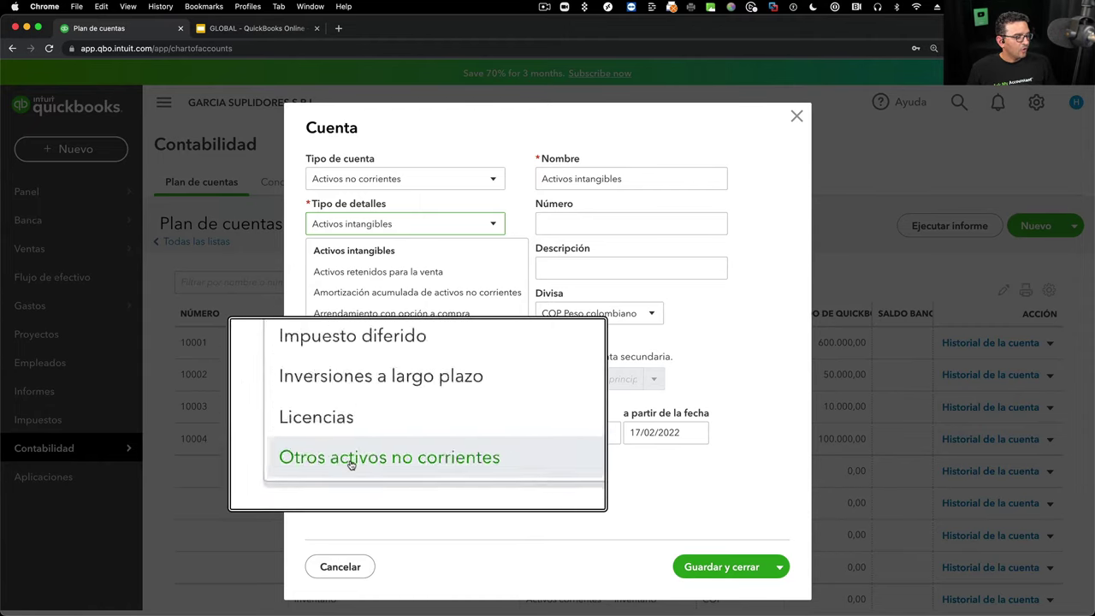
click(363, 460)
Name the account Préstamo a ABC. Corp and number it 12001
triple_click(633, 178)
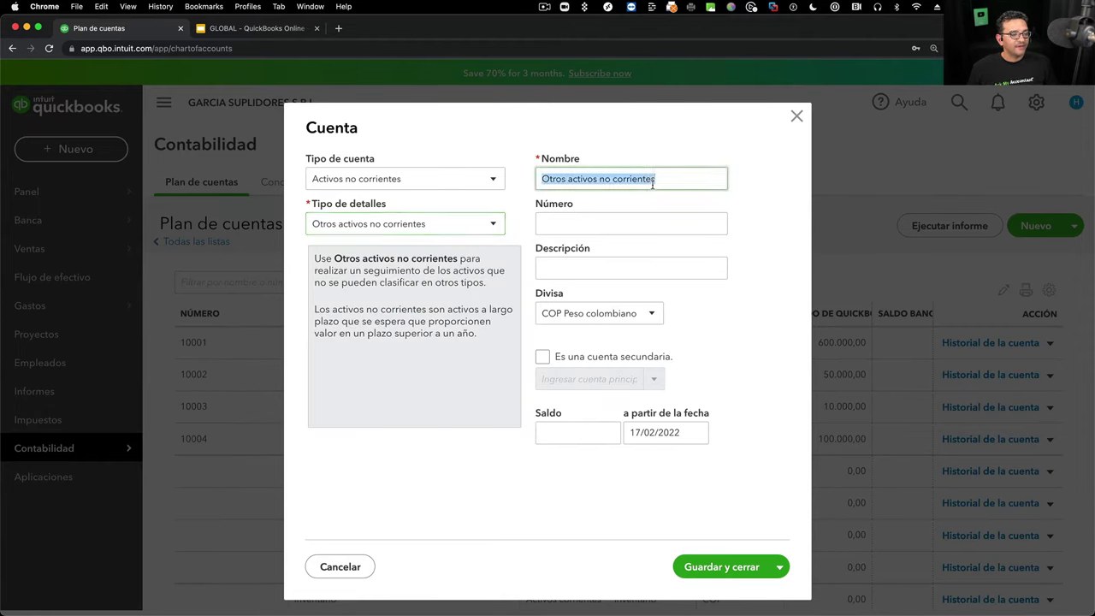
text(Prest)
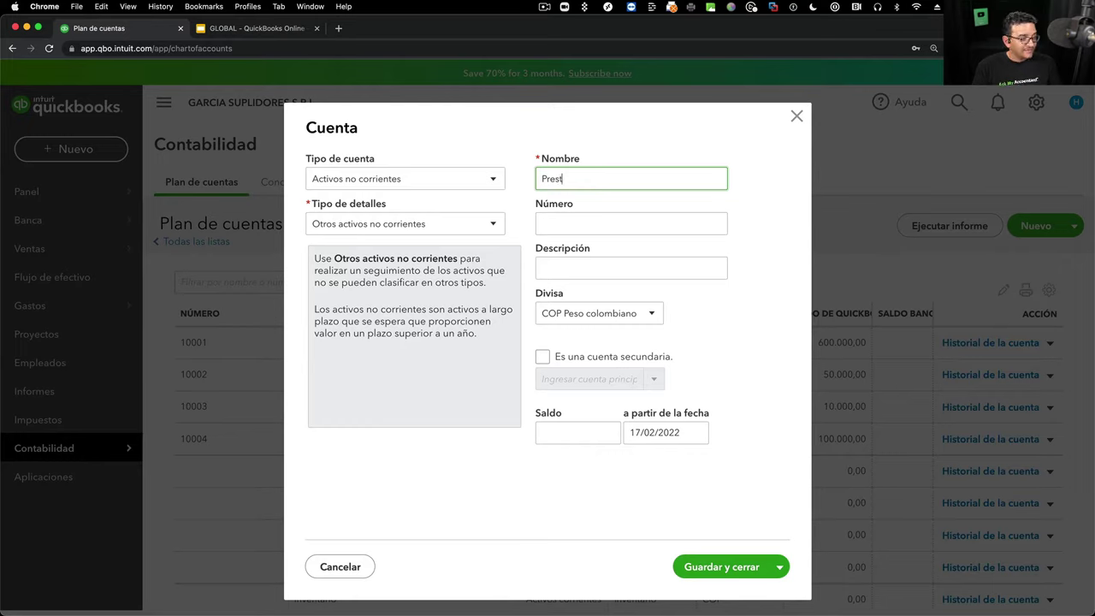
text(amo a ABC. Corp)
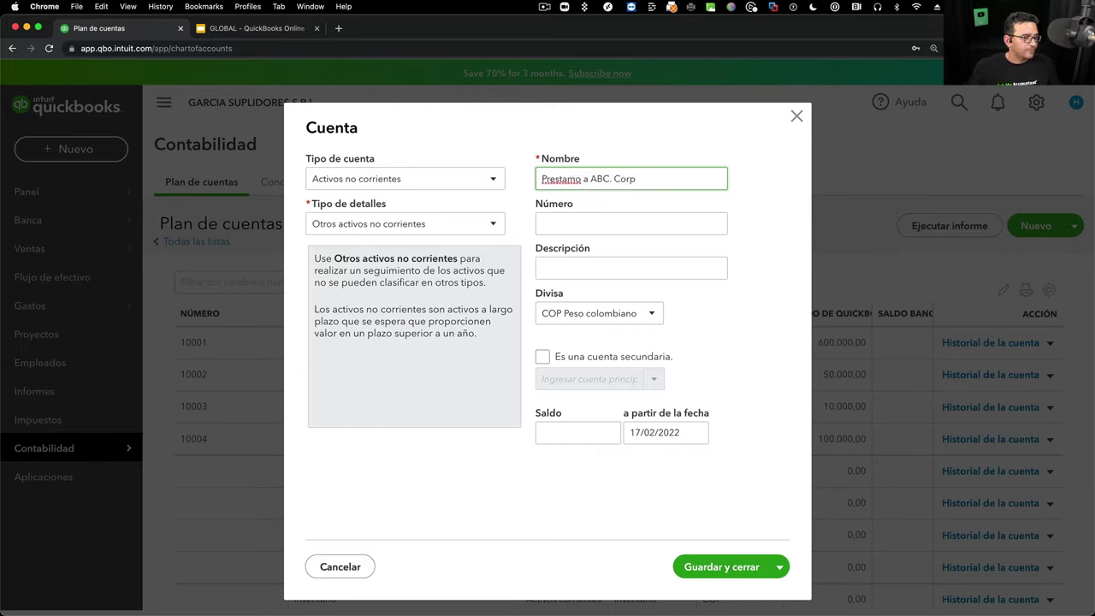
click(555, 179)
key(BackSpace)
text(é)
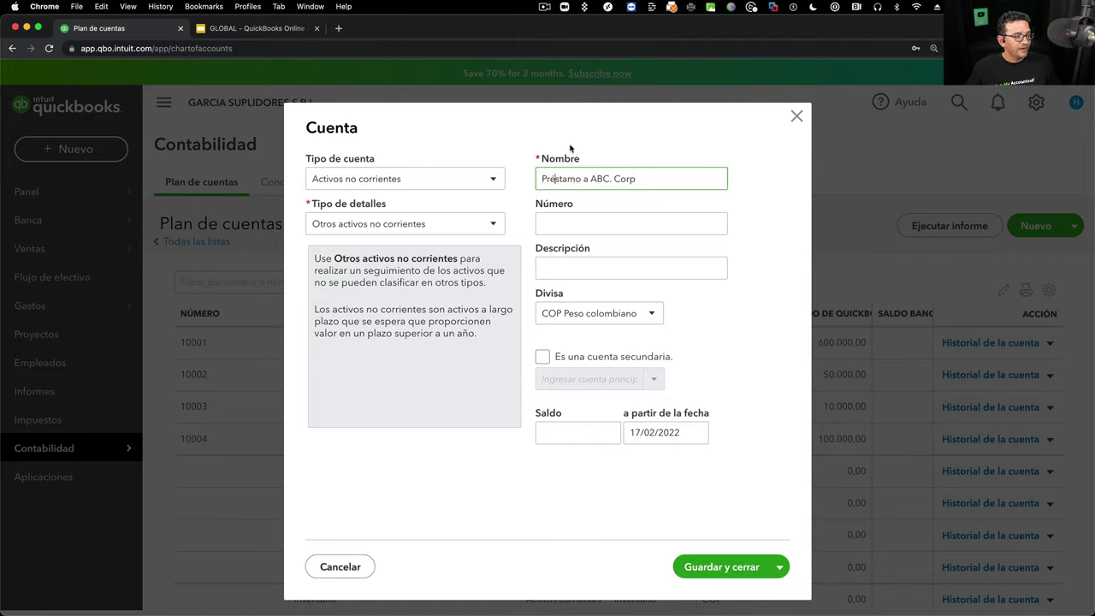
click(544, 221)
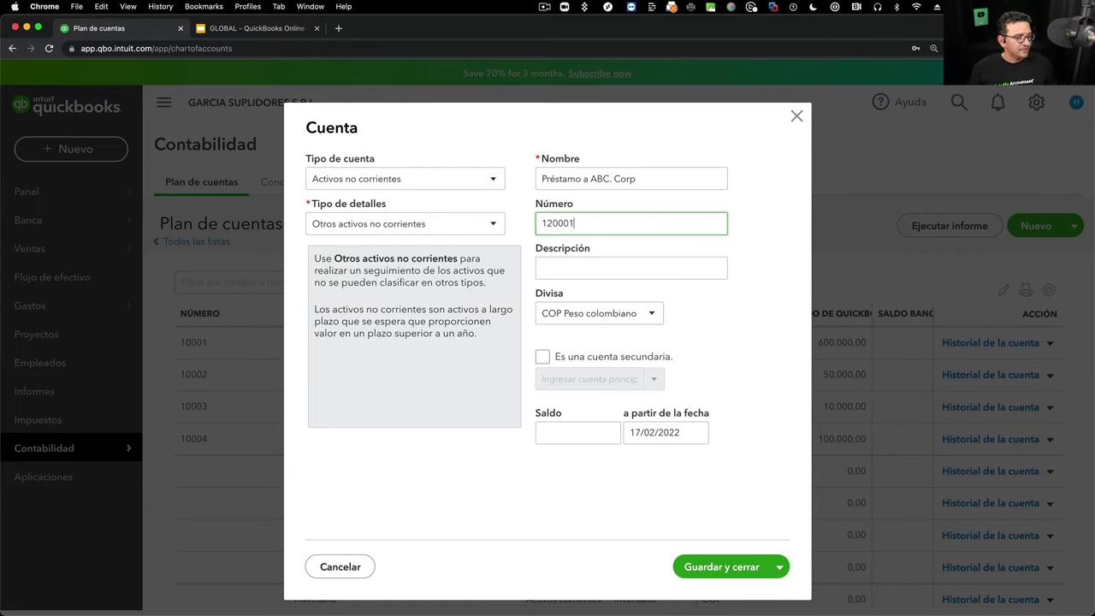
text(12001)
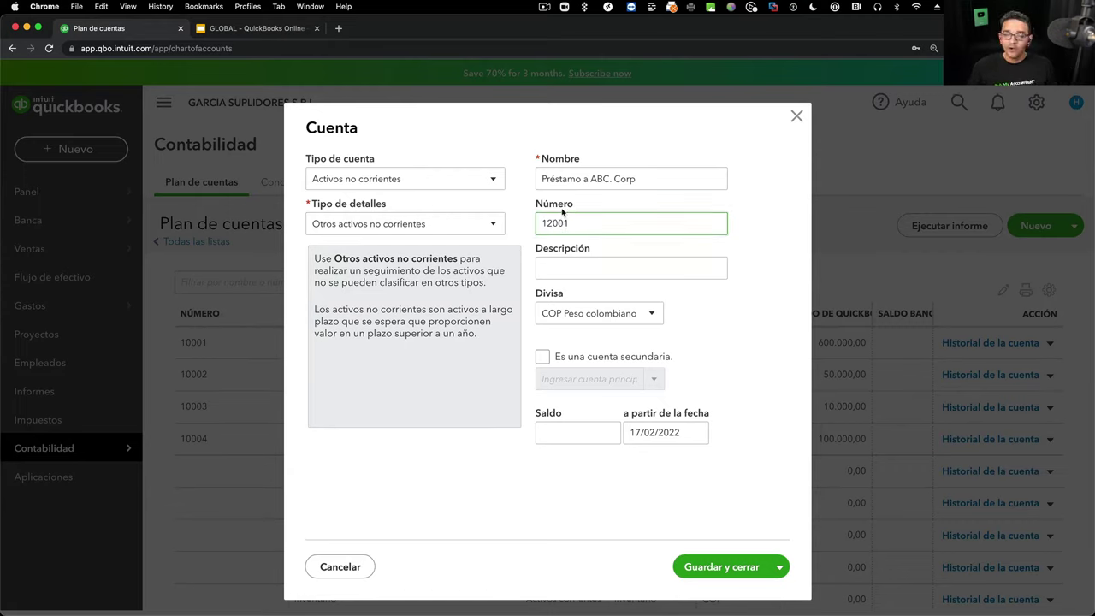
Enter a 500.000,00 opening balance dated 31/12/2021 and save the account
click(569, 433)
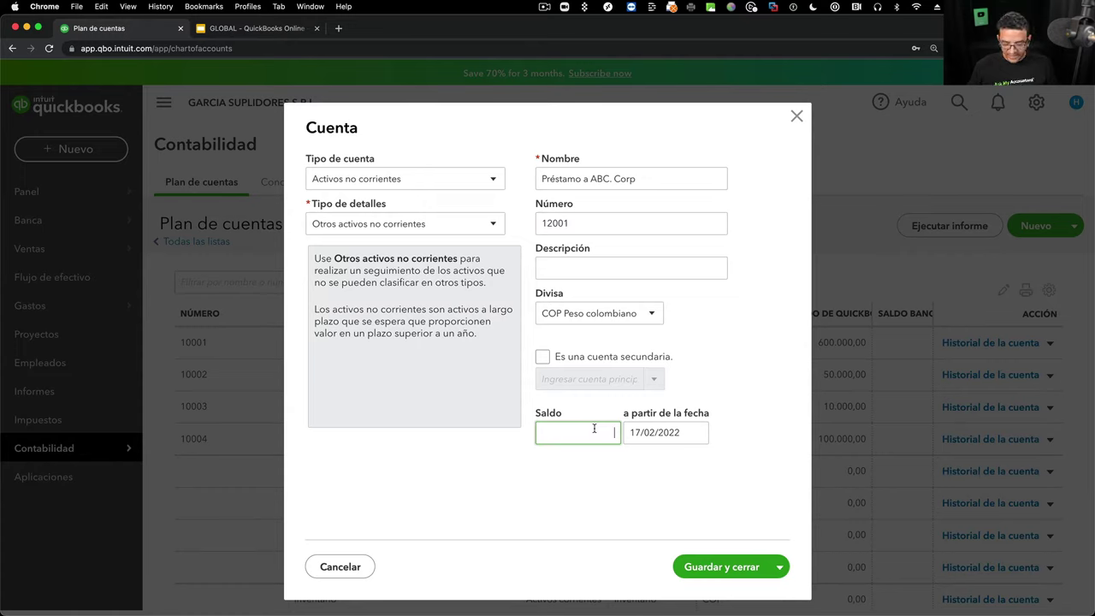
text(500000)
key(Tab)
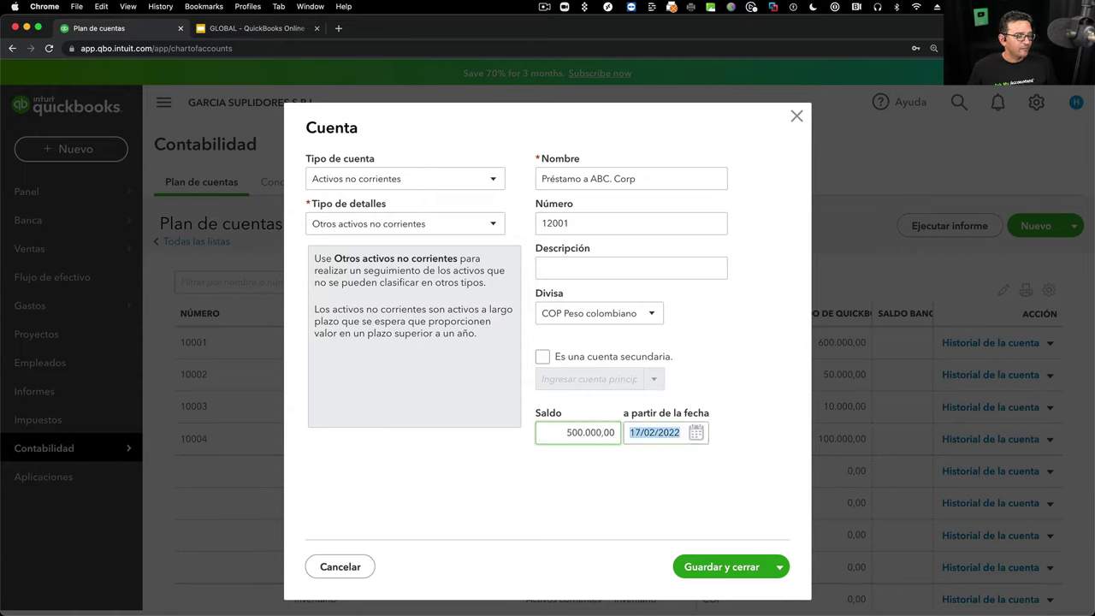
click(695, 433)
click(639, 254)
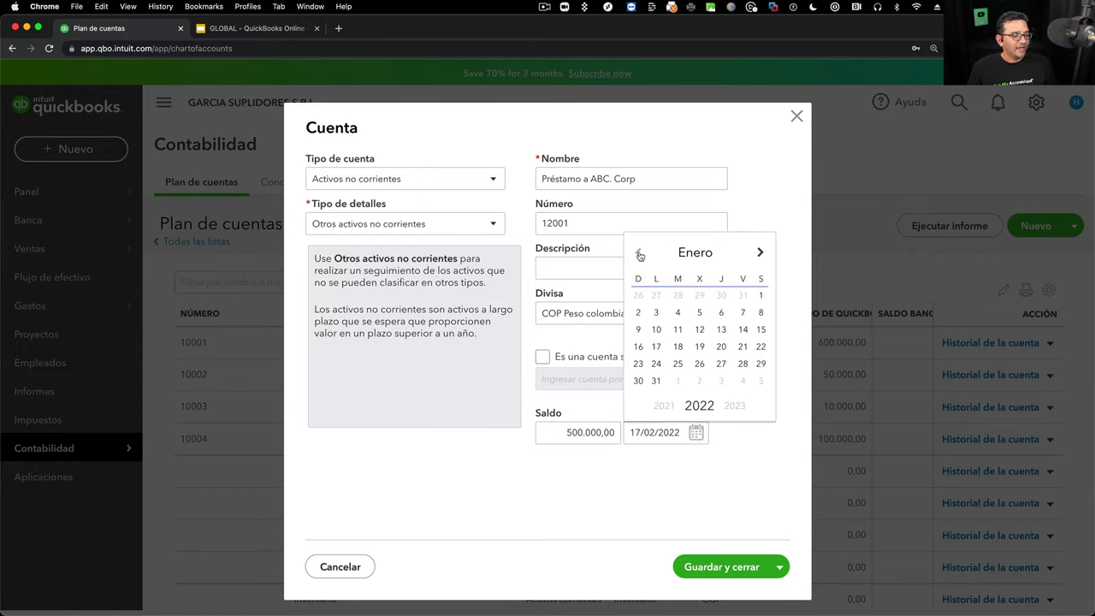
click(637, 253)
click(743, 365)
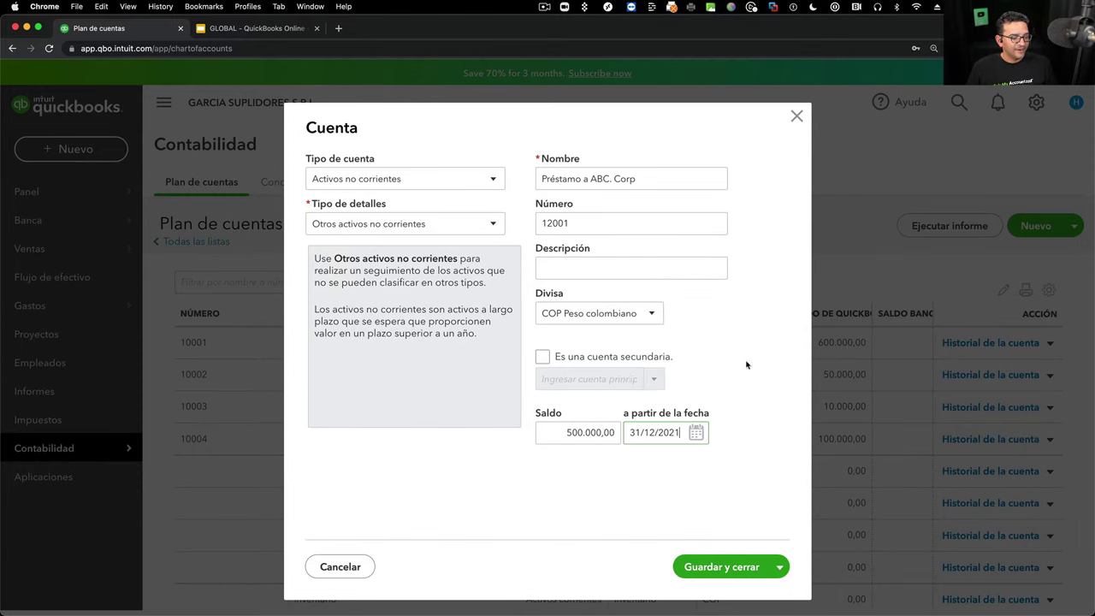
click(739, 567)
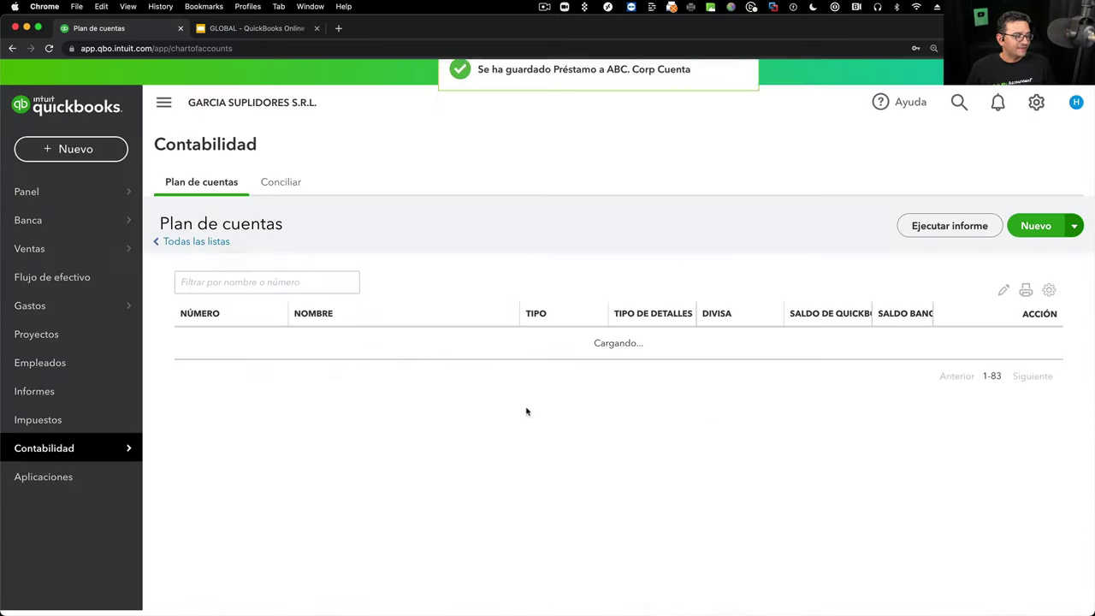
scroll(526, 411, down, 4)
scroll(764, 398, down, 3)
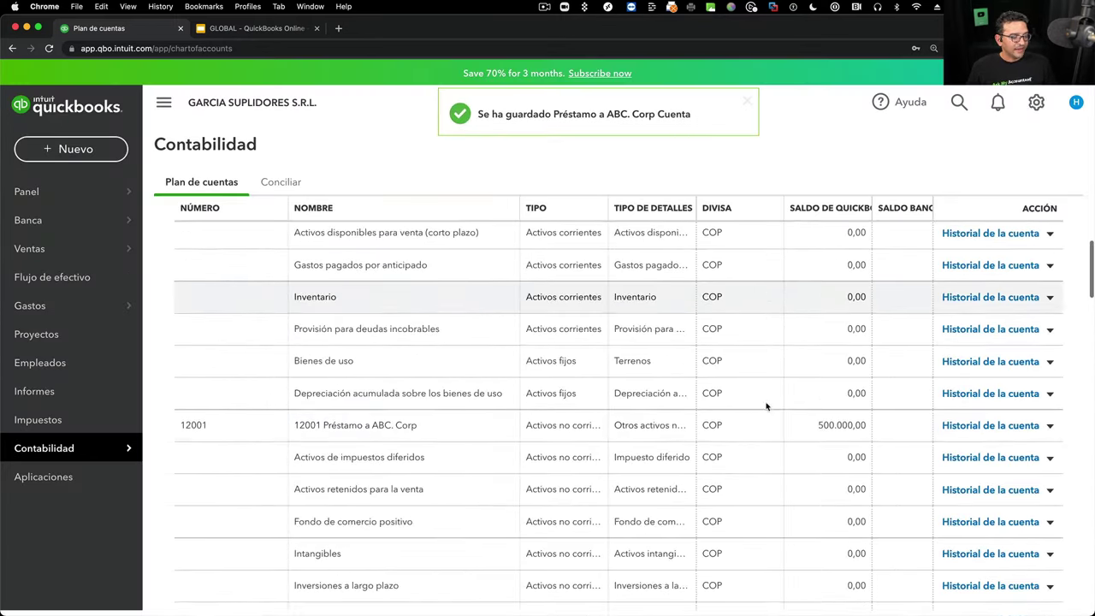
scroll(800, 425, up, 5)
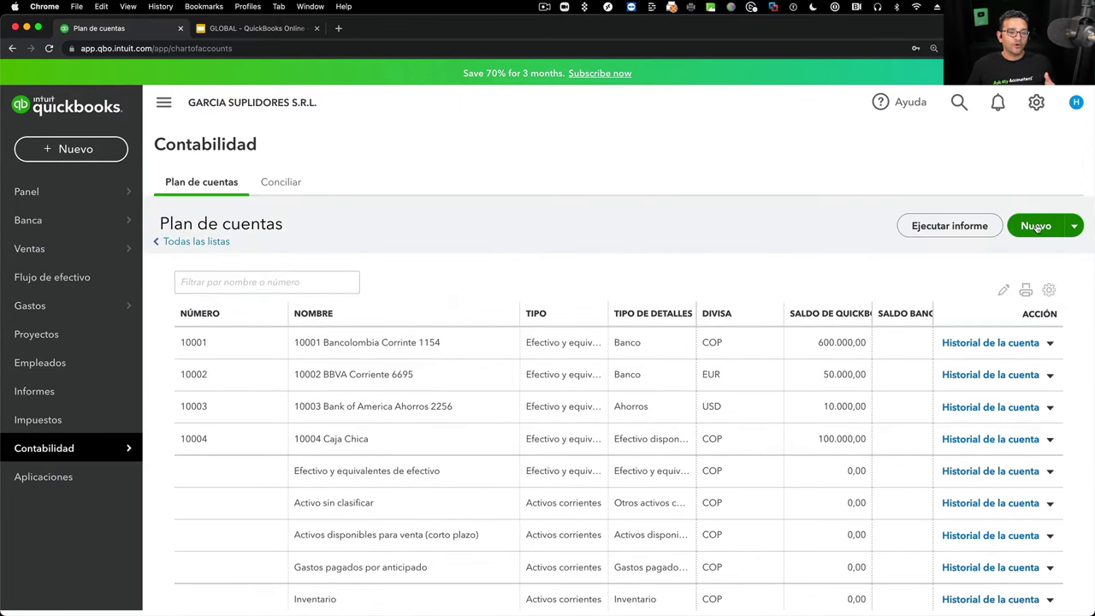
click(1036, 226)
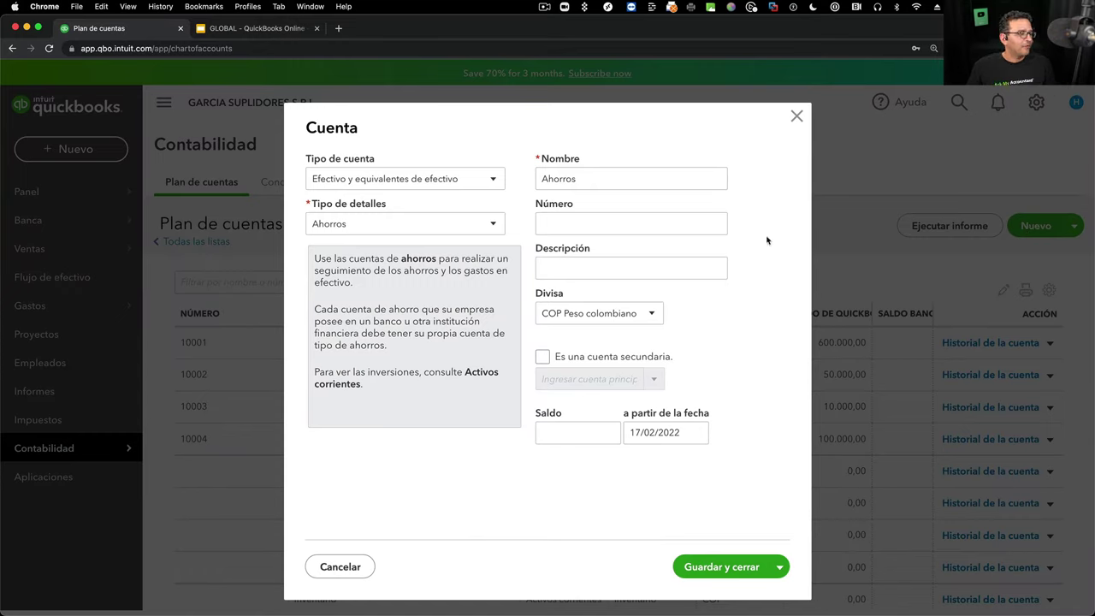
Make the new account a current asset with detail type Préstamos a otros
click(355, 184)
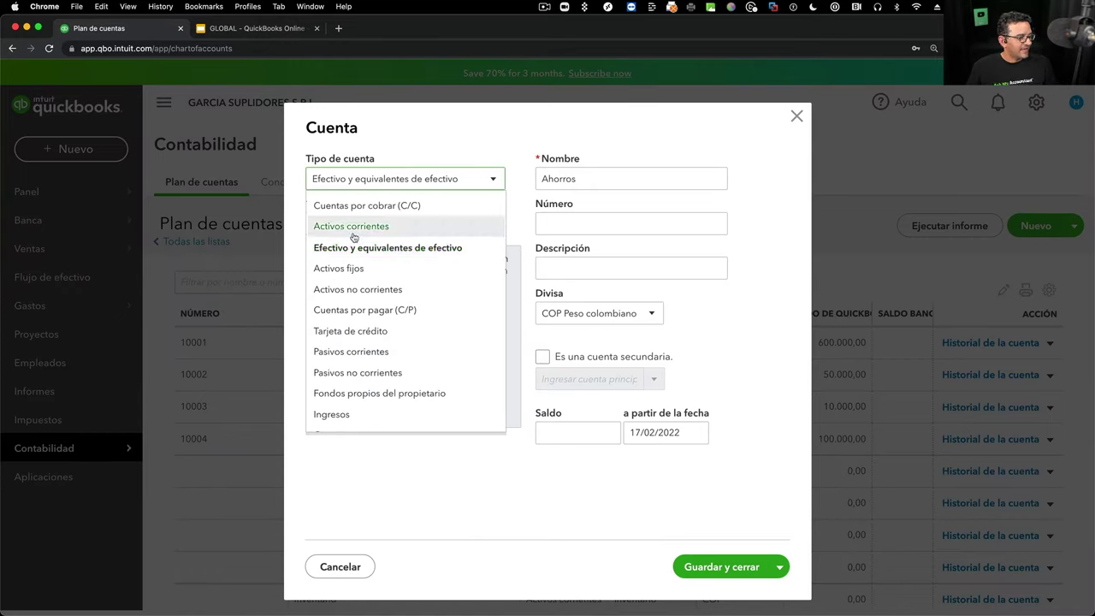
scroll(355, 231, down, 3)
scroll(357, 225, up, 3)
click(355, 226)
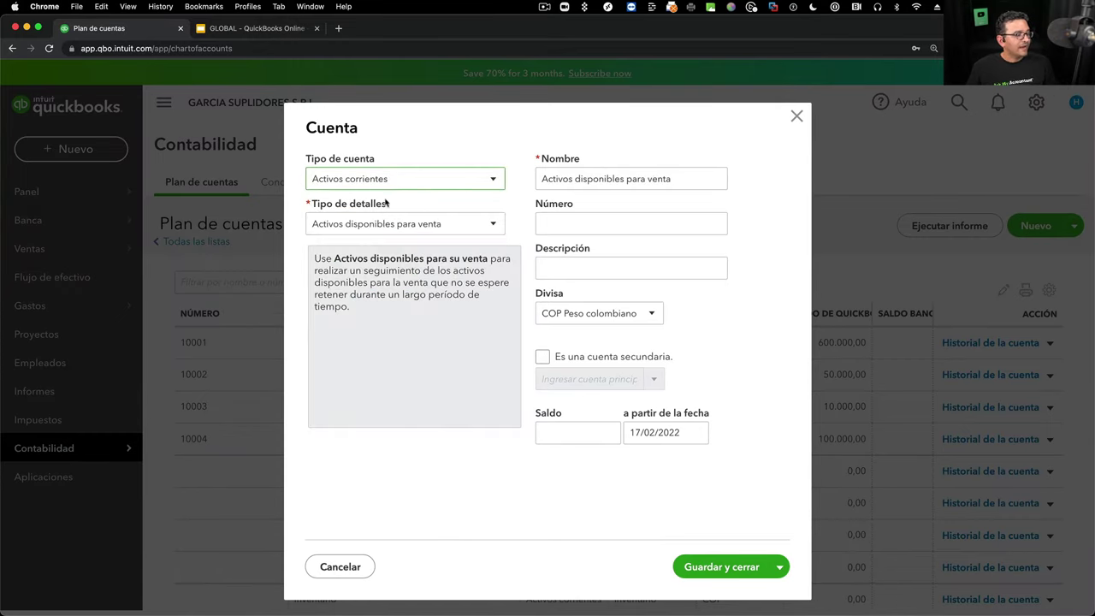
click(429, 222)
scroll(445, 299, down, 2)
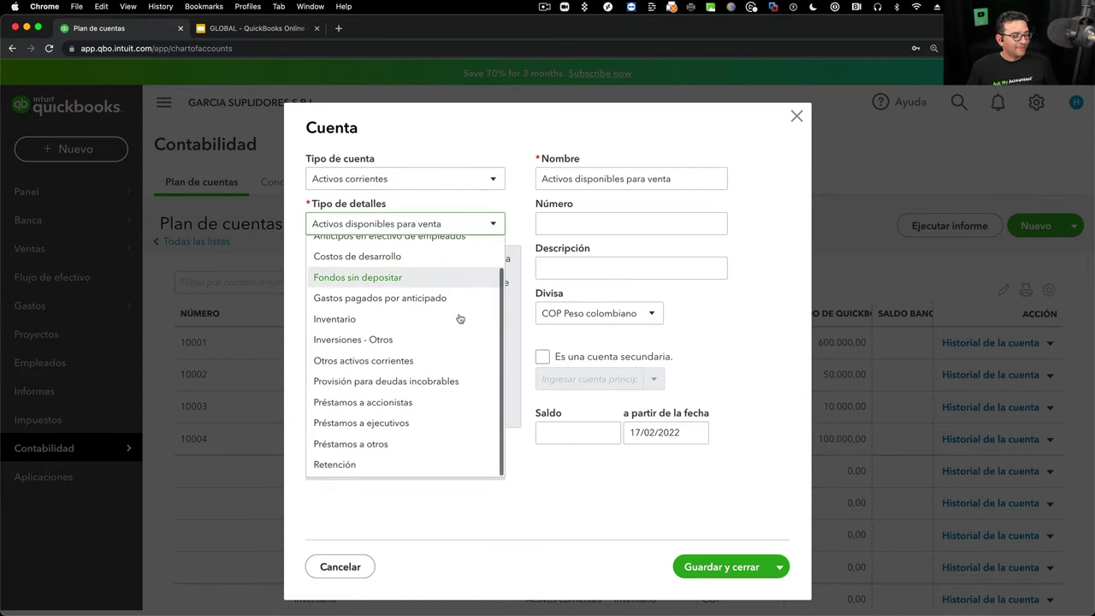
click(346, 444)
Rename it Préstamos a Empleados, number it 11001, and save it
click(596, 179)
key(Right)
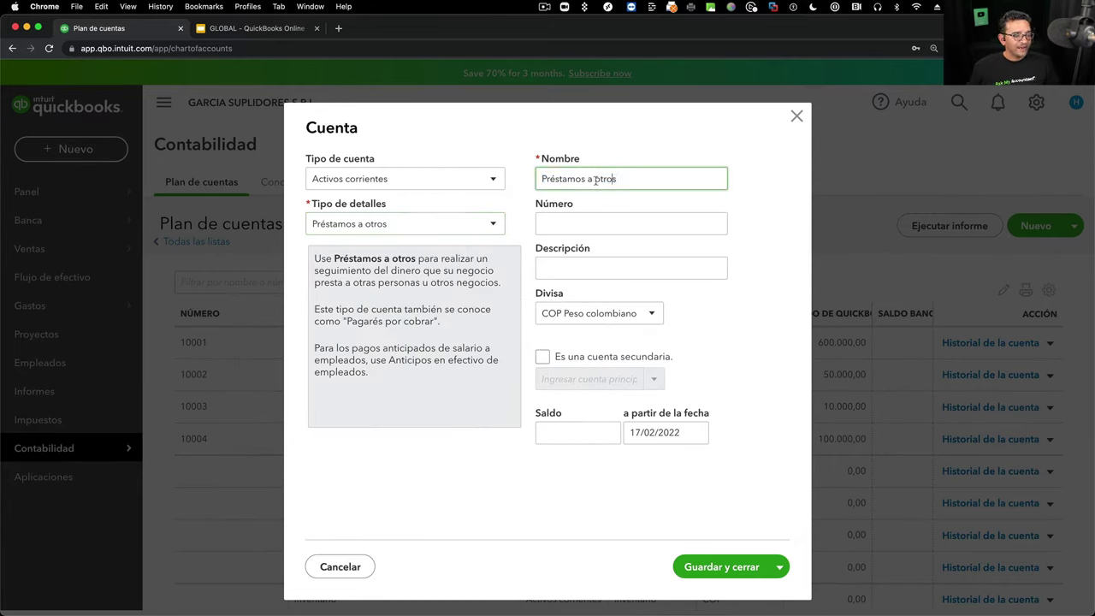
double_click(602, 178)
text(Emplead)
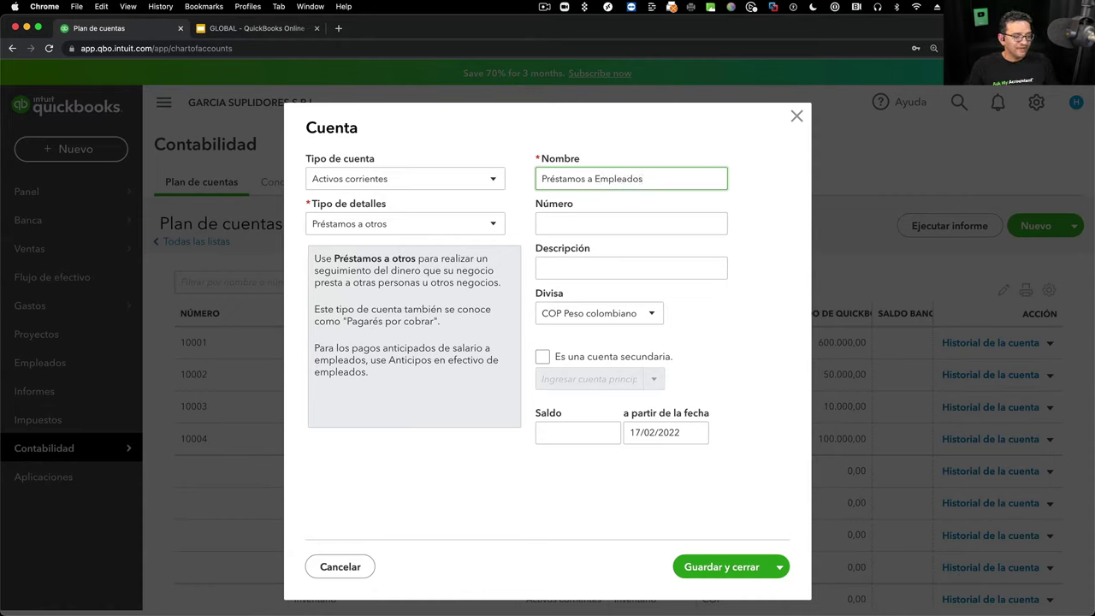
click(582, 440)
key(shift+Tab)
key(shift+Tab)
key(shift+Tab)
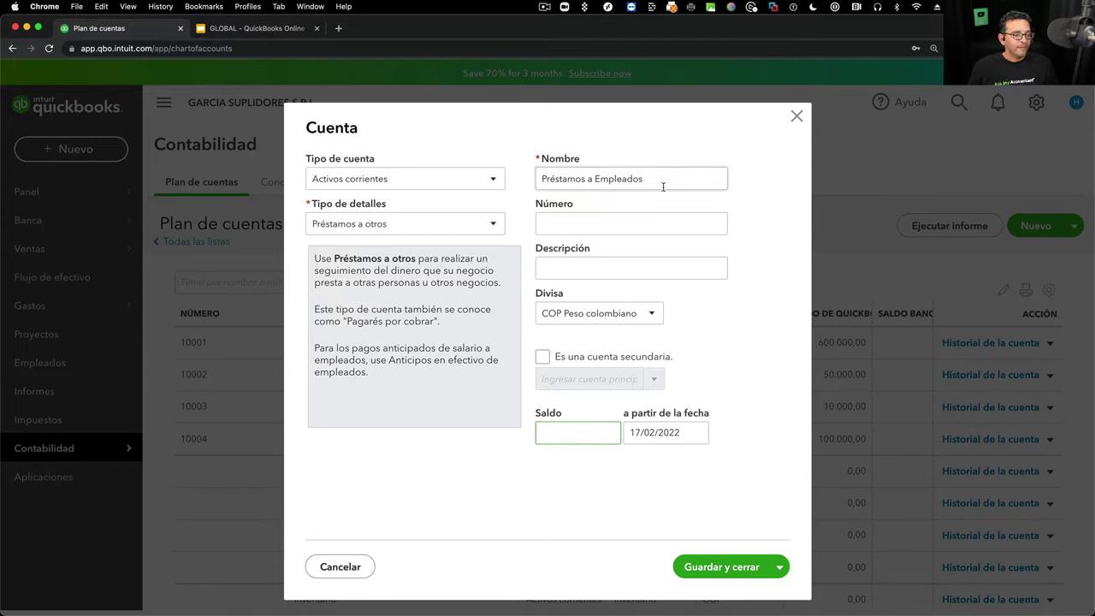
click(558, 223)
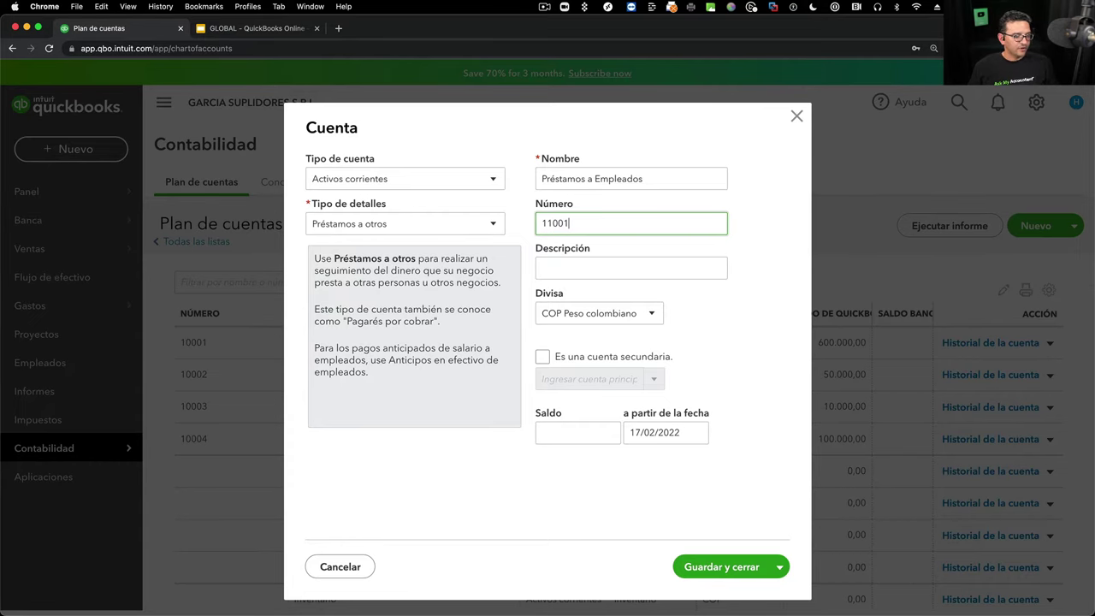
click(747, 568)
scroll(614, 447, down, 3)
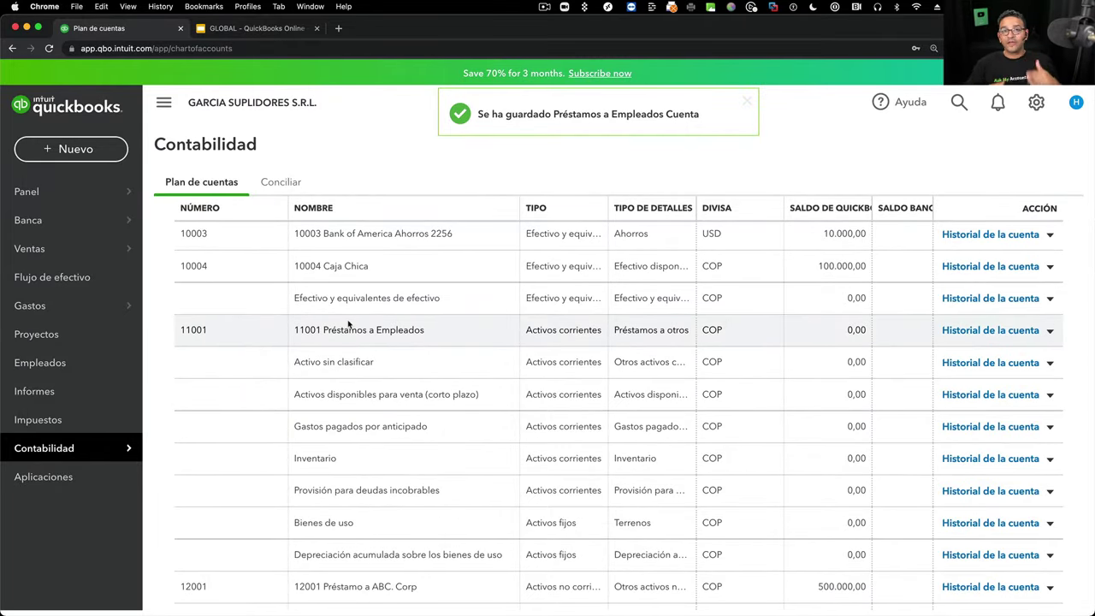
scroll(348, 323, up, 3)
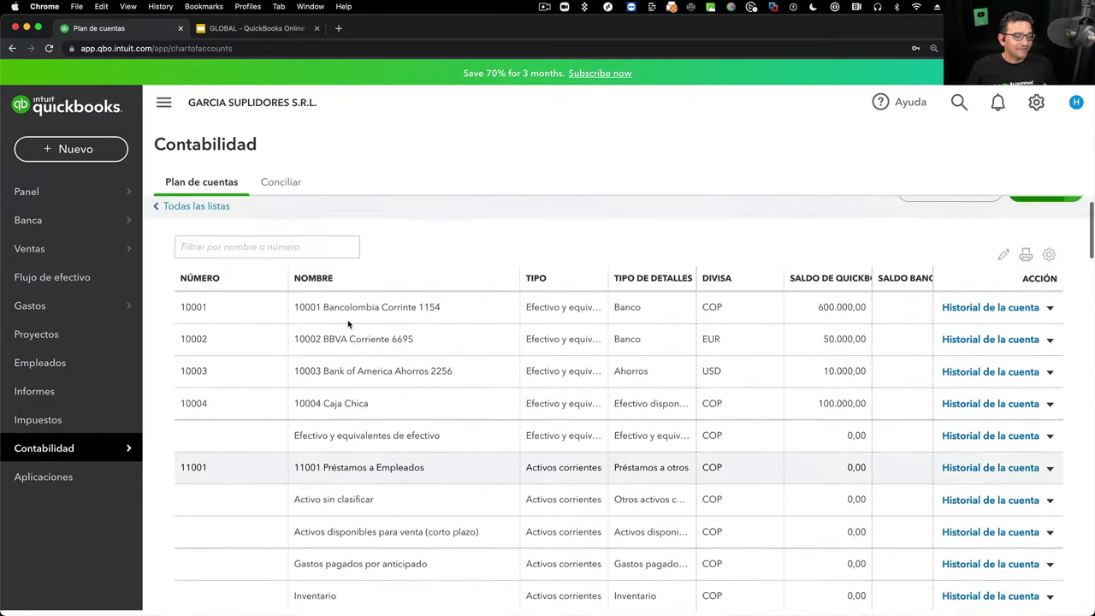
click(1036, 226)
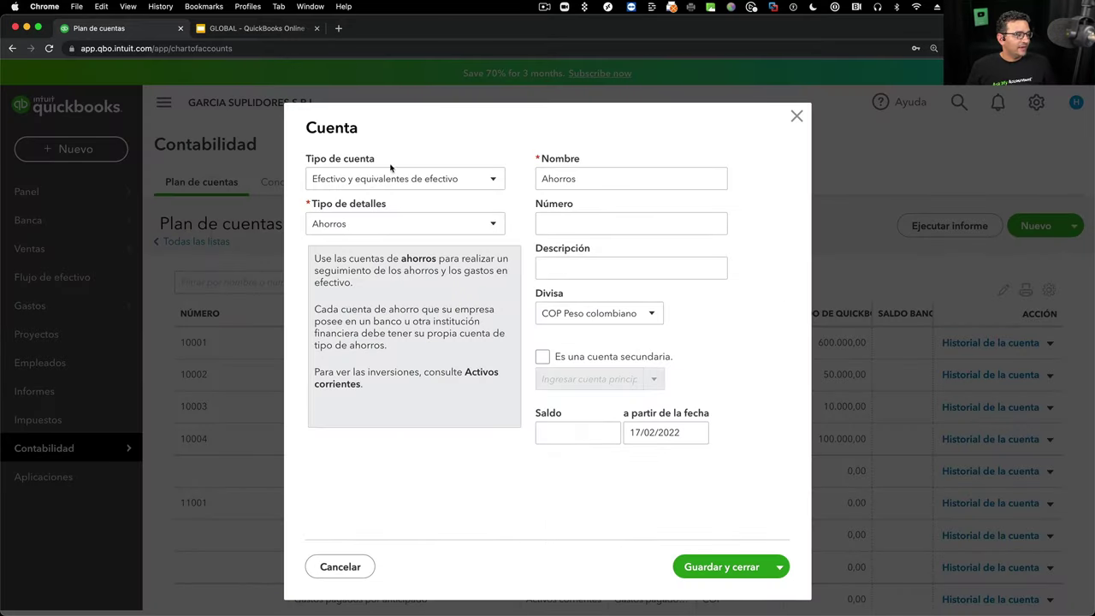
Make the account an Activos corrientes subaccount of 11001 Préstamos a Empleados, detail type Préstamos a otros
click(360, 183)
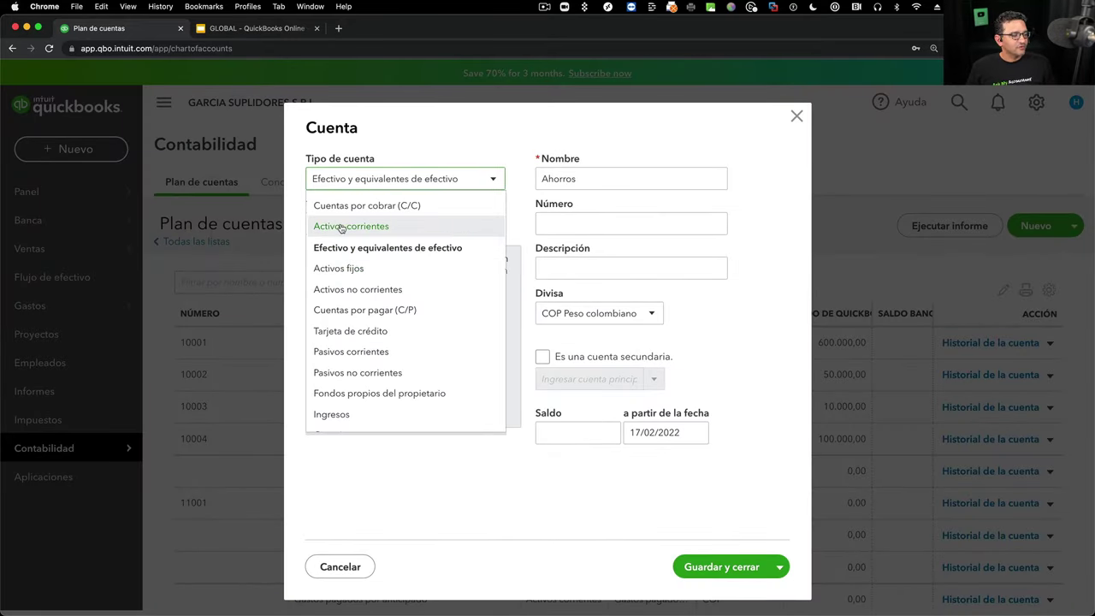
click(341, 227)
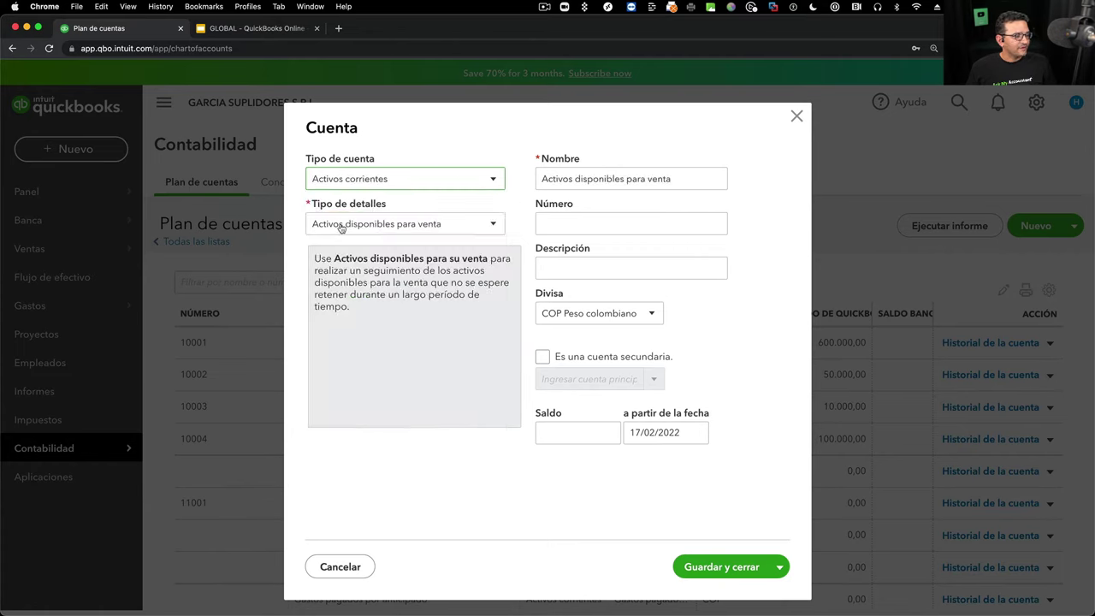
click(544, 357)
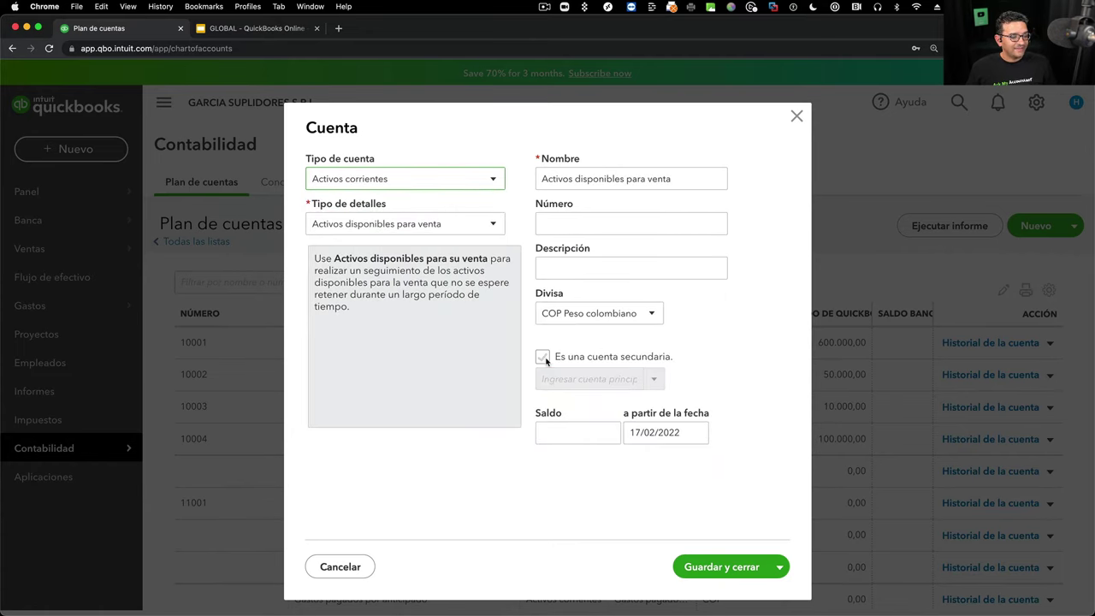
click(543, 358)
click(653, 379)
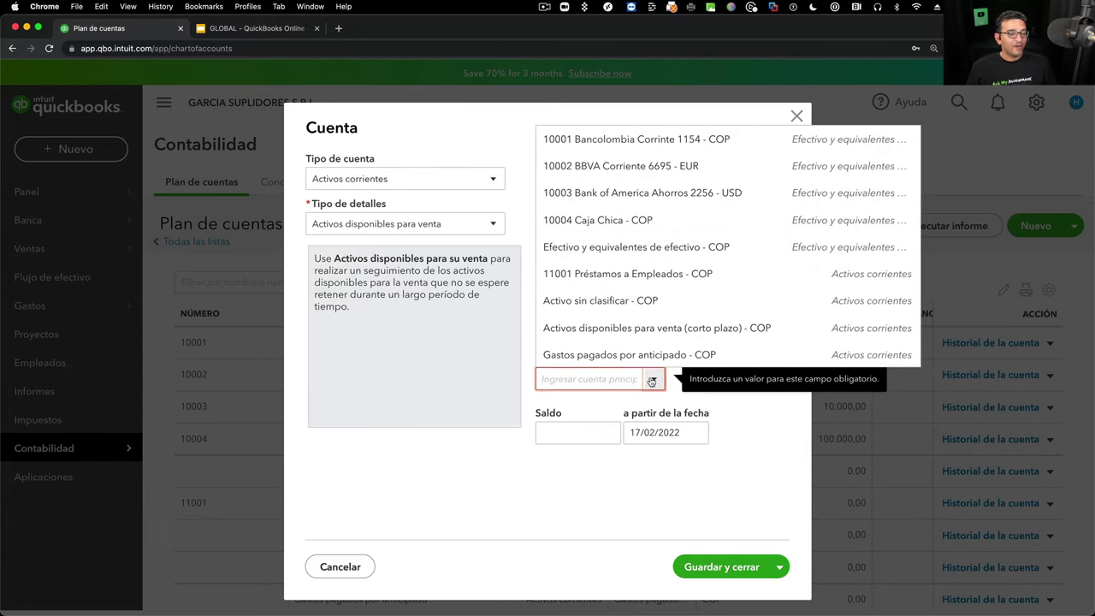
click(590, 274)
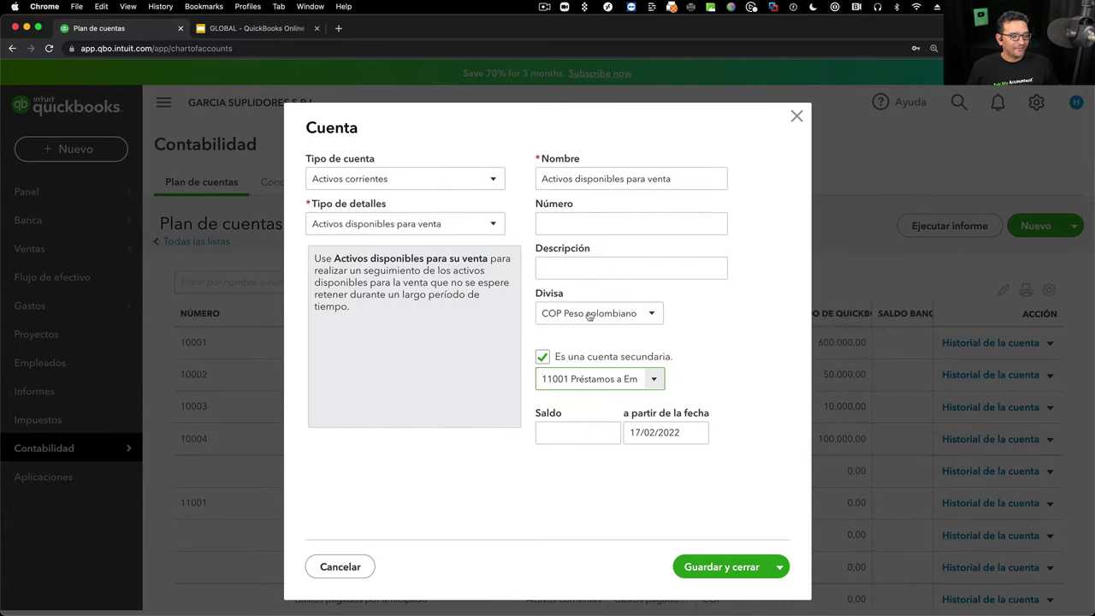
click(483, 226)
scroll(381, 338, down, 2)
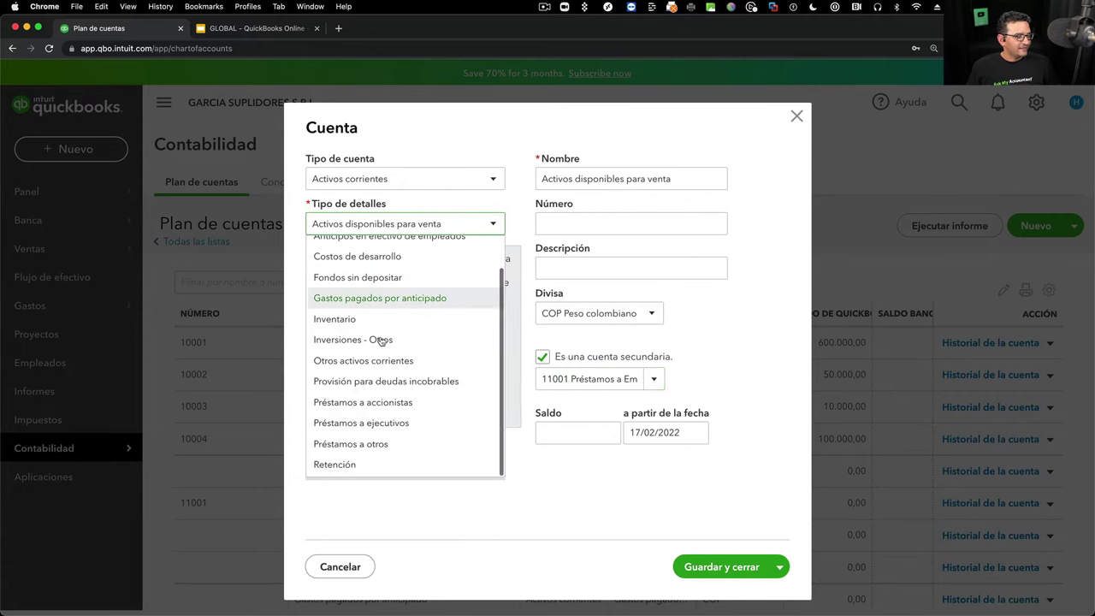
click(341, 450)
Name it after the employee and give it a 50.000,00 balance as of 31/12/2021
click(601, 181)
click(599, 180)
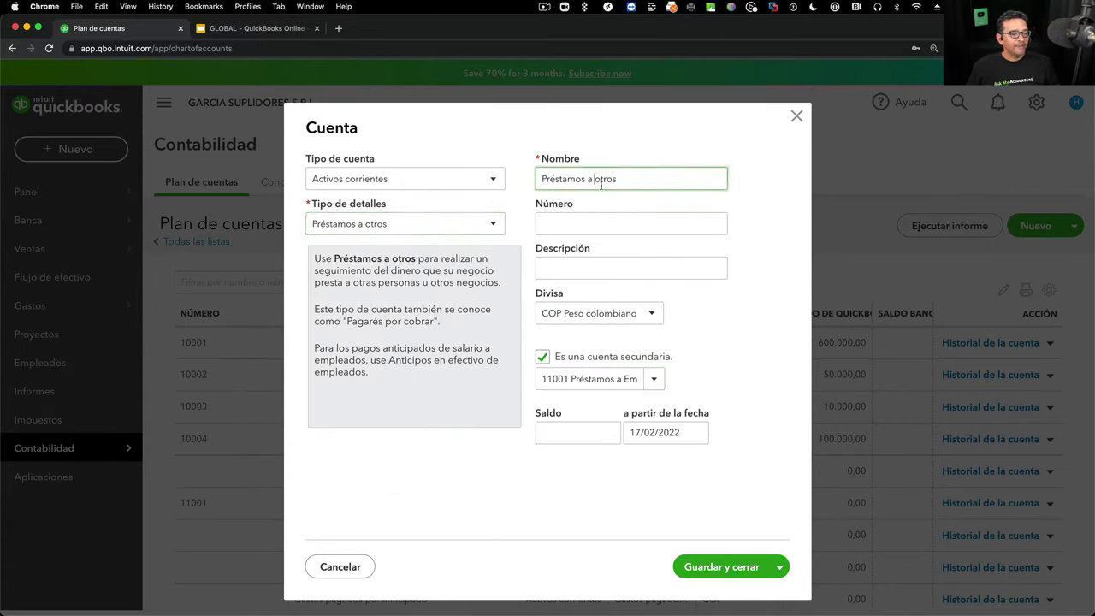
drag(620, 180, 504, 173)
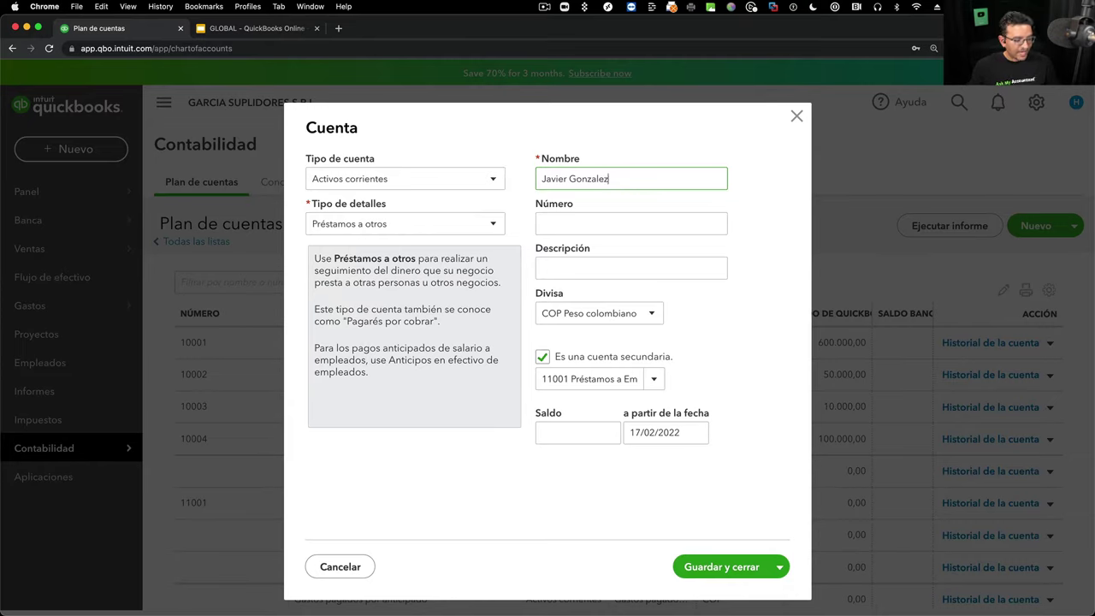
click(548, 432)
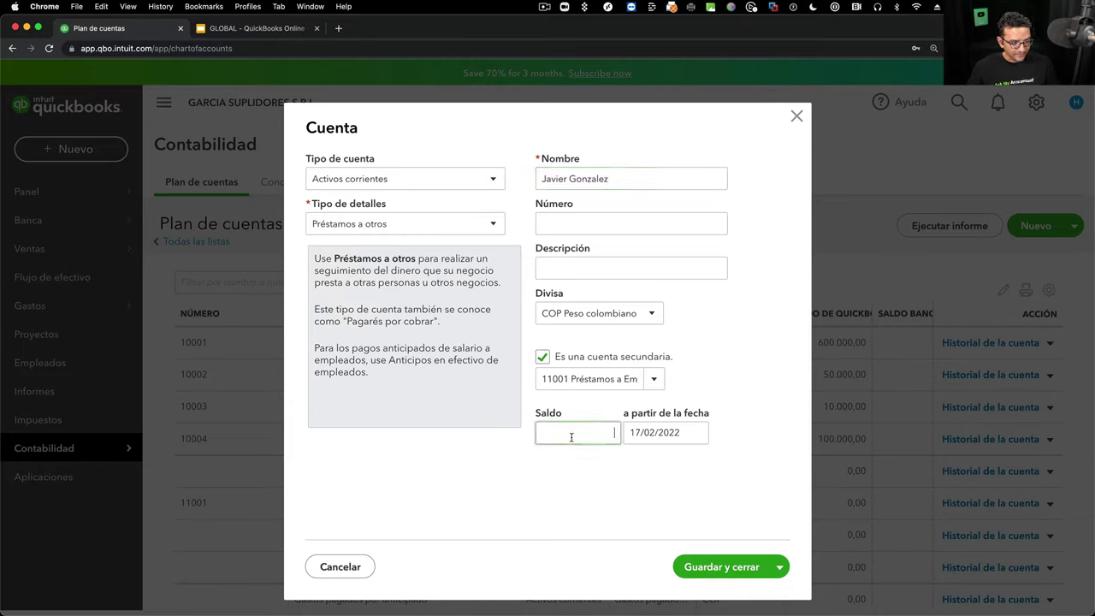
key(Tab)
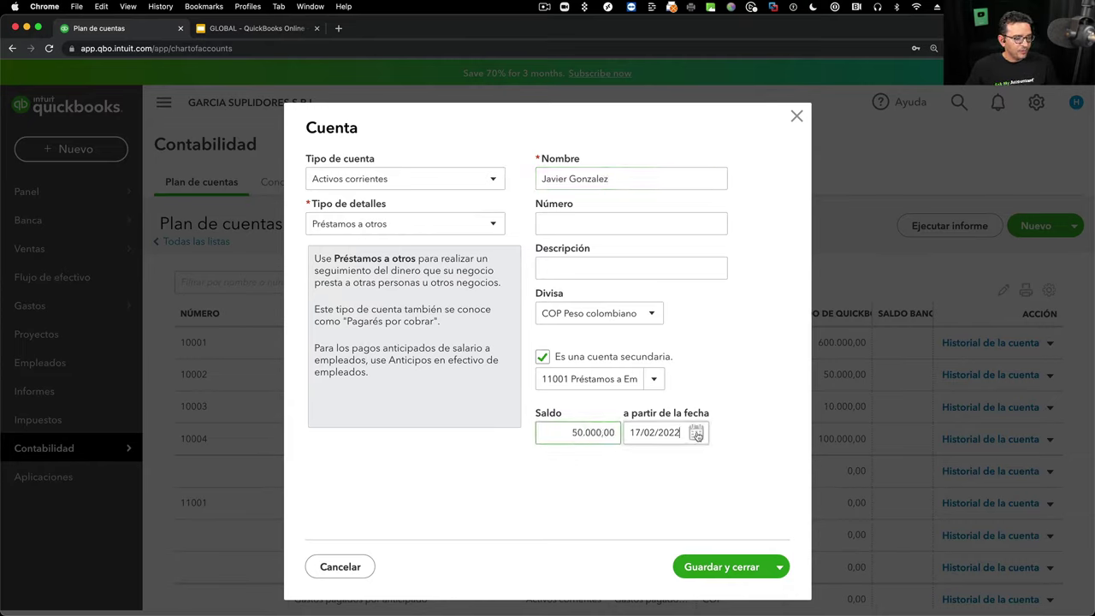
click(696, 432)
click(637, 253)
click(637, 254)
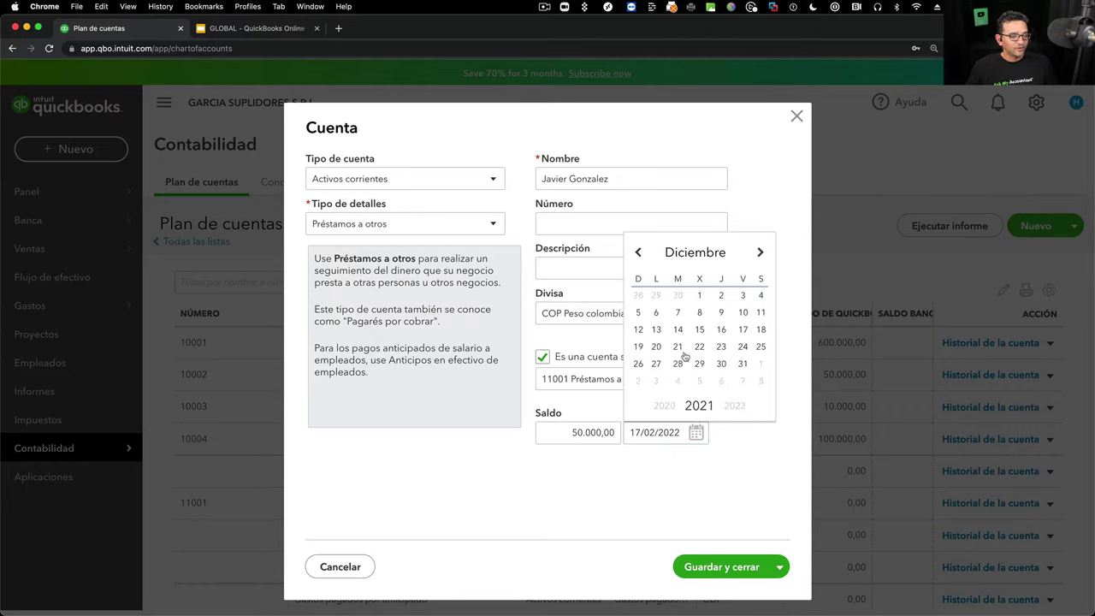
click(743, 366)
click(780, 568)
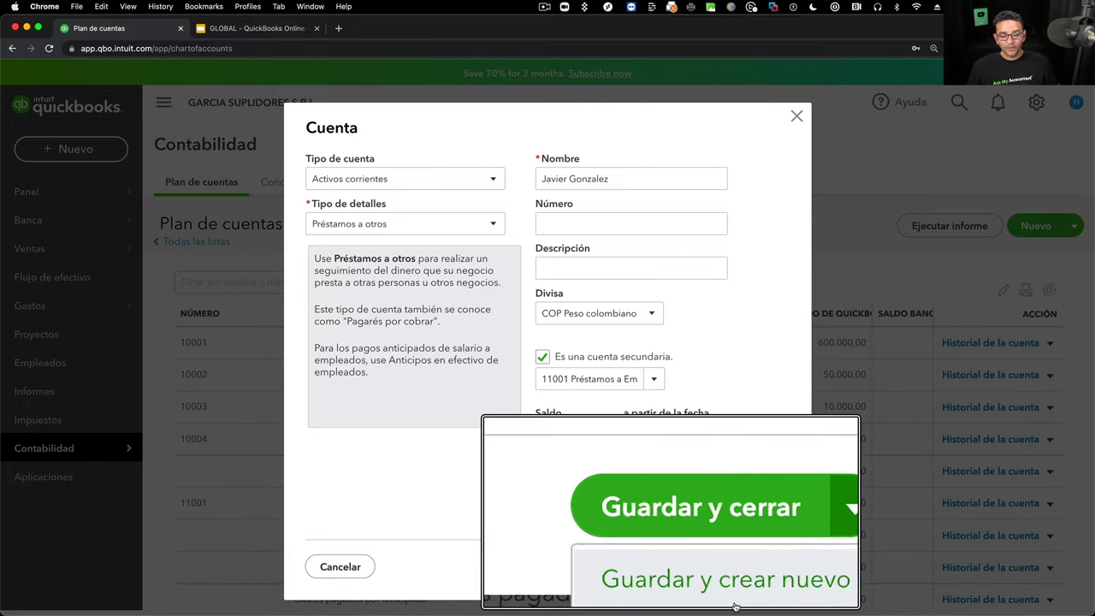
Save the first subaccount and start another named after the second employee under 11001
click(737, 595)
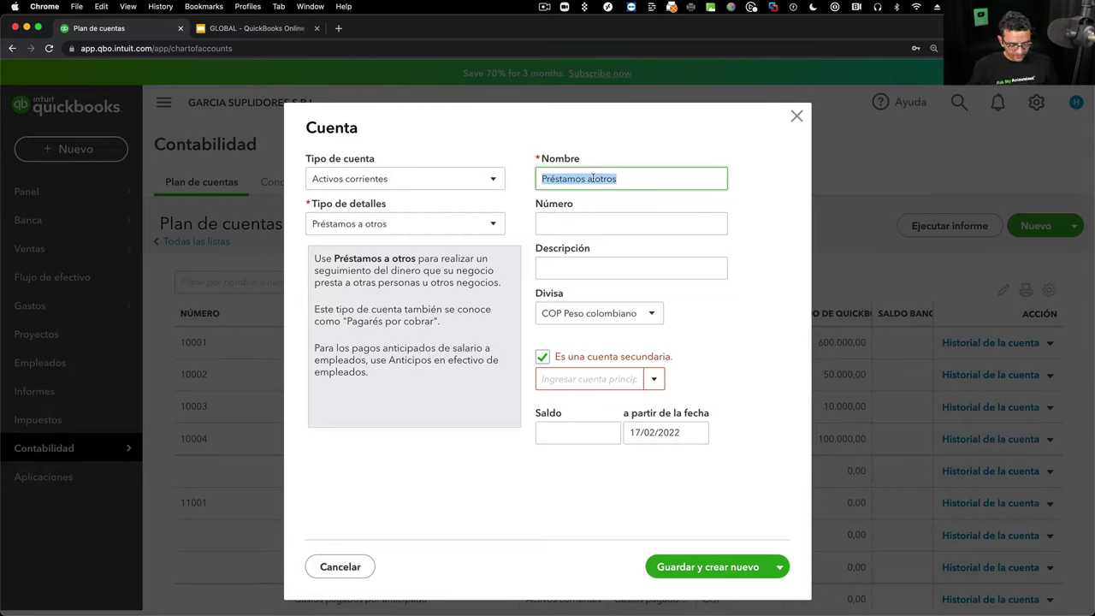
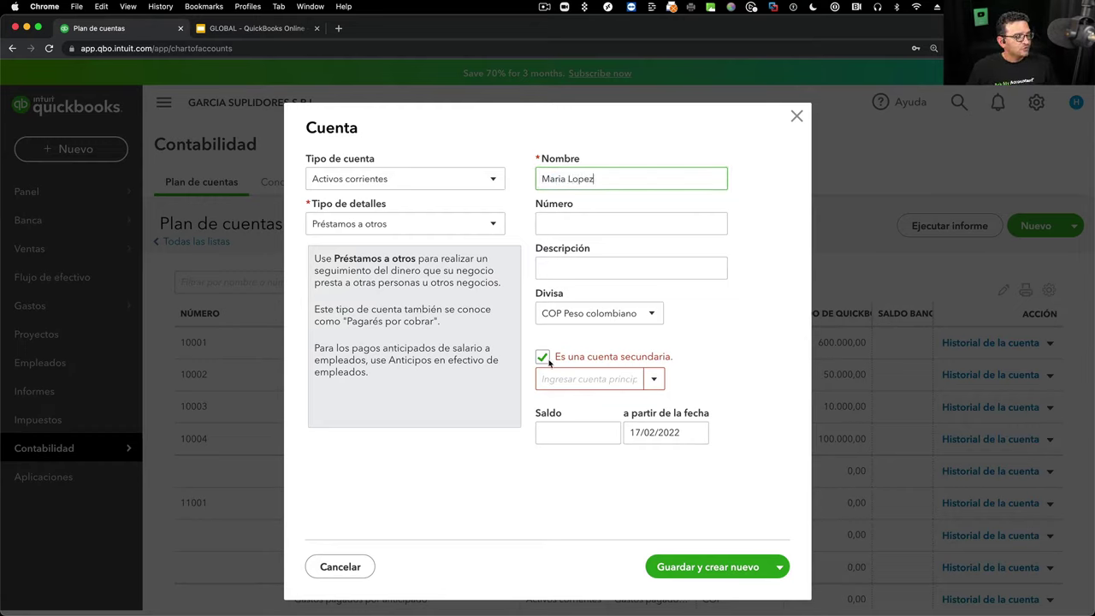
click(600, 378)
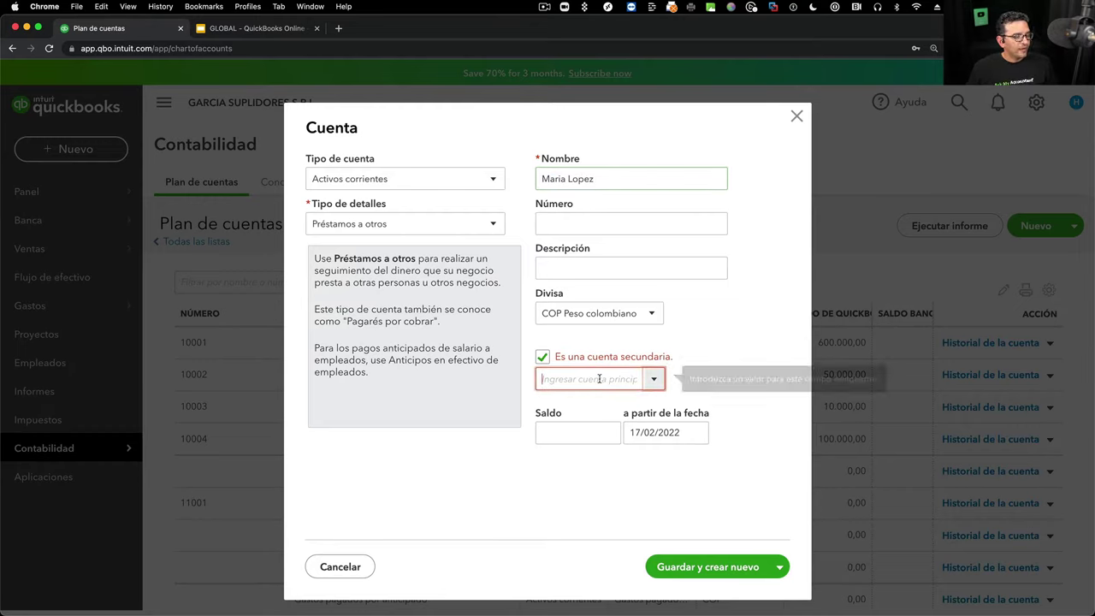
text(pres)
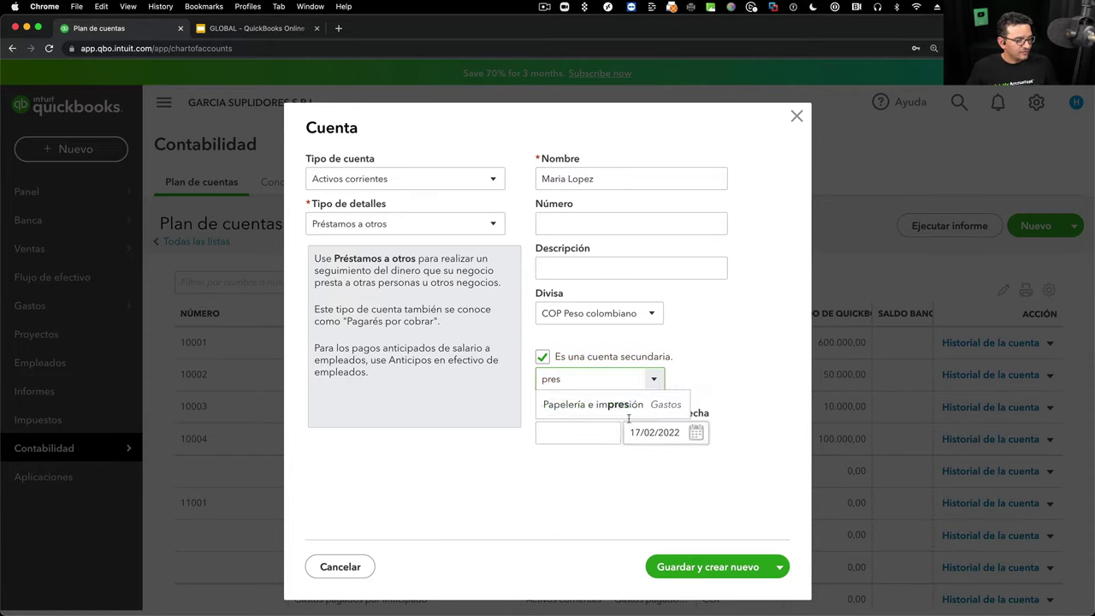
key(BackSpace)
key(BackSpace)
key(BackSpace)
key(BackSpace)
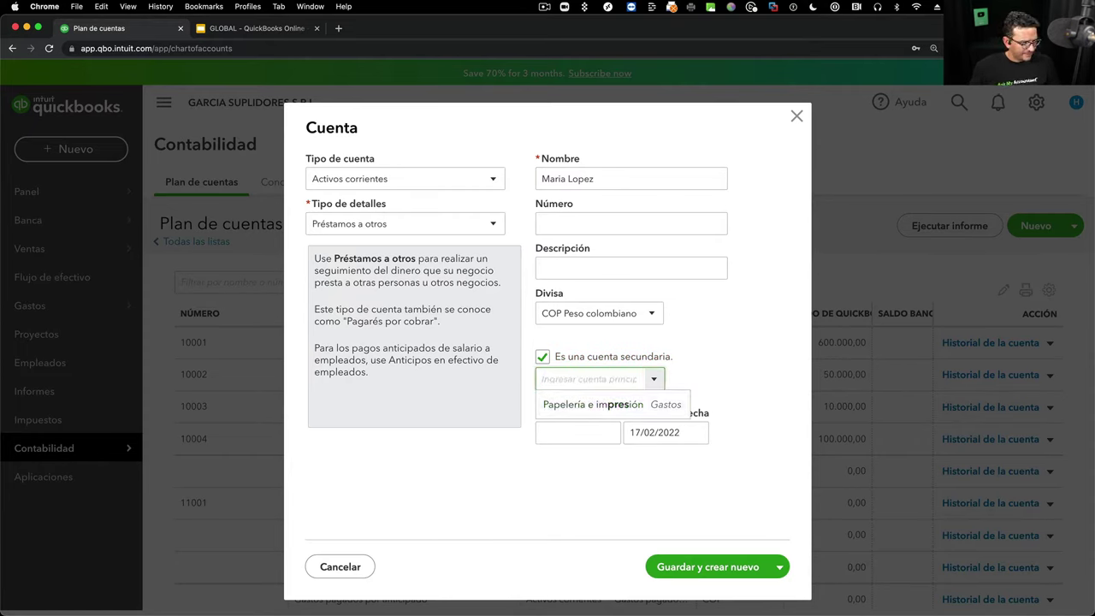
text(pr)
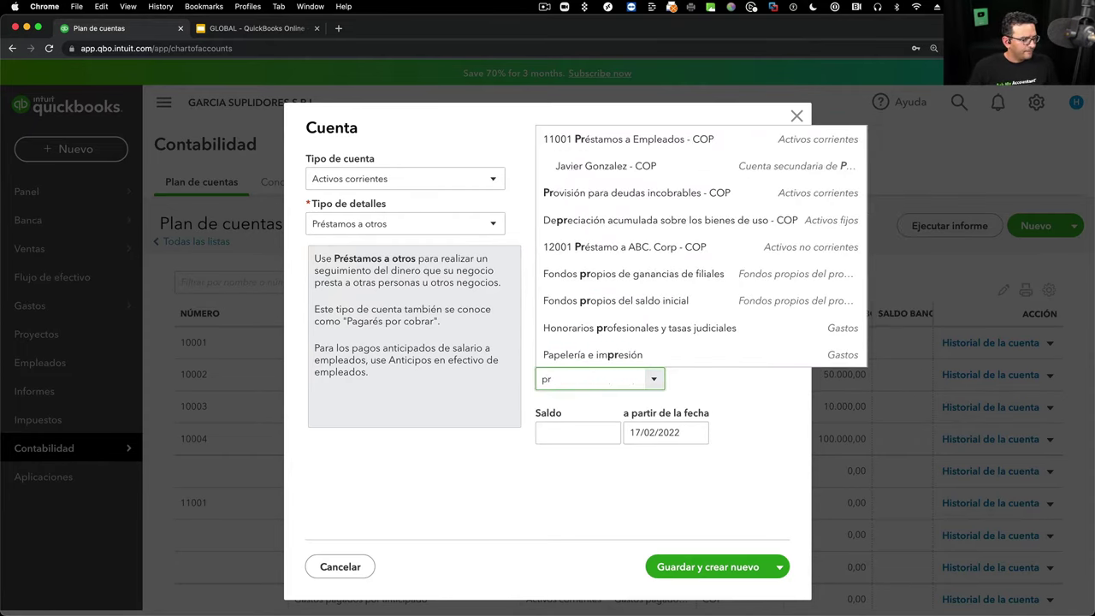
click(612, 144)
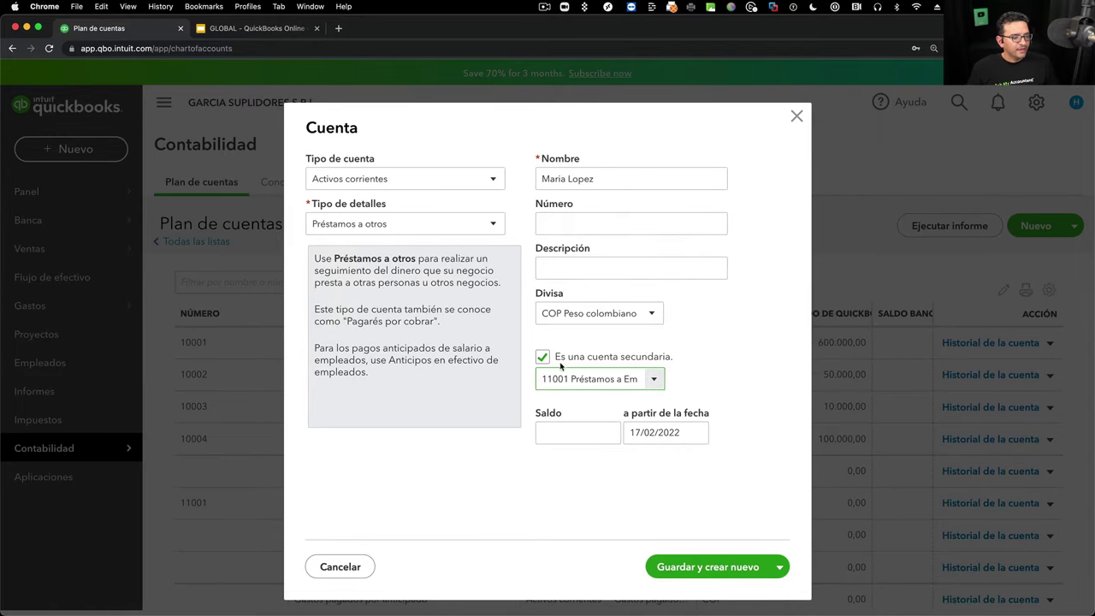
Give it a 2.000.000,00 balance as of 31/12/2021 and number 11003, then save and close
click(552, 437)
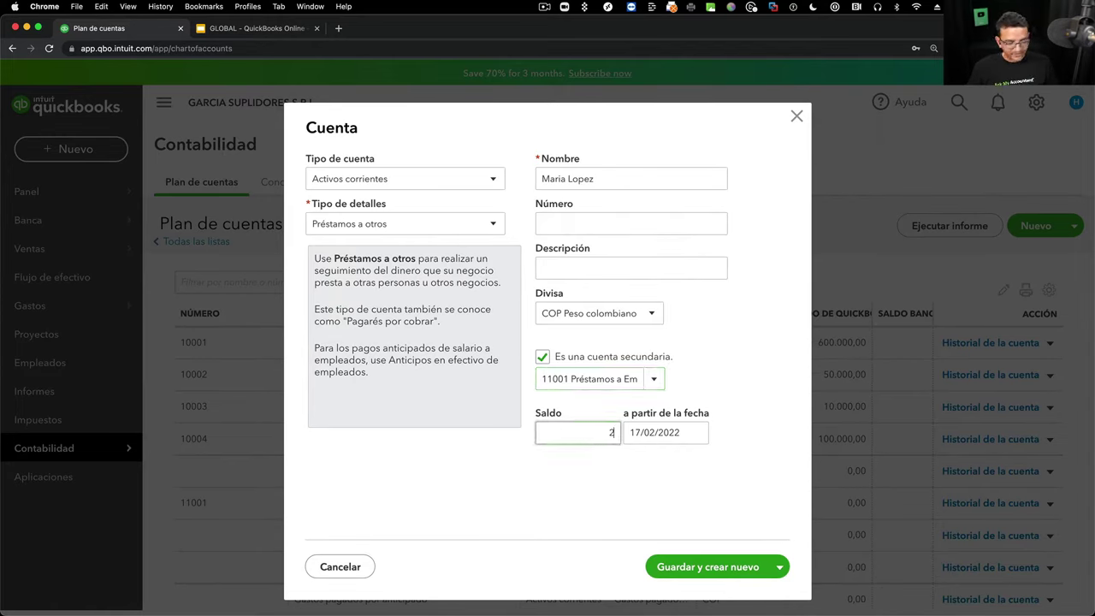
text(2000000)
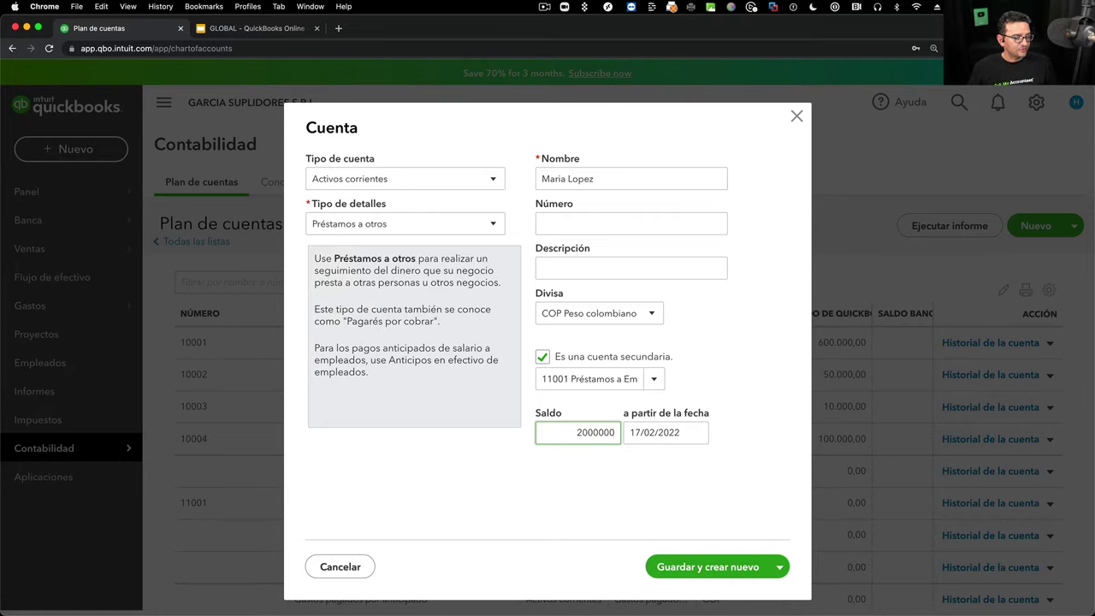
key(Tab)
click(695, 432)
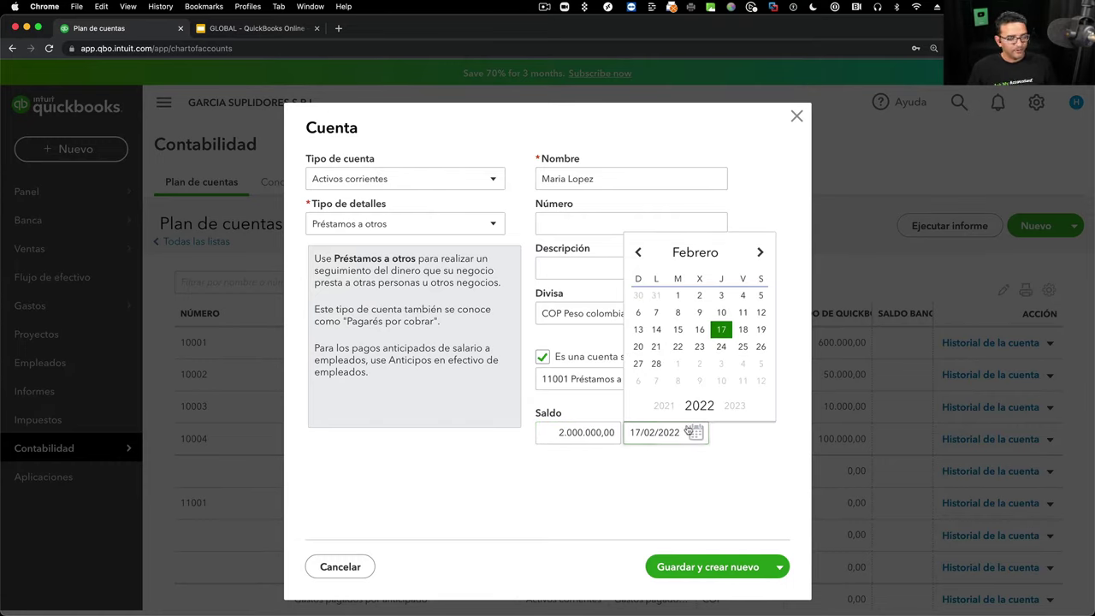
click(636, 252)
click(637, 252)
click(740, 364)
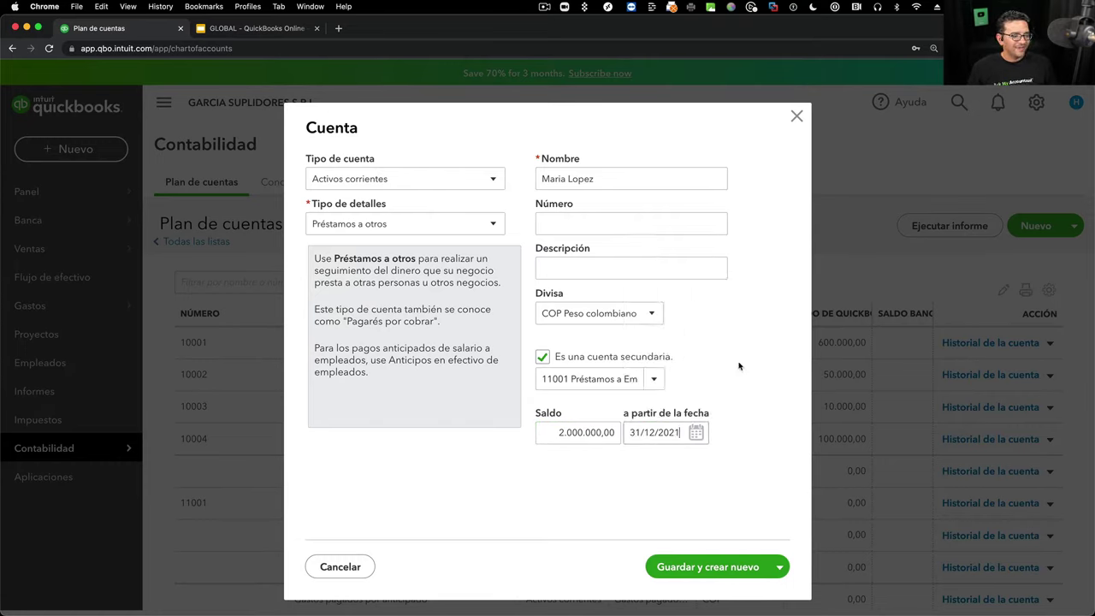
click(562, 230)
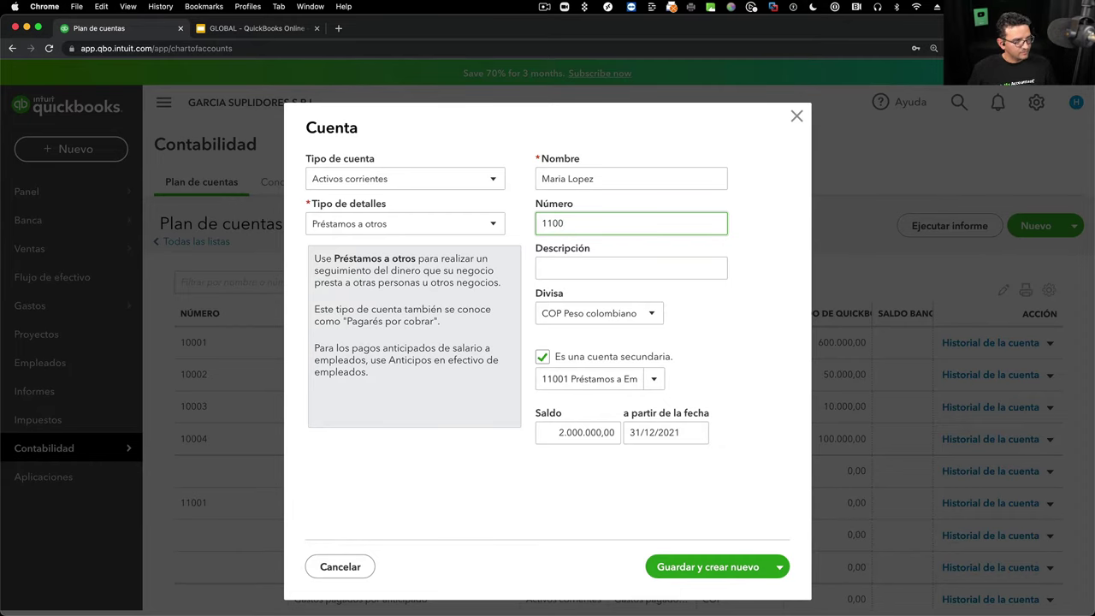
click(751, 573)
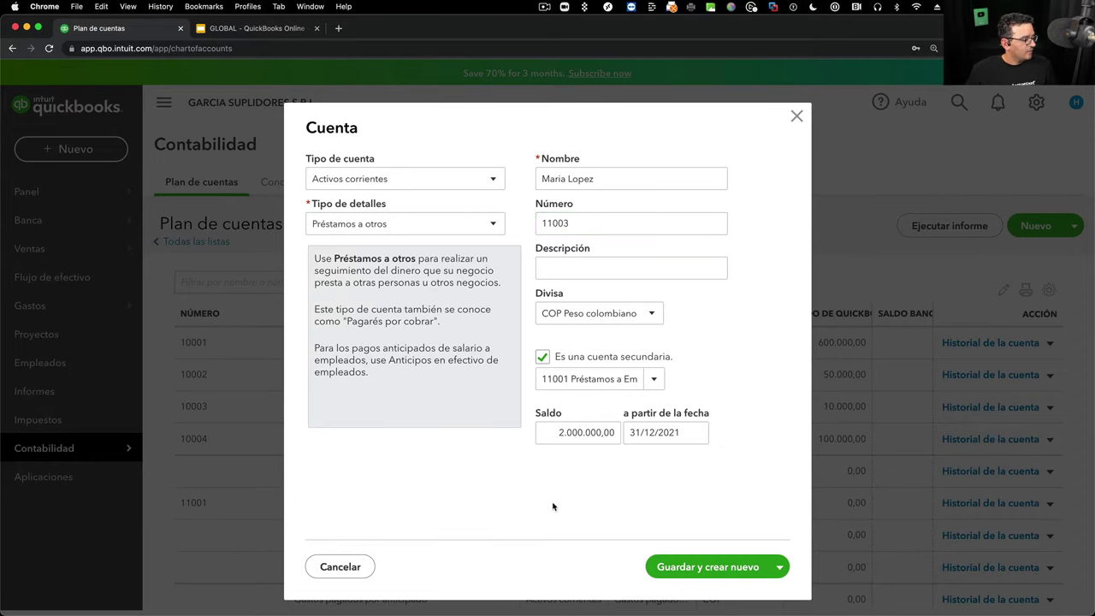
click(797, 116)
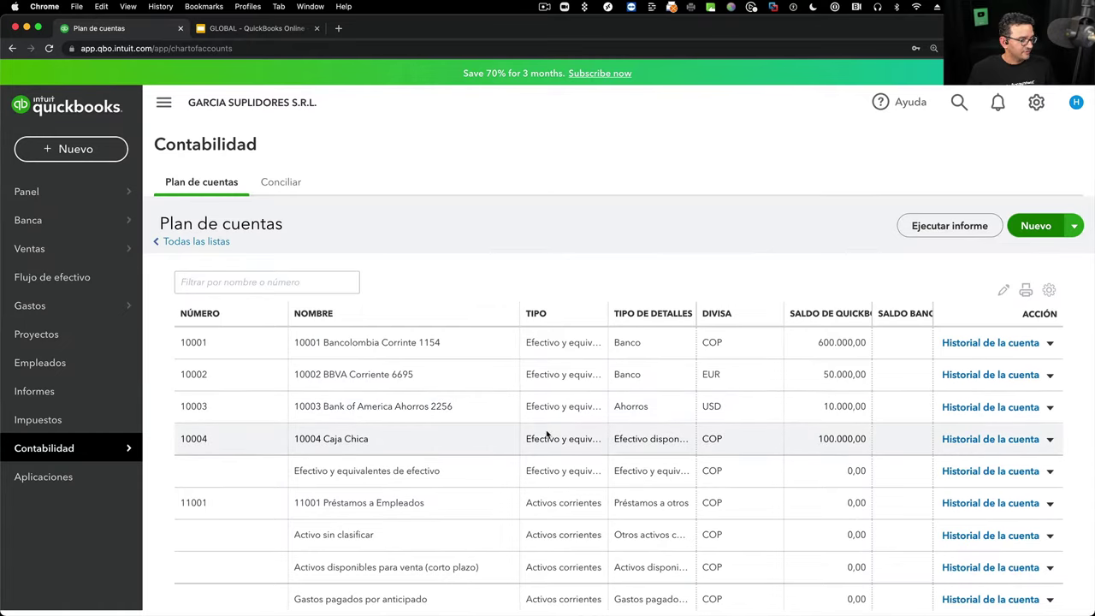
Reload the chart of accounts and edit the 11003 employee sub-account under 11001
scroll(548, 434, down, 3)
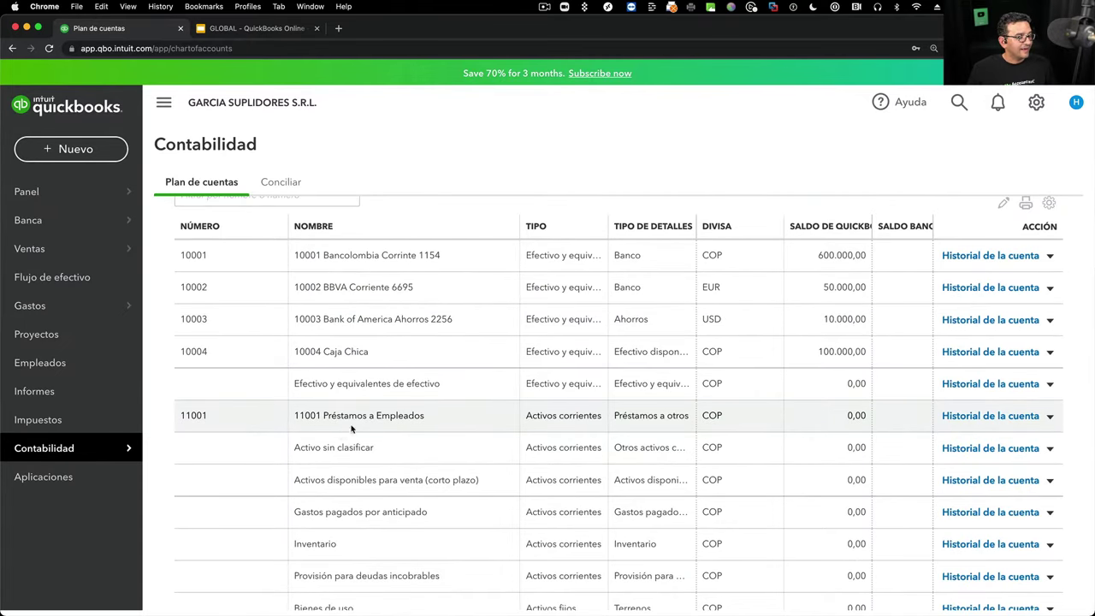
scroll(352, 425, down, 2)
scroll(385, 374, up, 3)
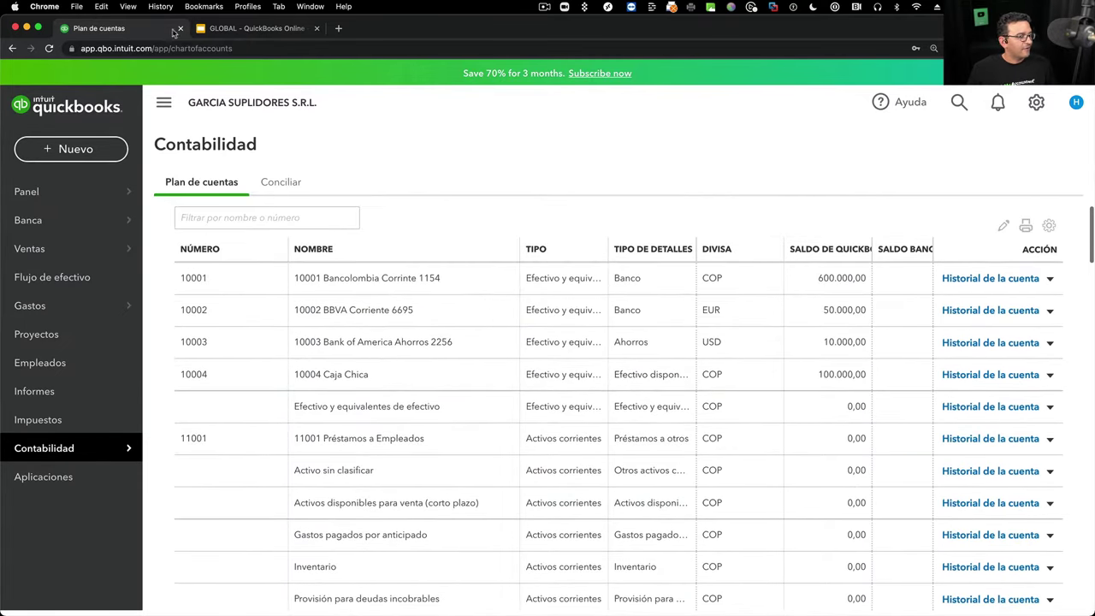
click(49, 49)
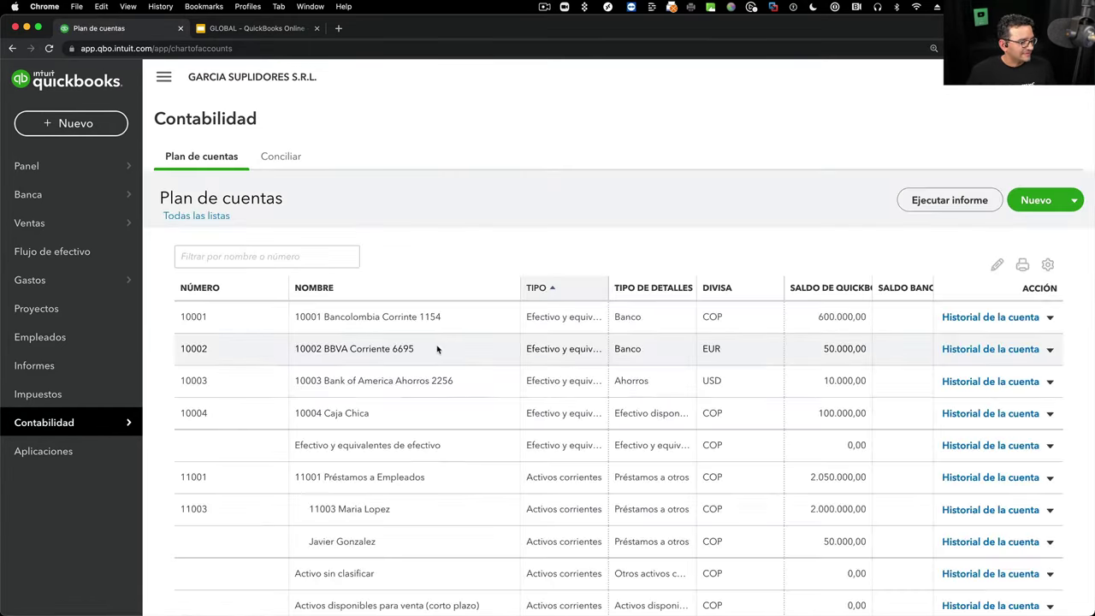
scroll(450, 403, down, 3)
scroll(507, 424, down, 1)
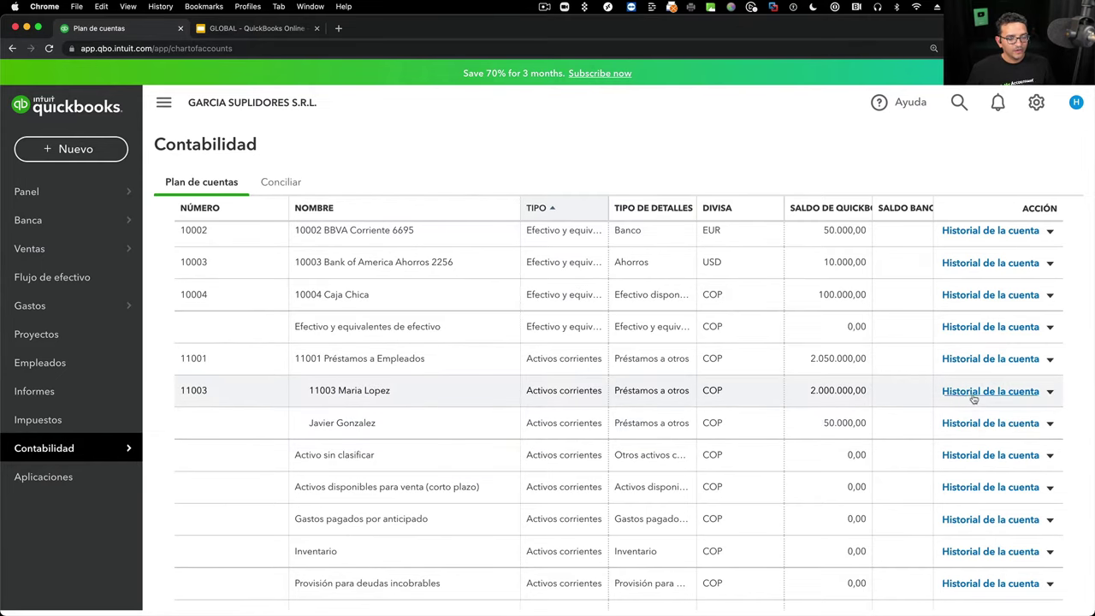
click(1050, 391)
click(963, 413)
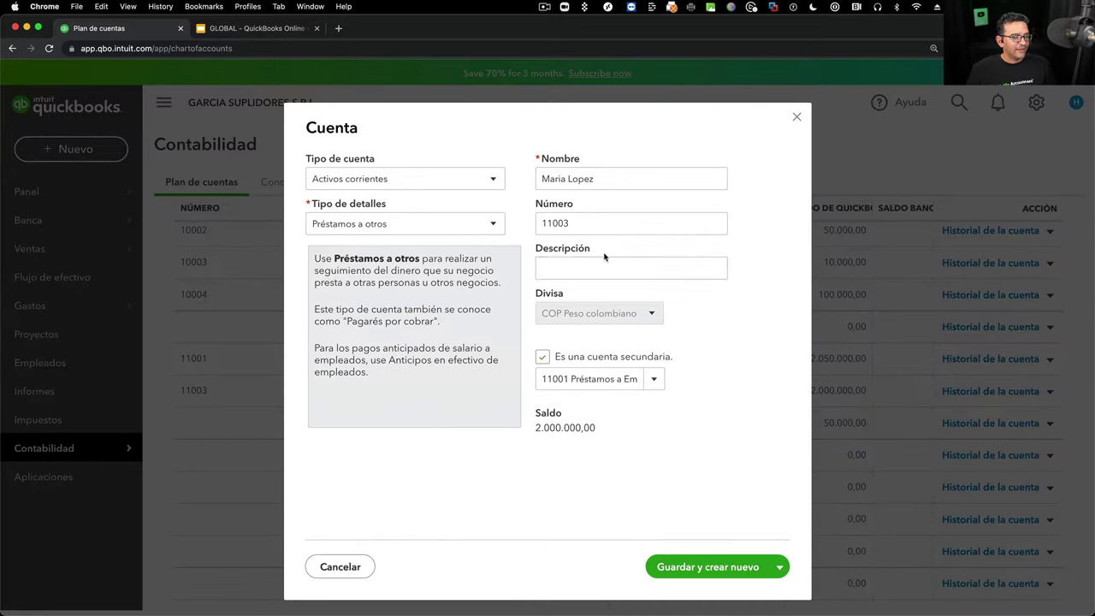
click(582, 222)
Delete the 11003 number from the employee sub-account and choose Guardar y cerrar
double_click(534, 223)
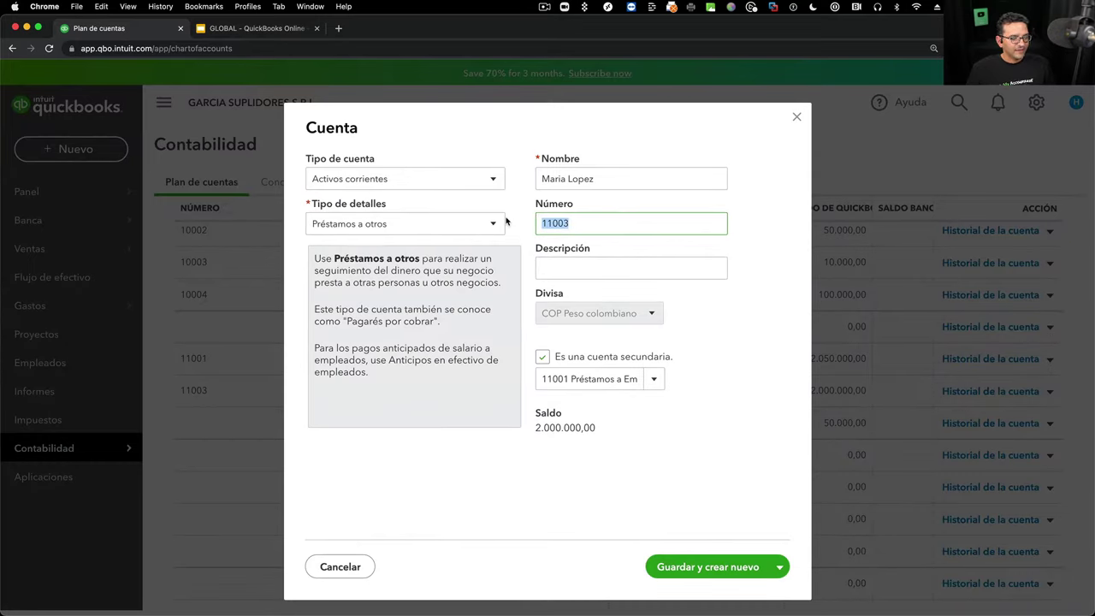
key(BackSpace)
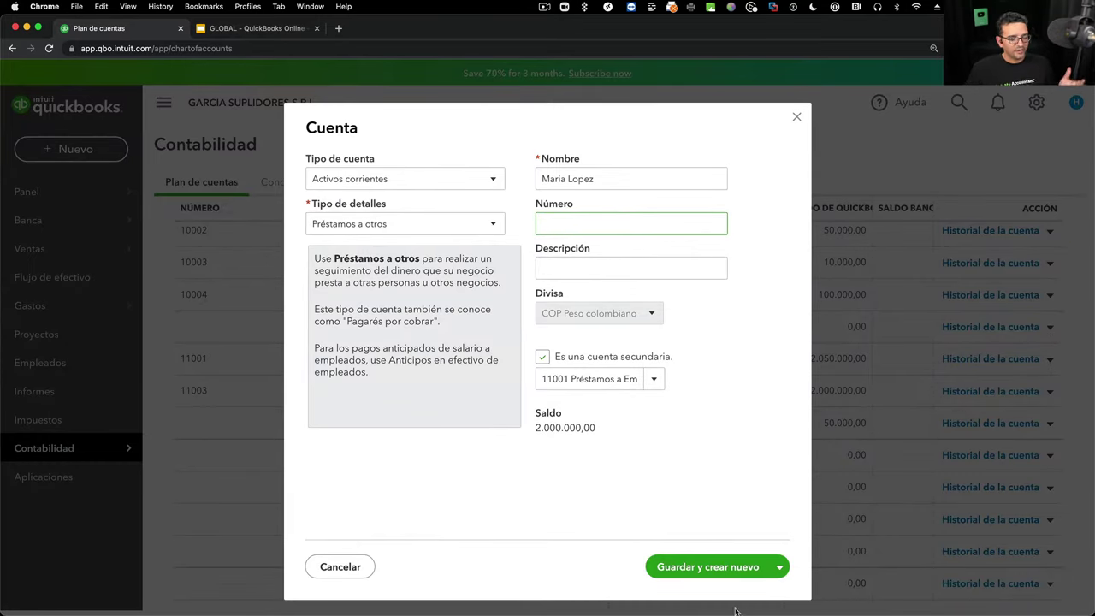
click(780, 566)
click(691, 593)
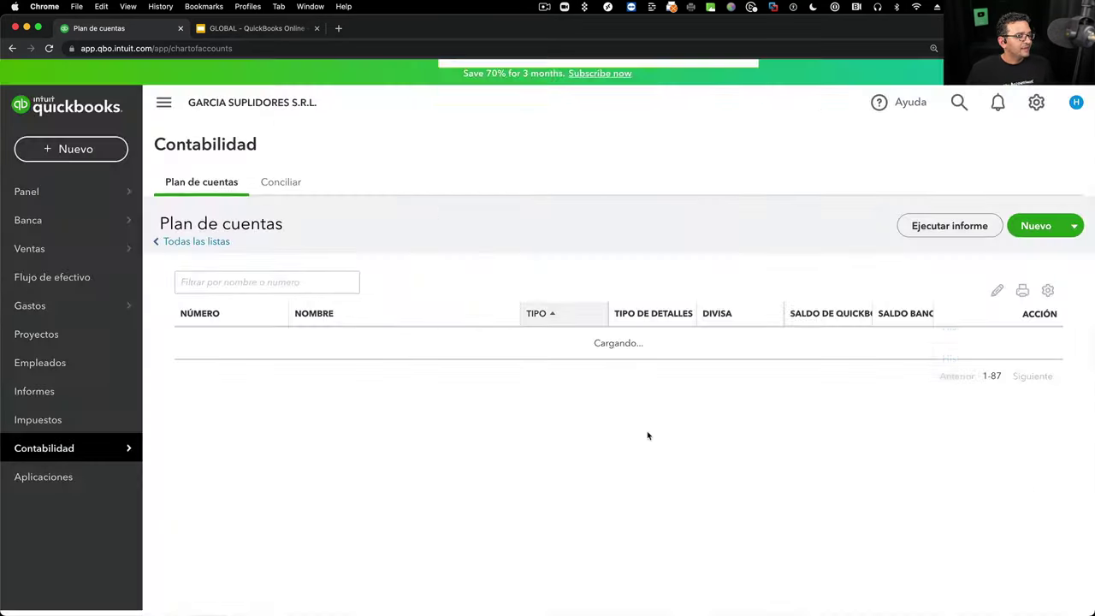
scroll(427, 408, down, 2)
scroll(436, 411, up, 2)
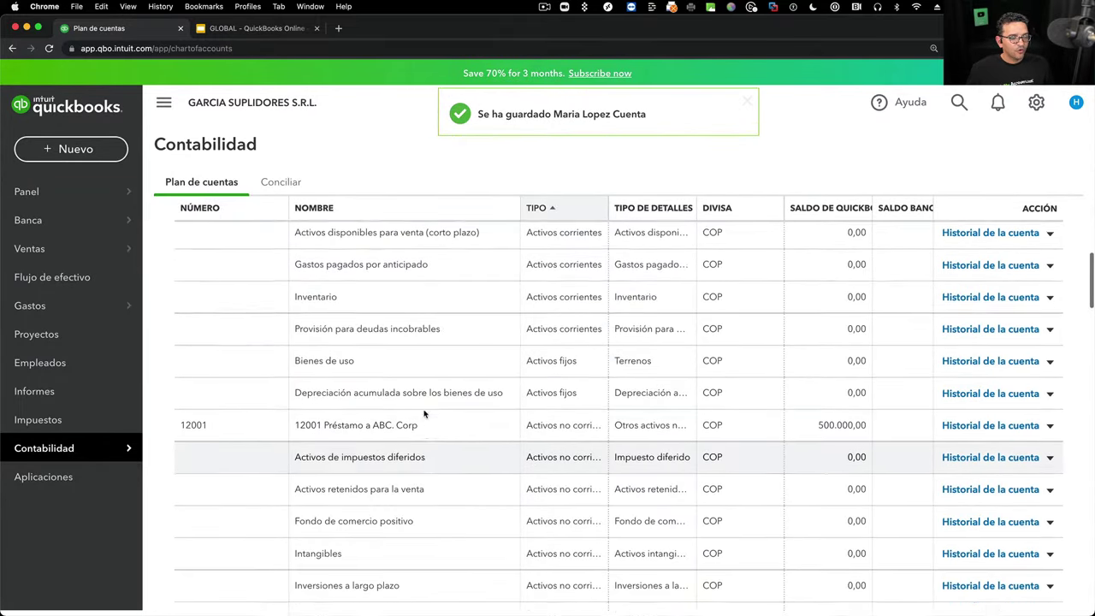
scroll(441, 413, down, 2)
scroll(445, 412, down, 1)
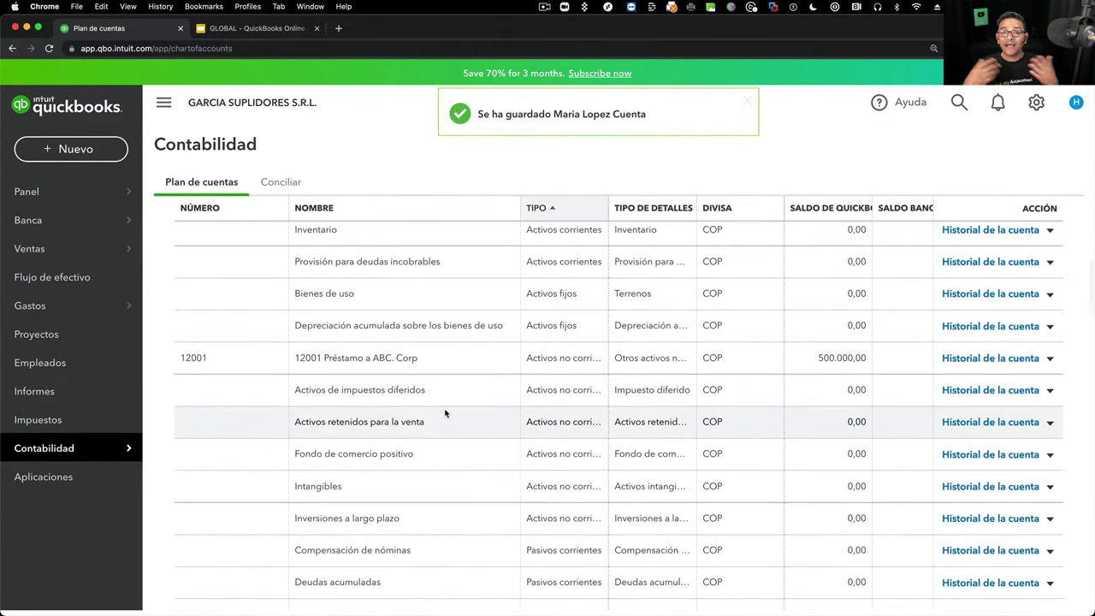
scroll(445, 413, up, 5)
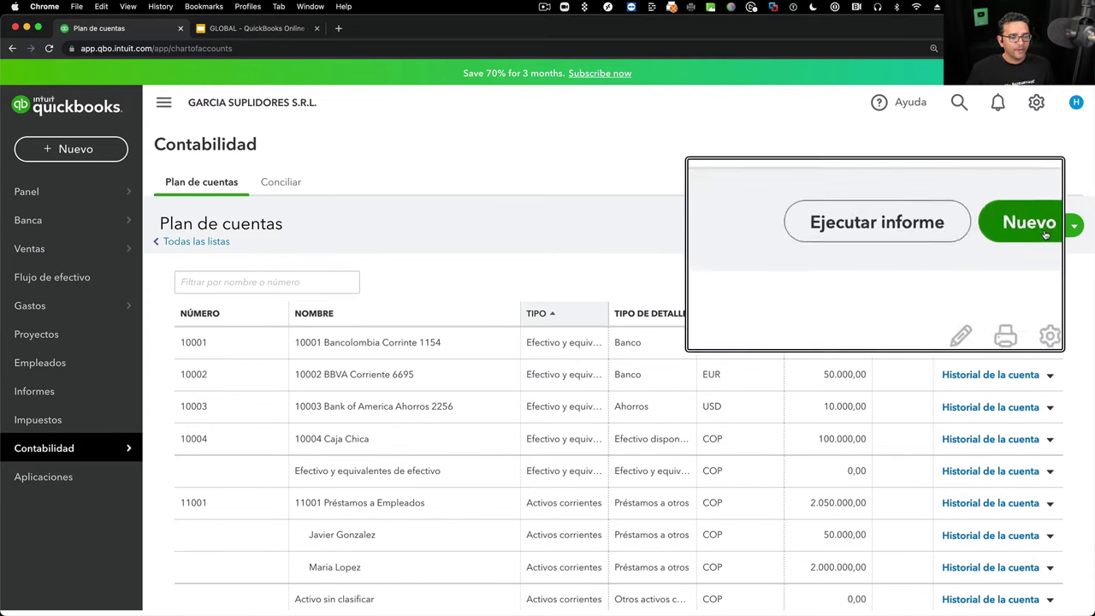
Create a new Activos fijos account of detail type Edificios named Oficina Principal
click(1036, 226)
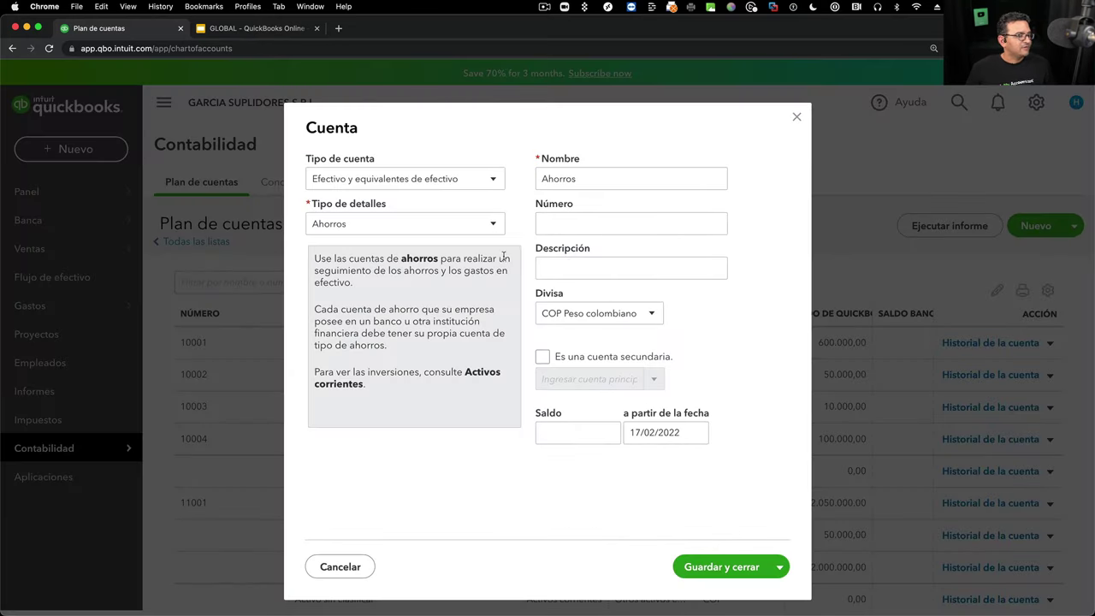
click(439, 182)
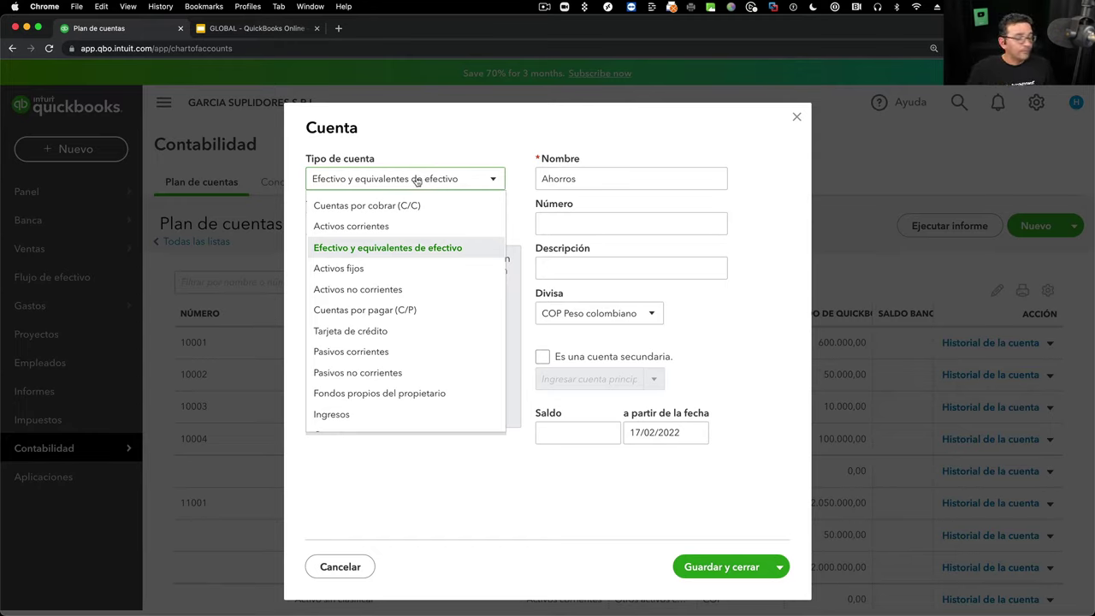
click(356, 269)
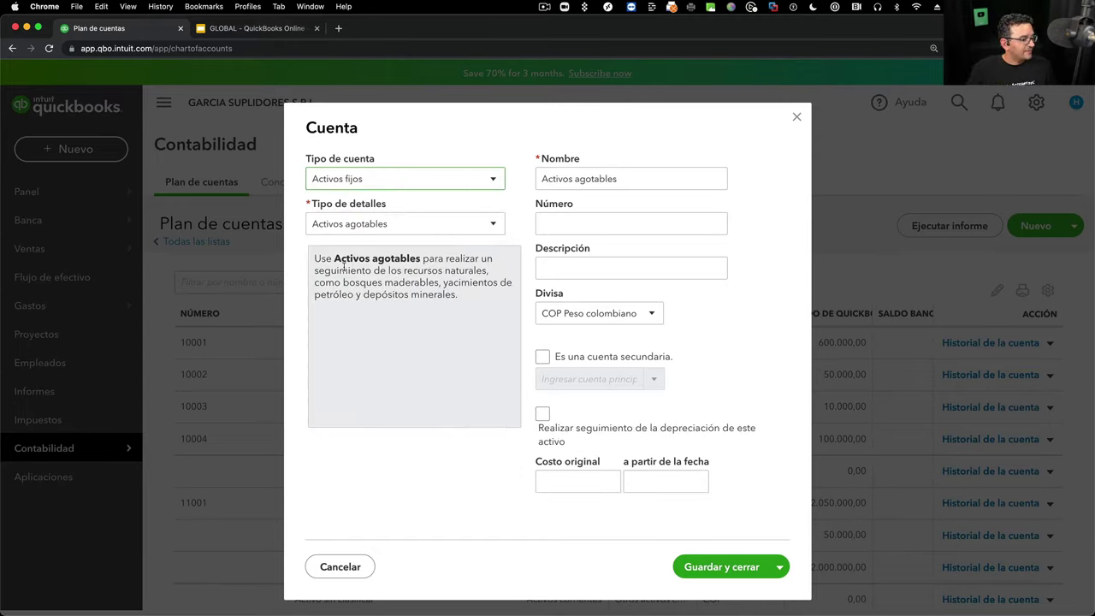
click(377, 225)
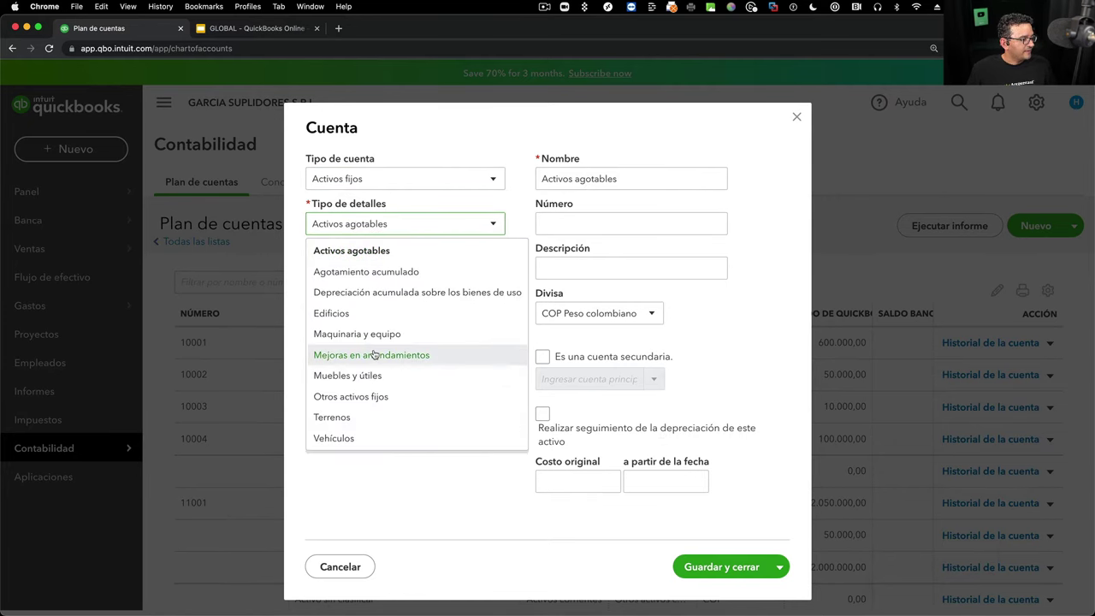
click(342, 314)
double_click(616, 183)
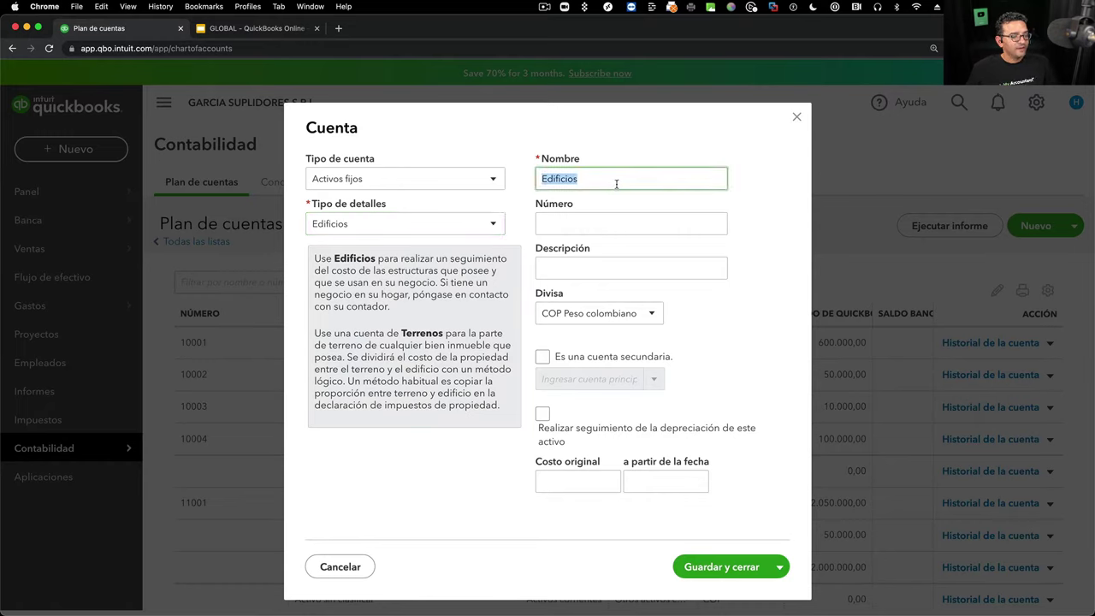
text(Oficina Principal)
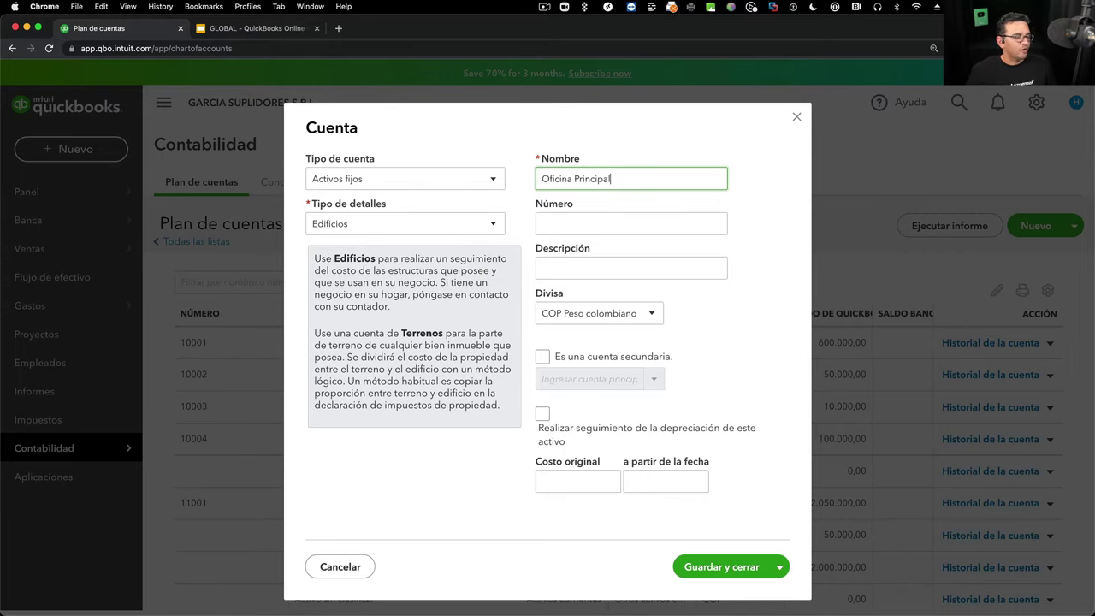
Enter an original cost of 10.000.000 dated 31/12/2021
click(543, 476)
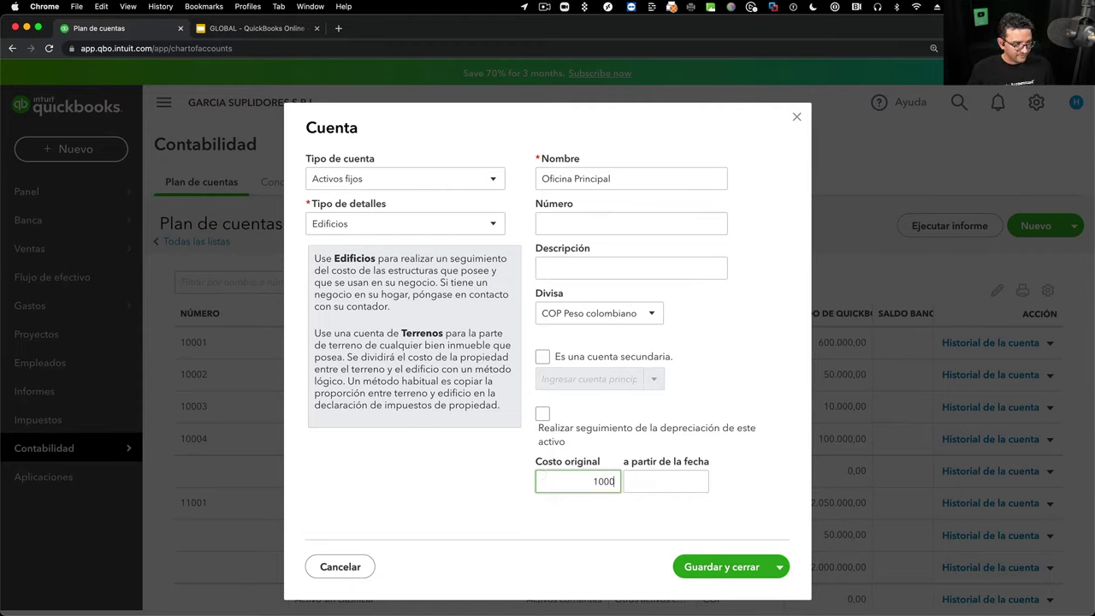
text(10.000.000)
key(Tab)
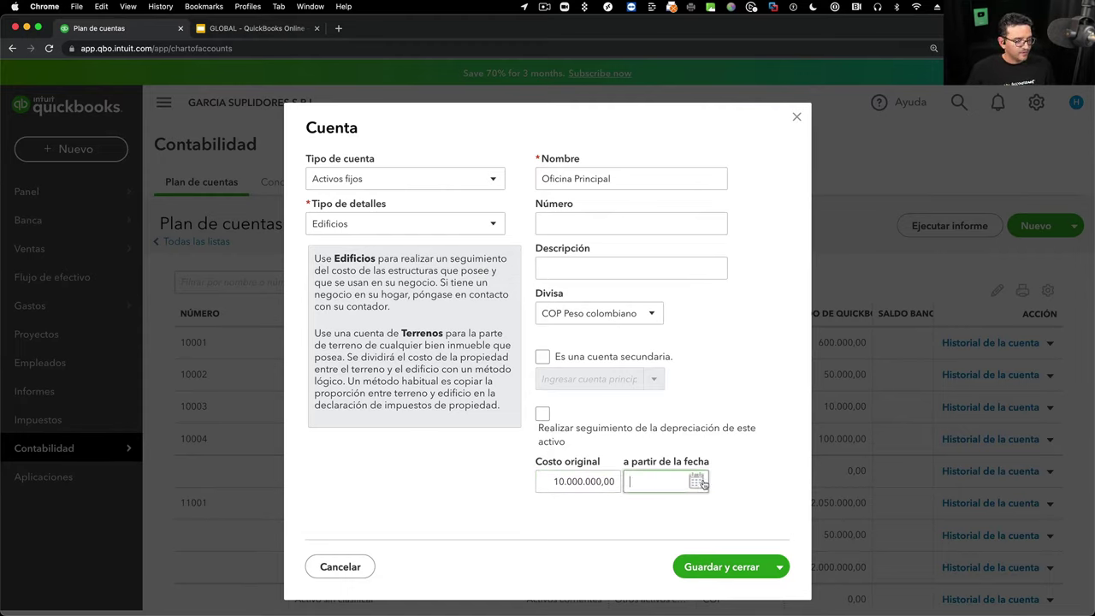
click(696, 481)
click(569, 313)
click(644, 342)
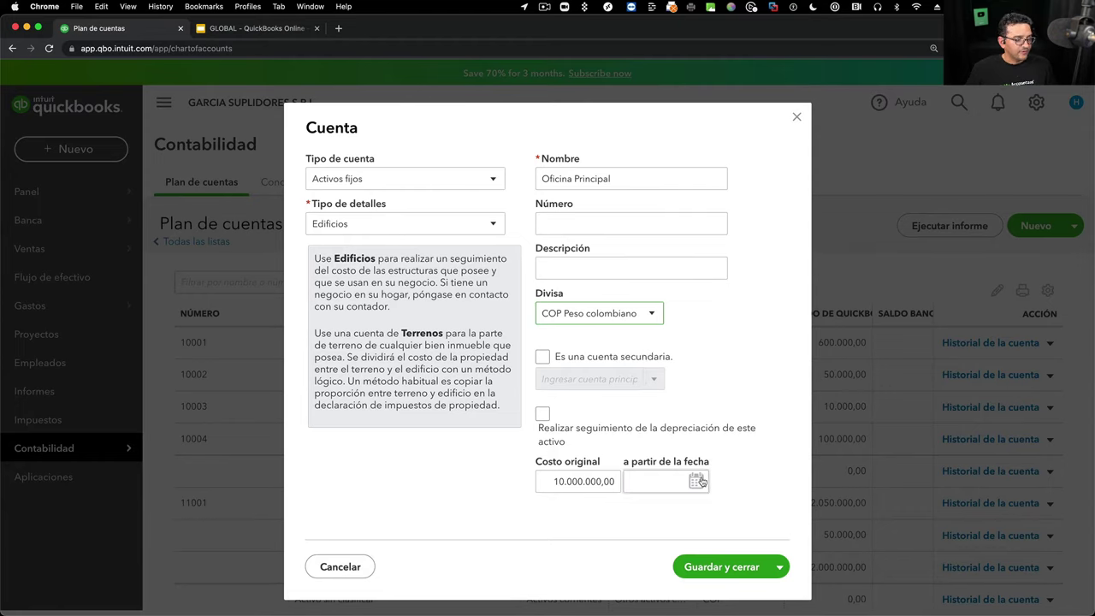
click(696, 481)
click(635, 303)
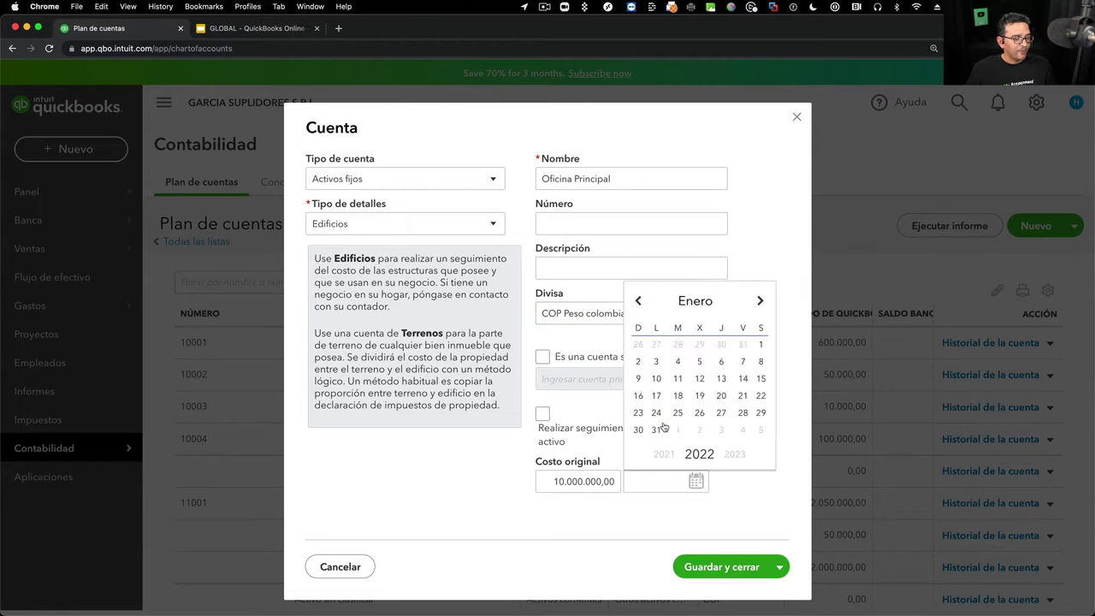
click(637, 301)
click(742, 413)
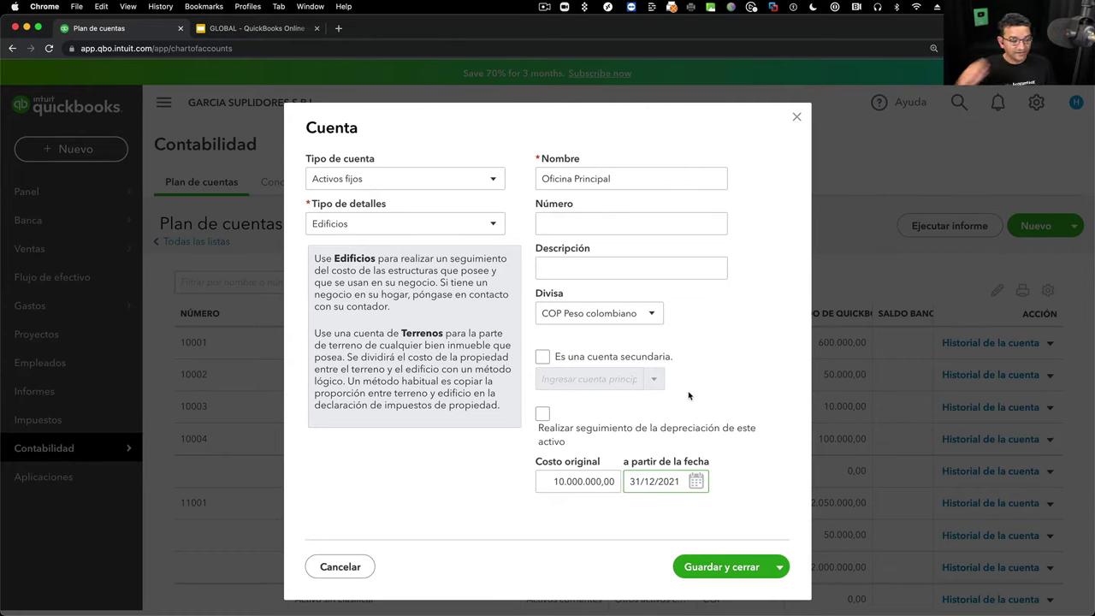
Turn on depreciation tracking with 2.000.000 depreciation as of 31/12/2021
click(546, 418)
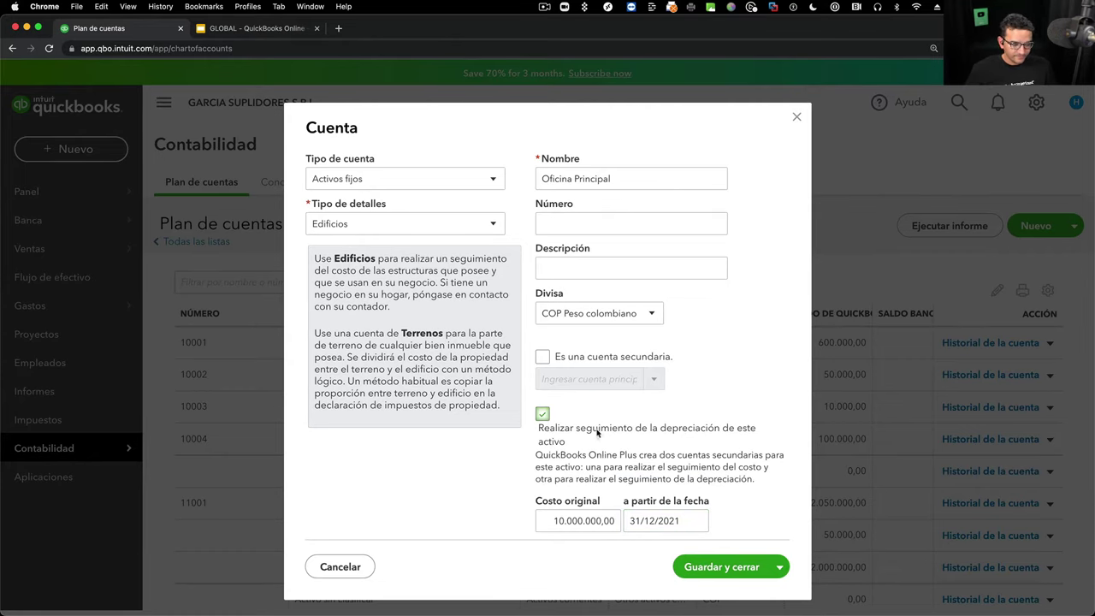
scroll(636, 445, down, 2)
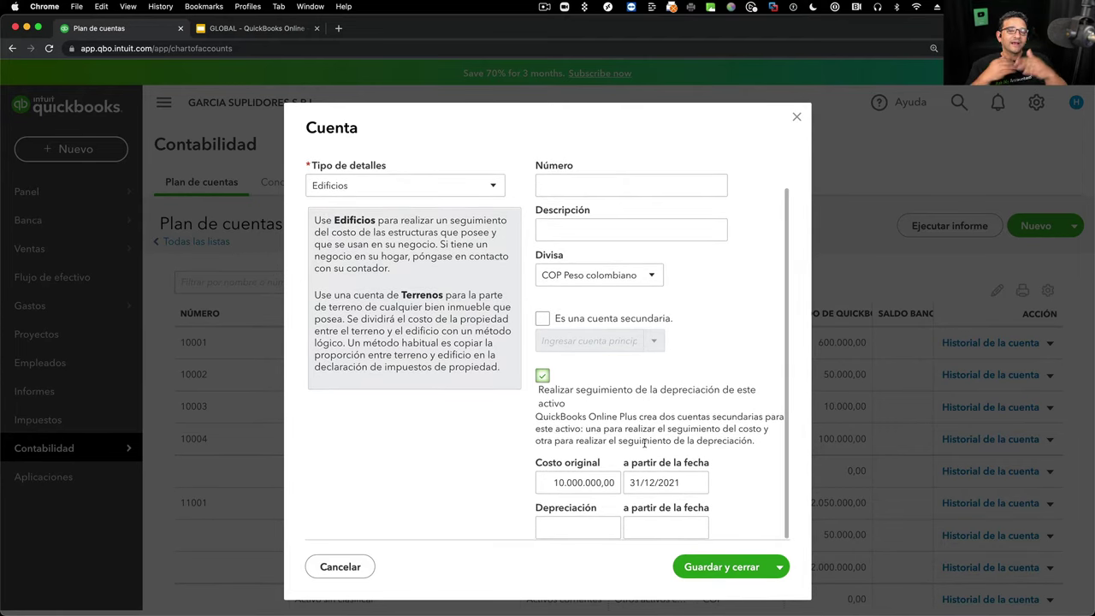
click(577, 529)
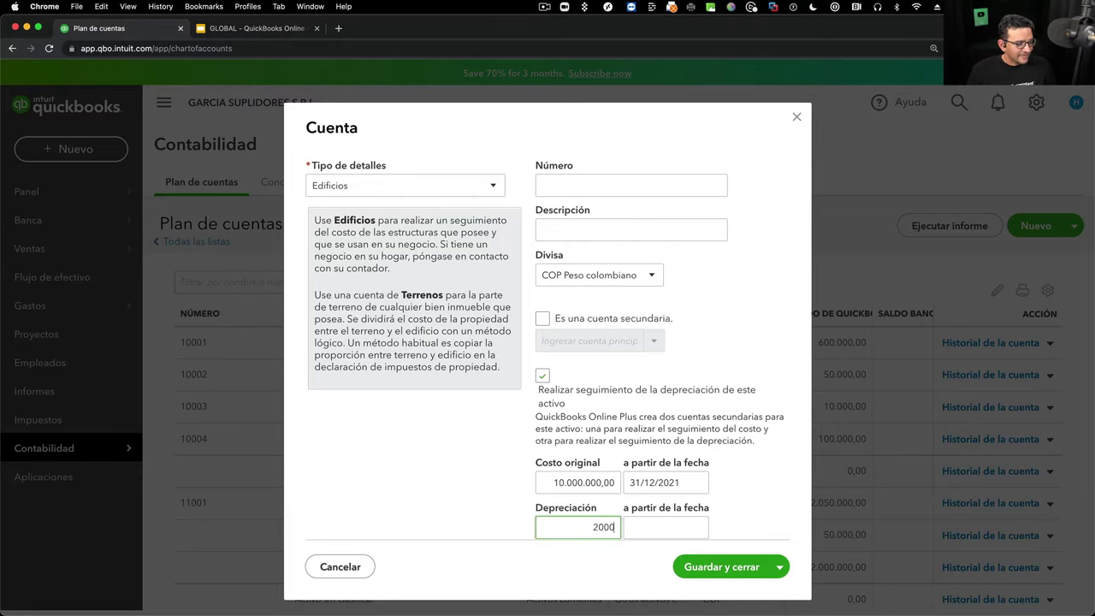
text(2.000.000)
key(Tab)
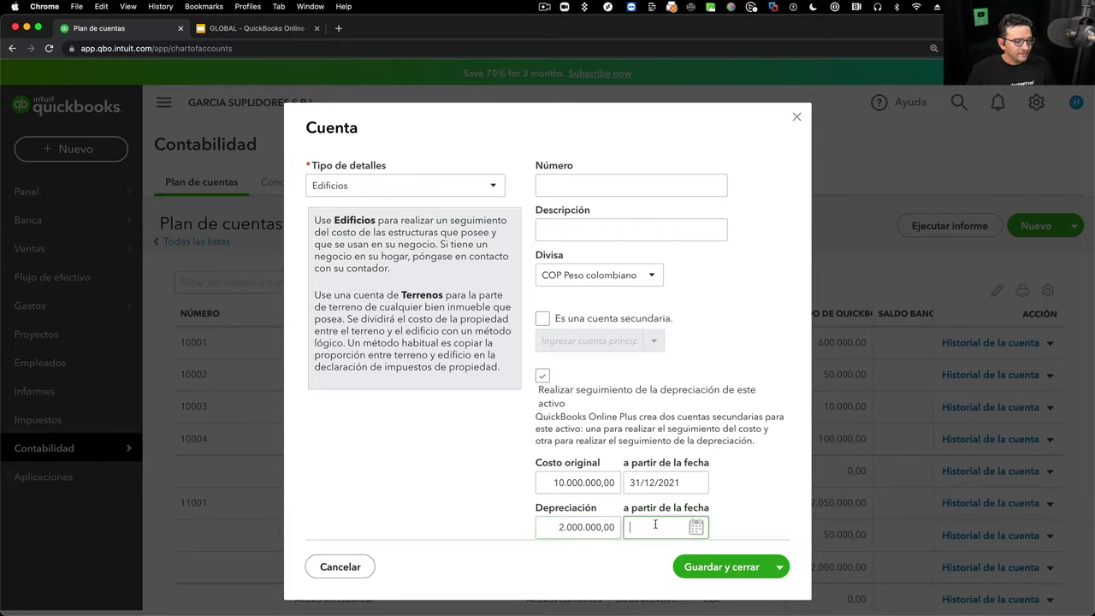
text(31/)
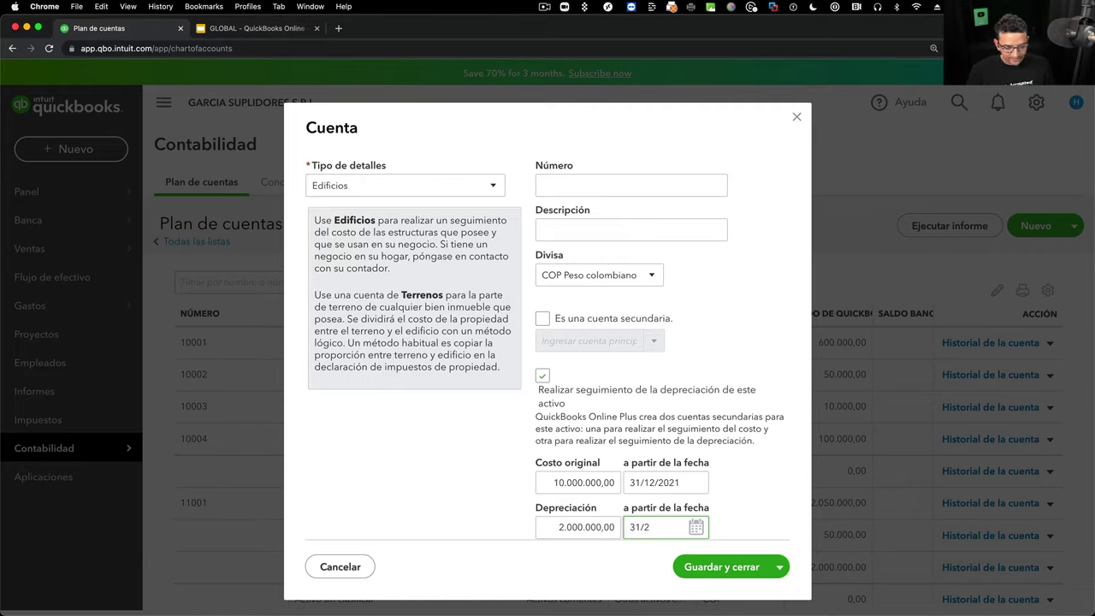
text(12/202)
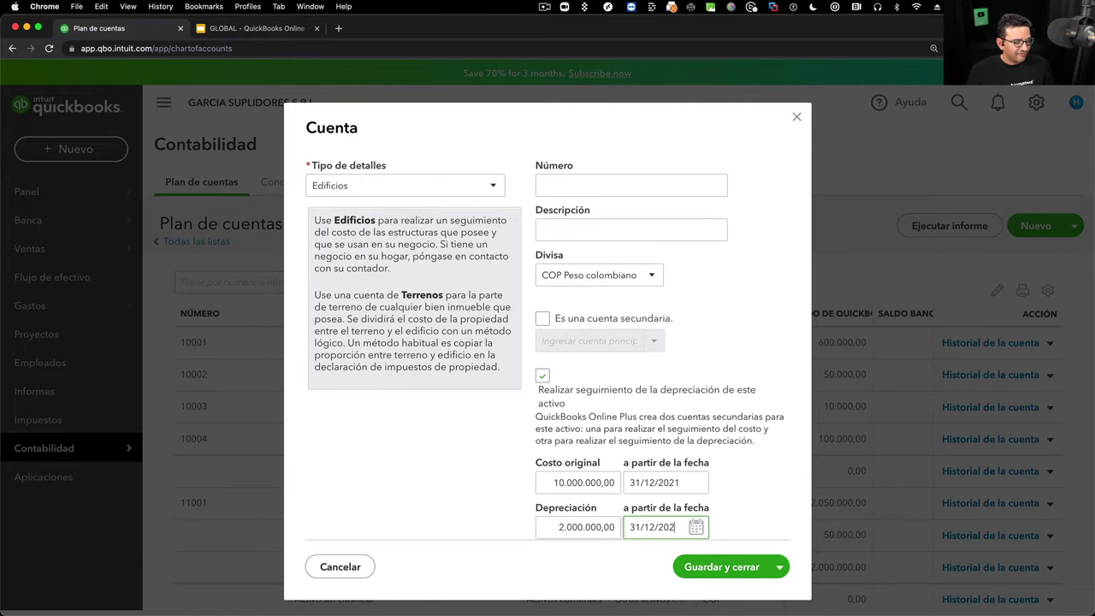
text(1)
click(724, 566)
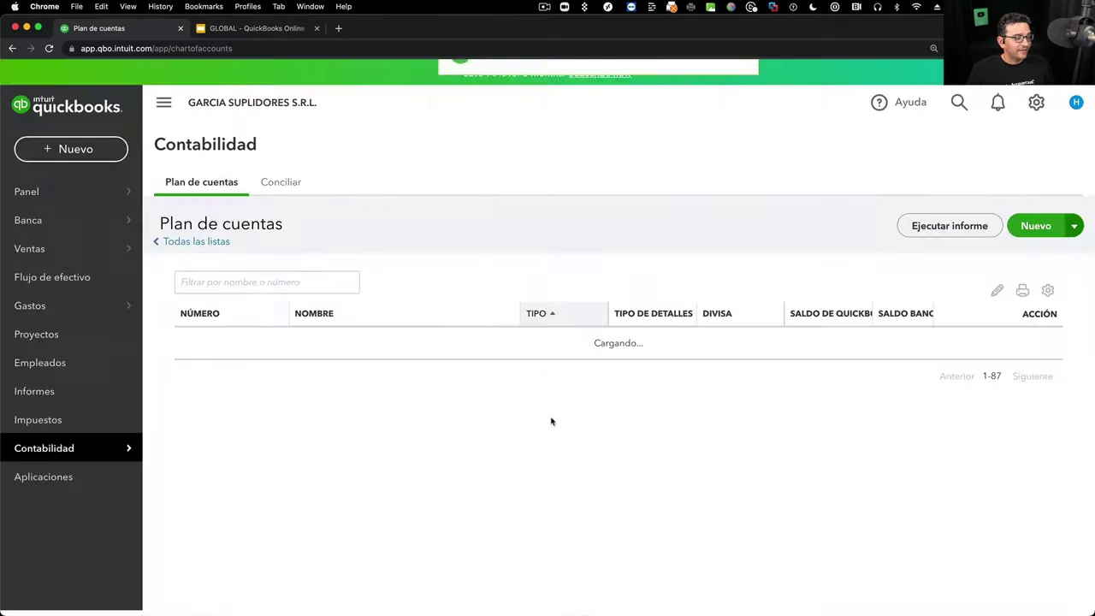
scroll(599, 402, down, 5)
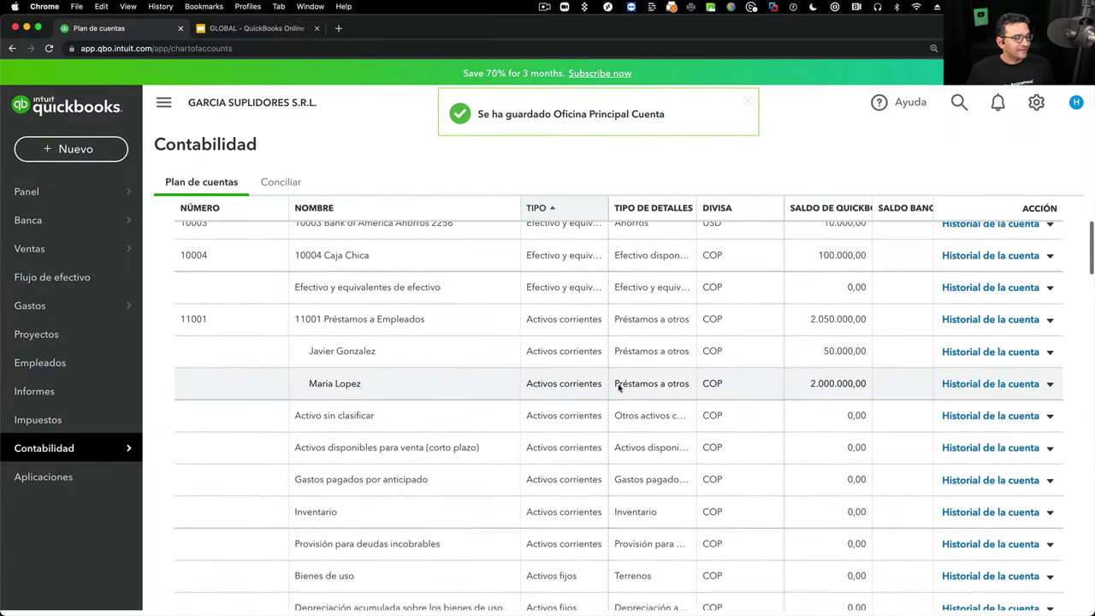
scroll(619, 387, down, 5)
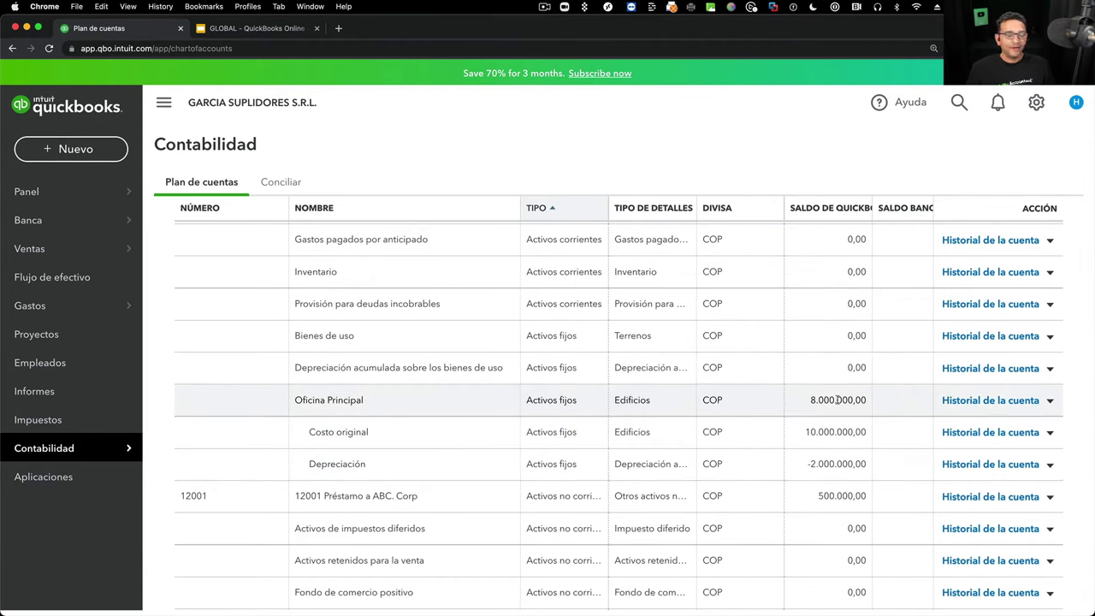
scroll(805, 390, down, 1)
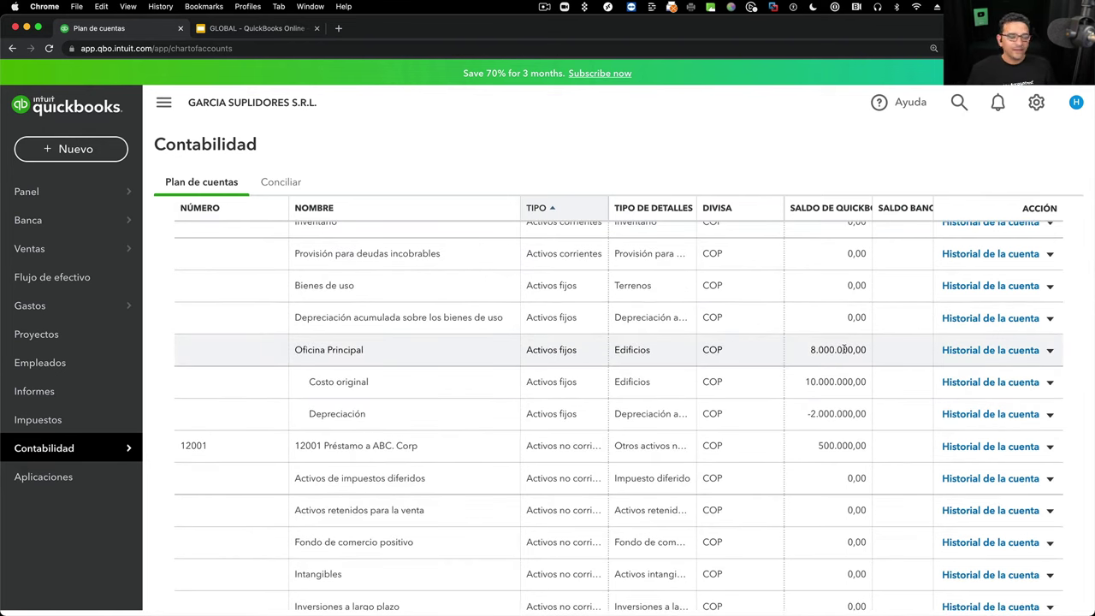
scroll(909, 299, up, 10)
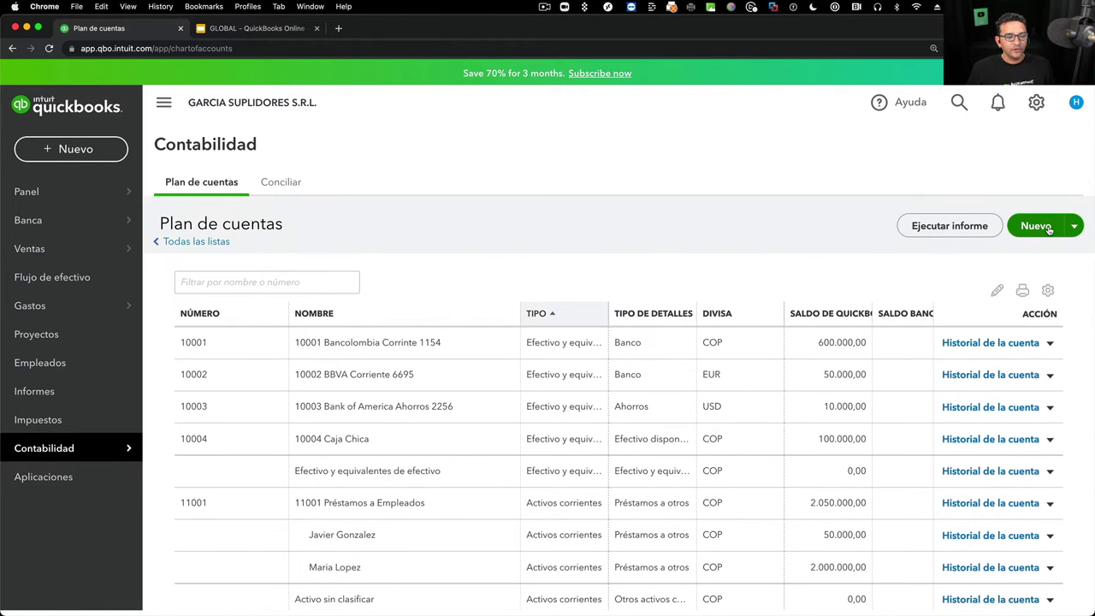
Create a Pasivos no corrientes / Deuda a largo plazo account named Hipoteca Oficina 30 Años
click(1044, 228)
click(349, 178)
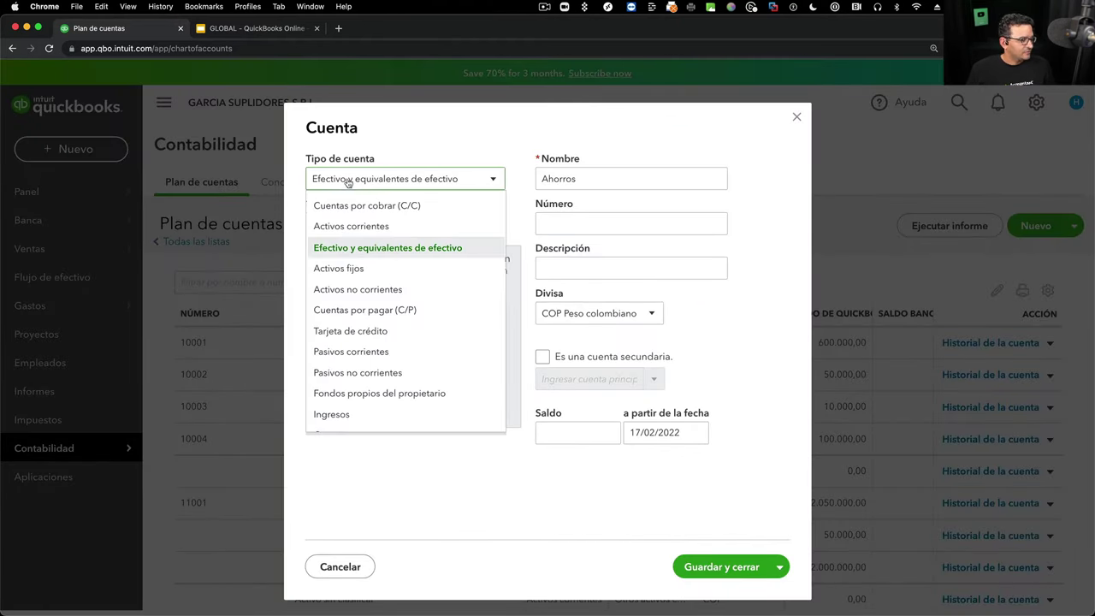
scroll(391, 340, down, 2)
scroll(390, 340, down, 1)
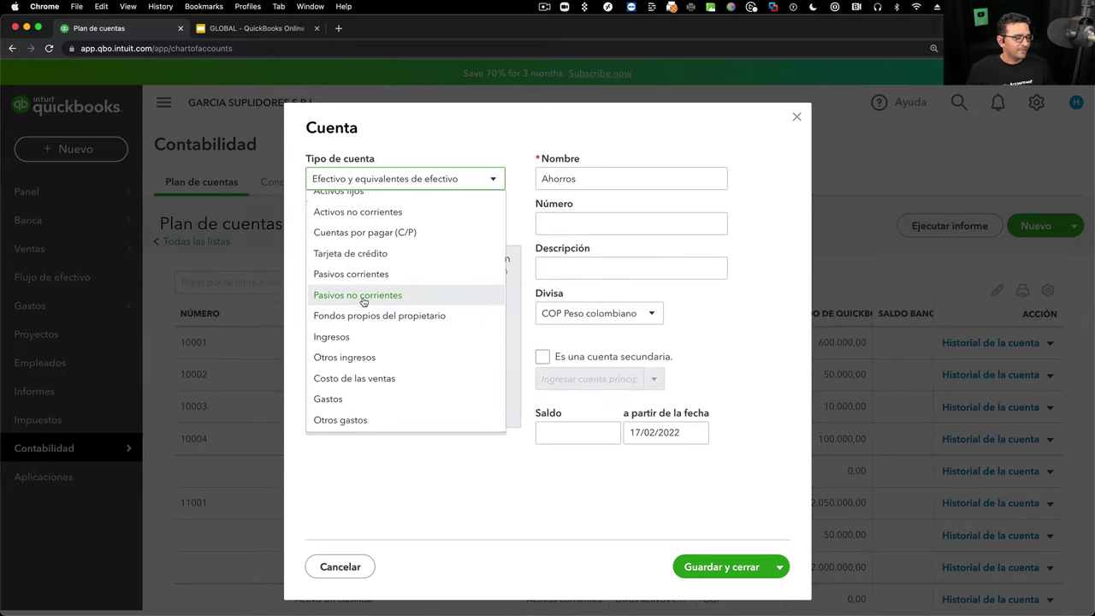
click(360, 302)
click(370, 225)
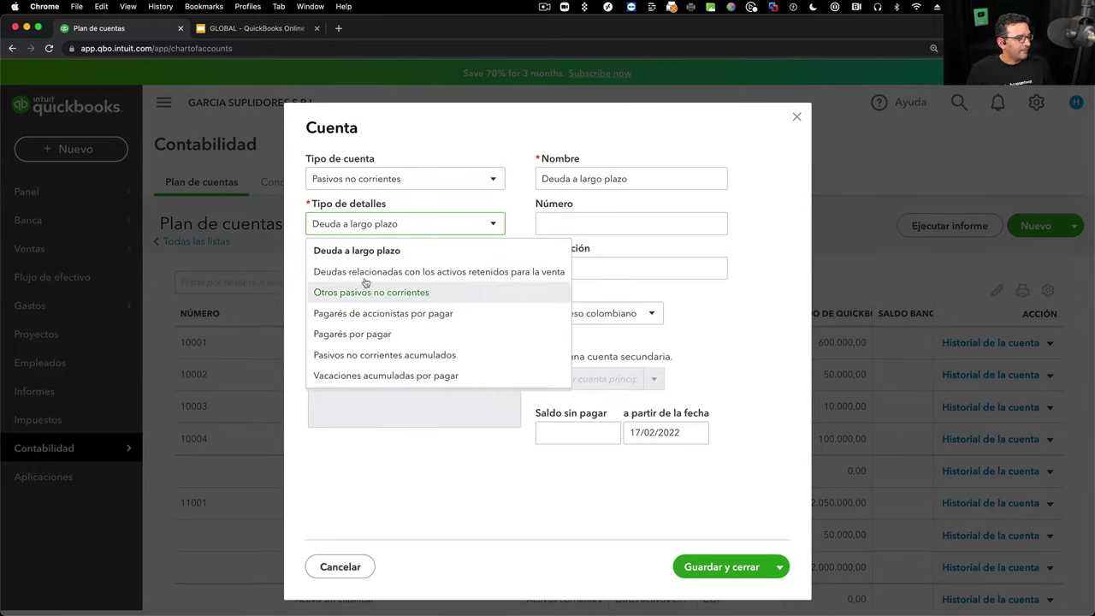
click(344, 251)
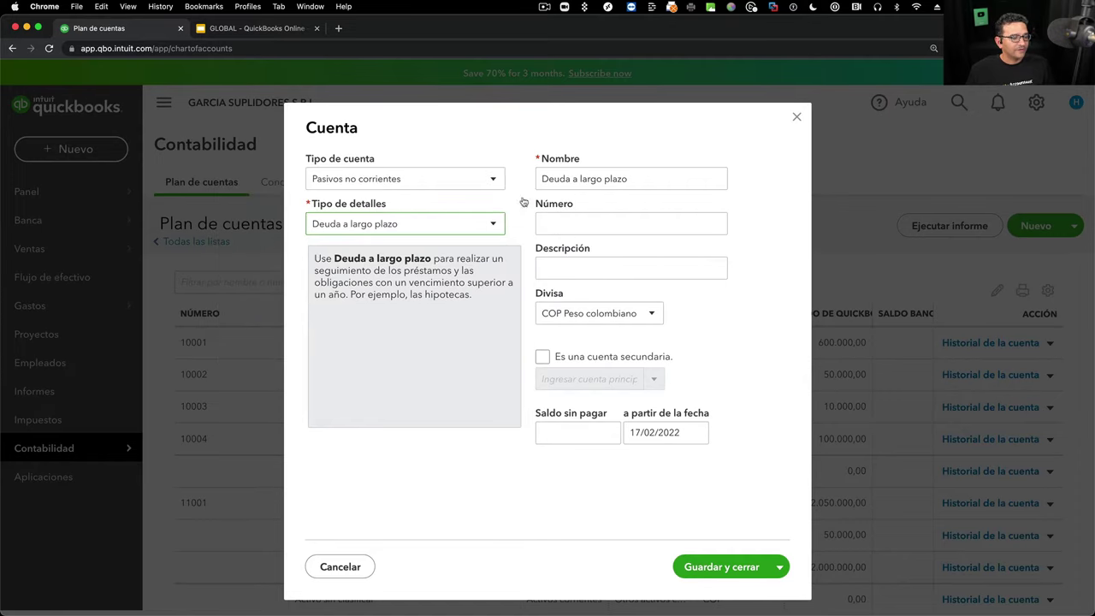
triple_click(582, 180)
text(Hipoteca Oficina 30 An)
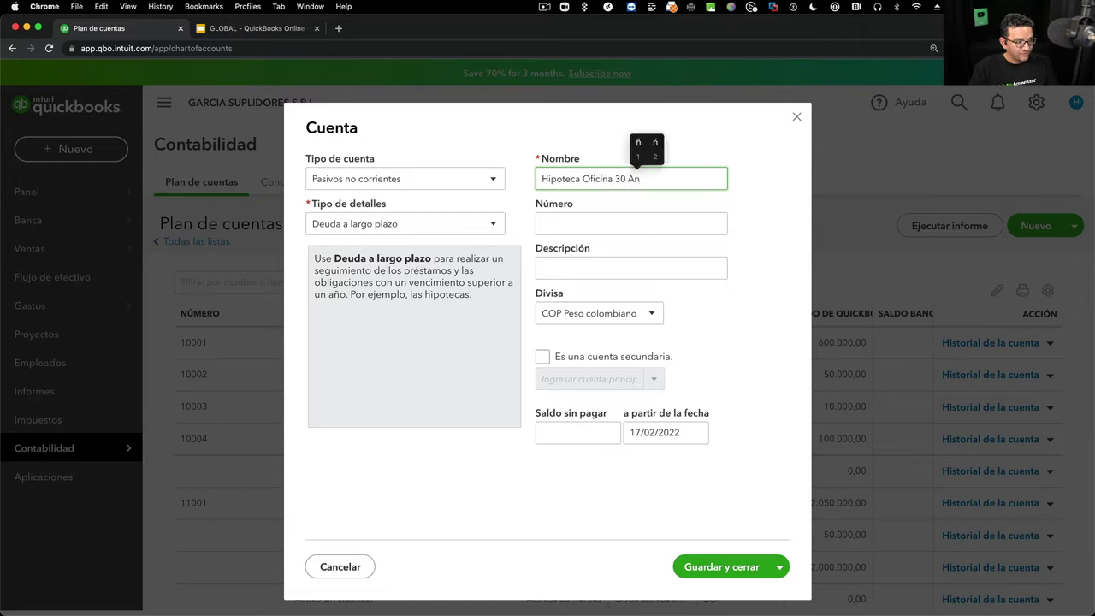
key(1)
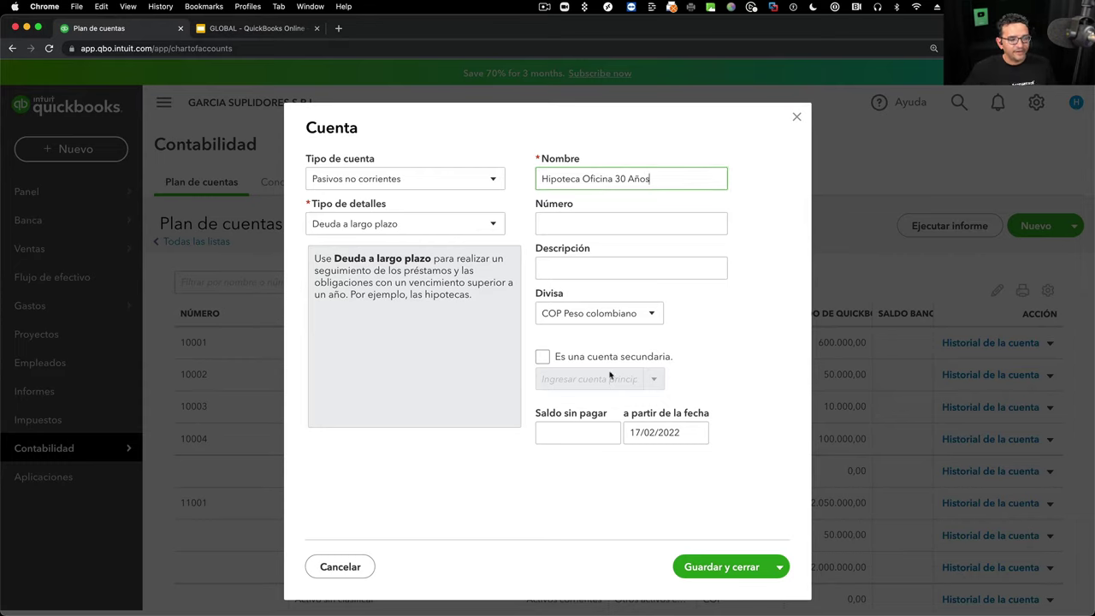
Enter an unpaid balance of 6.000.000 as of 31/12/2021 and save the account
click(587, 435)
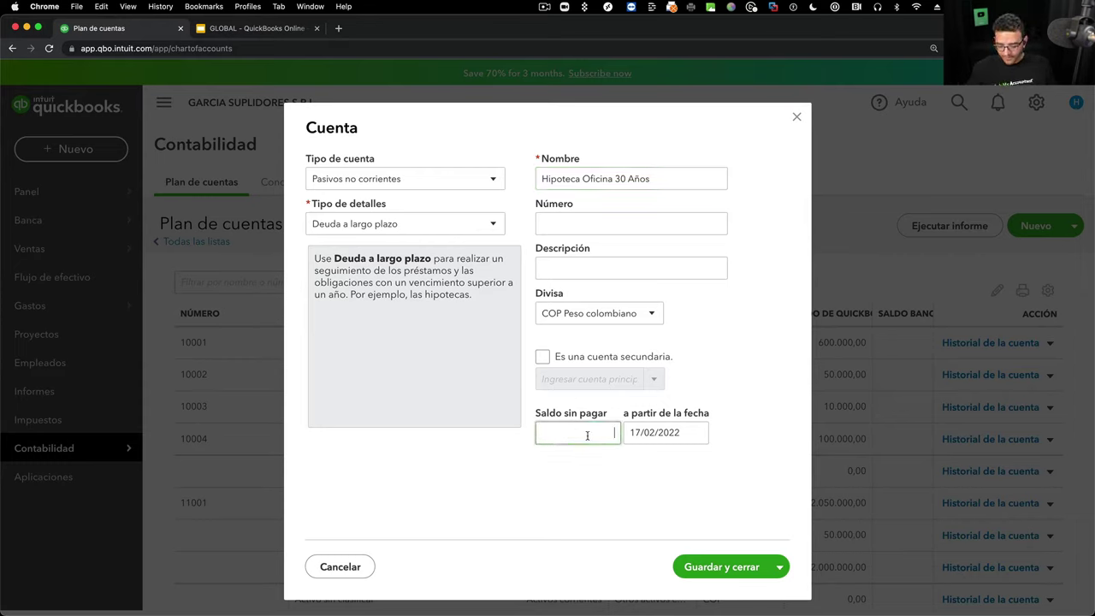
text(6.000.00)
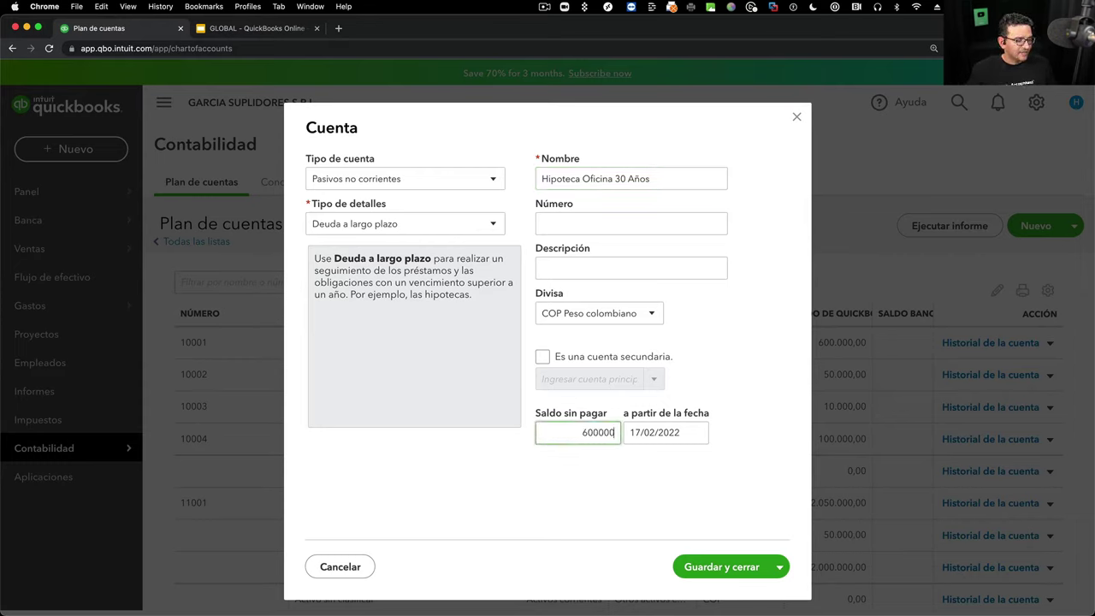
text(0)
key(Tab)
click(696, 432)
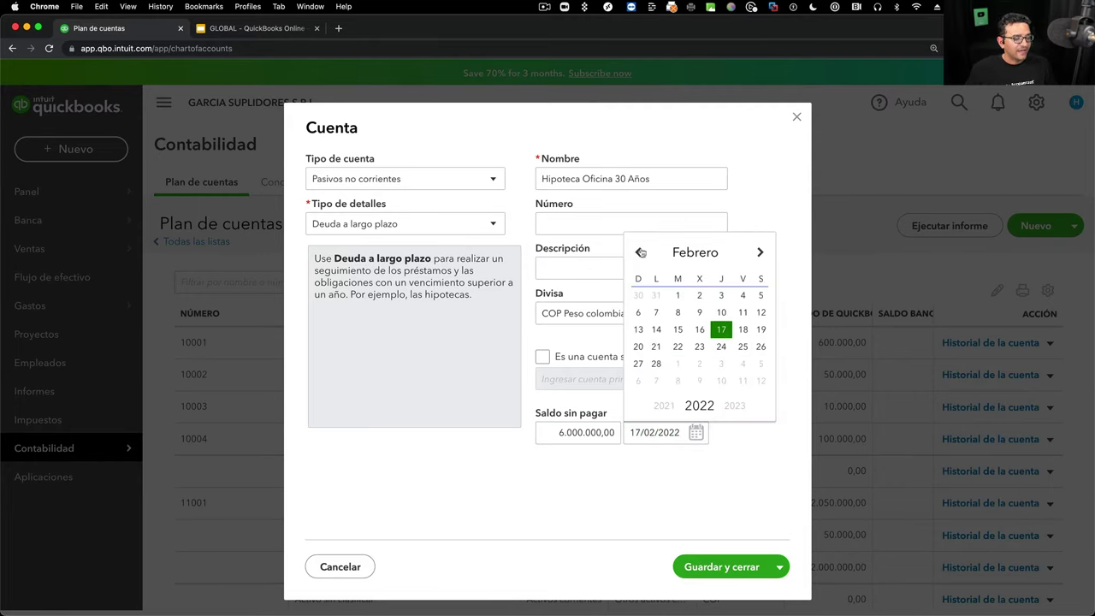
click(640, 252)
click(640, 251)
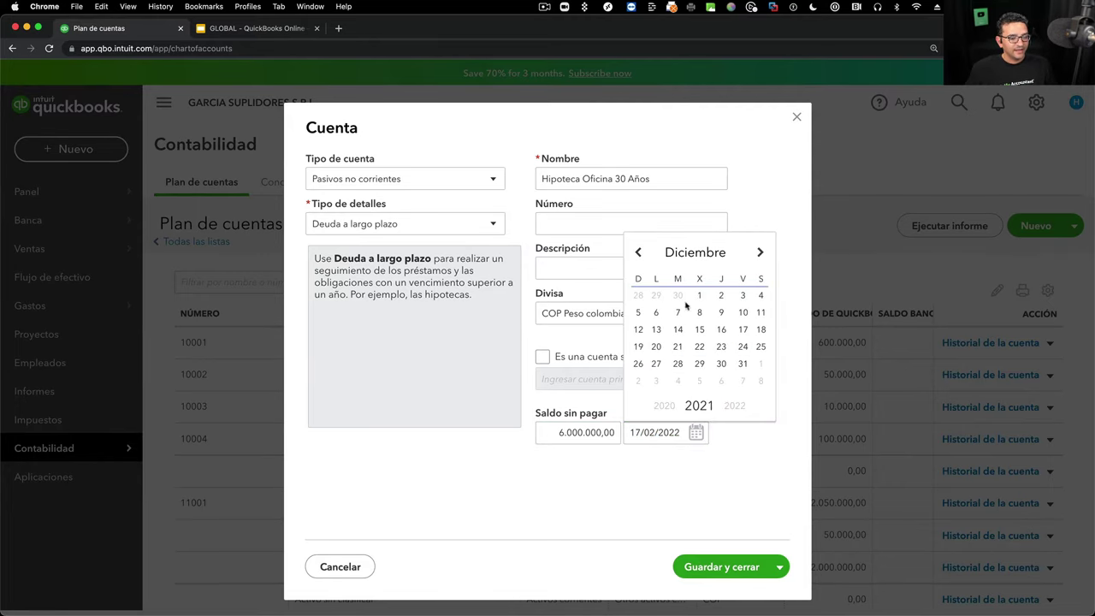
click(738, 365)
click(729, 567)
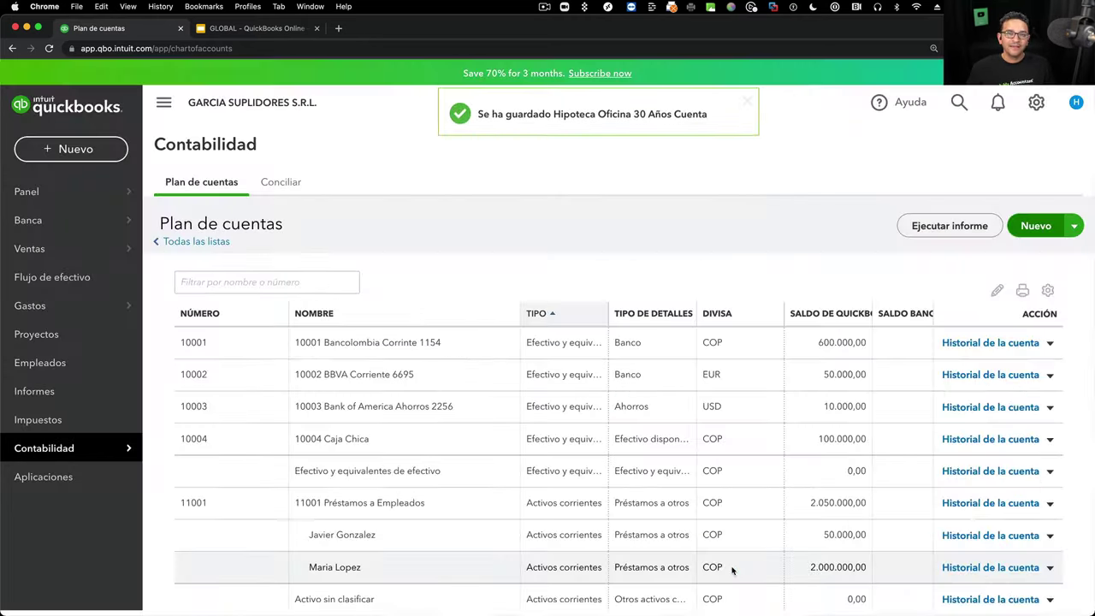
scroll(731, 568, down, 5)
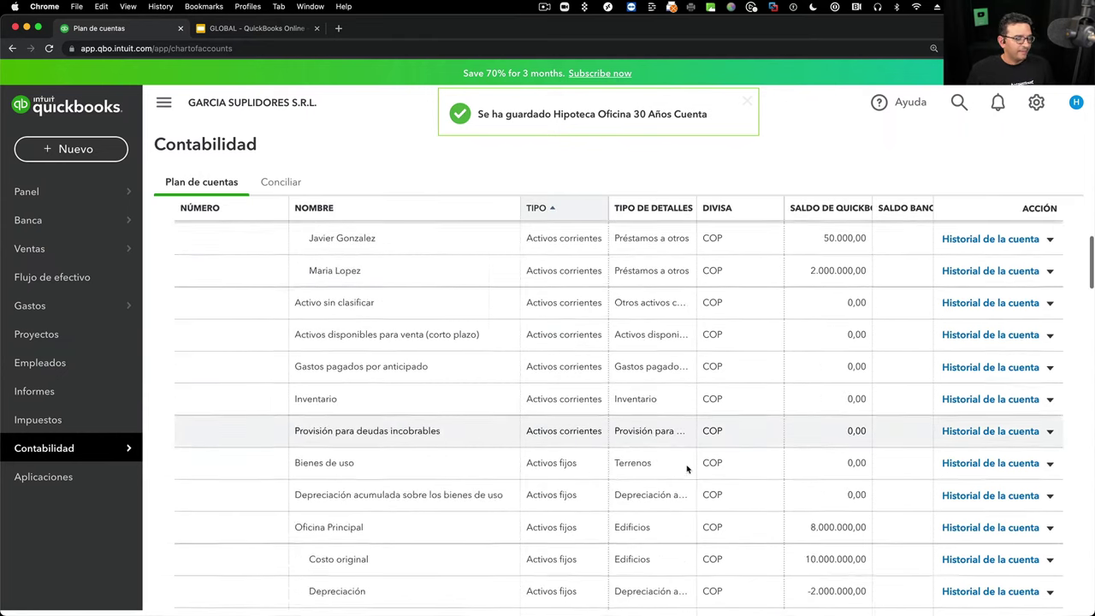
scroll(686, 468, down, 2)
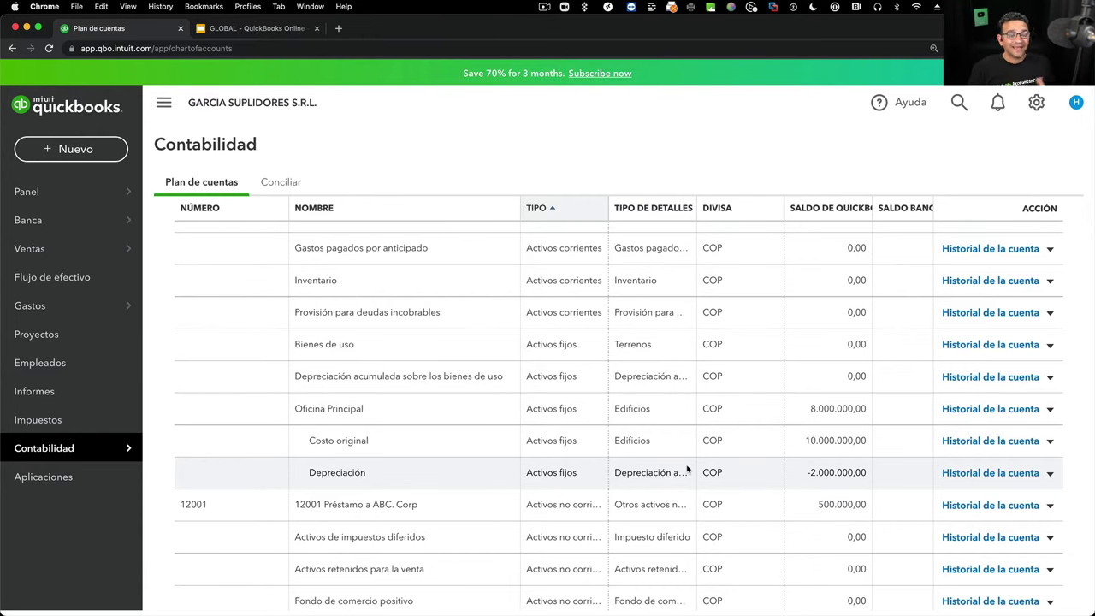
scroll(686, 469, up, 4)
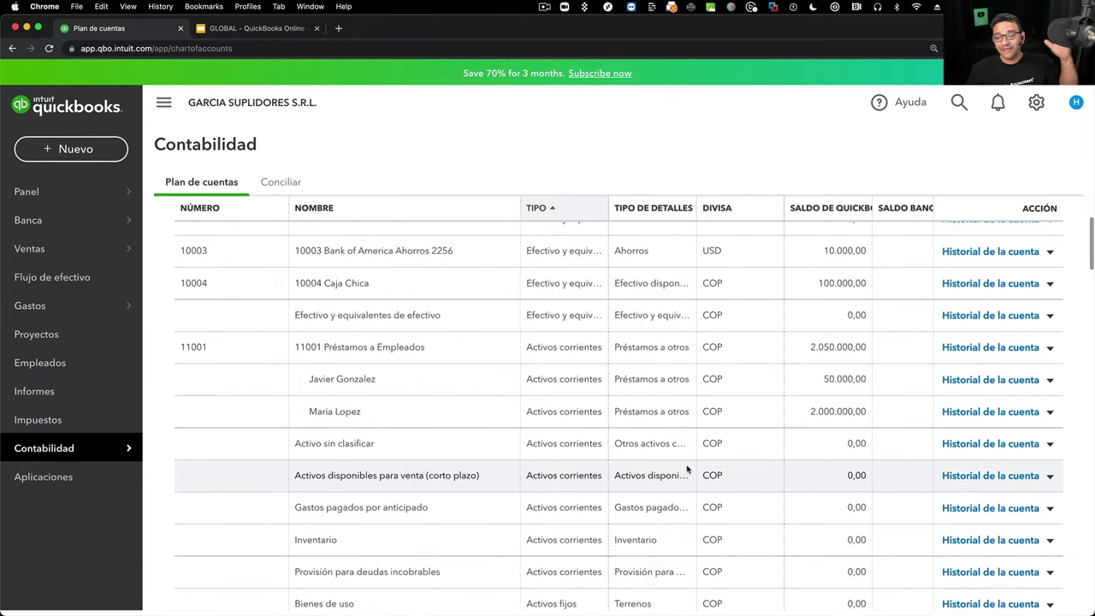
scroll(732, 391, up, 2)
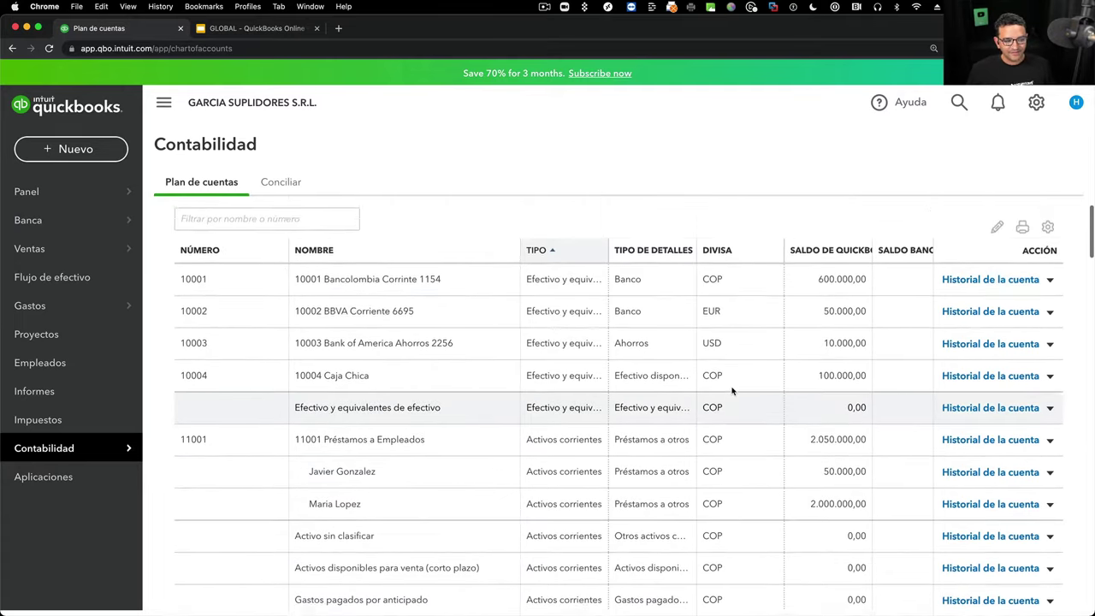
scroll(731, 390, down, 3)
scroll(731, 390, down, 4)
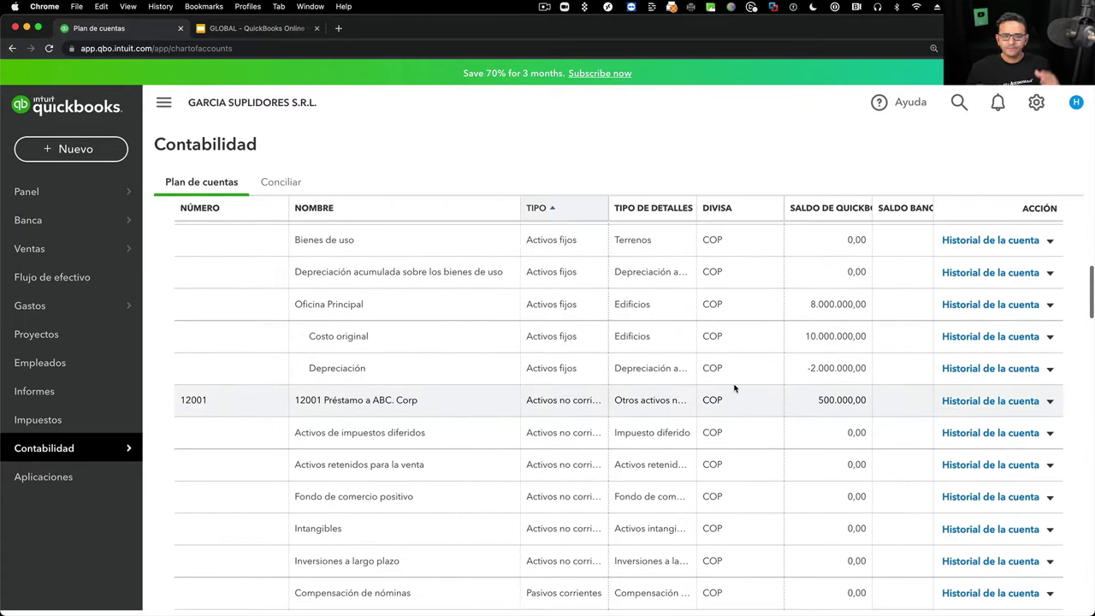
scroll(655, 399, down, 3)
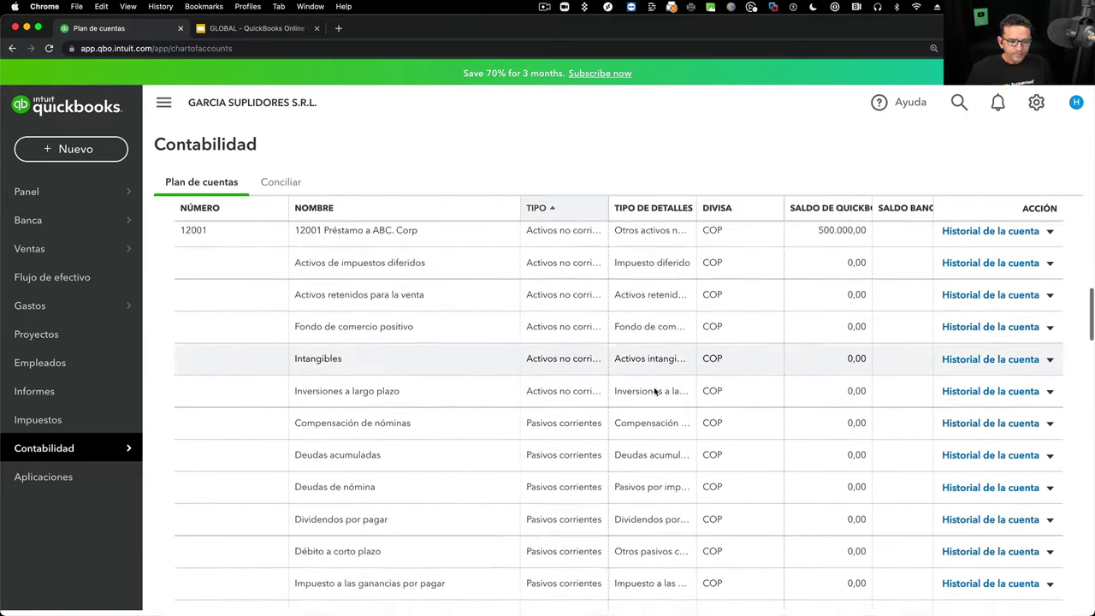
scroll(659, 376, up, 6)
scroll(659, 371, up, 4)
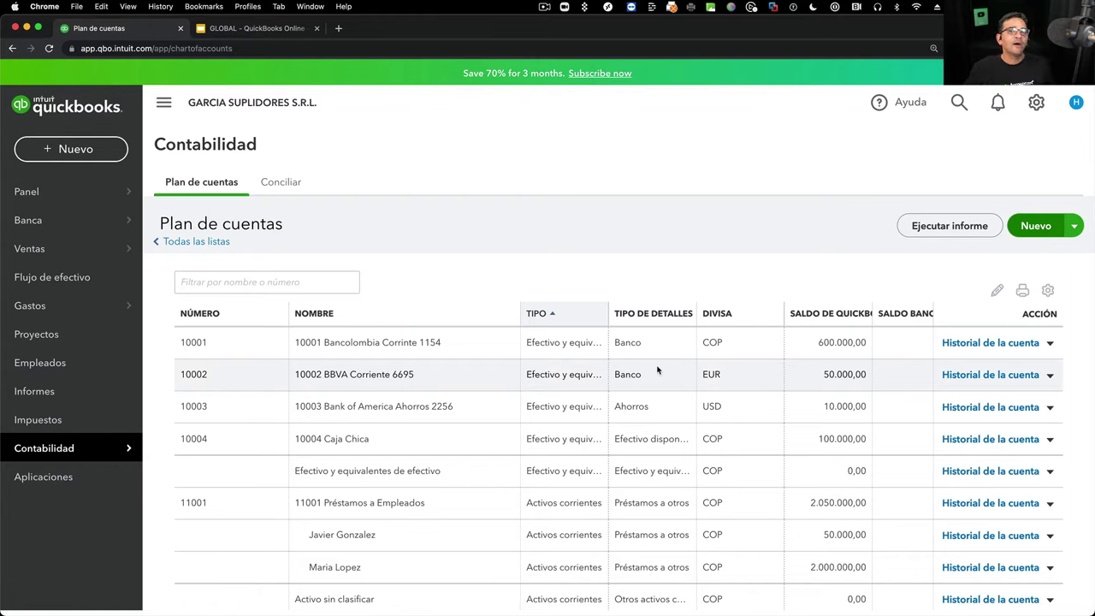
mouse_move(46, 454)
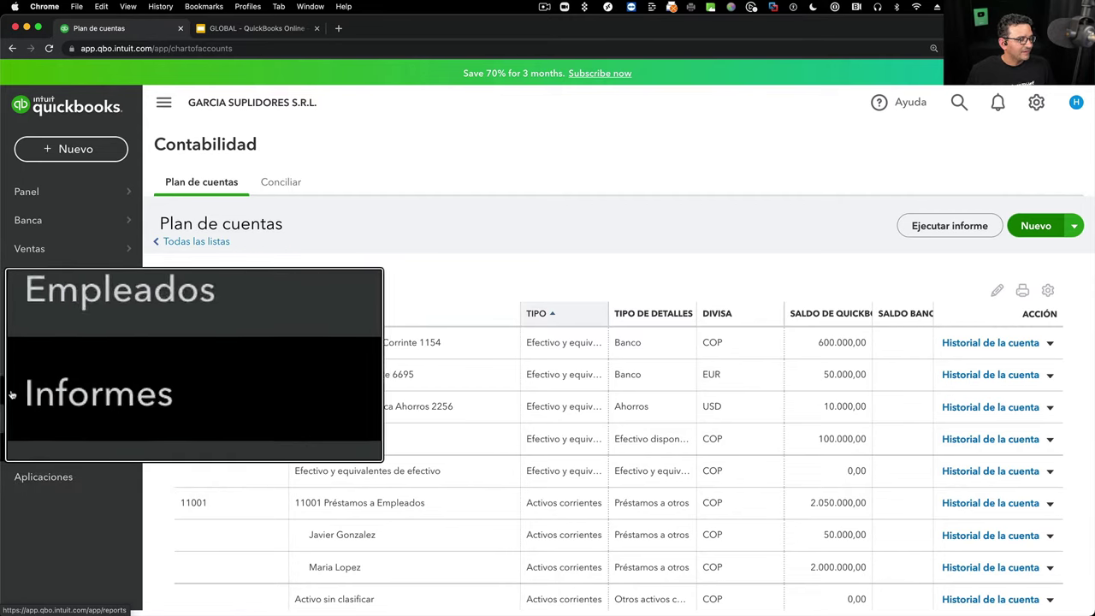
Open the Balance report from Informes and review it, including the 6.000.000,00 mortgage liability
click(33, 392)
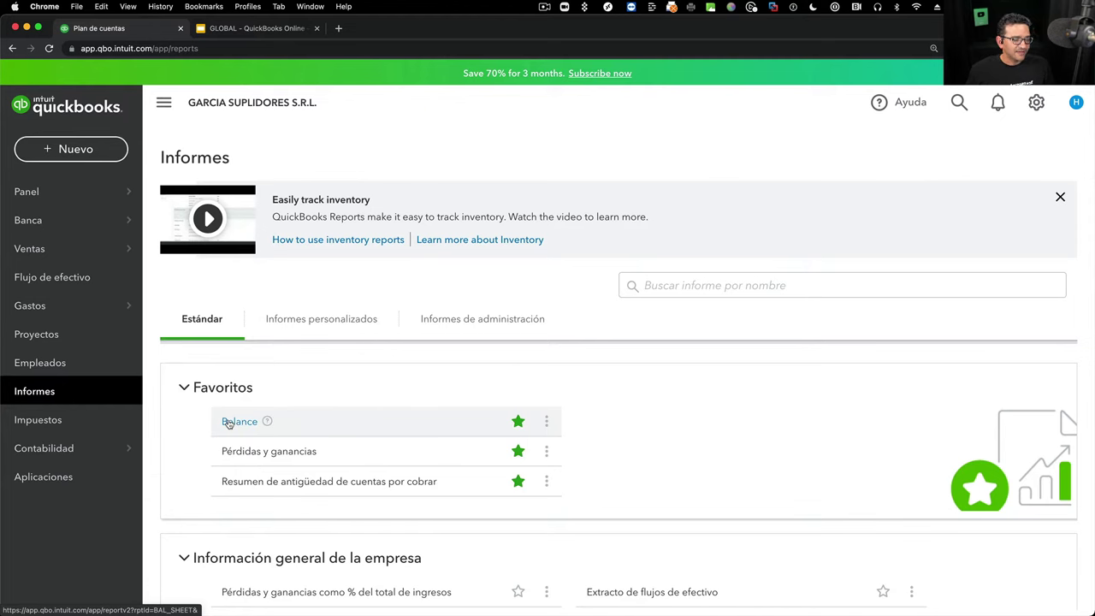
scroll(225, 394, down, 5)
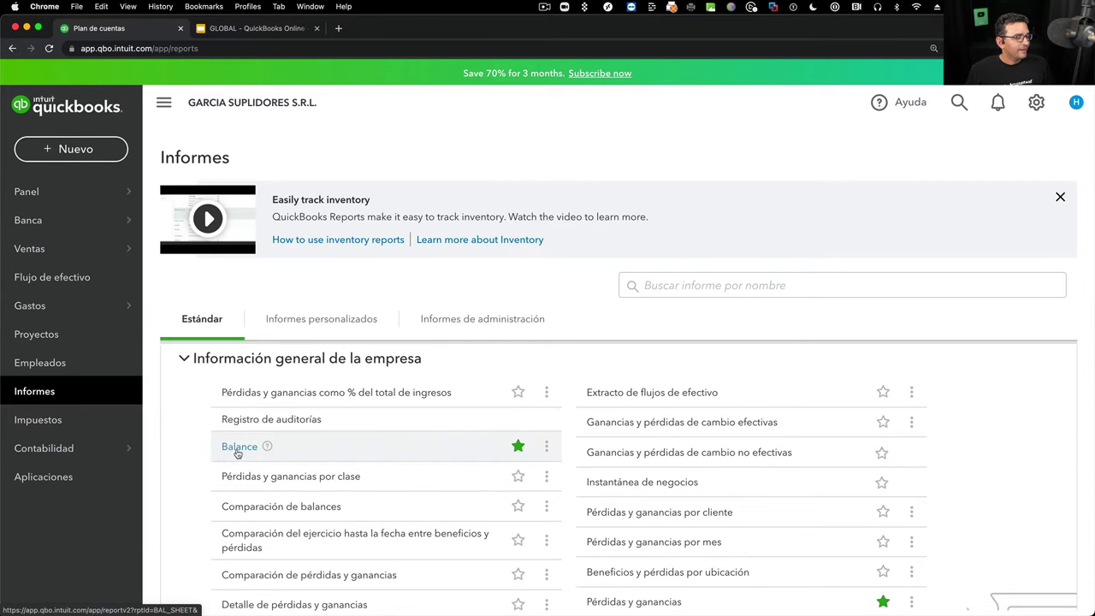
click(238, 446)
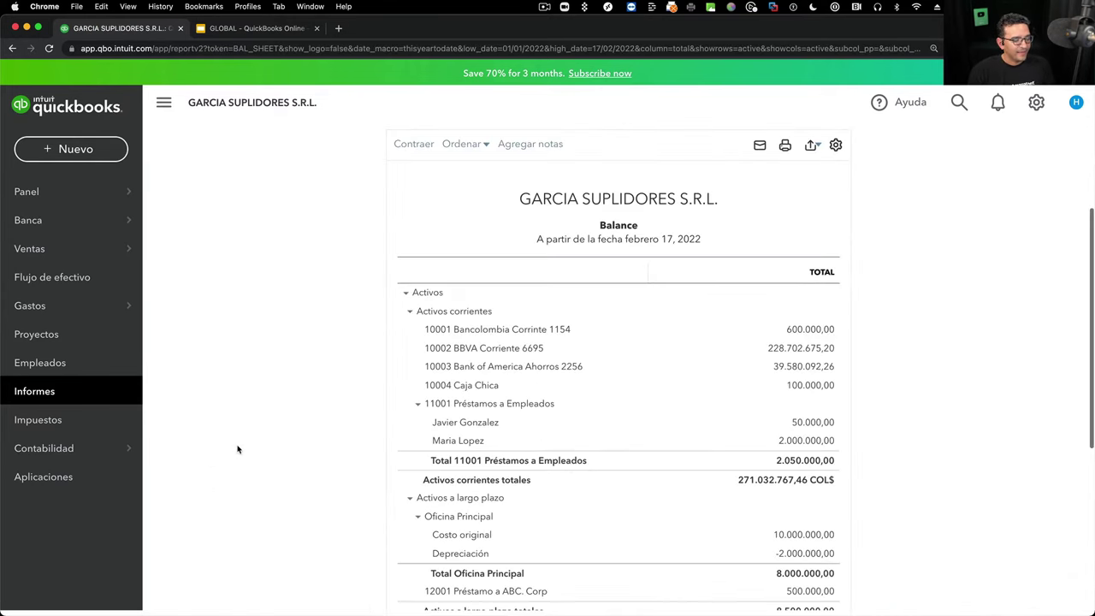
scroll(943, 430, down, 2)
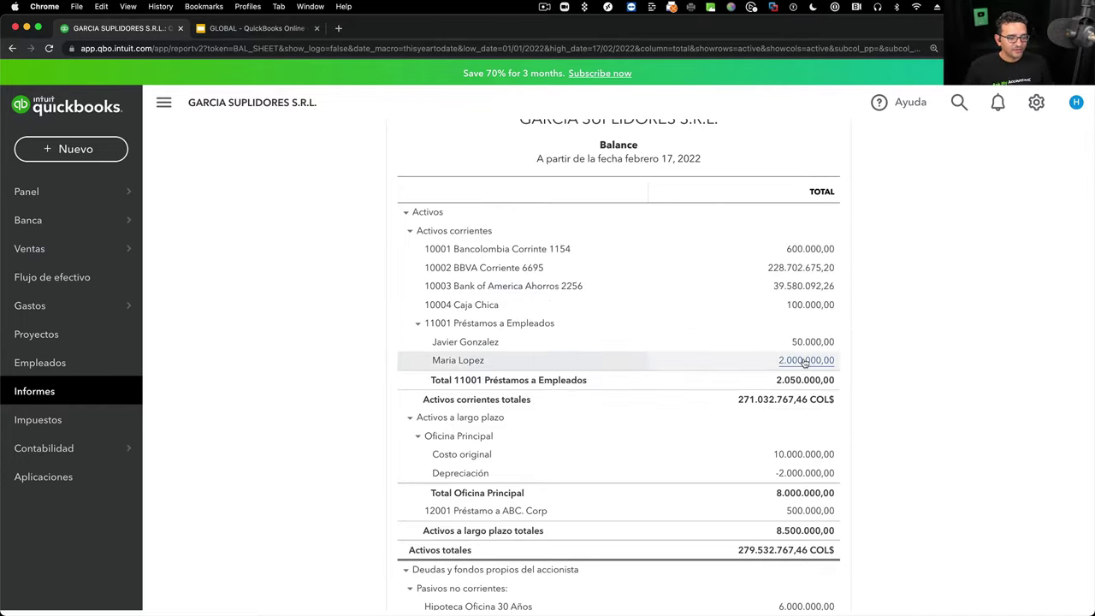
scroll(827, 425, down, 3)
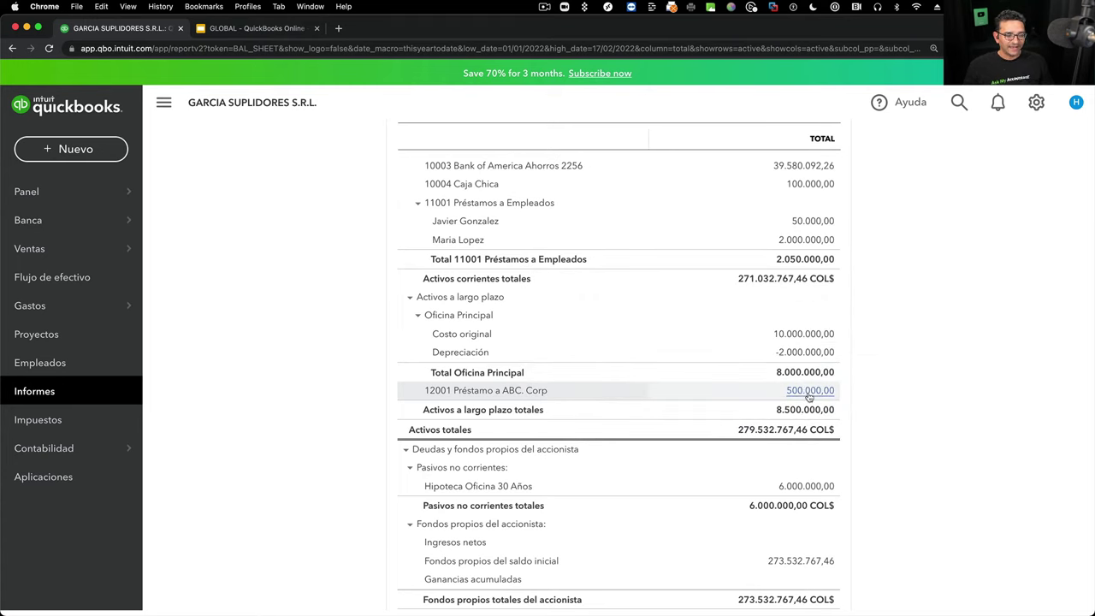
scroll(808, 390, down, 3)
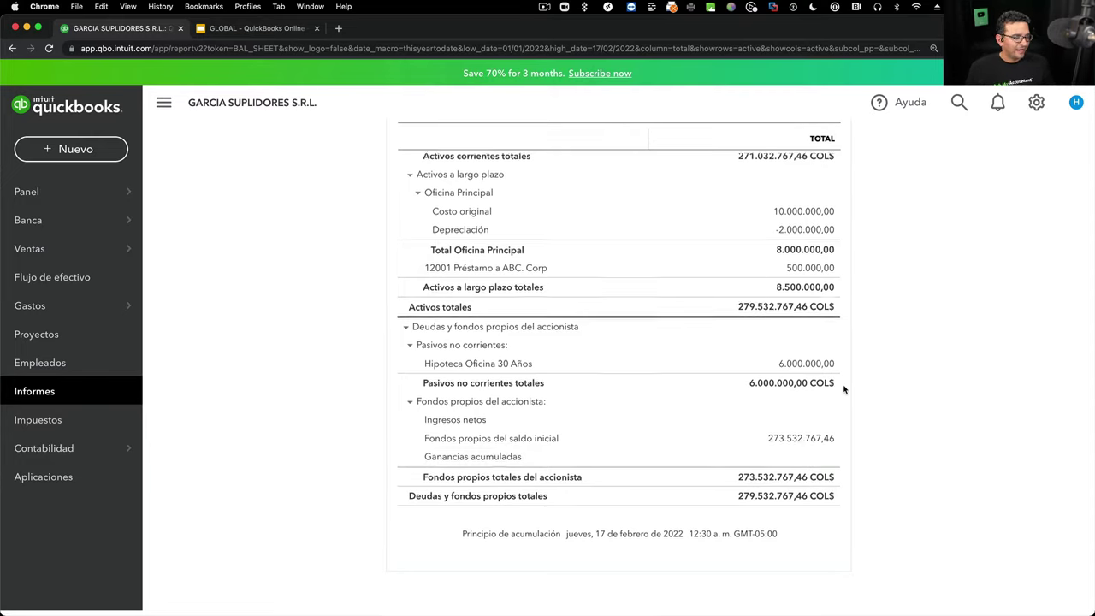
scroll(845, 384, up, 5)
scroll(860, 401, down, 2)
scroll(866, 405, down, 1)
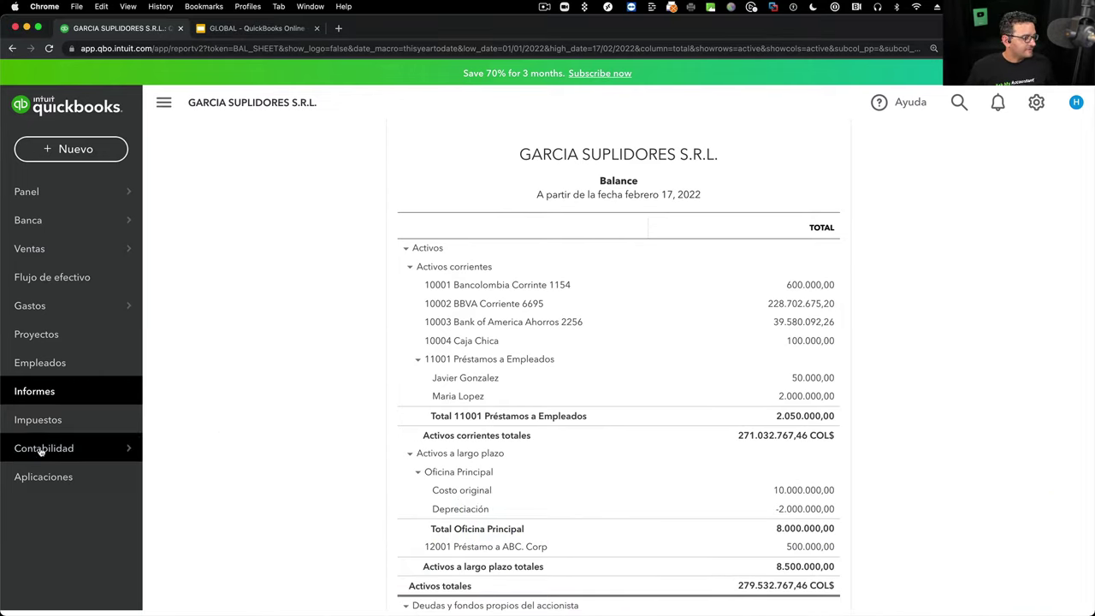
Bring up the Plan de cuentas link options in the sidebar, then dismiss them
mouse_move(18, 449)
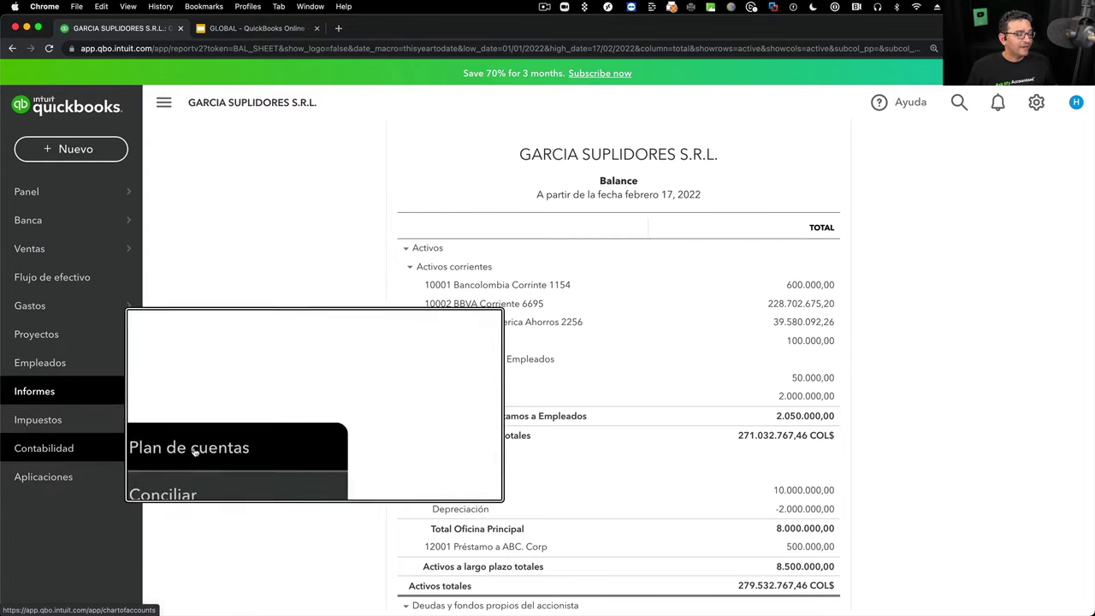
right_click(163, 452)
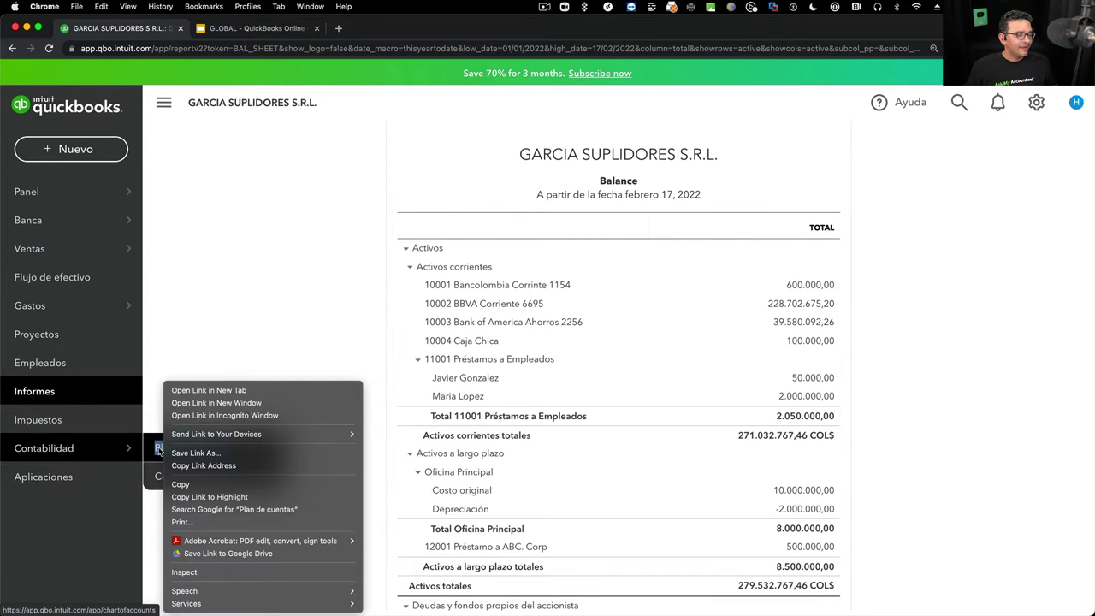
key(Escape)
Open Plan de cuentas and scroll through the accounts to Fondos propios del saldo inicial
click(176, 448)
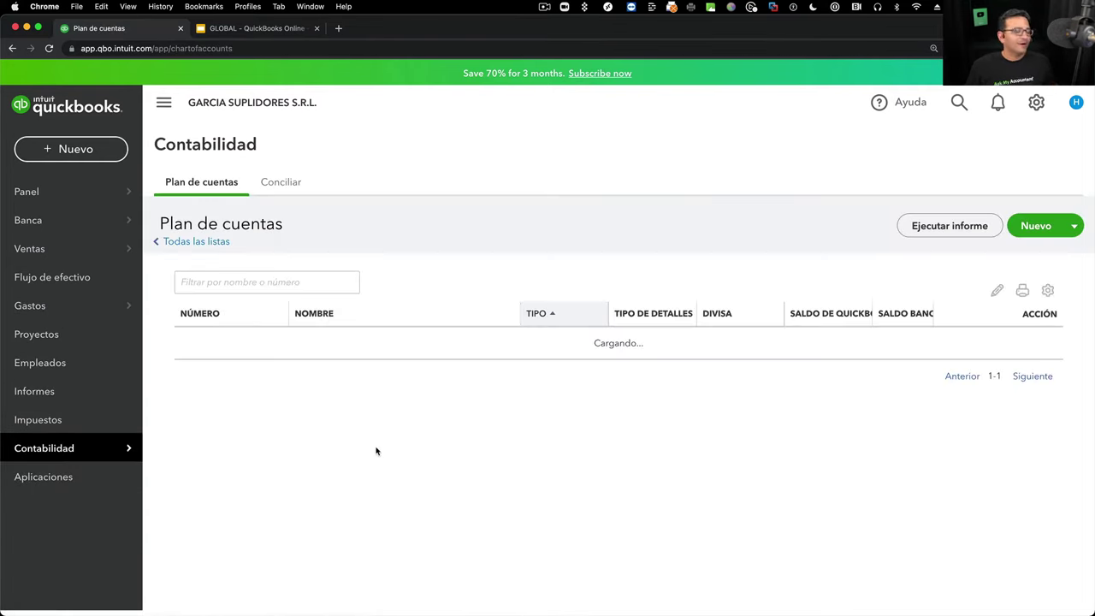
scroll(567, 369, down, 5)
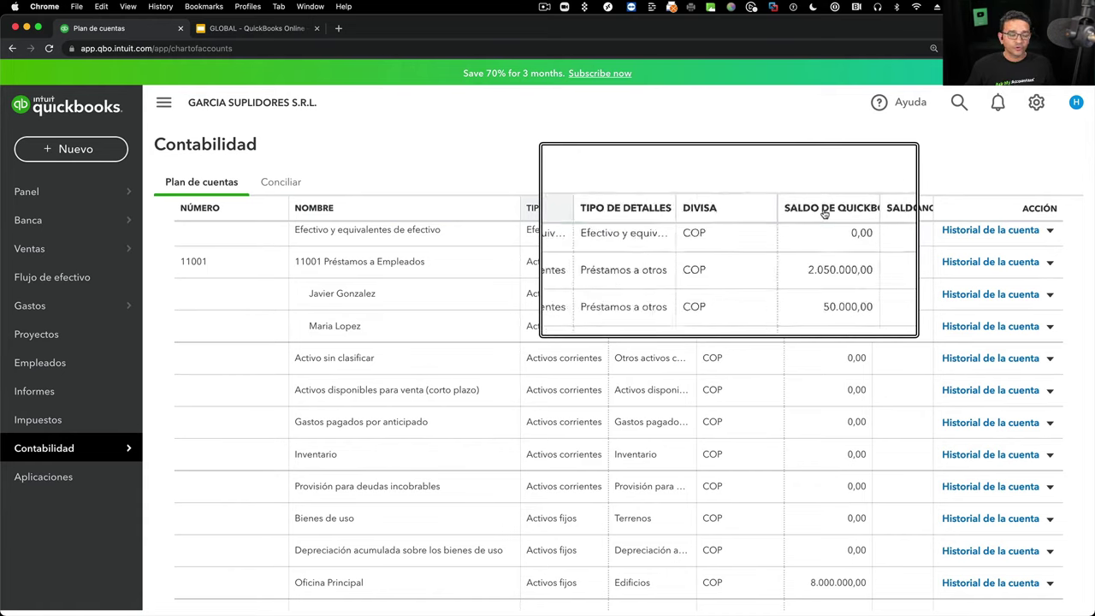
scroll(830, 317, down, 3)
scroll(832, 326, down, 15)
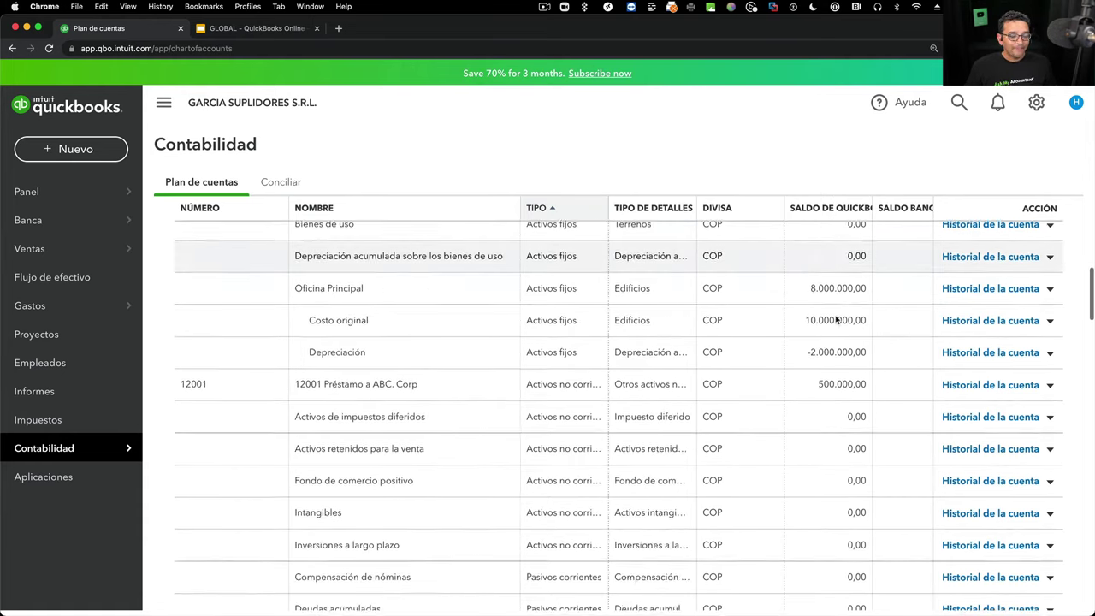
scroll(836, 325, down, 5)
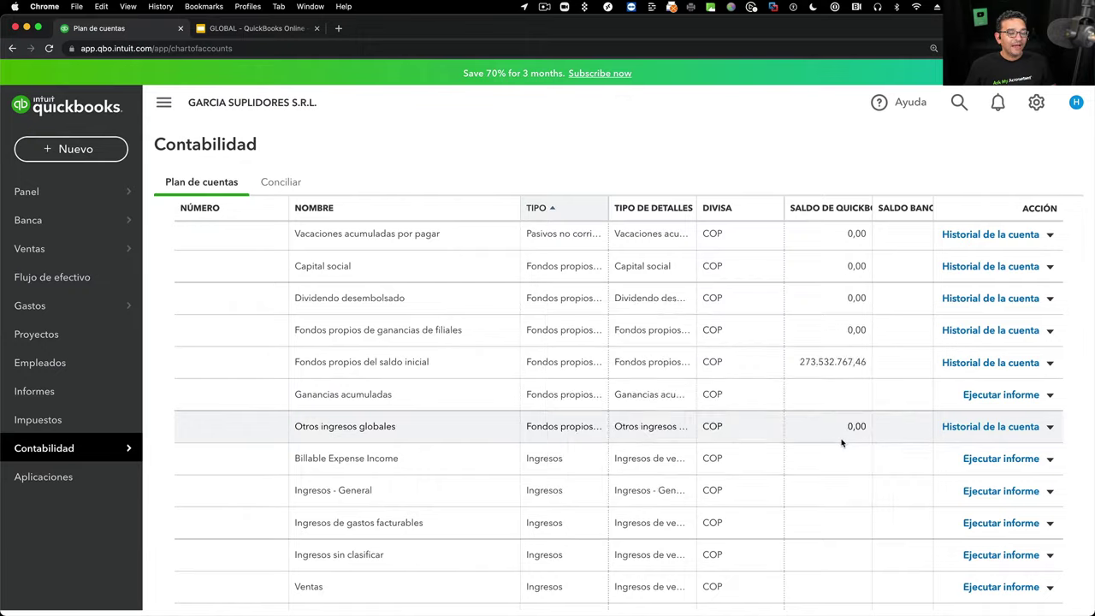
scroll(838, 442, down, 10)
scroll(841, 442, up, 8)
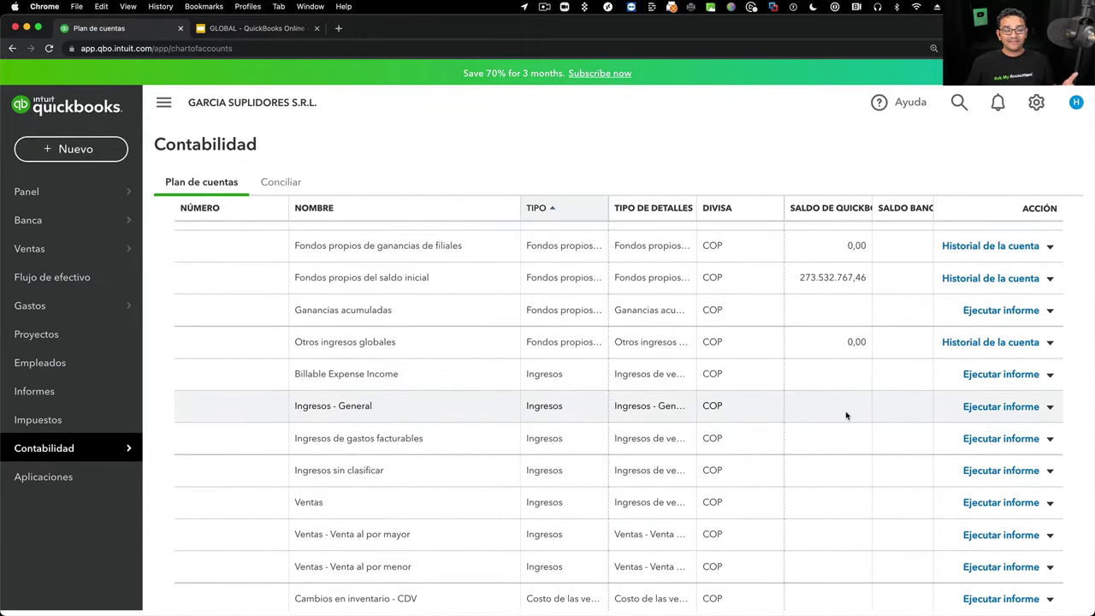
scroll(845, 416, up, 2)
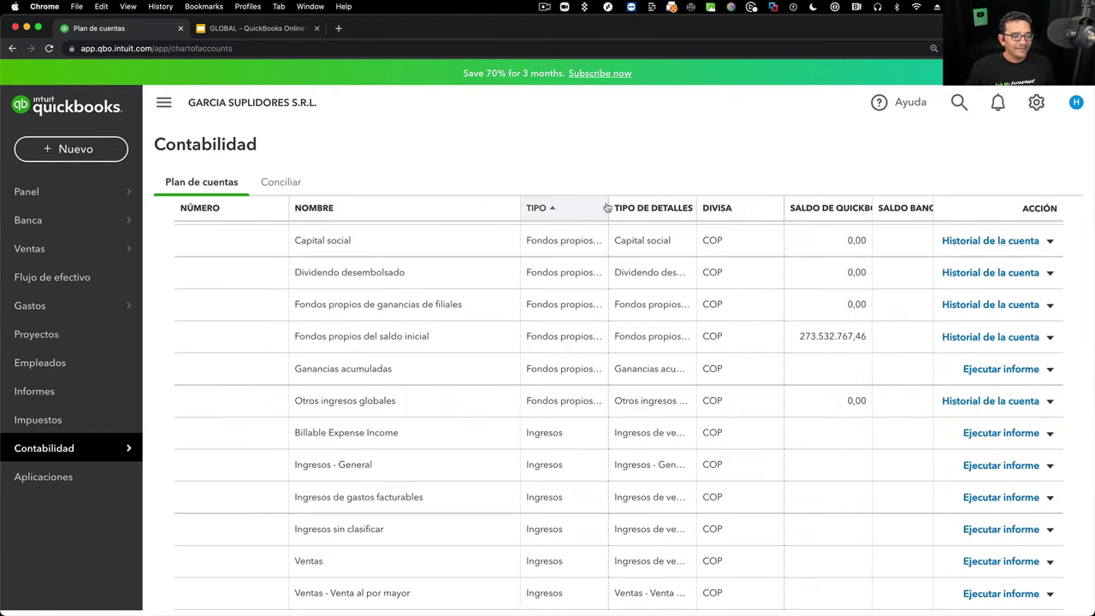
Widen the TIPO column and scroll through the accounts down to the income accounts
drag(607, 203, 690, 205)
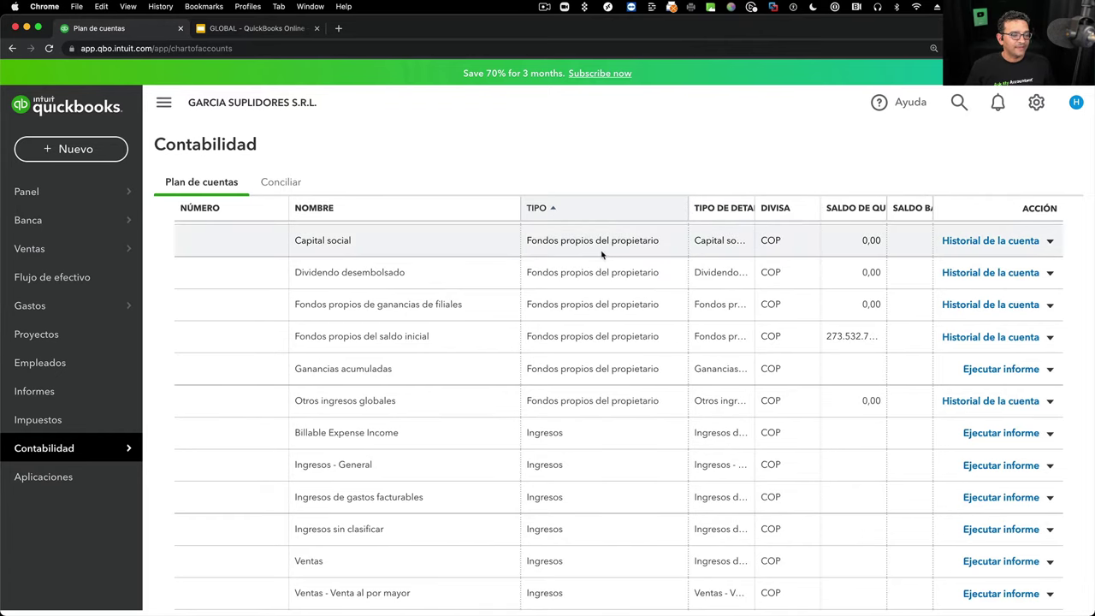
scroll(613, 258, up, 15)
scroll(613, 258, up, 10)
scroll(616, 274, down, 5)
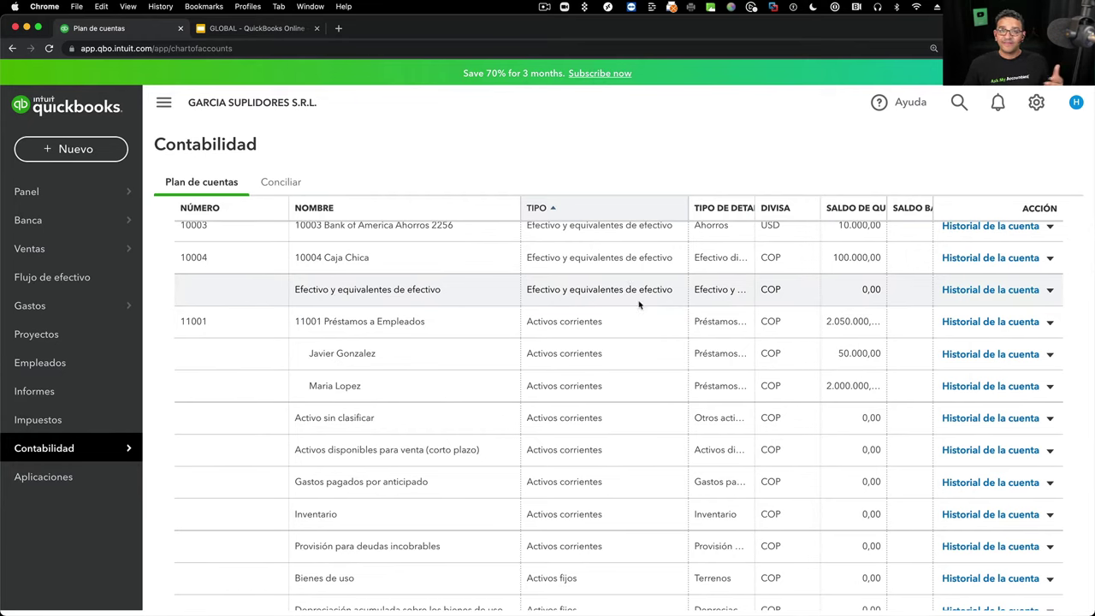
scroll(638, 305, down, 1)
scroll(622, 294, down, 6)
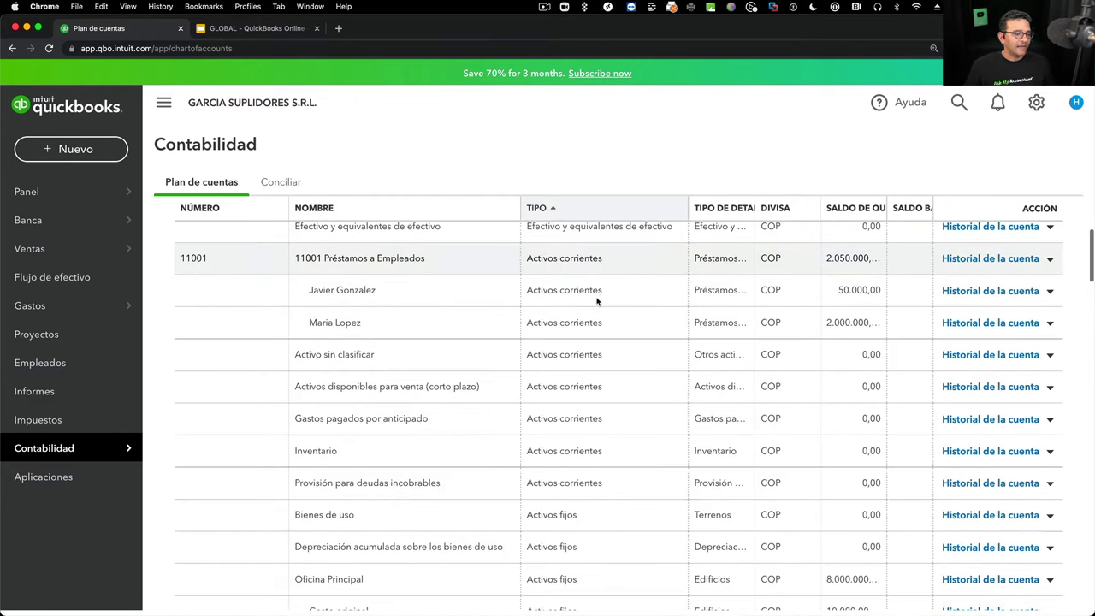
scroll(624, 342, down, 5)
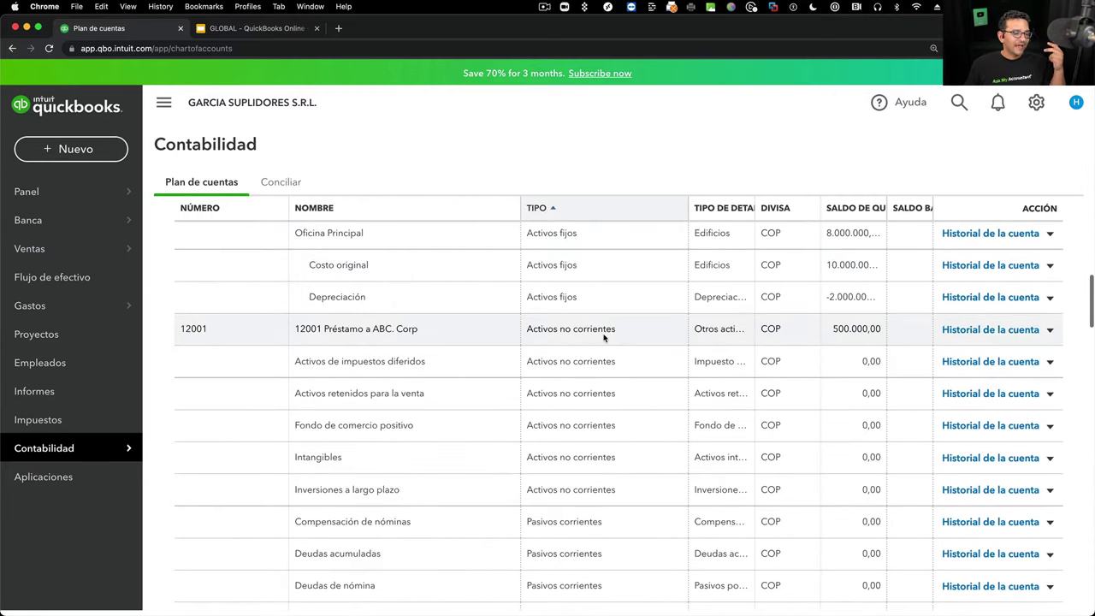
scroll(633, 346, down, 5)
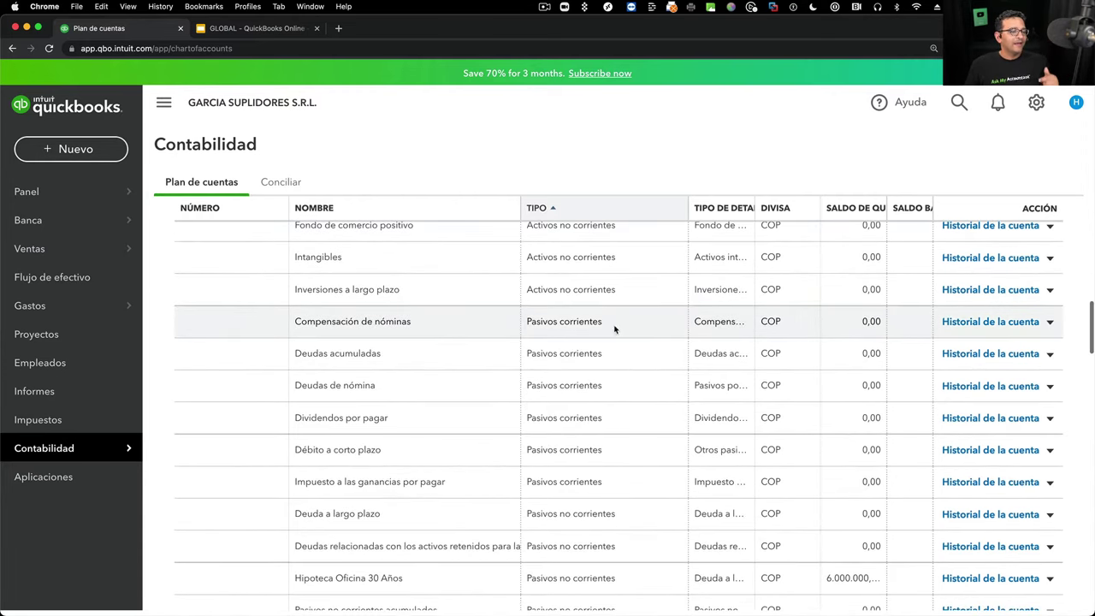
scroll(633, 355, down, 6)
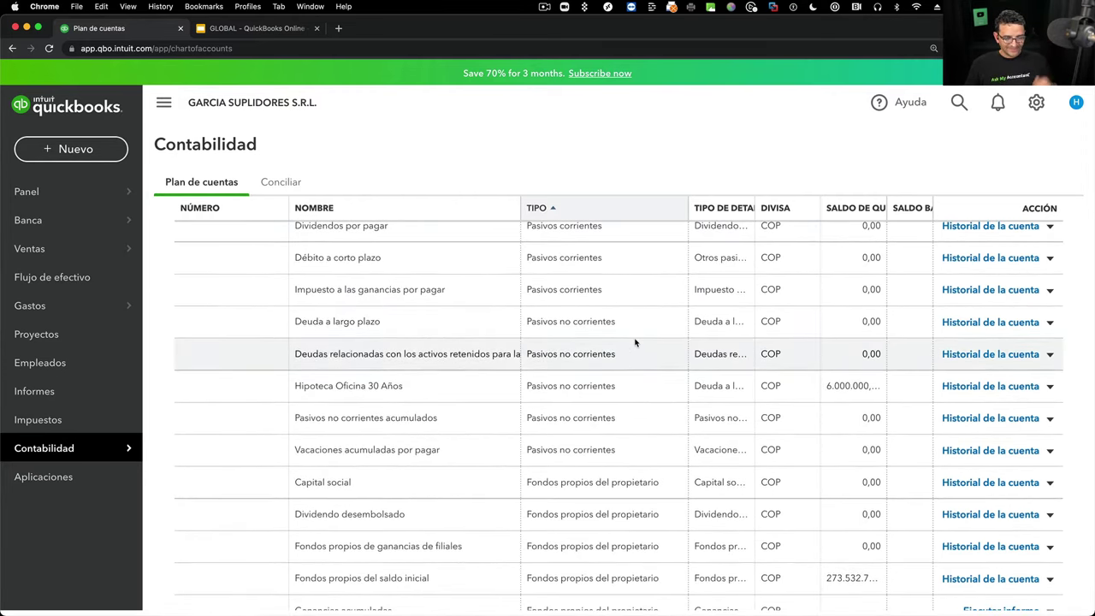
scroll(624, 346, down, 4)
scroll(621, 343, down, 2)
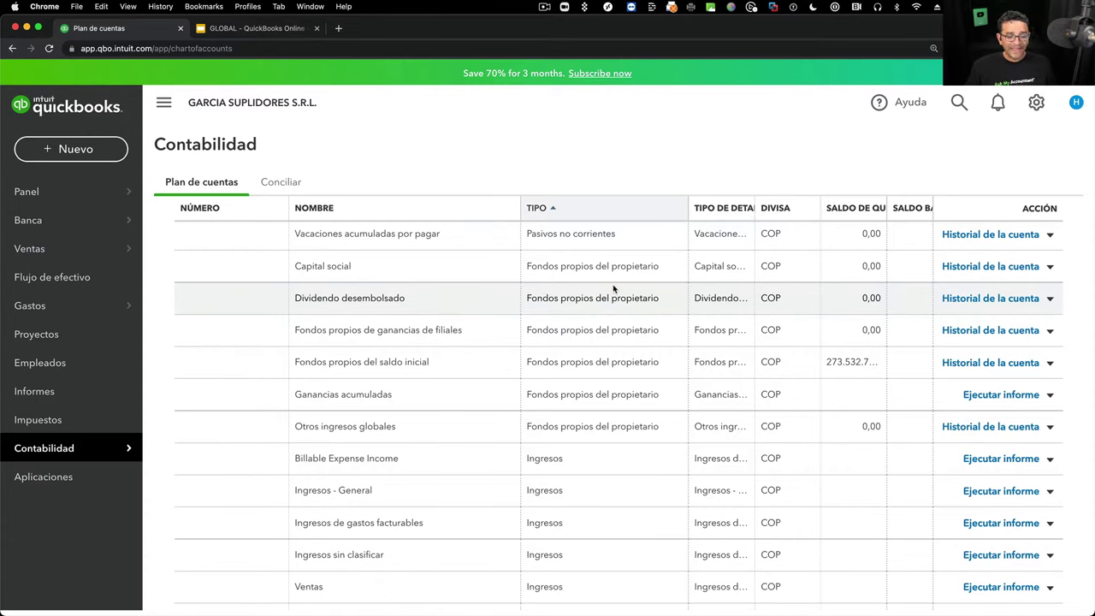
scroll(550, 393, down, 1)
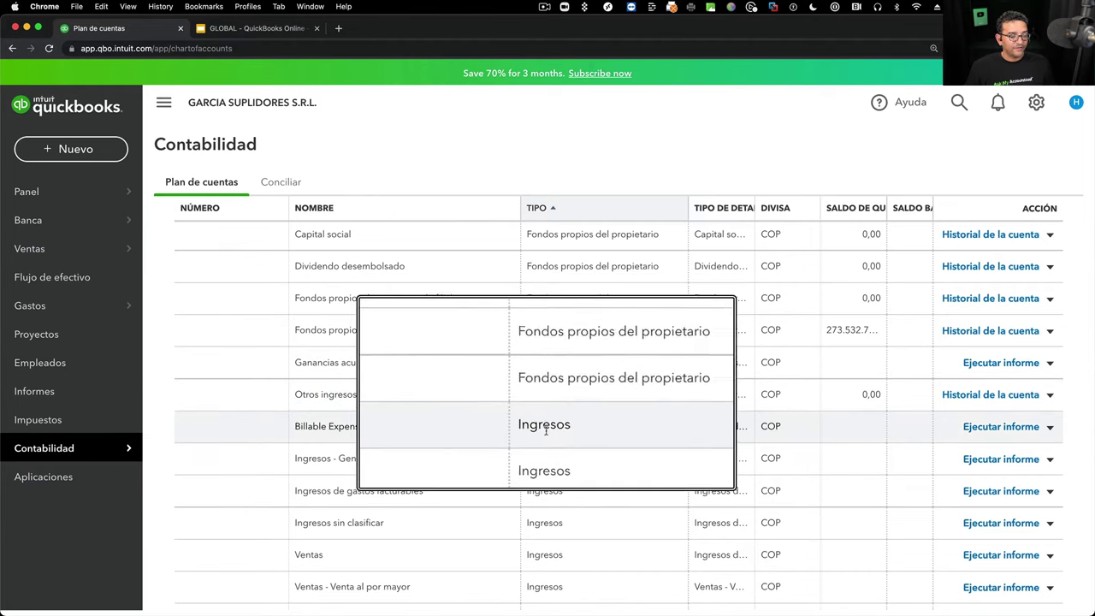
scroll(582, 421, down, 2)
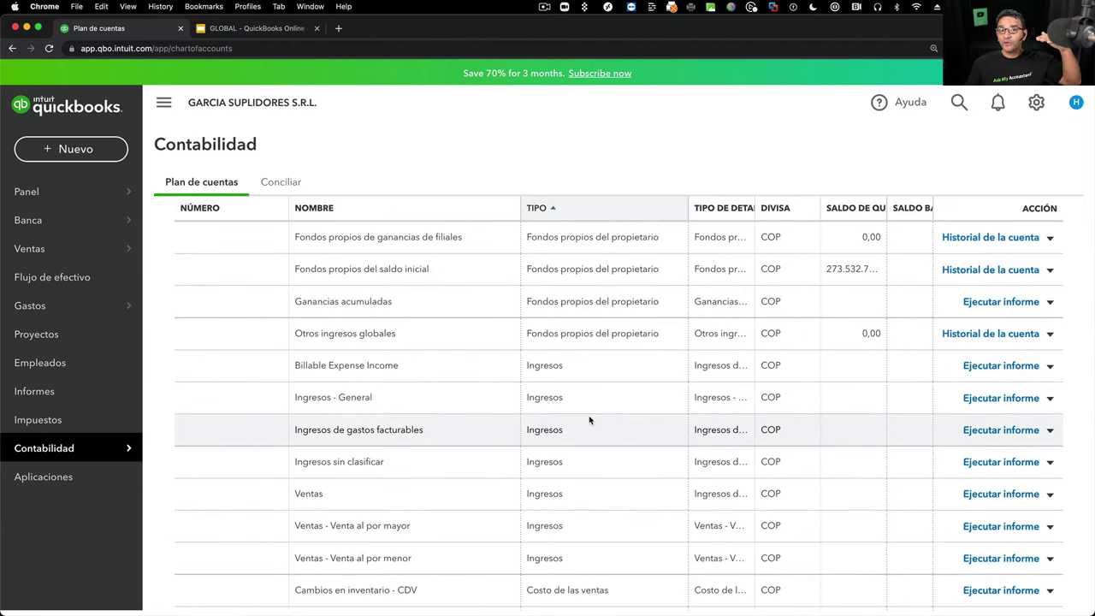
scroll(593, 357, down, 1)
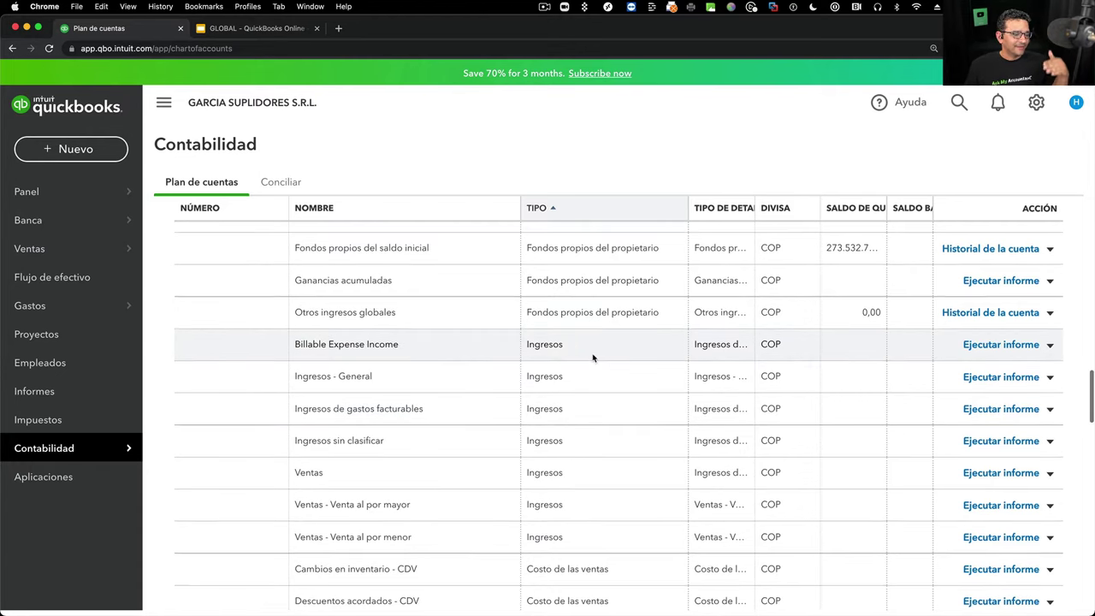
scroll(593, 357, down, 5)
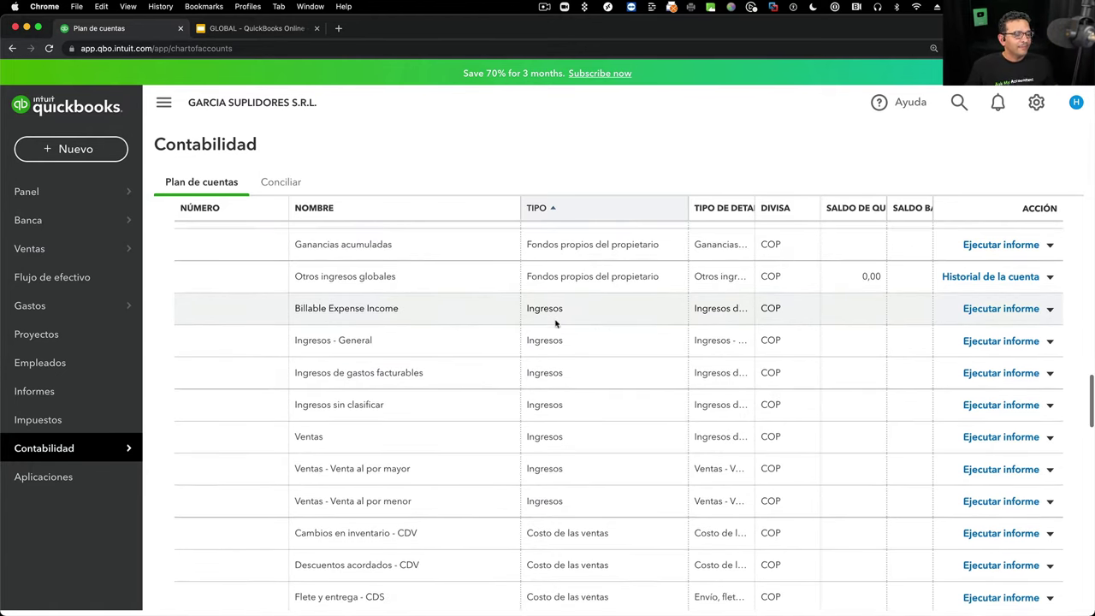
scroll(611, 435, down, 8)
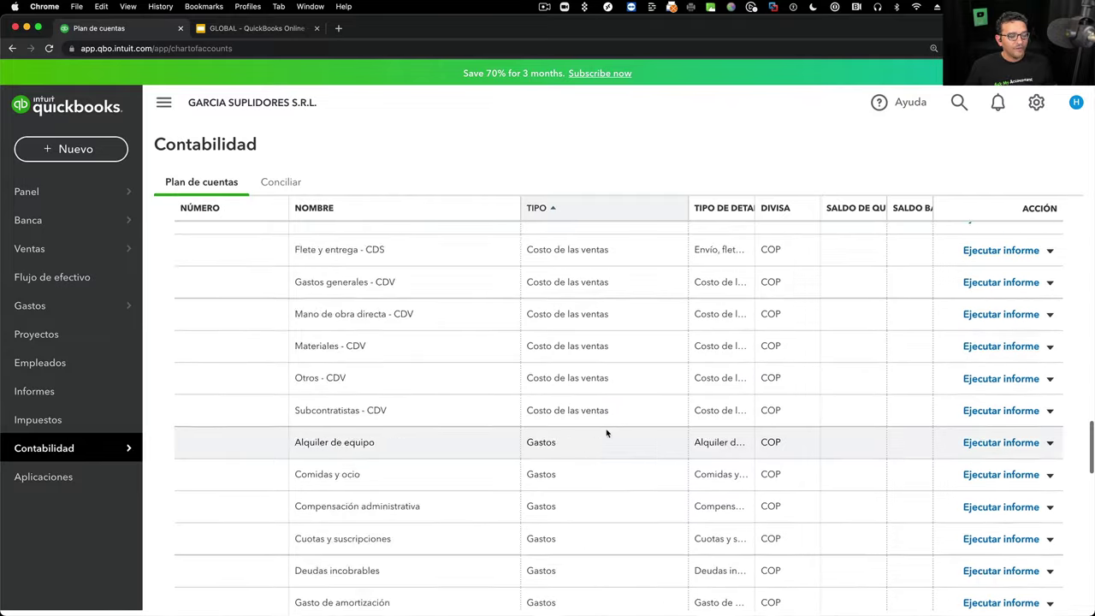
scroll(562, 399, down, 20)
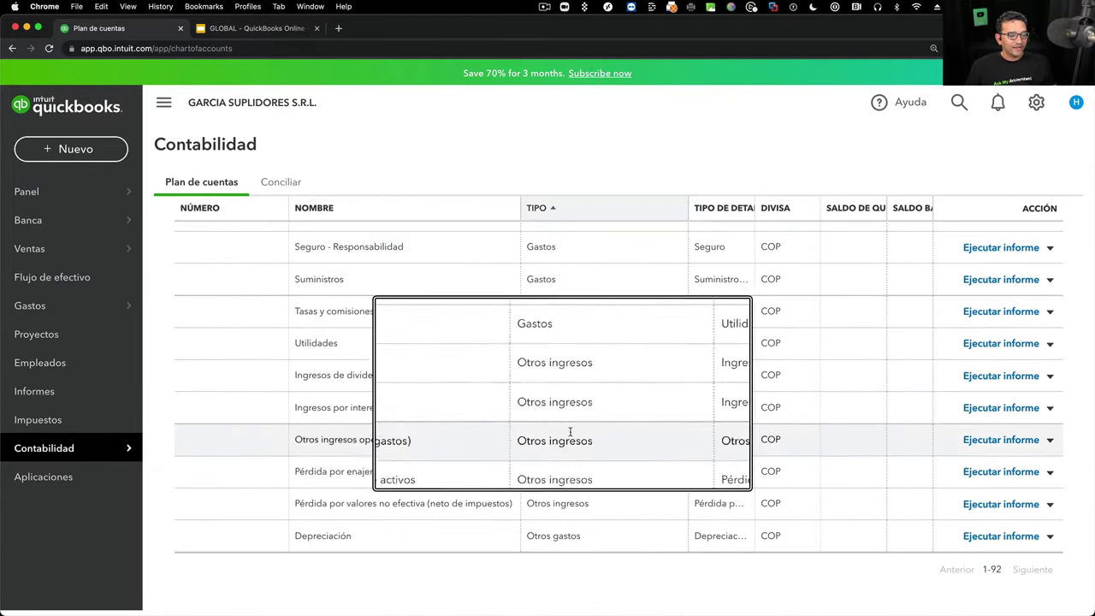
scroll(606, 435, up, 2)
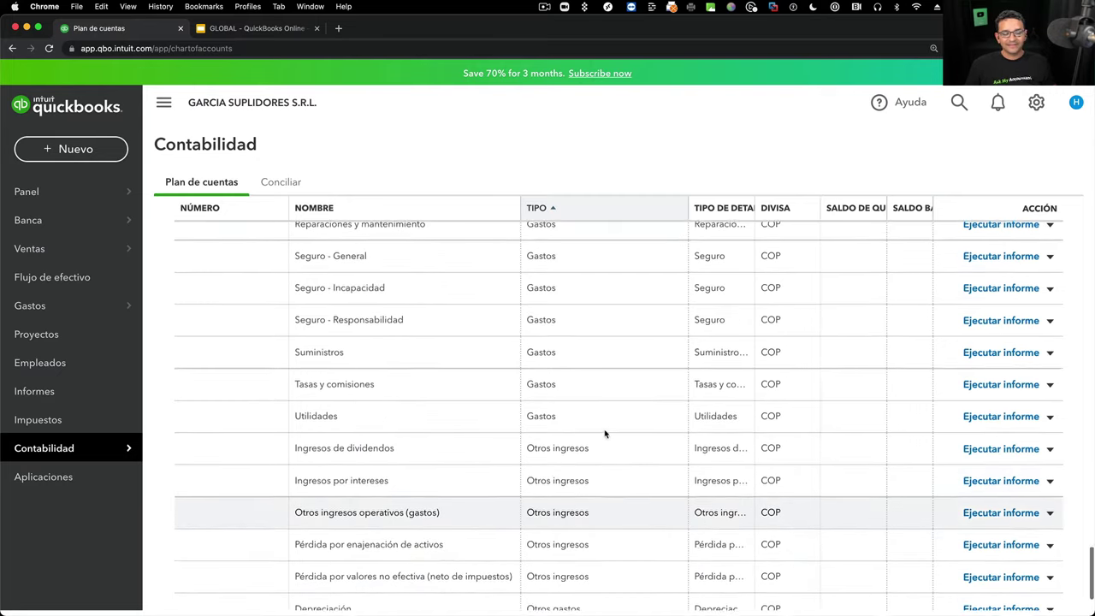
scroll(625, 364, up, 15)
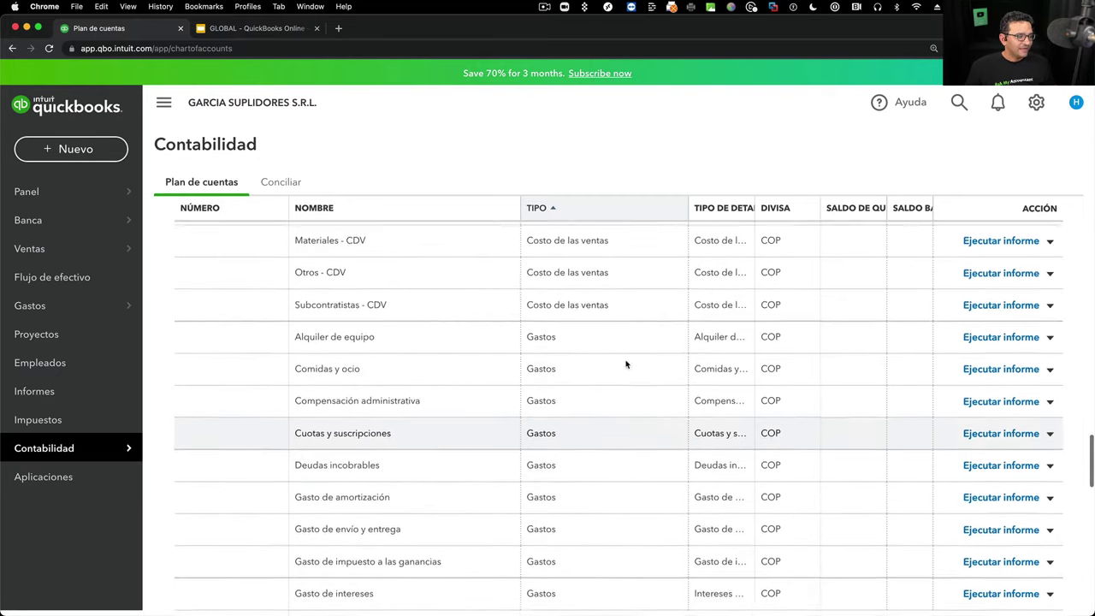
scroll(625, 363, up, 3)
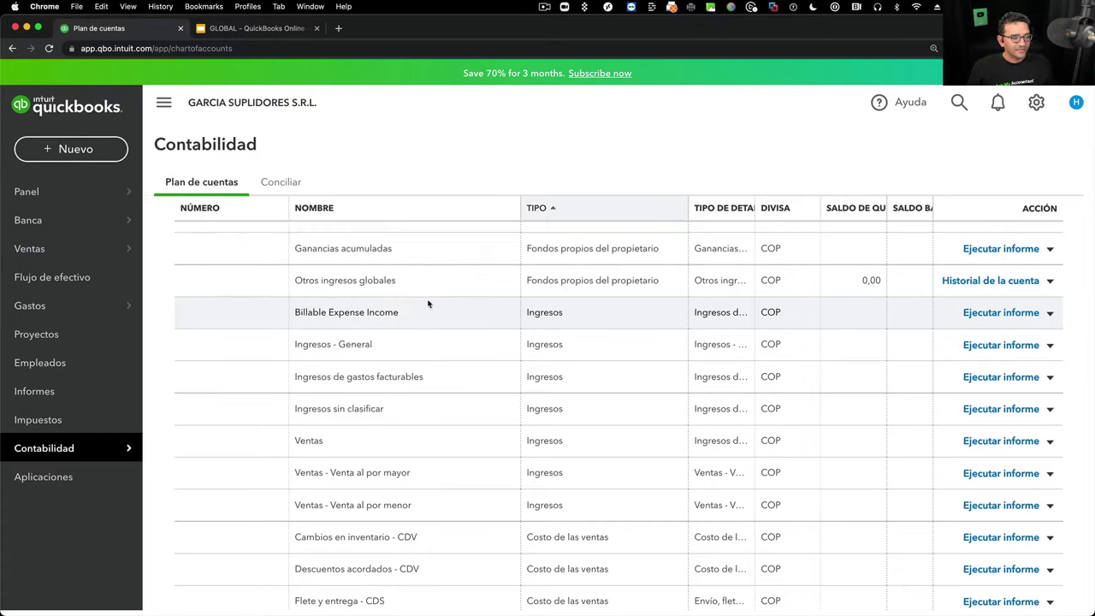
Rename Billable Expense Income to 'Ingresos de gastos factorable' using the spelling suggestion, and save it
click(1049, 313)
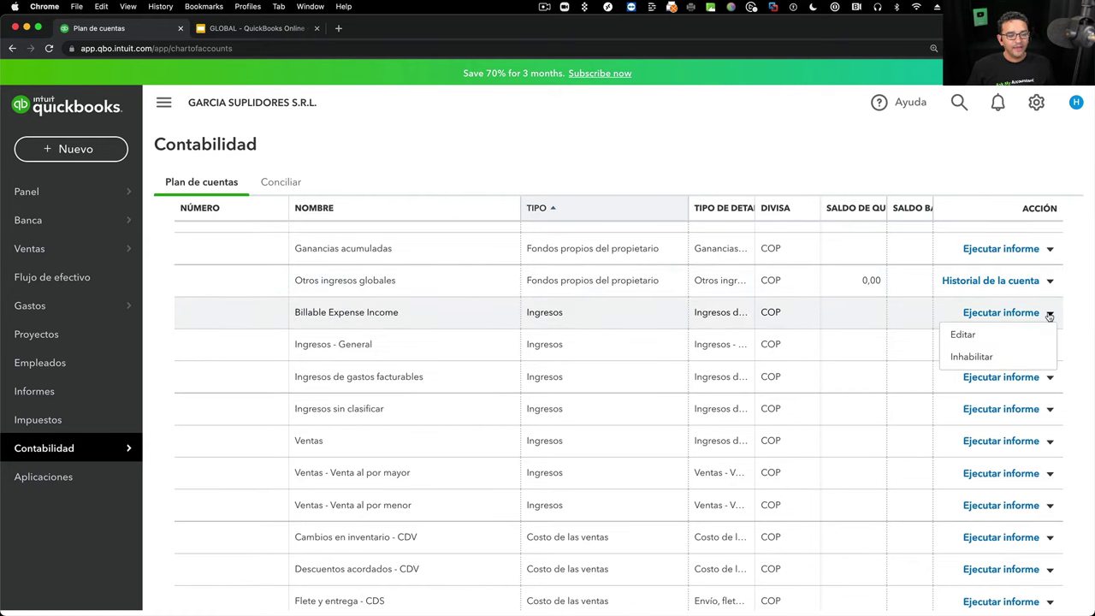
click(965, 343)
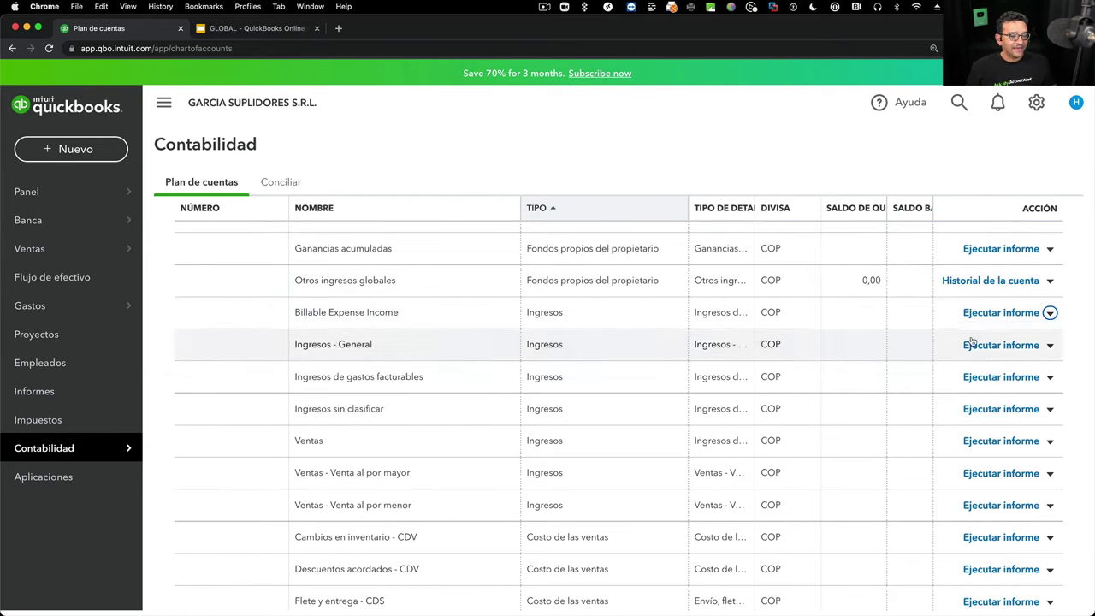
drag(694, 176, 505, 175)
text(Ingresos de ventas facturables)
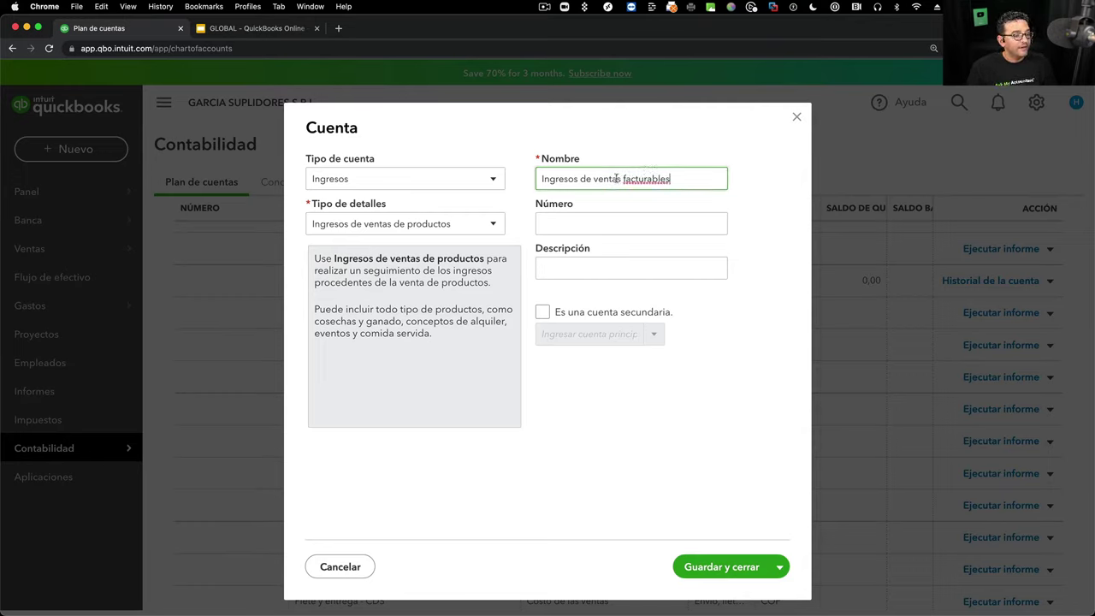
drag(619, 178, 593, 179)
text(gast)
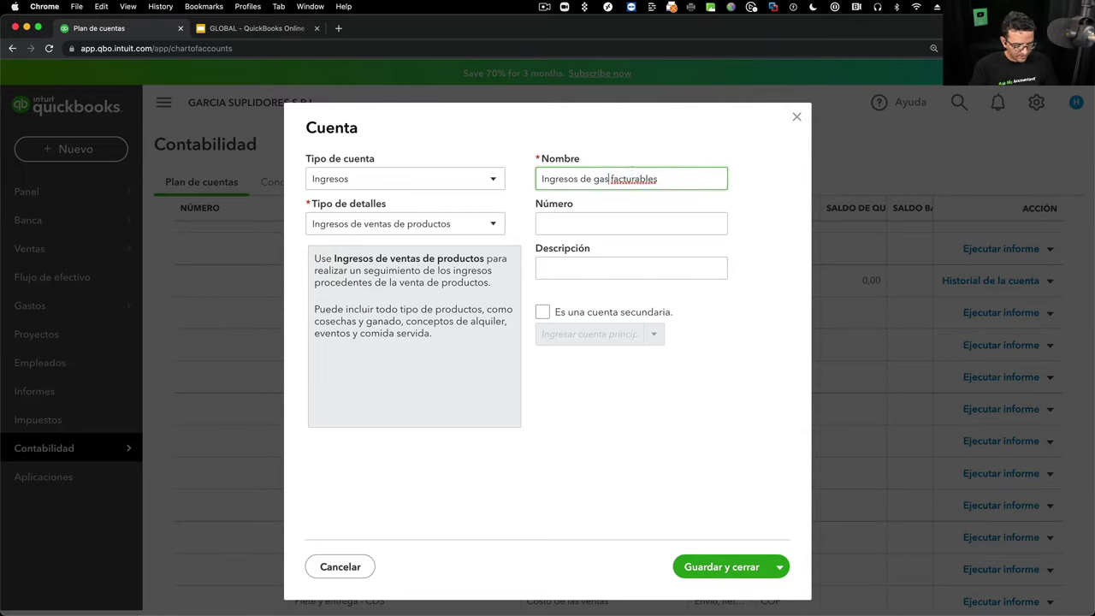
text(os)
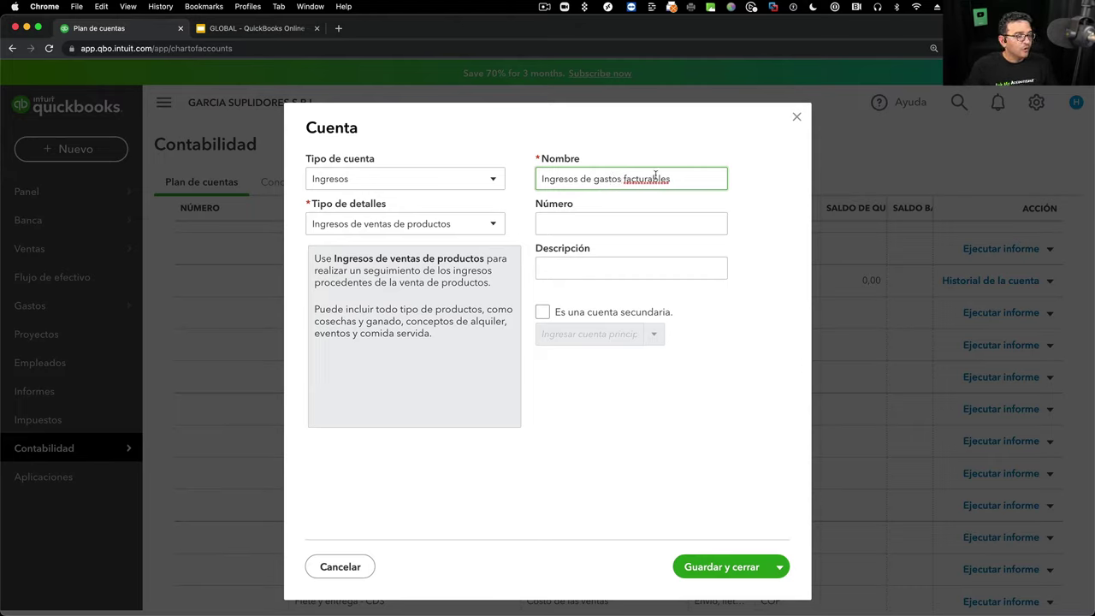
right_click(633, 179)
click(652, 182)
right_click(663, 181)
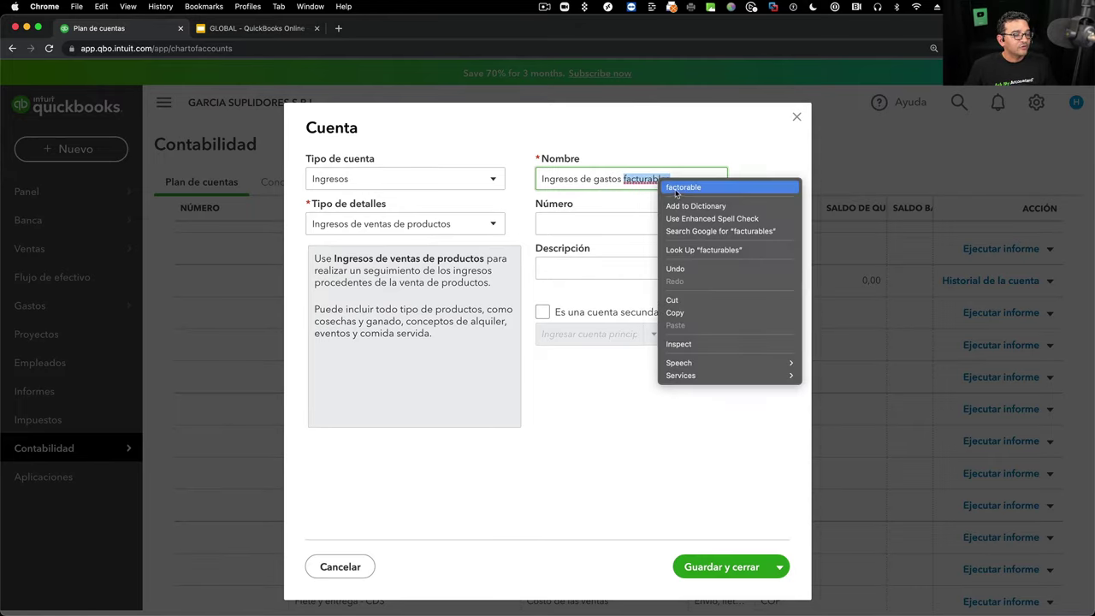
click(676, 189)
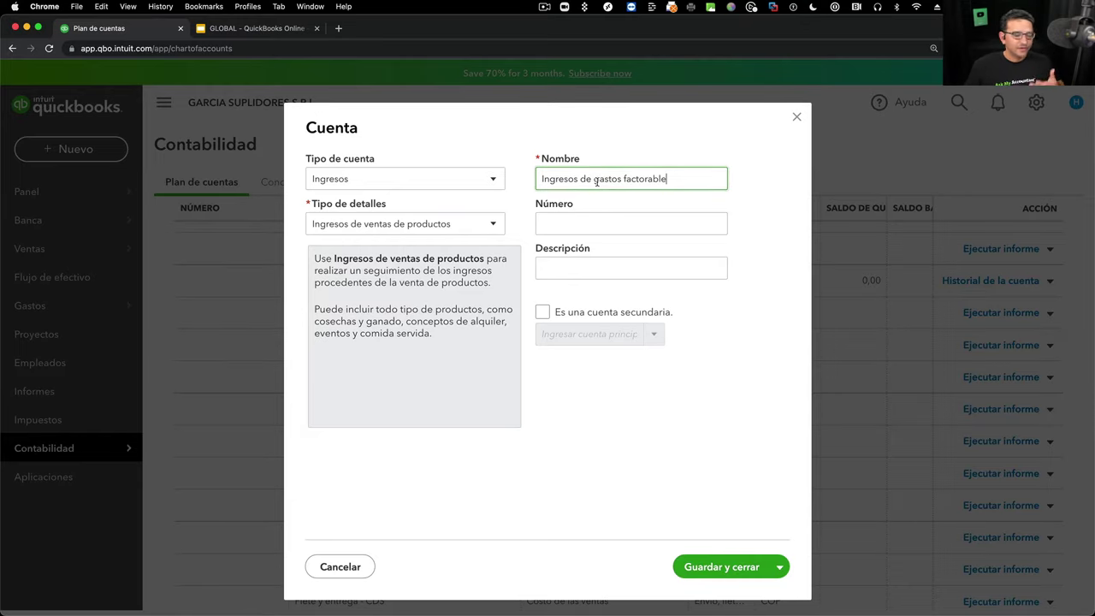
click(708, 566)
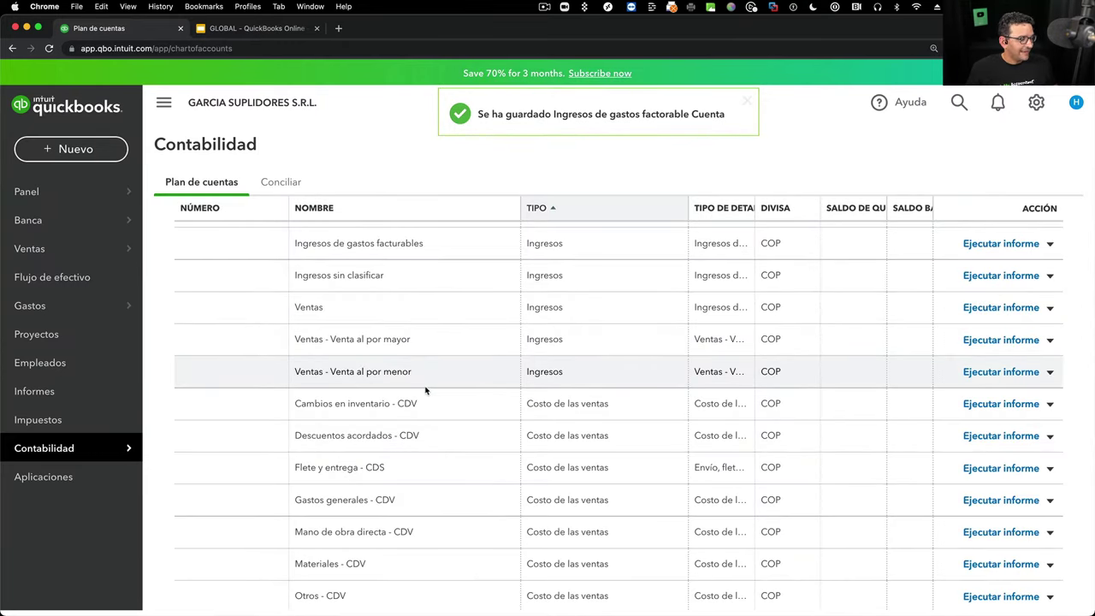
Copy the correct account name 'Ingresos de gastos facturables' from the chart of accounts
scroll(402, 364, up, 3)
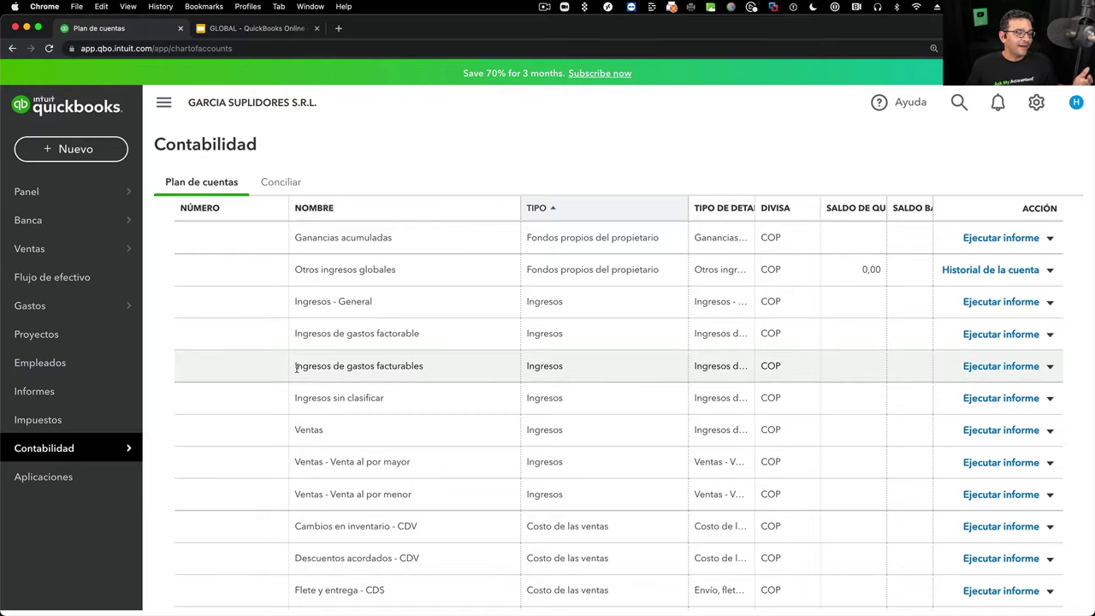
drag(432, 368, 304, 367)
right_click(347, 361)
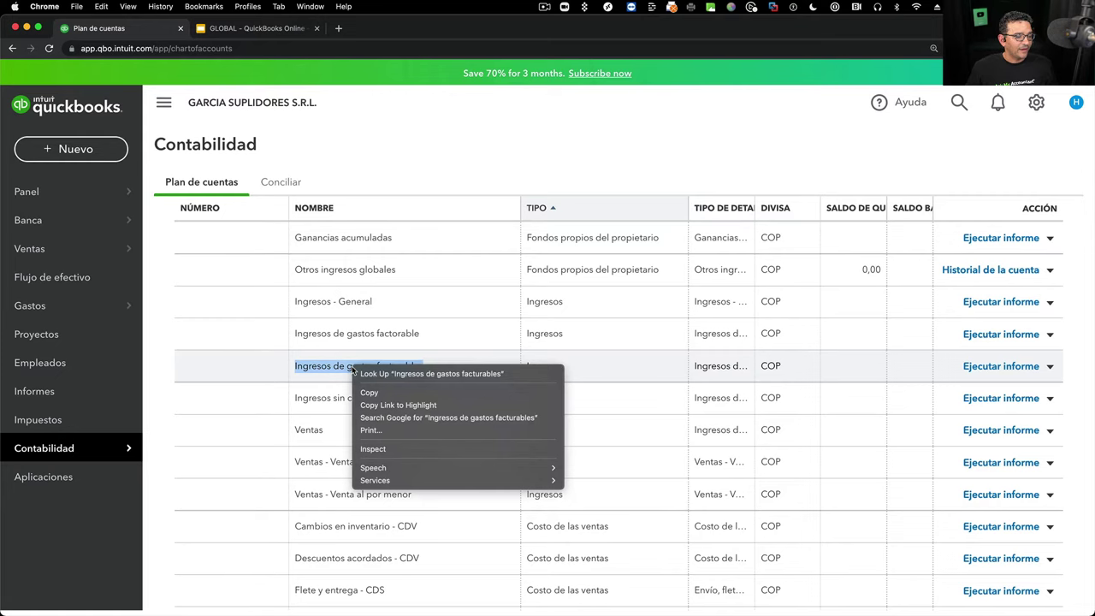
click(390, 392)
Rename the factorable account to 'Ingresos de gastos facturables', save, and confirm merging both accounts
click(1050, 336)
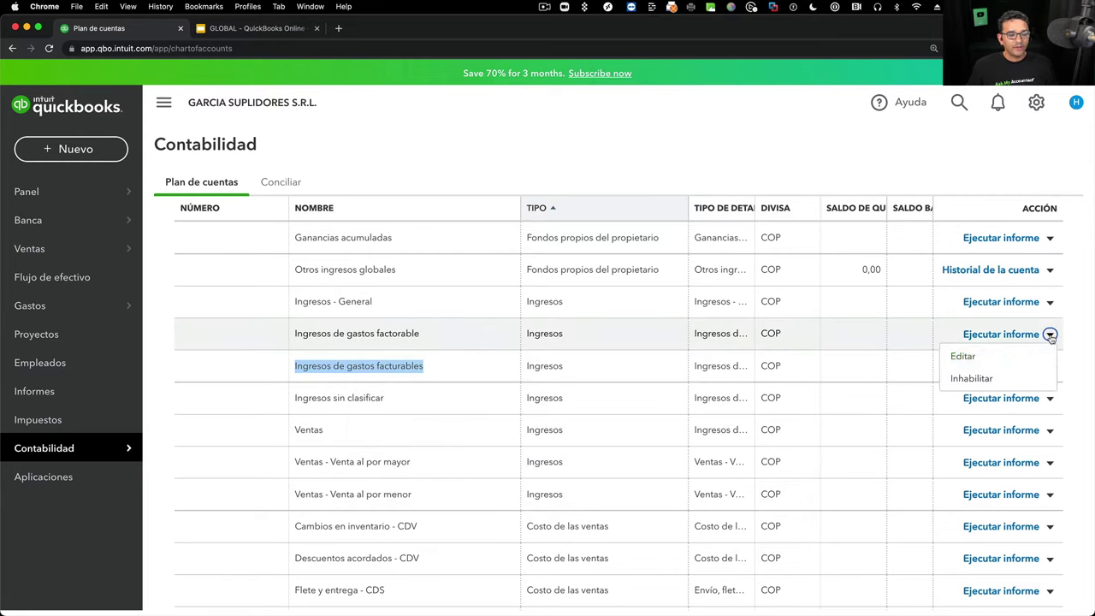
click(971, 359)
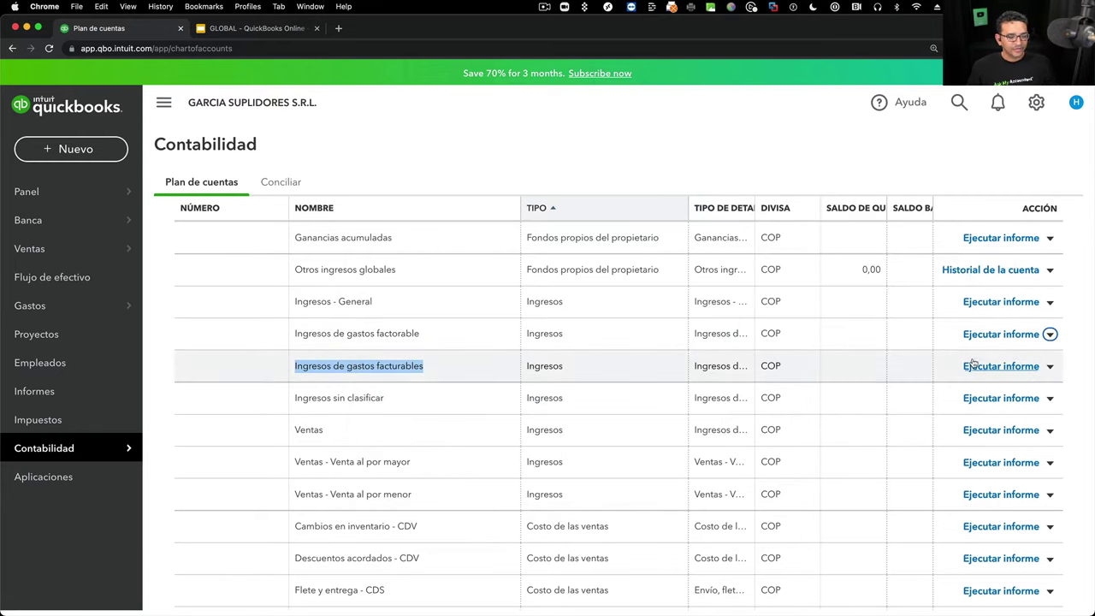
click(665, 179)
drag(666, 178, 542, 179)
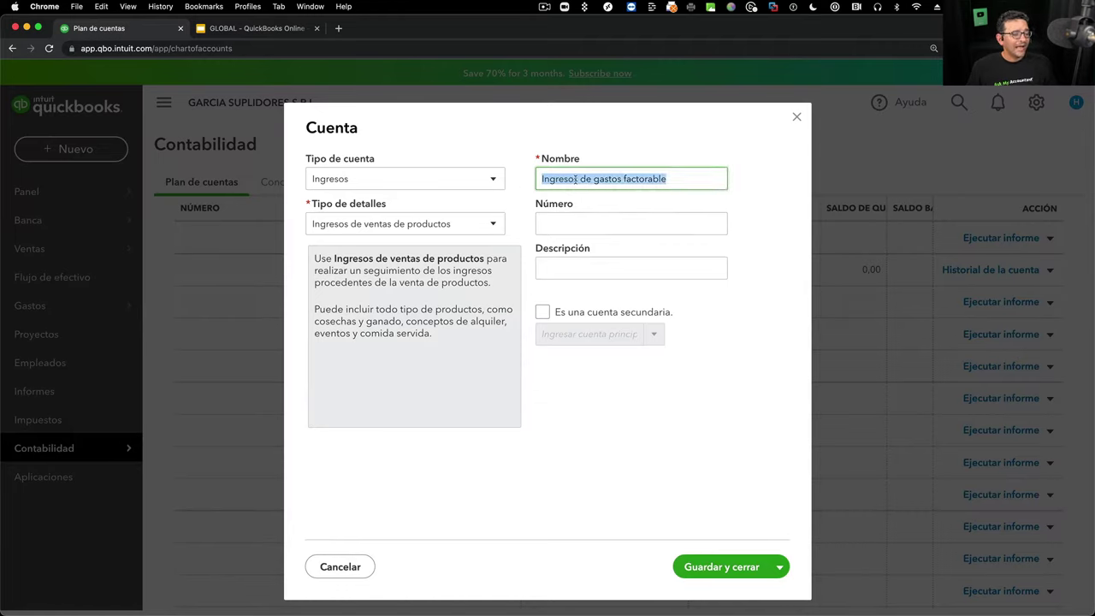
right_click(576, 179)
click(619, 282)
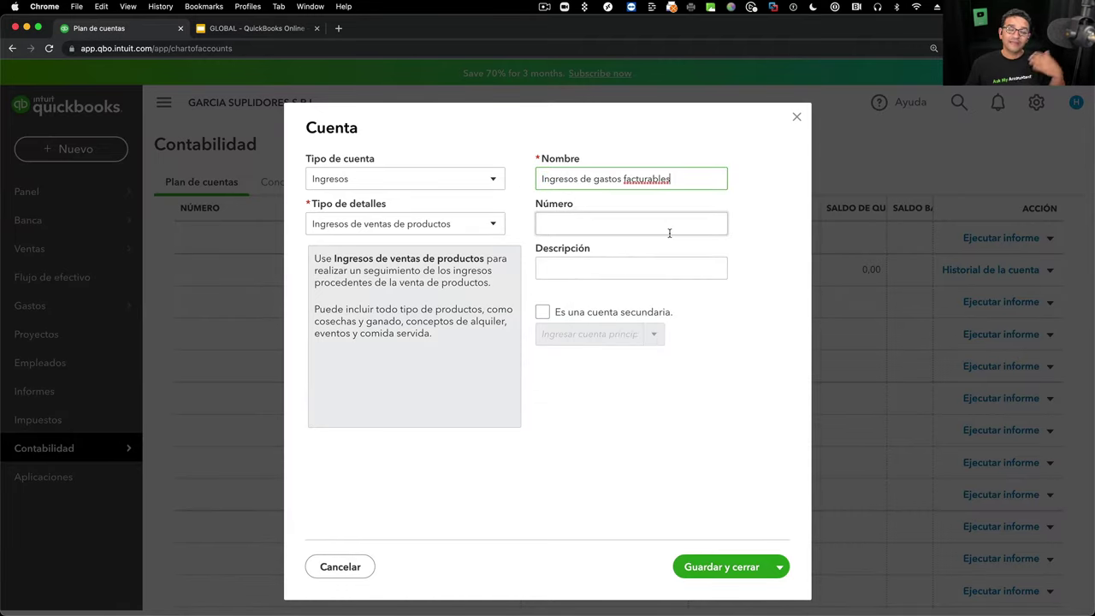
click(725, 567)
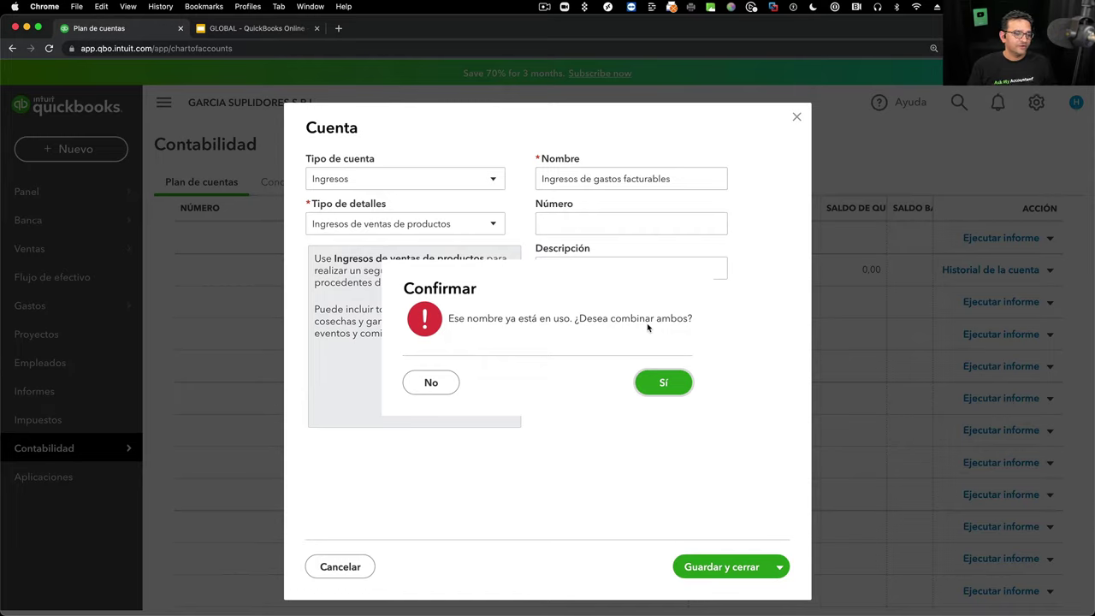
drag(586, 317, 709, 318)
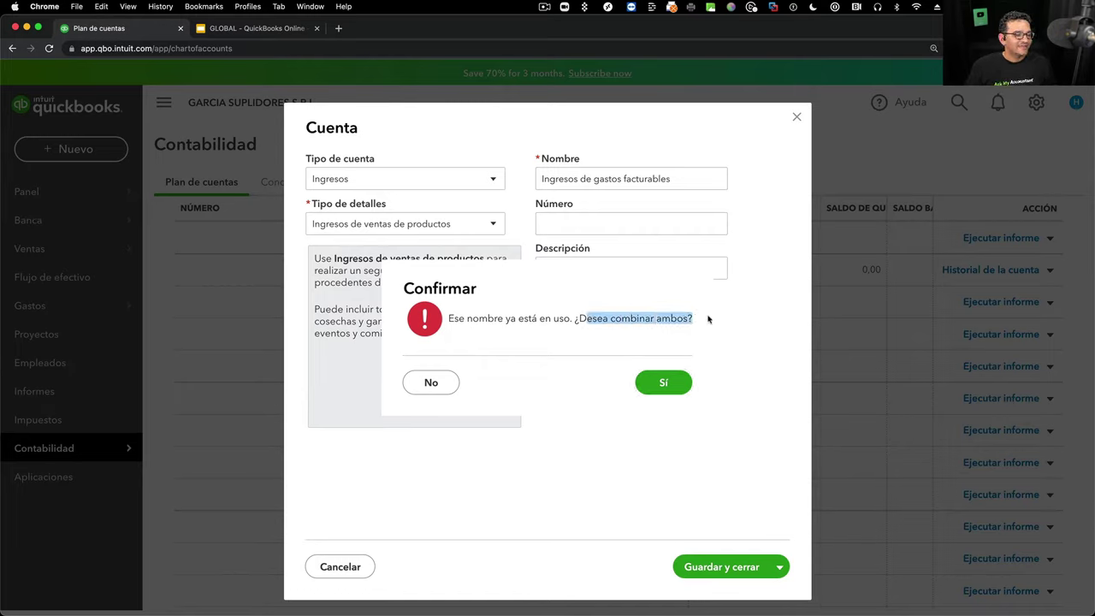
click(674, 384)
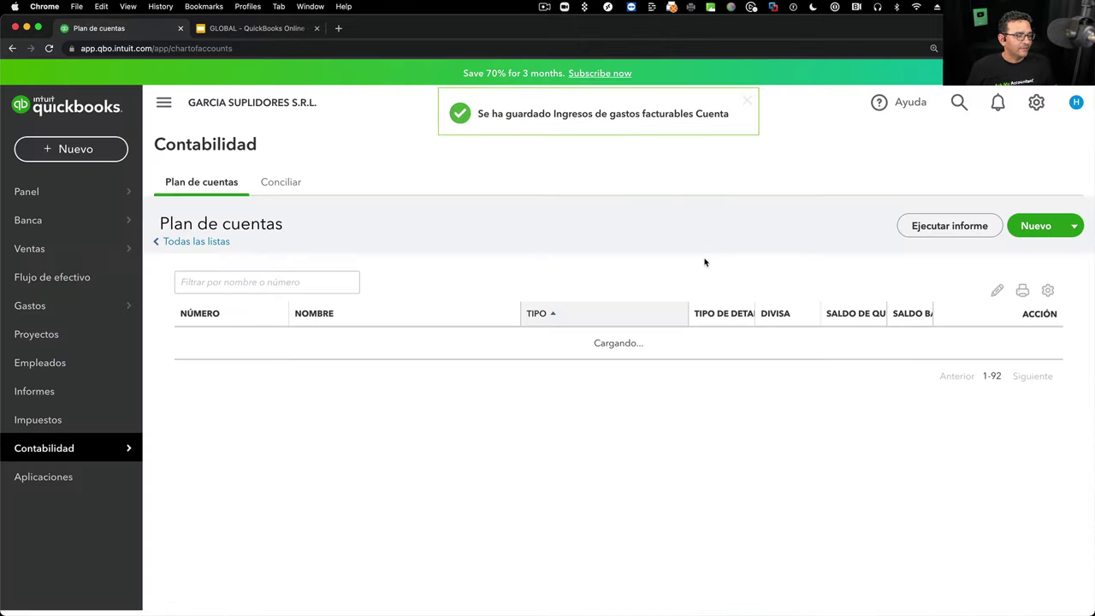
scroll(658, 419, down, 10)
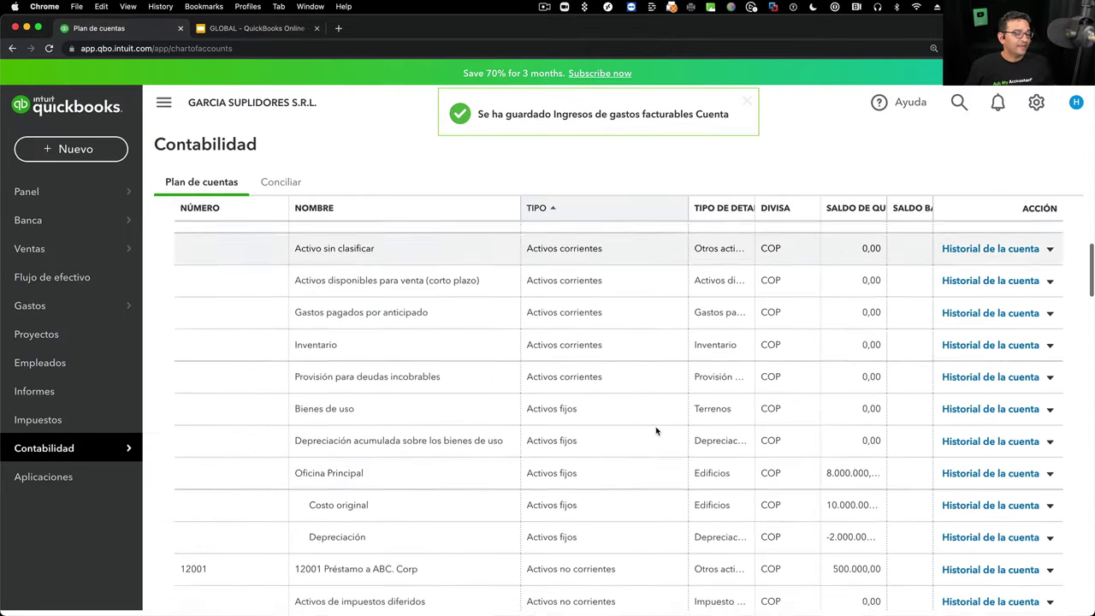
scroll(686, 431, down, 1)
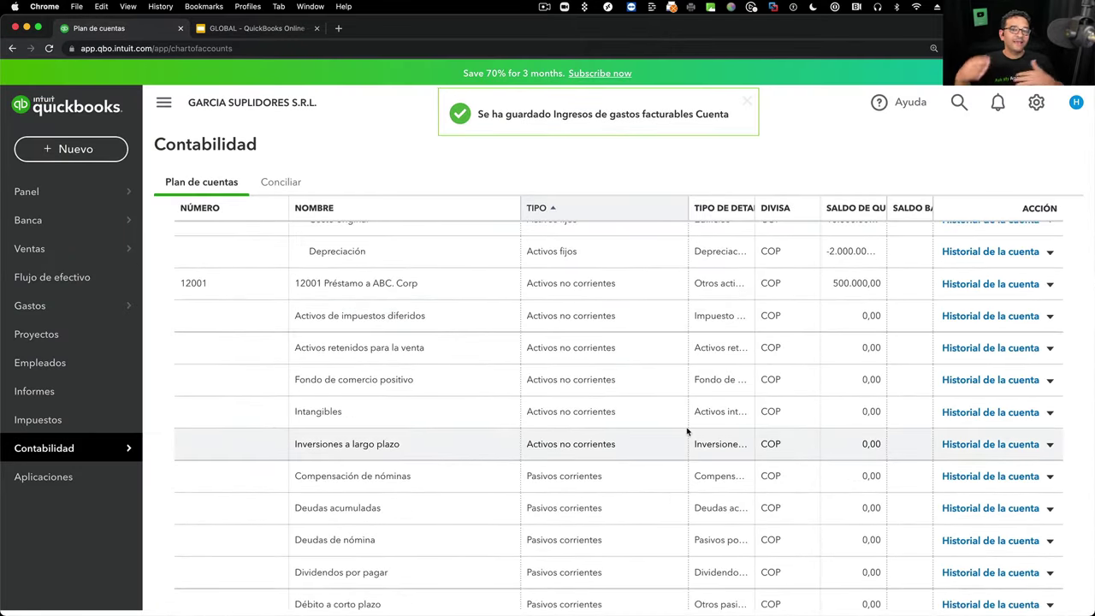
Inactivate the Otros ingresos globales equity account with Inhabilitar and confirm with Sí
scroll(489, 460, down, 4)
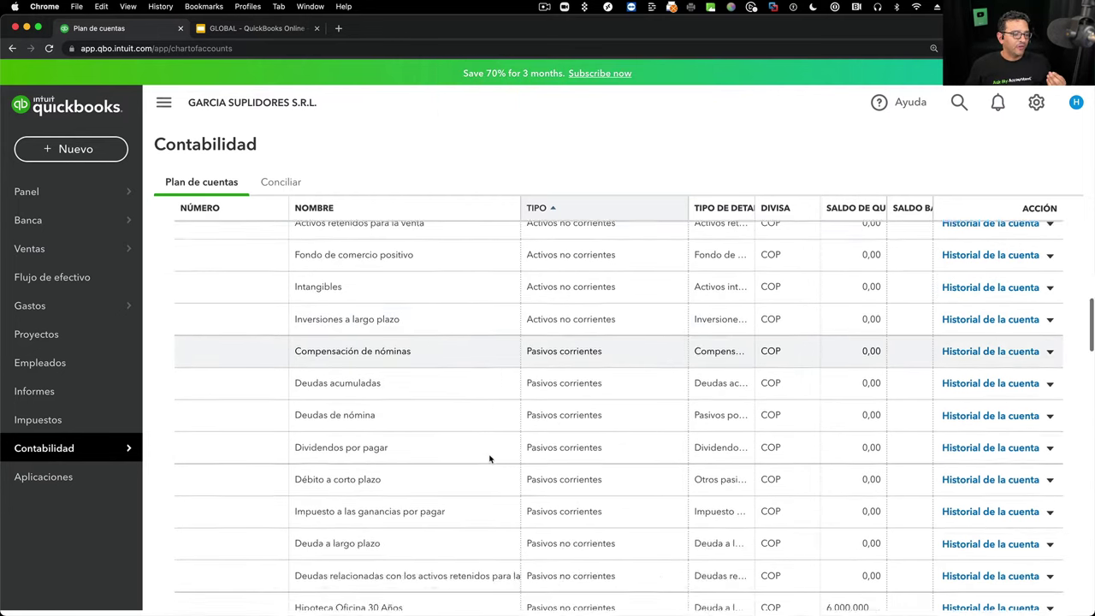
scroll(504, 451, down, 15)
scroll(513, 443, up, 1)
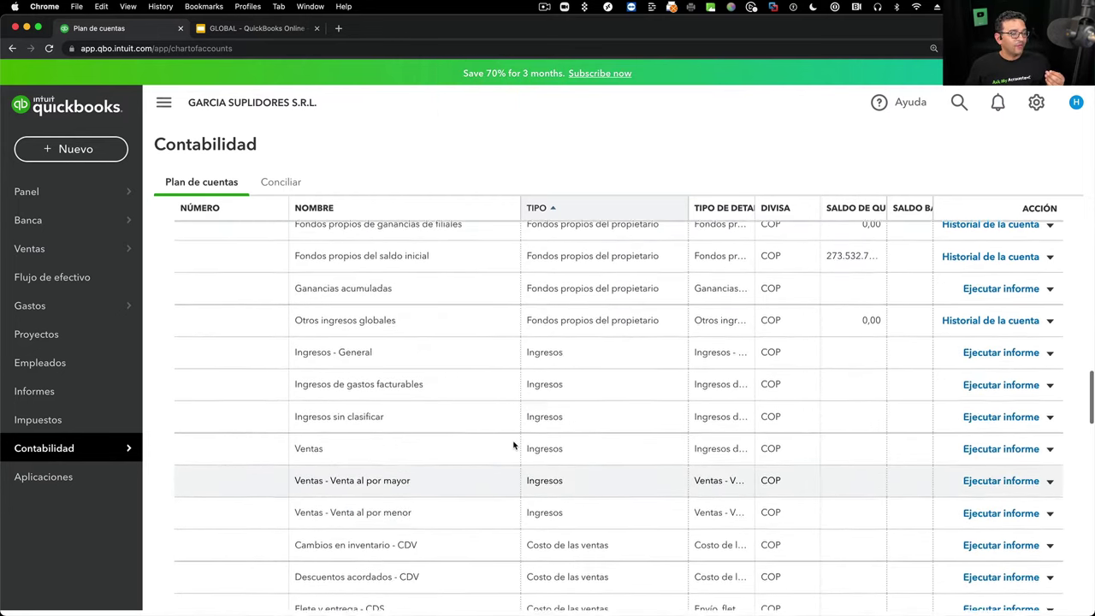
scroll(513, 445, down, 1)
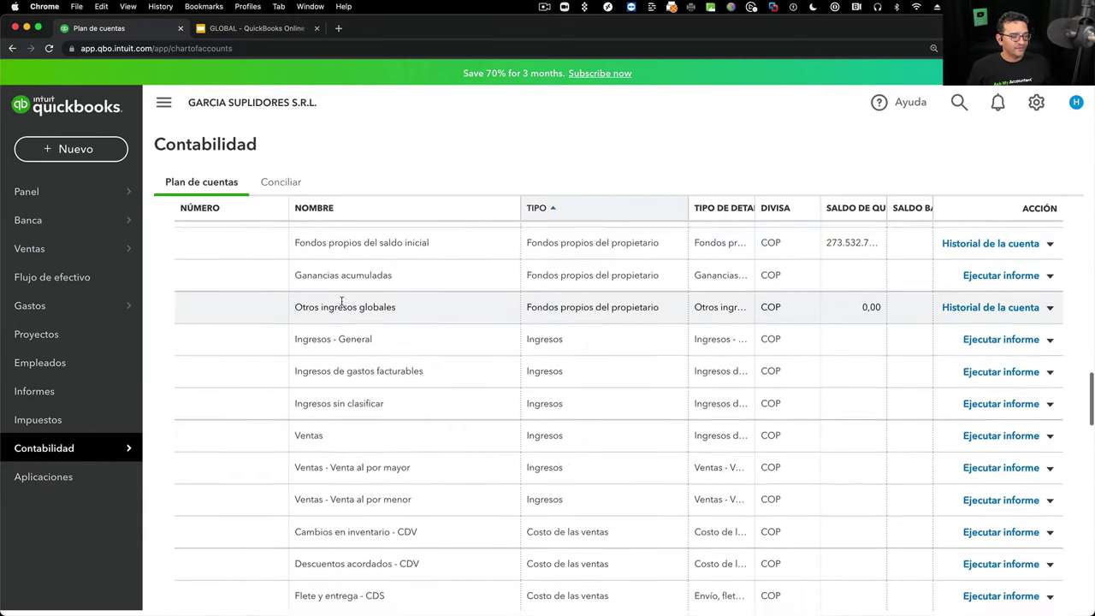
scroll(336, 316, up, 1)
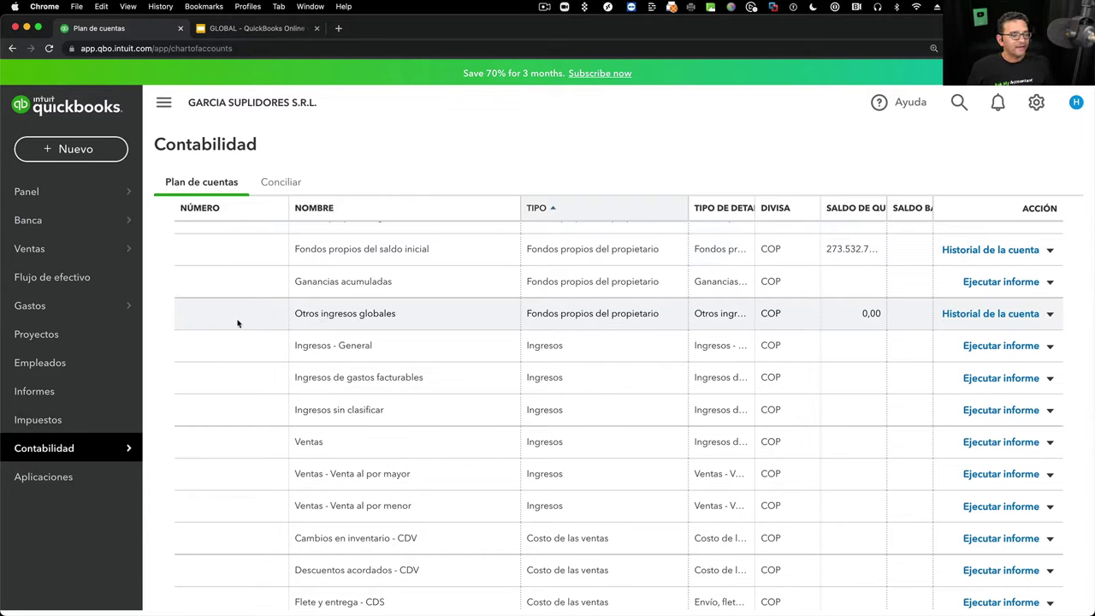
click(1049, 315)
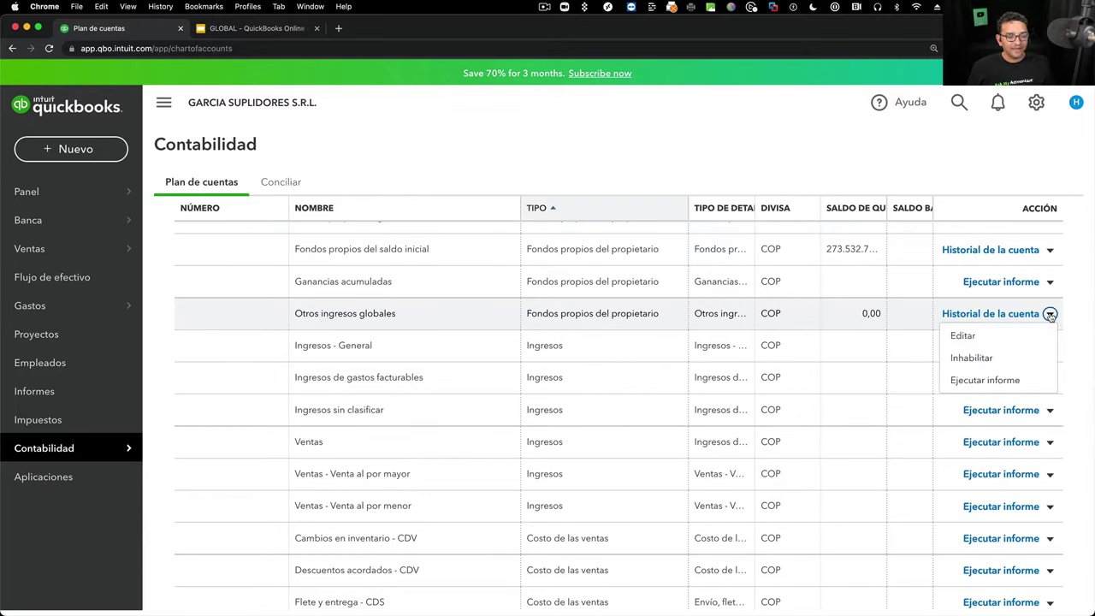
click(972, 357)
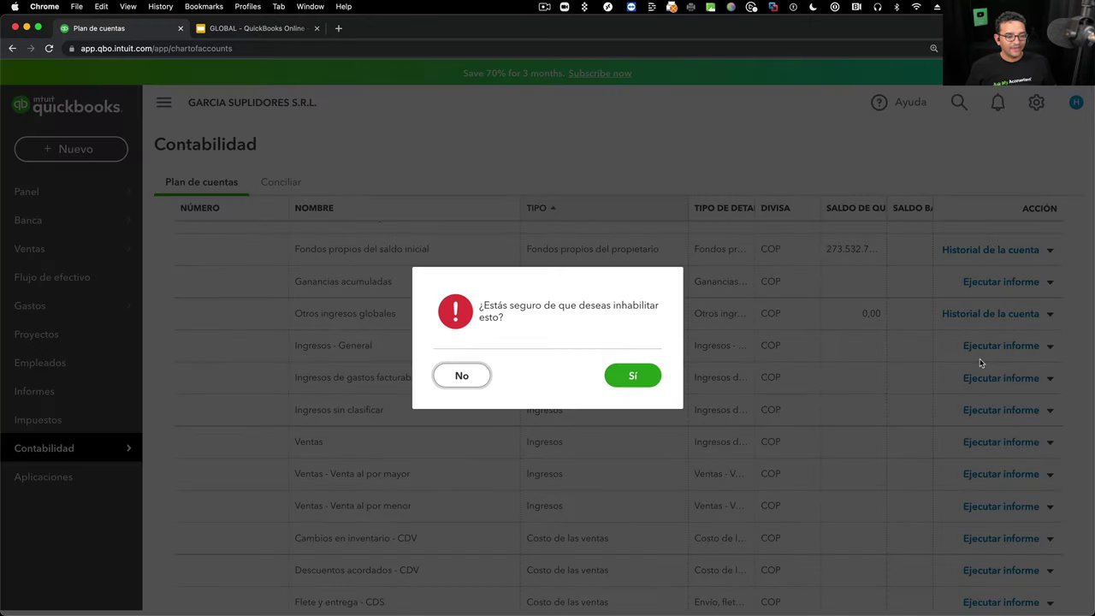
click(642, 378)
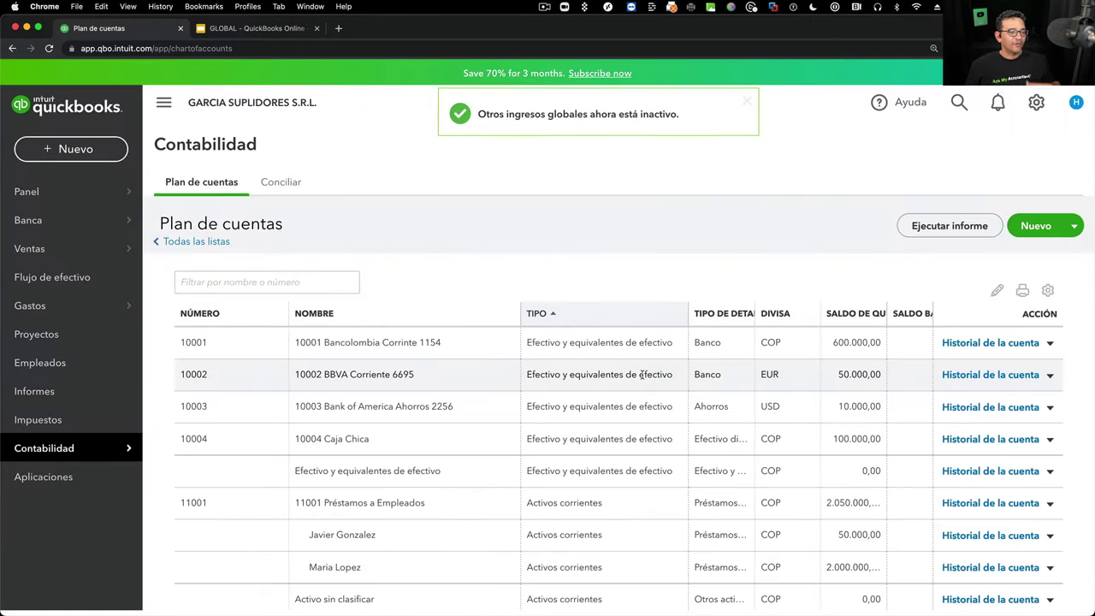
Inactivate 12001 Préstamo a ABC. Corp, accepting its balance adjustment, then show recent transactions
scroll(642, 373, down, 5)
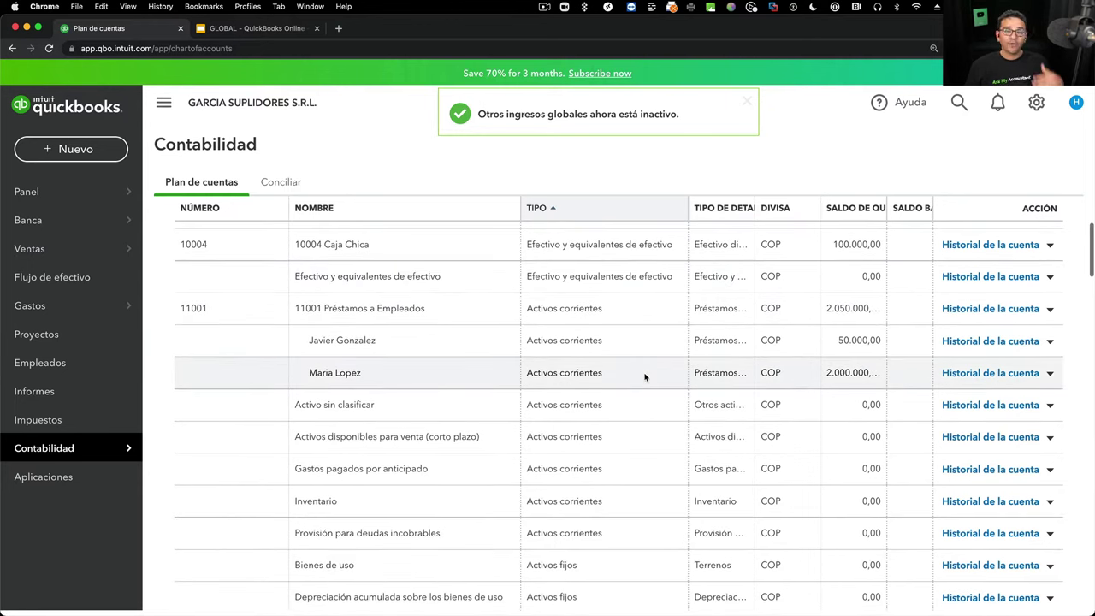
scroll(645, 377, down, 2)
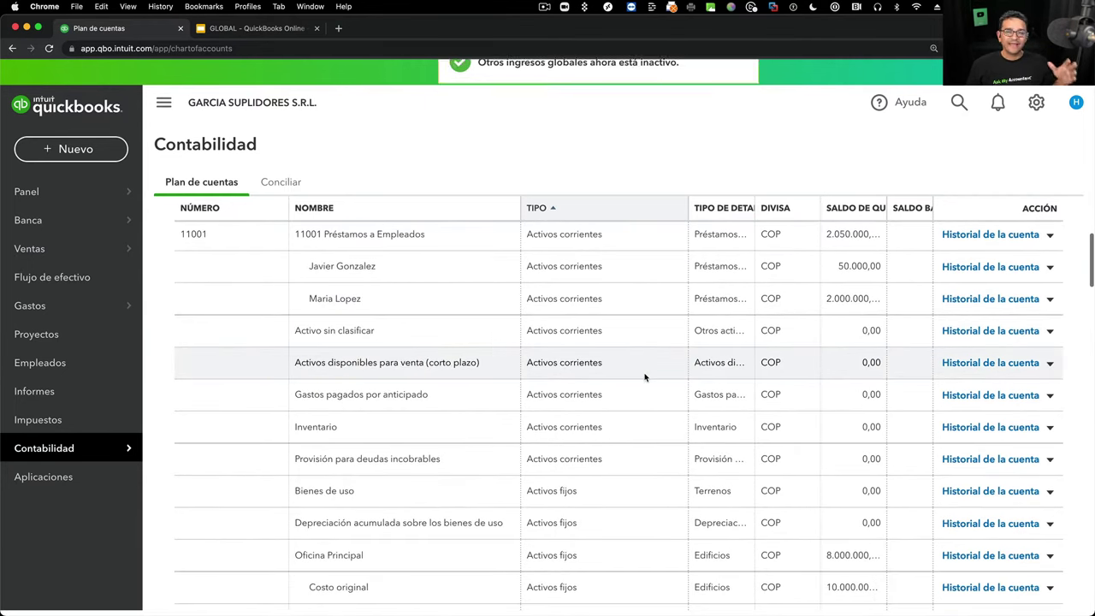
scroll(645, 378, down, 9)
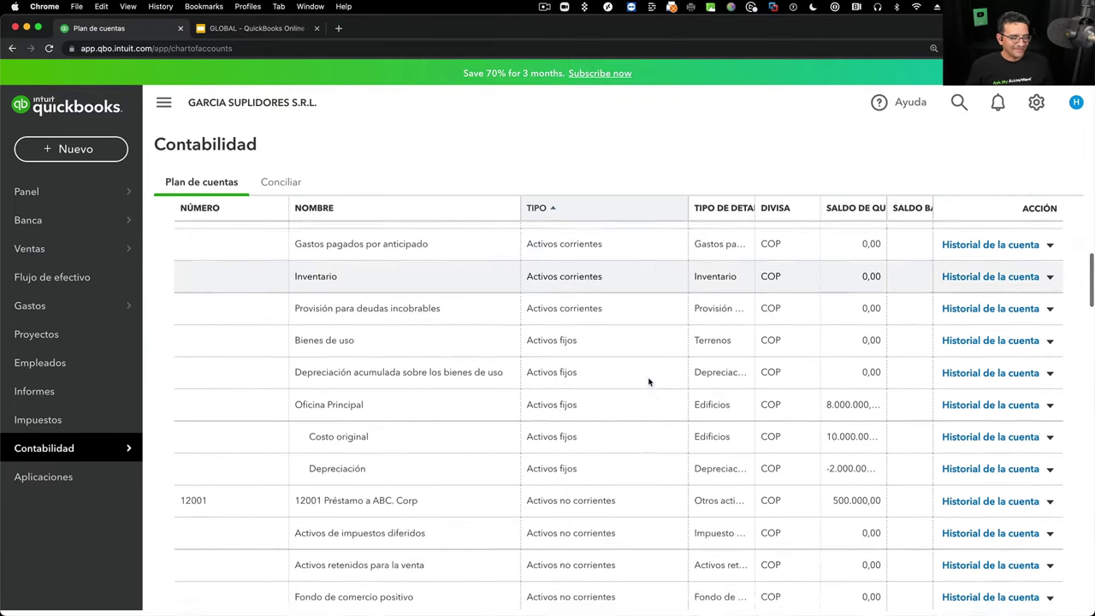
scroll(385, 376, up, 1)
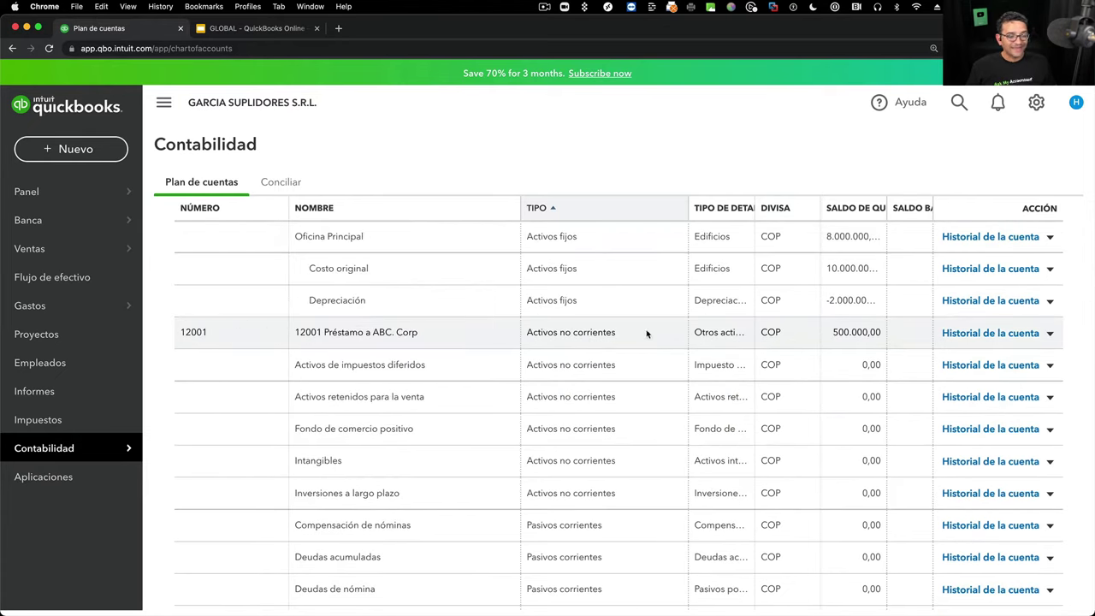
click(1050, 332)
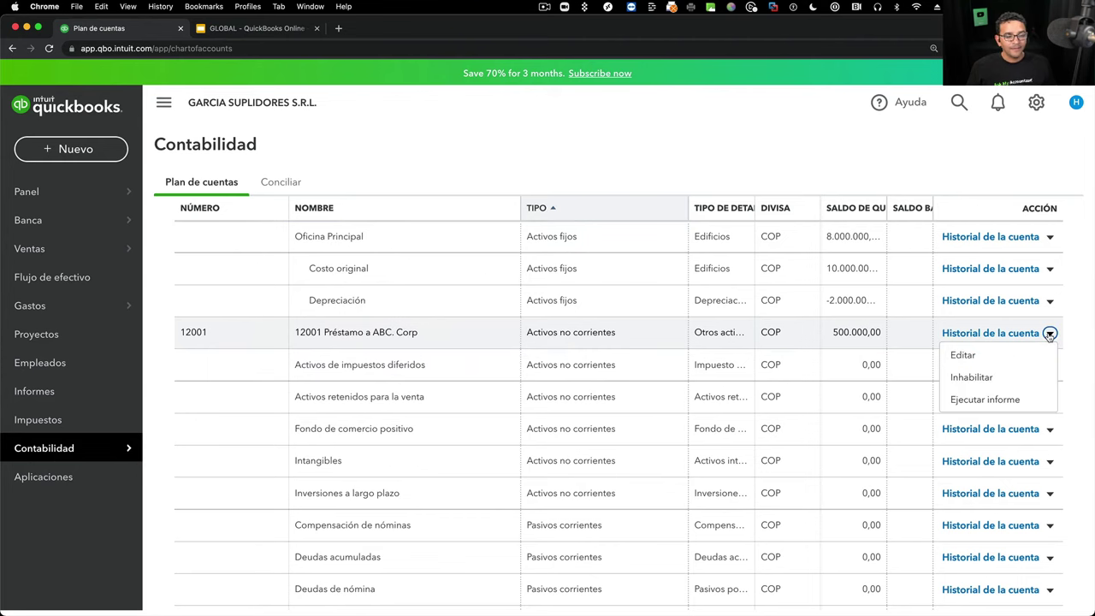
click(984, 376)
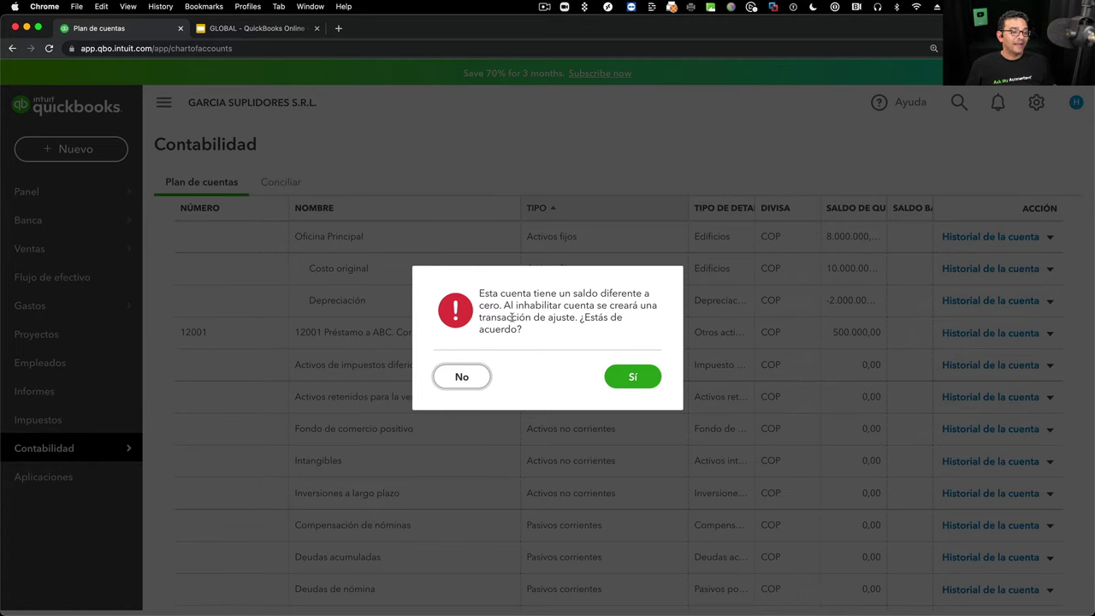
click(633, 377)
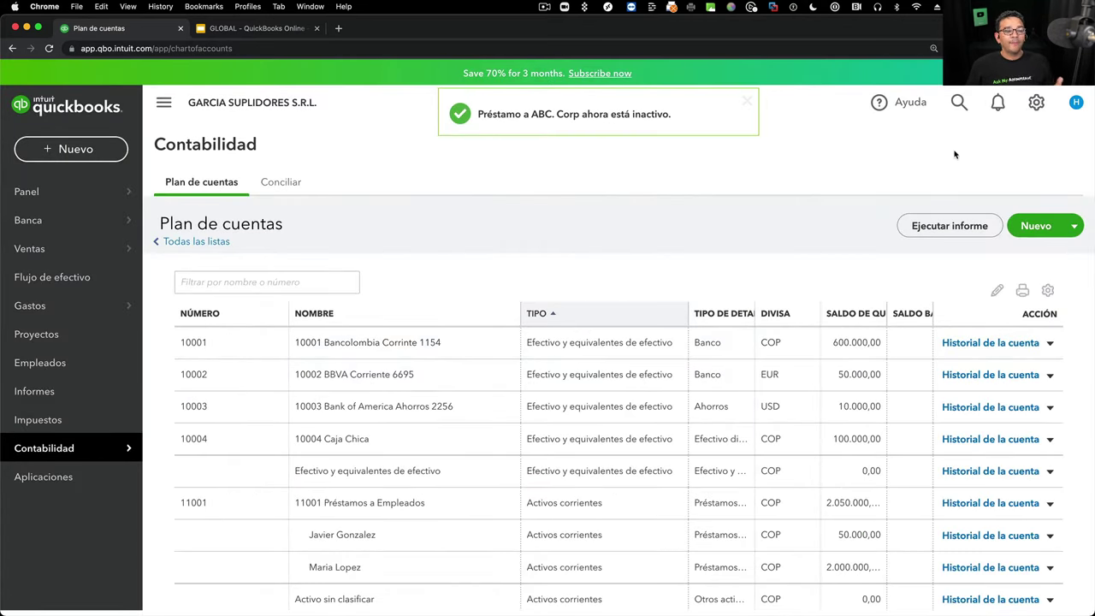
click(959, 102)
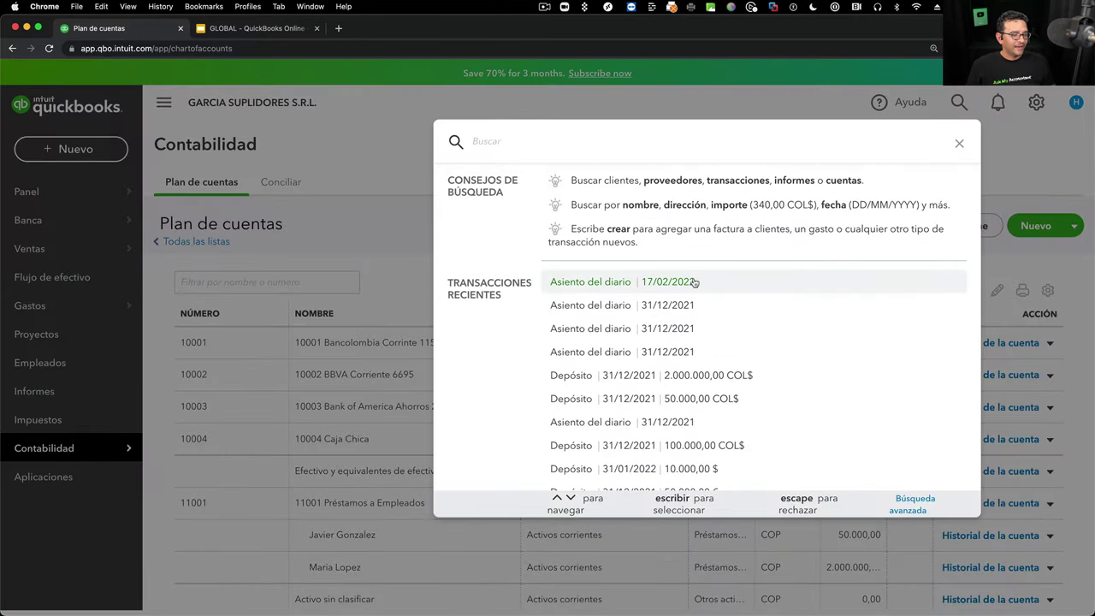
Try deleting the 17/02/2022 journal entry of 500.000,00, which is refused because the loan account is inactive
click(695, 283)
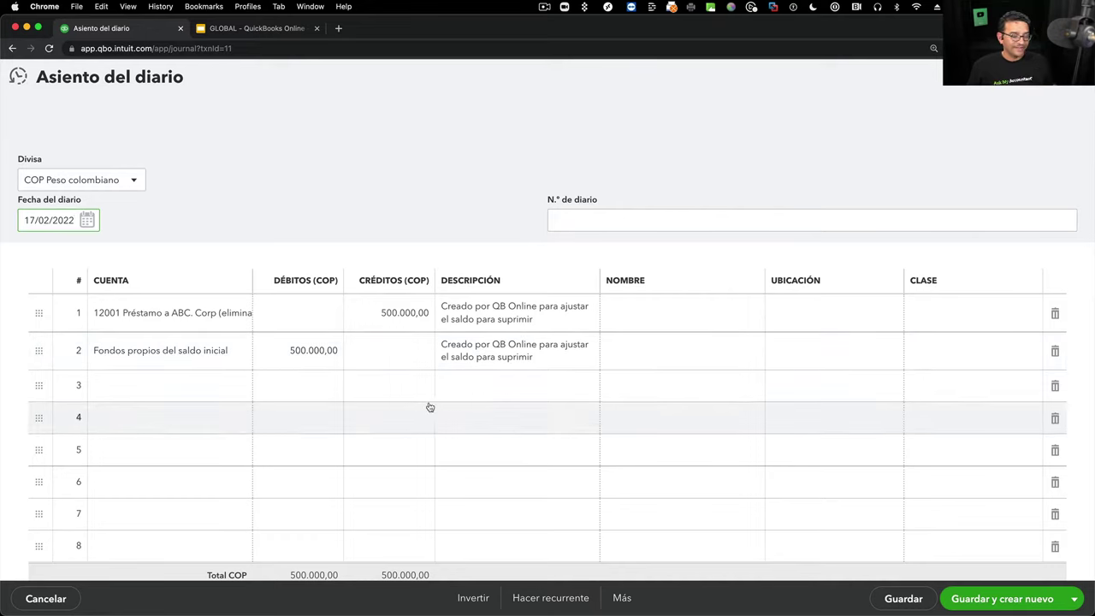
click(622, 598)
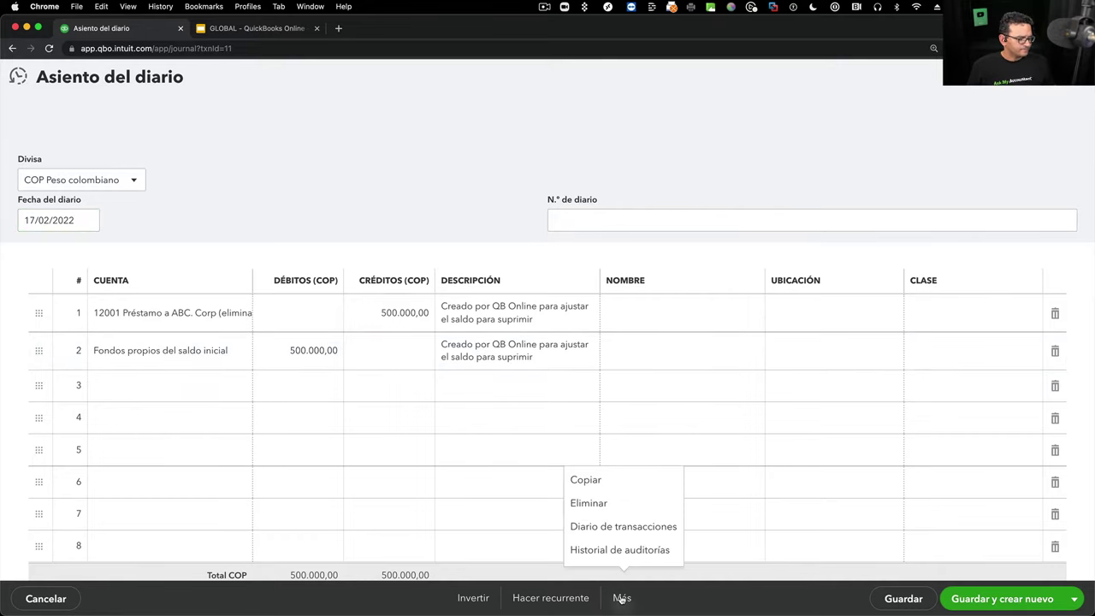
click(590, 506)
click(684, 387)
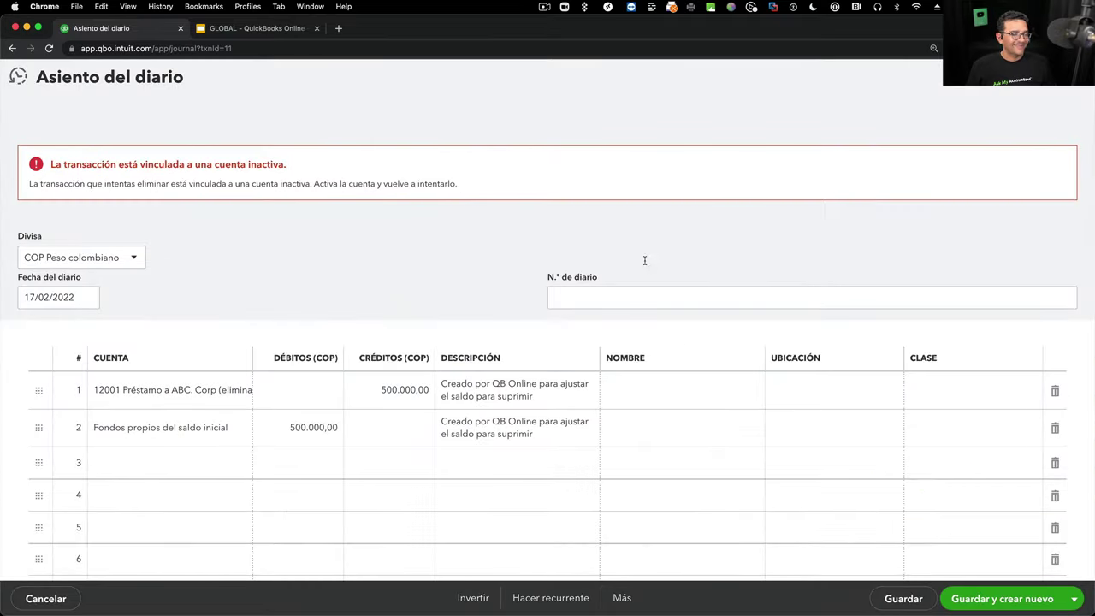
scroll(689, 154, down, 1)
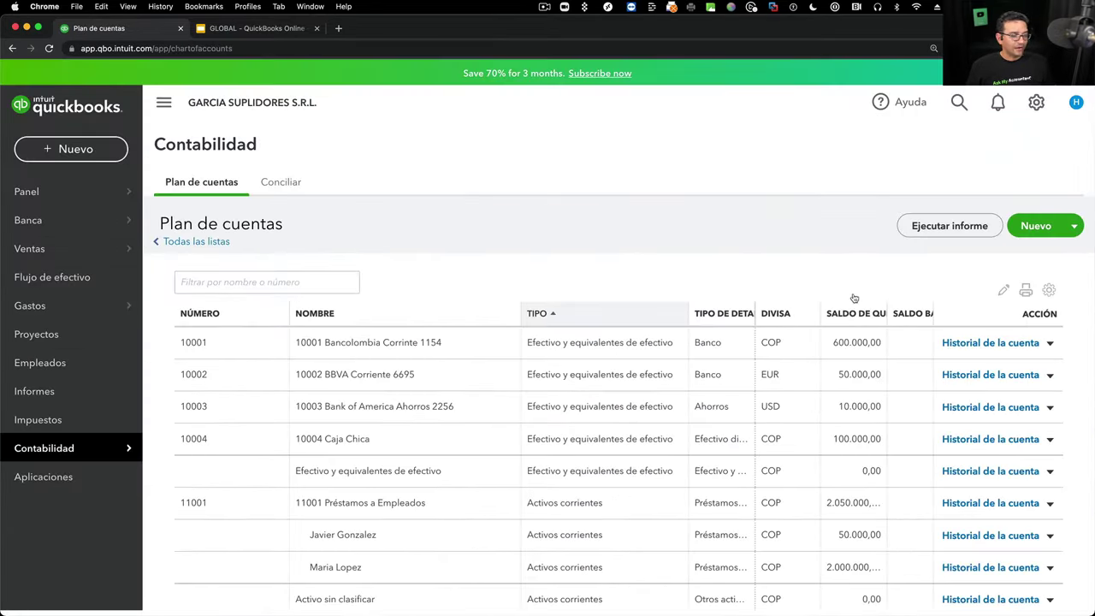
Enable Incluir inactivo and reactivate 12001 Préstamo a ABC. Corp (eliminado) with Activar
click(1049, 291)
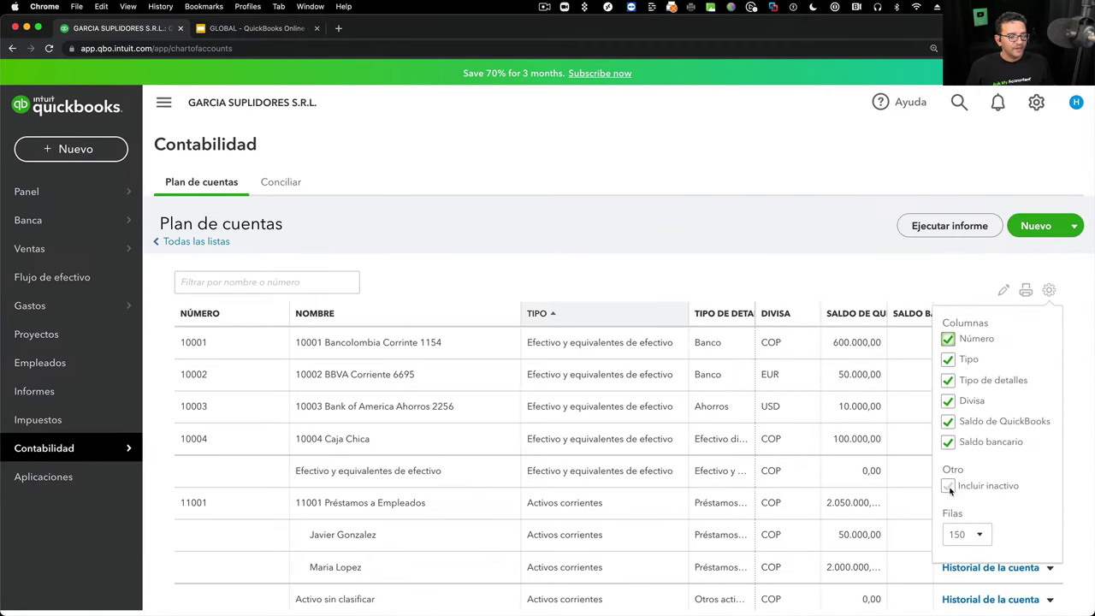
click(948, 486)
scroll(687, 269, down, 5)
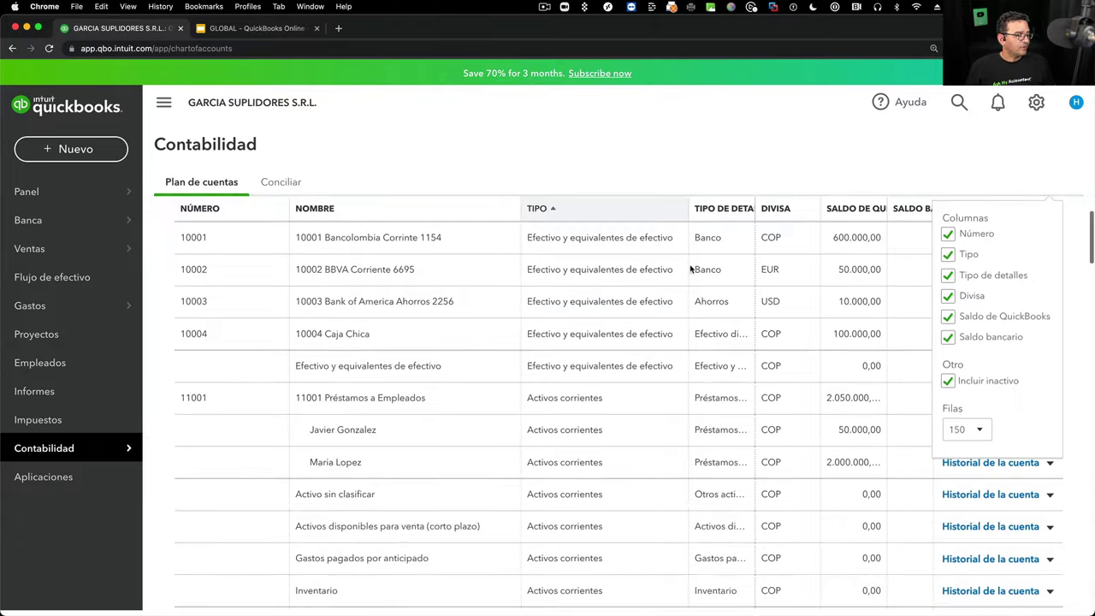
scroll(632, 346, down, 10)
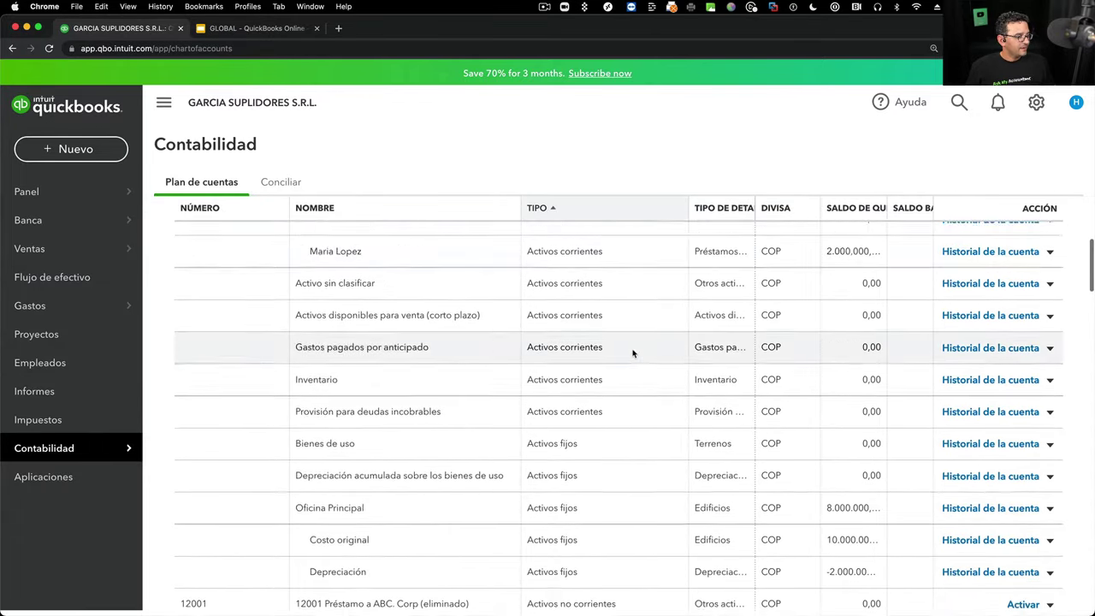
scroll(266, 323, up, 2)
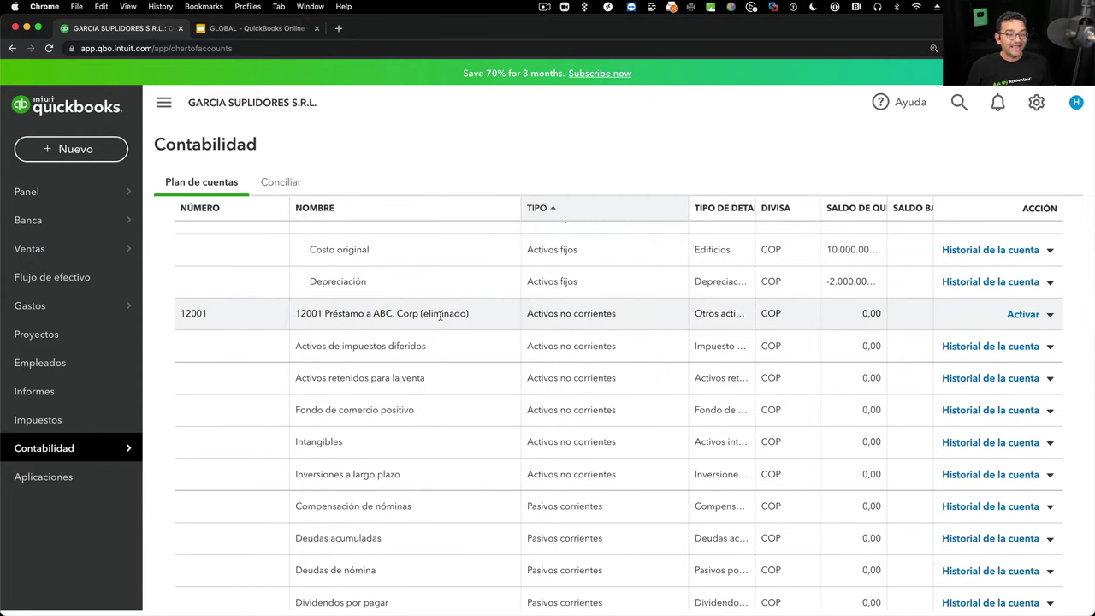
click(1023, 314)
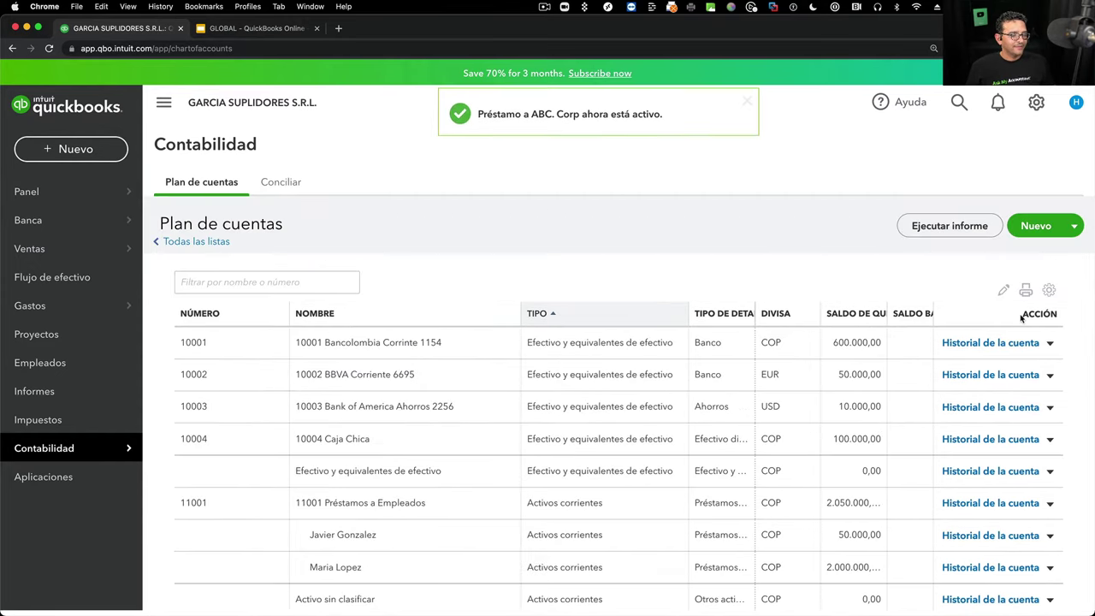
Delete the 17/02/2022 Asiento del diario from recent transactions, restoring the loan's 500.000,00 balance
click(965, 102)
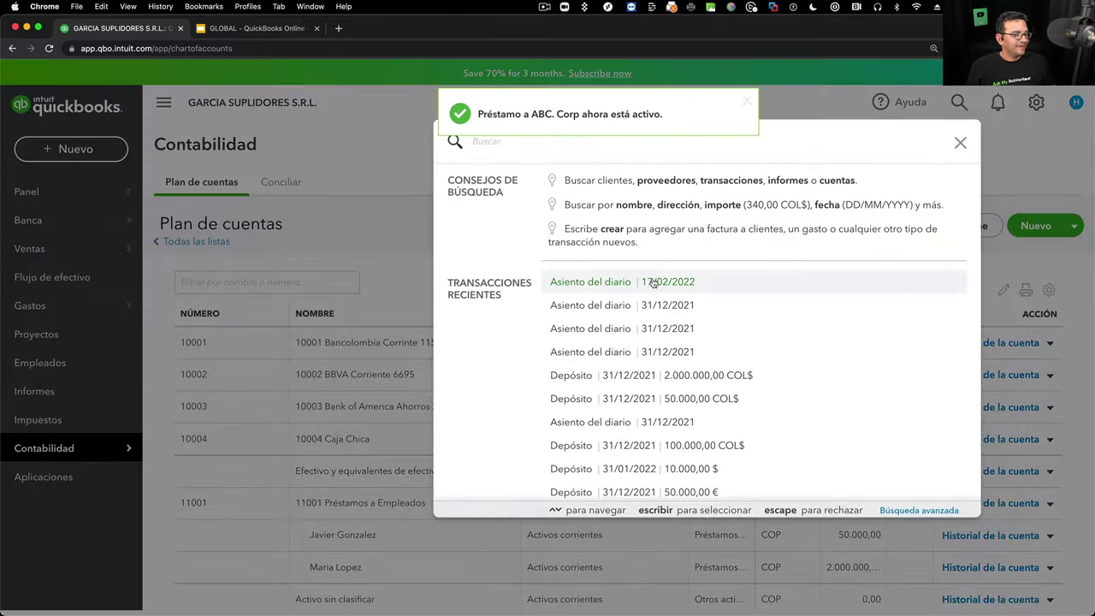
click(651, 283)
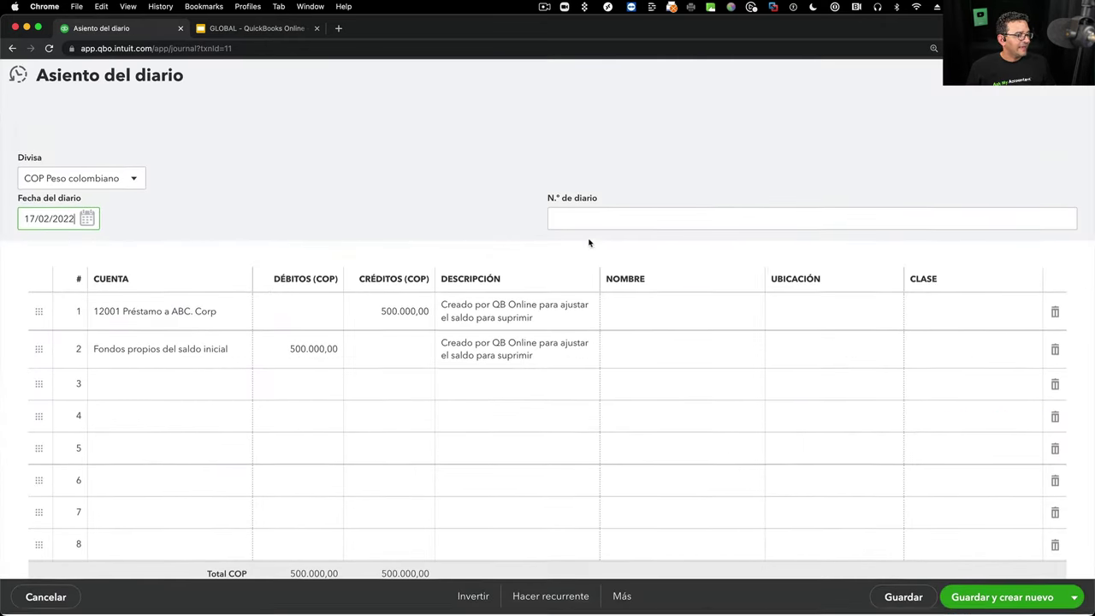
click(622, 596)
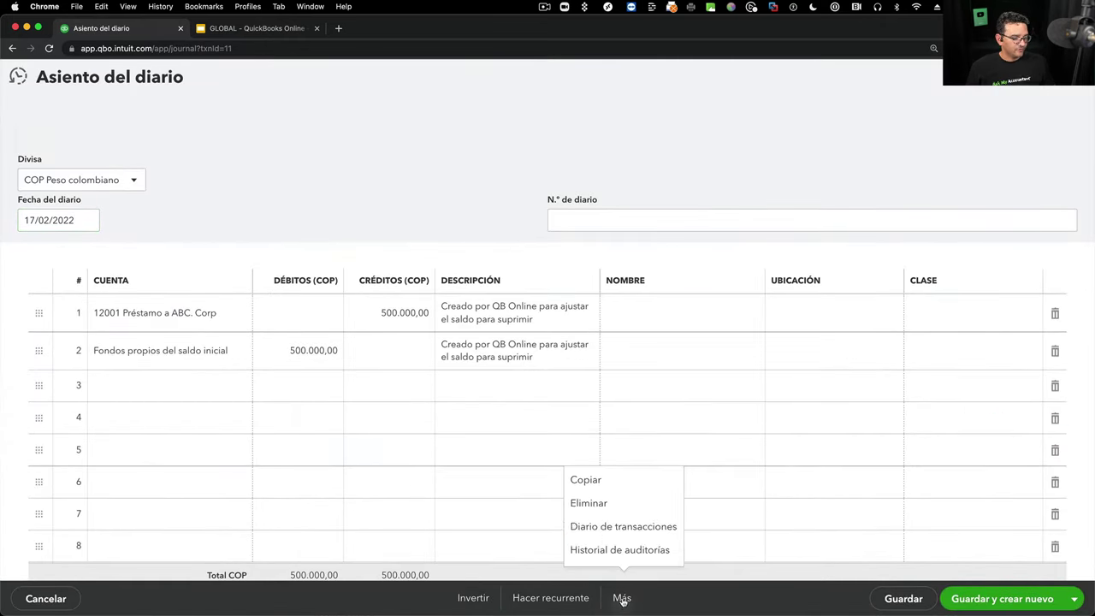
click(588, 504)
click(694, 390)
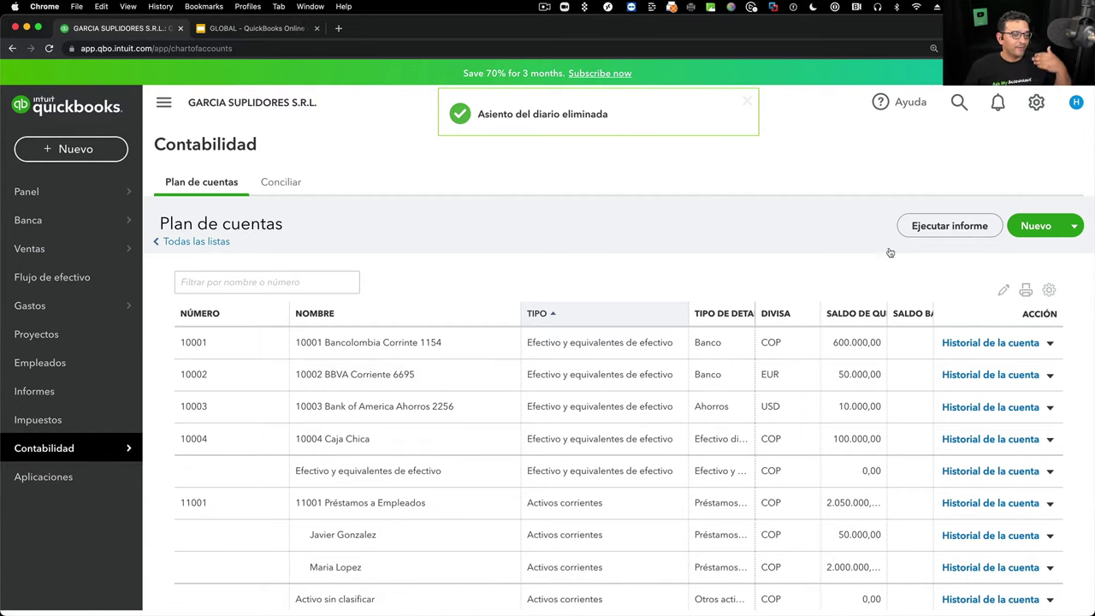
scroll(889, 253, down, 15)
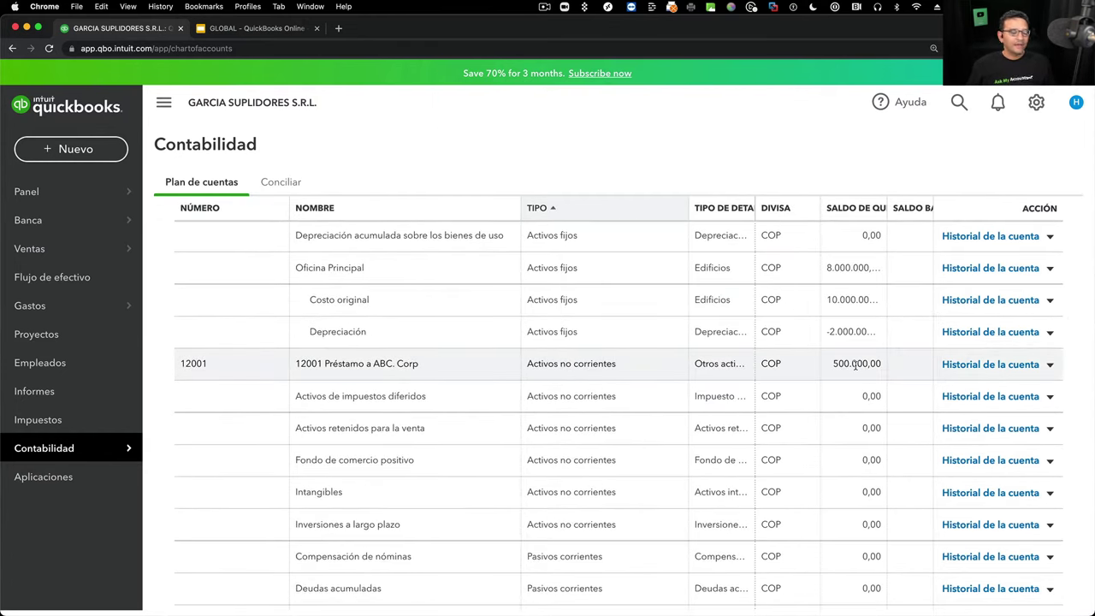
Inactivate the Ingresos - General income account and confirm, leaving it listed as (eliminado)
scroll(821, 380, down, 2)
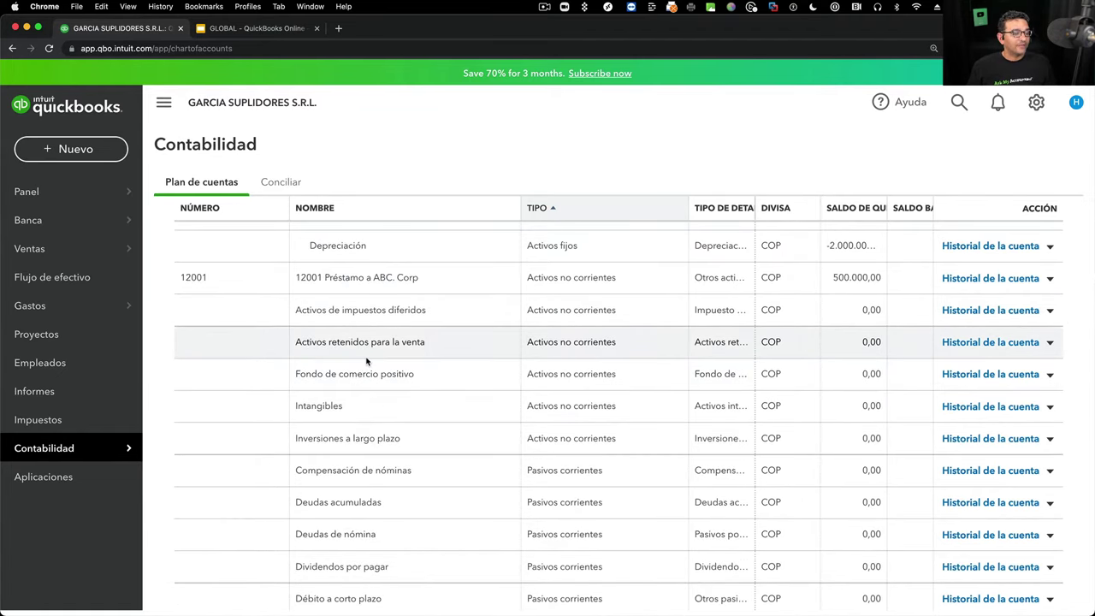
scroll(533, 435, down, 10)
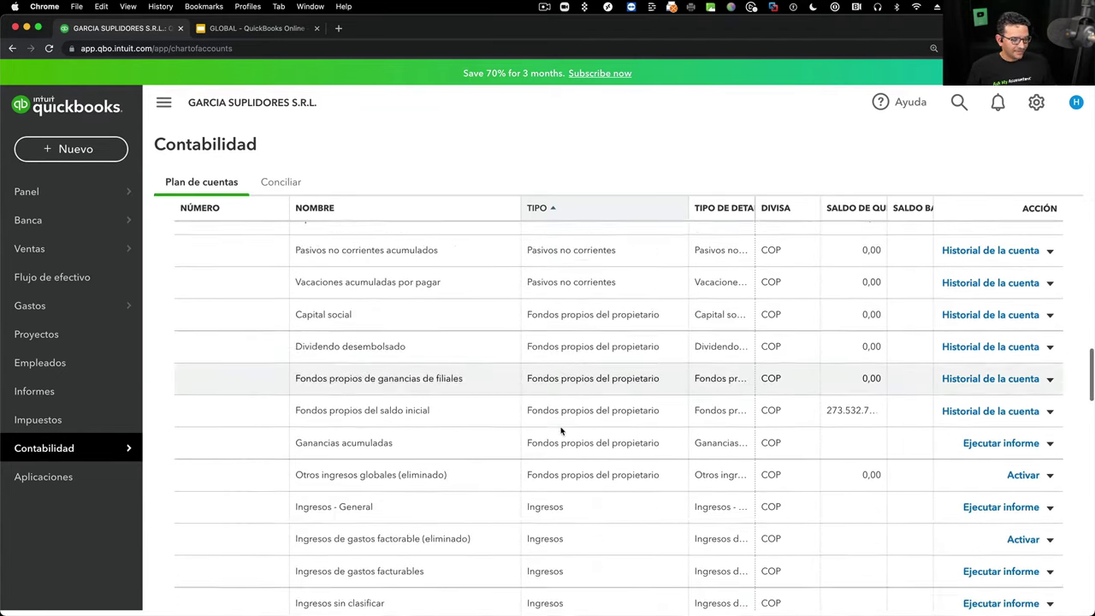
scroll(361, 379, down, 1)
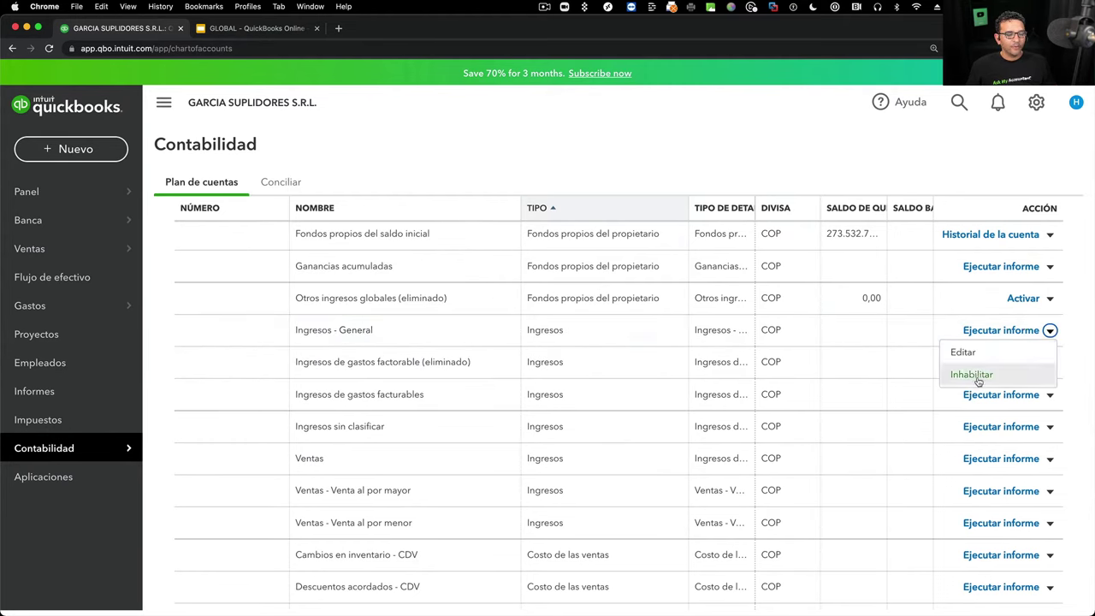
click(973, 375)
click(630, 377)
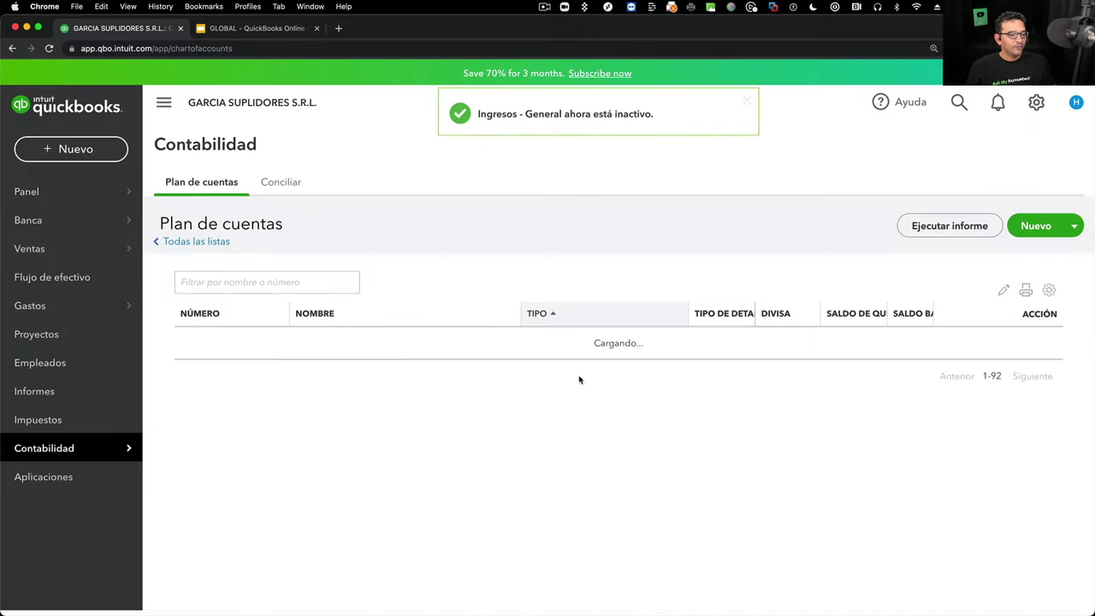
scroll(687, 446, down, 15)
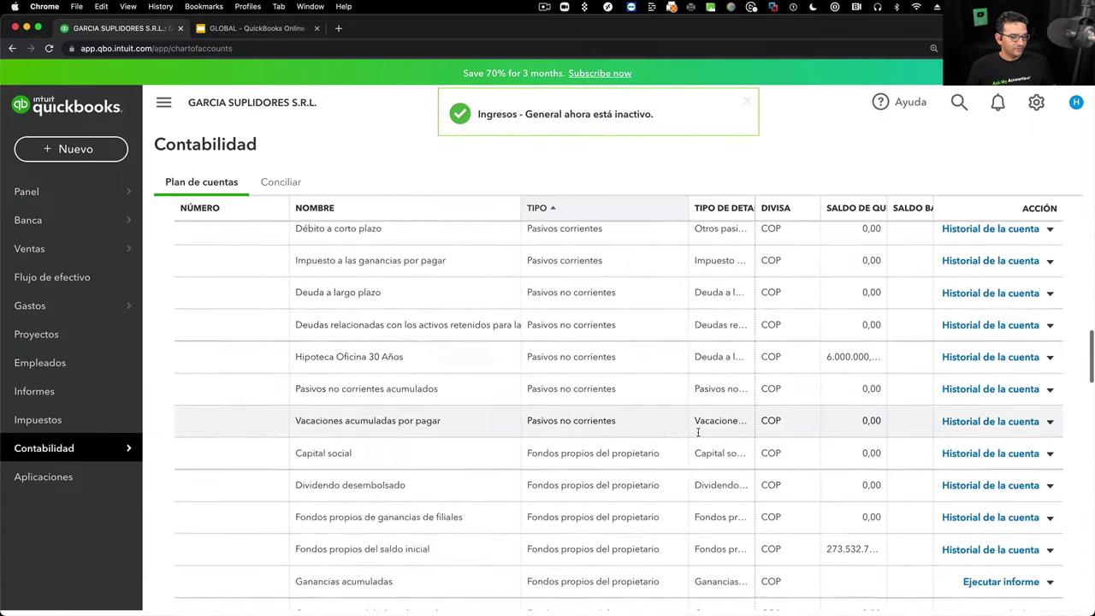
scroll(703, 426, down, 3)
scroll(705, 426, up, 5)
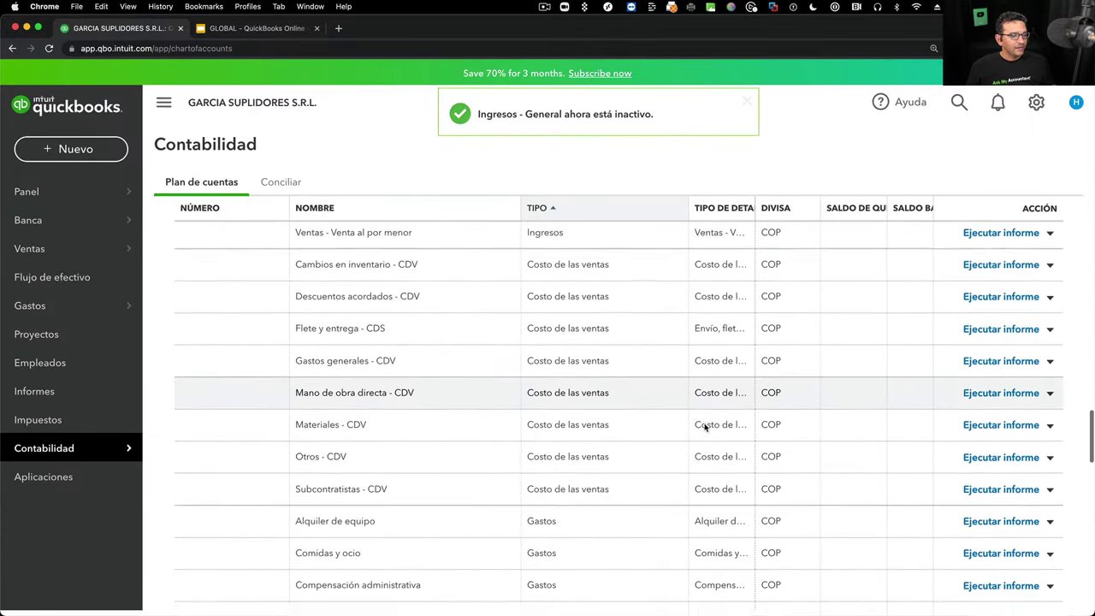
scroll(703, 425, up, 2)
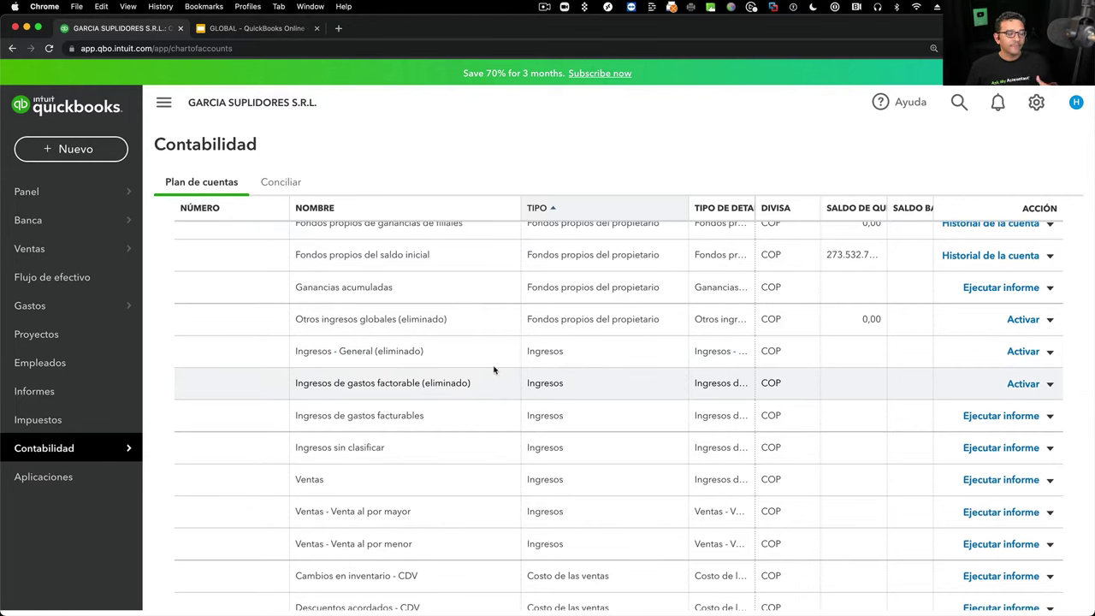
scroll(1046, 271, up, 15)
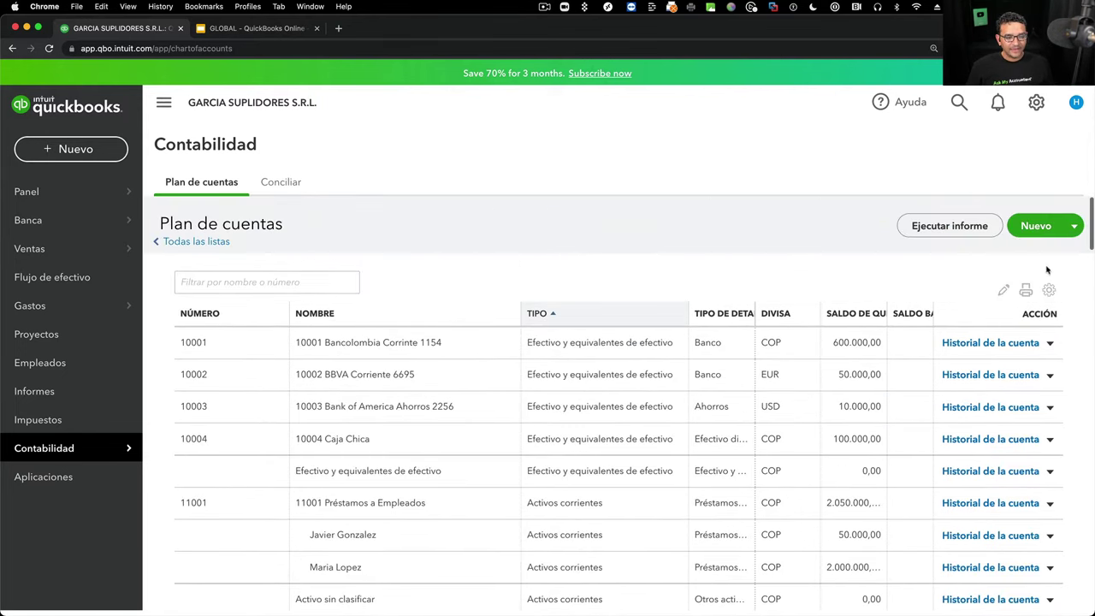
Turn off Incluir inactivo in the table settings and confirm Ingresos - General no longer appears
click(1049, 291)
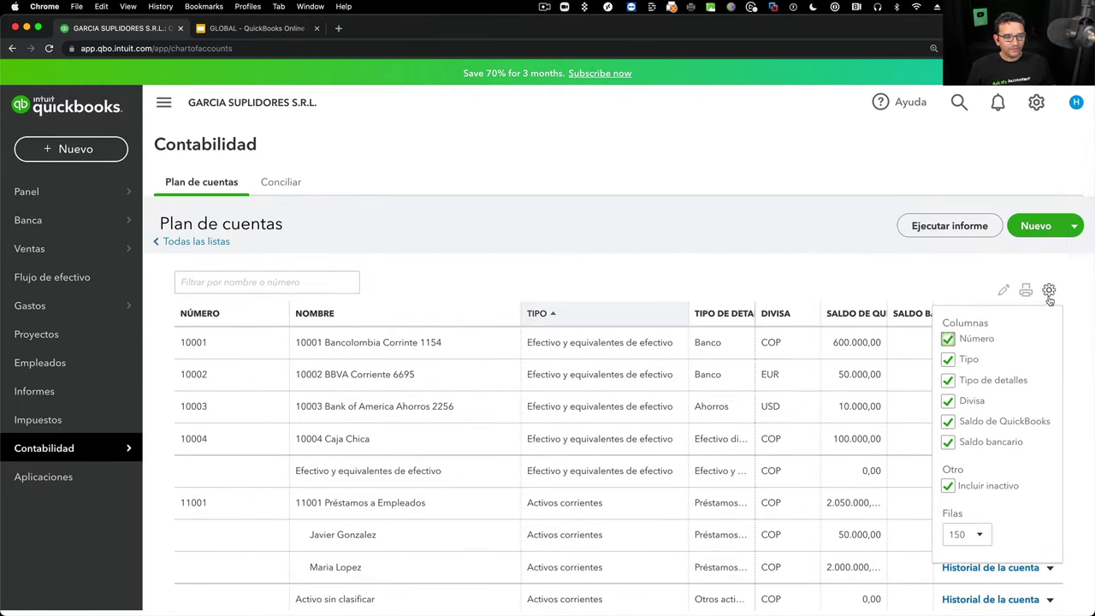
scroll(1012, 467, down, 1)
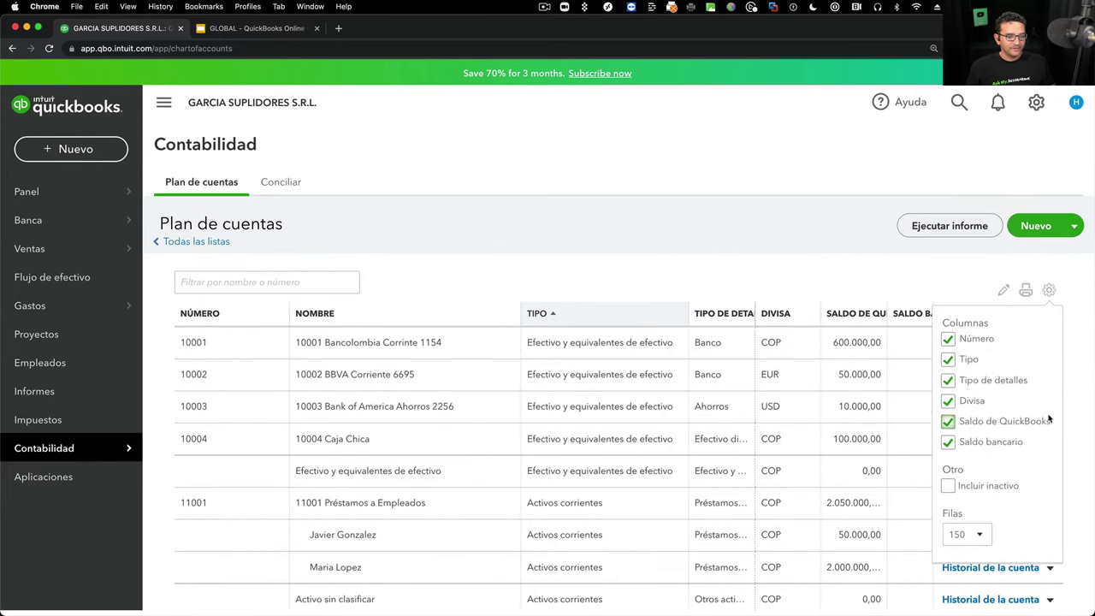
scroll(1049, 419, down, 20)
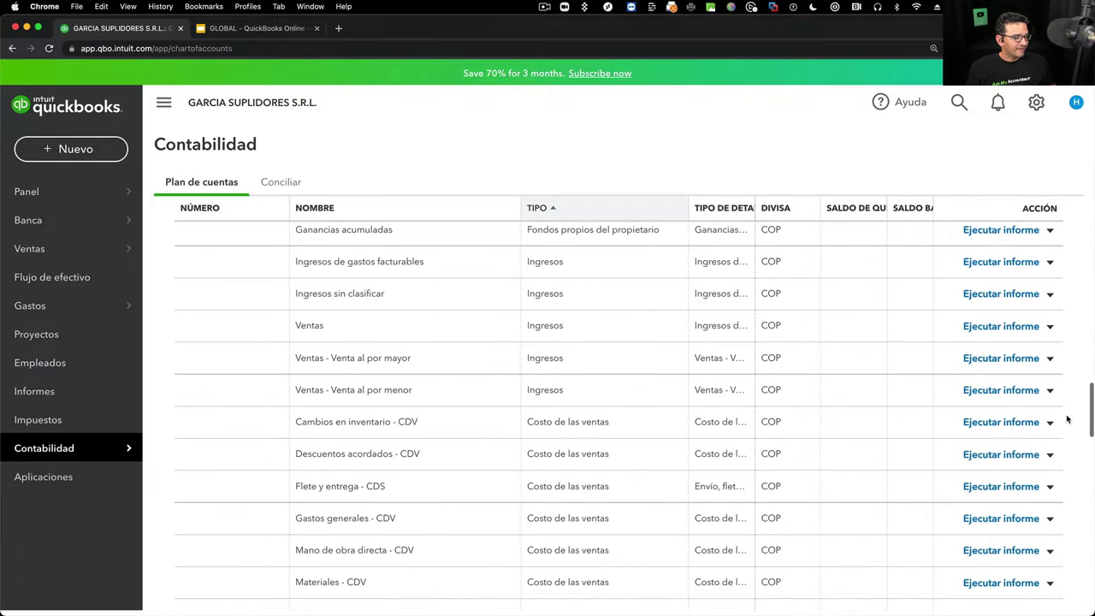
scroll(1067, 418, up, 4)
scroll(304, 405, down, 1)
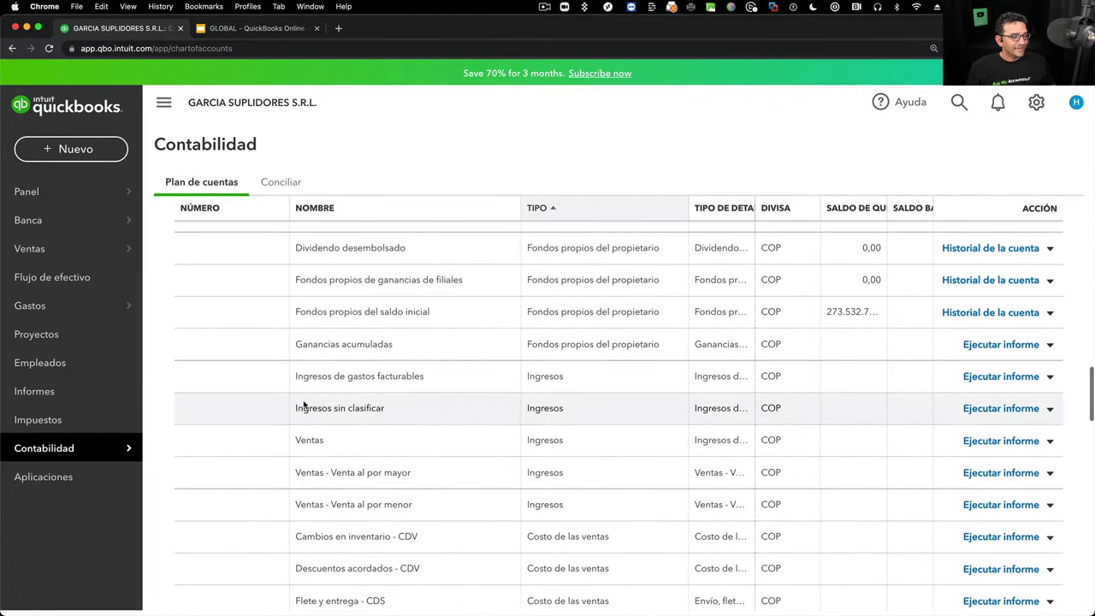
scroll(304, 405, down, 1)
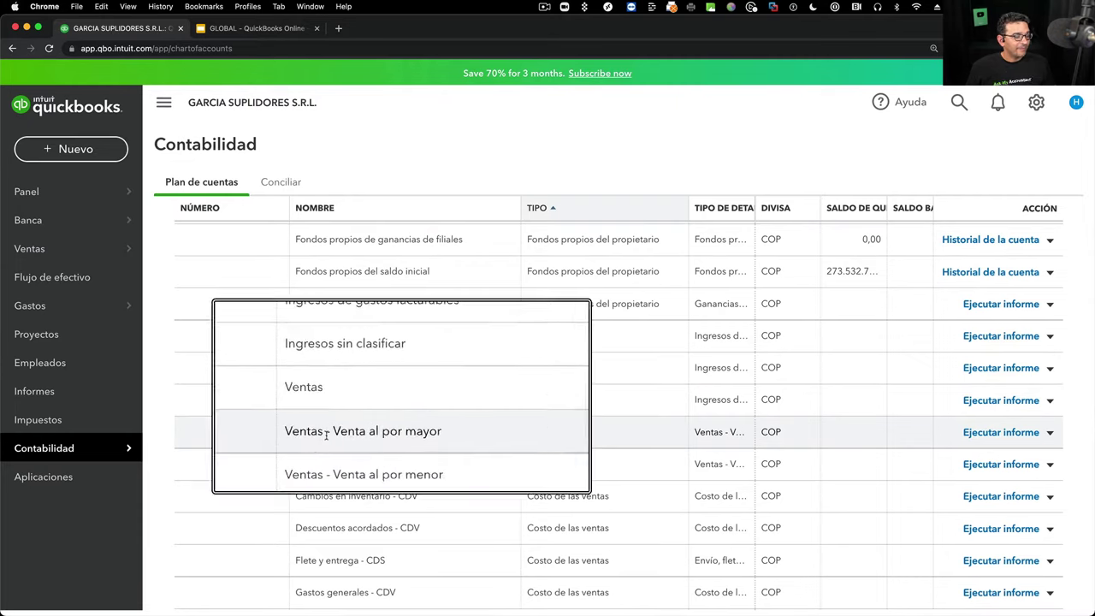
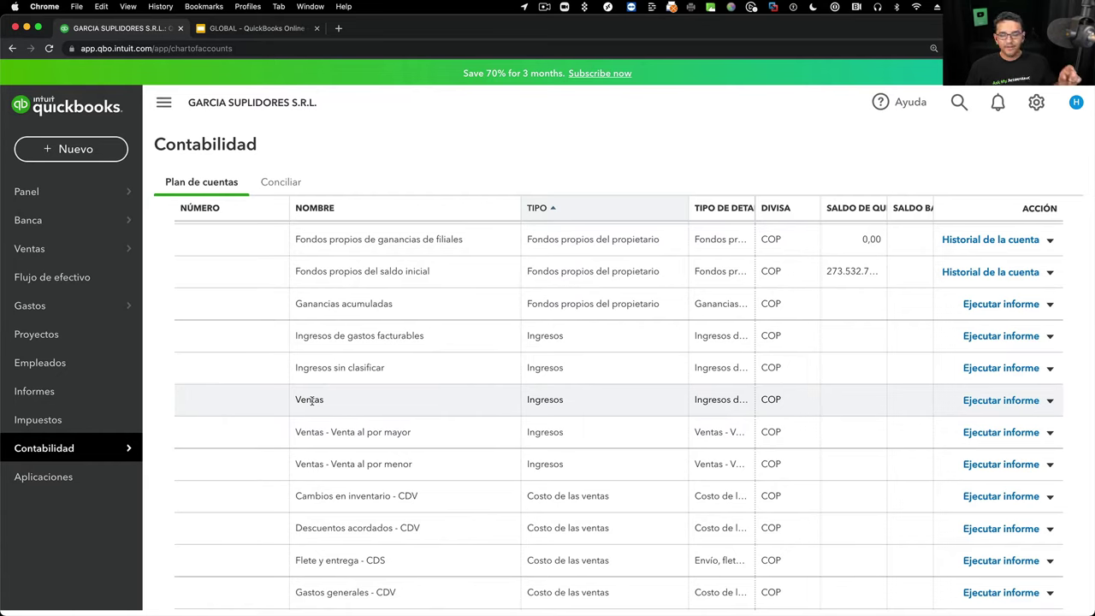
Edit the Ventas account to detail type Ingresos de tasas/servicios and name Ventas de Servicios, confirming the change
click(1050, 400)
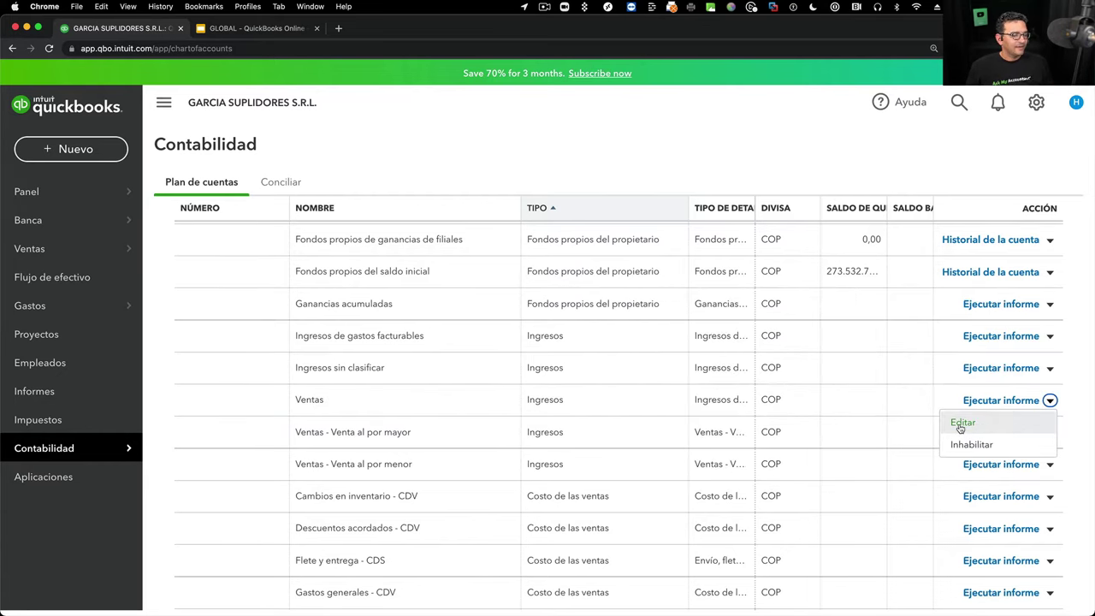
click(961, 423)
double_click(619, 175)
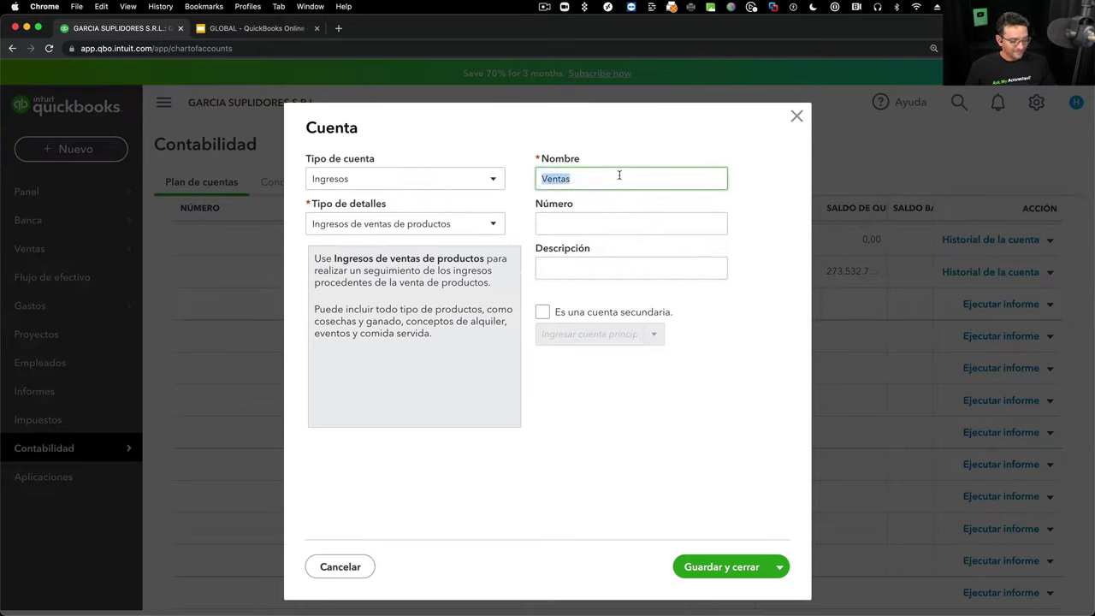
click(397, 224)
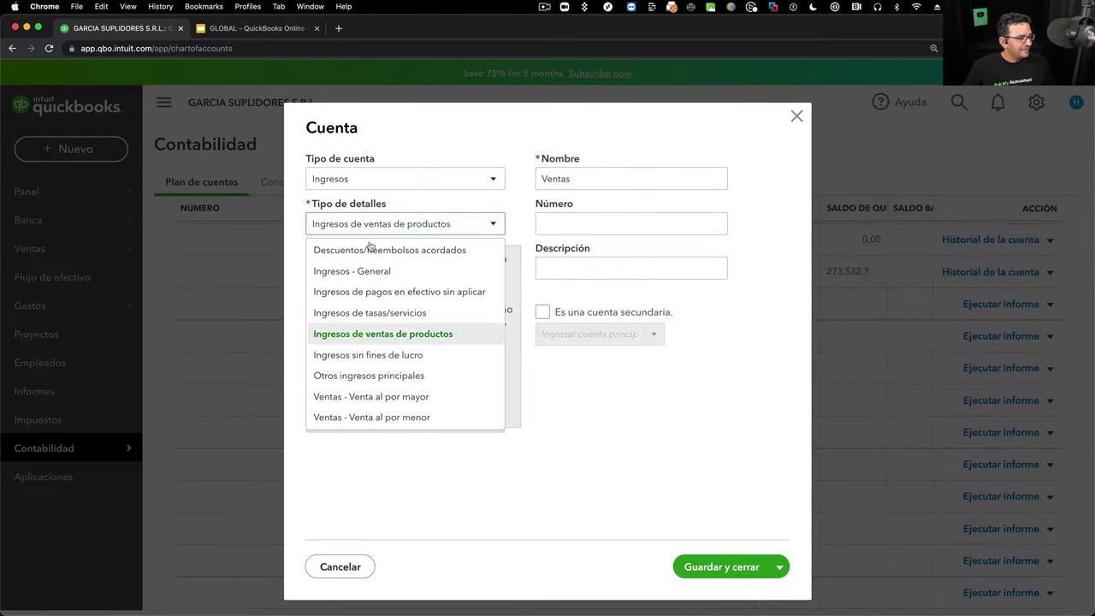
click(366, 313)
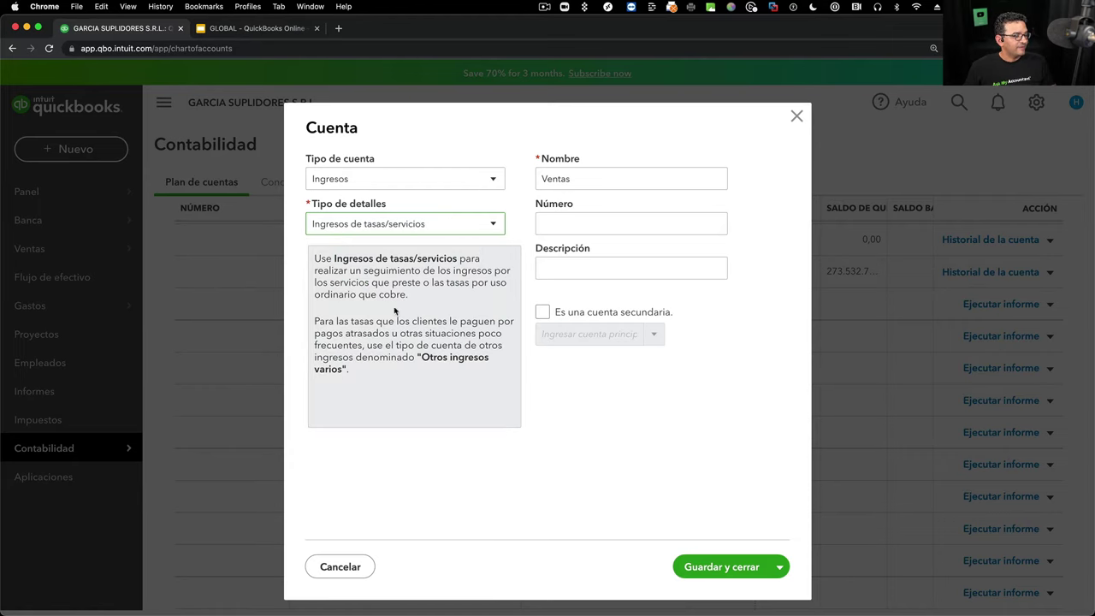
double_click(611, 181)
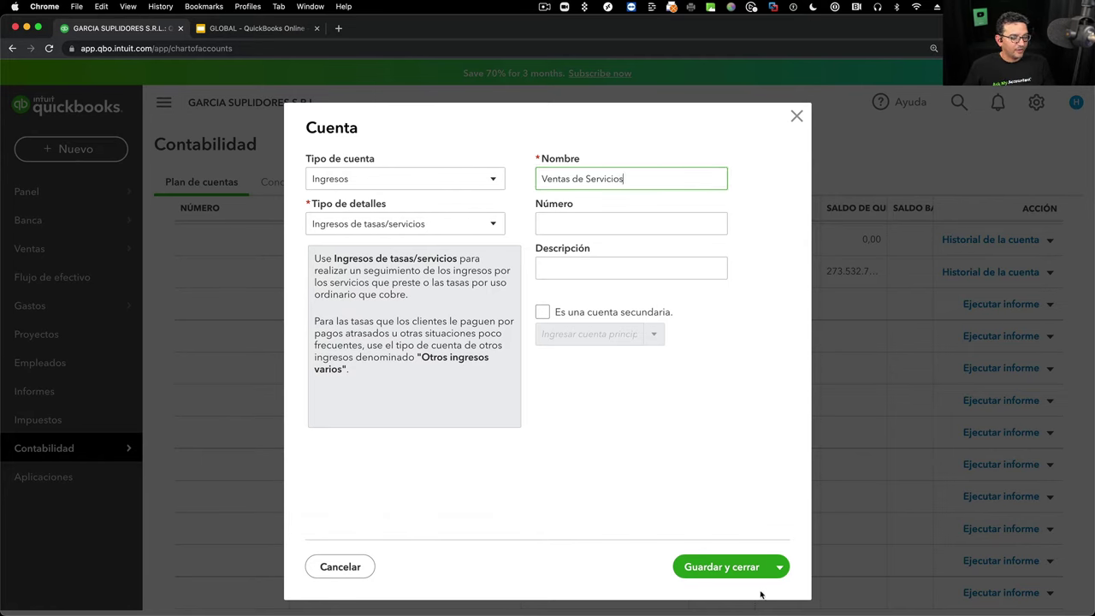
click(731, 568)
click(623, 384)
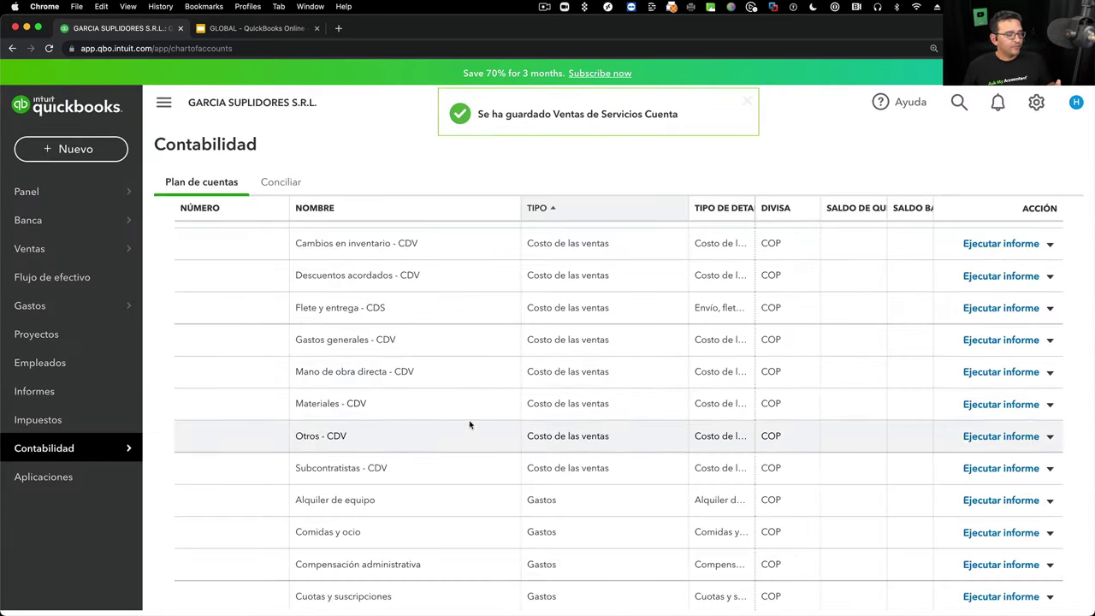
scroll(470, 420, down, 3)
scroll(470, 420, up, 6)
scroll(469, 422, up, 6)
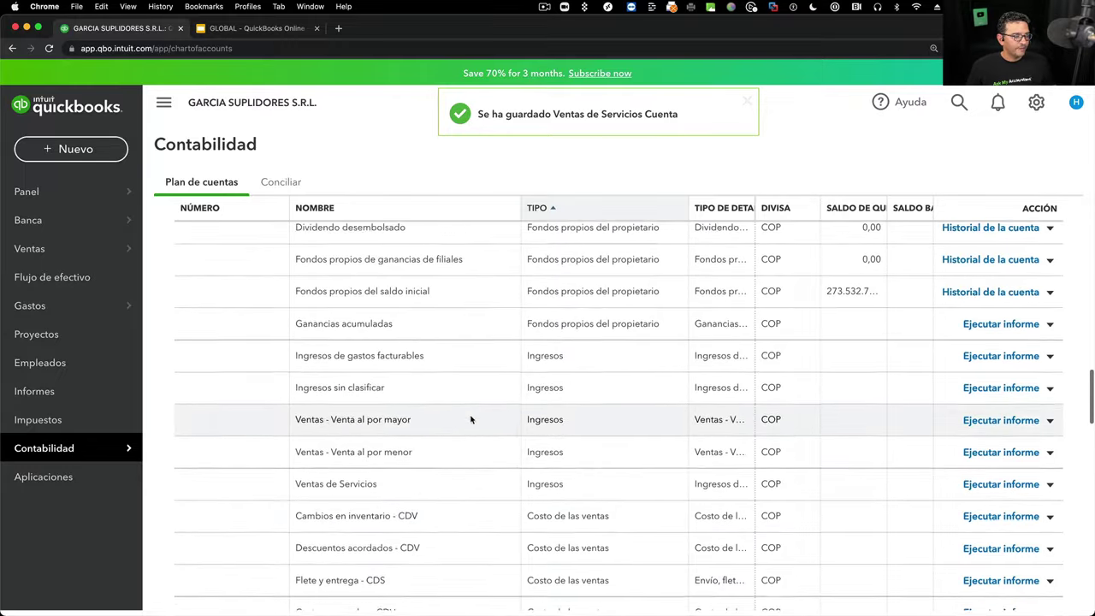
scroll(485, 410, down, 2)
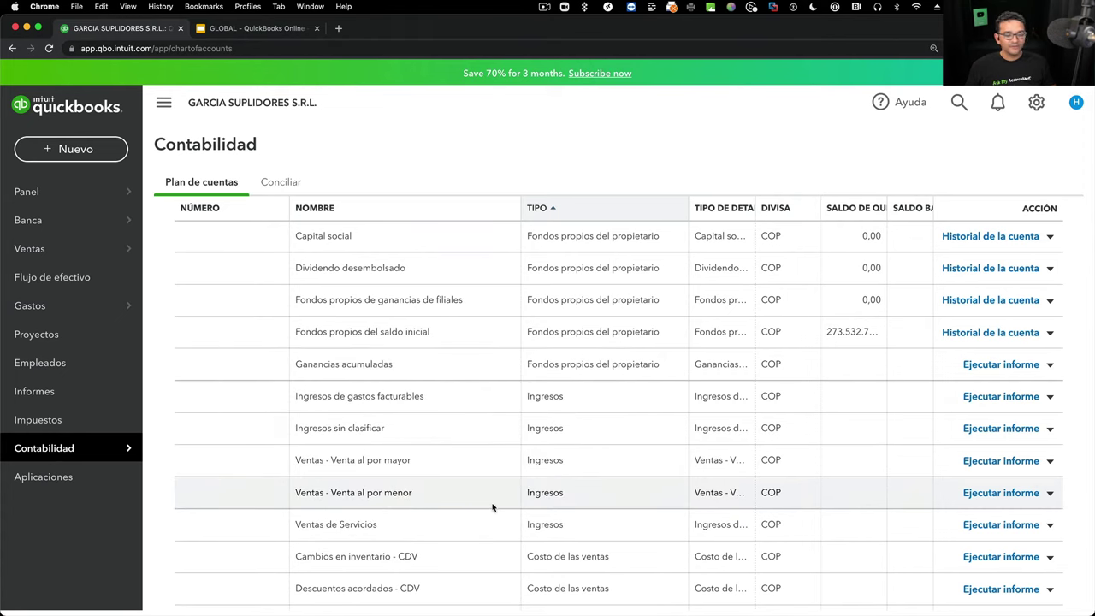
scroll(494, 505, down, 1)
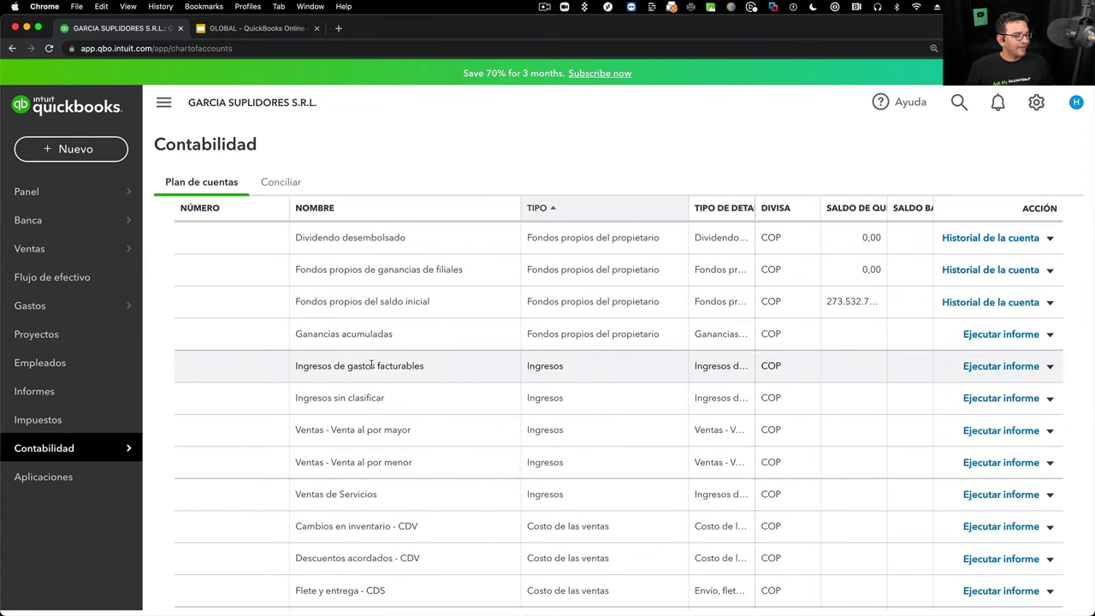
scroll(342, 385, up, 1)
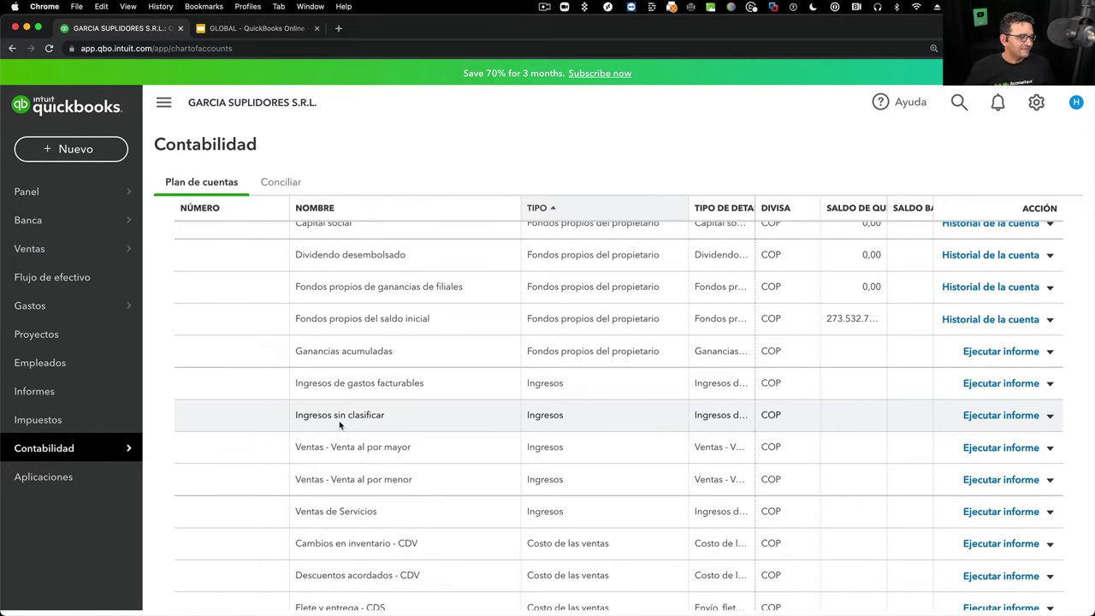
scroll(340, 425, down, 1)
scroll(577, 434, down, 2)
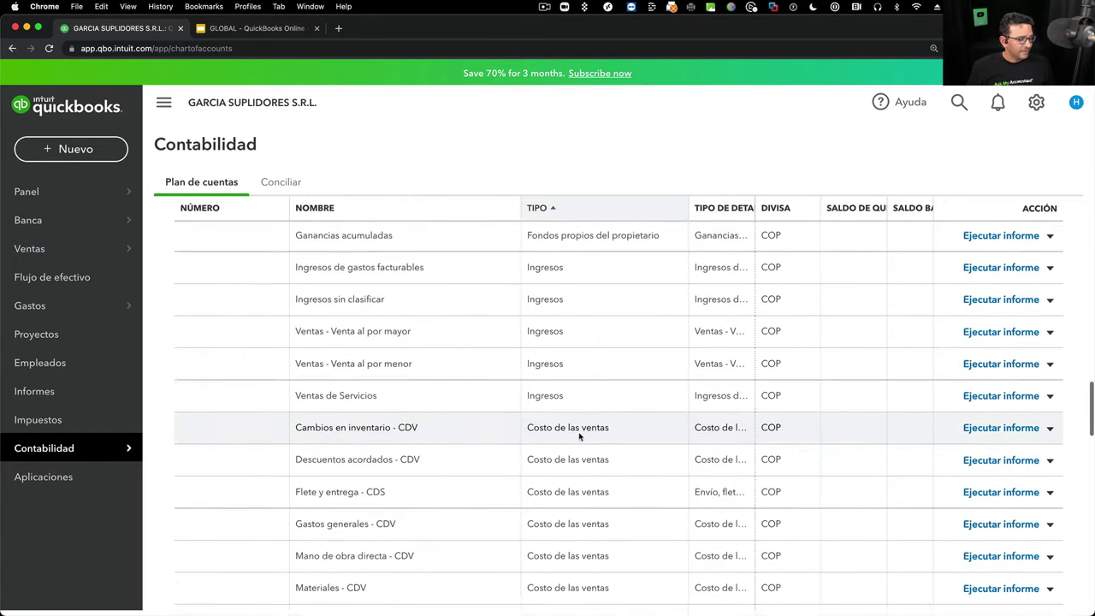
scroll(579, 436, down, 2)
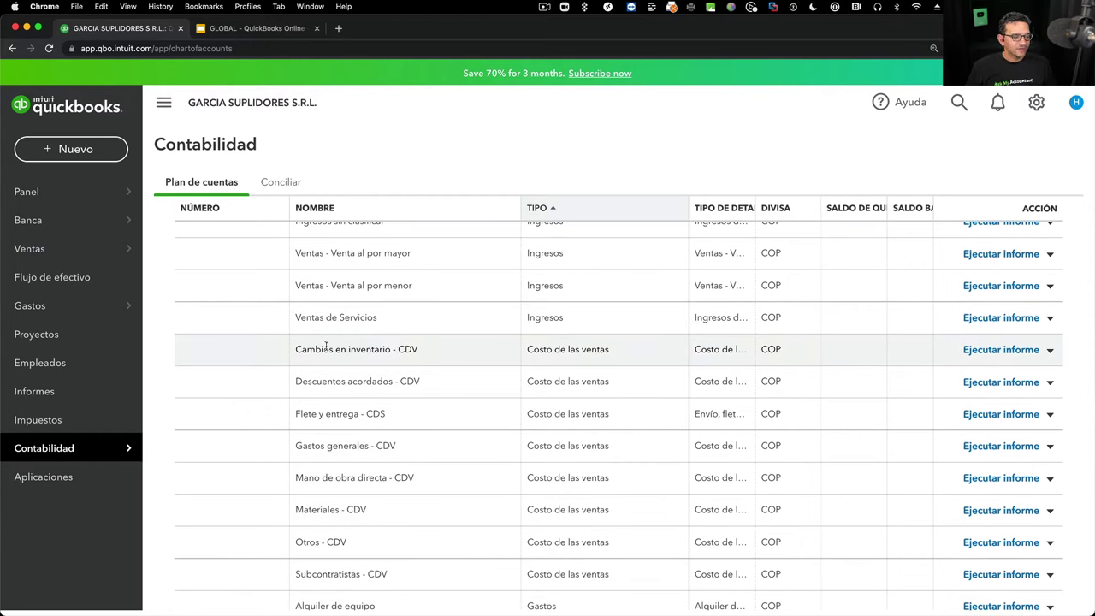
scroll(351, 351, down, 1)
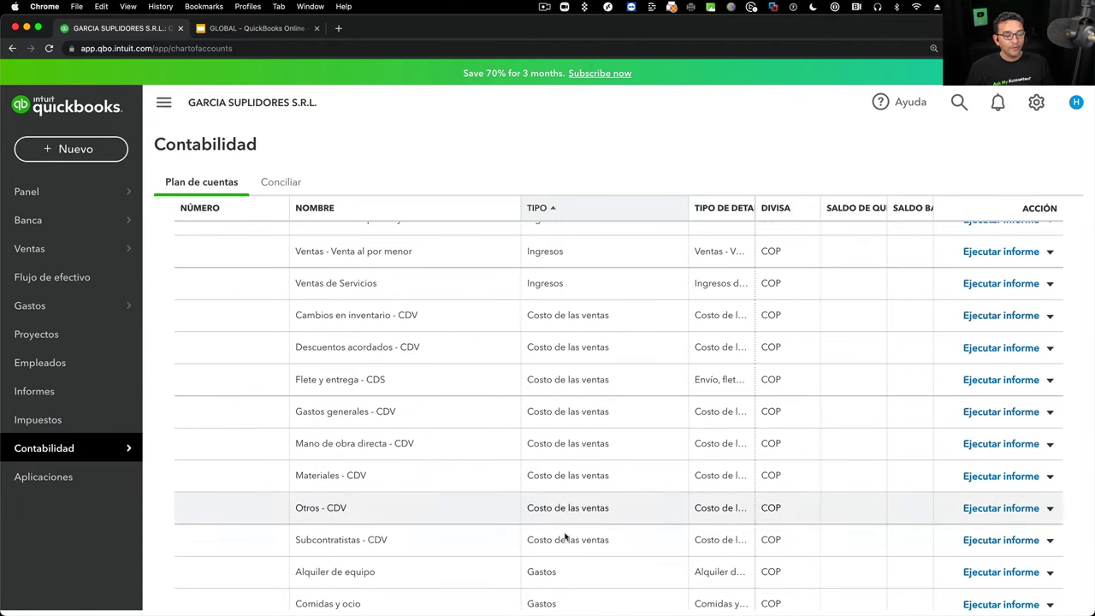
scroll(481, 497, down, 5)
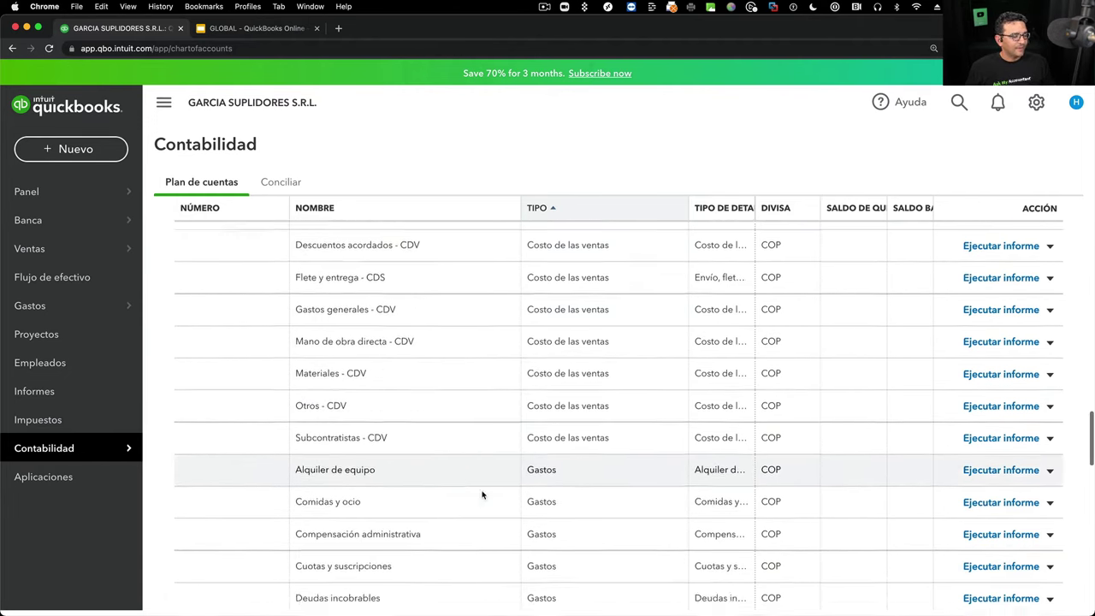
scroll(481, 495, down, 1)
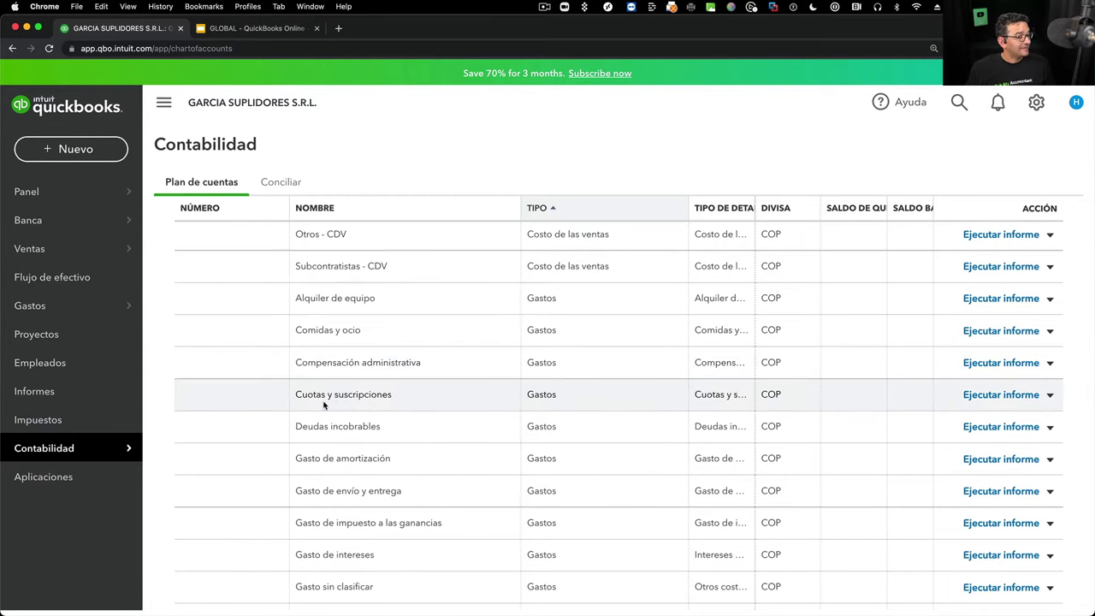
scroll(442, 417, down, 3)
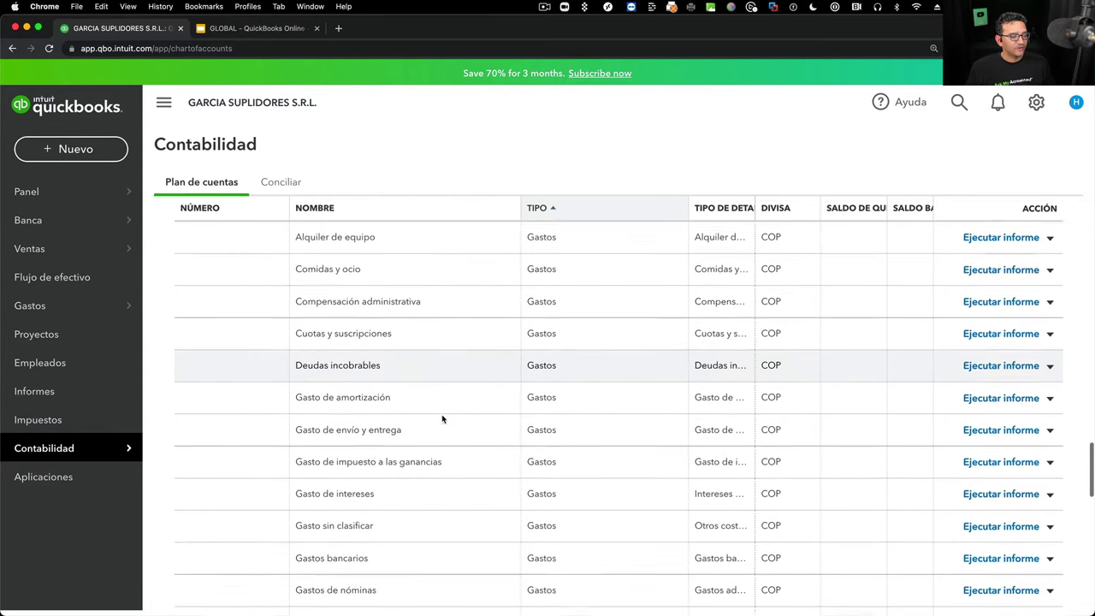
scroll(443, 409, down, 3)
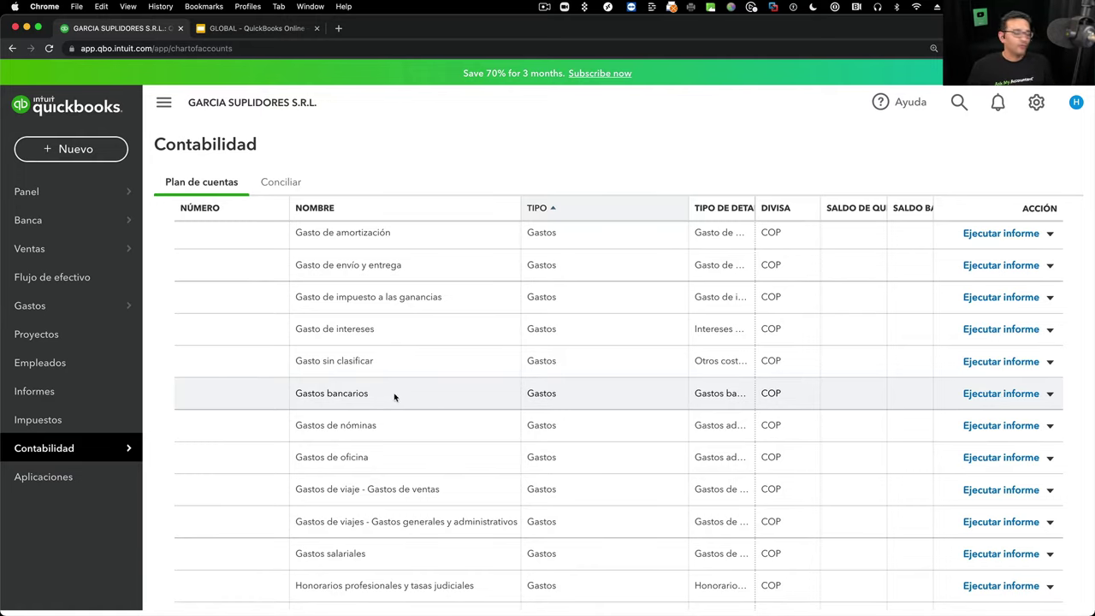
scroll(363, 332, up, 1)
scroll(398, 349, up, 2)
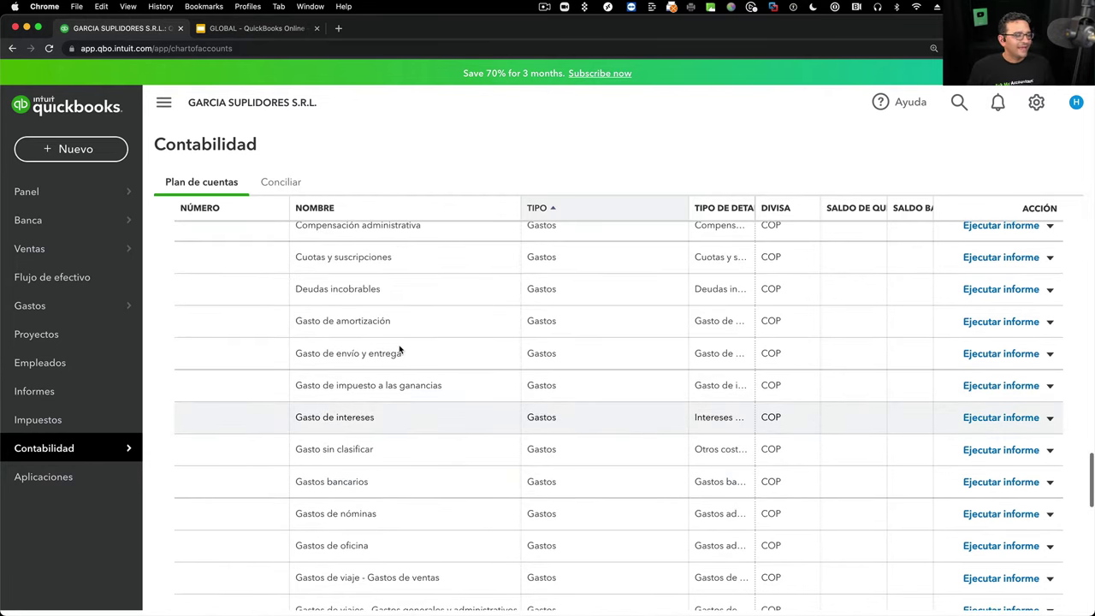
scroll(399, 351, up, 3)
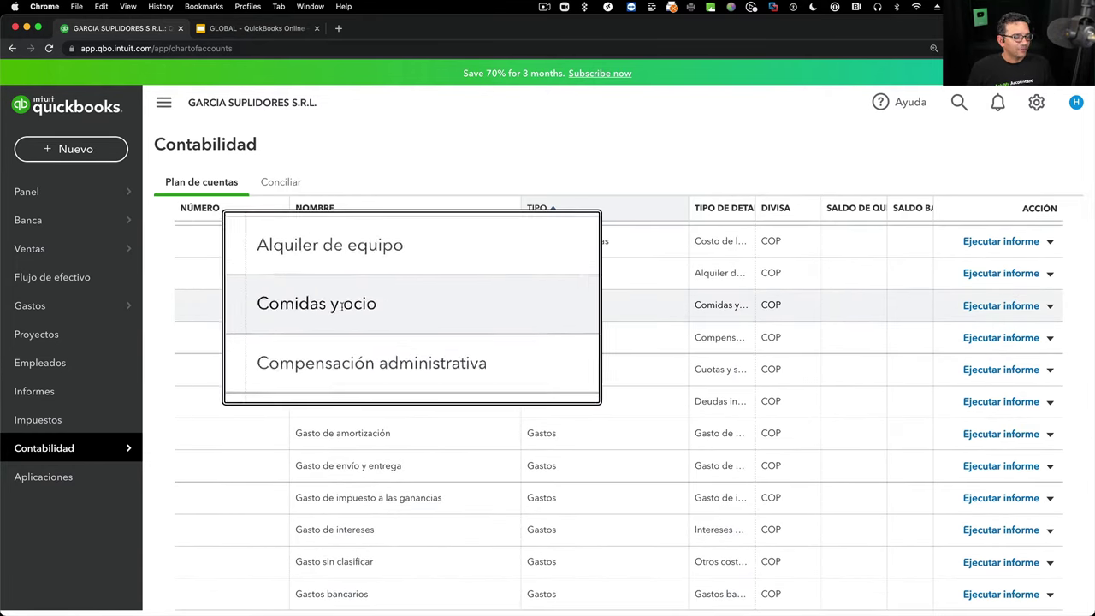
Change the Comidas y ocio account name to Gastos de Representación and save it
click(1051, 305)
click(951, 325)
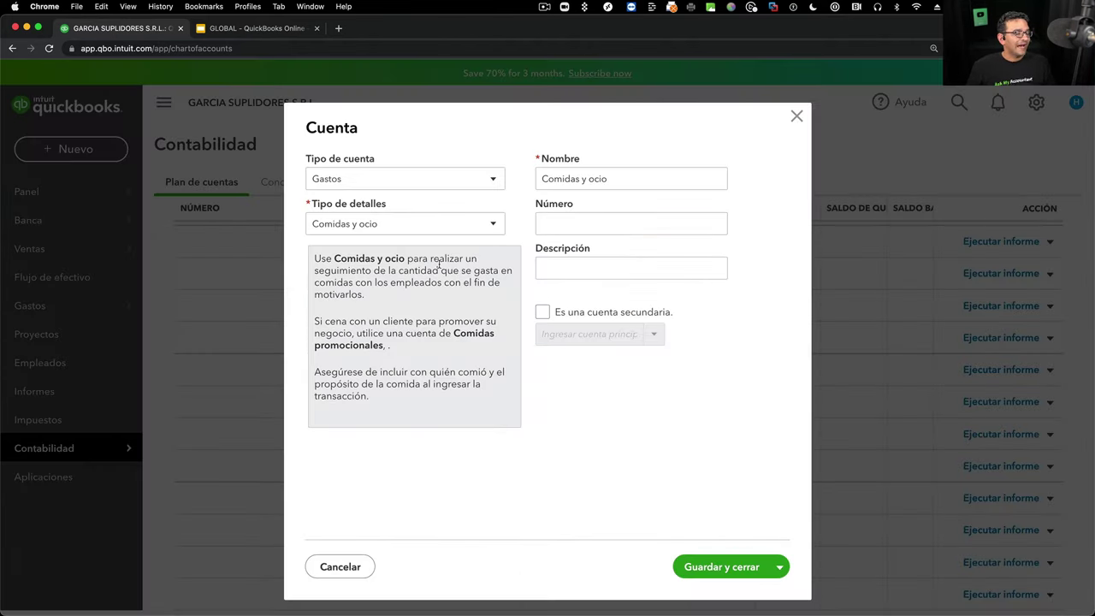
triple_click(642, 183)
text(Gastos de Represe)
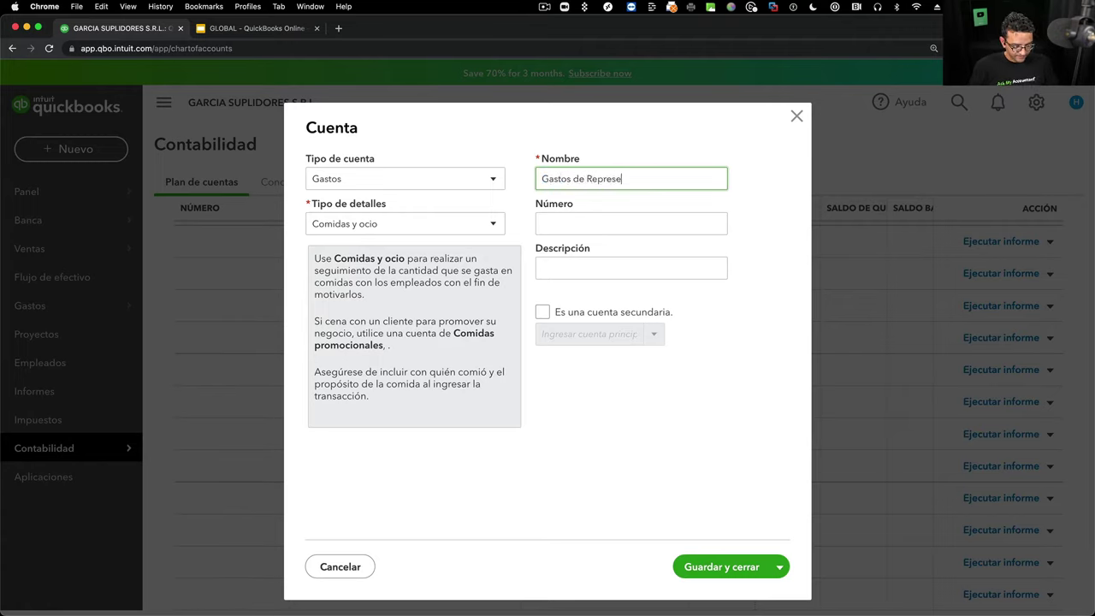
text(ntacio)
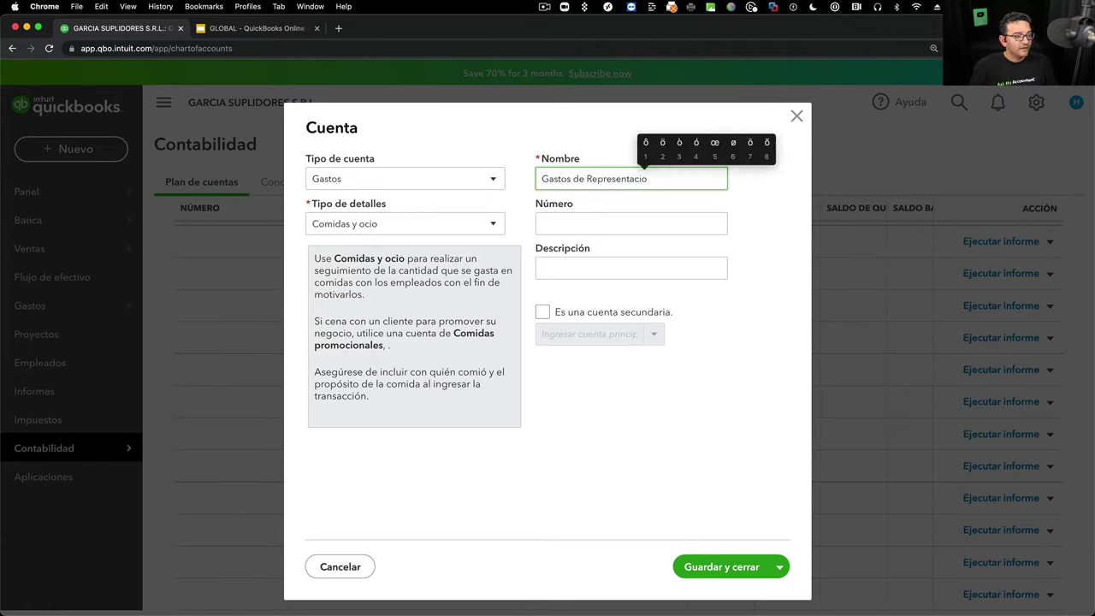
text(4)
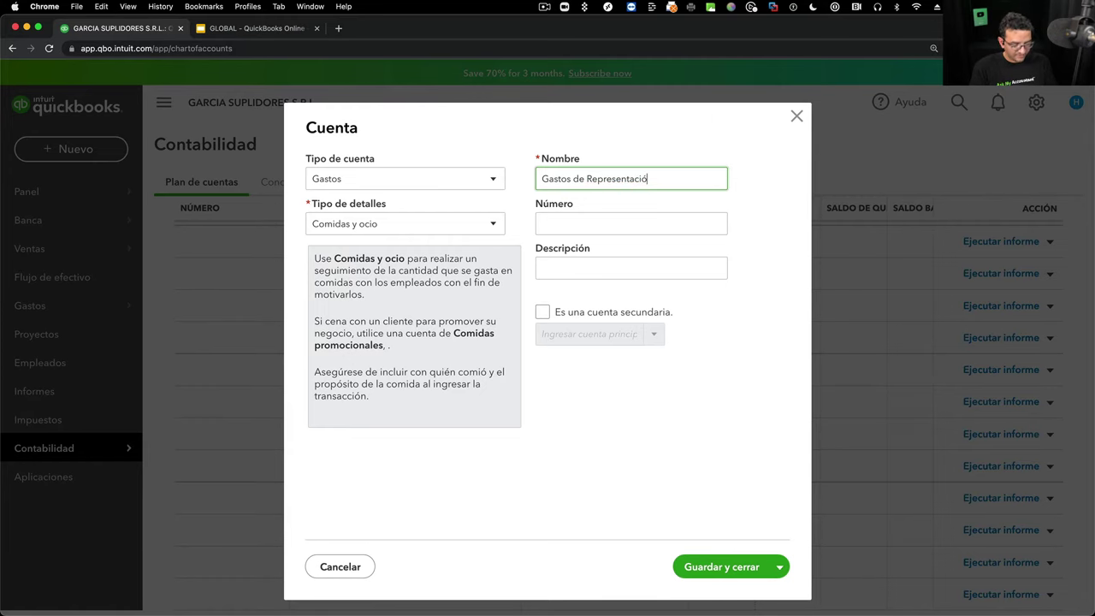
click(733, 567)
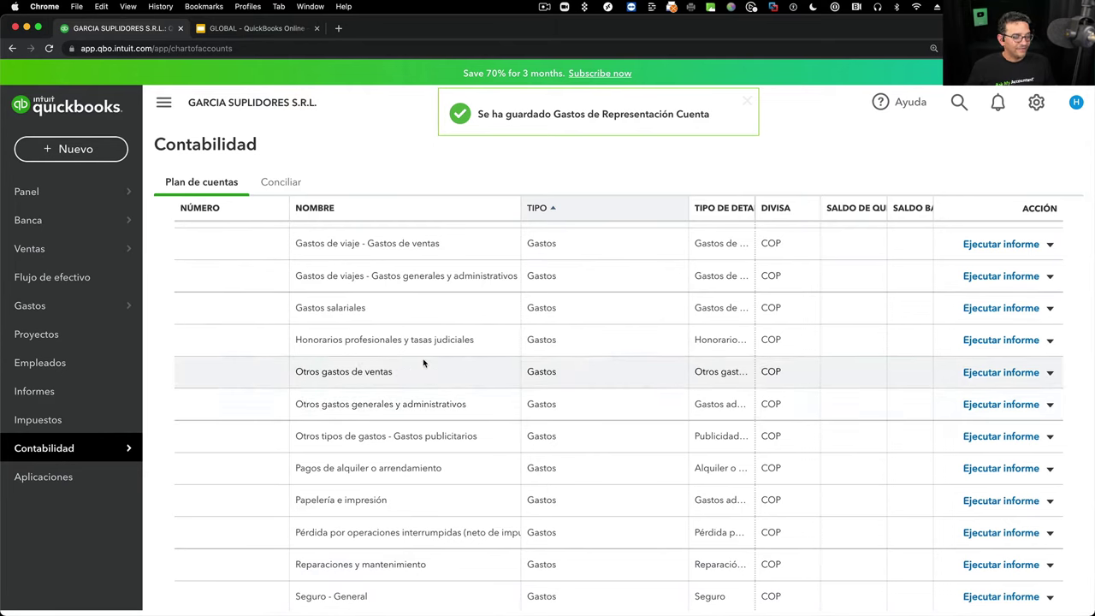
scroll(441, 414, down, 1)
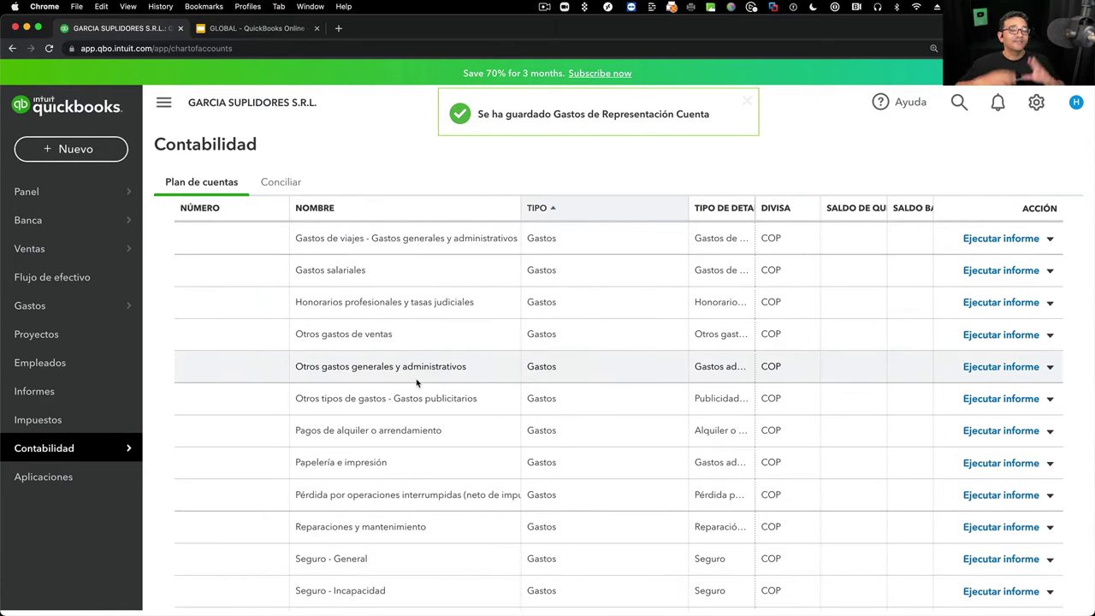
scroll(462, 402, down, 2)
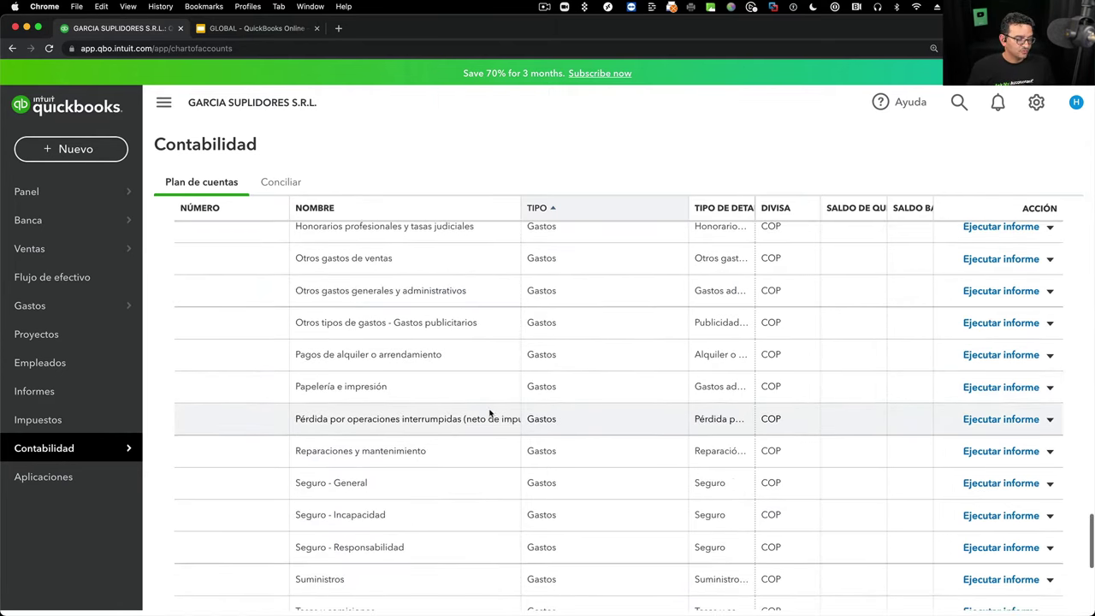
scroll(484, 415, down, 3)
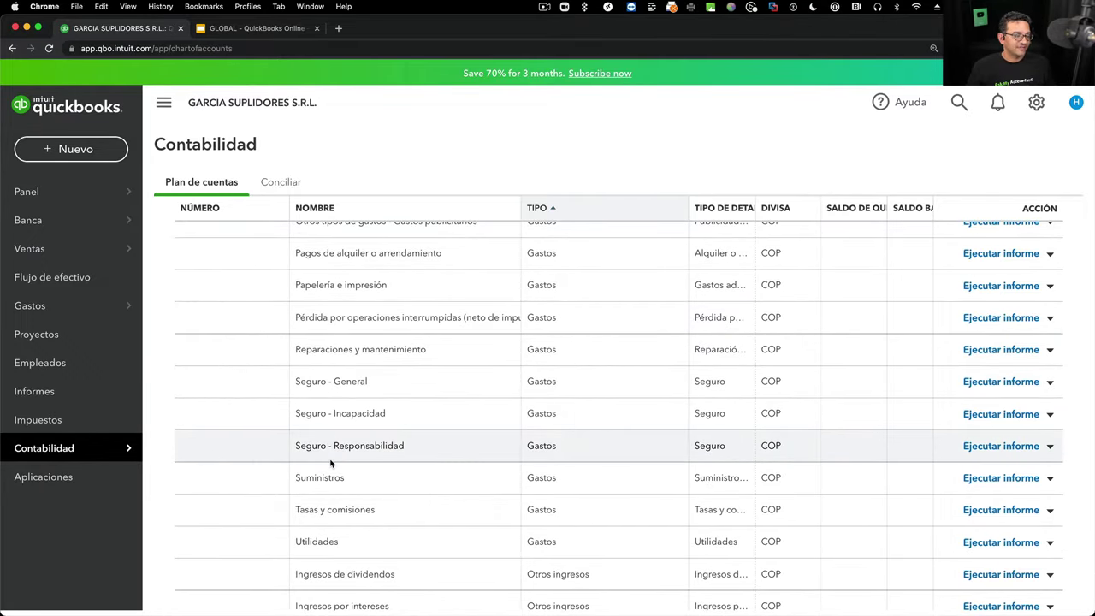
scroll(934, 419, up, 20)
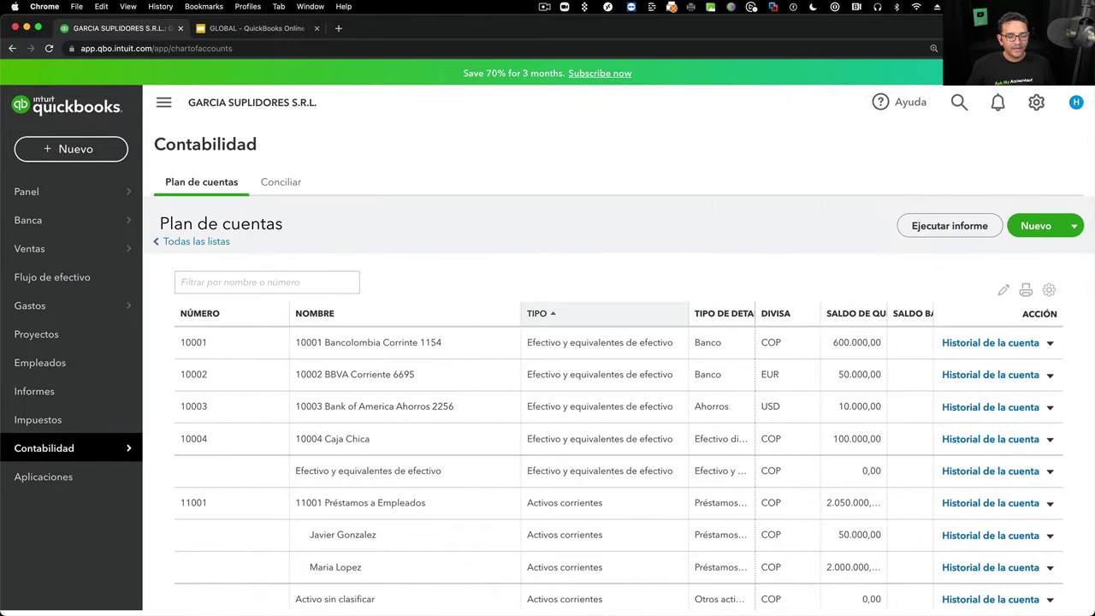
Start a new account of type Gastos with detail type Otros costos de servicios varios
click(1035, 226)
click(337, 181)
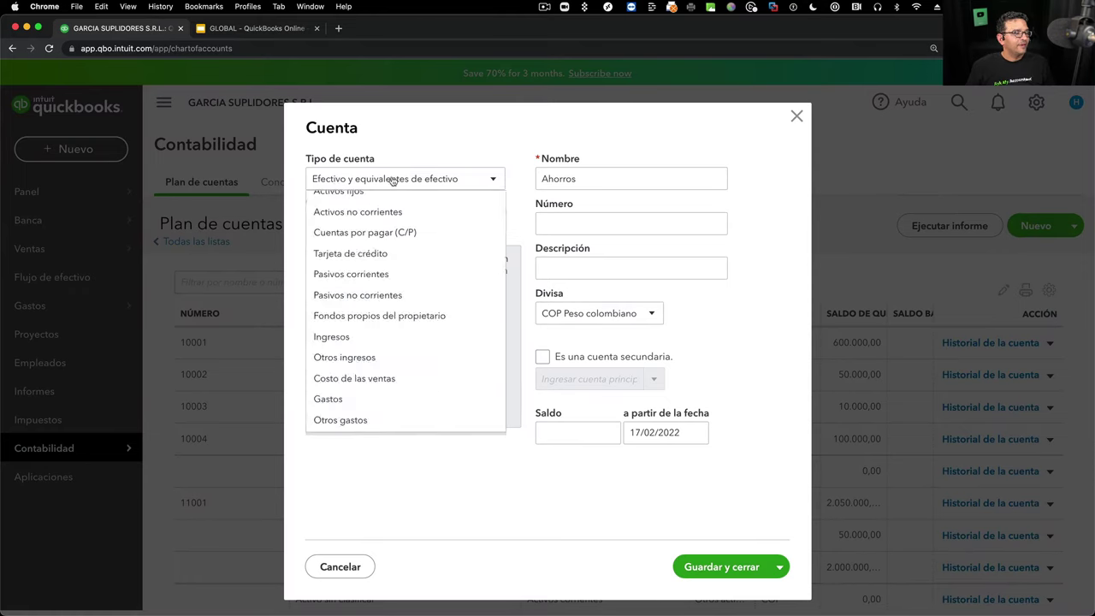
scroll(356, 402, down, 3)
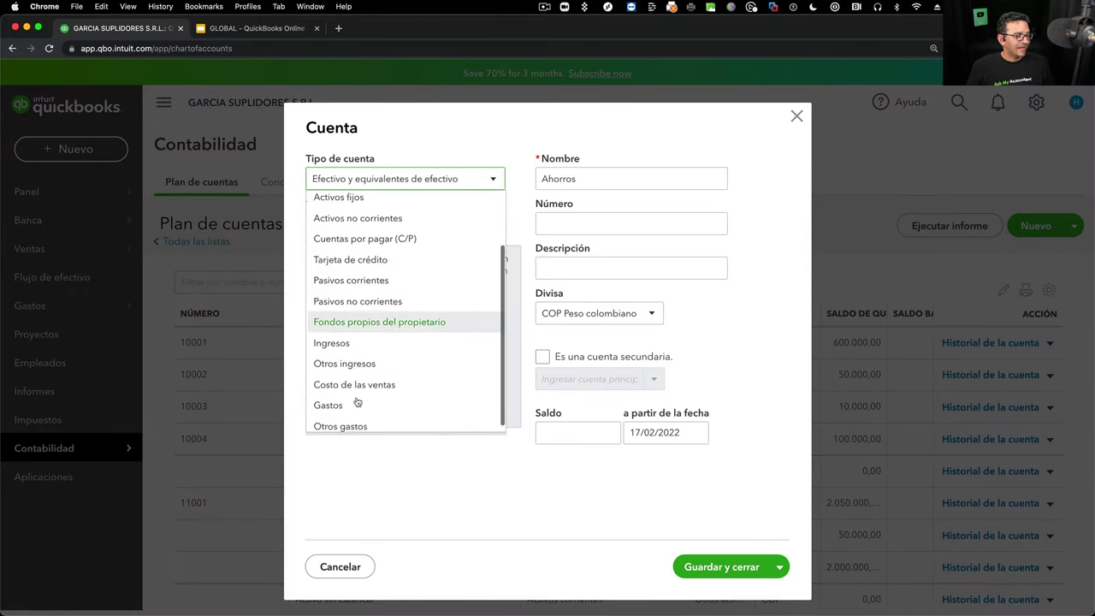
click(334, 402)
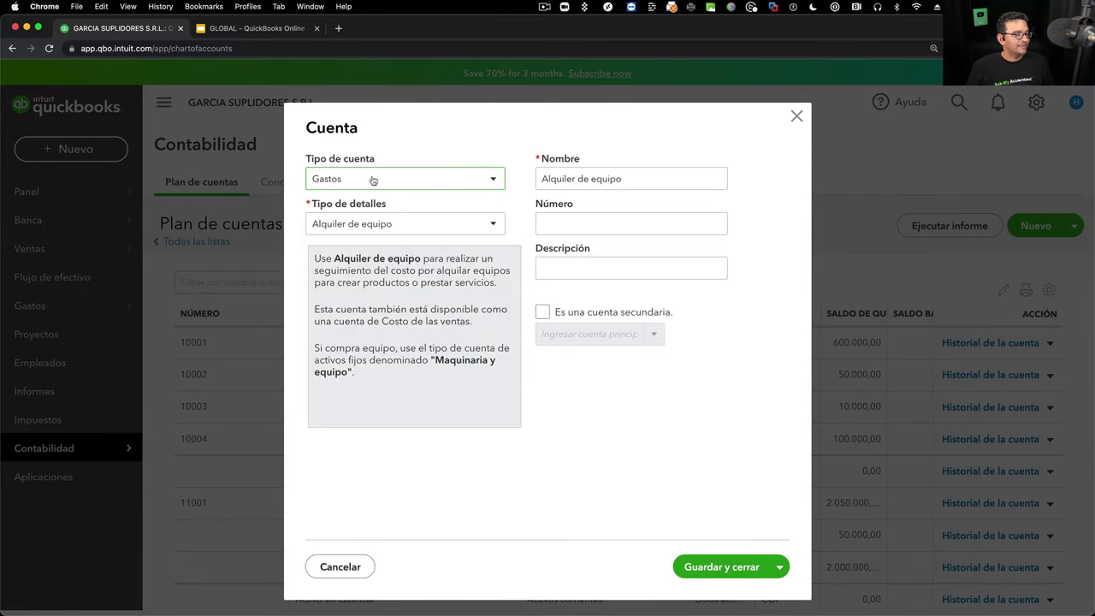
click(359, 225)
scroll(384, 350, down, 8)
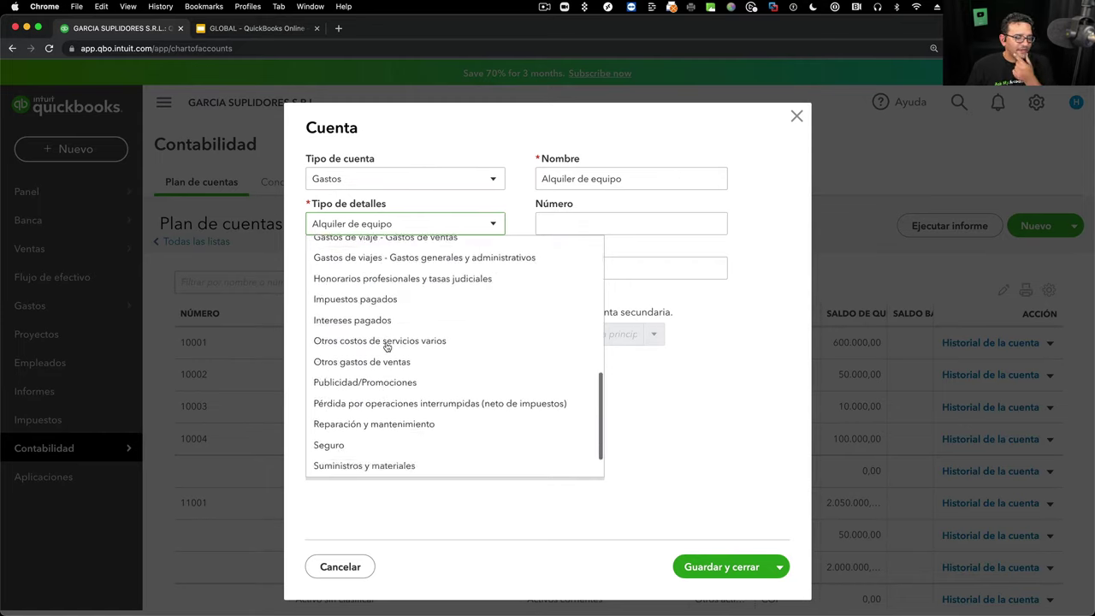
scroll(394, 341, up, 4)
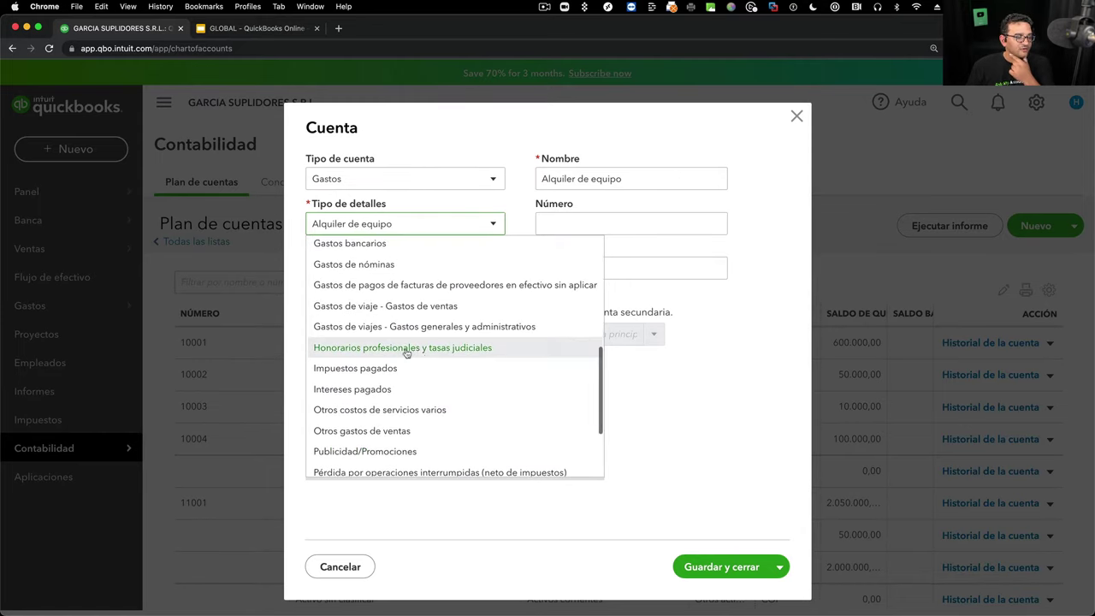
scroll(430, 349, up, 2)
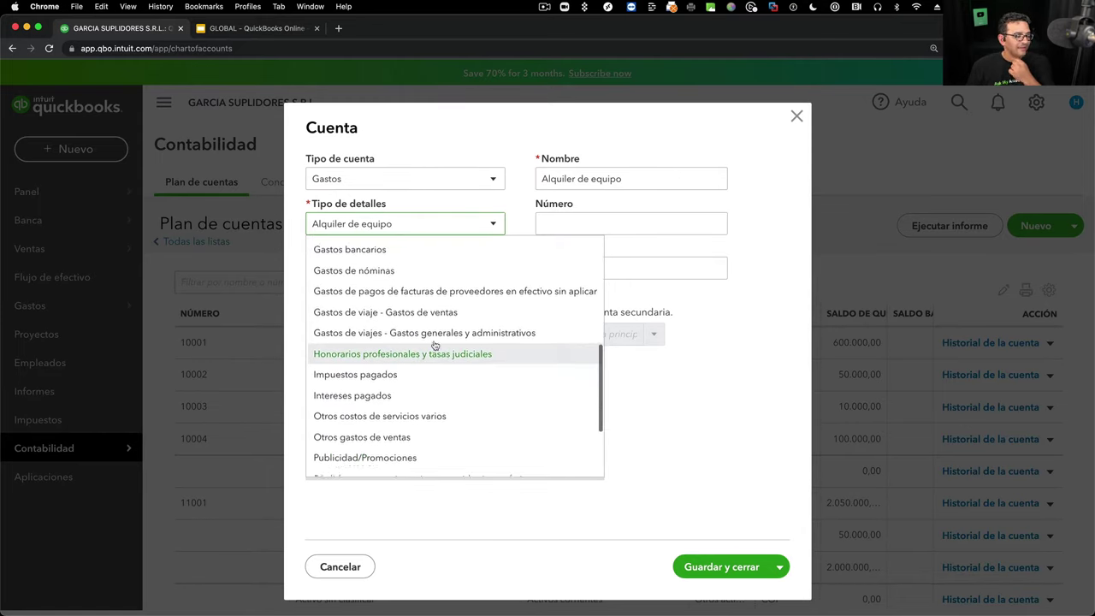
scroll(377, 385, down, 2)
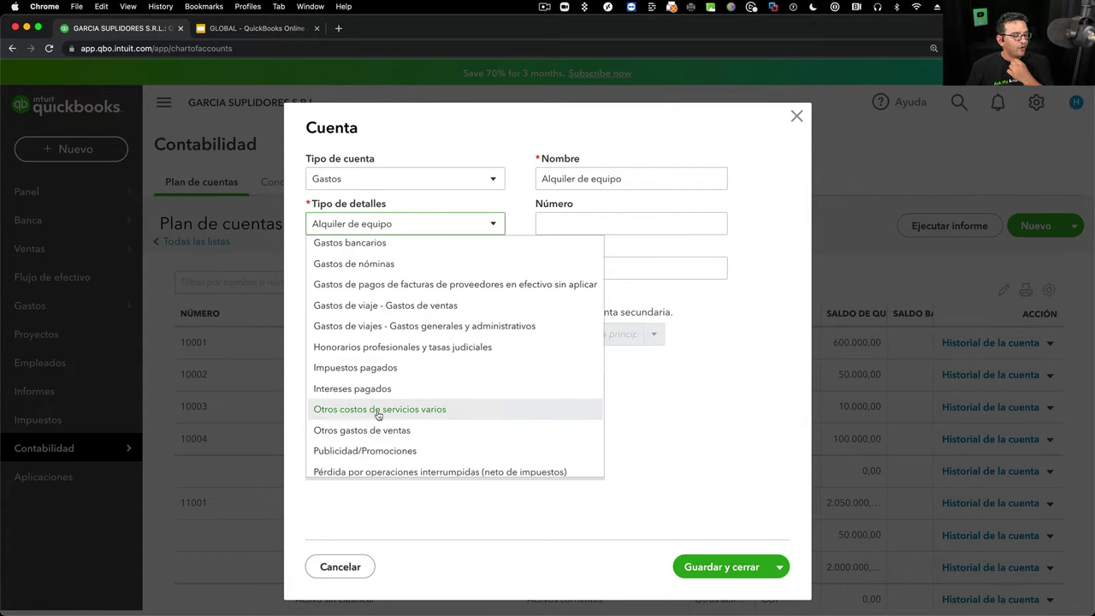
click(382, 411)
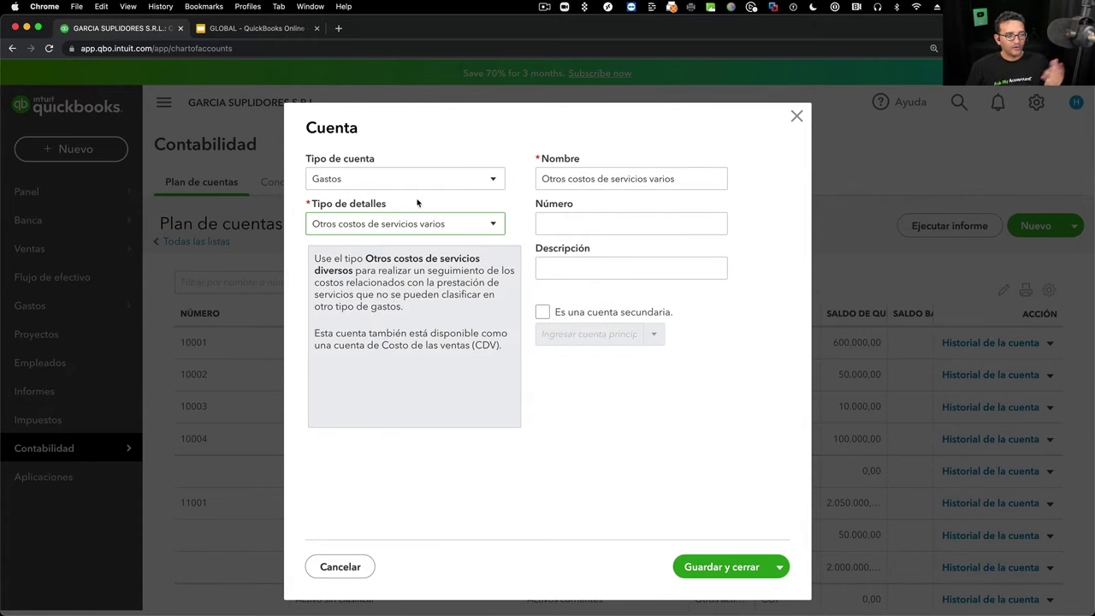
Name the new account Gastos de Seguros and save it
click(377, 224)
scroll(383, 276, up, 5)
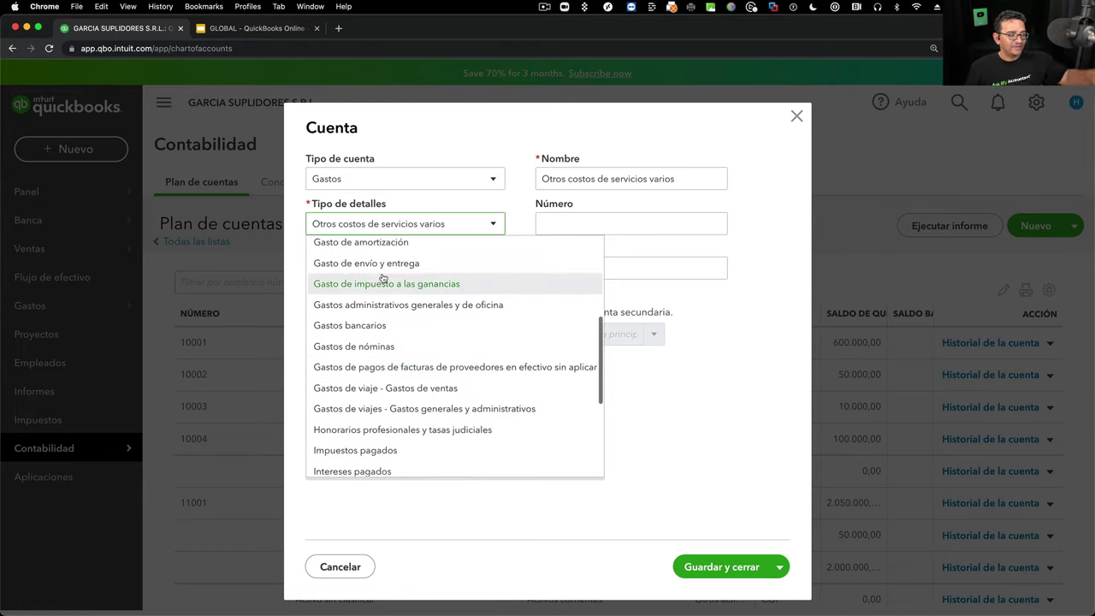
scroll(382, 276, up, 3)
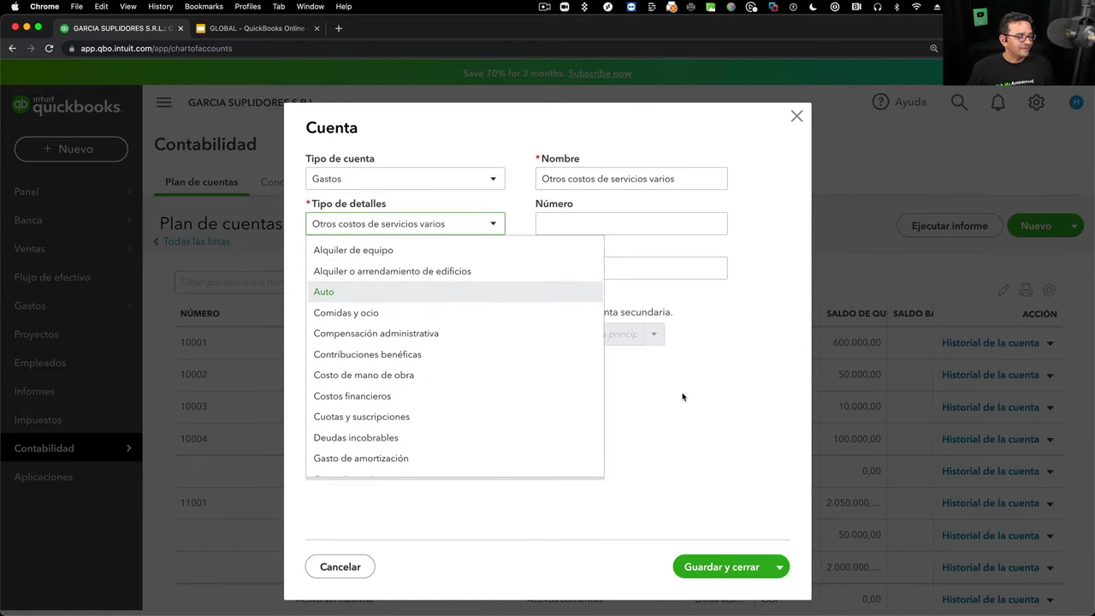
click(682, 397)
triple_click(675, 180)
text(Gastos de Seguros)
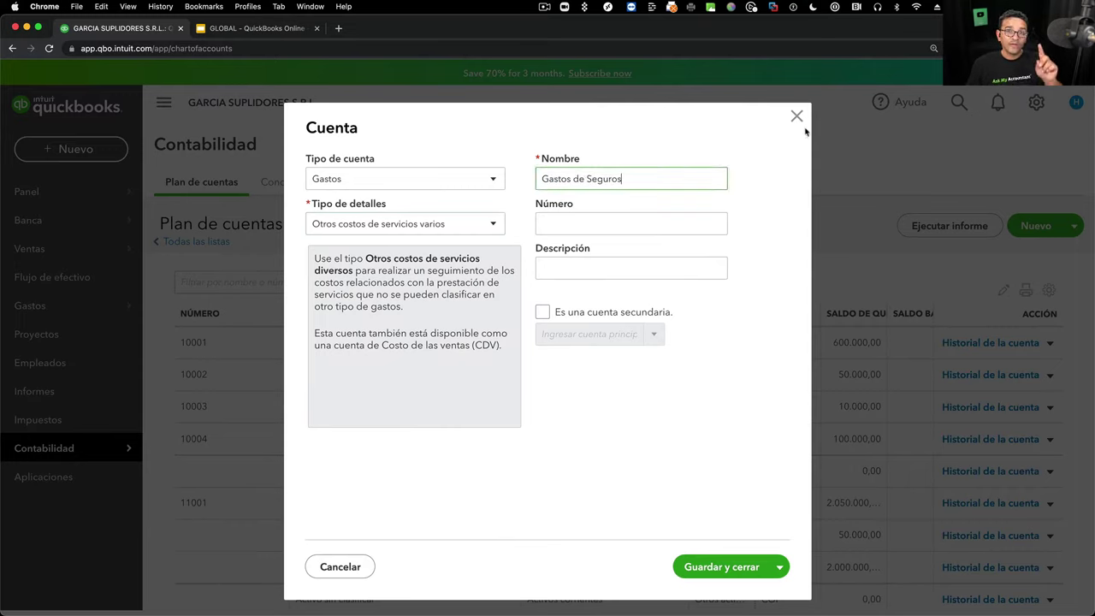
click(724, 570)
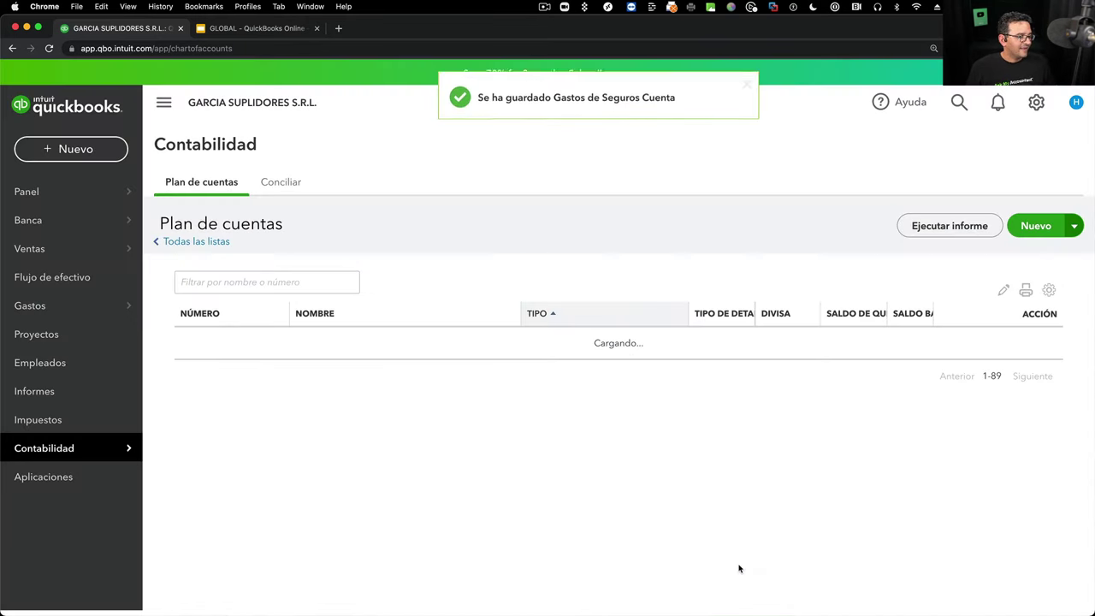
Filter the chart of accounts by 'seguro' to list the insurance accounts
click(192, 281)
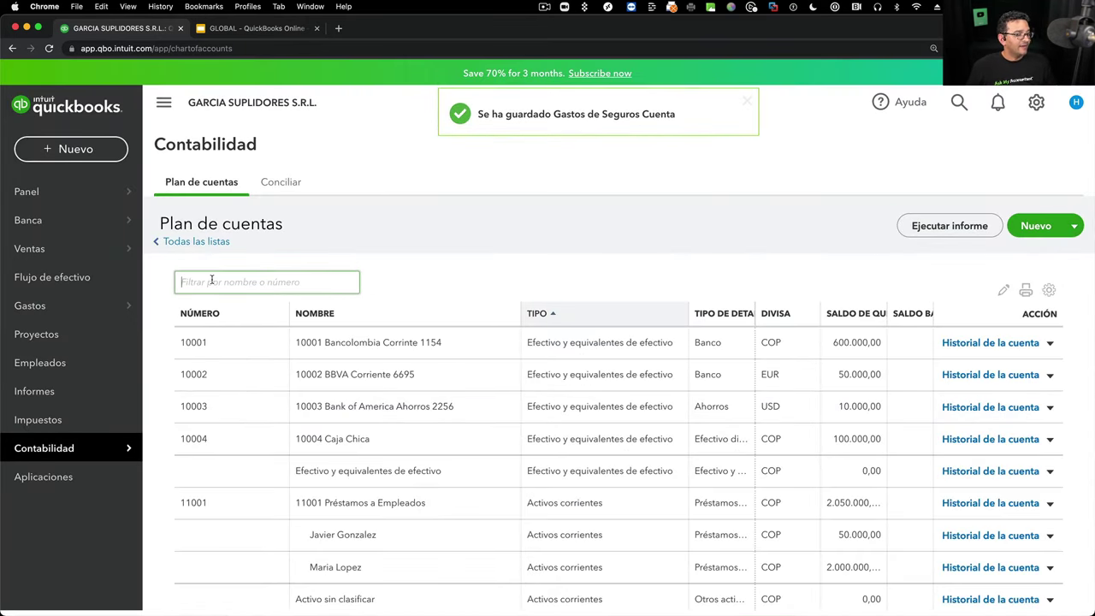
text(seguro)
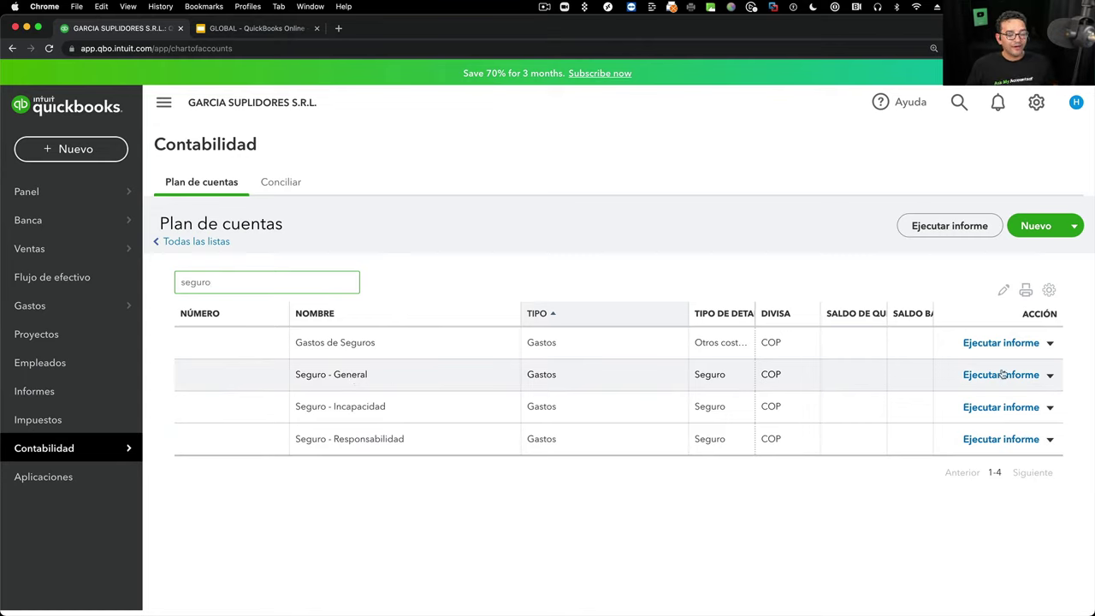
click(1050, 375)
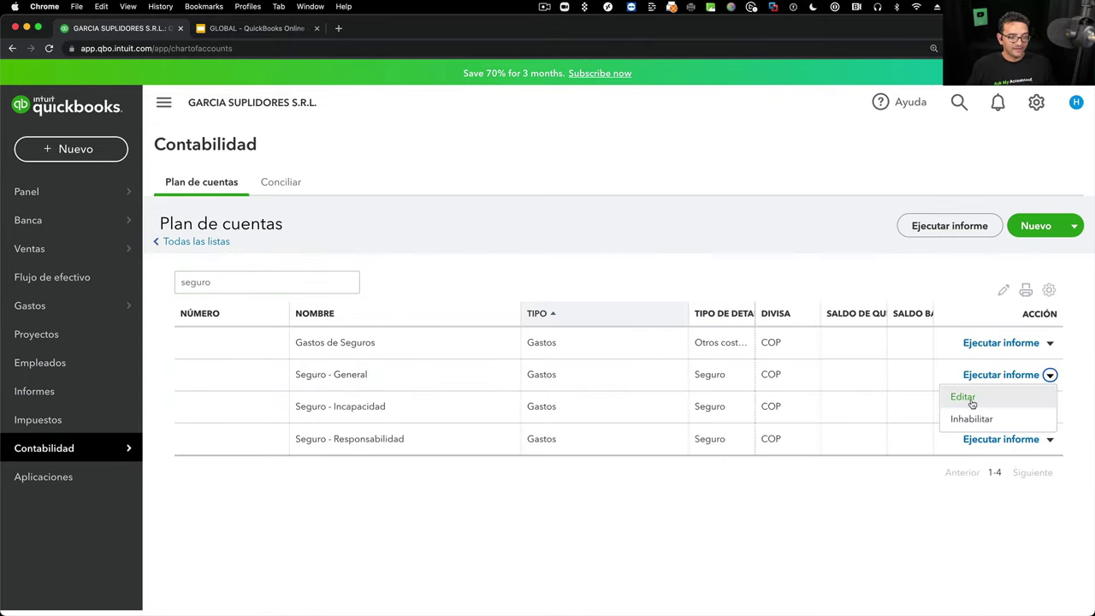
Make Seguro - General a subaccount of Gastos de Seguros and save it
click(963, 398)
click(544, 313)
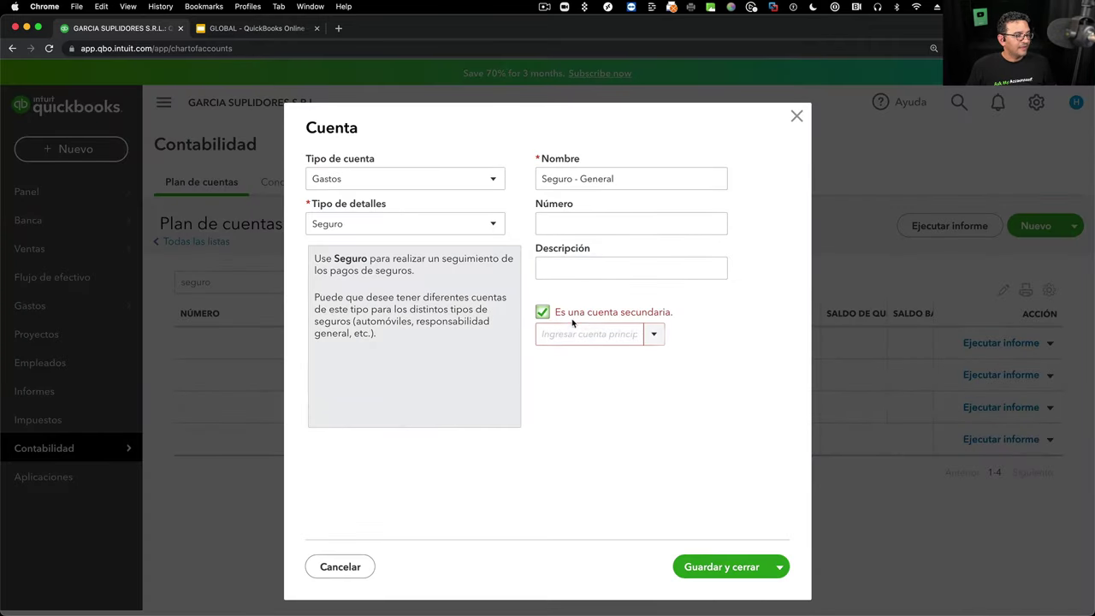
click(613, 335)
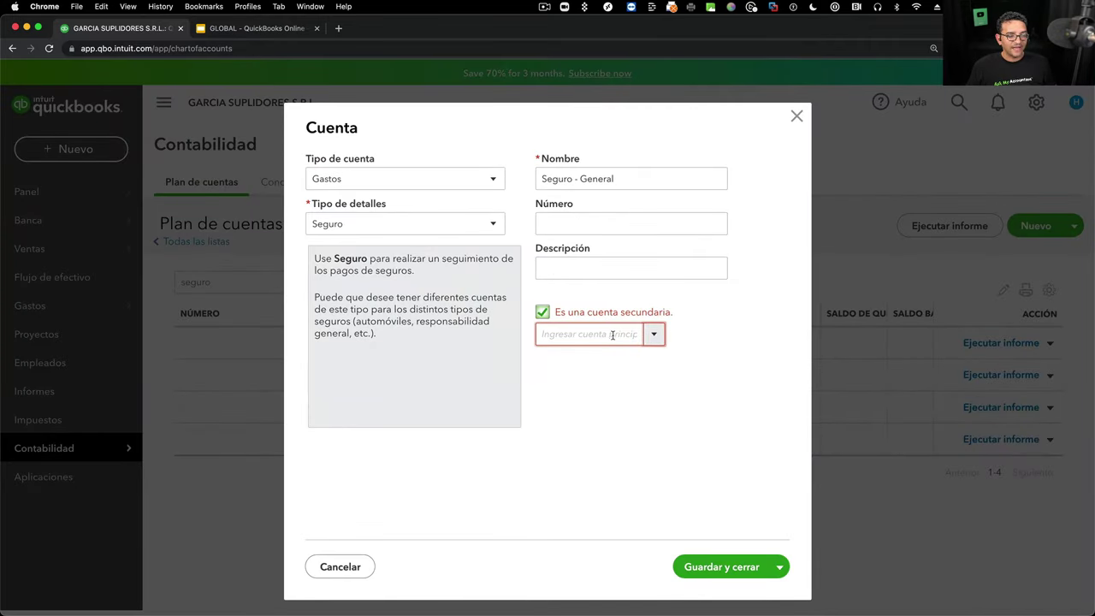
text(g)
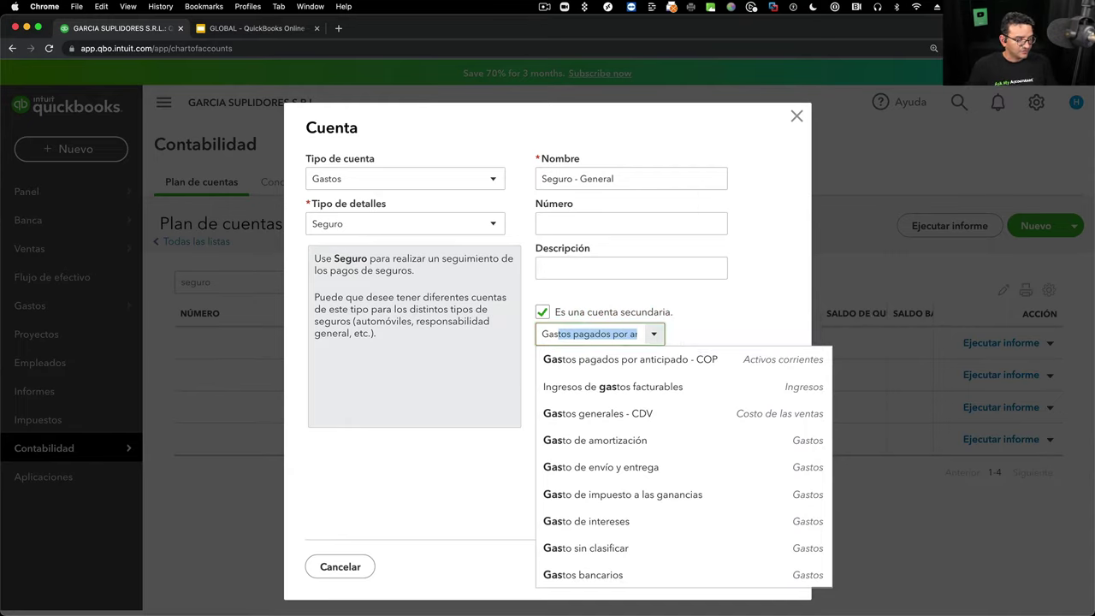
text(tos de nóminas)
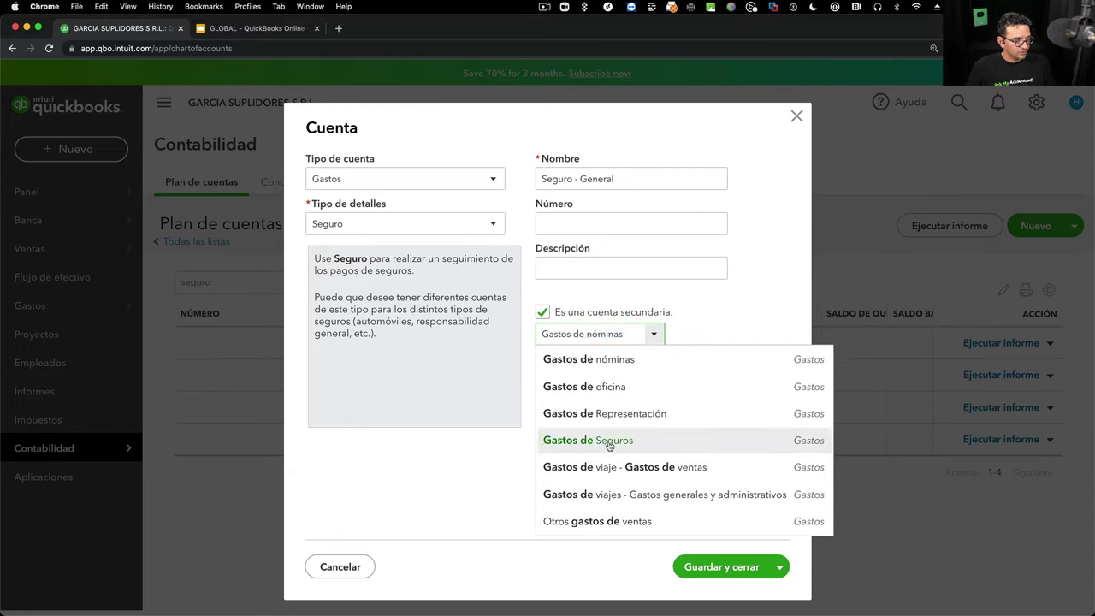
click(607, 441)
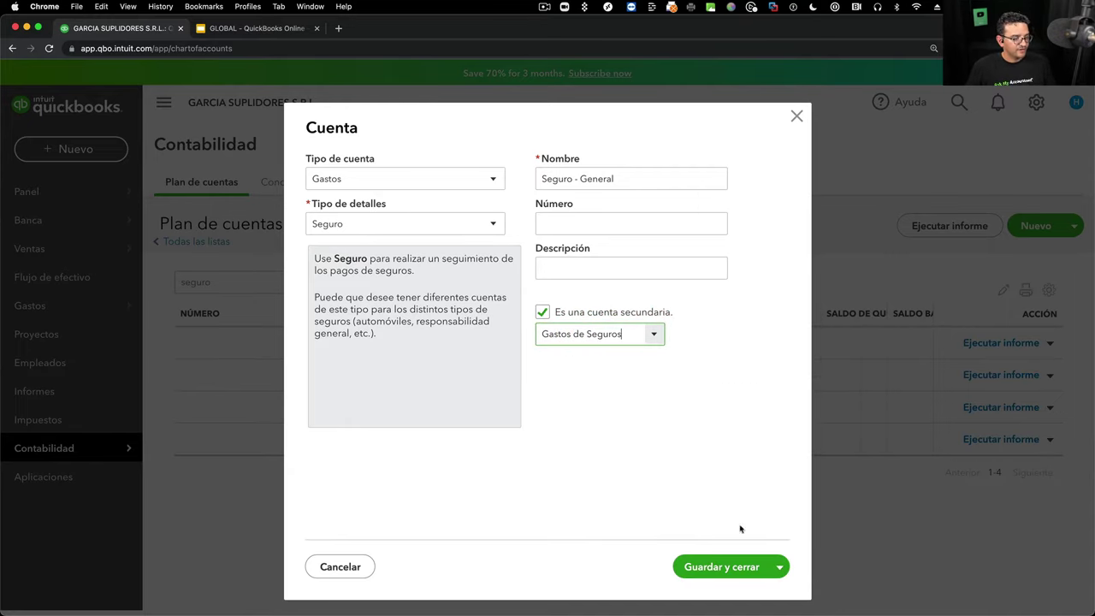
click(778, 567)
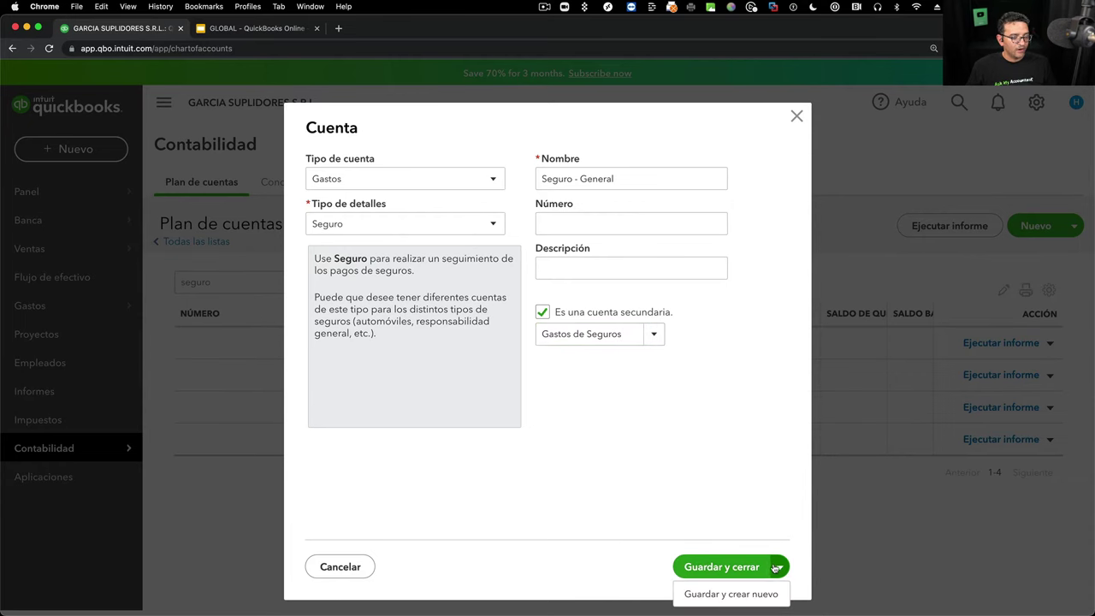
click(727, 567)
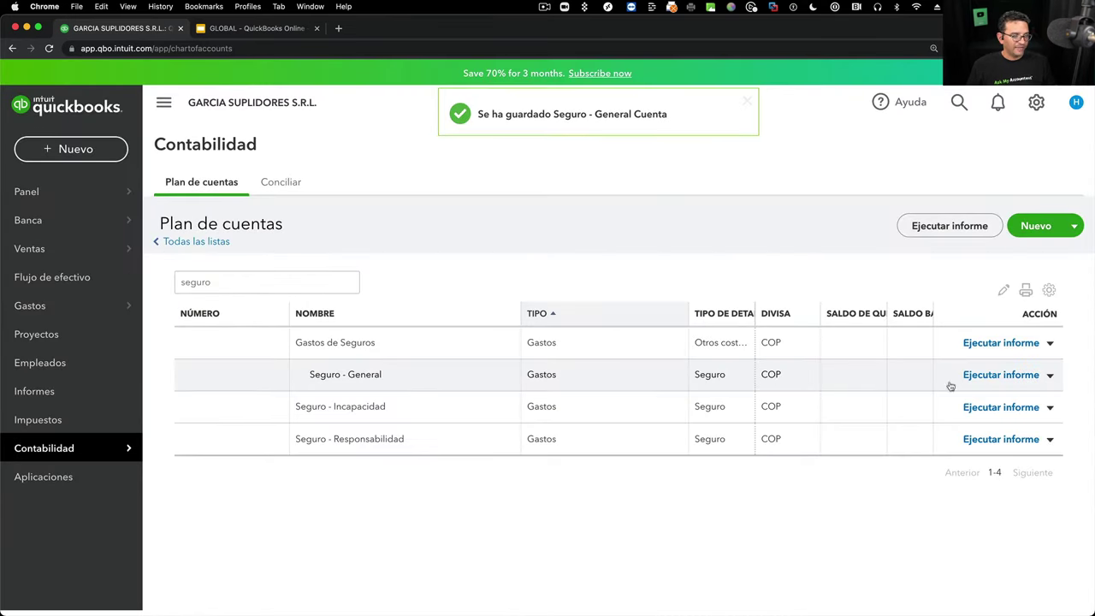
Make Seguro - Incapacidad a subaccount of Gastos de Seguros and save it
click(1050, 410)
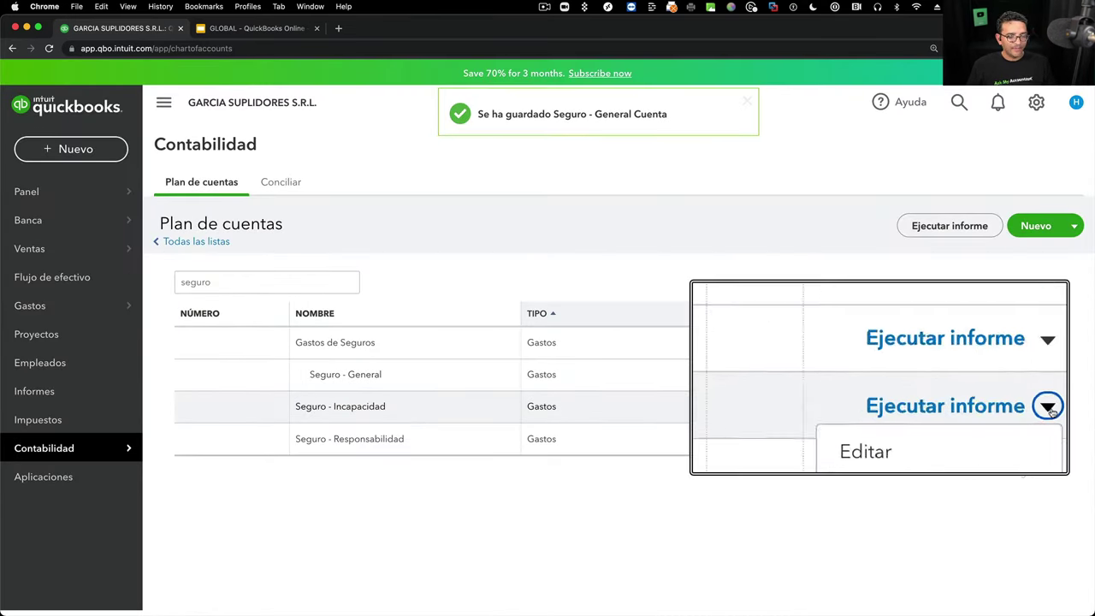
click(963, 430)
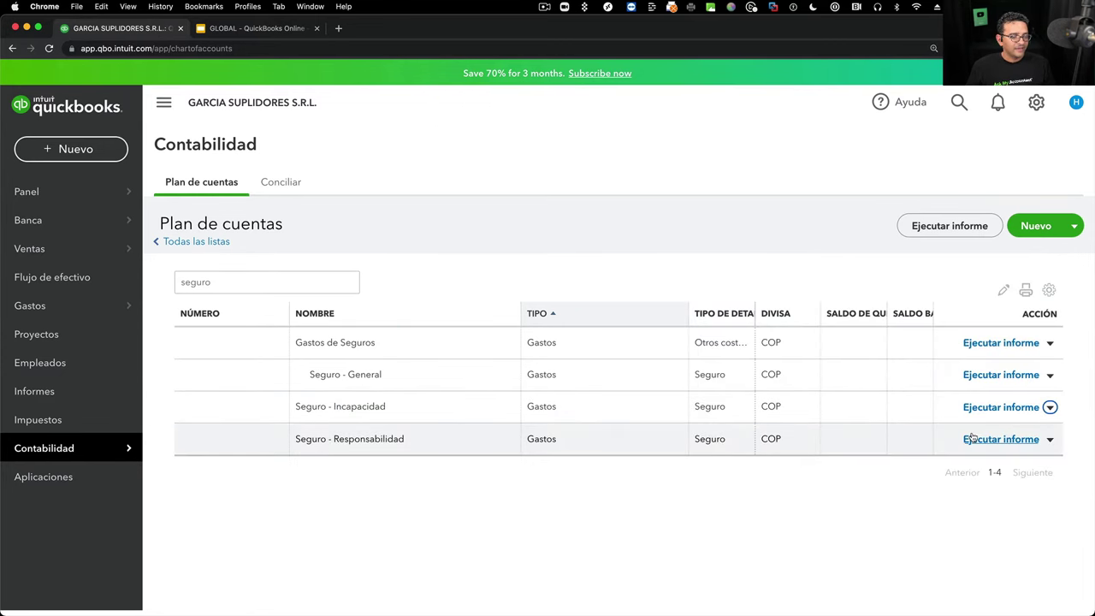
click(542, 311)
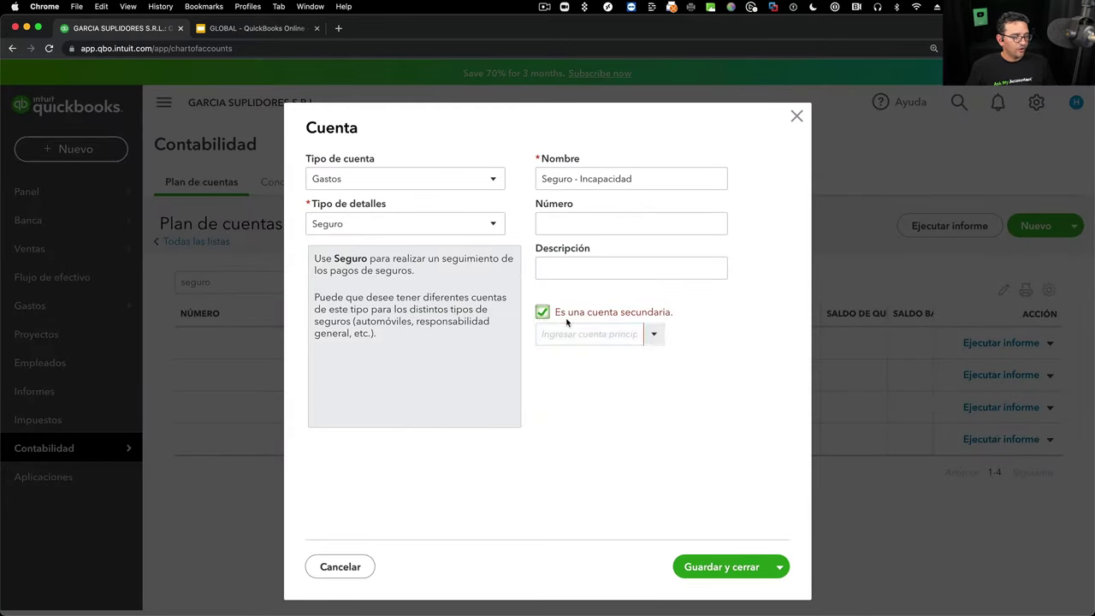
click(564, 333)
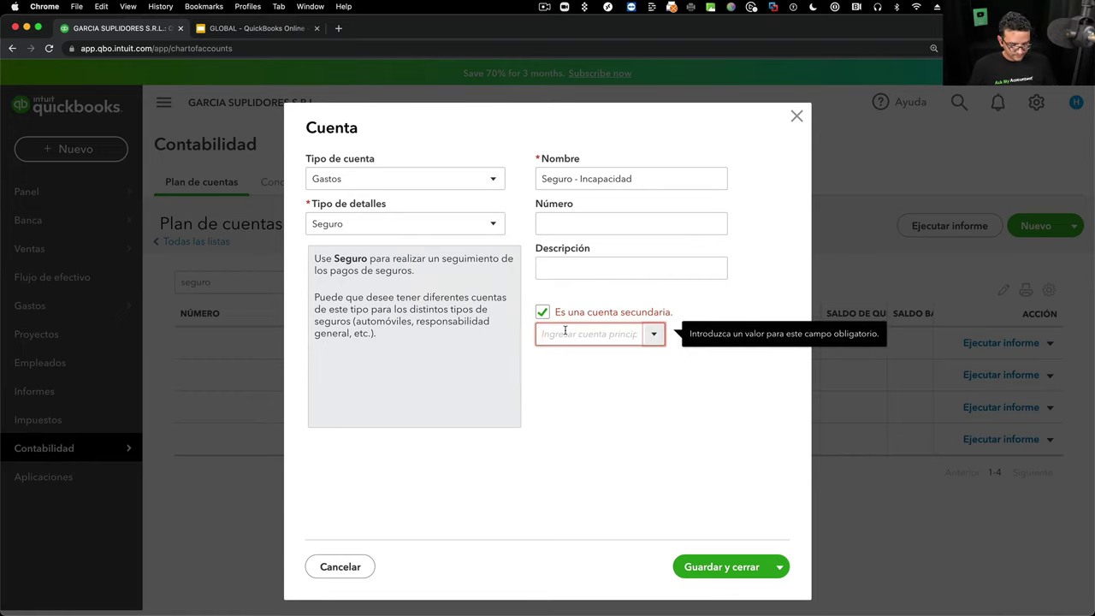
text(segu)
click(592, 360)
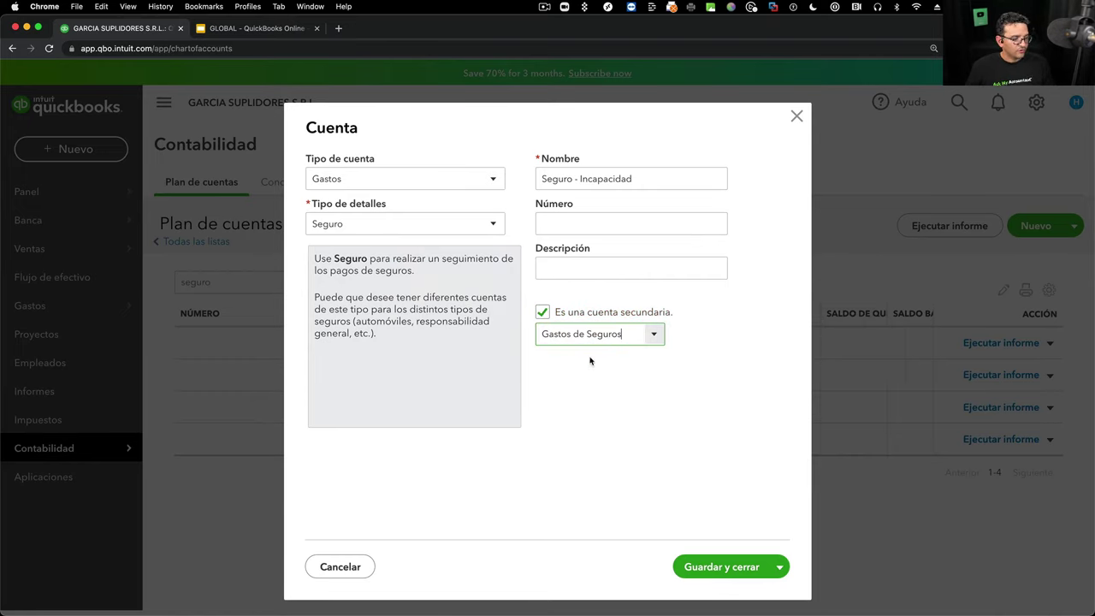
click(757, 568)
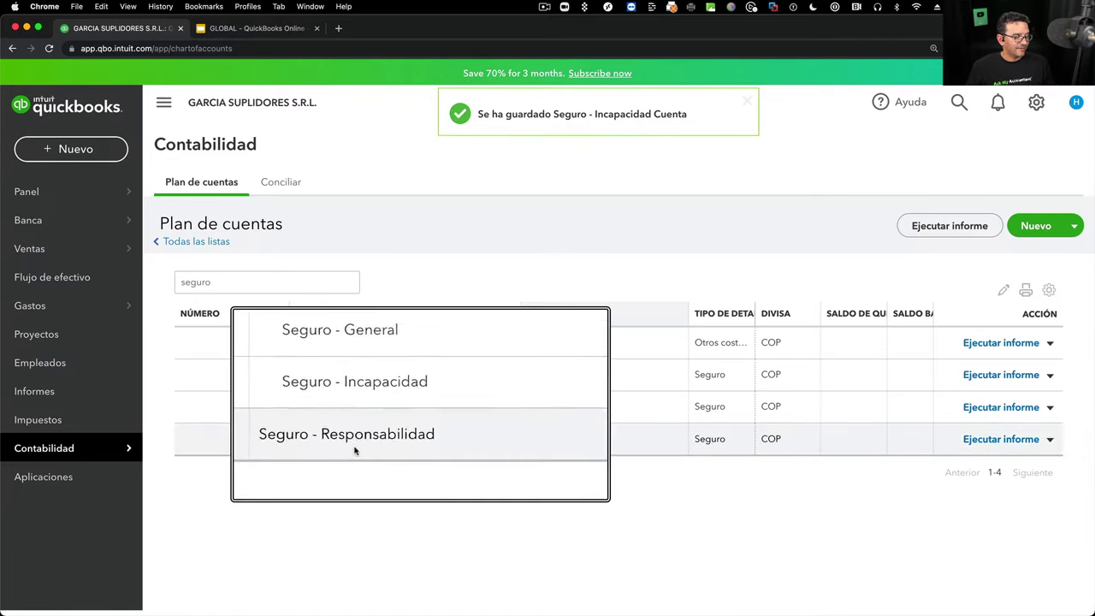
Make Seguro - Responsabilidad a subaccount of Gastos de Seguros, then clear the 'seguro' filter
click(1050, 439)
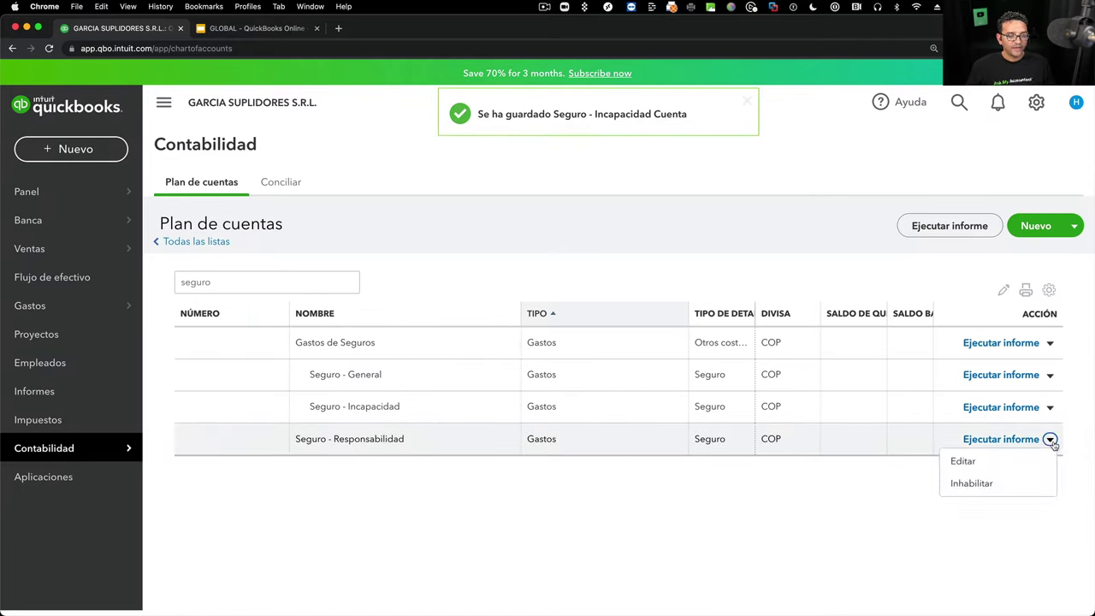
click(963, 462)
click(542, 312)
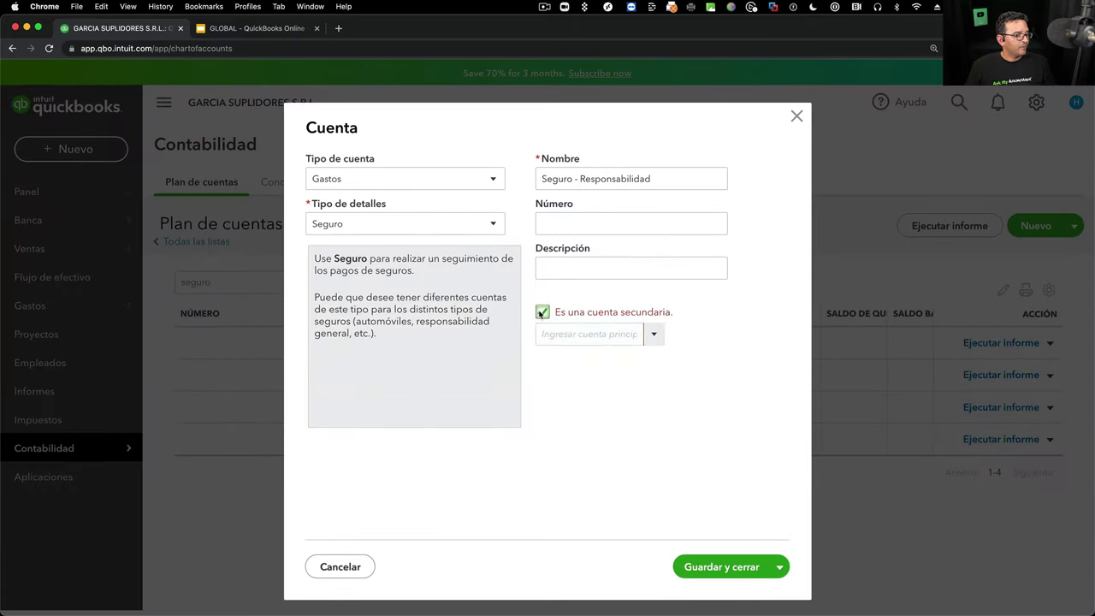
text(ge)
key(BackSpace)
key(BackSpace)
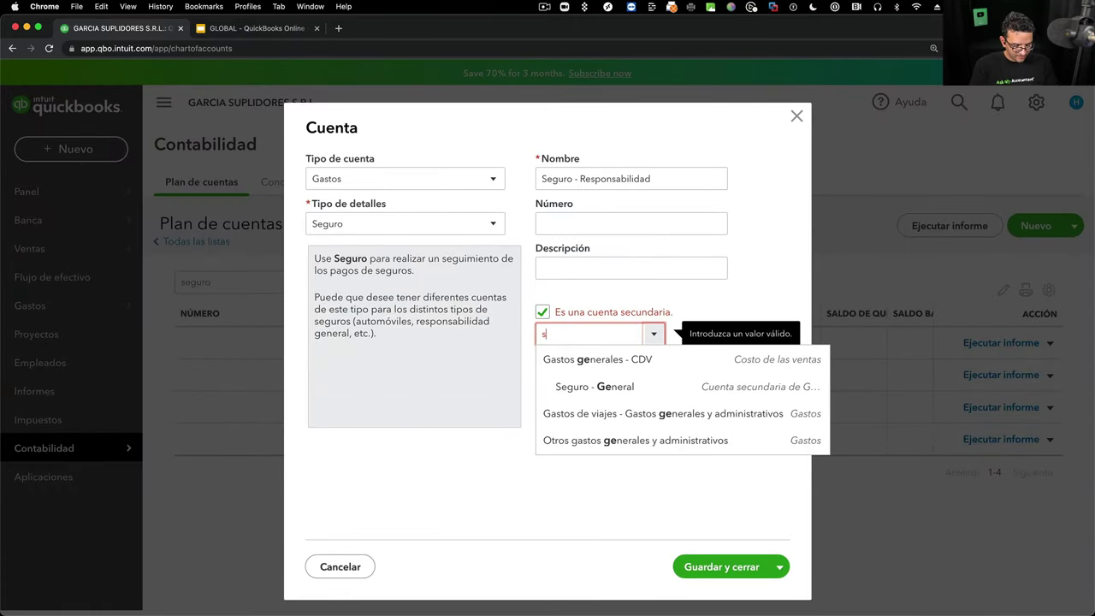
text(seguro)
click(582, 361)
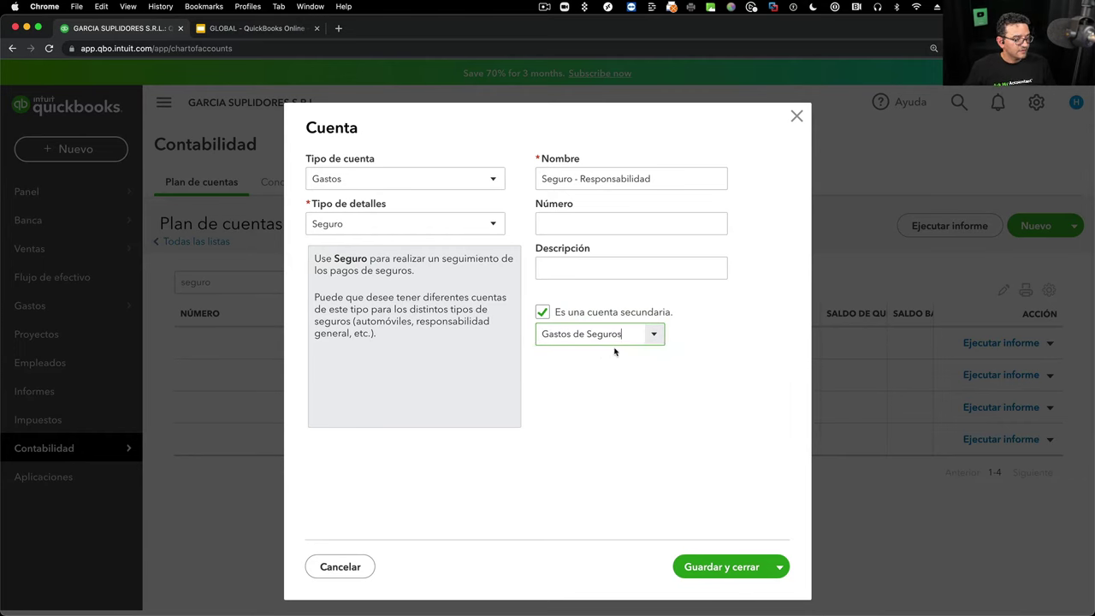
click(740, 572)
click(260, 285)
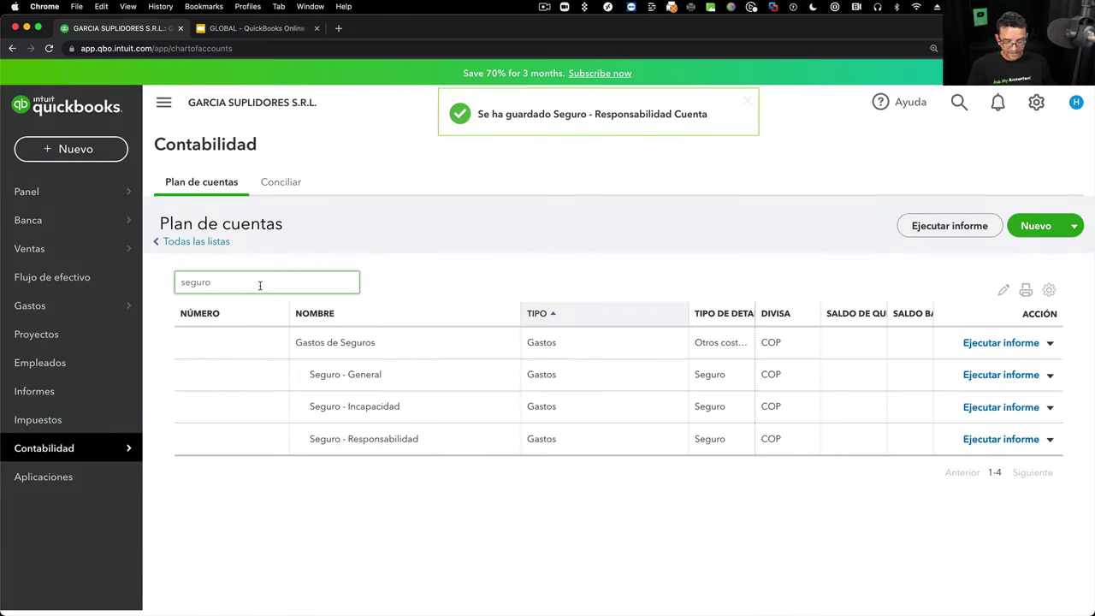
key(BackSpace)
key(BackSpace)
key(BackSpace)
key(BackSpace)
key(BackSpace)
key(BackSpace)
click(575, 272)
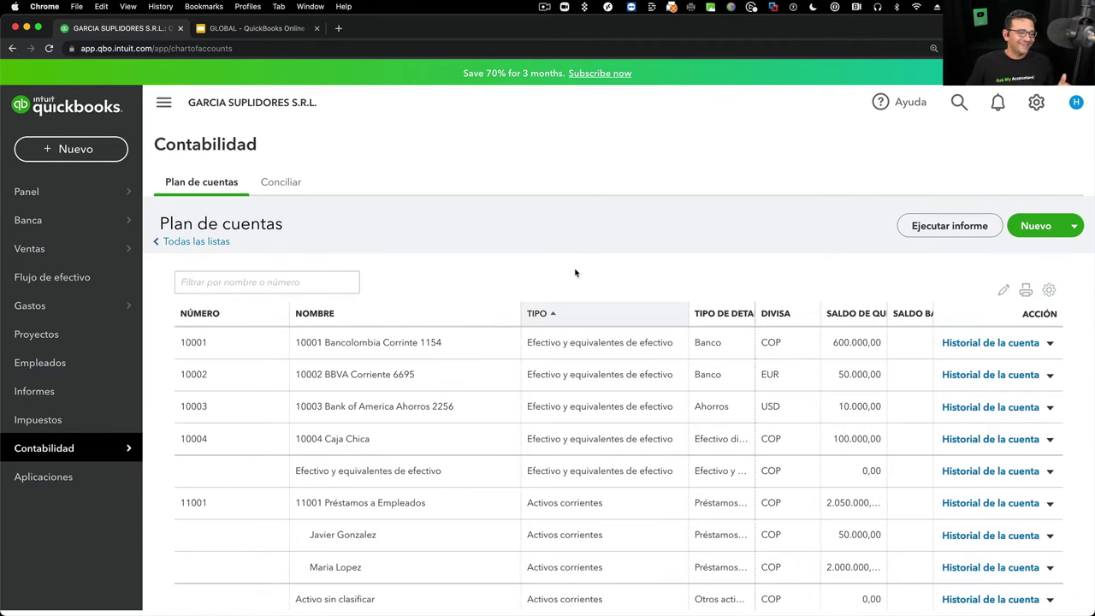
scroll(598, 376, down, 15)
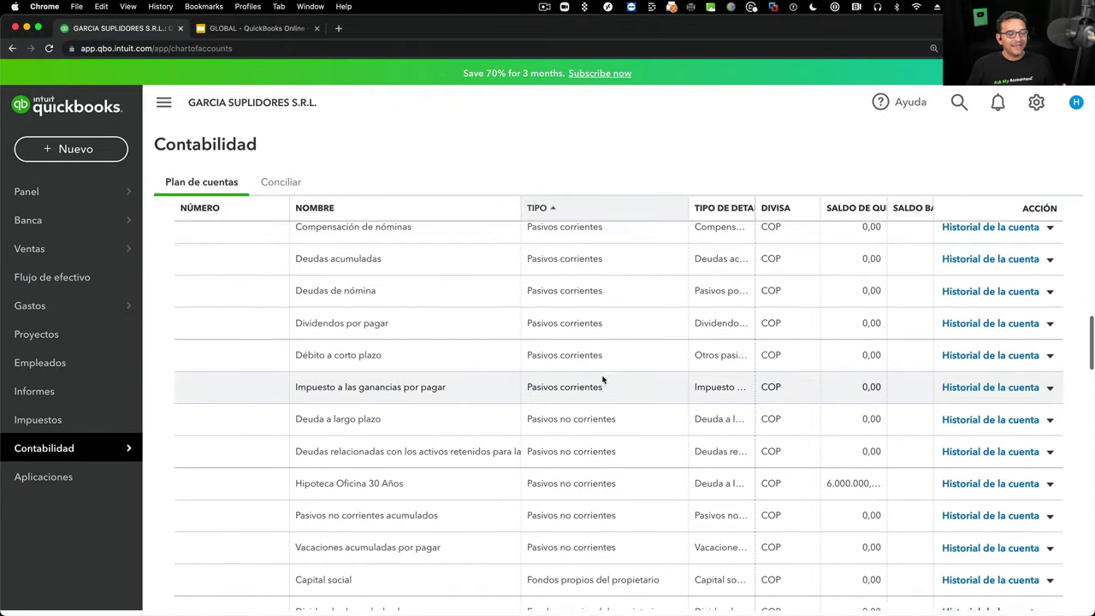
scroll(602, 380, down, 10)
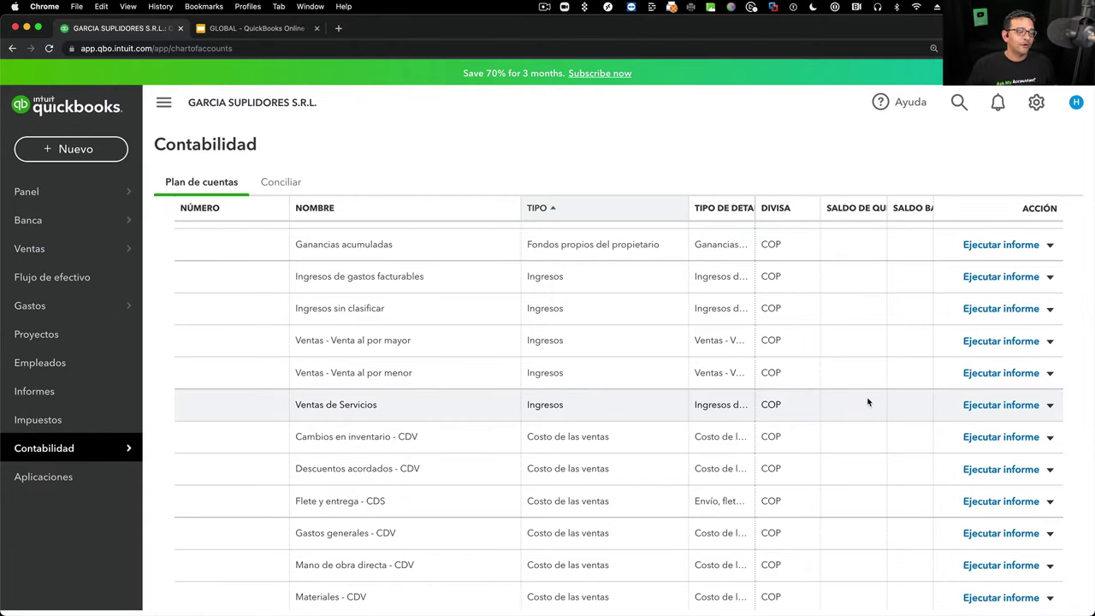
scroll(867, 398, up, 10)
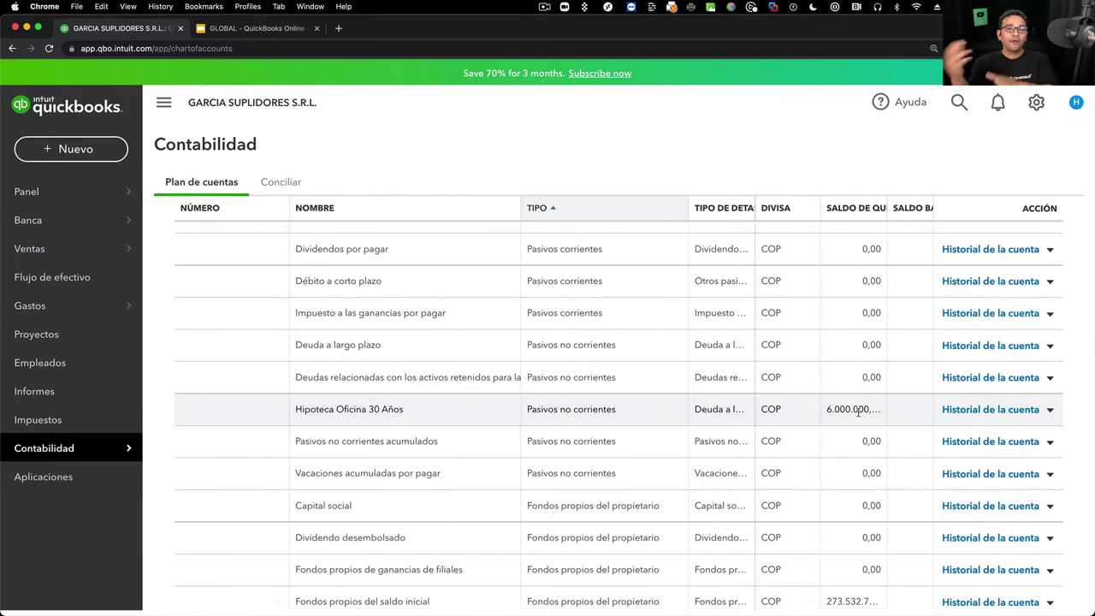
scroll(858, 411, down, 5)
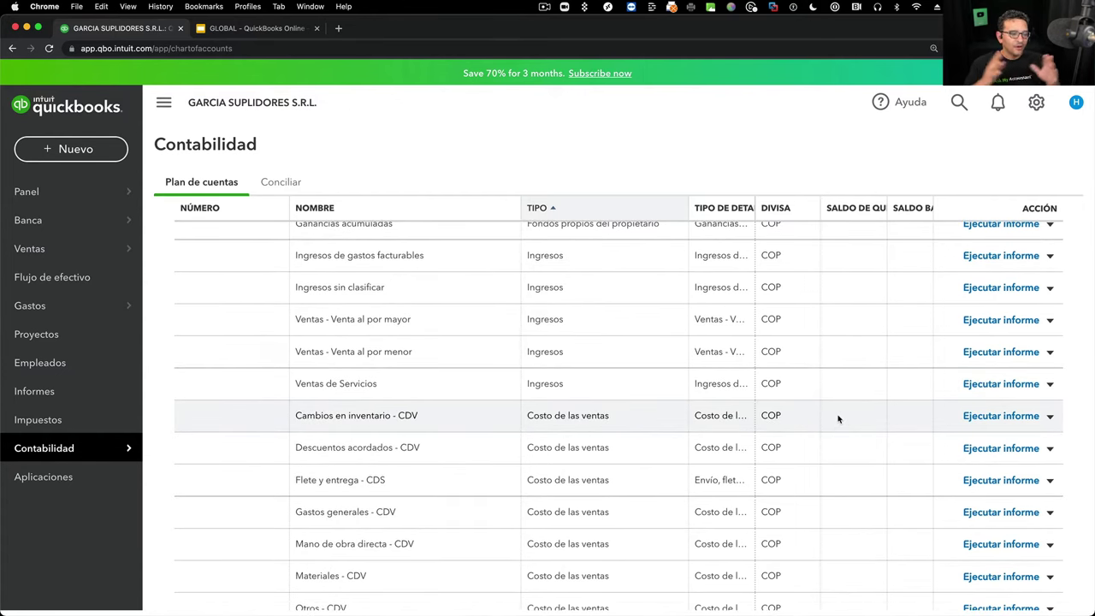
scroll(838, 419, up, 15)
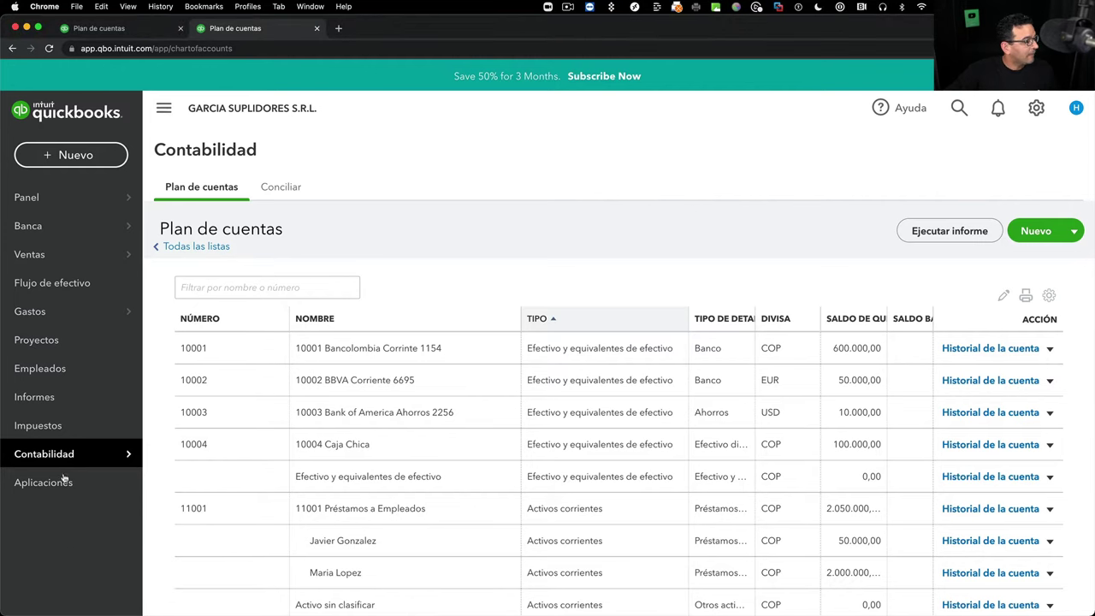
Open the Pérdidas y ganancias report from Informes
click(20, 400)
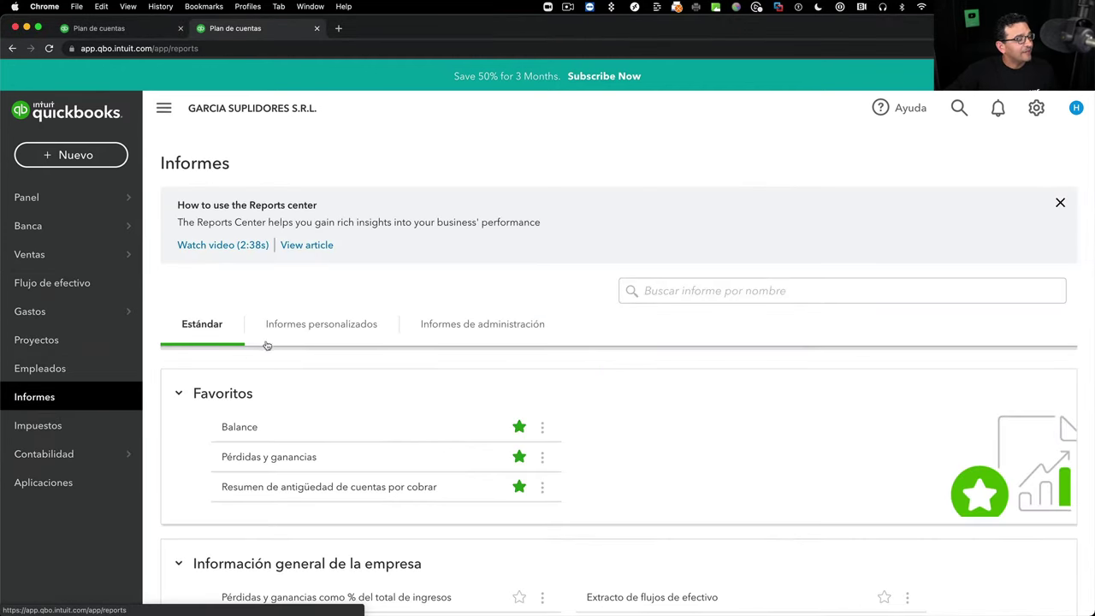
scroll(257, 376, down, 2)
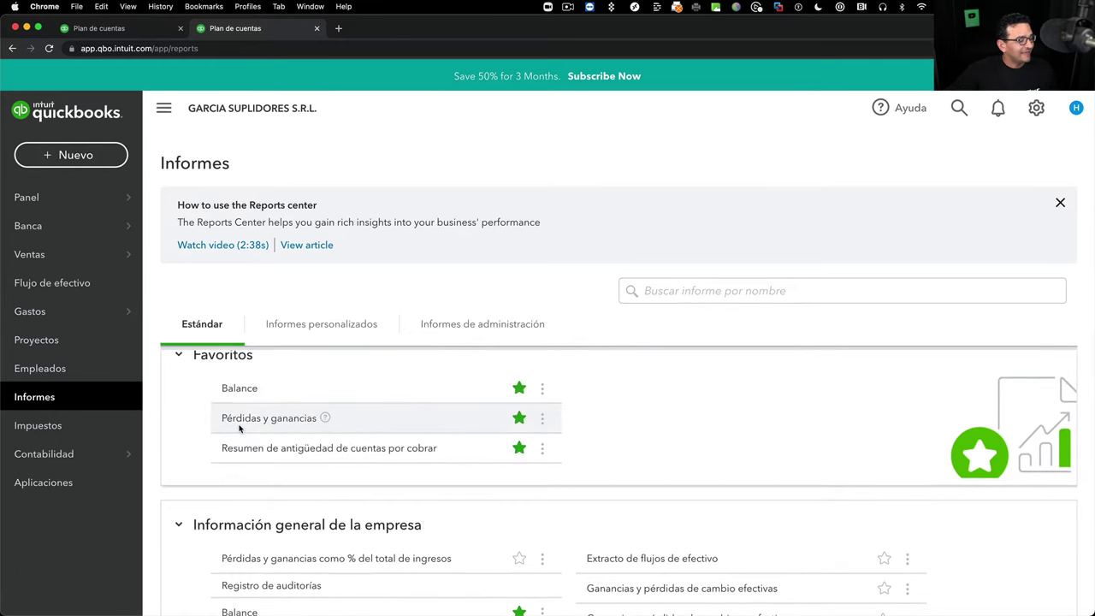
scroll(240, 430, down, 3)
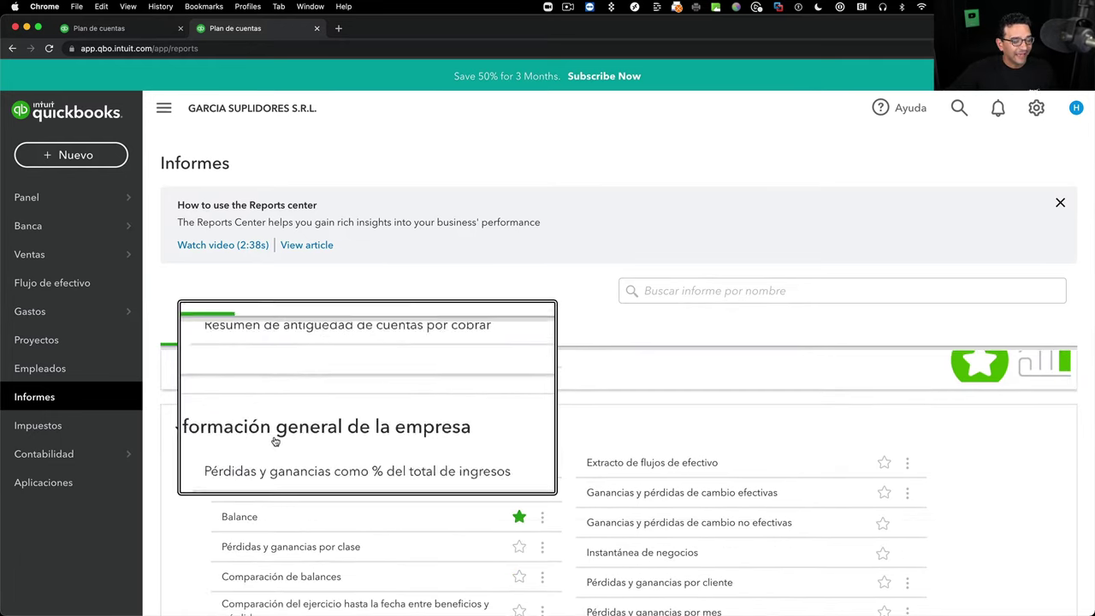
scroll(428, 454, down, 4)
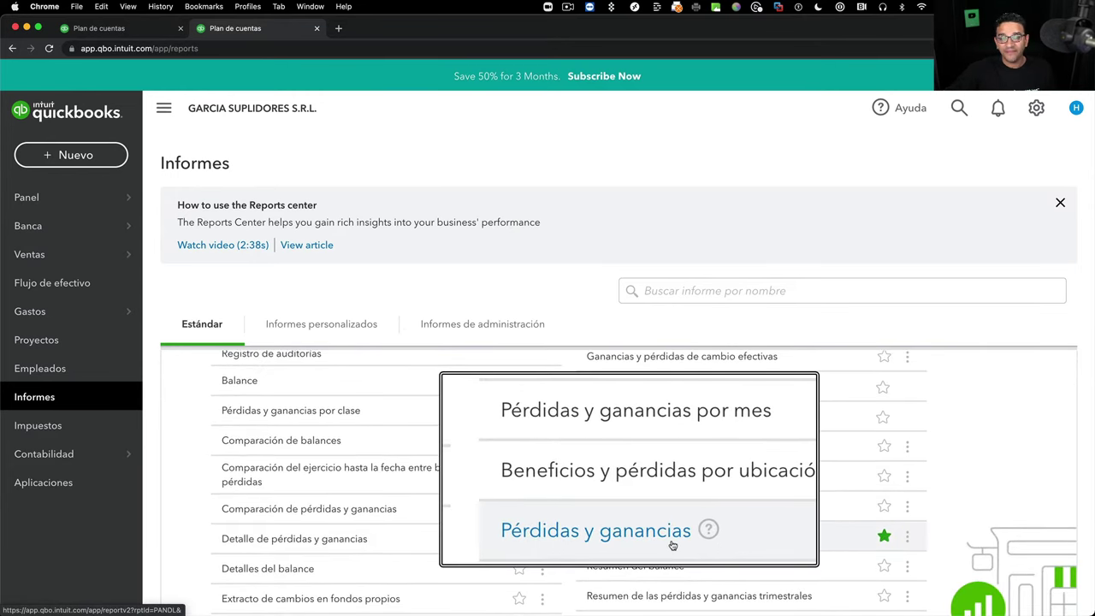
click(660, 536)
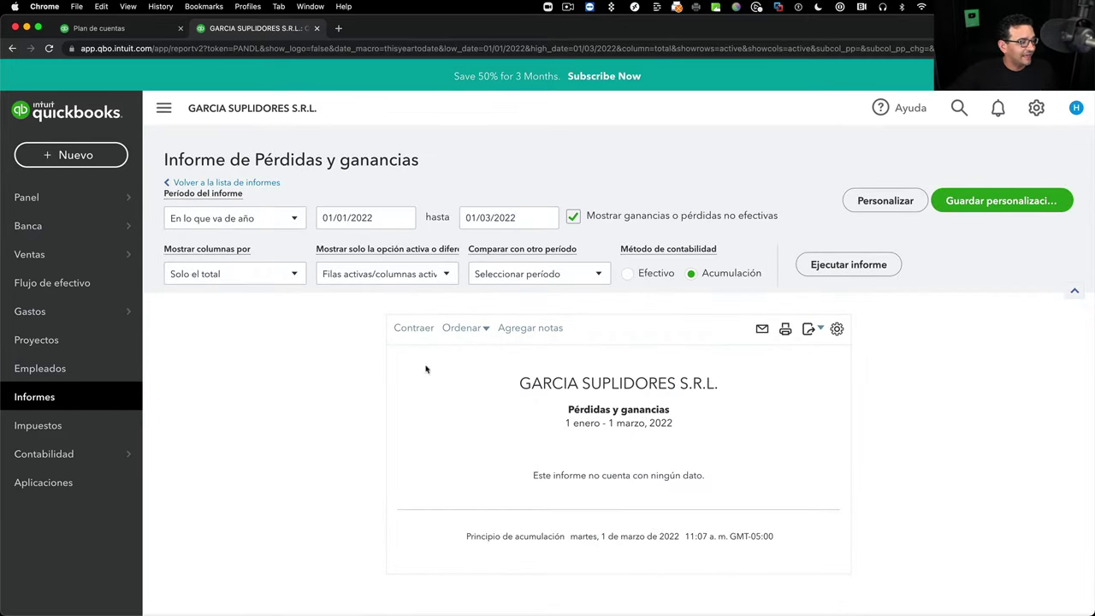
Set the report period to Último año (enero–diciembre 2021) and run it
click(213, 220)
scroll(229, 390, down, 3)
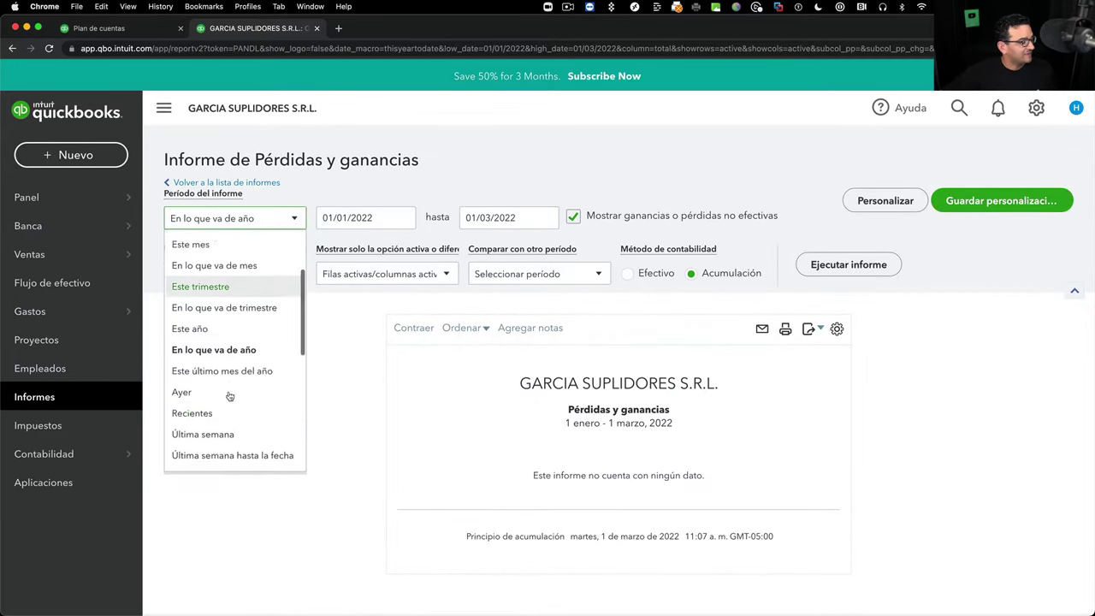
scroll(229, 396, down, 5)
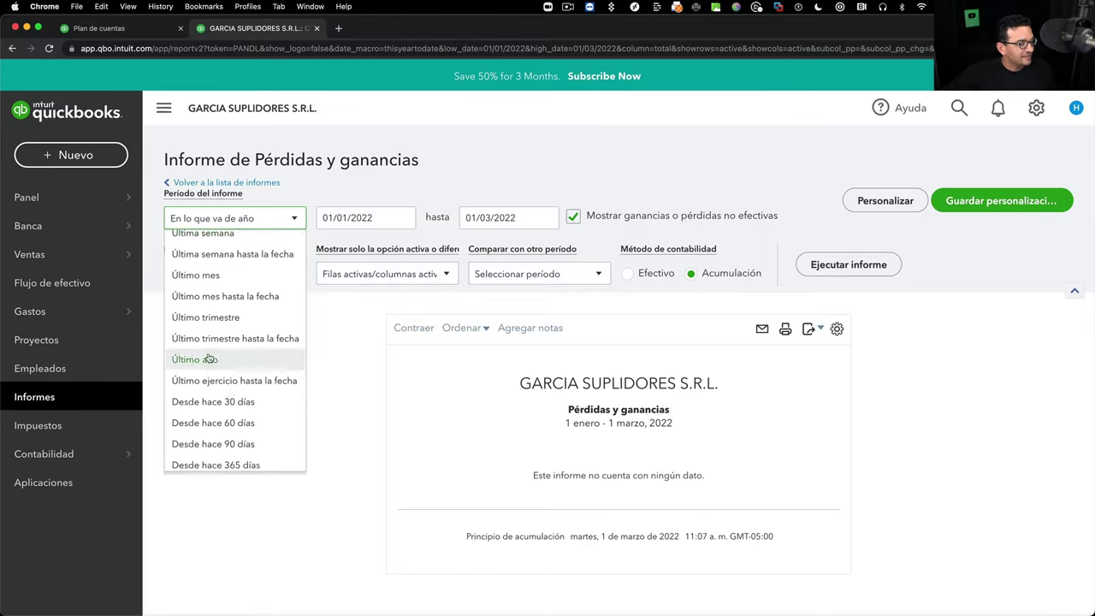
click(210, 360)
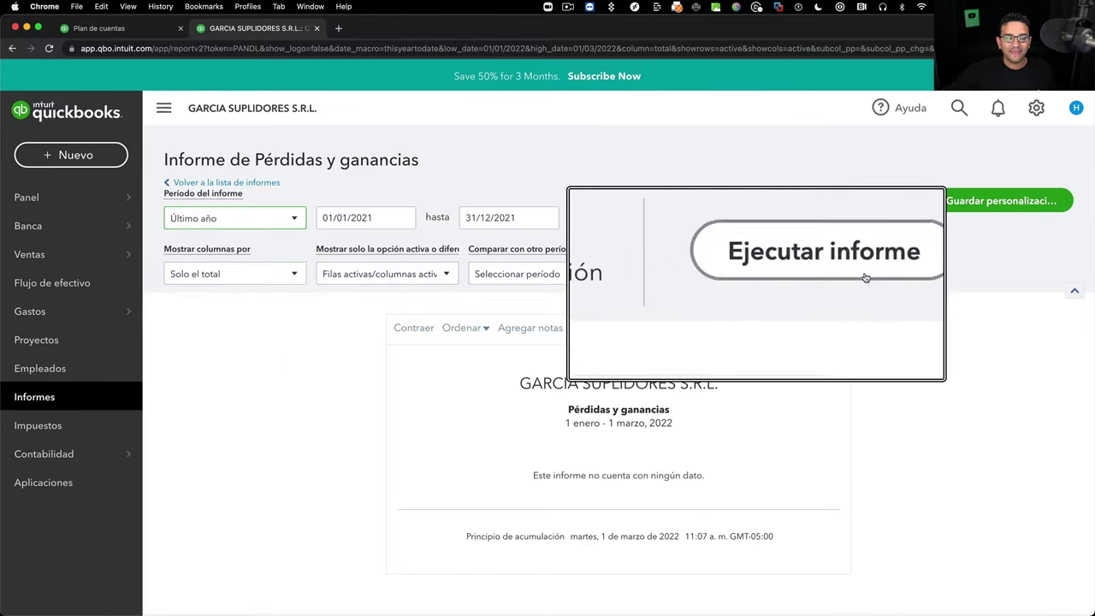
click(847, 330)
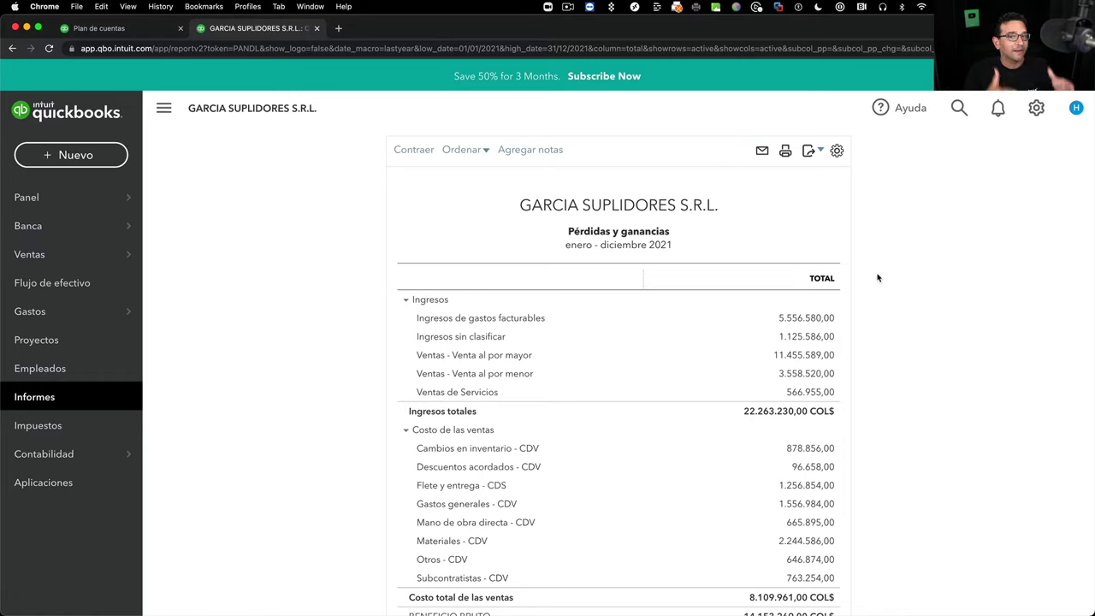
click(405, 301)
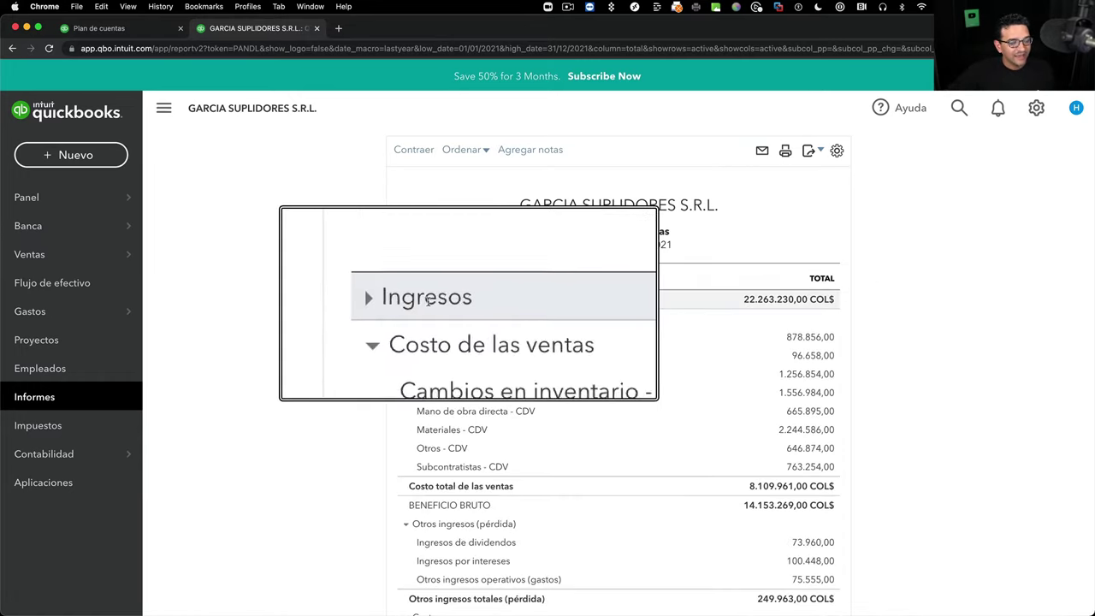
click(405, 301)
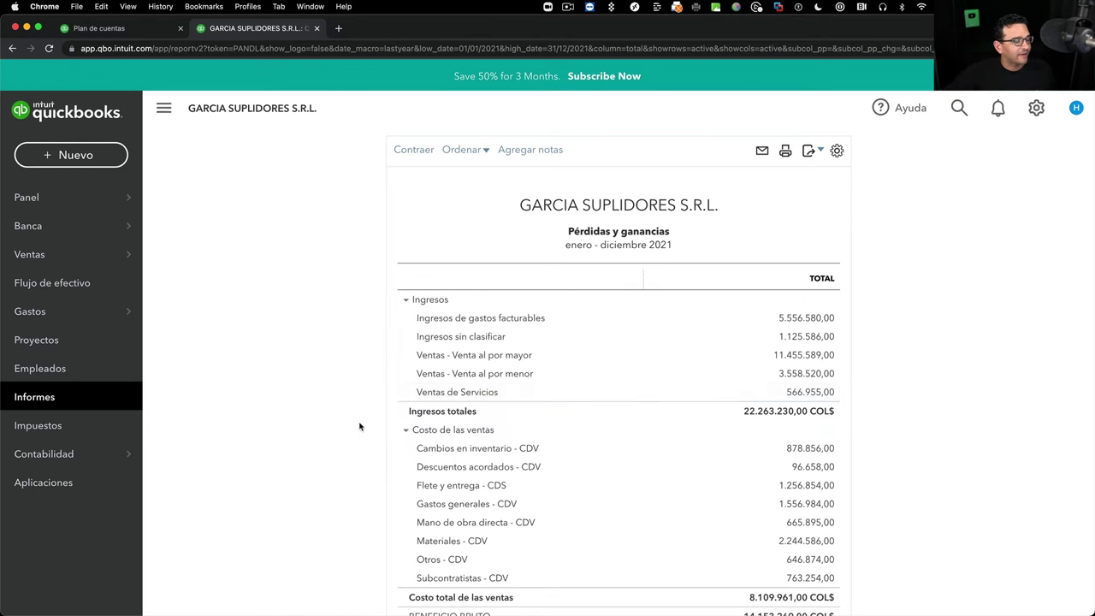
scroll(361, 428, down, 3)
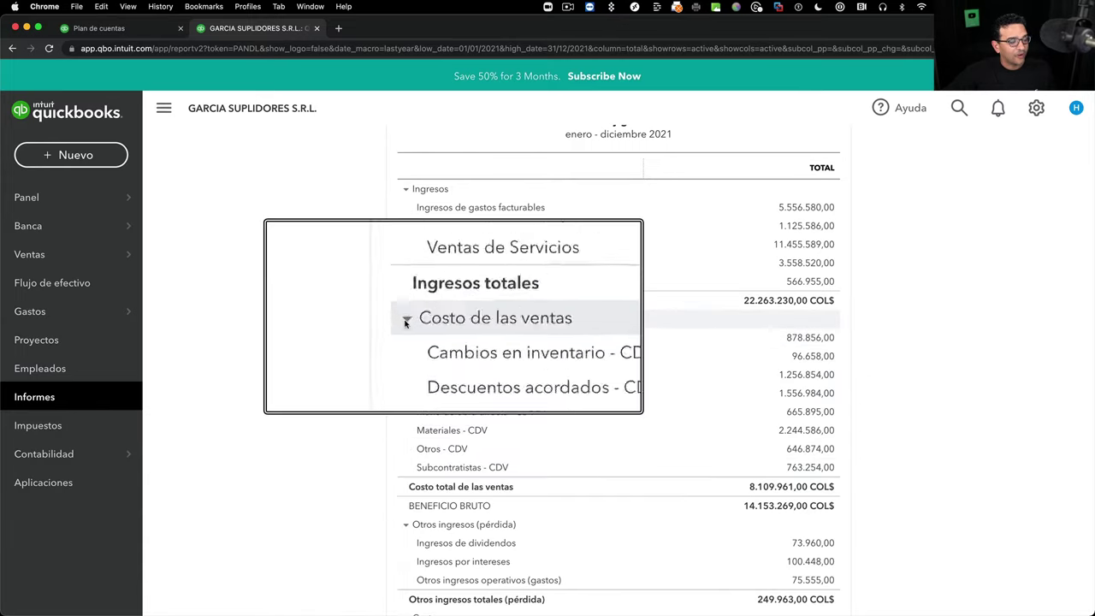
click(406, 321)
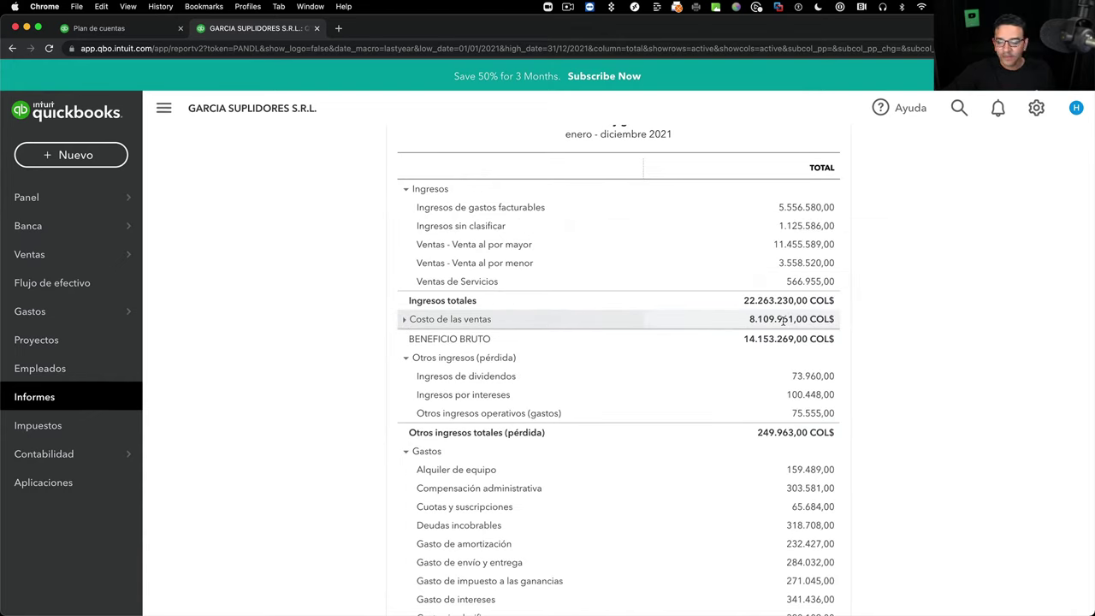
click(404, 319)
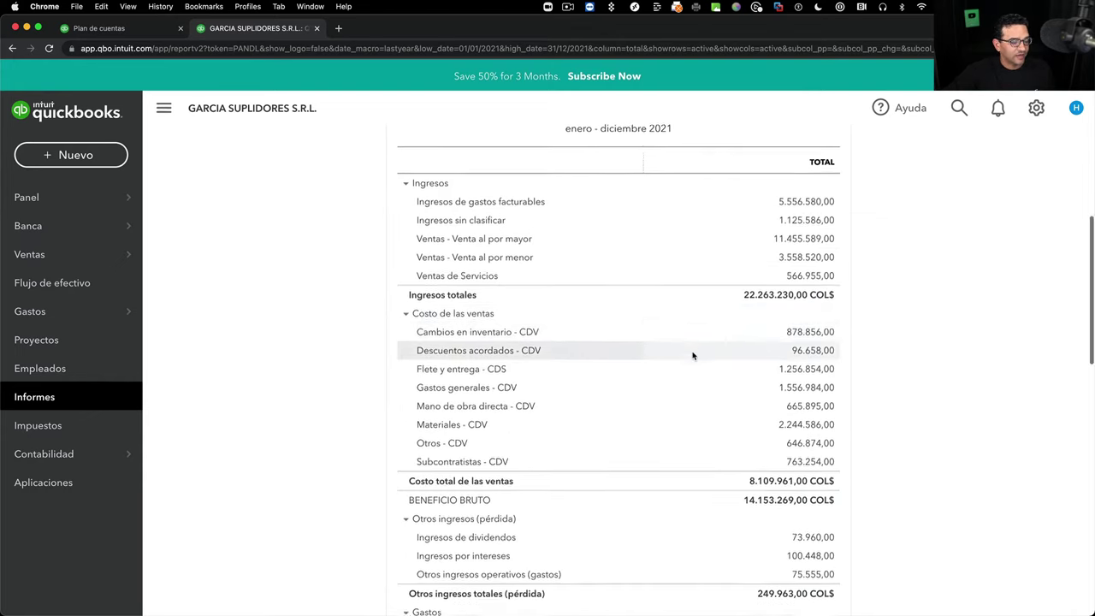
scroll(693, 356, down, 5)
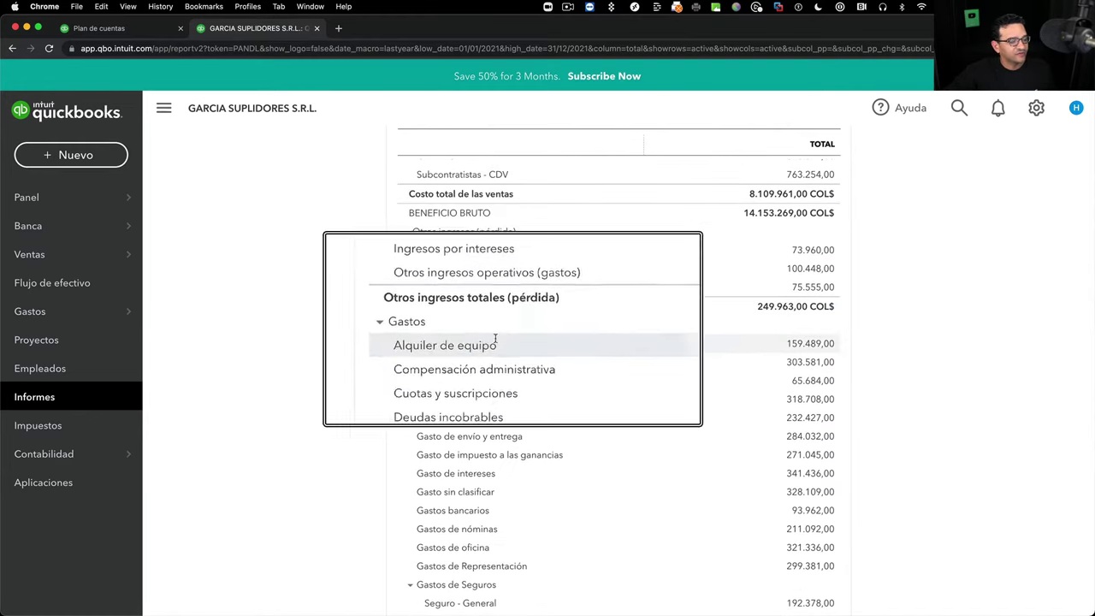
scroll(696, 391, down, 1)
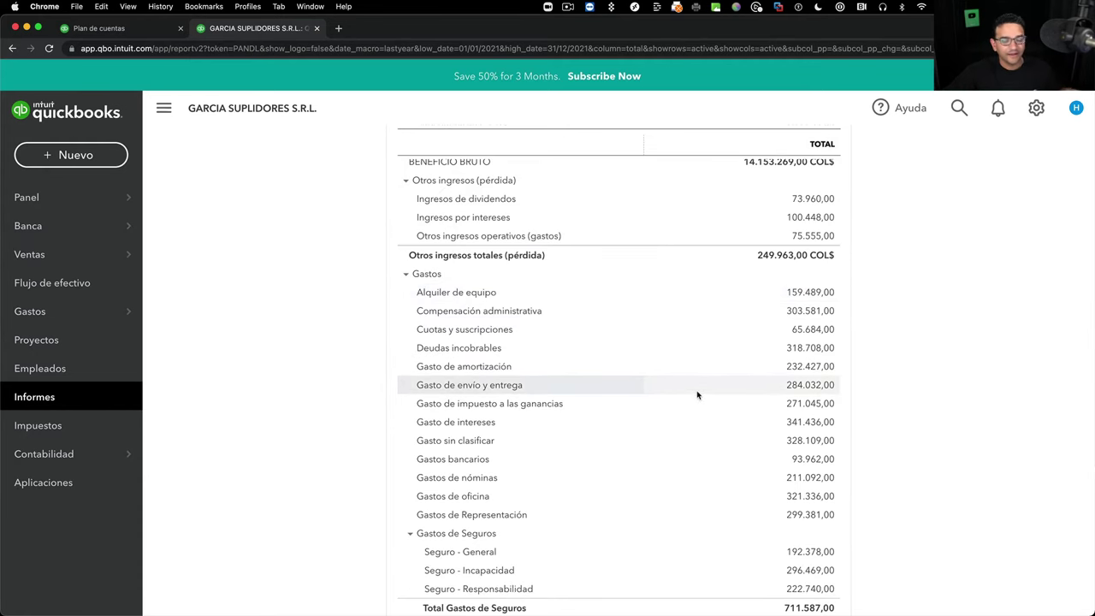
scroll(697, 394, down, 1)
scroll(626, 394, down, 2)
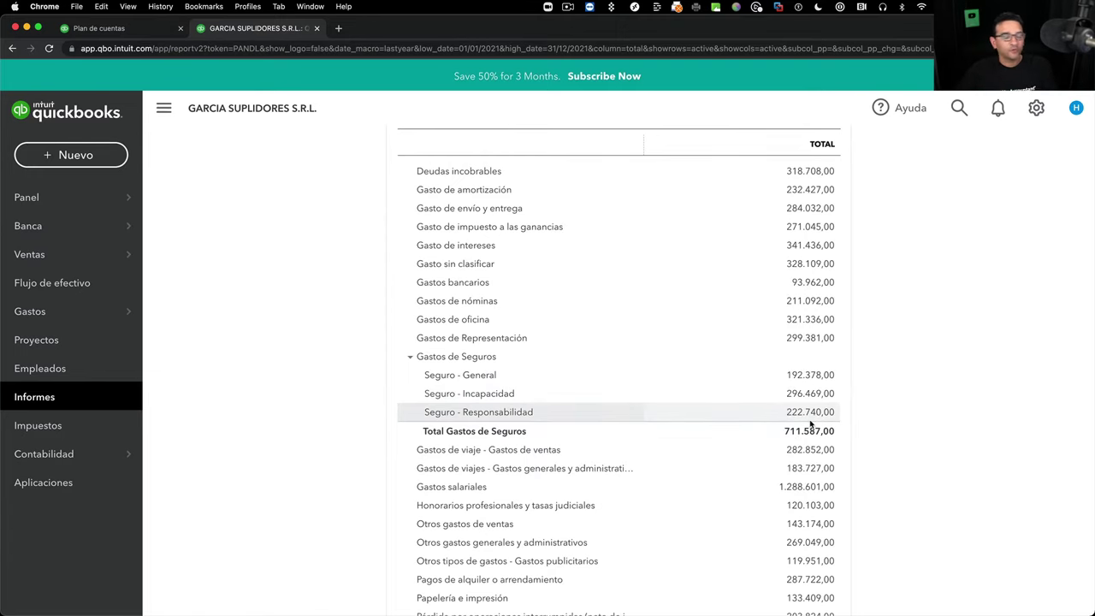
click(409, 356)
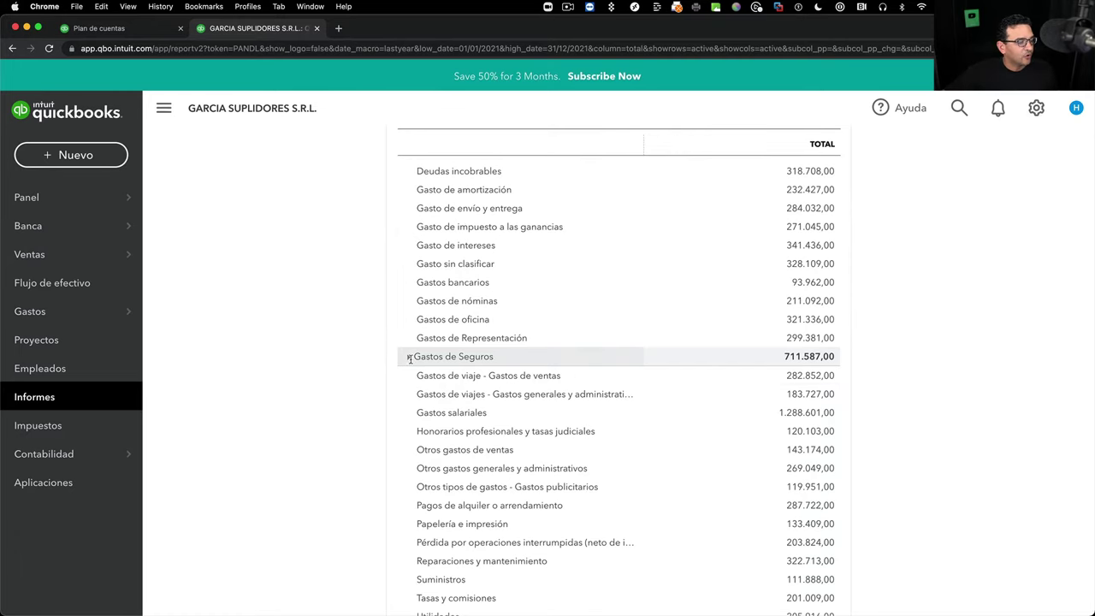
click(410, 357)
scroll(915, 384, down, 2)
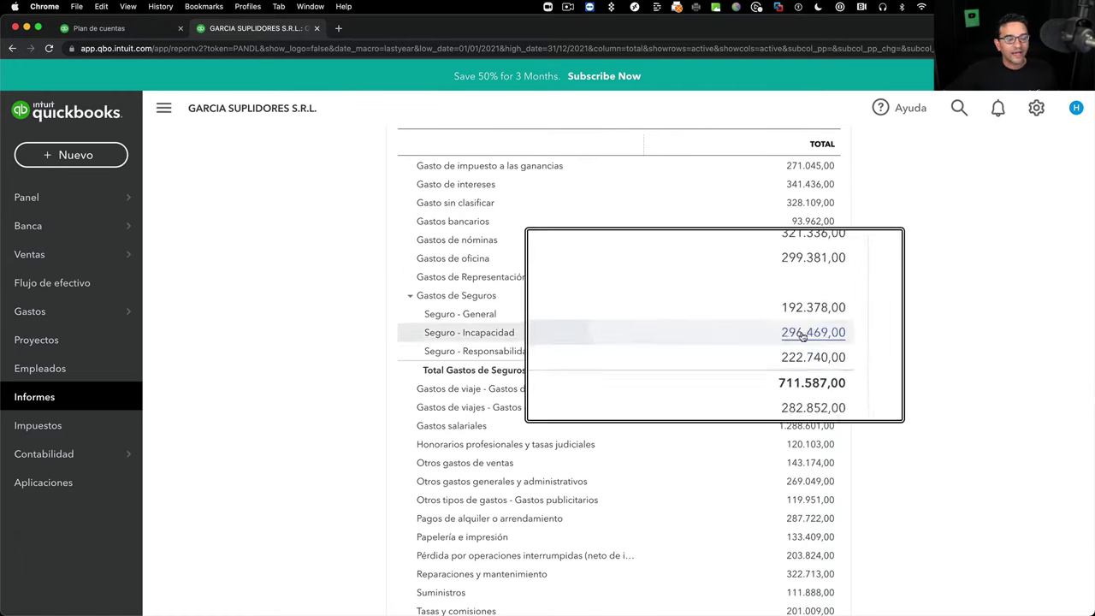
scroll(802, 358, down, 6)
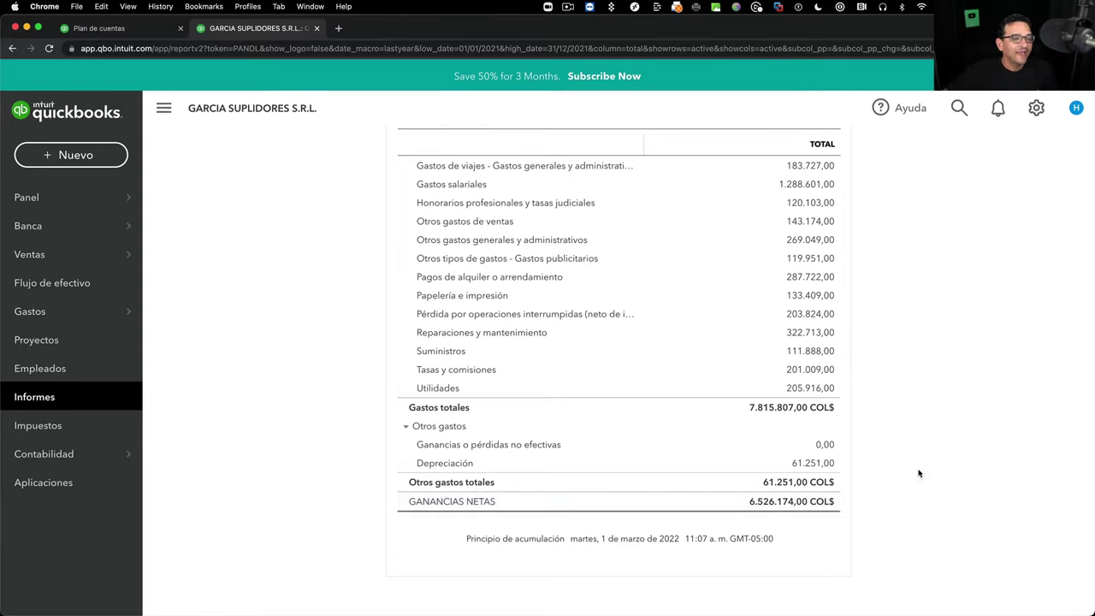
scroll(853, 391, up, 5)
scroll(853, 390, up, 10)
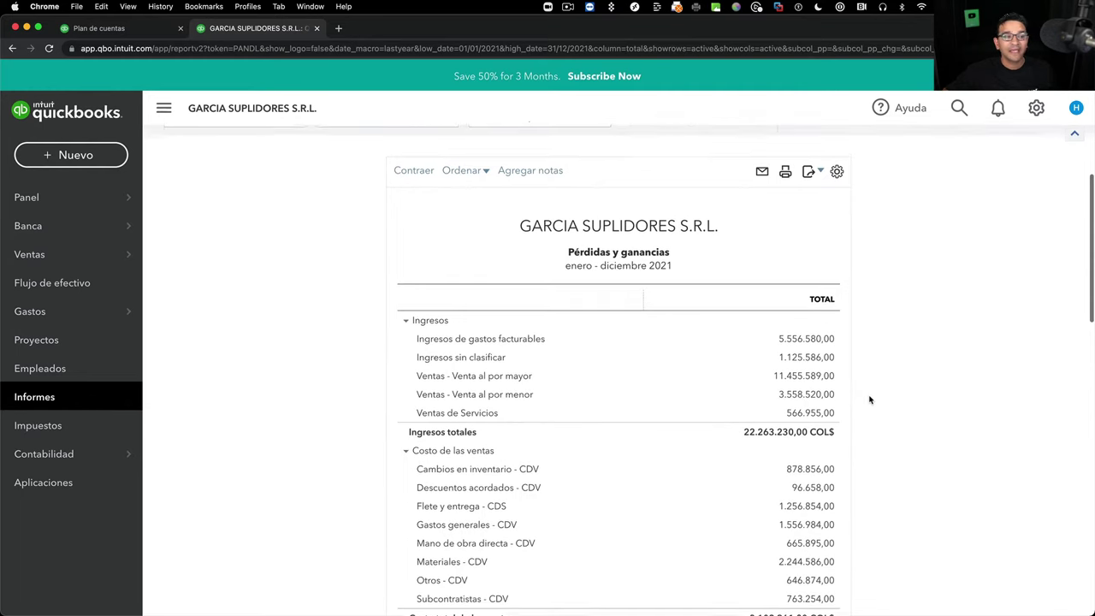
scroll(869, 399, up, 3)
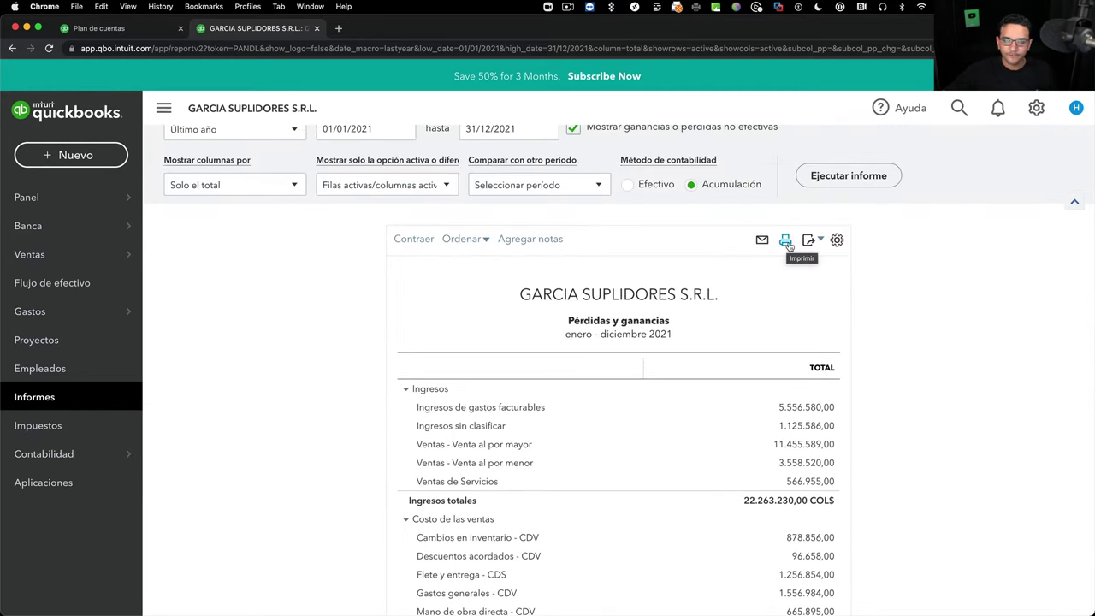
click(787, 243)
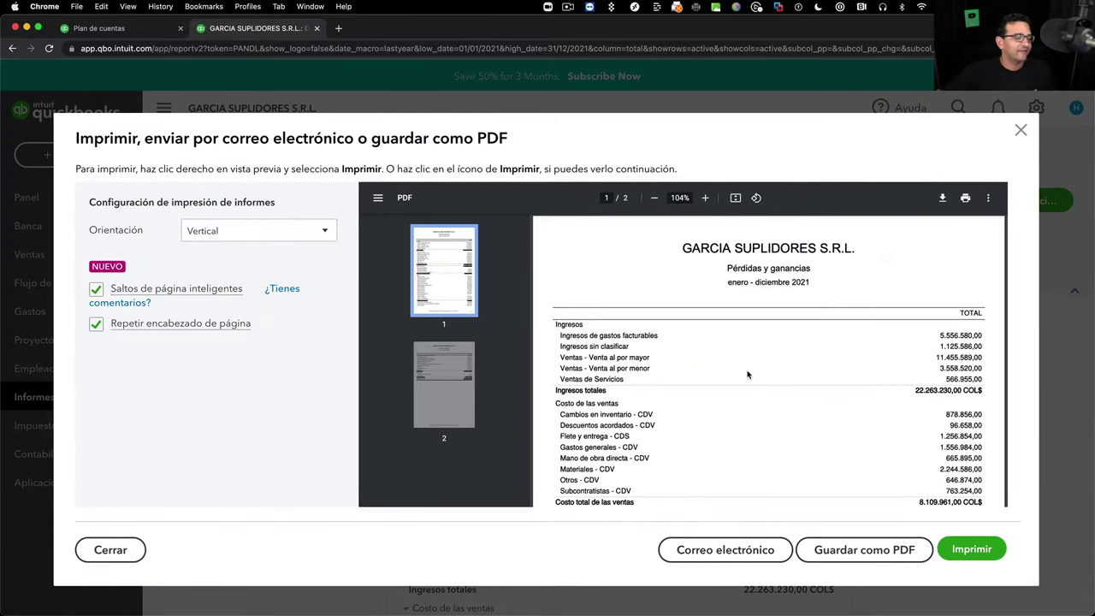
scroll(747, 375, down, 3)
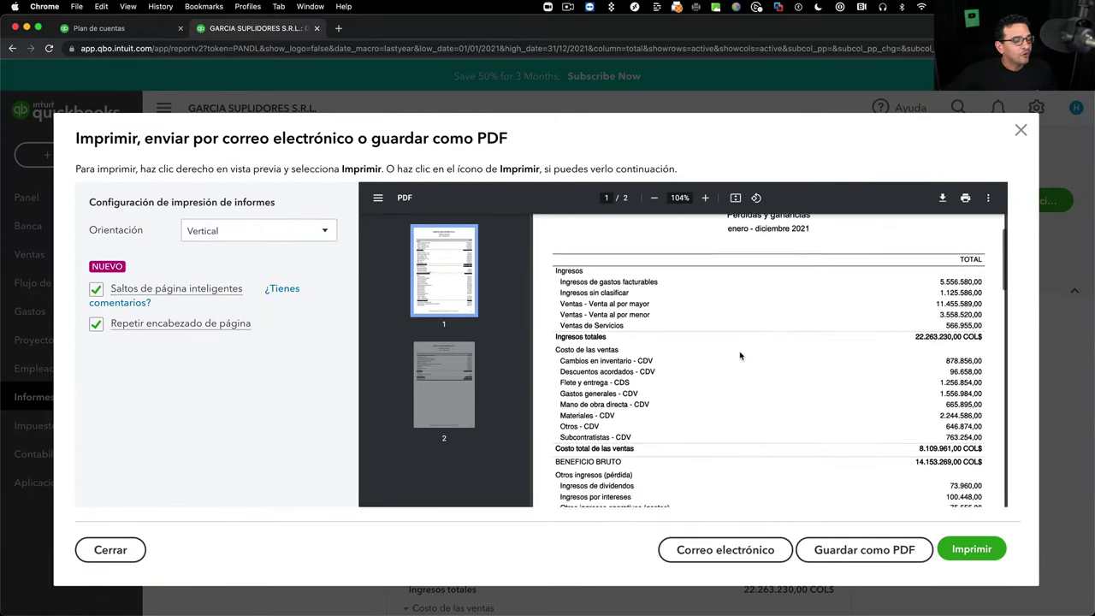
click(431, 363)
scroll(861, 354, down, 5)
scroll(862, 355, up, 8)
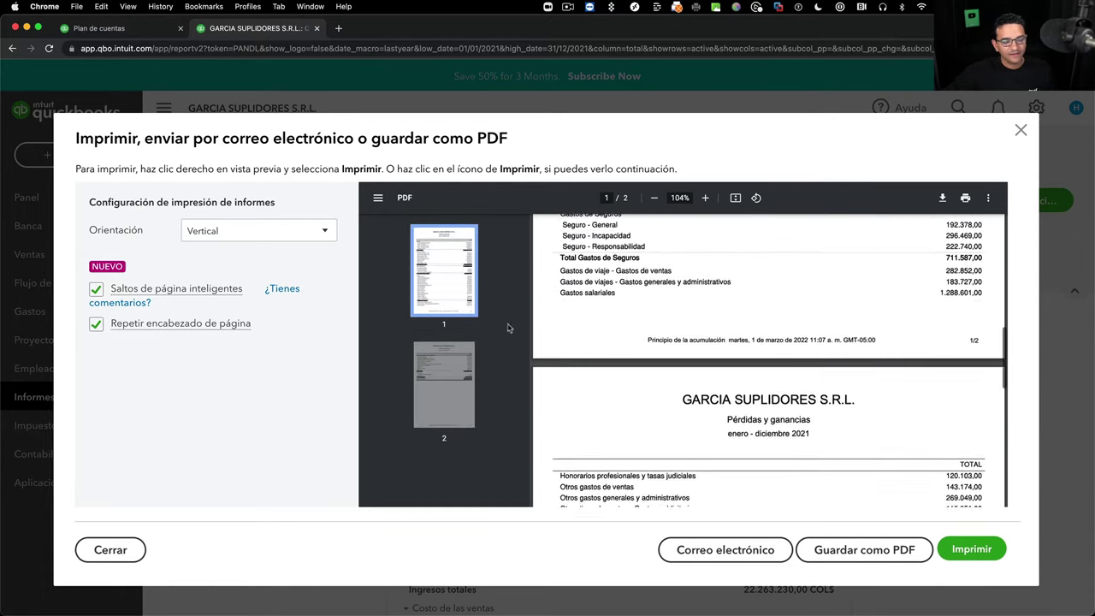
scroll(805, 334, up, 10)
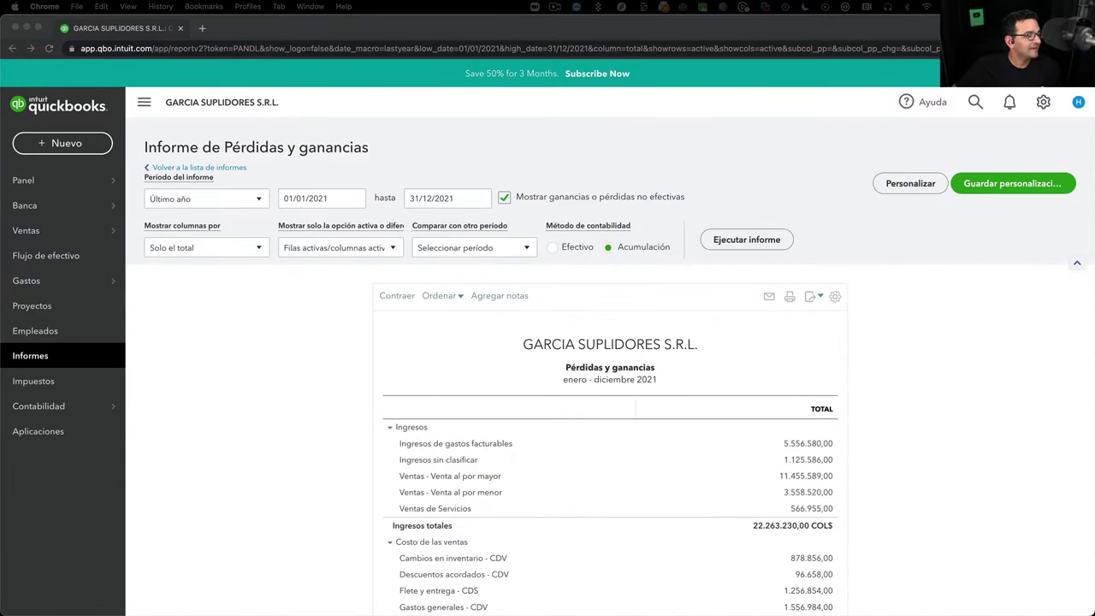
Switch the report period to Este año (01/01/2022–31/12/2022) and rerun the report
click(205, 199)
scroll(180, 377, down, 2)
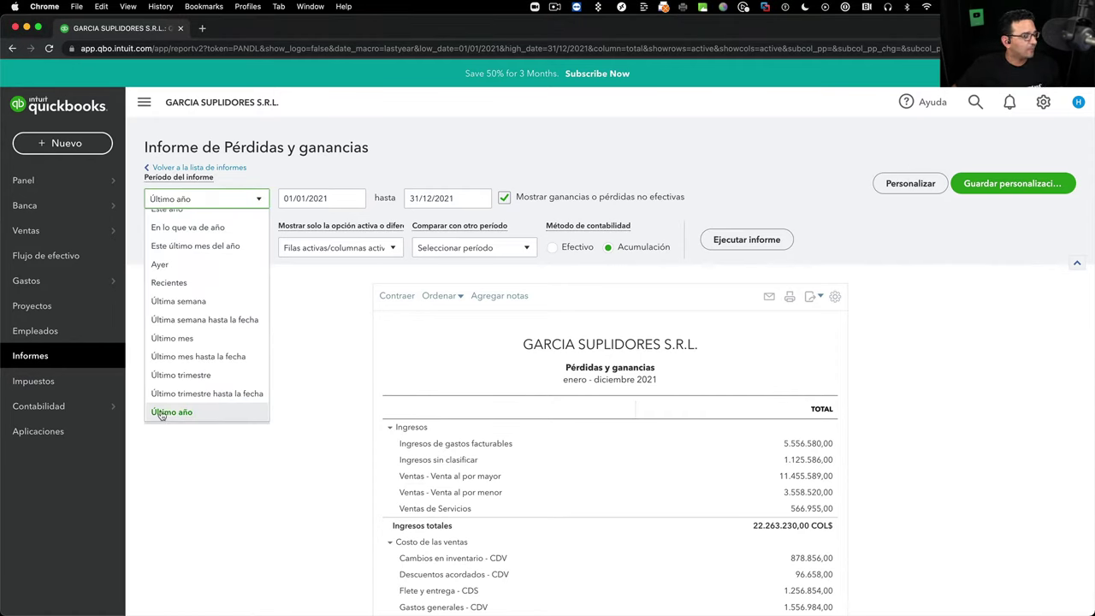
scroll(180, 231, up, 4)
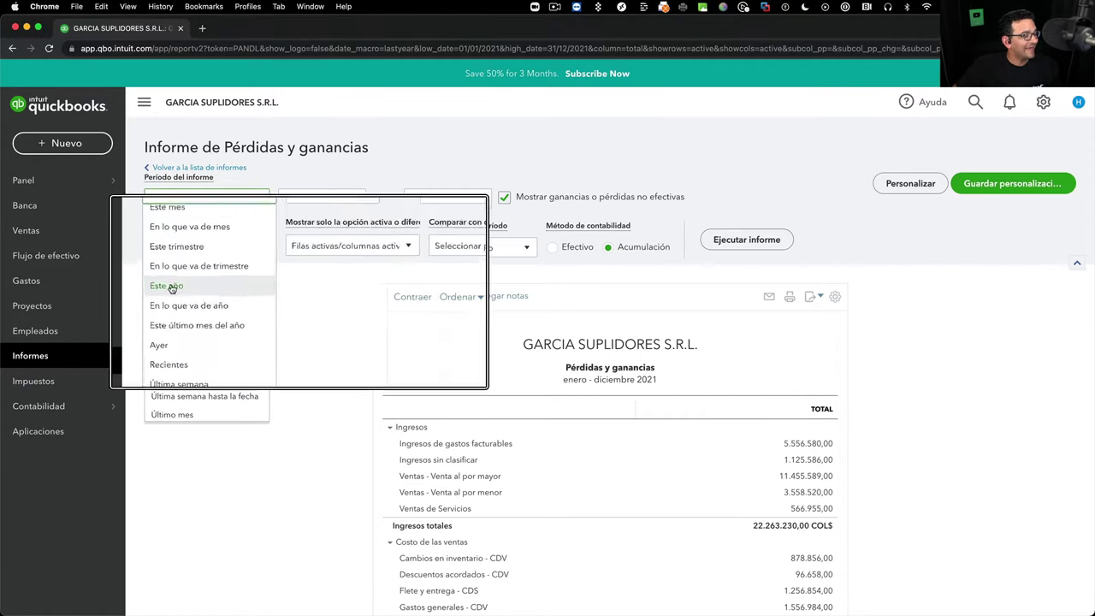
click(171, 287)
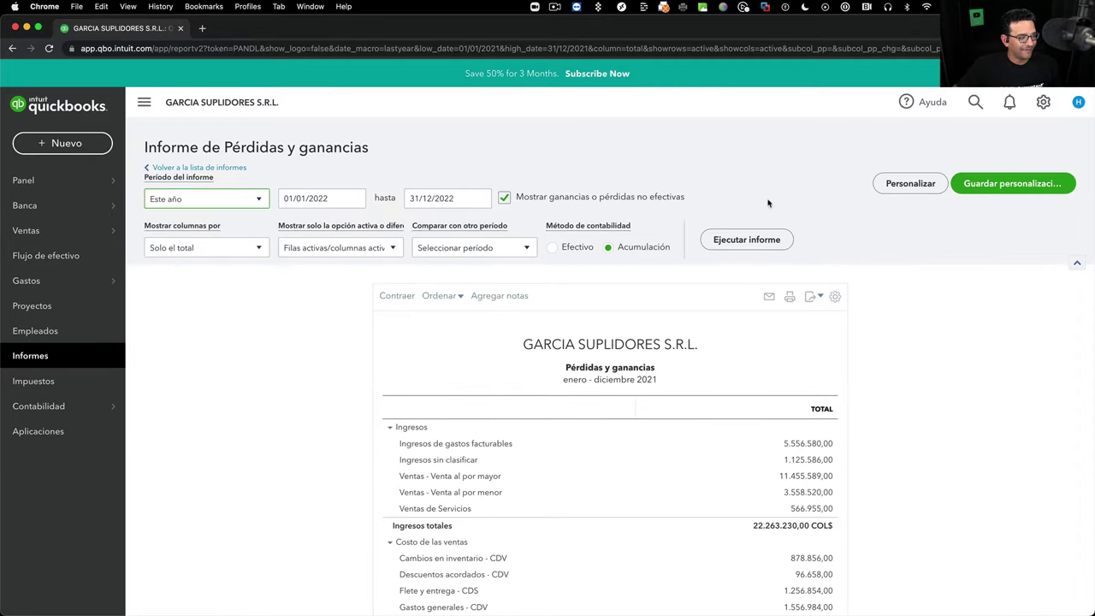
click(746, 240)
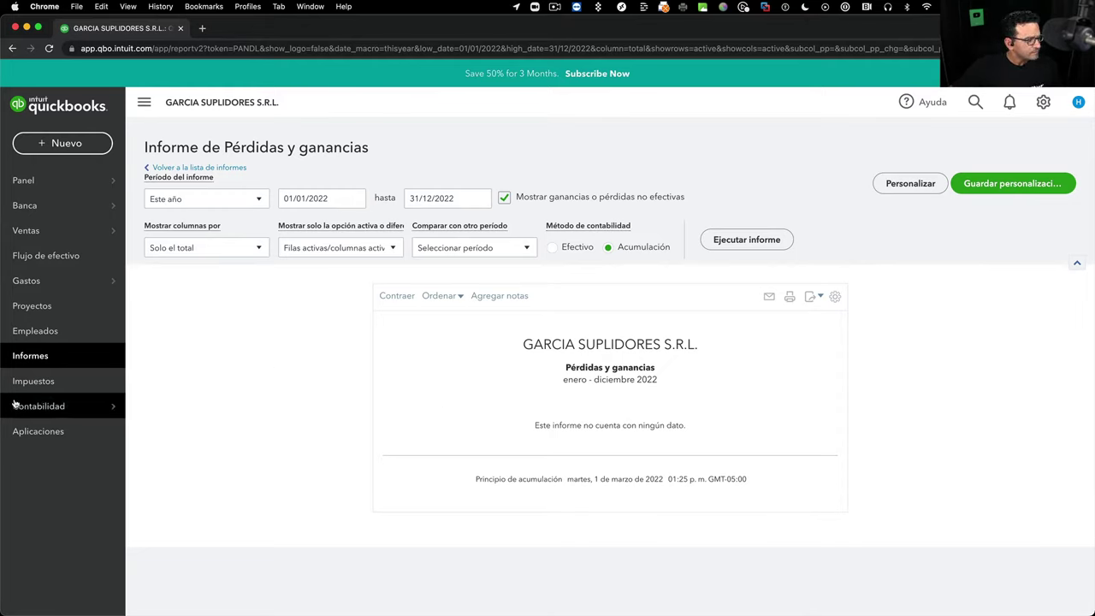
mouse_move(47, 407)
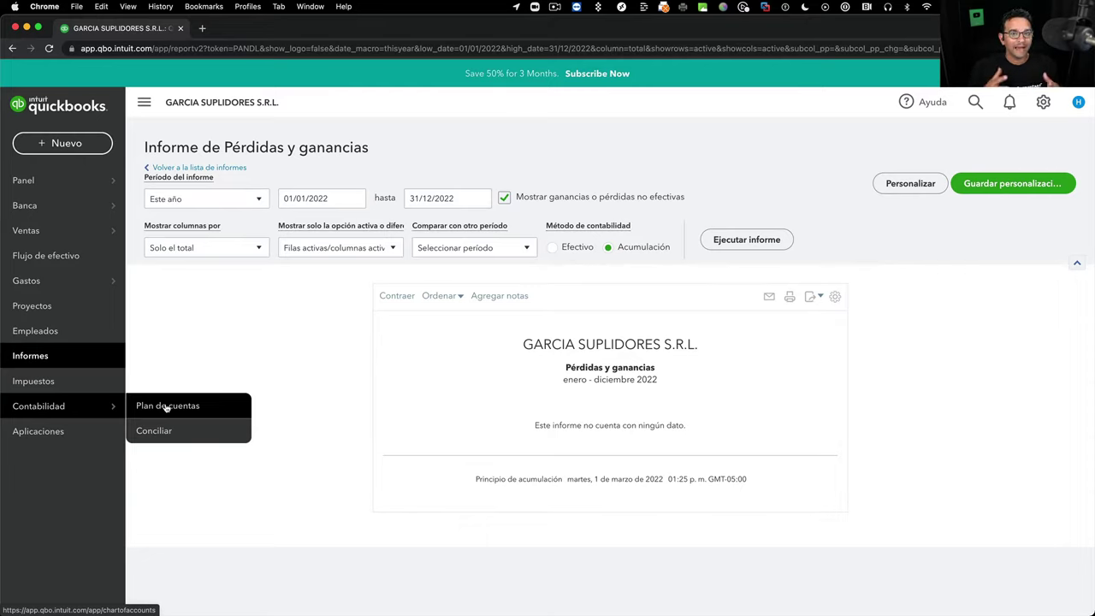
Open Contabilidad > Plan de cuentas in a new tab and switch to it
super+click(166, 407)
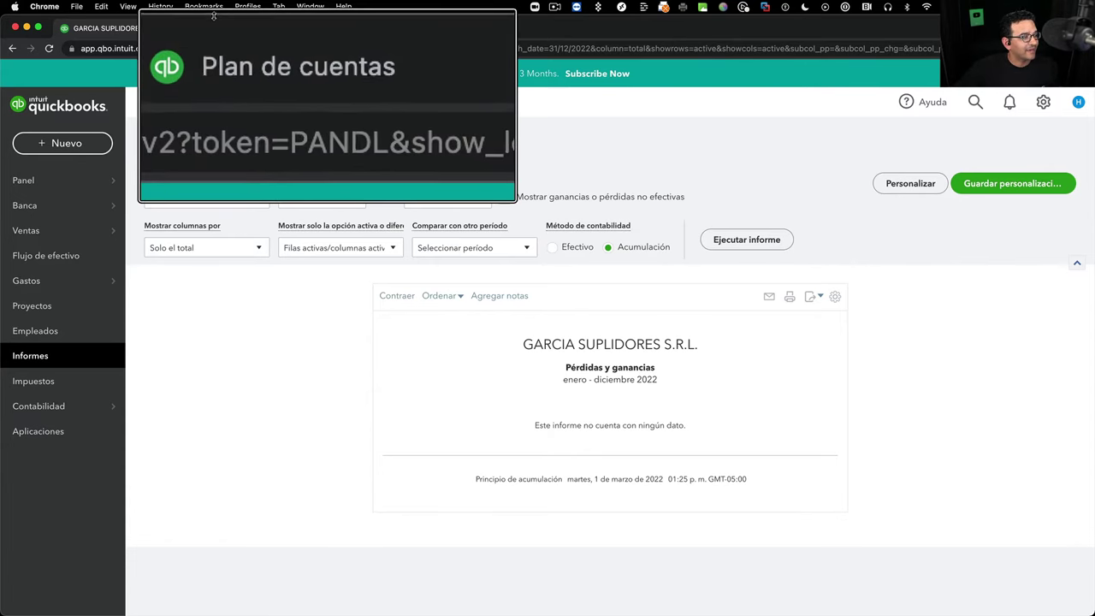
click(239, 34)
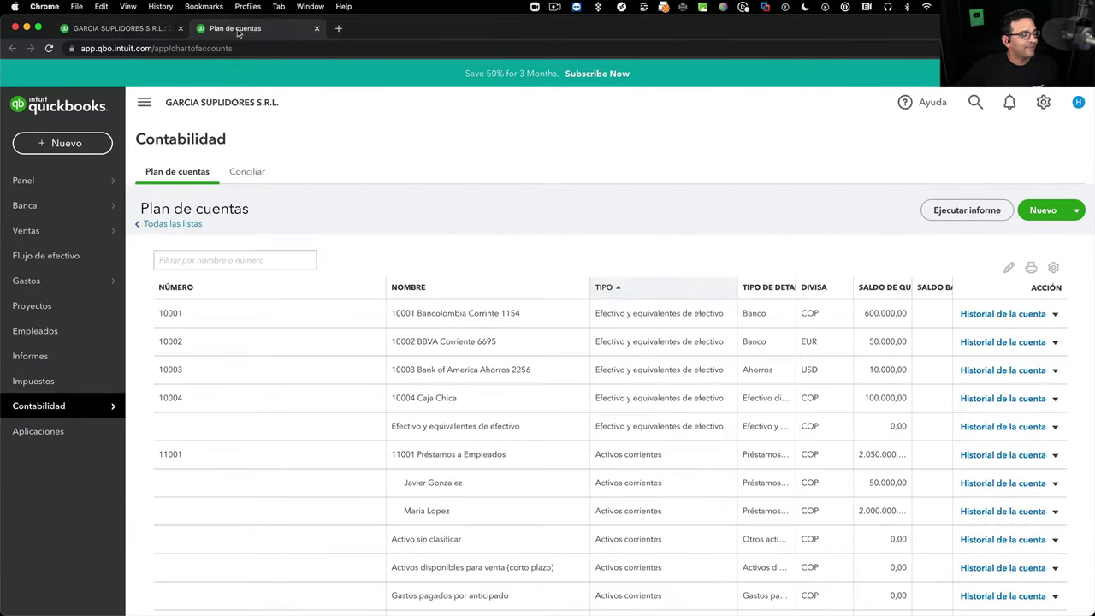
click(126, 30)
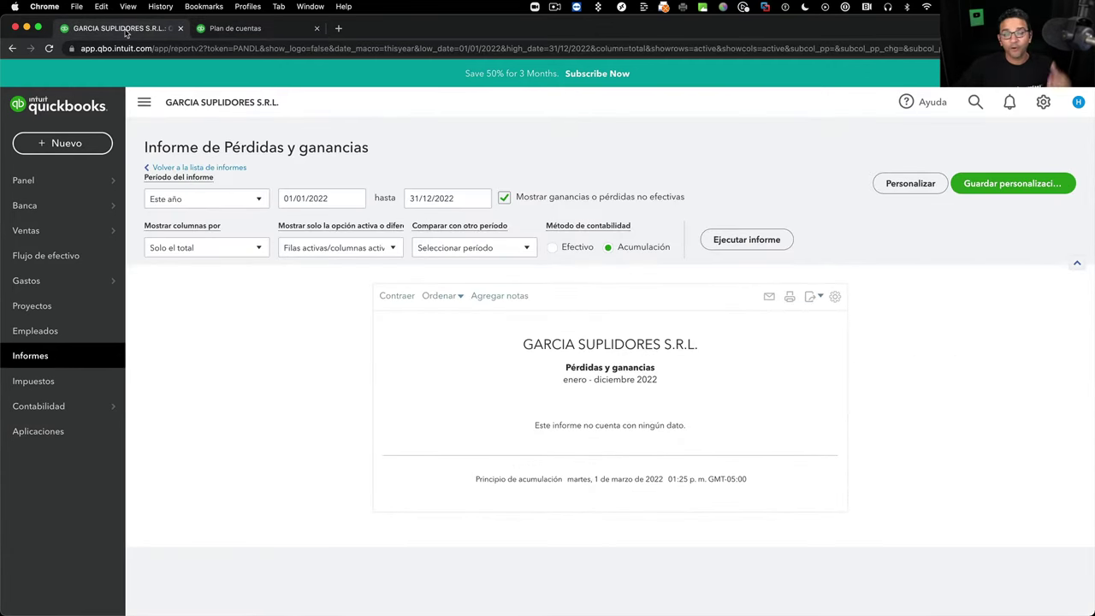
click(256, 29)
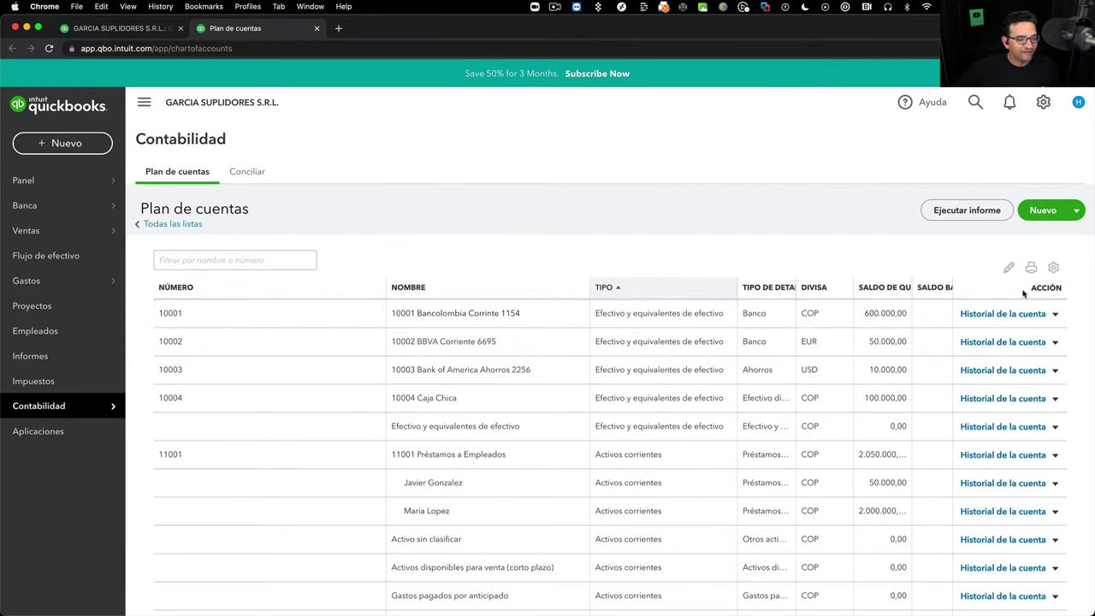
Fix account 10001's name from 'Corrinte' to 'Bancolombia Corriente 1154' and save
click(1055, 314)
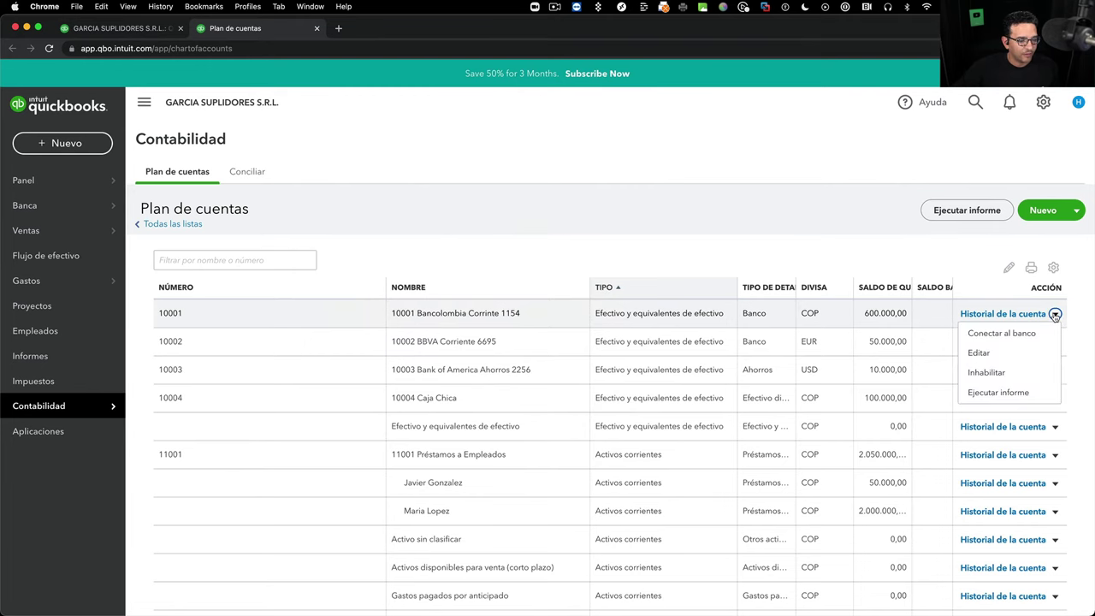
click(989, 359)
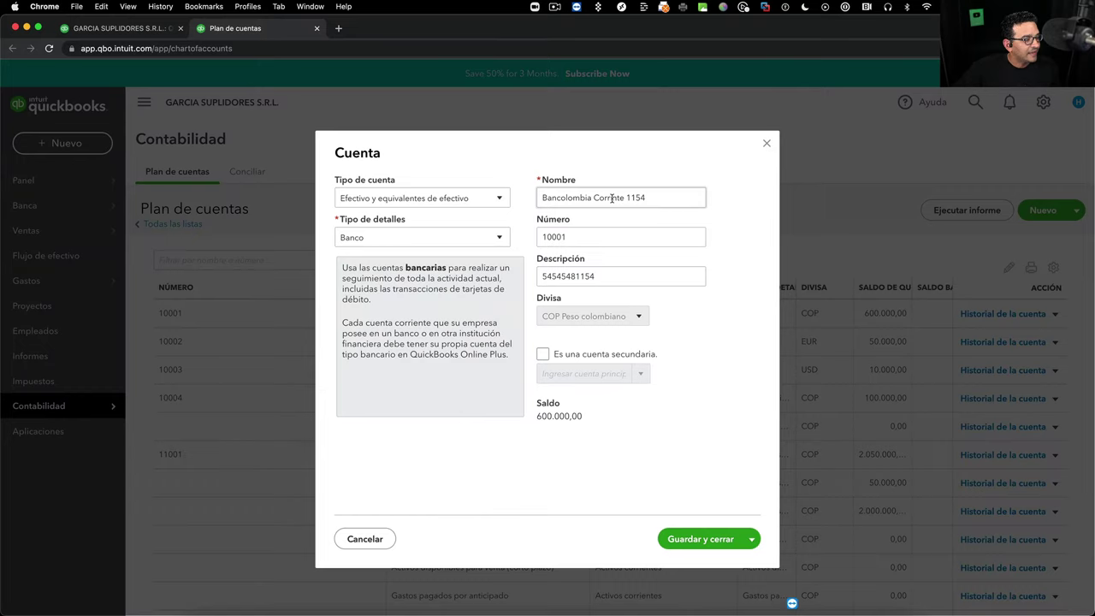
click(613, 198)
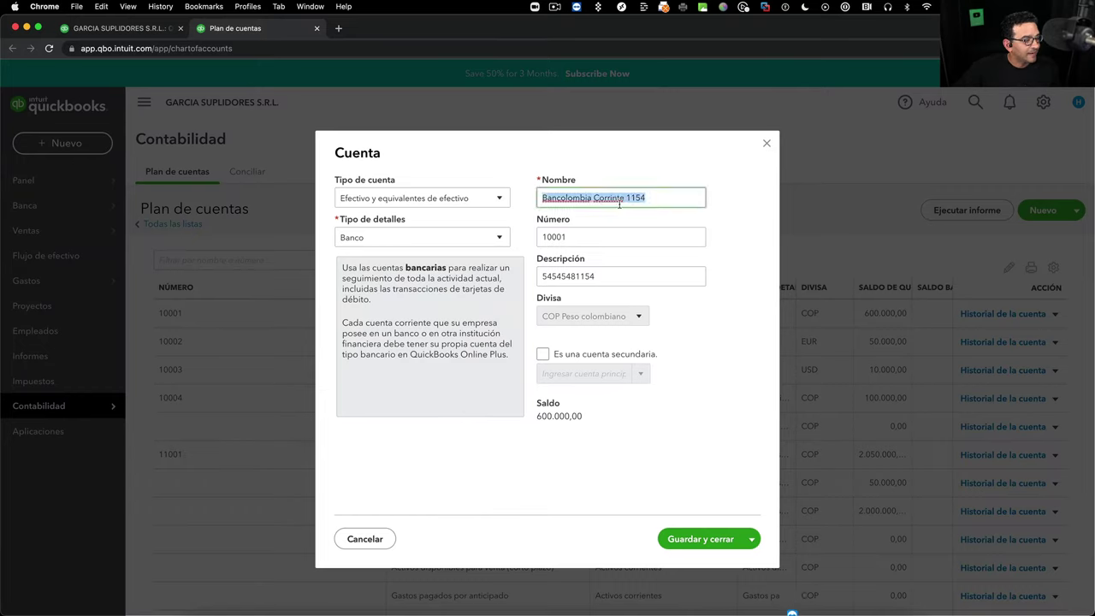
click(615, 199)
text(e)
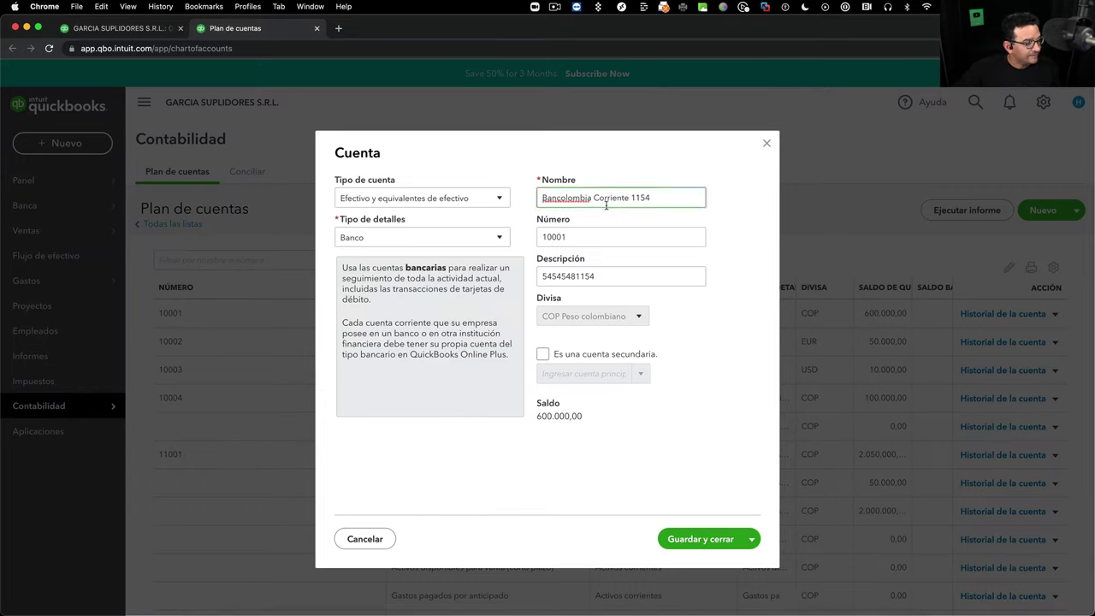
click(706, 540)
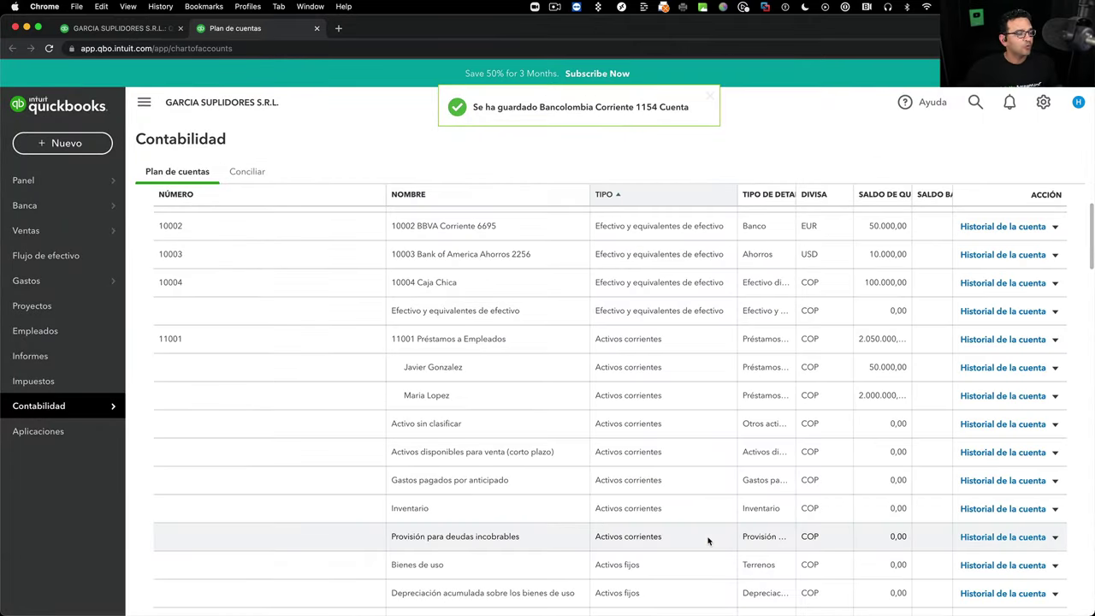
scroll(596, 430, down, 1)
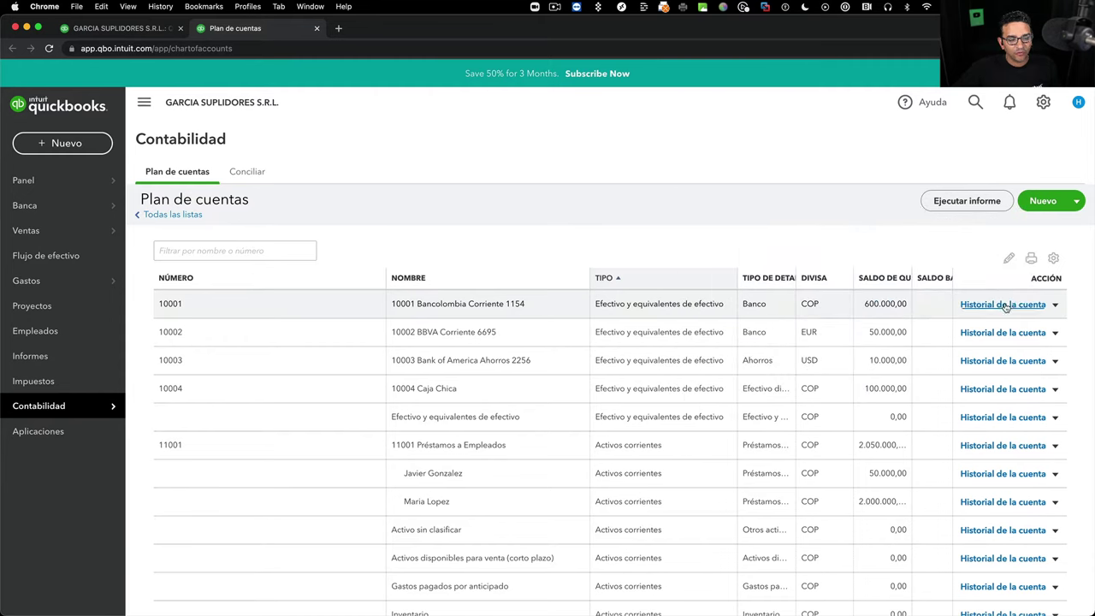
Open the Historial de la cuenta register for 10001, dismiss the tour, and open the Agregar cheque list
click(1056, 305)
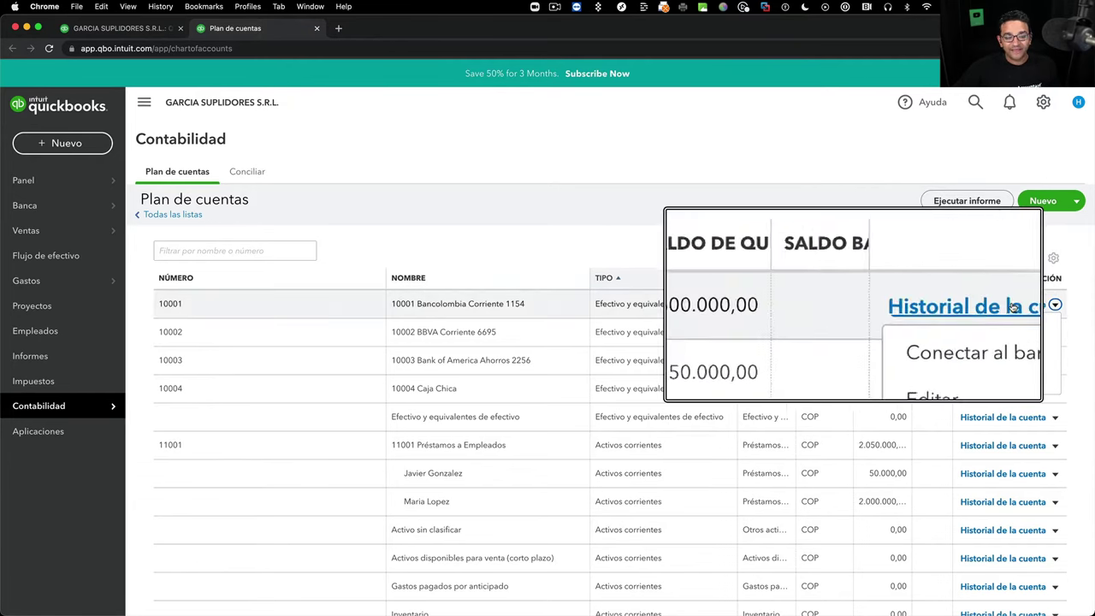
click(1015, 305)
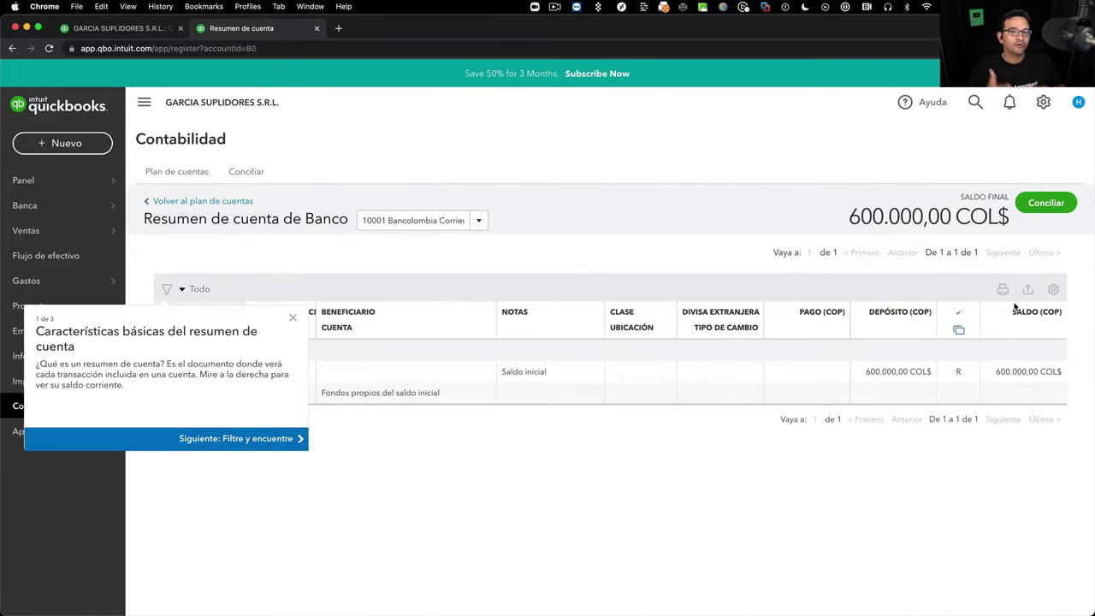
click(291, 319)
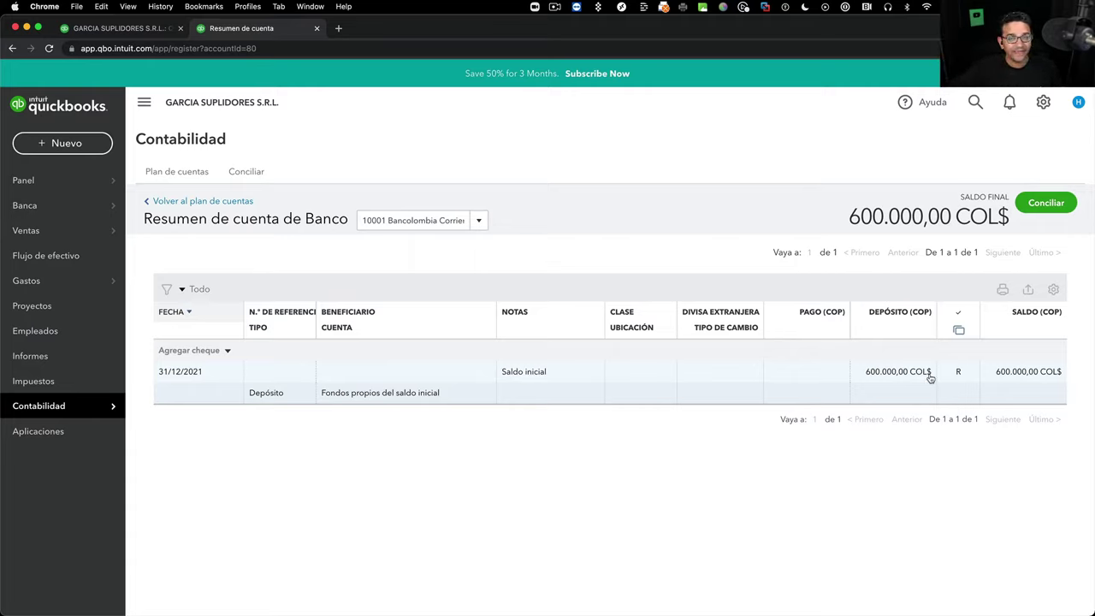
click(228, 351)
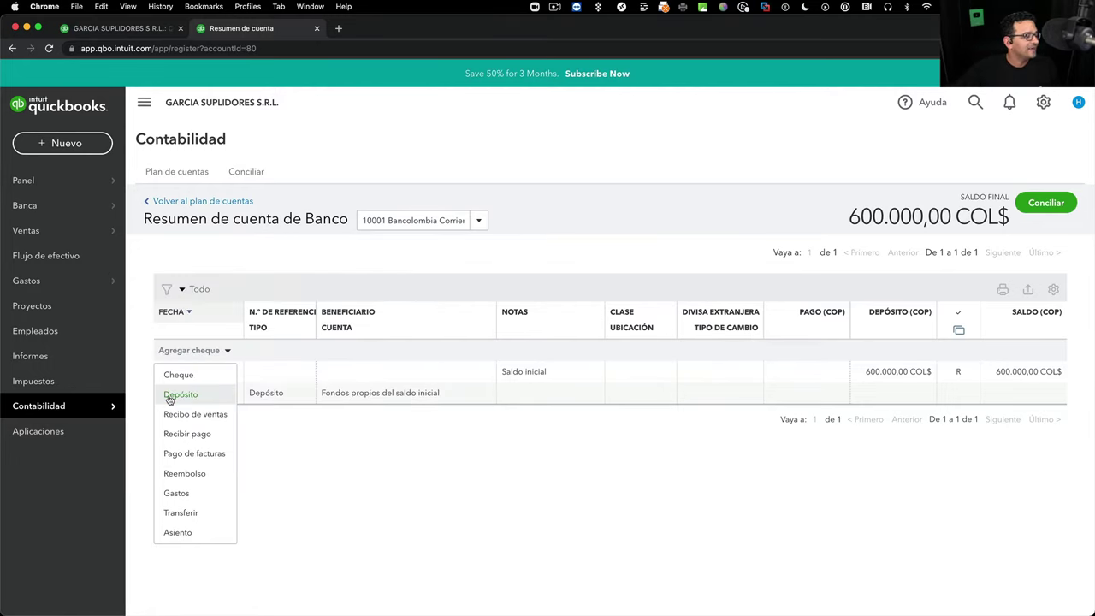
Add a deposit line in the Banco register dated 03/01/2022 and show the Beneficiario choices
click(180, 394)
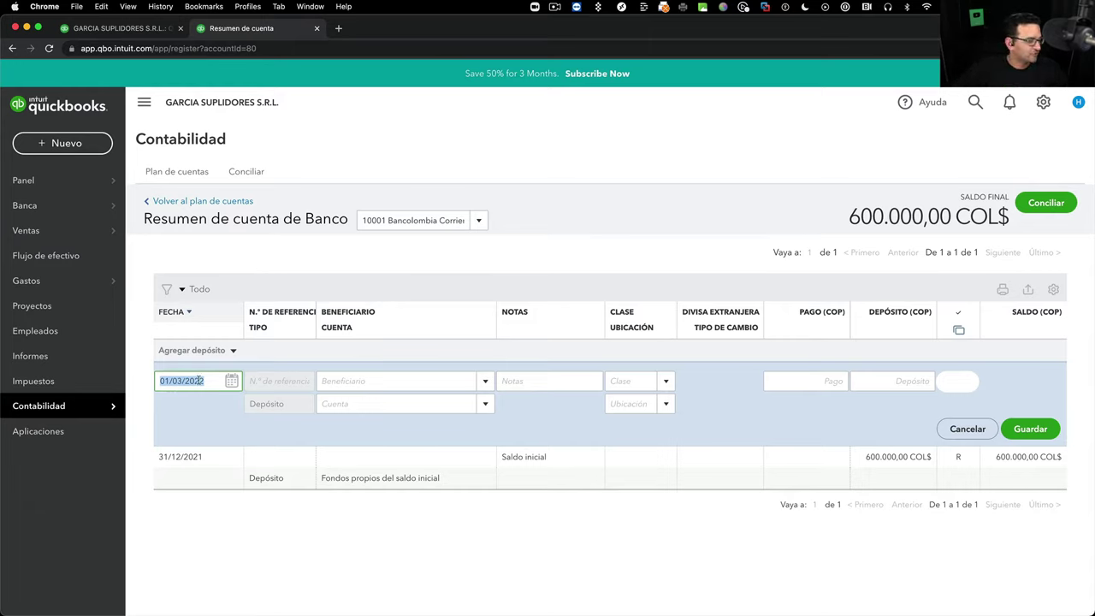
click(232, 382)
click(167, 413)
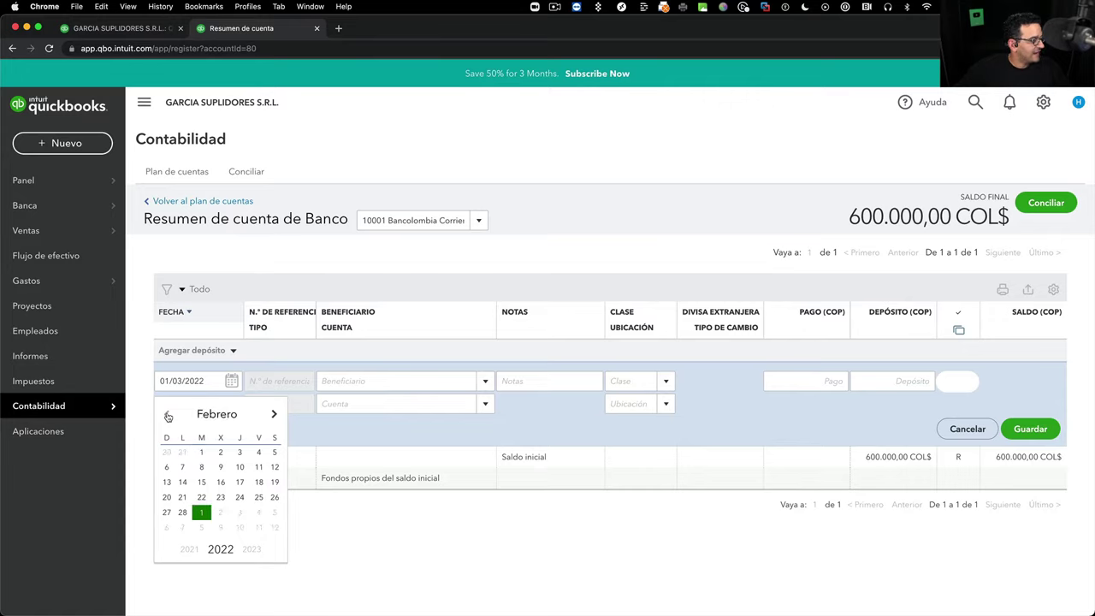
click(167, 413)
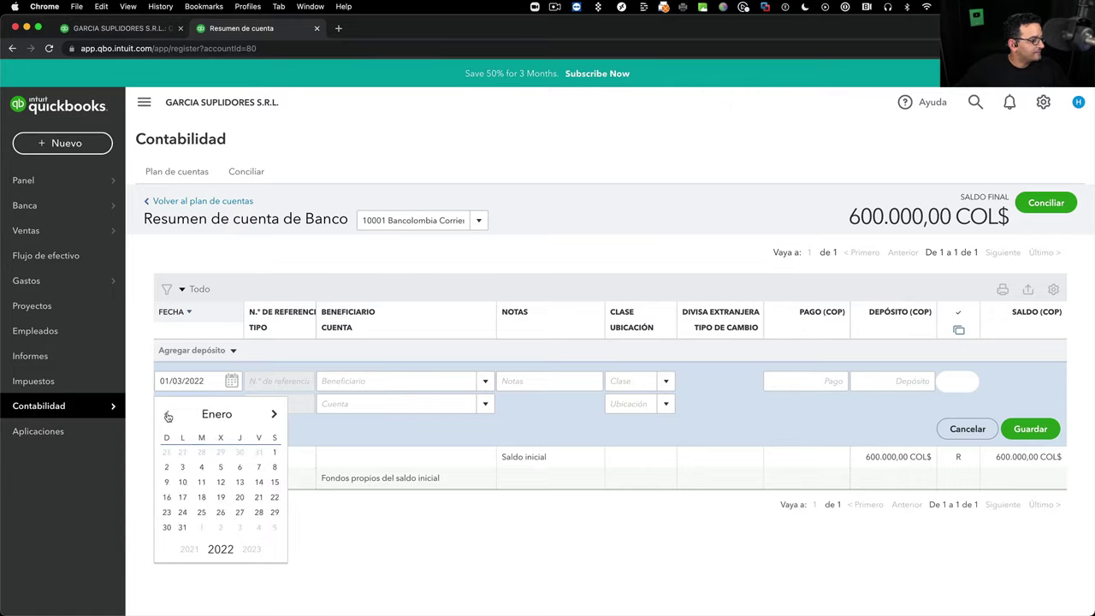
click(184, 469)
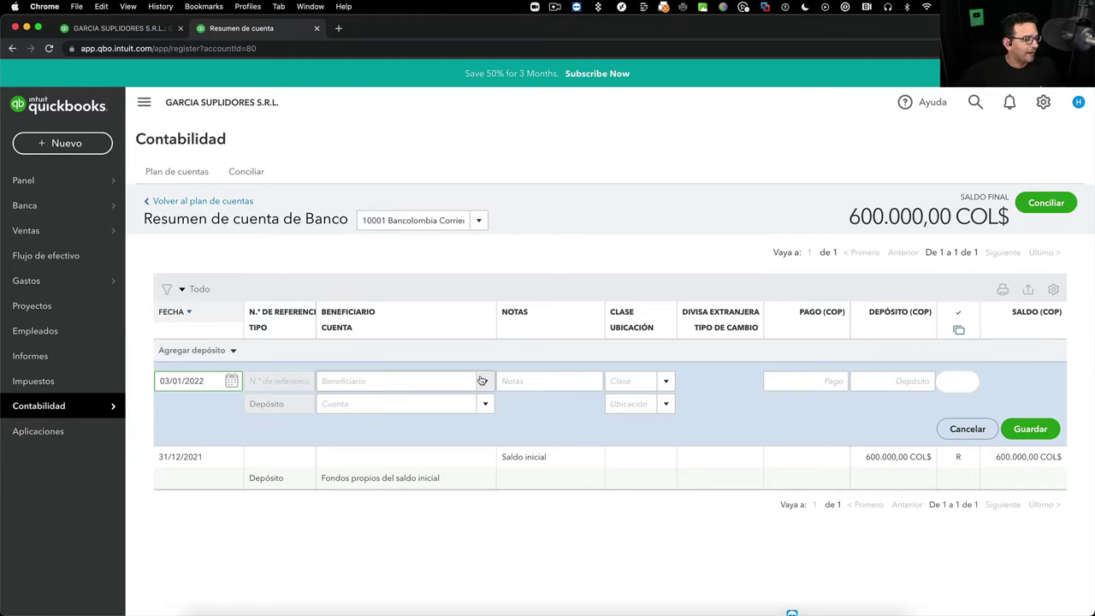
click(482, 380)
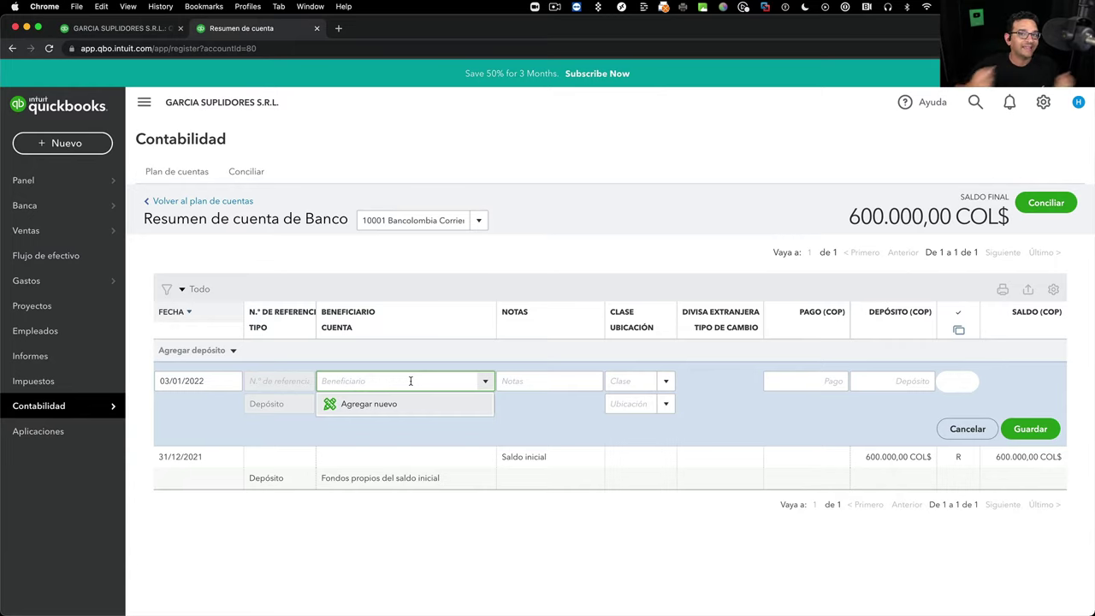
Create a new Cliente payee in COP Peso colombiano, entering the customer's name
click(367, 405)
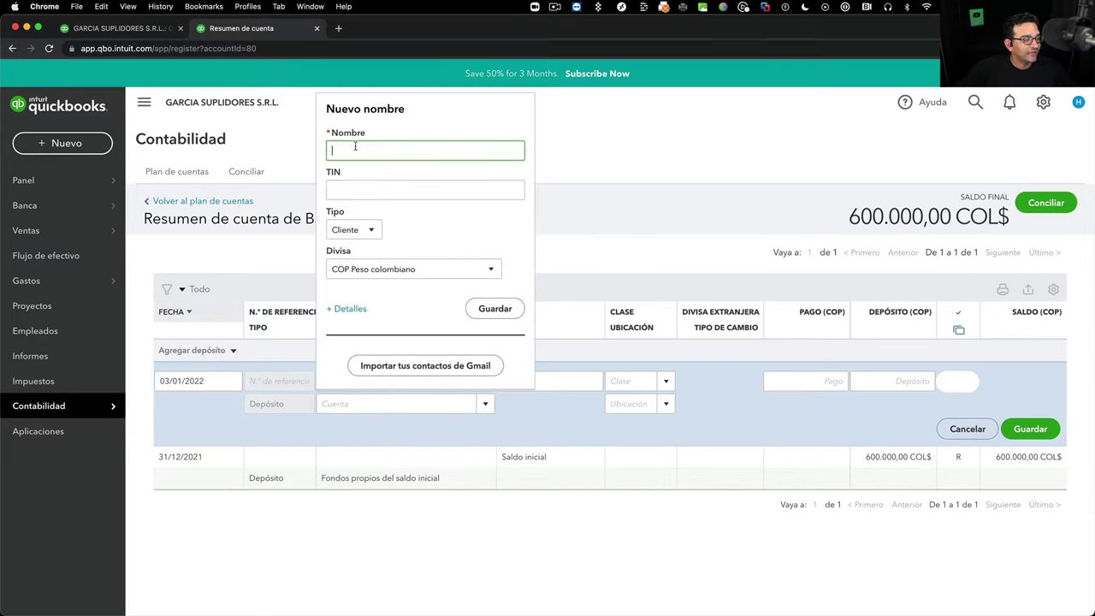
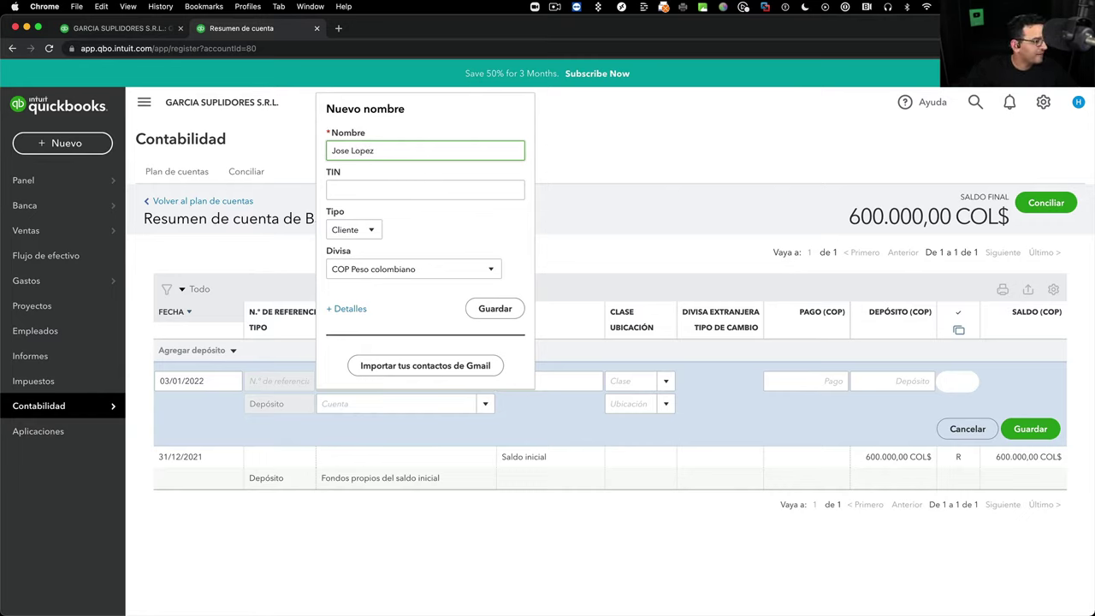
click(366, 230)
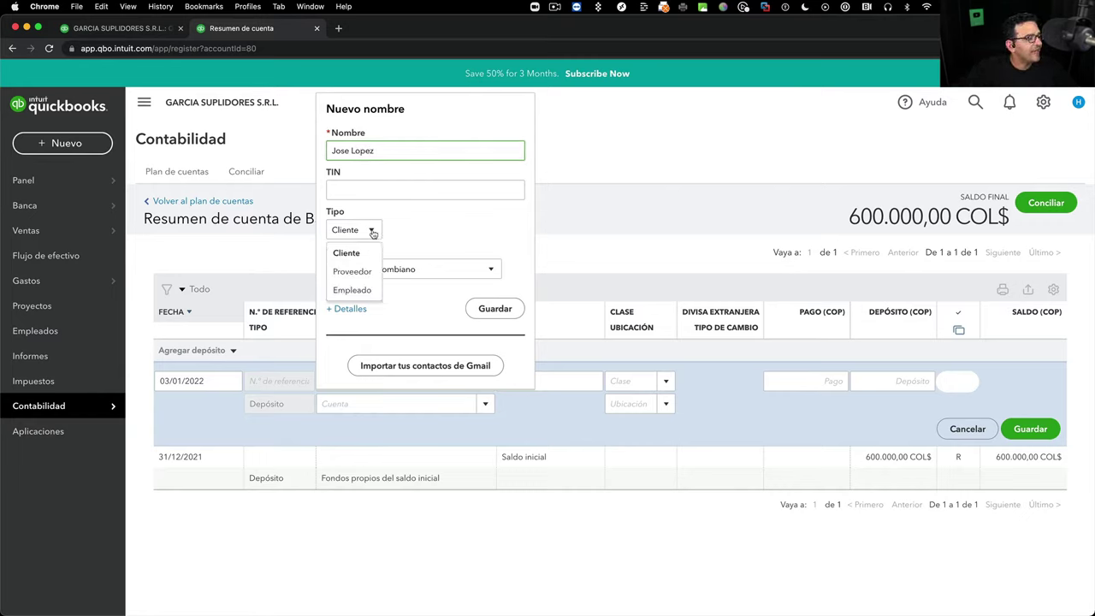
click(348, 252)
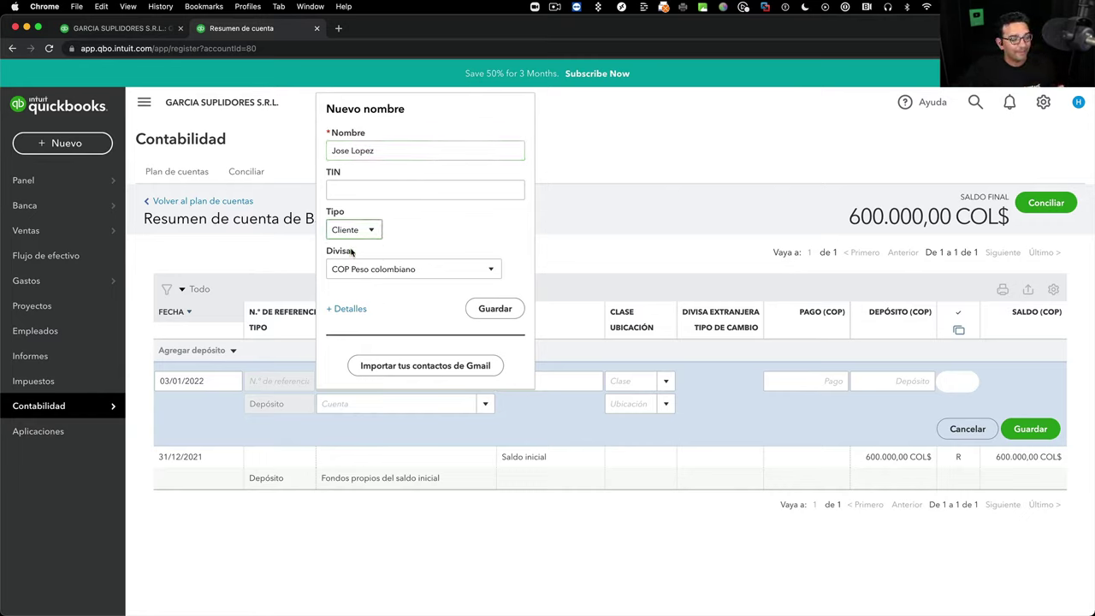
click(388, 270)
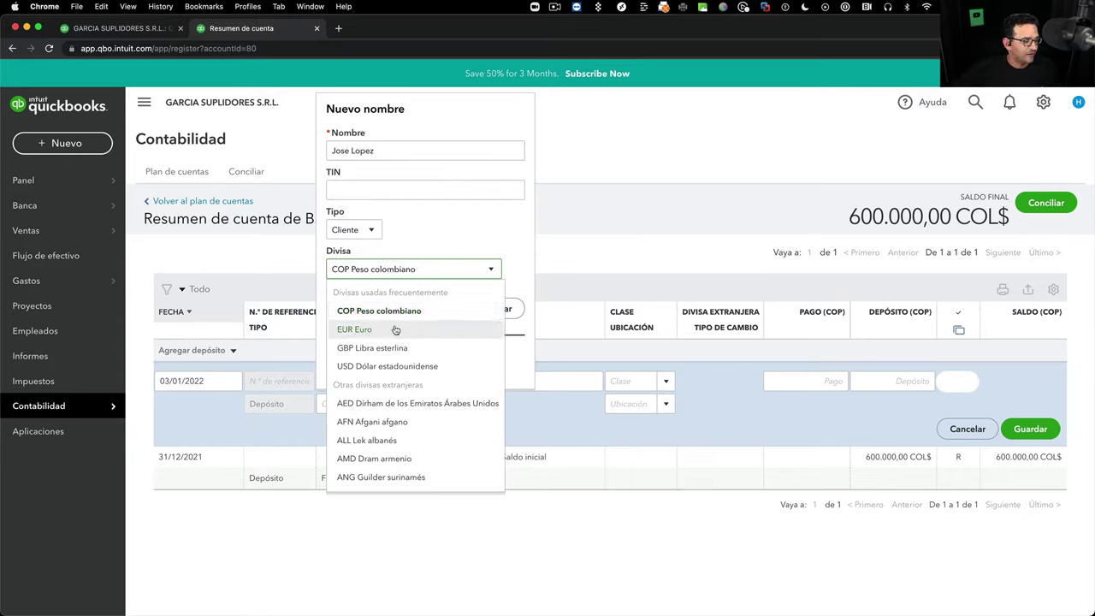
click(365, 318)
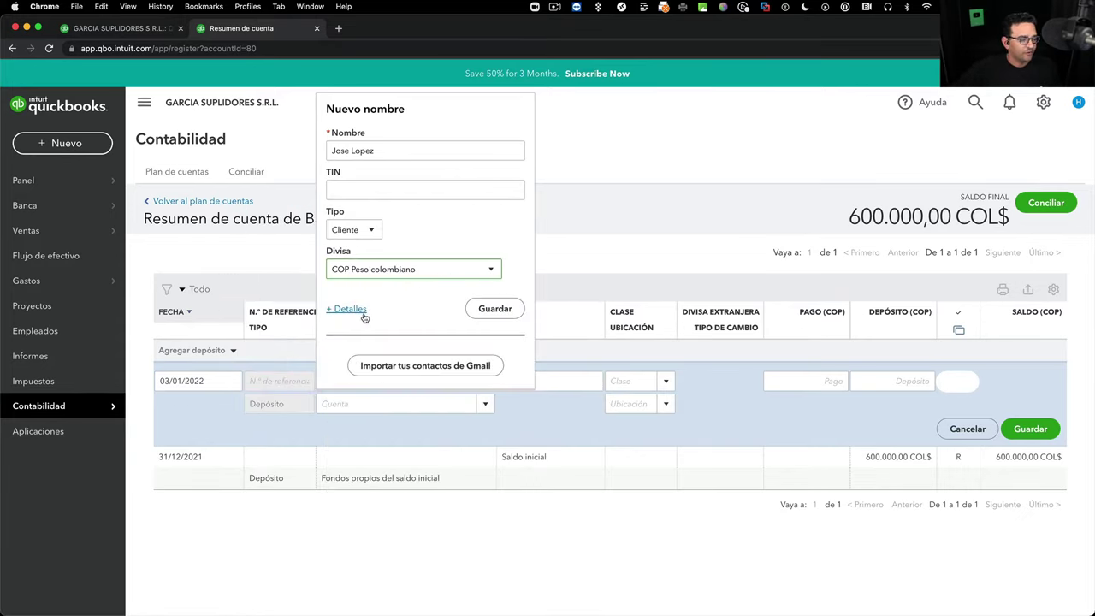
click(493, 310)
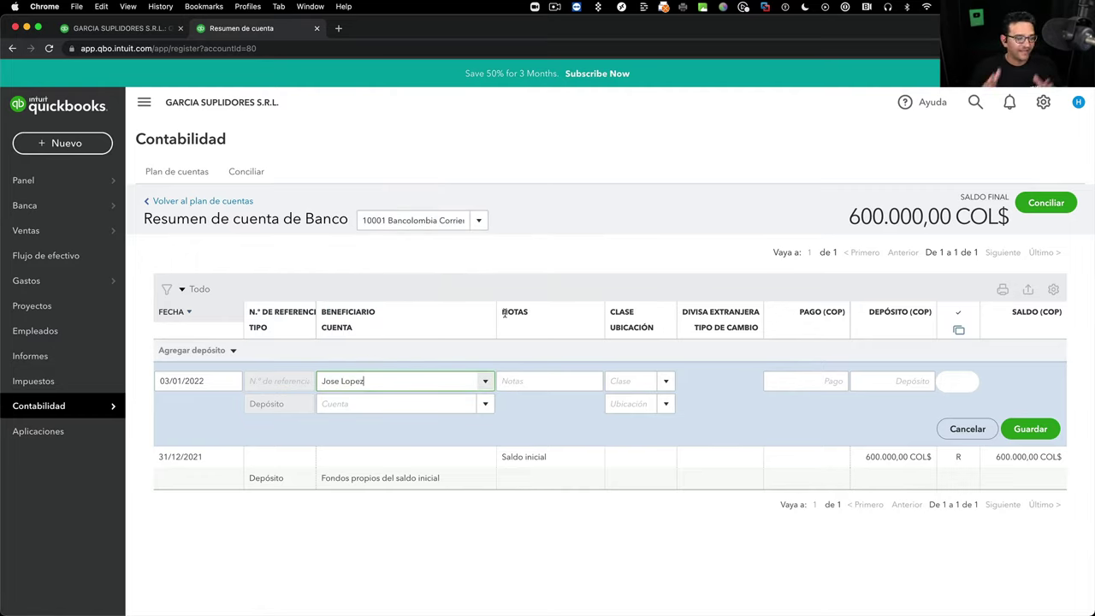
Give the deposit the memo Factura 112233 and an amount of 420.000,00
click(526, 380)
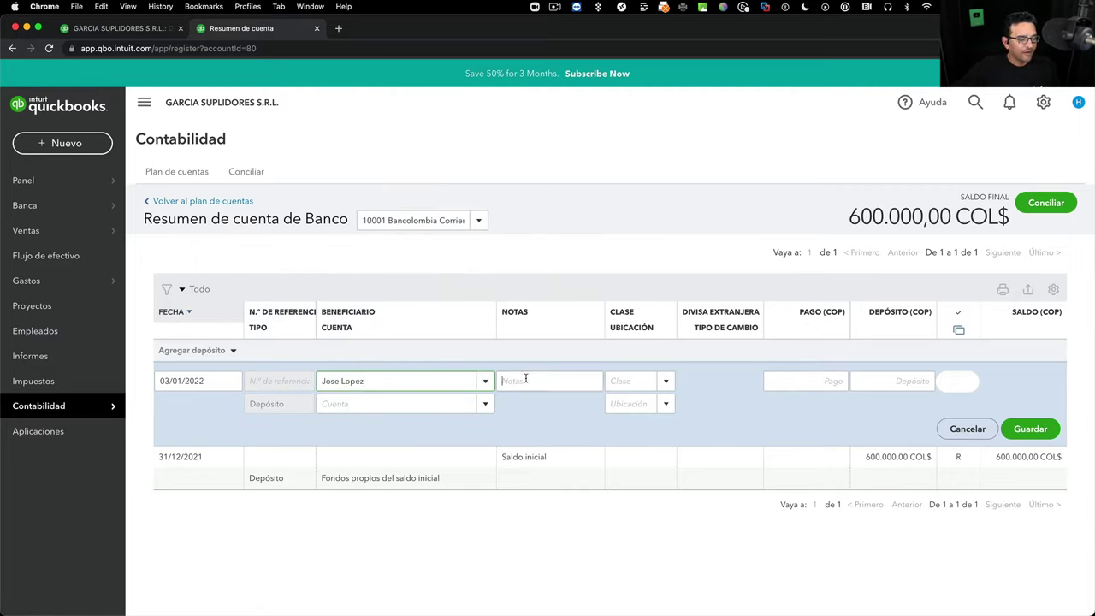
text(Fac)
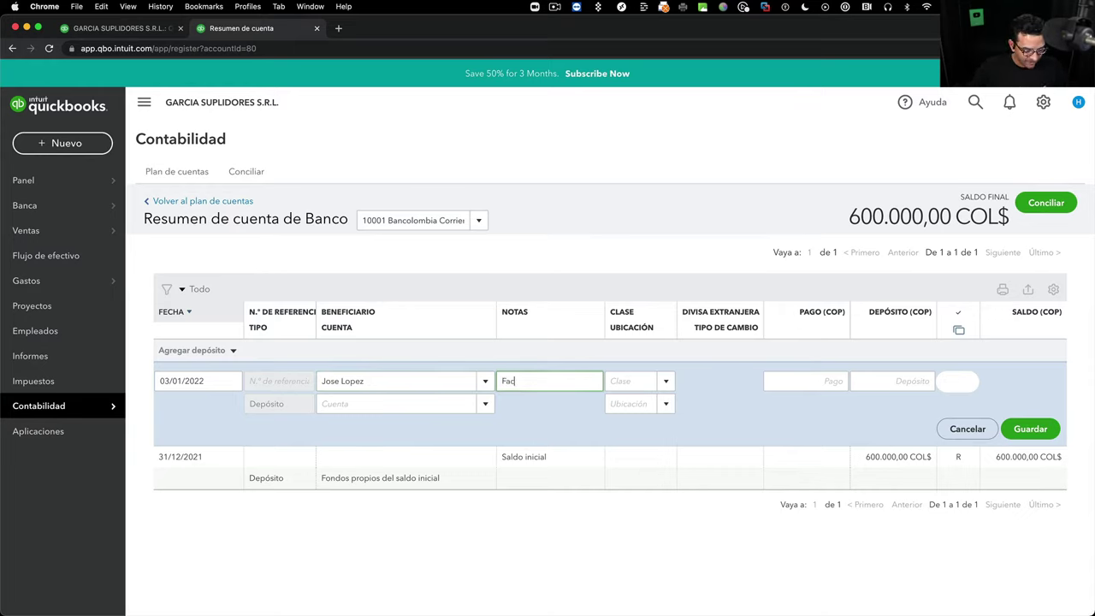
text(tura 112233)
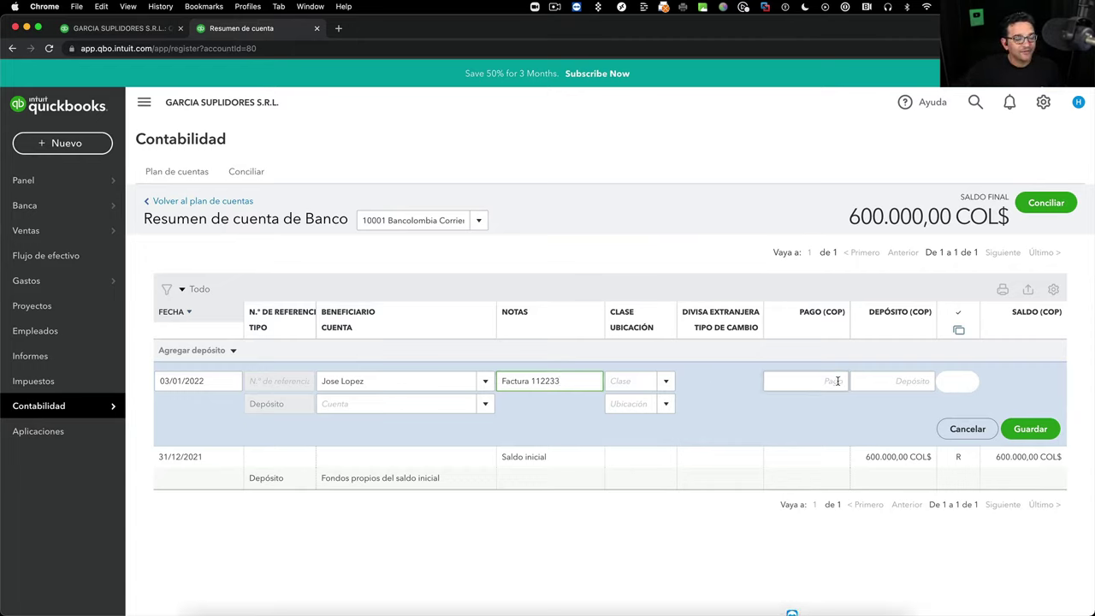
click(882, 382)
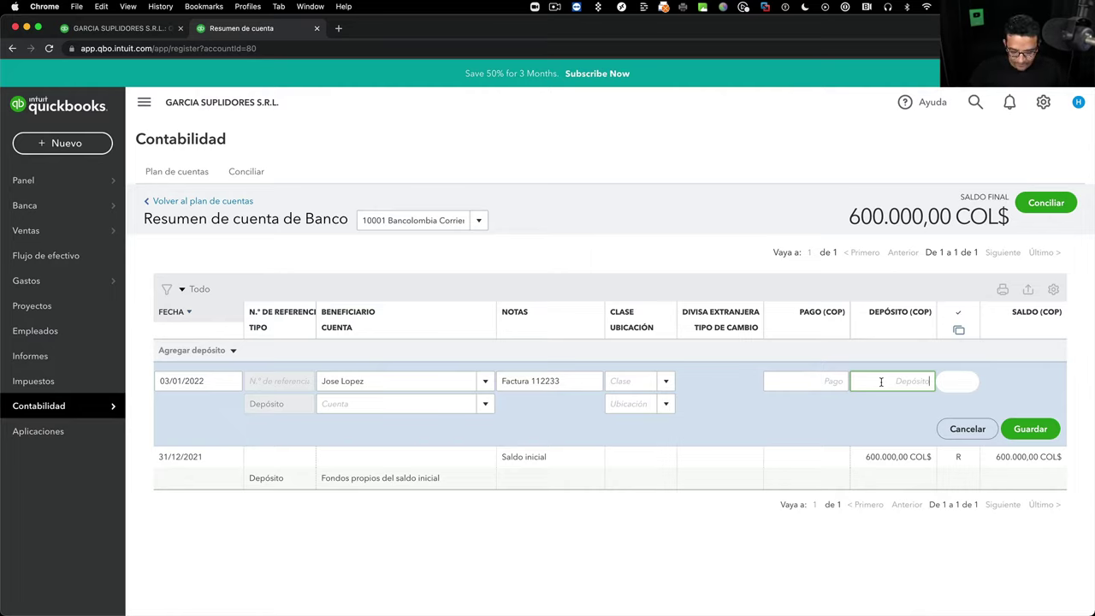
text(420.)
text(00)
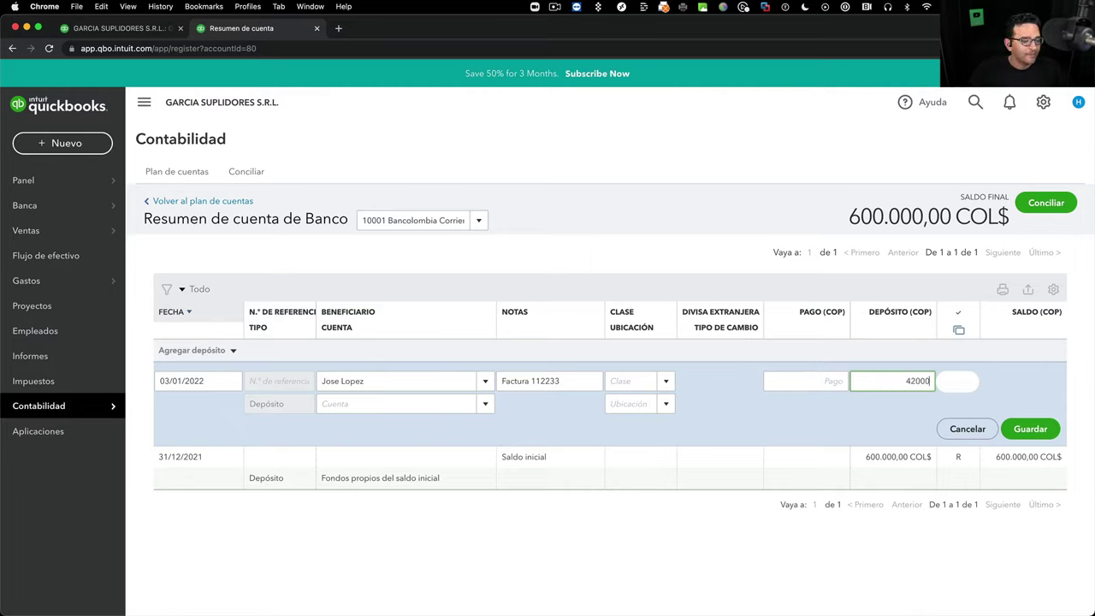
text(0)
click(350, 403)
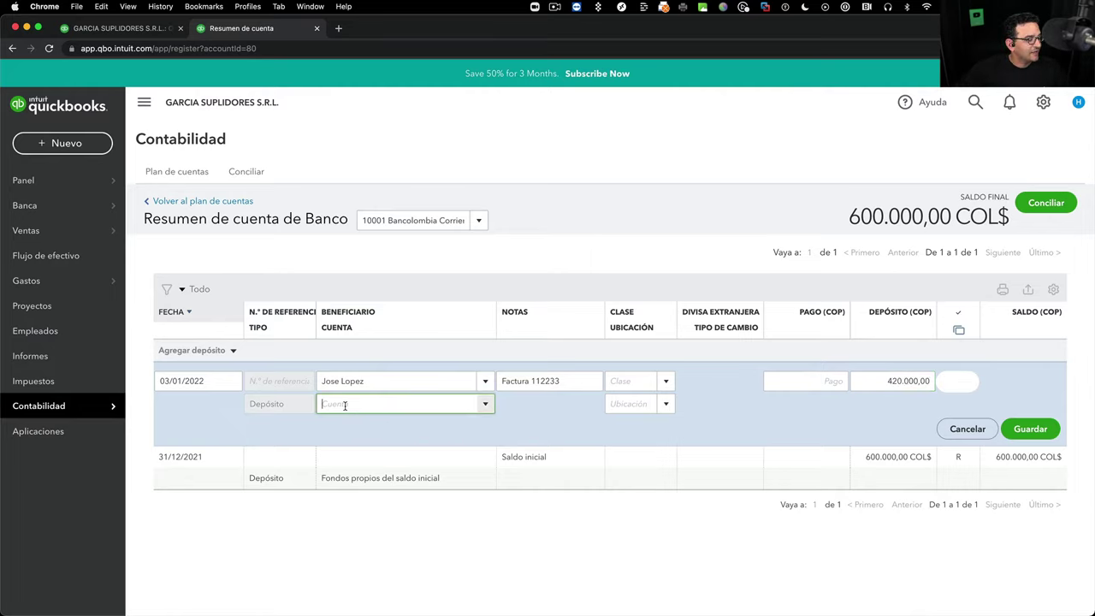
Assign the deposit to the Ventas - Venta al por mayor account
click(492, 409)
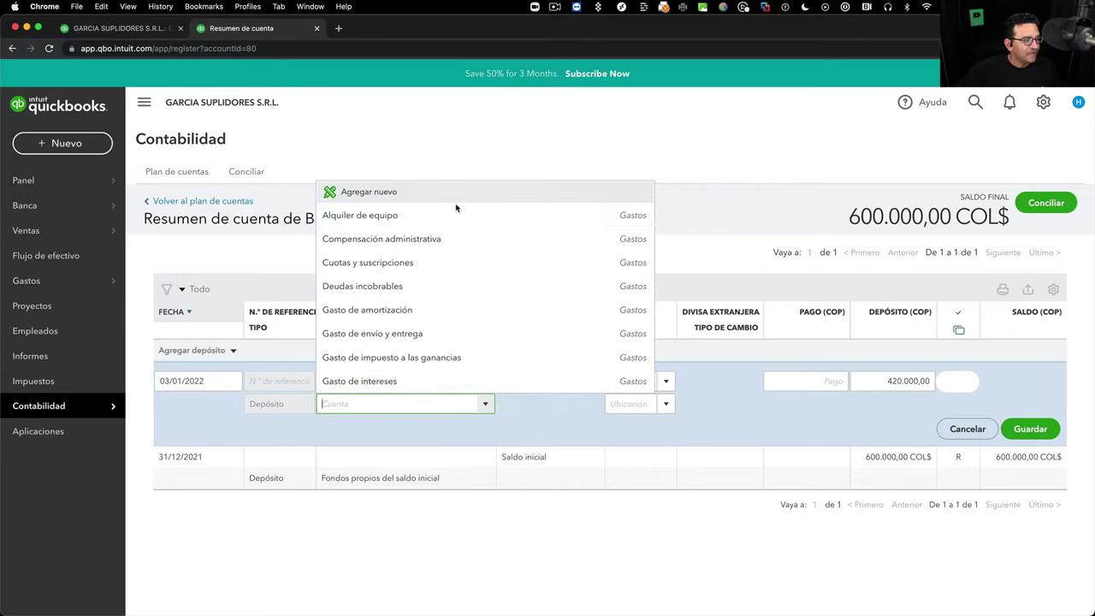
scroll(583, 334, down, 5)
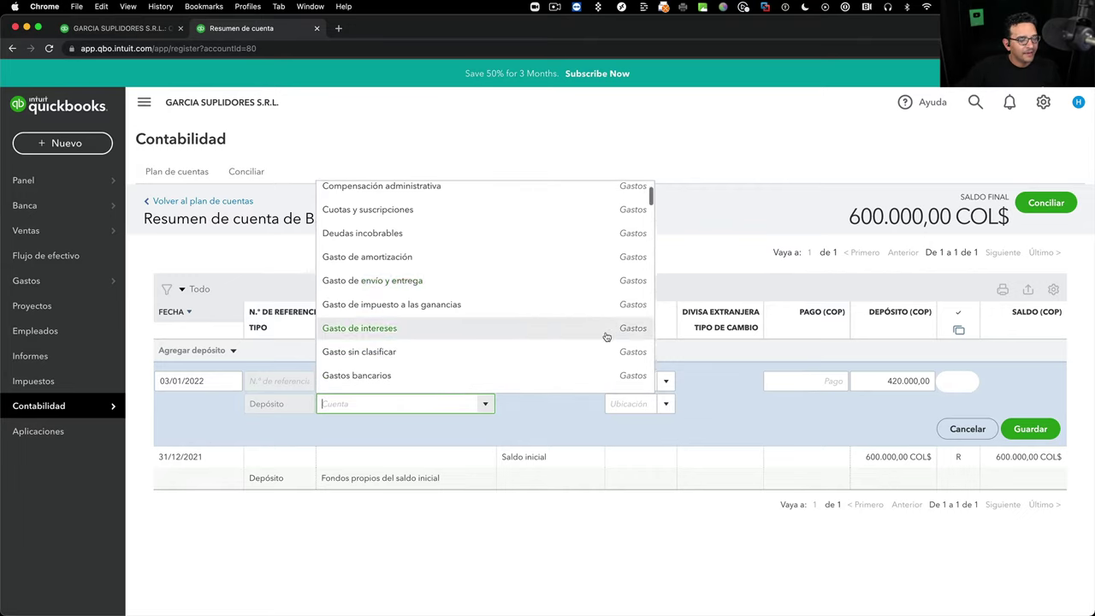
scroll(583, 333, down, 10)
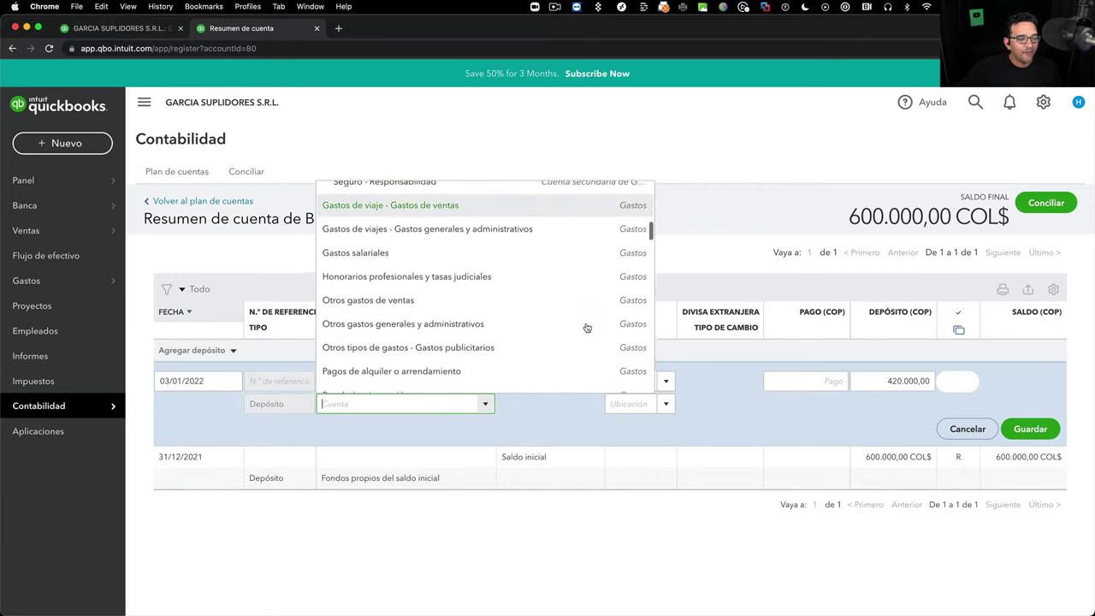
scroll(578, 325, down, 10)
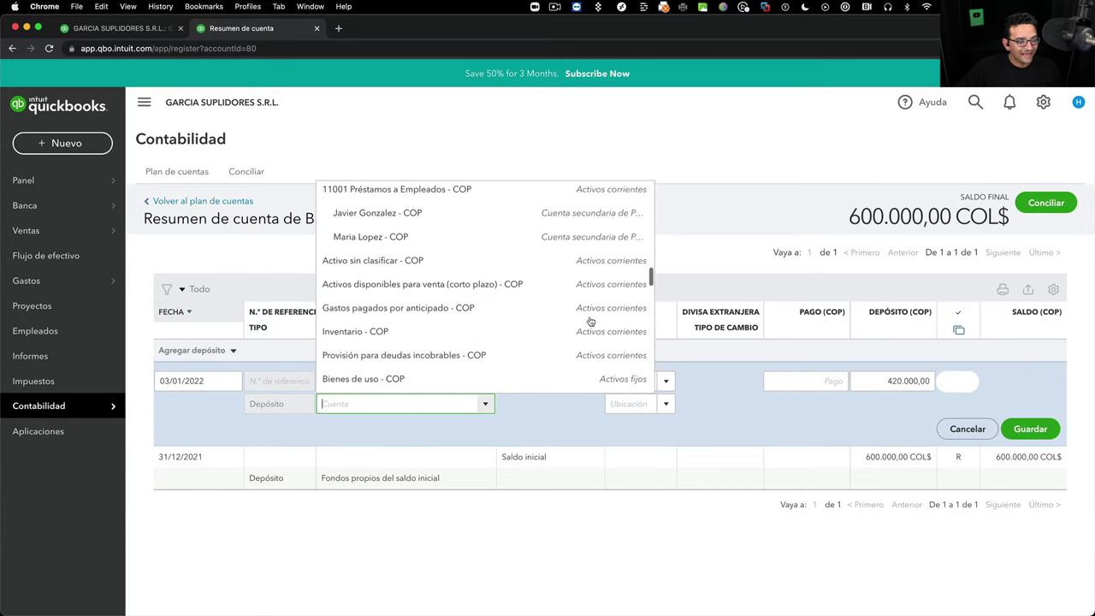
scroll(594, 321, down, 10)
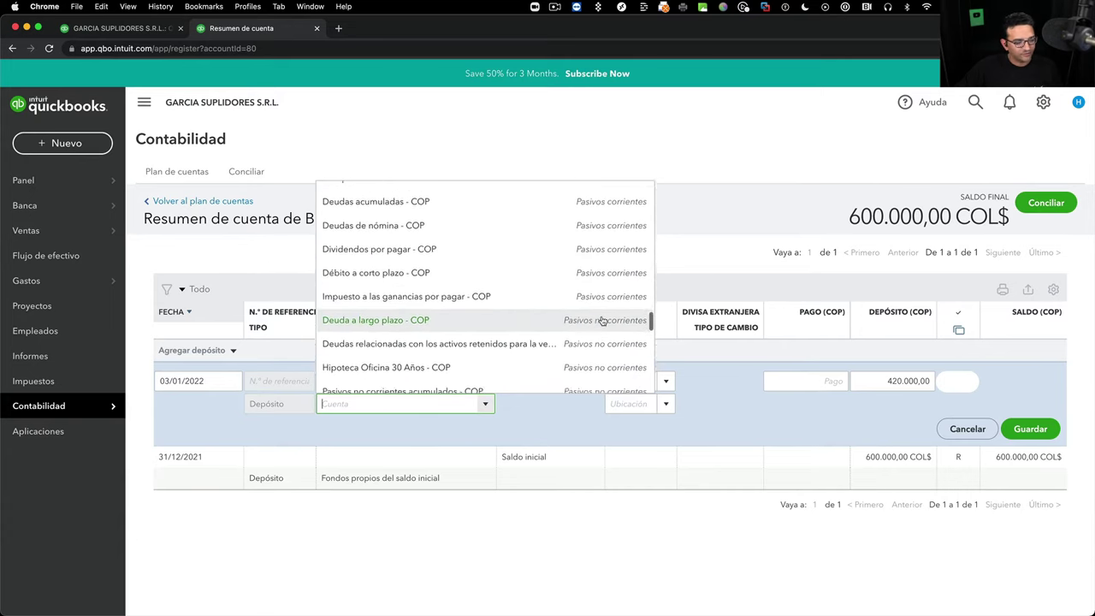
scroll(603, 321, down, 1)
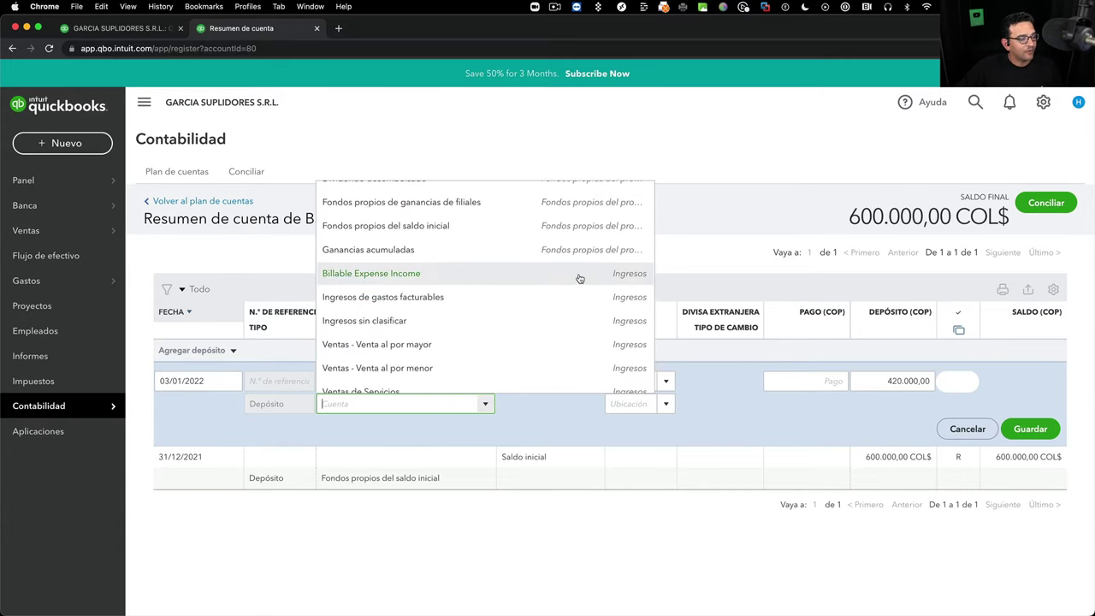
scroll(458, 311, down, 2)
scroll(457, 311, down, 1)
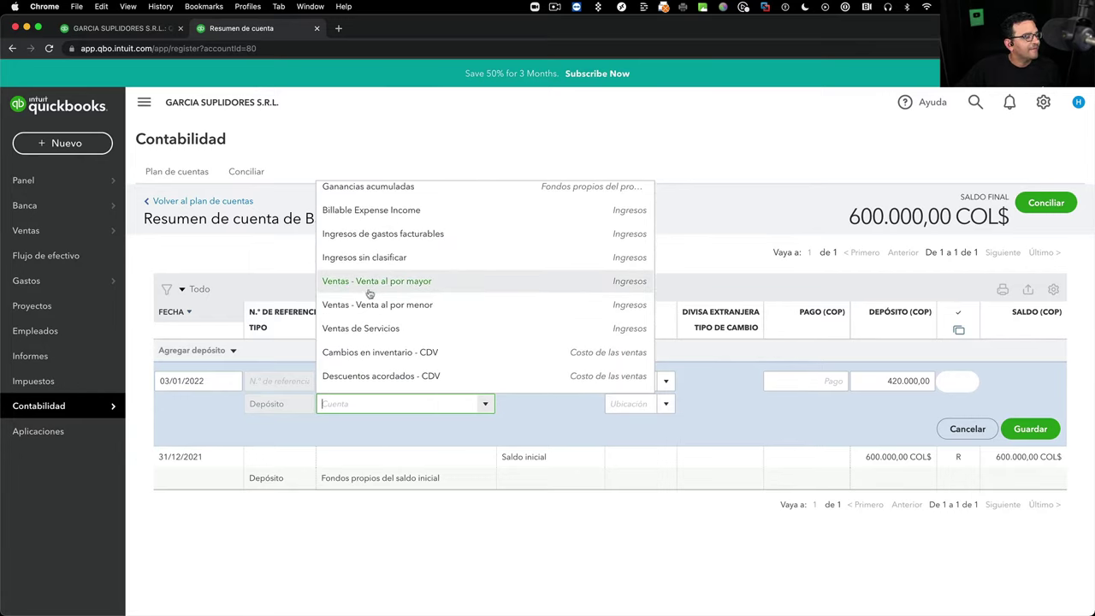
click(420, 281)
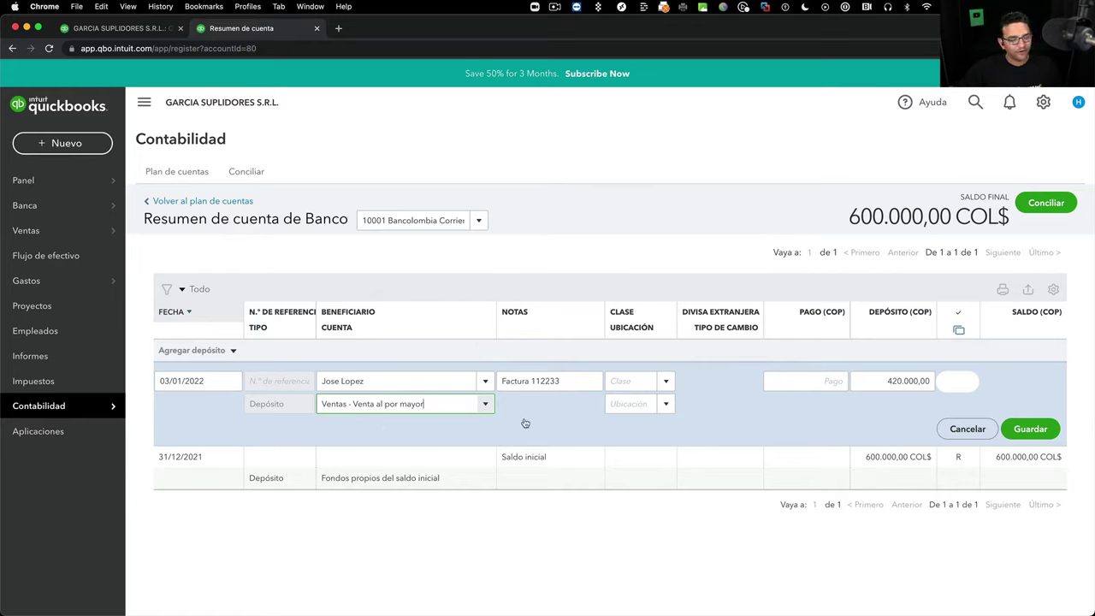
Check the class and location options, then save the deposit to the register
click(665, 382)
click(666, 383)
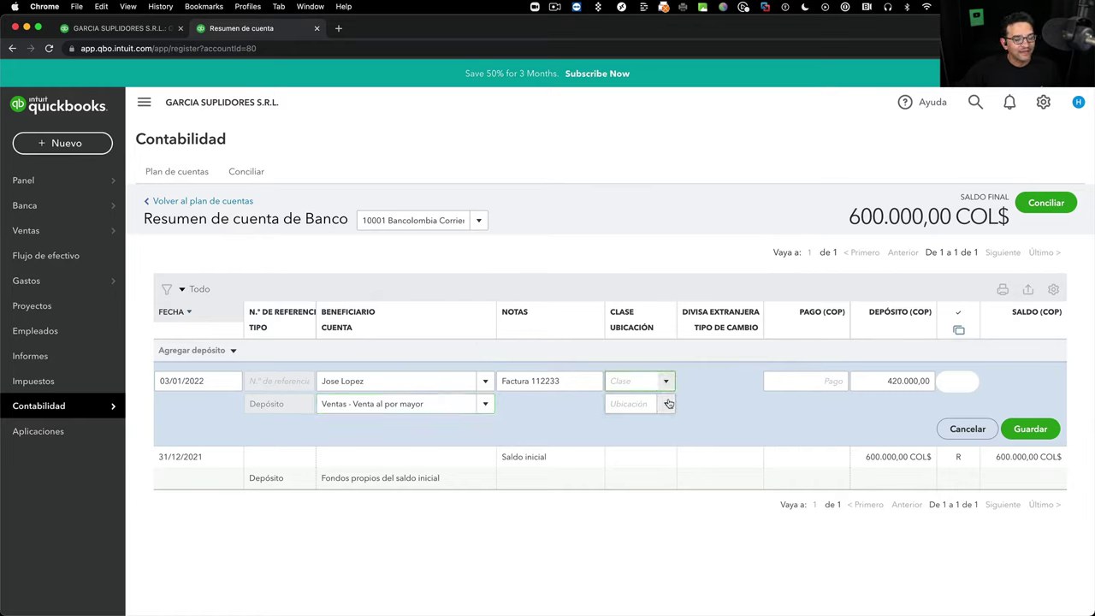
click(669, 403)
click(712, 404)
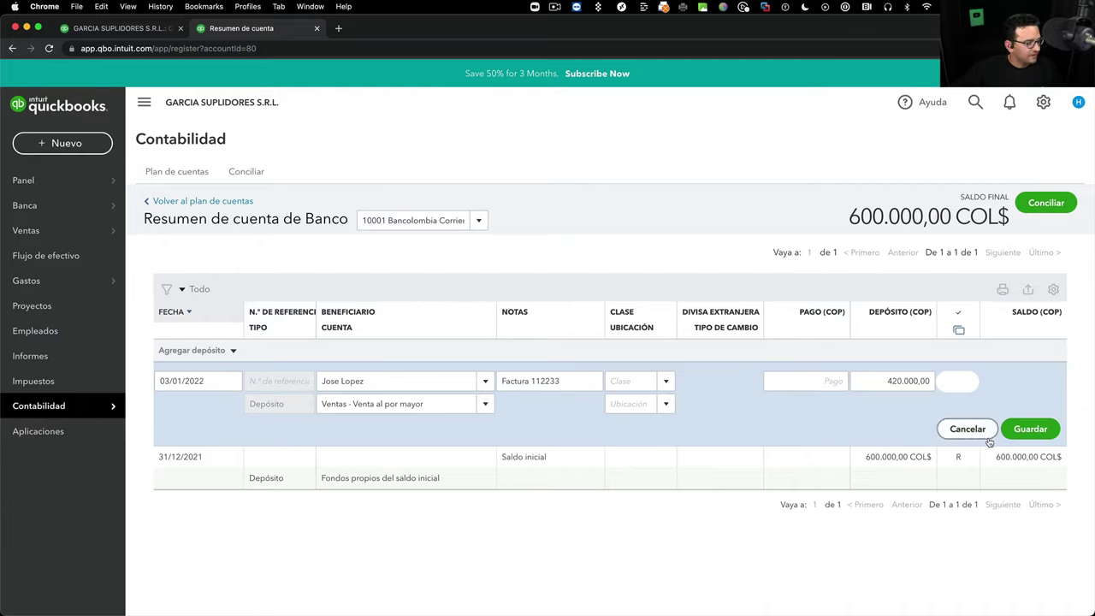
click(1044, 432)
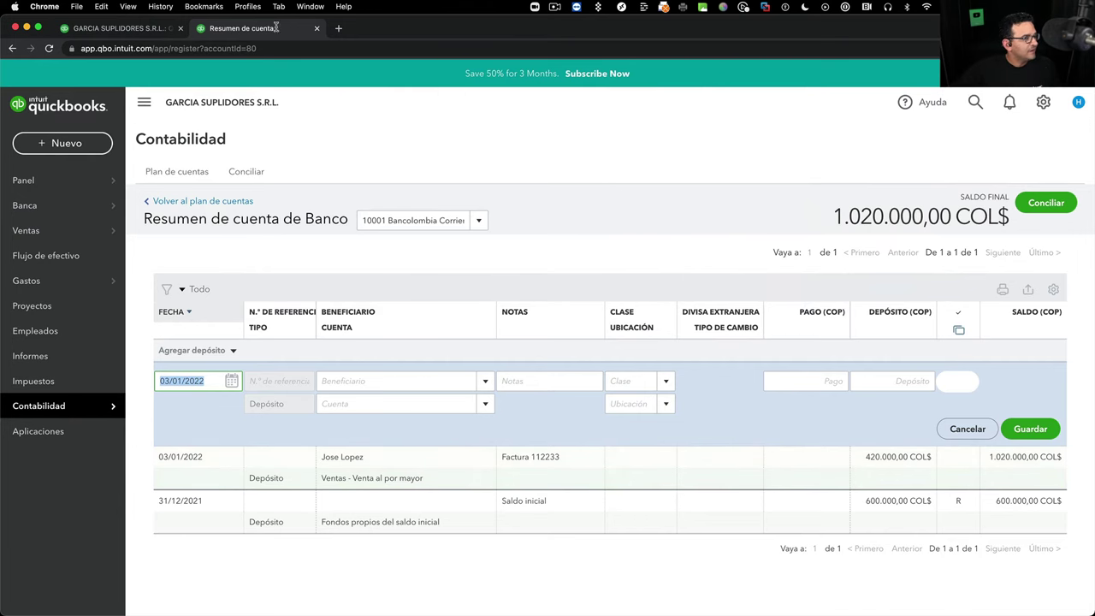
Refresh and review the Pérdidas y ganancias report, then return to the bank register
click(101, 28)
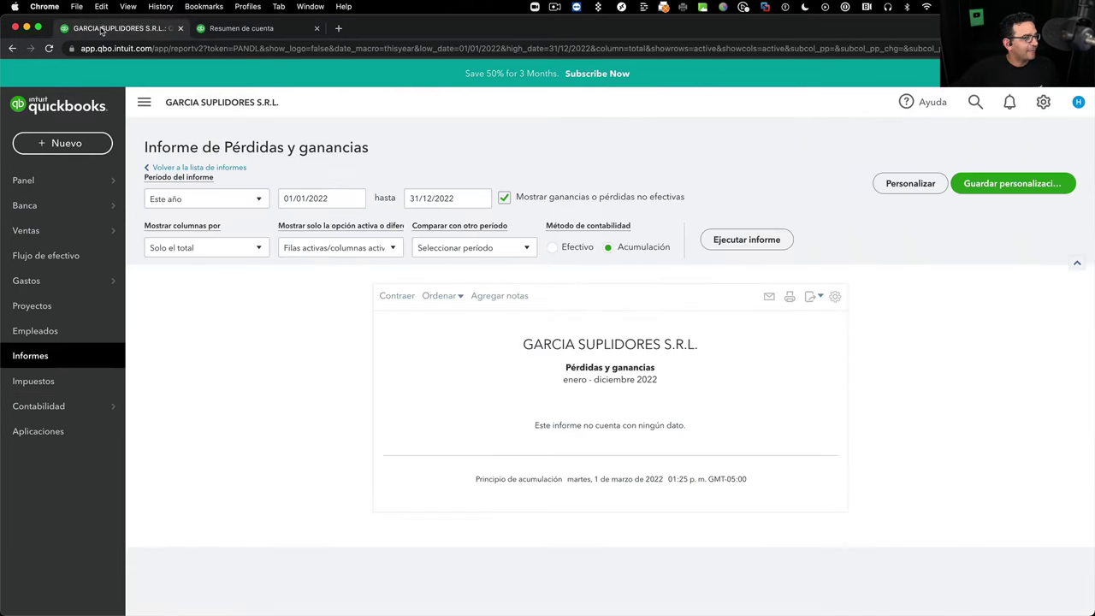
click(747, 238)
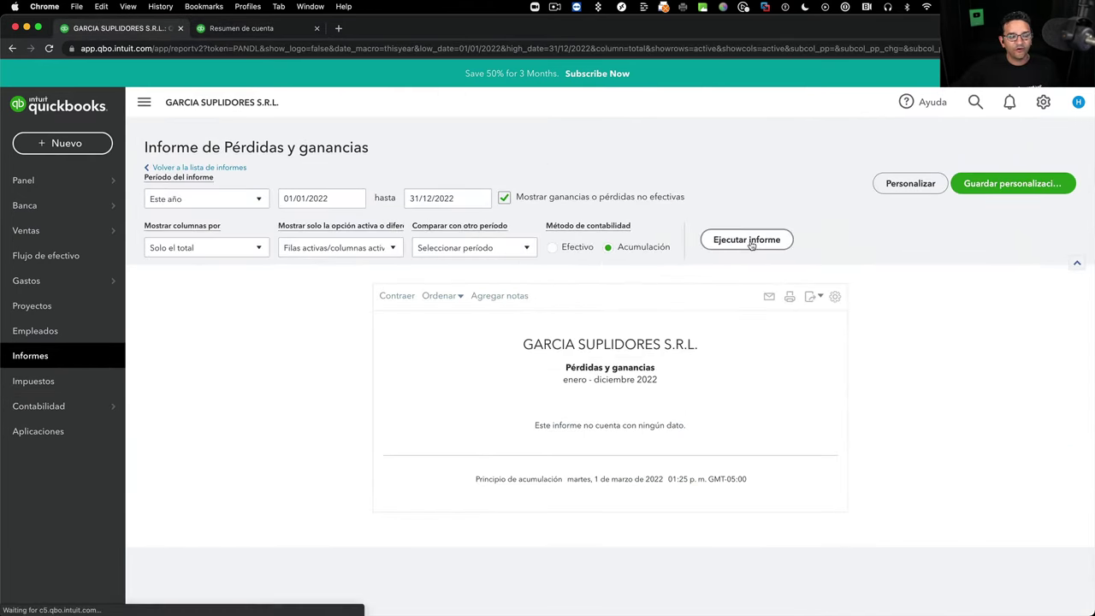
scroll(751, 245, down, 1)
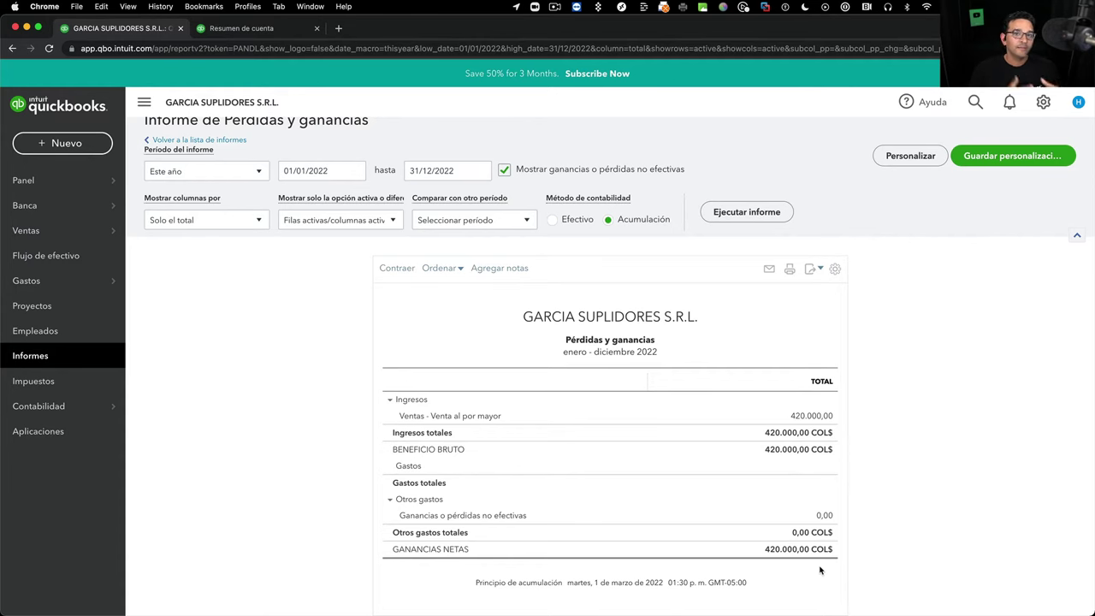
scroll(820, 570, up, 1)
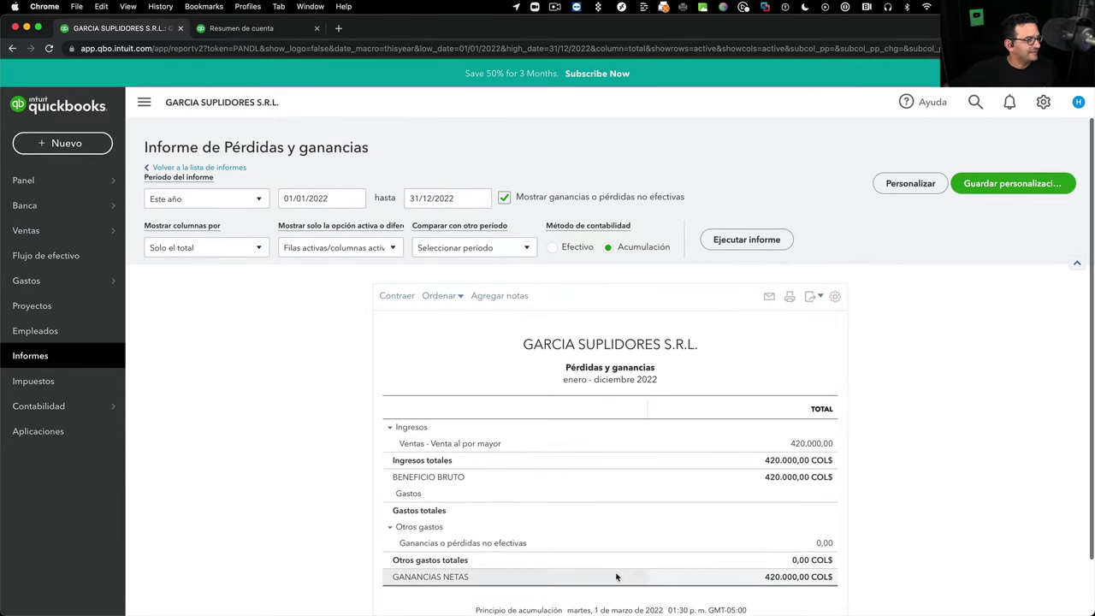
click(255, 34)
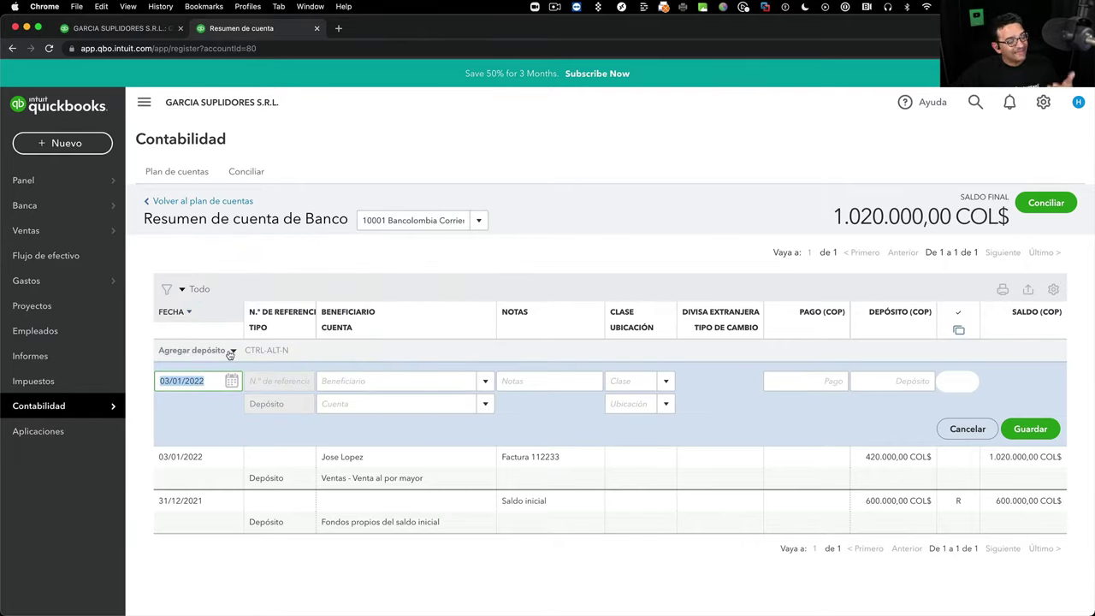
Add a cheque dated 04/01/2022 with reference number 990089
click(231, 351)
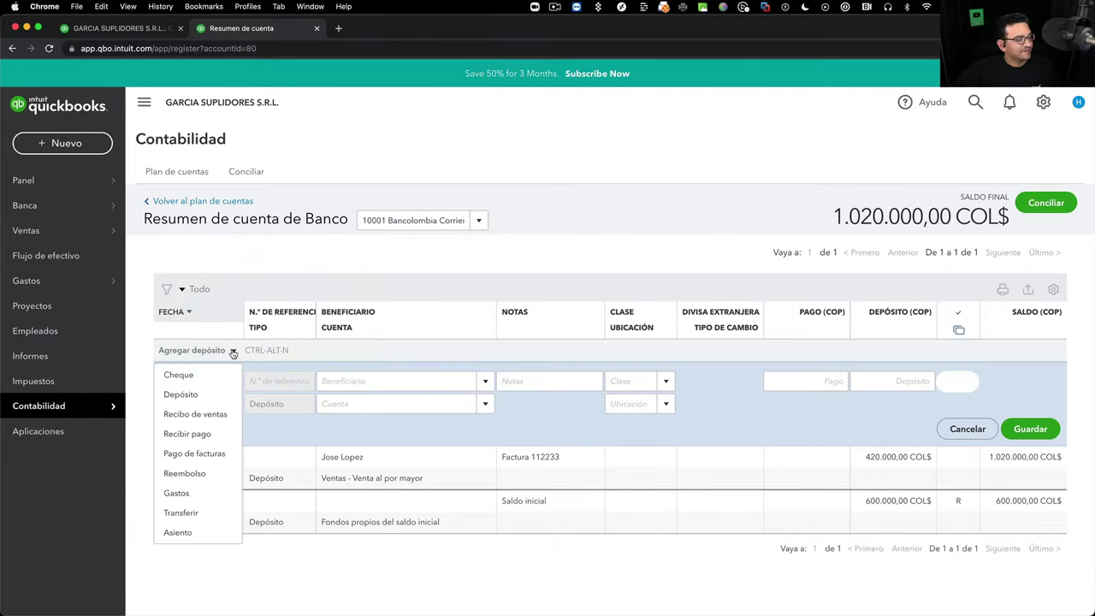
click(184, 377)
click(240, 383)
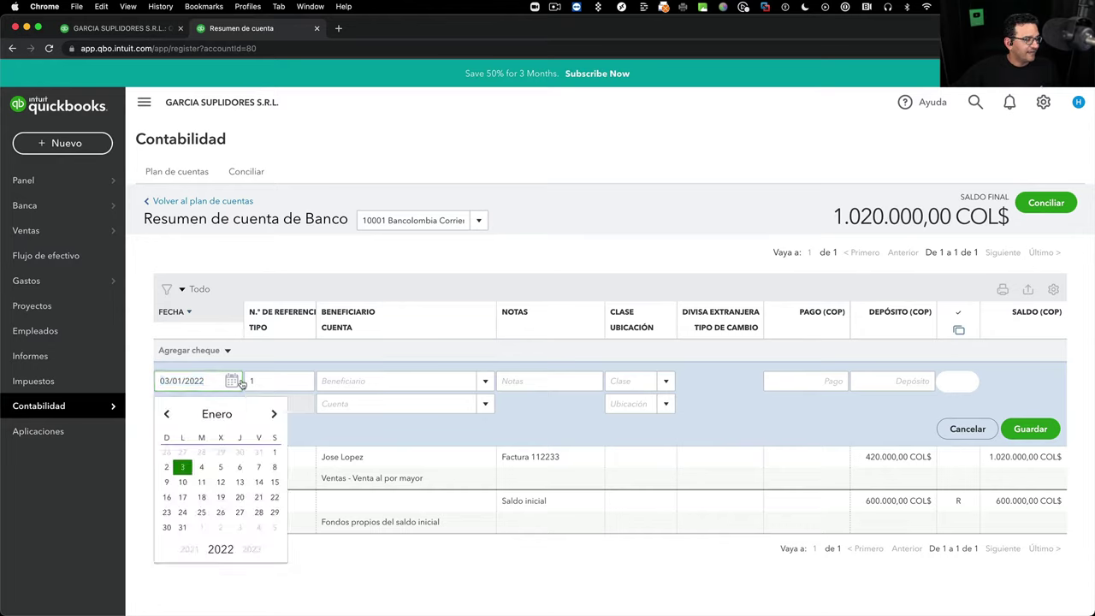
click(201, 466)
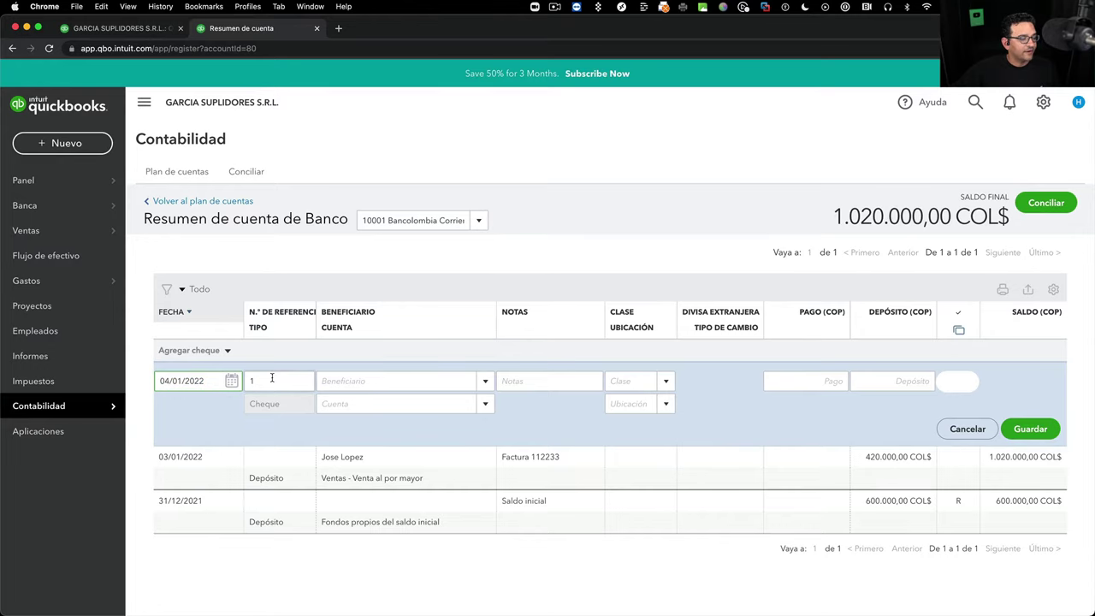
key(Tab)
text(99)
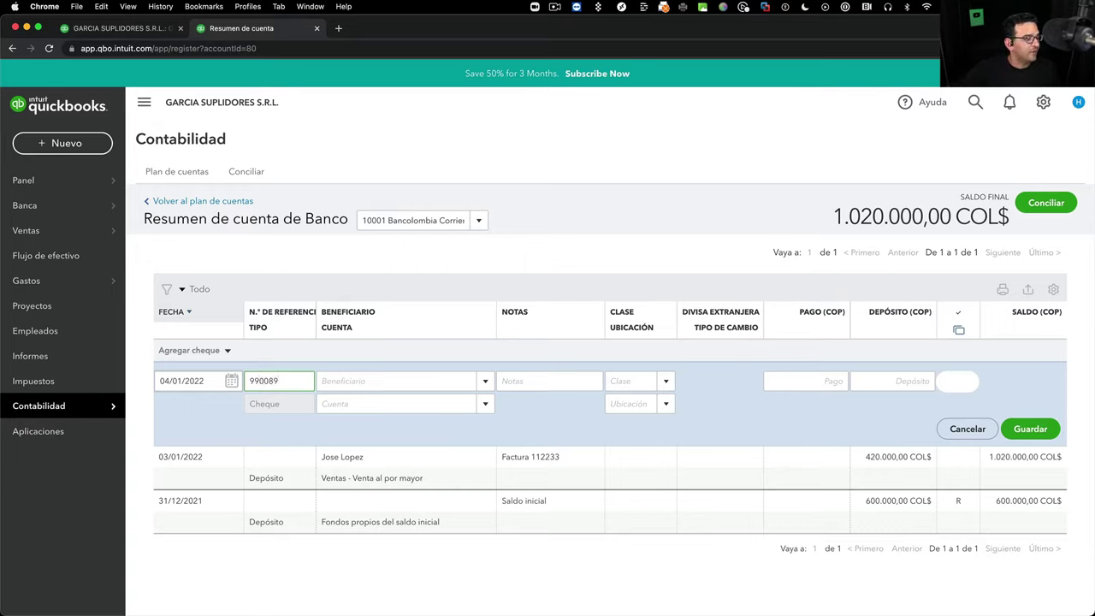
text(0089)
key(Tab)
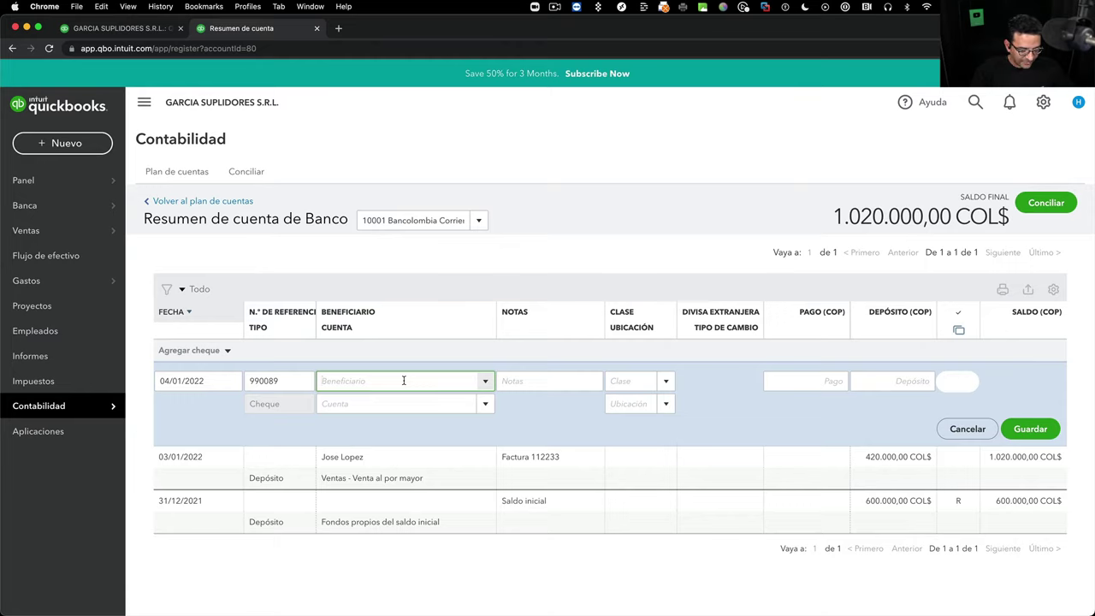
Add Servicios Contables Corp as a new Proveedor payee in COP Peso colombiano
text(Servic)
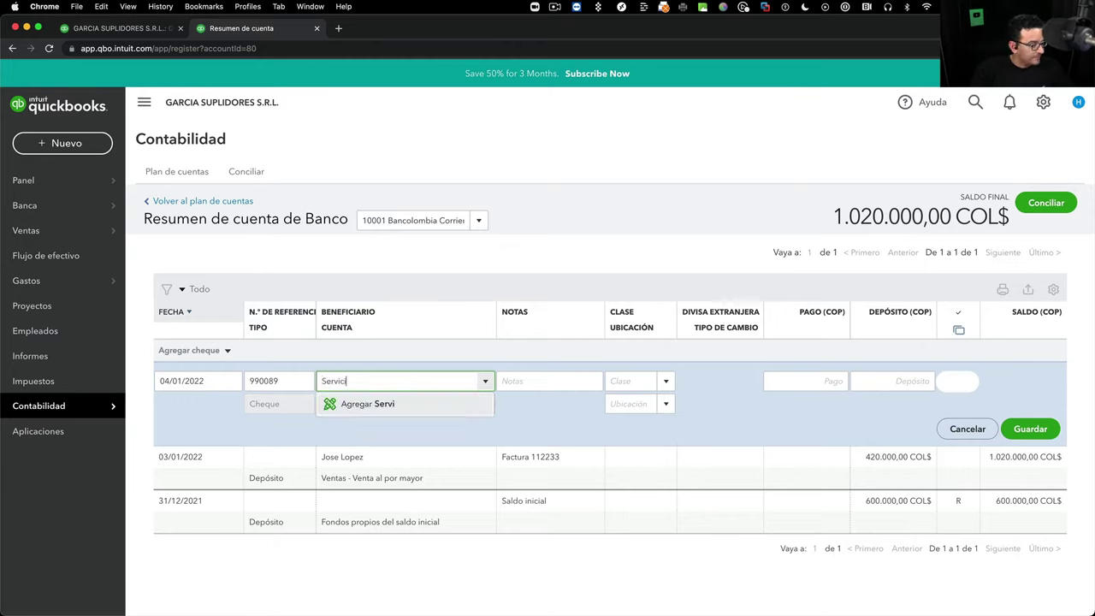
text(ios Contables)
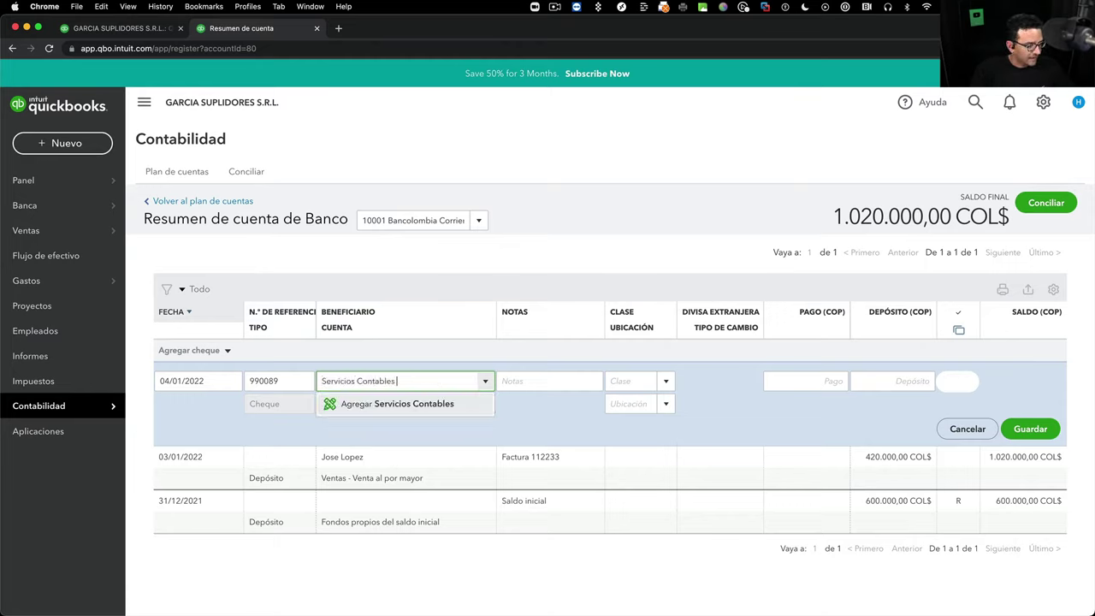
text( Corp)
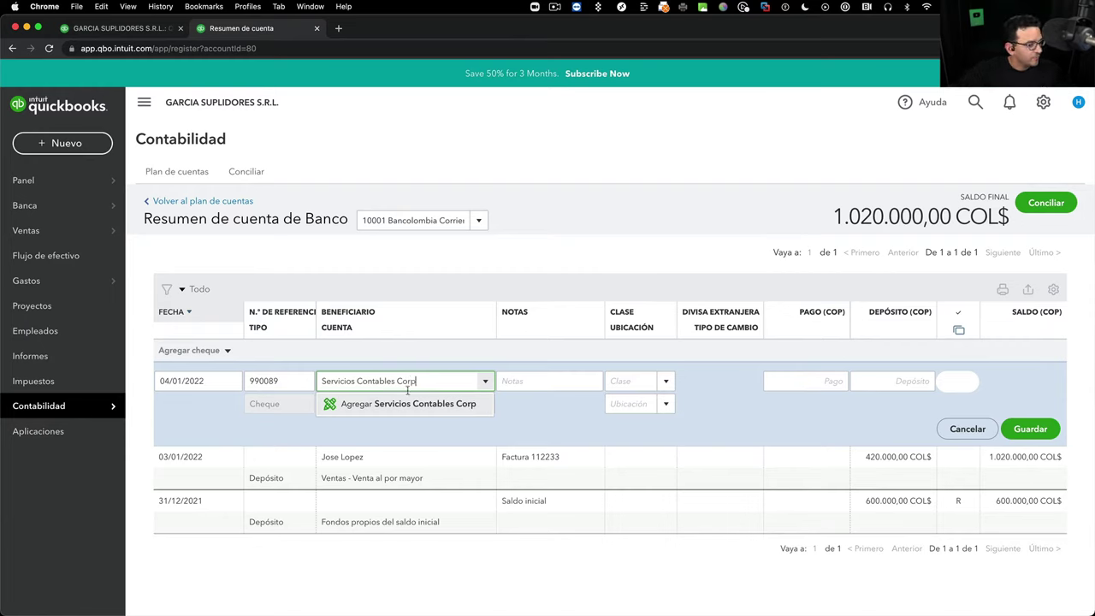
click(414, 403)
click(382, 164)
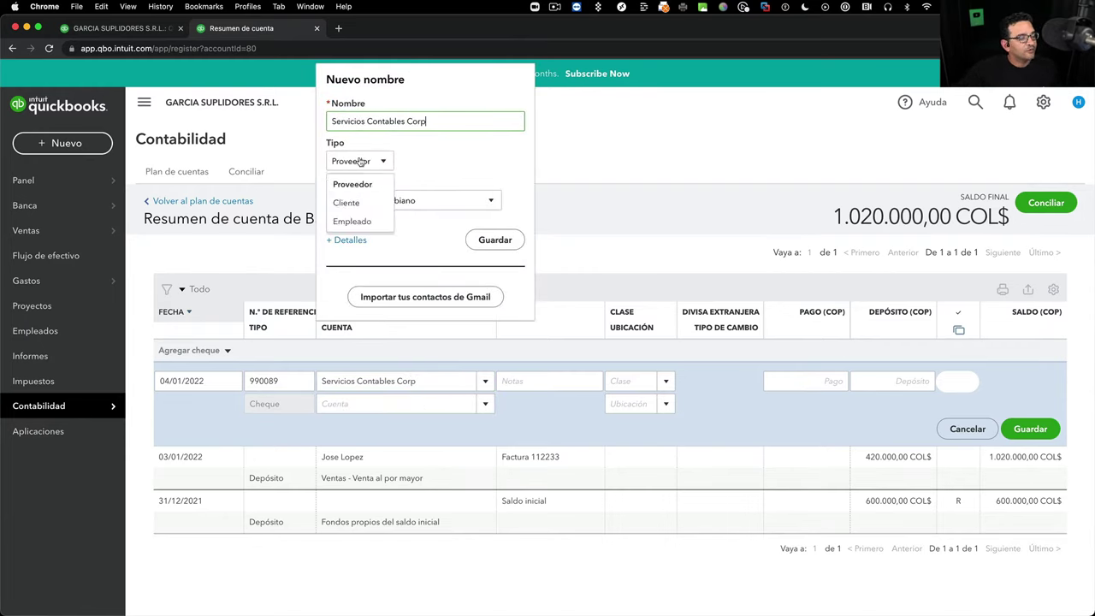
click(364, 188)
click(364, 202)
click(365, 243)
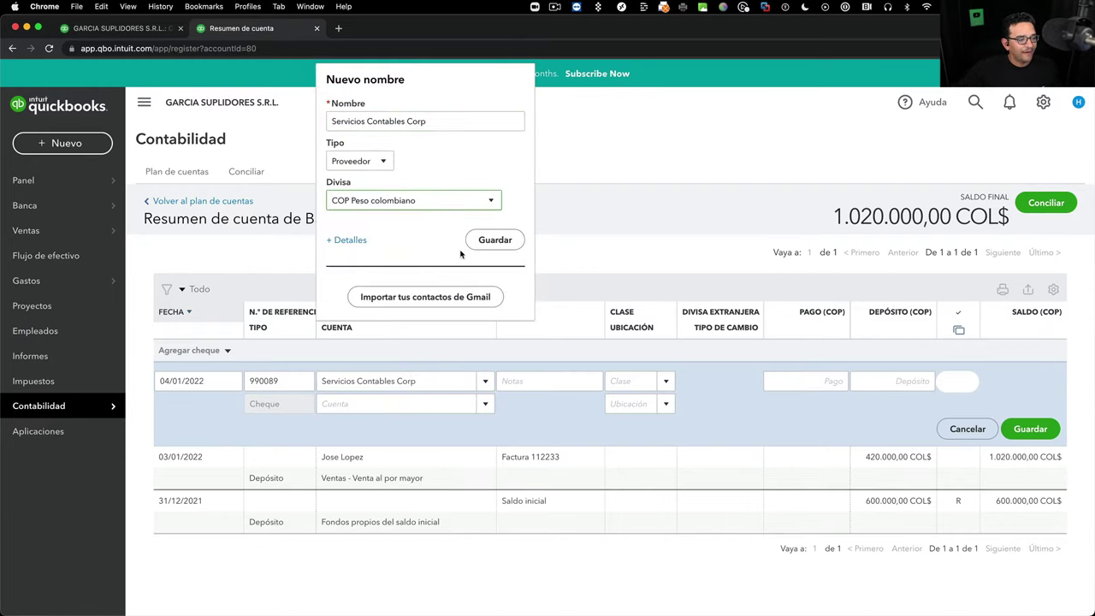
click(492, 241)
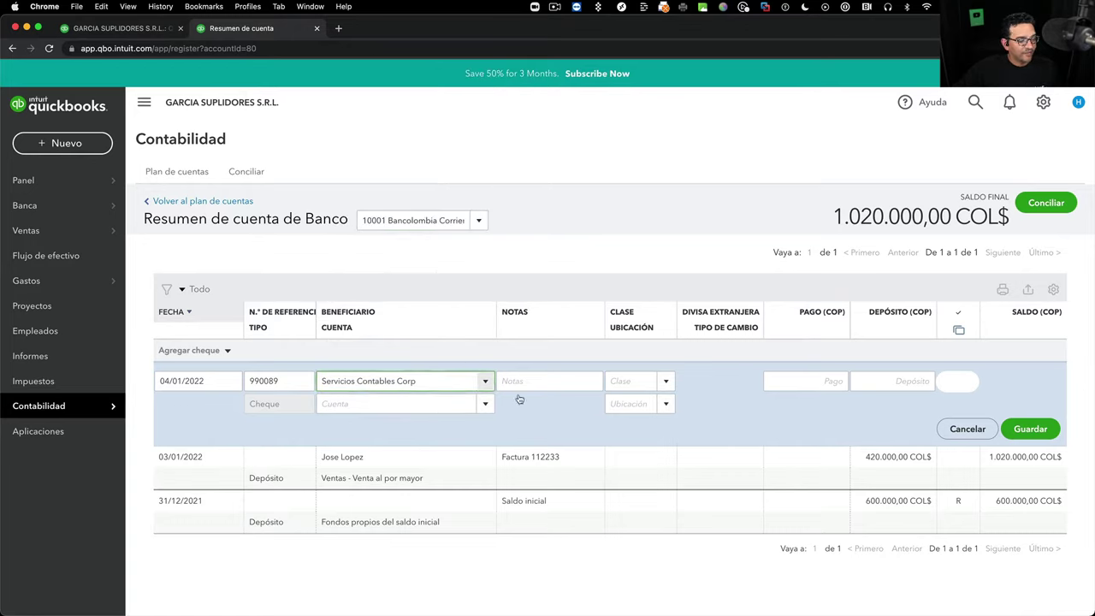
click(559, 384)
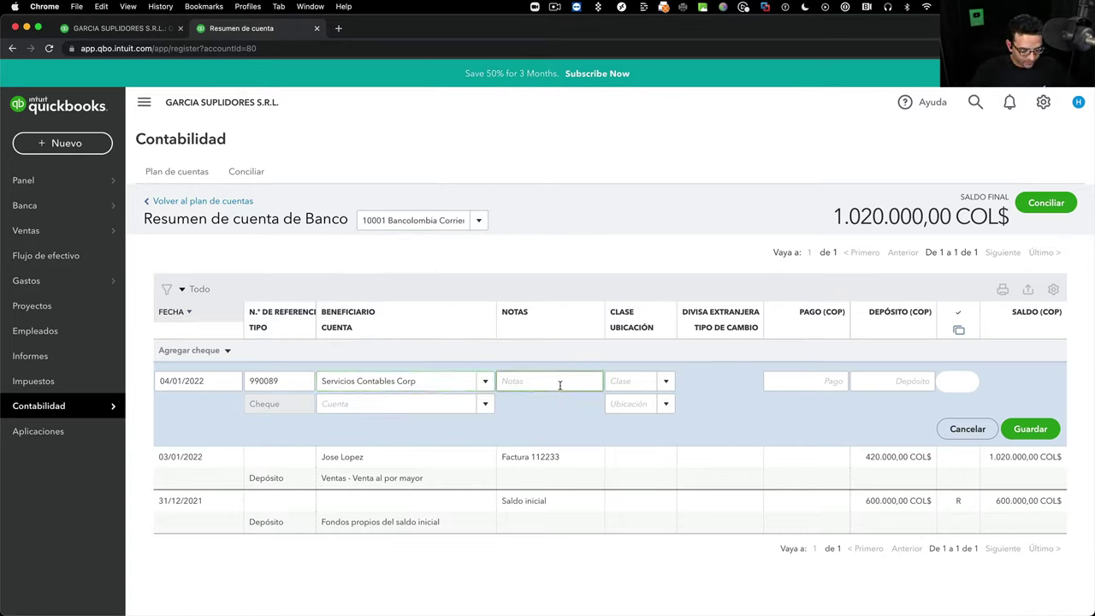
Enter the memo 'declaraciones IVA 2021' and a payment of 126.000,00 on the cheque
text(declaracion)
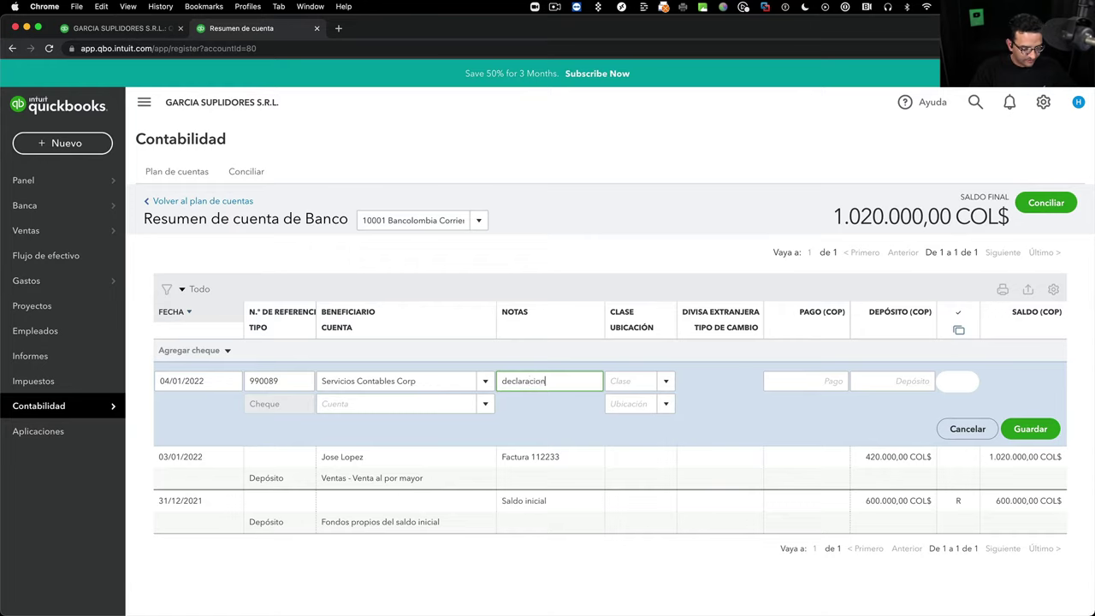
text(es IVA 2021)
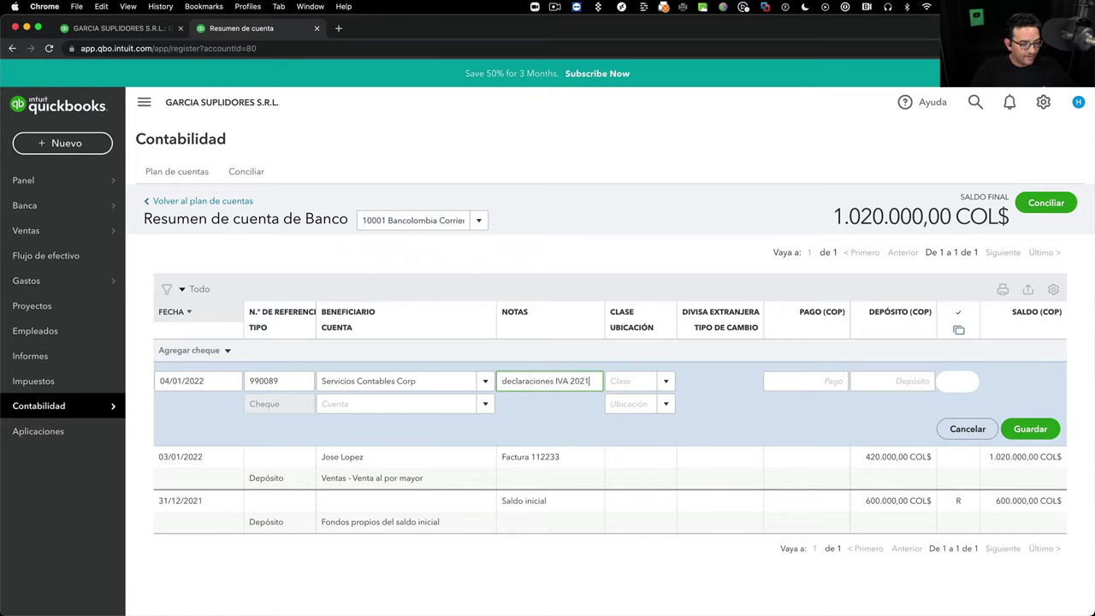
click(823, 382)
text(1)
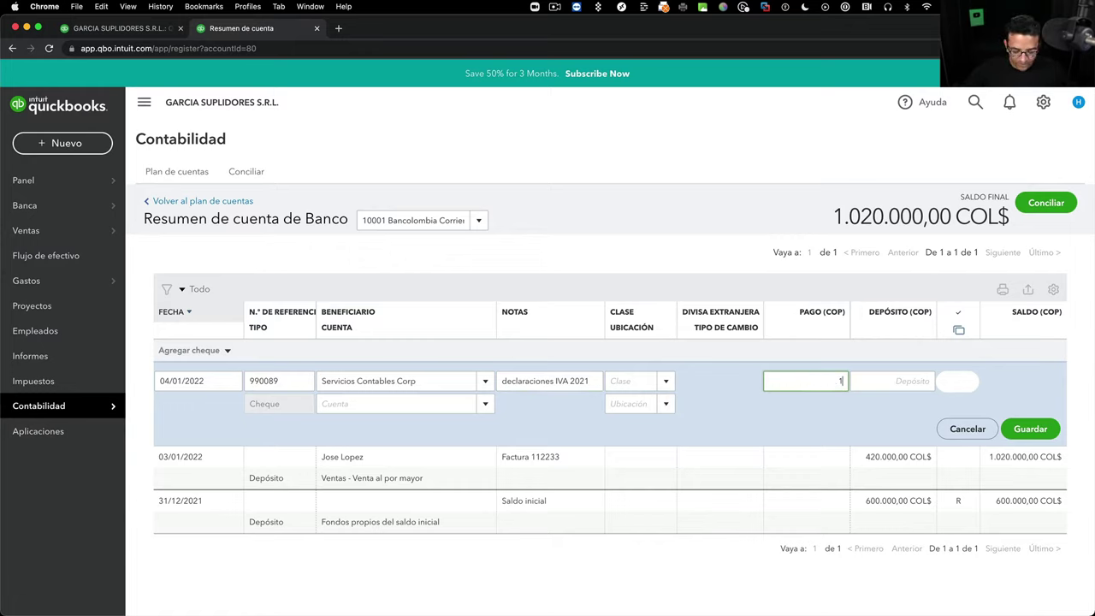
text(26.000)
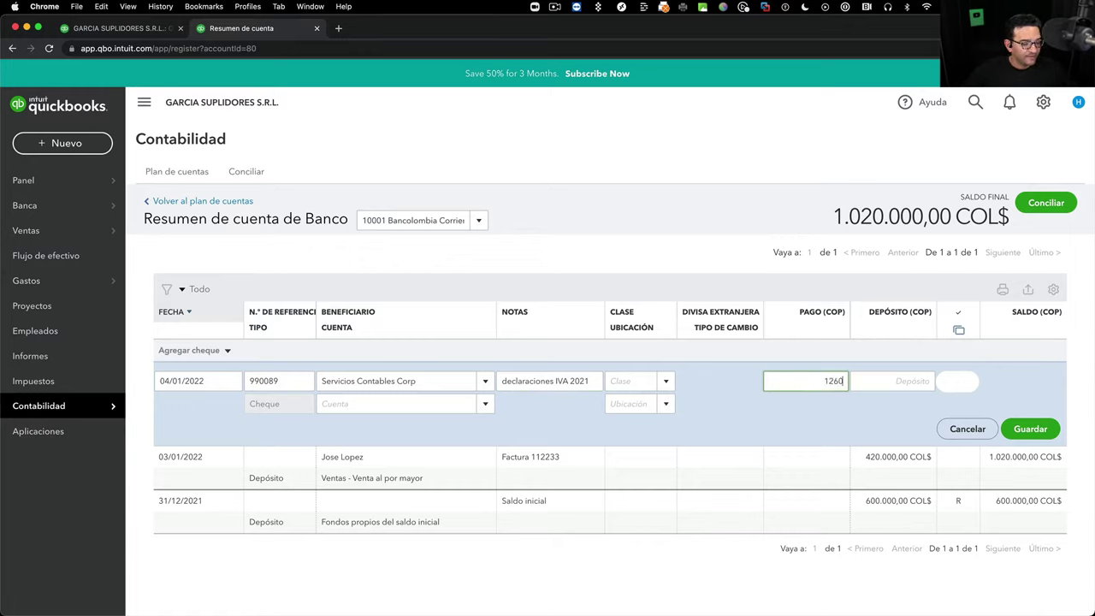
key(Tab)
click(372, 408)
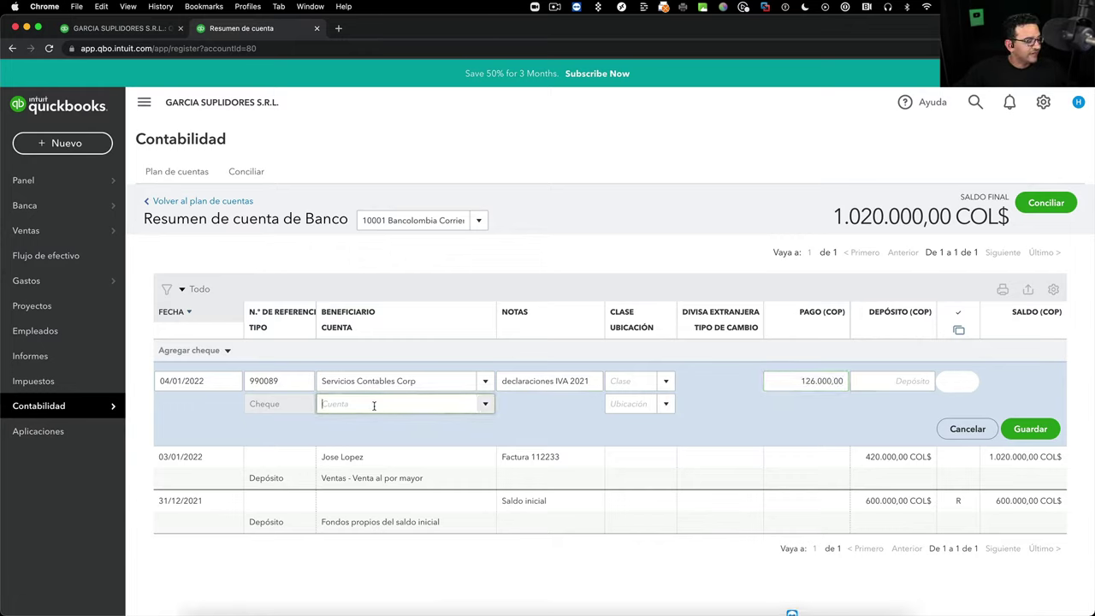
Charge the cheque to Honorarios profesionales y tasas judiciales and save it, leaving 894.000,00 COL$
click(488, 406)
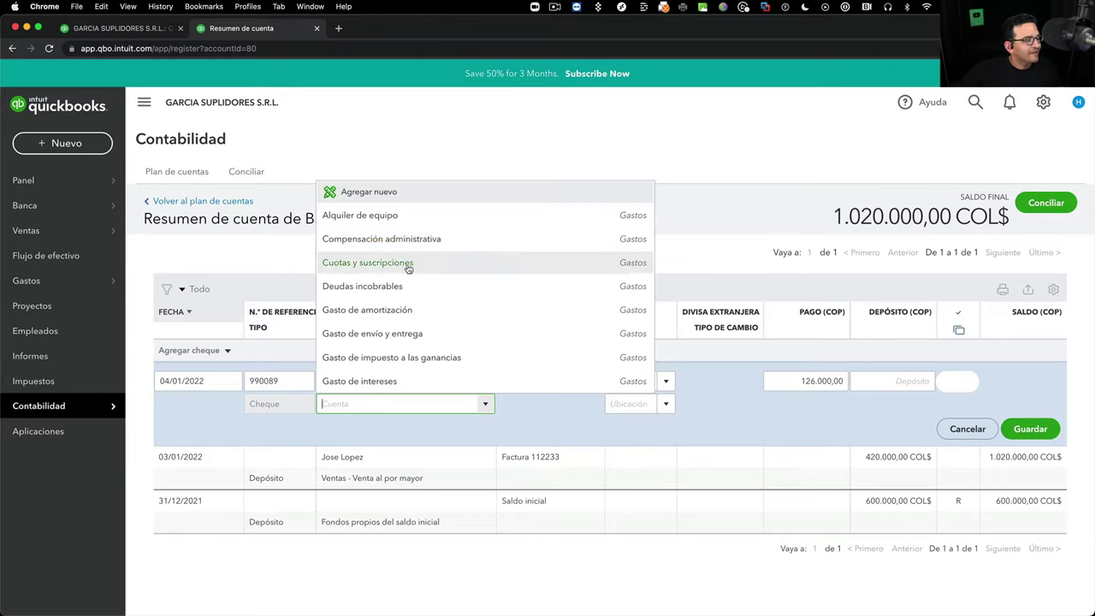
scroll(406, 267, down, 1)
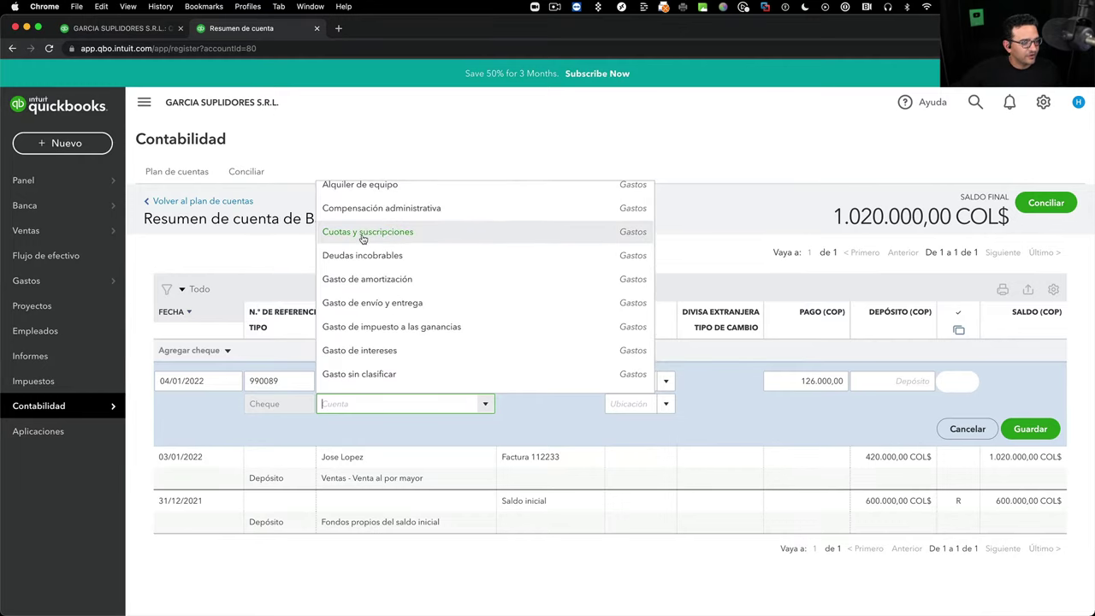
scroll(360, 316, down, 2)
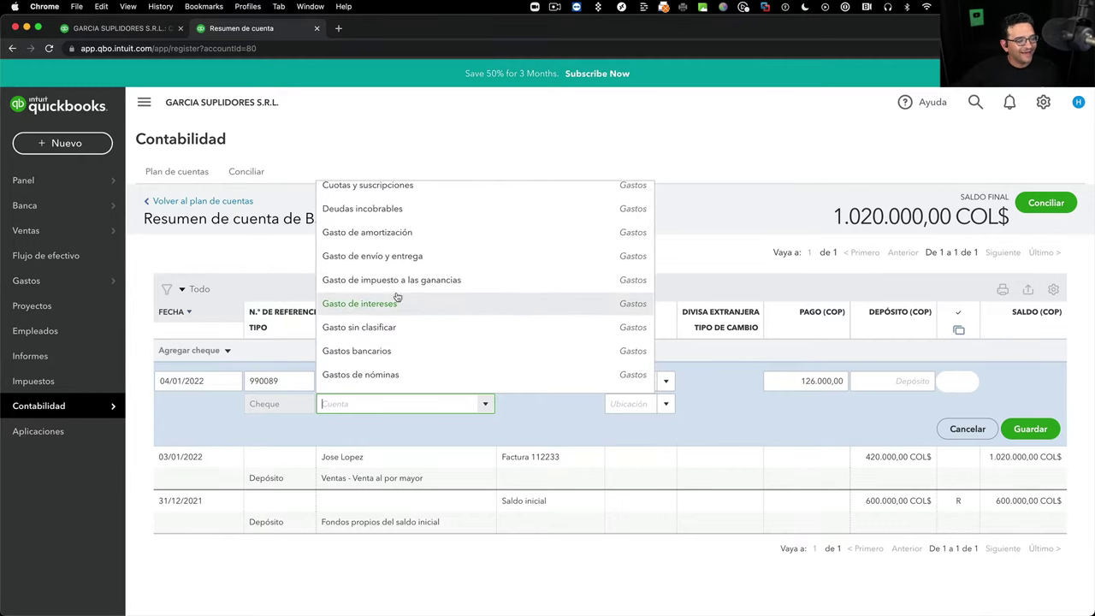
scroll(394, 291, down, 4)
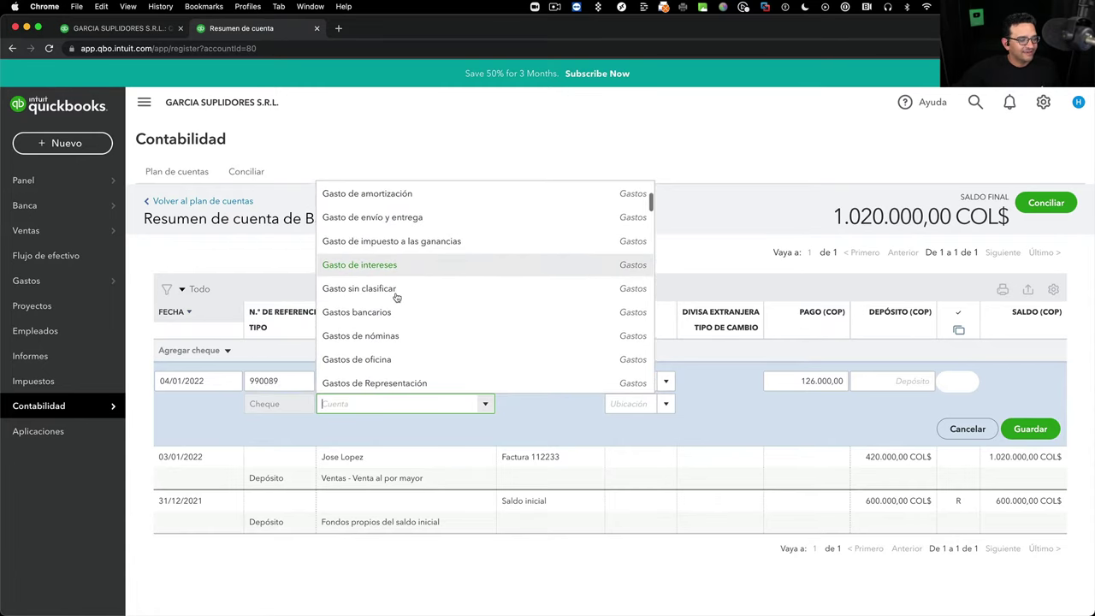
scroll(419, 293, down, 3)
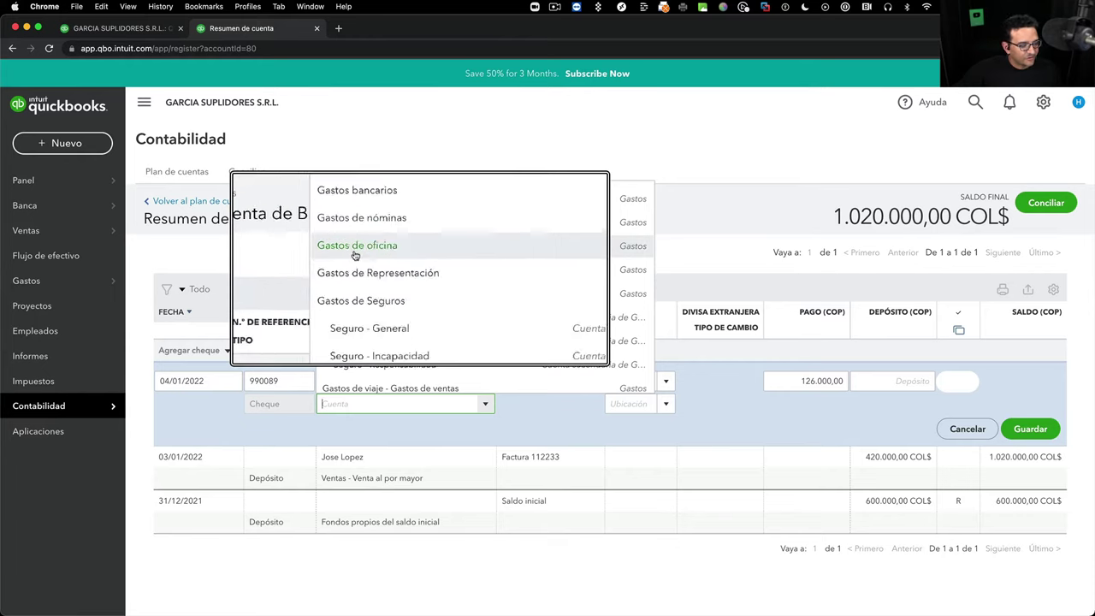
scroll(402, 282, down, 4)
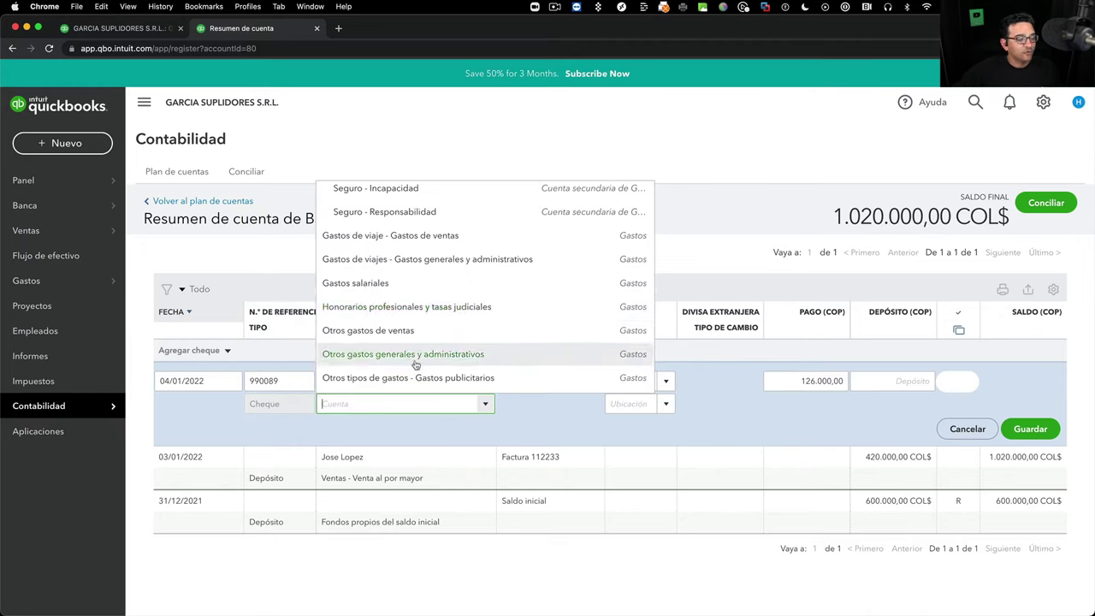
scroll(416, 362, down, 2)
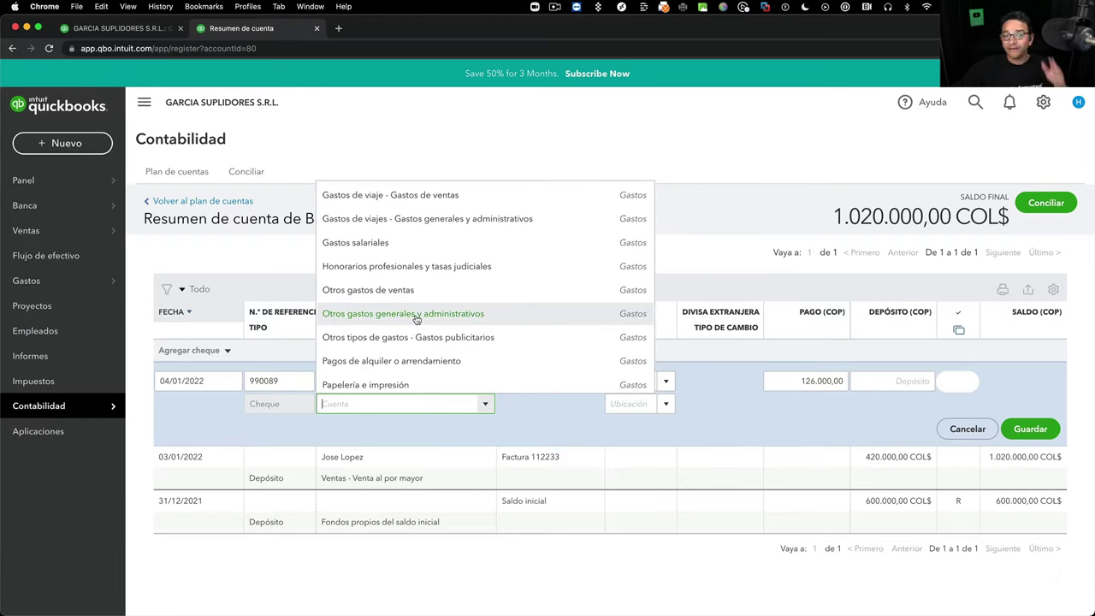
click(382, 267)
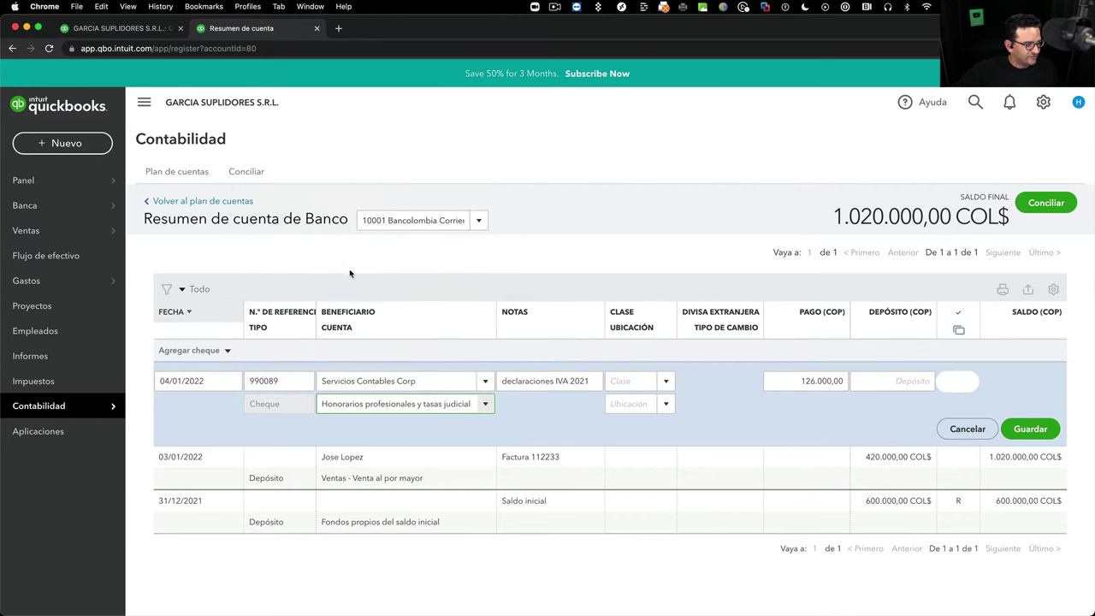
click(1045, 438)
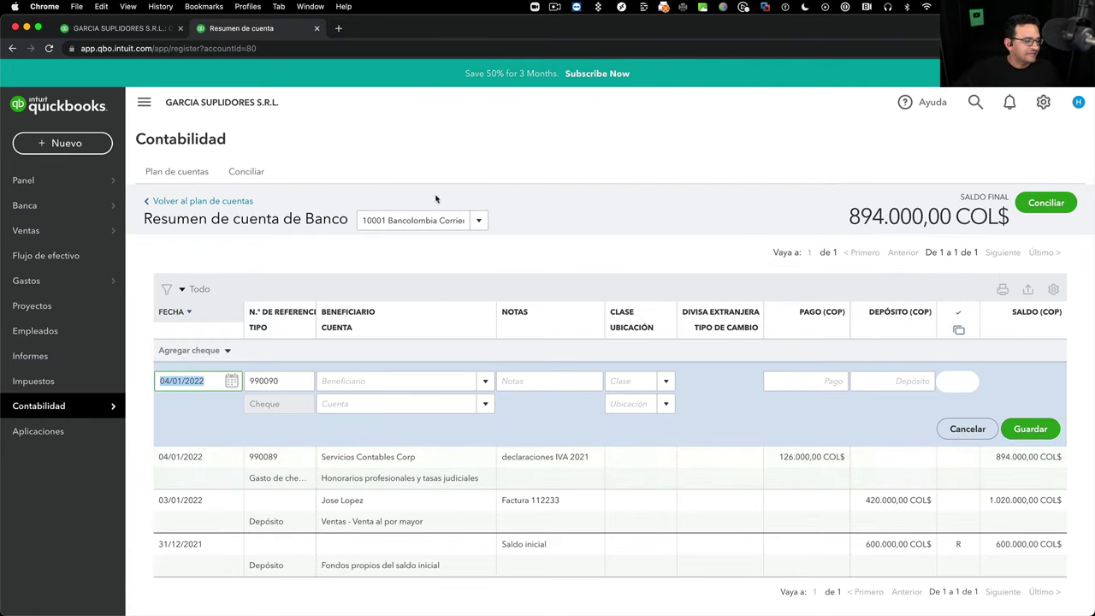
click(226, 350)
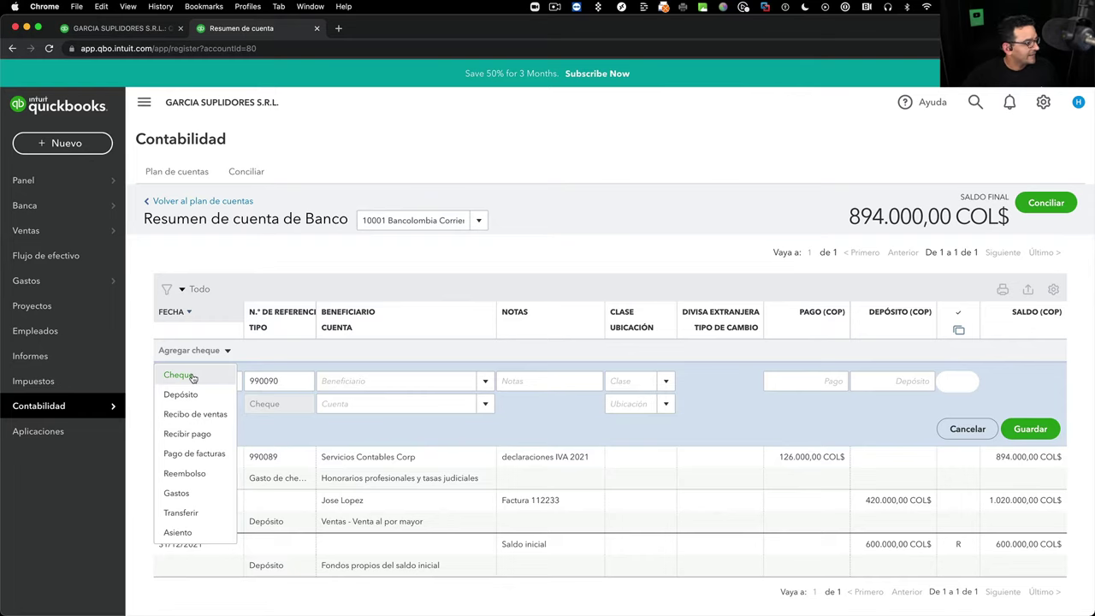
Start a Gastos entry and add Bogota Servicios Ltd as a new vendor payee
click(176, 495)
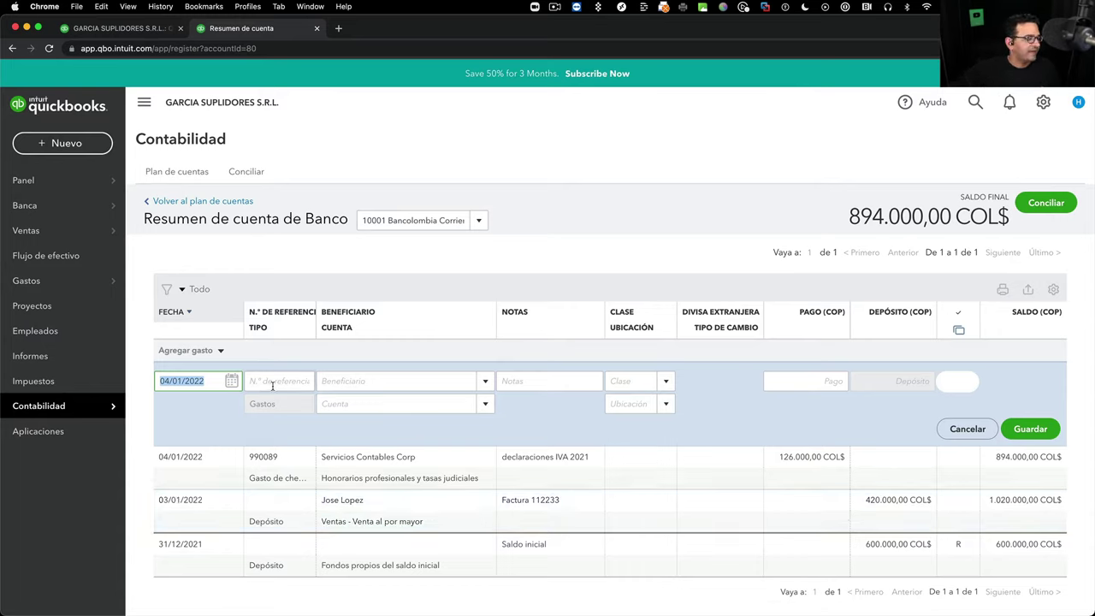
click(273, 383)
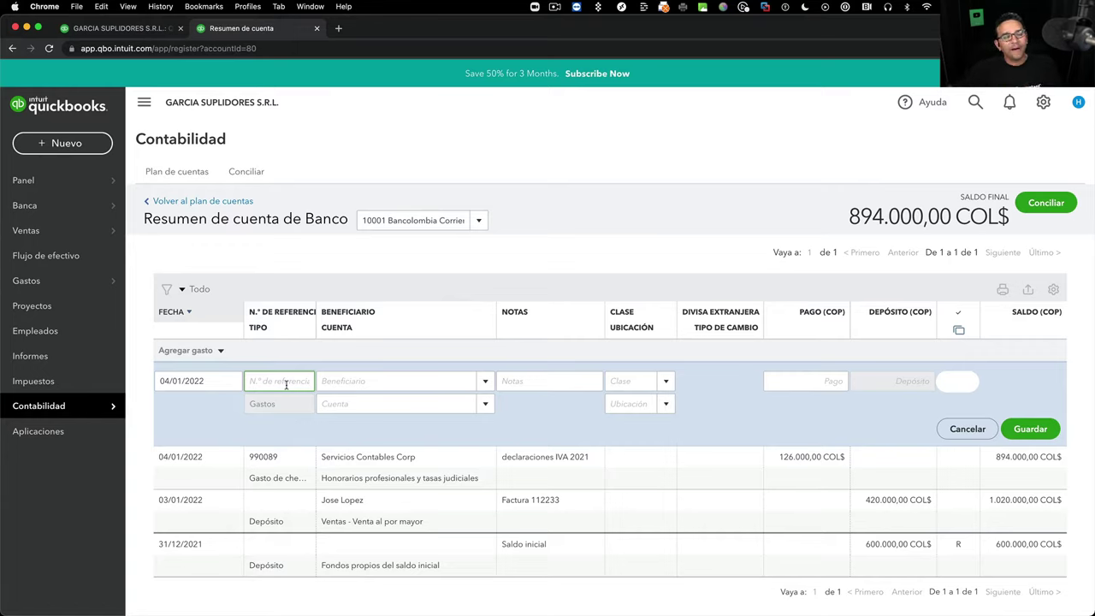
click(406, 383)
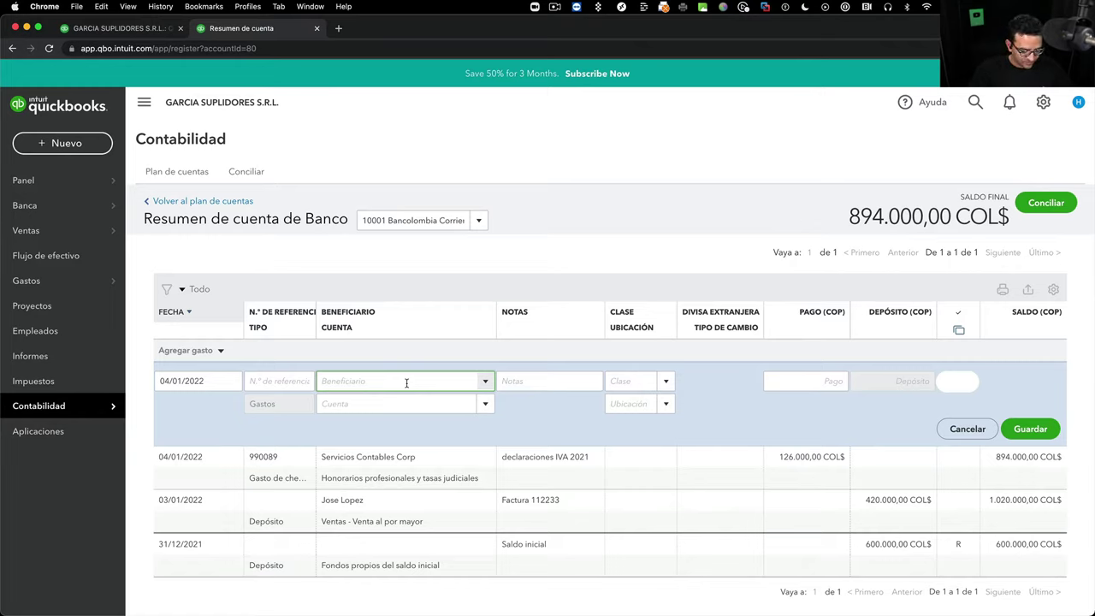
text(Bogo)
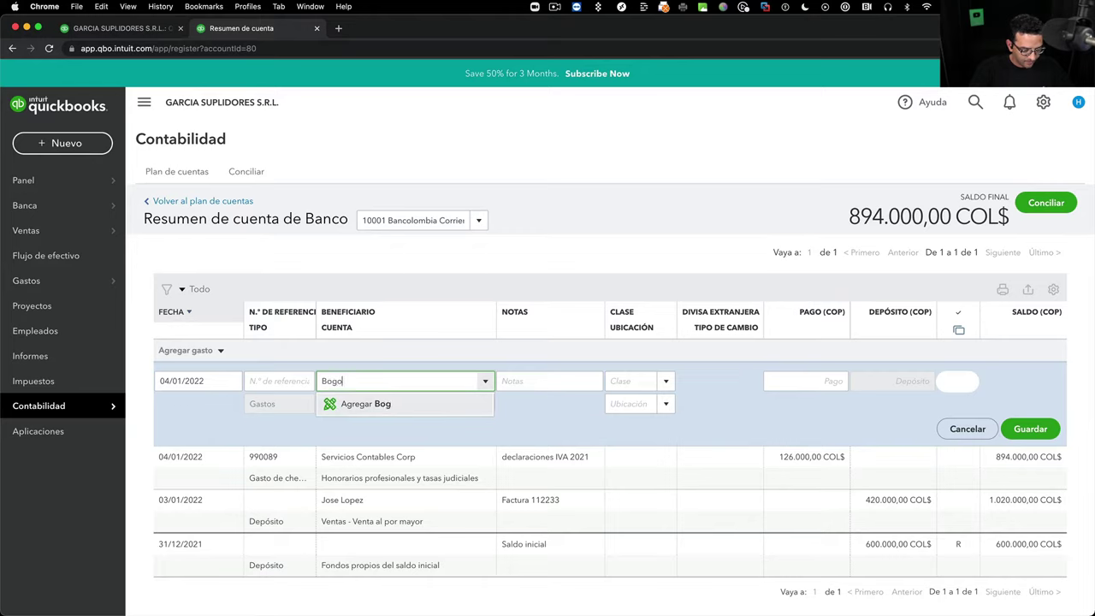
text(ta Servicios L)
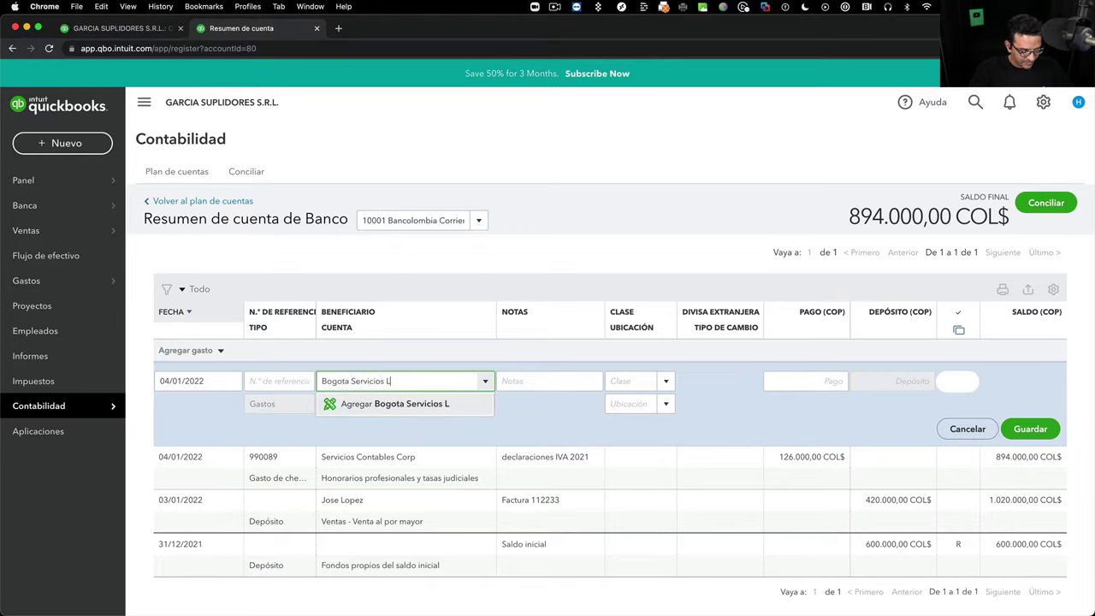
text(td)
click(396, 406)
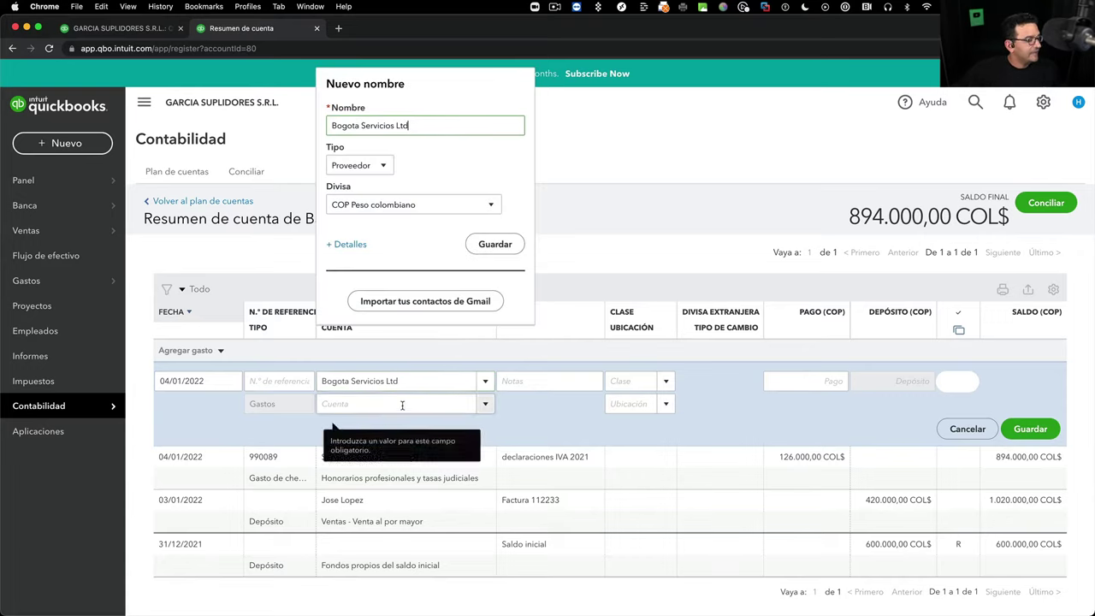
click(496, 244)
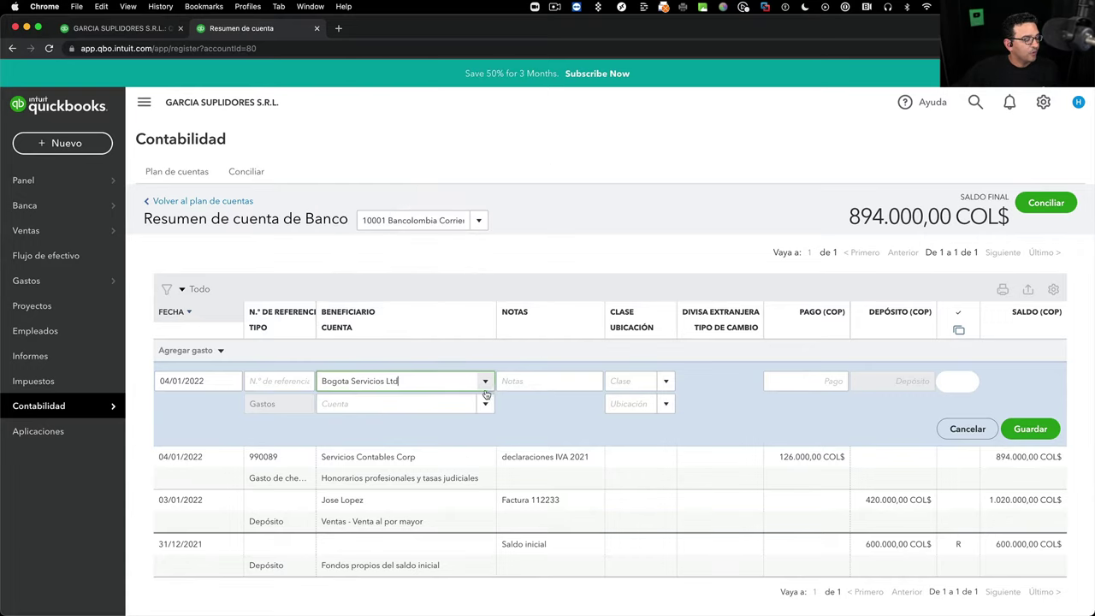
Enter the memo 'enero servicios' and a payment of 87.630,00
click(549, 384)
text(ener)
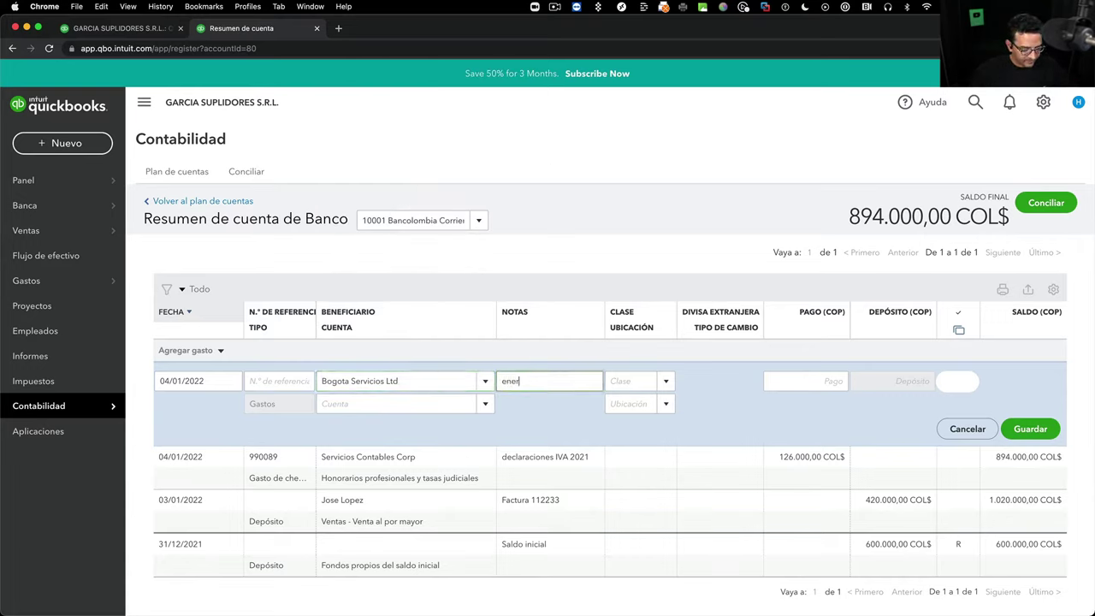
text(o servicios)
key(Tab)
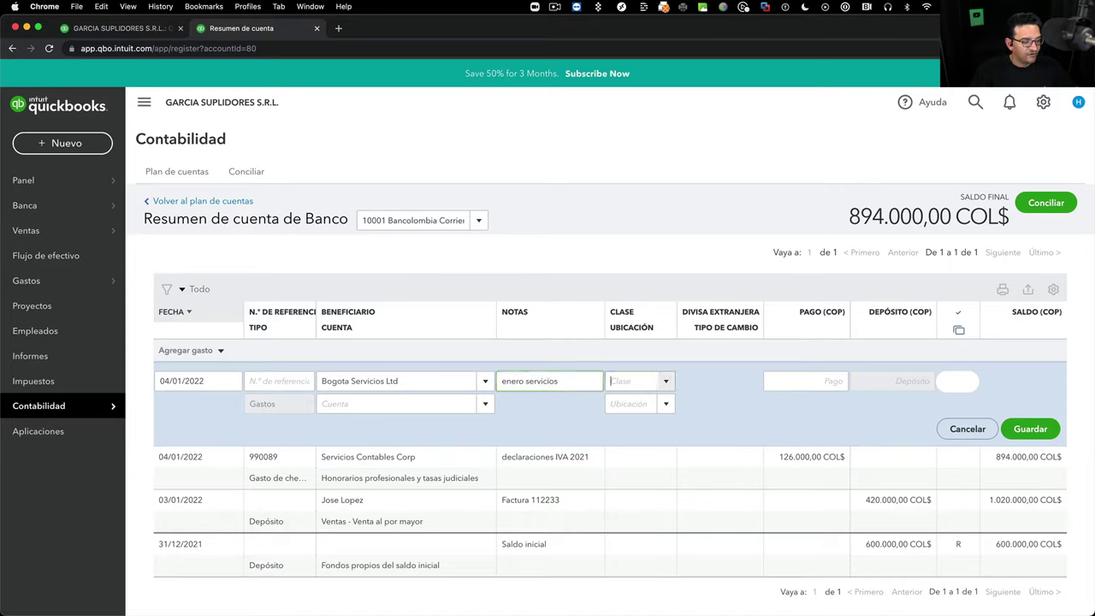
click(802, 381)
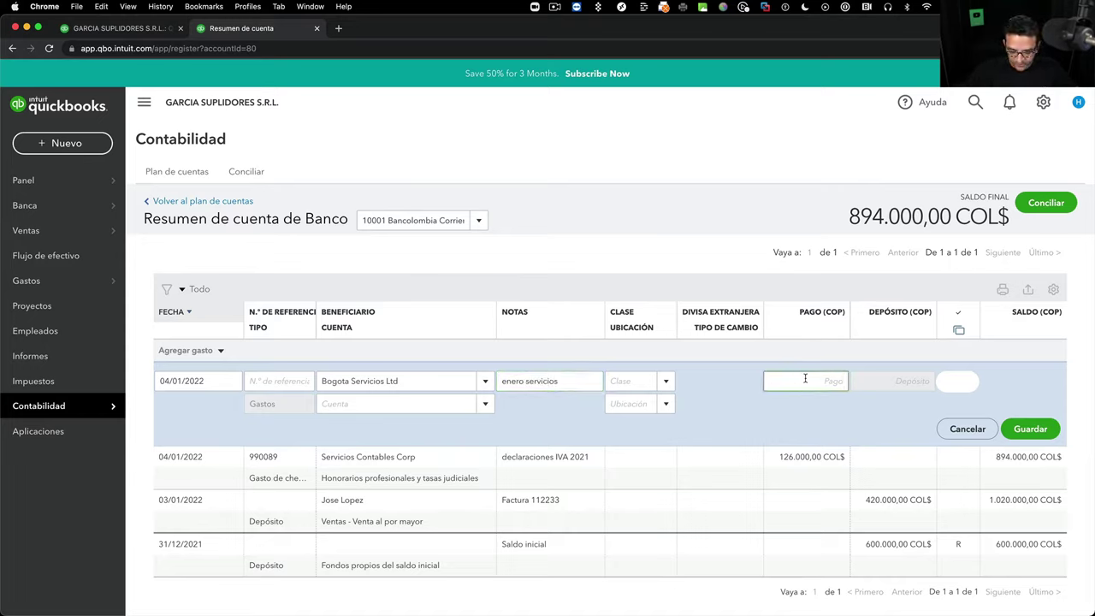
text(87.630)
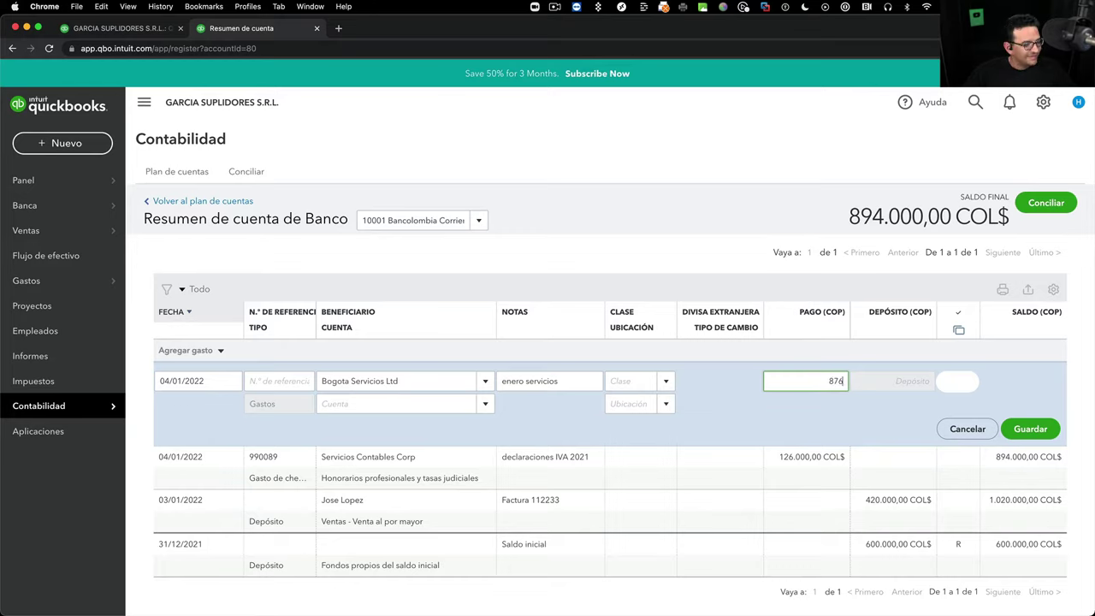
click(740, 378)
Book the expense to Otros gastos generales y administrativos and save it
click(377, 404)
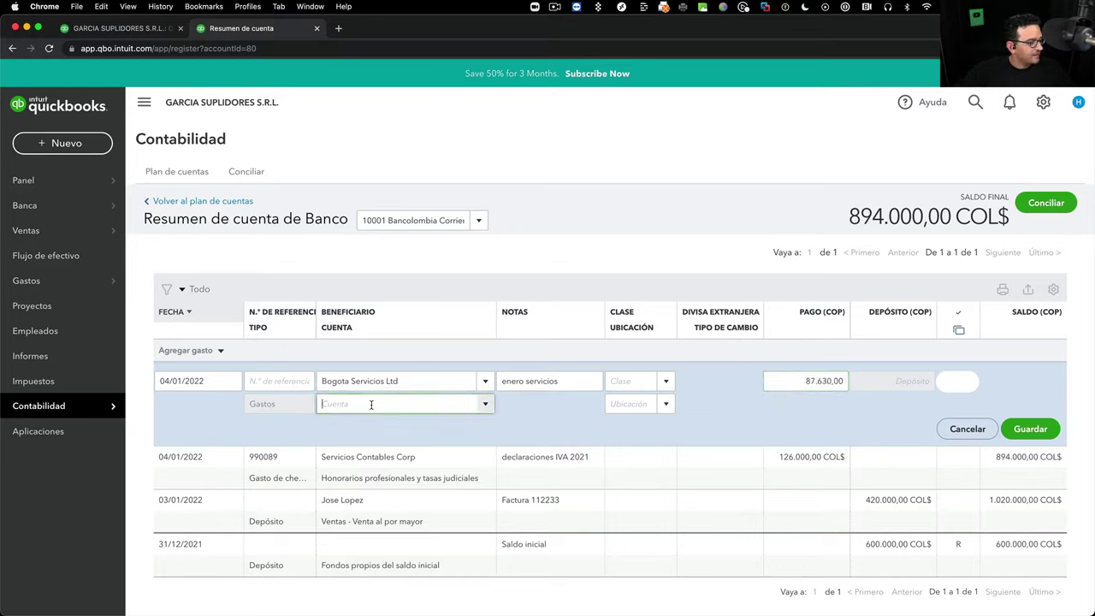
text(gastos )
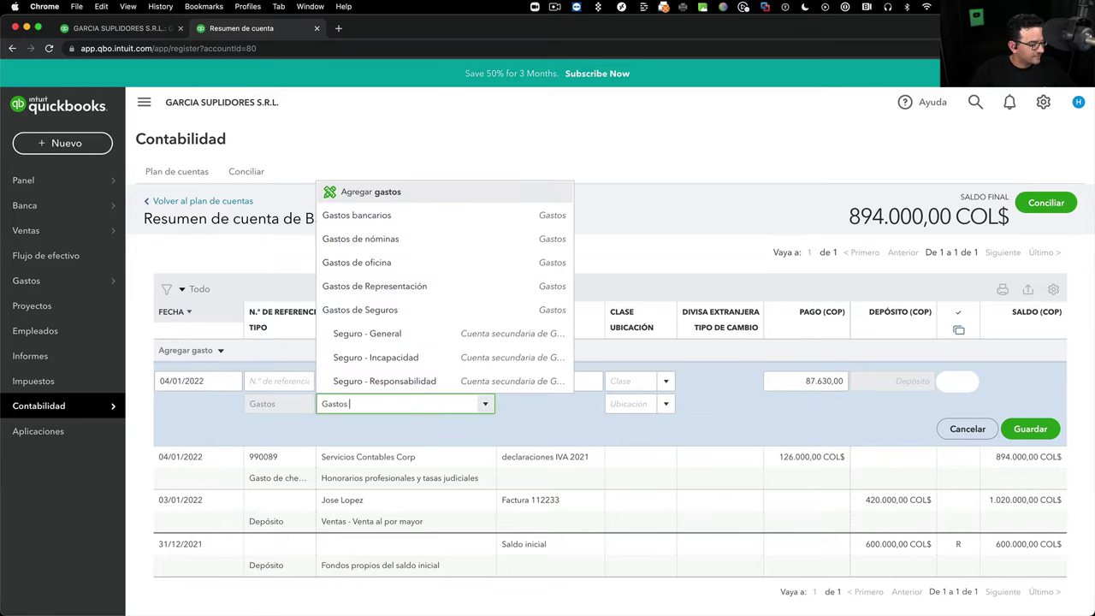
text(de ser)
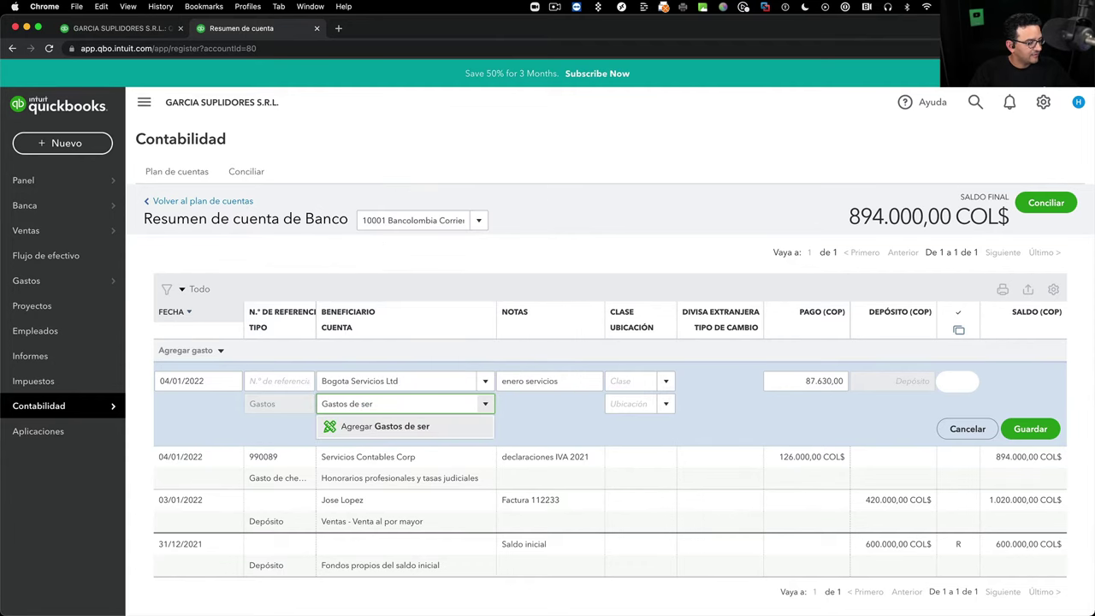
key(BackSpace)
key(BackSpace)
key(BackSpace)
key(BackSpace)
key(BackSpace)
key(BackSpace)
text(generales - CDV)
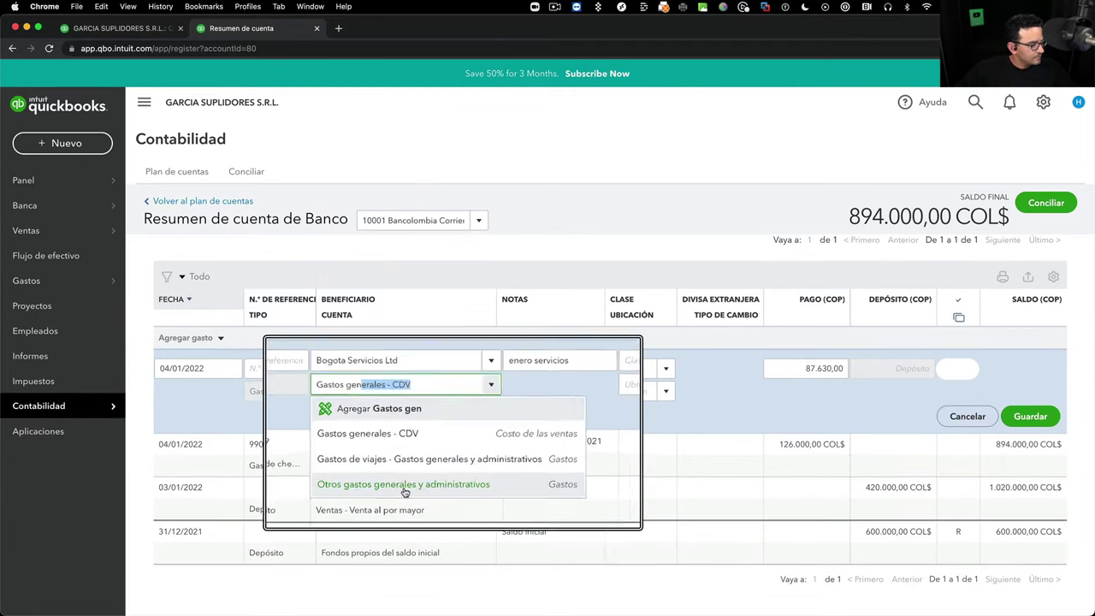
click(397, 491)
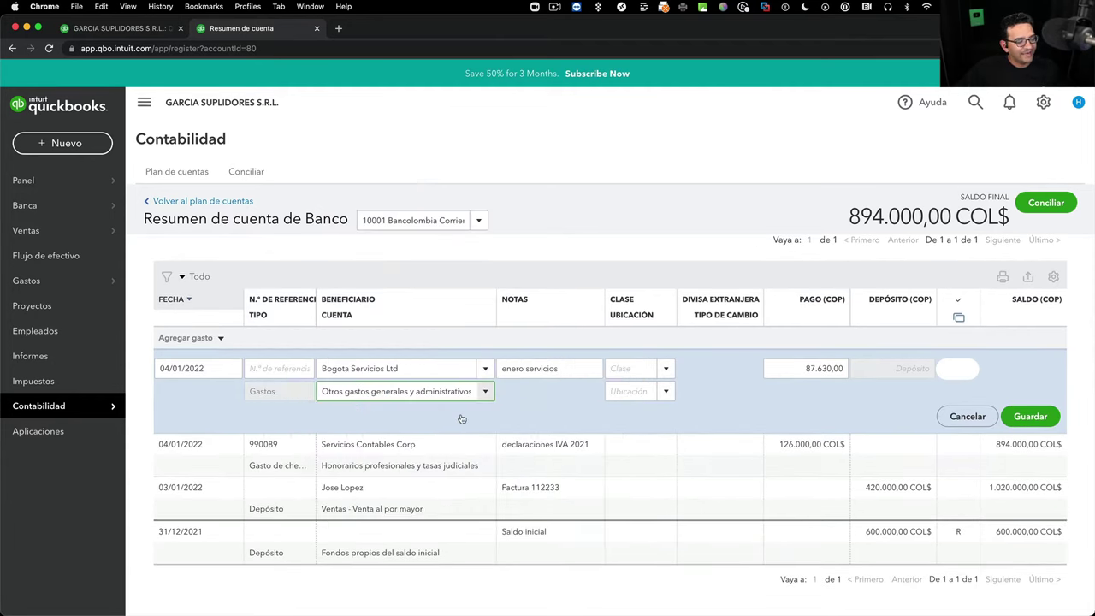
click(1030, 417)
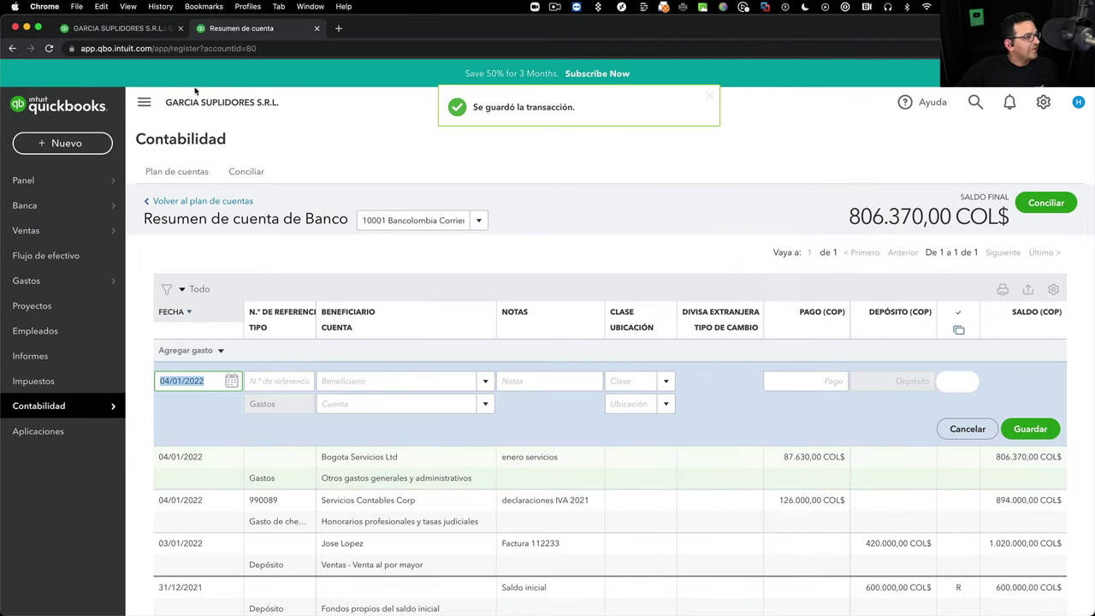
click(109, 30)
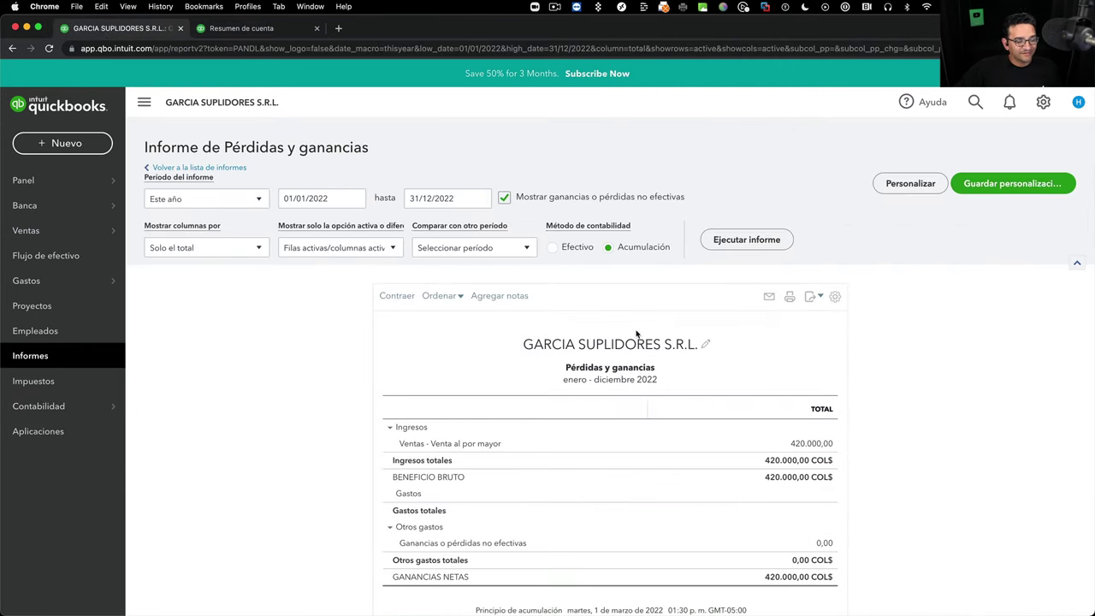
Rerun the 2022 Pérdidas y ganancias report, showing Ganancias netas of 206.370,00 COL$
click(760, 240)
scroll(880, 408, down, 1)
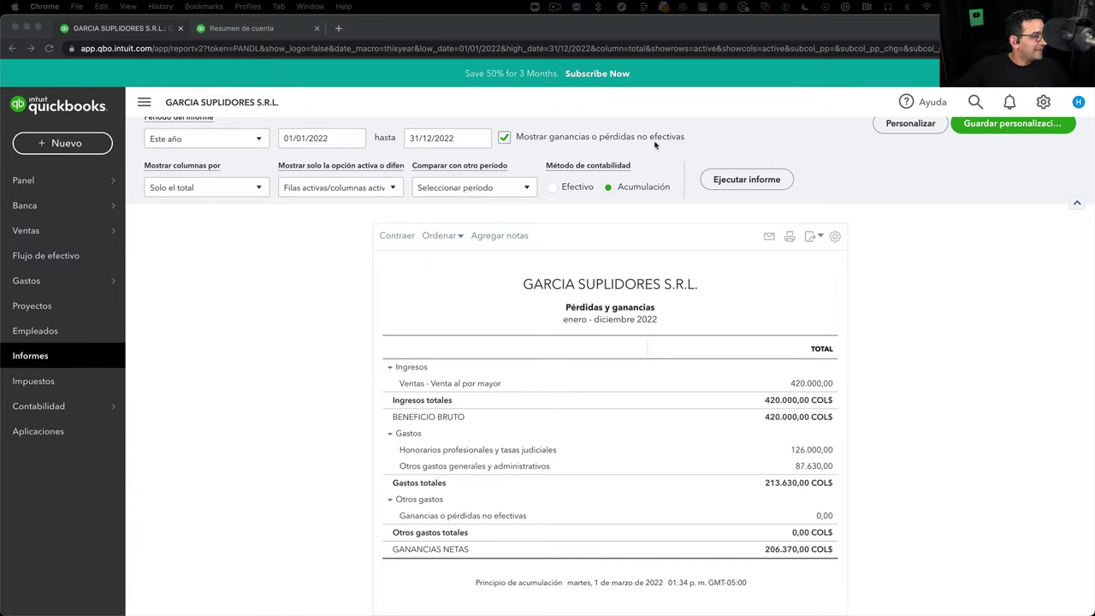
mouse_move(17, 235)
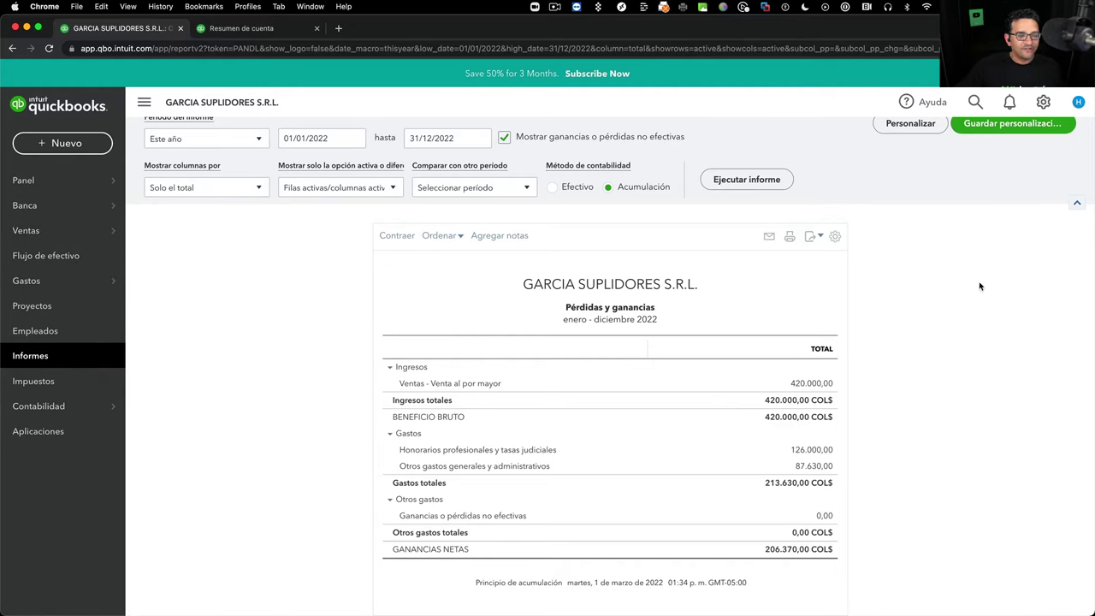
From the gear menu, open the Productos y servicios list and start adding a new item
click(1044, 102)
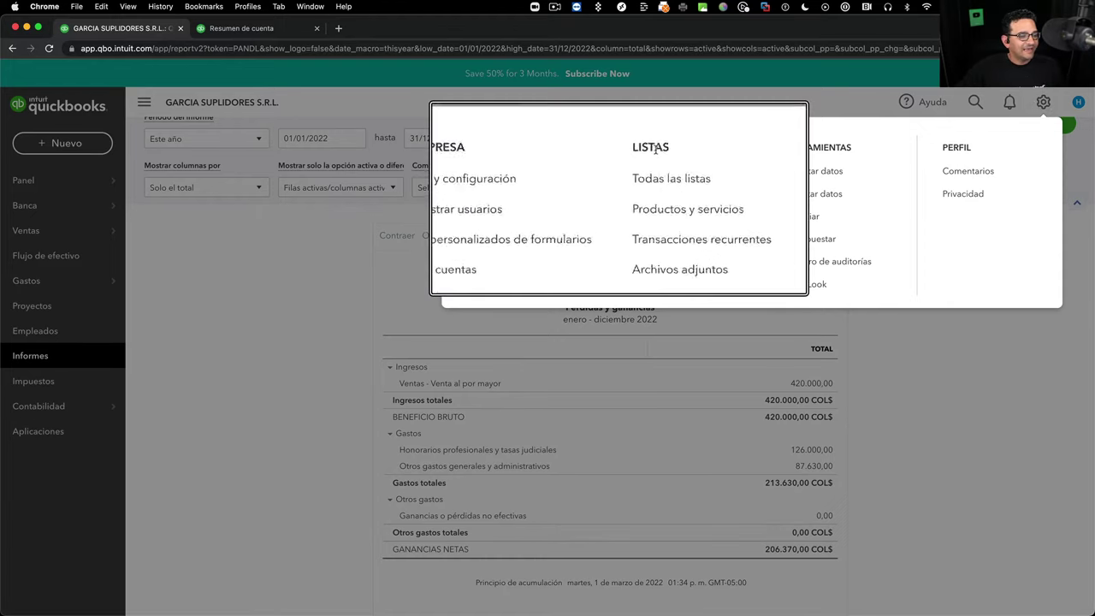
click(694, 197)
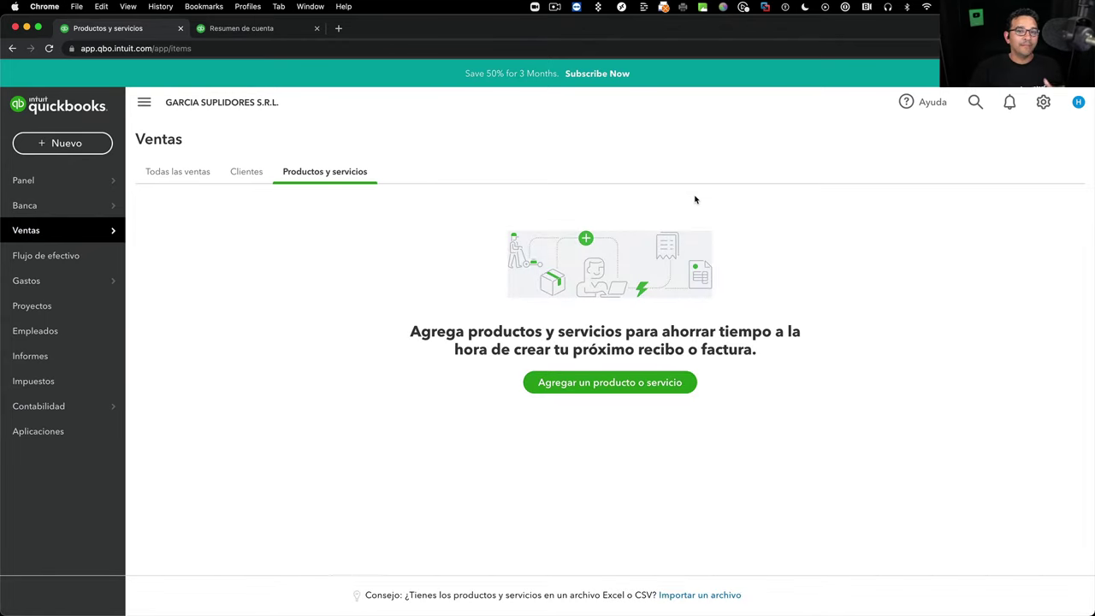
click(597, 384)
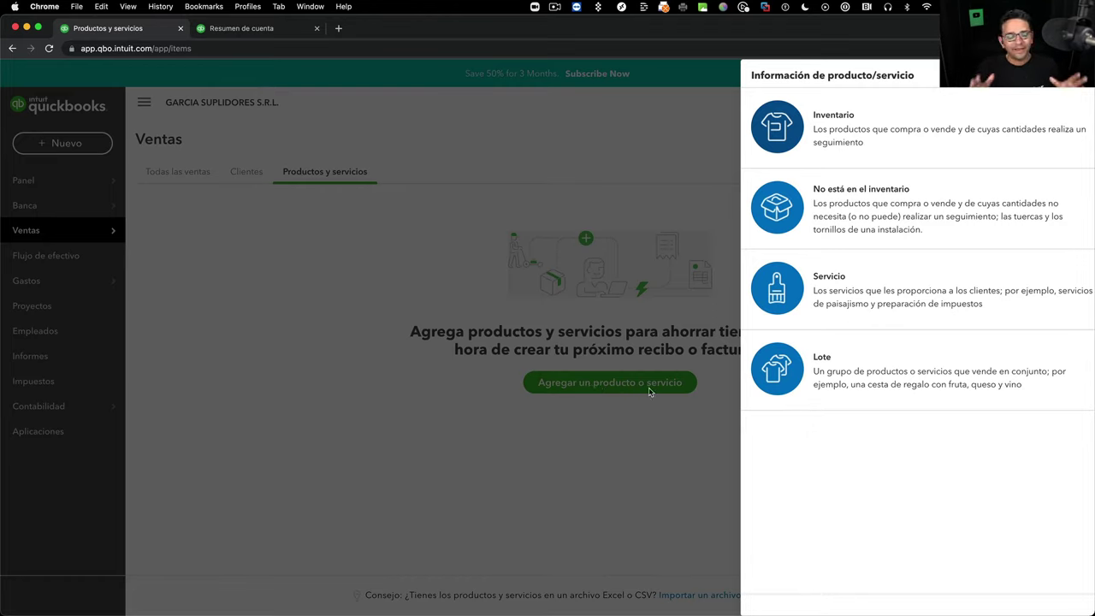
Pick Servicio as the item type, reviewing the other types once, to get a blank service form
click(861, 288)
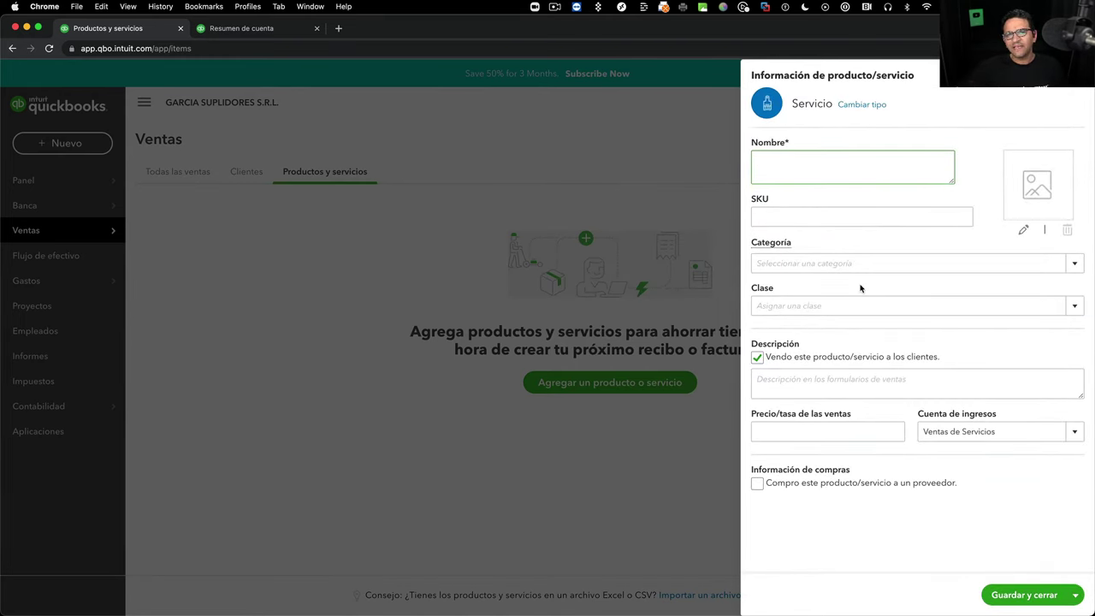
click(876, 110)
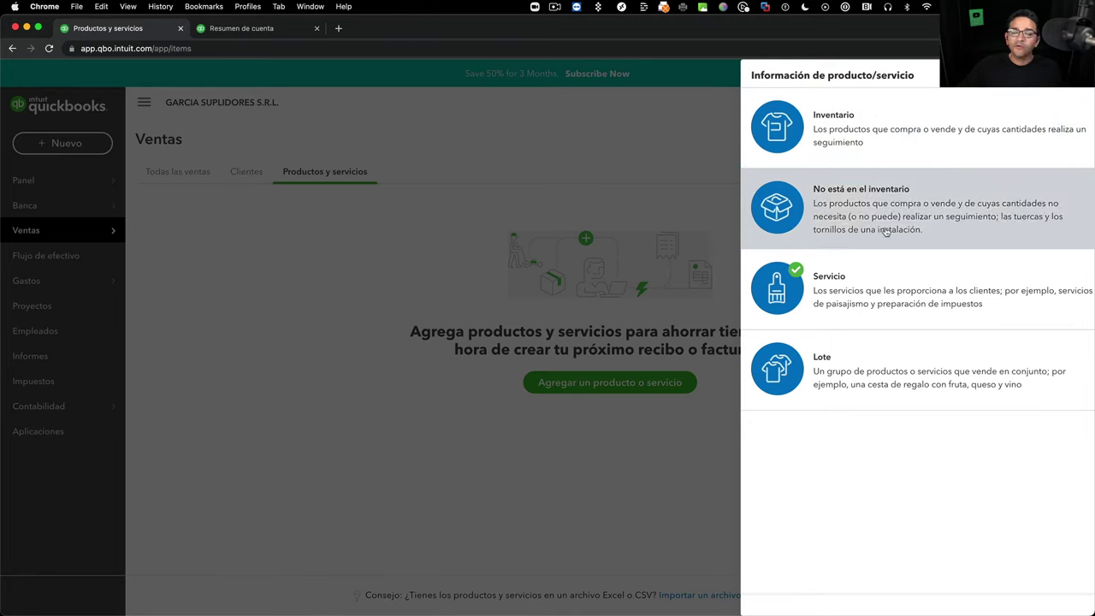
click(876, 291)
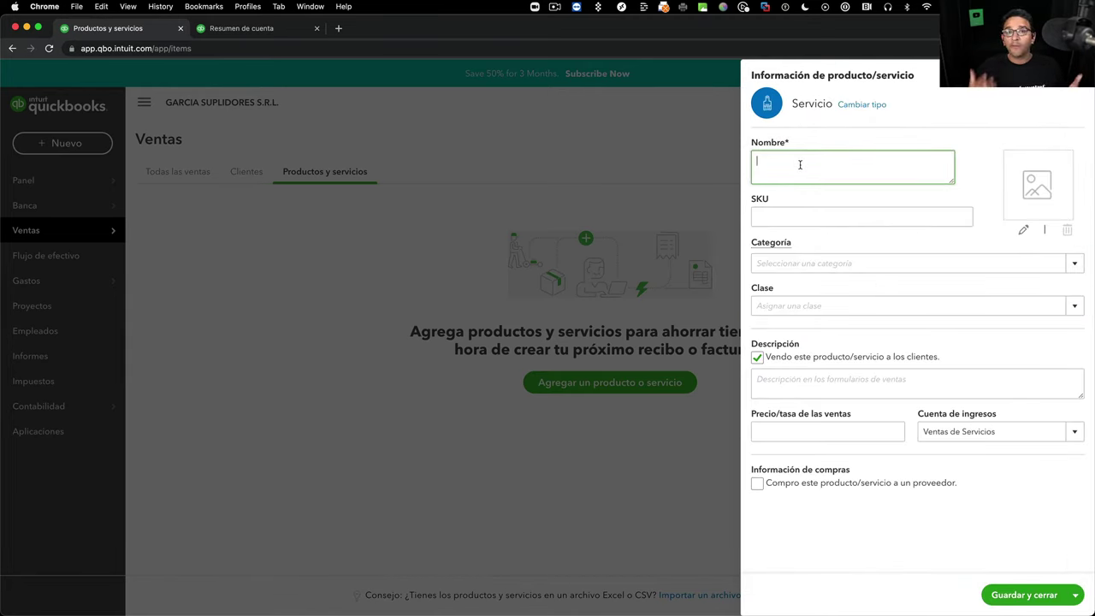
Name the service 'Servicio Profesional por hora (Nivel 1)' and review the category, class, selling and purchasing options
text(Servicio)
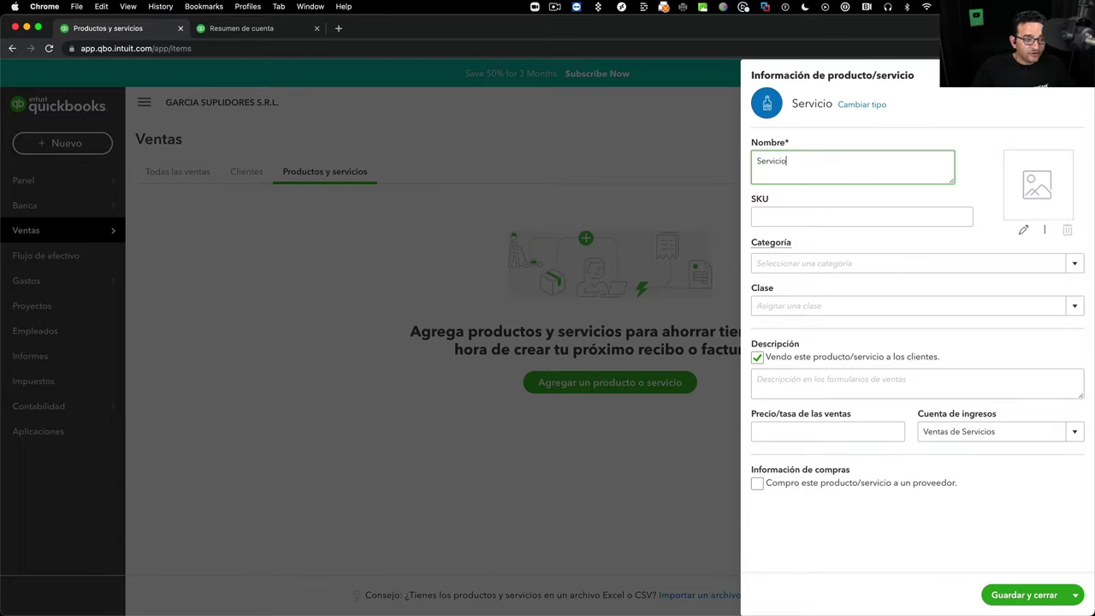
text( Plr)
text(ofesional)
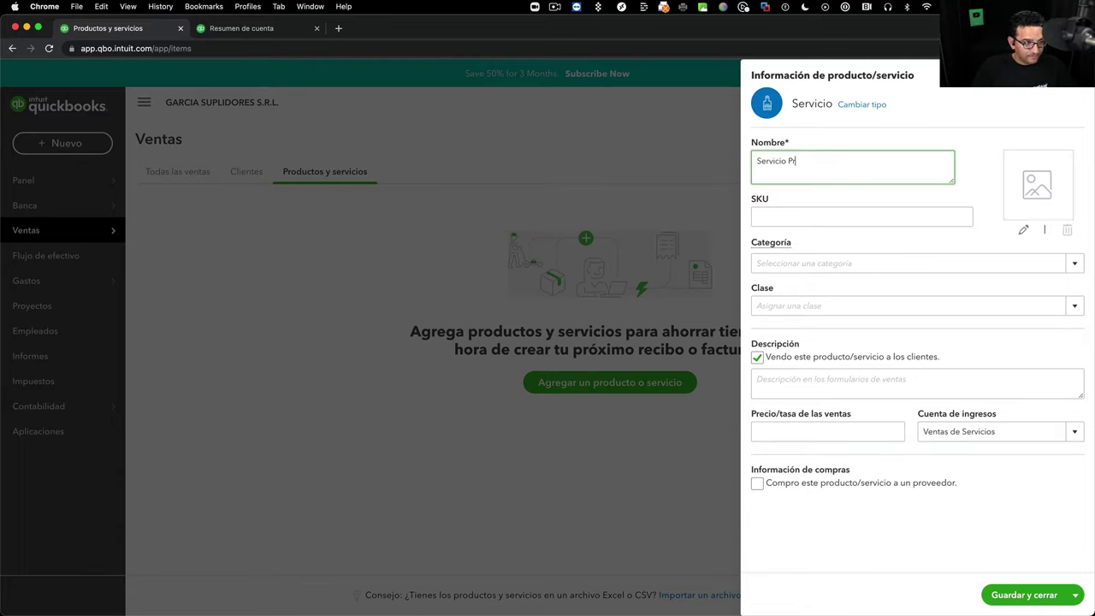
text( por)
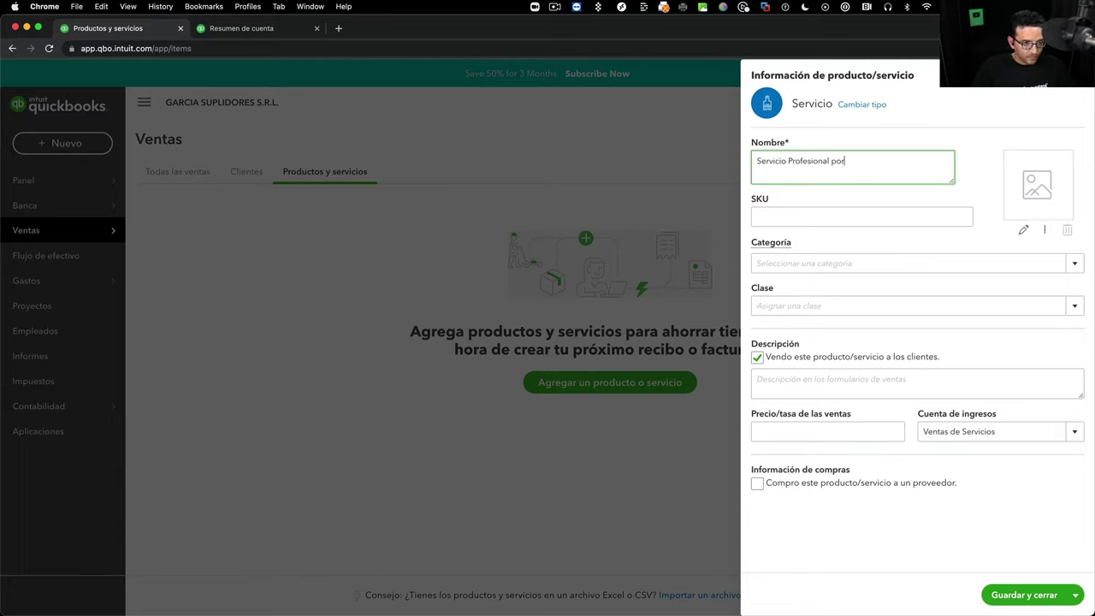
text( hora)
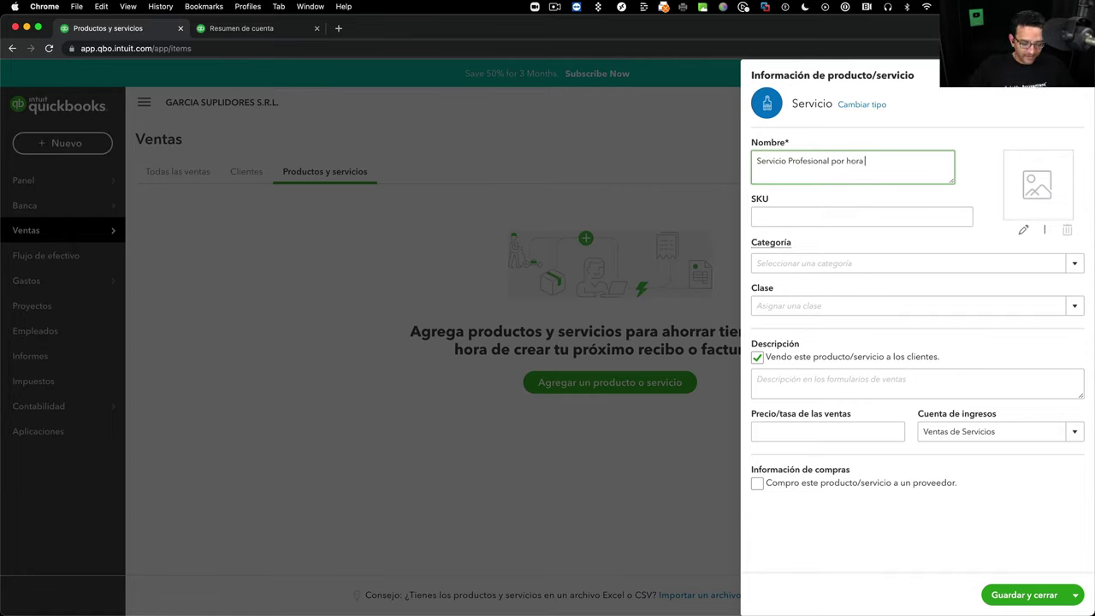
text((Nivel)
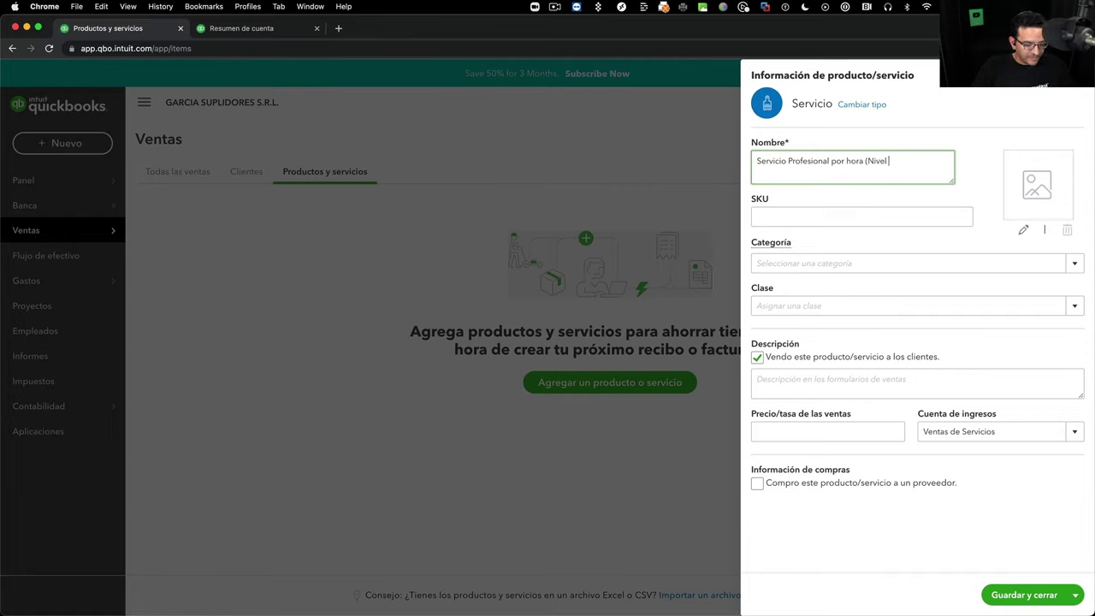
text( 1)))
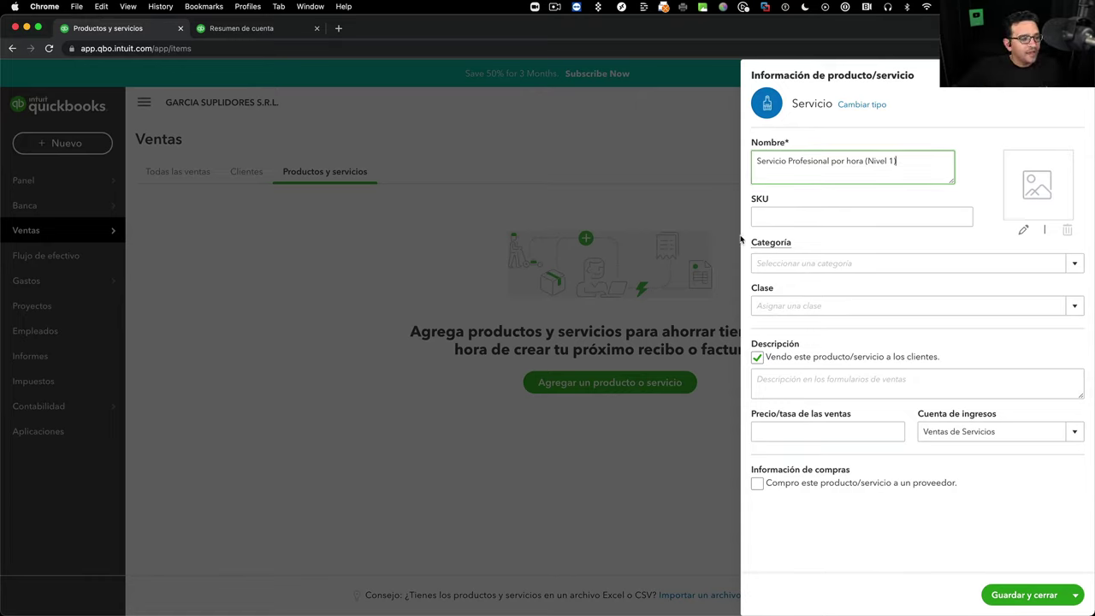
click(781, 215)
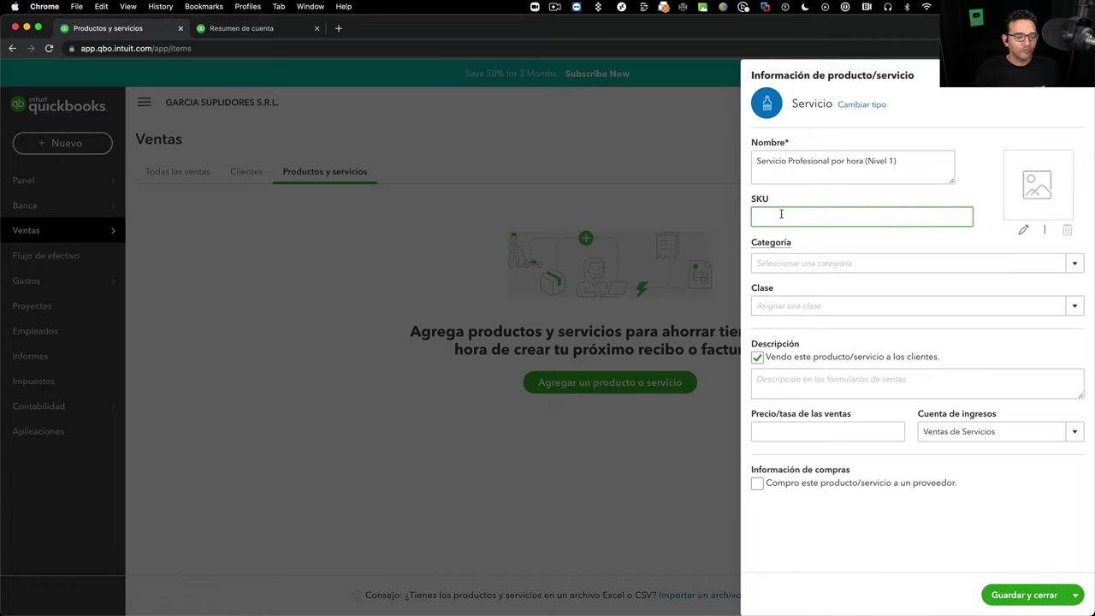
click(1071, 266)
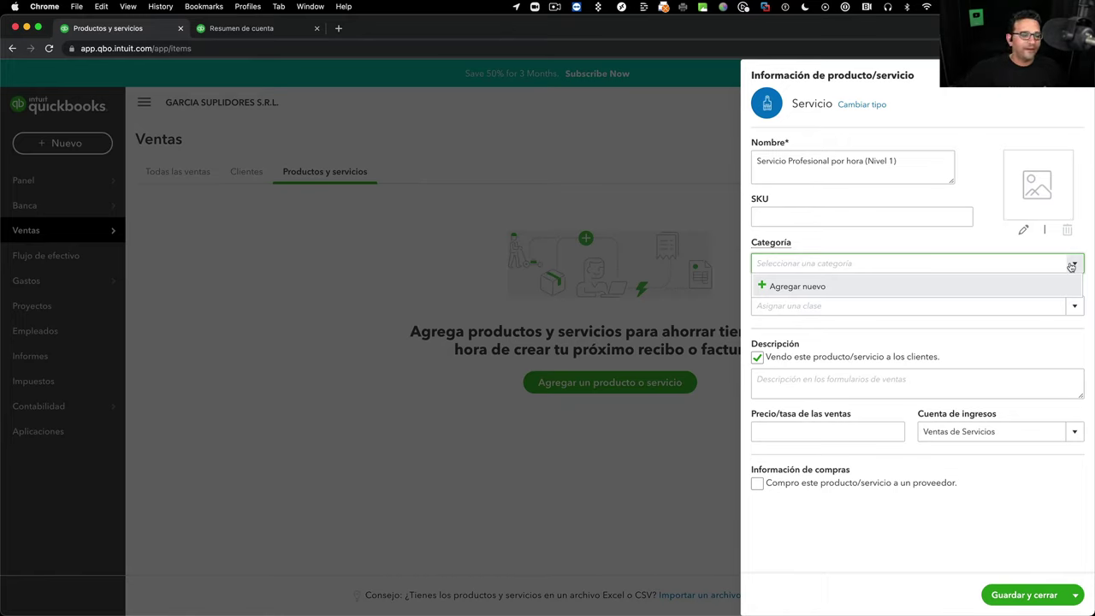
click(814, 308)
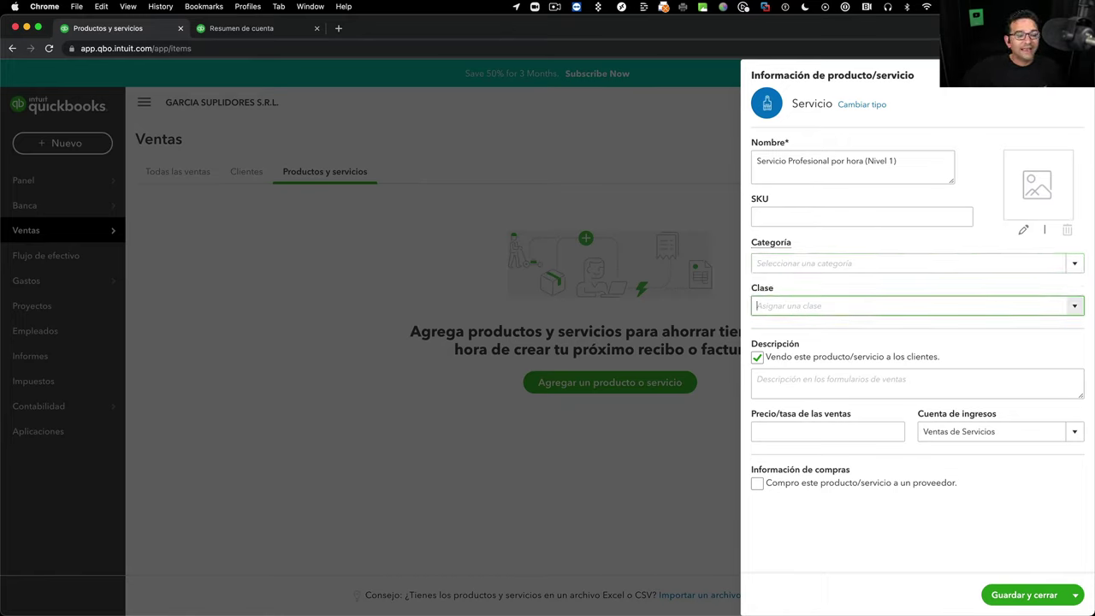
click(1075, 307)
click(1077, 308)
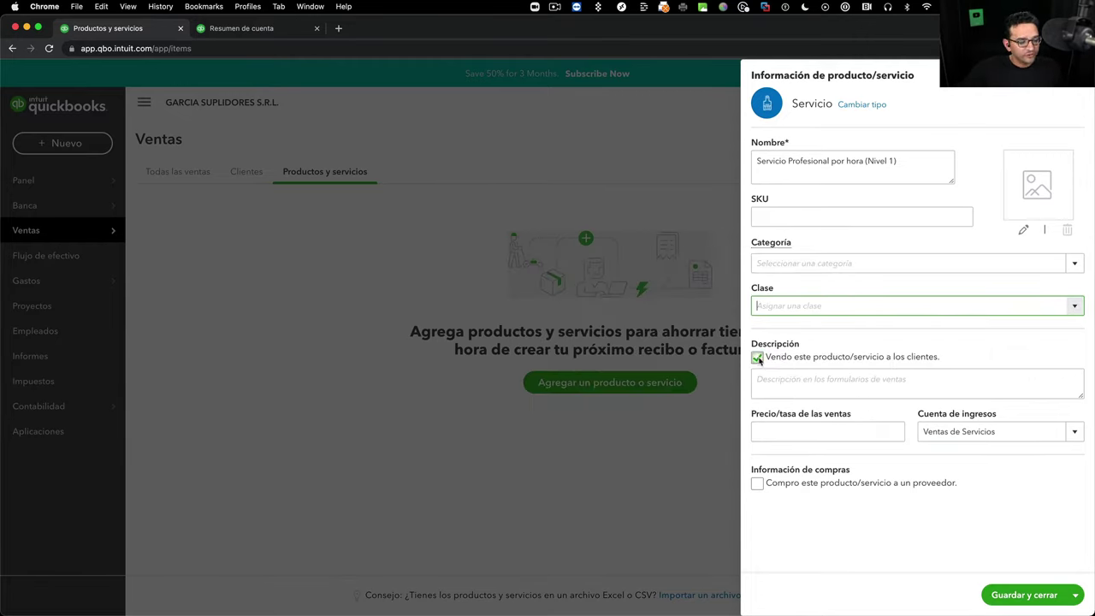
click(757, 358)
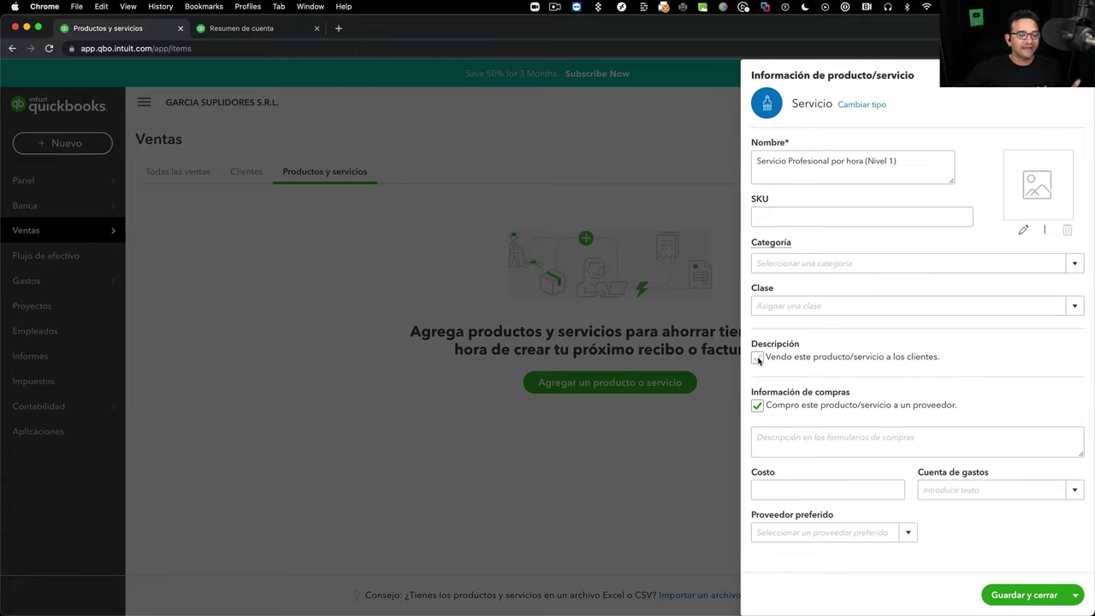
click(757, 405)
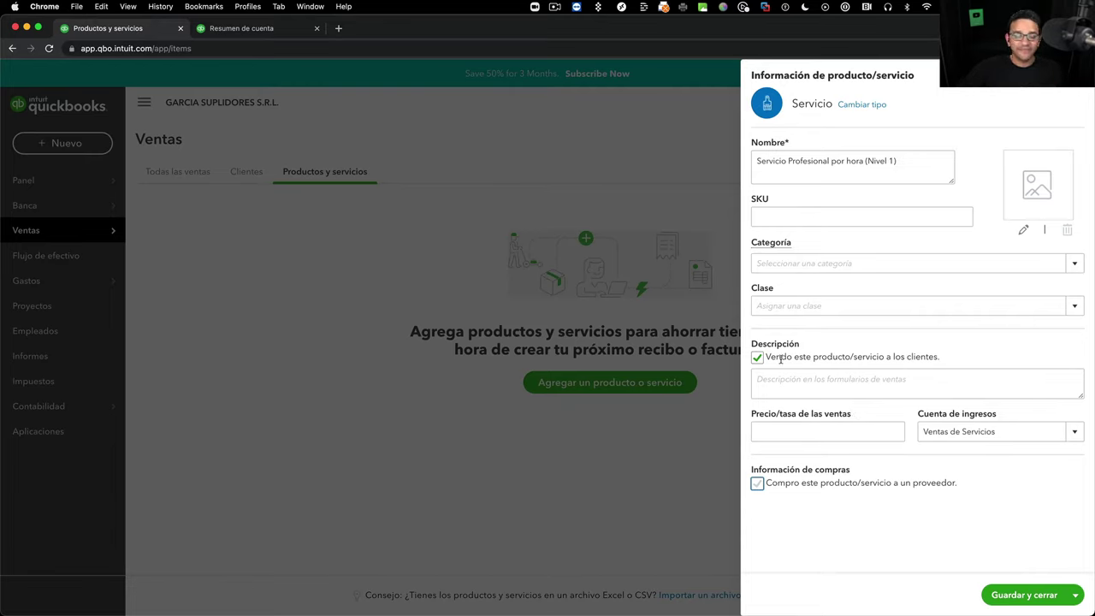
click(757, 483)
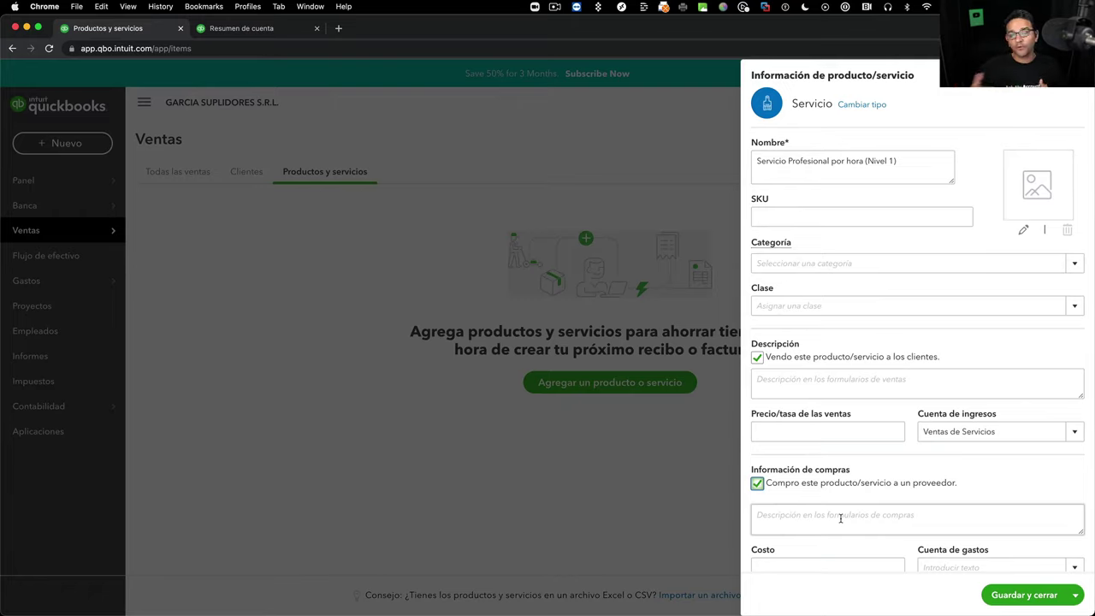
click(757, 484)
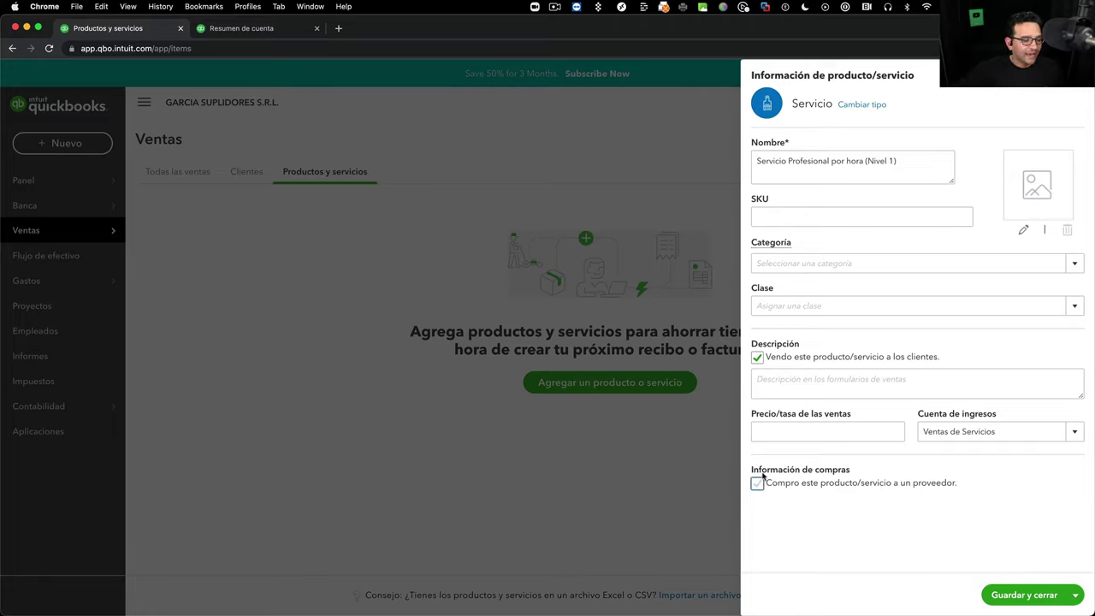
Copy the service name into the sales description, dropping '(Nivel 1)'
click(796, 382)
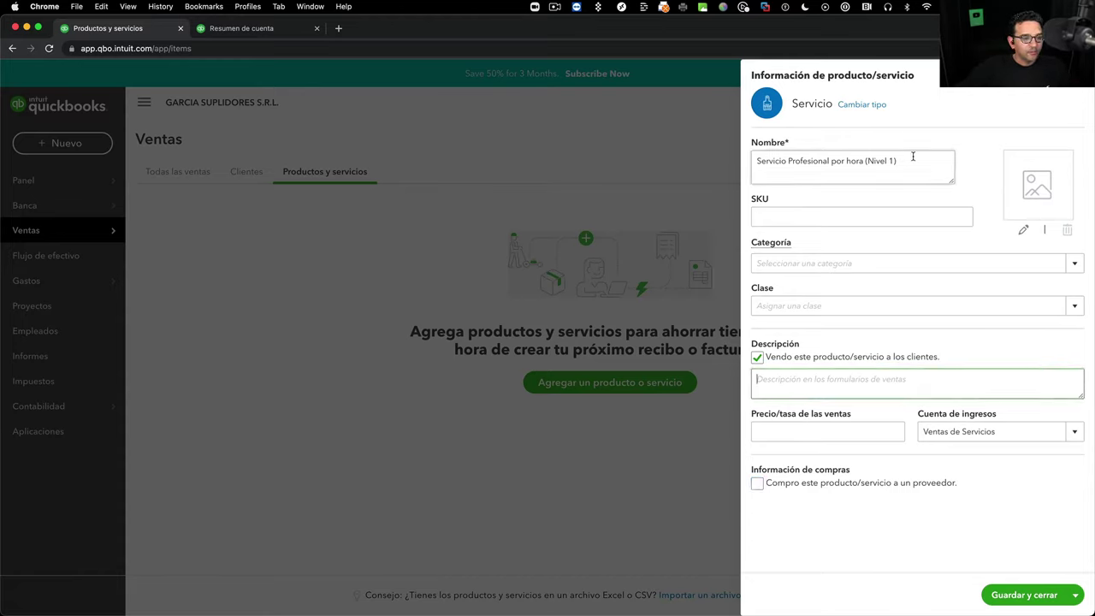
drag(912, 161, 756, 163)
right_click(799, 162)
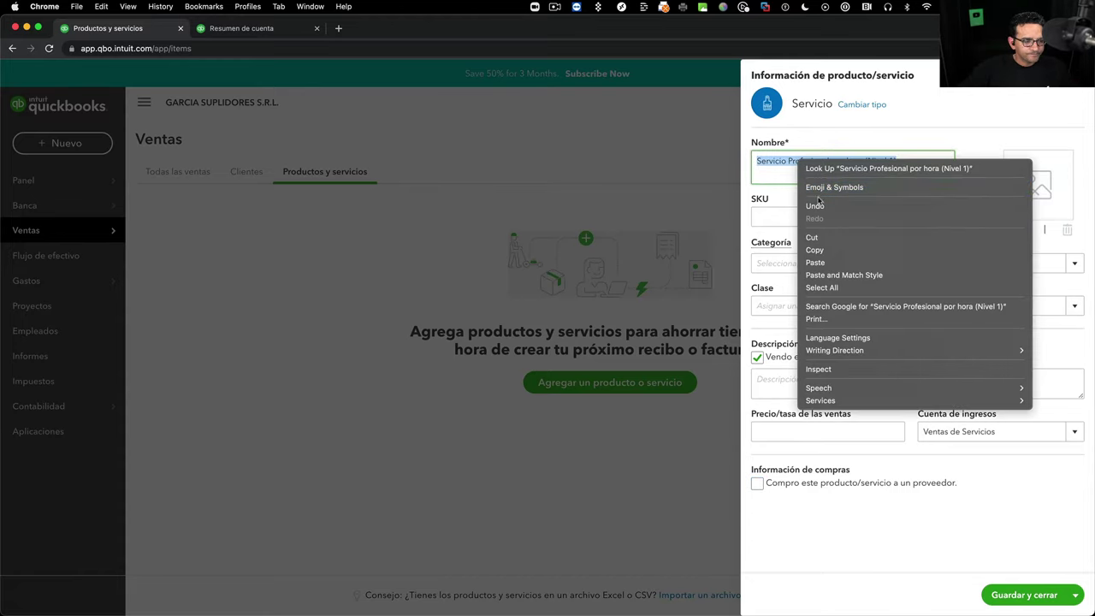
click(815, 250)
right_click(780, 382)
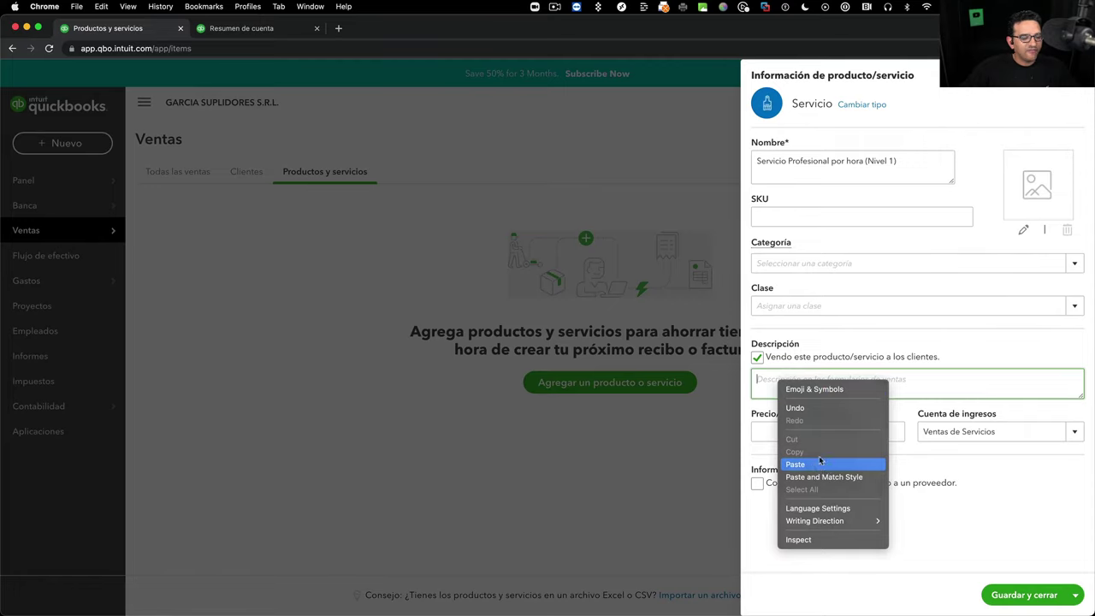
click(823, 466)
drag(865, 379, 943, 385)
key(BackSpace)
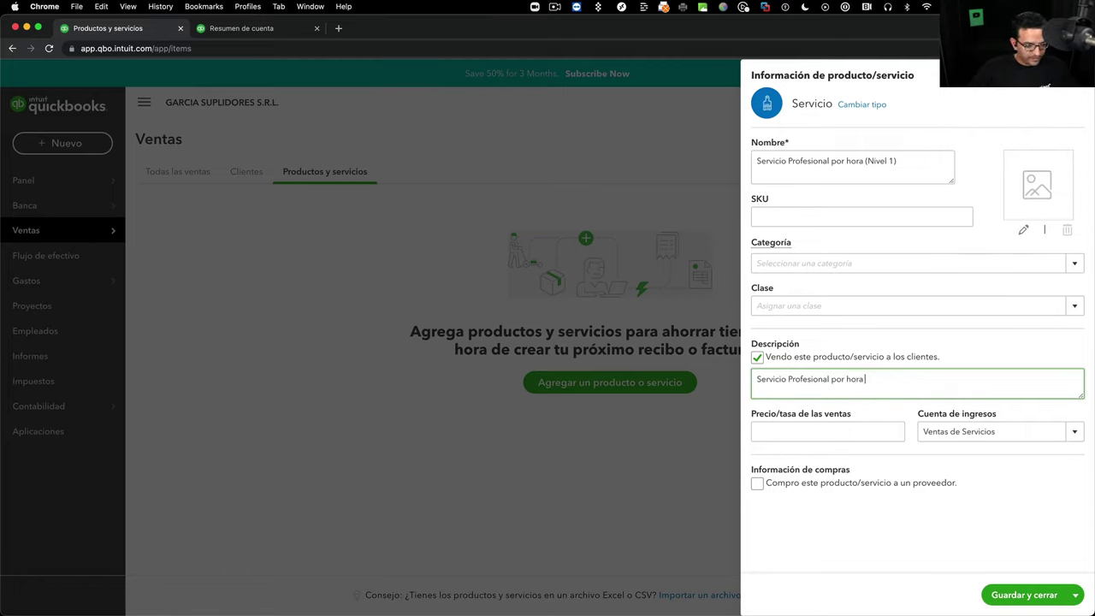
Finish the description with 'por un técnico nivel 1', including the accent
text(por un techni)
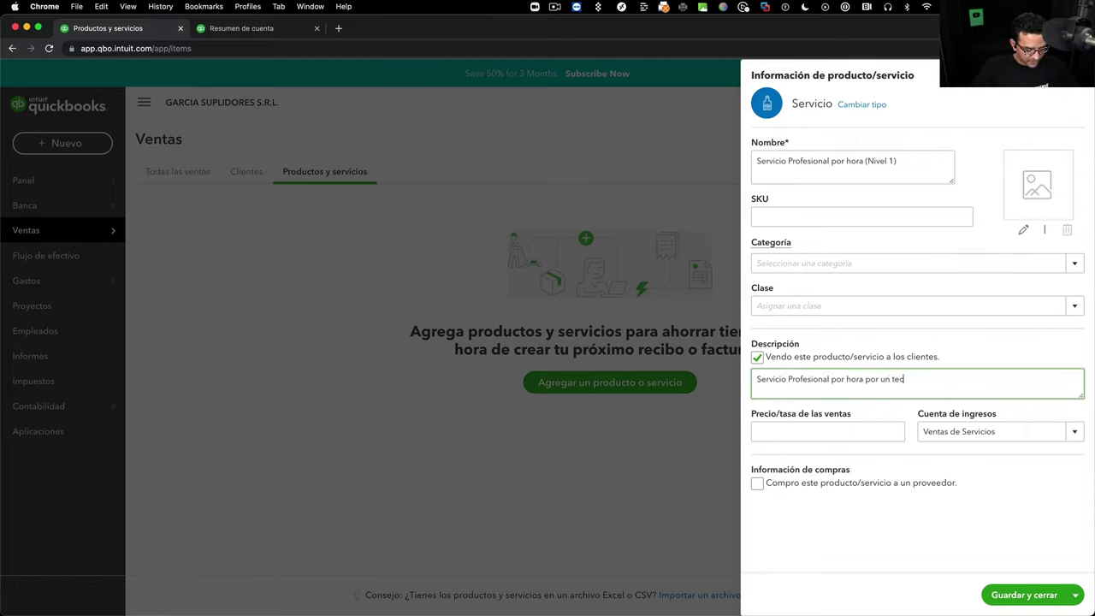
key(BackSpace)
key(BackSpace)
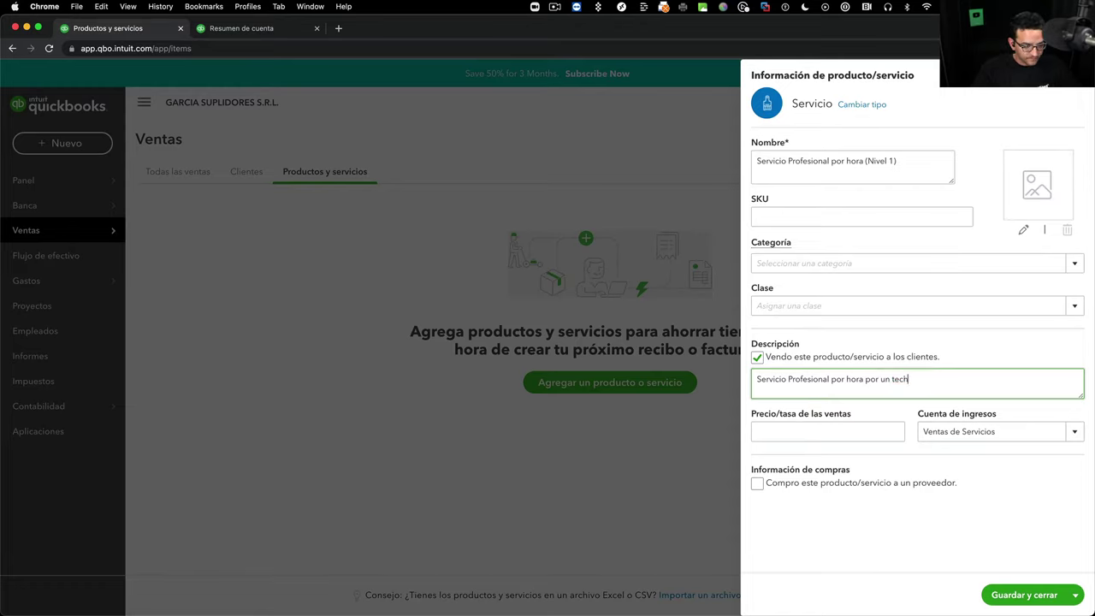
text(nico )
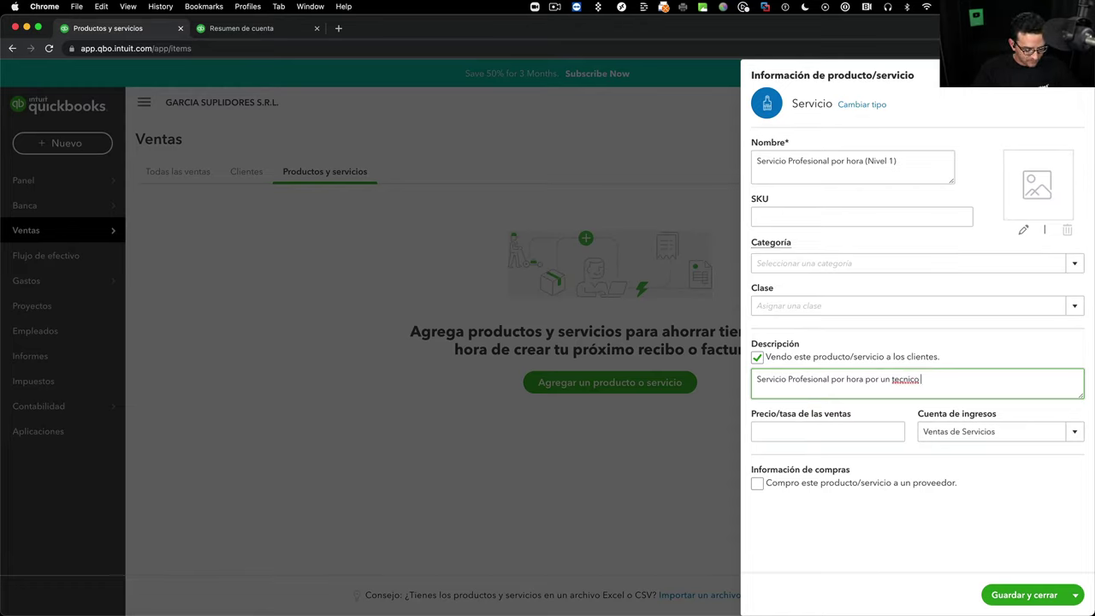
text(nive)
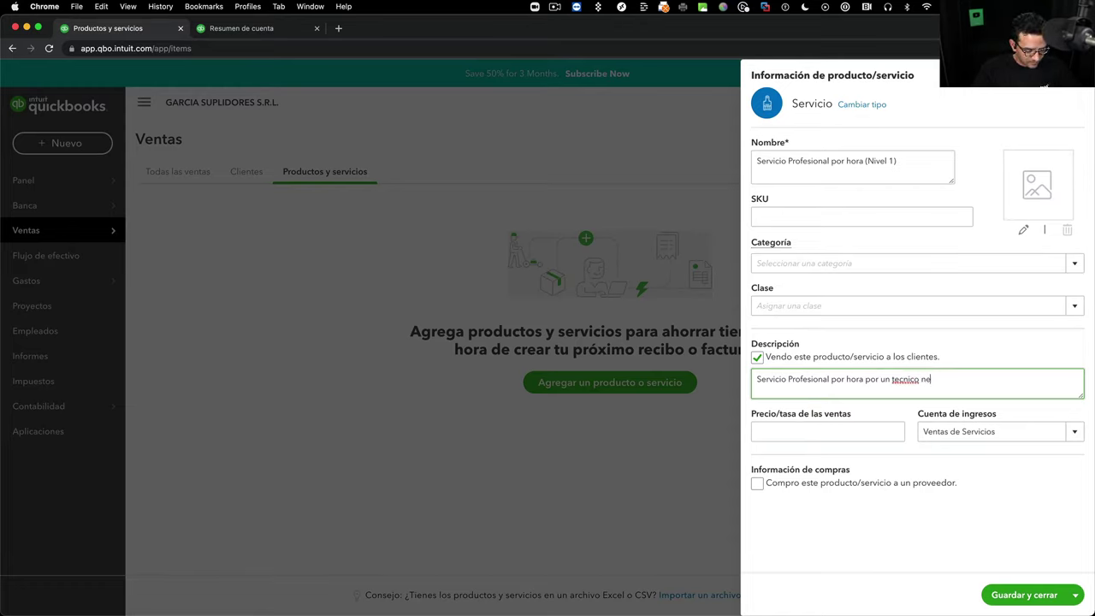
key(BackSpace)
key(BackSpace)
key(BackSpace)
text(ine)
key(BackSpace)
key(BackSpace)
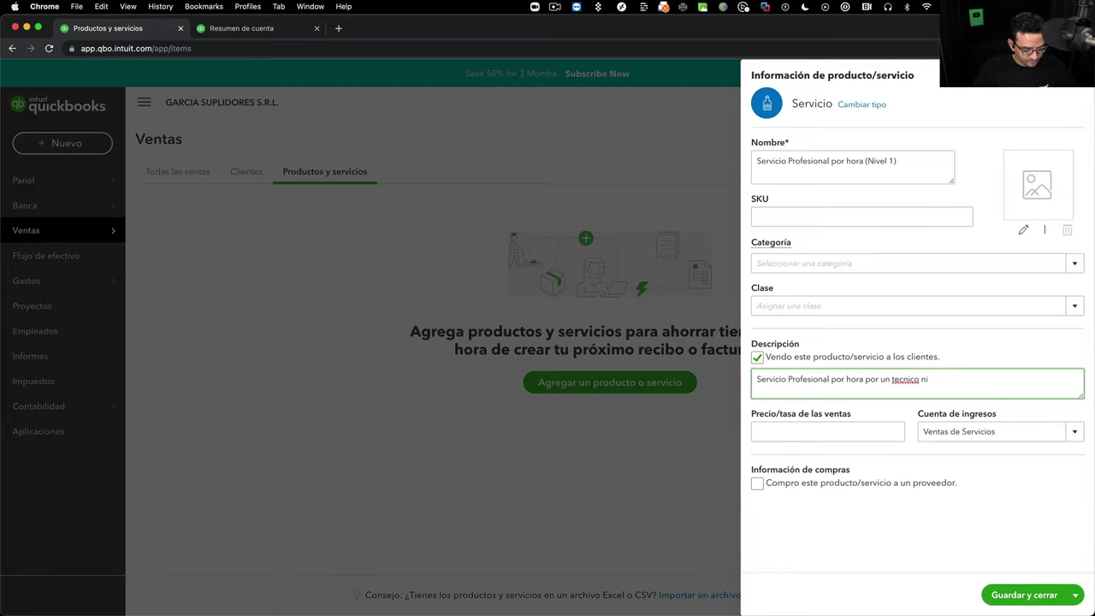
text(vel 1)
right_click(894, 381)
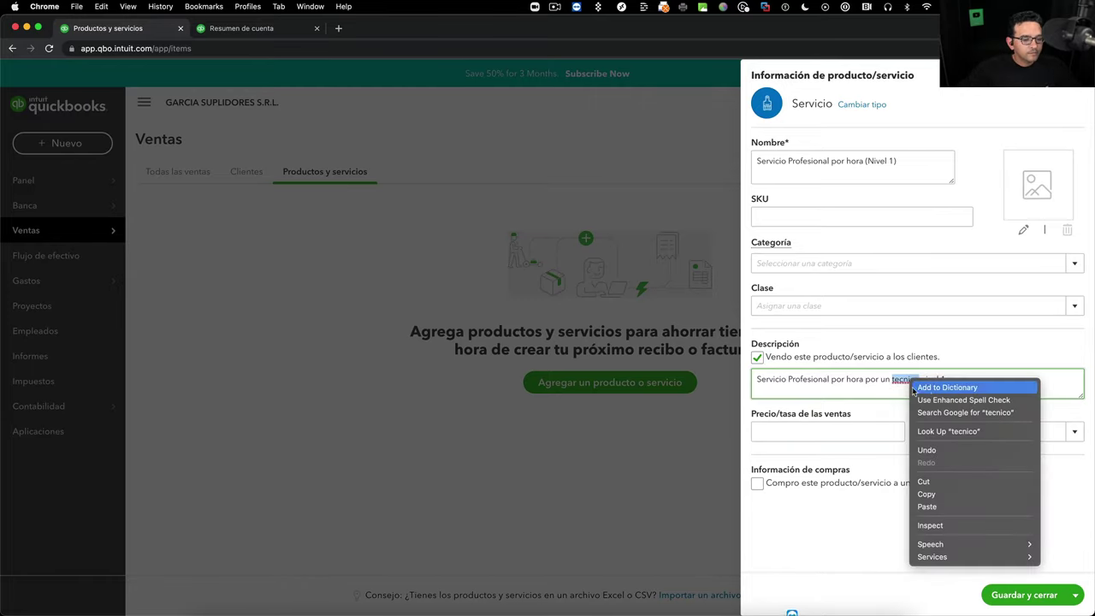
key(Escape)
click(905, 383)
key(BackSpace)
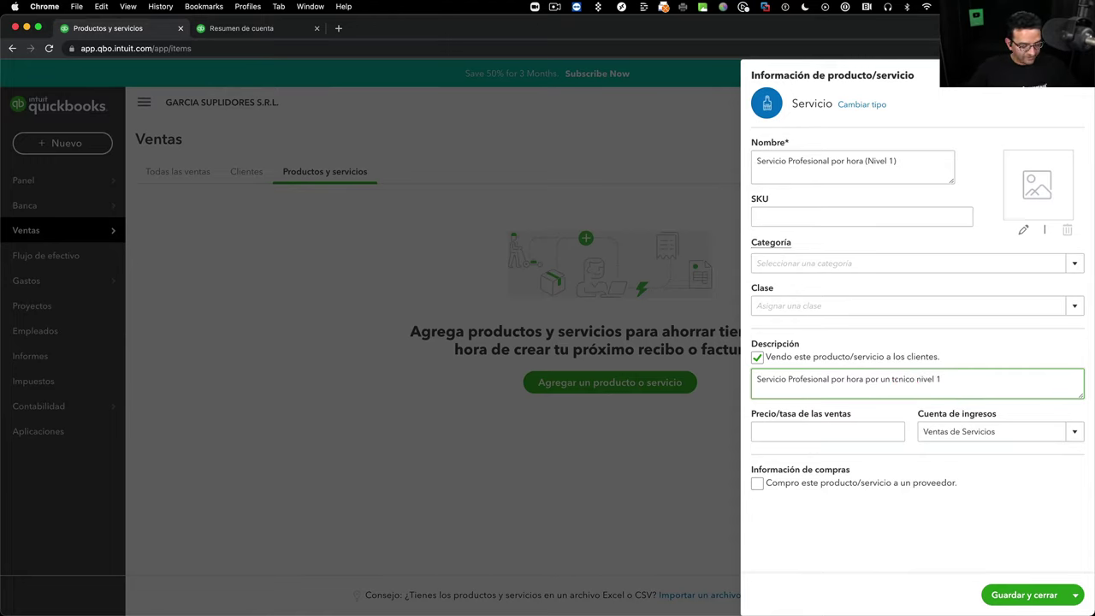
text(é)
Set the sales price to 150.000
click(797, 436)
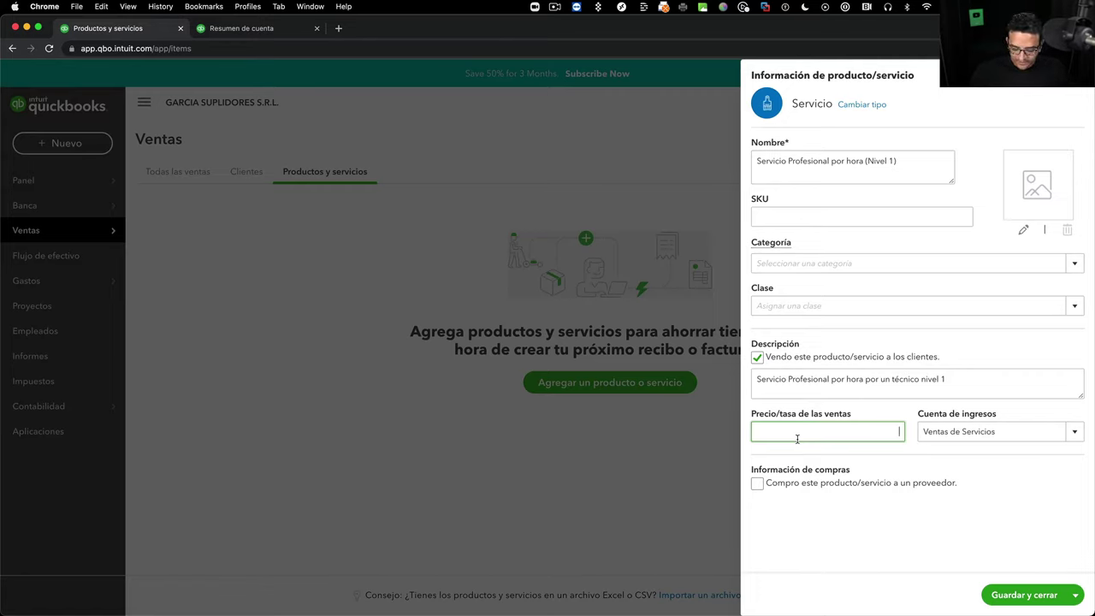
text(150.000)
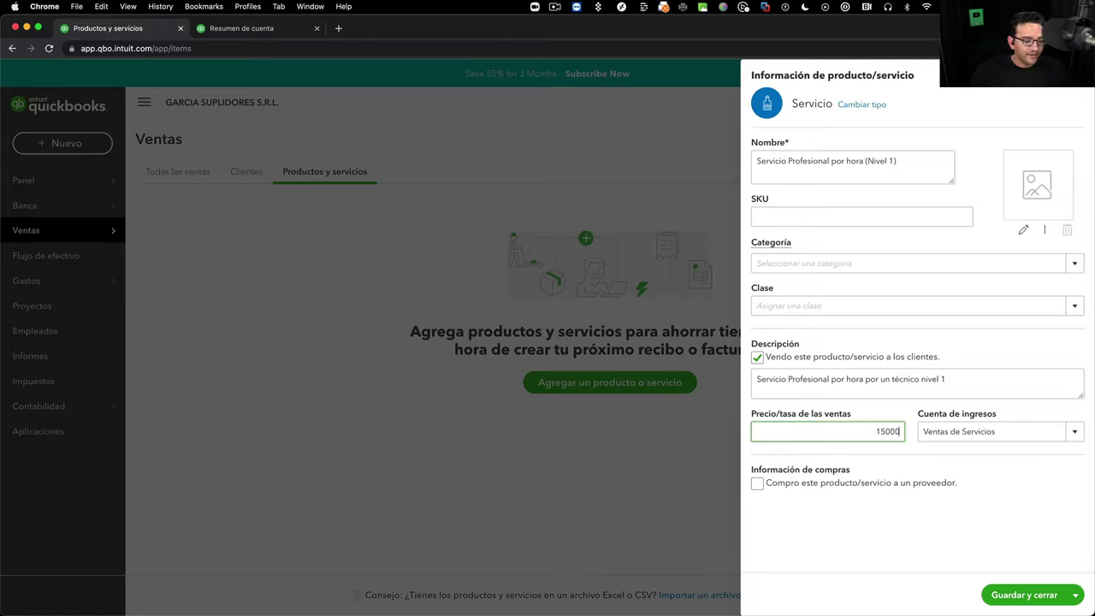
key(Tab)
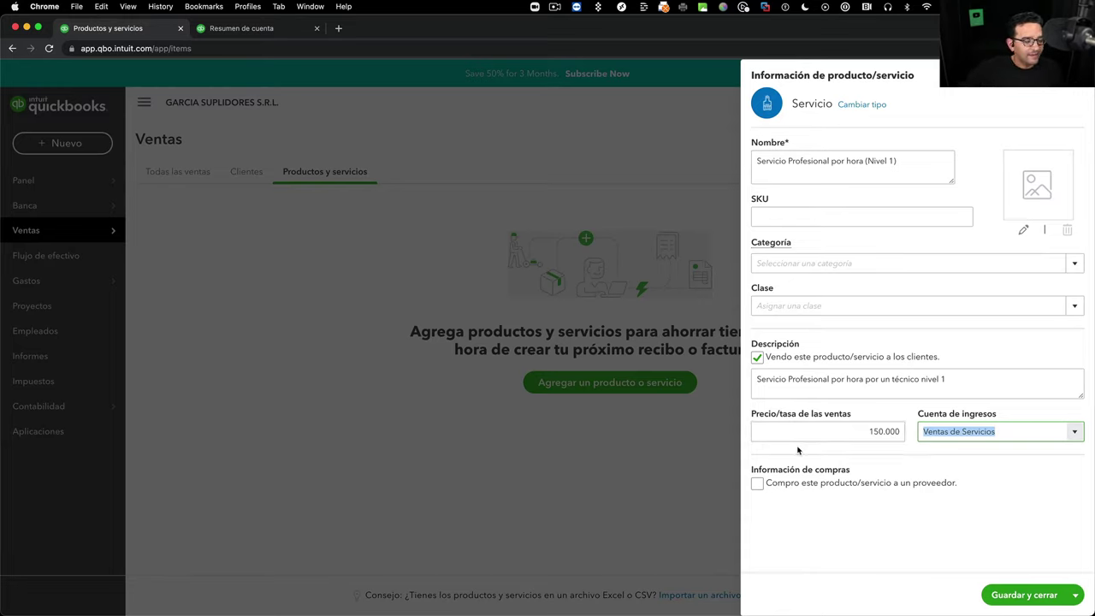
Keep Ventas de Servicios as the income account and save the Nivel 1 service
click(1075, 433)
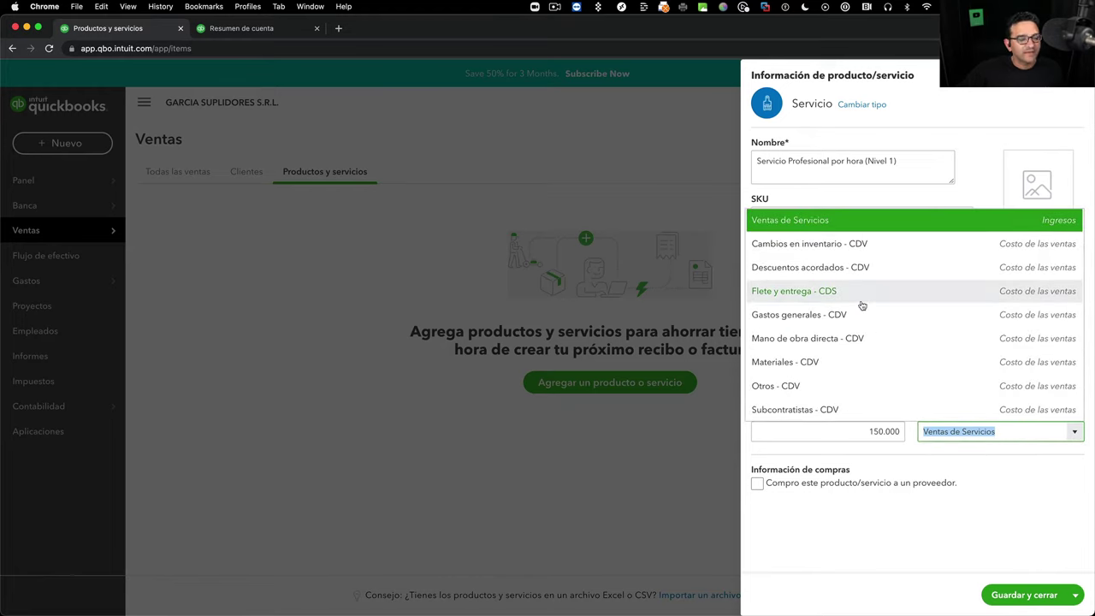
scroll(855, 295, up, 5)
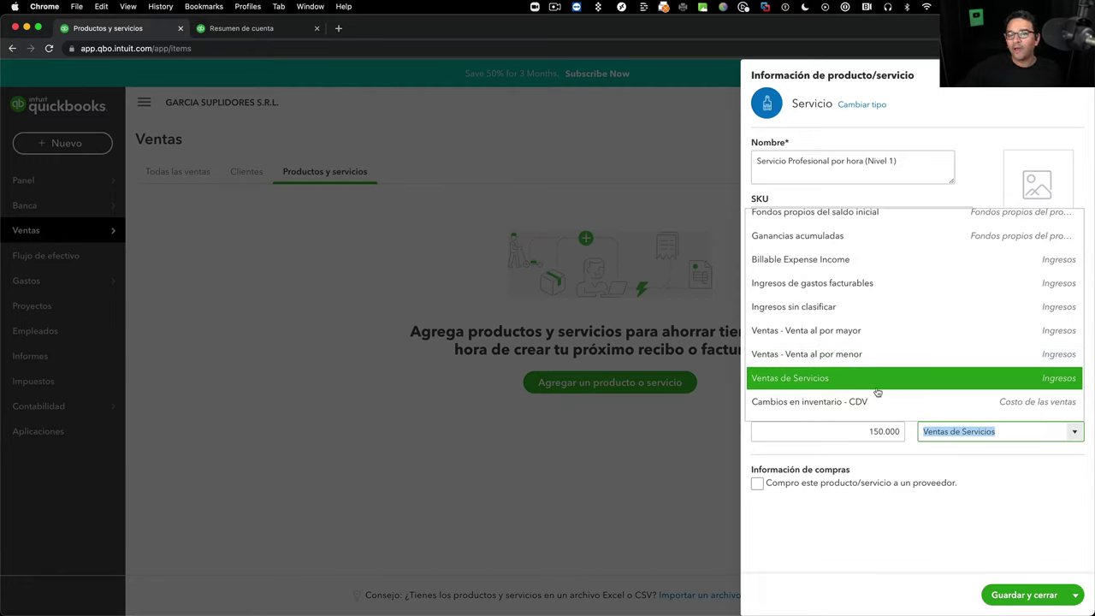
click(826, 384)
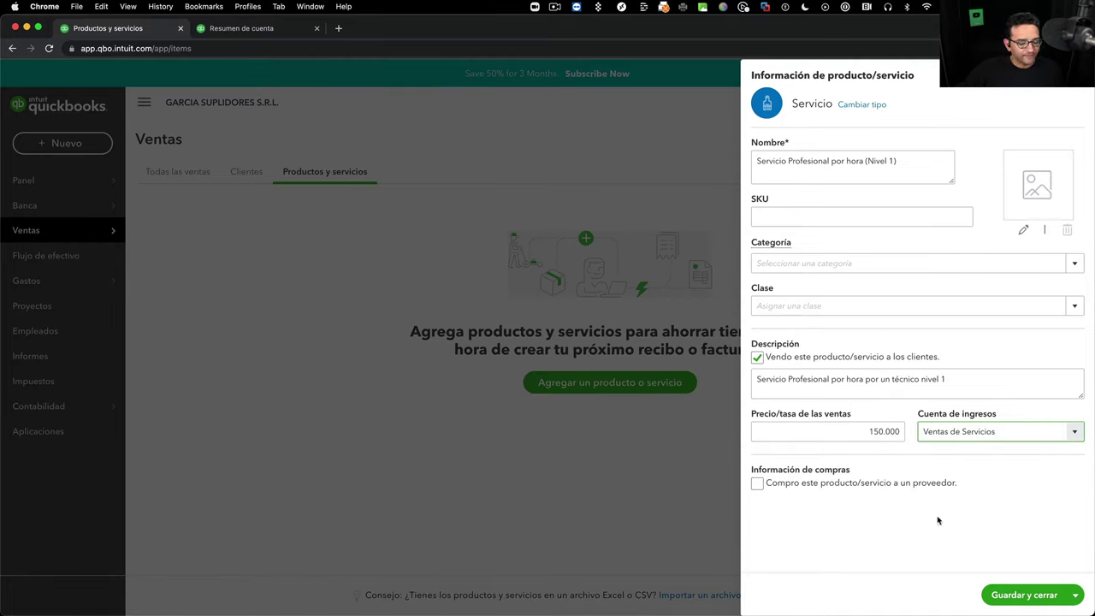
click(1041, 599)
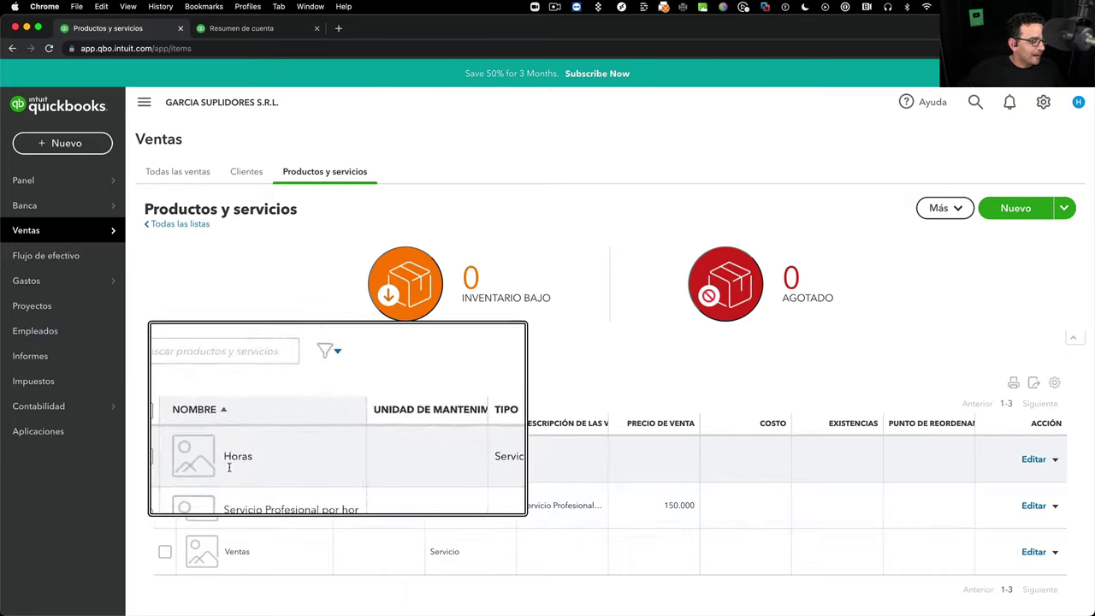
click(1054, 460)
click(1002, 479)
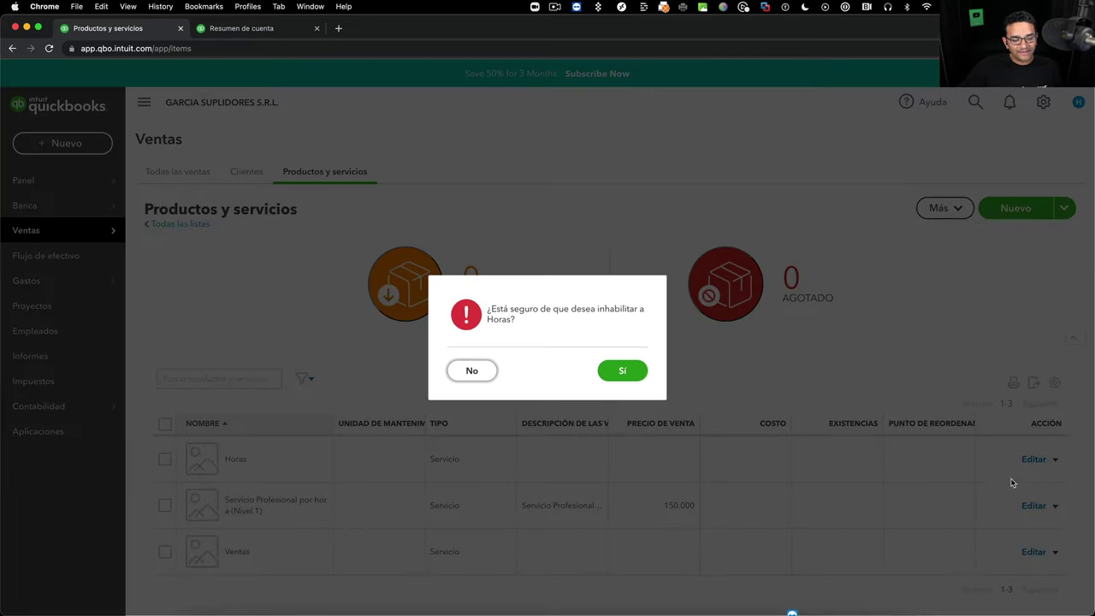
click(637, 376)
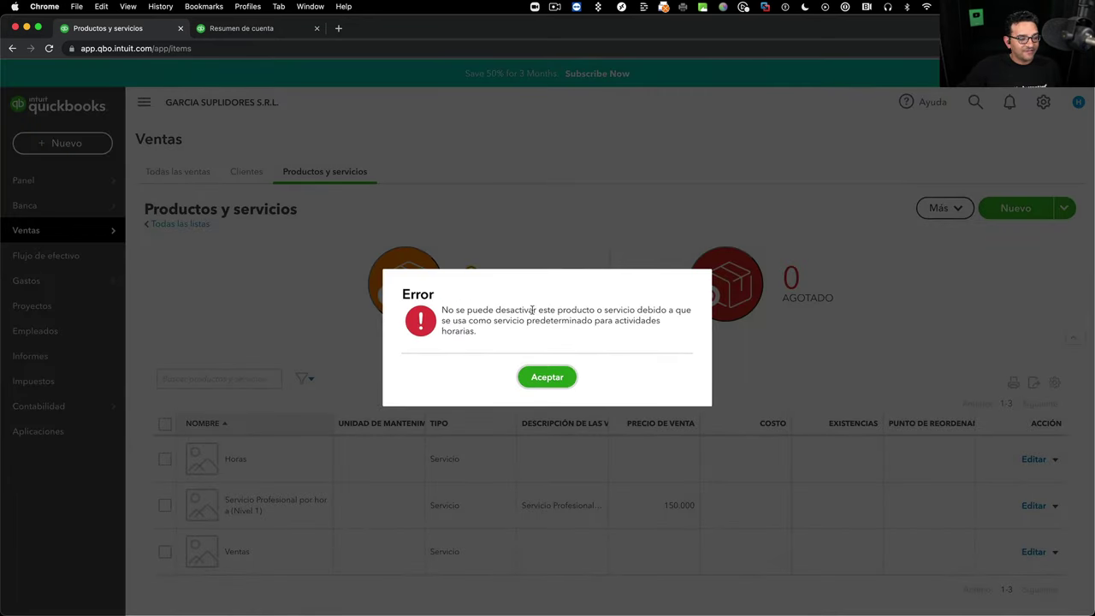
drag(532, 306, 720, 331)
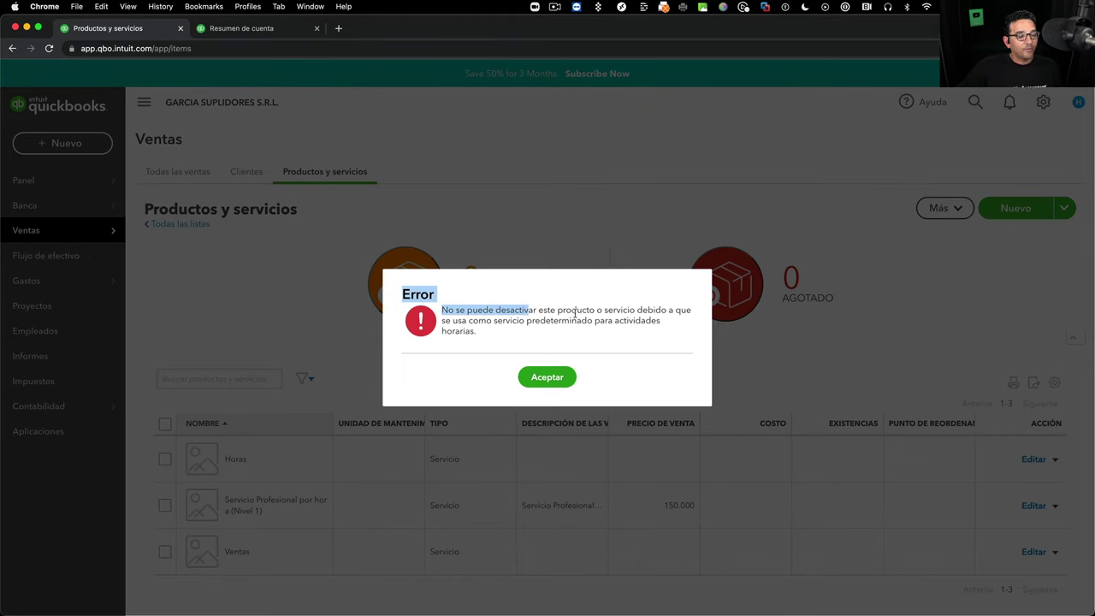
drag(547, 306, 590, 324)
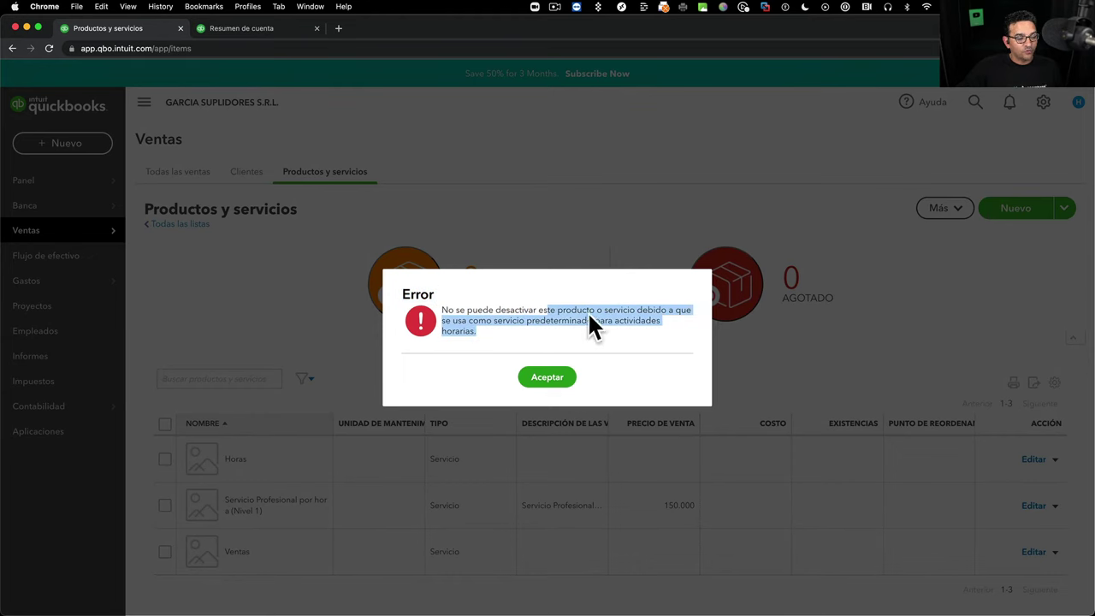
click(547, 377)
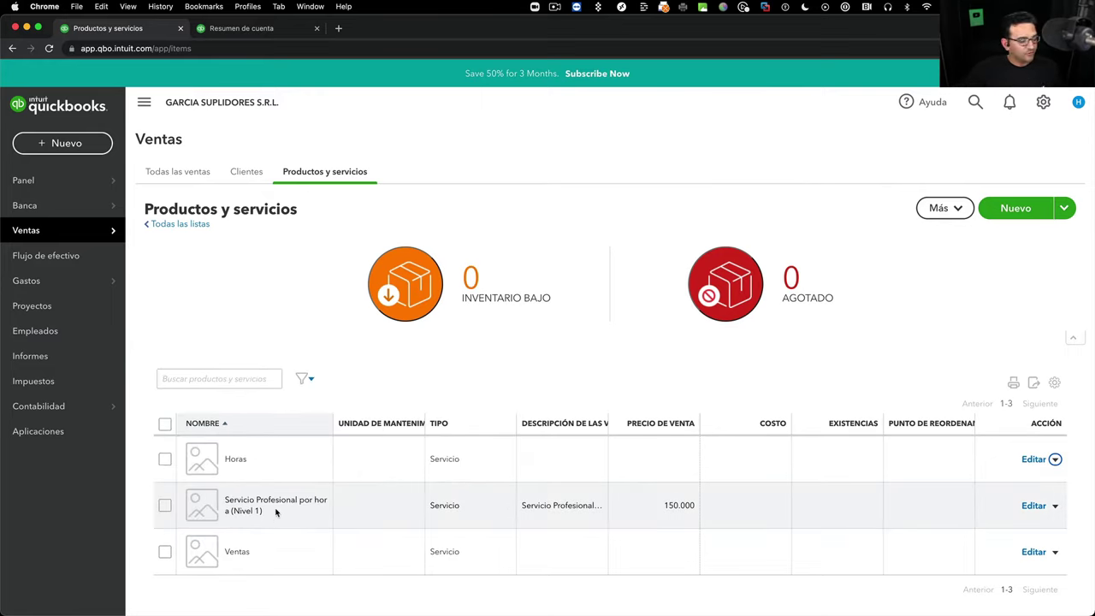
Duplicate the Nivel 1 service and rename the copy 'Servicio Profesional por hora (Nivel 2)' without ': copia'
click(1055, 506)
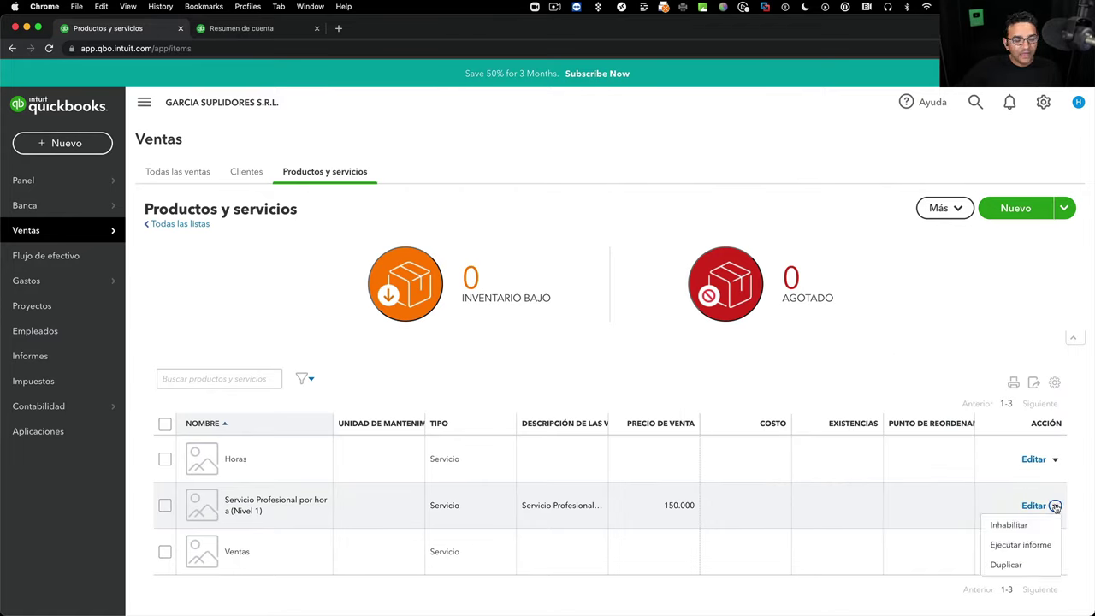
click(1027, 571)
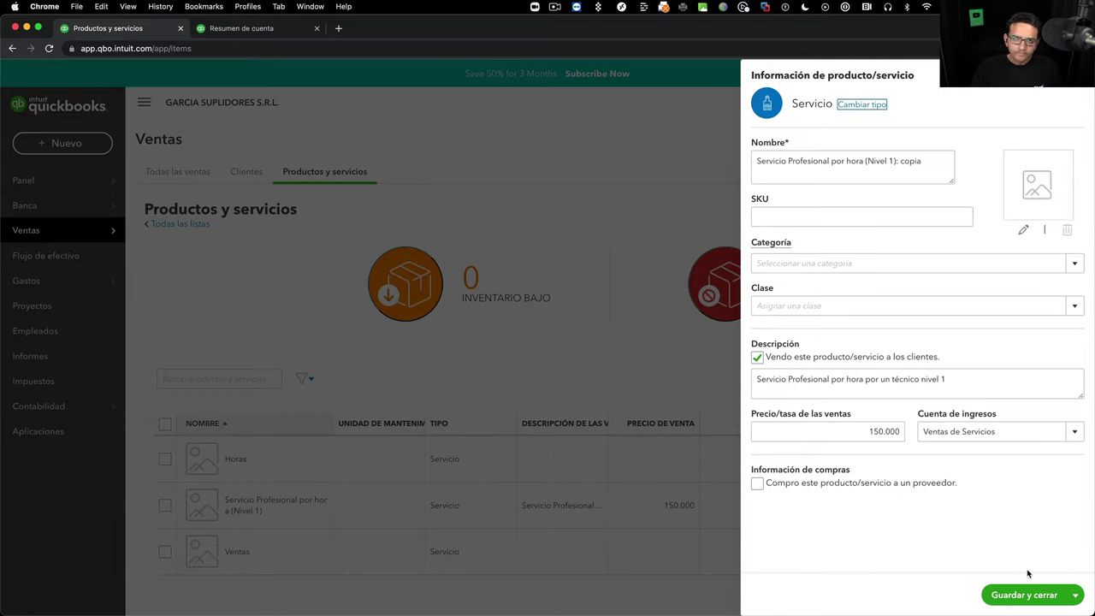
click(895, 160)
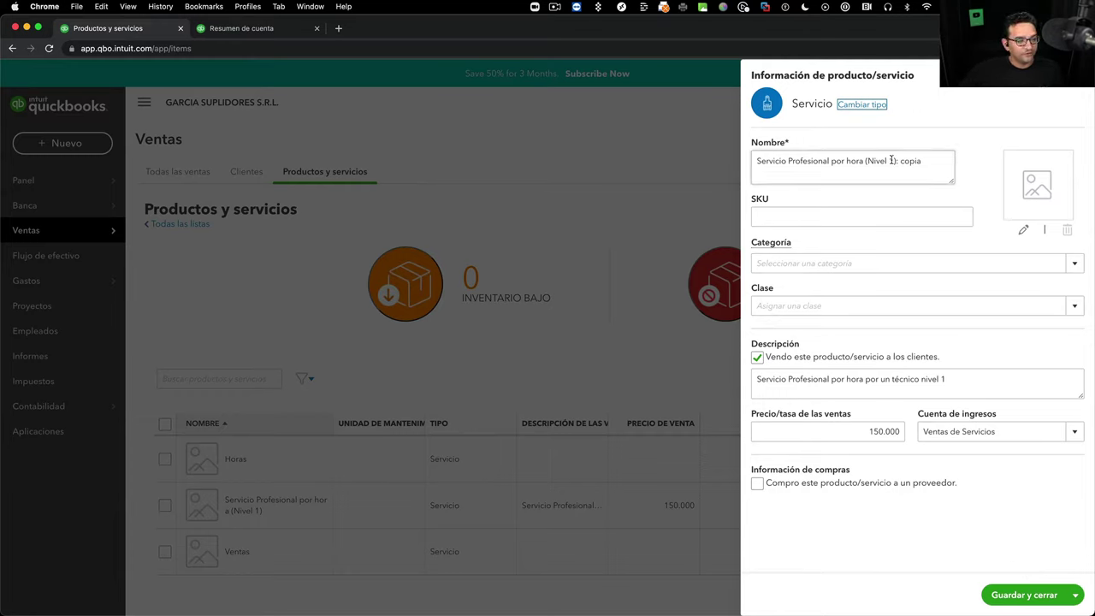
triple_click(892, 161)
click(893, 160)
key(BackSpace)
text(2)
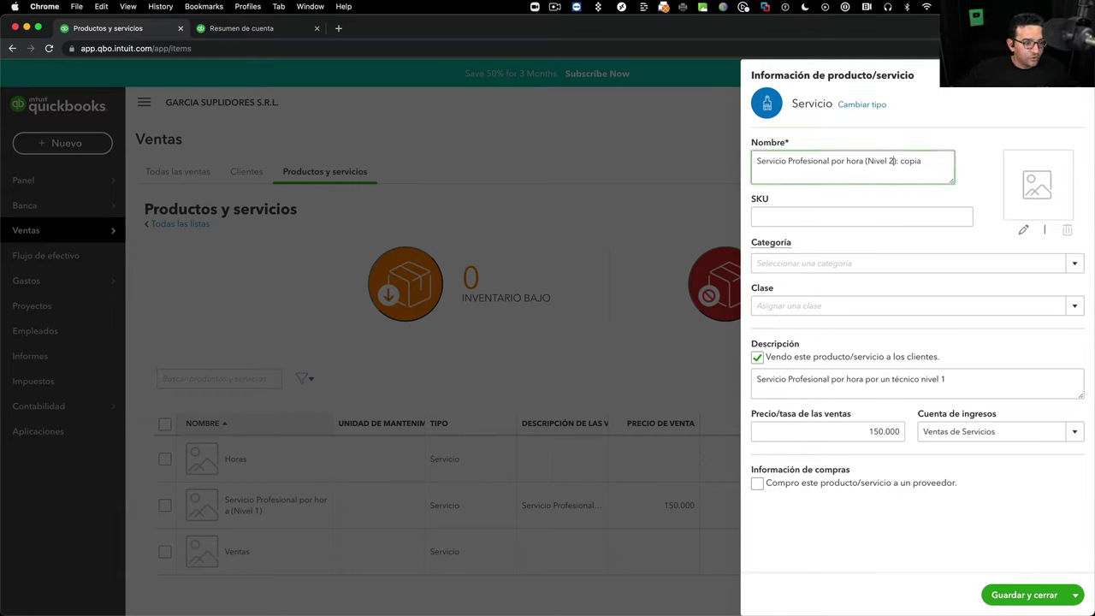
drag(895, 161, 967, 166)
key(BackSpace)
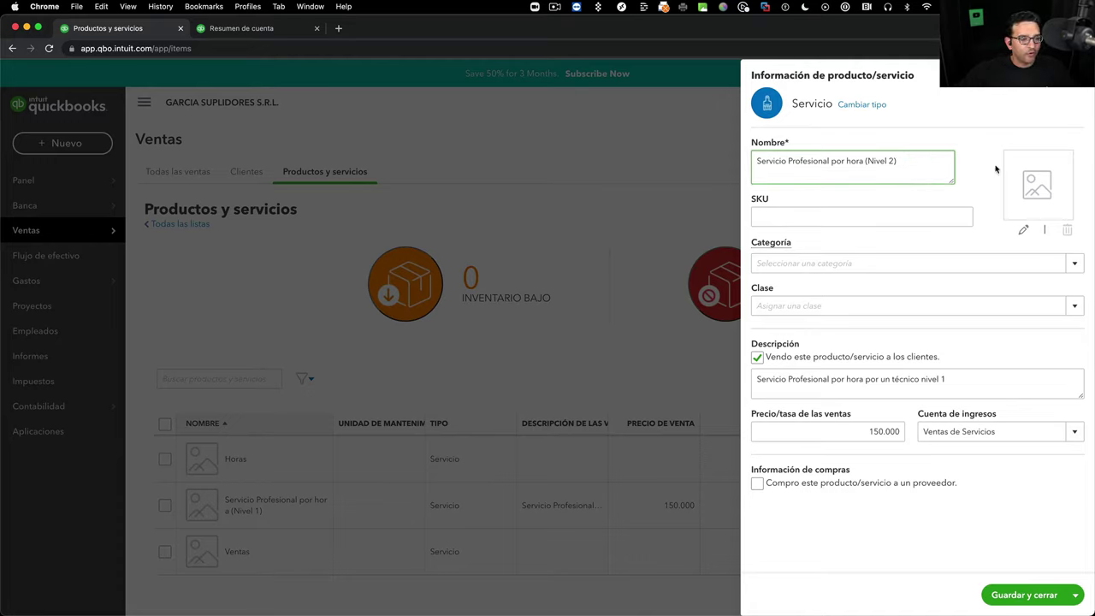
Change the description to nivel 2, set the price to 220.000, and save the item
triple_click(1006, 385)
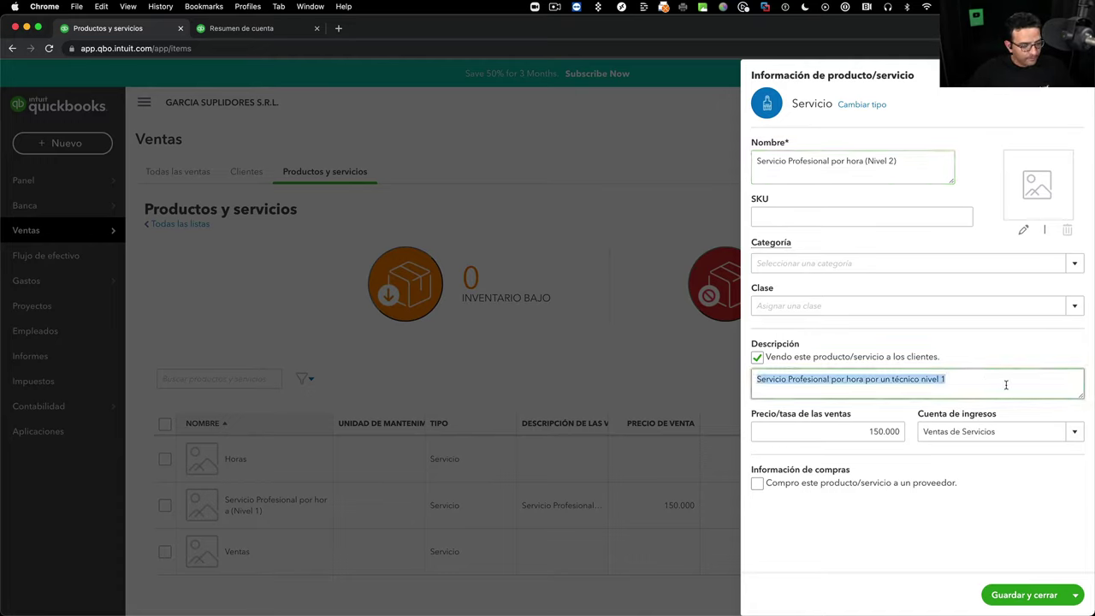
key(Right)
key(BackSpace)
click(862, 432)
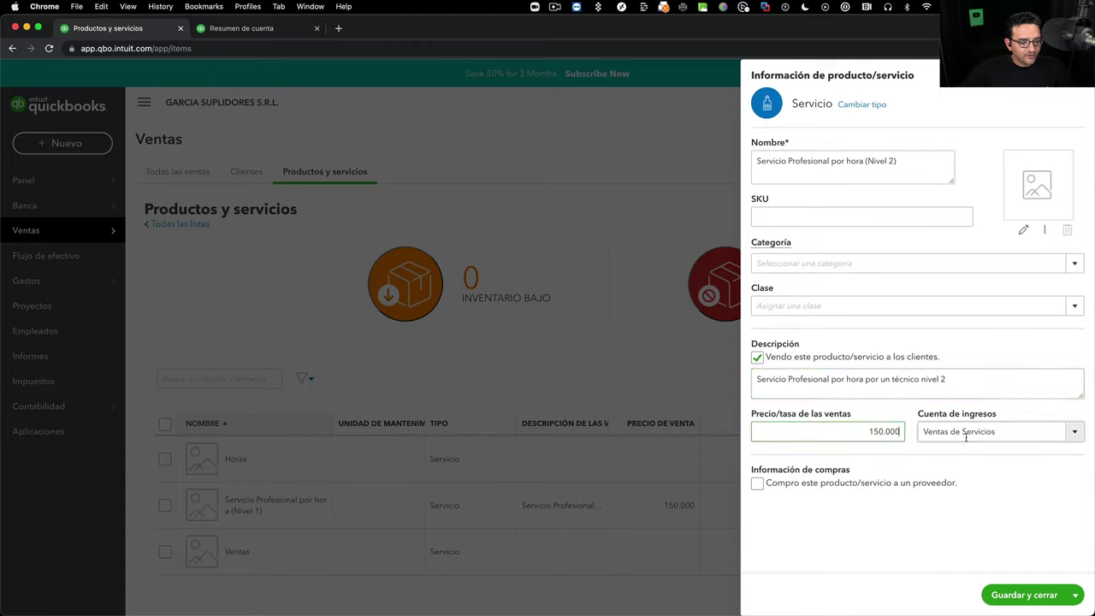
text(220000)
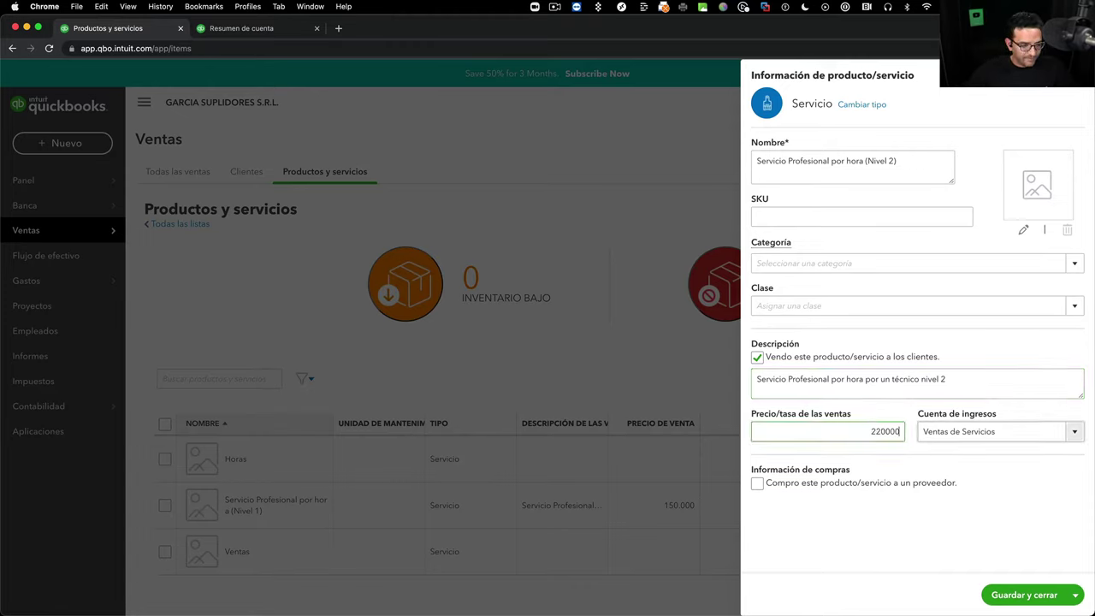
key(Tab)
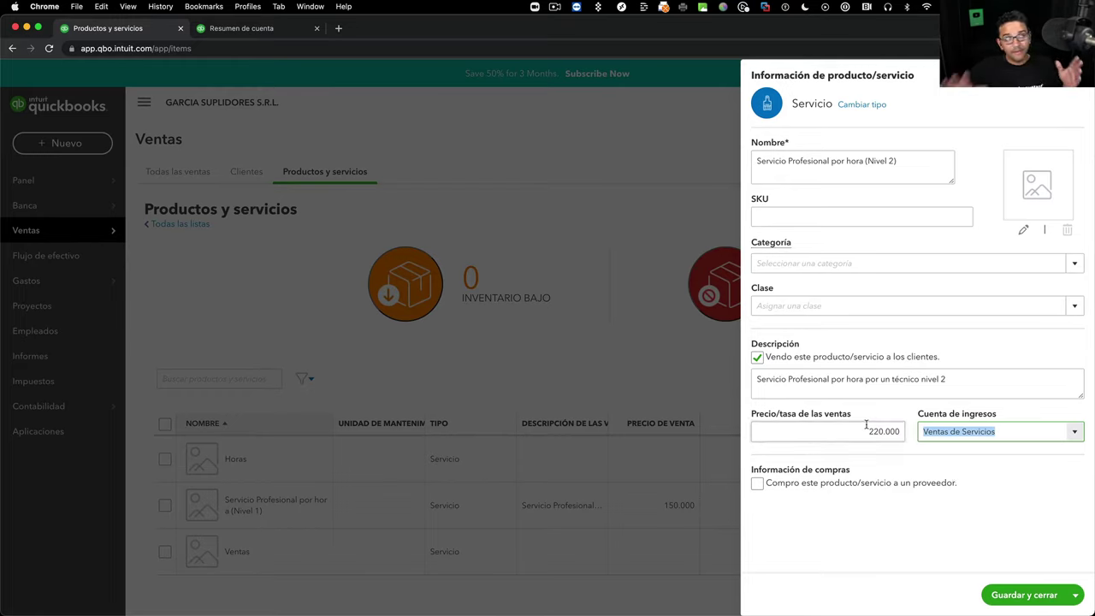
click(1024, 595)
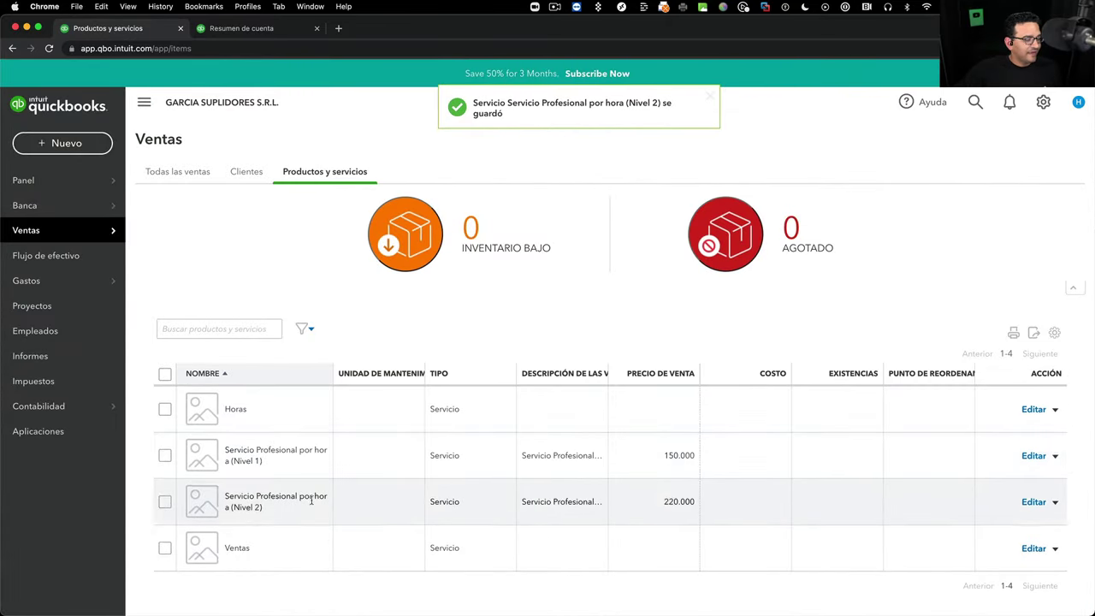
scroll(334, 459, up, 1)
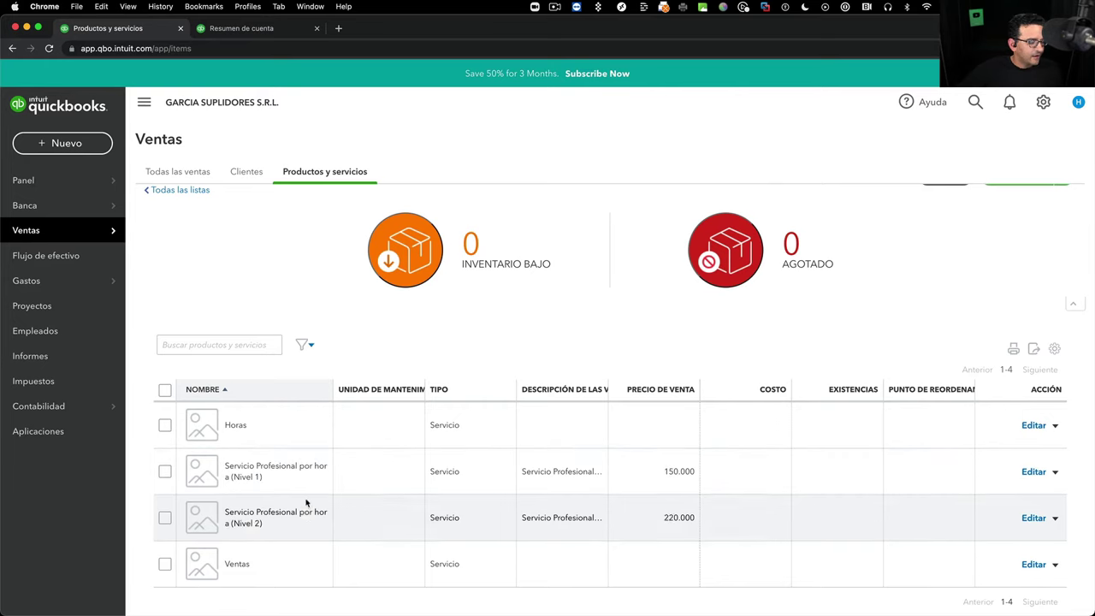
scroll(653, 264, up, 1)
scroll(653, 264, up, 1)
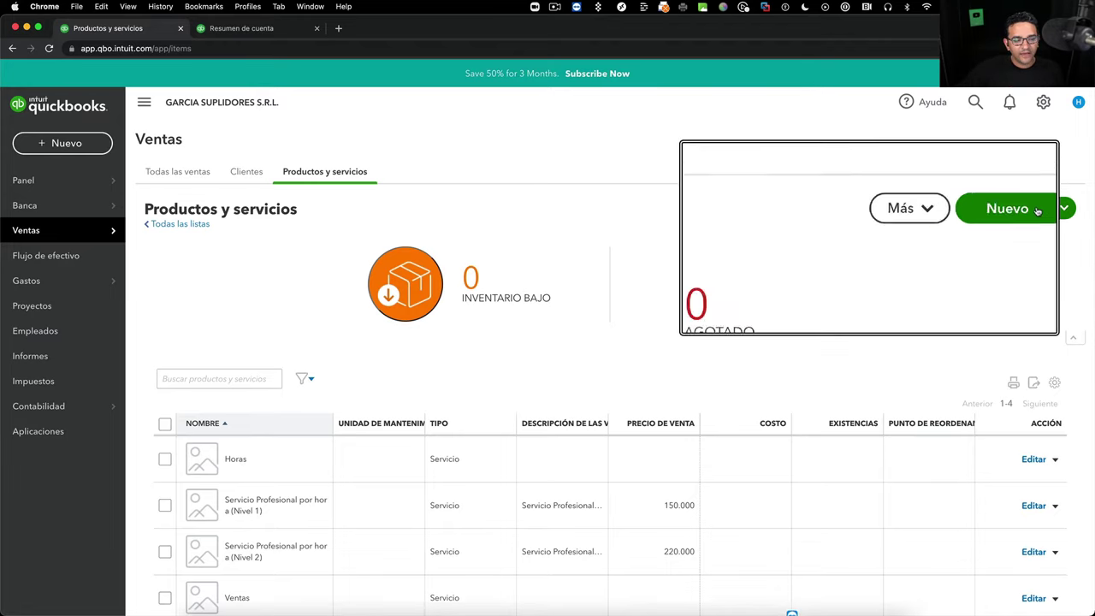
click(1065, 209)
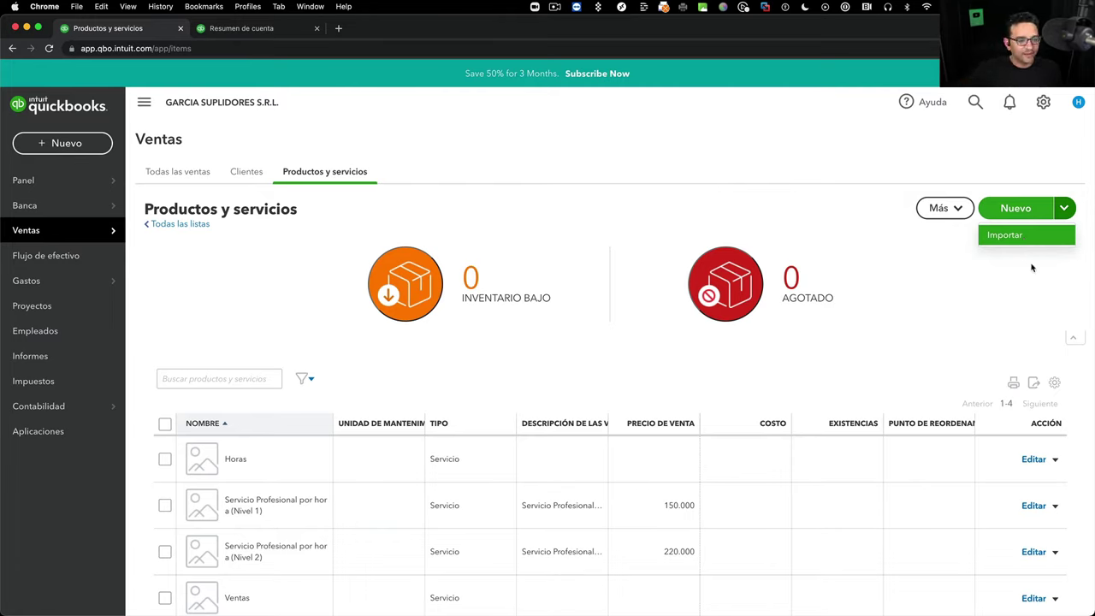
click(1040, 285)
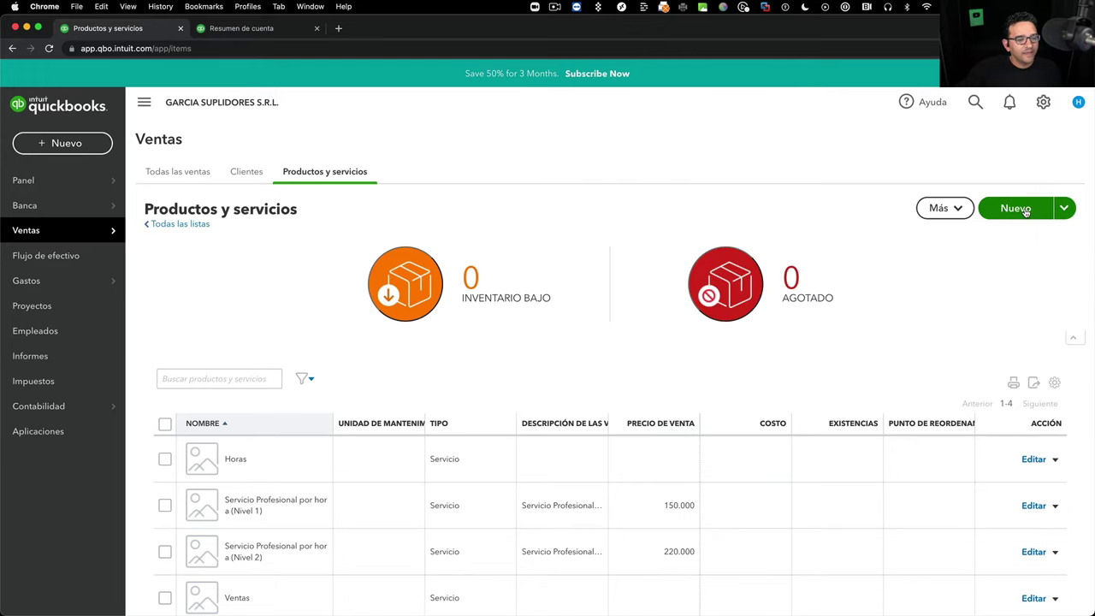
Start a new non-inventory item named 'Cable negro de 2 metros' with SKU B548475
click(1016, 209)
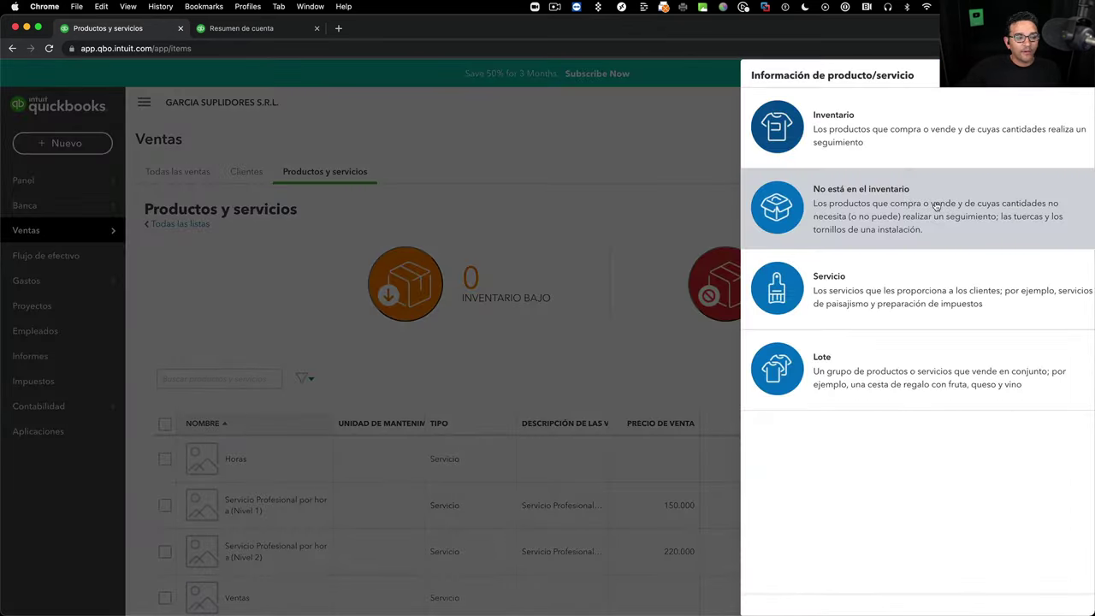
click(912, 202)
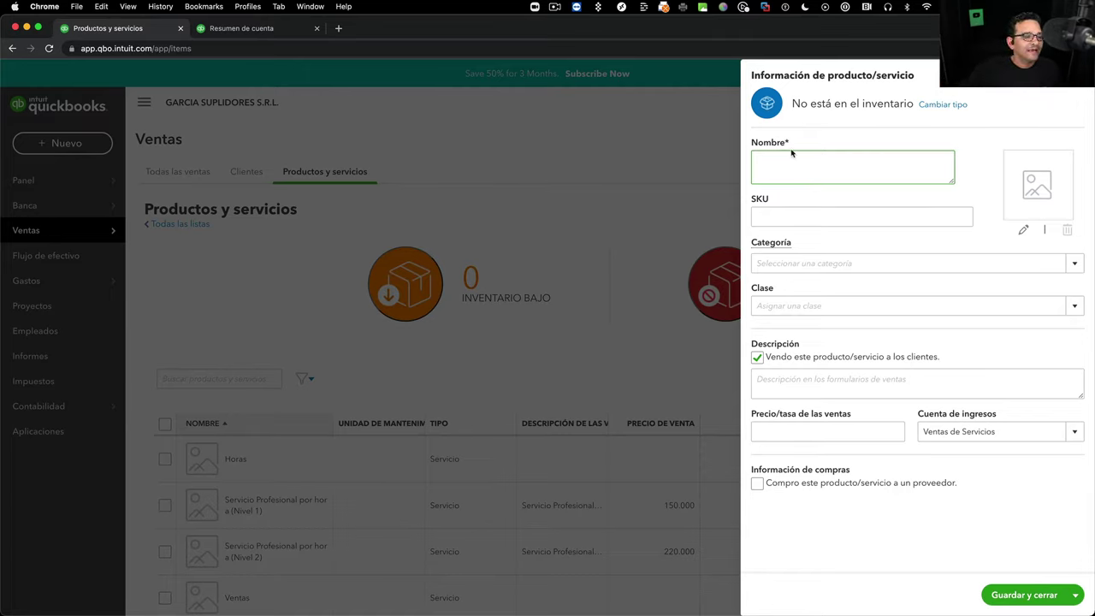
text(Cable negro de 2 metros)
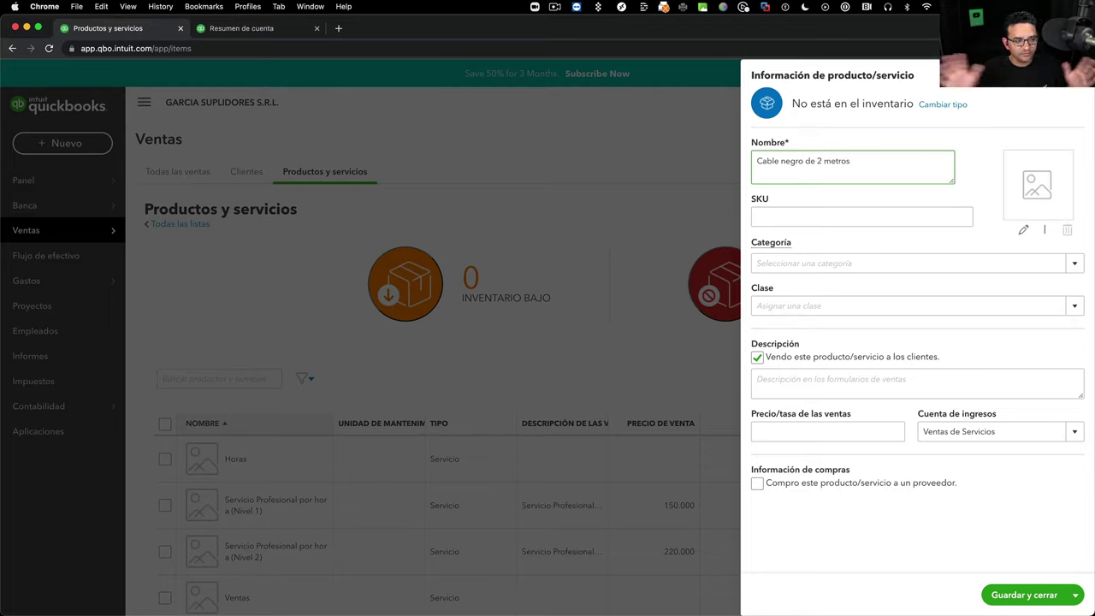
click(825, 216)
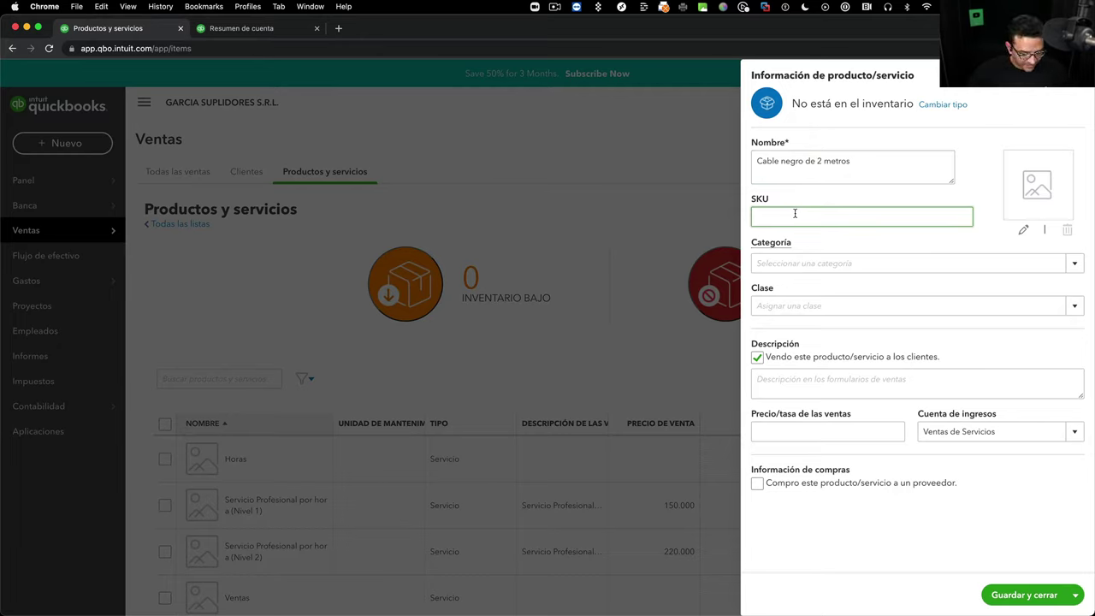
text(B548475)
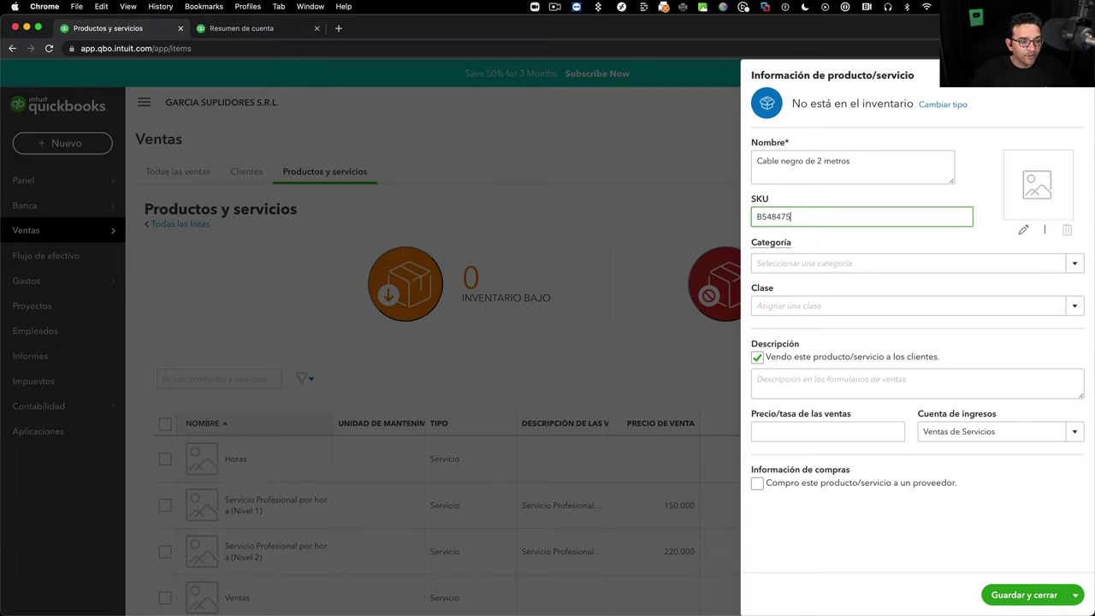
double_click(787, 221)
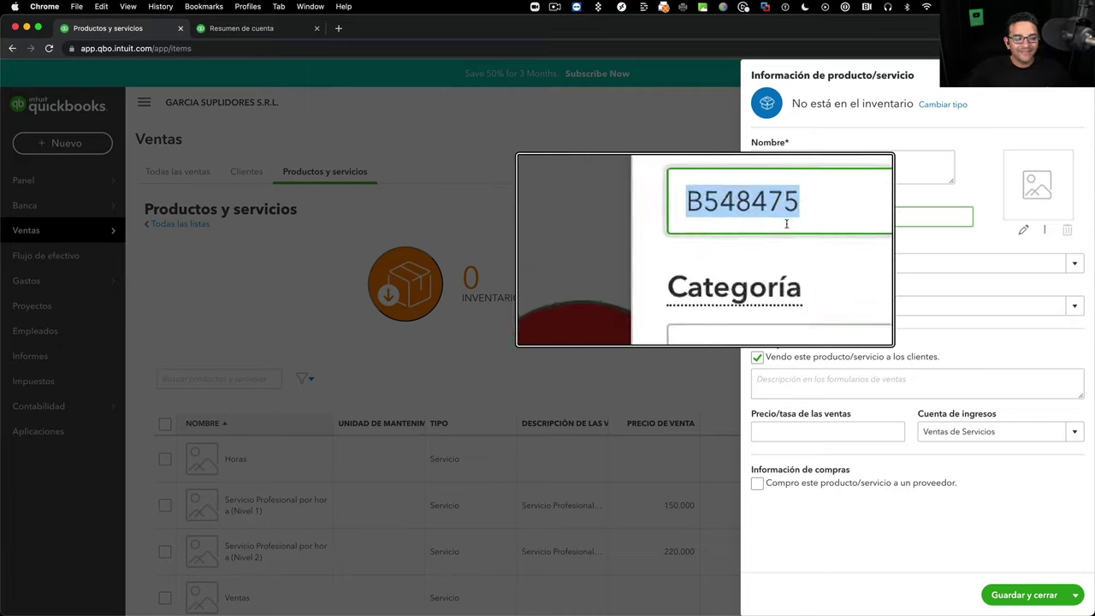
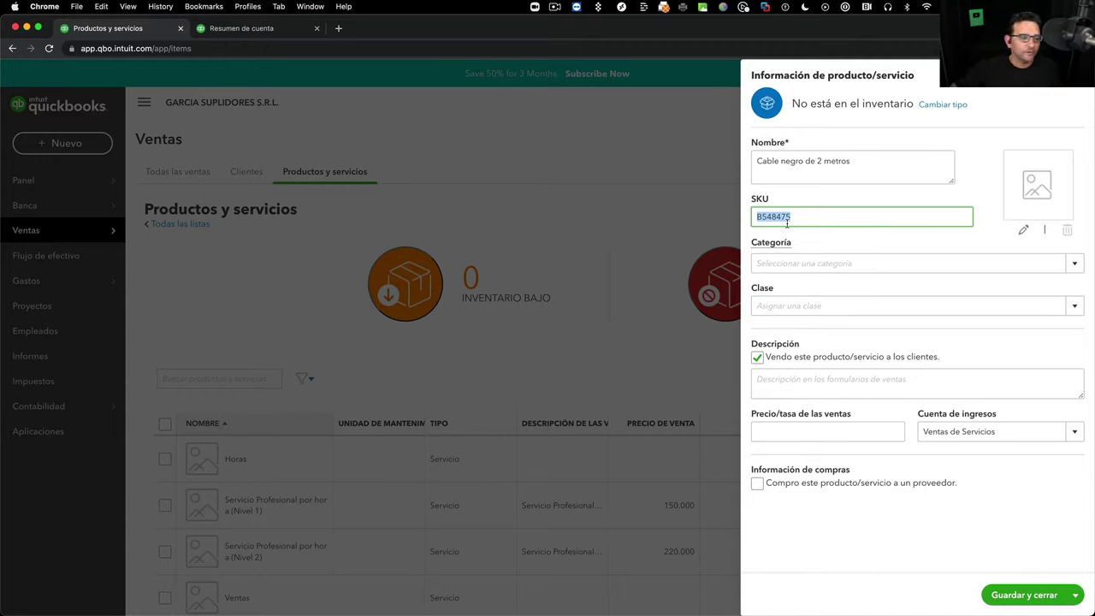
Mark the black cable as also purchased and set its sales price to 100
click(805, 262)
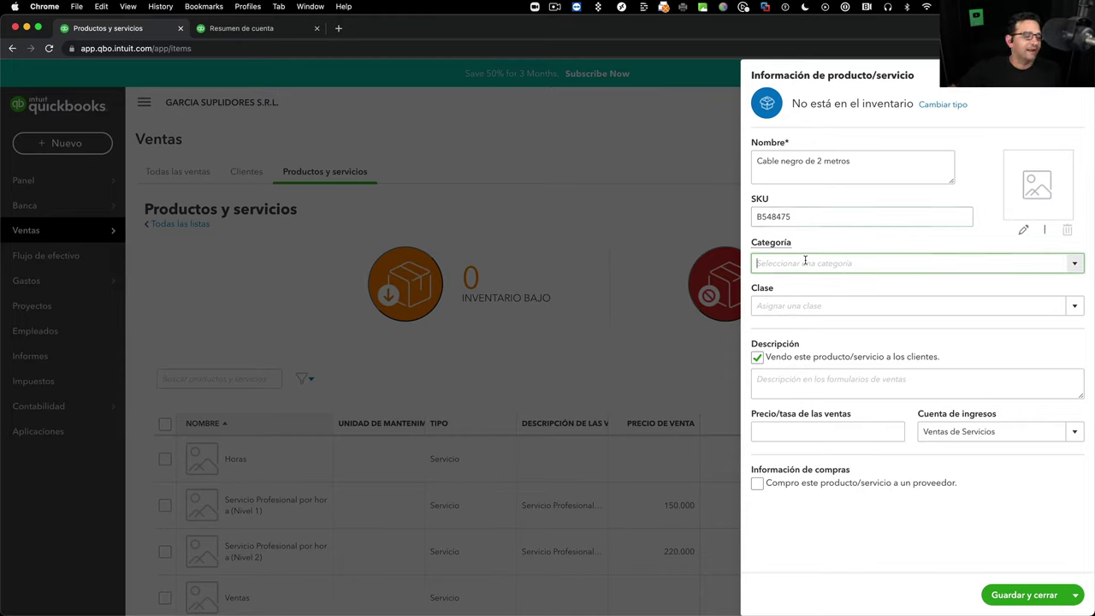
click(758, 484)
scroll(855, 462, down, 2)
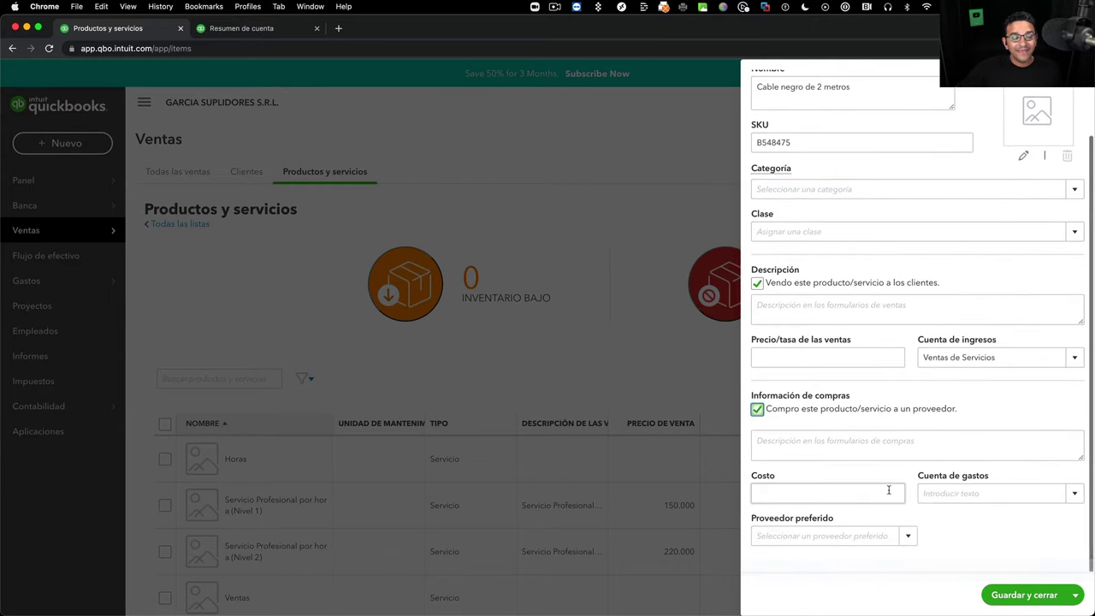
click(800, 356)
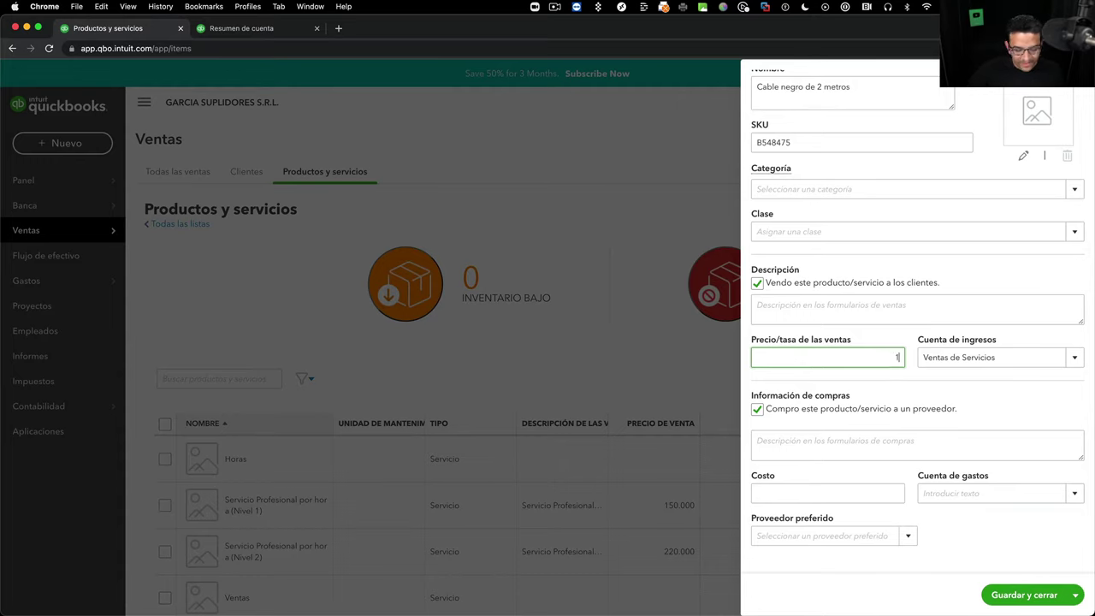
Make the sales description the item name plus ', compatible con equipos del 2010-2020'
click(799, 311)
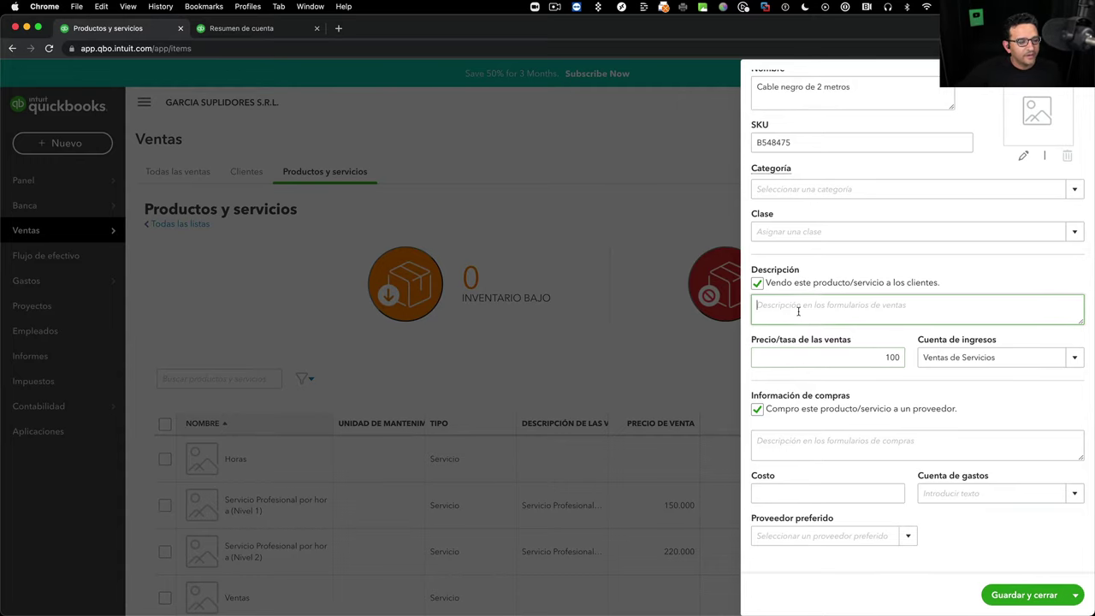
scroll(856, 342, up, 2)
click(859, 164)
triple_click(838, 160)
key(super+c)
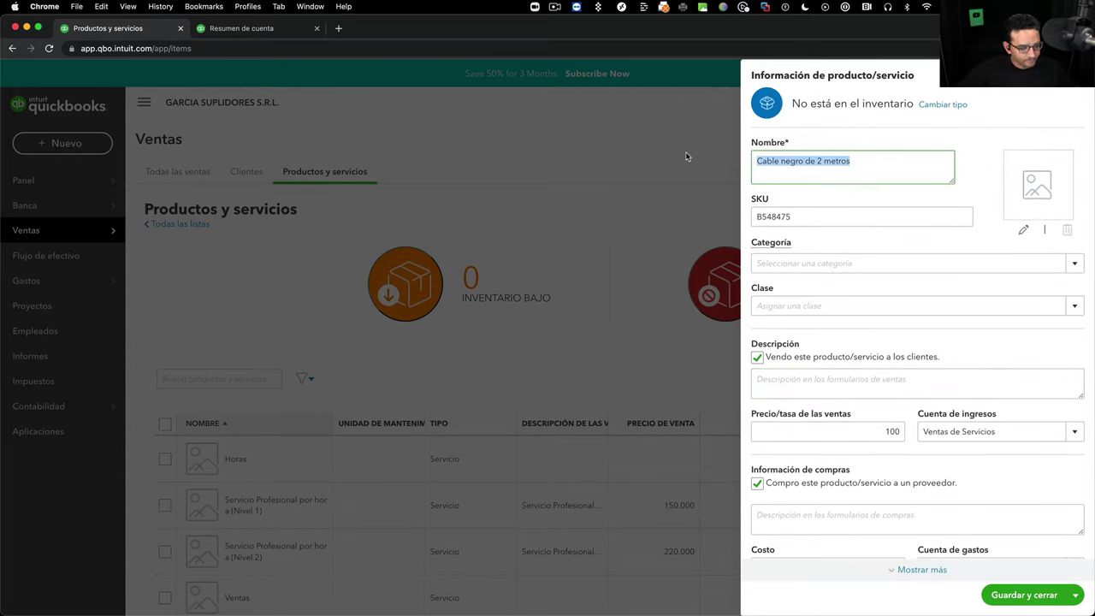
click(807, 387)
key(super+v)
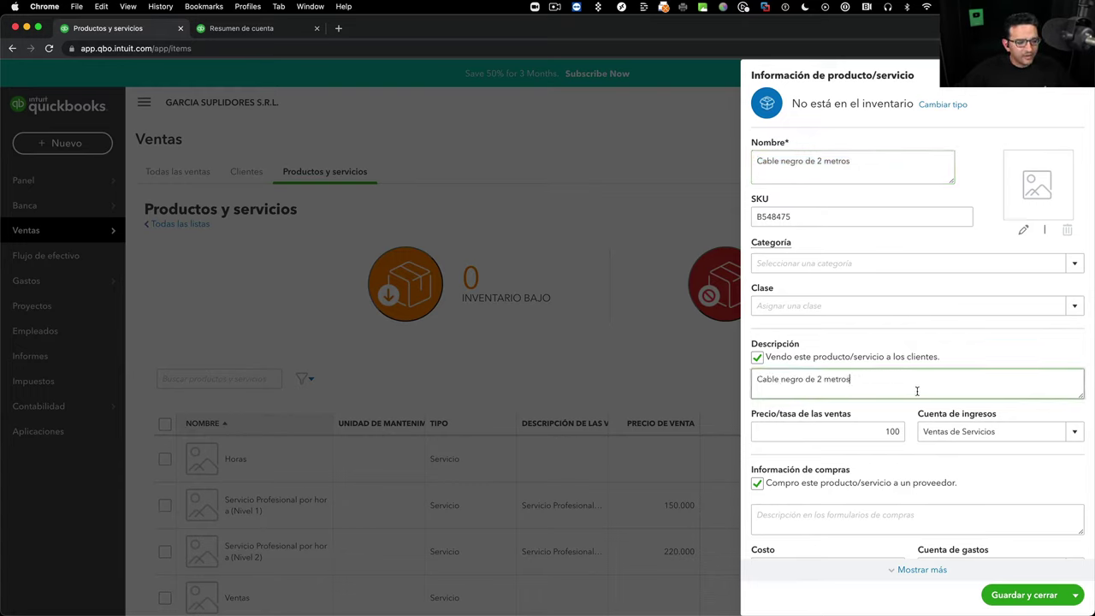
text(, )
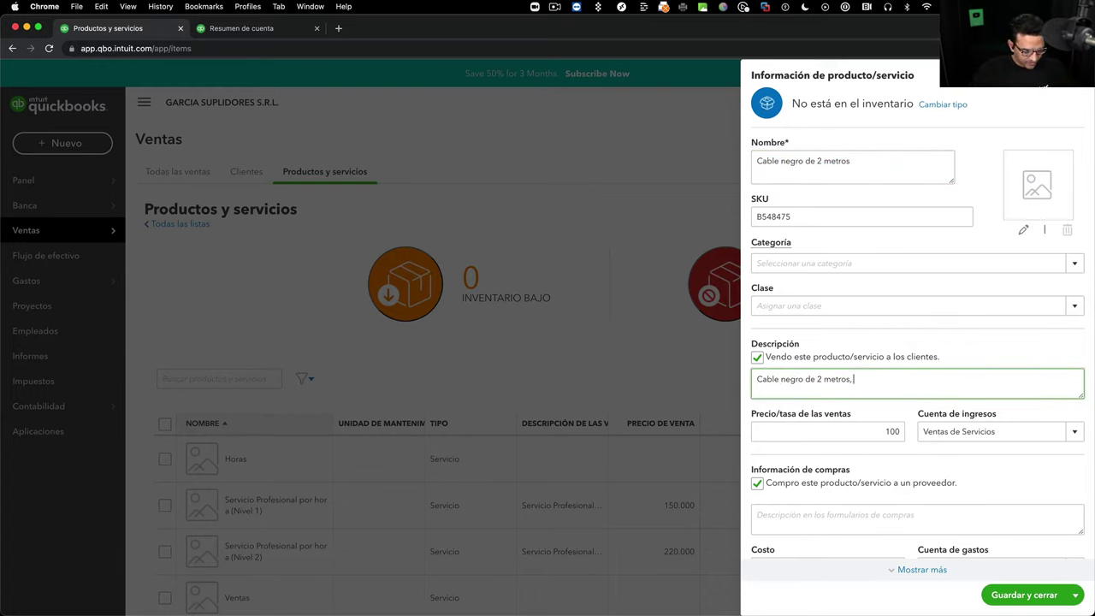
text(compatible)
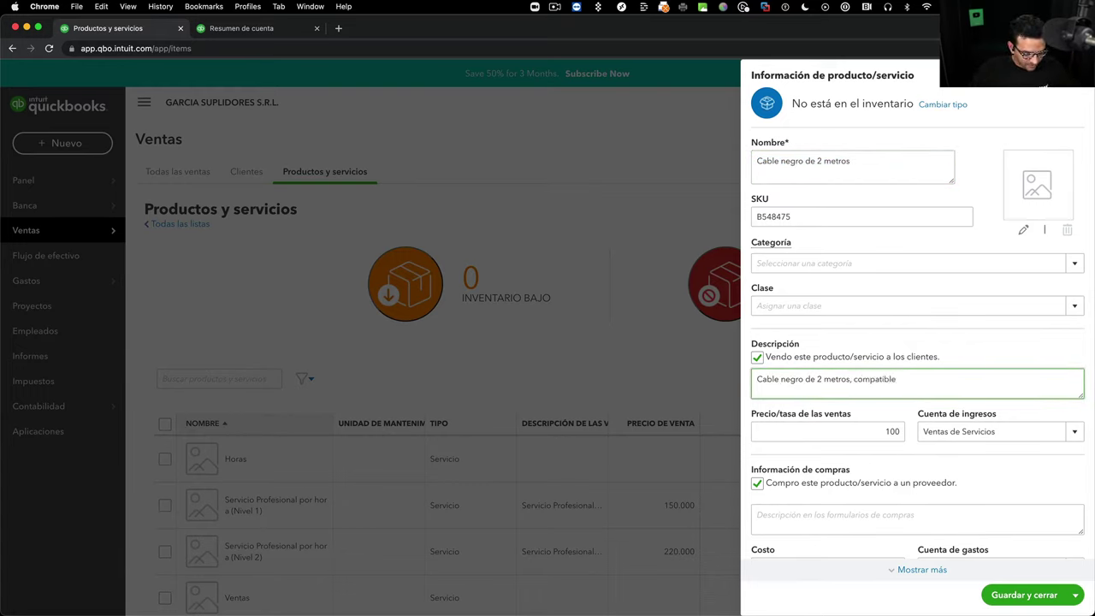
text( con equipos del 2010-)
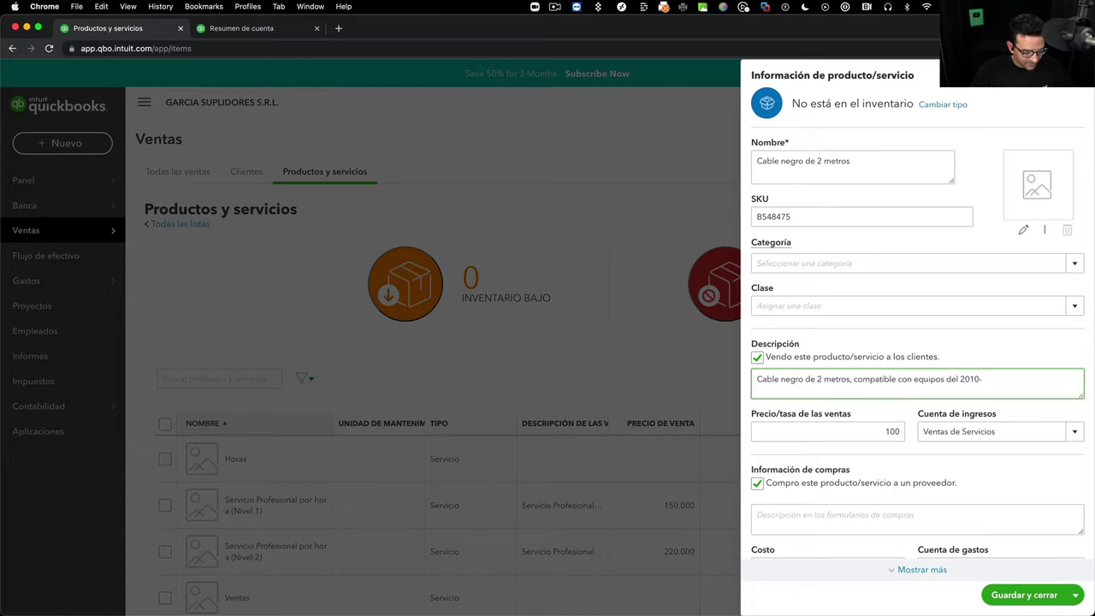
text(2020)
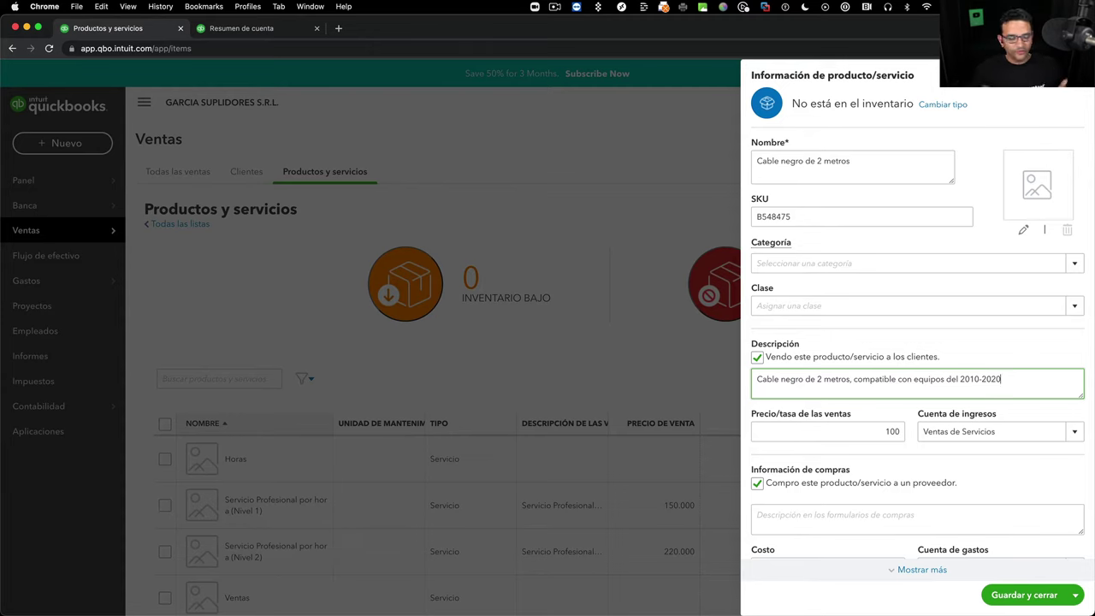
Copy the SKU B548475 into the purchase description
scroll(936, 398, down, 2)
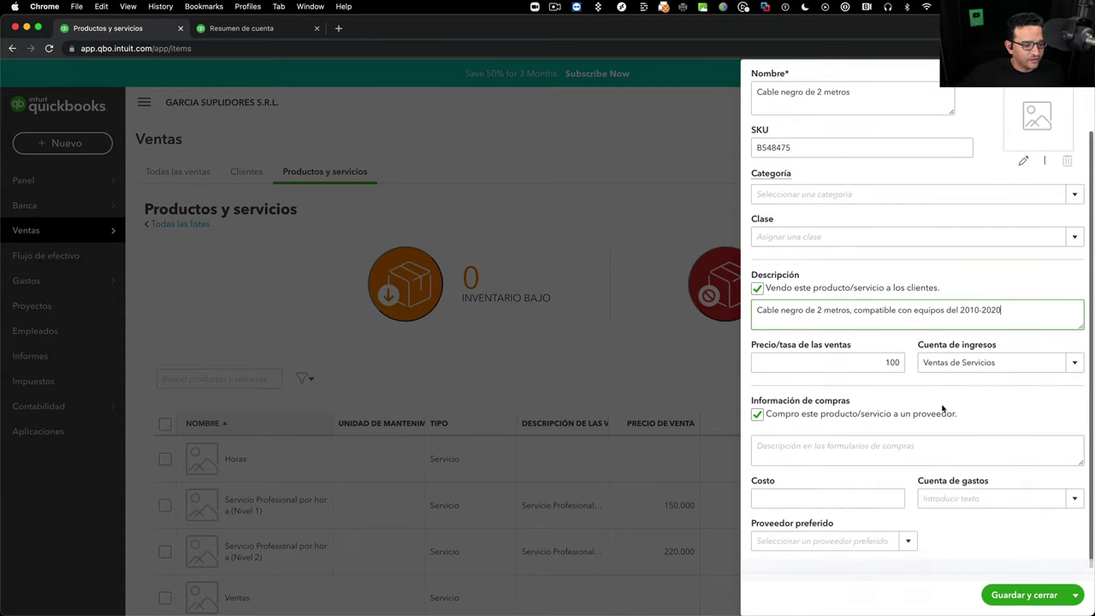
click(814, 449)
scroll(881, 443, up, 1)
scroll(882, 443, up, 1)
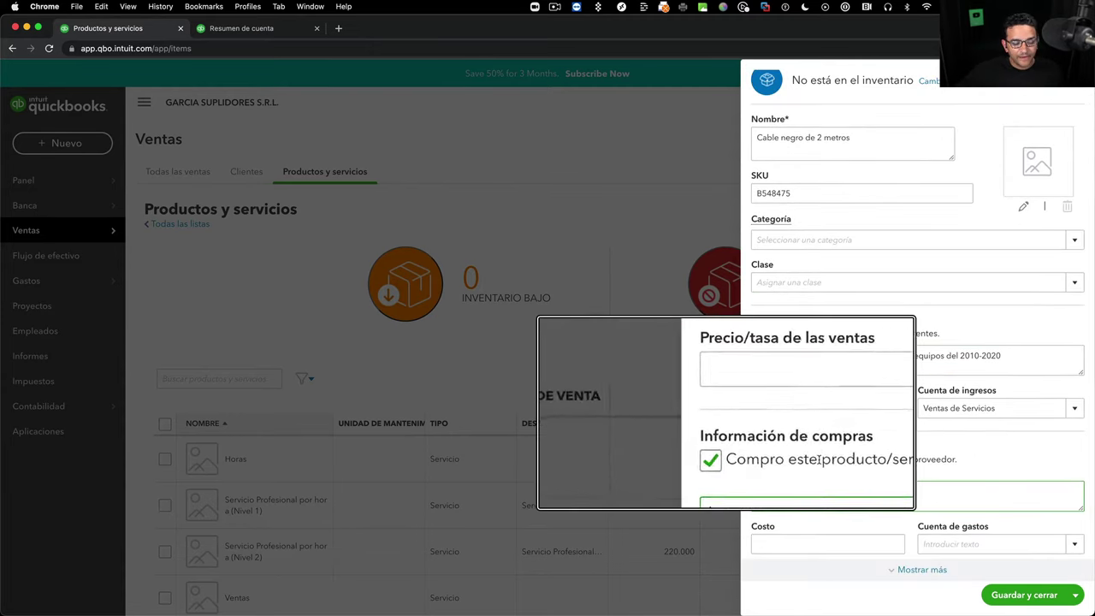
drag(797, 192, 738, 190)
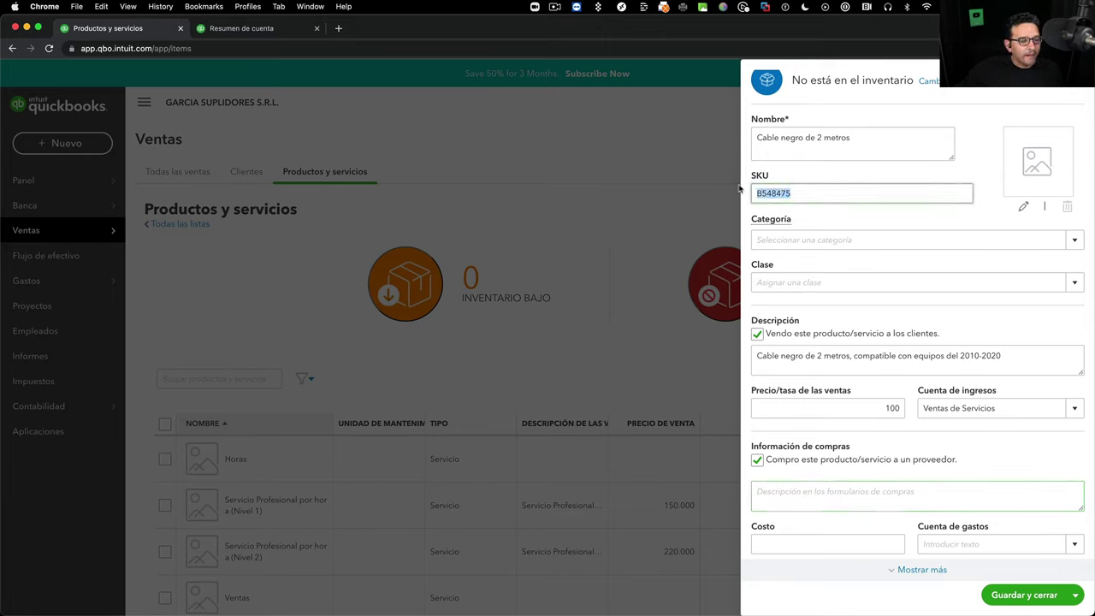
right_click(777, 193)
click(813, 282)
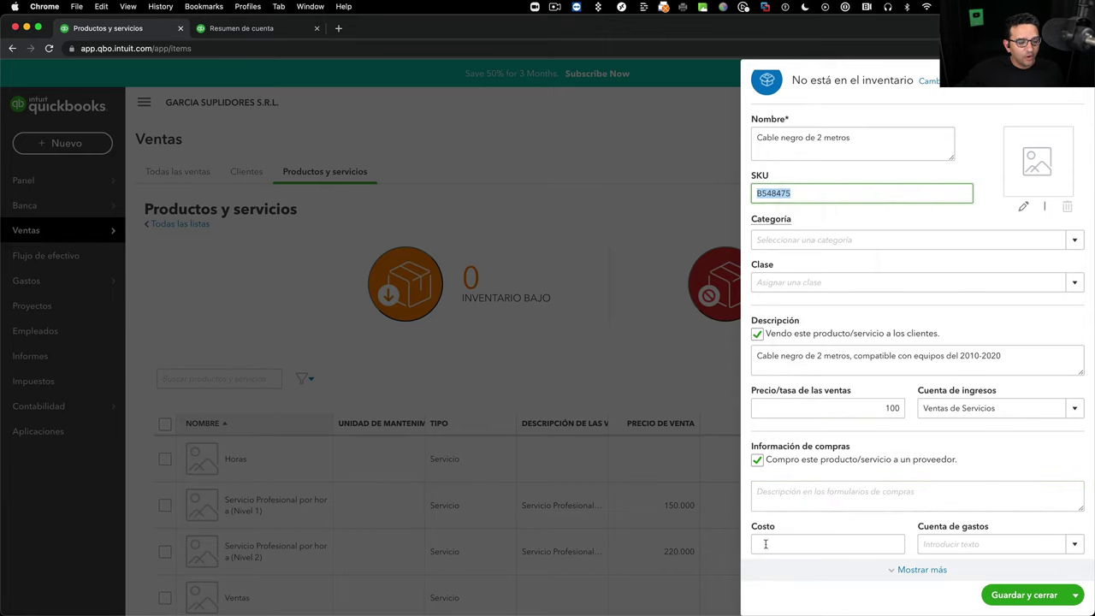
right_click(776, 494)
click(824, 526)
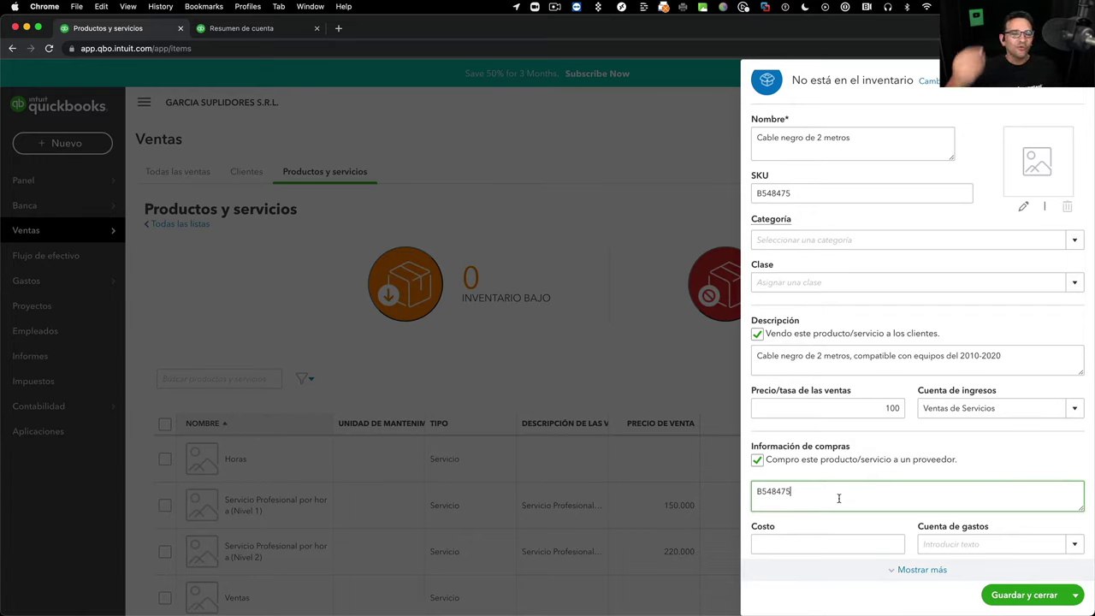
key(super+a)
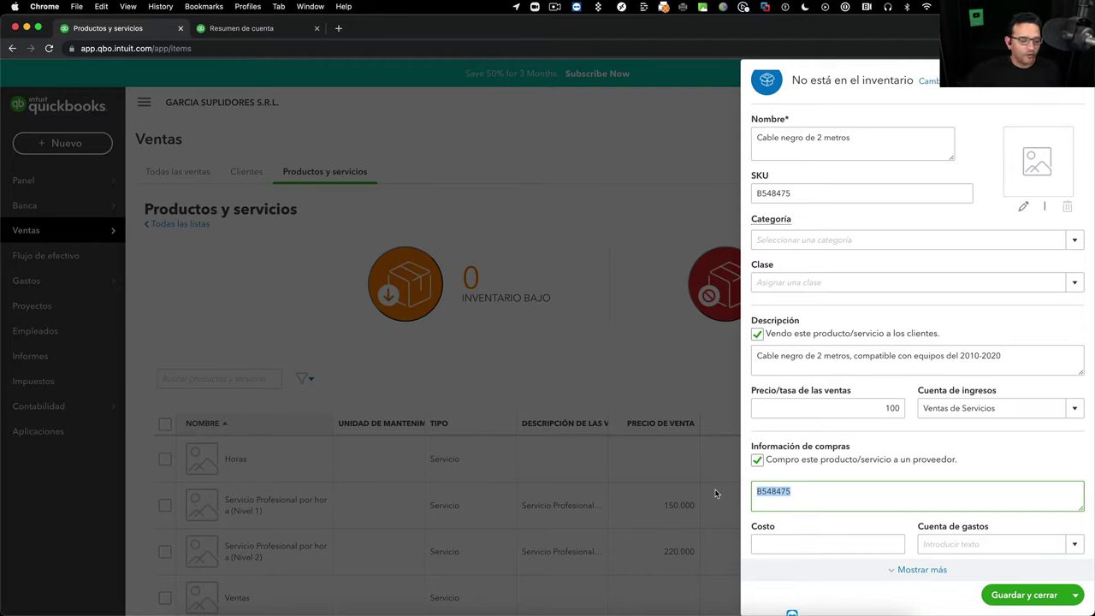
Set the cable's cost to 26 and its expense account to Materiales - CDV
click(837, 540)
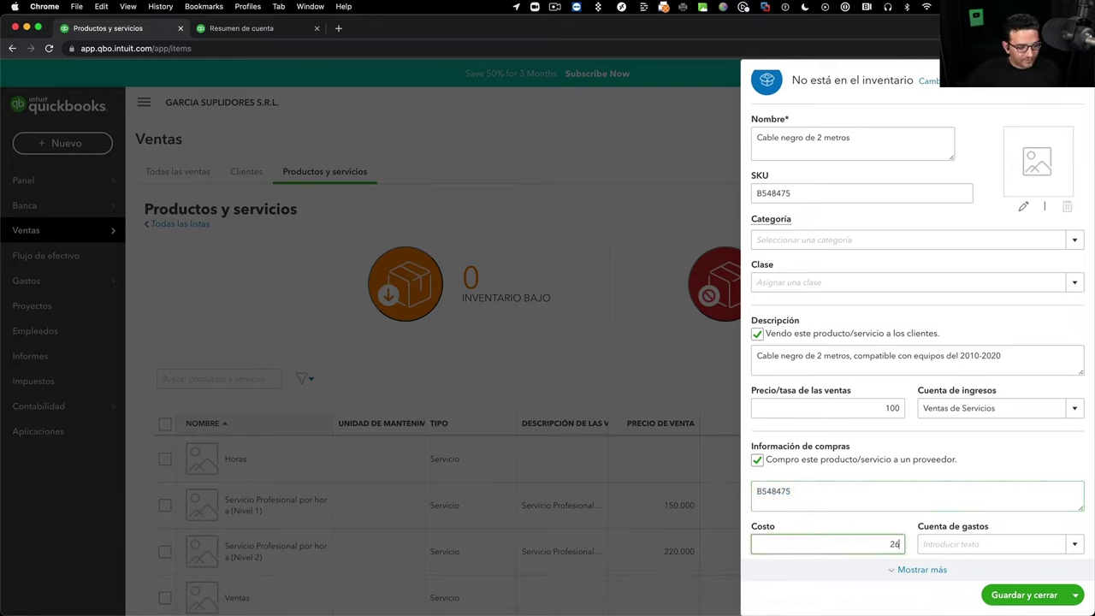
text(26)
click(955, 540)
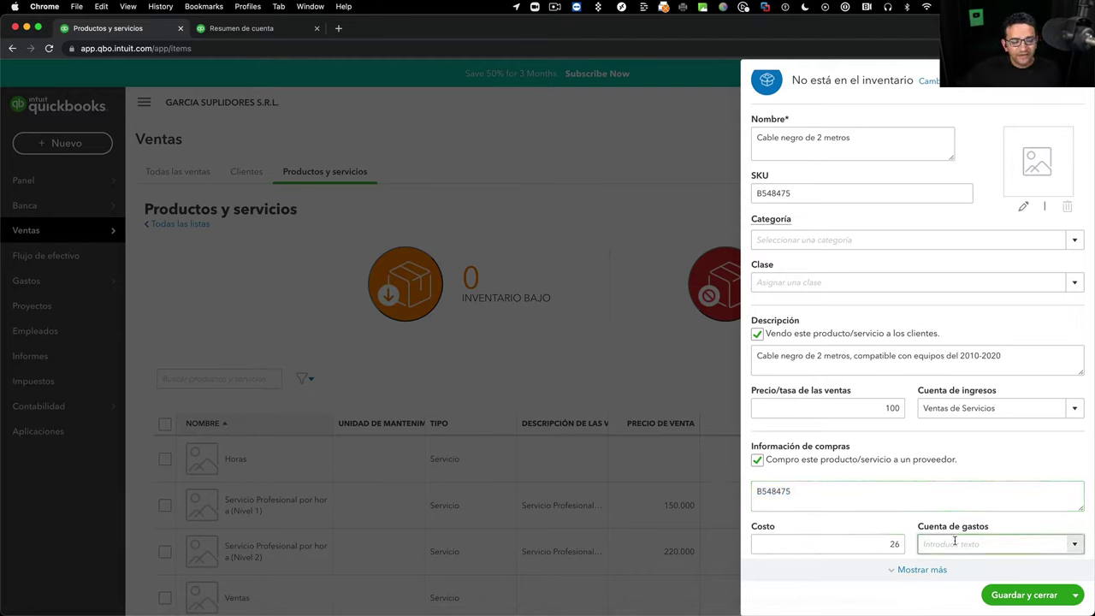
click(1075, 546)
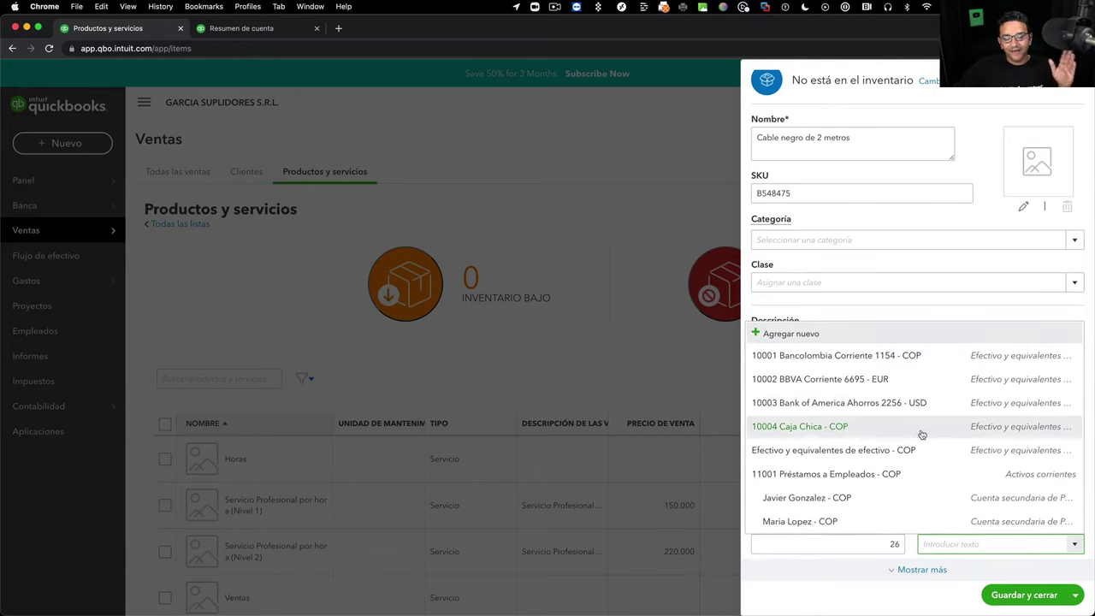
scroll(922, 435, down, 10)
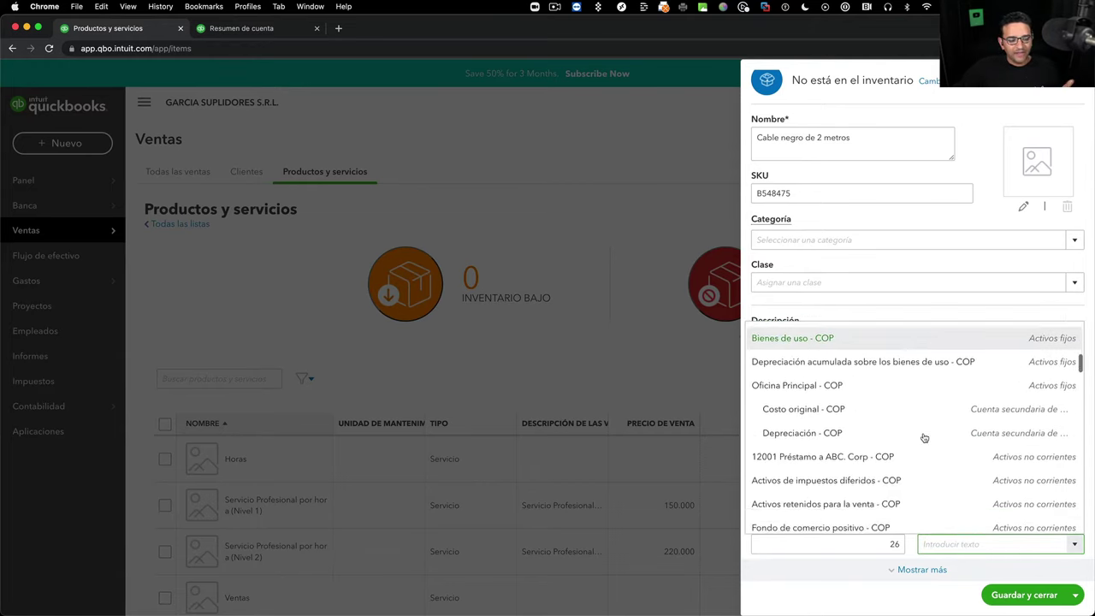
scroll(924, 437, down, 10)
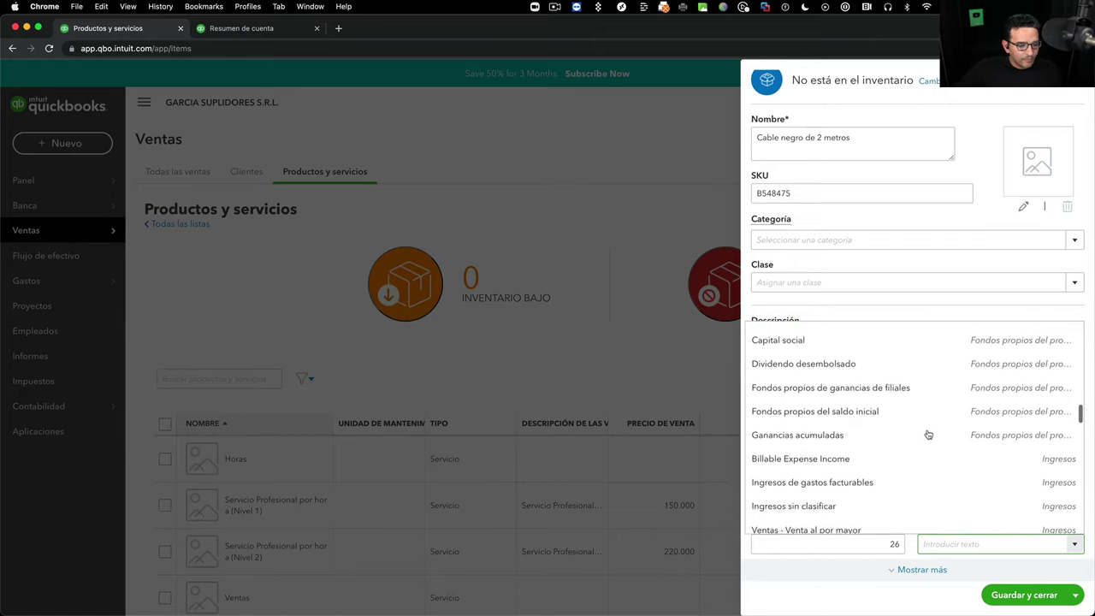
scroll(927, 433, down, 5)
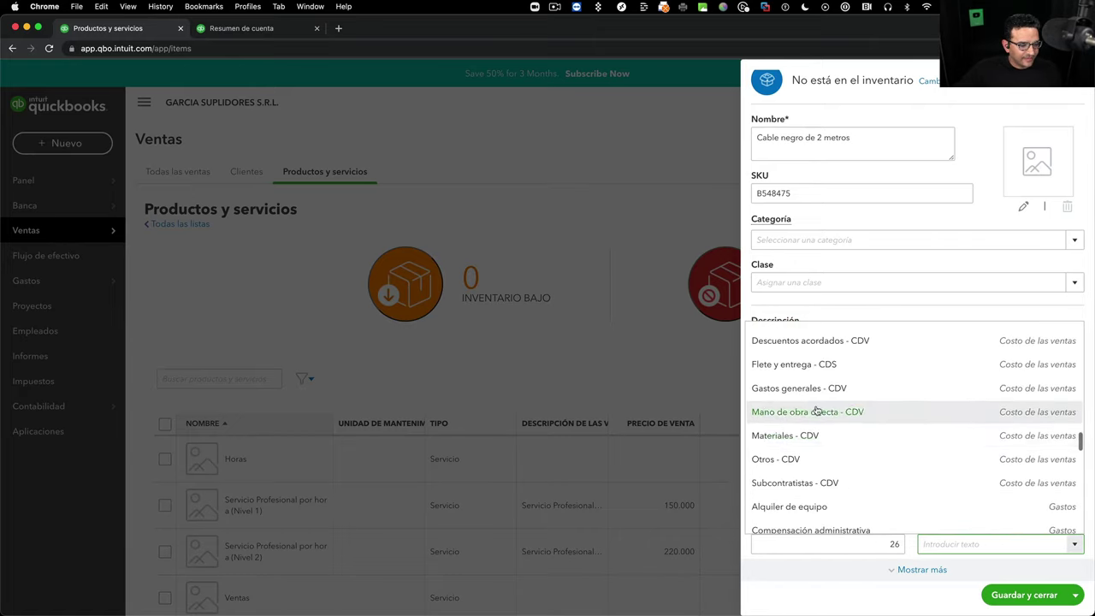
scroll(817, 411, down, 1)
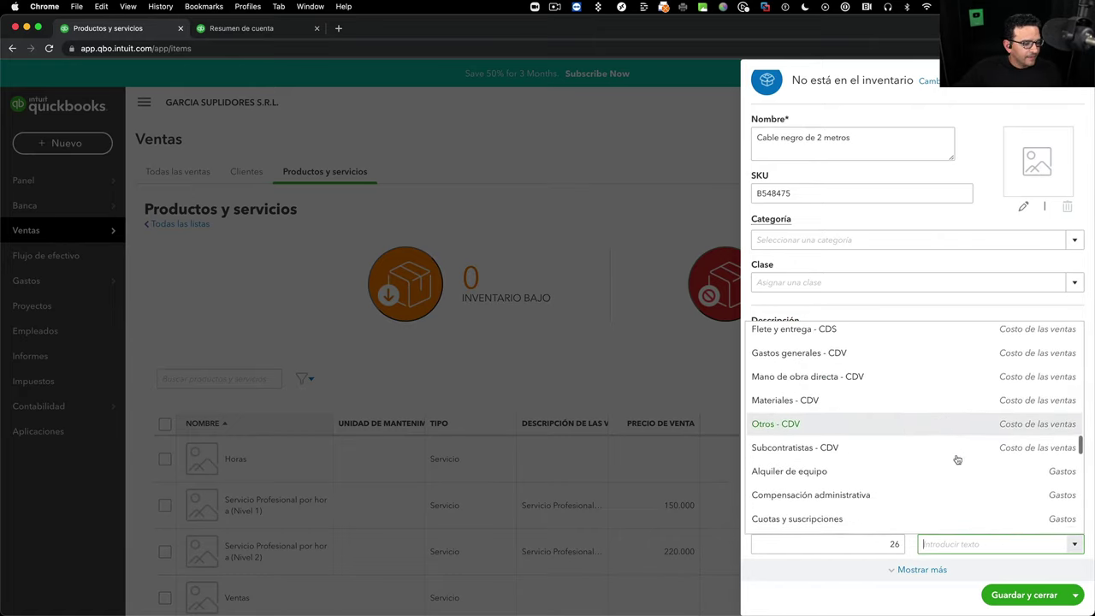
click(783, 401)
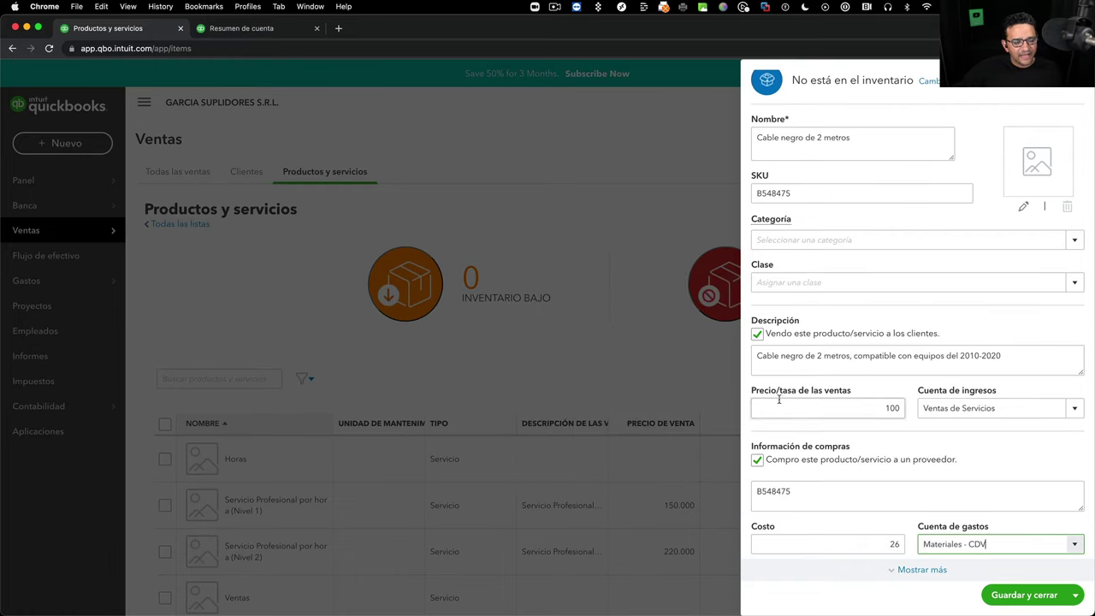
Browse the income account list for a suitable sales account
scroll(970, 441, up, 1)
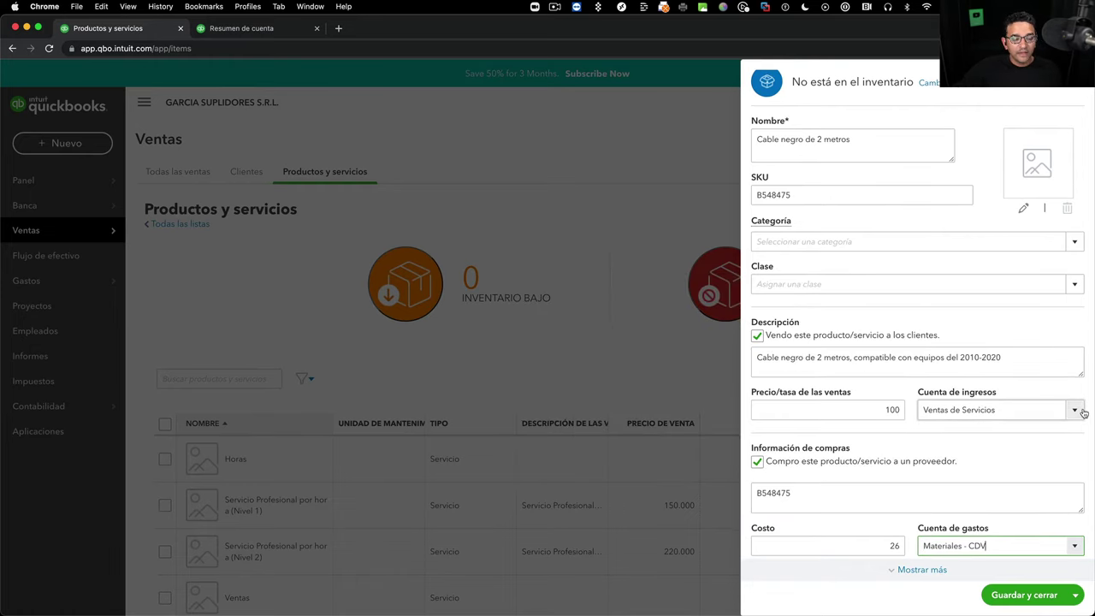
click(1079, 411)
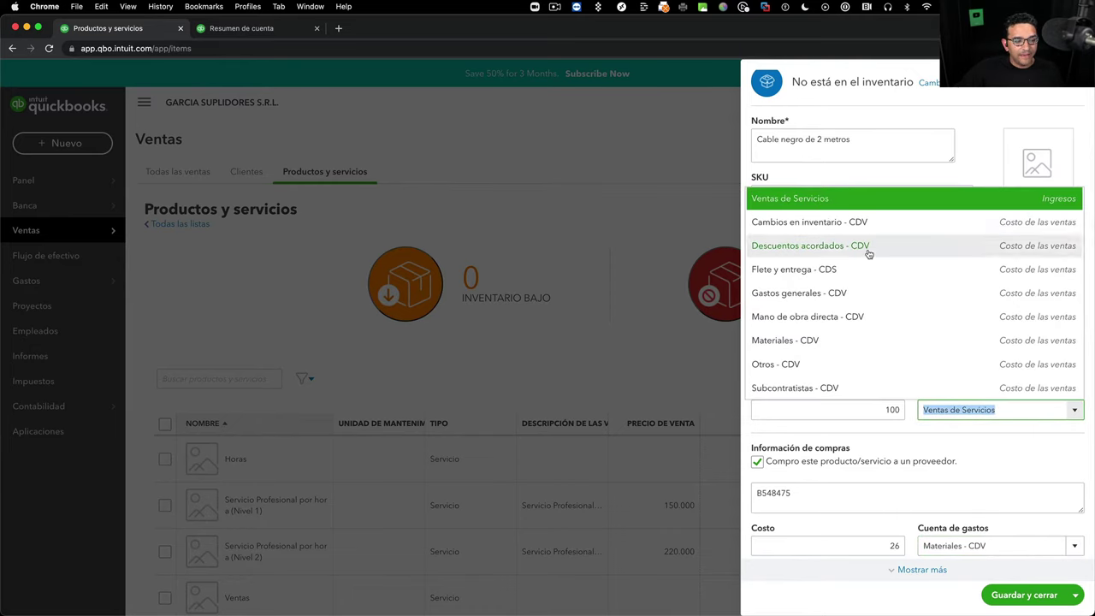
scroll(867, 248, up, 4)
scroll(849, 352, up, 1)
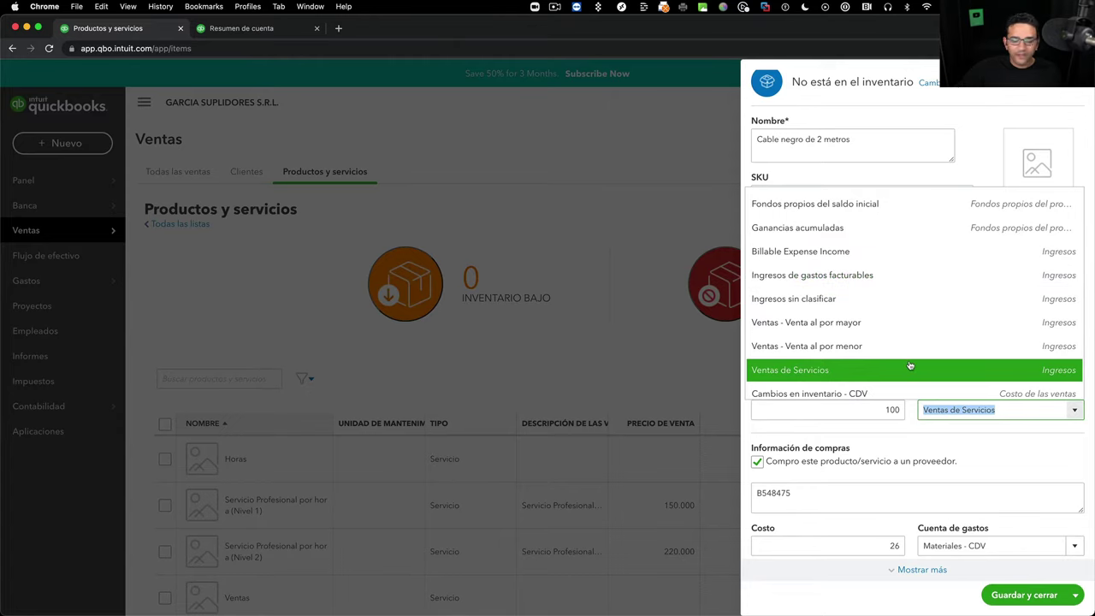
scroll(906, 364, down, 2)
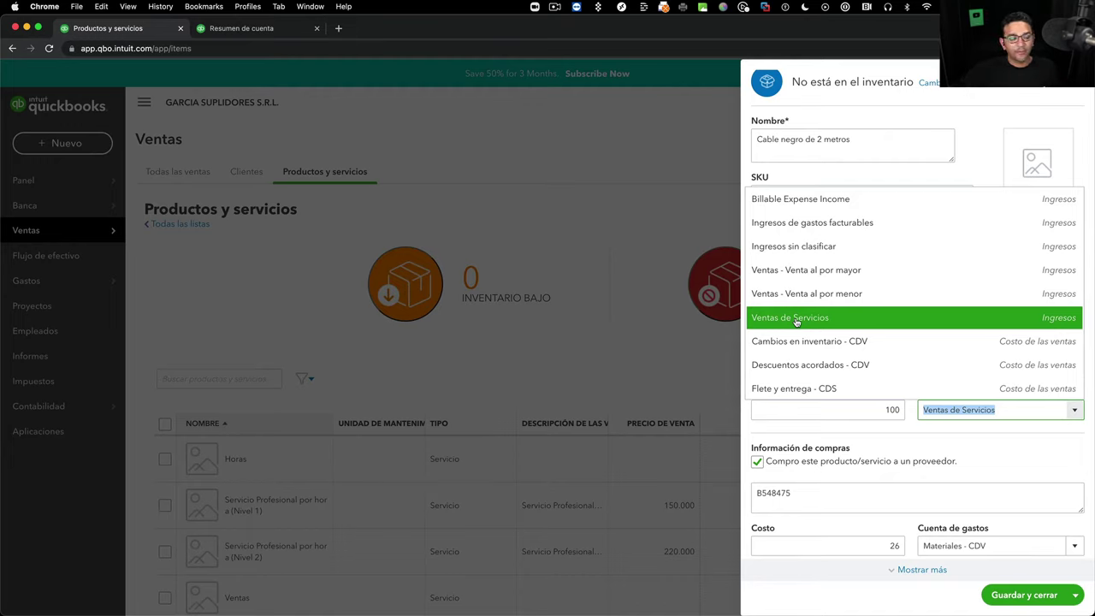
scroll(796, 321, up, 15)
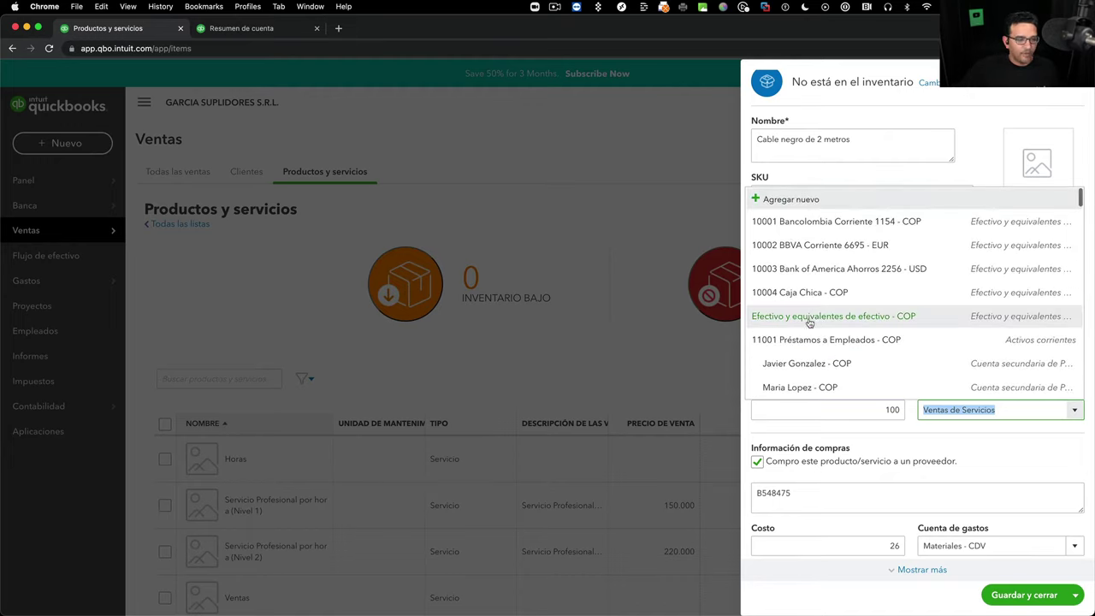
Add the Ingresos - General account 'Ventas de insumos no inventariados' and assign it to the cable
click(783, 198)
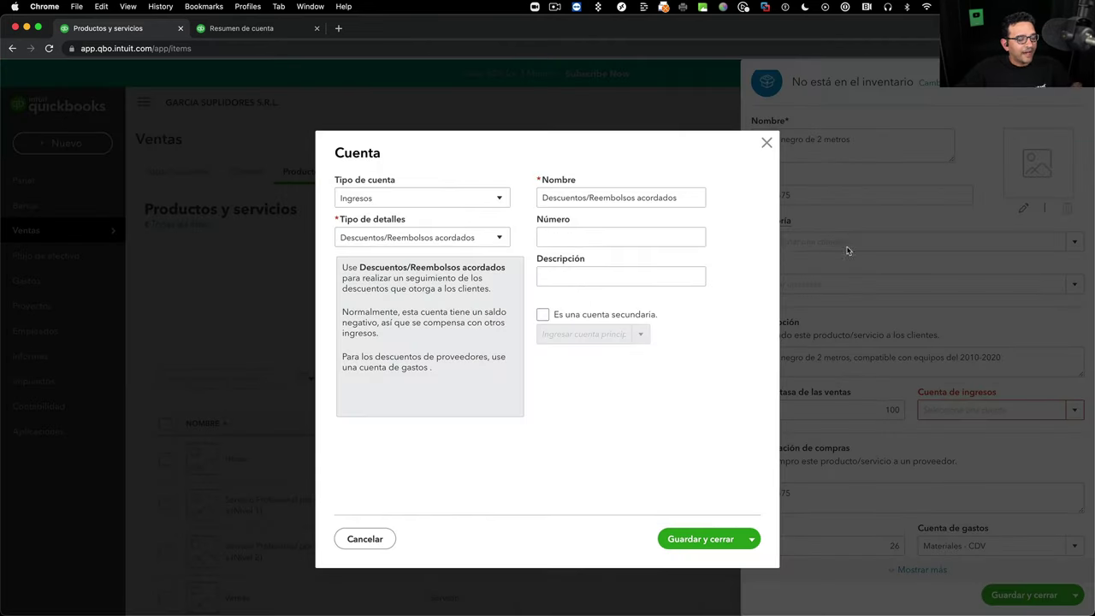
click(394, 238)
click(392, 279)
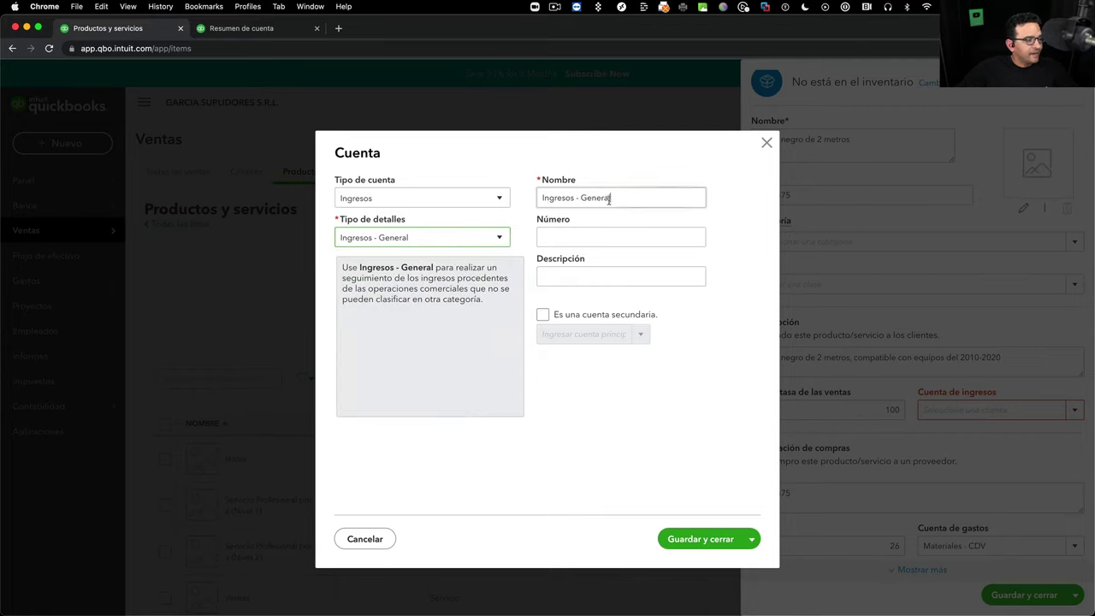
text(Ven)
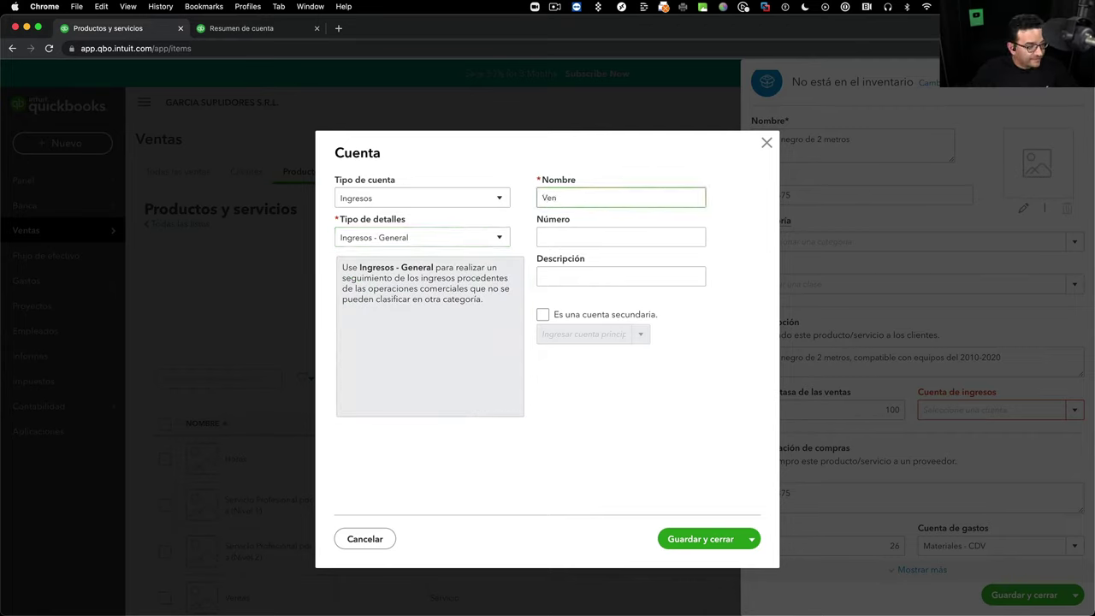
text(tas de inc)
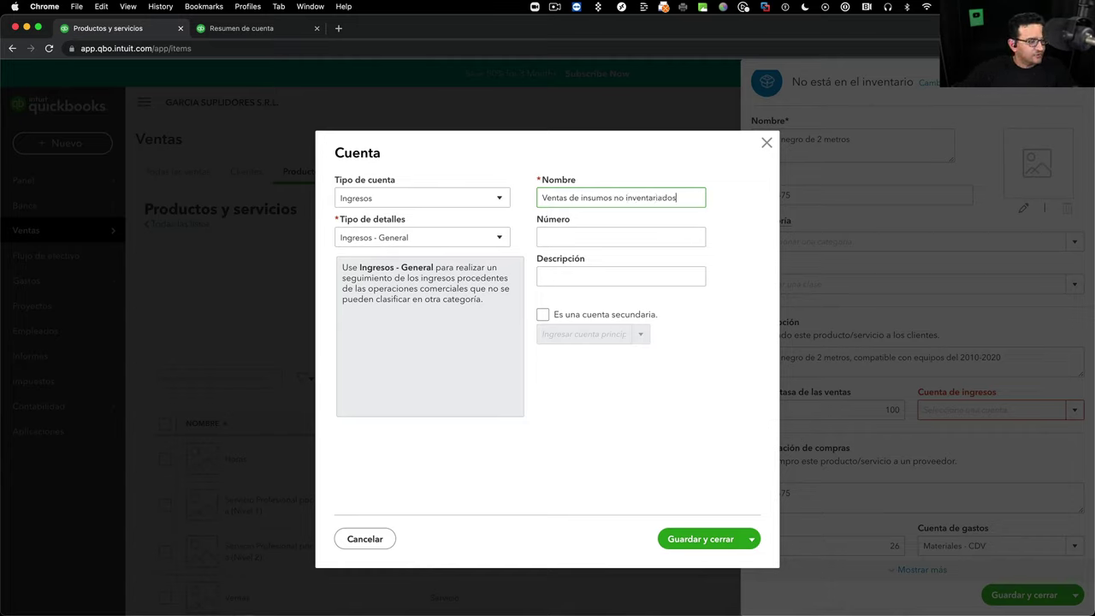
click(606, 235)
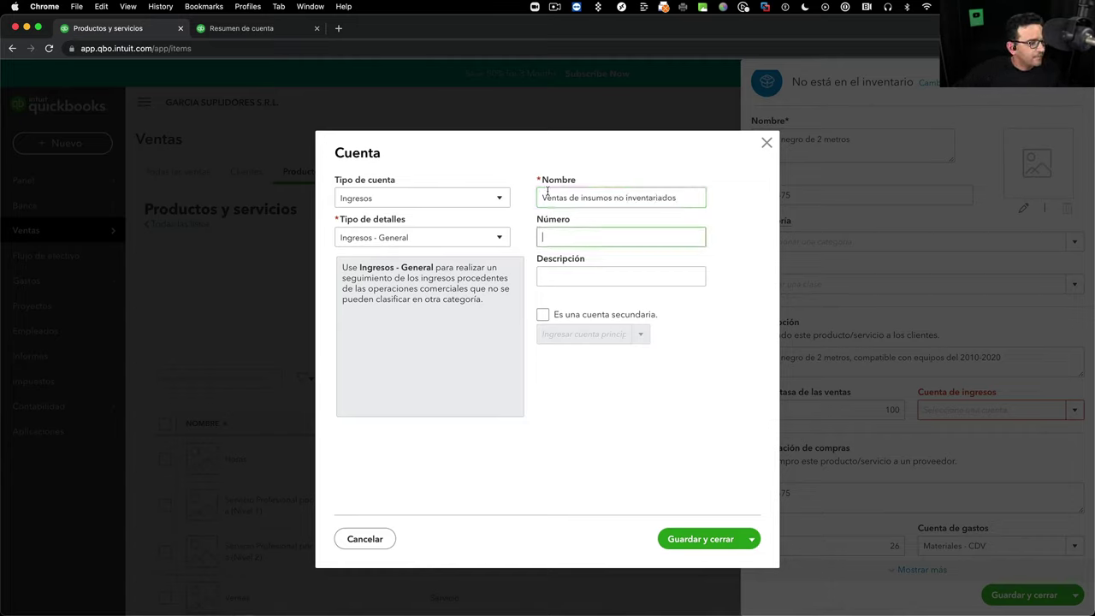
click(712, 540)
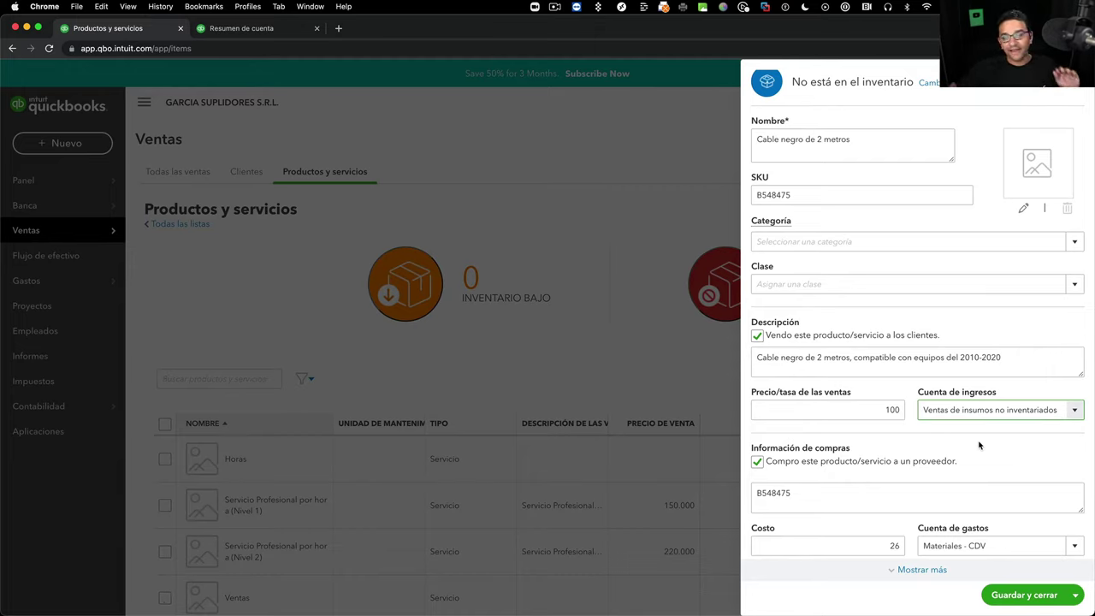
Save the Cable negro de 2 metros item and bring up the Más menu above the product list
click(1048, 596)
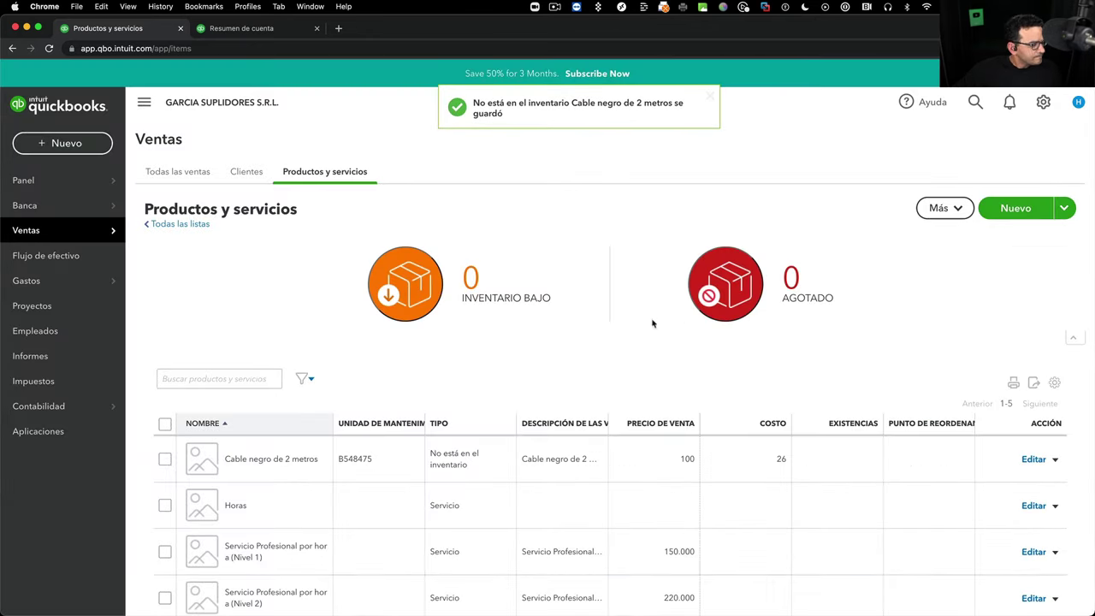
scroll(653, 320, down, 2)
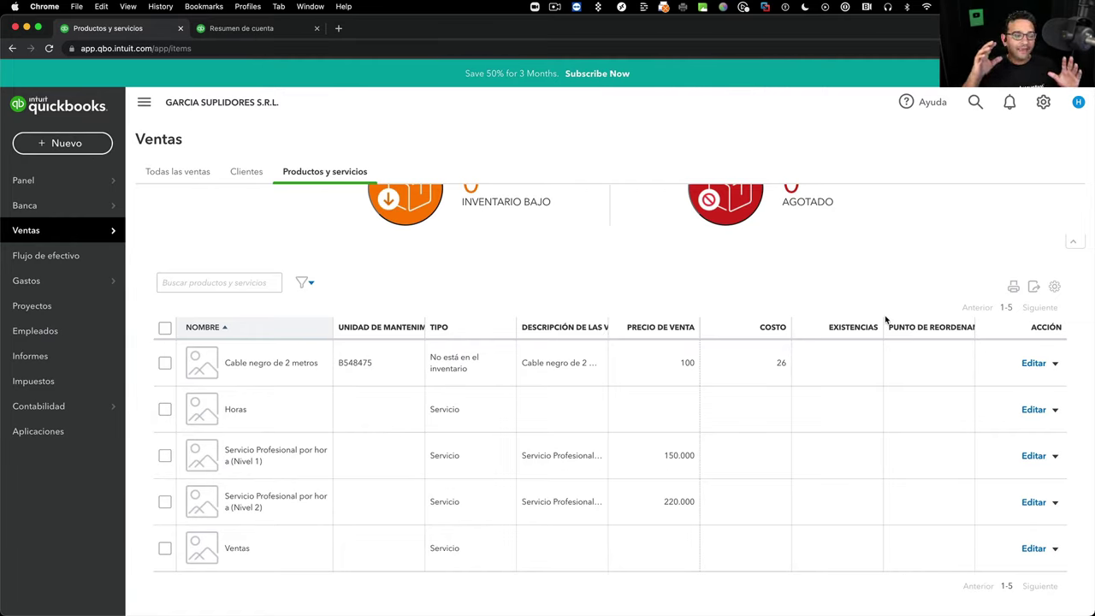
scroll(885, 319, up, 2)
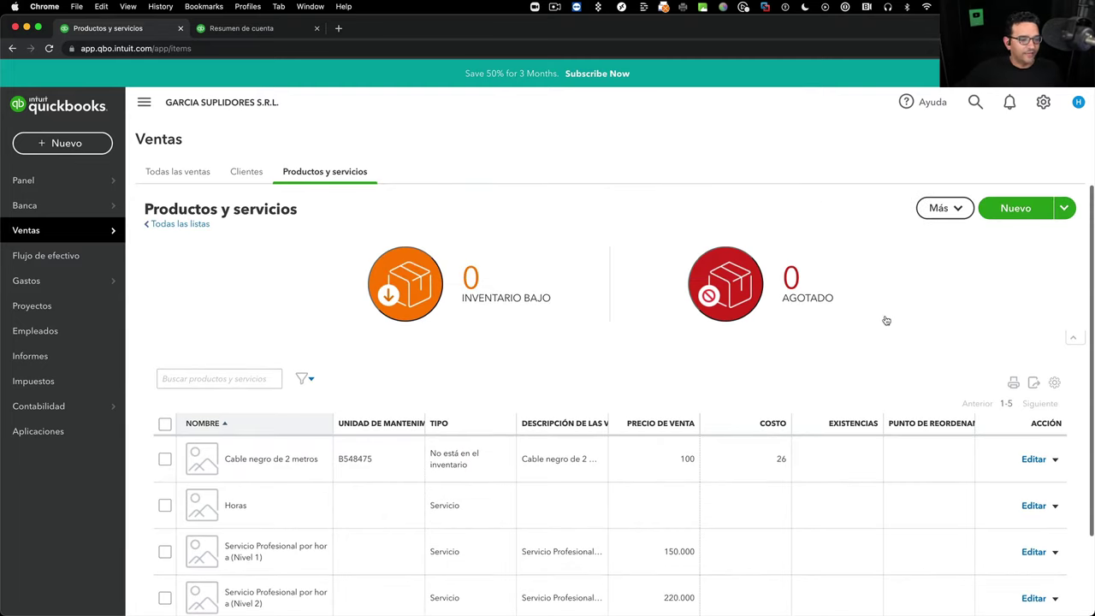
click(941, 207)
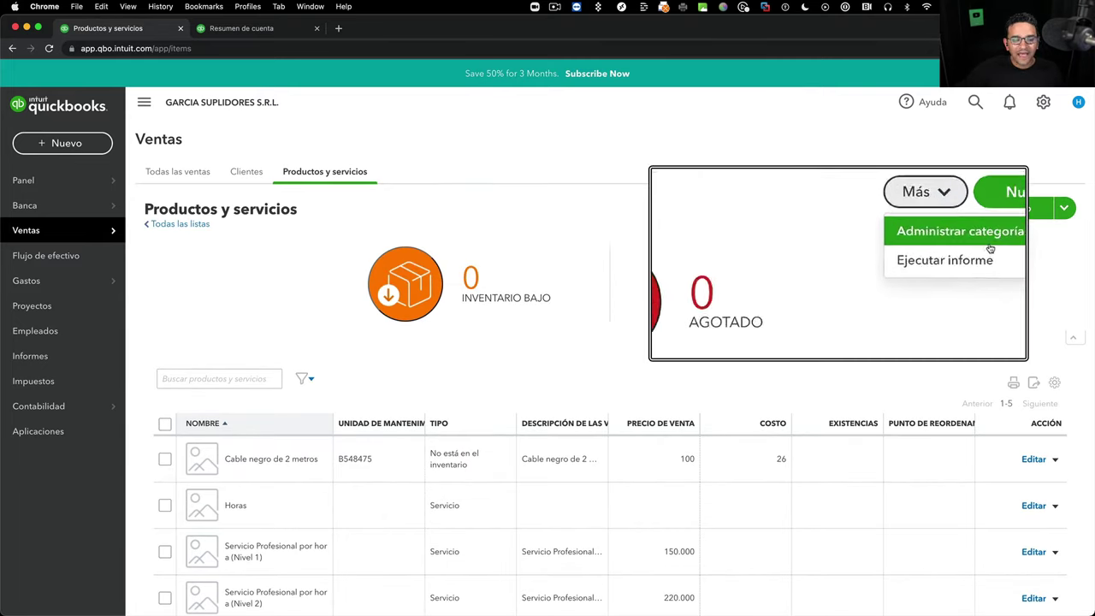
Add product categories Insumos, Servicios and Productos, then go back to Productos y servicios
click(979, 236)
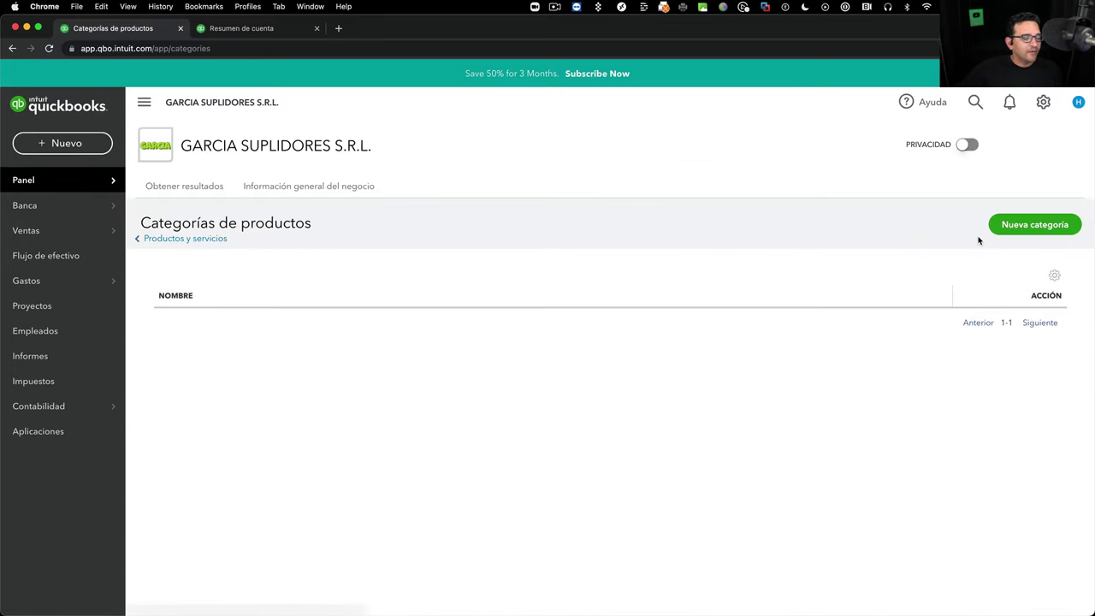
click(1024, 237)
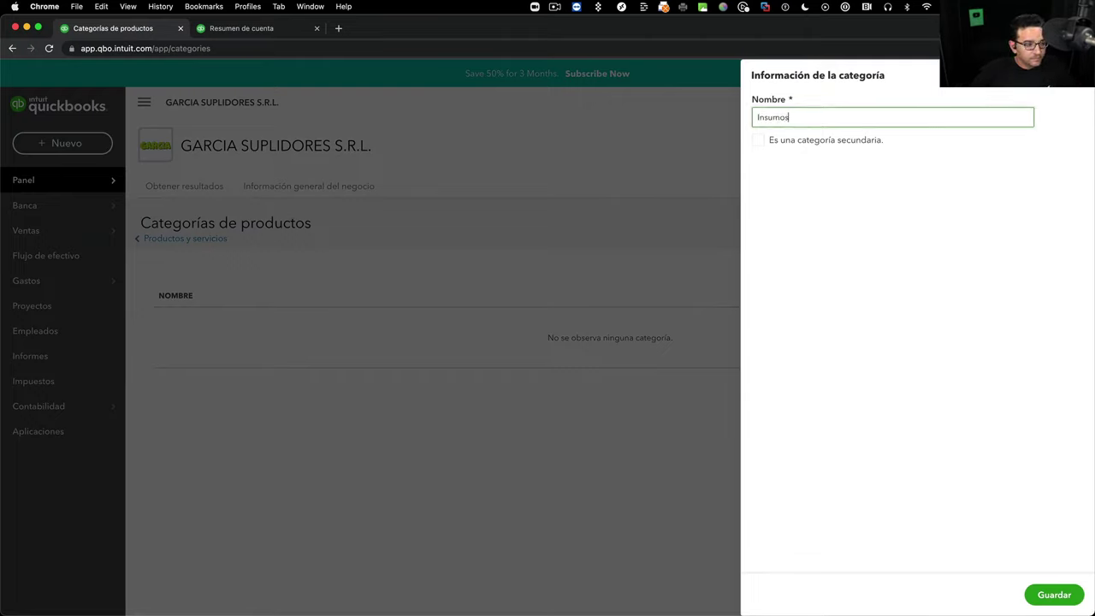
click(1054, 595)
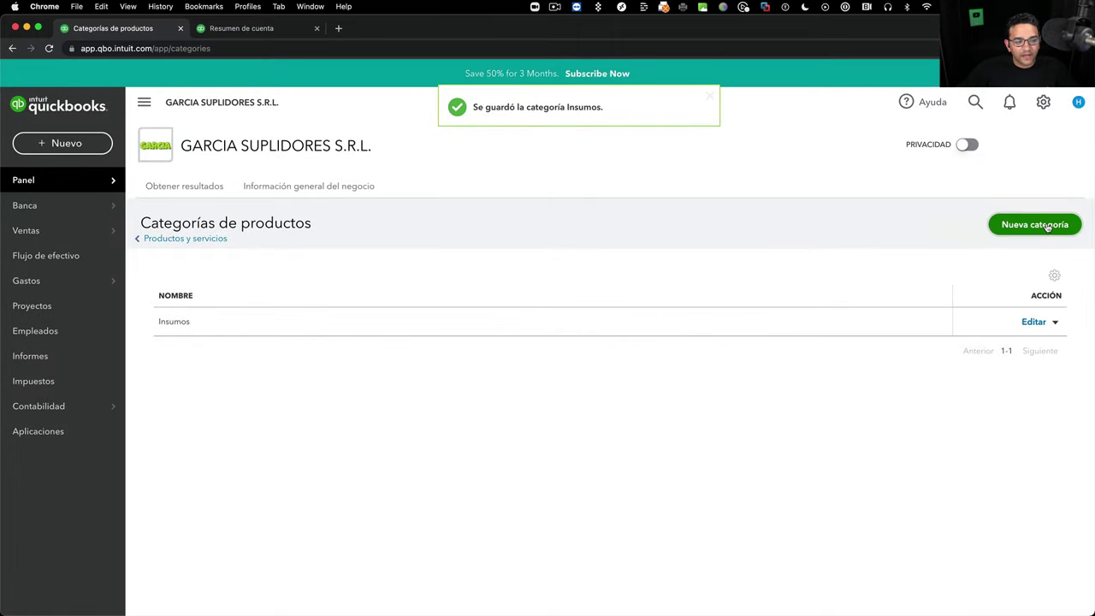
click(1048, 225)
text(Serv)
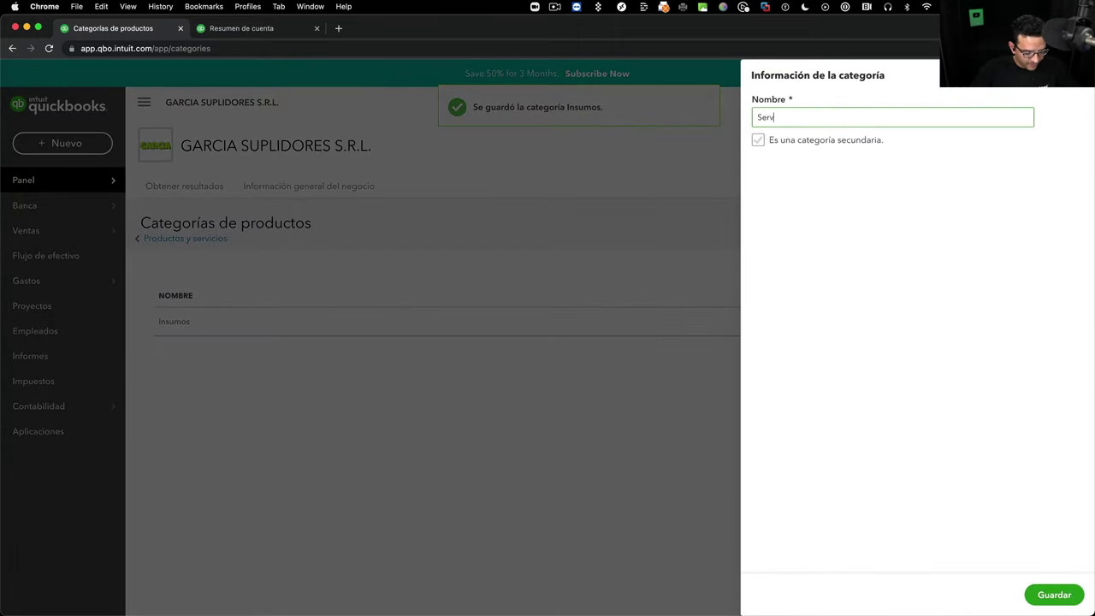
text(icios)
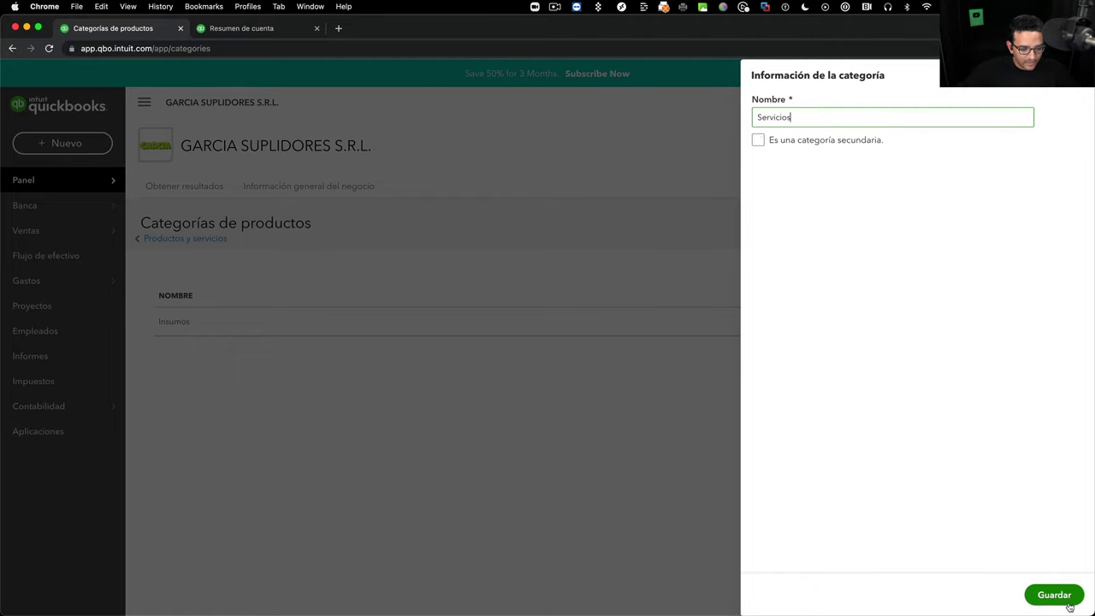
click(1068, 605)
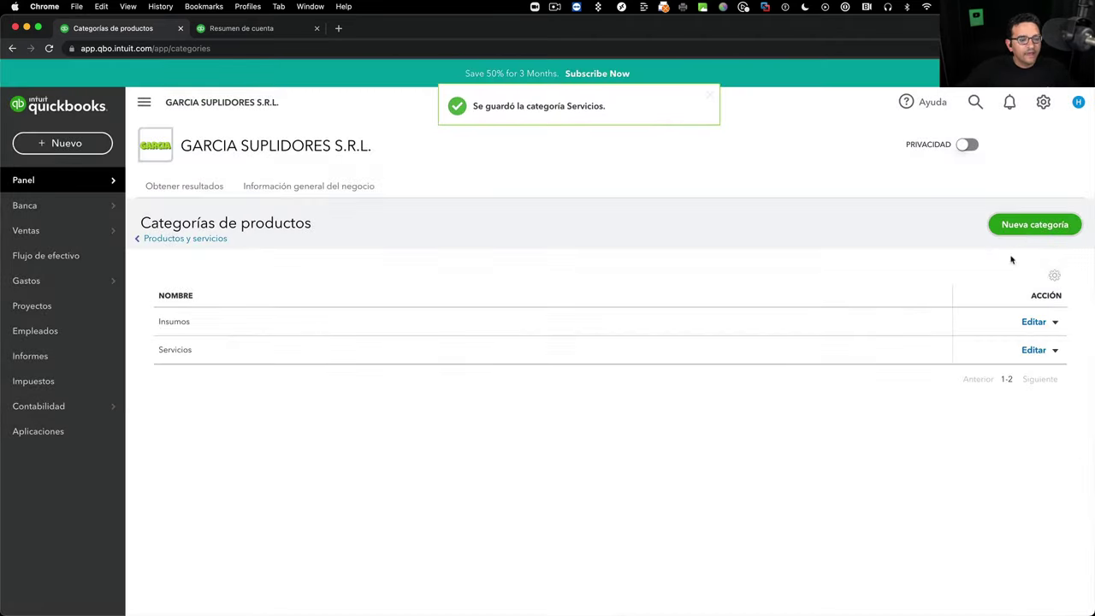
click(1047, 225)
text(Productos)
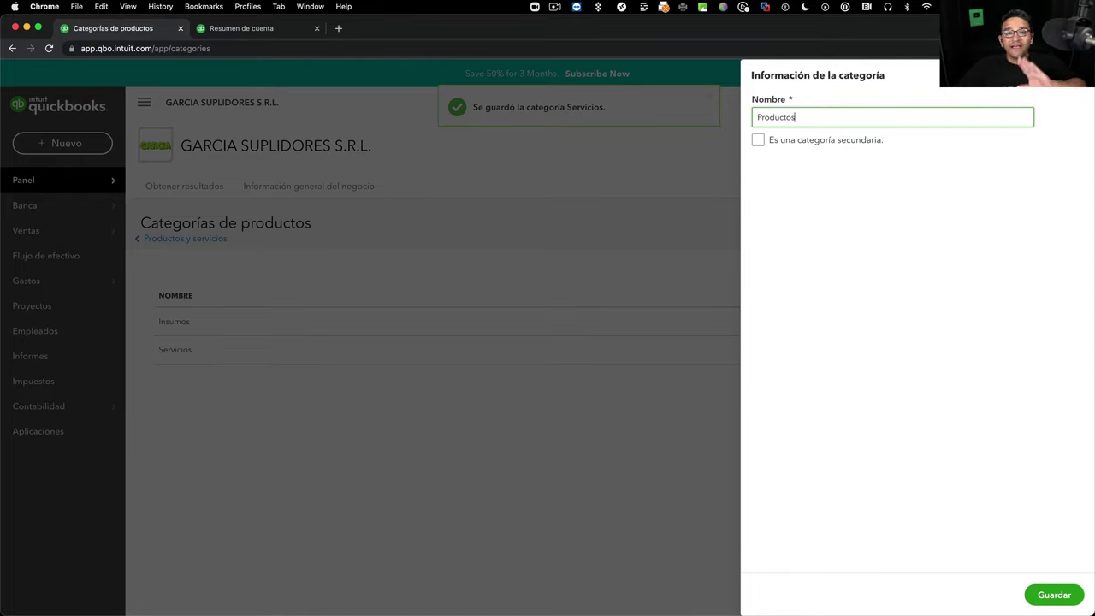
click(1059, 599)
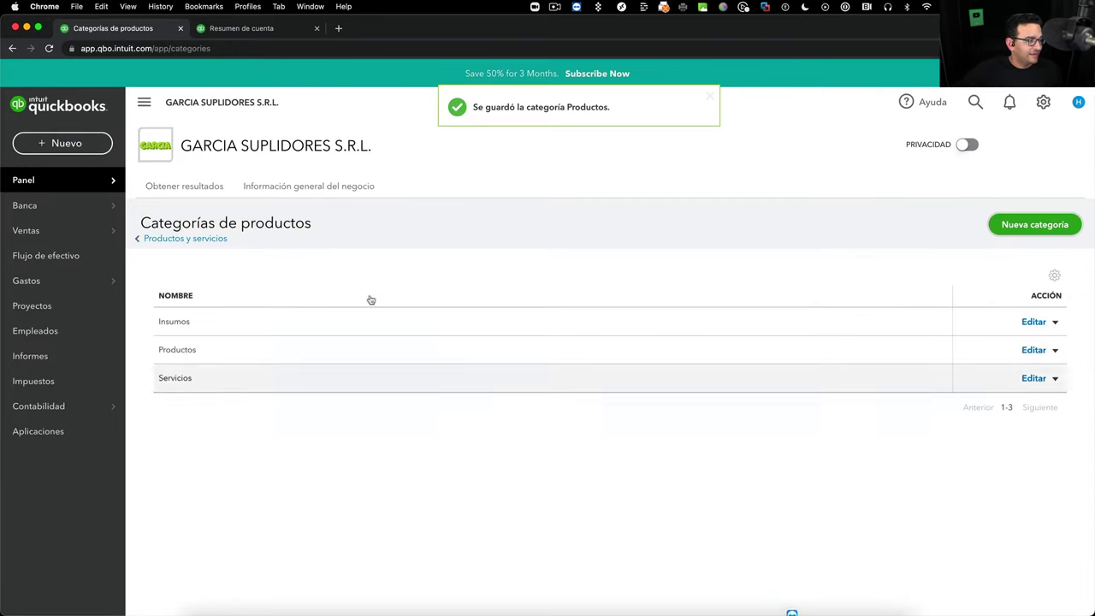
click(157, 243)
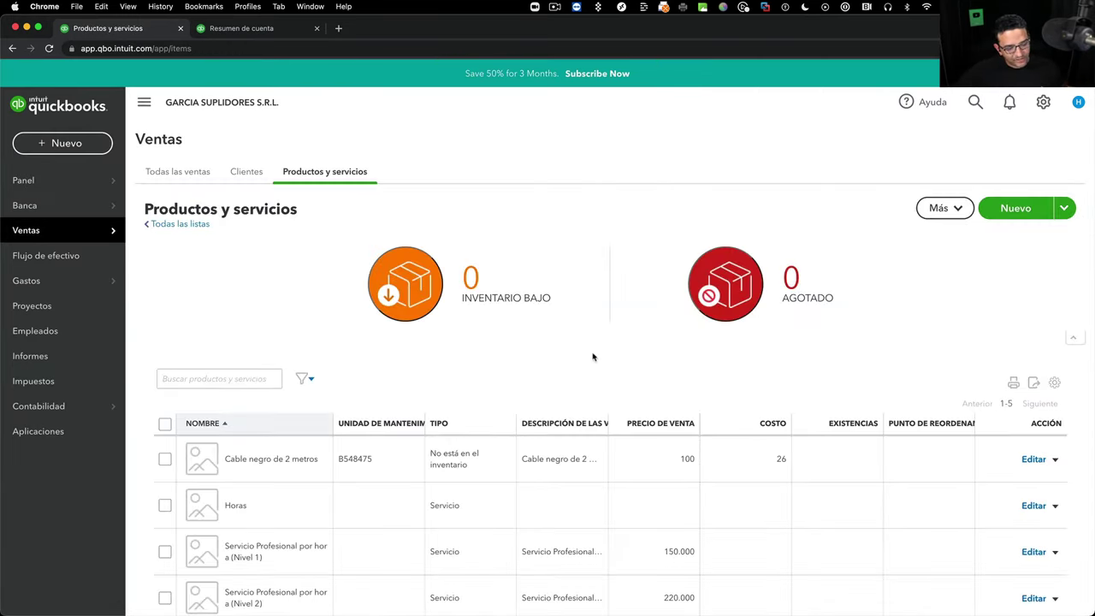
Duplicate the black cable as Cable blanco de 1 metros and update its description
scroll(593, 357, down, 2)
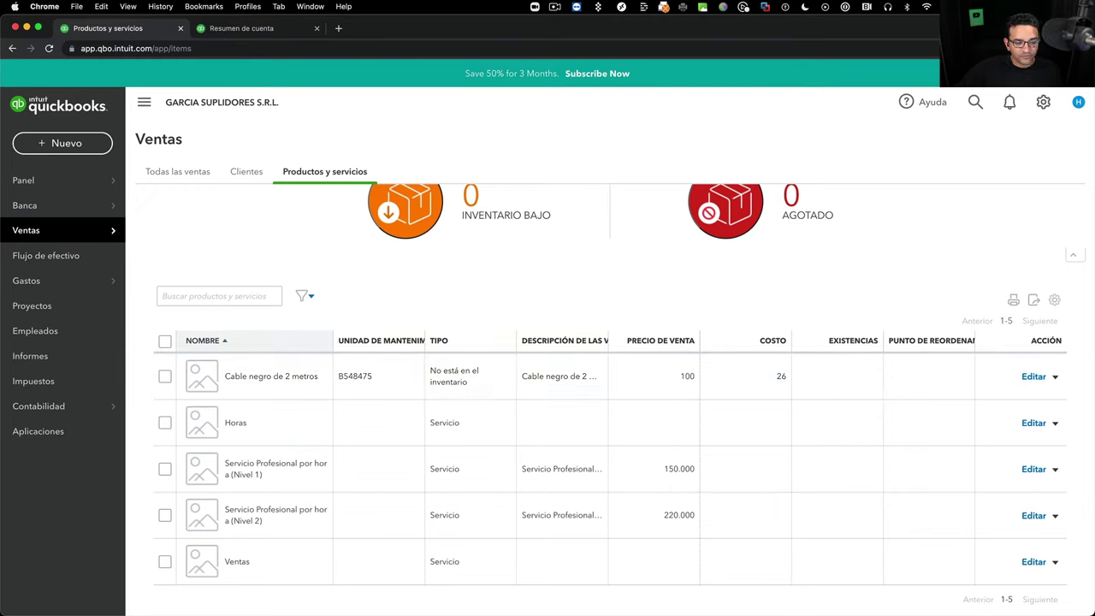
click(1054, 376)
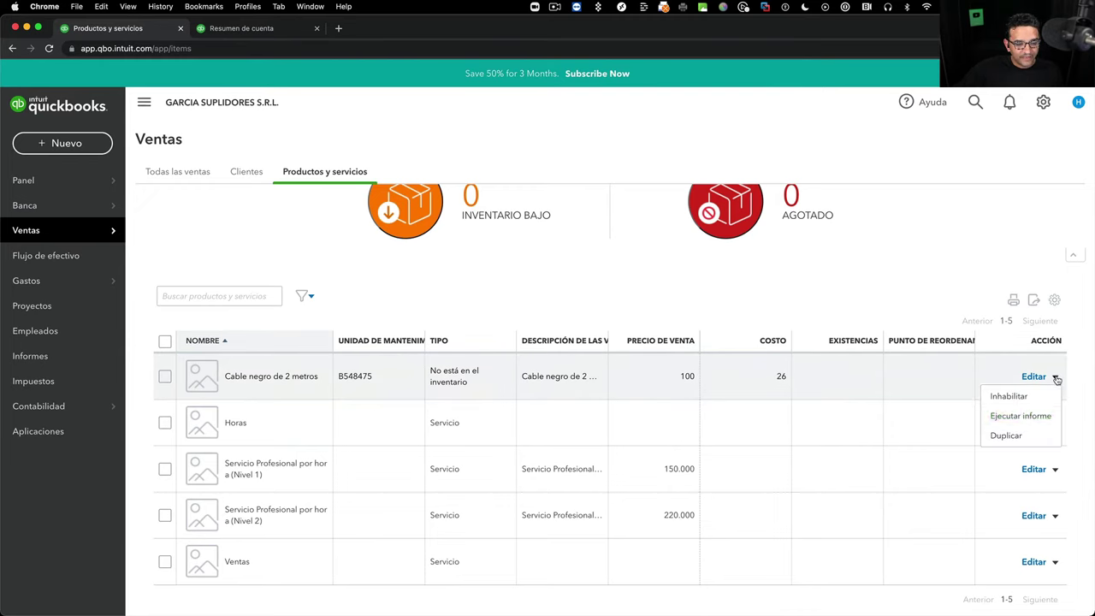
click(1022, 437)
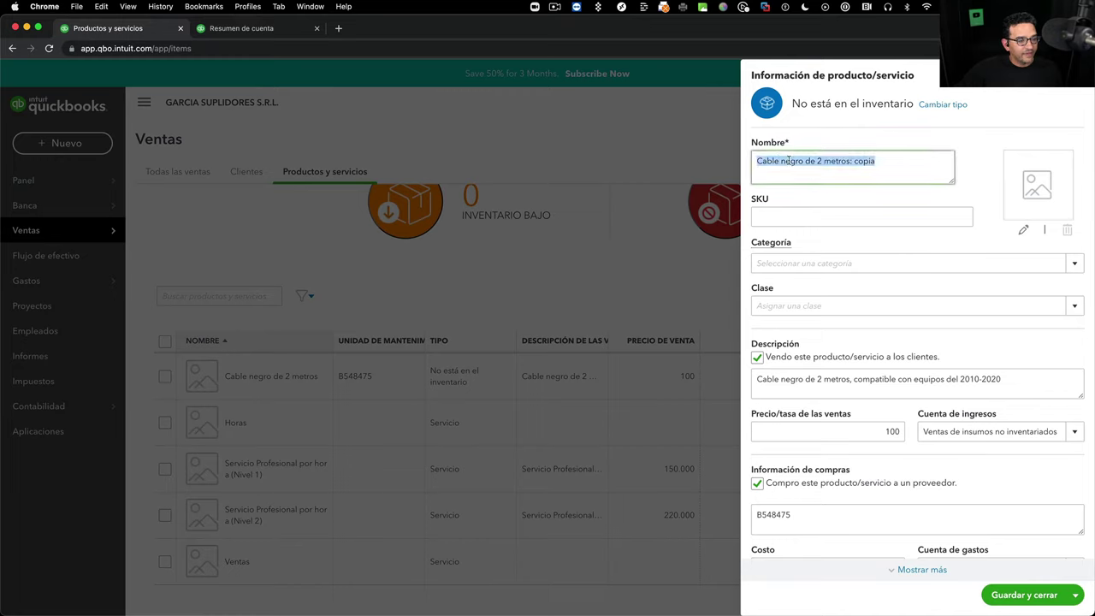
click(781, 161)
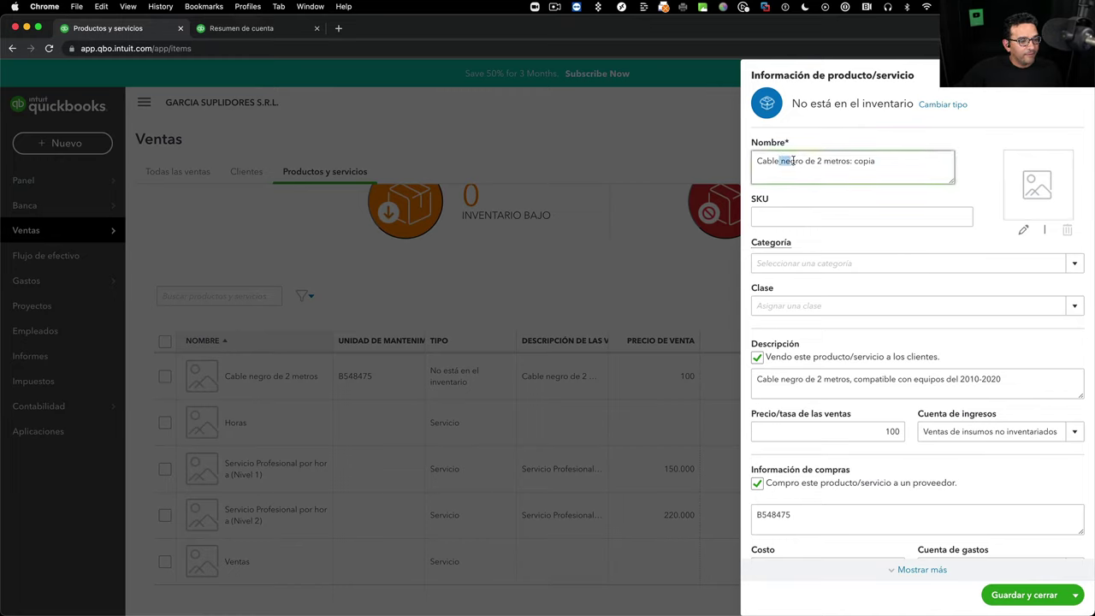
text(blanco)
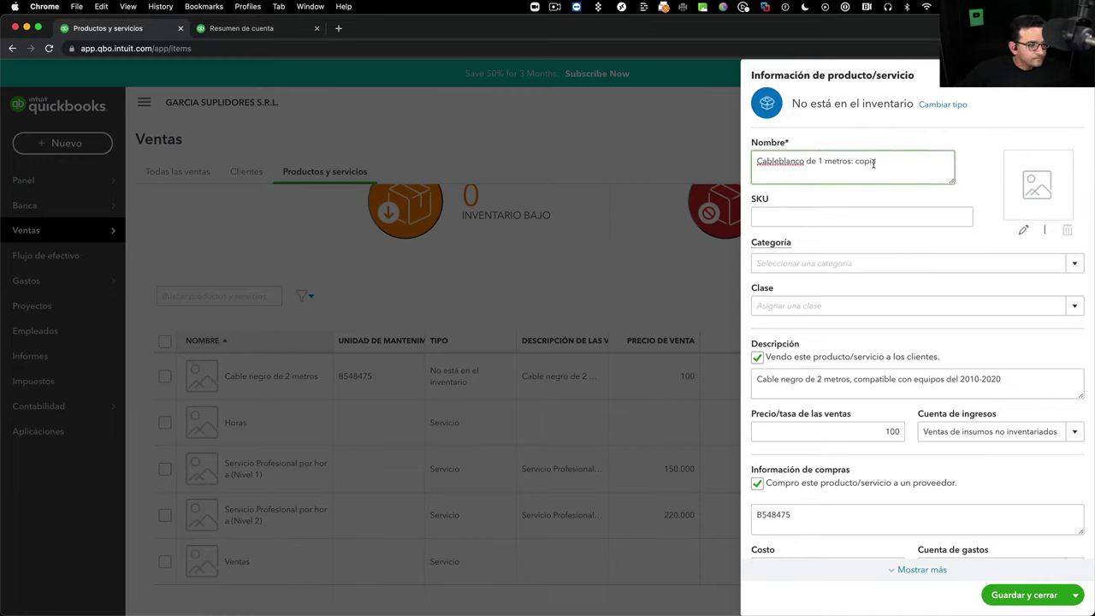
double_click(914, 166)
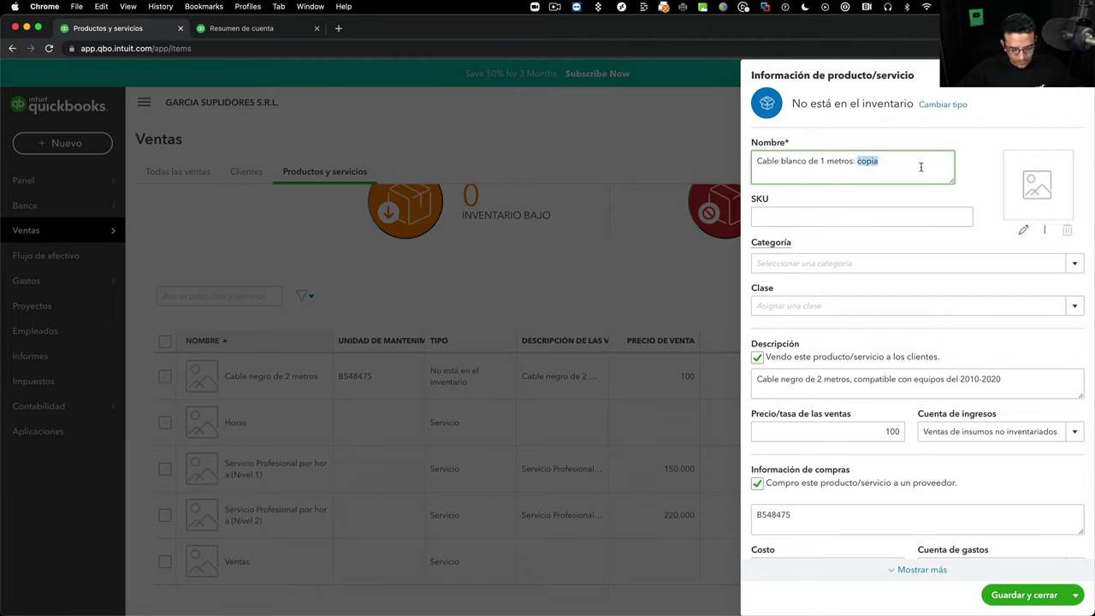
key(super+a)
key(super+c)
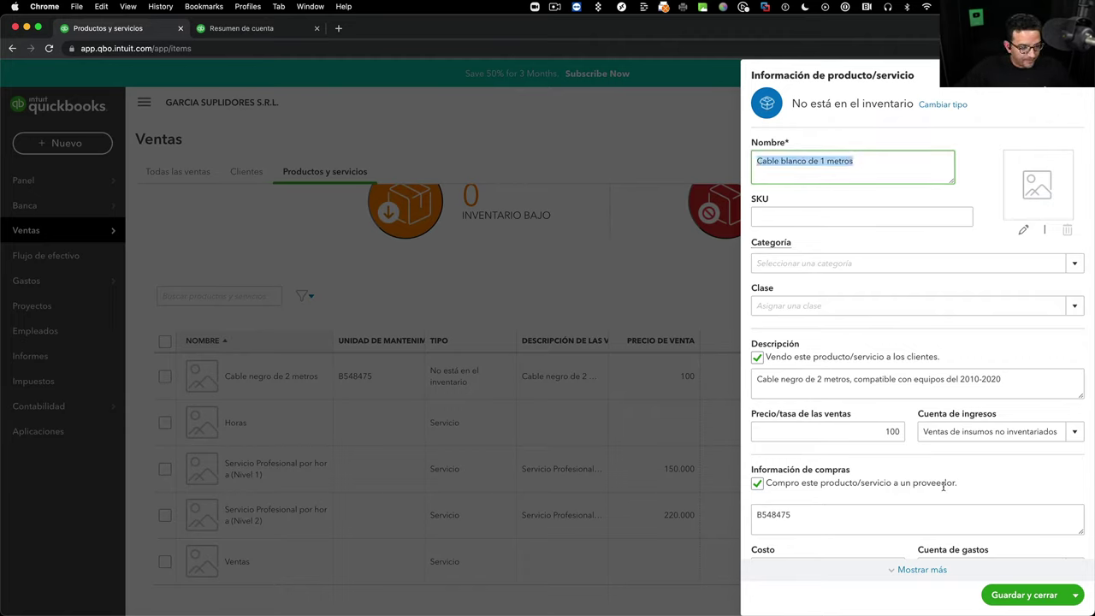
click(982, 386)
click(895, 379)
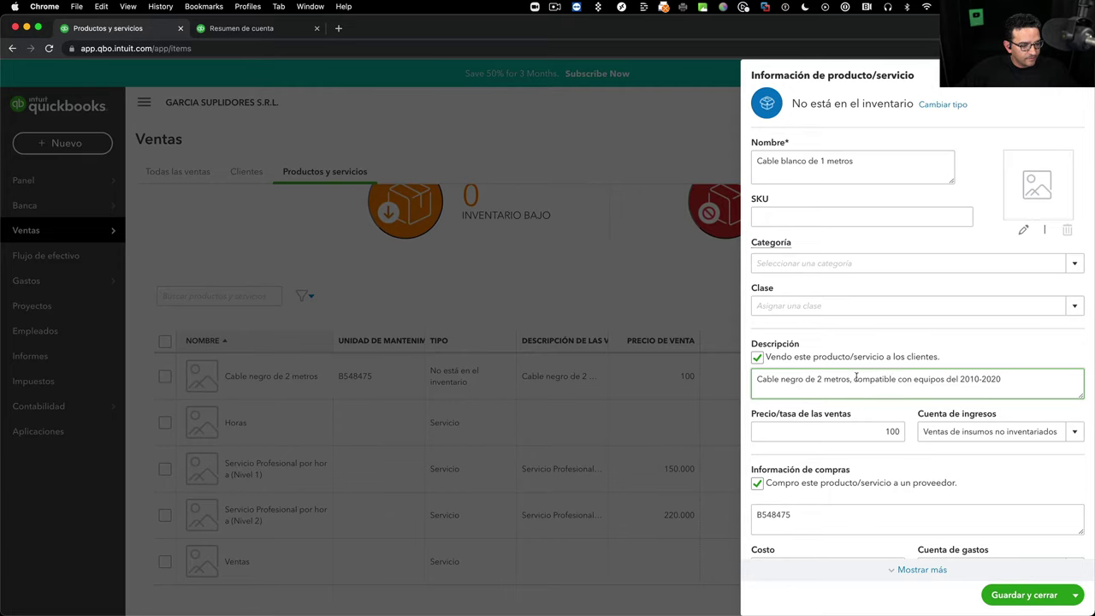
drag(849, 380, 738, 376)
key(super+v)
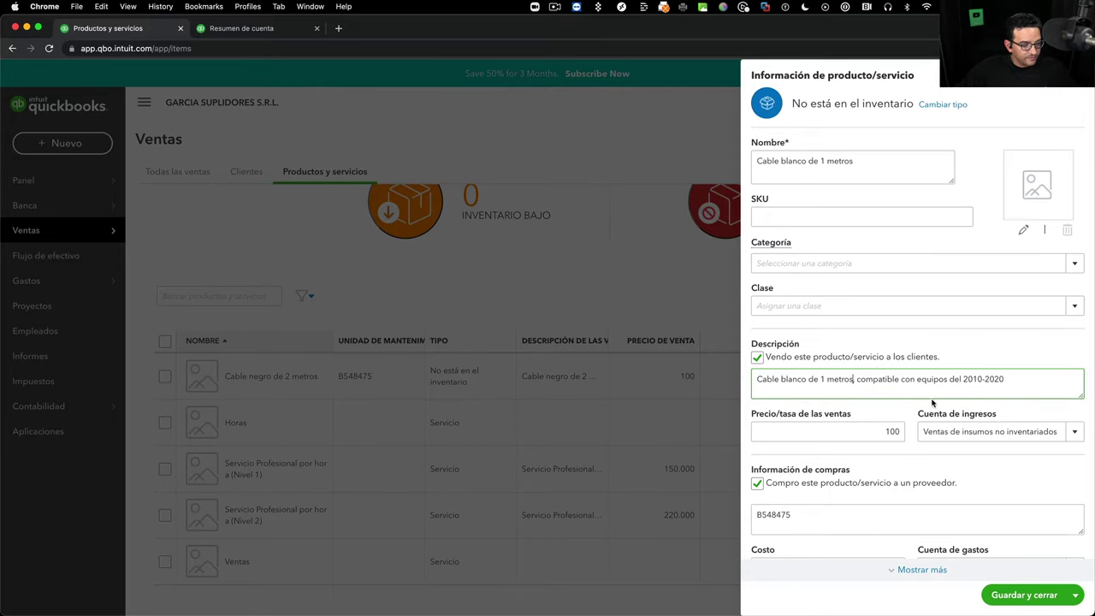
Set the white cable's sales price to 80 and cost to 21
click(981, 428)
scroll(975, 520, down, 2)
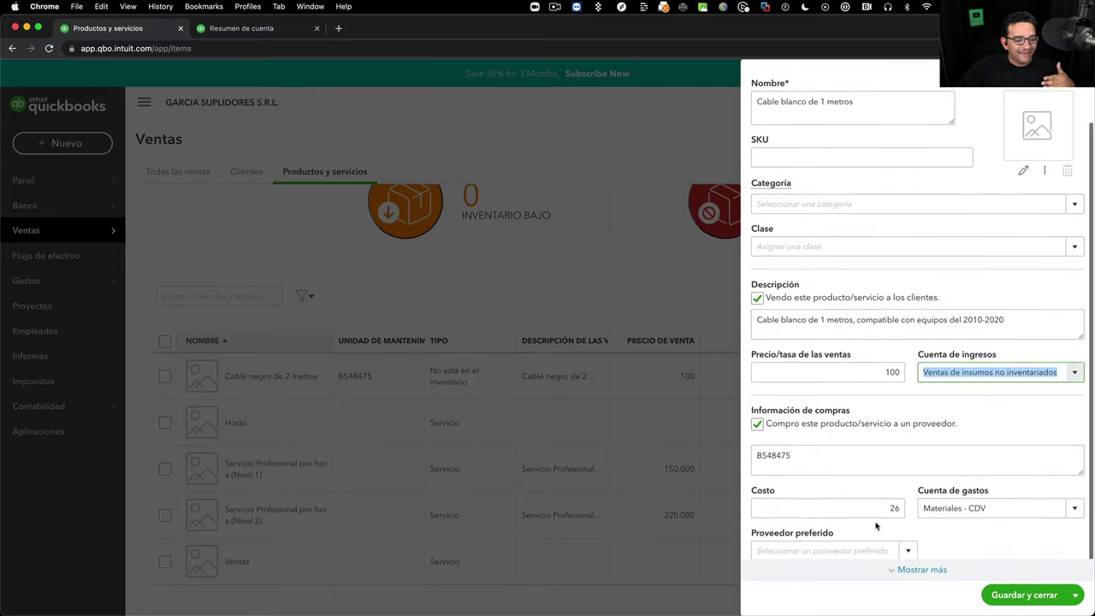
click(1016, 508)
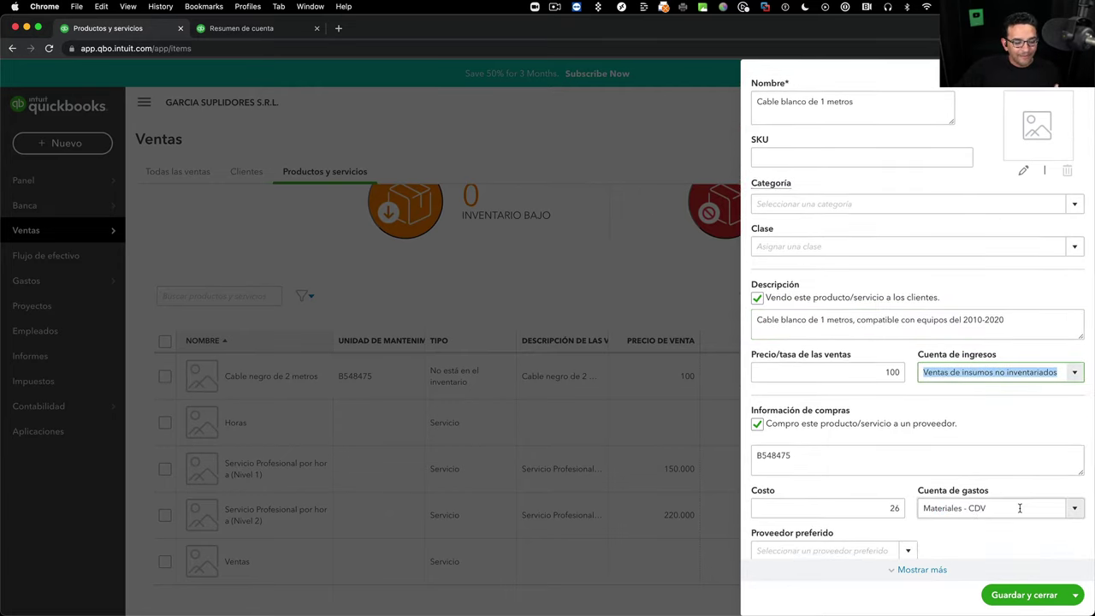
click(871, 375)
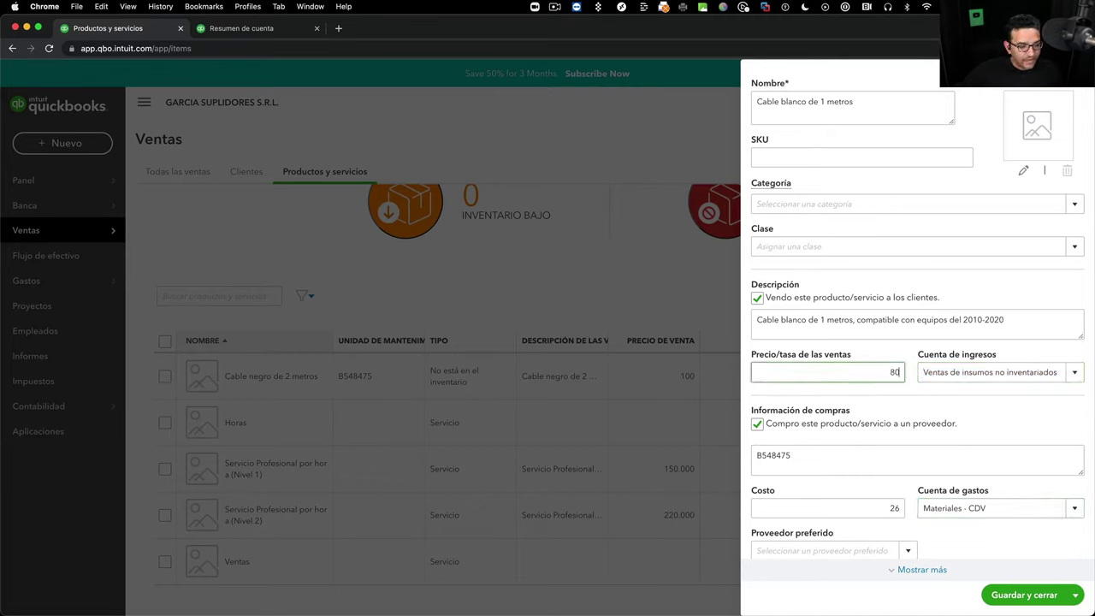
click(905, 510)
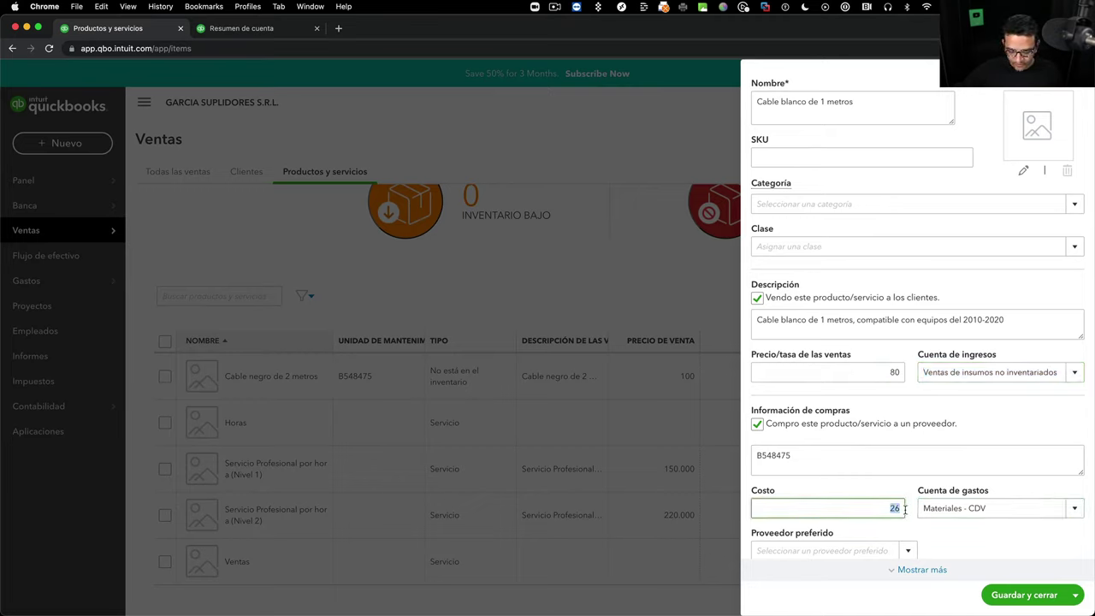
scroll(1019, 550, up, 2)
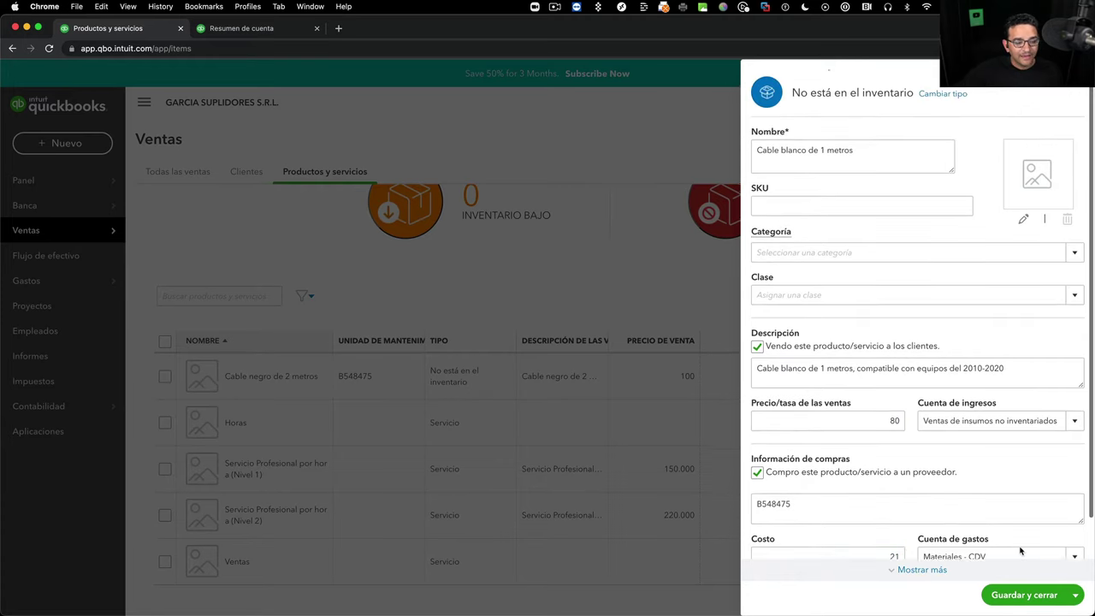
Enter SKU W88454 and paste it into the purchase description
click(779, 215)
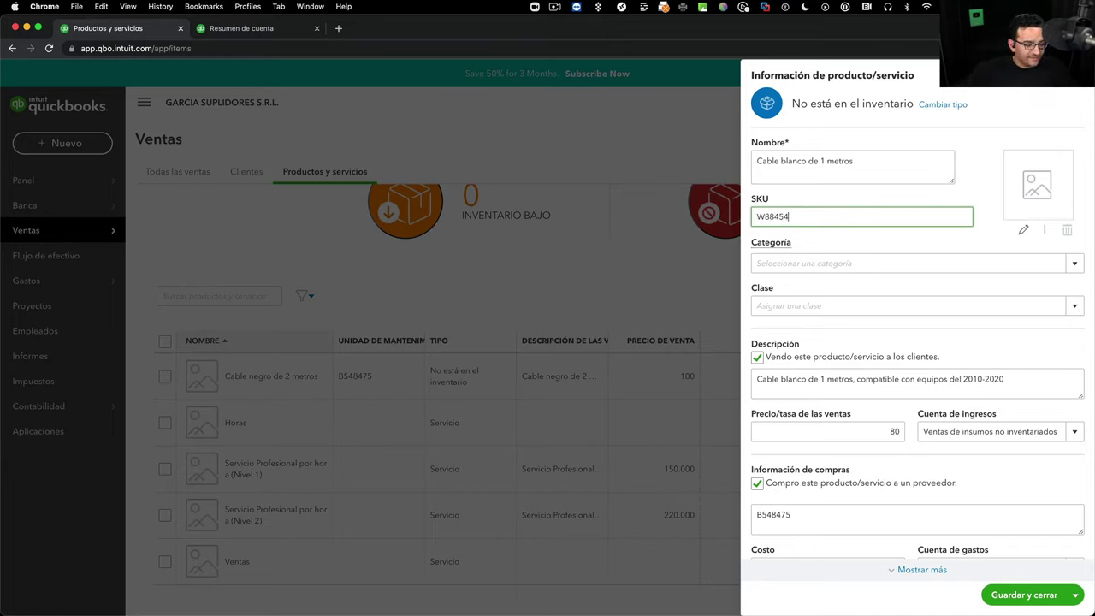
double_click(797, 216)
key(ctrl+c)
double_click(814, 520)
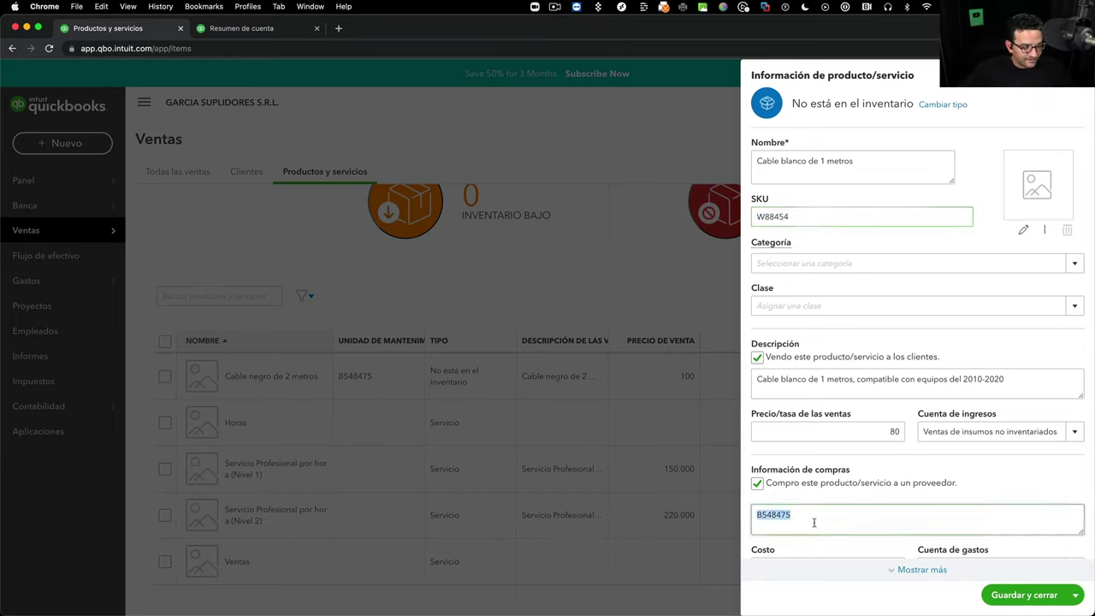
key(ctrl+v)
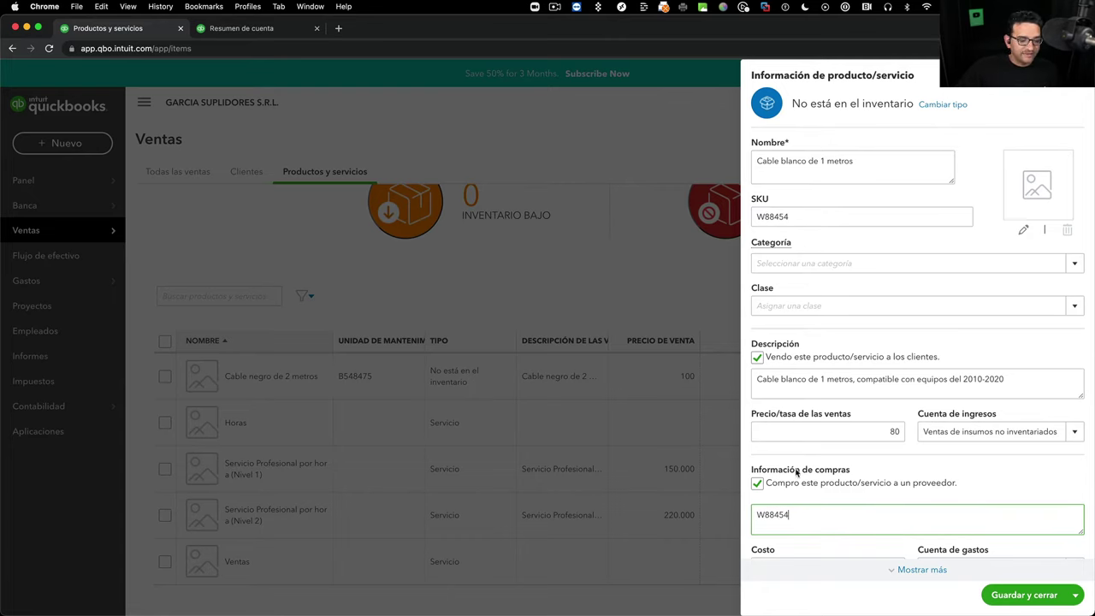
scroll(830, 477, down, 2)
scroll(1044, 288, up, 2)
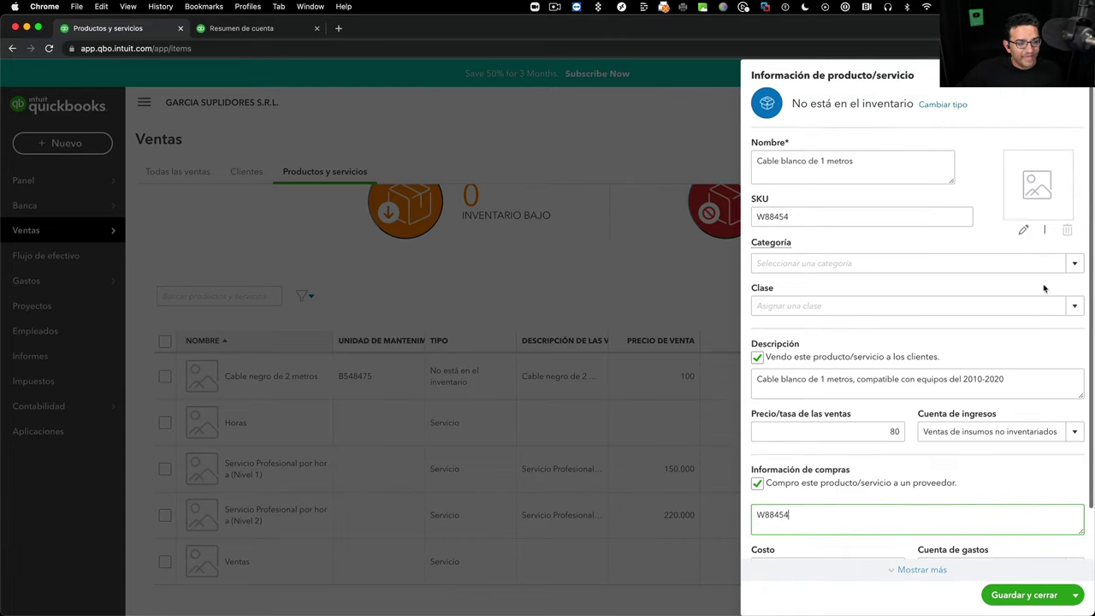
Put the white cable in the Insumos category and save it
click(1075, 263)
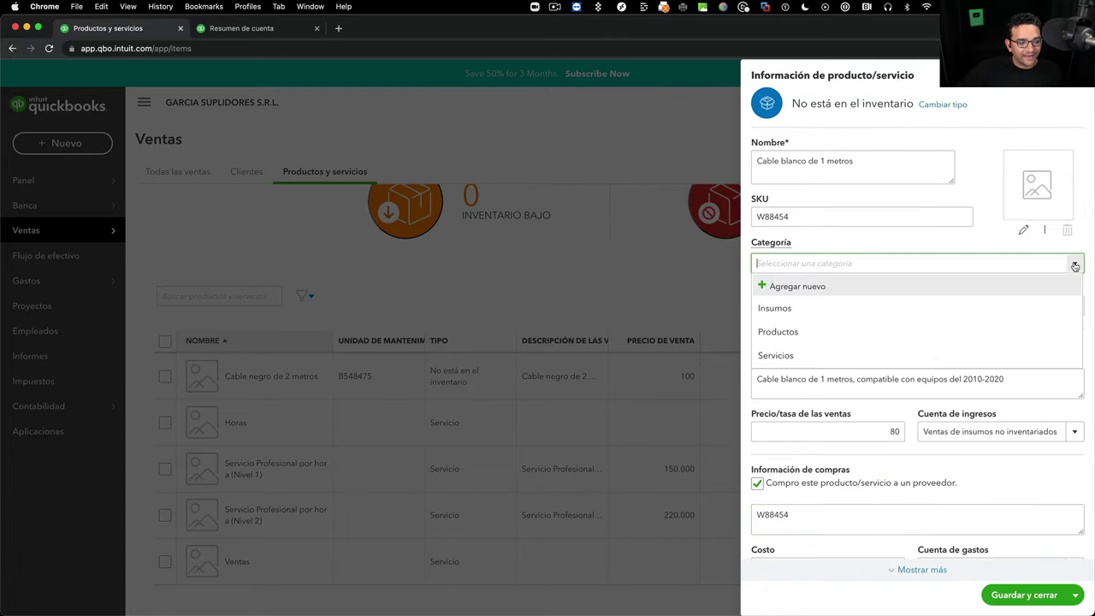
click(787, 310)
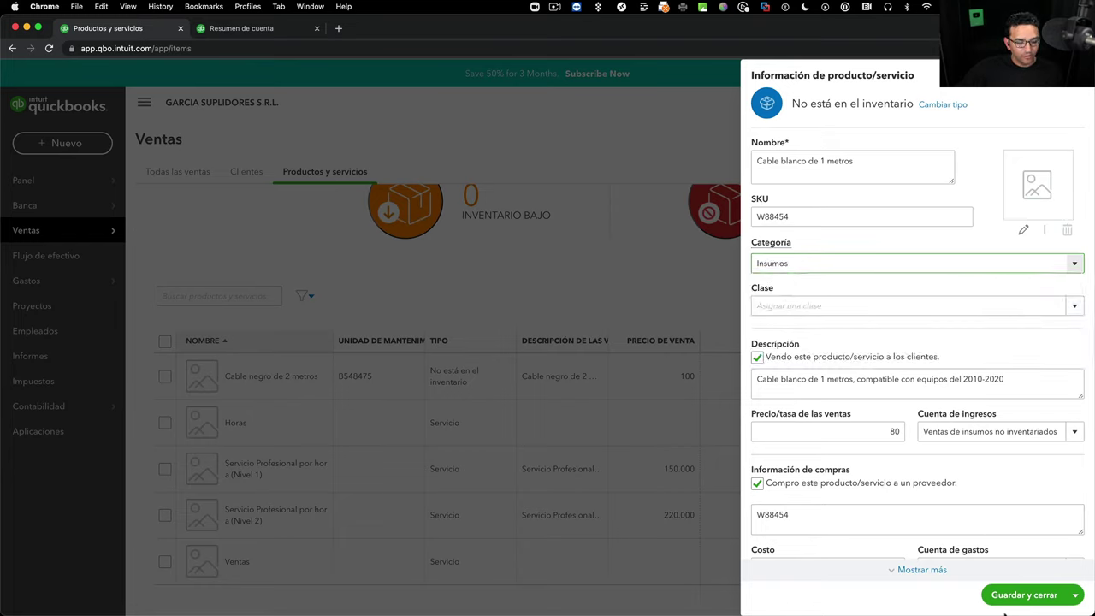
click(1037, 593)
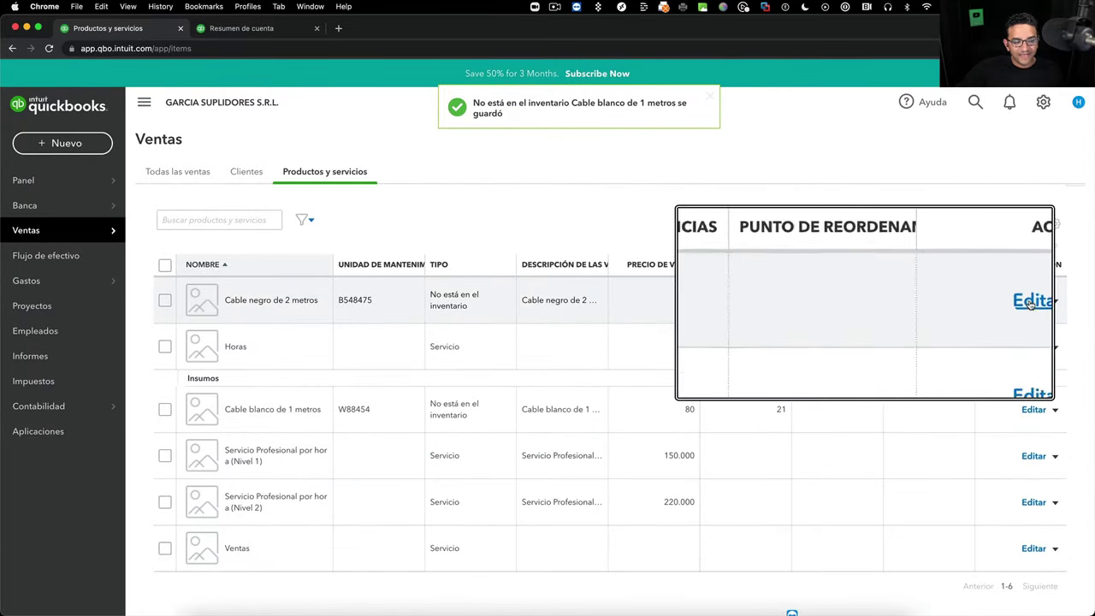
Assign Cable negro de 2 metros to the Insumos category and save it
click(1033, 301)
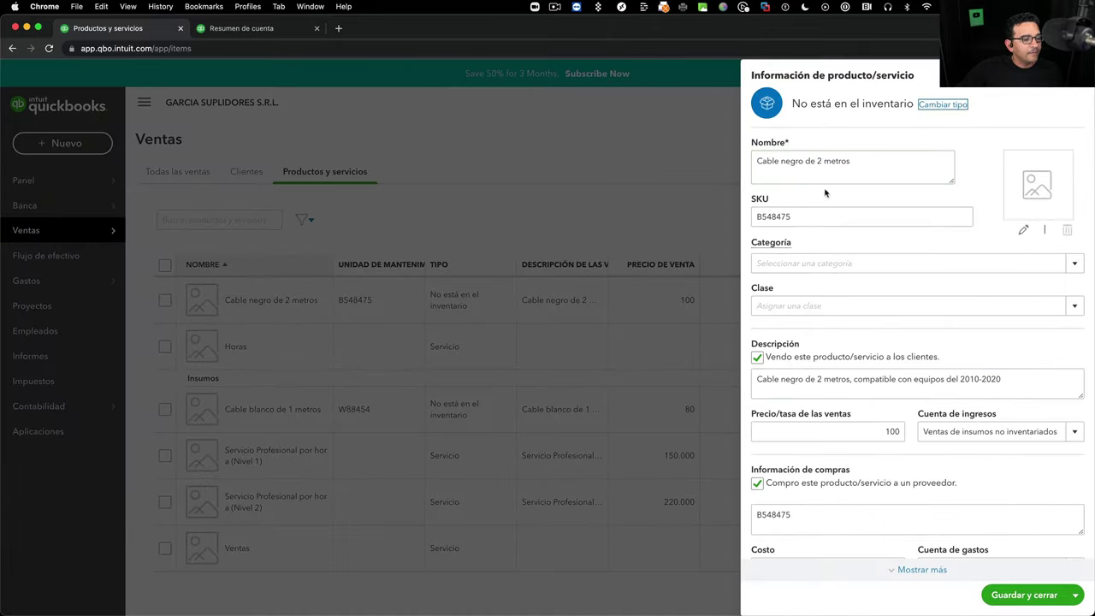
click(1061, 266)
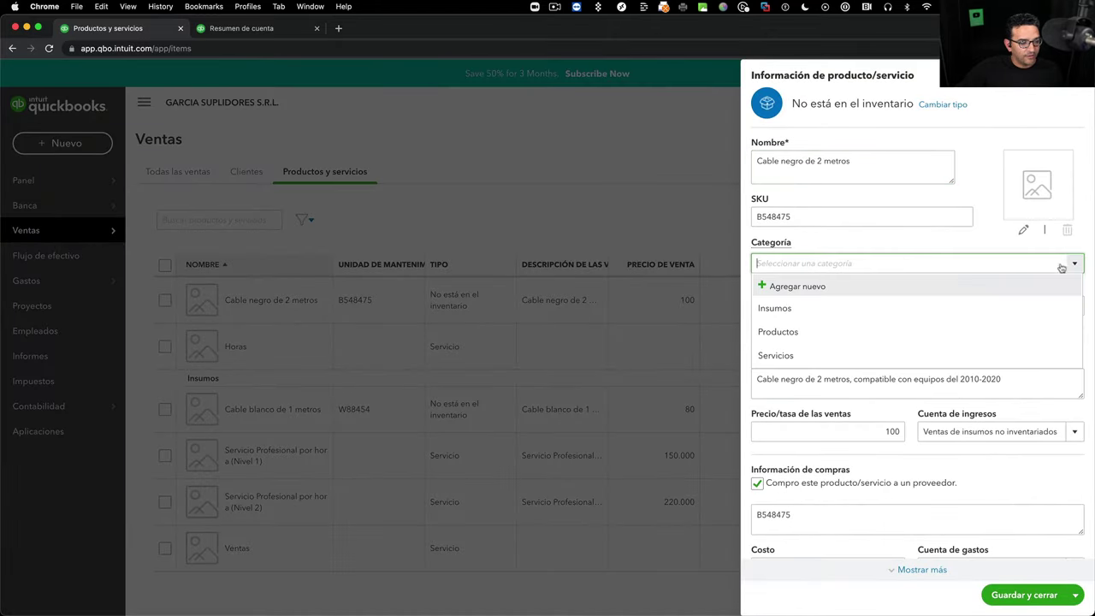
click(801, 308)
click(1024, 595)
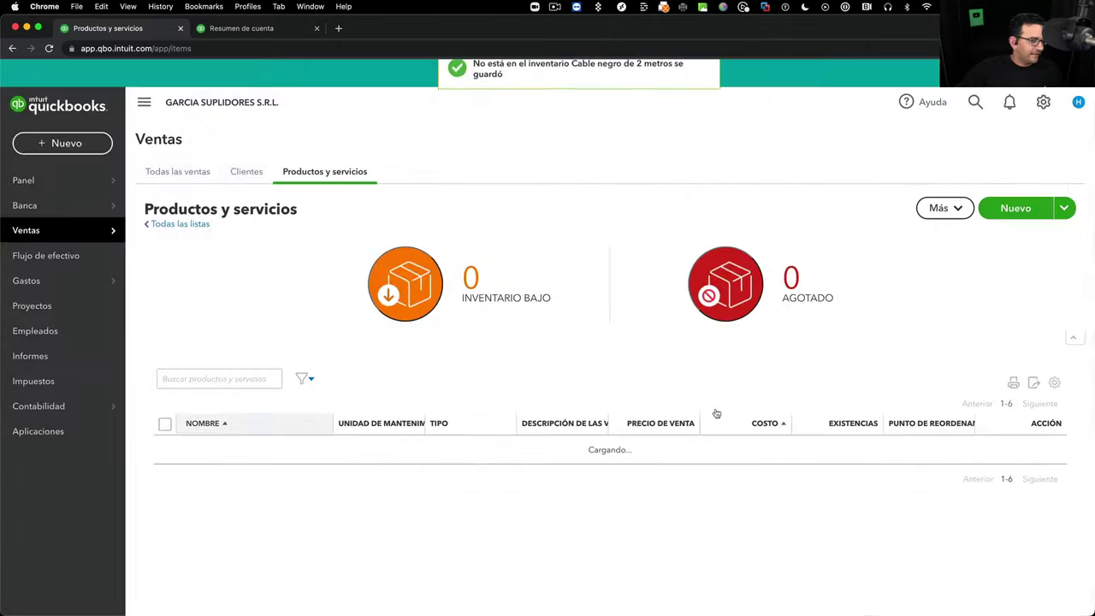
Assign the Horas item to the Servicios category and save it
mouse_move(238, 370)
mouse_down()
mouse_move(239, 385)
mouse_move(228, 373)
mouse_move(244, 384)
mouse_move(250, 368)
mouse_up()
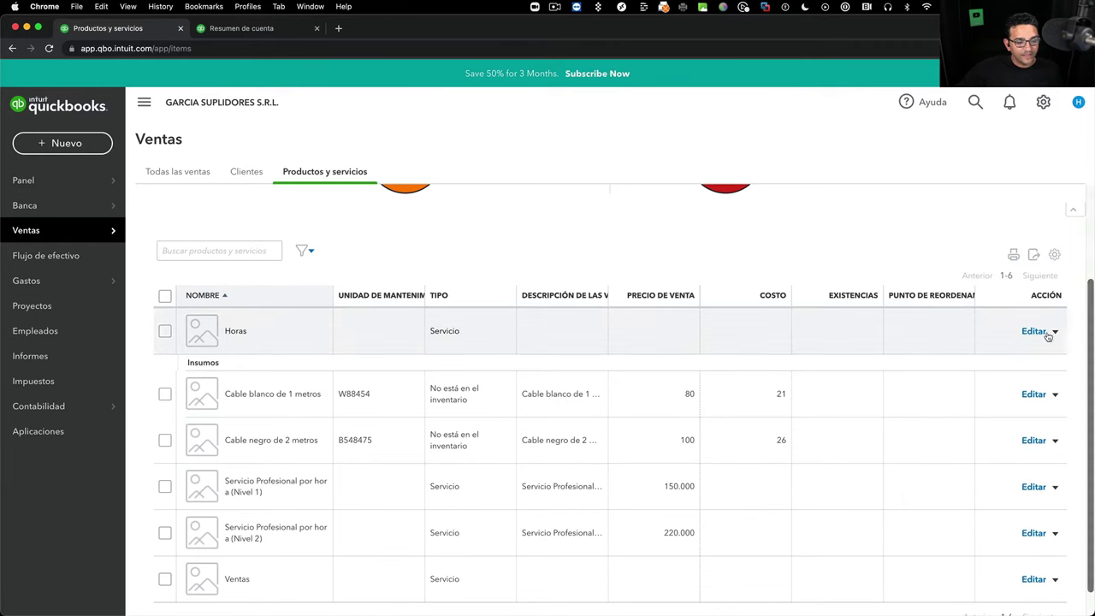
click(1054, 332)
click(1035, 332)
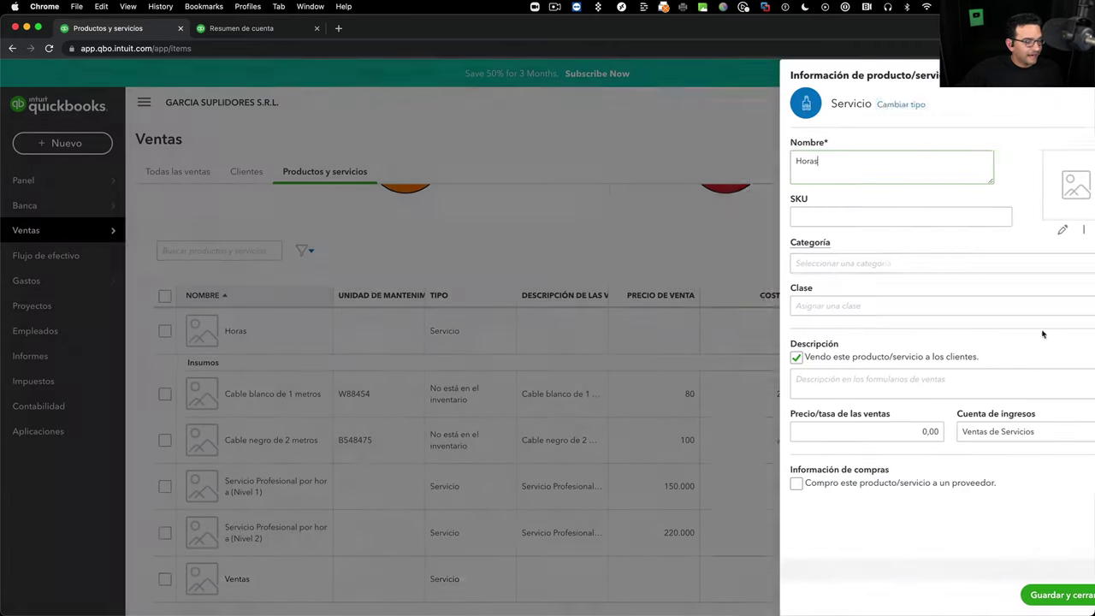
click(953, 262)
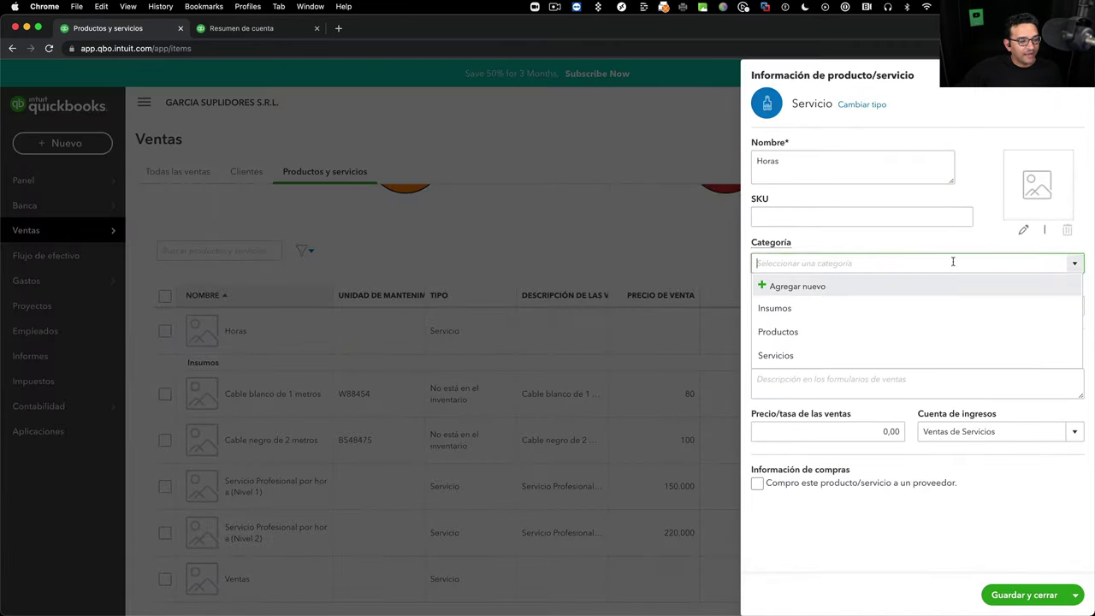
click(814, 357)
click(1042, 595)
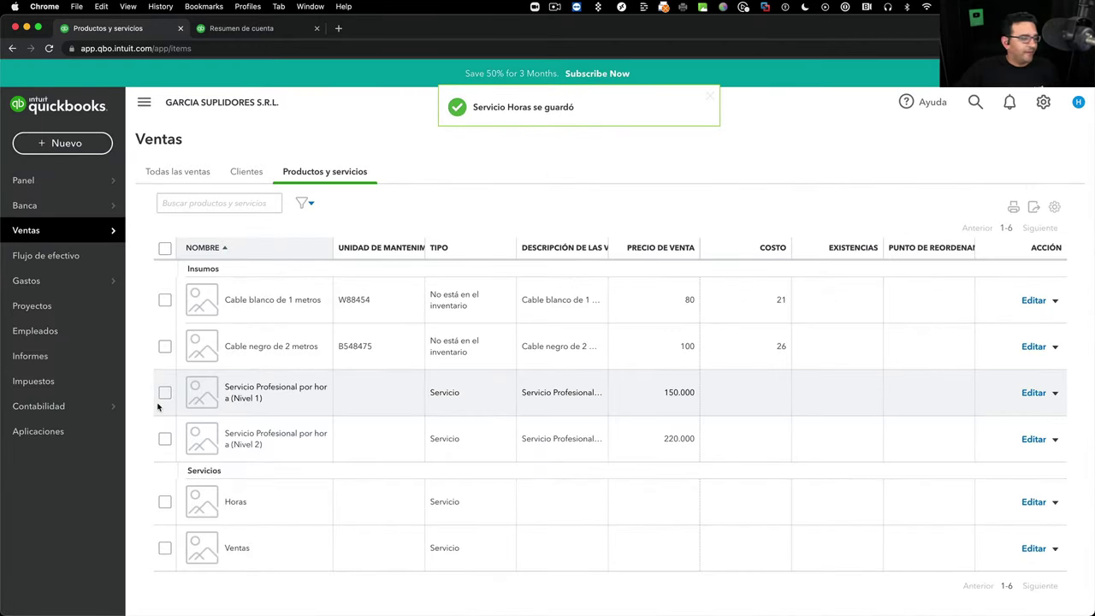
Select Servicio Profesional por hora Nivel 1 and Nivel 2 and assign both to Servicios
click(165, 393)
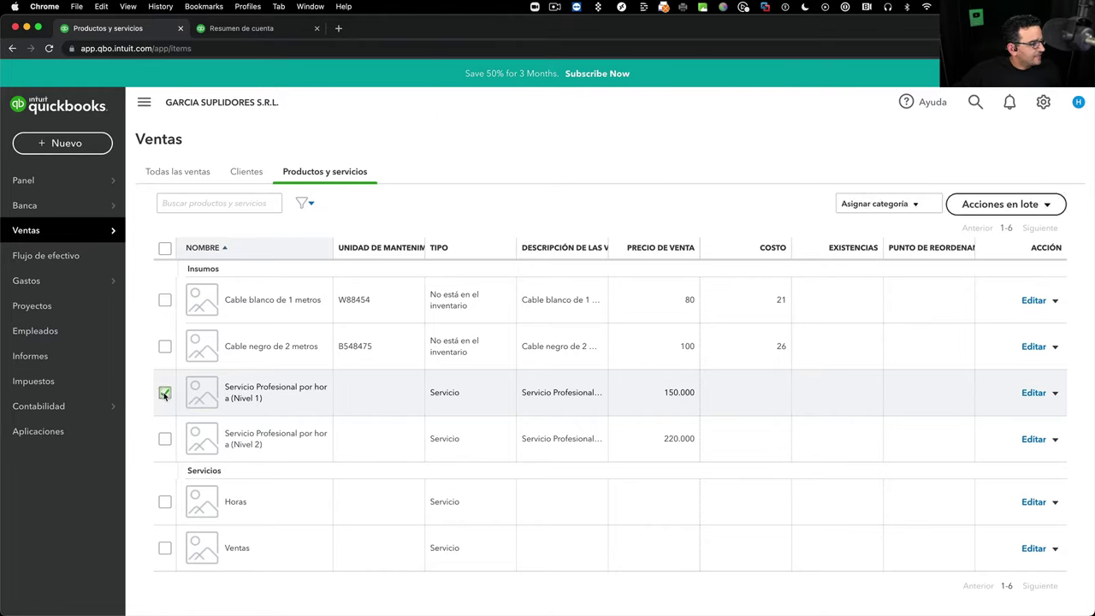
click(165, 439)
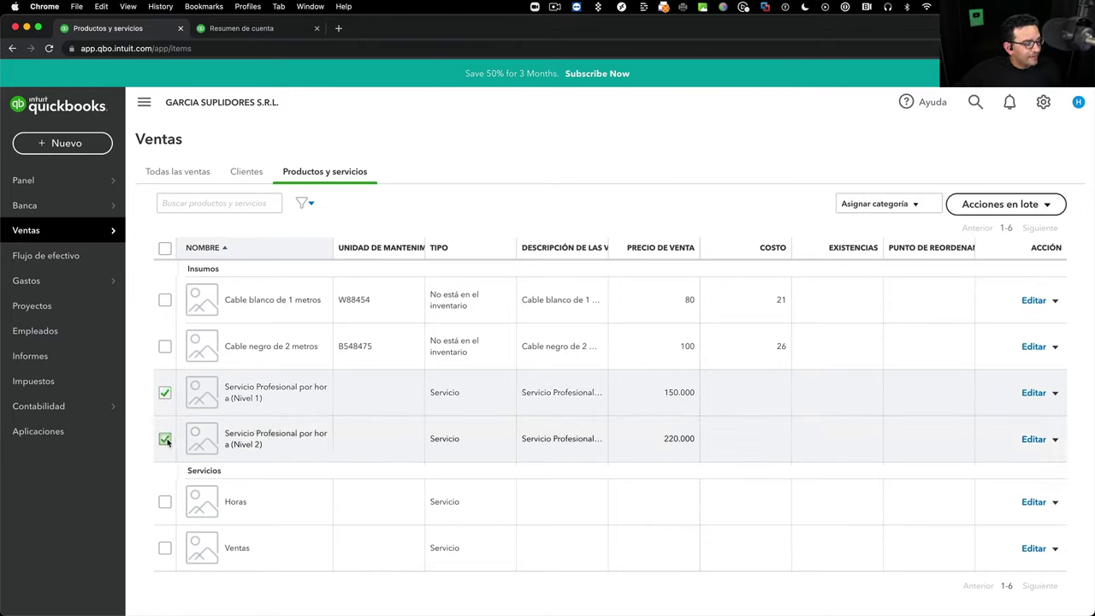
click(913, 205)
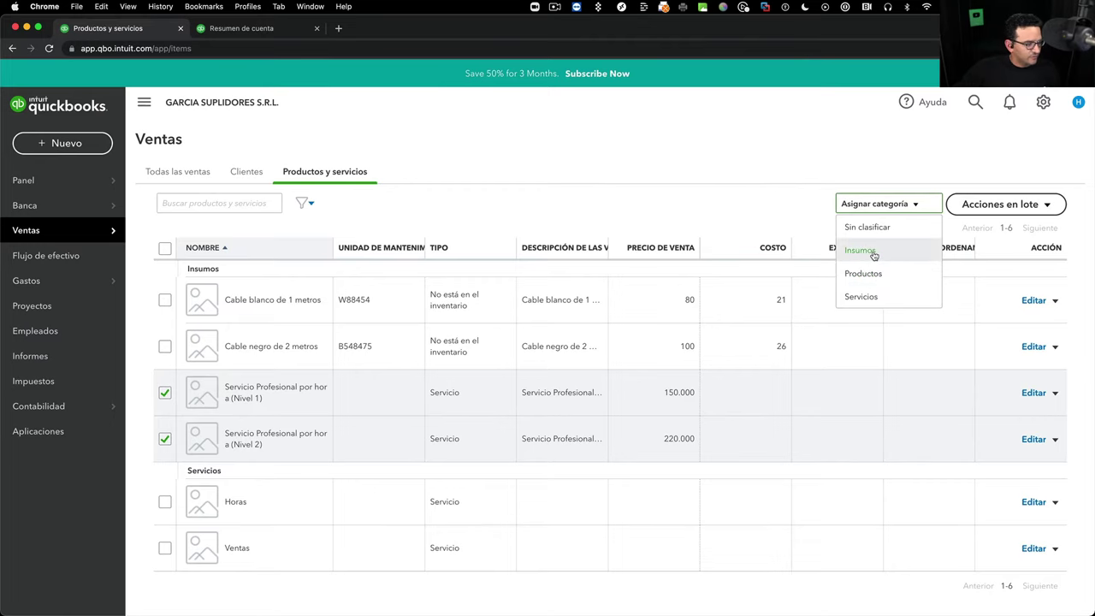
click(868, 298)
scroll(753, 293, down, 4)
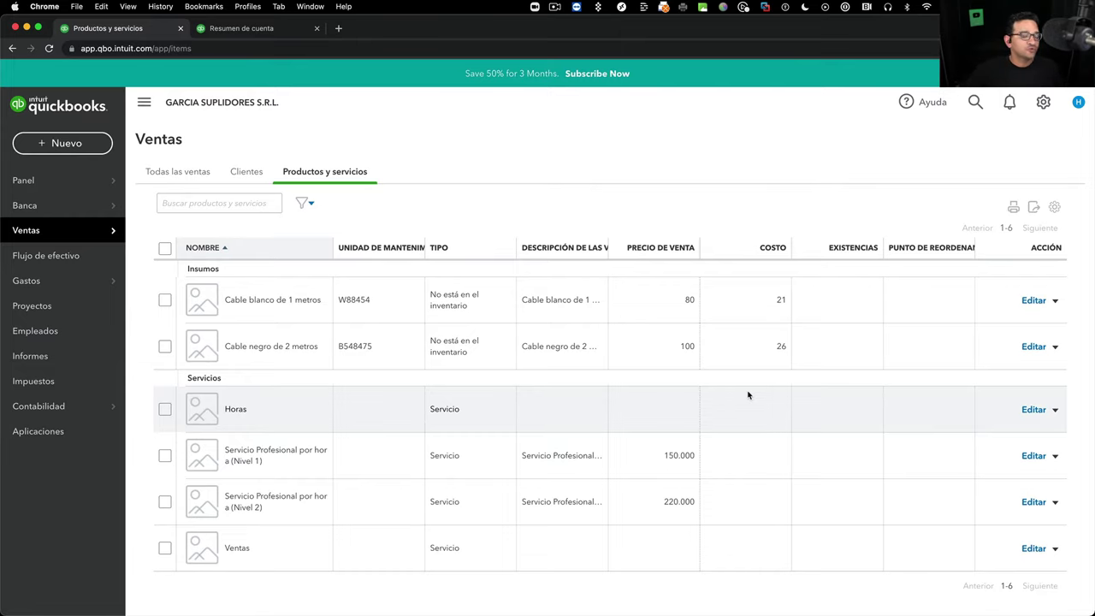
scroll(747, 394, up, 5)
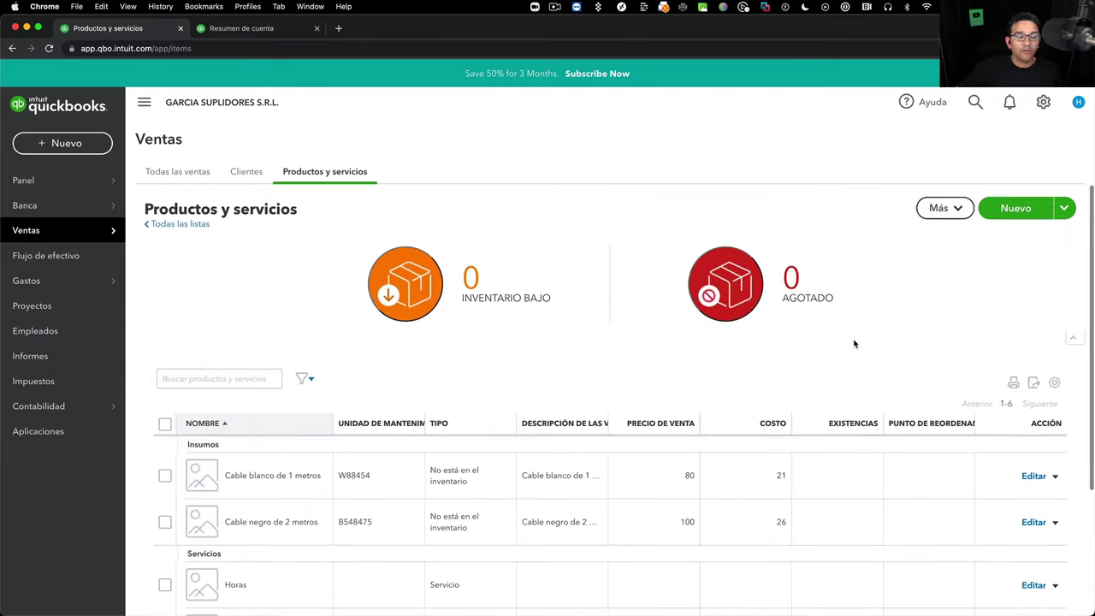
Start a new inventory item named 'Equipo B13-R61 de 4 usuarios'
click(1013, 208)
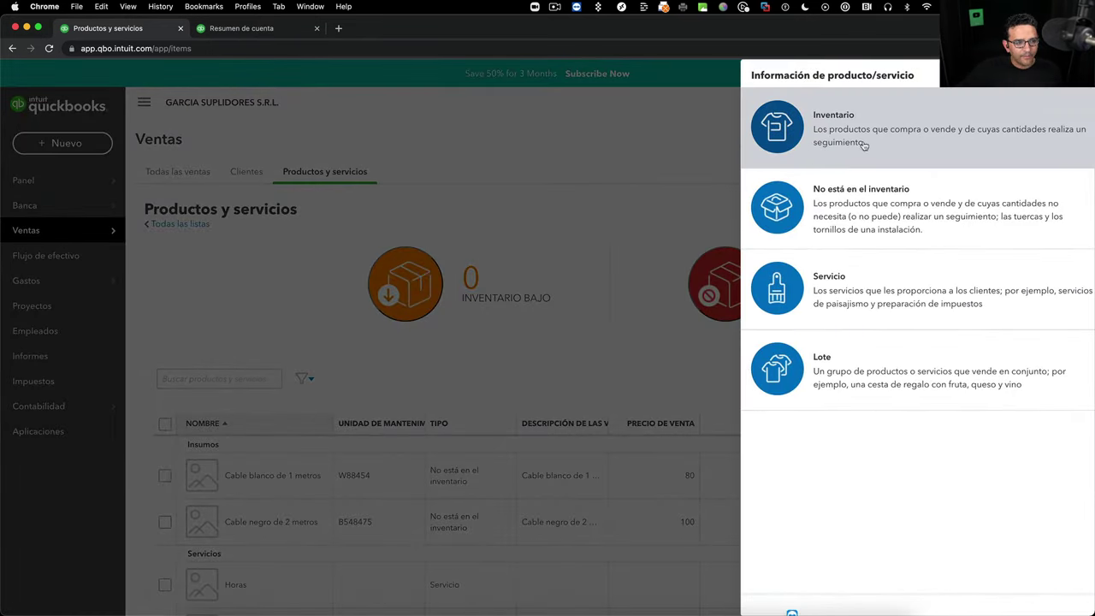
click(853, 127)
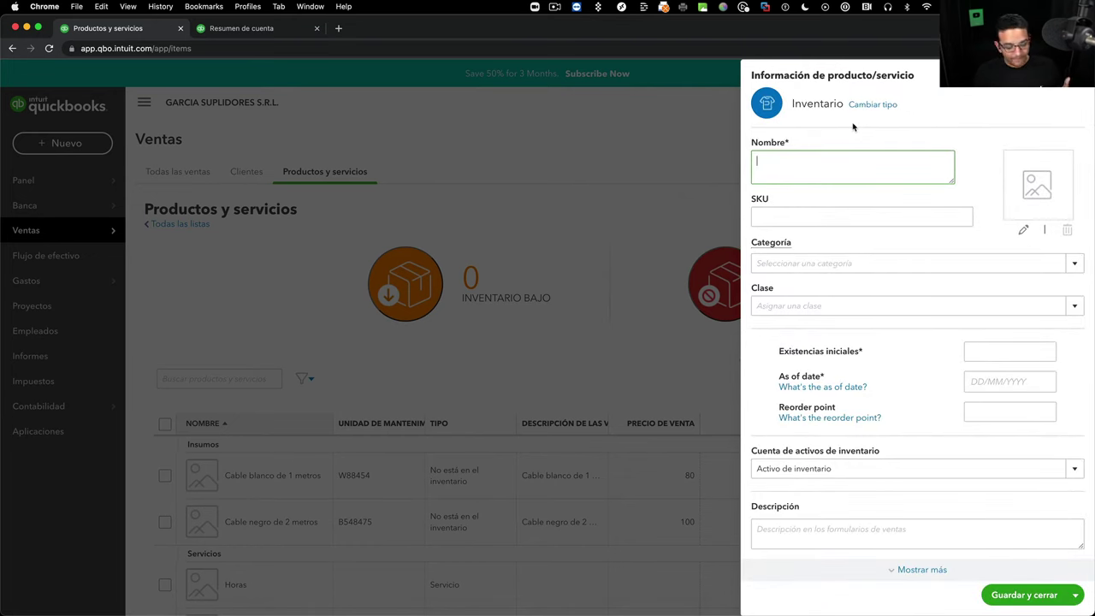
text(Eqip)
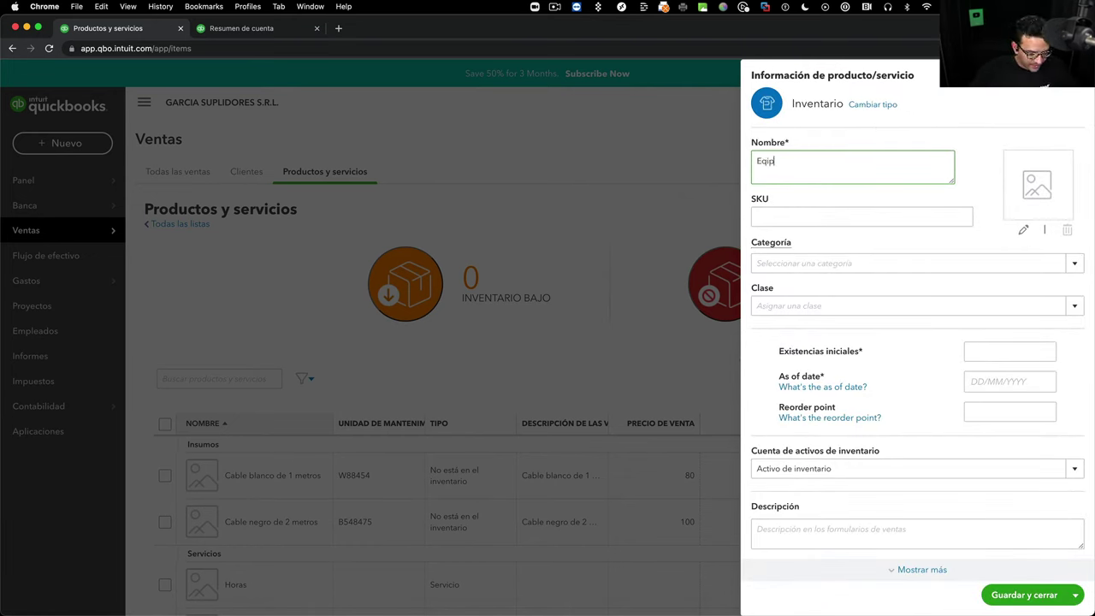
key(BackSpace)
key(BackSpace)
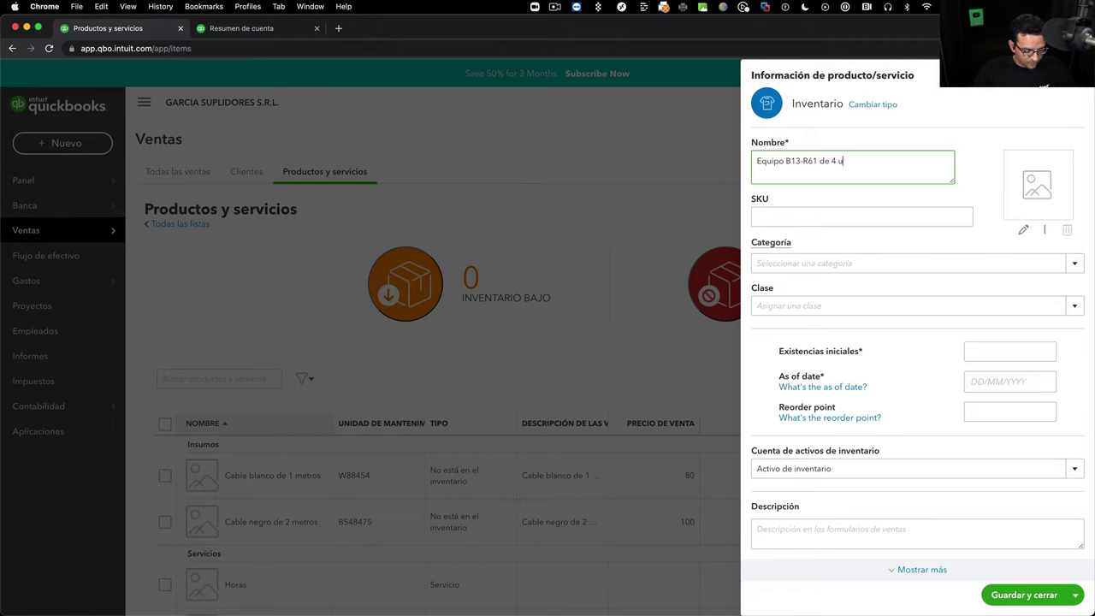
text(suarios)
Enter SKU B13R61p4 and paste it into the purchase description
key(Tab)
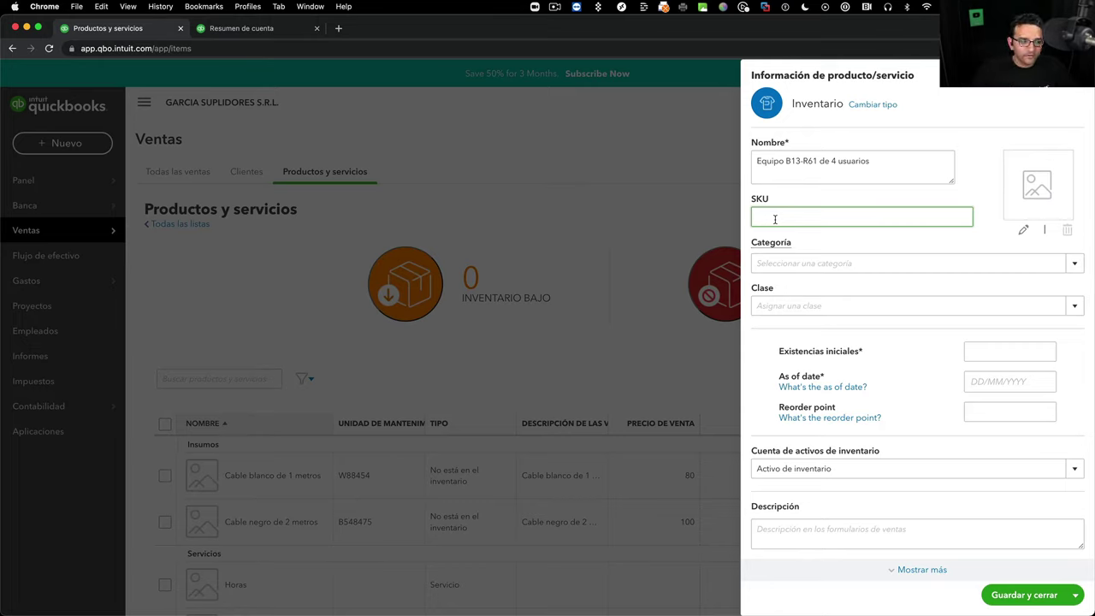
text(B13R61p4)
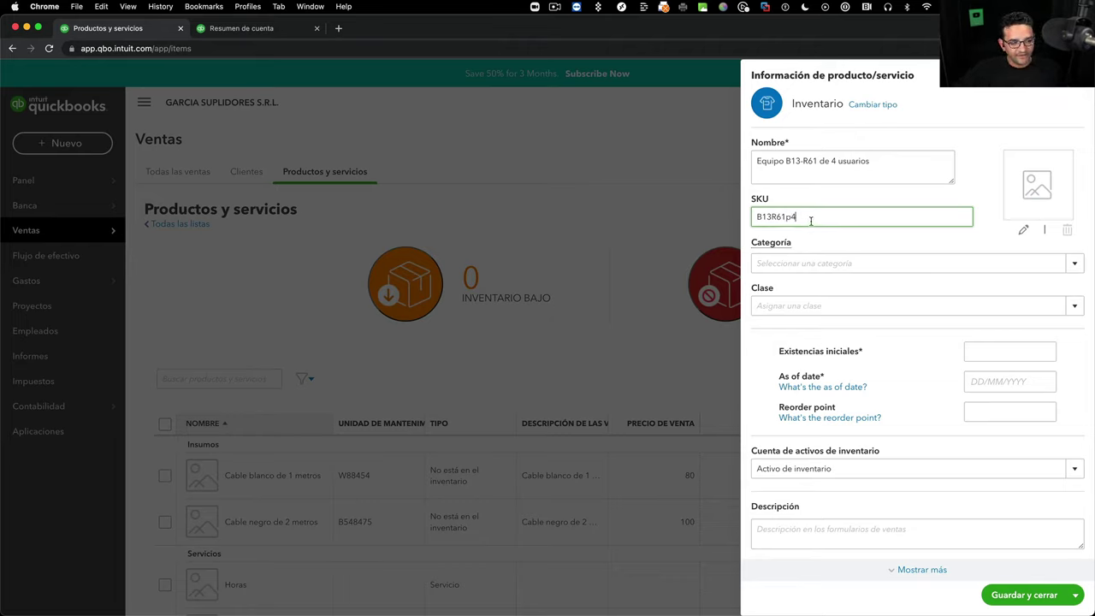
key(super+a)
key(super+c)
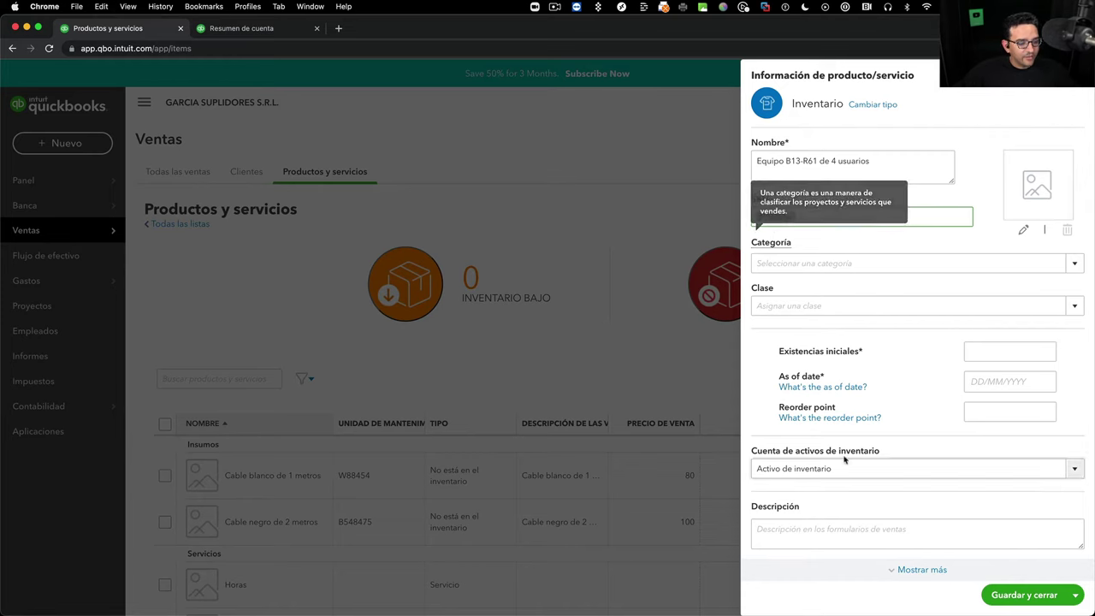
scroll(819, 505, down, 3)
scroll(825, 496, down, 3)
click(784, 448)
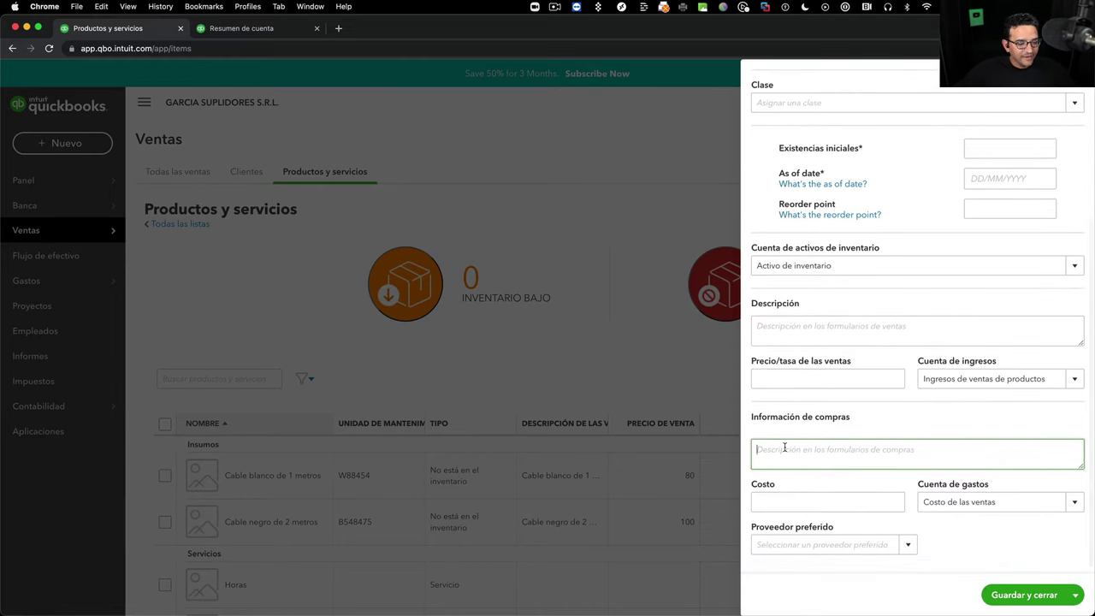
key(super+v)
scroll(818, 438, up, 5)
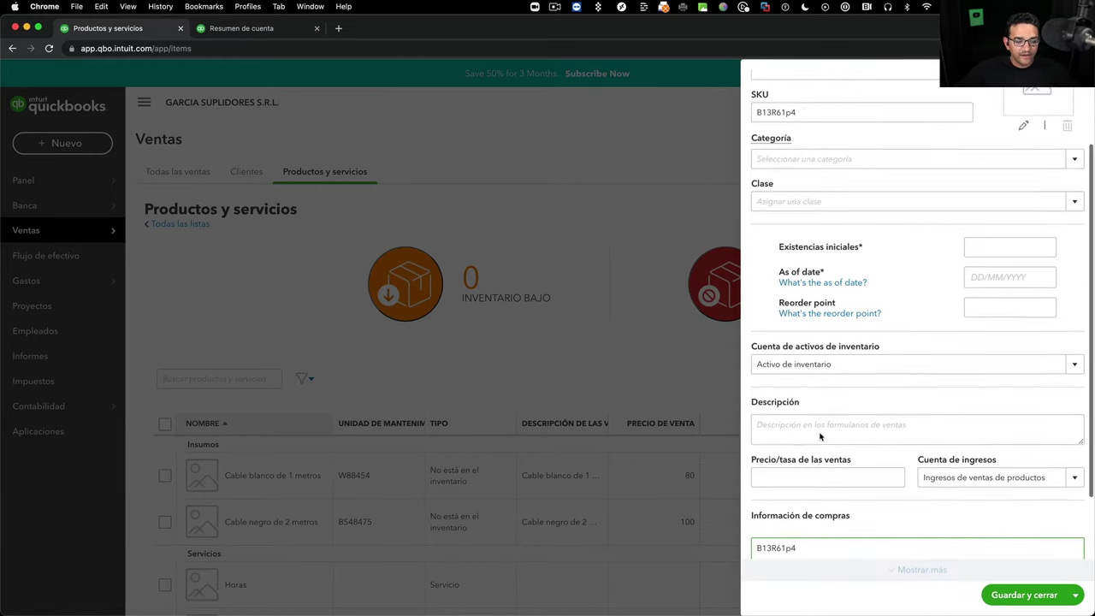
Paste the item name into the sales description and insert 'Blanco codigo' after Equipo
drag(895, 137, 754, 139)
key(super+c)
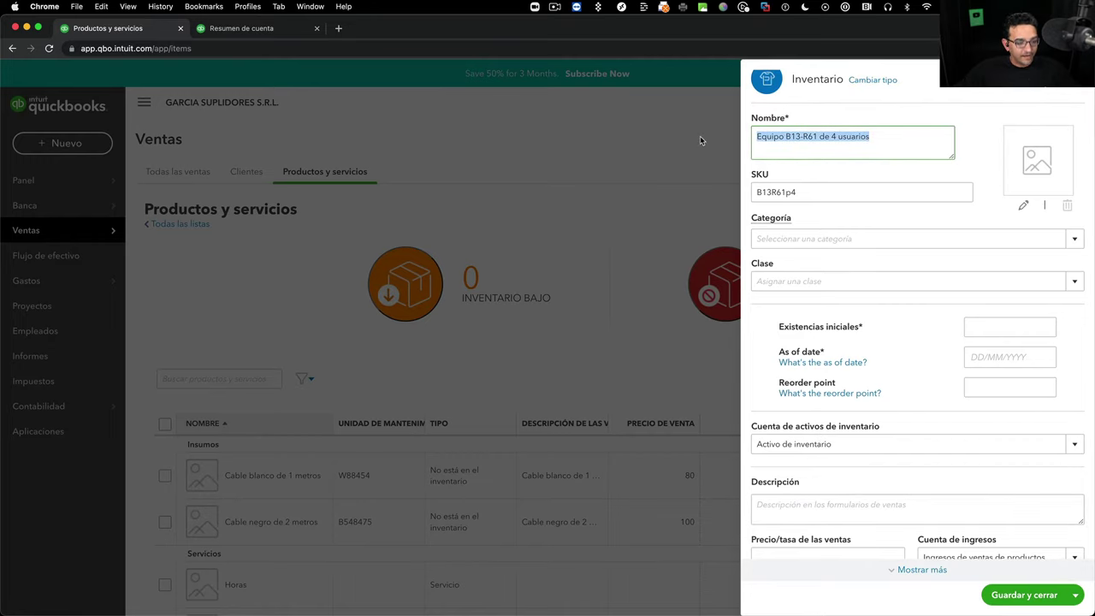
click(804, 506)
scroll(817, 503, down, 2)
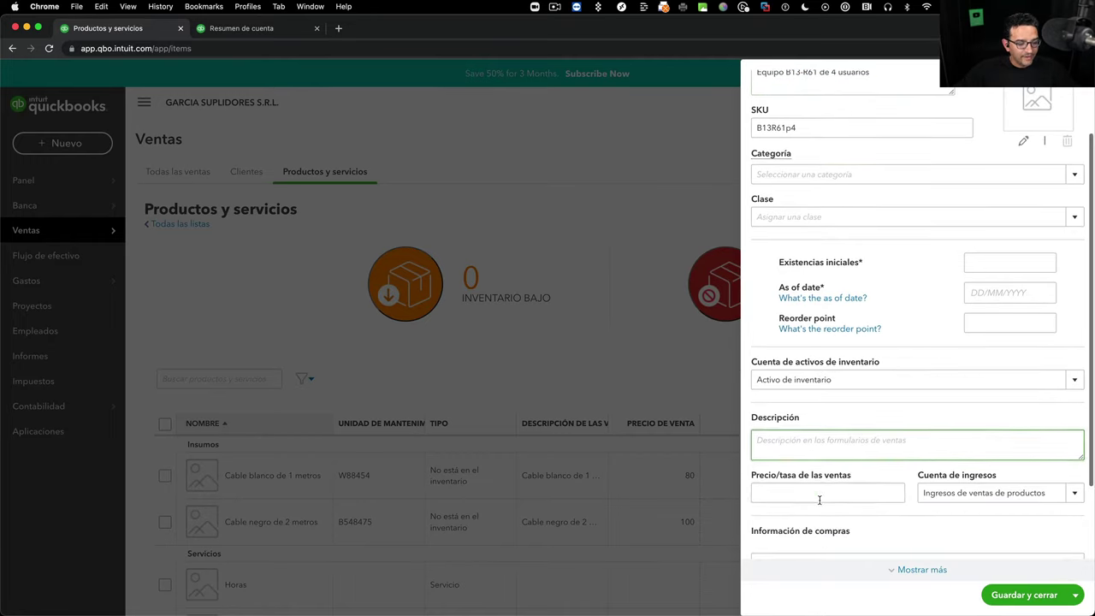
key(super+v)
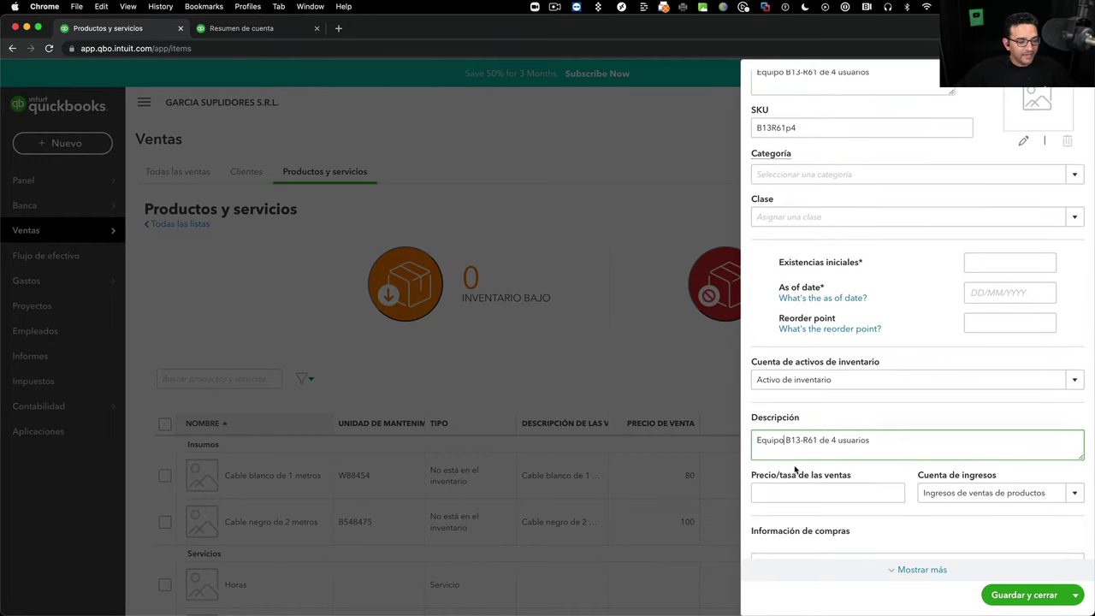
click(783, 440)
text(Balnc)
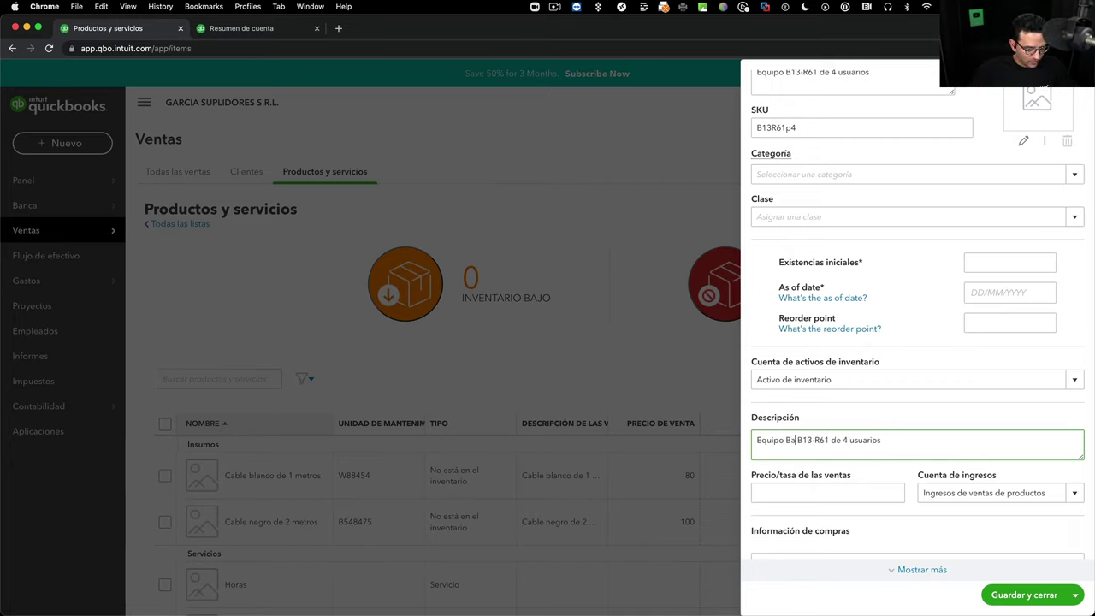
key(BackSpace)
key(BackSpace)
key(BackSpace)
key(BackSpace)
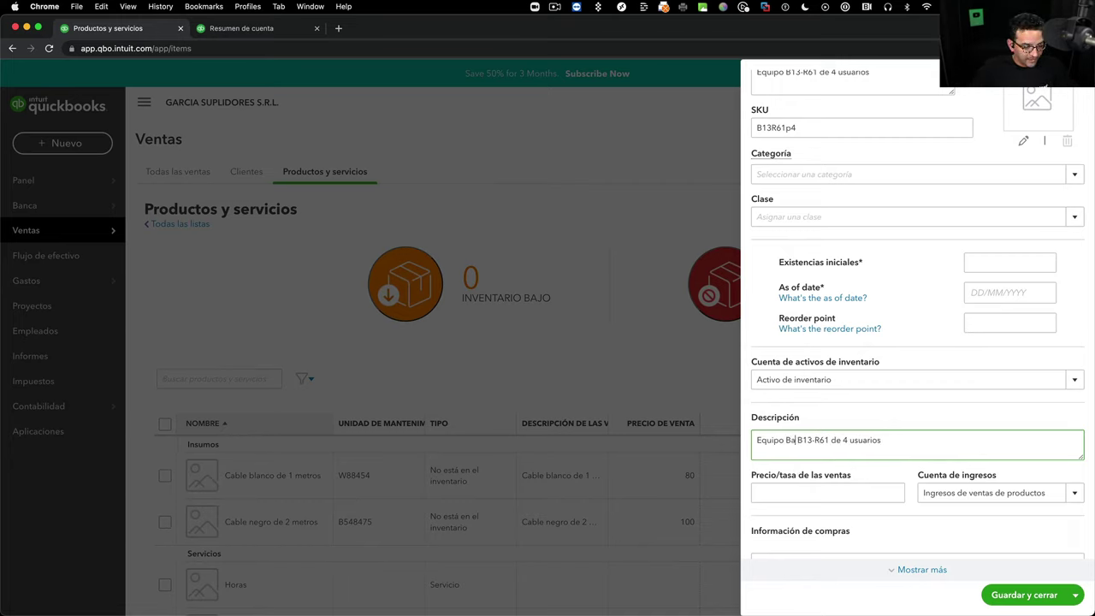
text(lanco codigo)
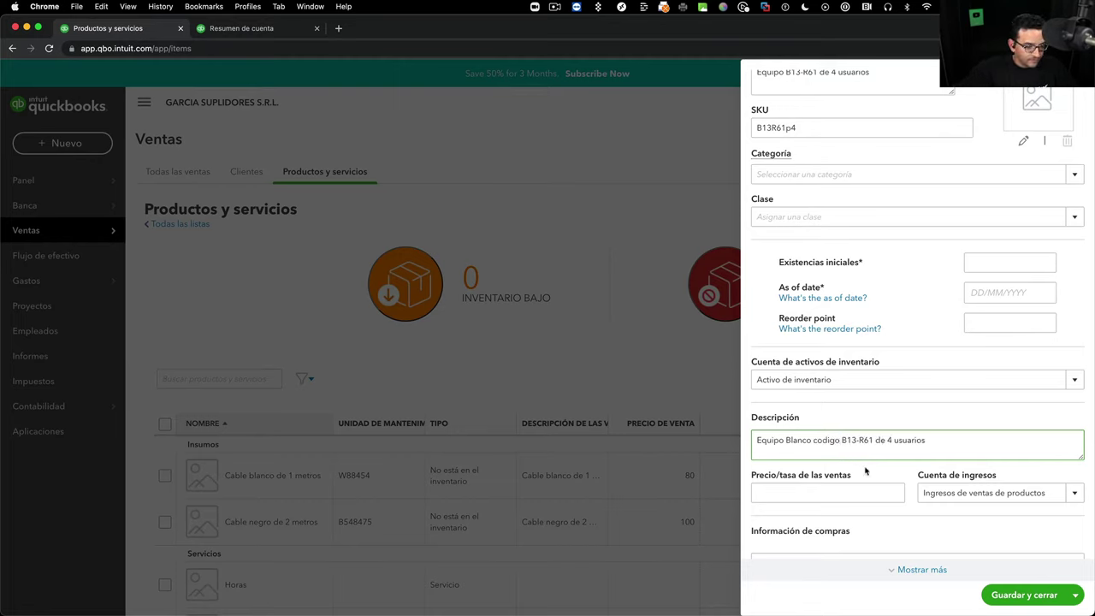
Append 'typo 220 voltios' to the description and correct codigo to código
click(956, 445)
text(typo)
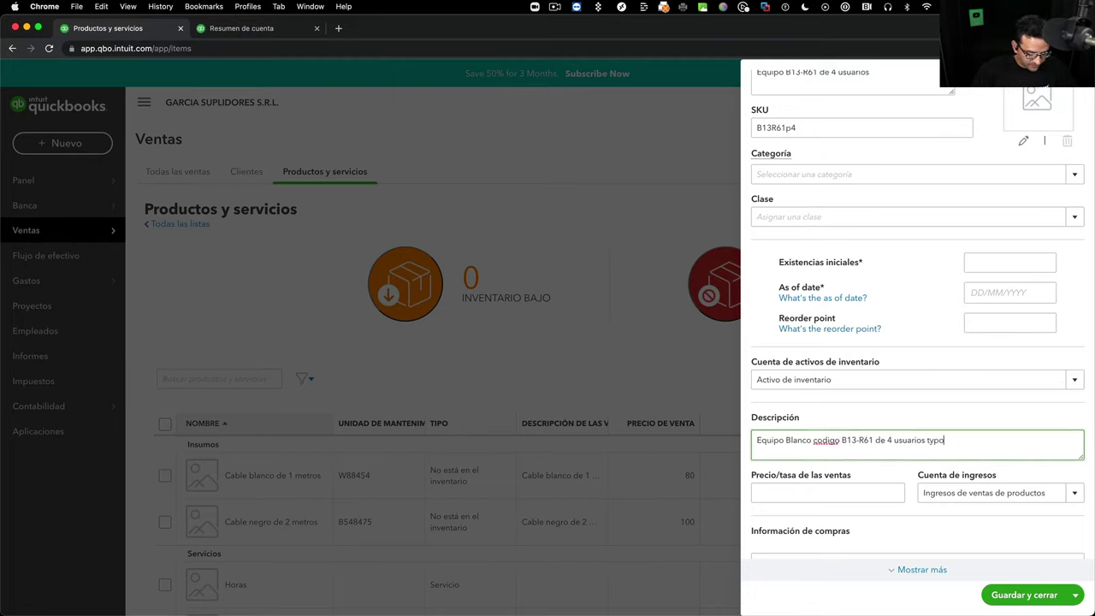
text( 220 voltios)
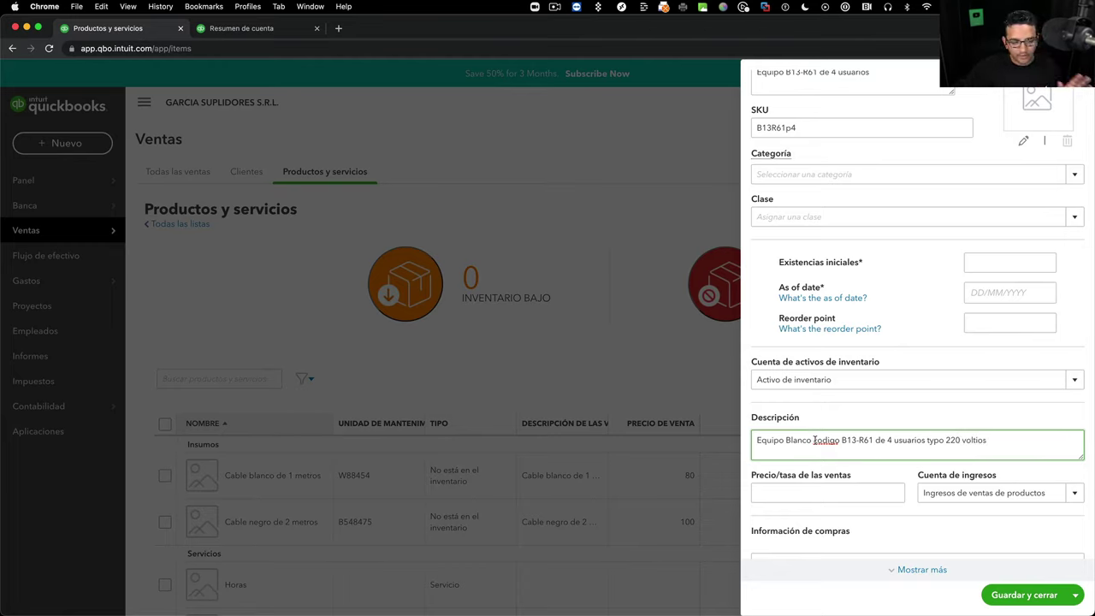
right_click(814, 441)
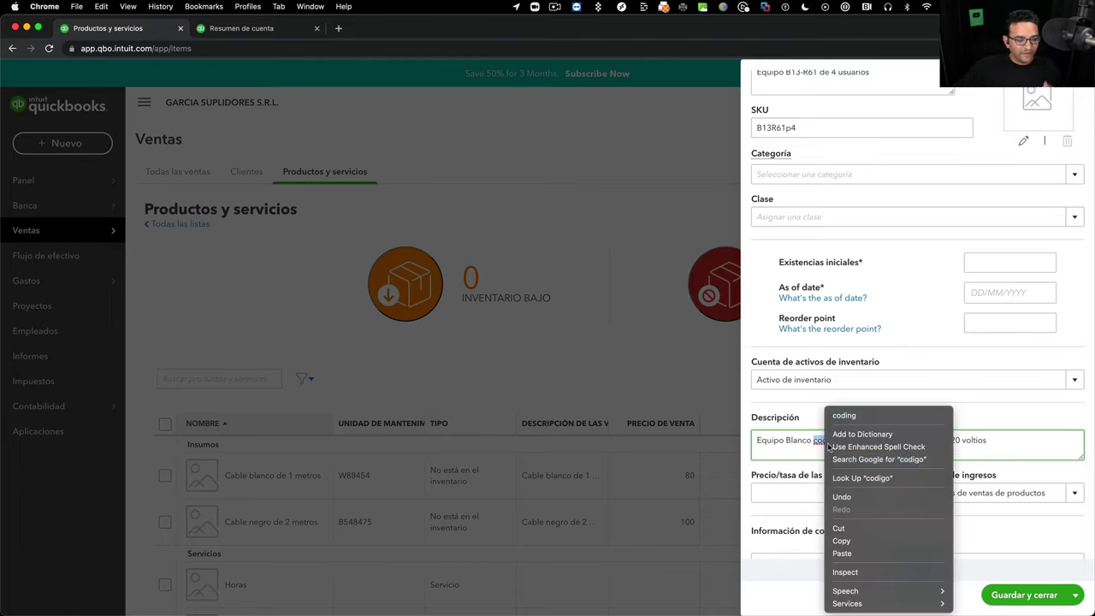
click(825, 444)
key(BackSpace)
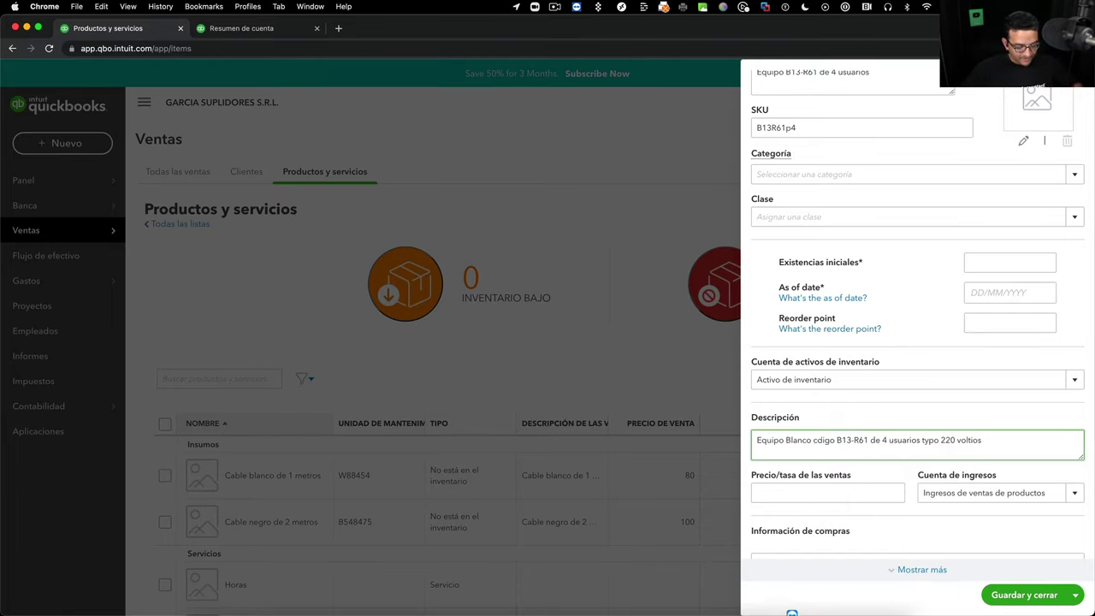
text(ó)
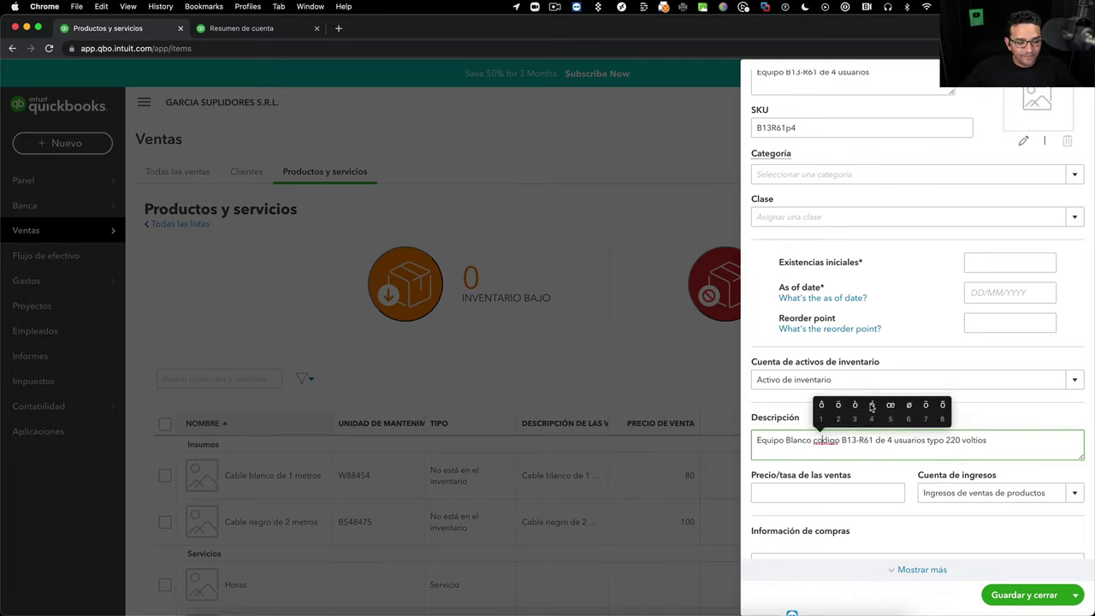
click(1012, 438)
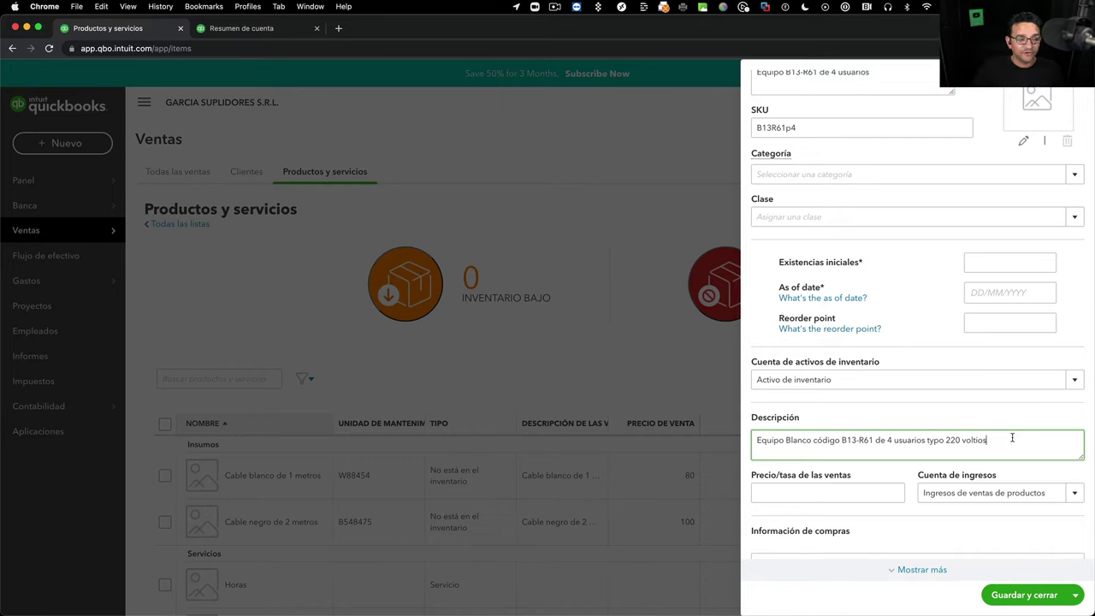
Set category Productos and initial quantity 0 as of 01/01/2022
scroll(1014, 254, up, 3)
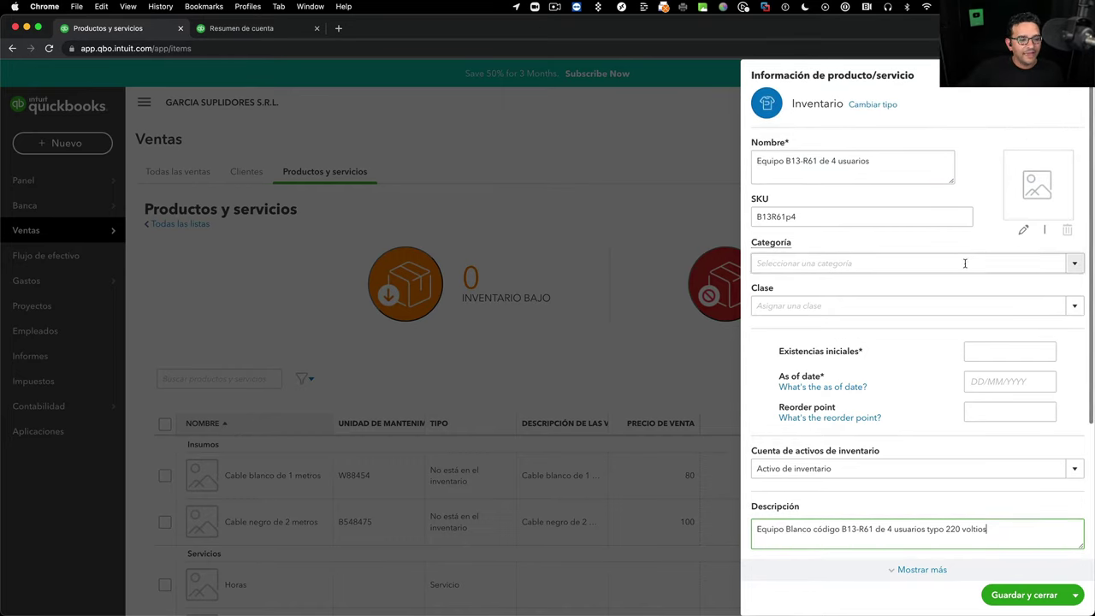
click(1055, 265)
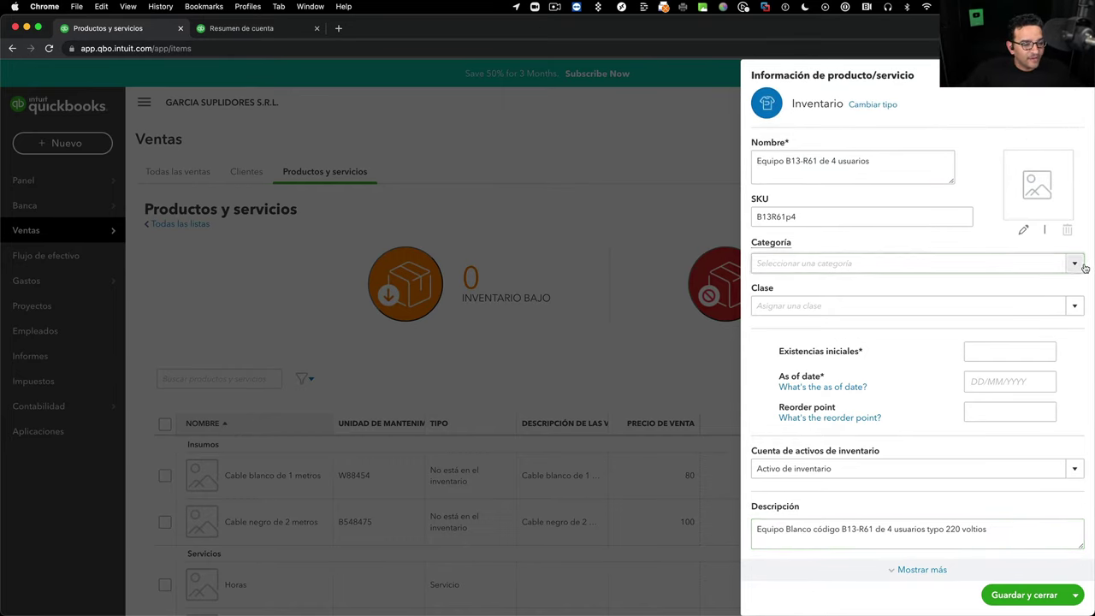
click(806, 334)
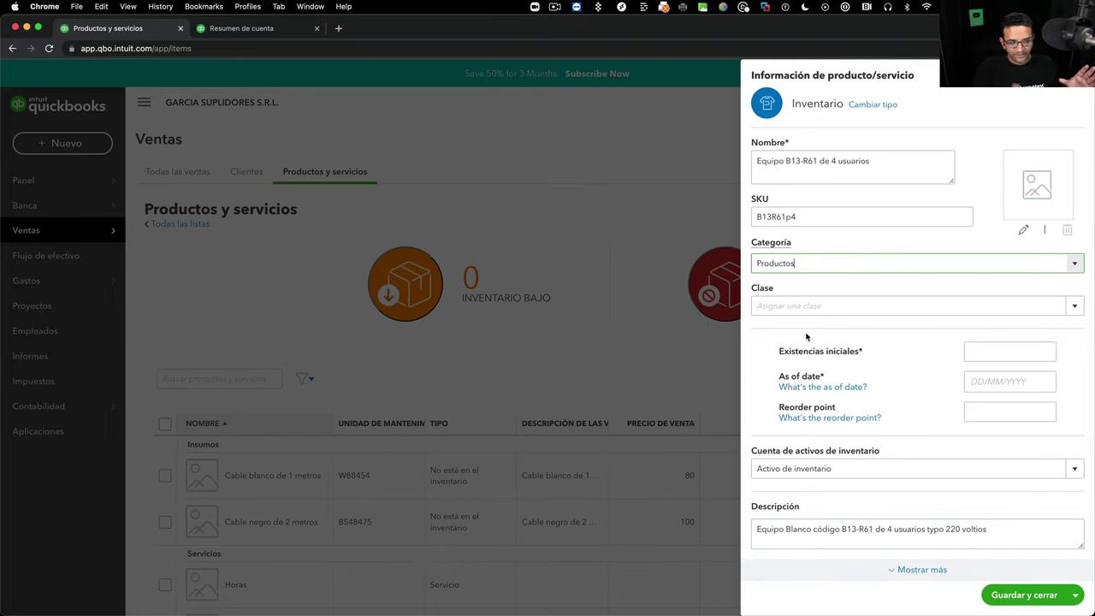
click(993, 352)
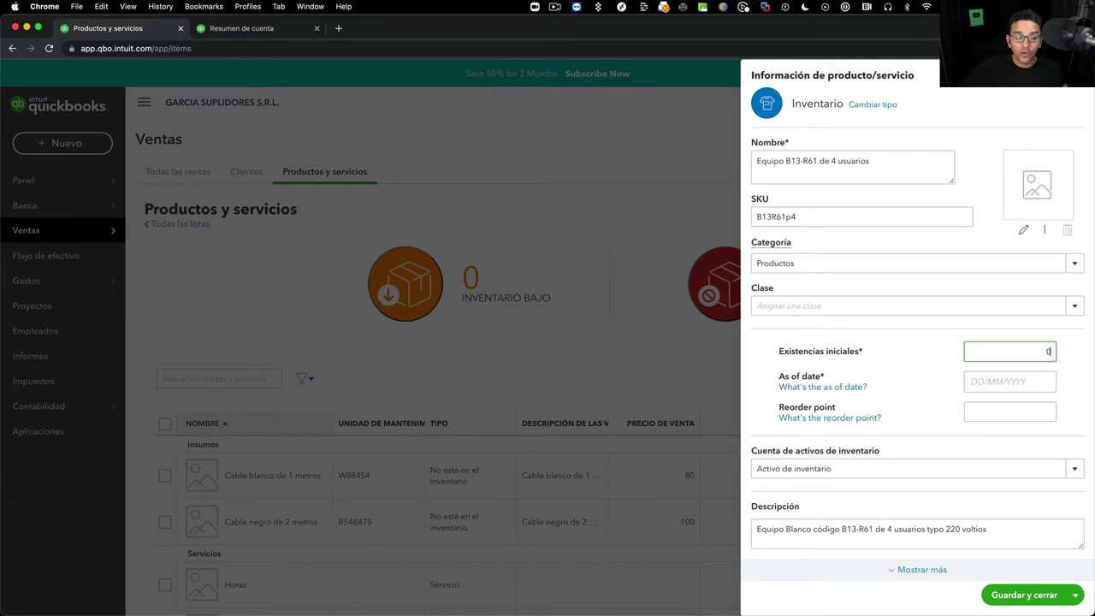
click(983, 377)
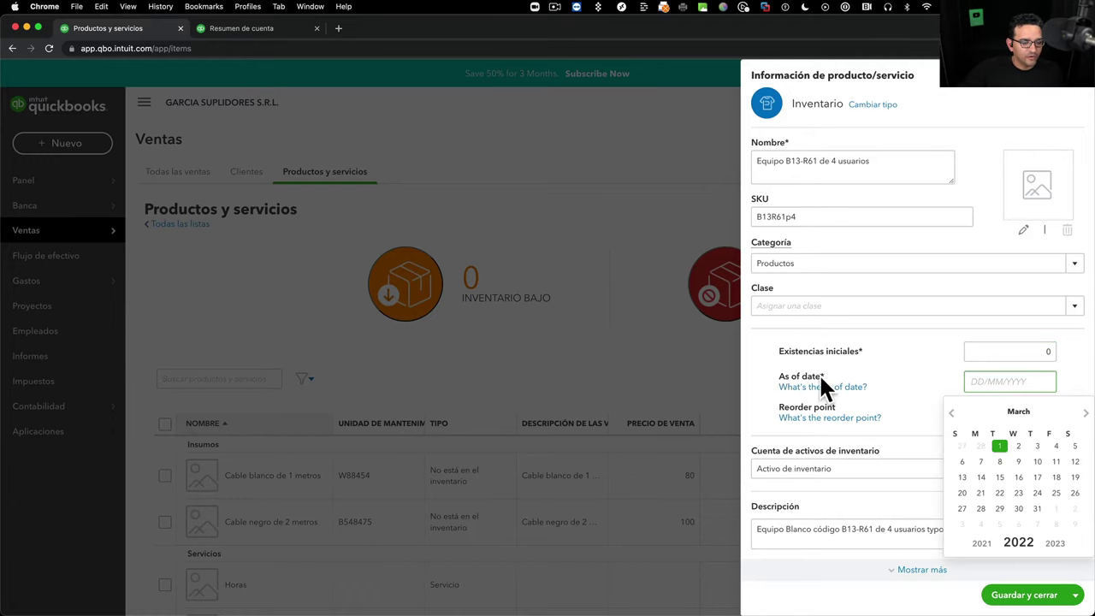
click(950, 412)
click(951, 413)
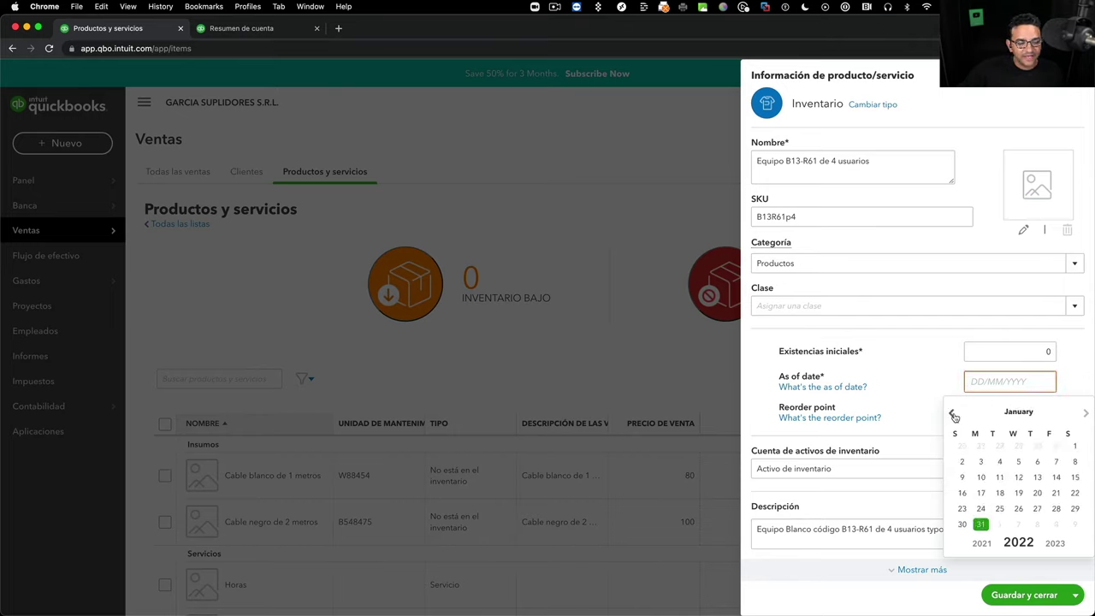
click(1075, 446)
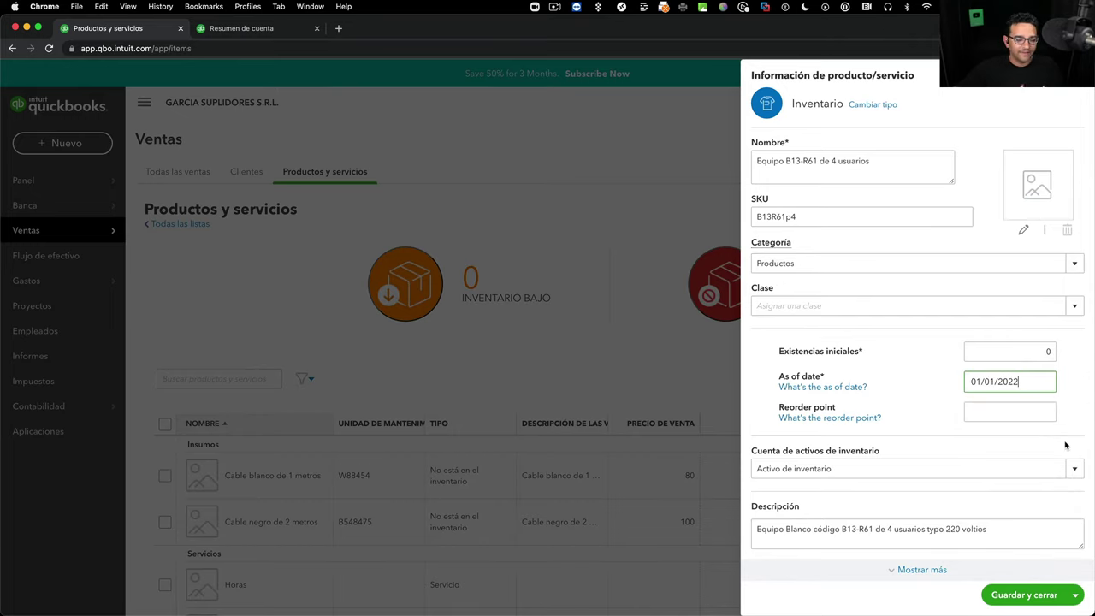
Set the reorder point to 5 and open the inventory asset account choices
click(1008, 412)
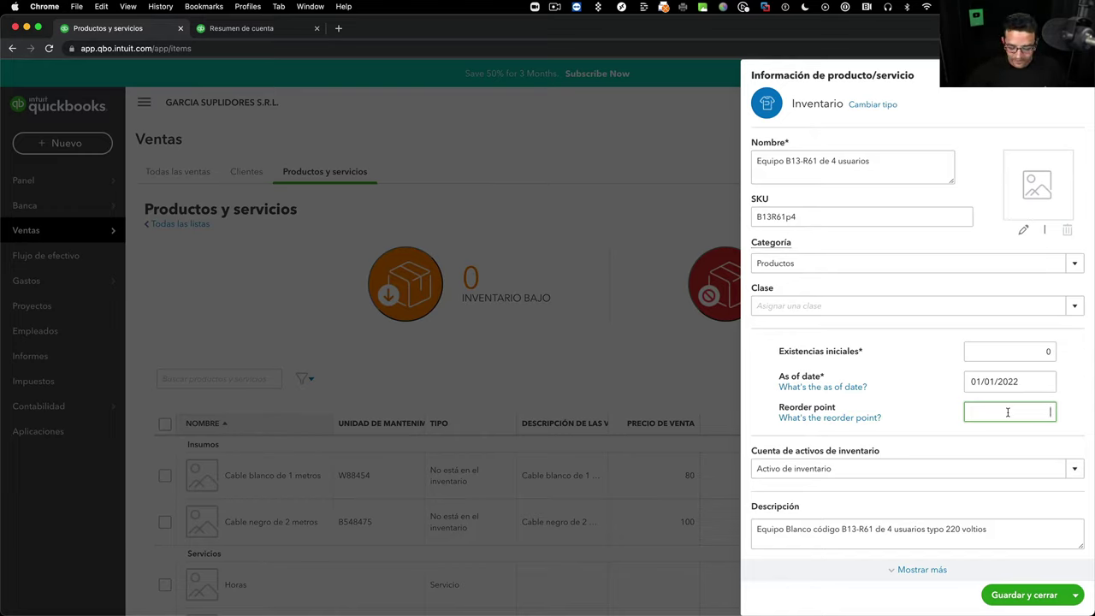
text(5)
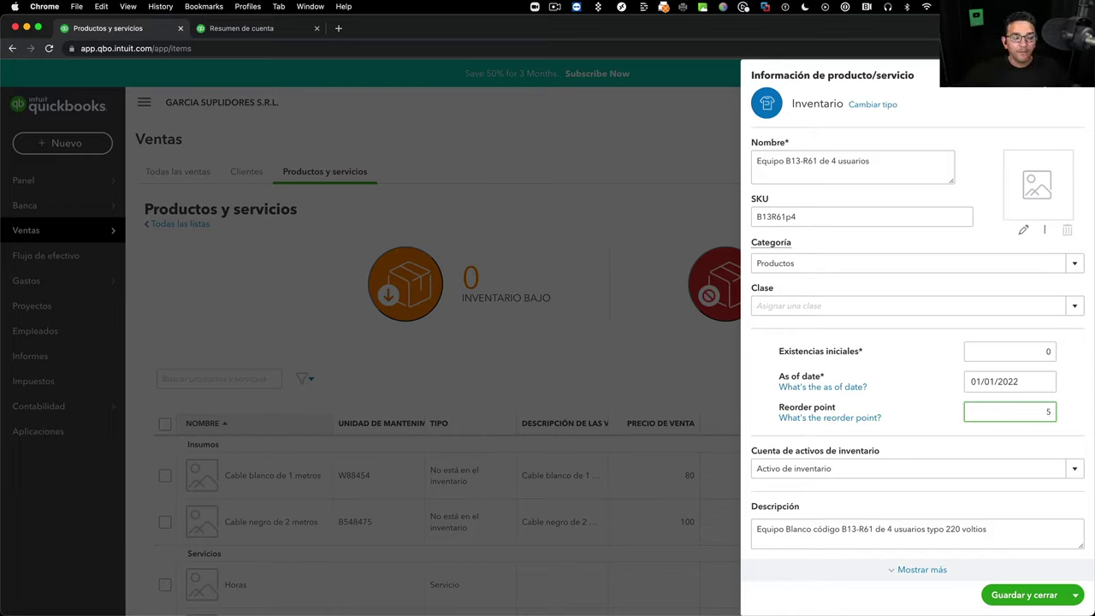
click(915, 443)
scroll(908, 448, down, 2)
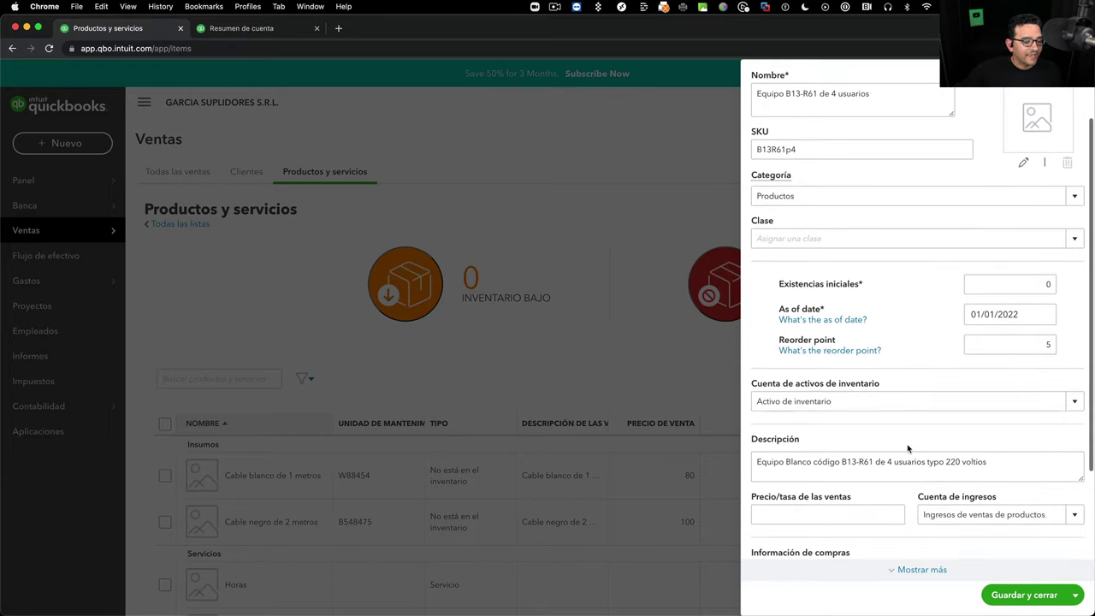
click(814, 402)
click(1075, 404)
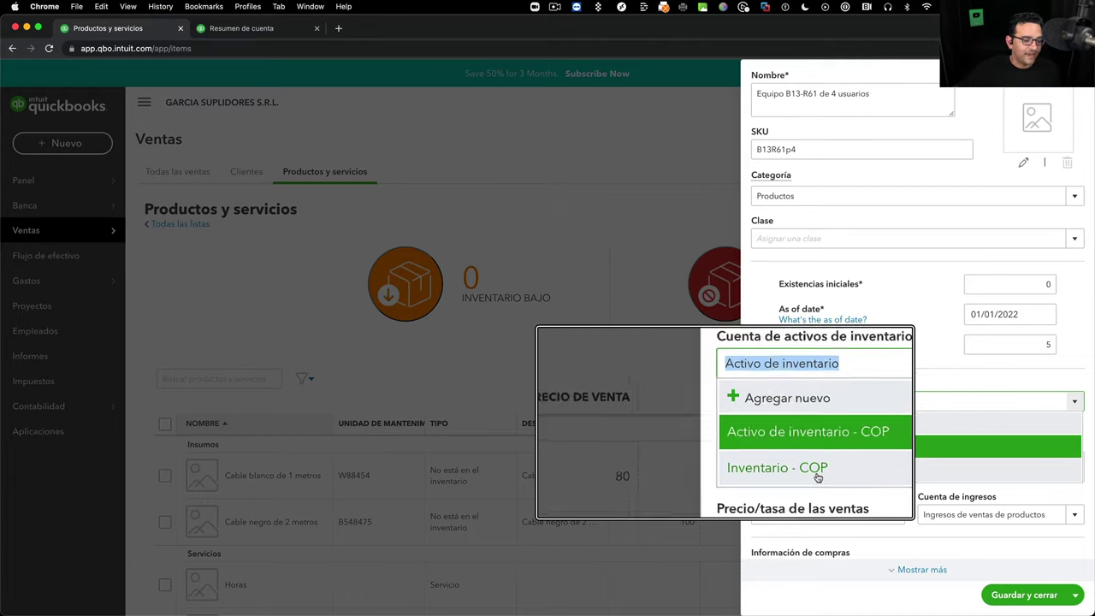
Choose Inventario as the item's inventory asset account
click(799, 469)
click(1072, 405)
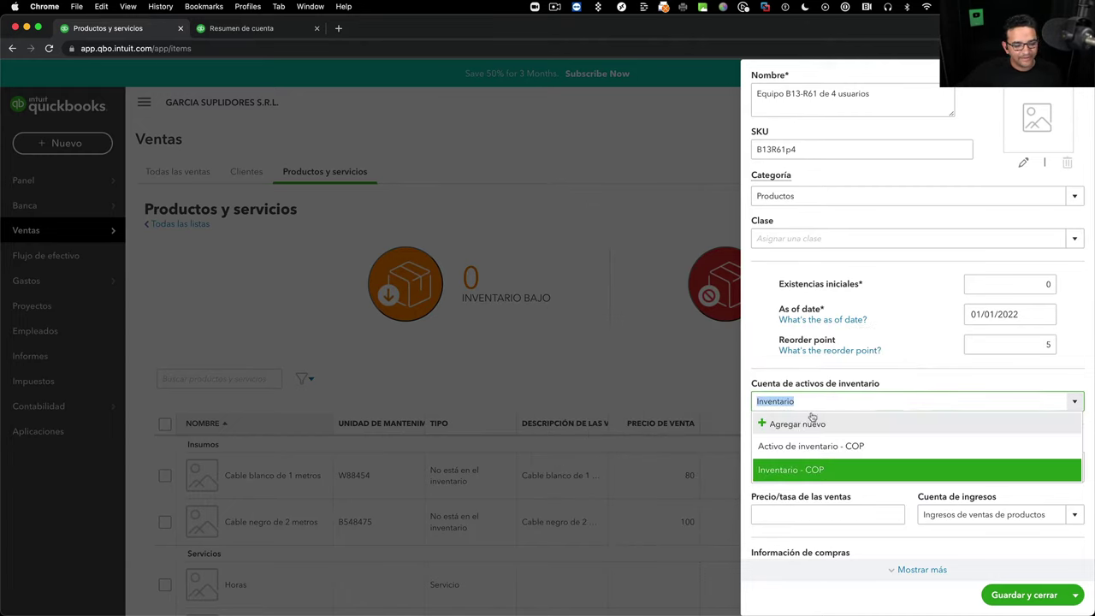
click(919, 370)
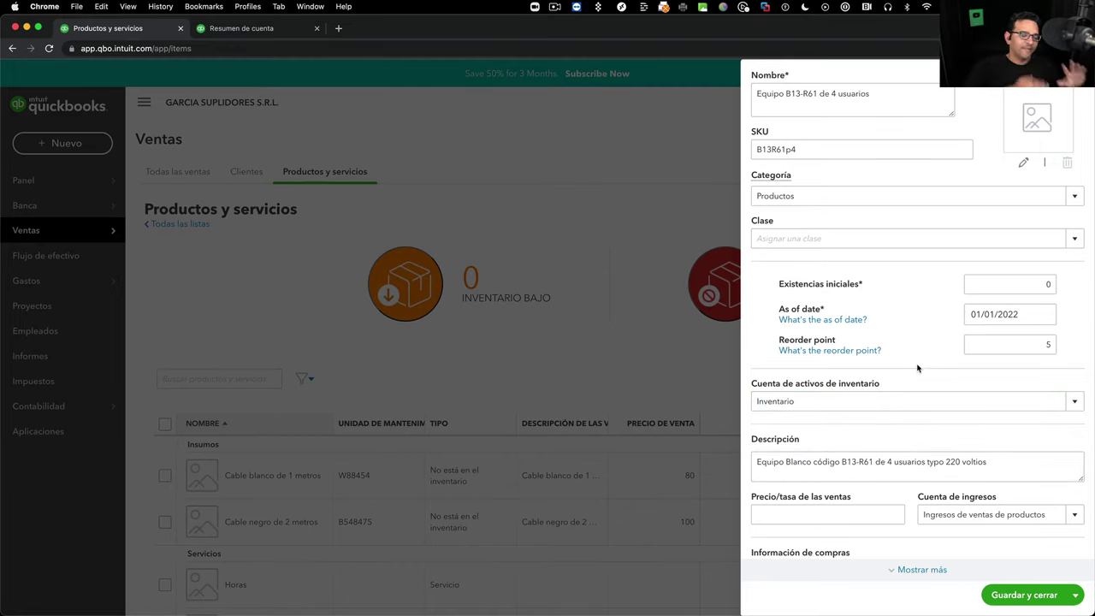
Set the sales price to 469.000 with Ingresos de ventas de productos as income account
scroll(917, 368, down, 4)
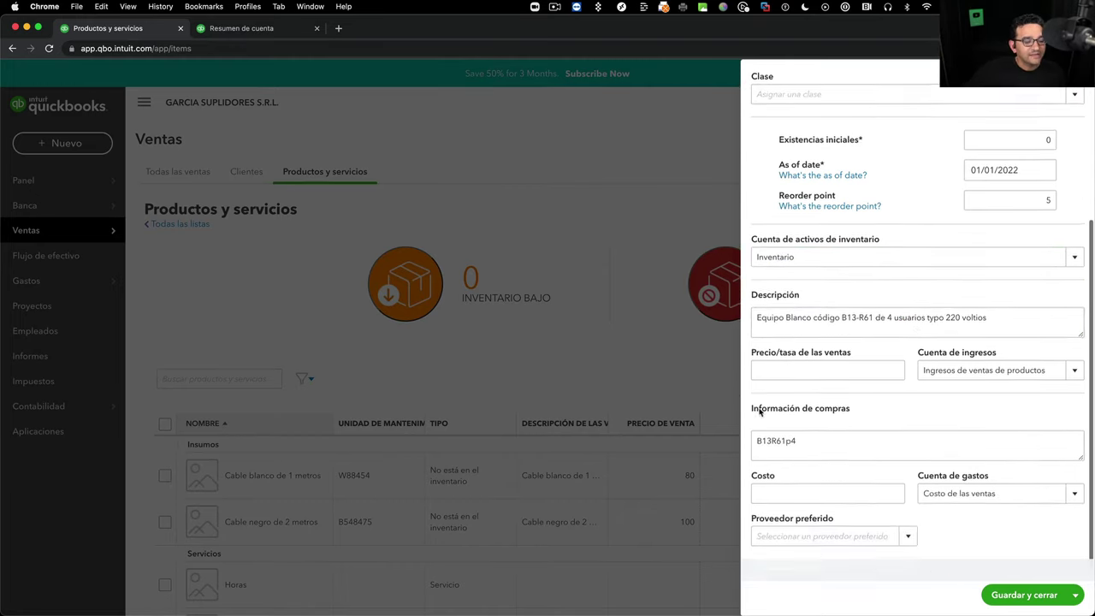
click(808, 366)
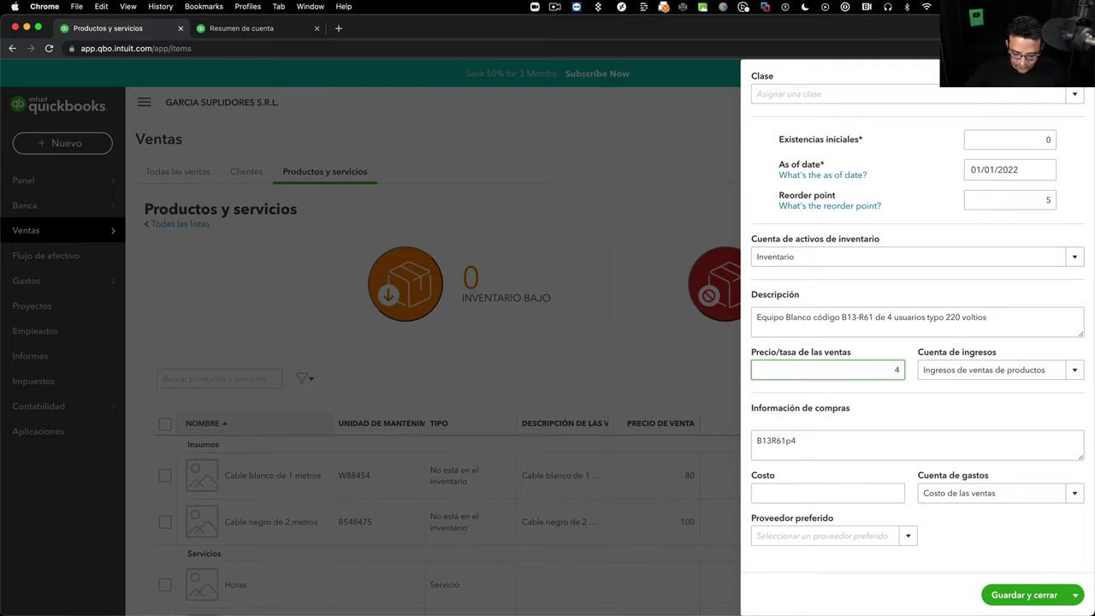
text(.000)
key(Tab)
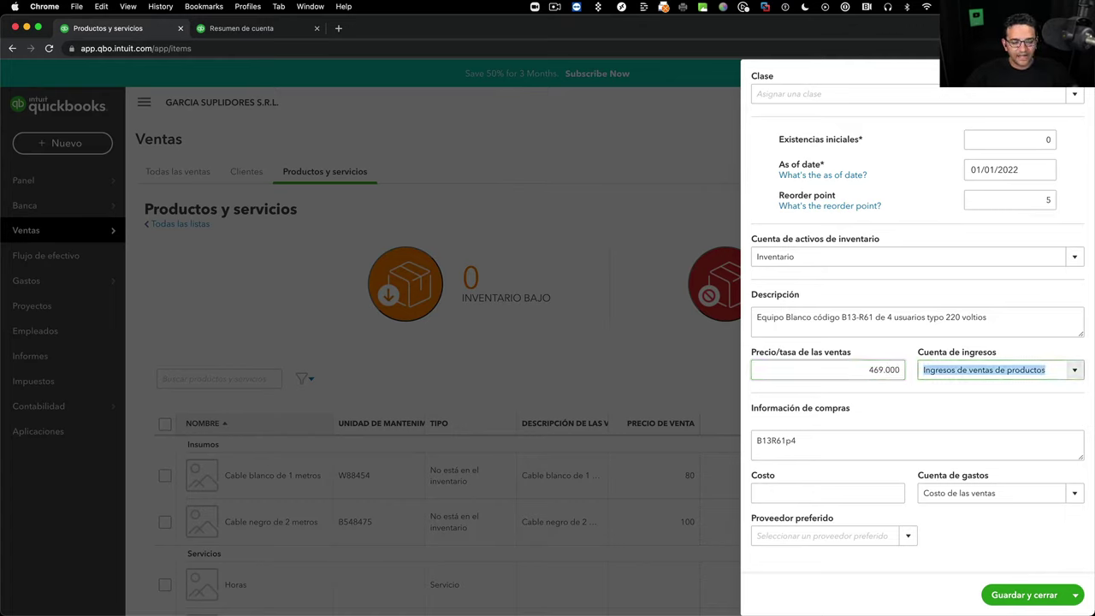
click(1069, 372)
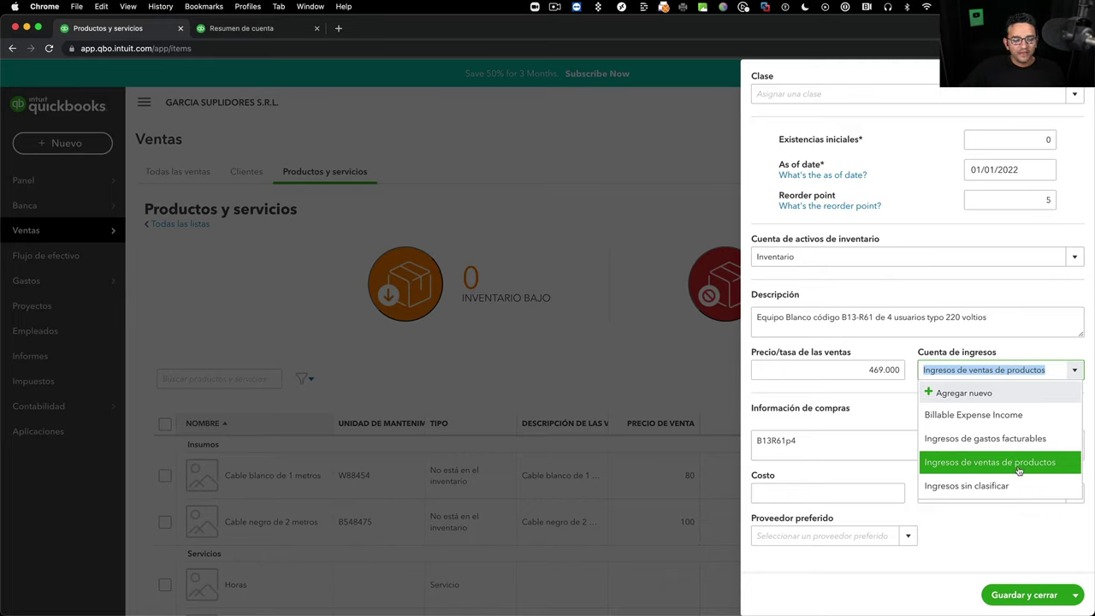
click(1018, 469)
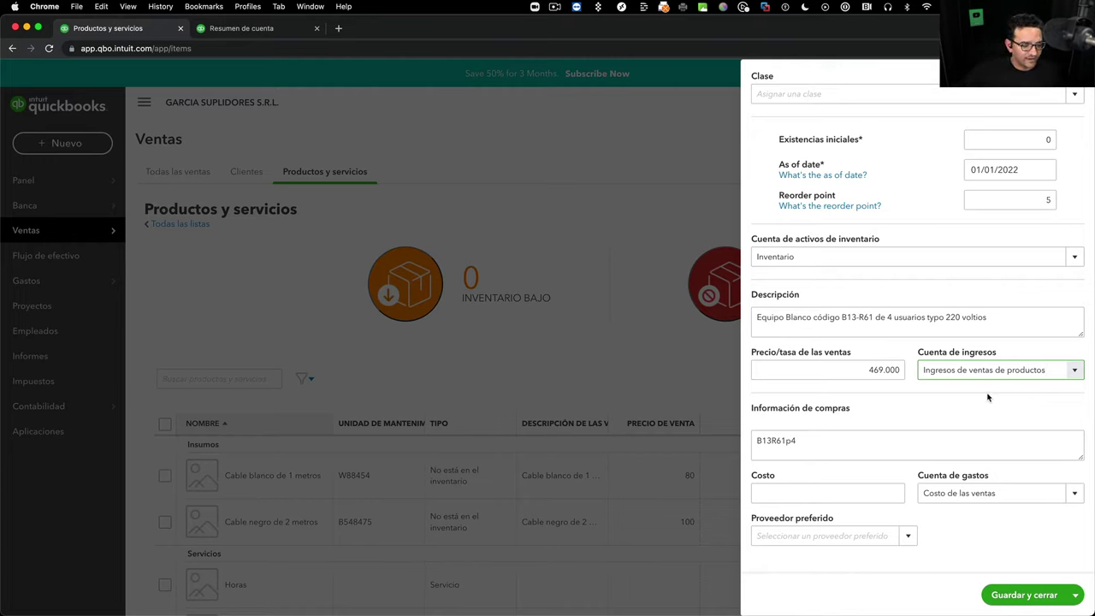
Set the purchase cost to 287.500 with Costo de las ventas as expense account
click(792, 493)
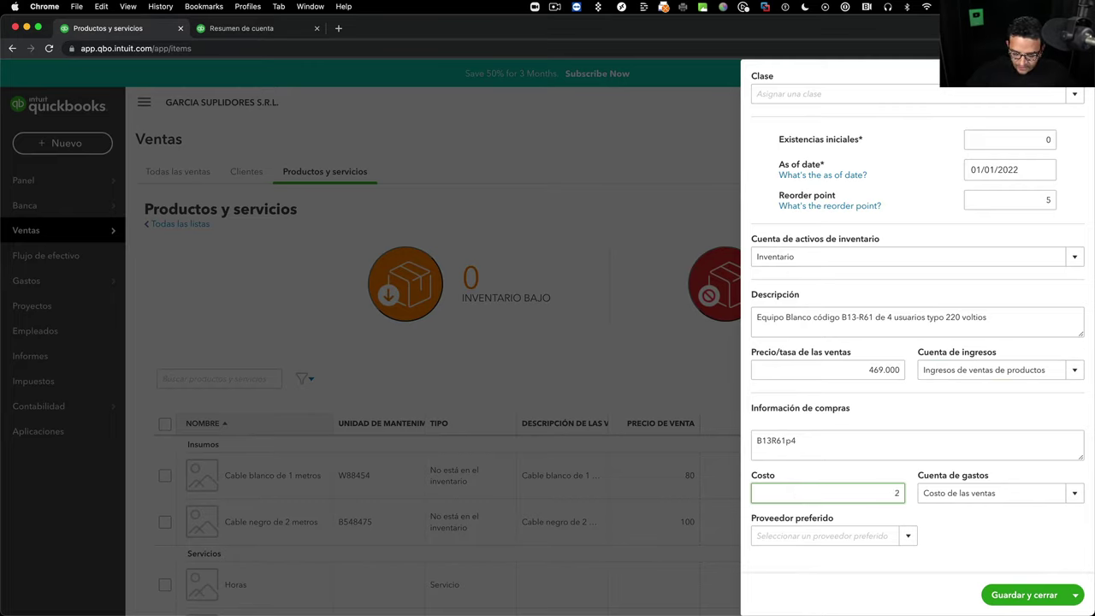
text(287500)
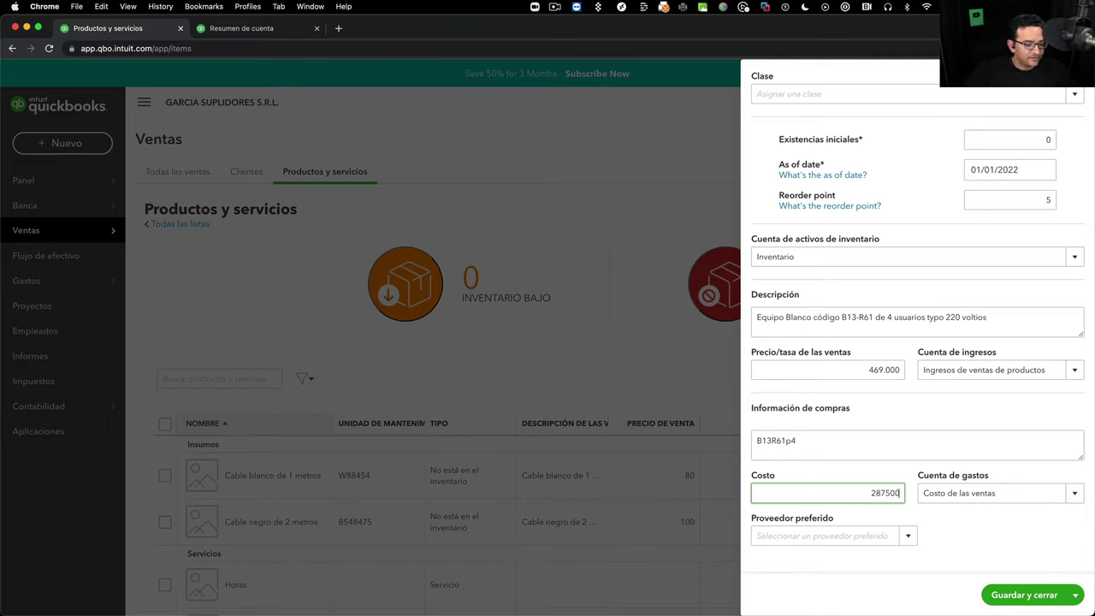
click(1073, 494)
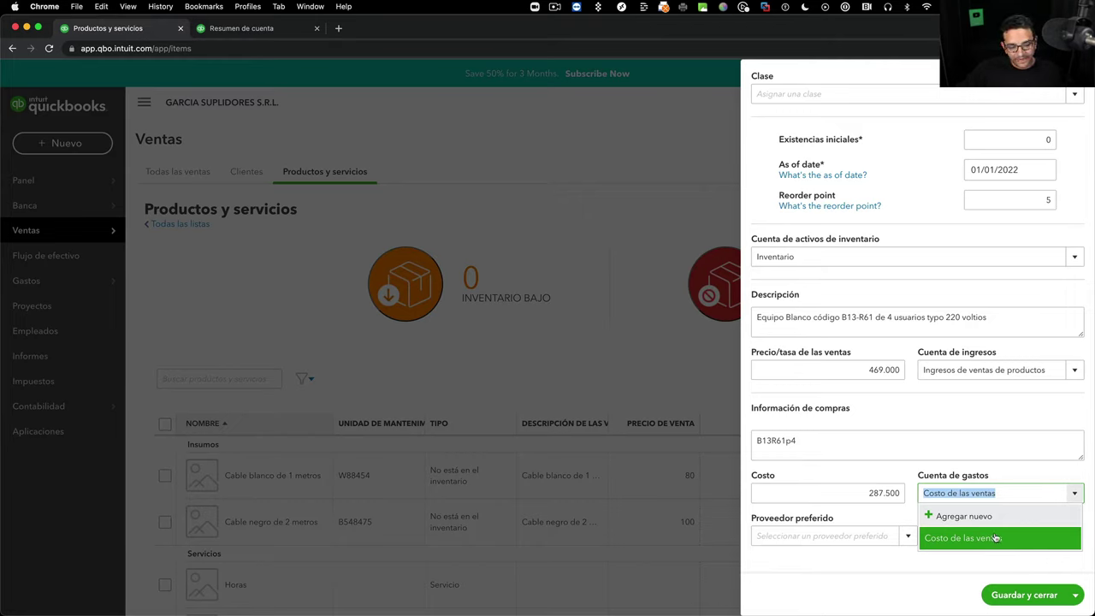
click(962, 539)
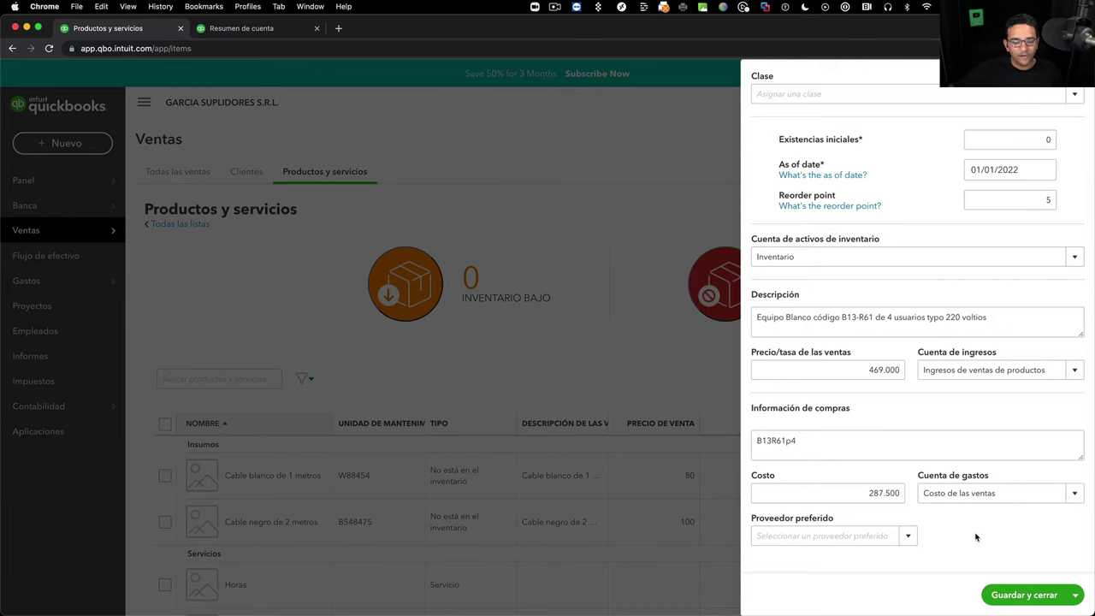
scroll(995, 423, up, 5)
scroll(1000, 423, down, 4)
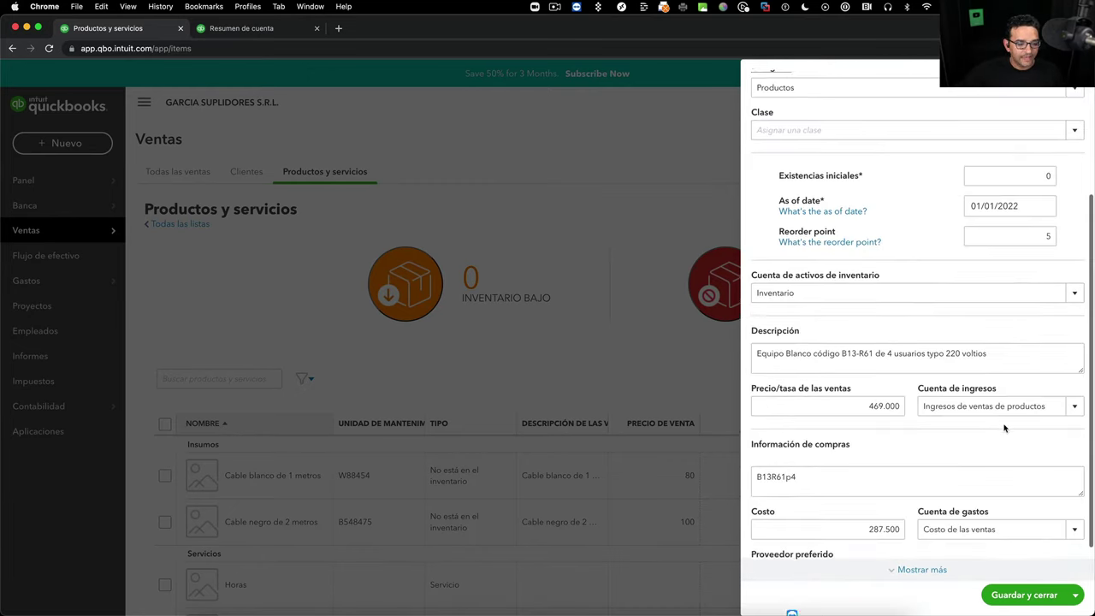
scroll(1004, 428, down, 1)
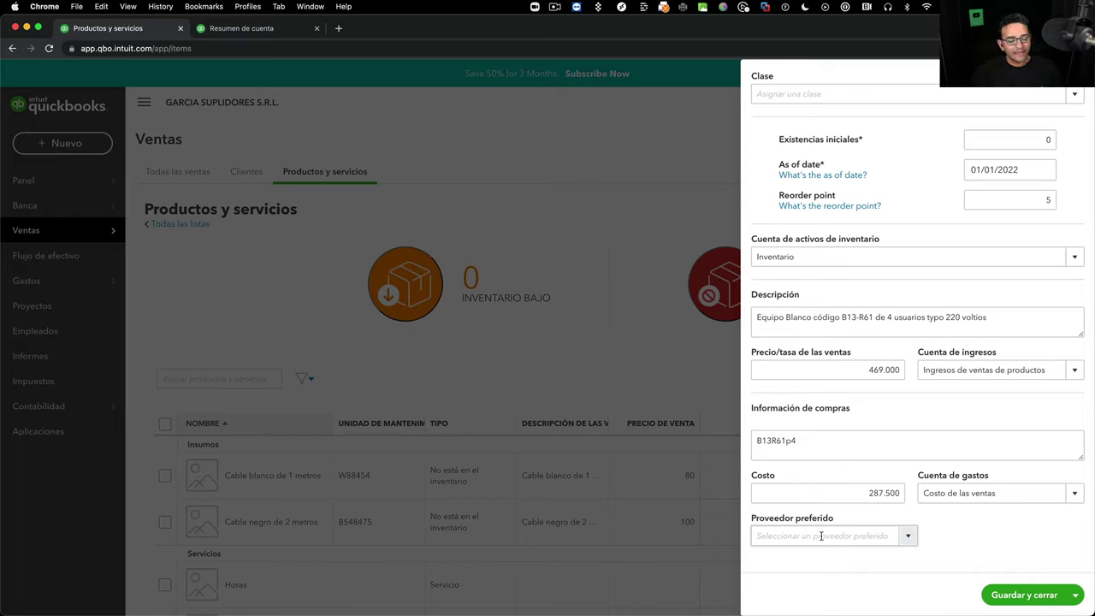
Add SAMSUNG KOREA as a new EUR Euro supplier and make it the preferred supplier
click(907, 535)
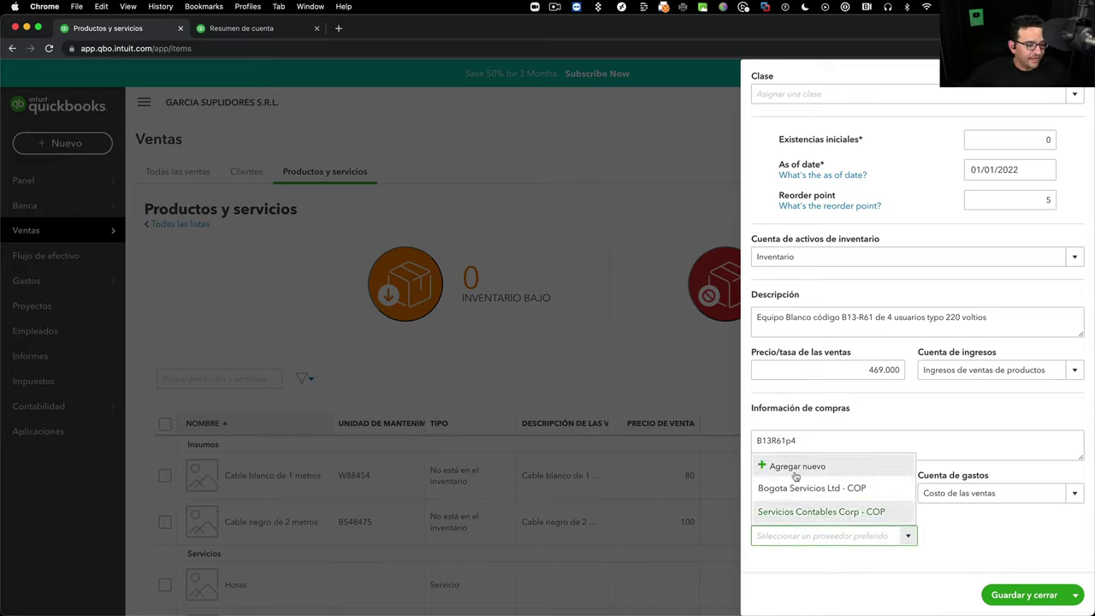
click(842, 519)
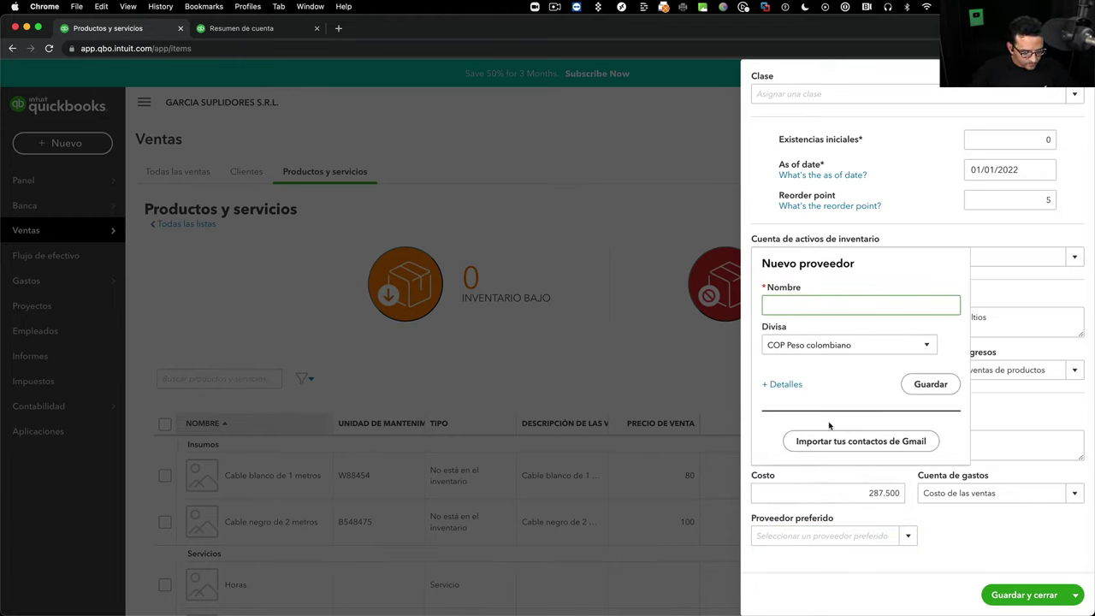
text(SAMSUNG KOREA)
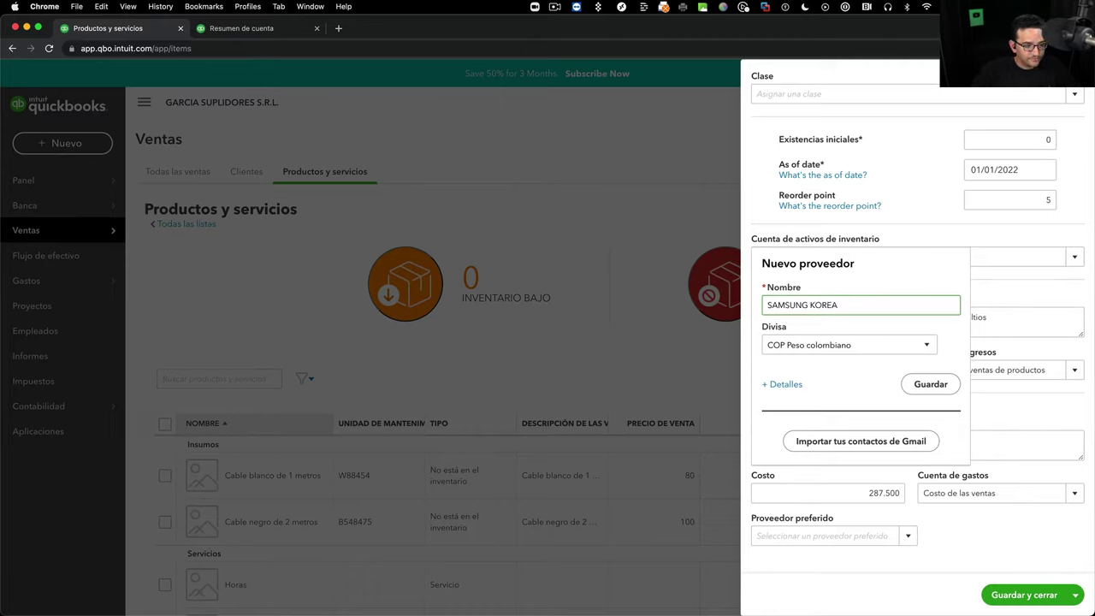
click(837, 346)
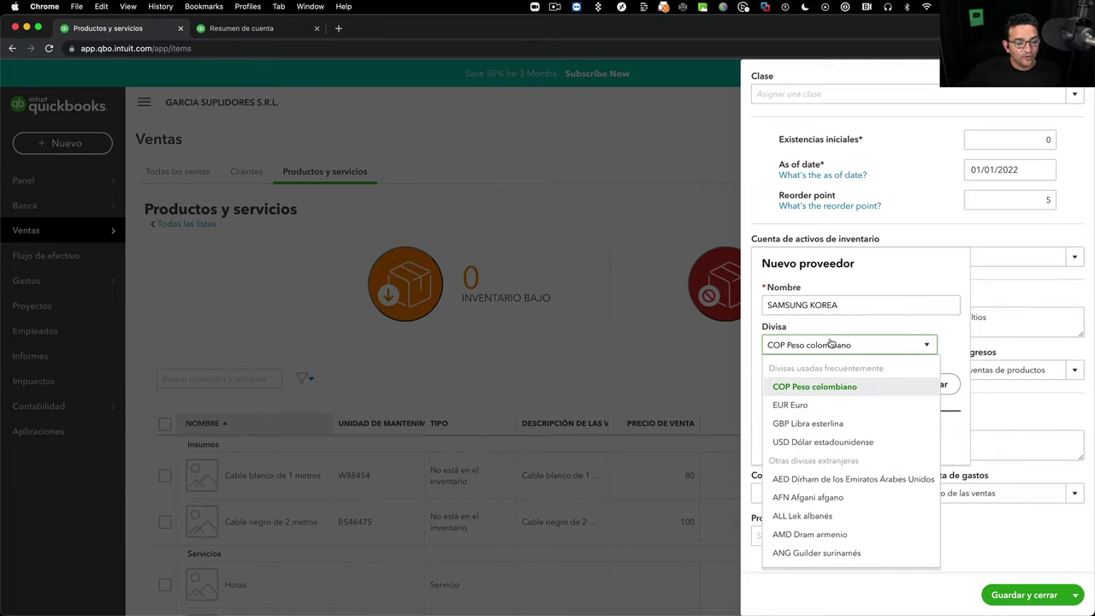
click(815, 407)
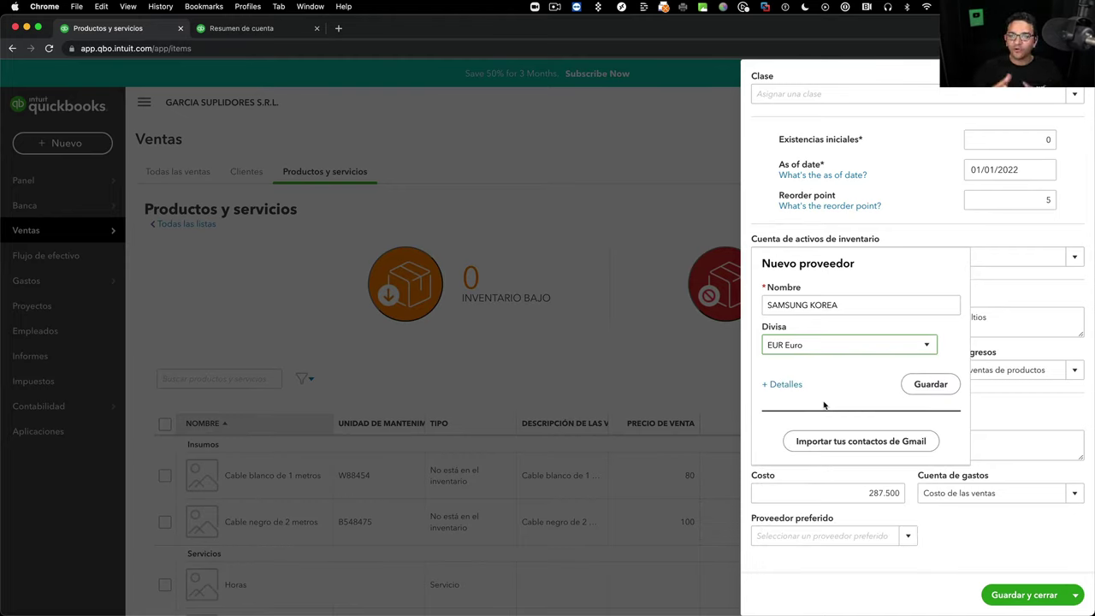
click(947, 389)
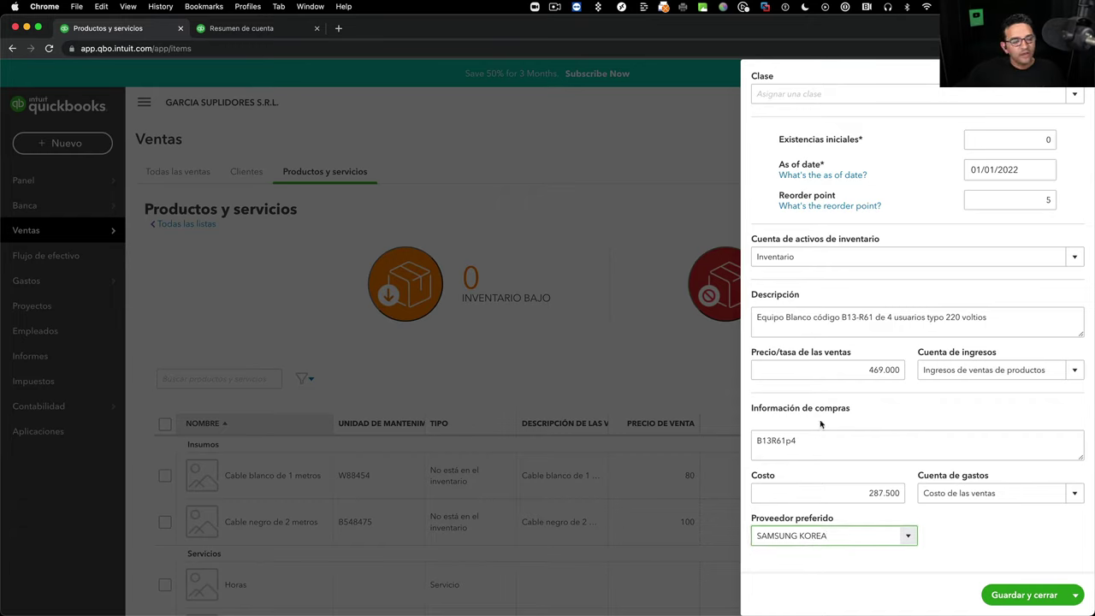
Confirm price 469.000 and cost 287.500, then save and close the inventory item
click(887, 374)
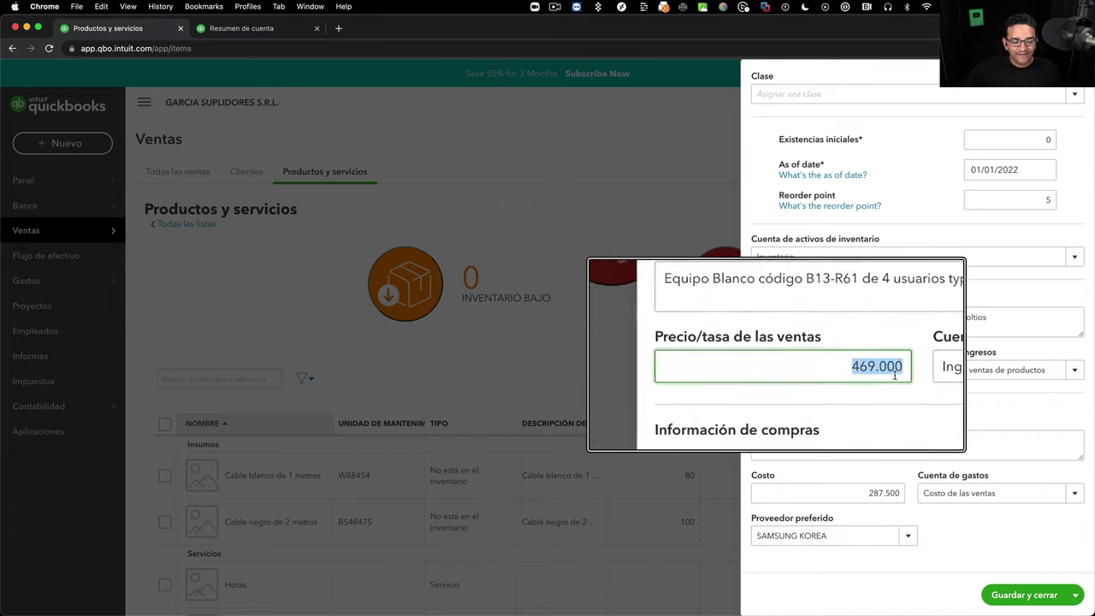
click(889, 493)
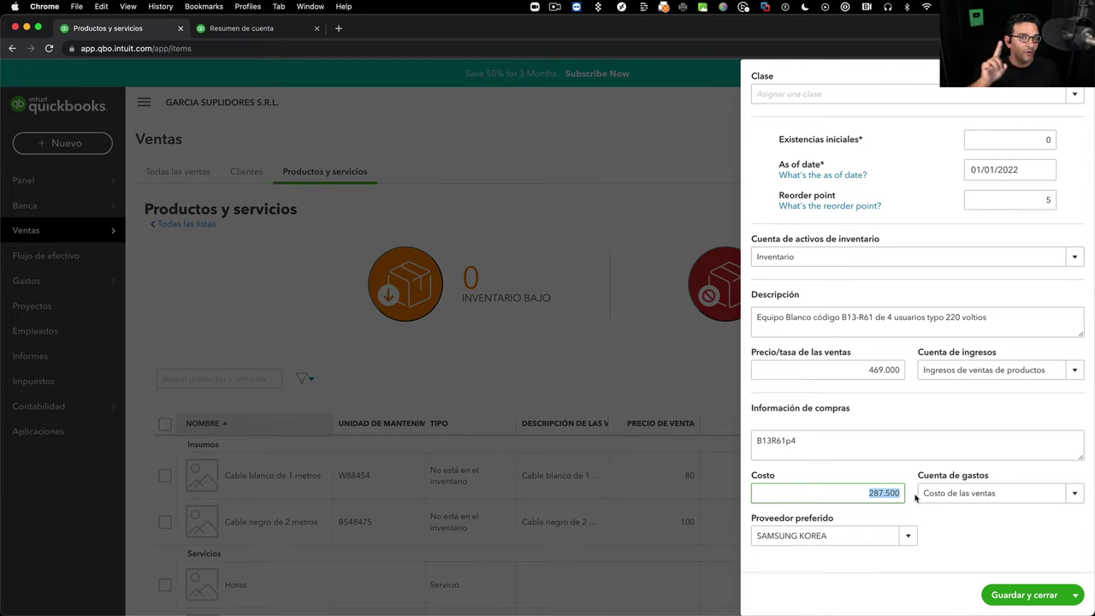
click(1046, 596)
scroll(653, 414, down, 5)
Duplicate Equipo B13-R61 and rename the copy to Equipo R13-R69 de 6 usuarios
scroll(650, 411, down, 1)
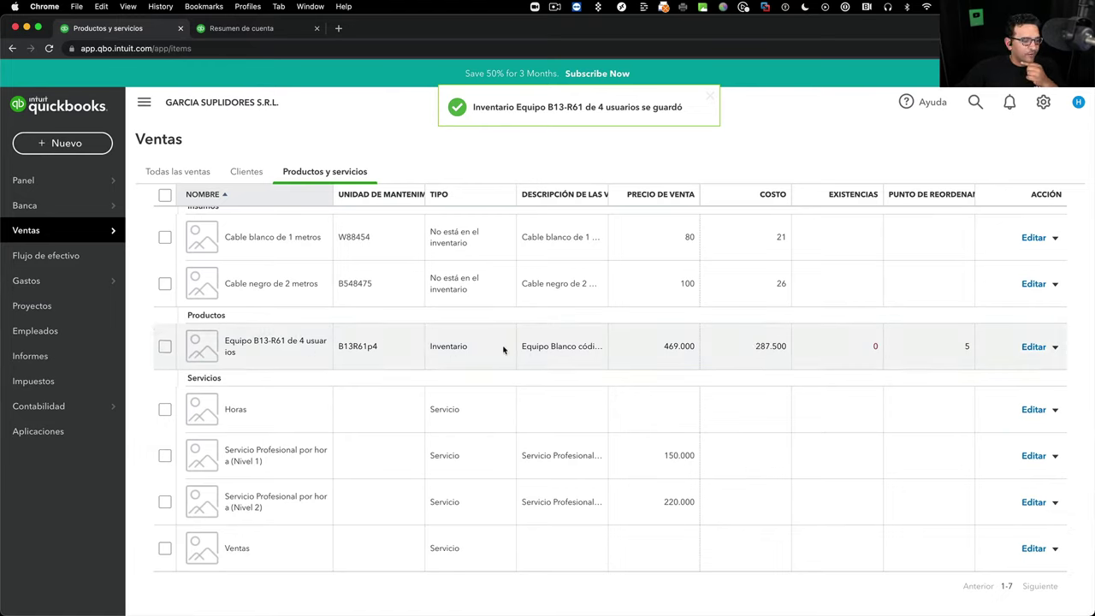
click(1056, 347)
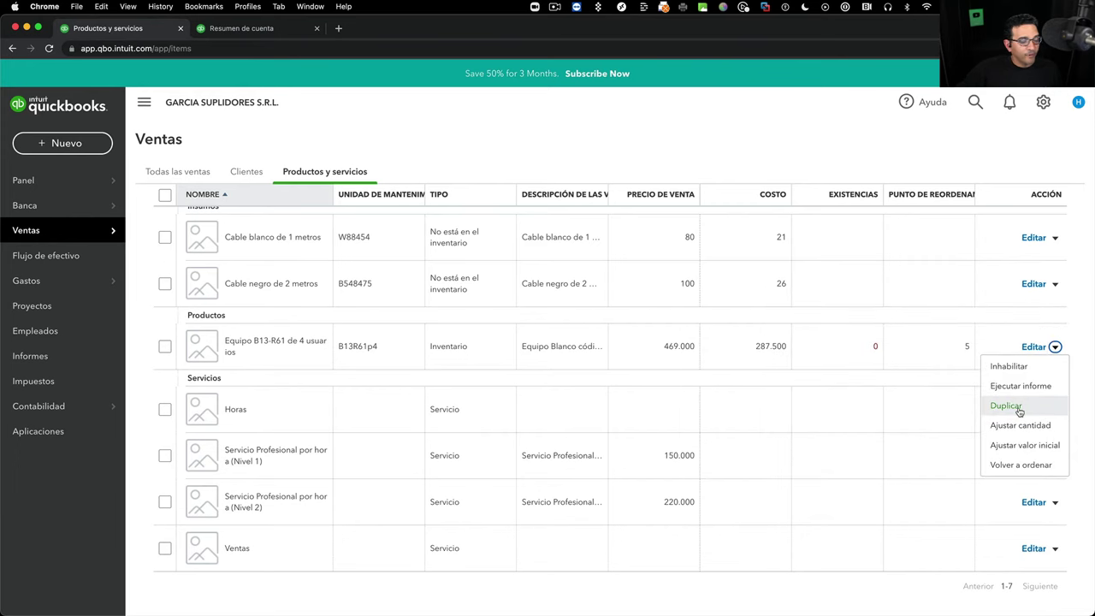
click(1006, 406)
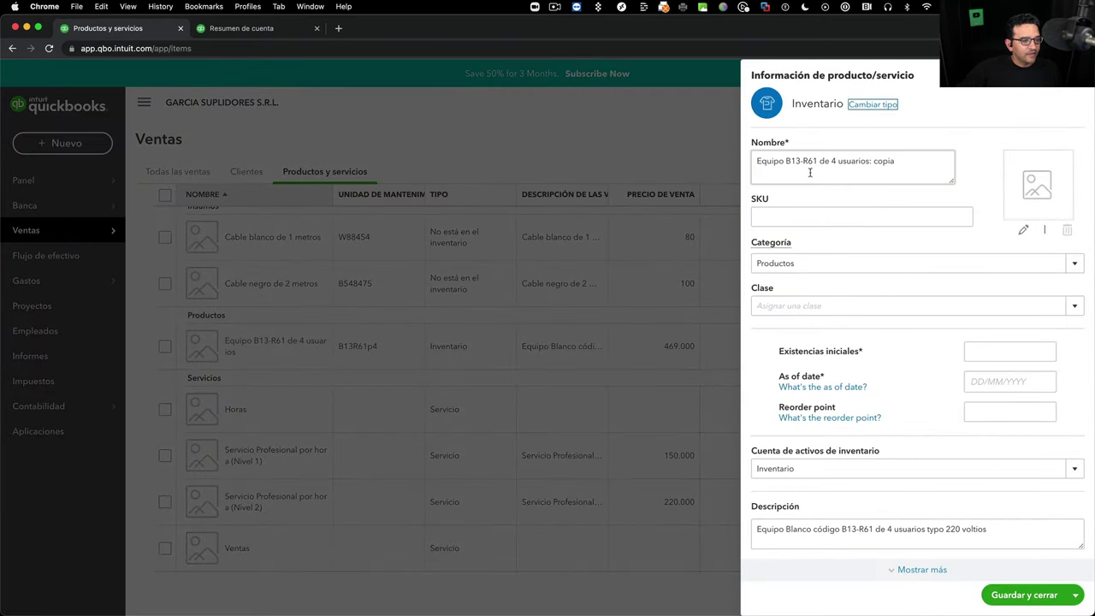
triple_click(789, 161)
click(792, 165)
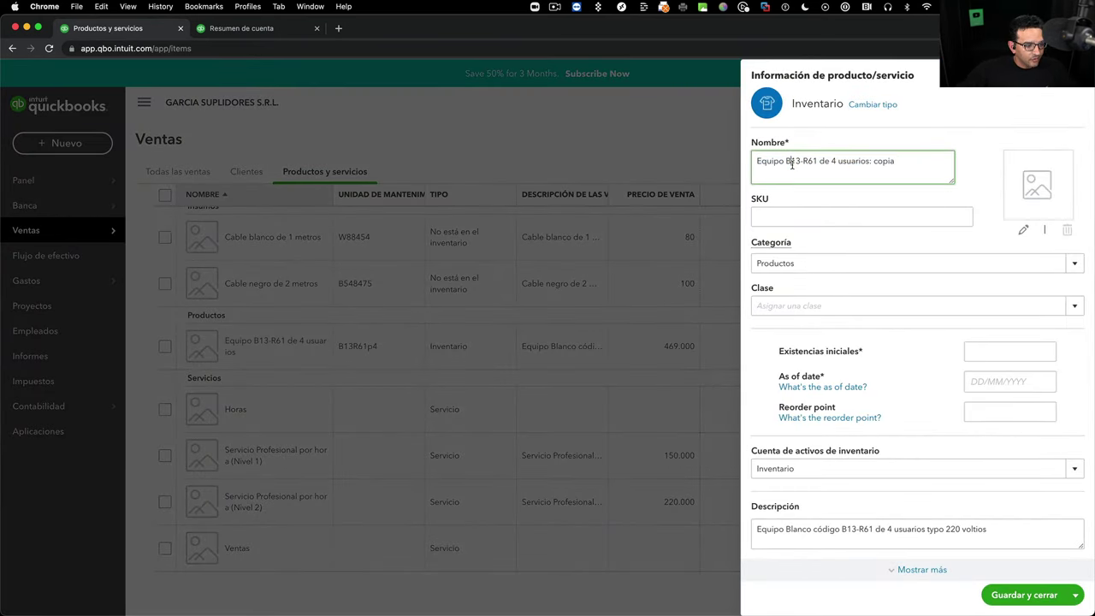
key(BackSpace)
text(R)
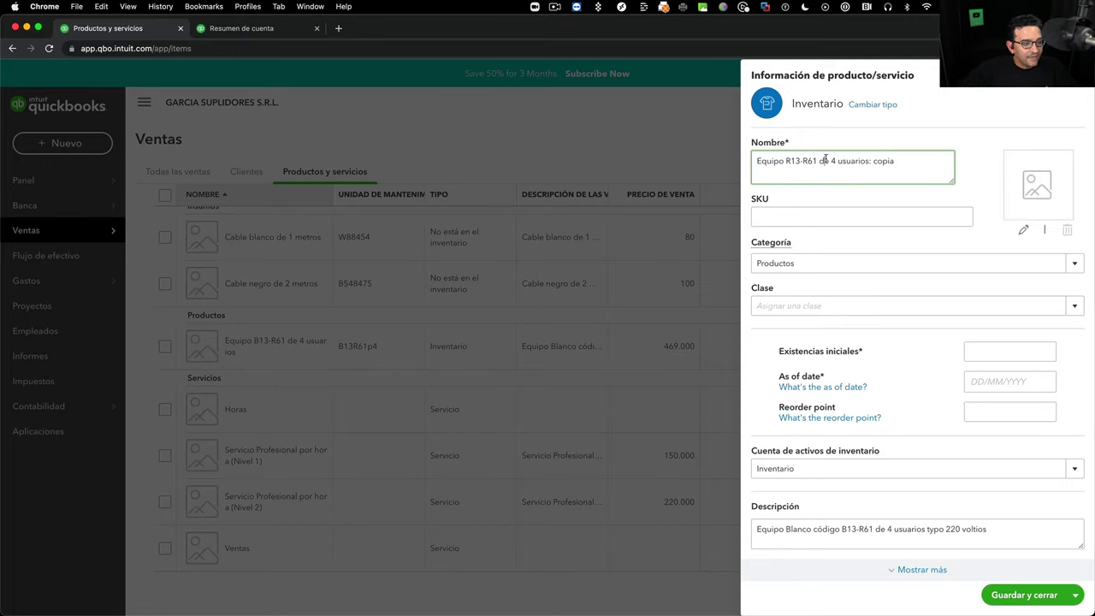
drag(817, 161, 823, 177)
key(Left)
key(BackSpace)
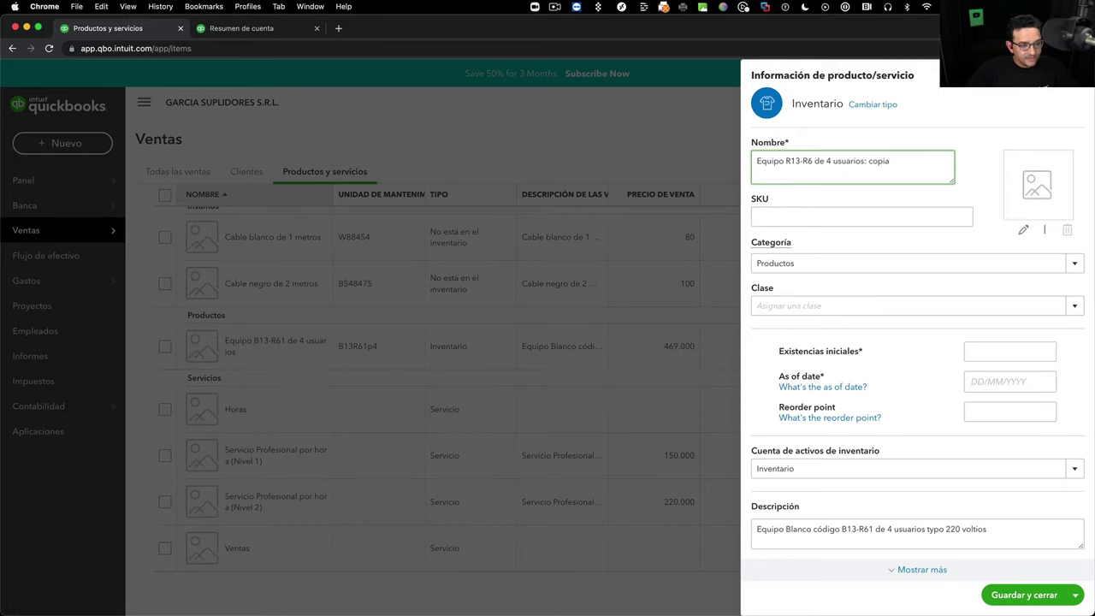
text(9)
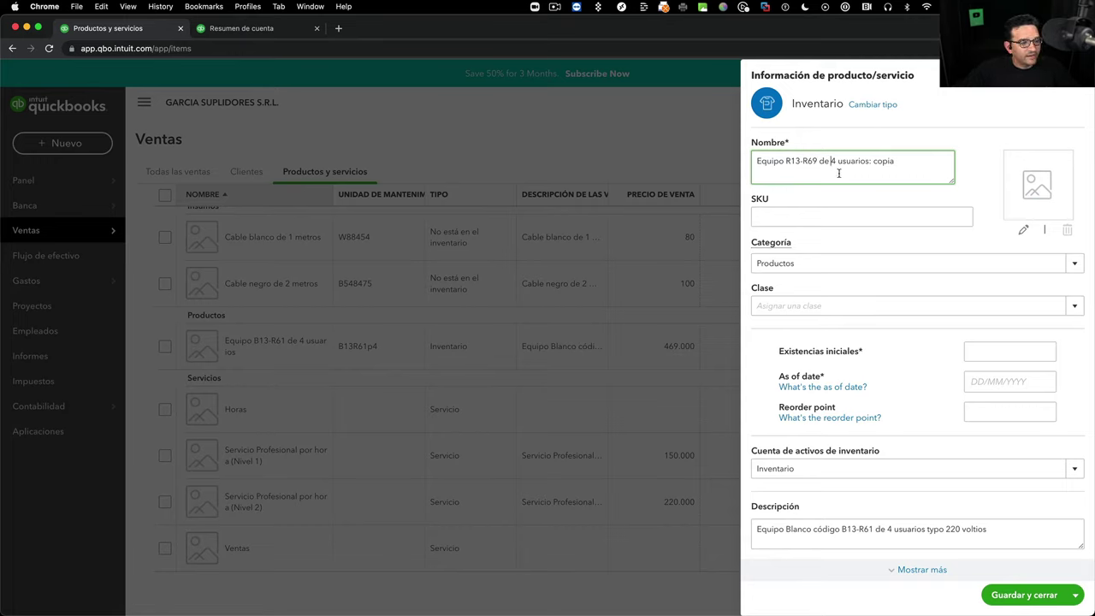
click(838, 173)
key(BackSpace)
text(6)
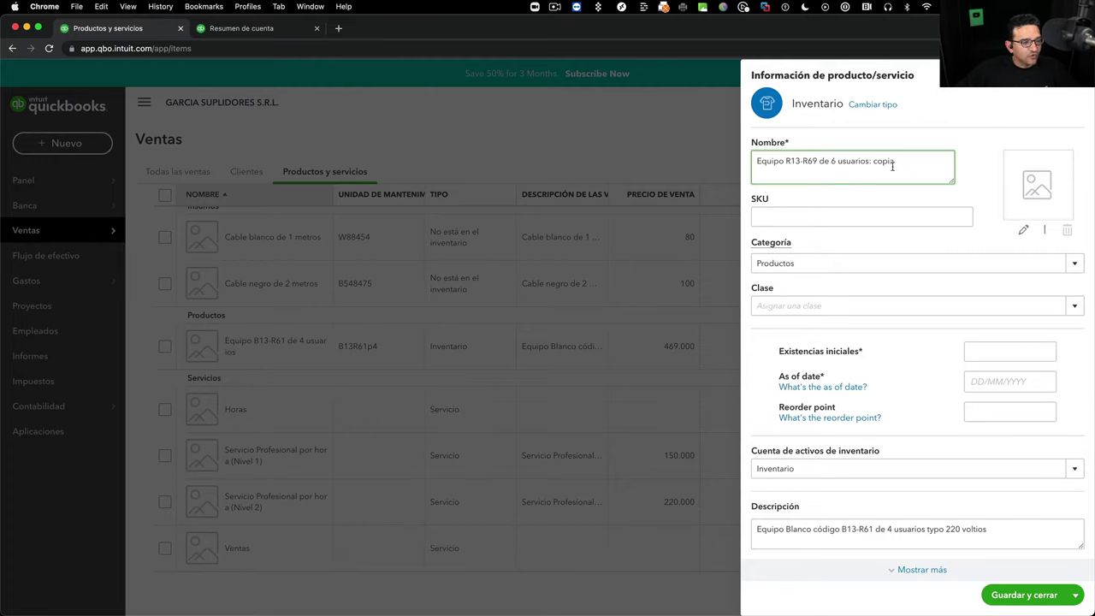
drag(892, 167, 869, 163)
key(BackSpace)
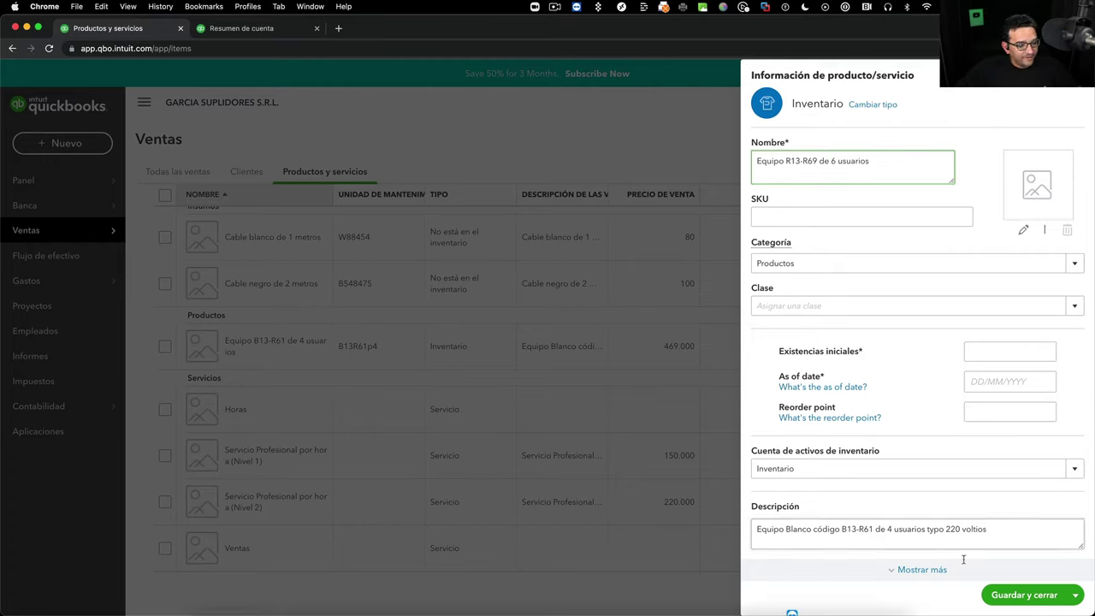
Change the copy's description to Rojo, R13-R69, 6 usuarios
click(806, 528)
click(894, 531)
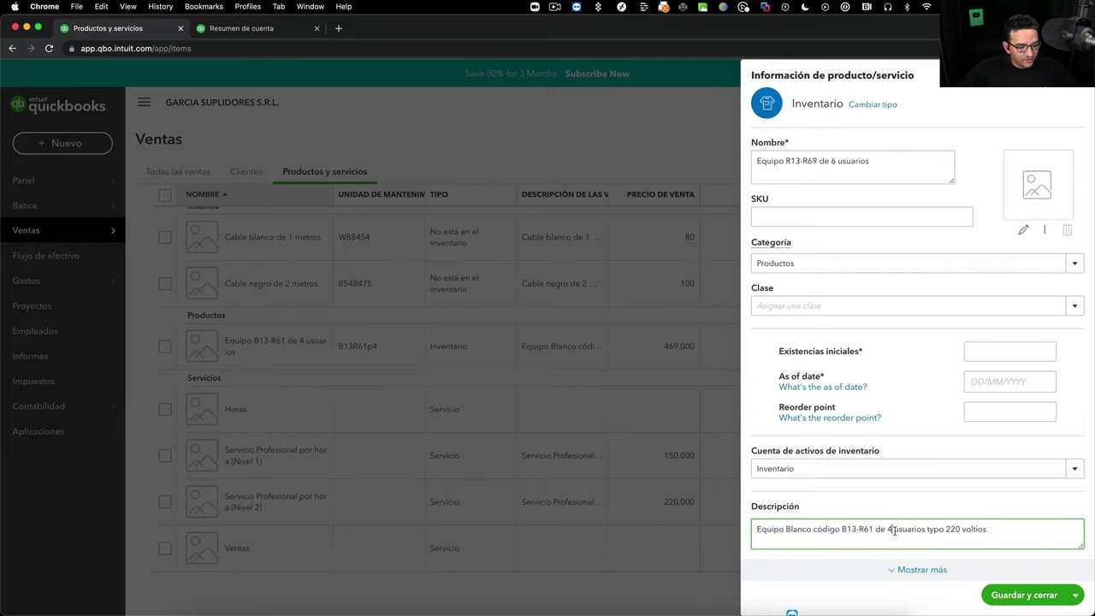
key(BackSpace)
text(6)
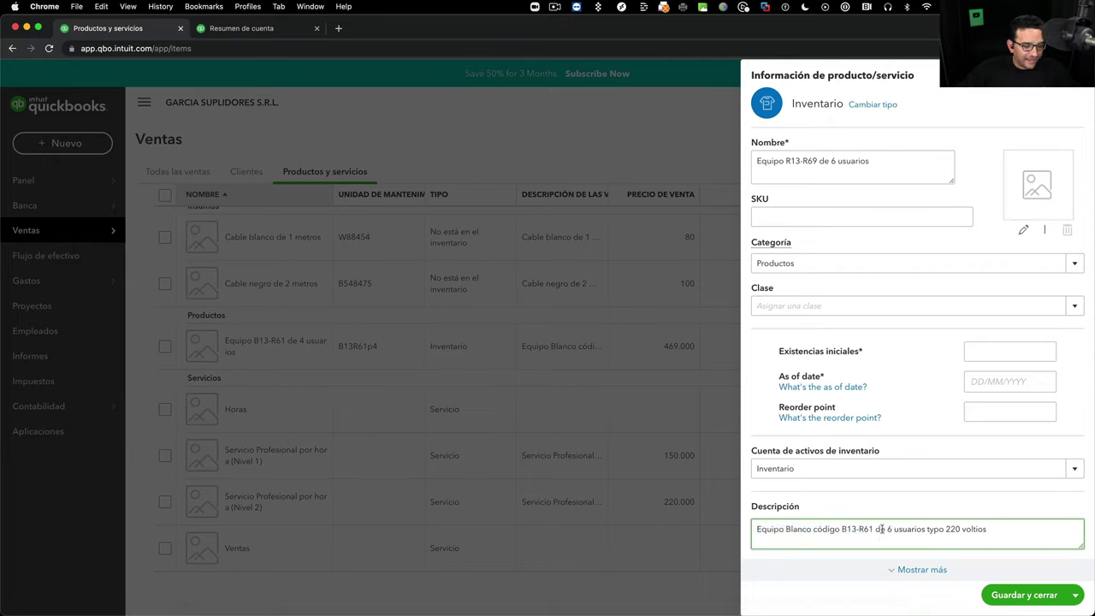
click(846, 529)
key(BackSpace)
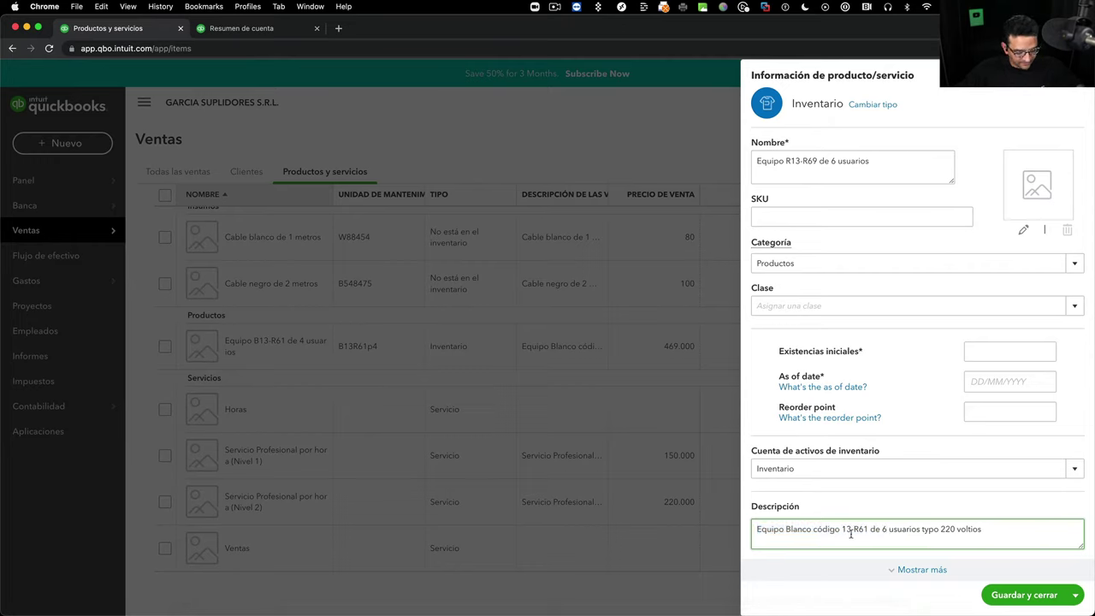
text(R)
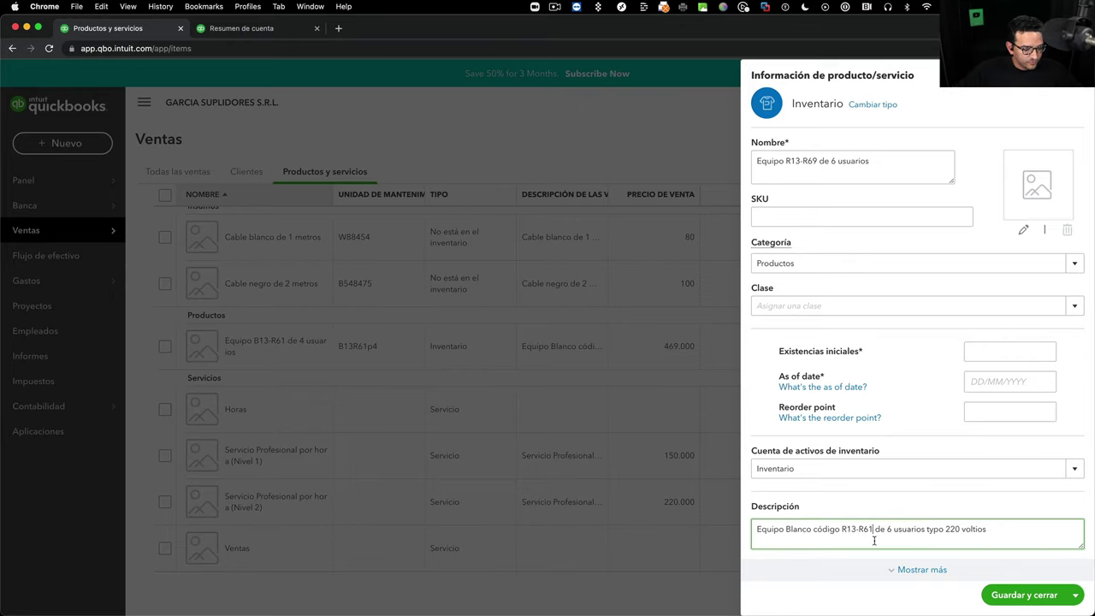
click(874, 540)
key(BackSpace)
text(9)
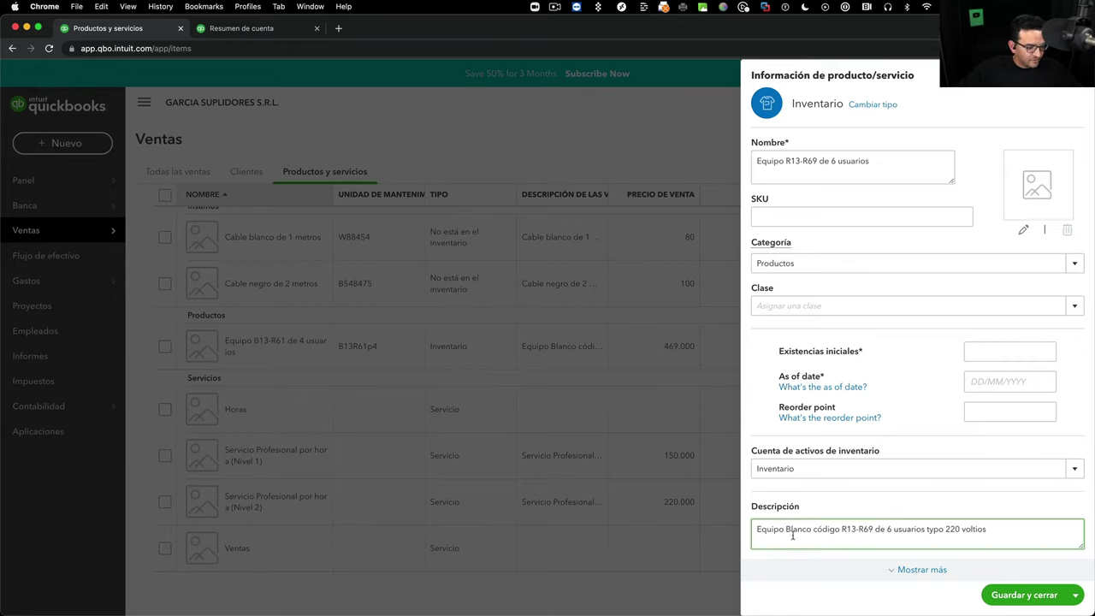
double_click(800, 529)
text(Rojo)
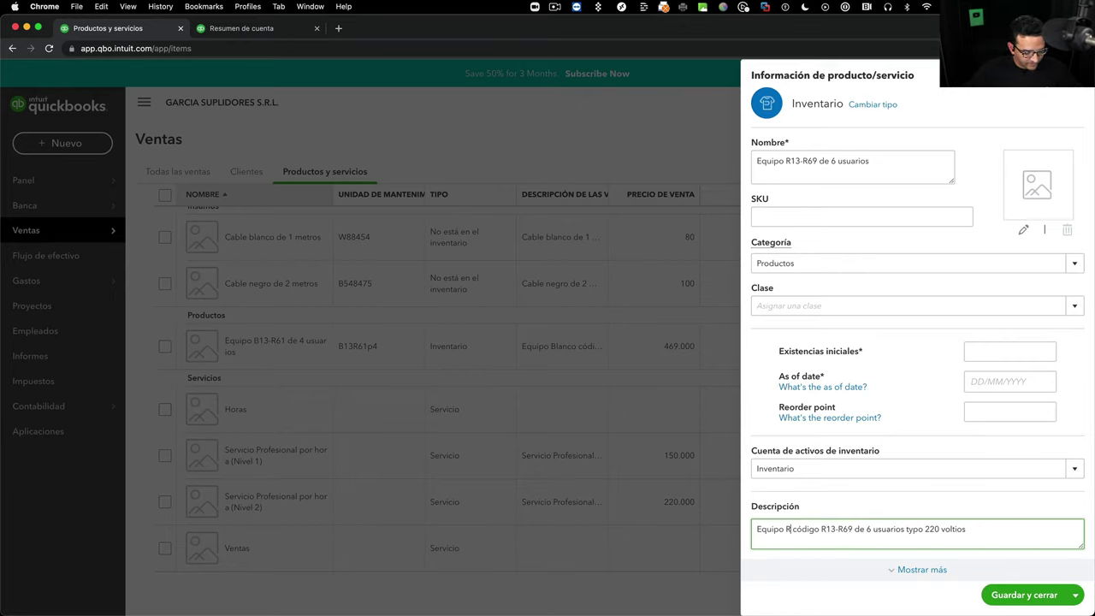
click(824, 264)
Copy SKU R13r69p6 into the purchasing information, replacing B13R61p4
click(775, 216)
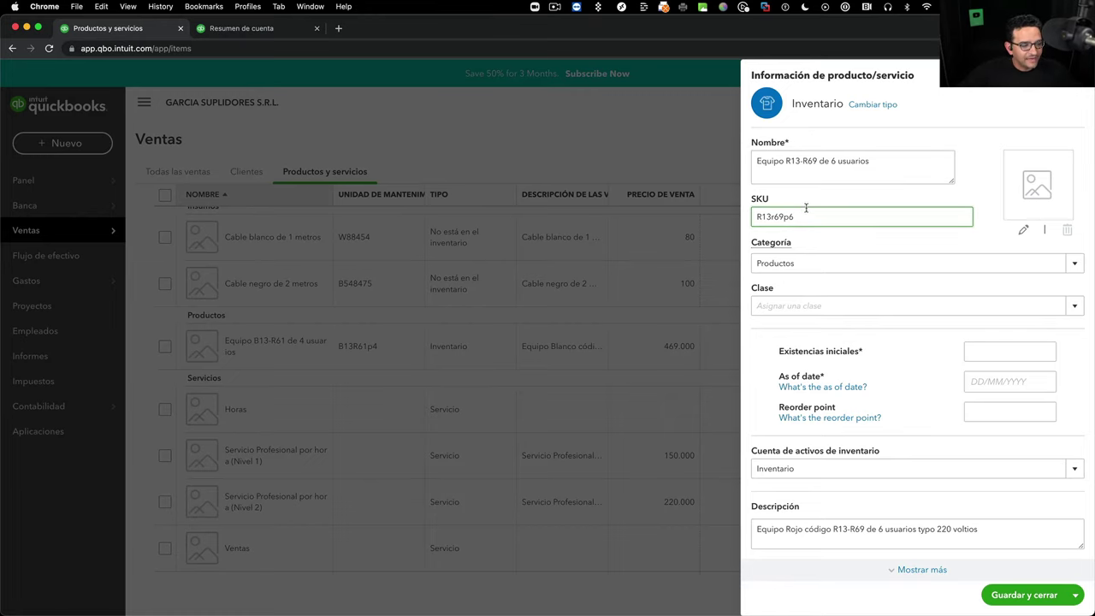
drag(806, 208, 691, 211)
key(super+c)
scroll(834, 257, down, 3)
click(845, 447)
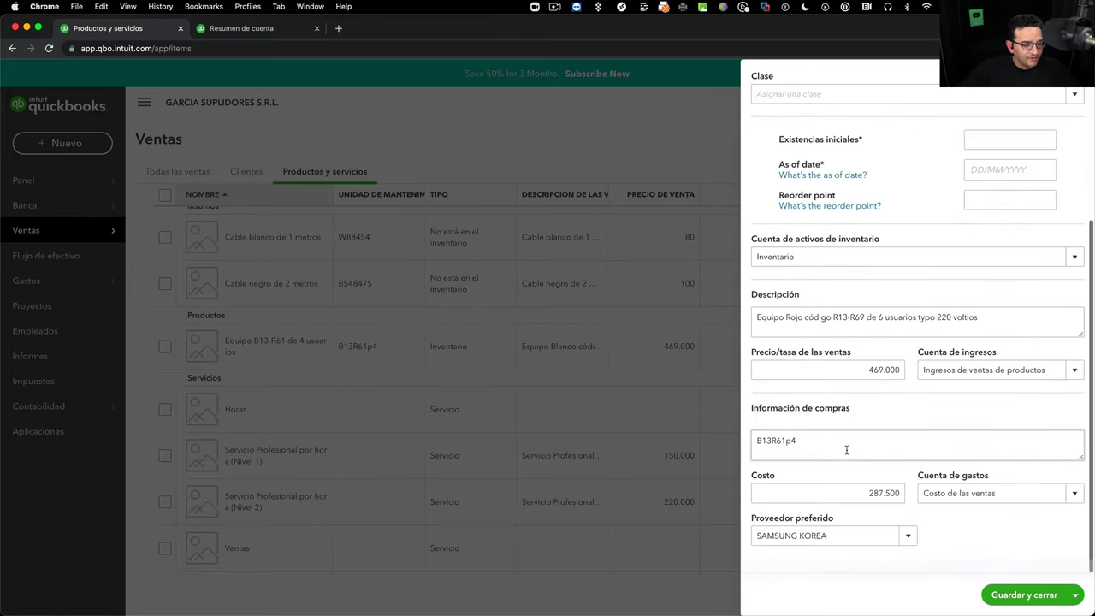
drag(841, 442, 702, 438)
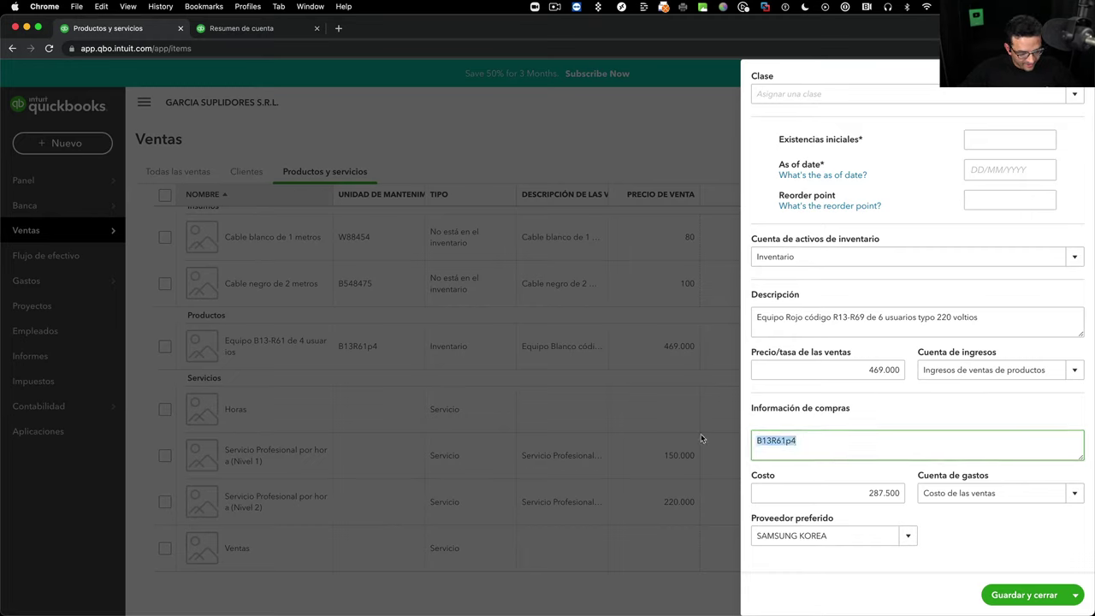
key(super+v)
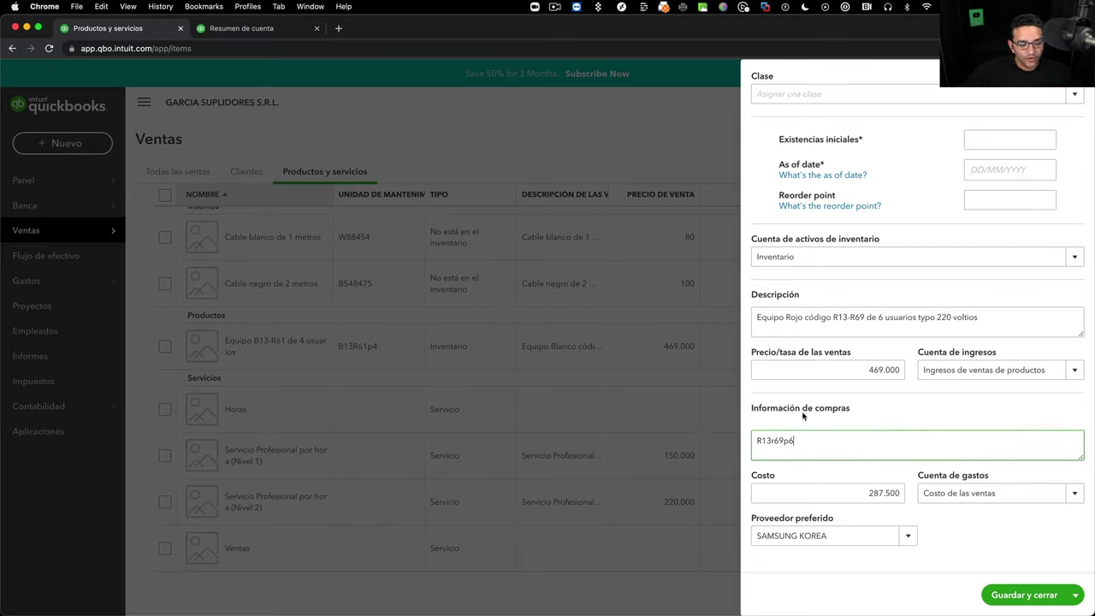
Change the sales price to 461.000 and adjust the cost value
click(883, 370)
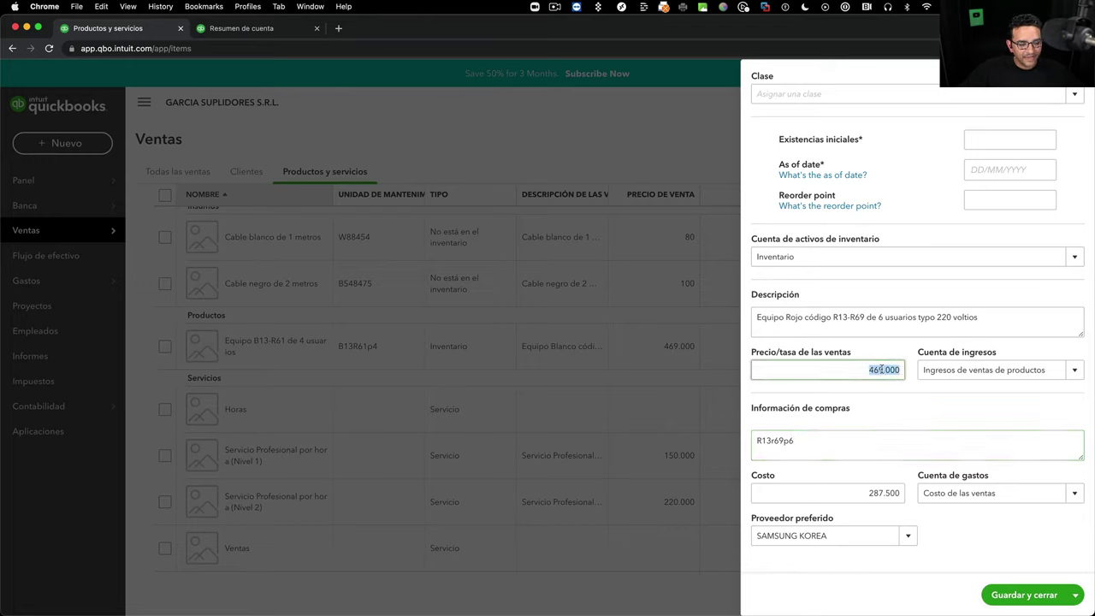
click(883, 372)
key(BackSpace)
text(1)
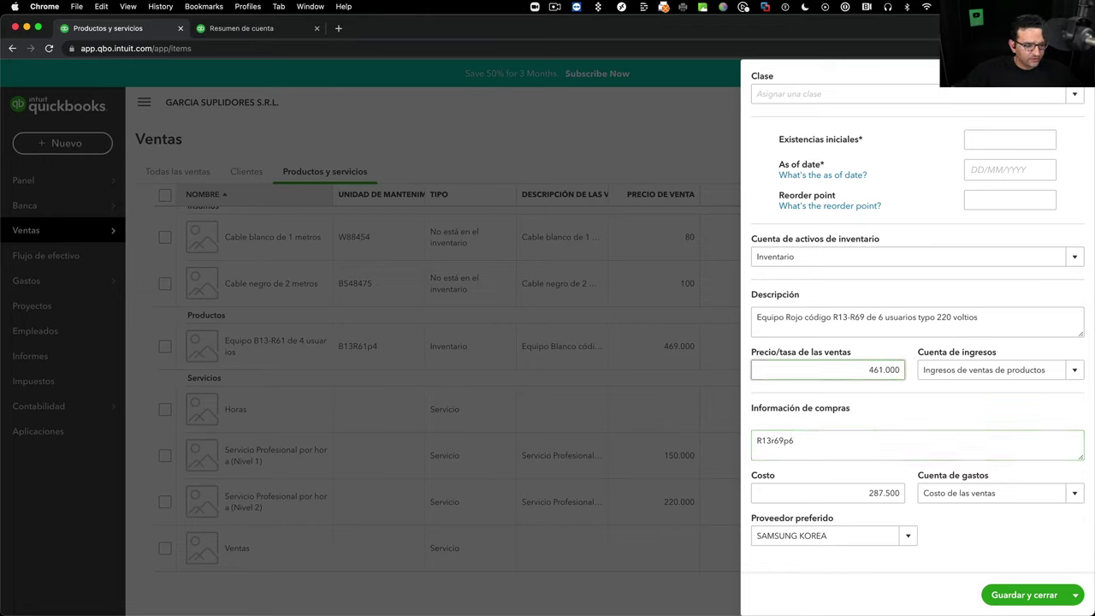
click(883, 493)
click(883, 493)
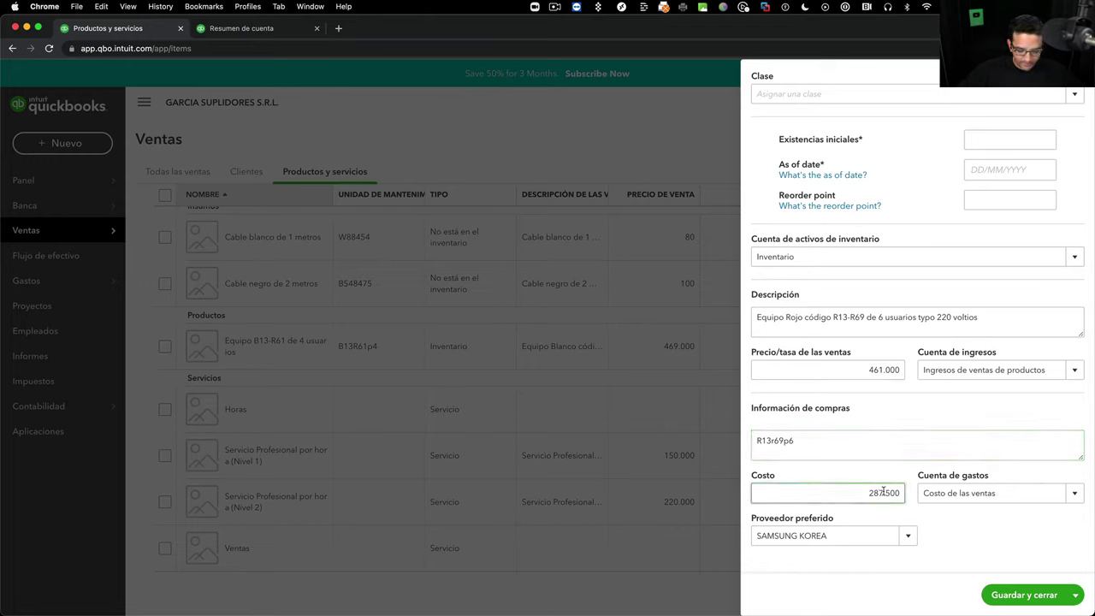
text(1)
click(919, 288)
scroll(919, 287, up, 3)
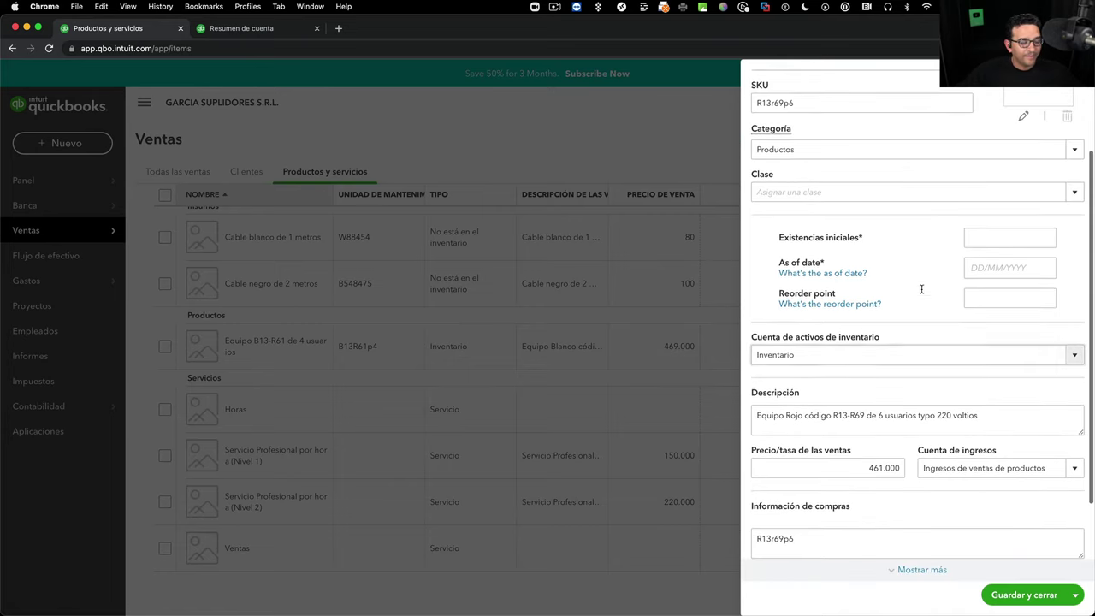
scroll(1026, 228, up, 2)
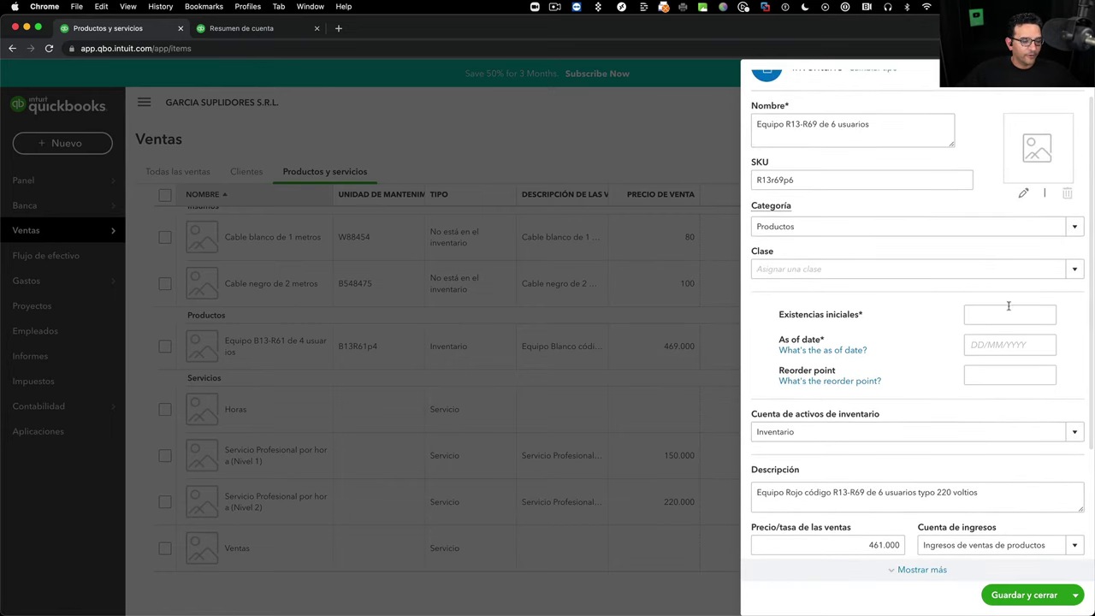
Enter opening stock 0 as of 01/01/2022 and reorder point 8
click(1010, 317)
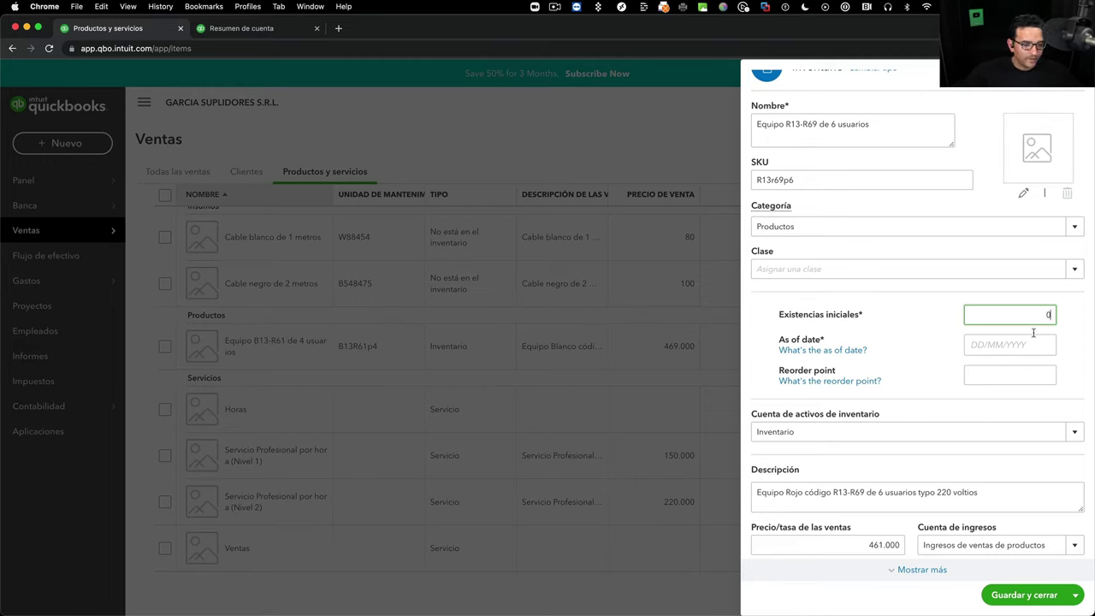
key(Tab)
text(01/01/)
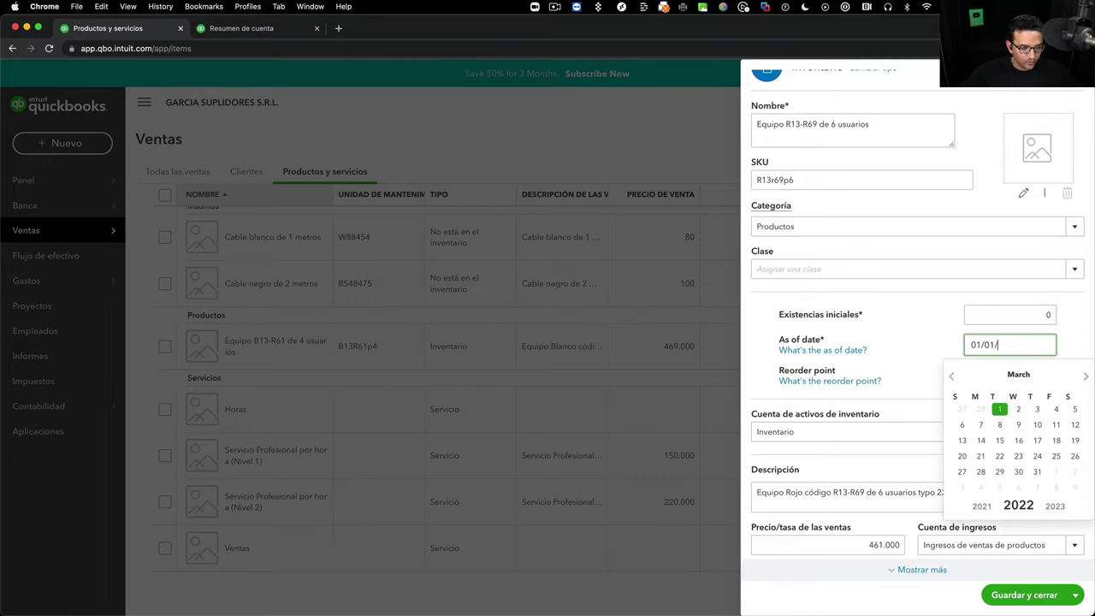
text(2022)
click(905, 355)
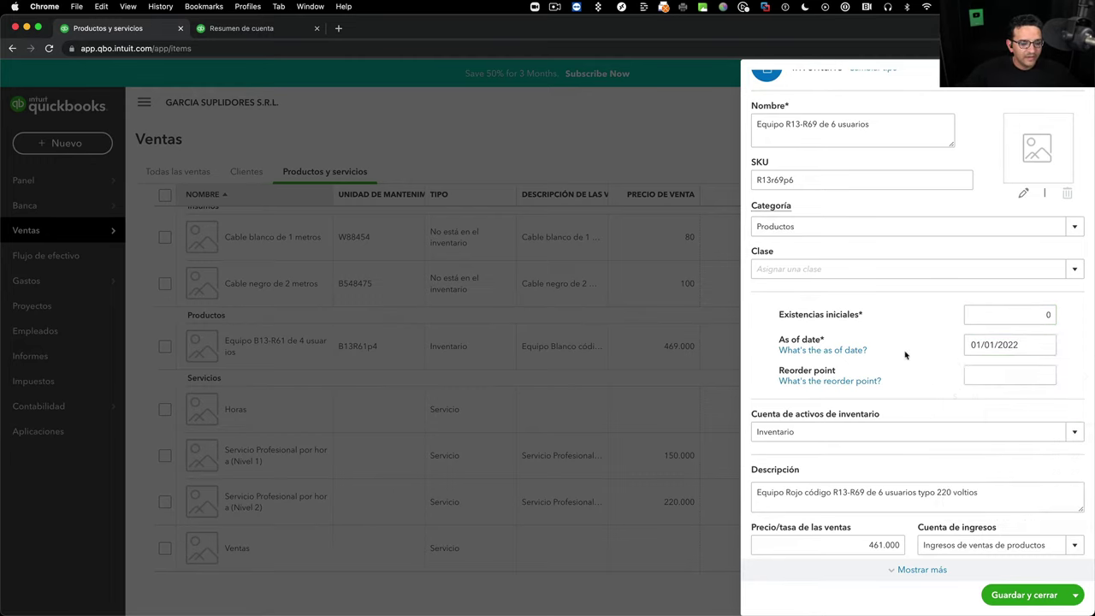
click(997, 375)
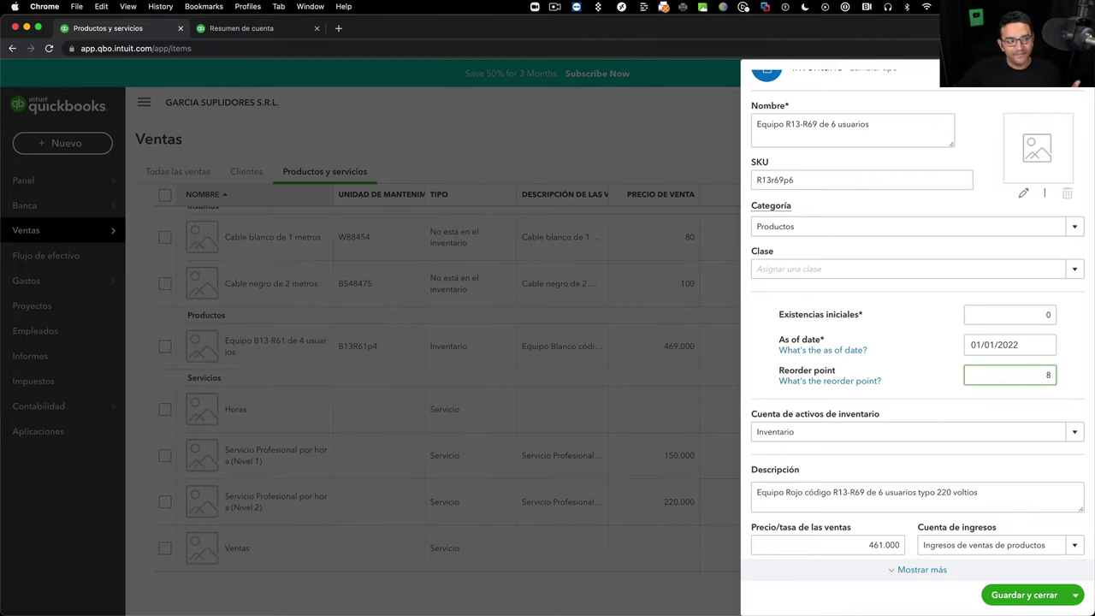
scroll(932, 299, up, 1)
click(1040, 594)
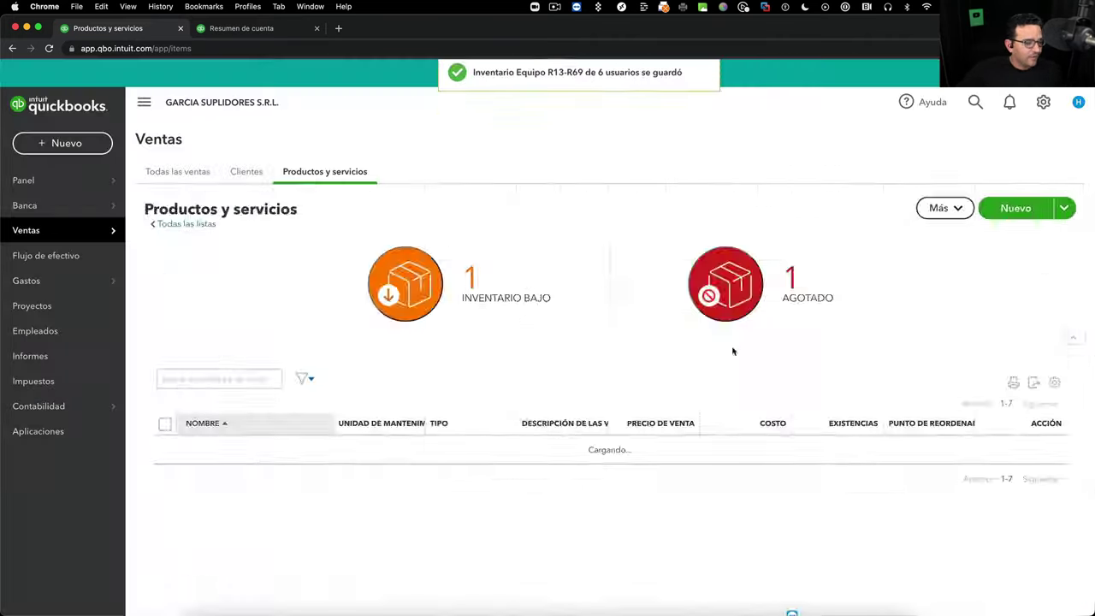
scroll(723, 347, down, 3)
scroll(636, 266, up, 2)
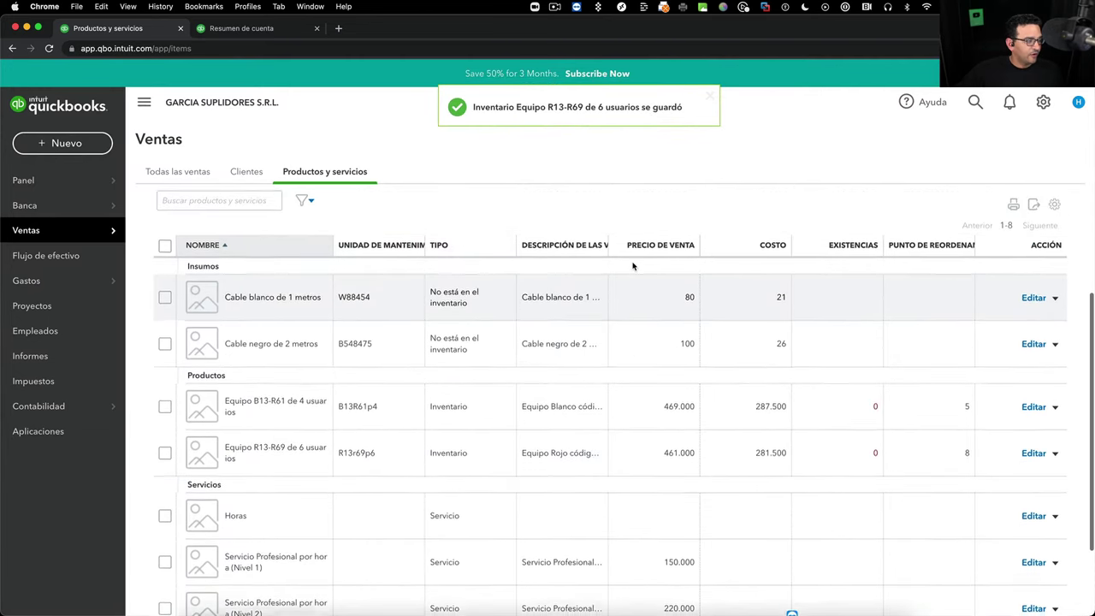
scroll(633, 266, down, 1)
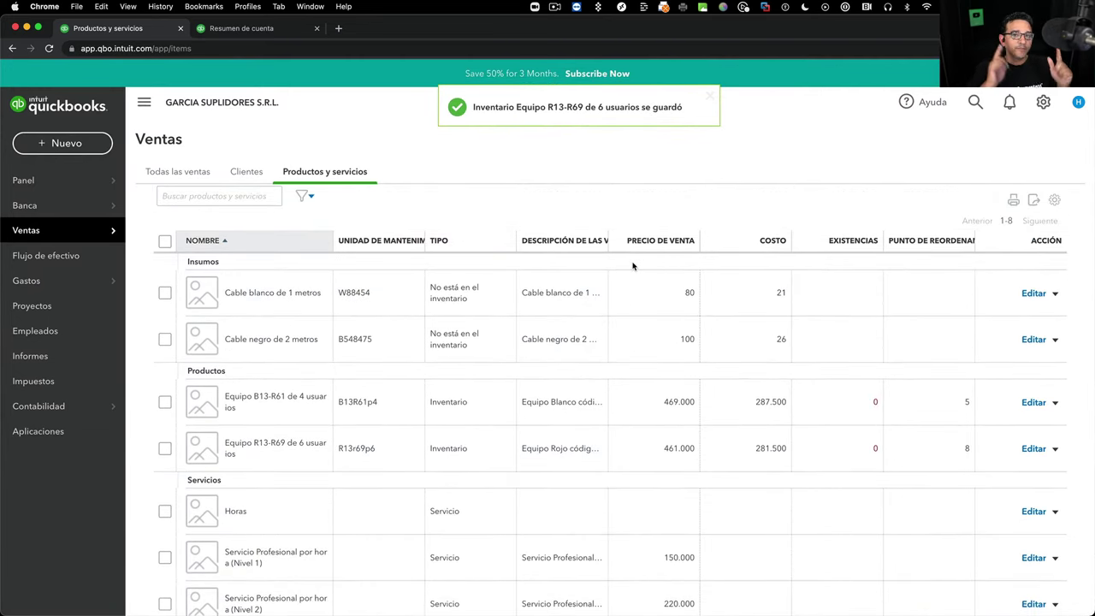
scroll(253, 340, down, 2)
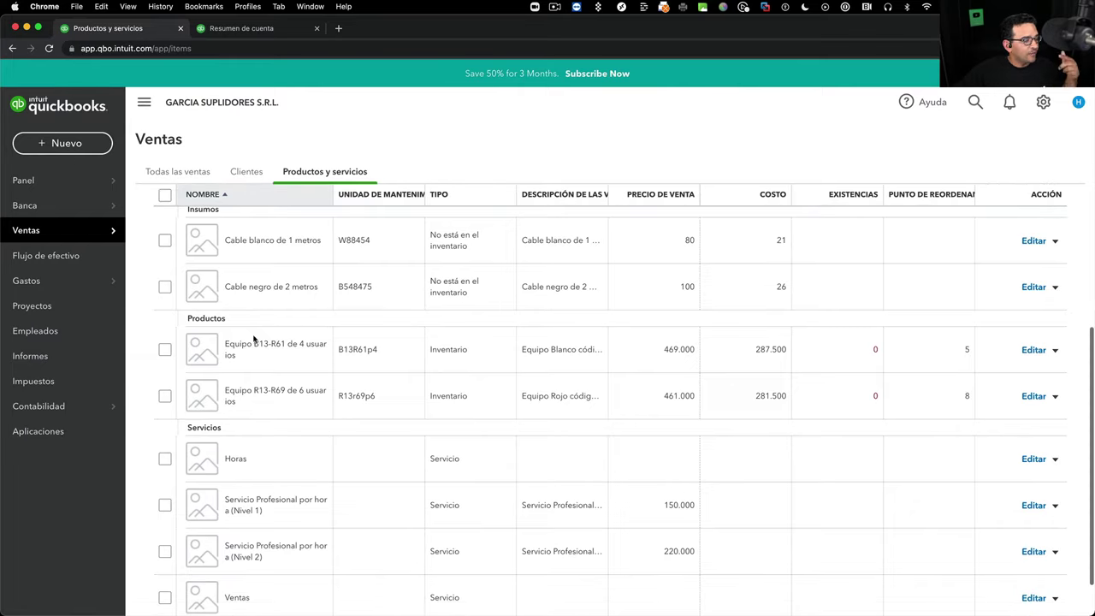
scroll(288, 396, up, 1)
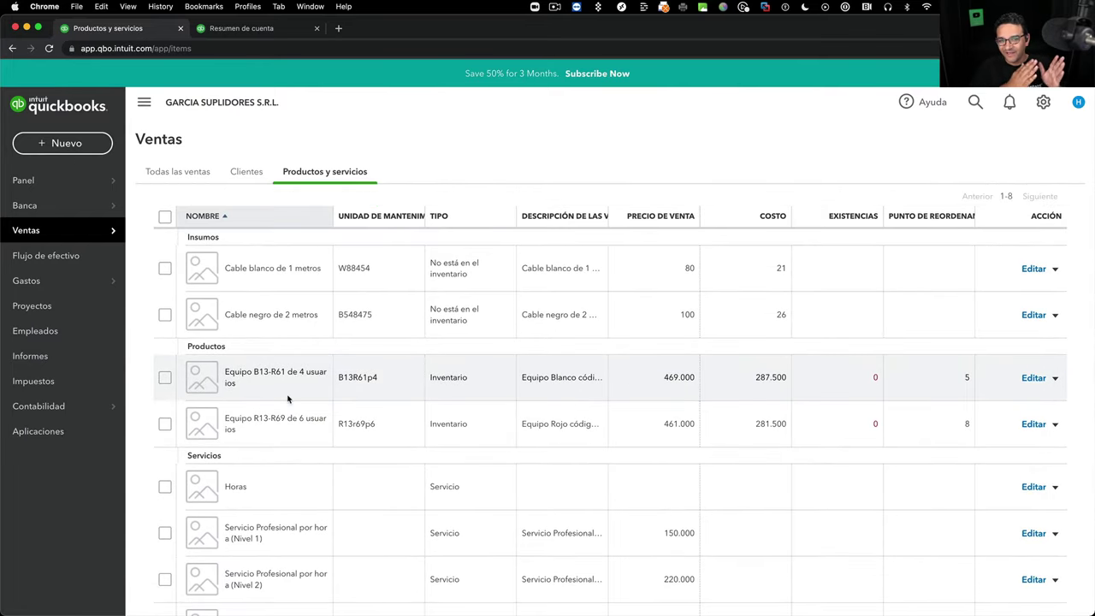
scroll(288, 396, down, 2)
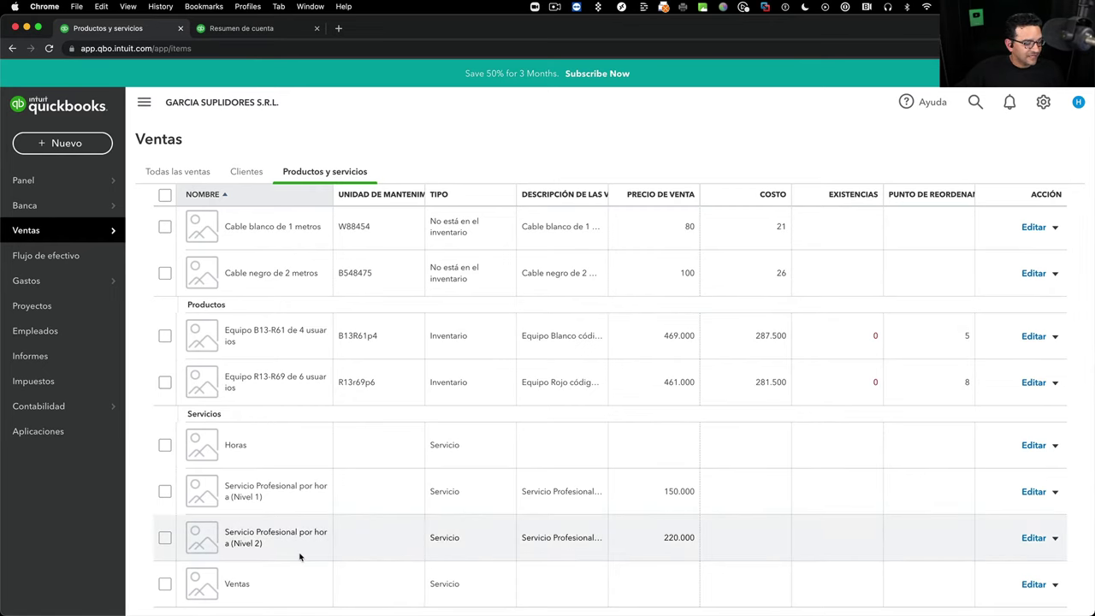
scroll(300, 556, up, 1)
scroll(299, 557, up, 3)
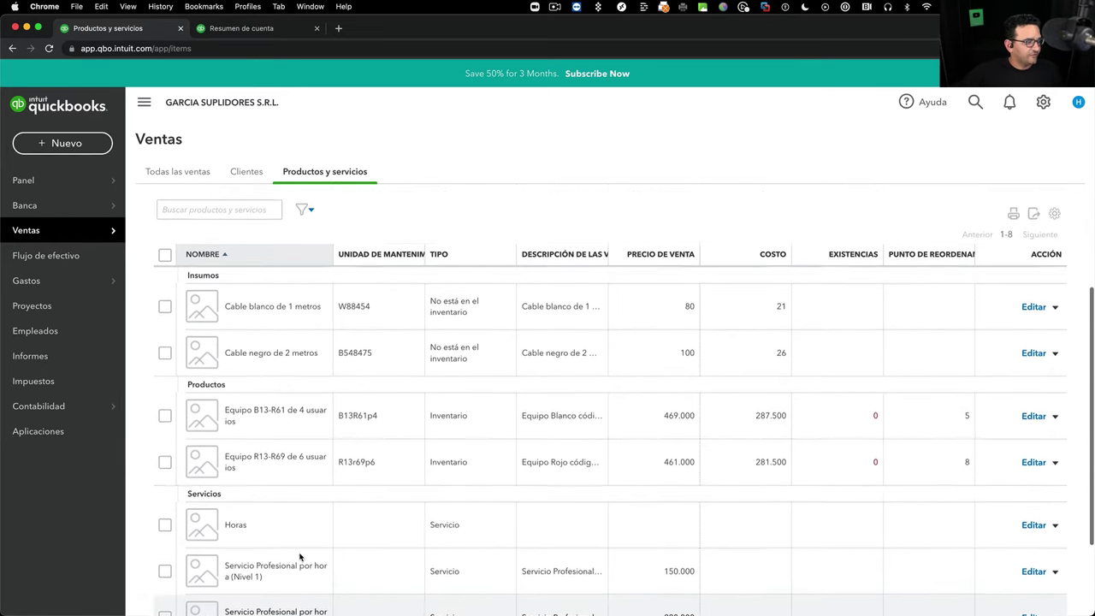
scroll(448, 200, up, 1)
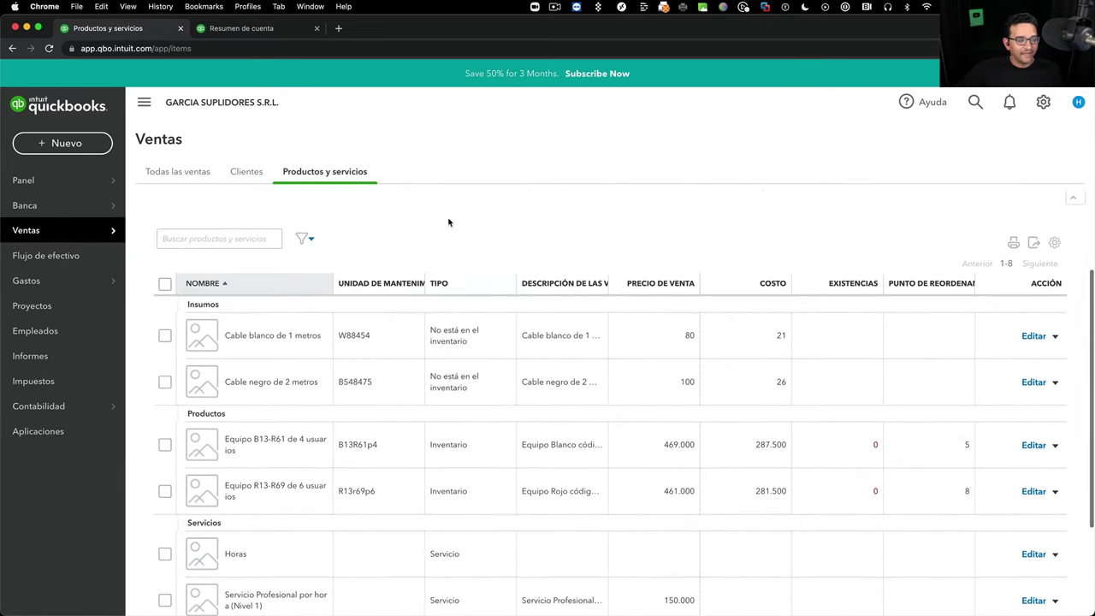
scroll(449, 223, down, 1)
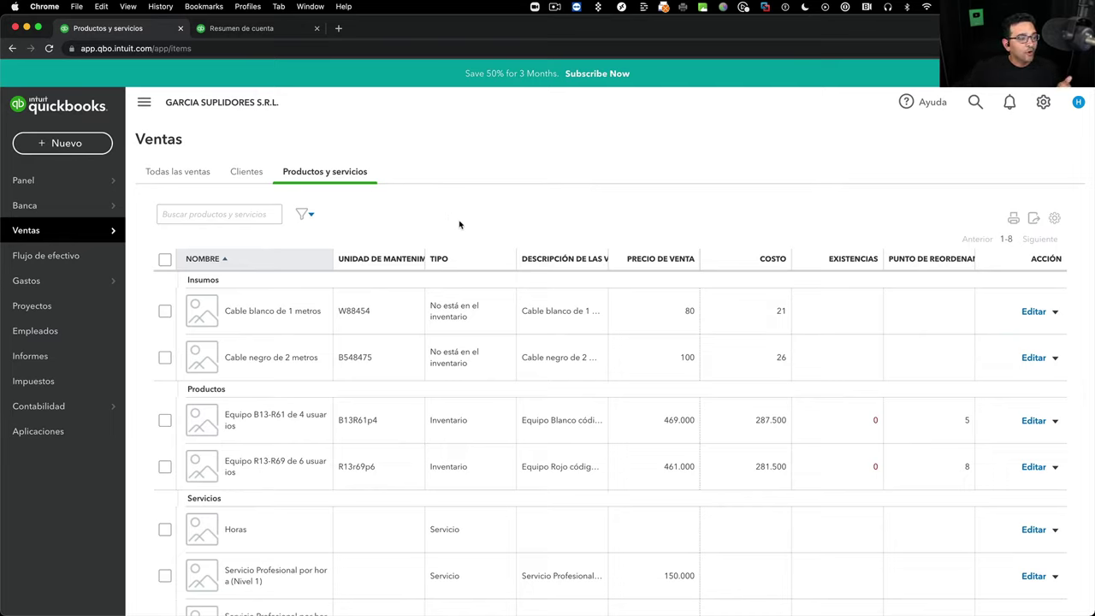
Filter the product list to Inventario type items, then clear the filter
click(310, 215)
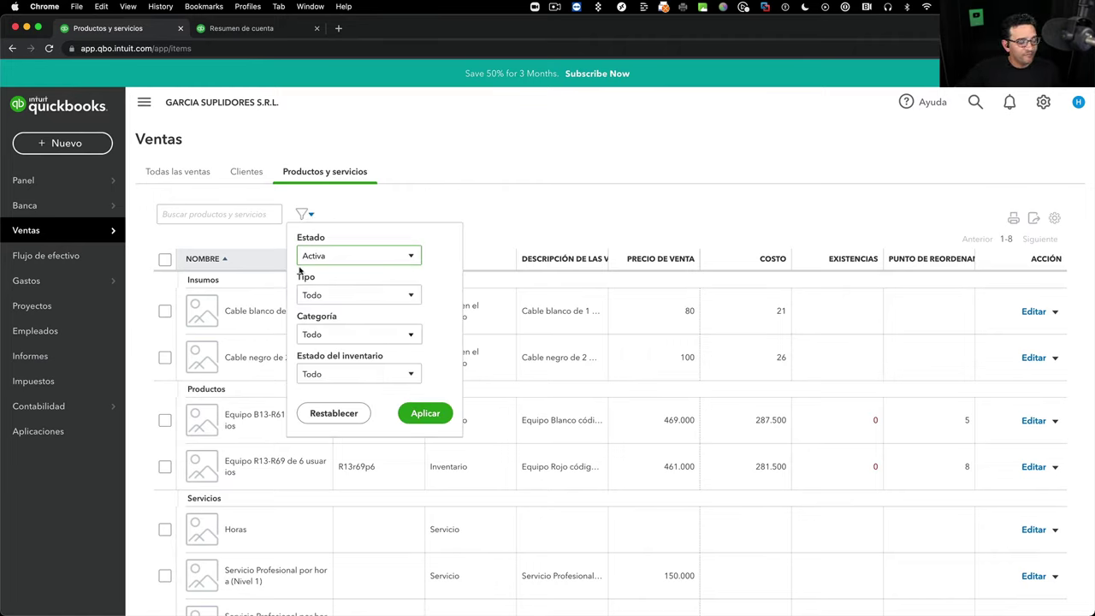
click(328, 293)
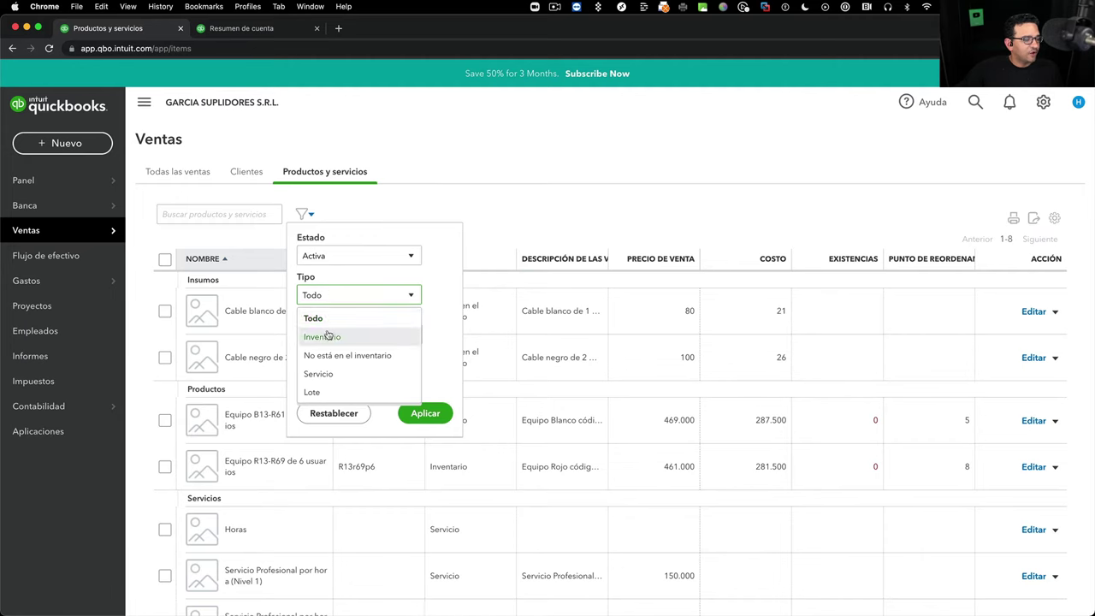
click(330, 336)
click(425, 413)
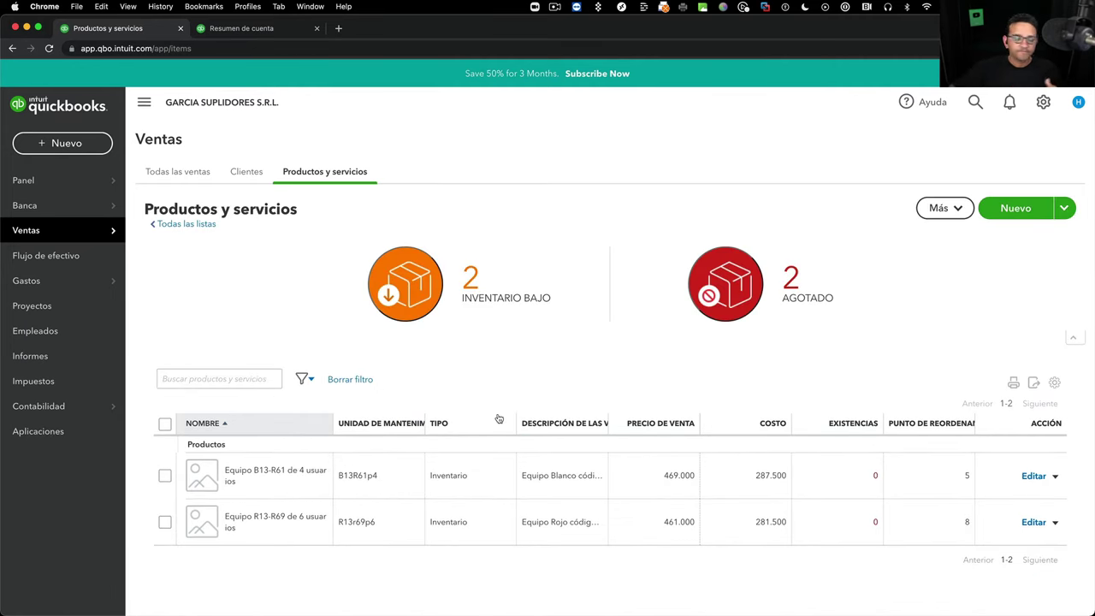
click(346, 380)
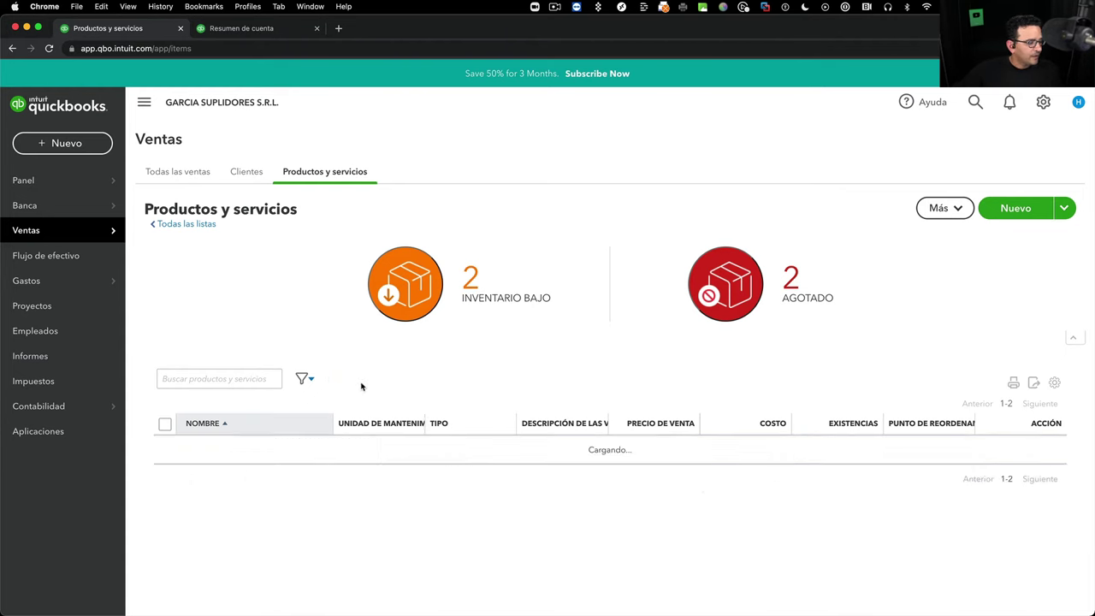
scroll(386, 385, down, 3)
Search products for '6 usu', then clear the search to list all eight items
click(200, 274)
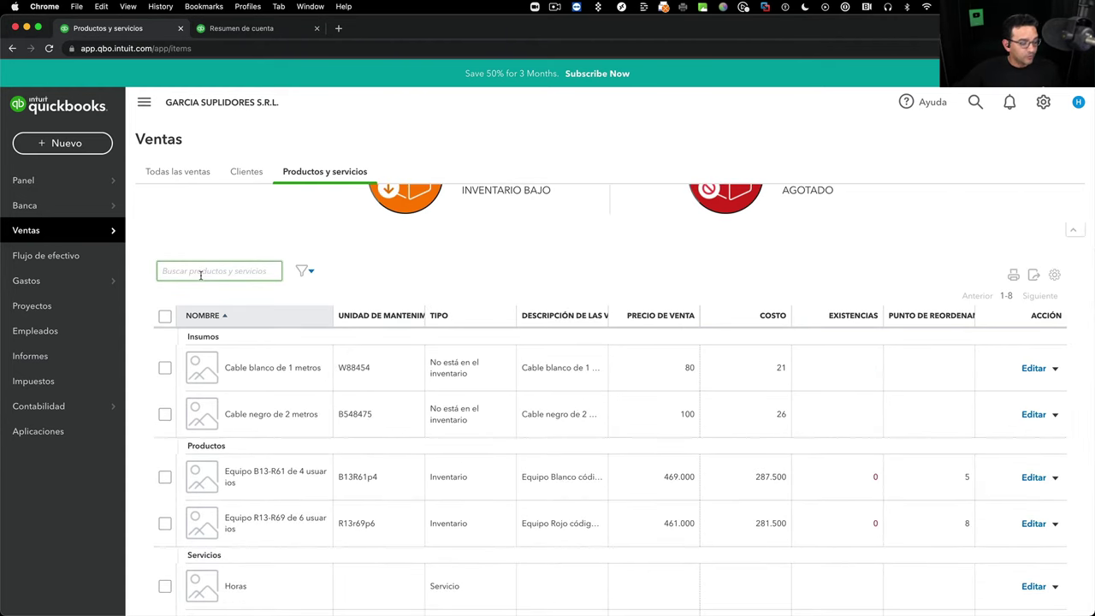
text(6)
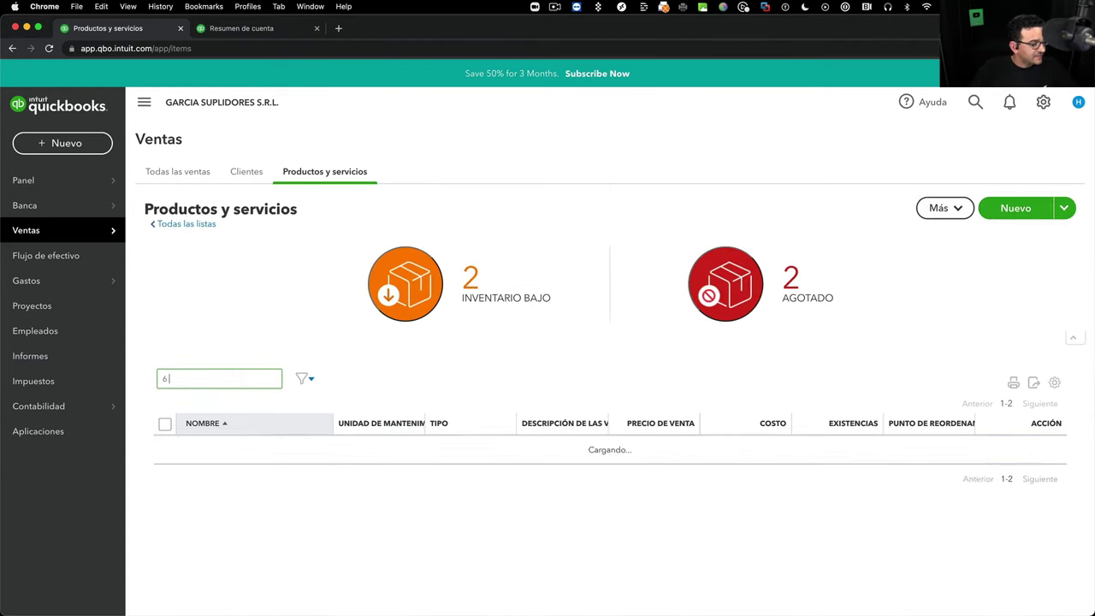
text( us)
key(BackSpace)
key(BackSpace)
key(BackSpace)
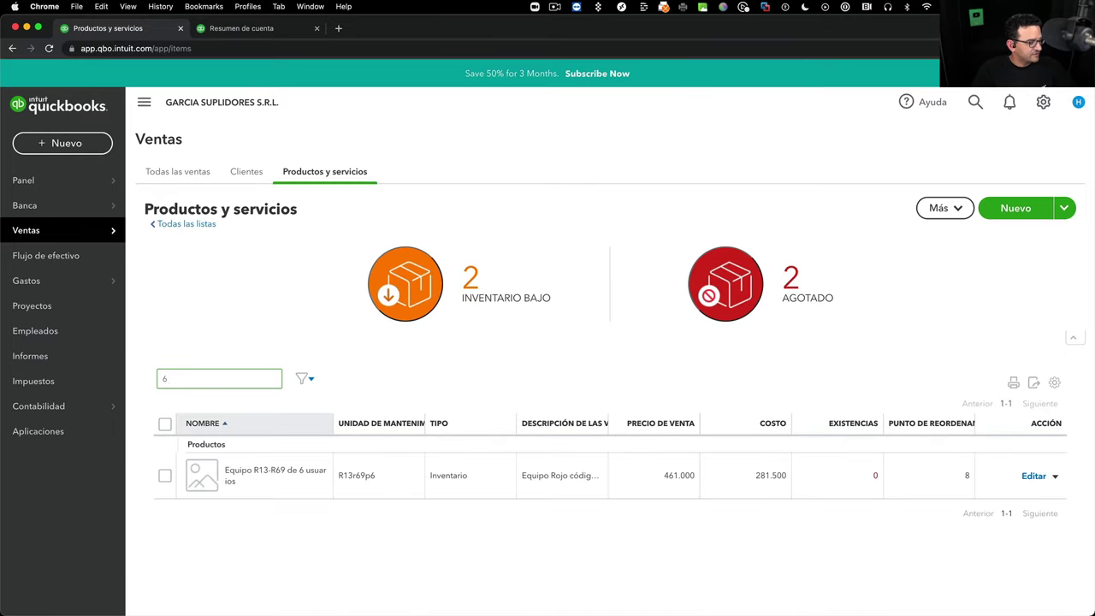
text(usu)
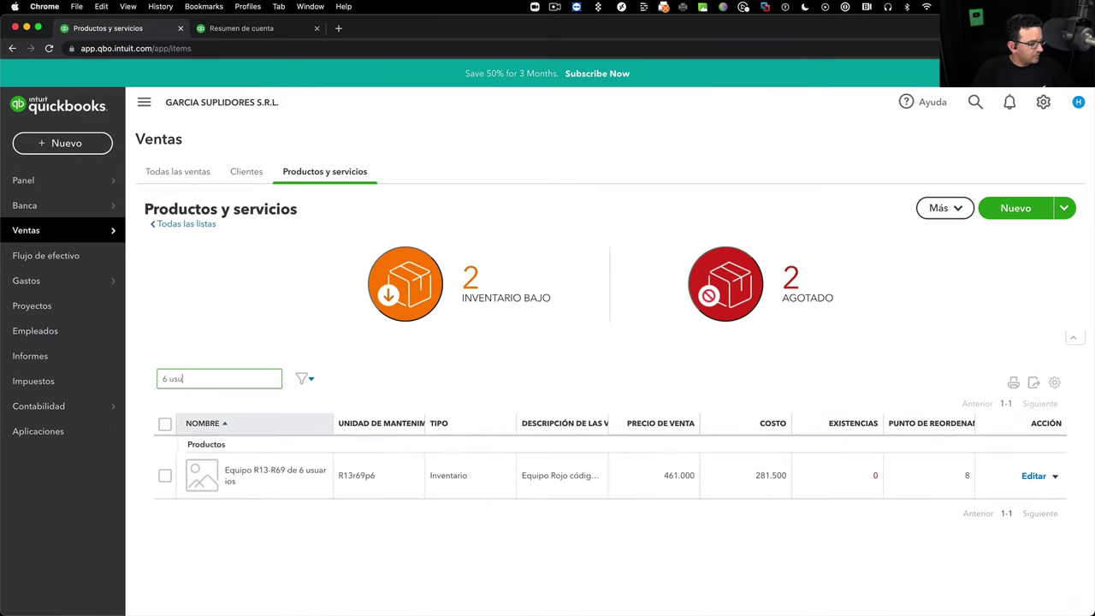
key(BackSpace)
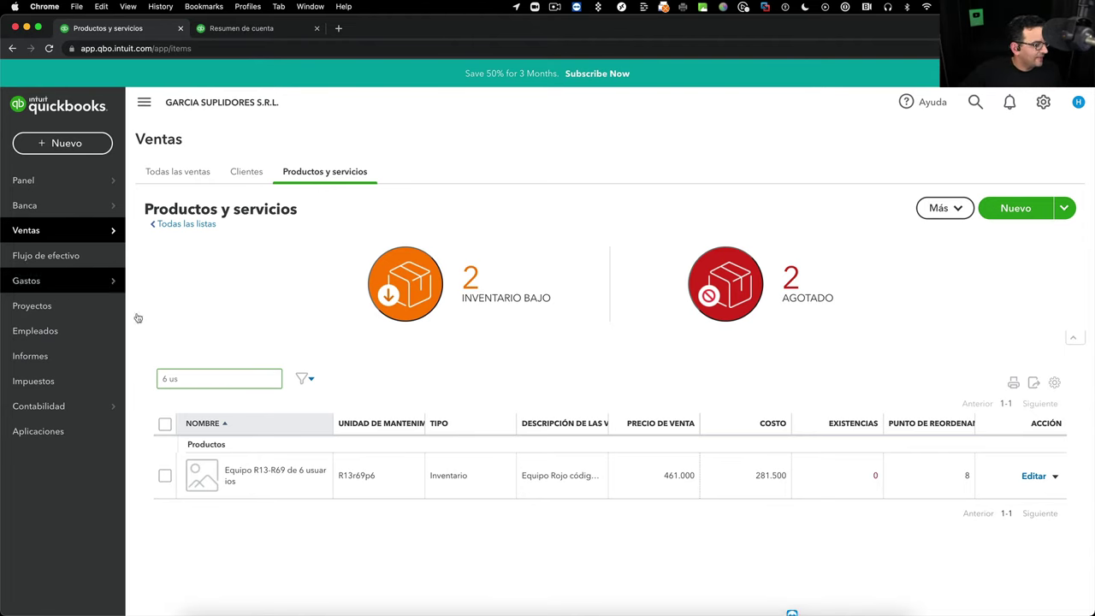
key(super+a)
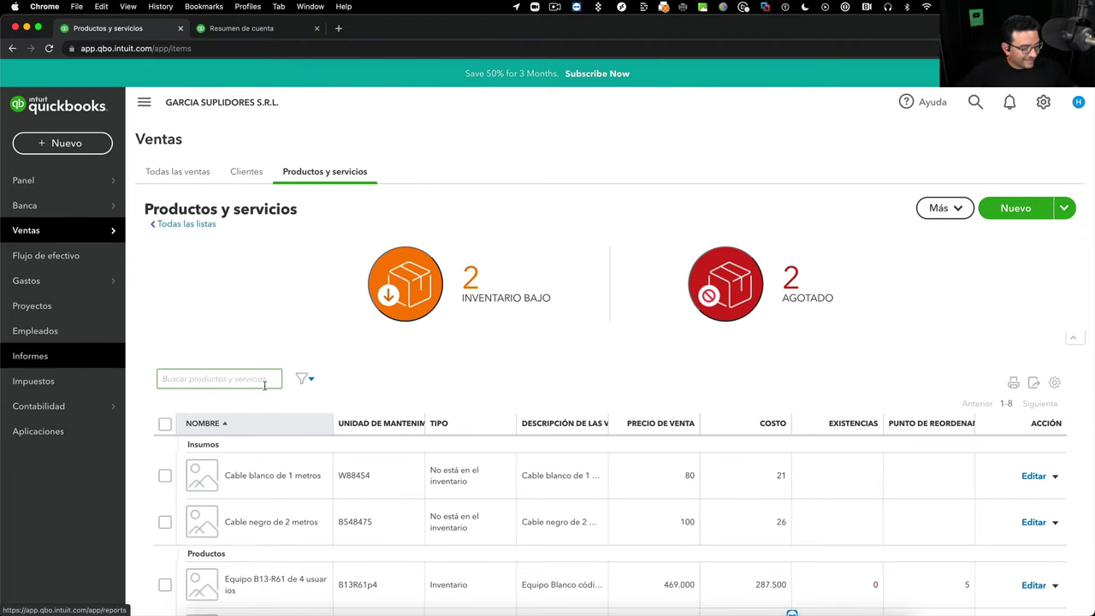
scroll(508, 374, down, 1)
scroll(510, 374, up, 1)
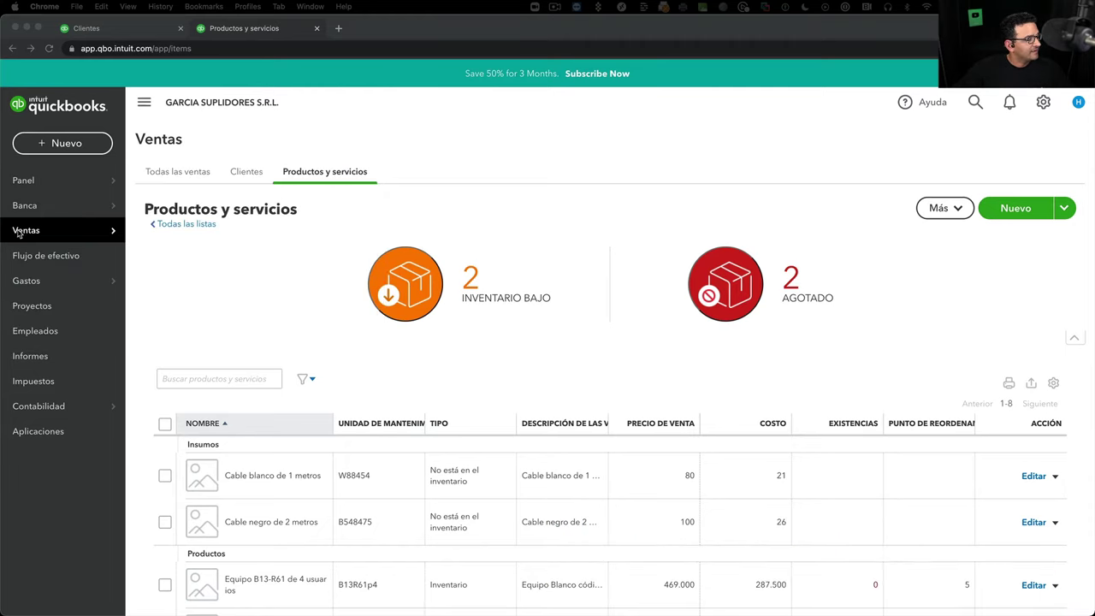
mouse_move(19, 233)
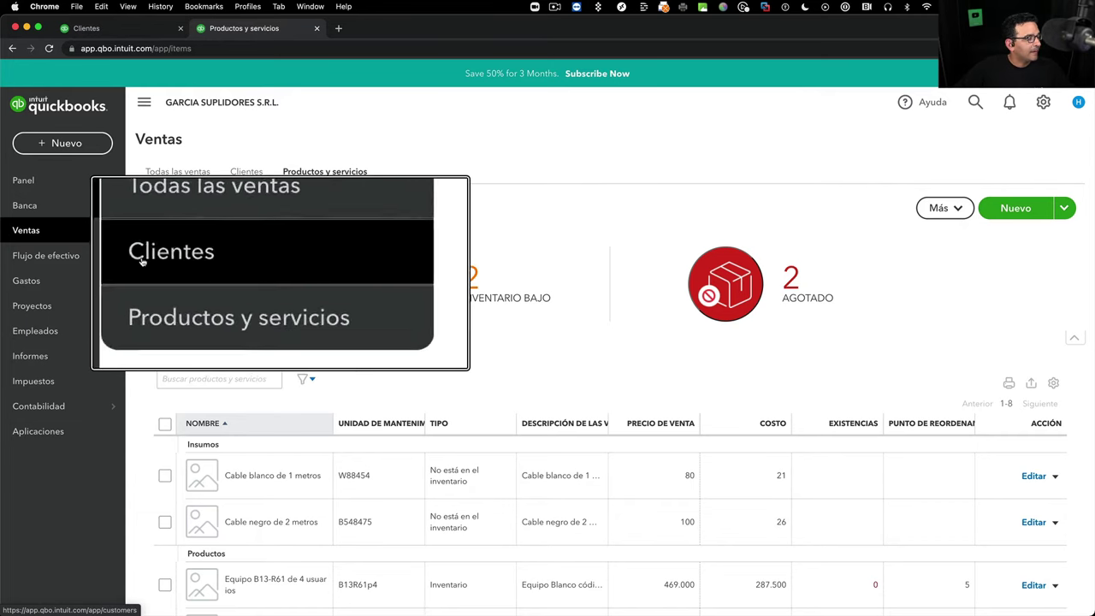
Open the Clientes list and start a new customer from the Nuevo cliente menu
click(143, 259)
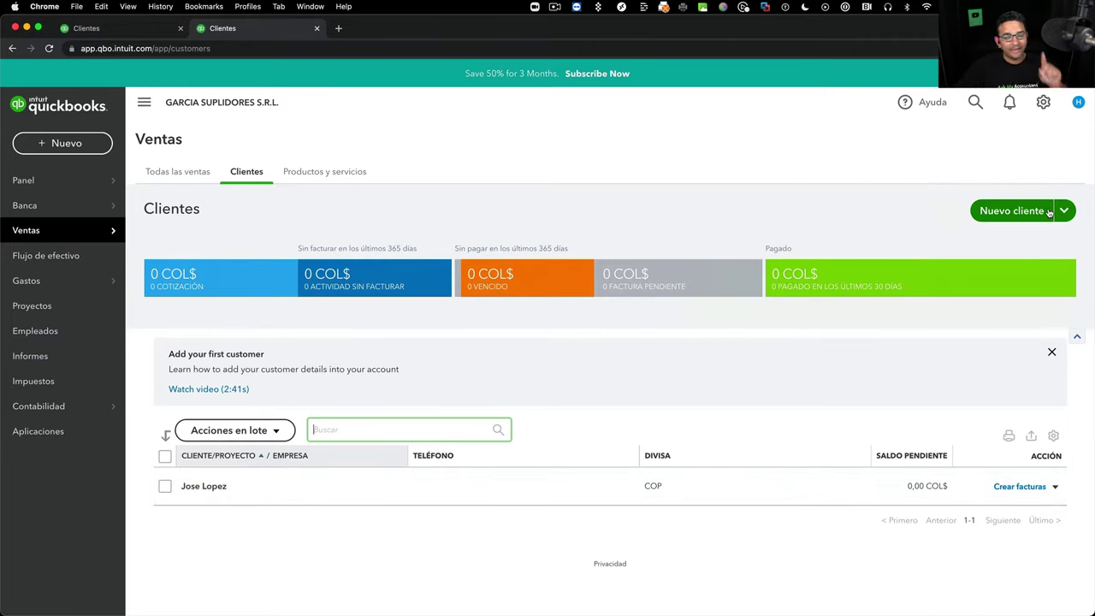
click(1061, 213)
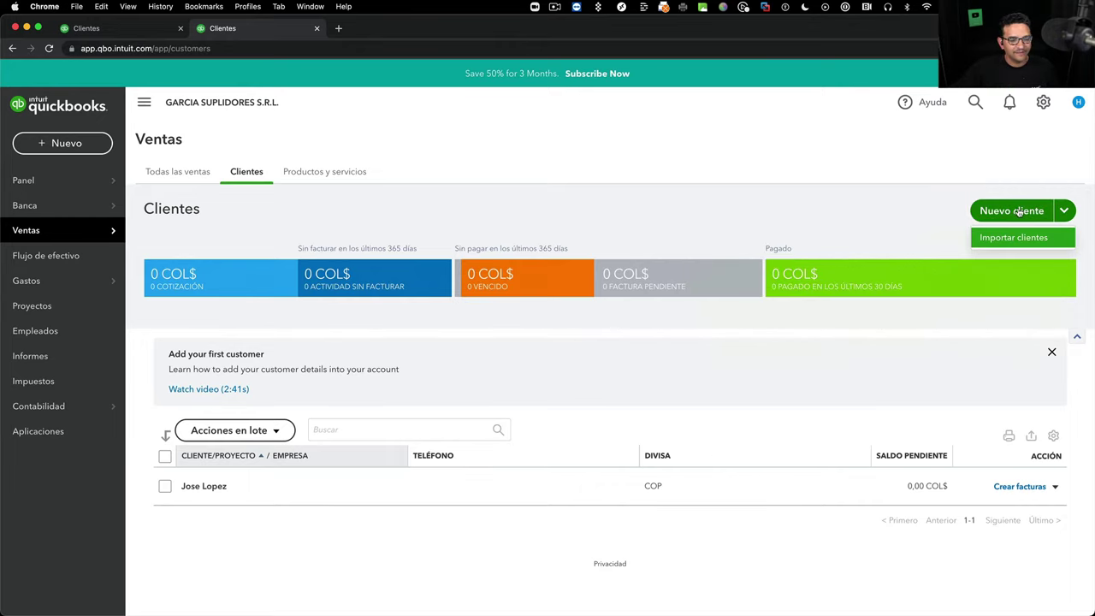
click(1018, 212)
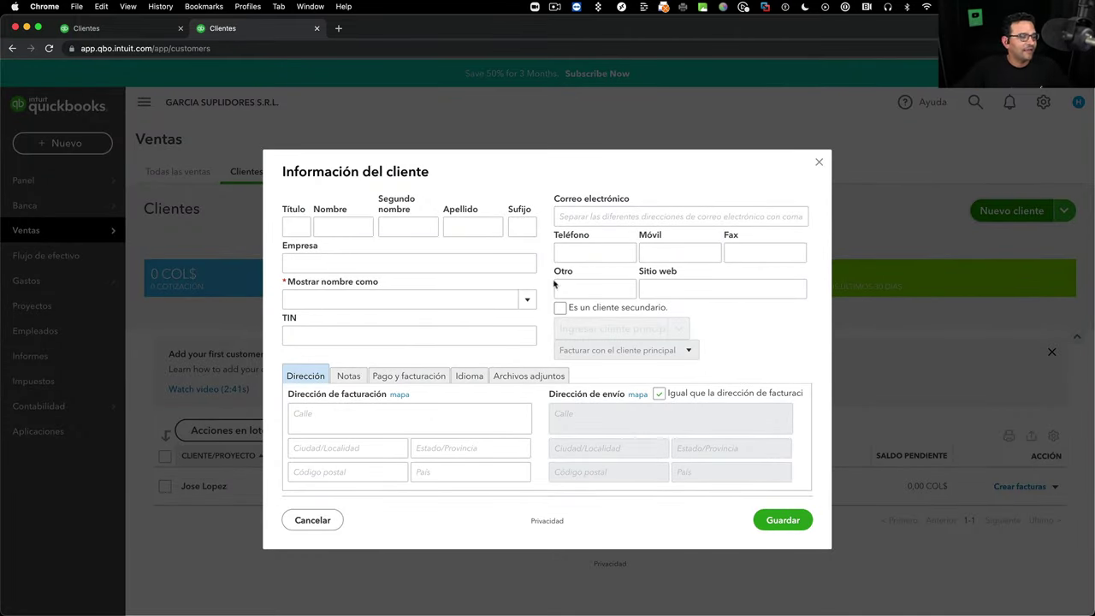
Enter Servicios Rápidos Colombia SRL as company name and copy it into the display name
click(291, 262)
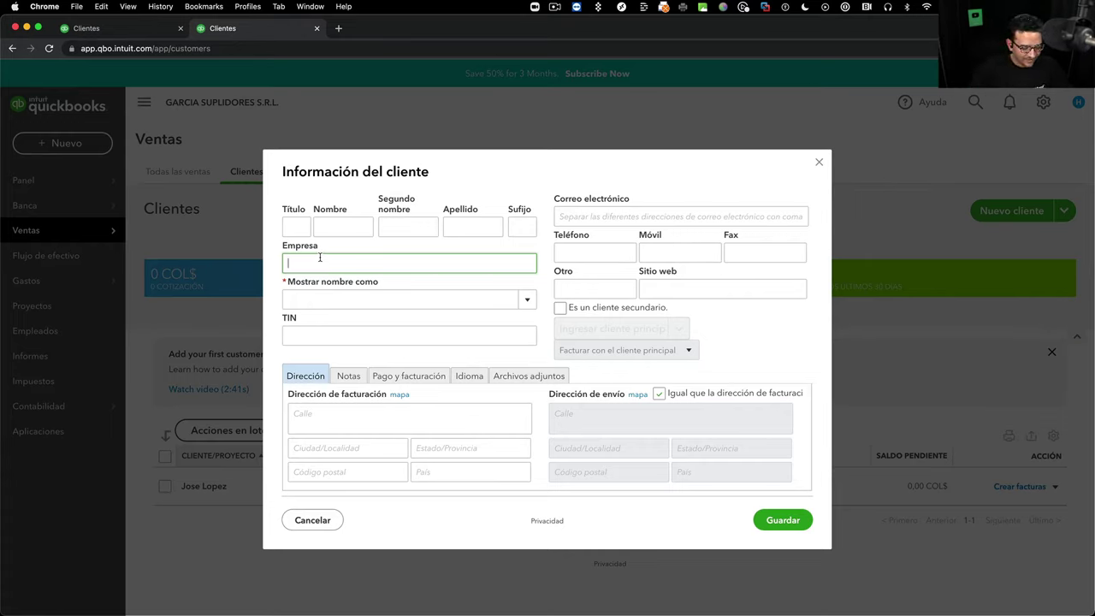
text(Servicios )
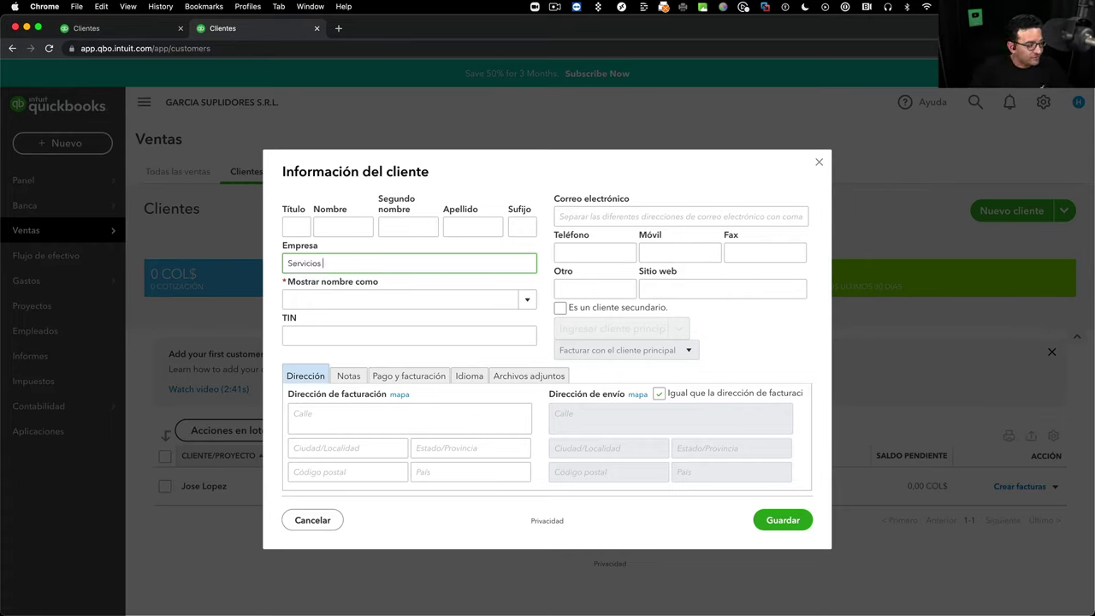
text(Rapidos Colombia SRL)
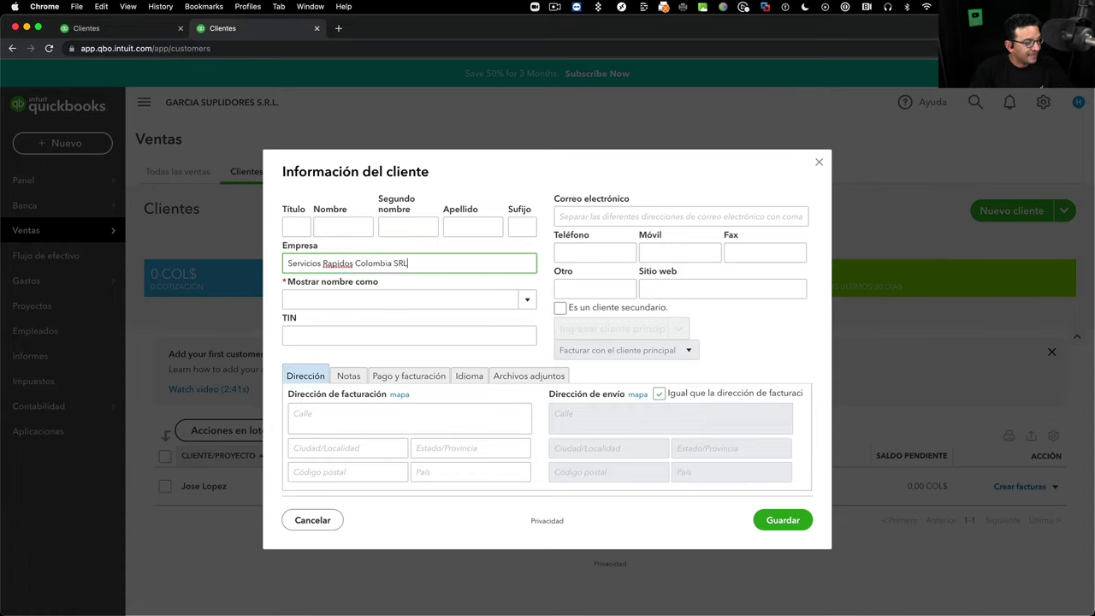
click(332, 263)
key(Delete)
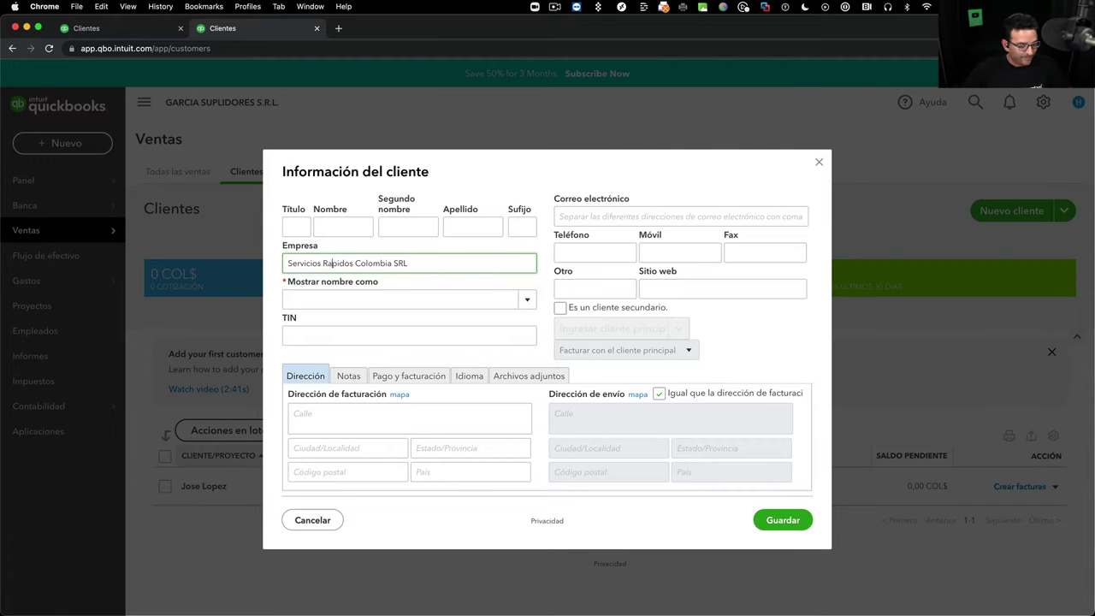
text(a)
text(2)
click(364, 298)
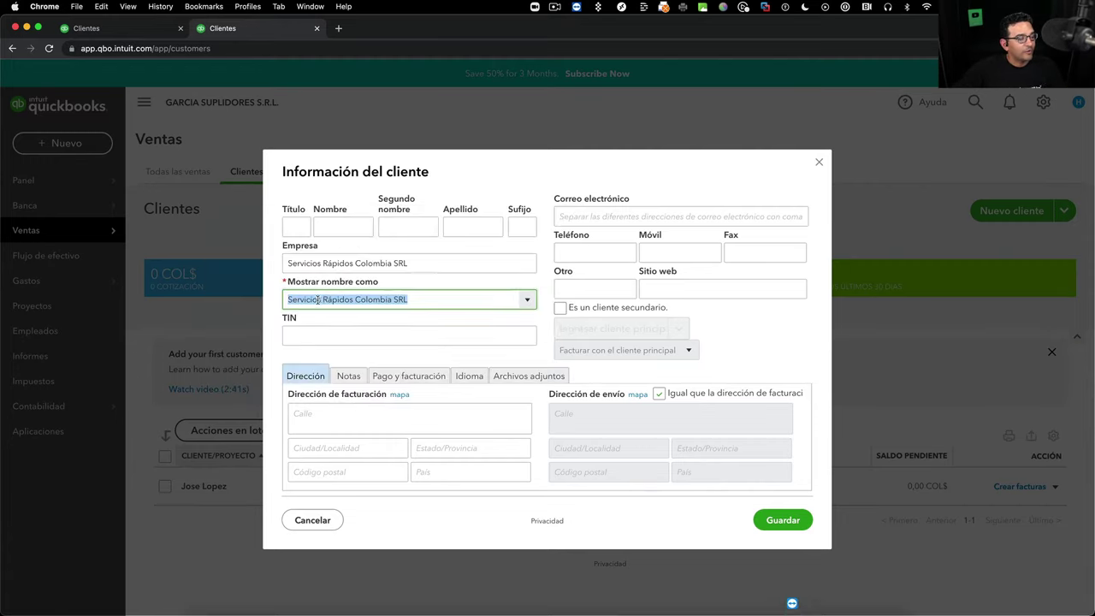
triple_click(423, 266)
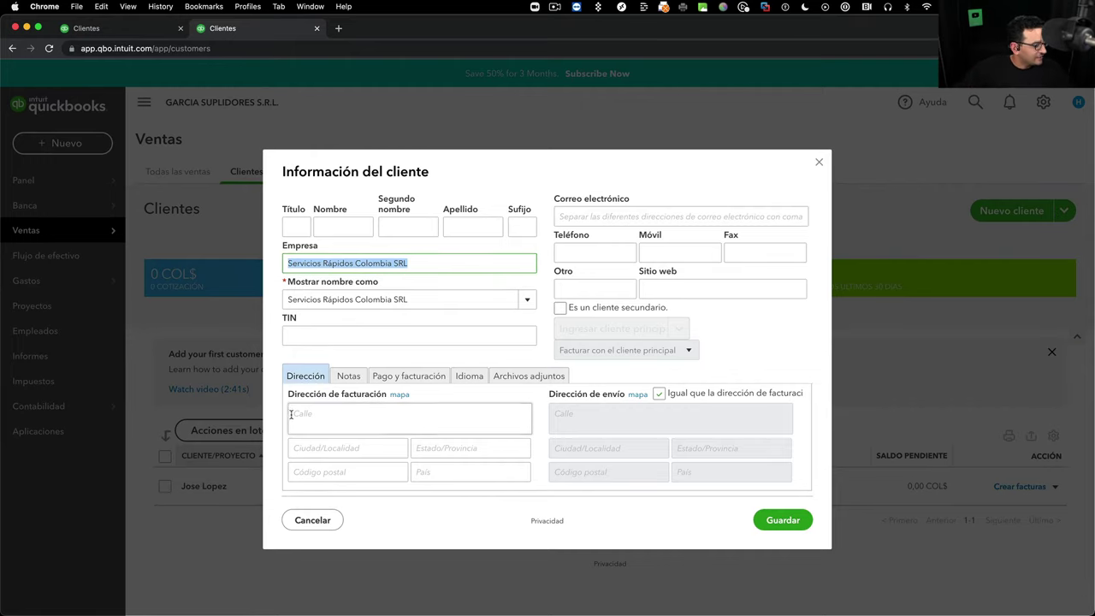
Enter the billing street address, correcting the capitalisation of Edificio
click(319, 416)
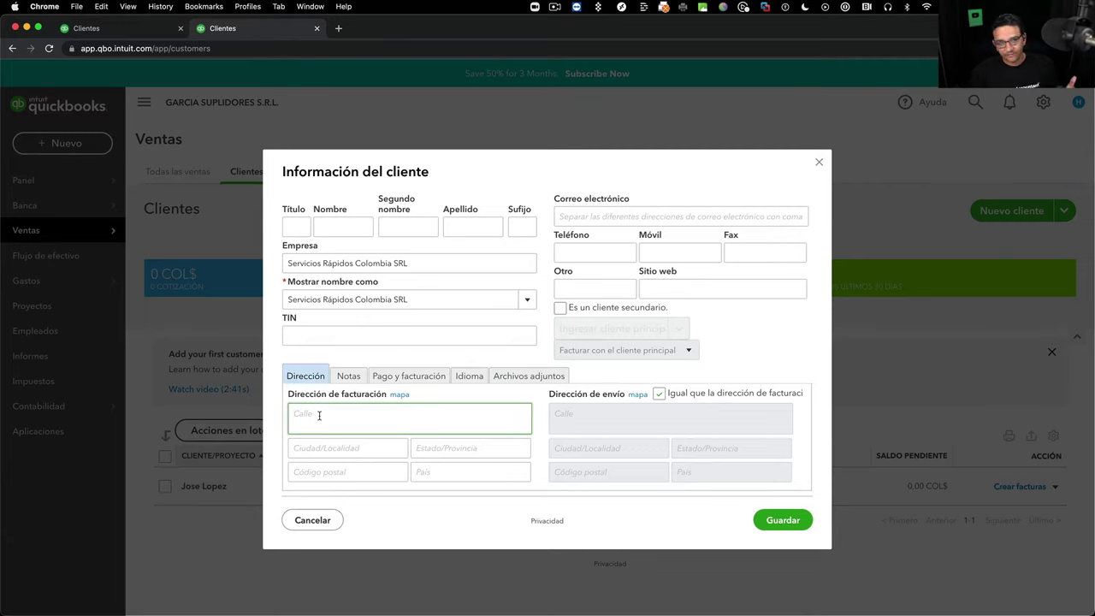
text(Calle)
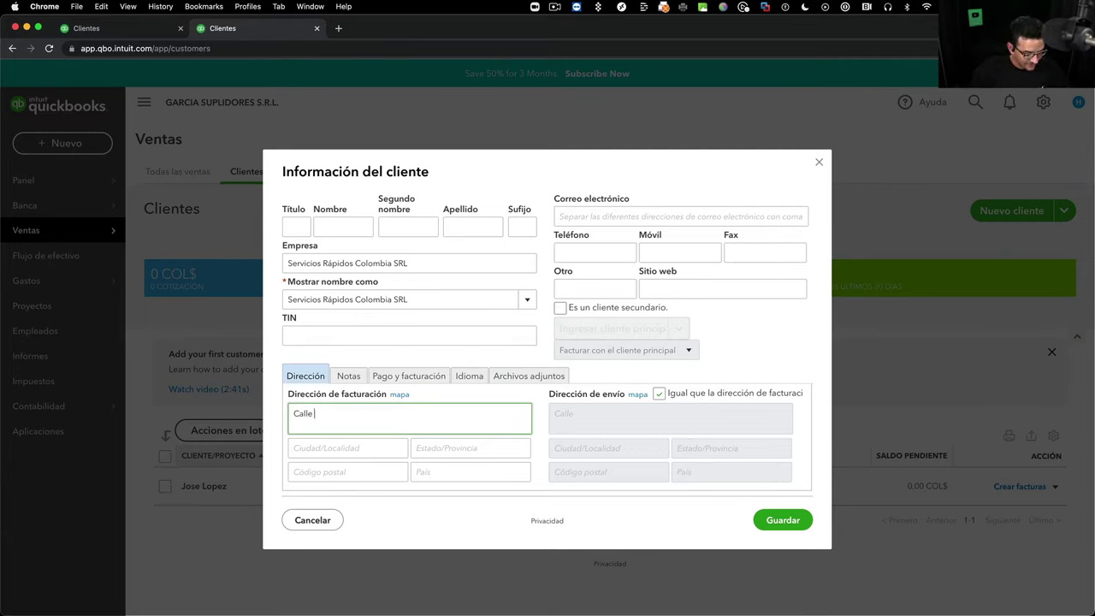
text( 72, )
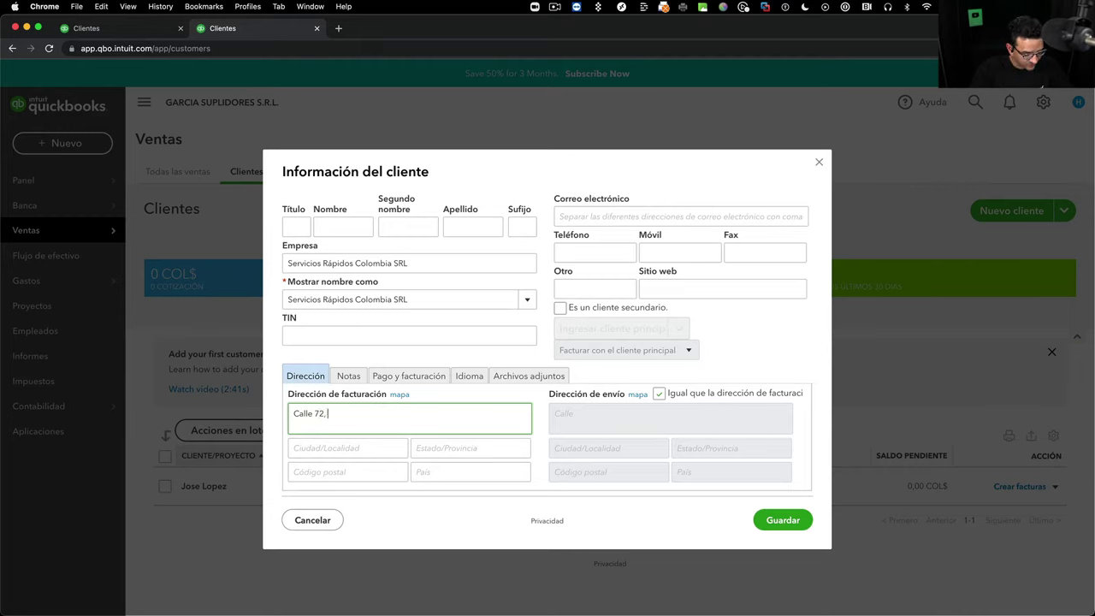
text(edici)
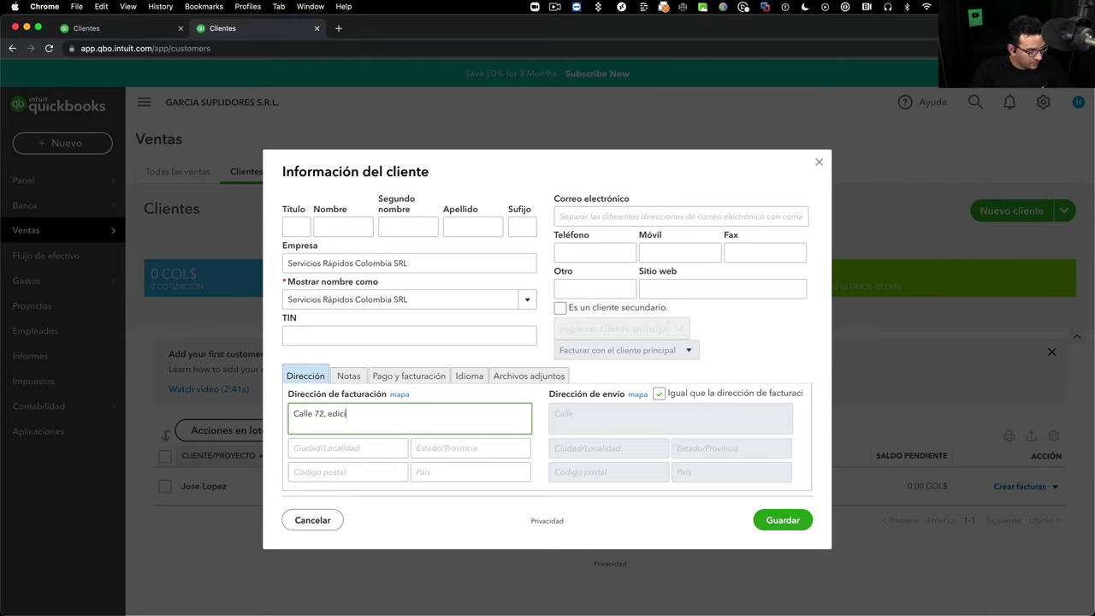
text(fio la quinta)
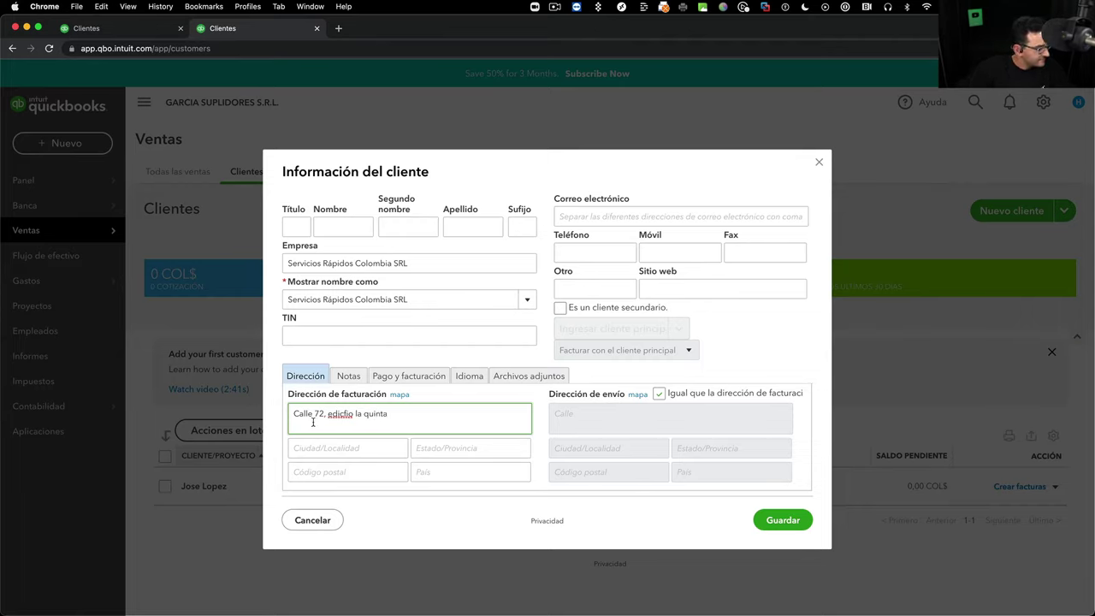
right_click(333, 414)
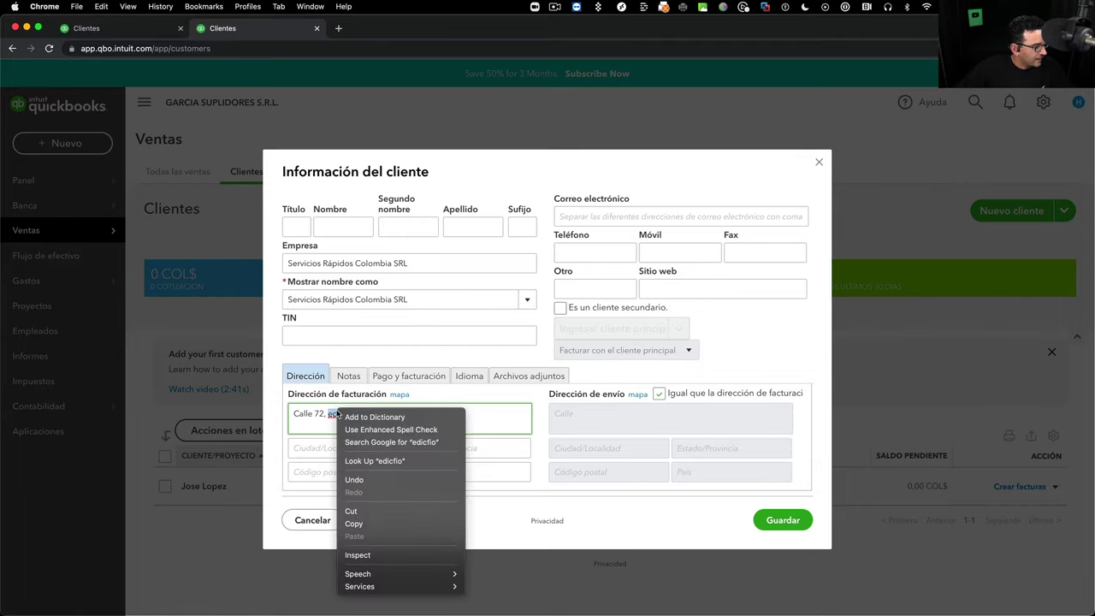
click(330, 413)
click(330, 413)
key(BackSpace)
text(E)
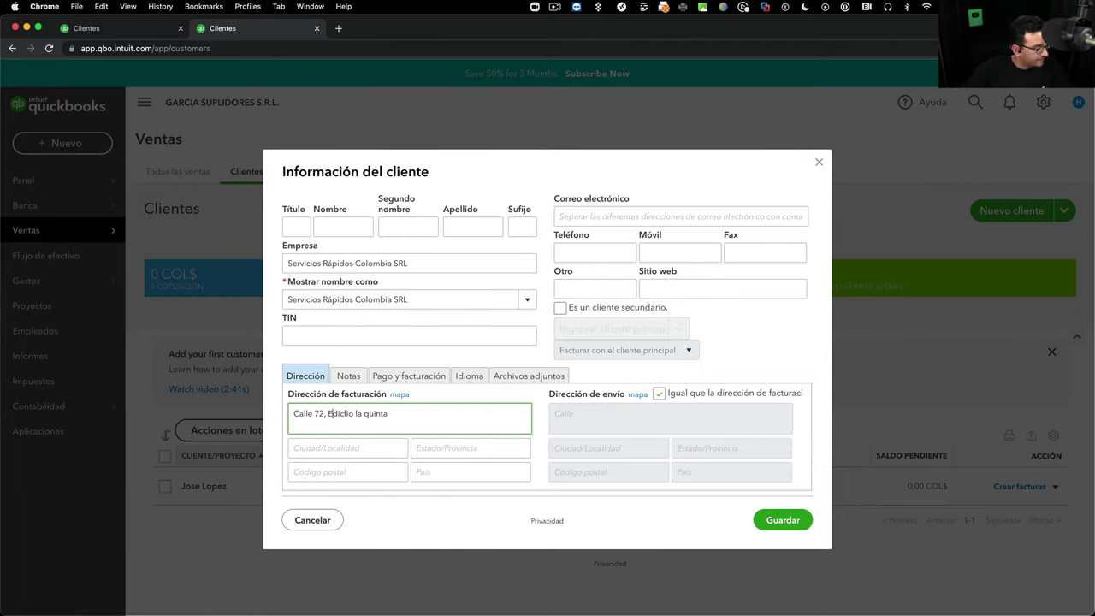
click(397, 413)
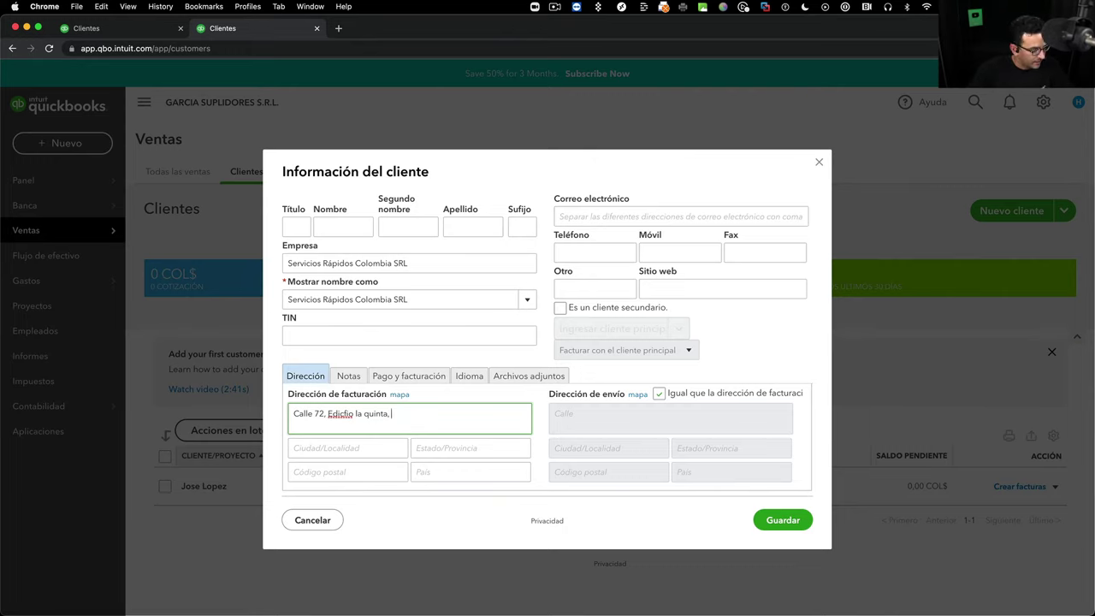
text(, S)
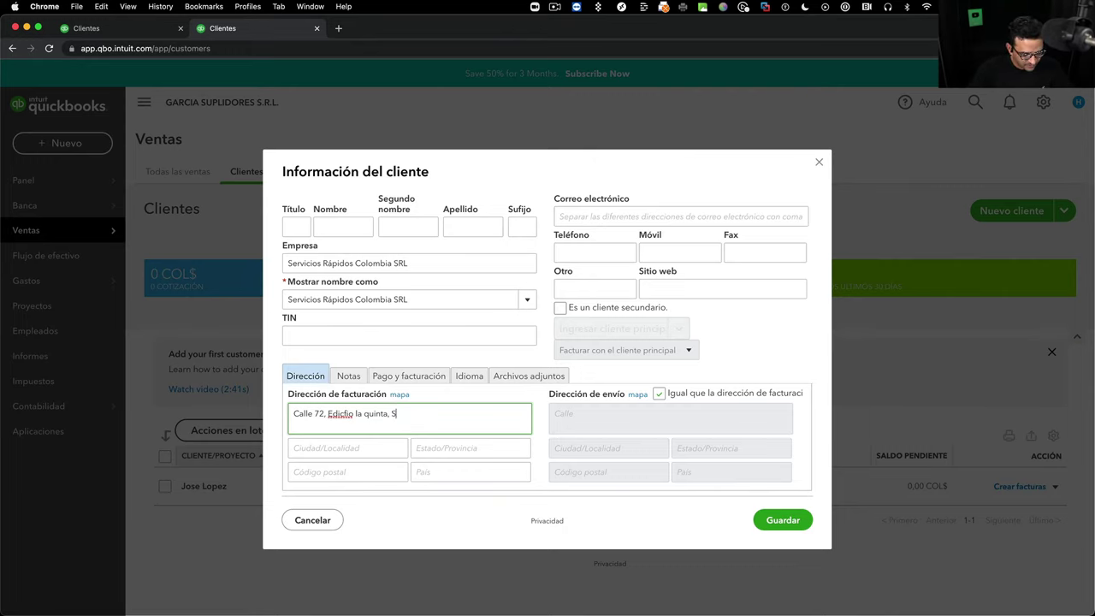
text(ala 2)
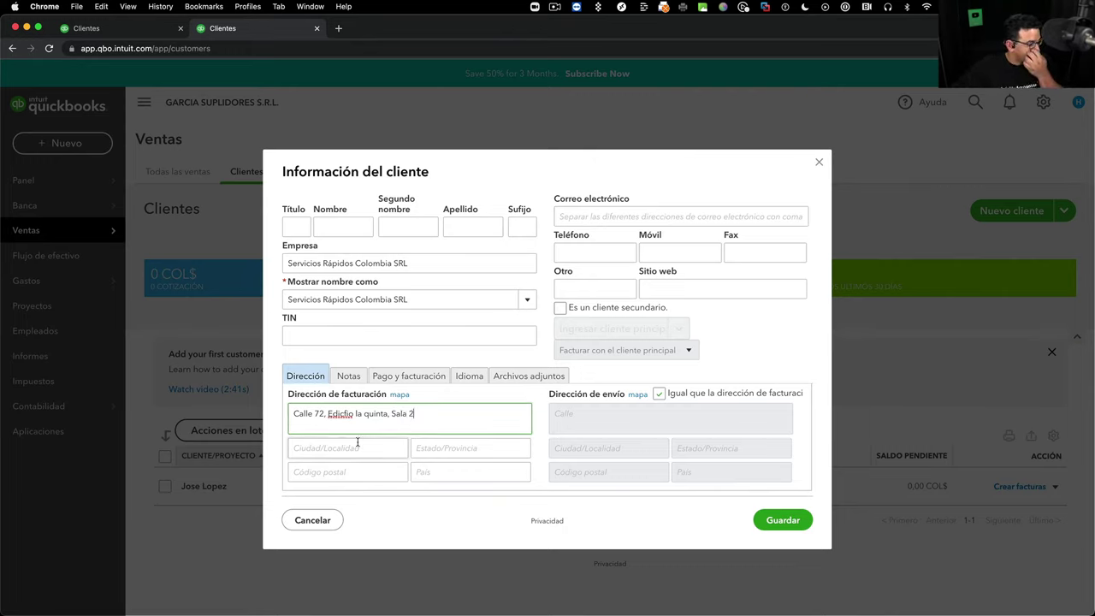
Set billing city Bogotá and country Colombia, and unlink shipping from the billing address
click(358, 442)
text(Bogo)
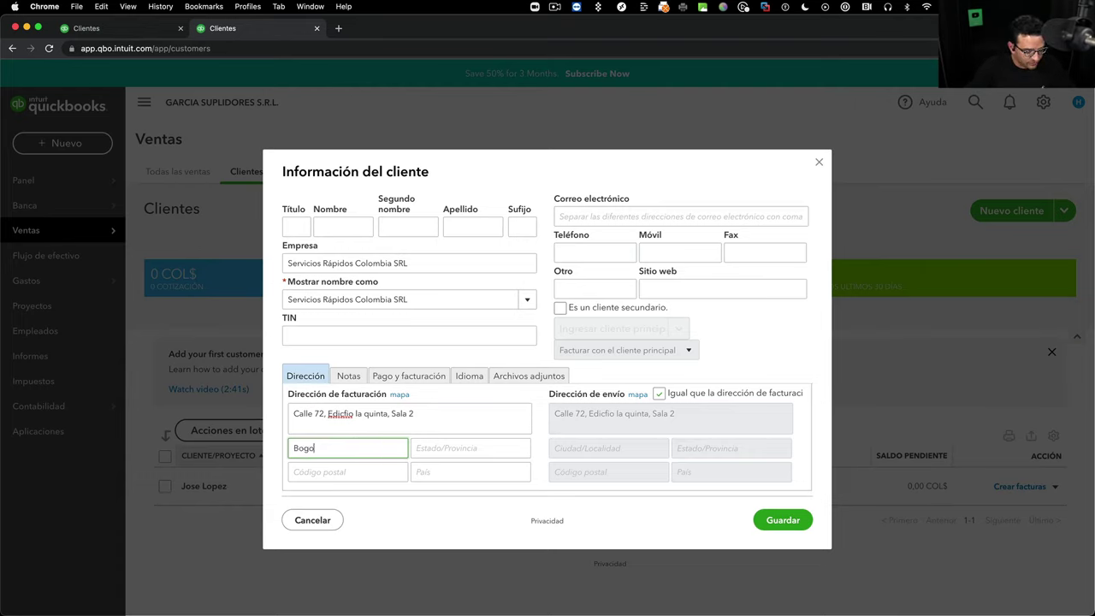
key(Tab)
key(Tab)
key(Tab)
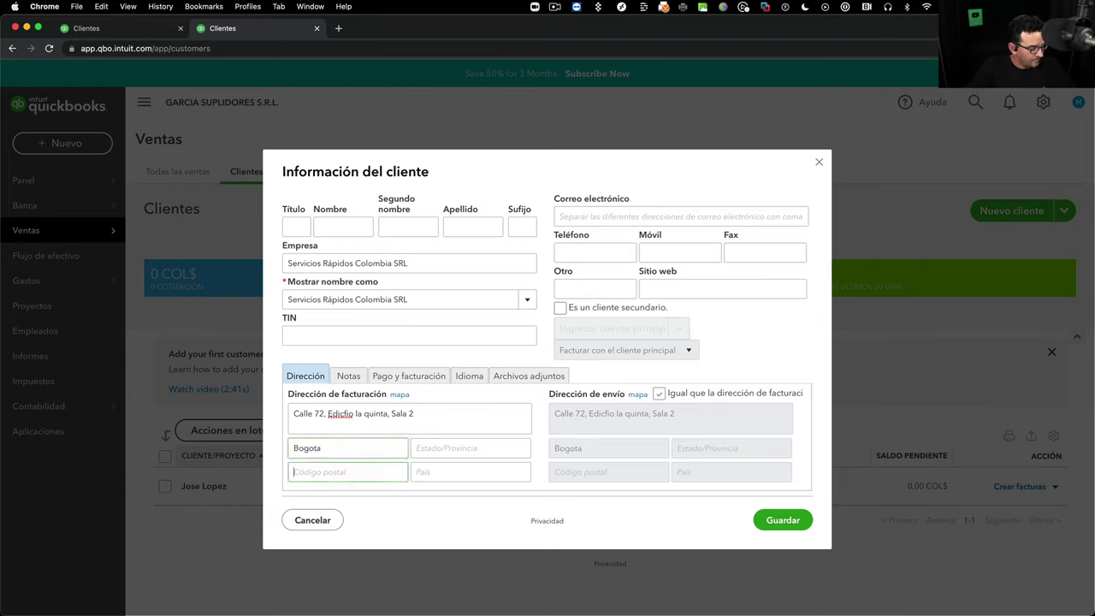
text(Colombia)
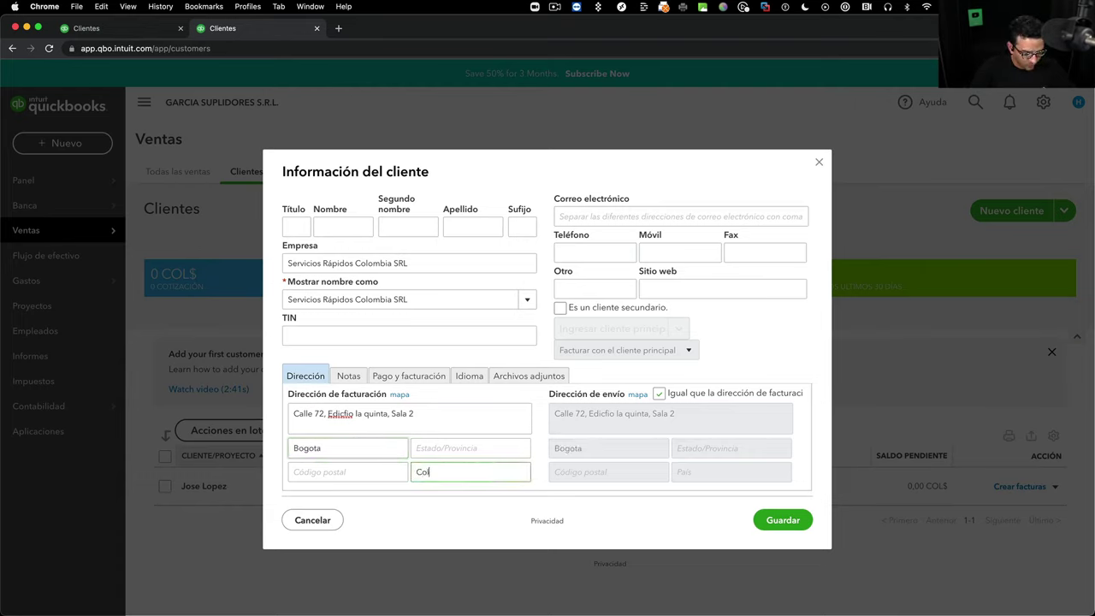
click(452, 454)
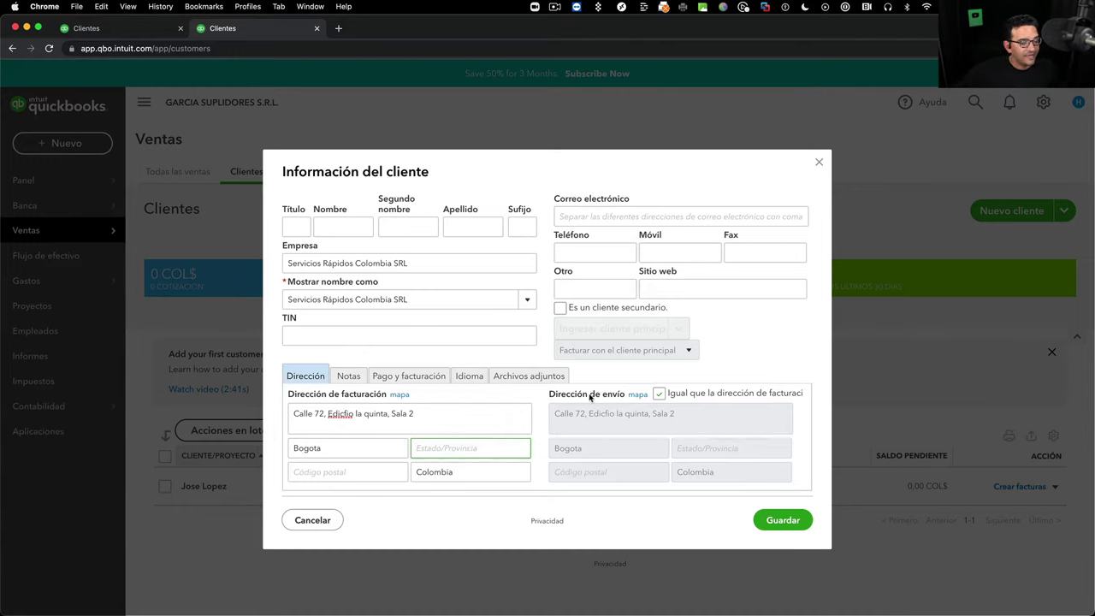
click(660, 394)
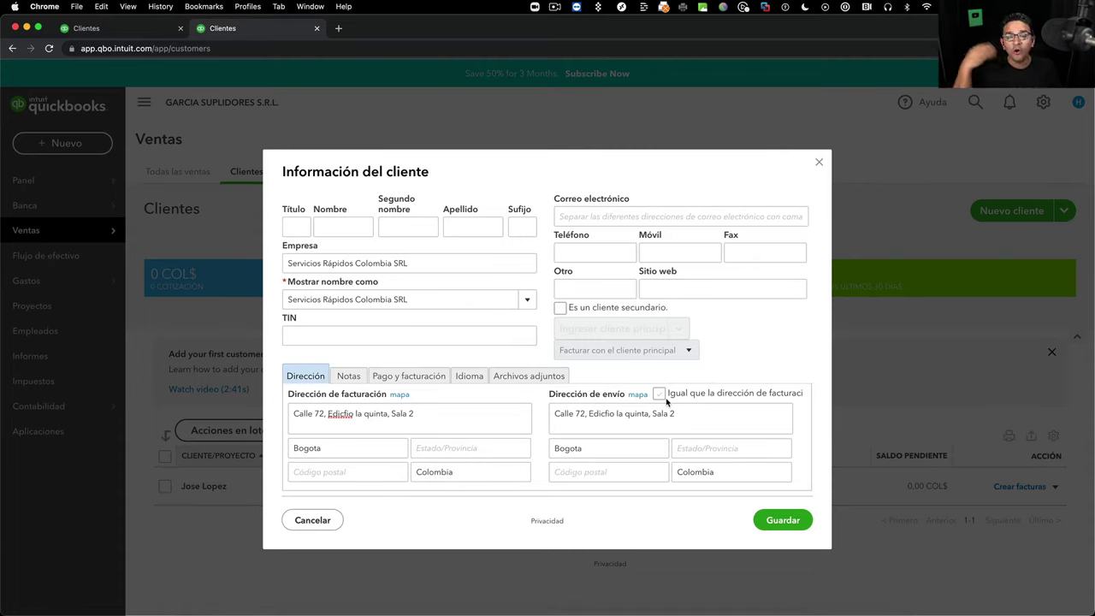
click(346, 379)
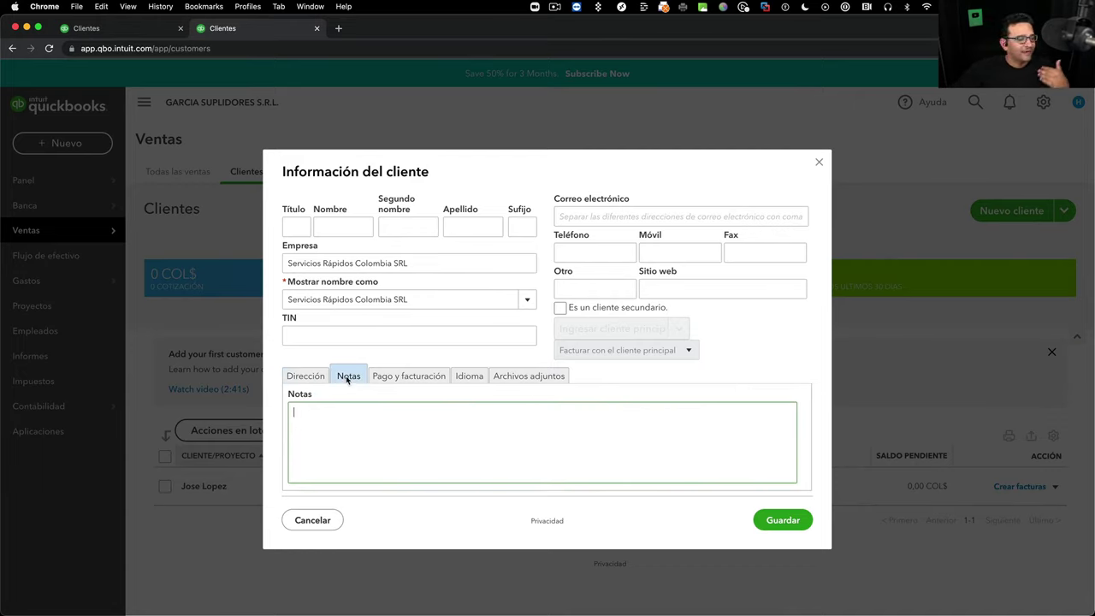
Set preferred payment to Cheque, delivery to Enviar más adelante, and terms to Pago en 30 días
click(409, 376)
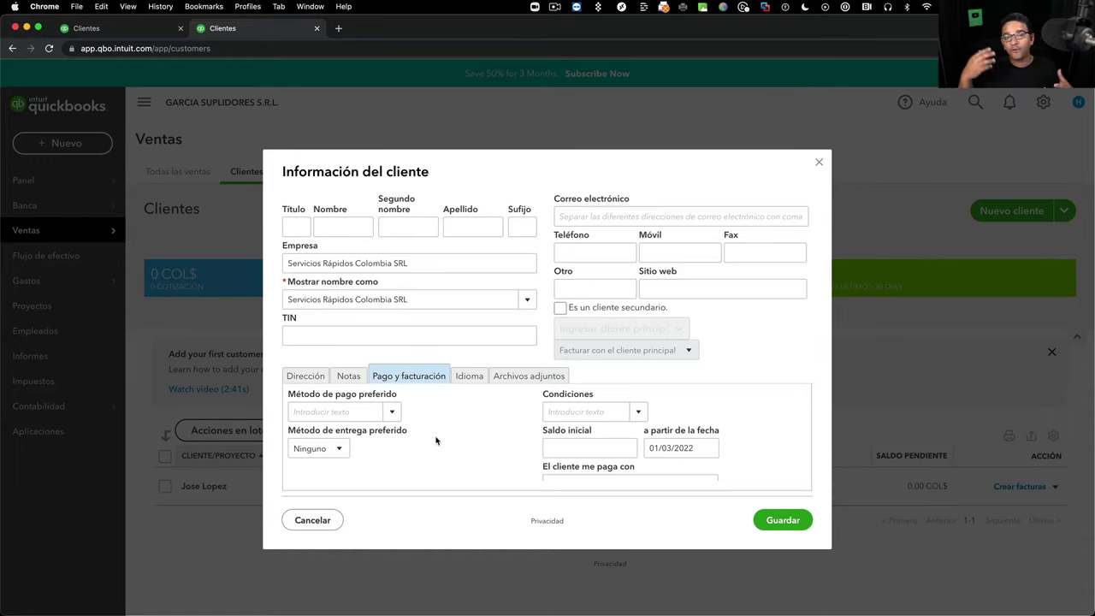
click(391, 413)
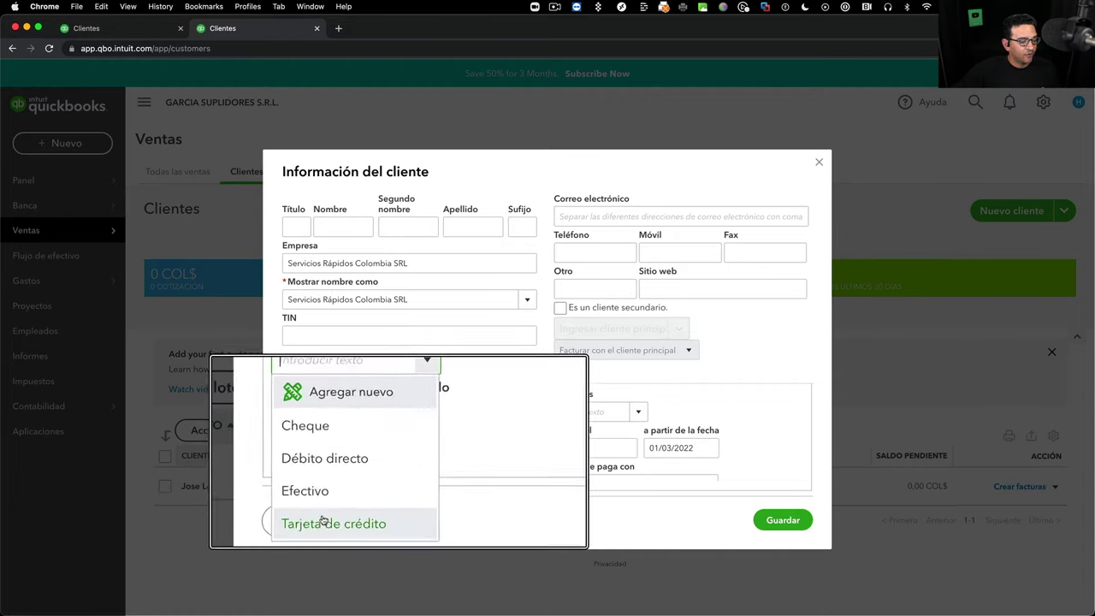
click(324, 460)
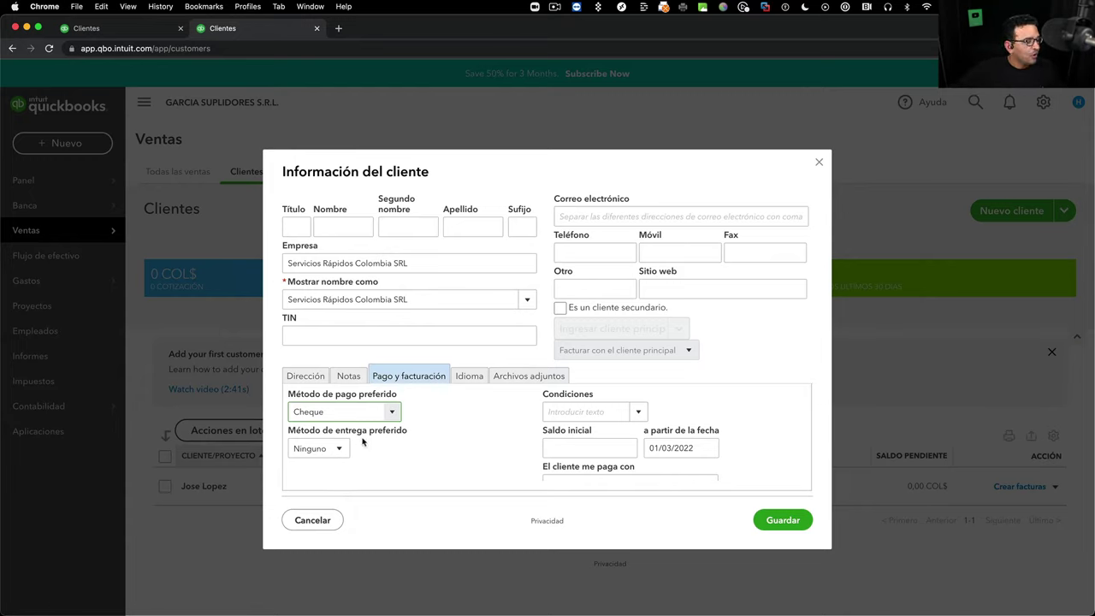
click(338, 451)
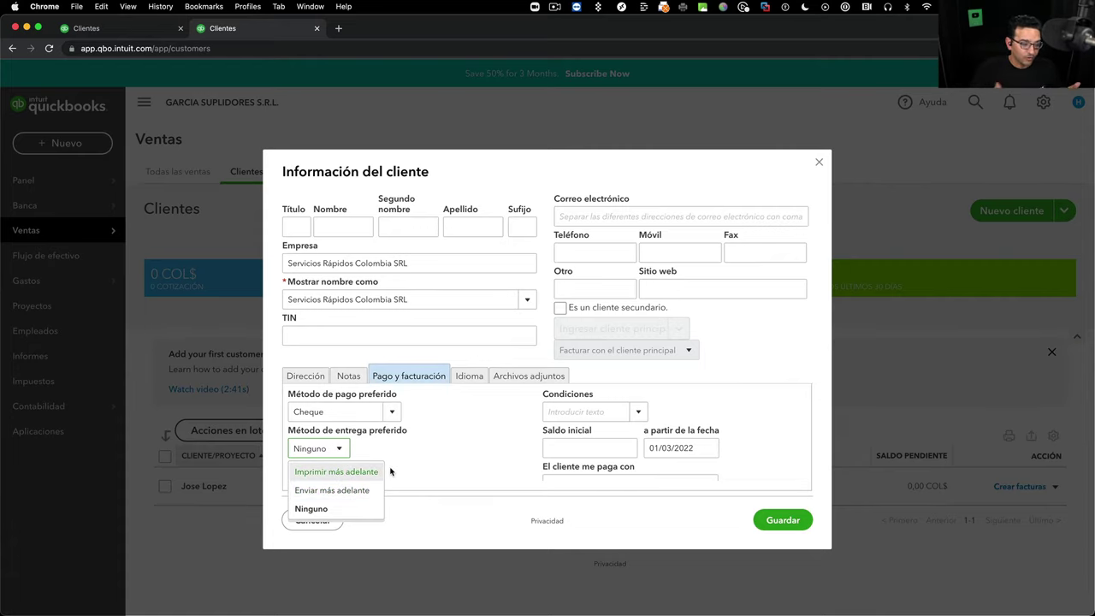
click(309, 491)
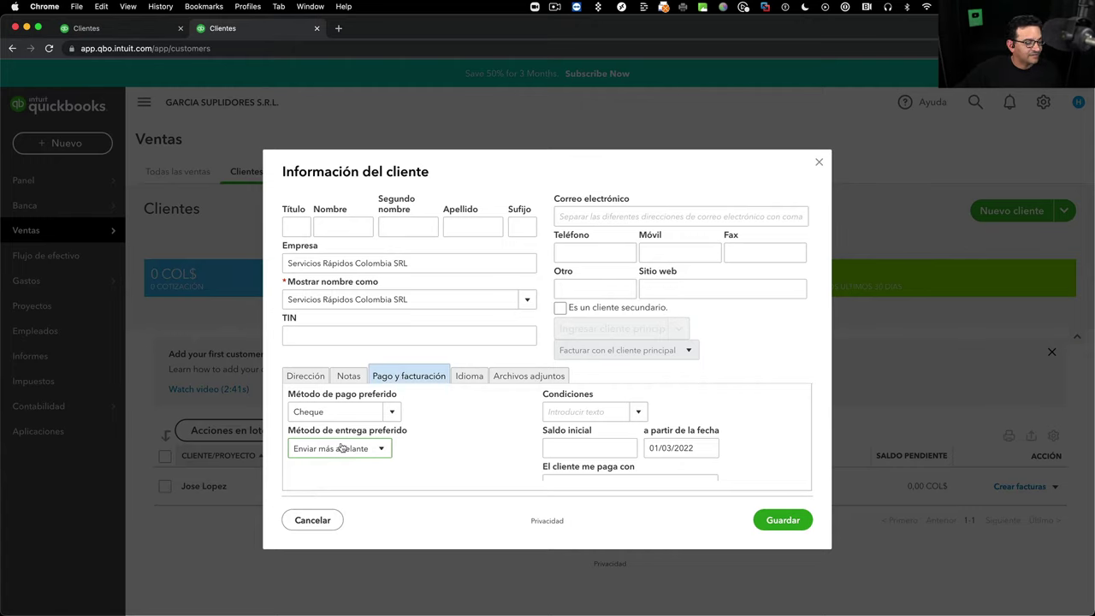
click(639, 413)
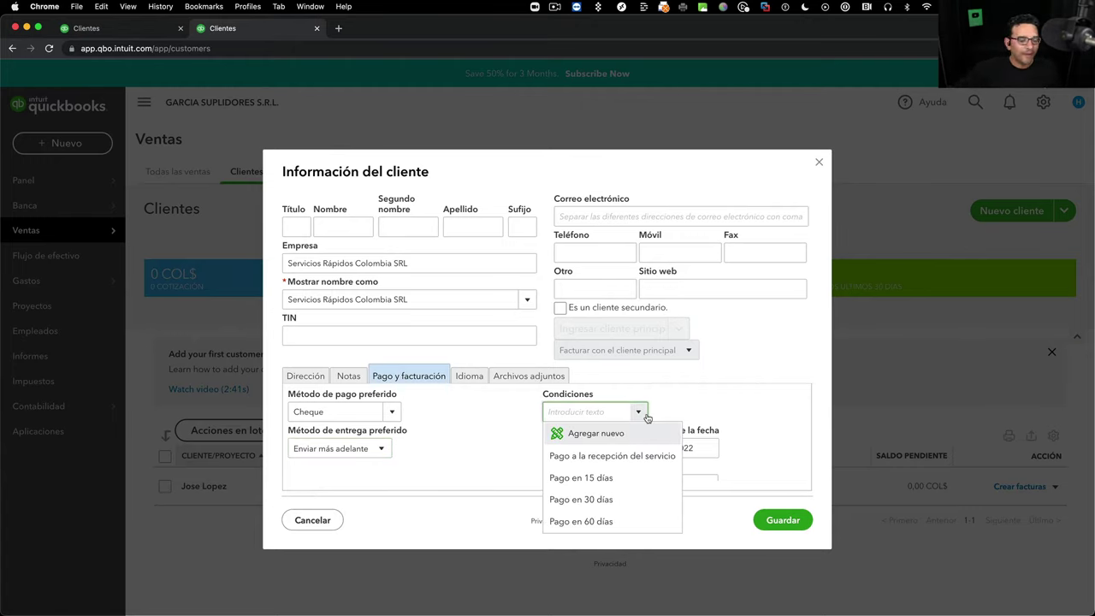
click(597, 500)
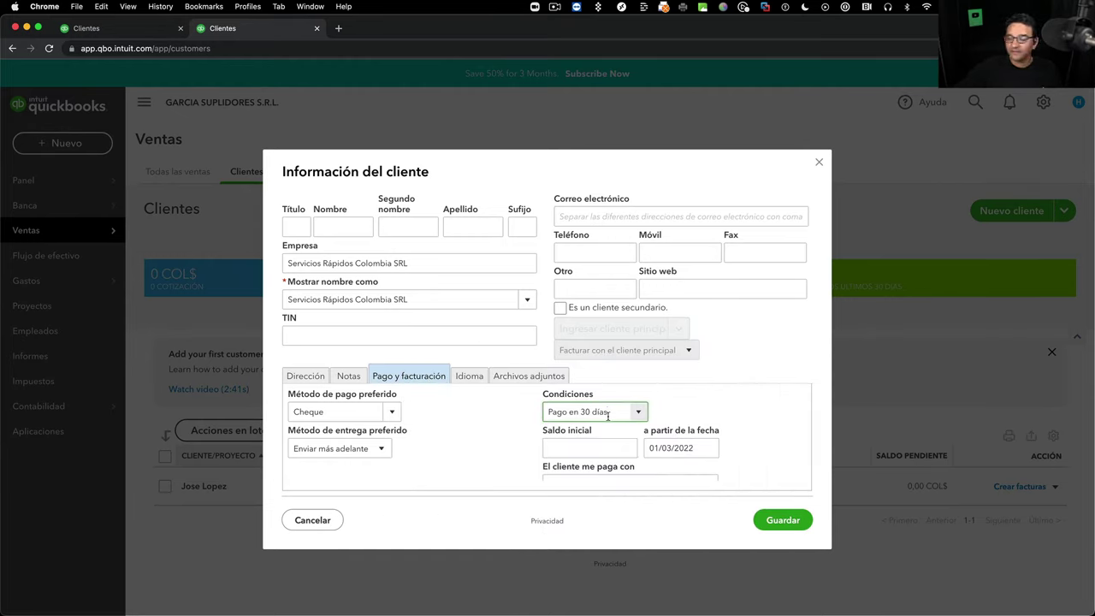
Check the opening balance field and its 01/03/2022 as-of date
scroll(607, 413, down, 1)
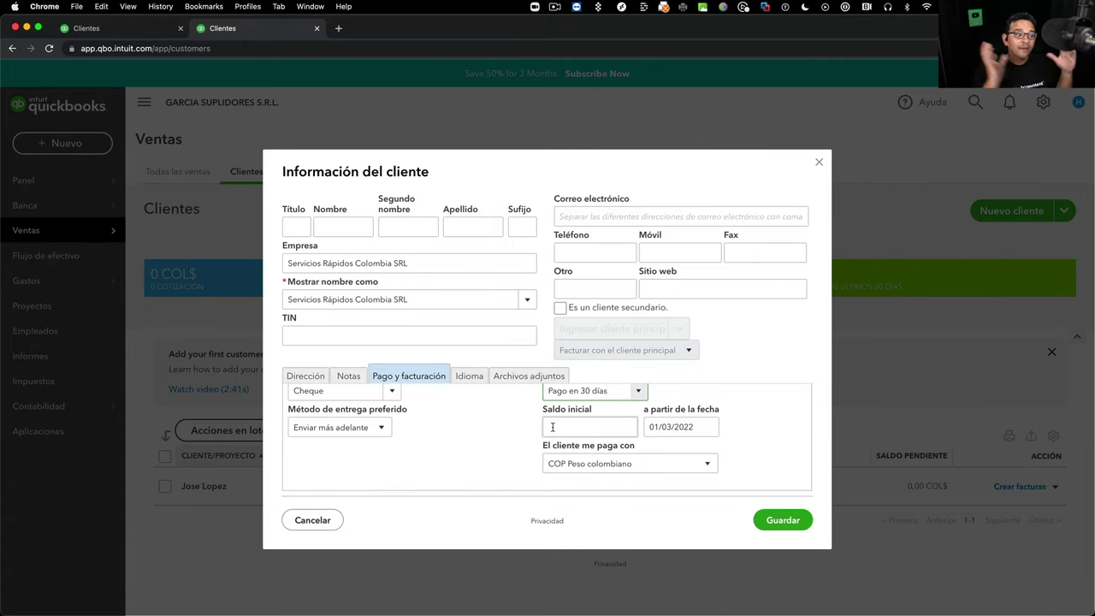
click(552, 427)
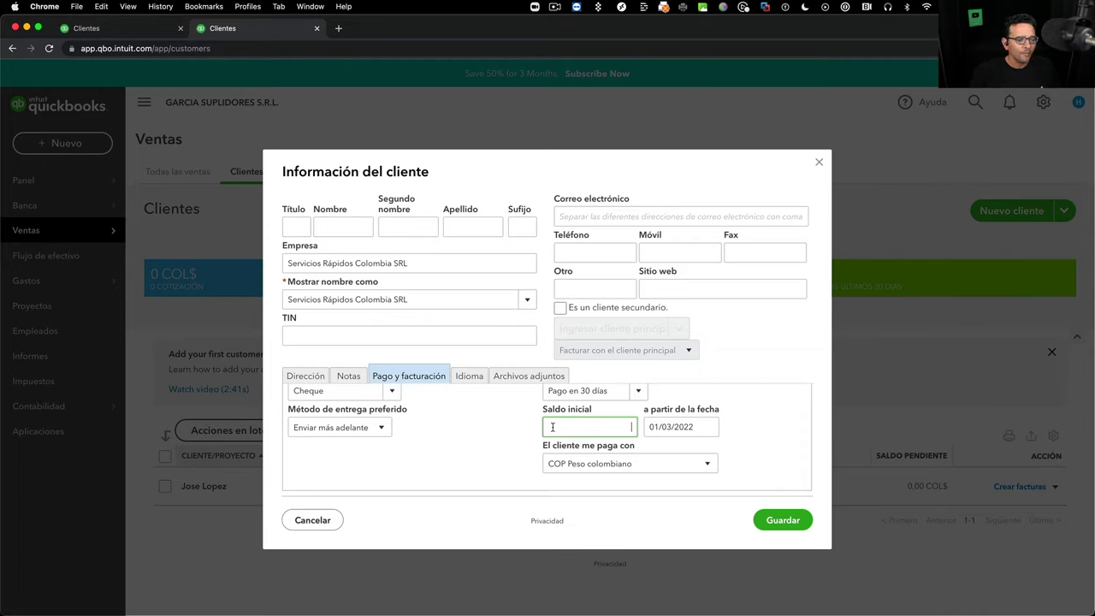
click(672, 427)
triple_click(695, 426)
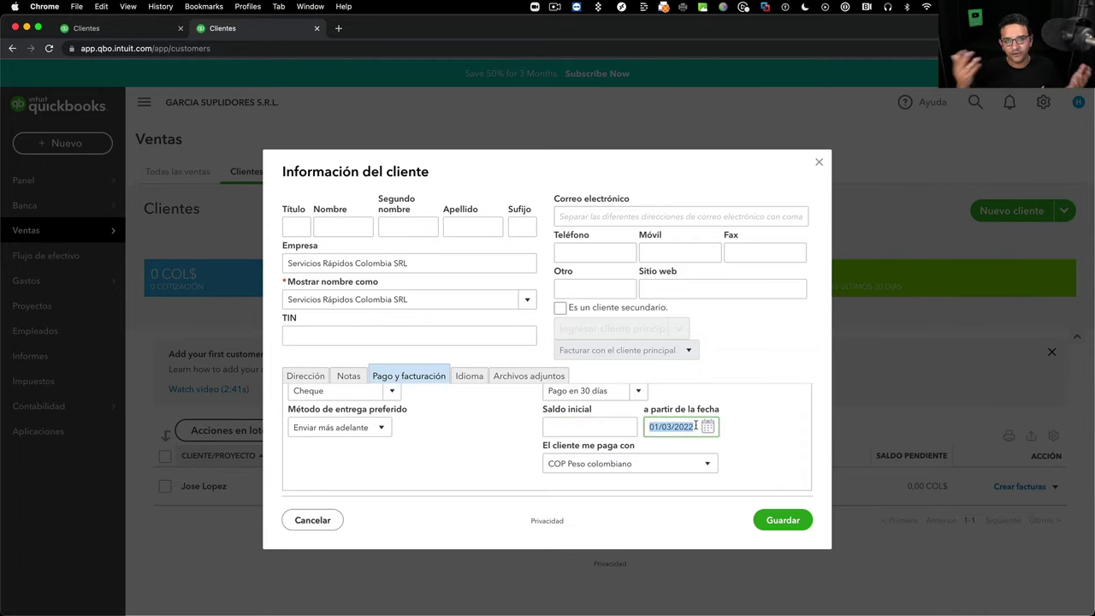
click(469, 377)
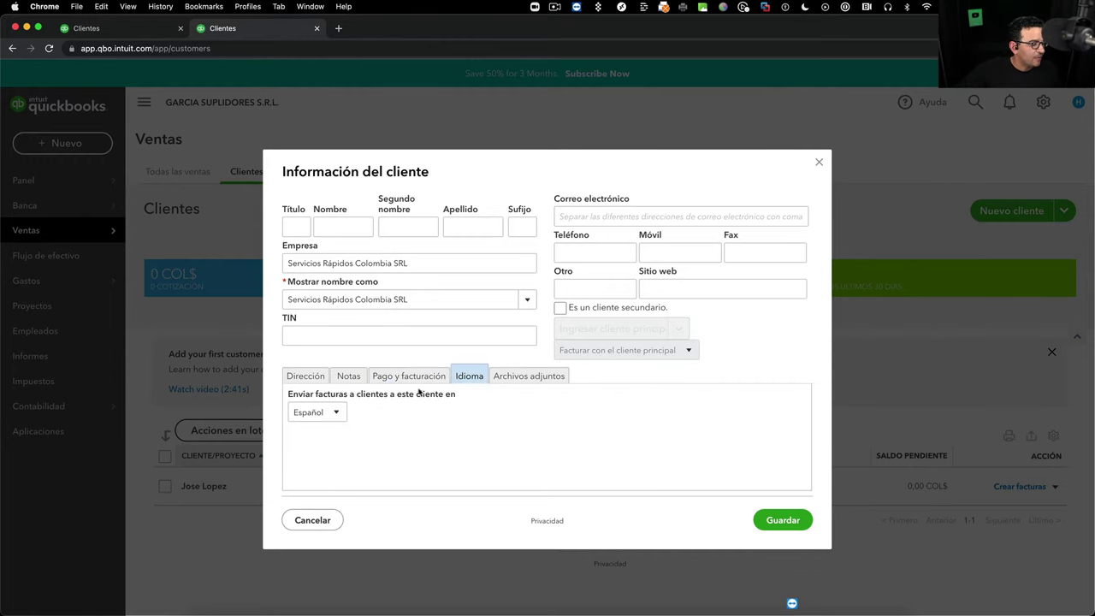
Keep Español as invoice language and save the Servicios Rápidos Colombia SRL customer
click(337, 412)
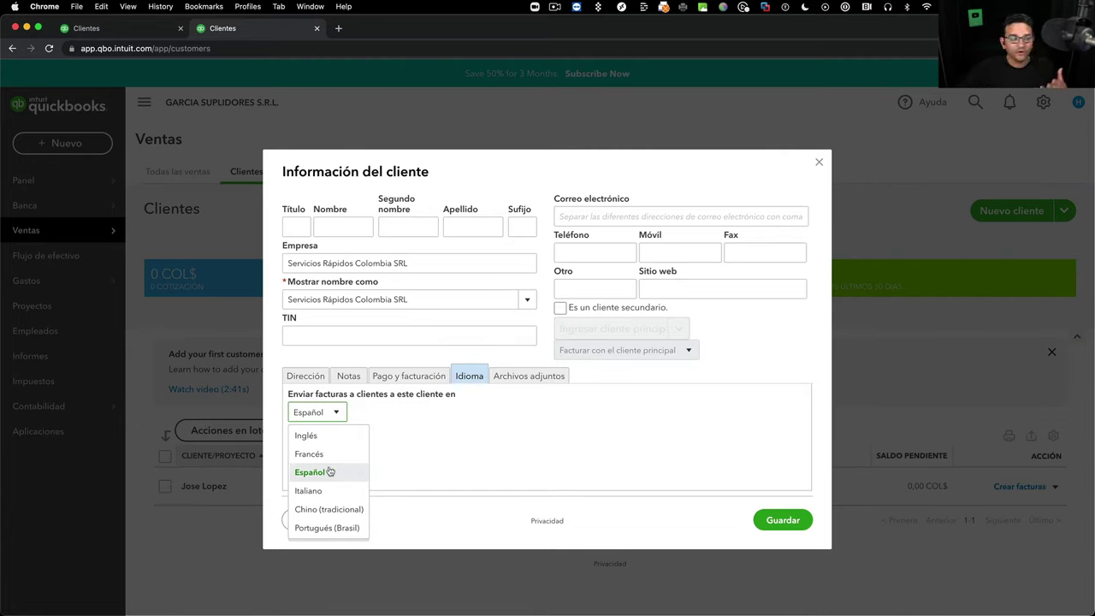
click(456, 462)
click(526, 376)
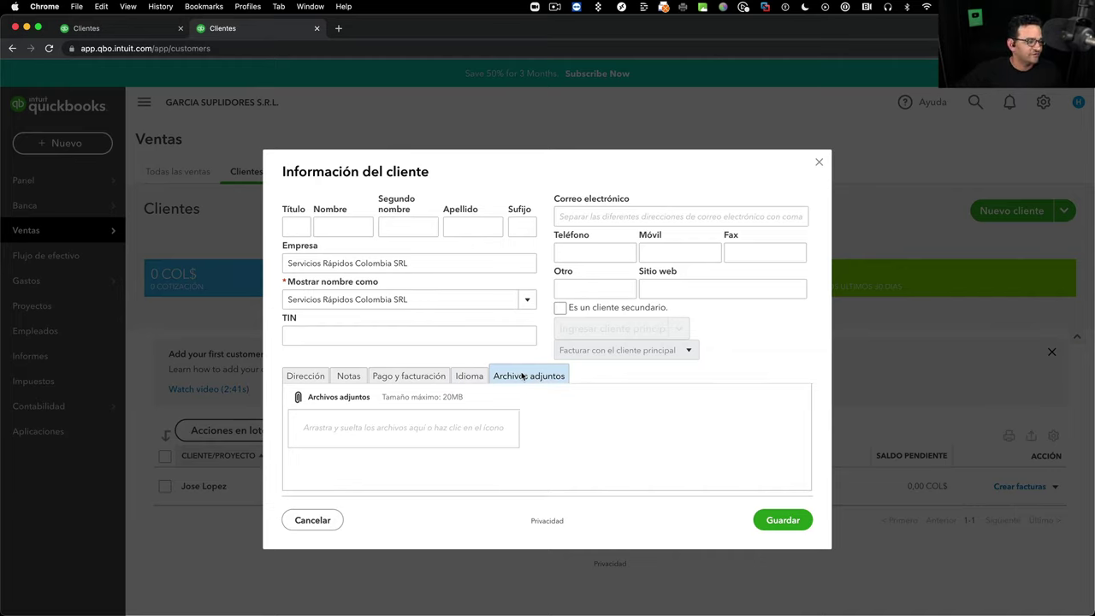
click(777, 521)
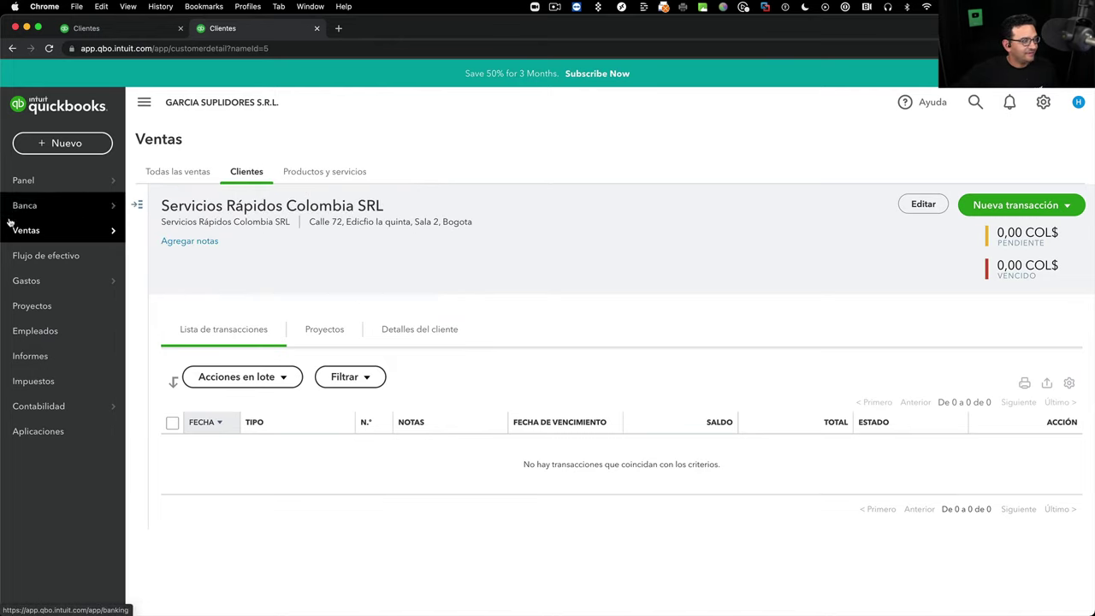
Expand the customer panel and go back to the Clientes list, now showing Servicios Rápidos Colombia SRL
mouse_move(50, 232)
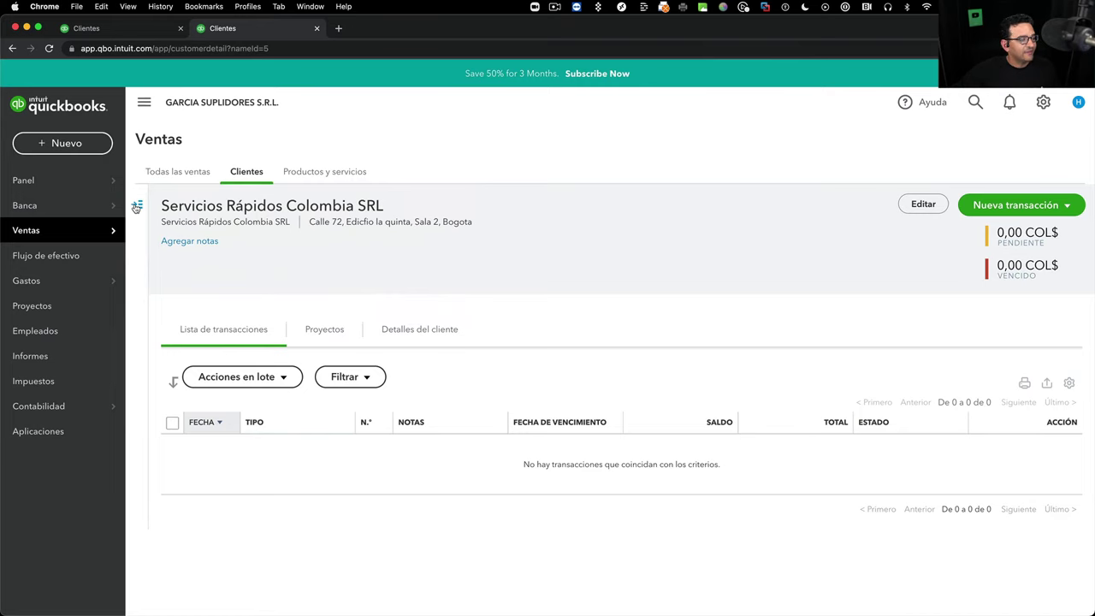
click(136, 207)
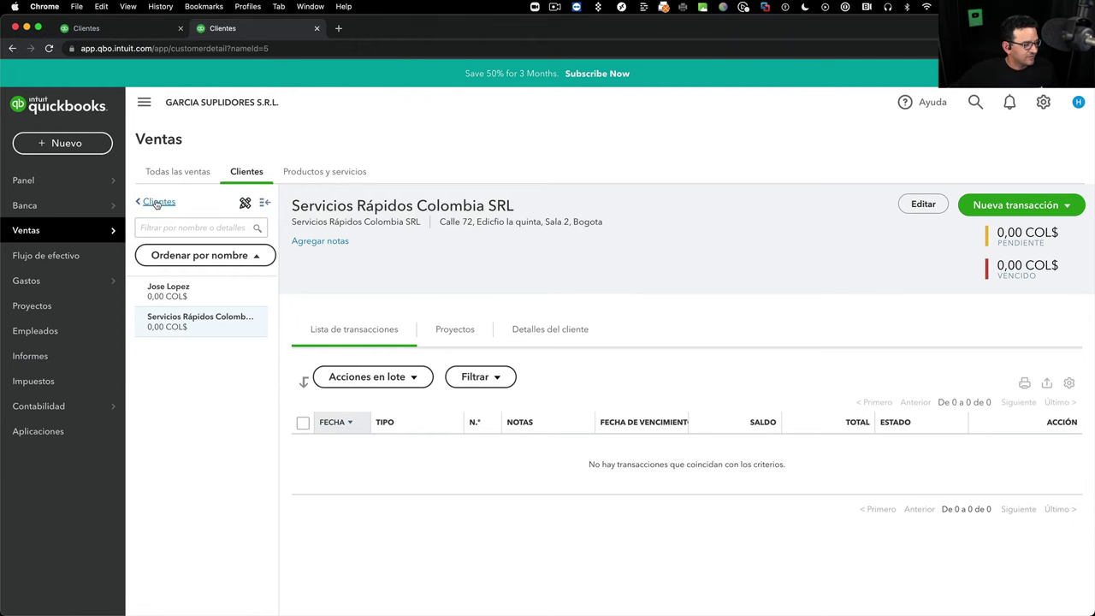
click(154, 203)
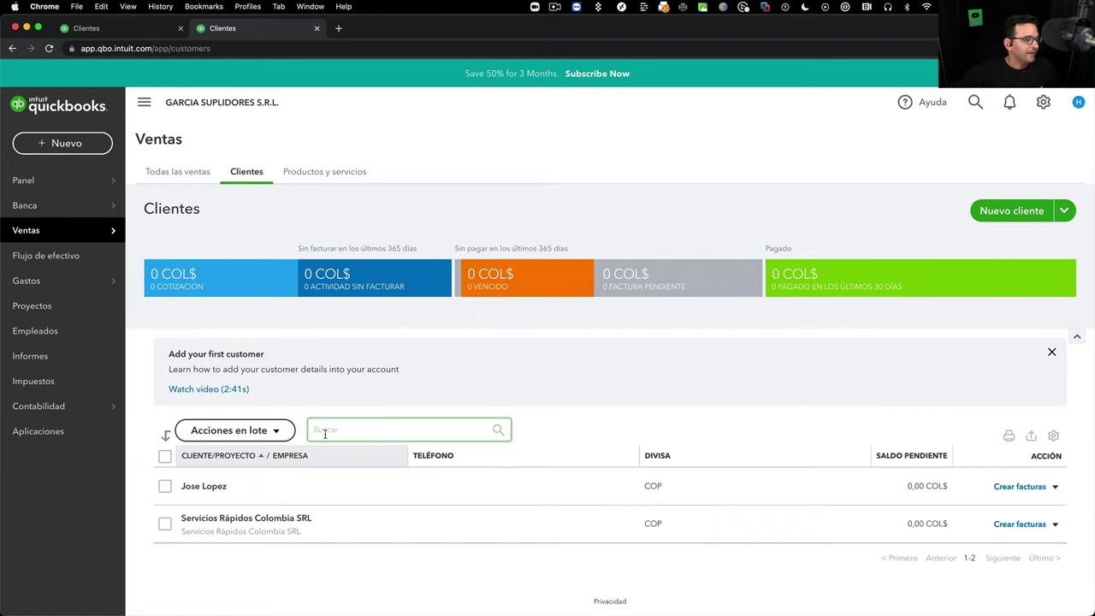
click(165, 486)
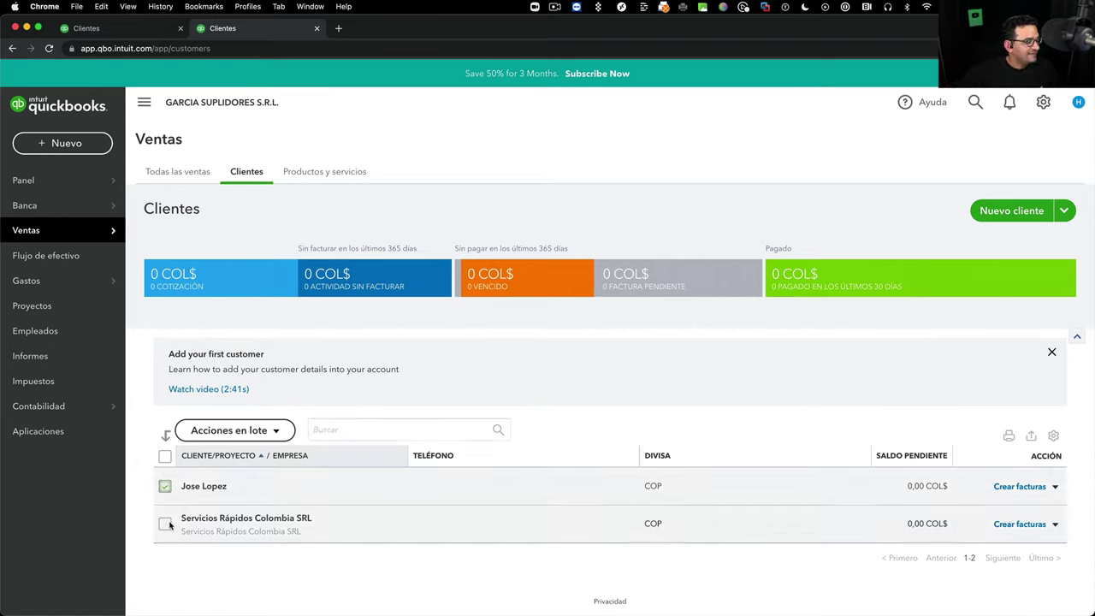
click(165, 523)
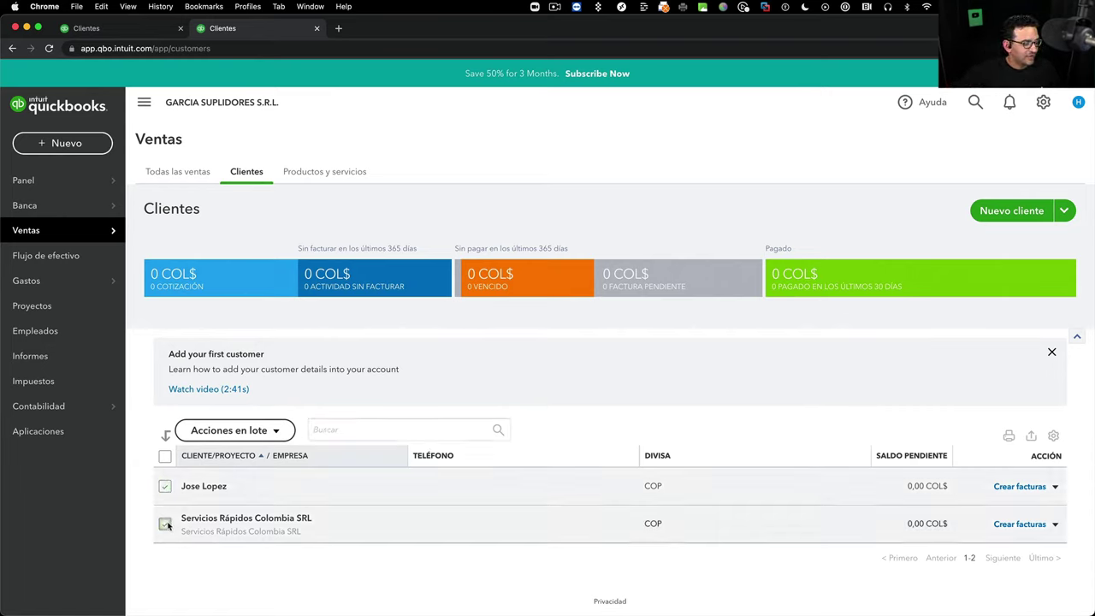
click(225, 435)
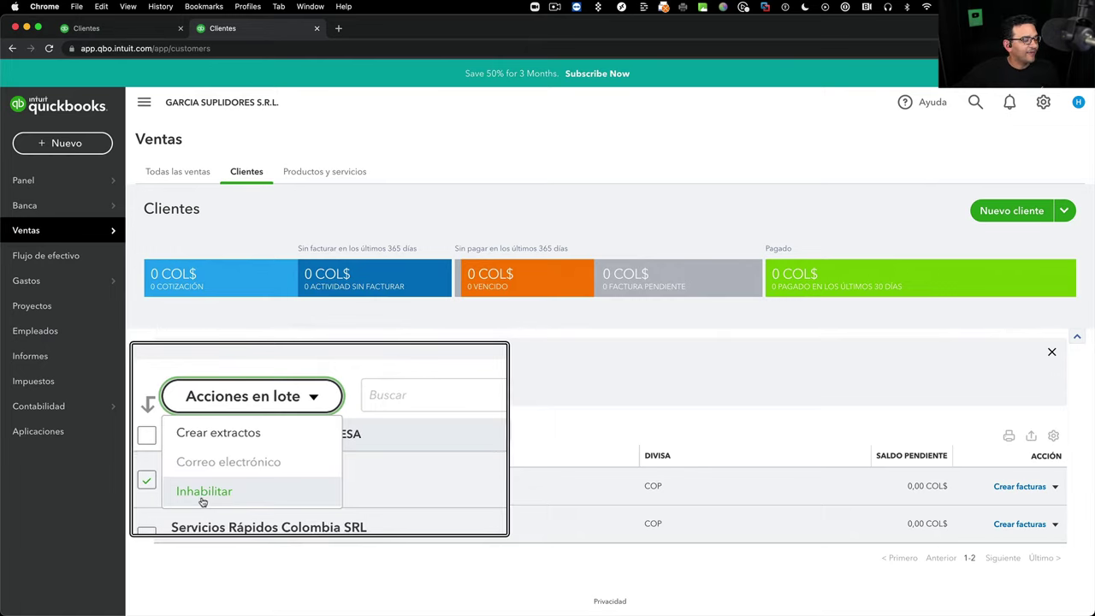
click(626, 417)
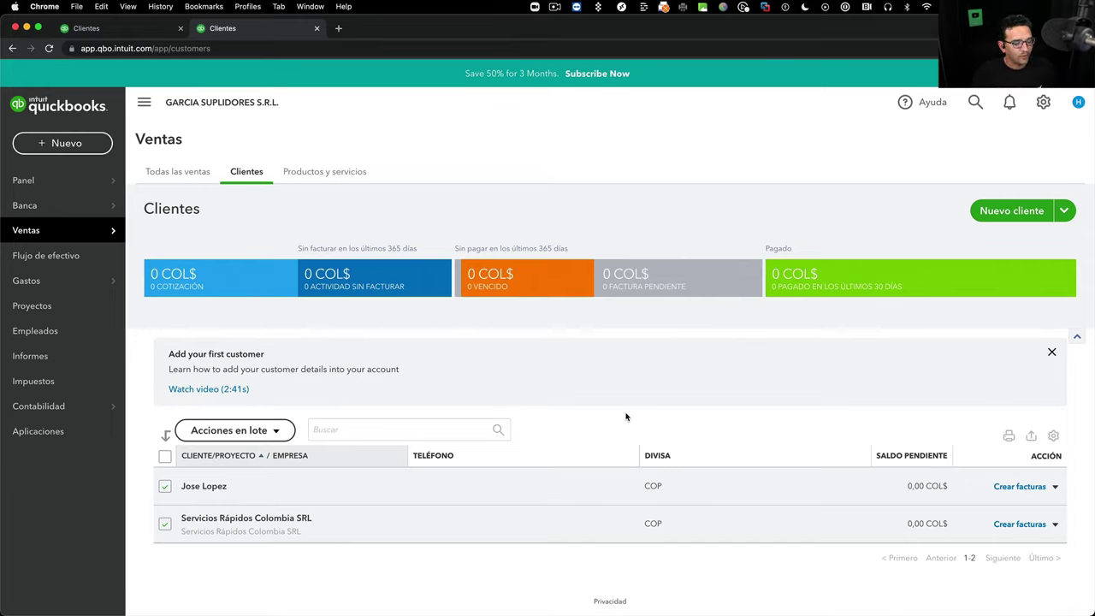
From Todas las ventas, create a new Factura a clientes numbered 1001 with Pago en 30 días terms
click(157, 172)
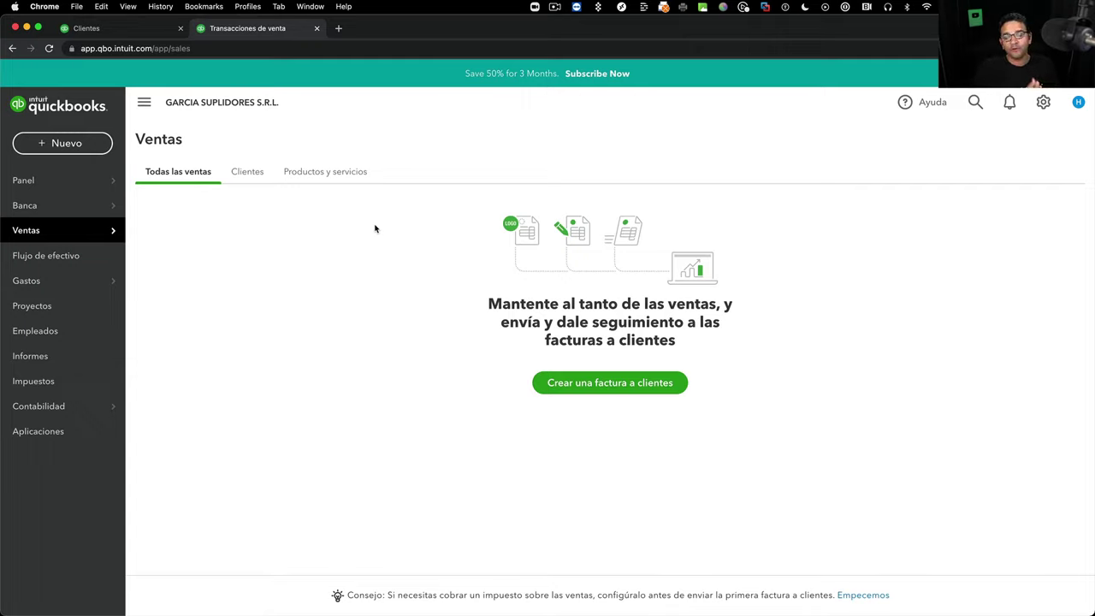
click(614, 390)
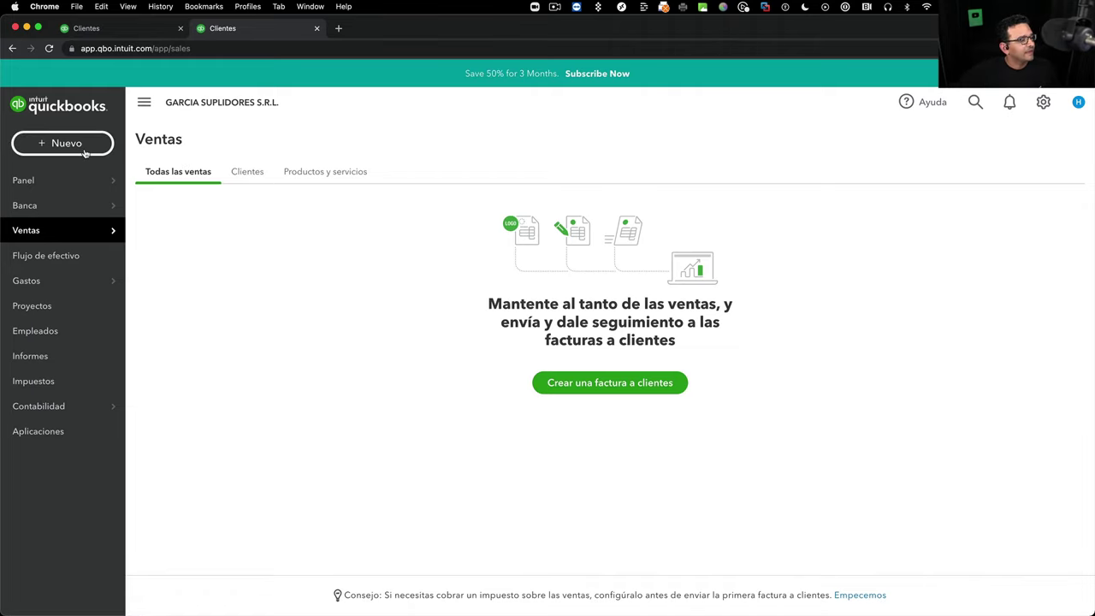
click(31, 148)
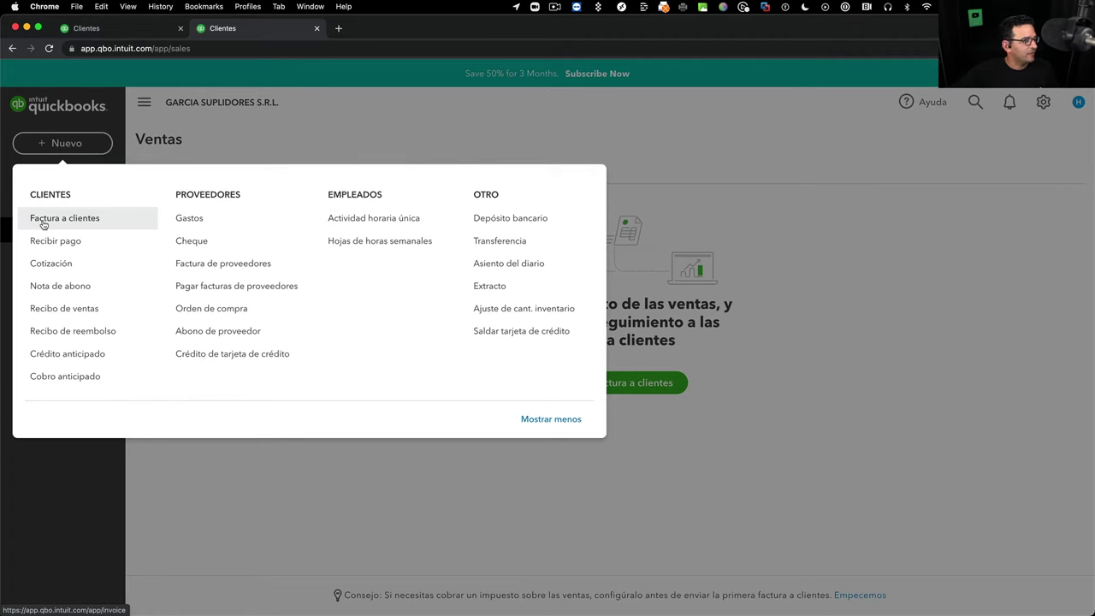
click(43, 221)
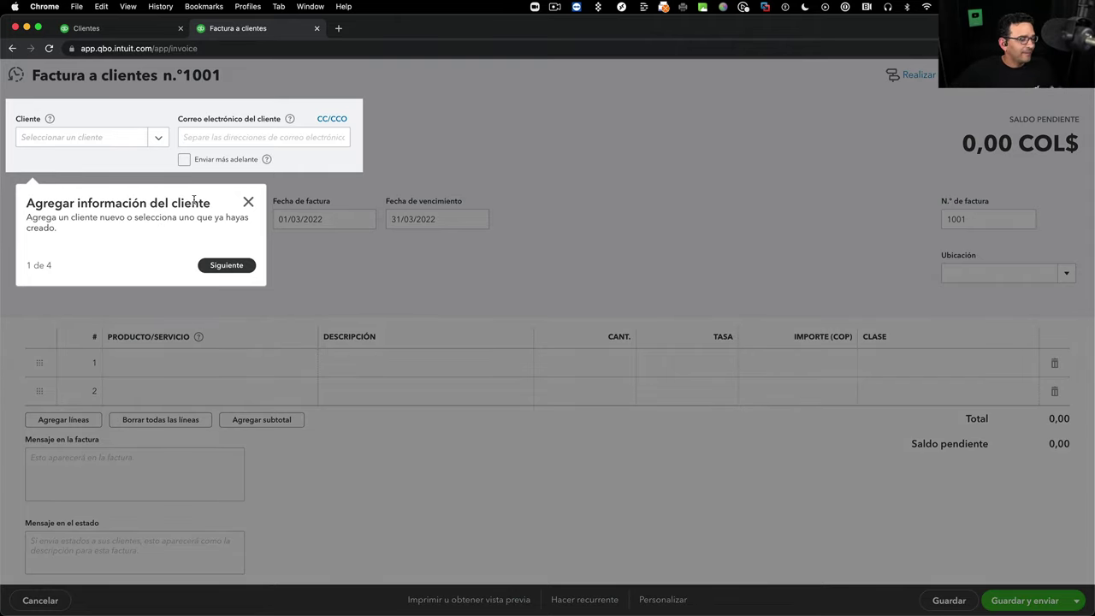
Dismiss the tour popup and bill the invoice to Servicios Rápidos Colombia SRL
click(247, 202)
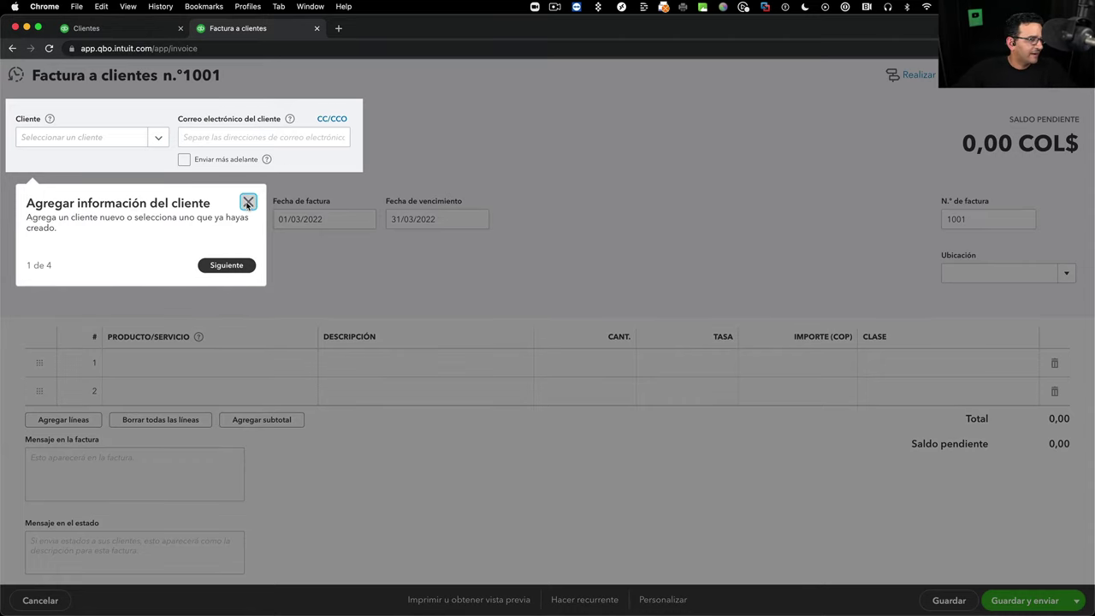
click(37, 137)
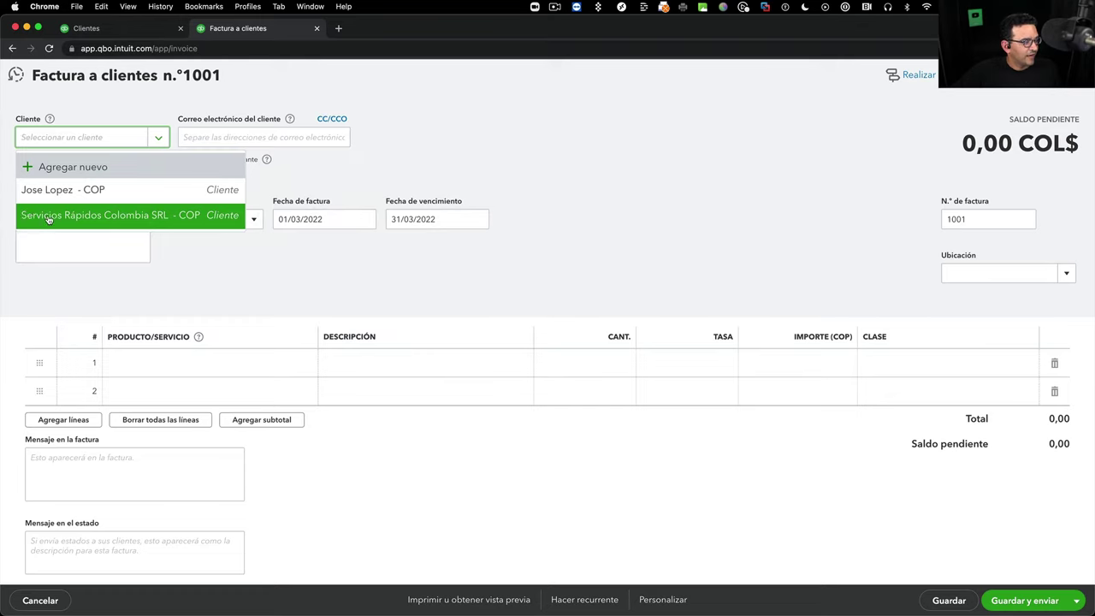
click(49, 217)
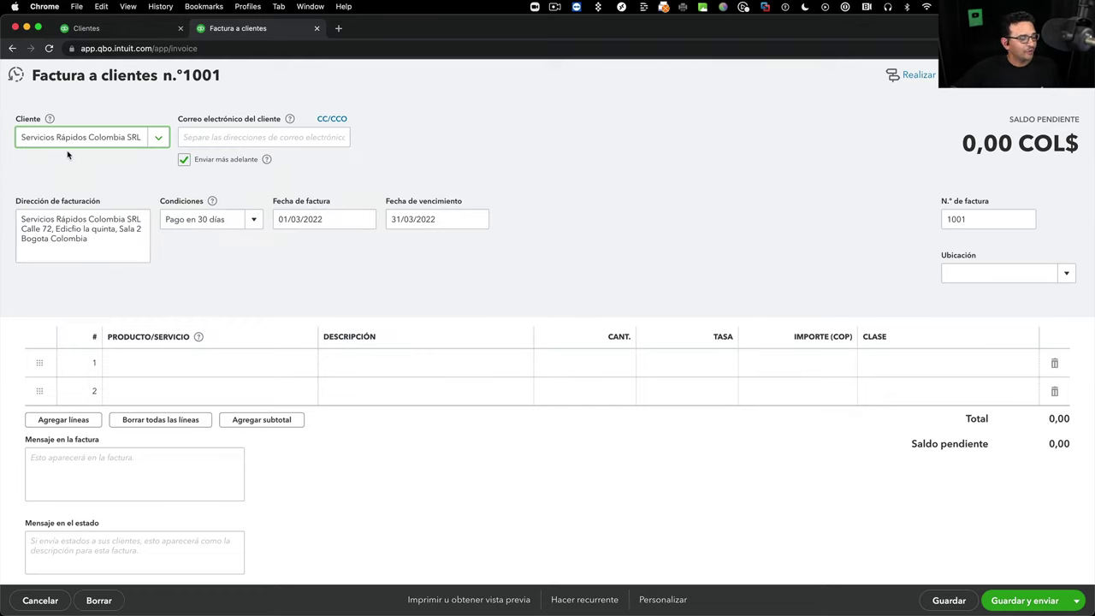
Correct the misspelled 'Edicfio' in the billing address to 'Edificio'
drag(92, 241, 1, 205)
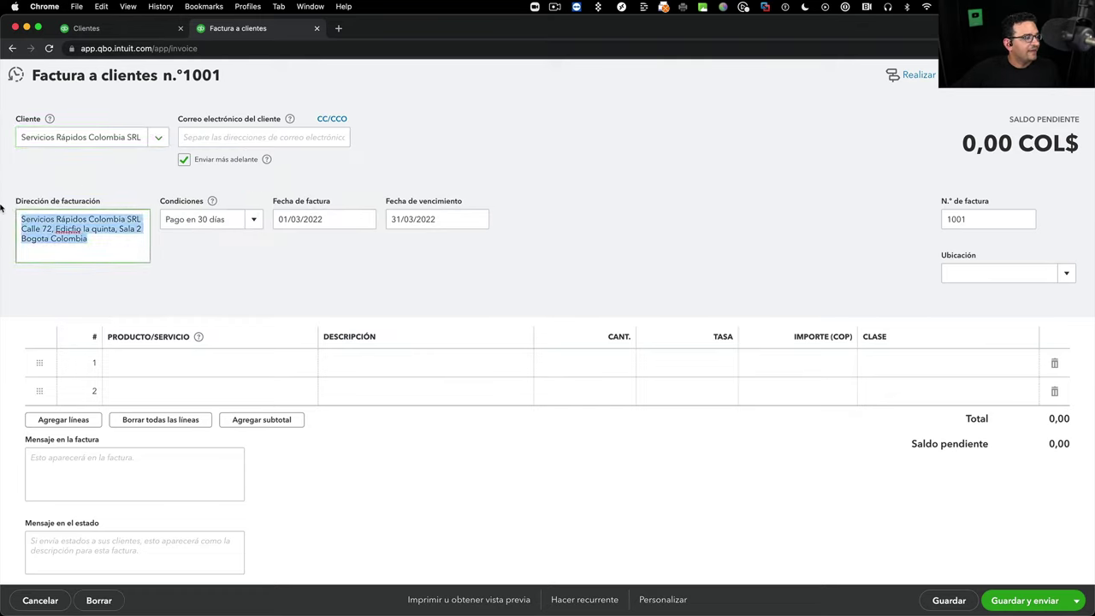
click(112, 243)
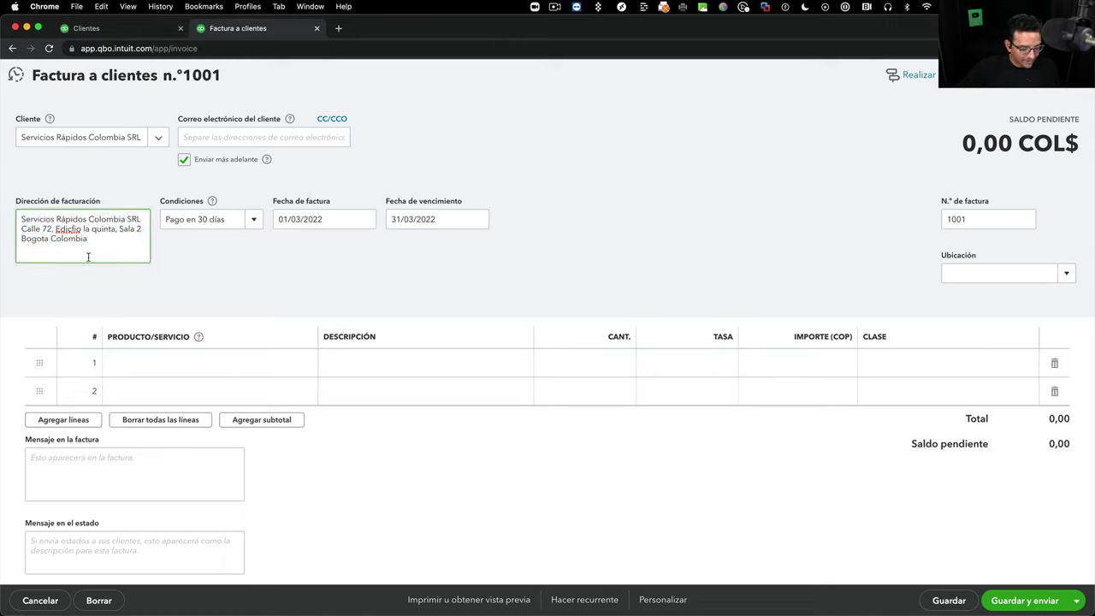
click(79, 230)
text(i)
key(BackSpace)
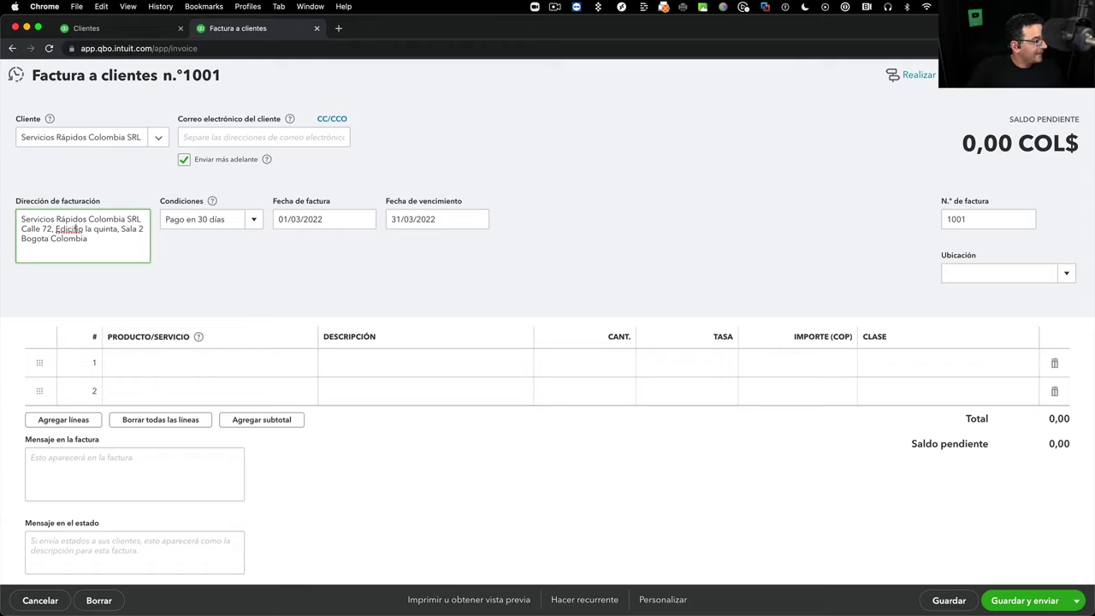
text(ic)
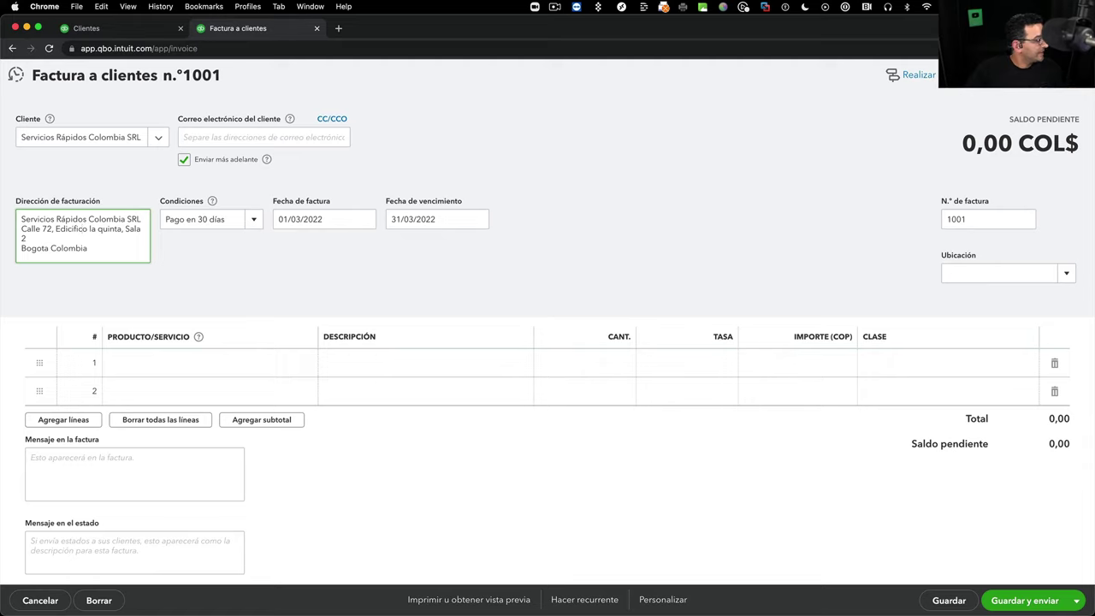
key(BackSpace)
key(BackSpace)
key(BackSpace)
key(BackSpace)
key(BackSpace)
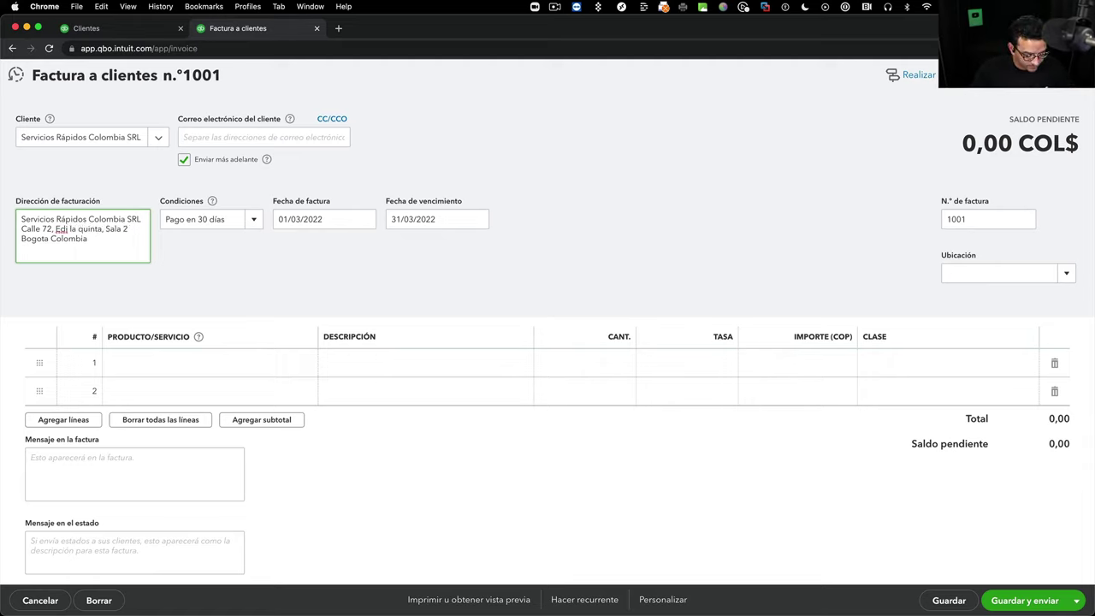
text(ficio)
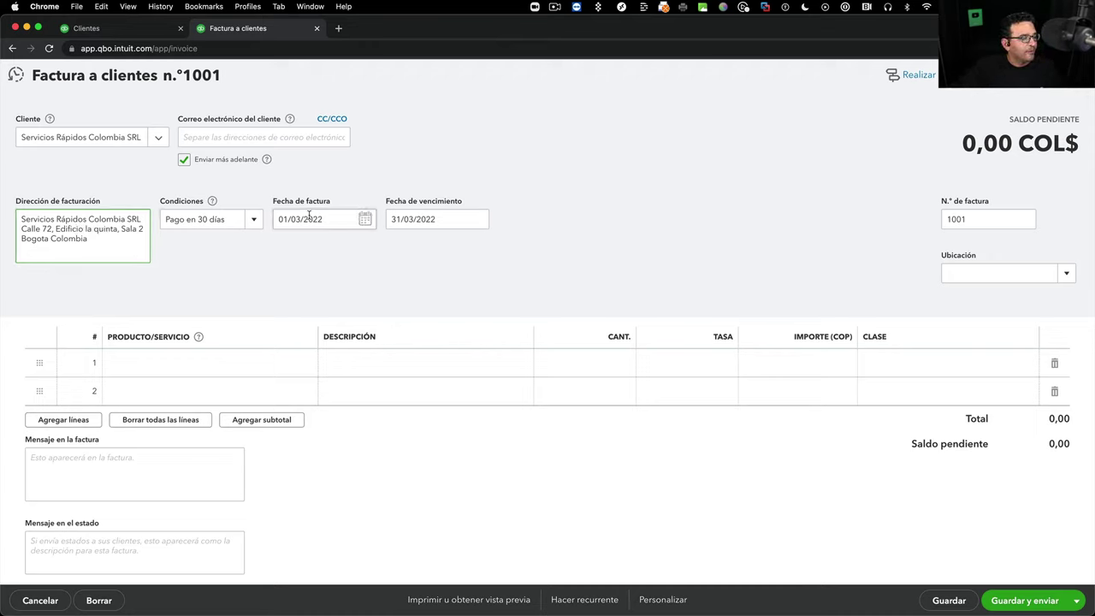
Set the invoice date to 03/01/2022 with Pago en 30 días terms, due 02/02/2022
click(364, 219)
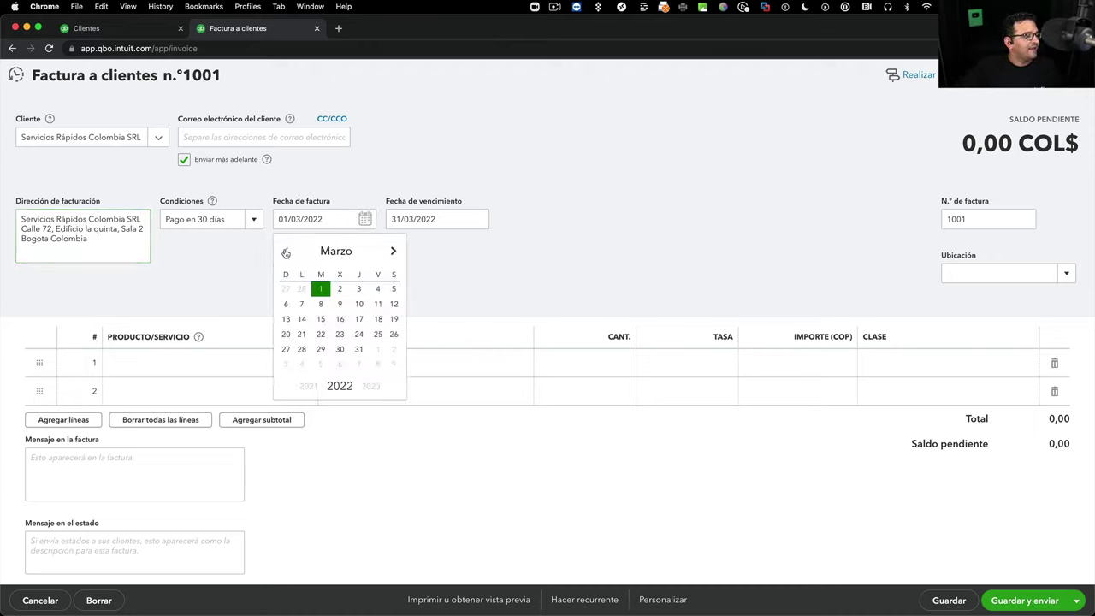
click(286, 253)
click(286, 253)
click(304, 305)
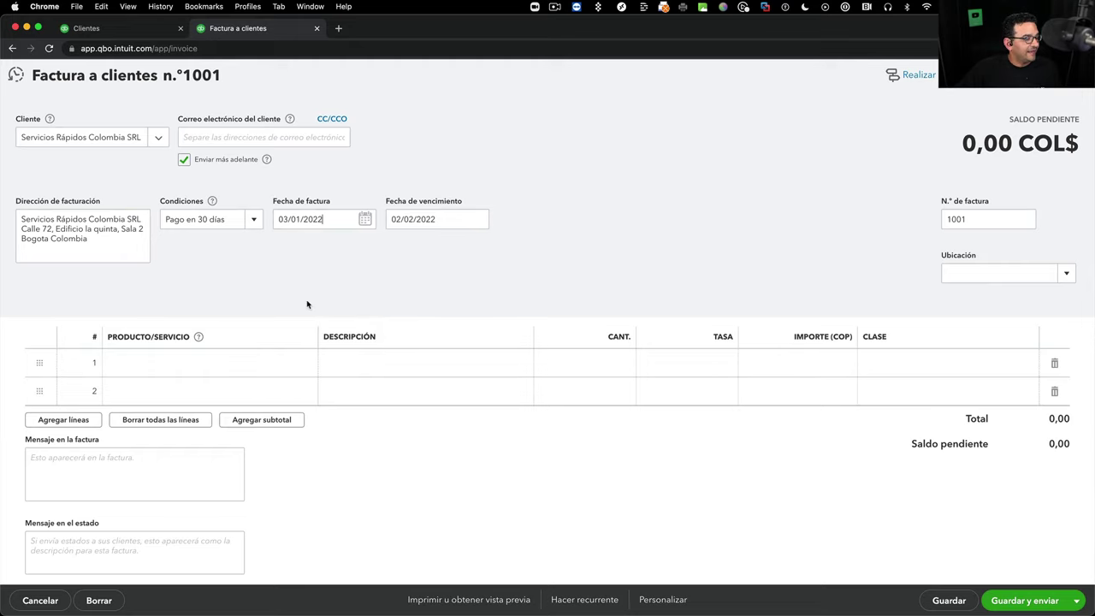
click(192, 223)
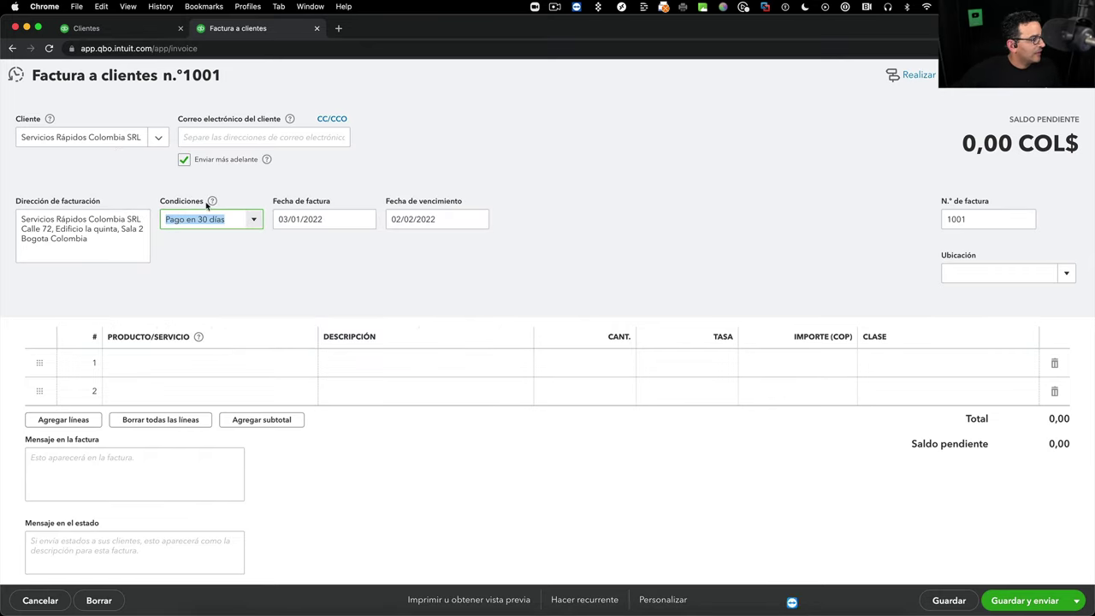
click(404, 219)
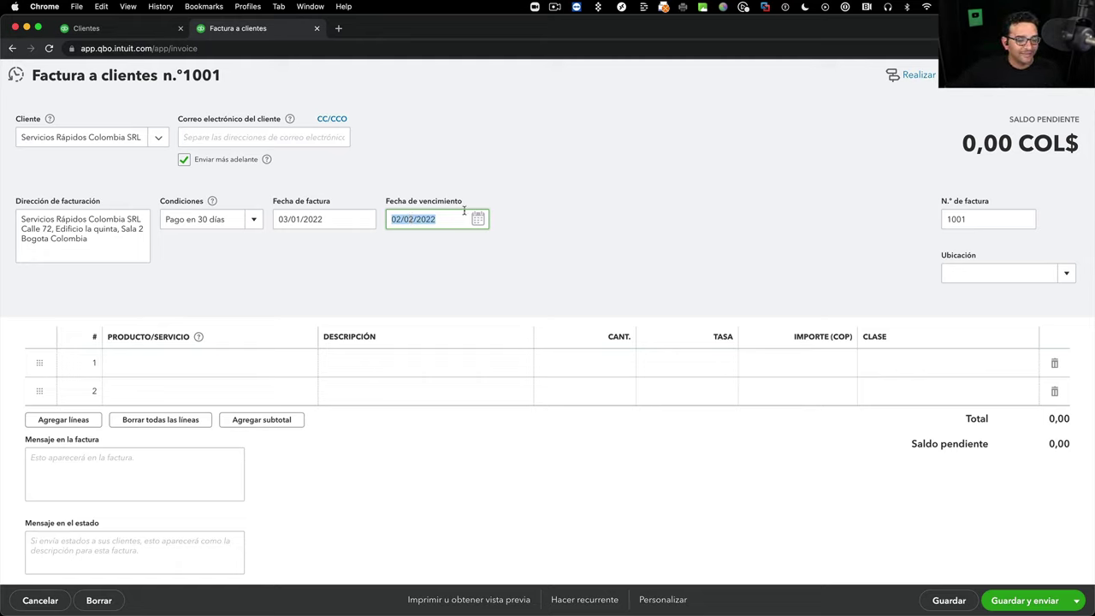
click(138, 363)
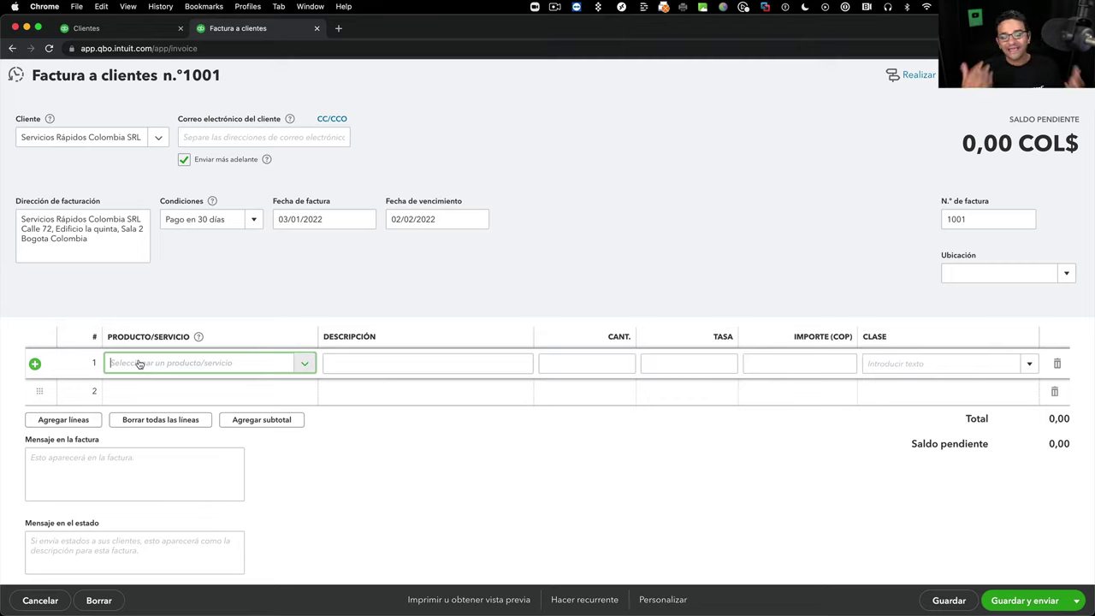
Add Equipo B13-R61 de 4 usuarios as invoice line 1
click(302, 363)
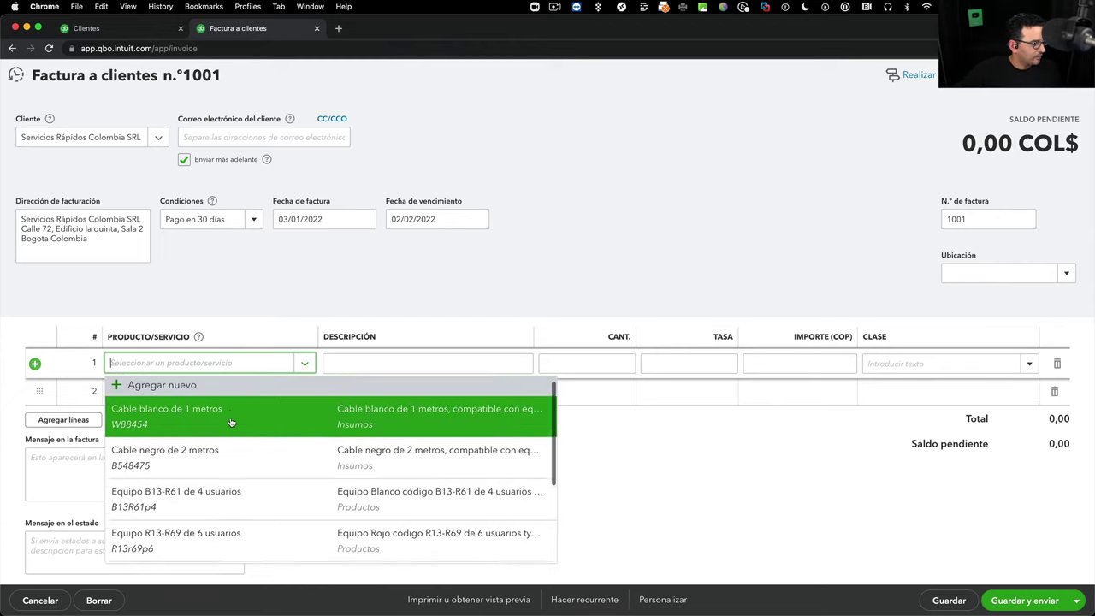
scroll(293, 459, down, 5)
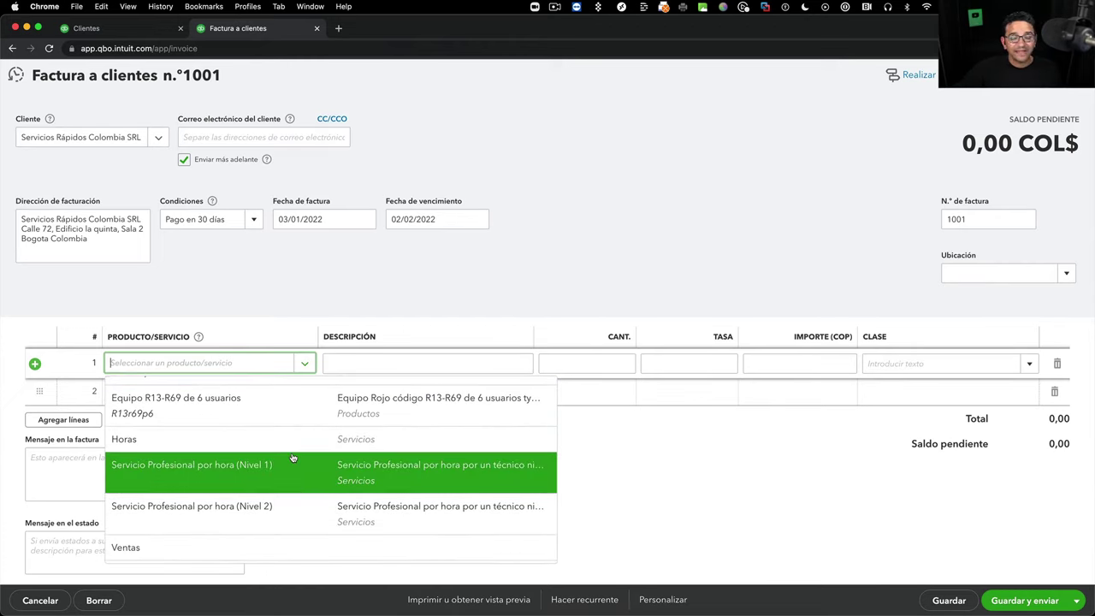
scroll(293, 459, up, 3)
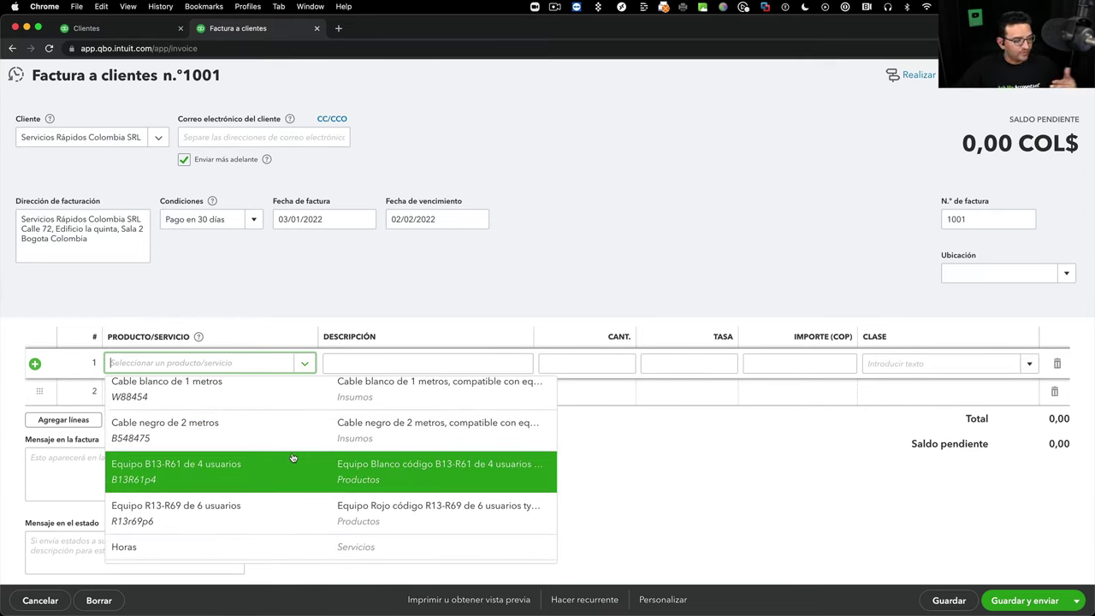
scroll(293, 459, down, 2)
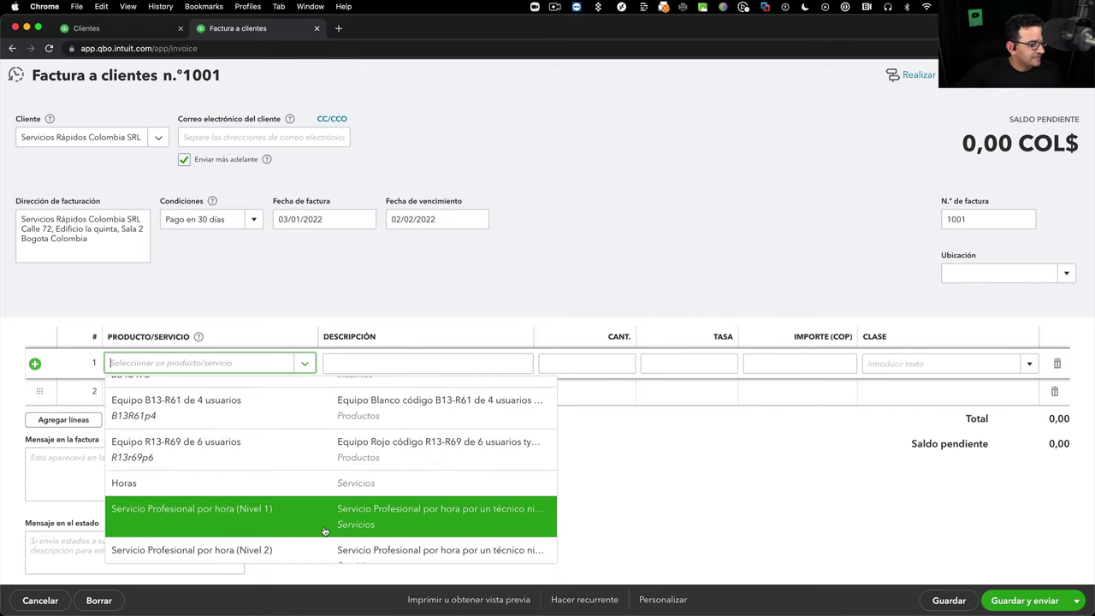
scroll(228, 422, up, 1)
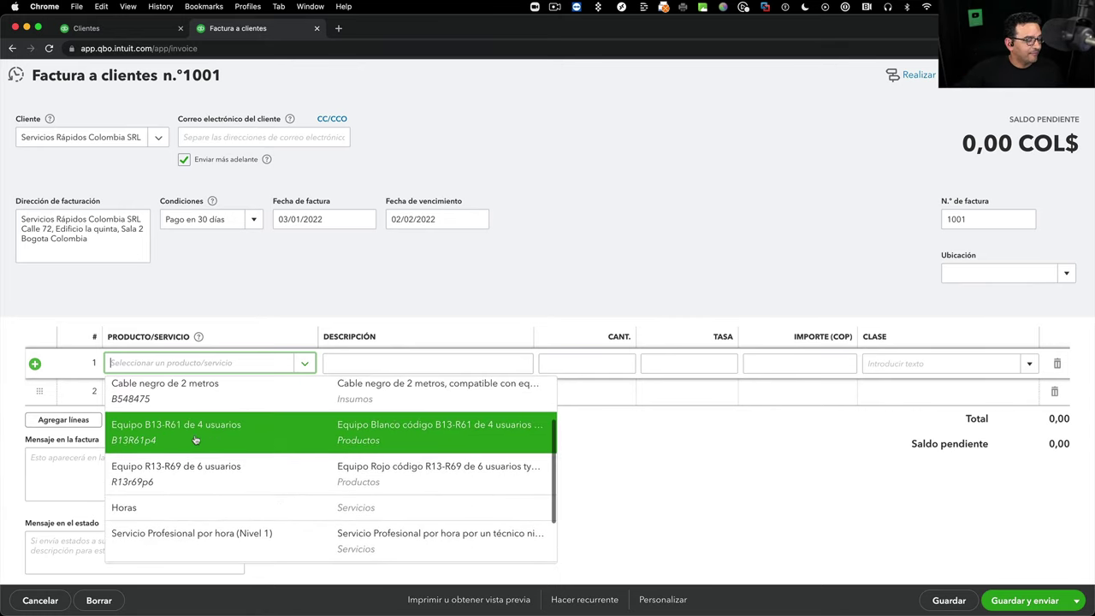
click(193, 428)
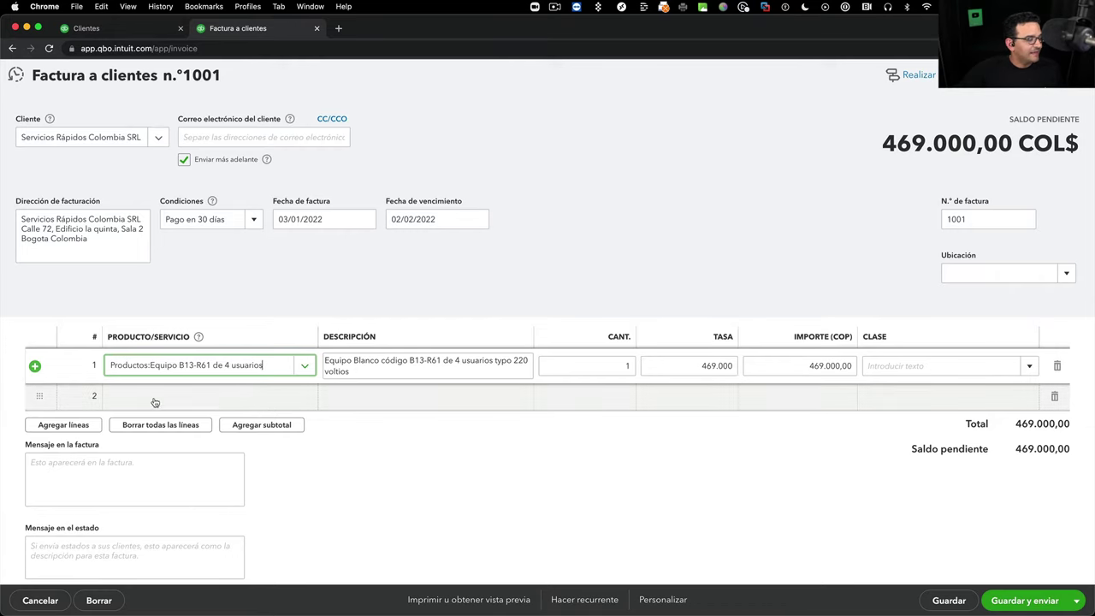
Add Servicio Profesional por hora (Nivel 1) as line 2 with quantity 0,5
click(218, 404)
click(298, 397)
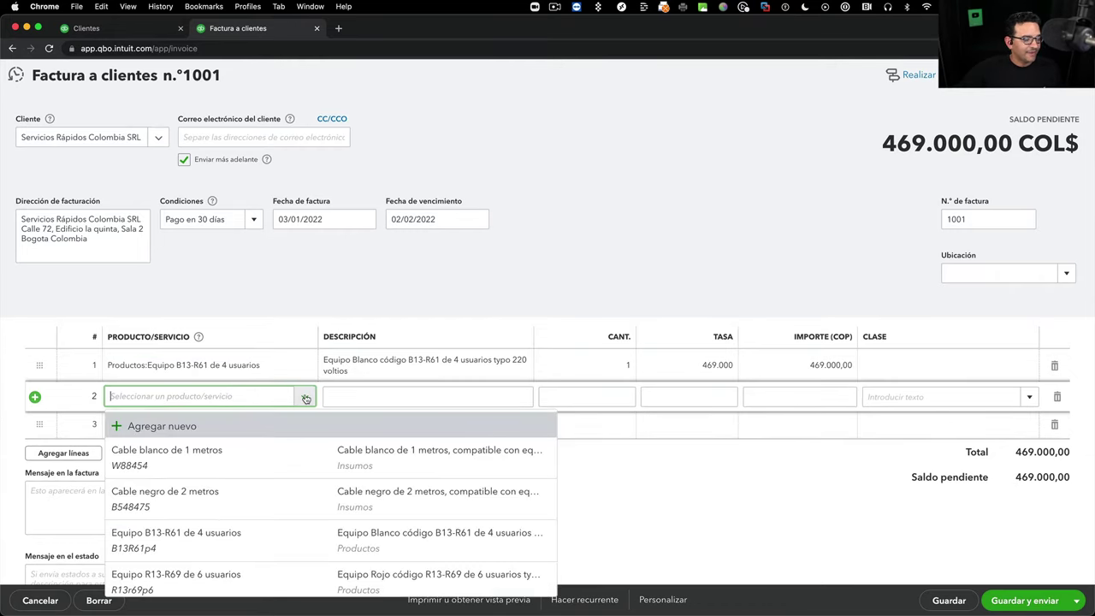
scroll(238, 498, down, 4)
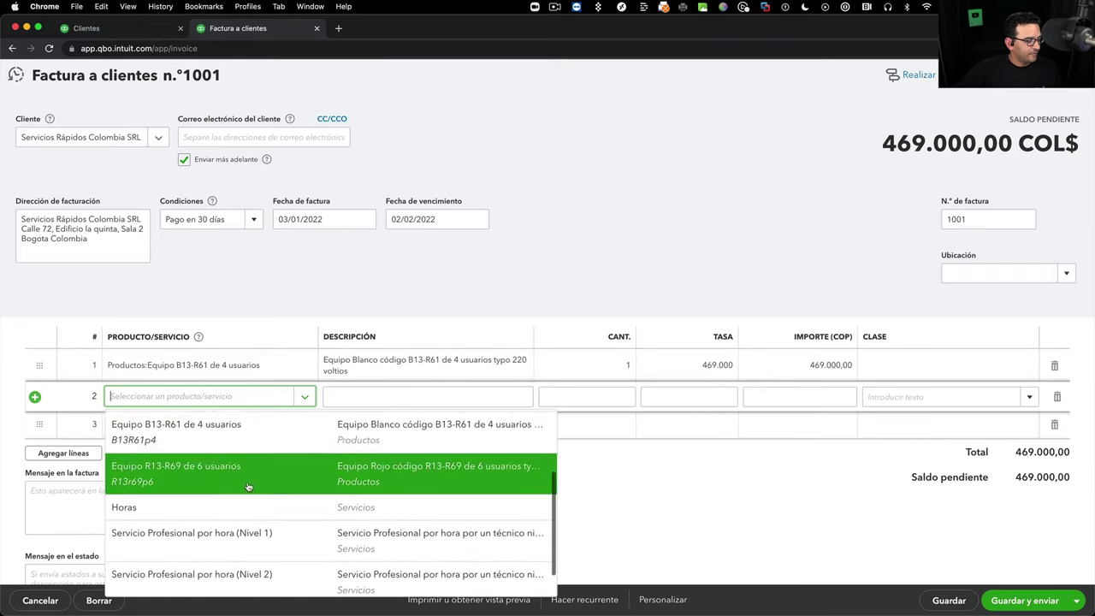
click(238, 499)
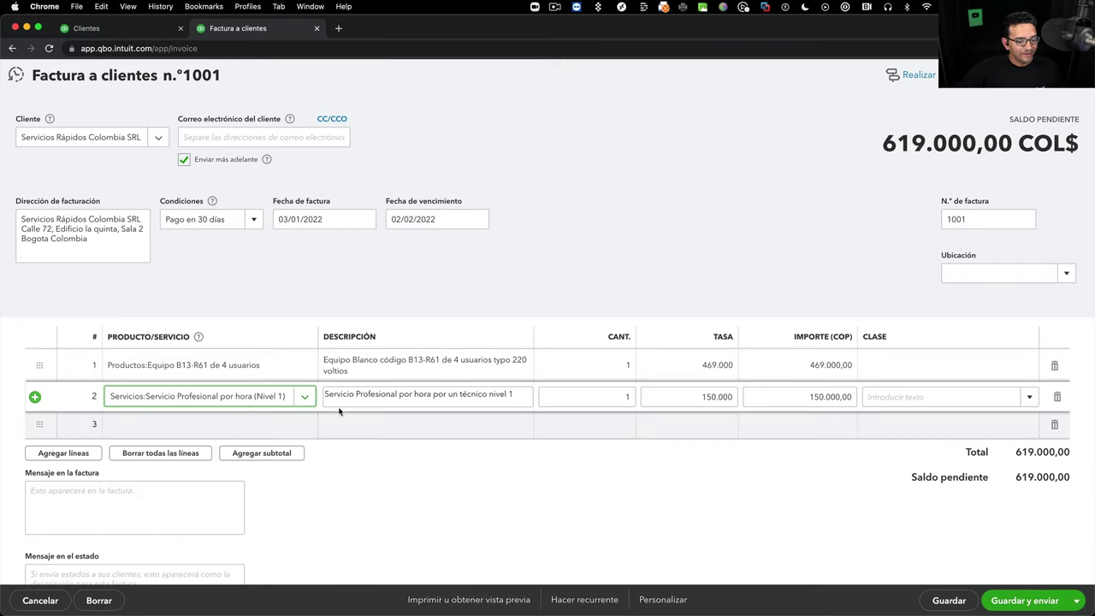
click(631, 396)
key(BackSpace)
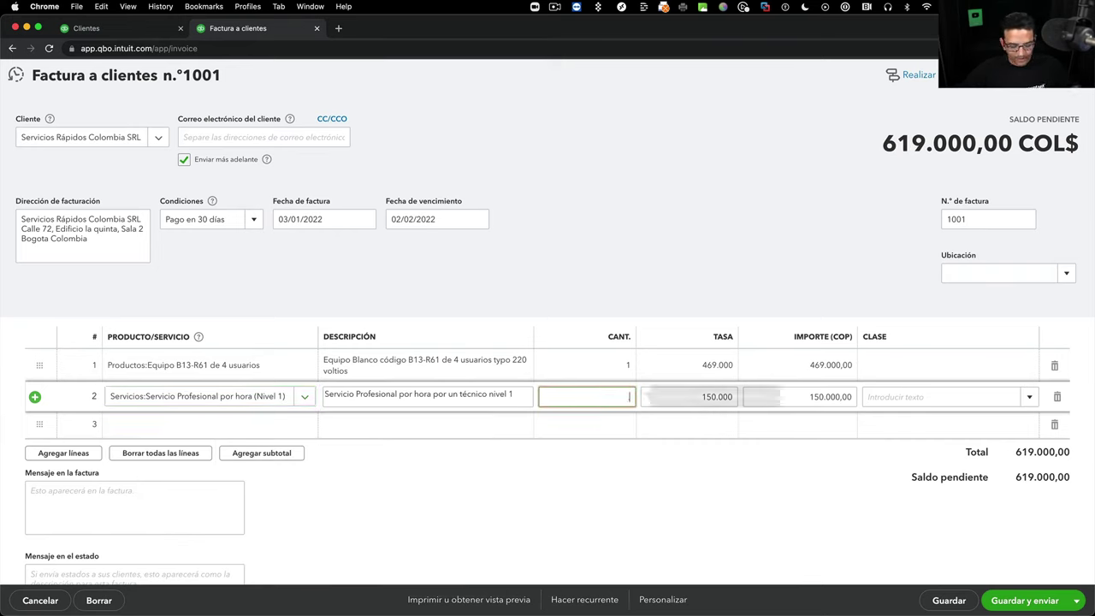
text(.5)
key(Tab)
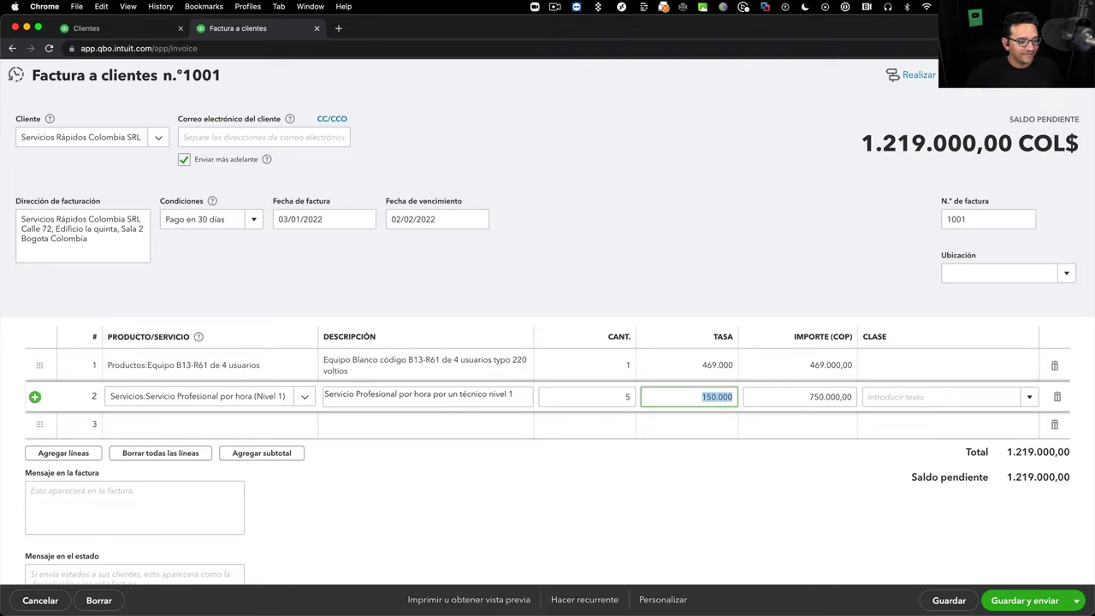
click(557, 389)
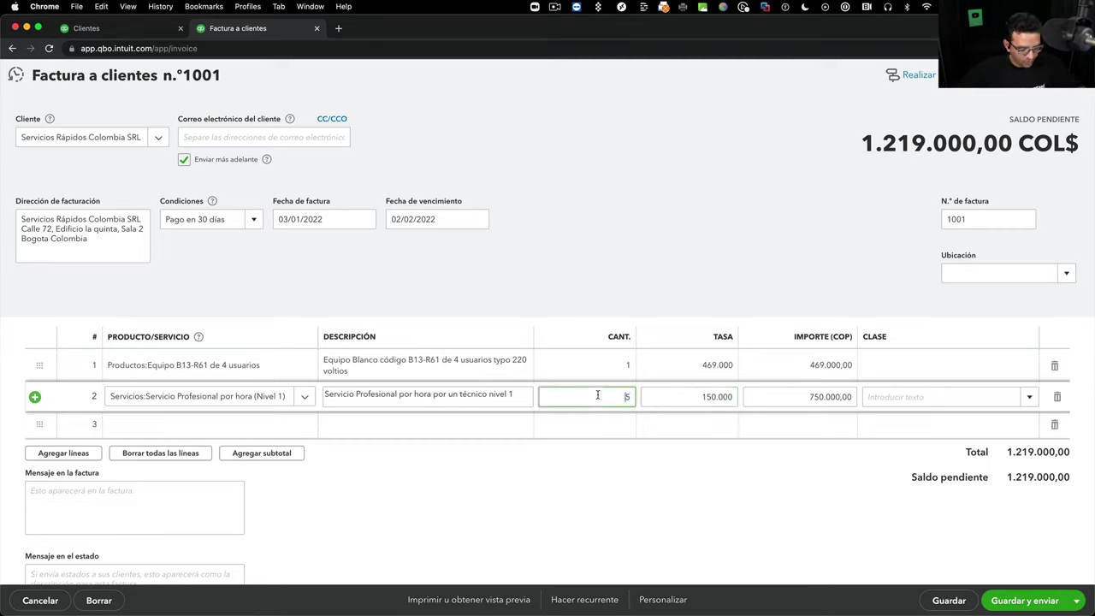
click(672, 397)
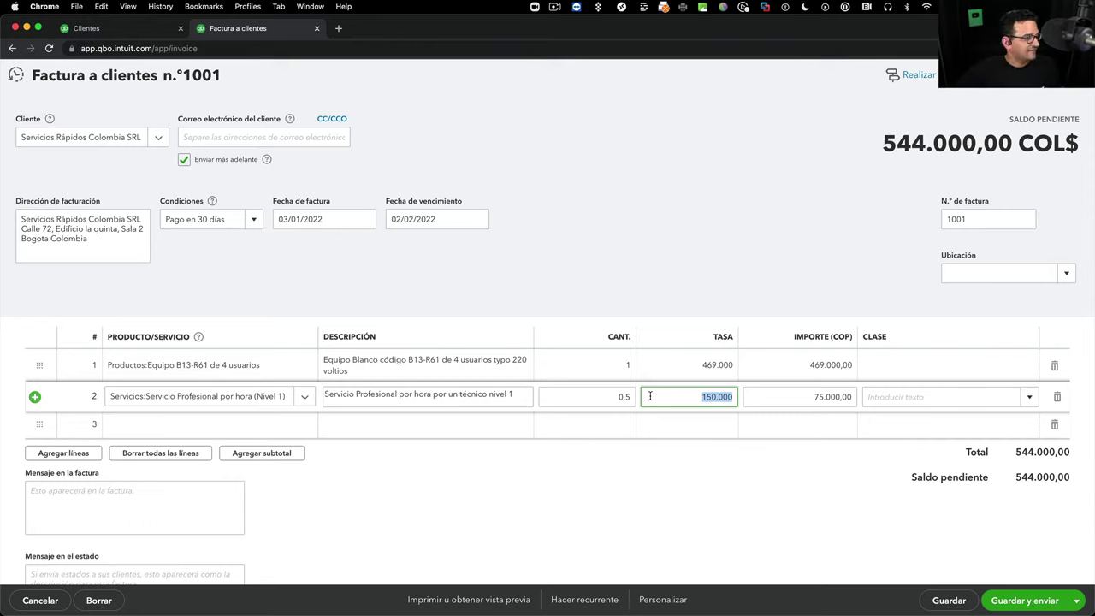
Add Cable blanco de 1 metros as line 3 with quantity 2
click(232, 423)
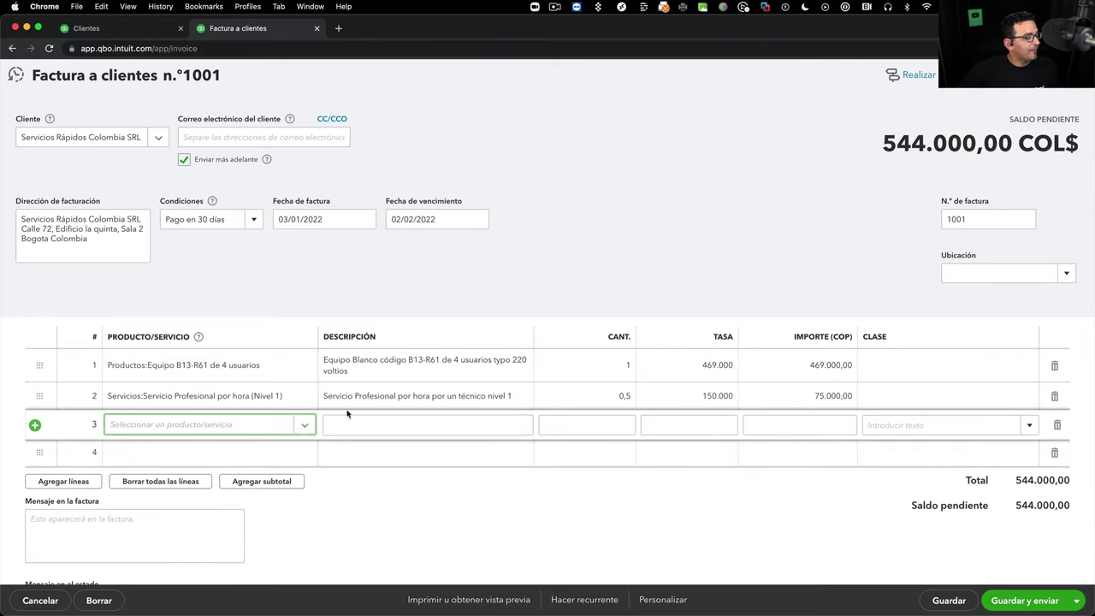
click(305, 425)
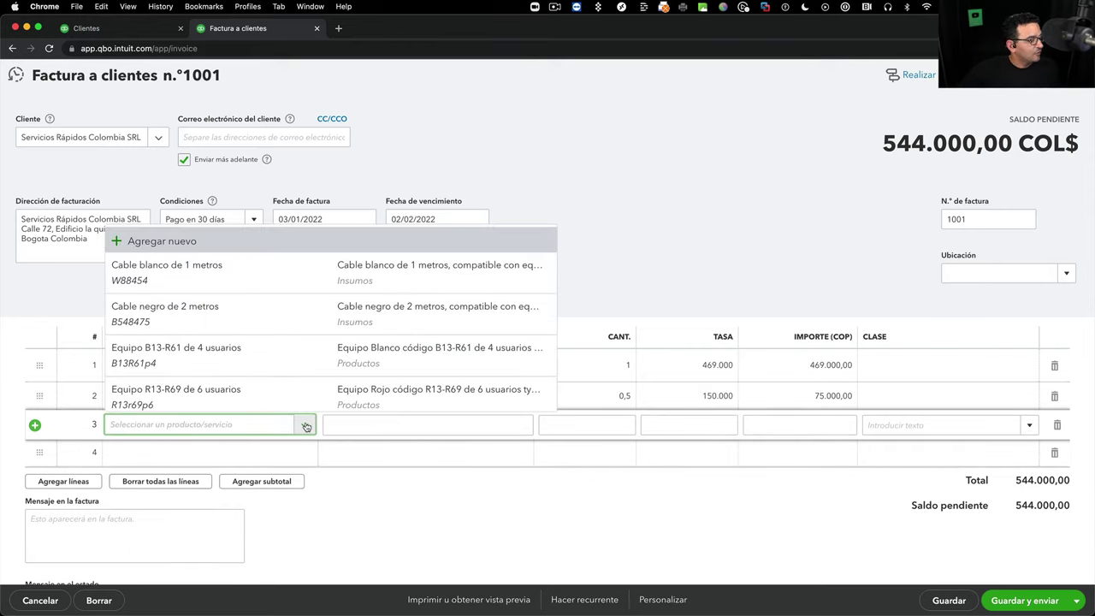
click(159, 289)
click(628, 426)
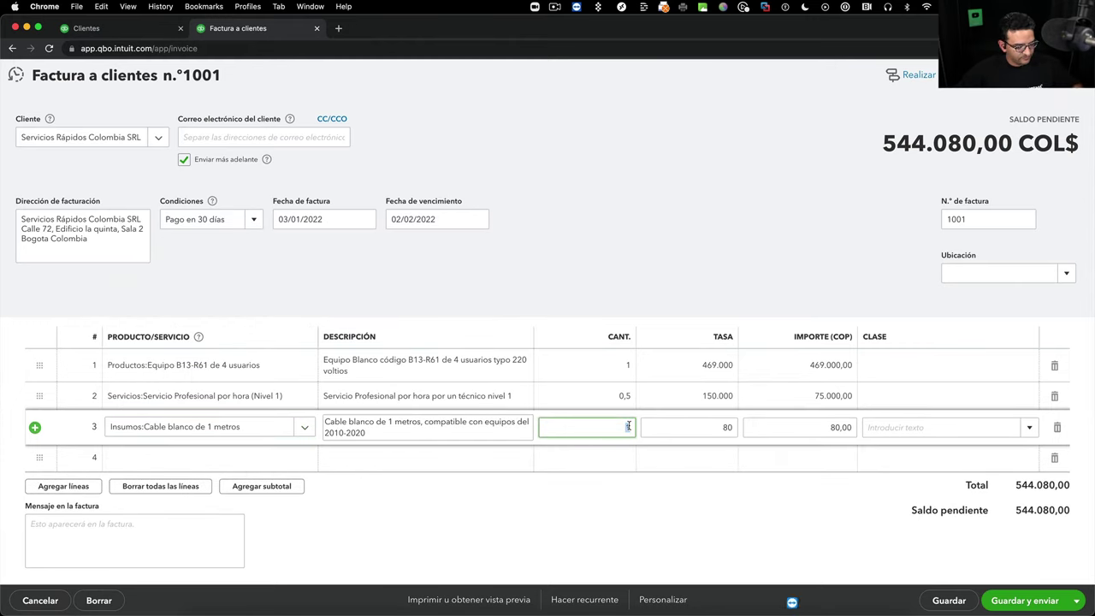
text(2)
click(689, 432)
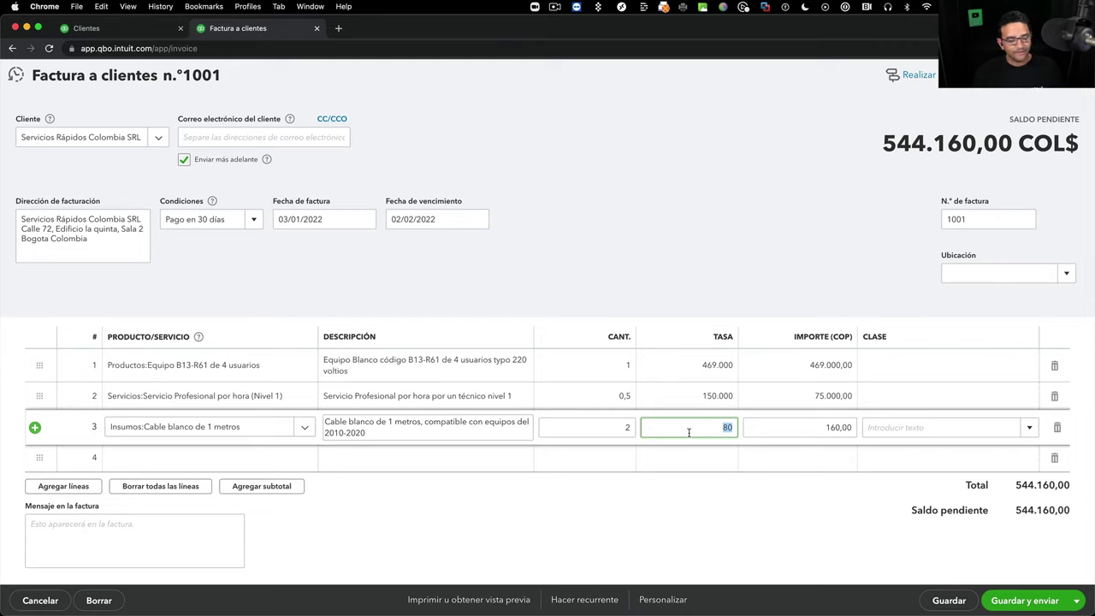
mouse_move(617, 363)
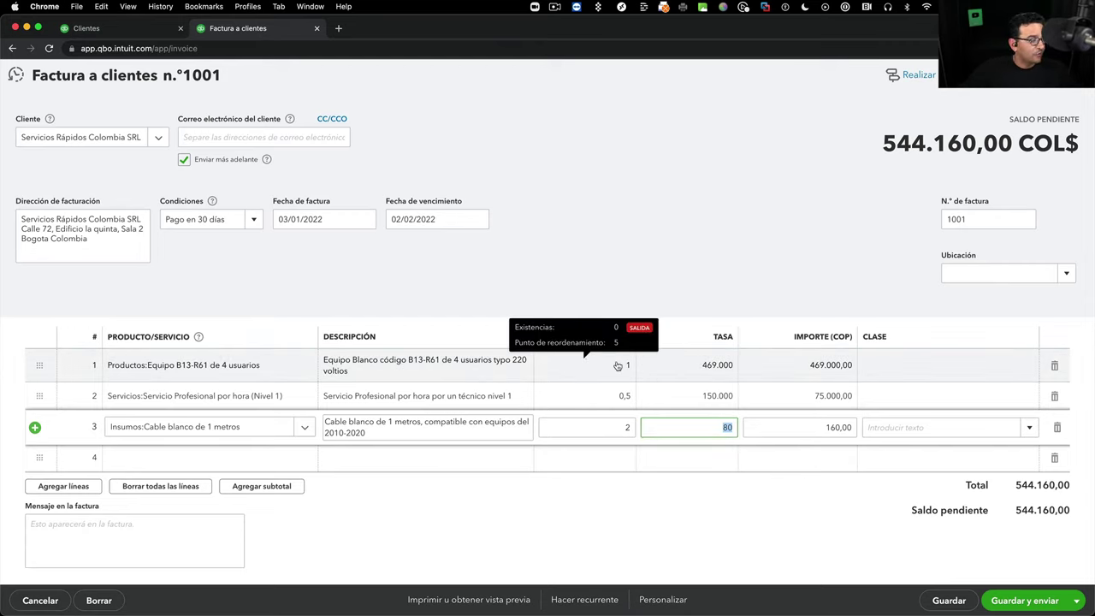
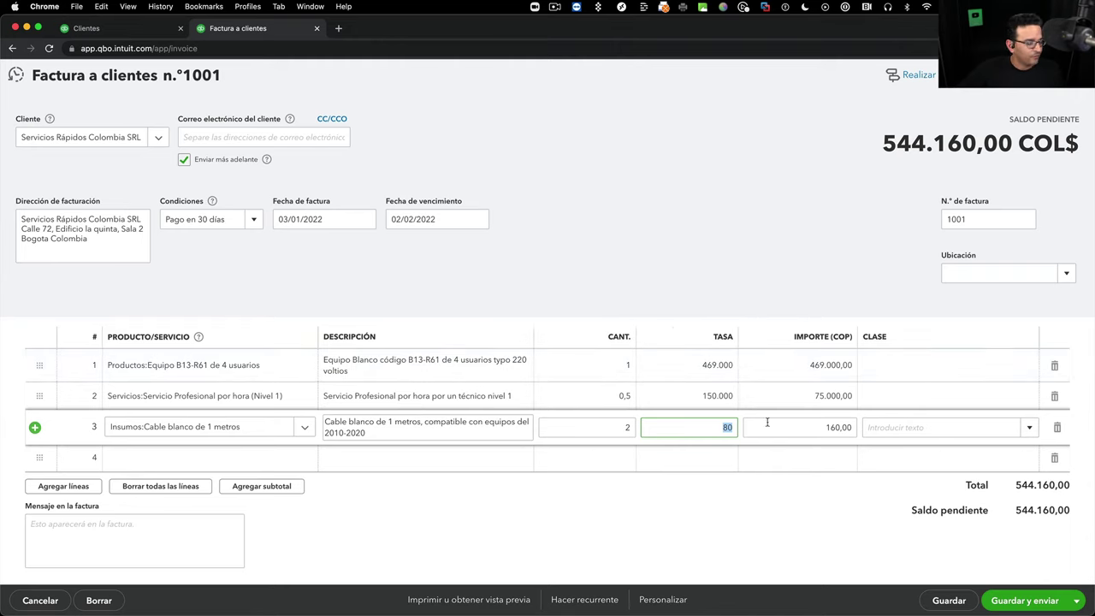
Add the customer's e-mail address, then save and e-mail invoice 1001 for 544.160,00 COL$
click(1037, 601)
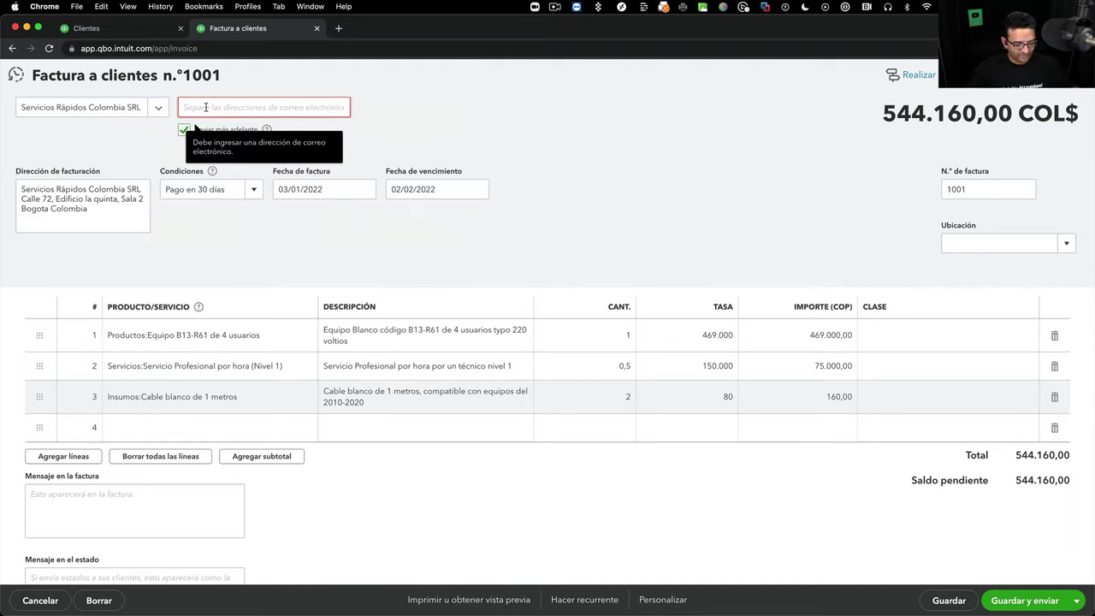
click(205, 107)
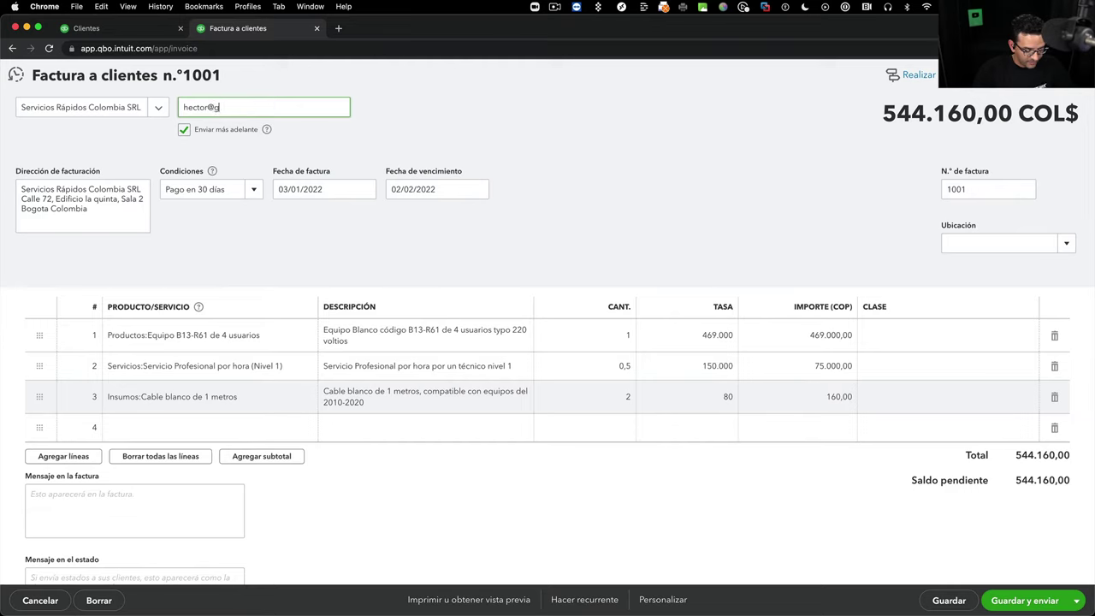
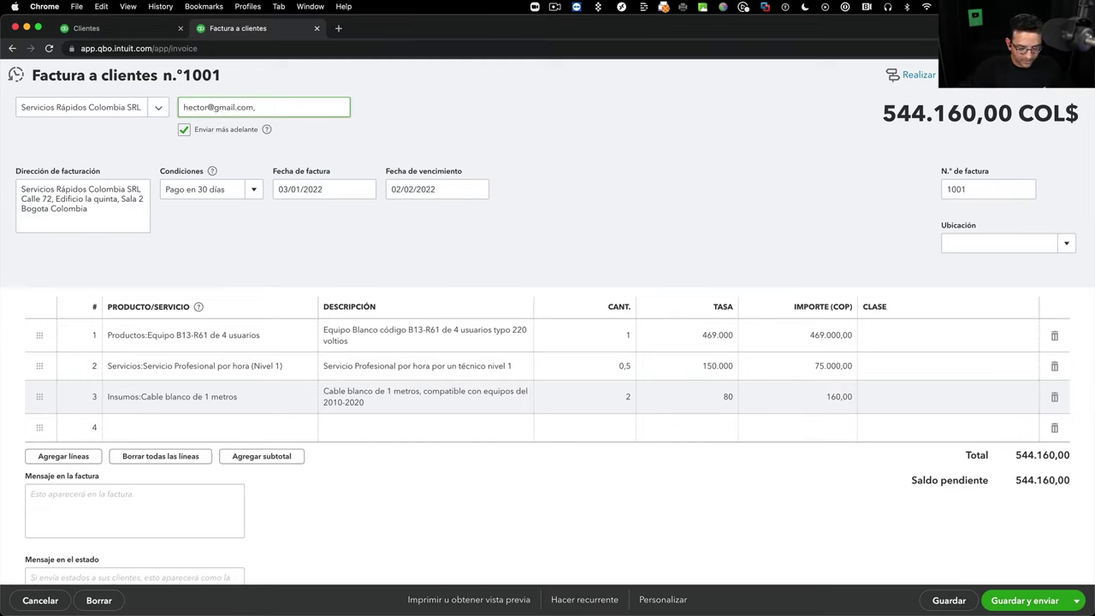
click(1030, 601)
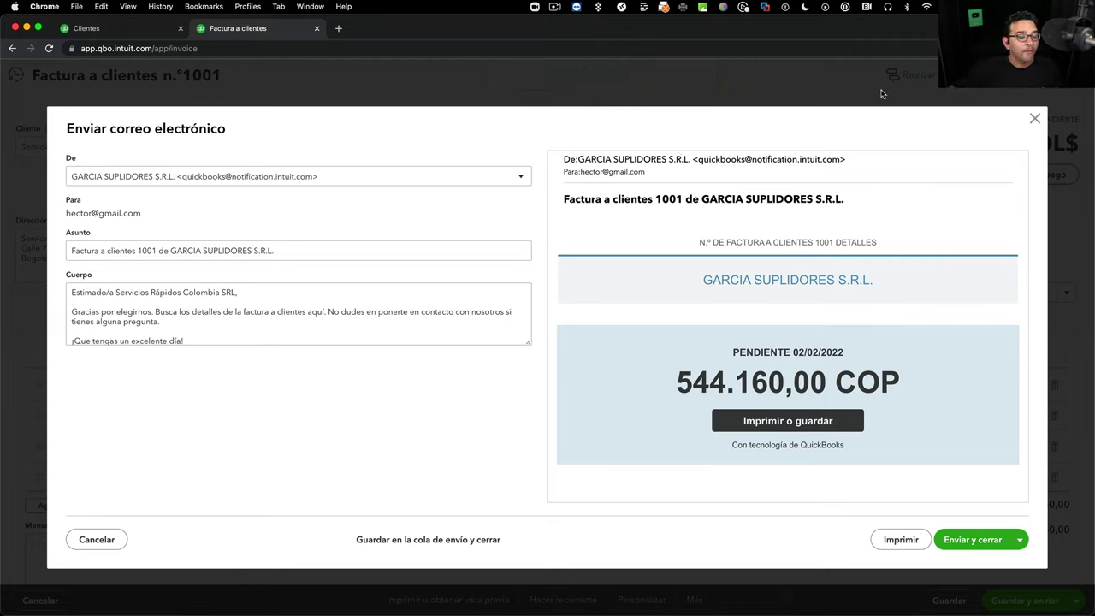
scroll(837, 337, down, 2)
scroll(898, 411, up, 2)
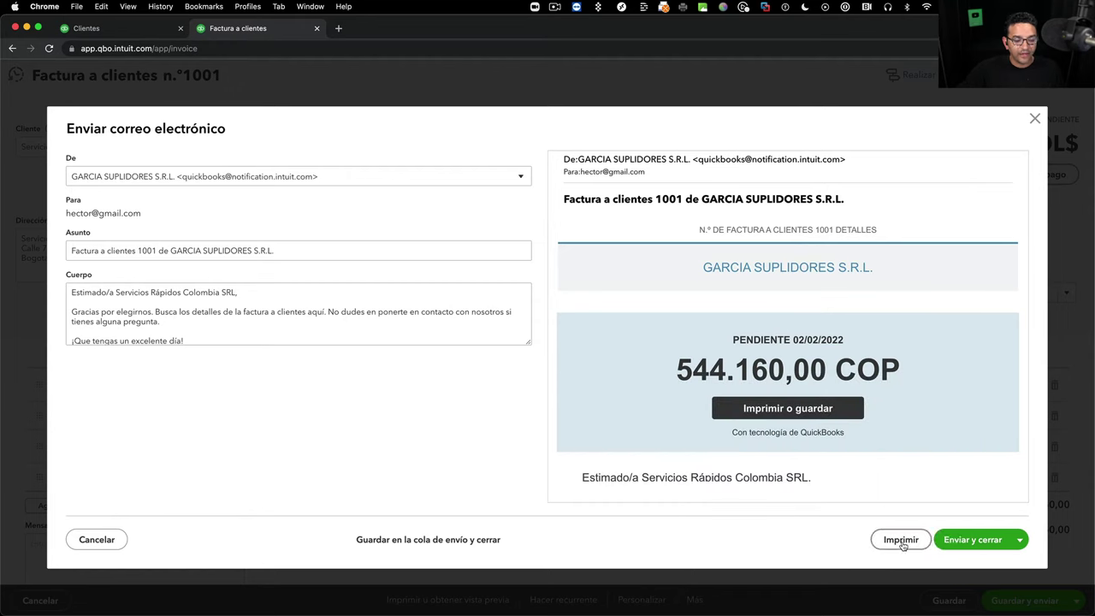
click(972, 540)
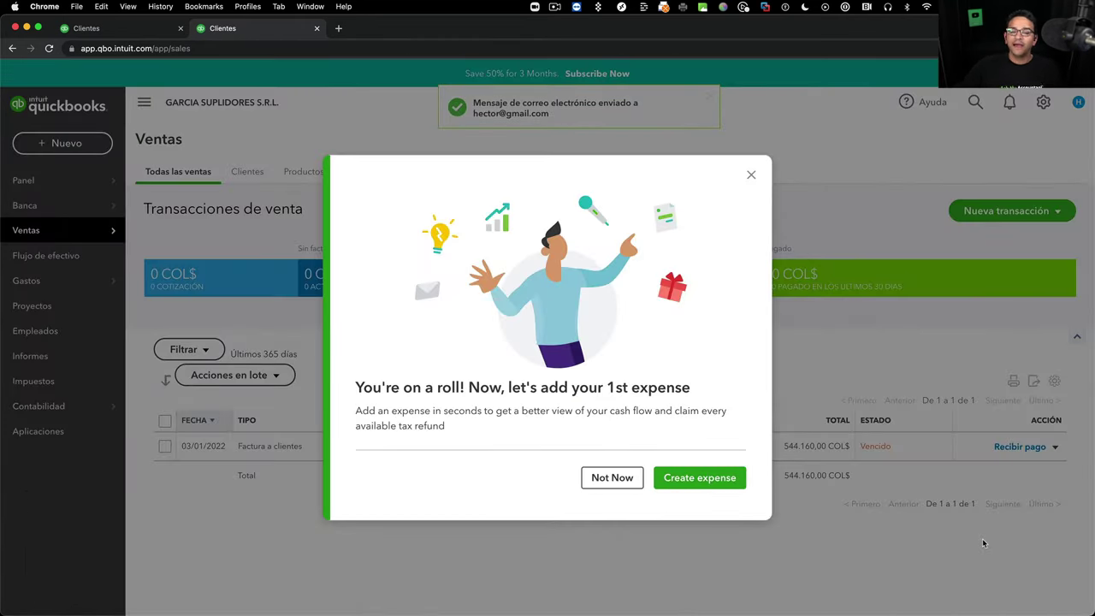
Dismiss the expense prompt and start blank customer invoice 1002 from + Nuevo
click(750, 175)
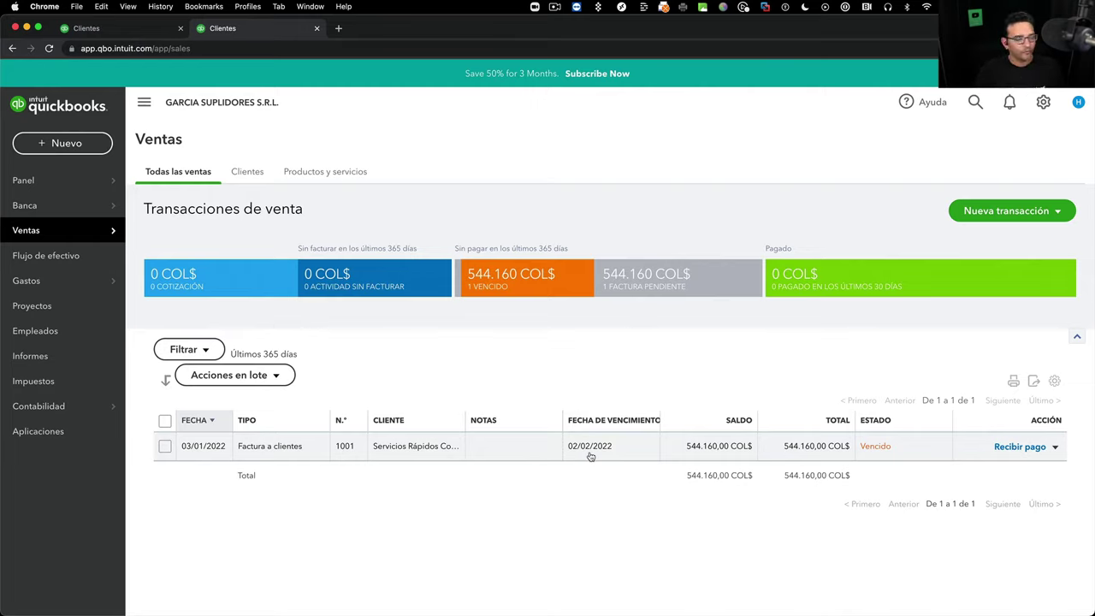
click(55, 144)
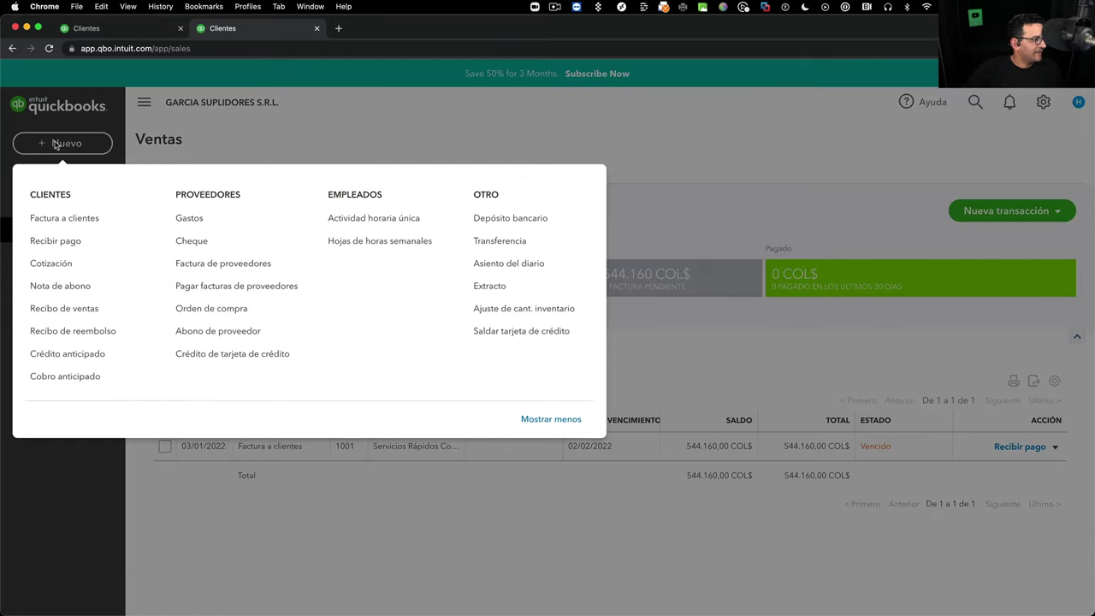
click(54, 217)
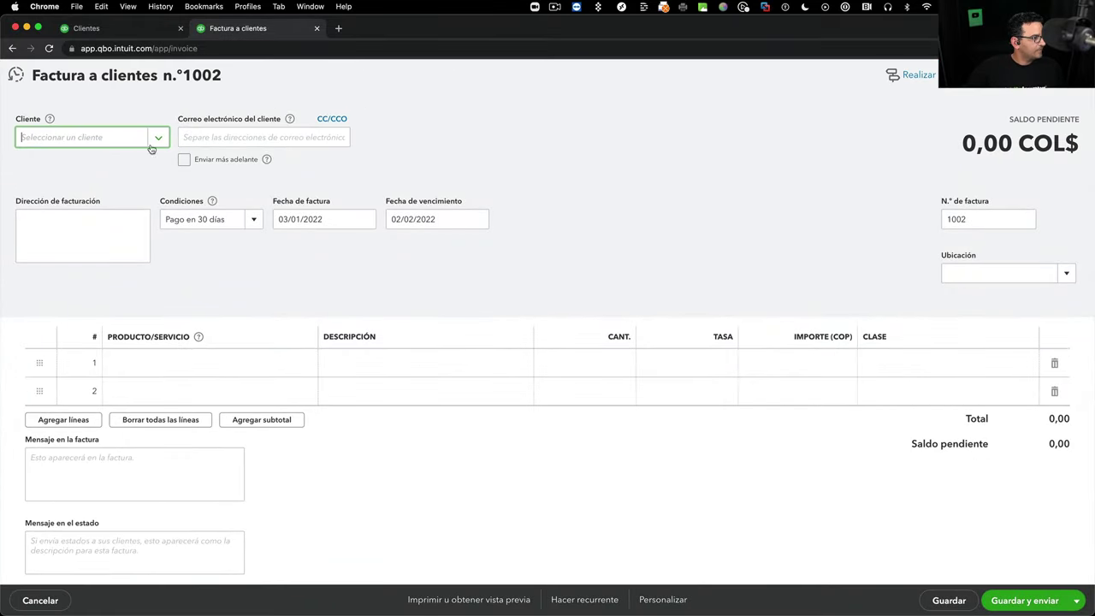
Choose Servicios Rápidos Colombia SRL as customer and date the invoice 06/01/2022
click(158, 139)
click(90, 215)
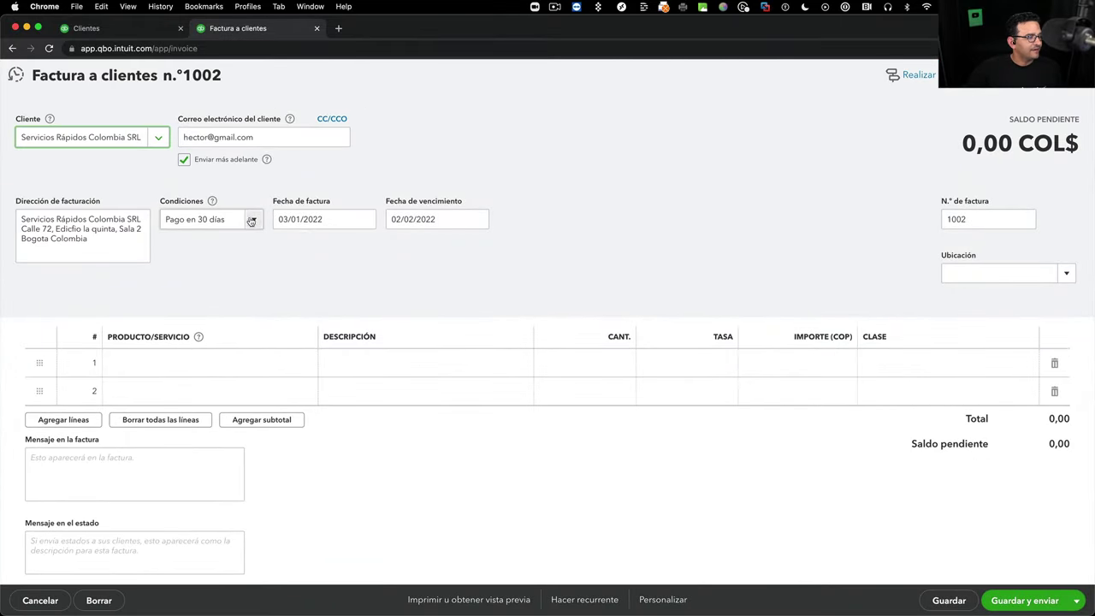
click(325, 219)
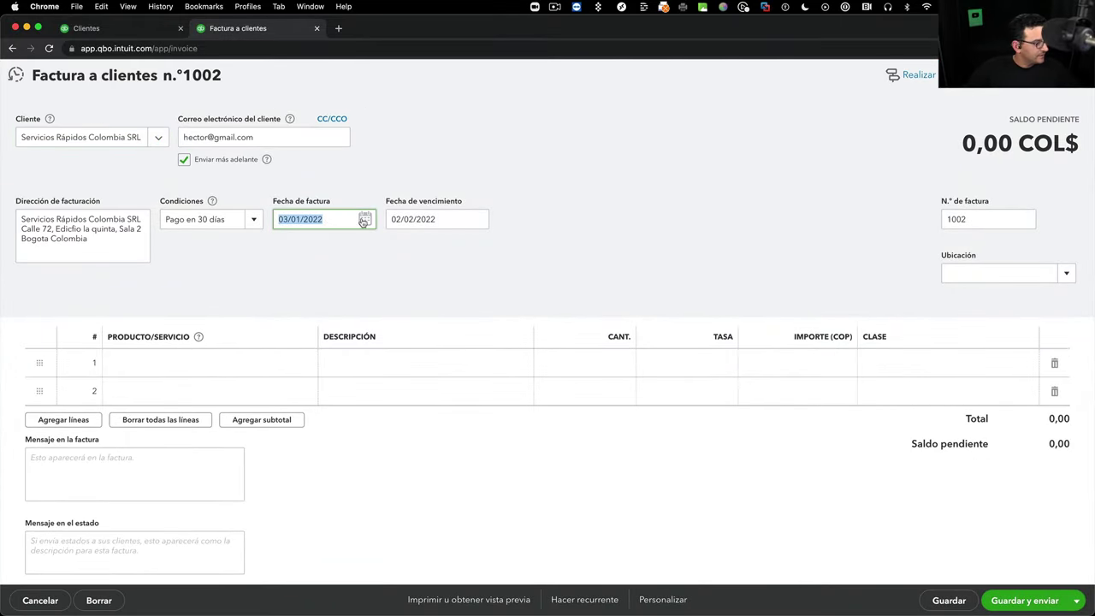
click(364, 219)
click(359, 304)
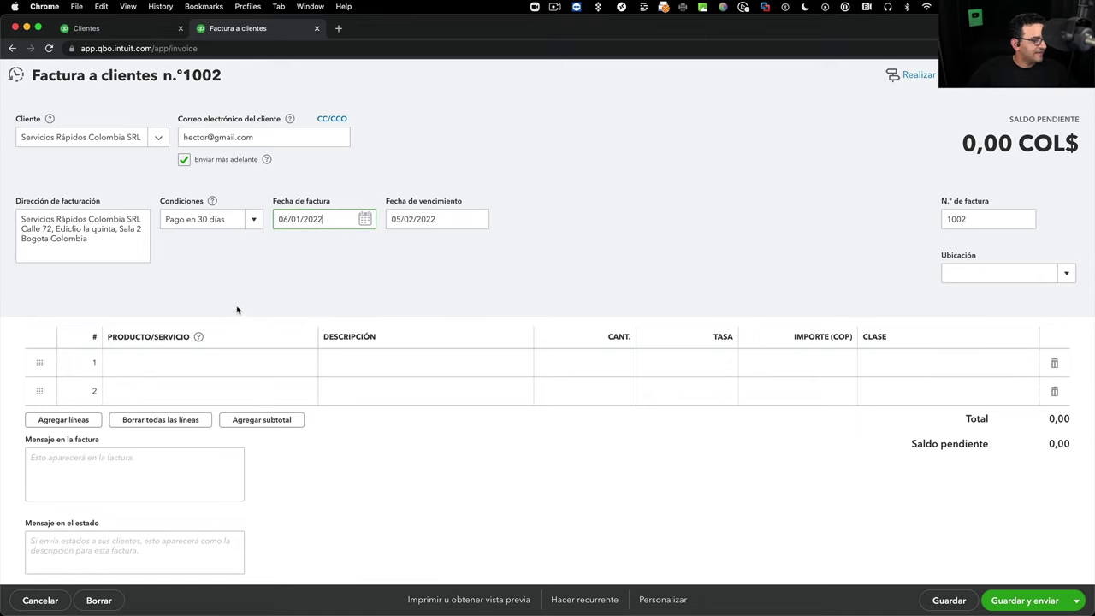
Add a Nivel 2 professional service line and a line of three Cable negro de 2 metros
click(306, 368)
click(306, 367)
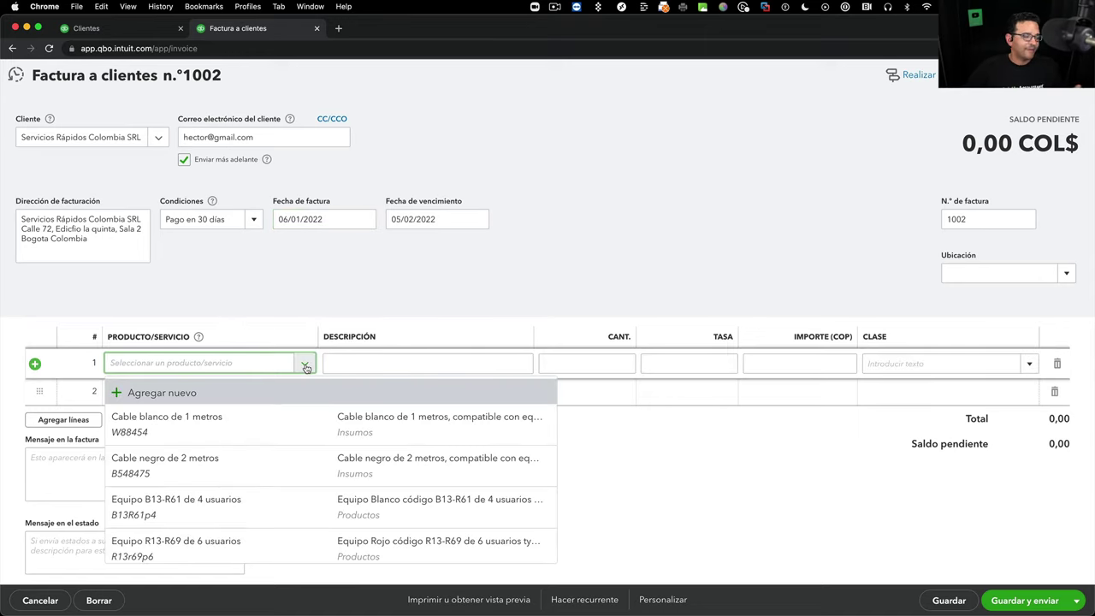
scroll(201, 484, down, 5)
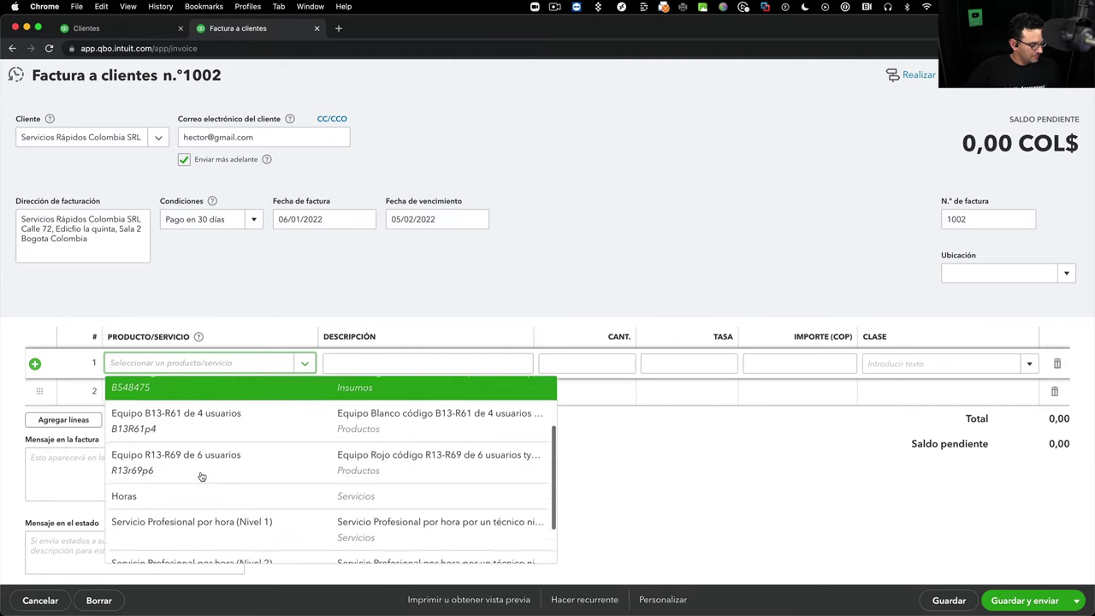
click(257, 514)
click(293, 393)
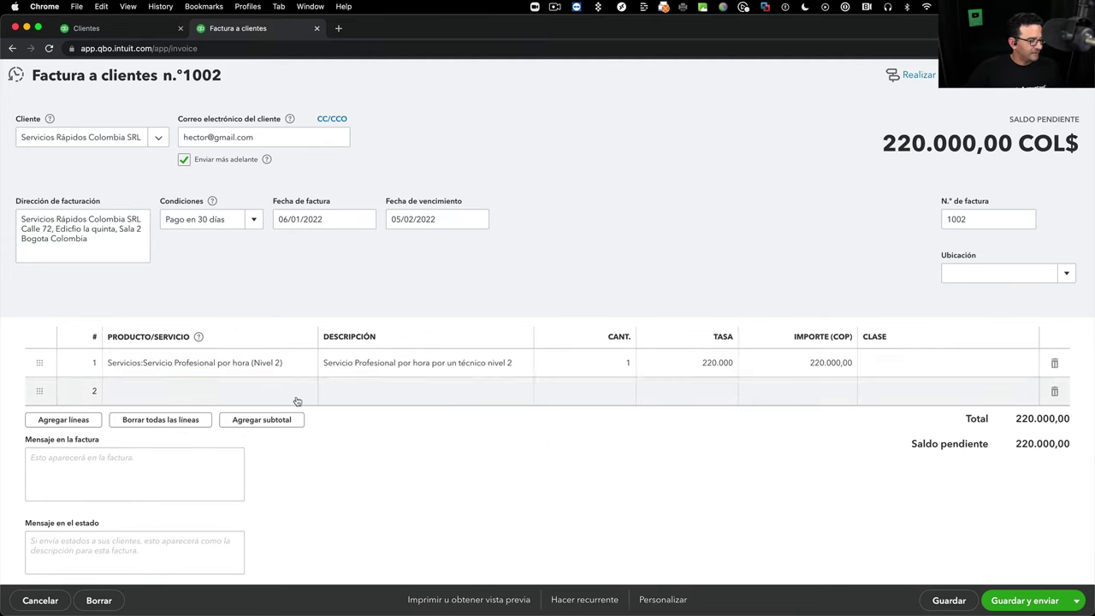
click(304, 391)
click(216, 495)
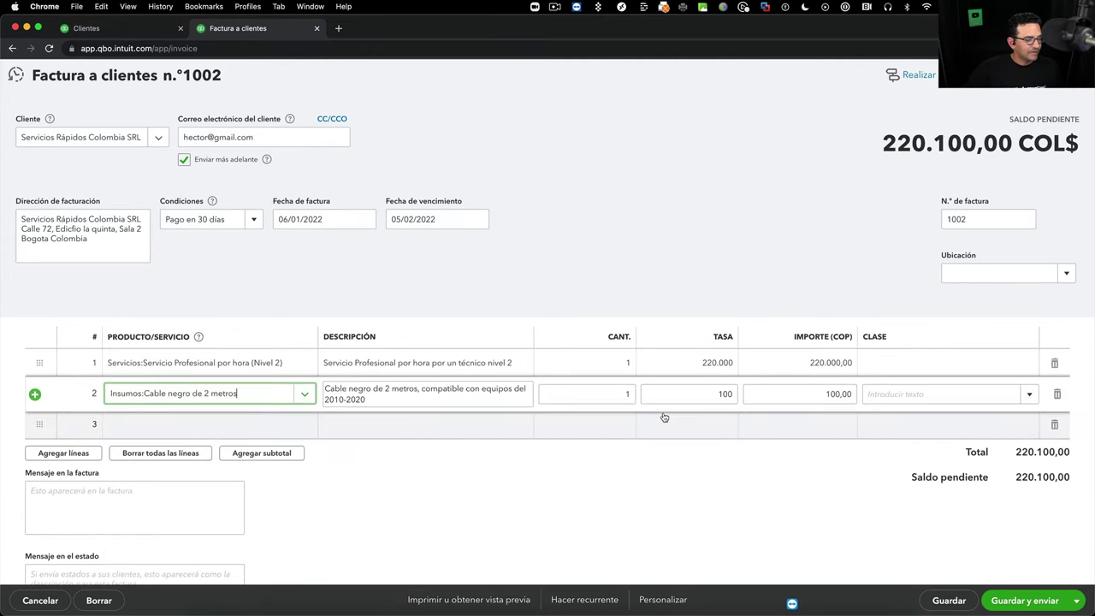
click(625, 394)
text(3)
key(Tab)
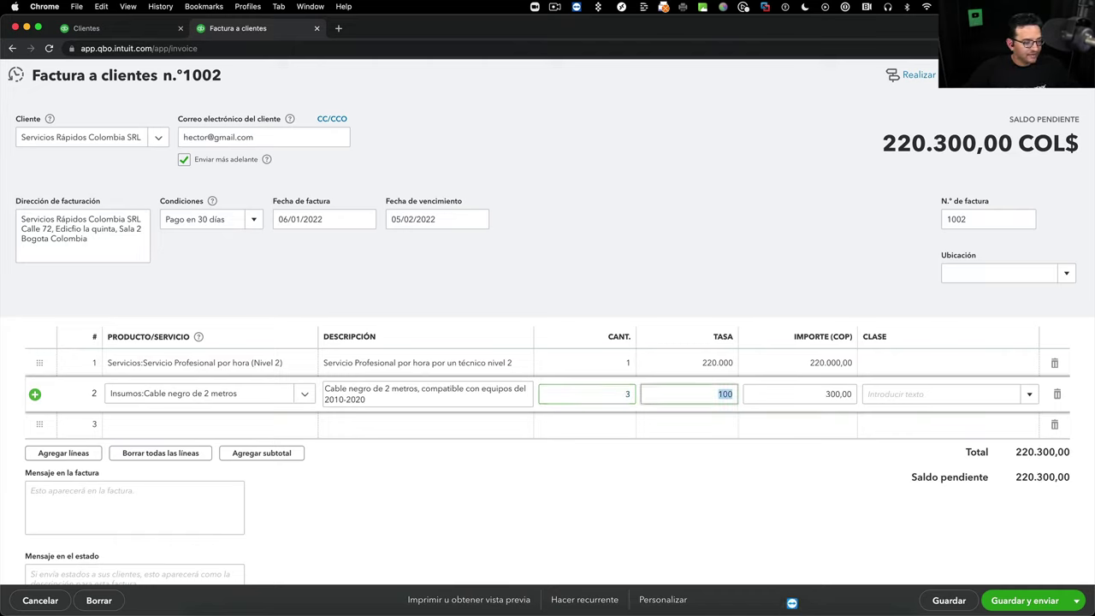
Bill 2 Nivel 2 hours at 199.000 and save invoice 1002 for e-mailing
click(624, 364)
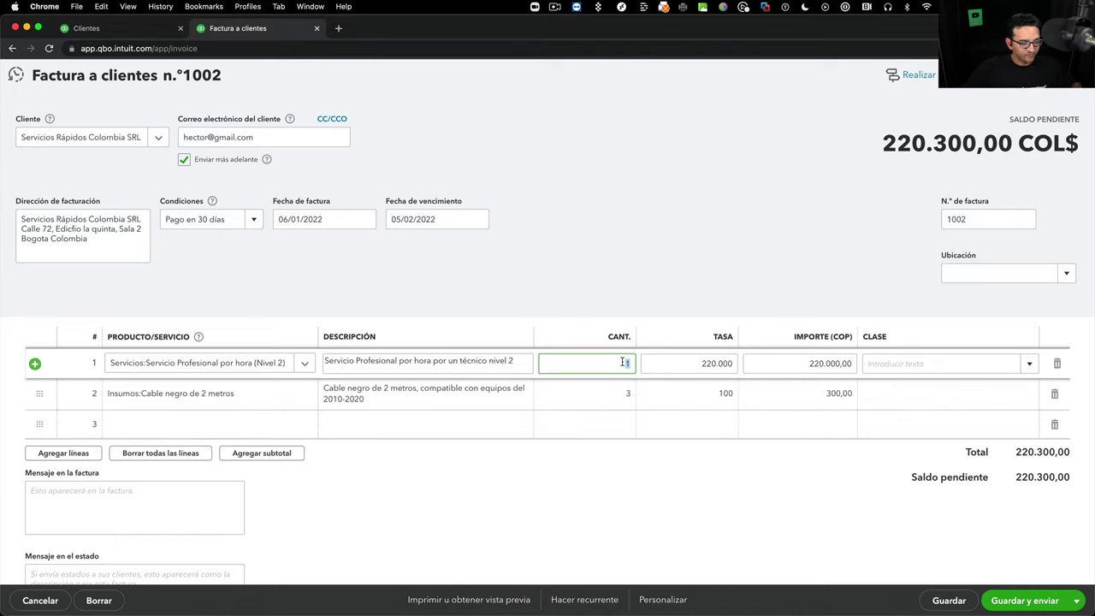
text(2)
key(Tab)
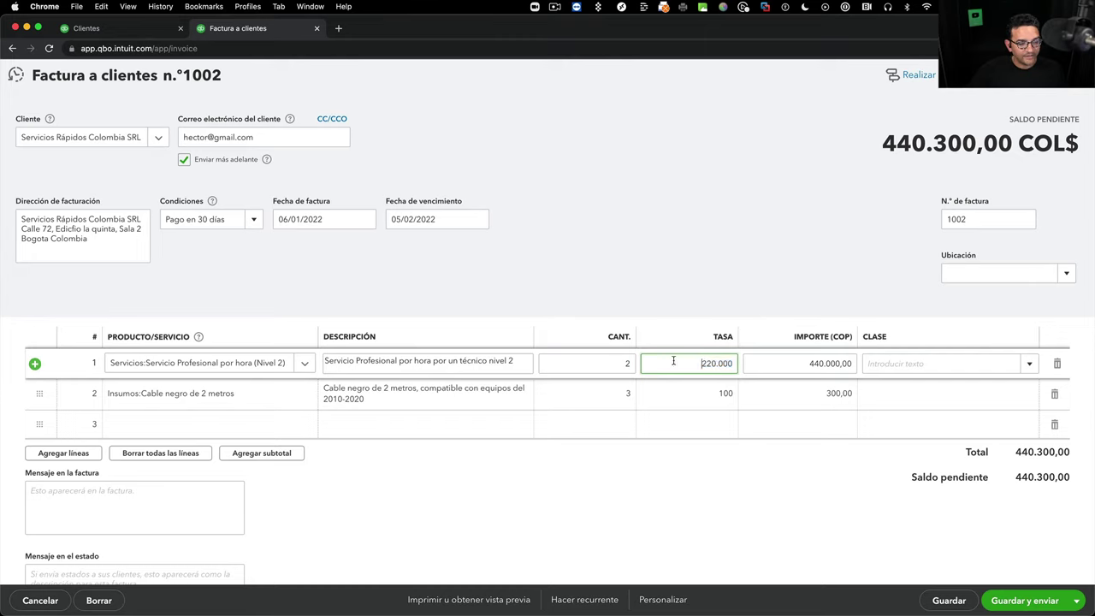
text(199000)
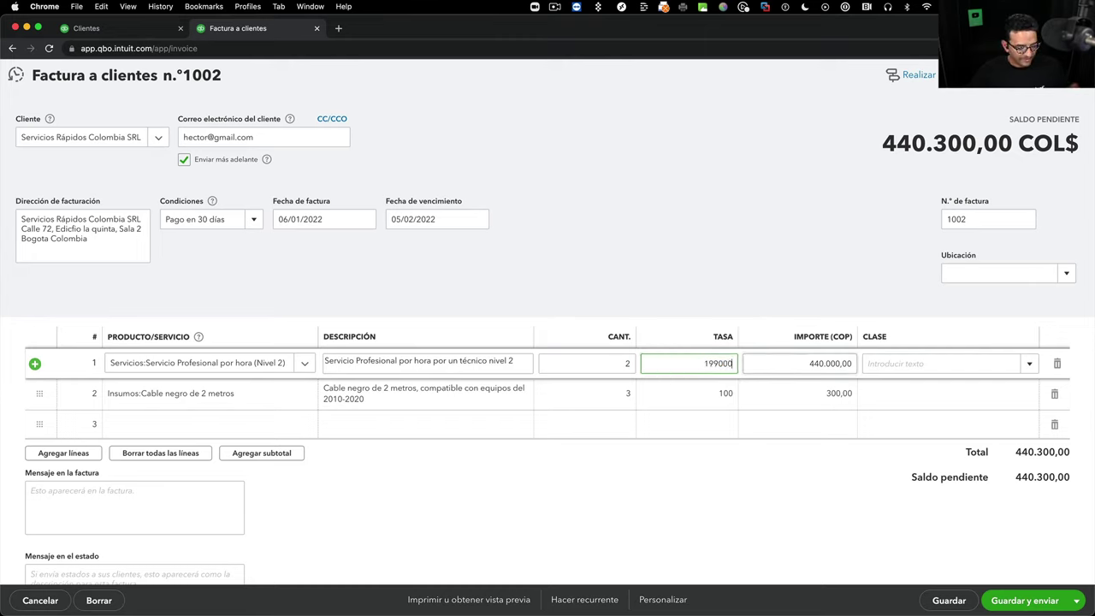
key(Tab)
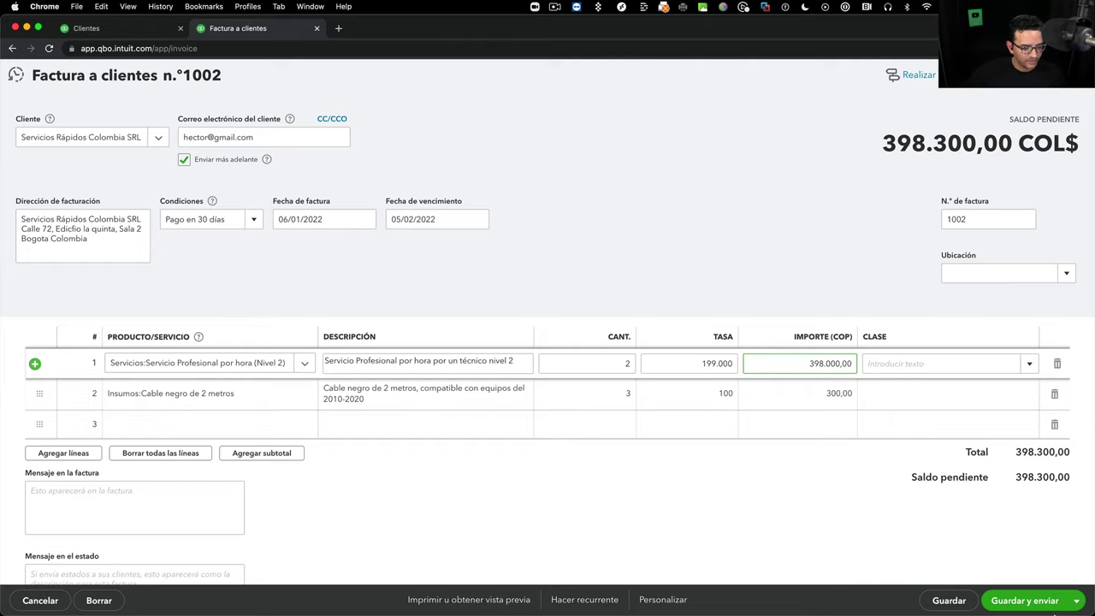
click(898, 529)
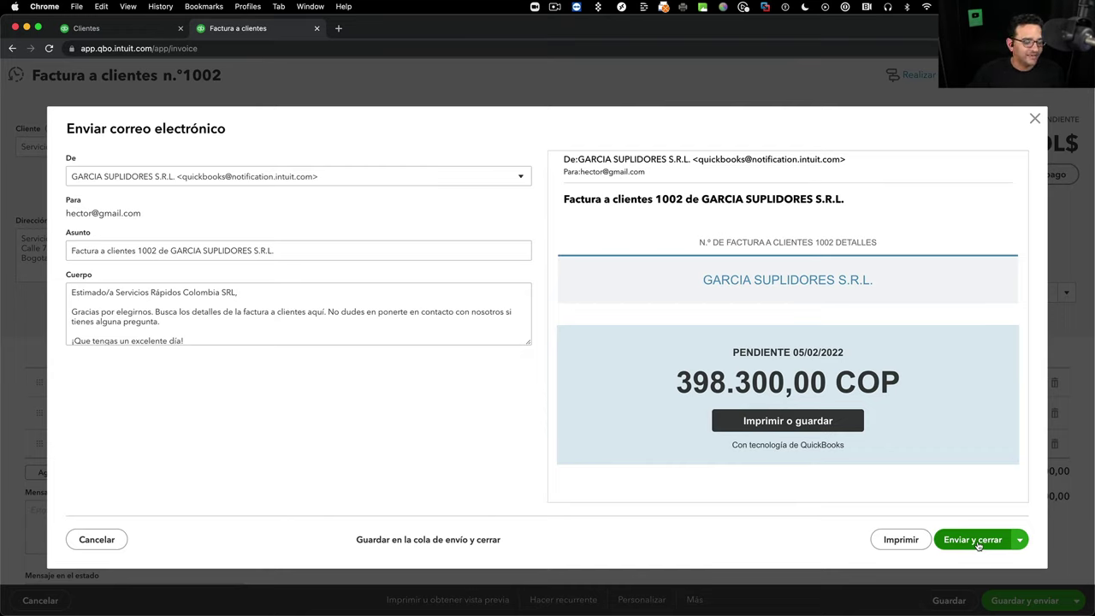
E-mail invoice 1002 and bring up a blank Recibir pago form
click(976, 543)
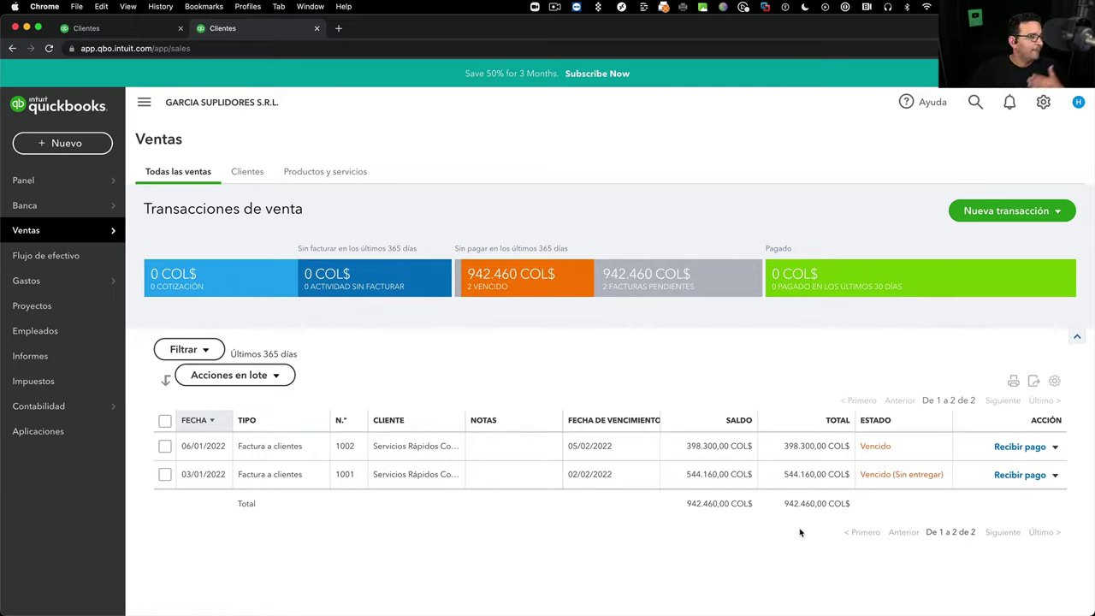
click(26, 144)
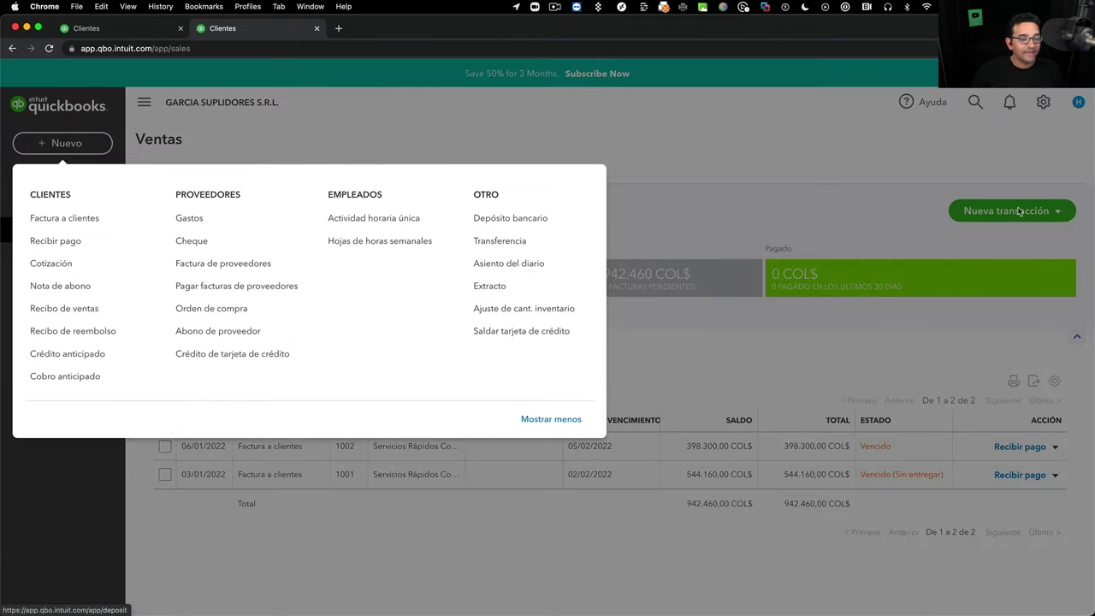
click(873, 197)
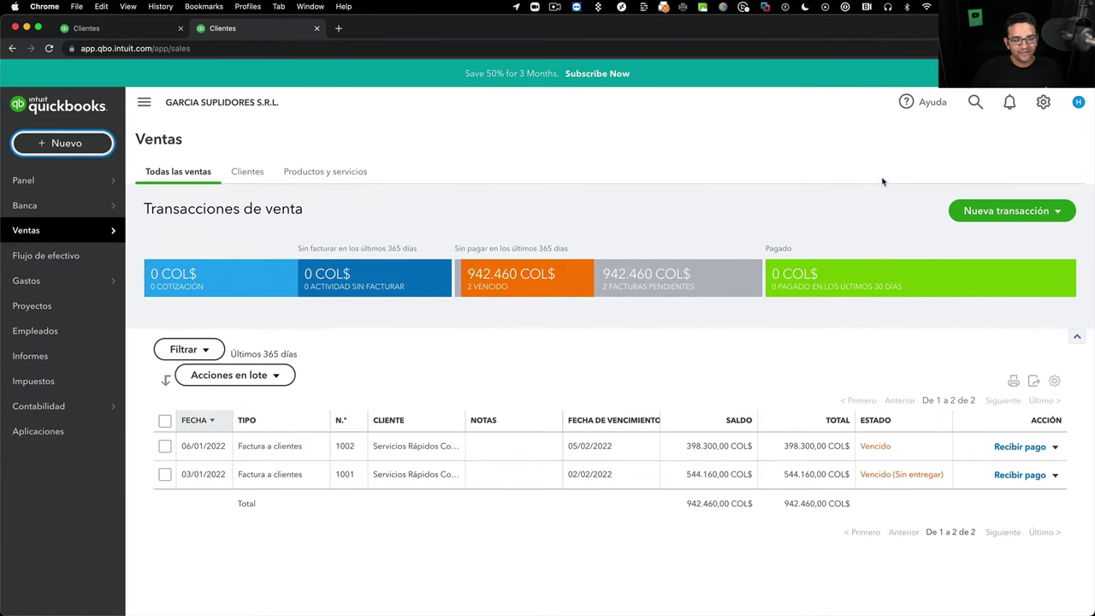
click(1045, 212)
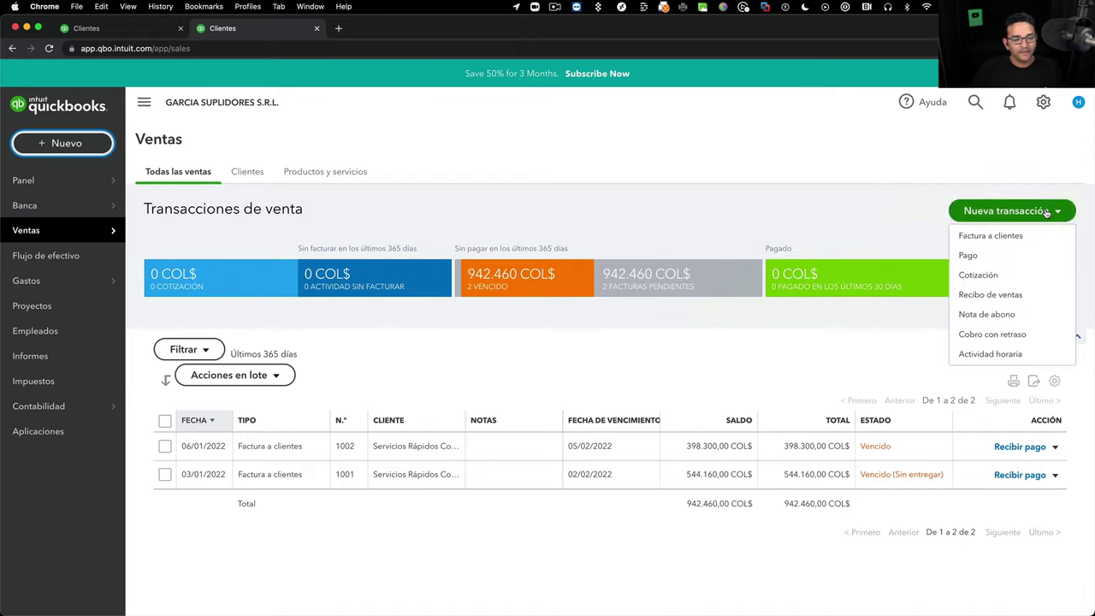
click(992, 260)
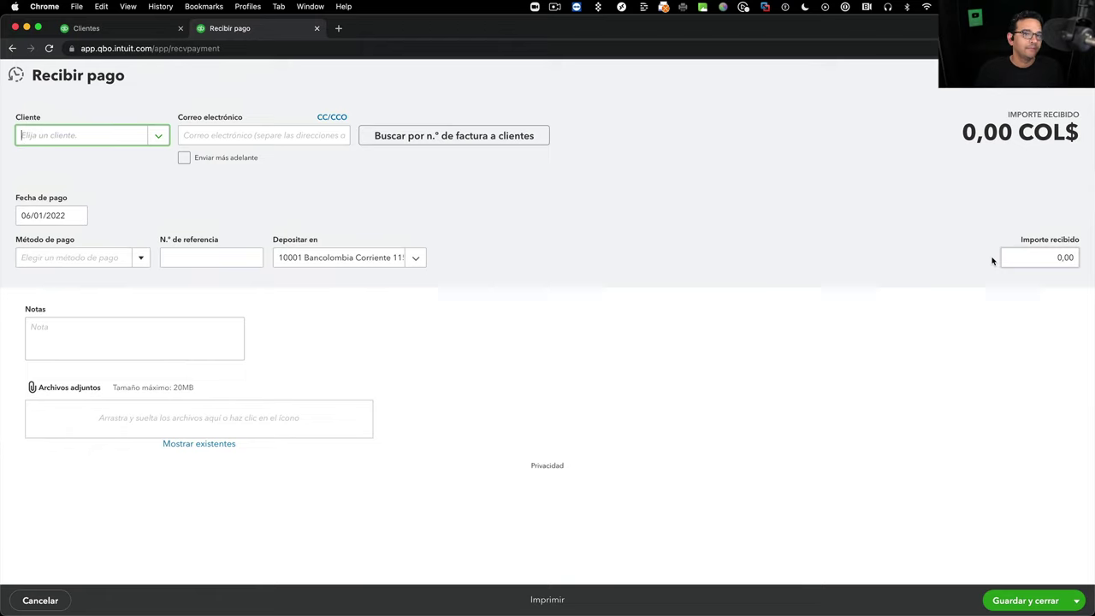
Set the payer to Servicios Rápidos Colombia SRL, date 20/01/2022, reference 111456
click(158, 135)
click(130, 213)
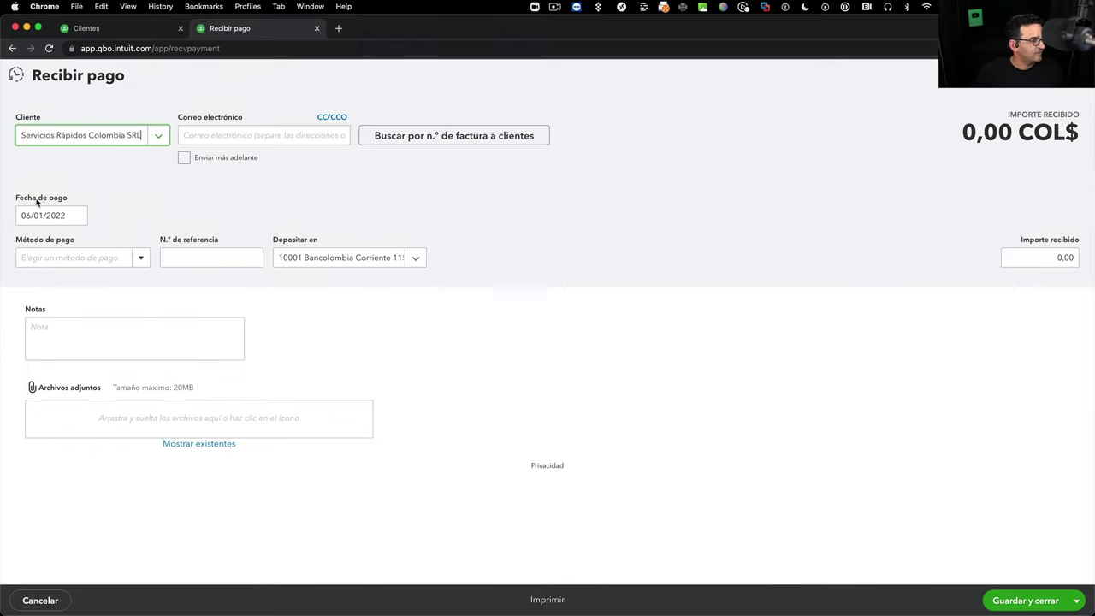
click(78, 215)
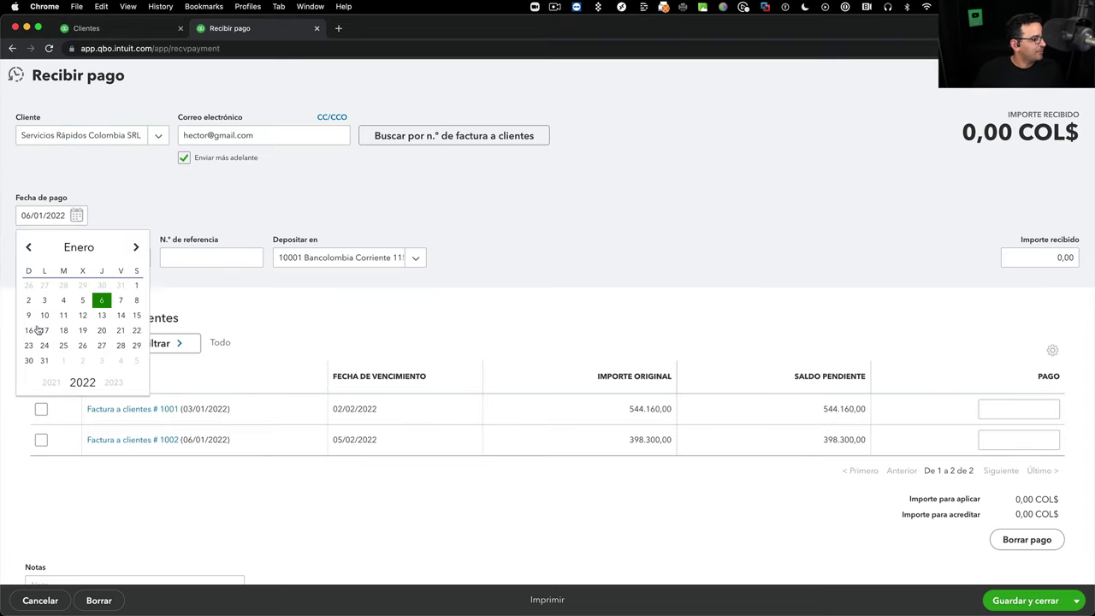
click(102, 331)
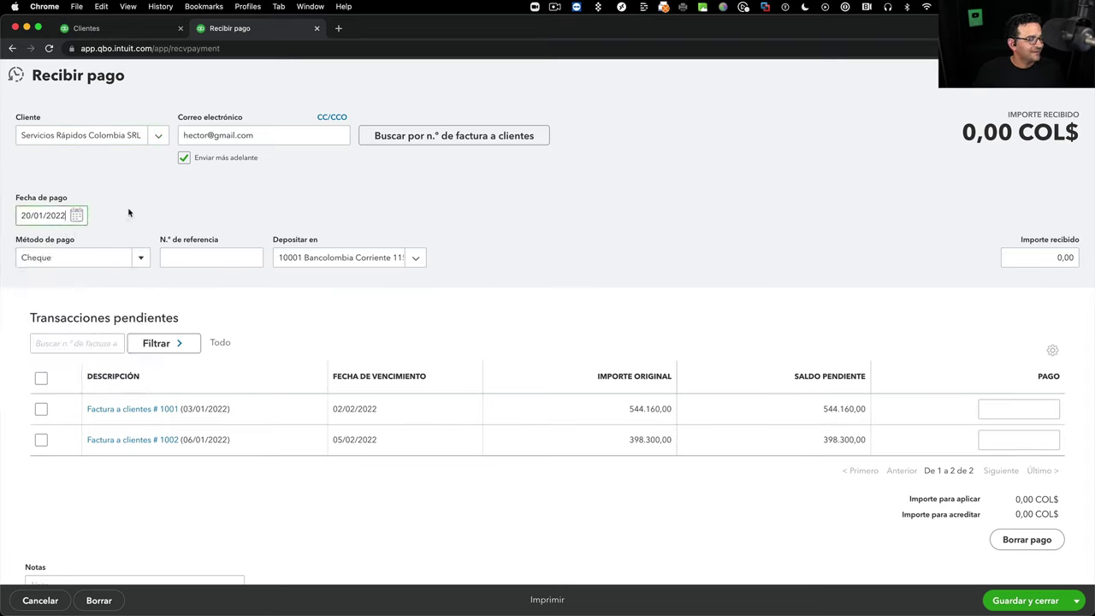
click(201, 254)
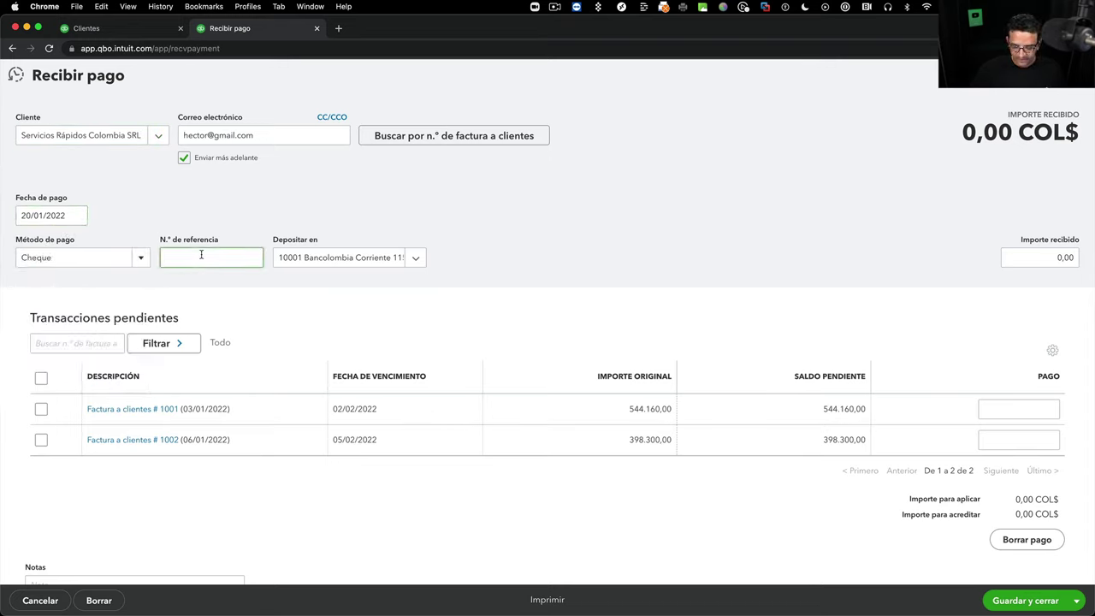
text(111456)
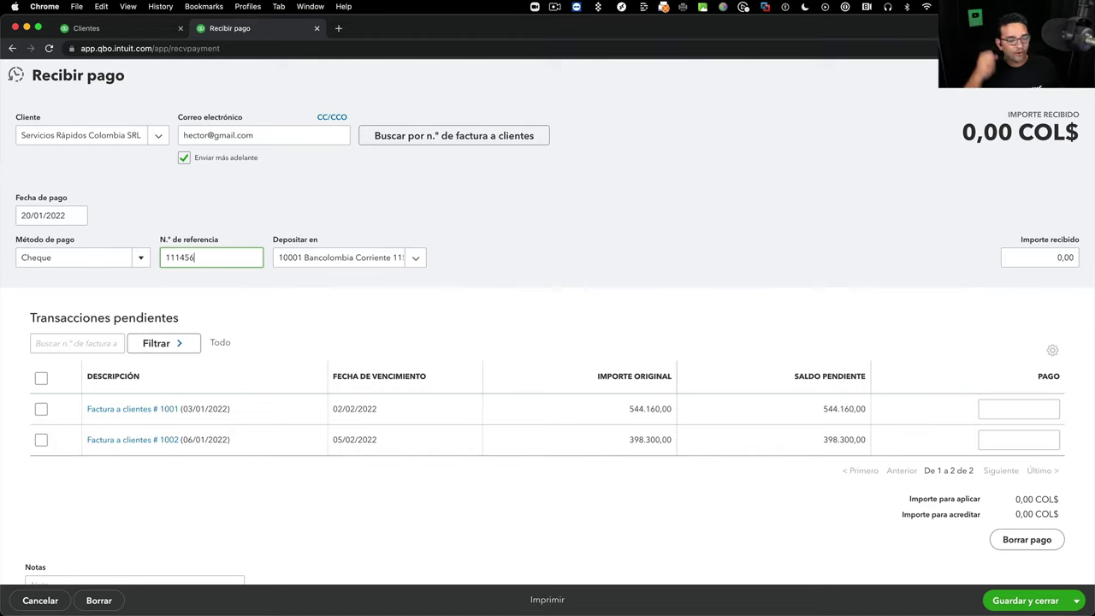
key(Tab)
Deposit 250.000 COL$ into Bancolombia Corriente against invoice 1001 and save the payment
click(417, 257)
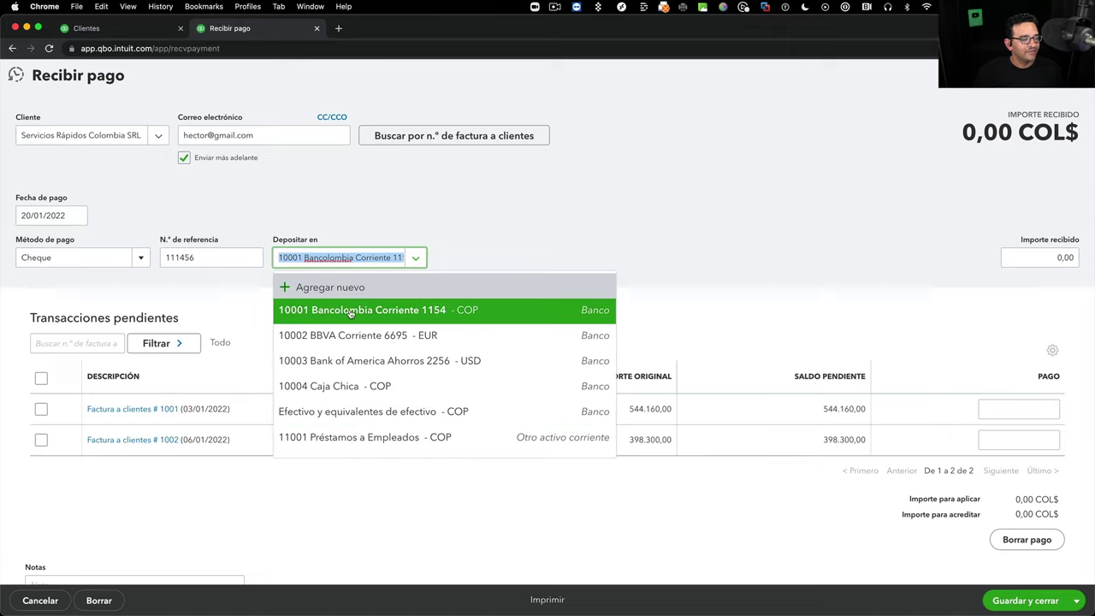
click(366, 310)
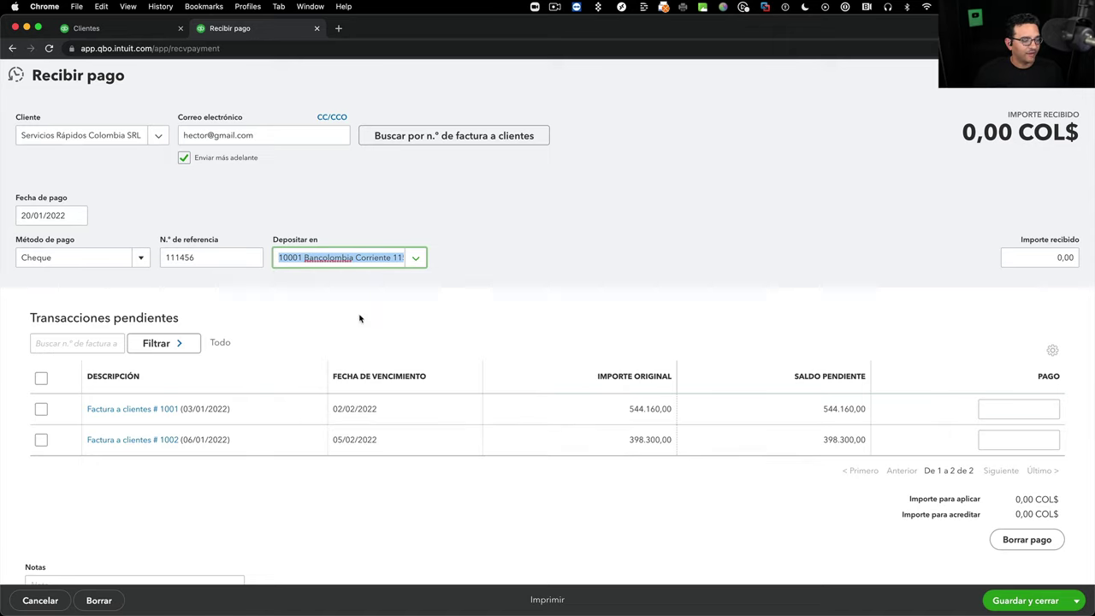
click(578, 328)
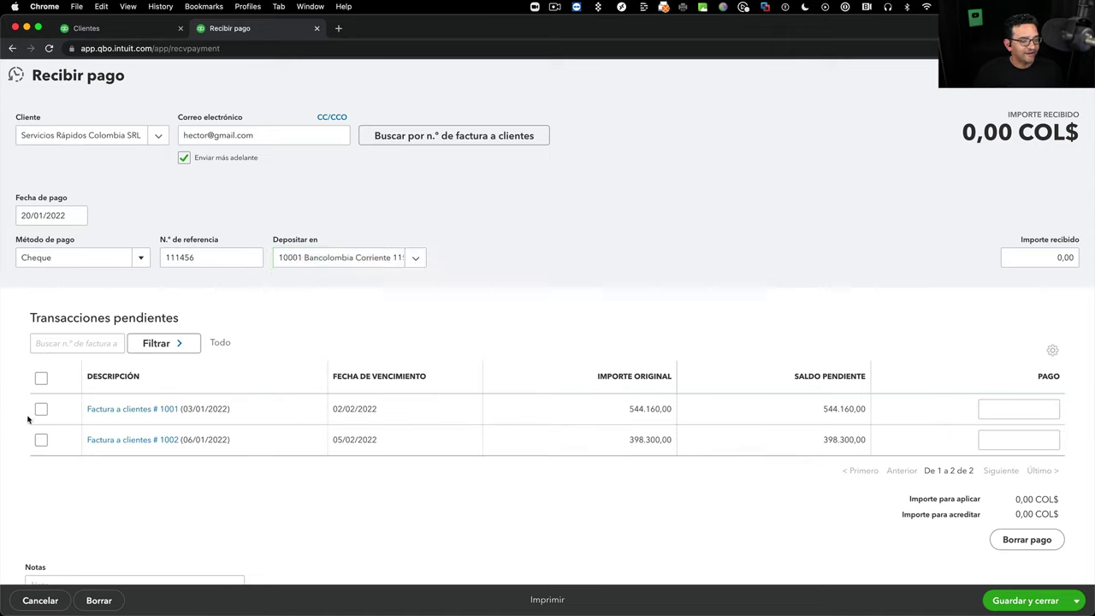
click(1035, 259)
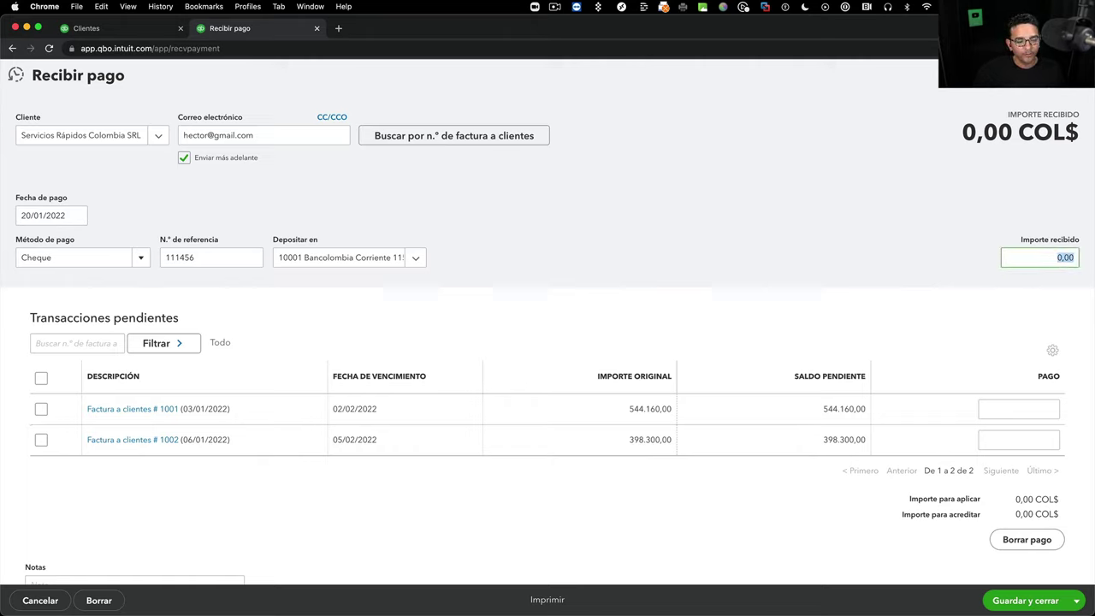
text(250000)
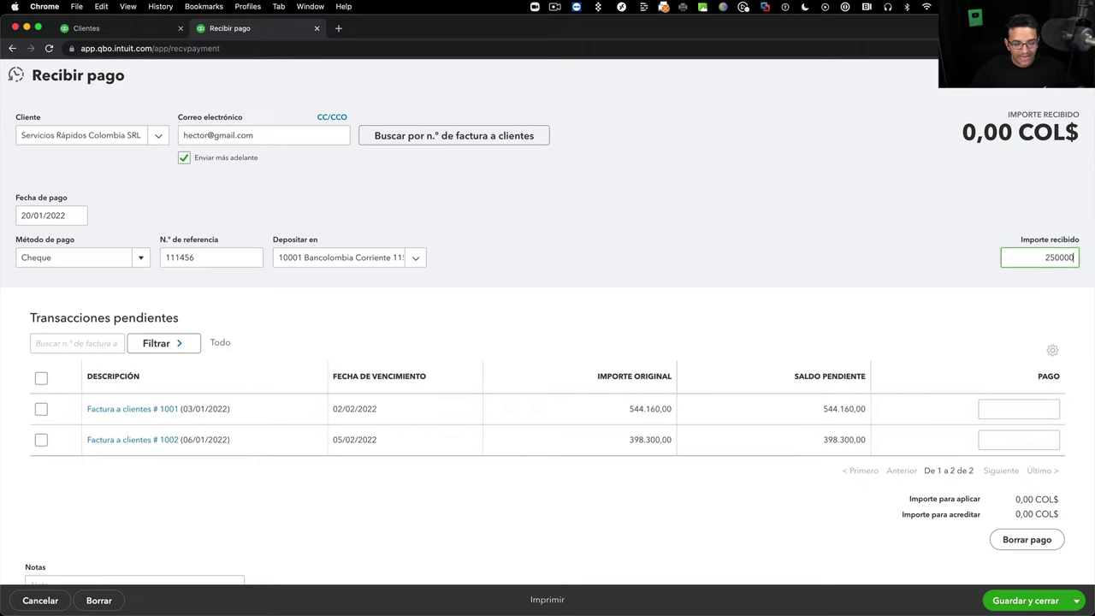
key(Return)
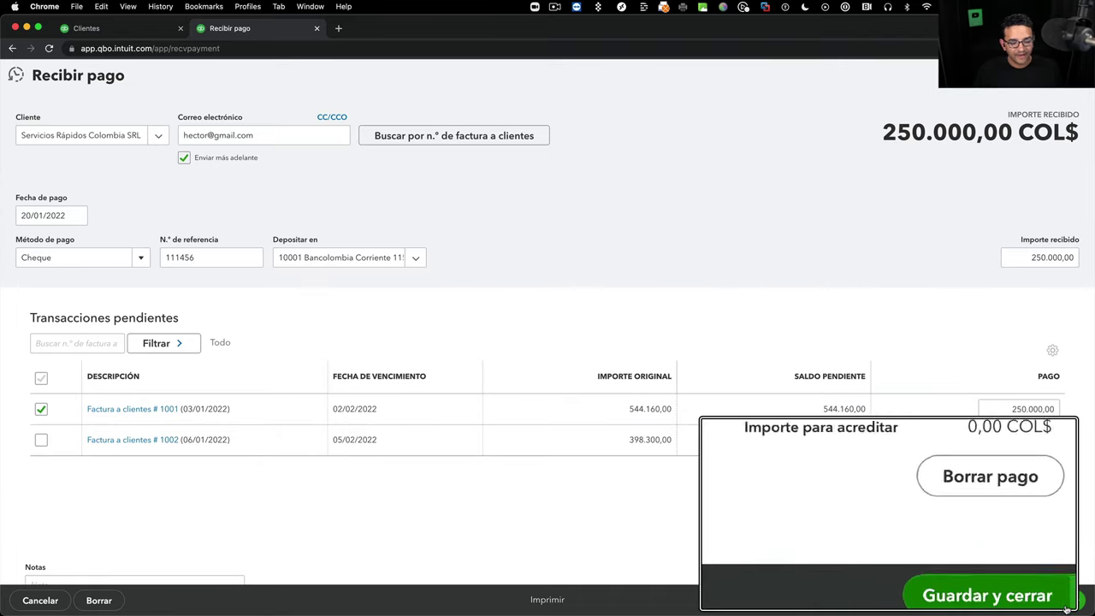
click(1030, 262)
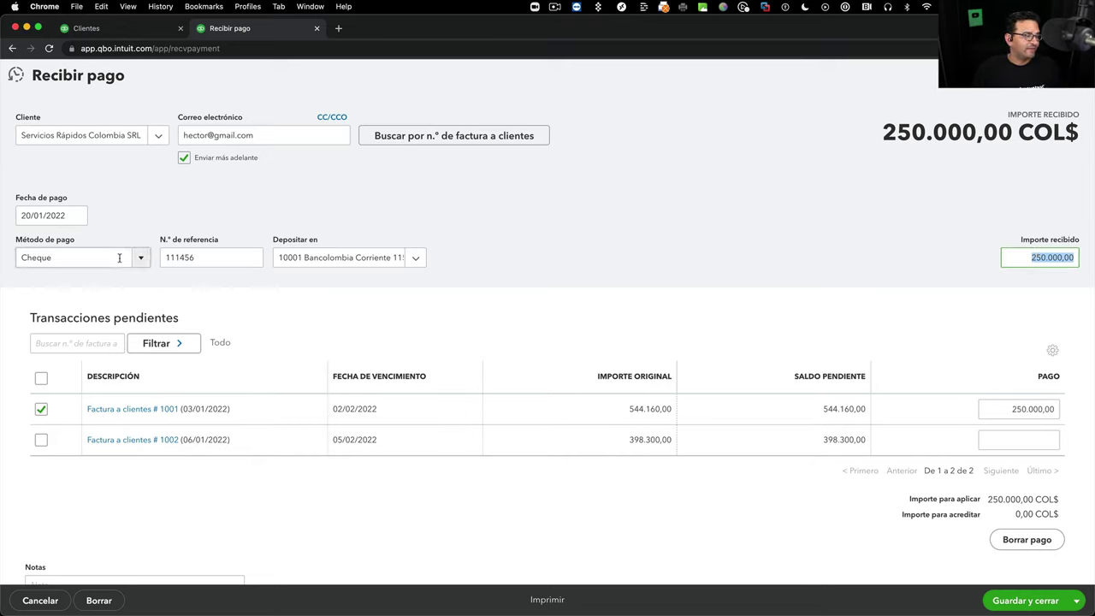
click(342, 257)
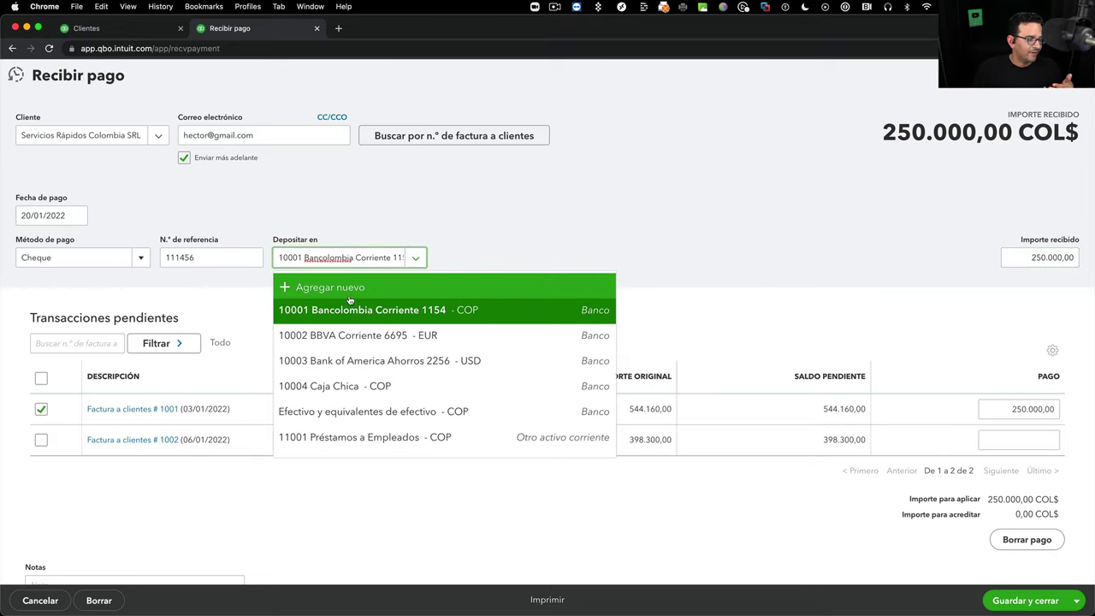
click(525, 220)
click(37, 215)
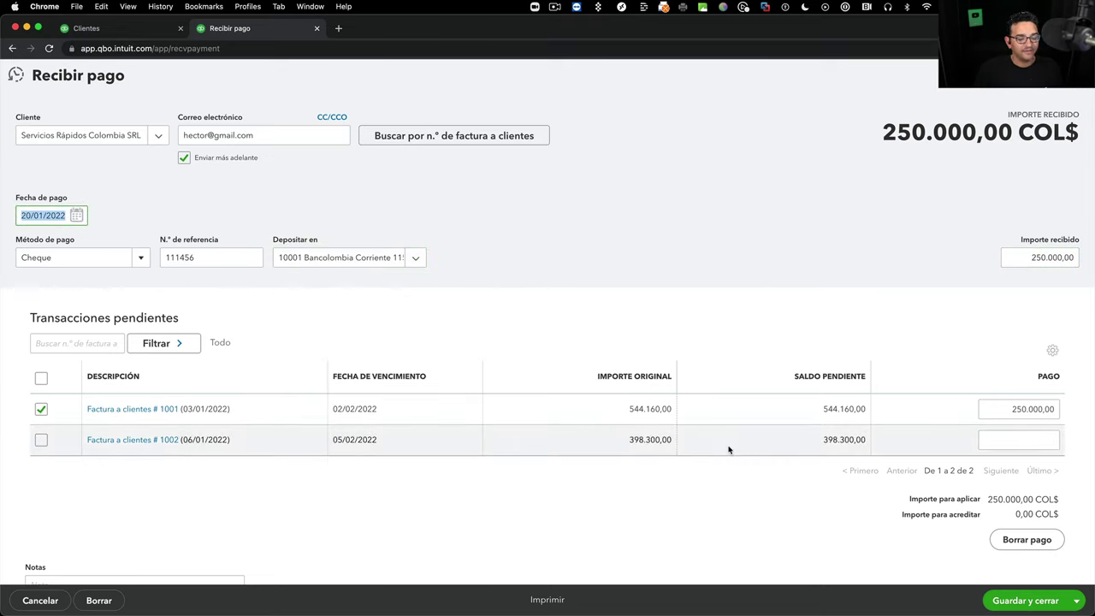
click(1025, 601)
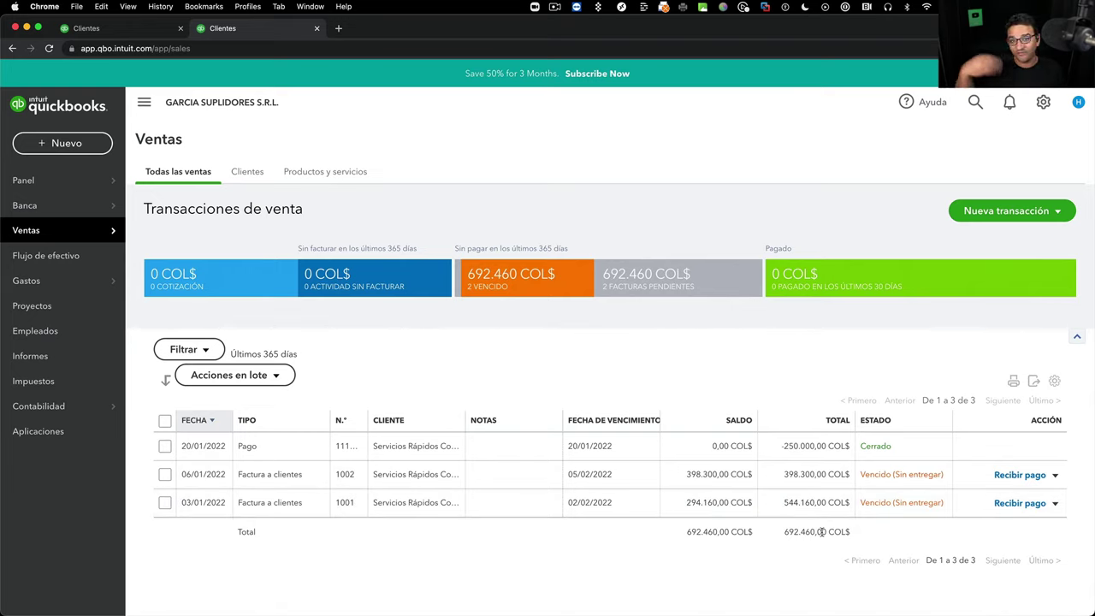
Start blank sales receipt 1003 from the + Nuevo menu
click(1025, 213)
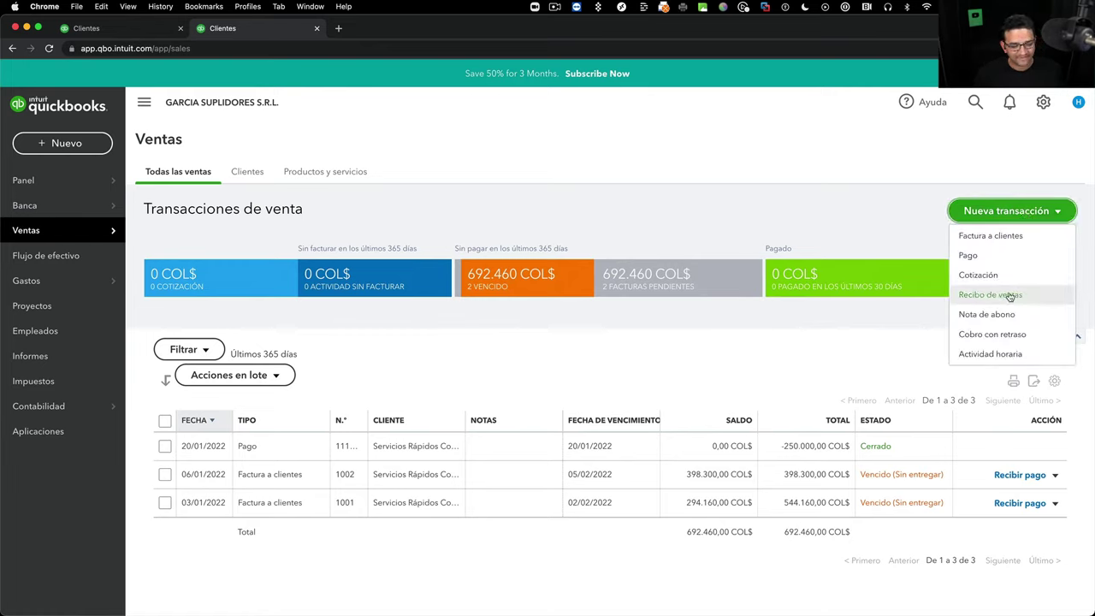
click(1018, 210)
click(1026, 210)
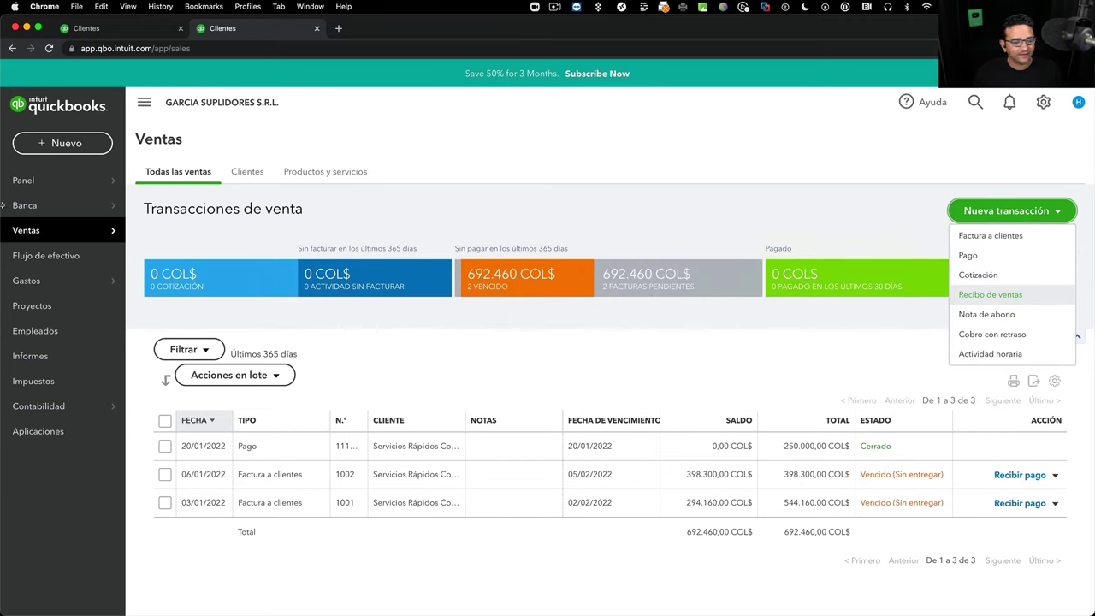
click(46, 152)
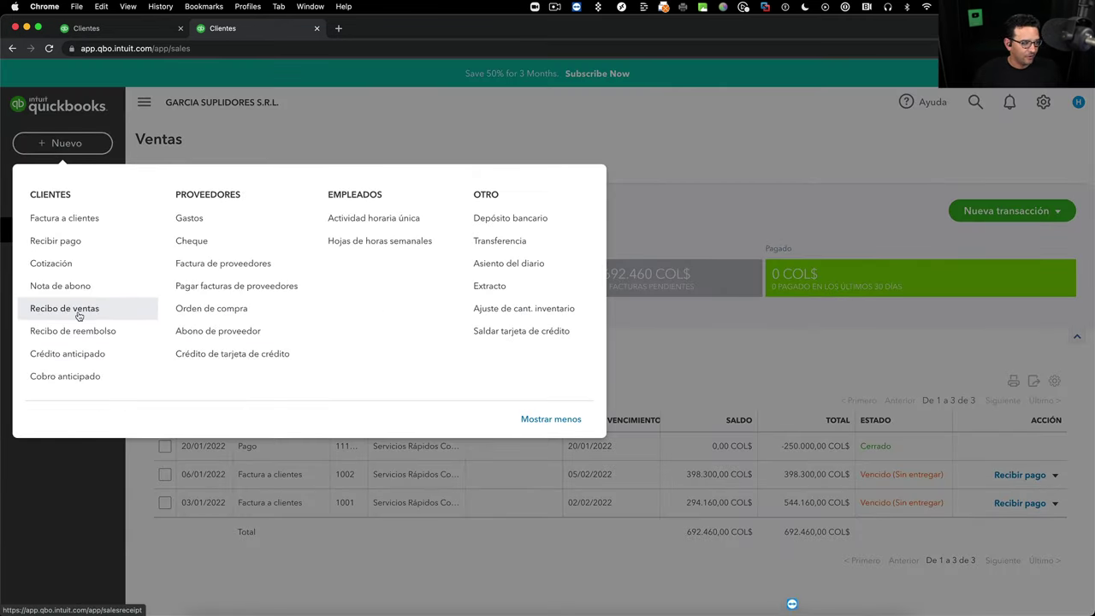
click(79, 315)
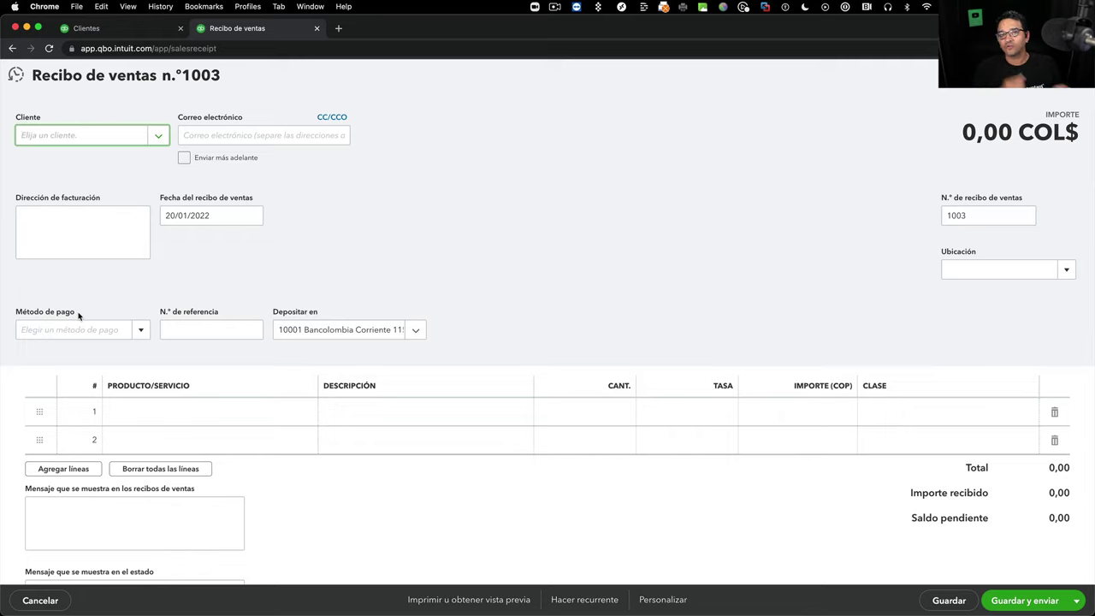
Bill the individual customer for six Cable blanco de 1 metros on receipt 1003
click(158, 136)
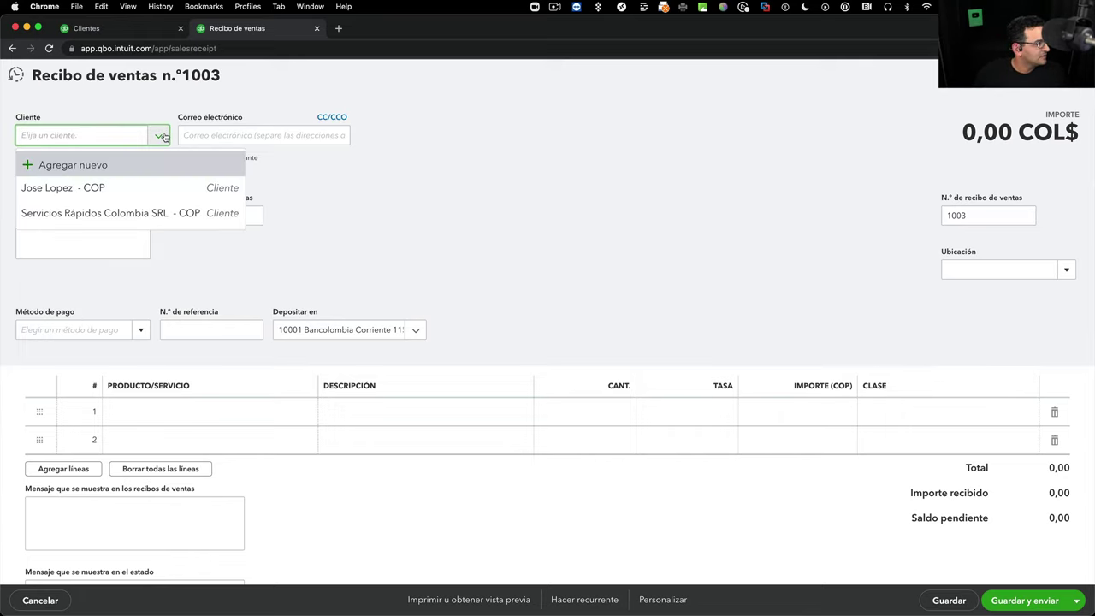
click(75, 187)
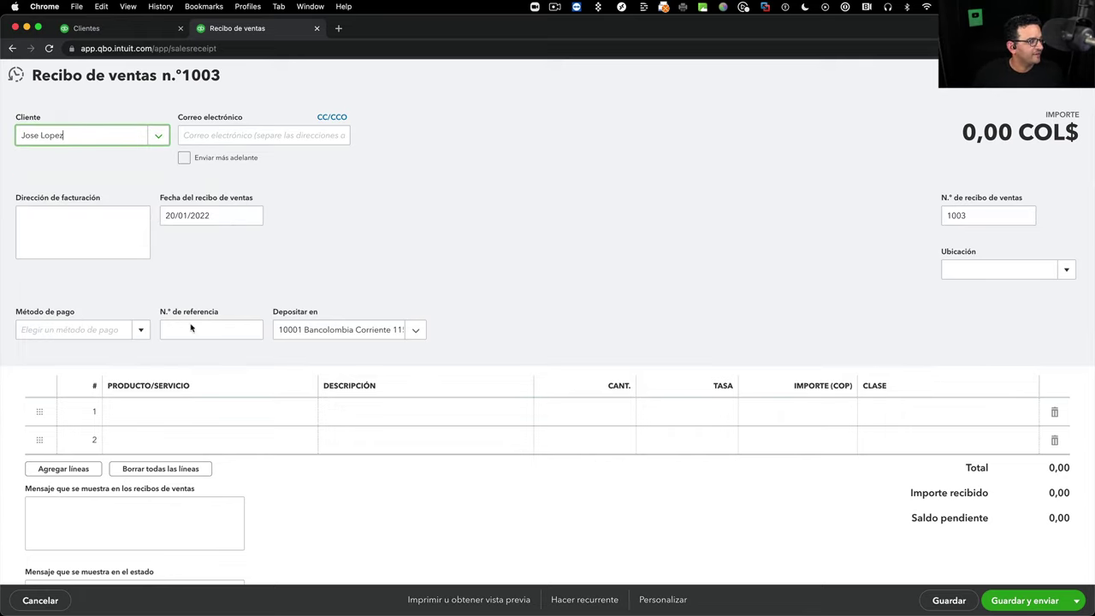
click(246, 414)
click(303, 415)
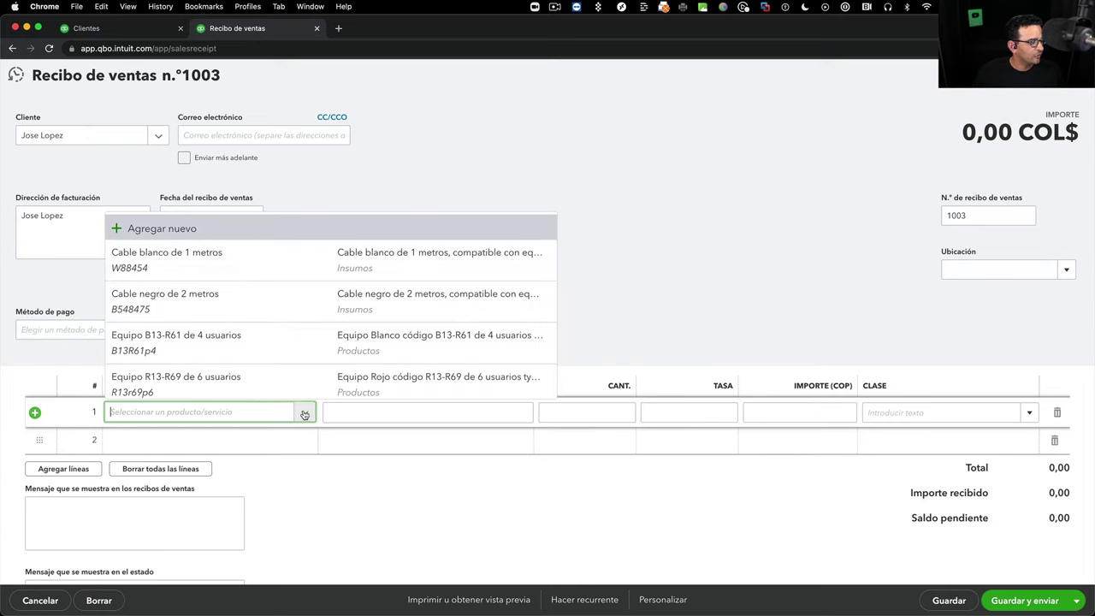
click(178, 265)
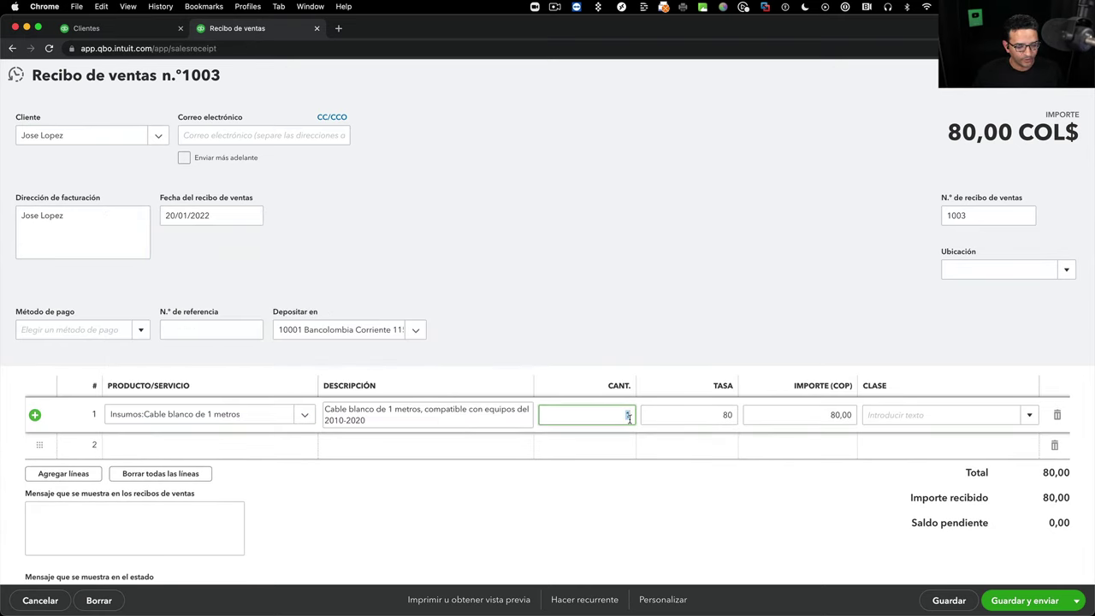
drag(629, 416, 617, 415)
text(6)
key(Tab)
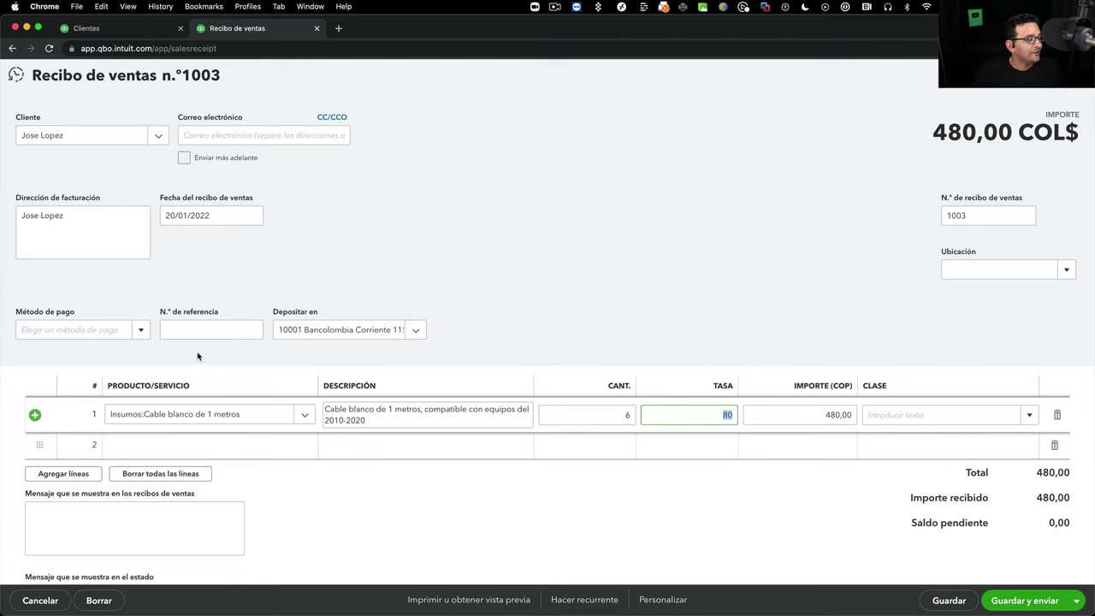
Set payment Efectivo, deposit into 10004 Caja Chica, and date the receipt 12/01/2022
click(141, 329)
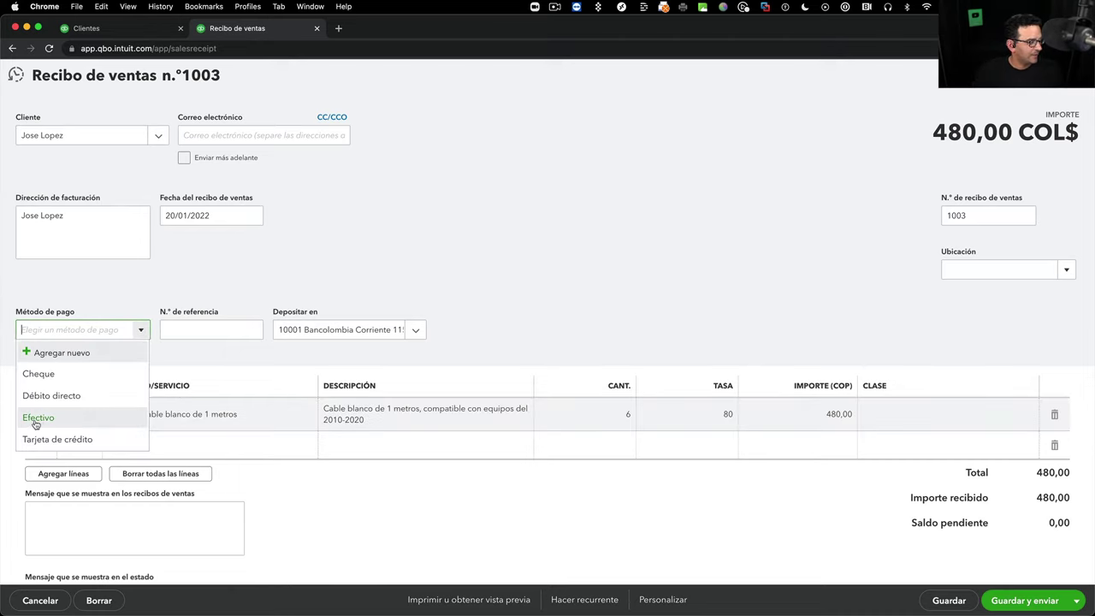
click(36, 419)
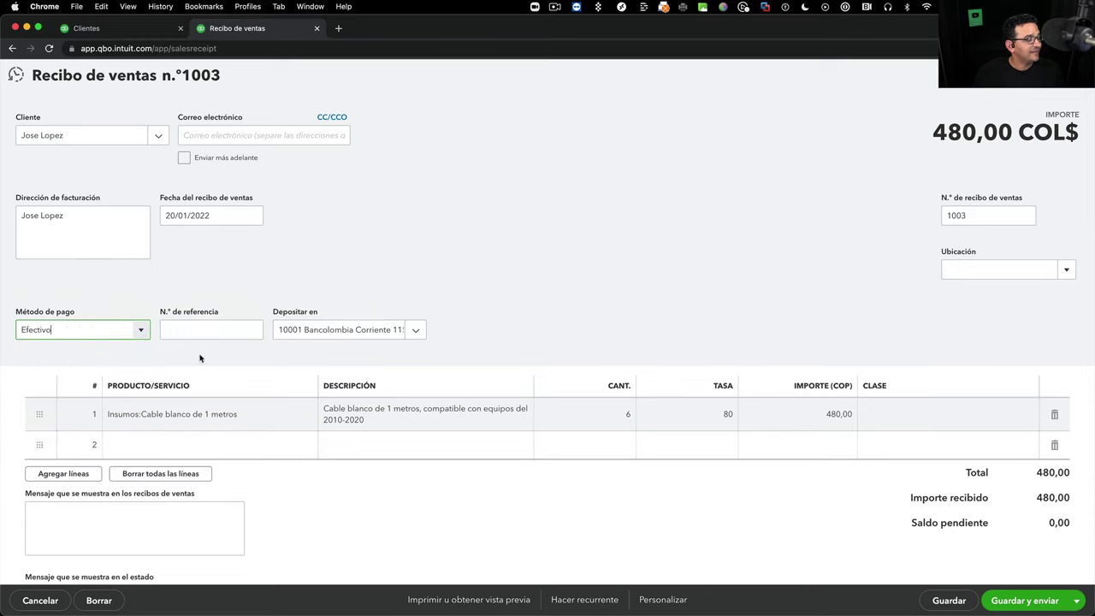
click(251, 334)
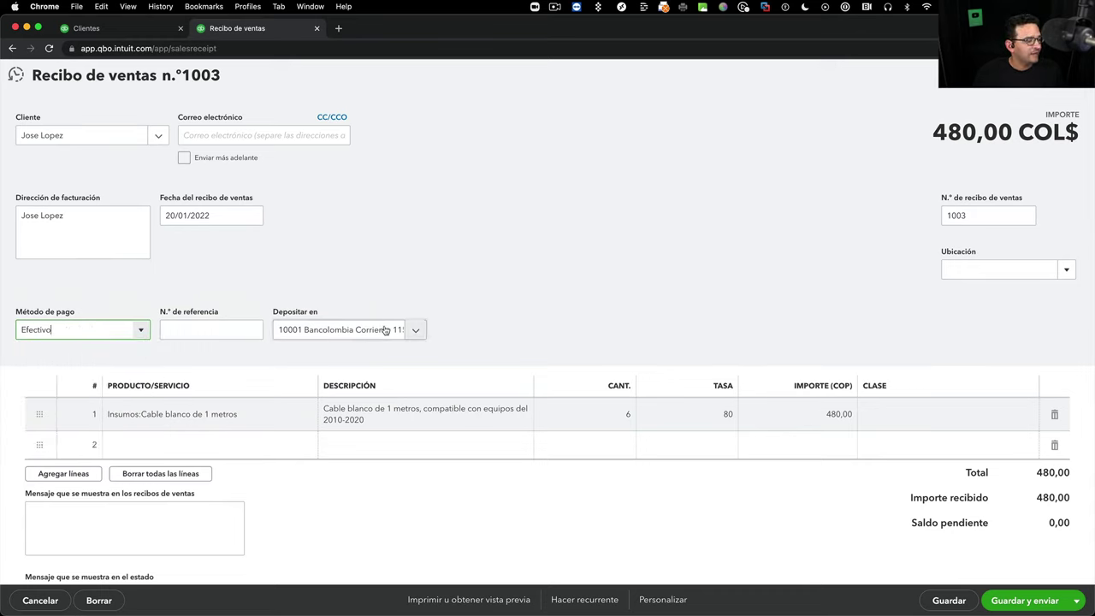
click(416, 330)
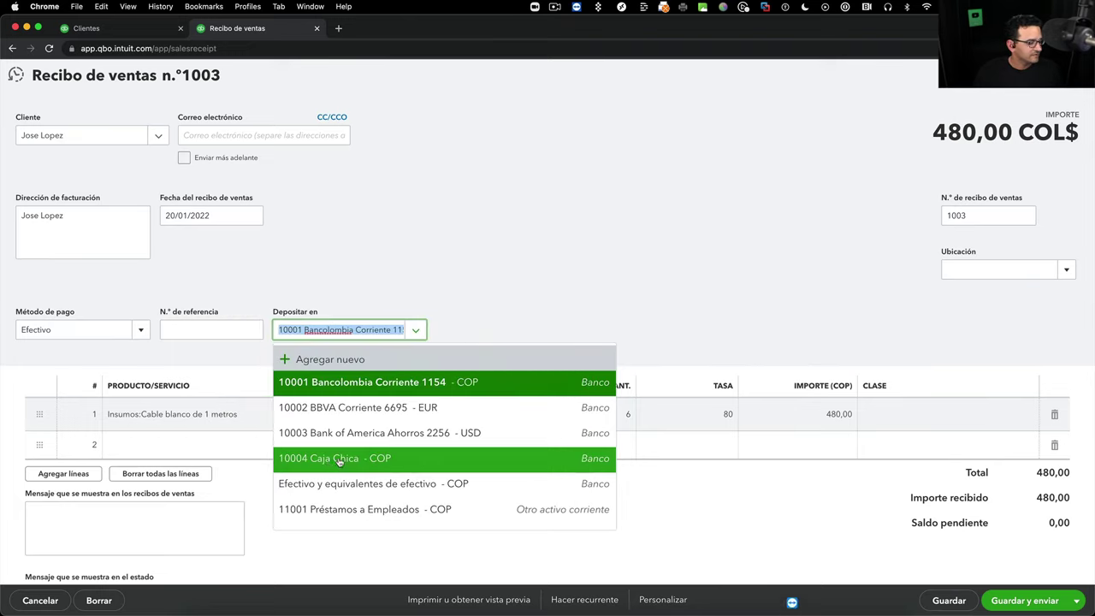
click(321, 459)
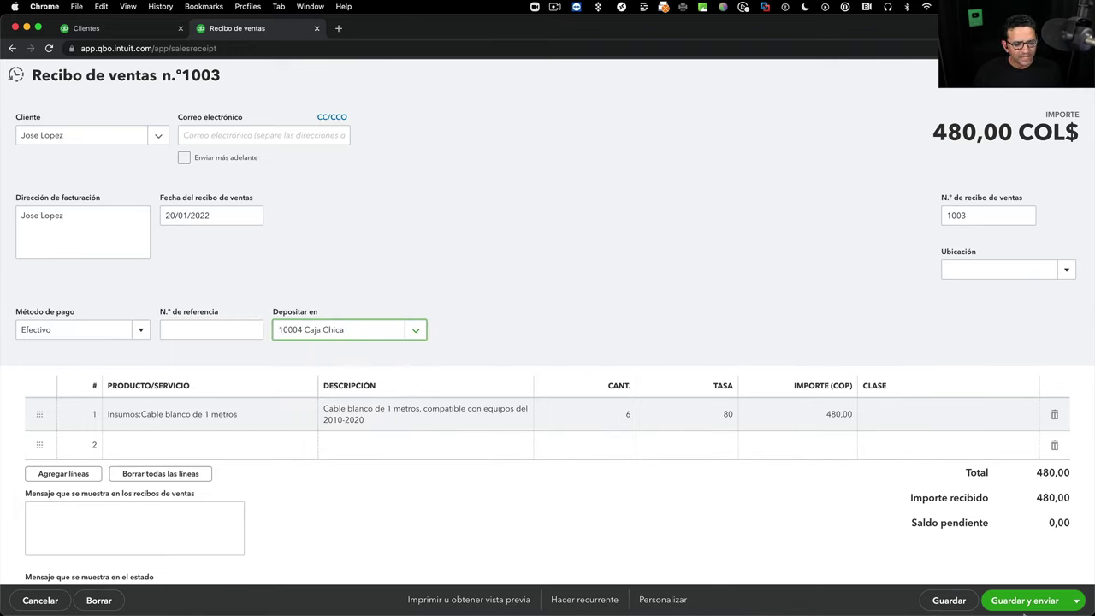
click(167, 221)
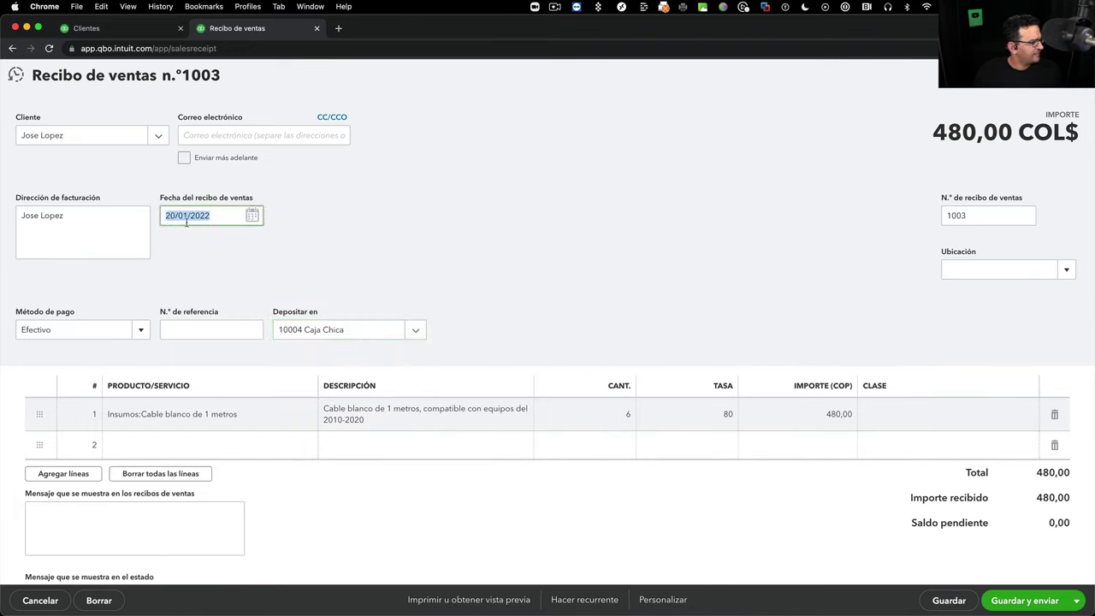
click(254, 217)
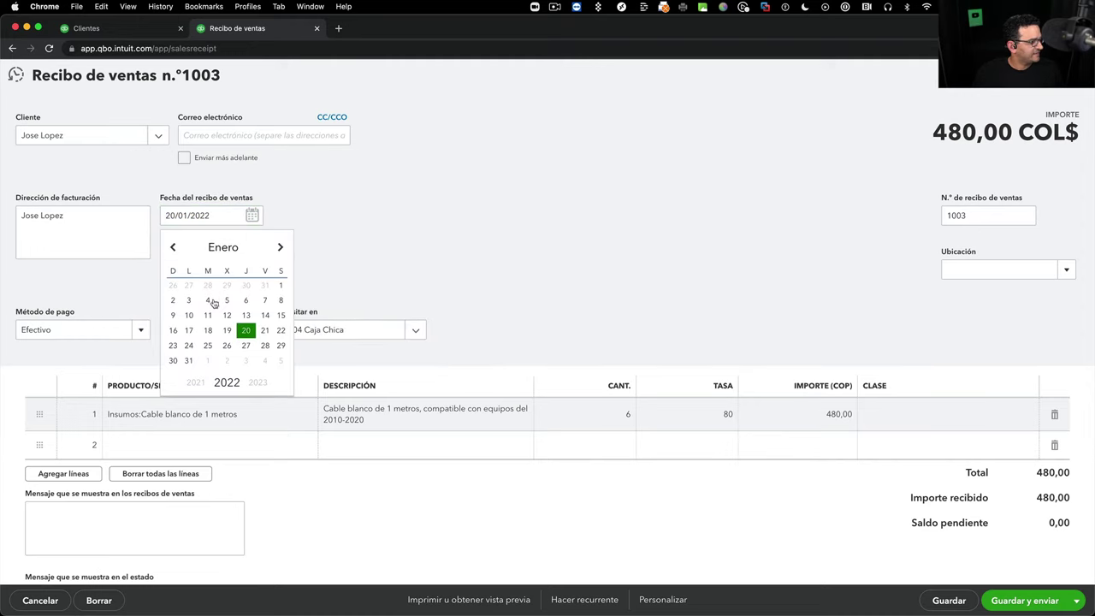
click(227, 319)
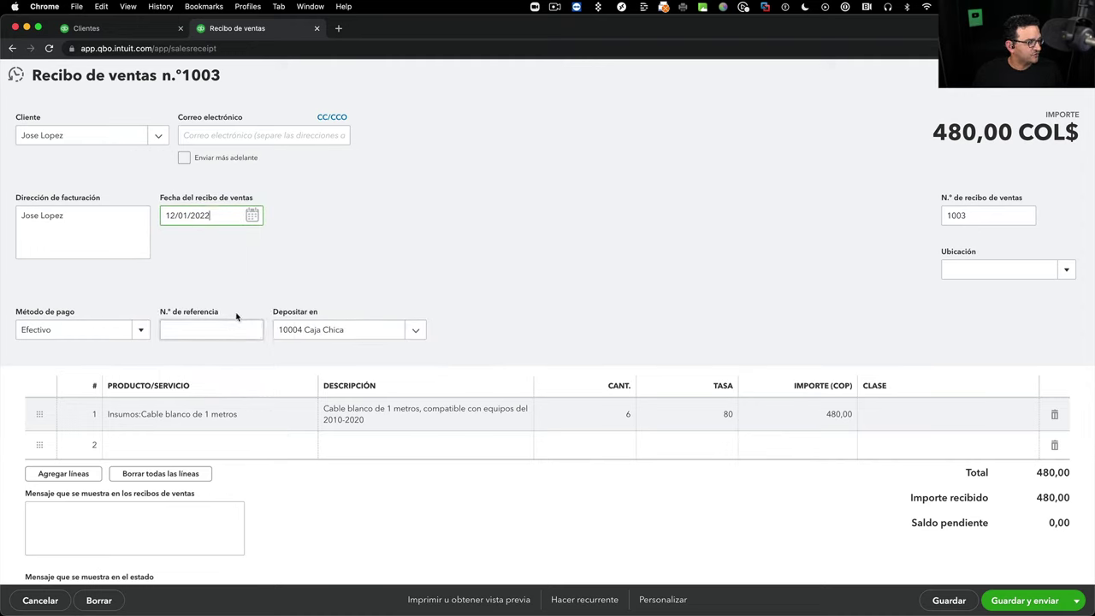
Save sales receipt 1003 and review its printable PDF preview before closing it
click(1049, 606)
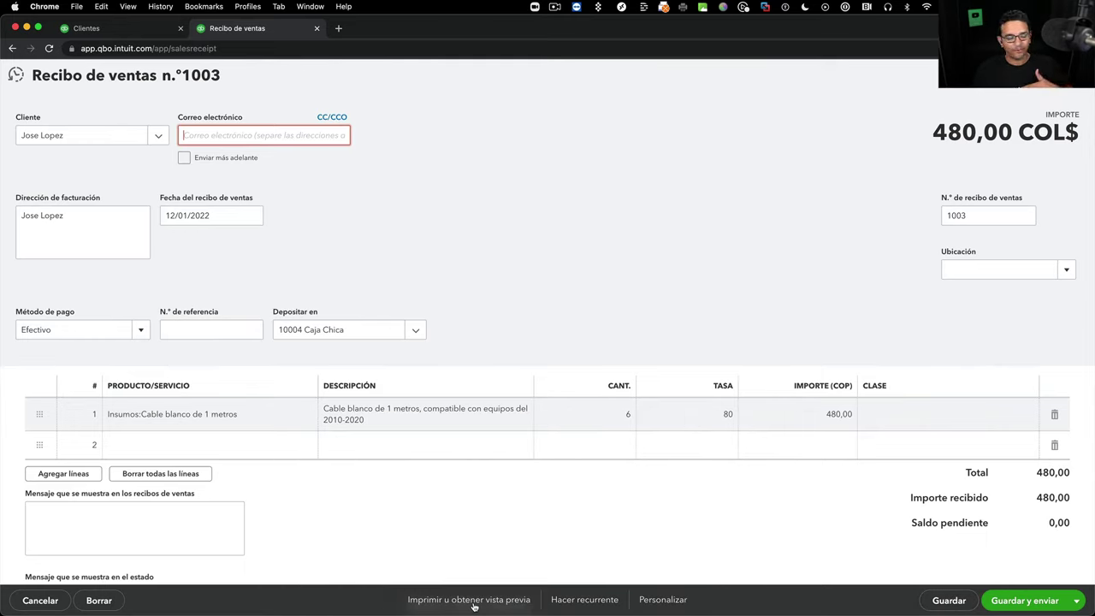
click(474, 604)
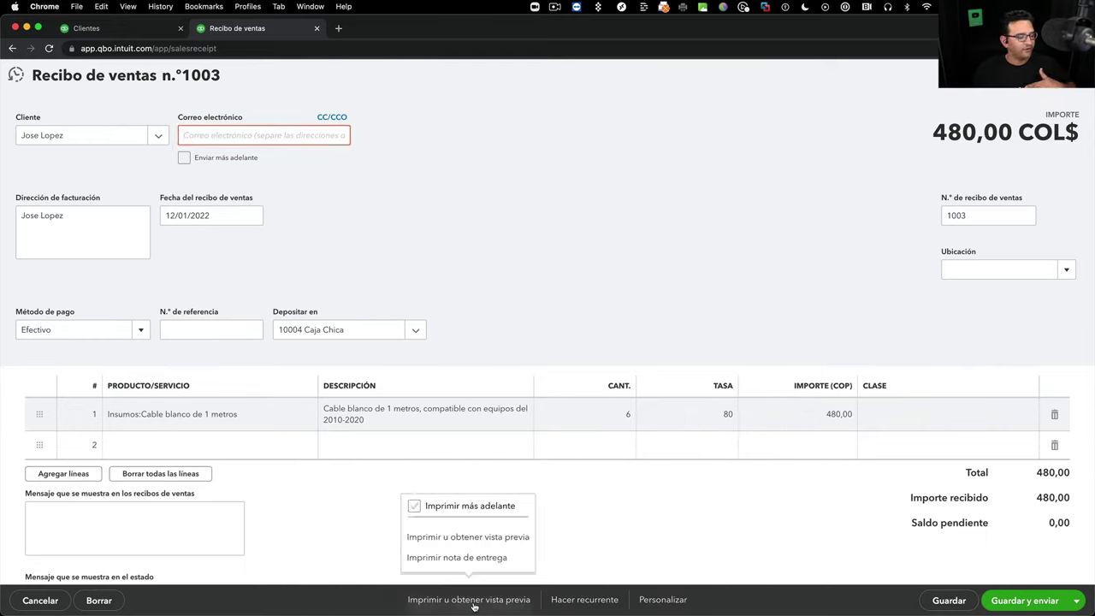
click(457, 537)
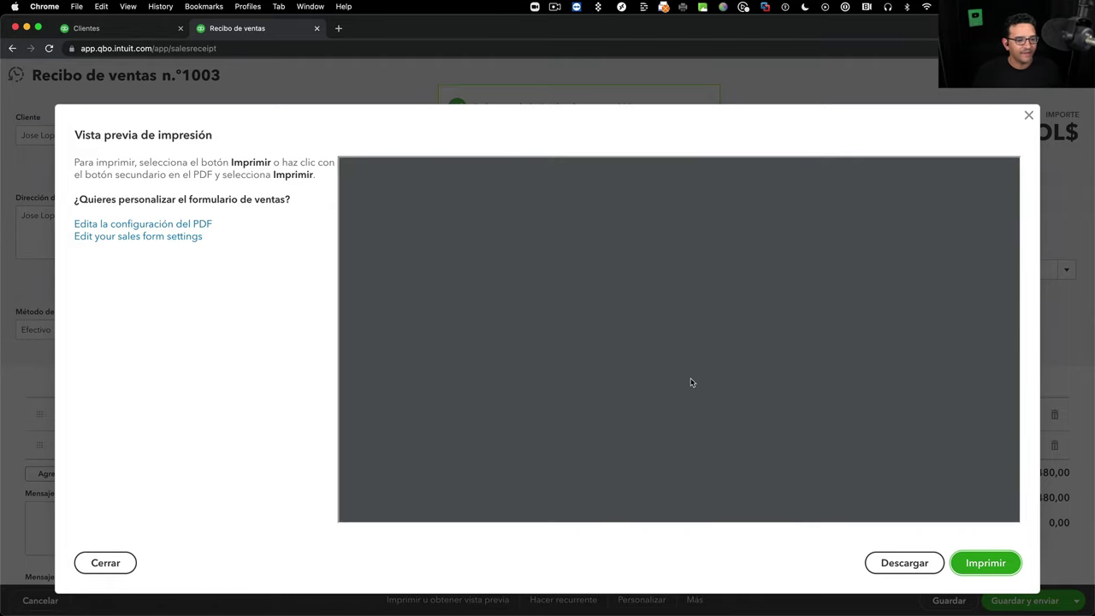
scroll(731, 393, up, 3)
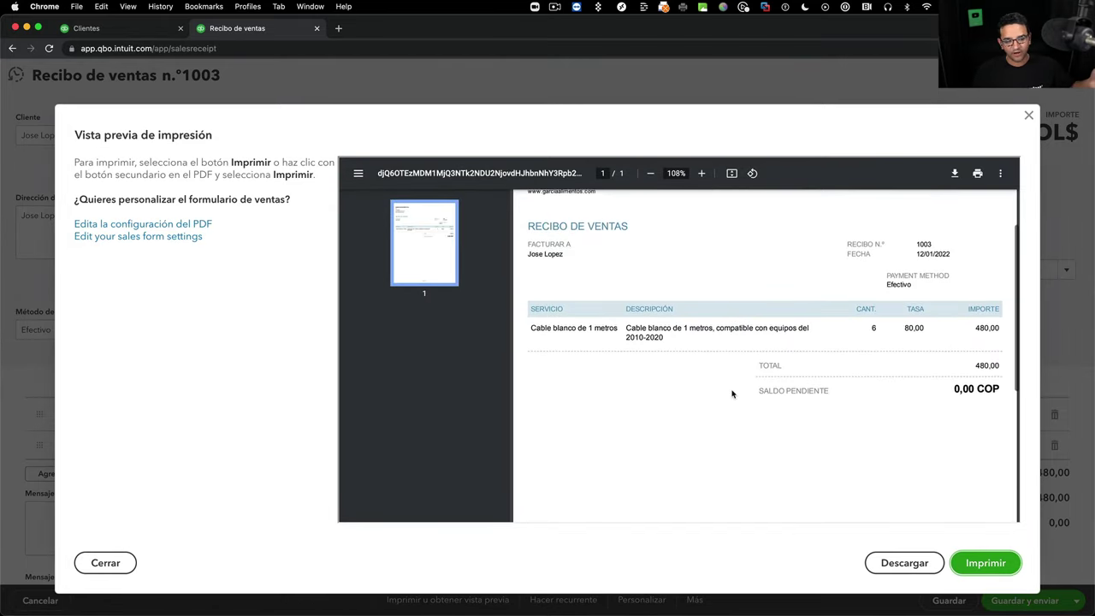
click(1028, 117)
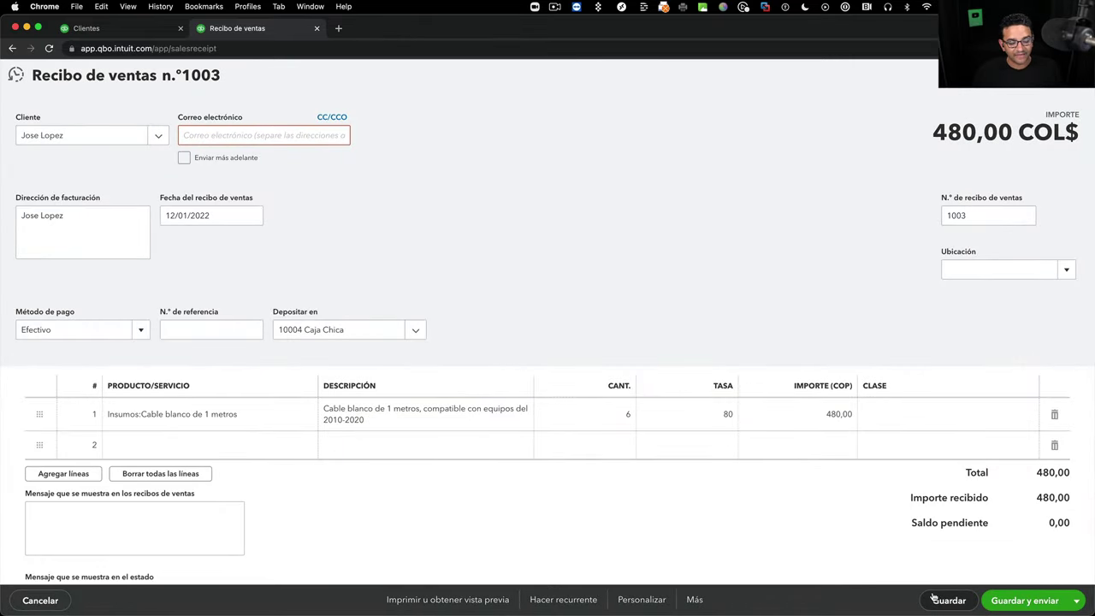
Enter the customer's e-mail address on receipt 1003 and save it as paid
click(963, 607)
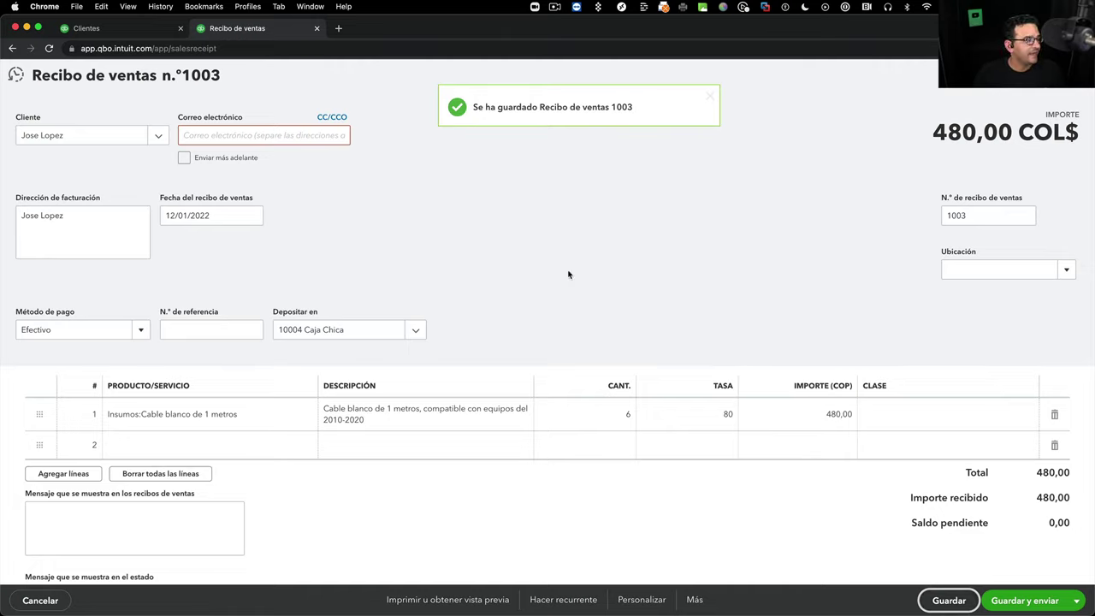
click(242, 136)
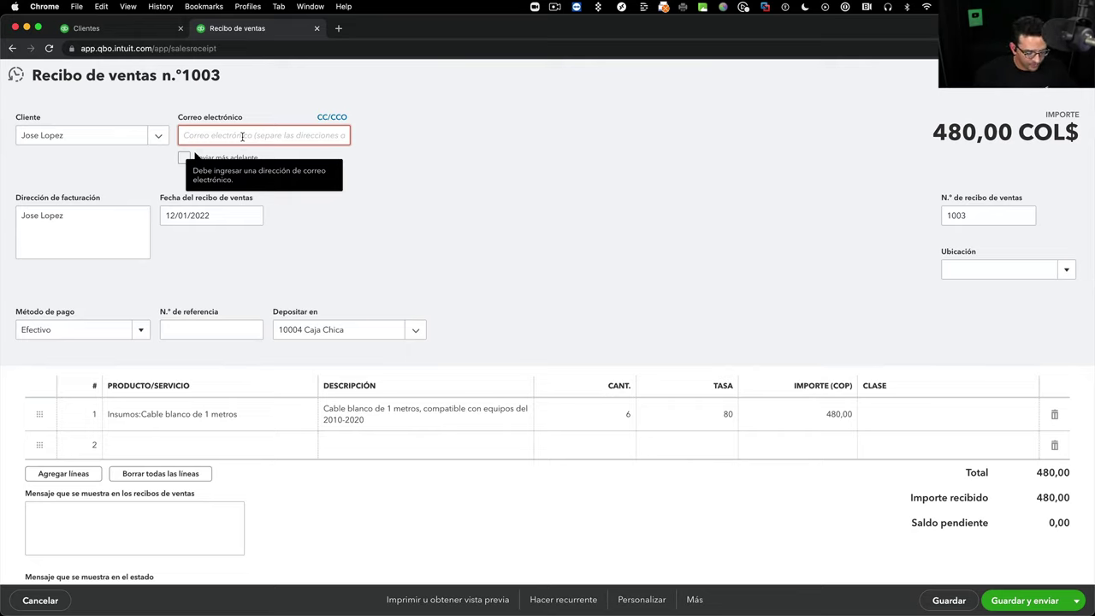
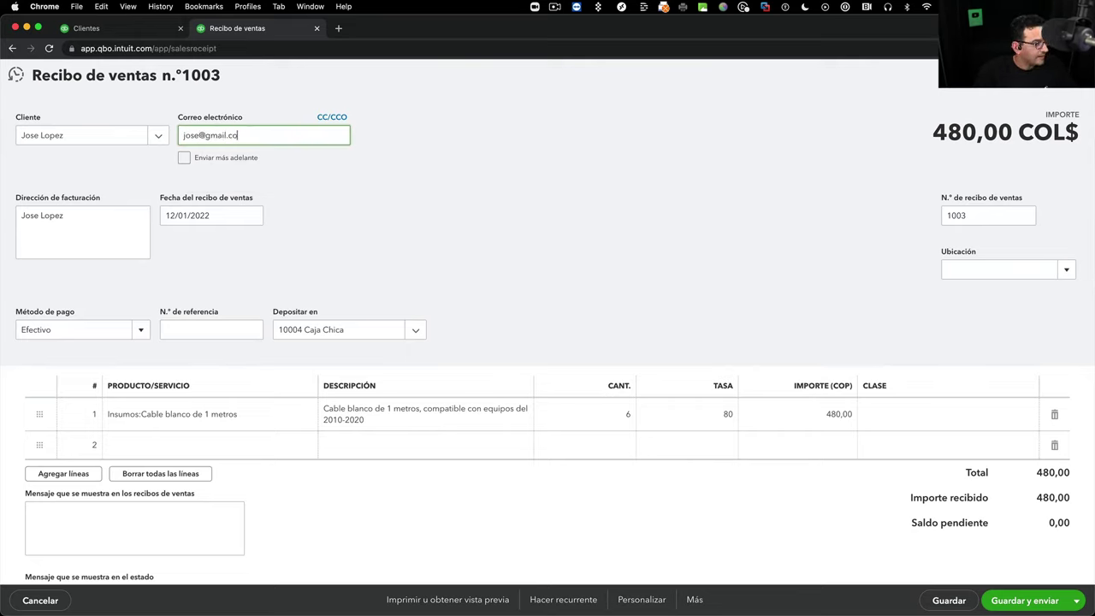
key(Tab)
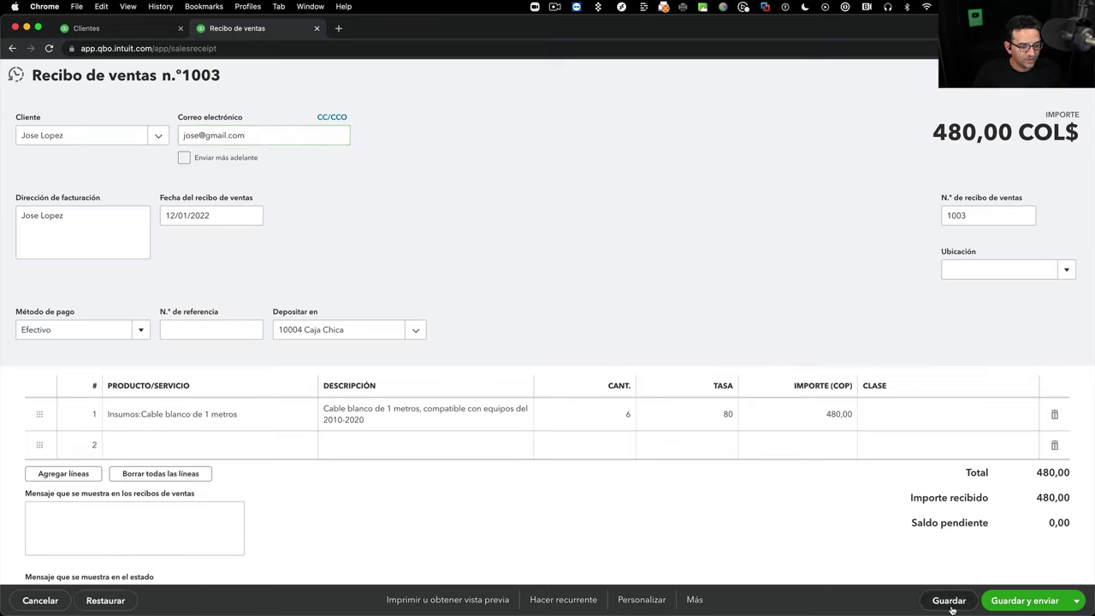
click(951, 604)
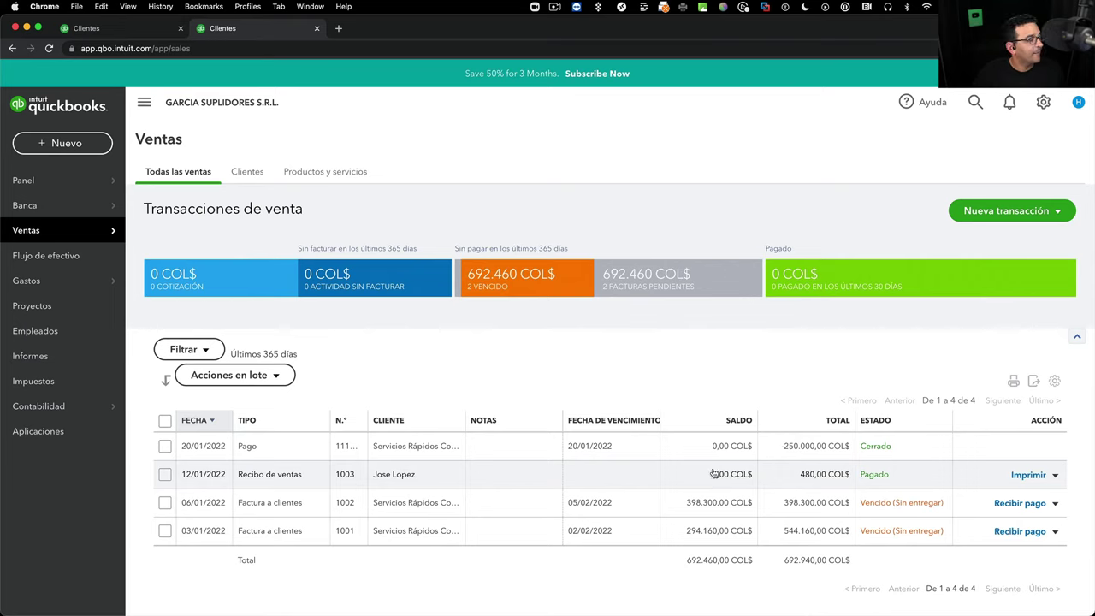
Run the Pérdidas y ganancias report and review income 1.362.940,00 and net earnings 861.810,00 COL$
click(32, 356)
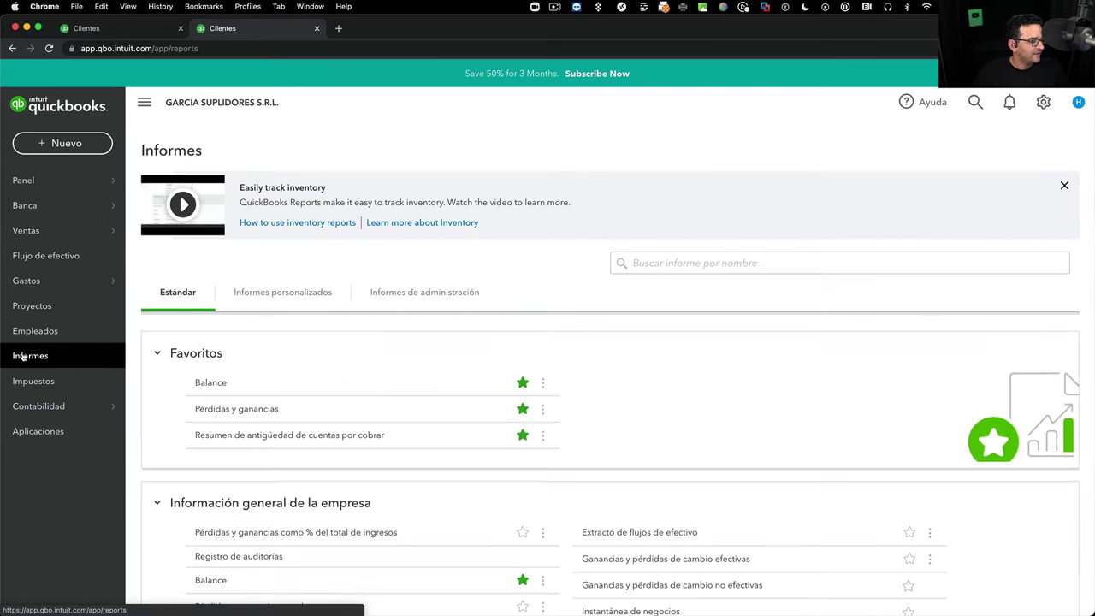
click(221, 409)
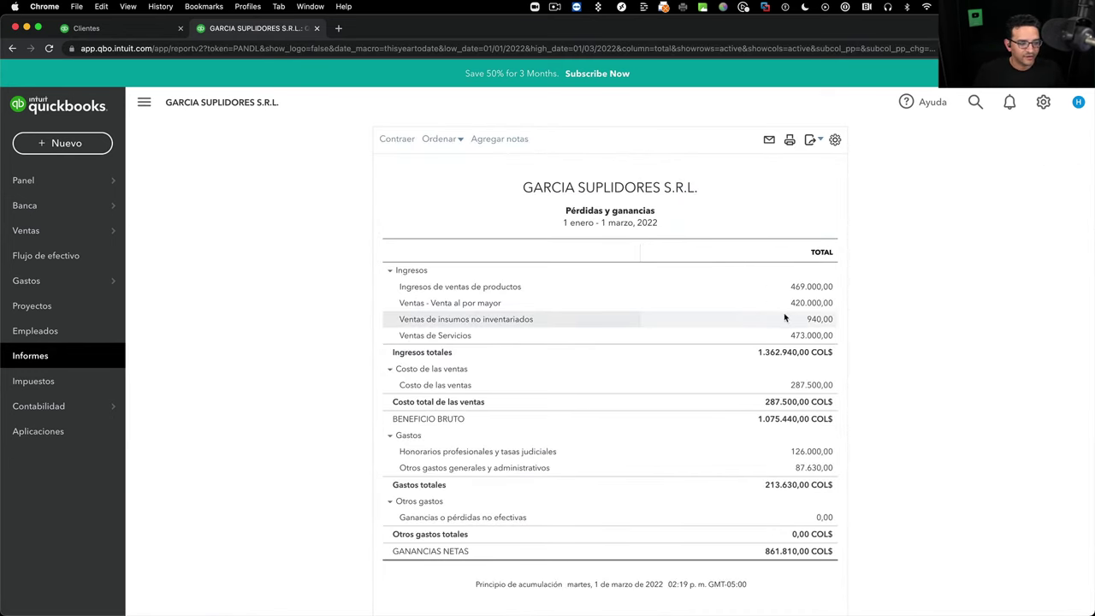
scroll(909, 315, down, 1)
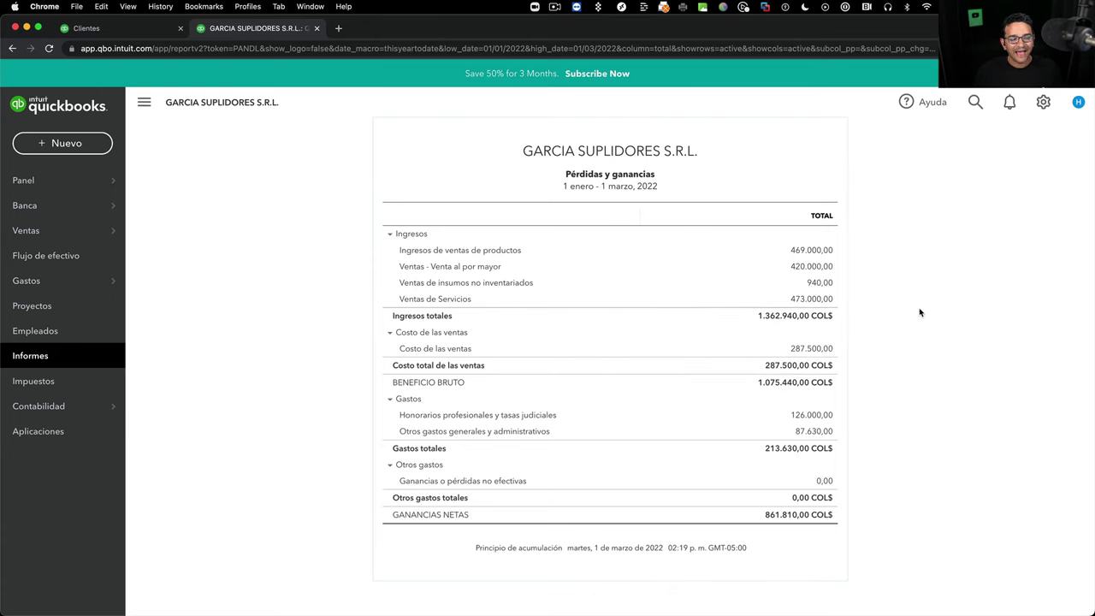
scroll(919, 313, up, 2)
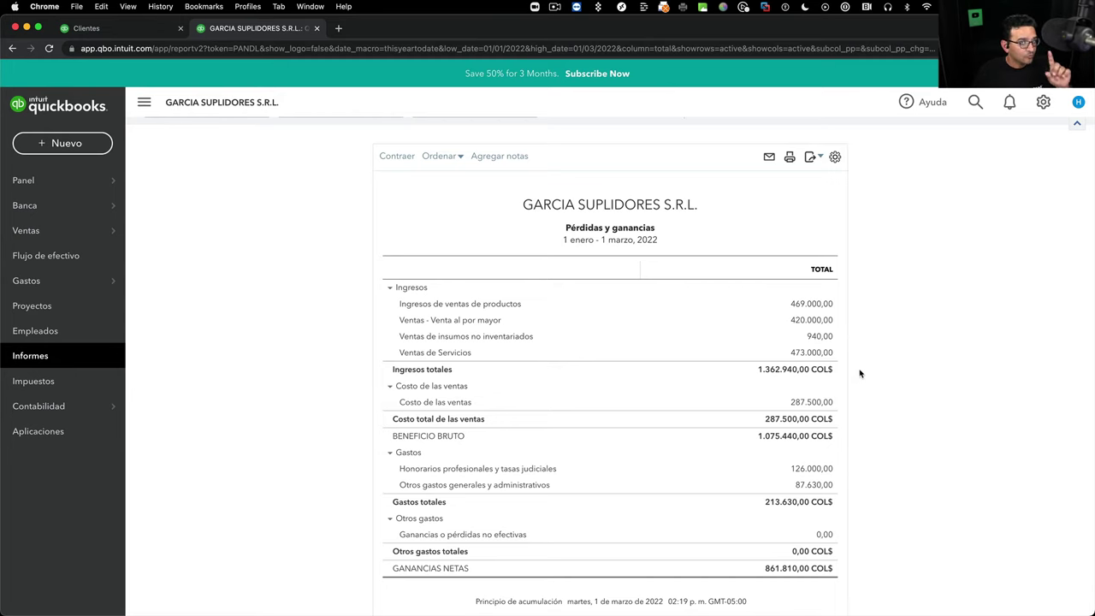
click(66, 145)
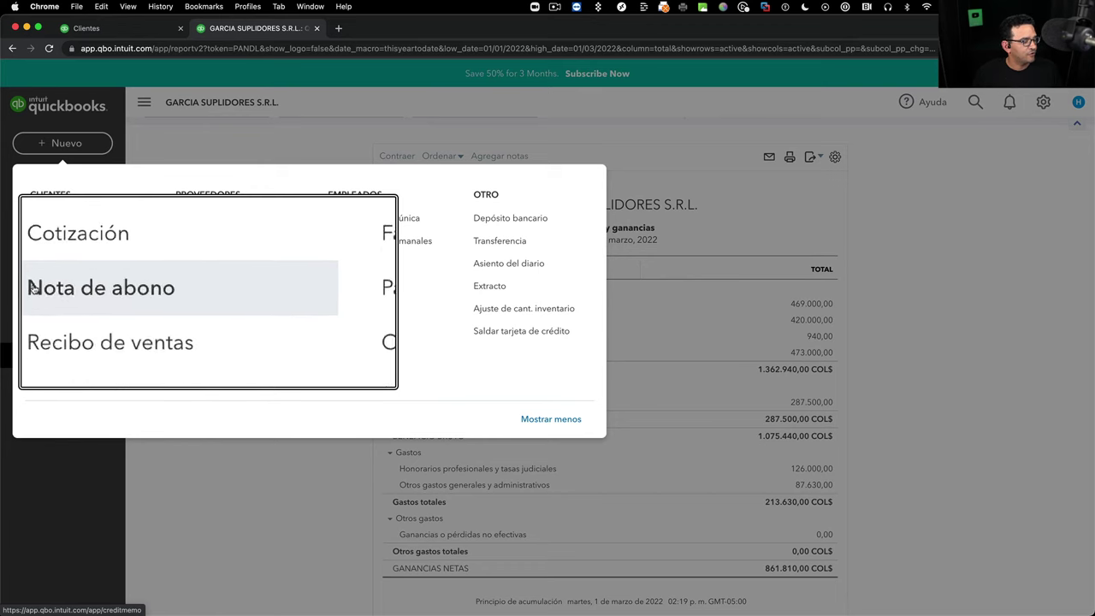
Create a Nota de abono and choose Servicios Rápidos Colombia SRL as its customer
click(55, 289)
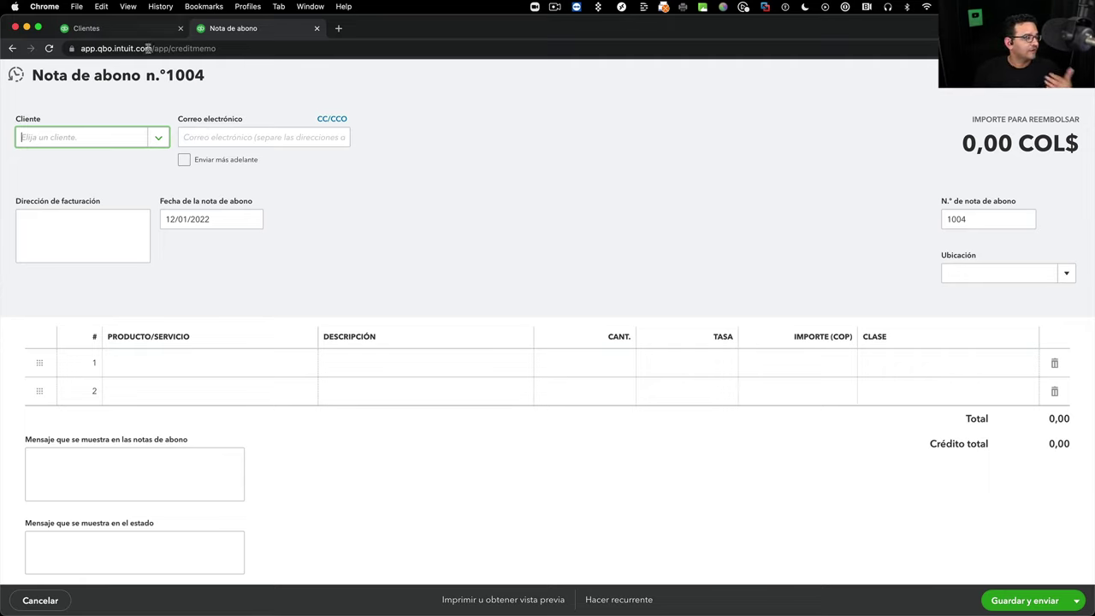
click(158, 137)
click(69, 216)
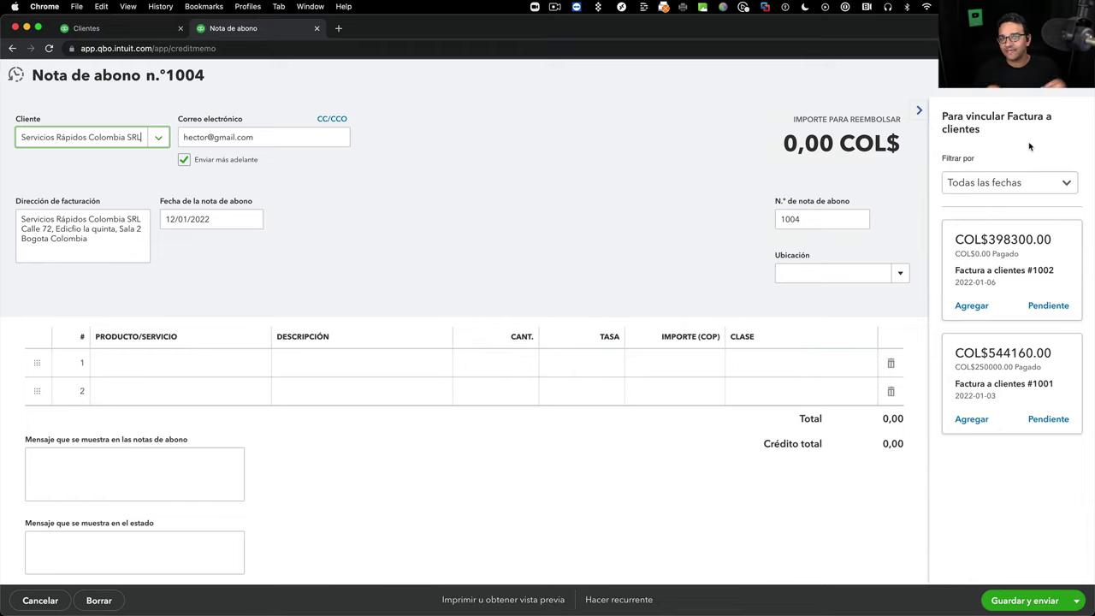
Date the credit memo 31/01/2022 and add a Servicio Profesional por hora (Nivel 1) line
click(920, 112)
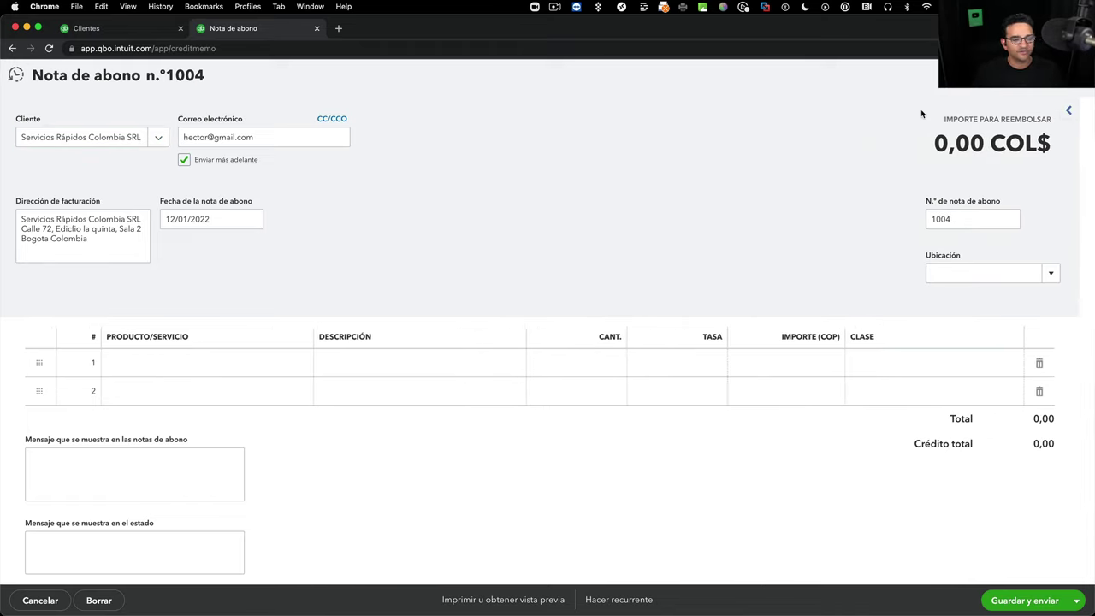
click(189, 224)
click(188, 365)
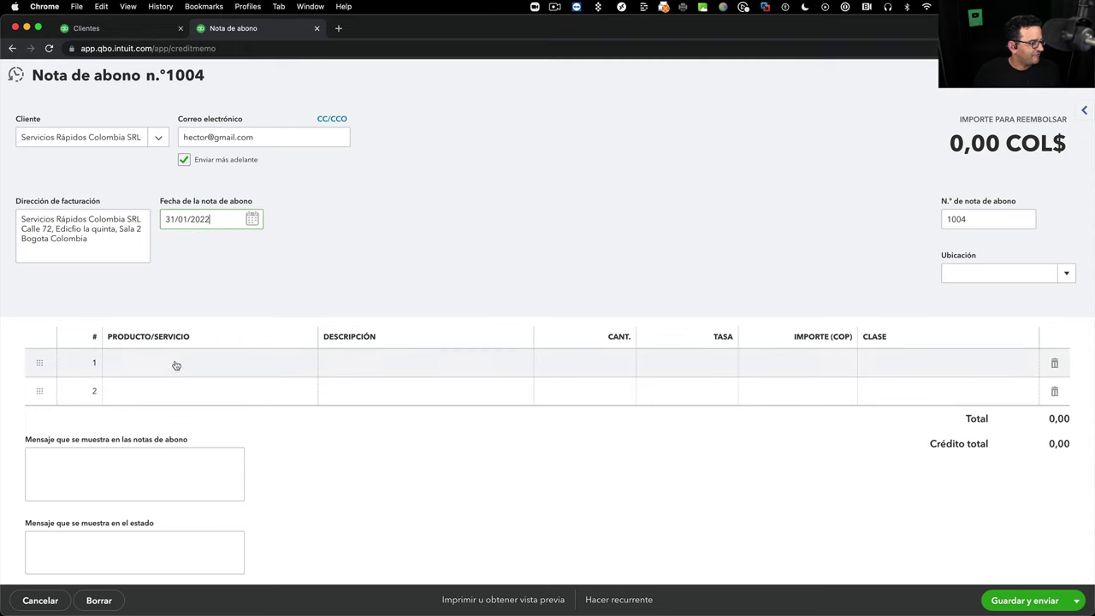
click(154, 366)
click(308, 363)
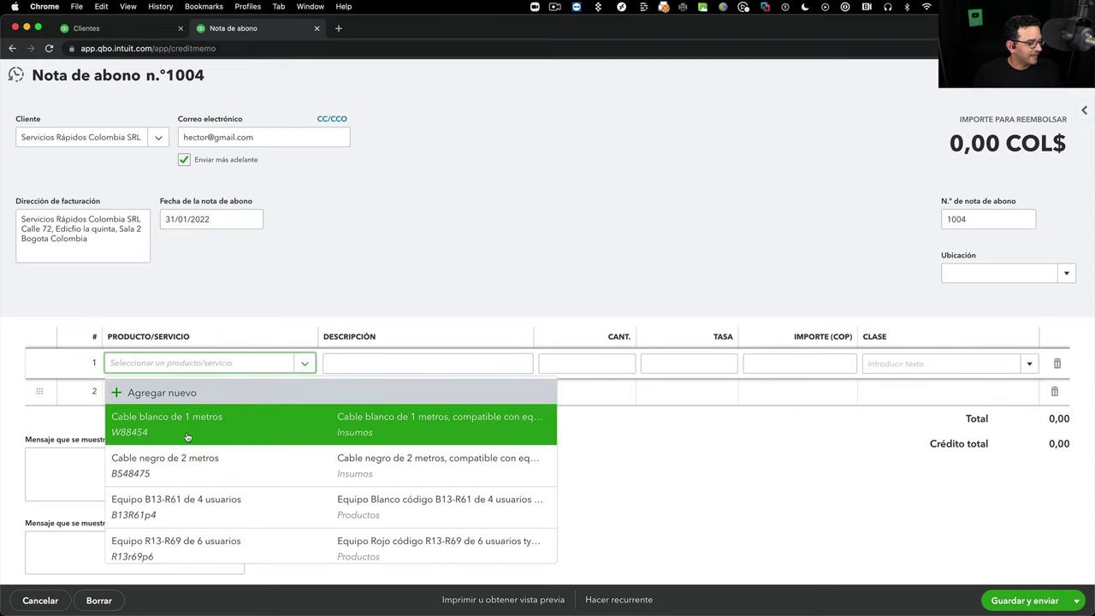
scroll(214, 462, down, 2)
scroll(260, 480, down, 2)
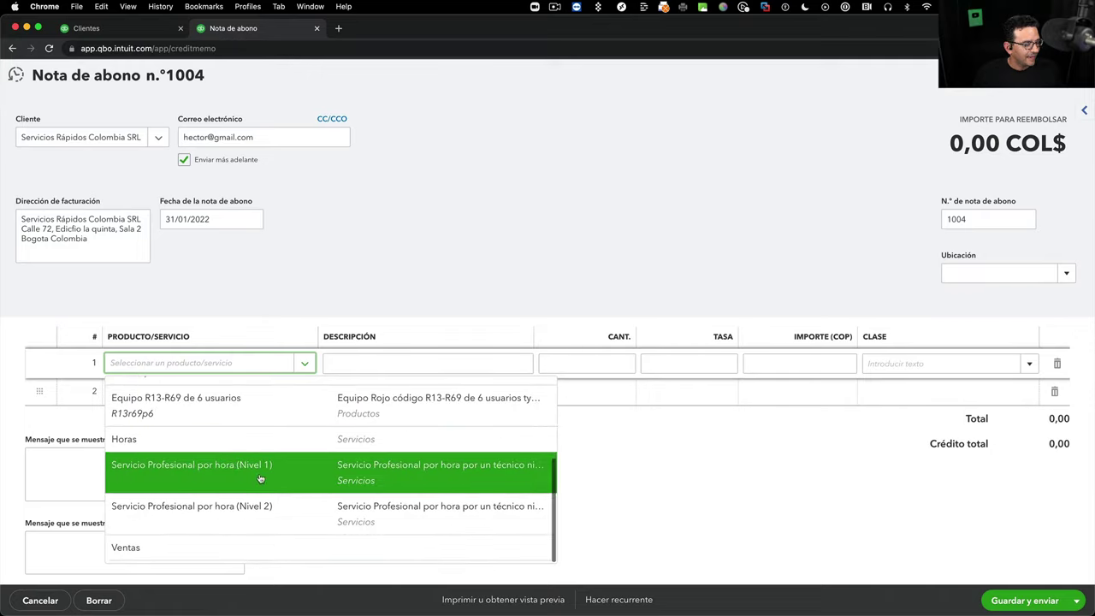
click(207, 476)
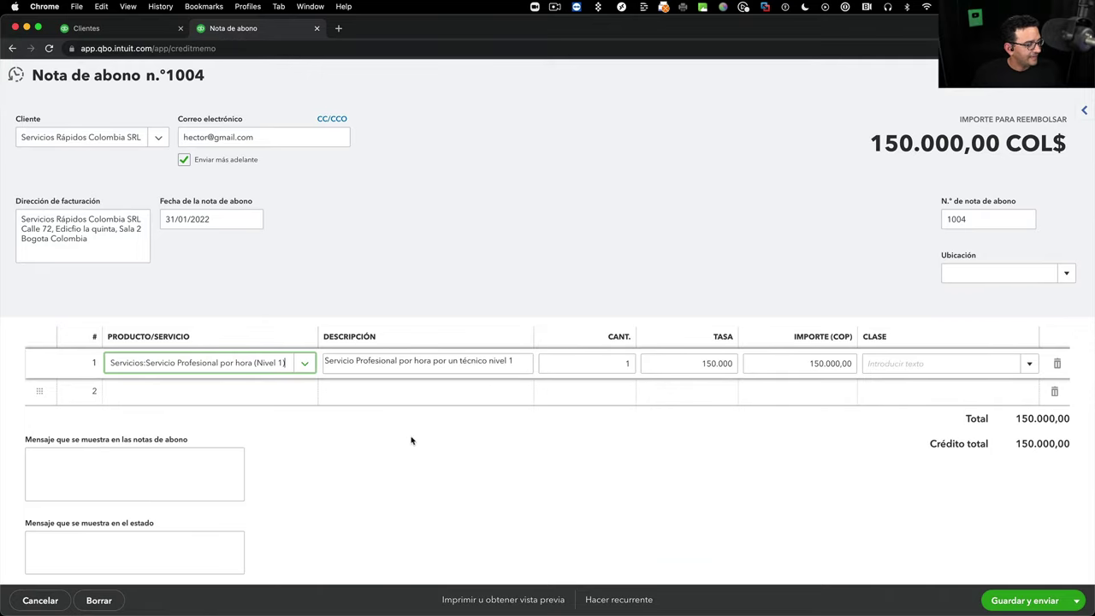
Set the line rate to 100.000, describe it 'Crédito por error del empleado', then save and close
click(675, 364)
text(1)
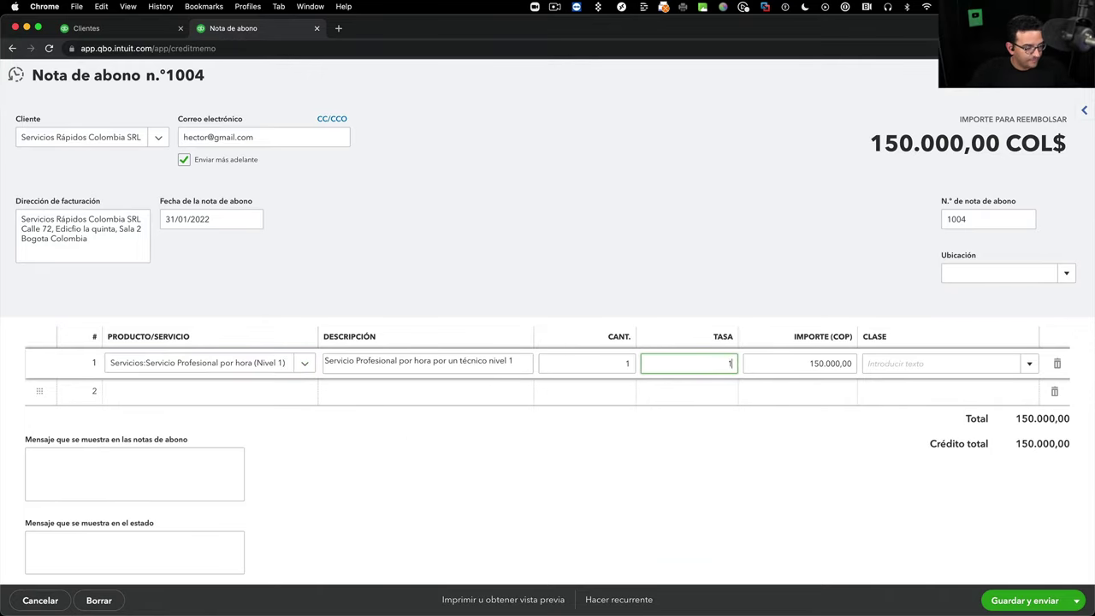
text(00.000)
click(522, 362)
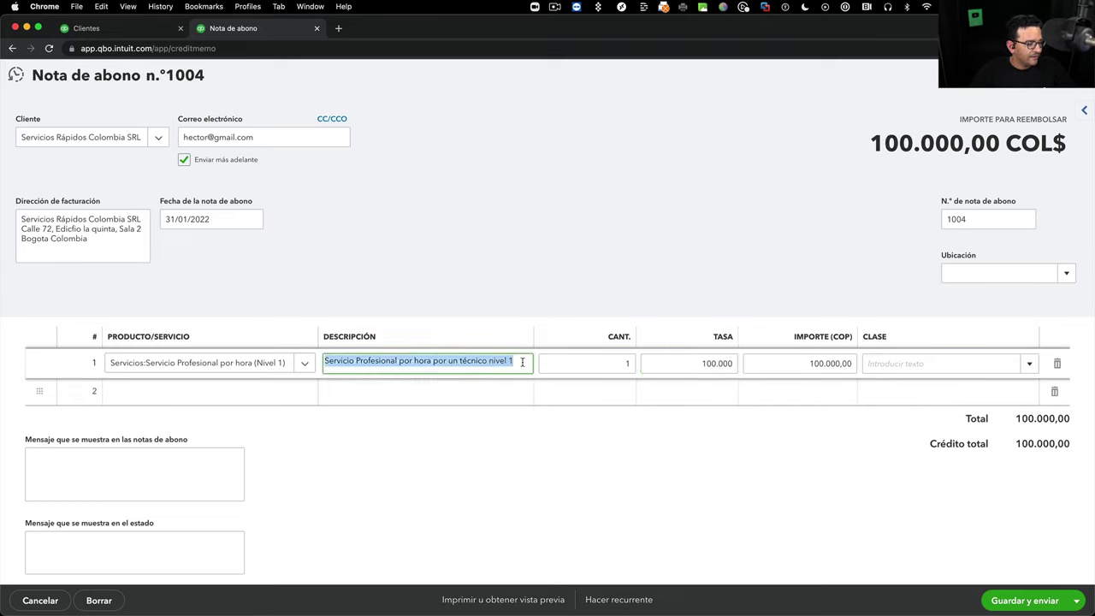
text(Credito po)
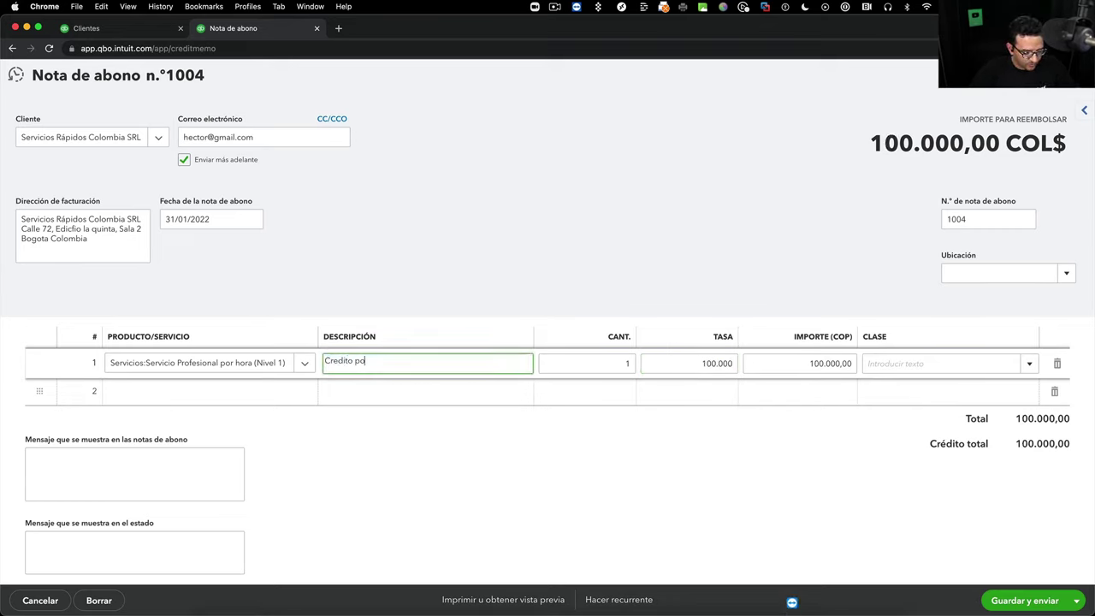
text(r error del exp)
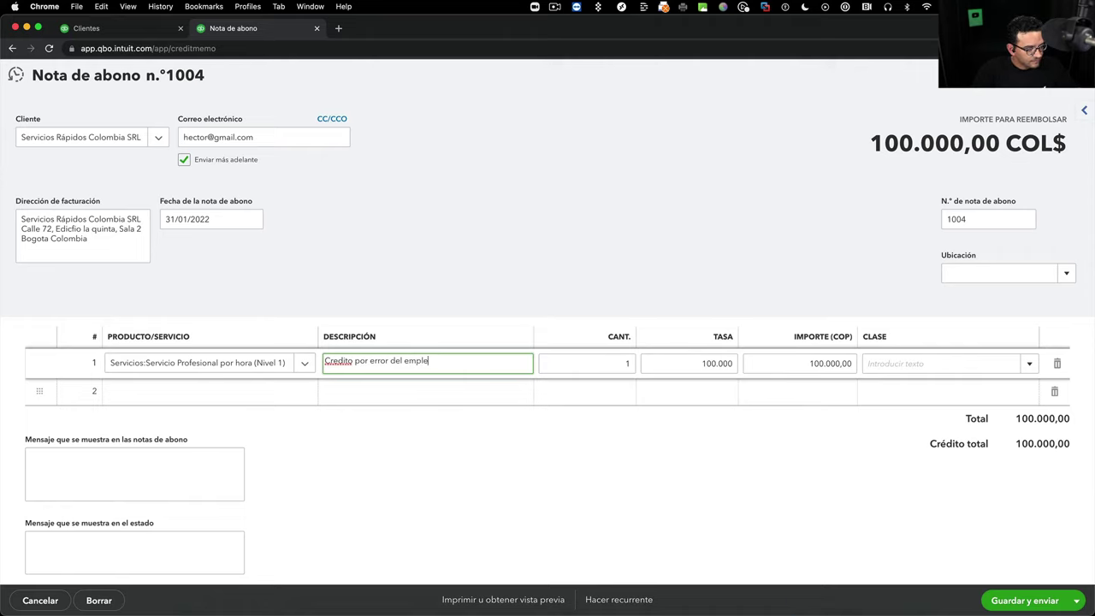
click(337, 360)
click(352, 339)
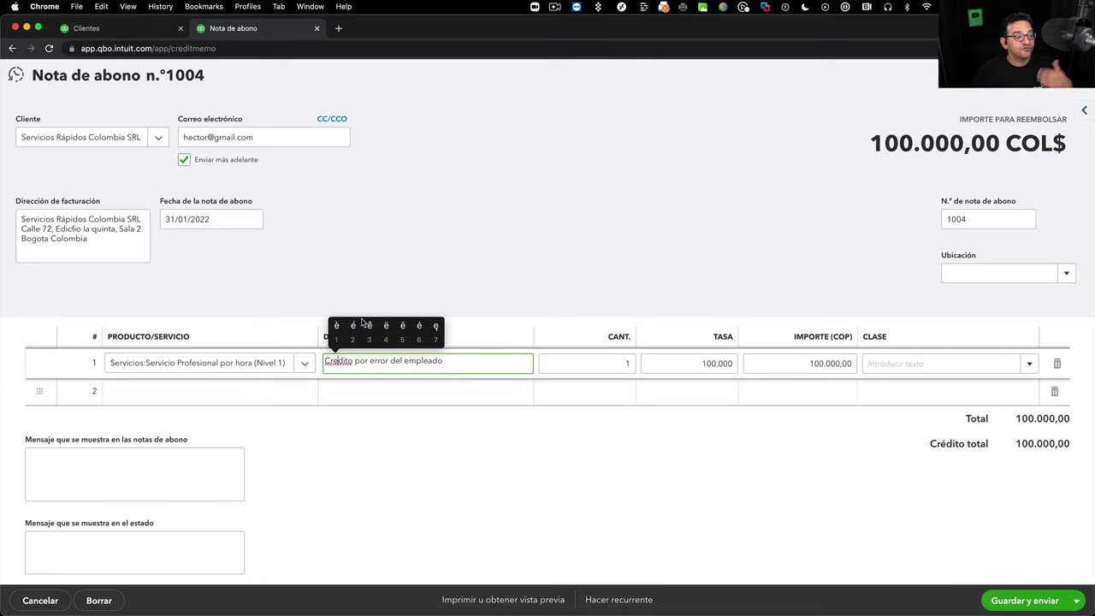
click(496, 394)
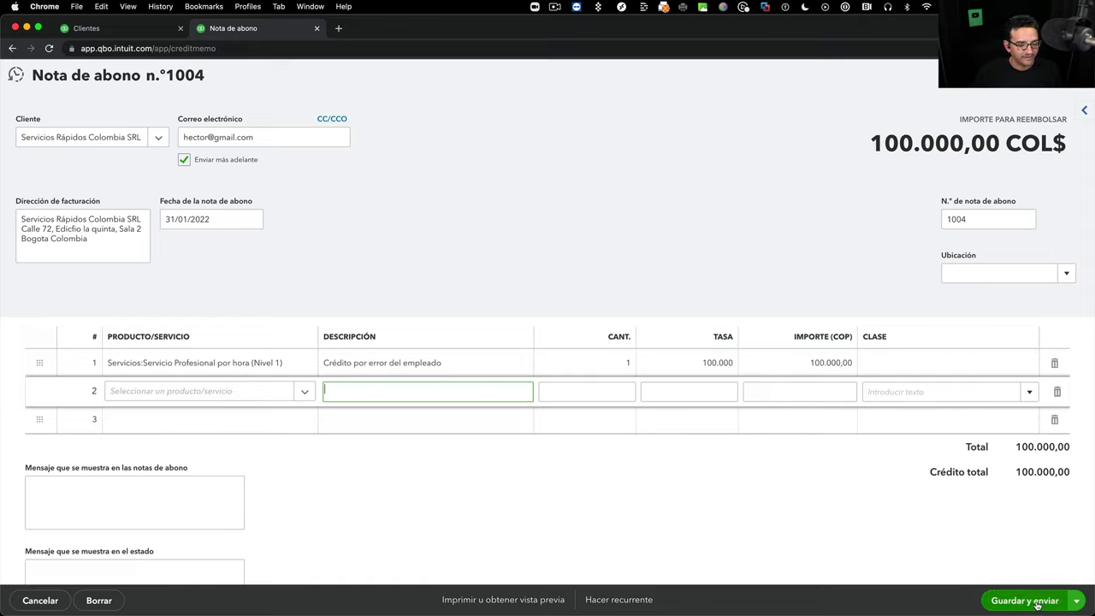
click(1076, 601)
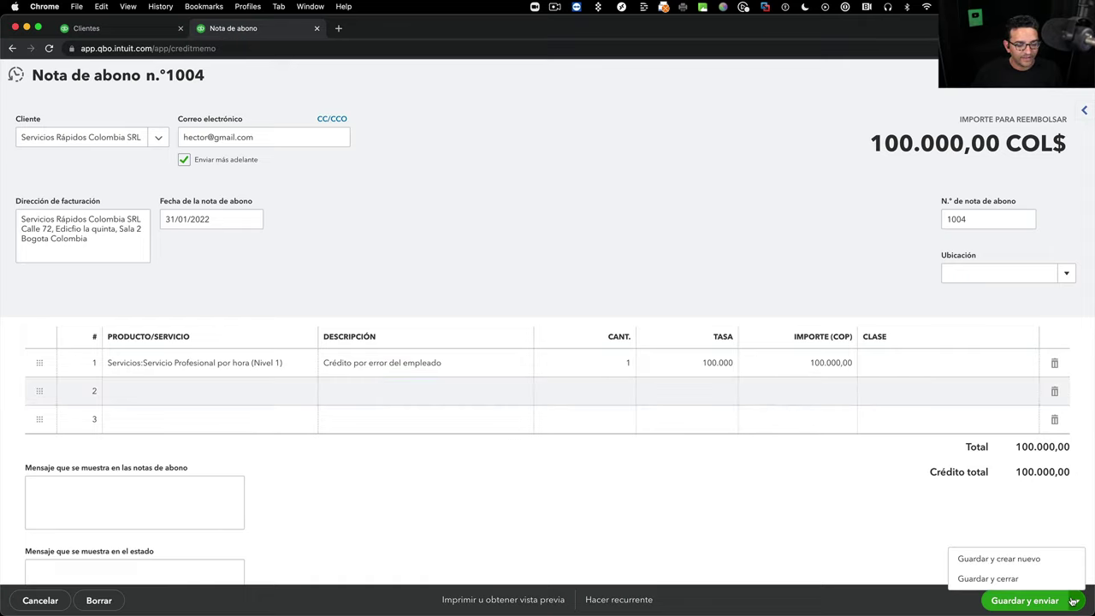
click(988, 578)
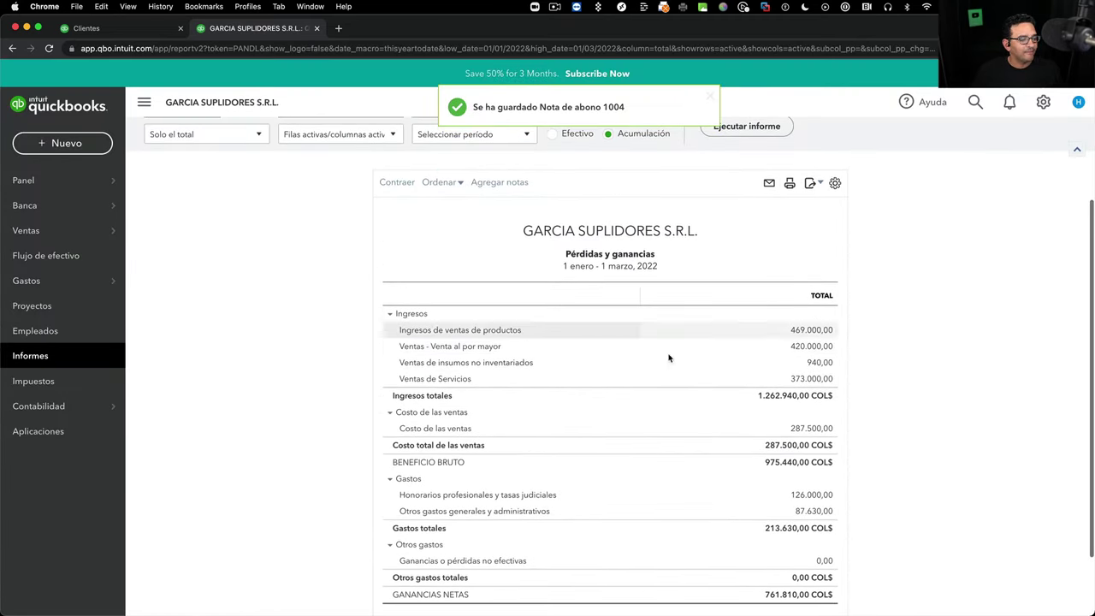
Drill into the Ventas de Servicios total, then go to the Clientes list
click(805, 381)
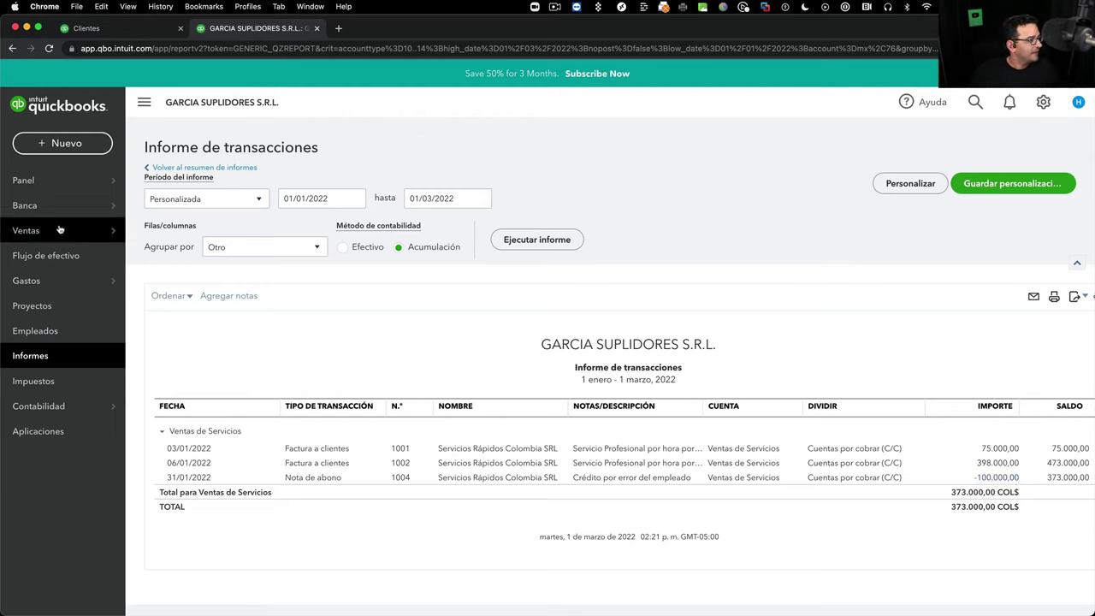
mouse_move(31, 233)
click(152, 254)
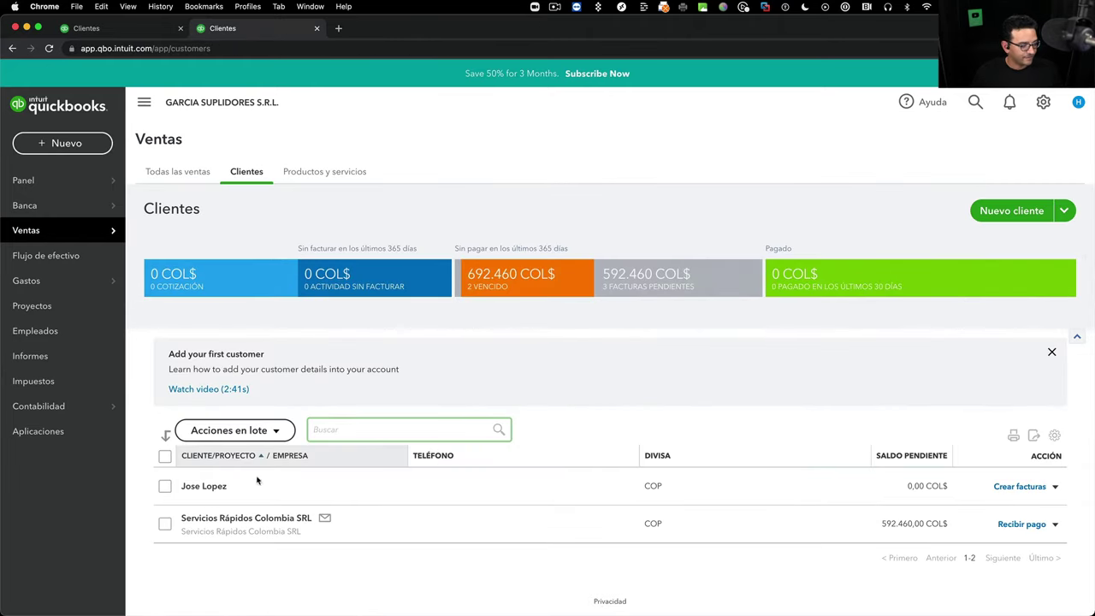
Open Servicios Rápidos Colombia SRL's customer page and view the Nueva transacción options
click(216, 517)
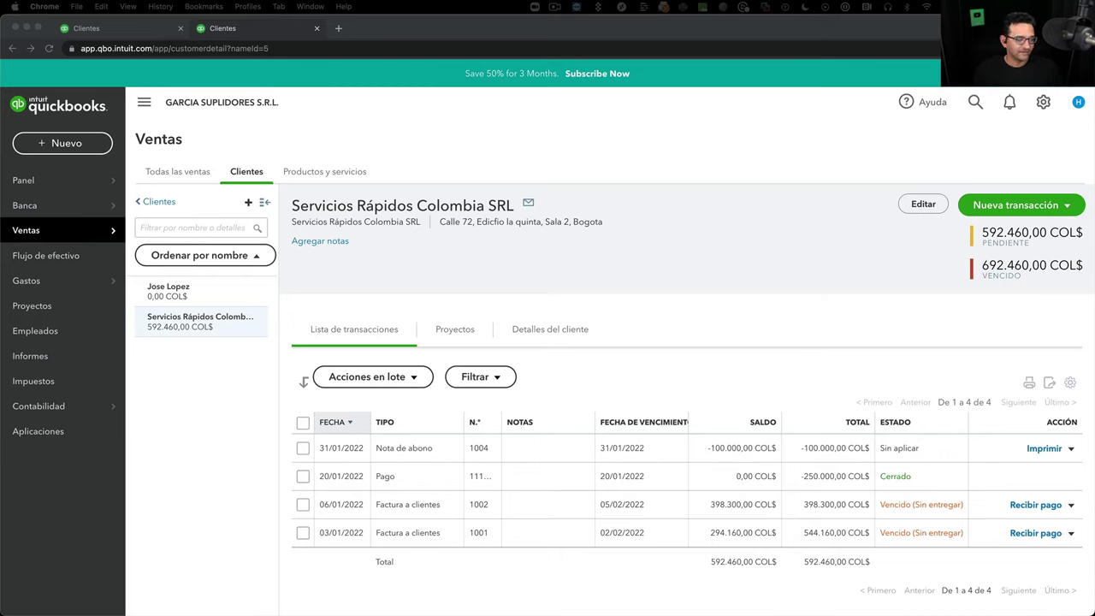
click(1061, 211)
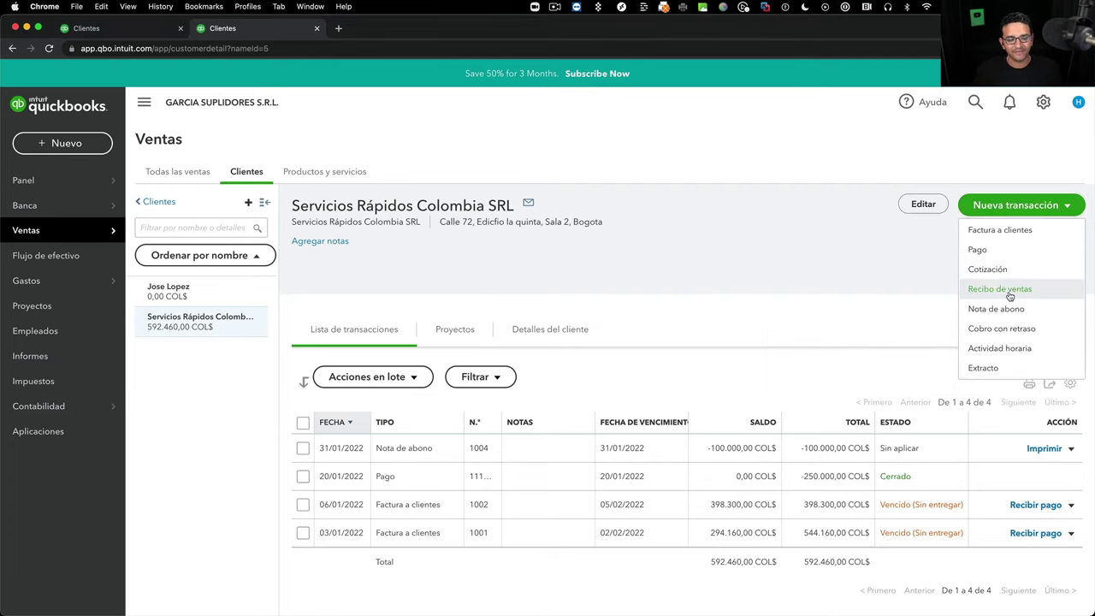
Start a sales receipt for the customer, paid by Cheque into Fondos sin depositar
click(1001, 290)
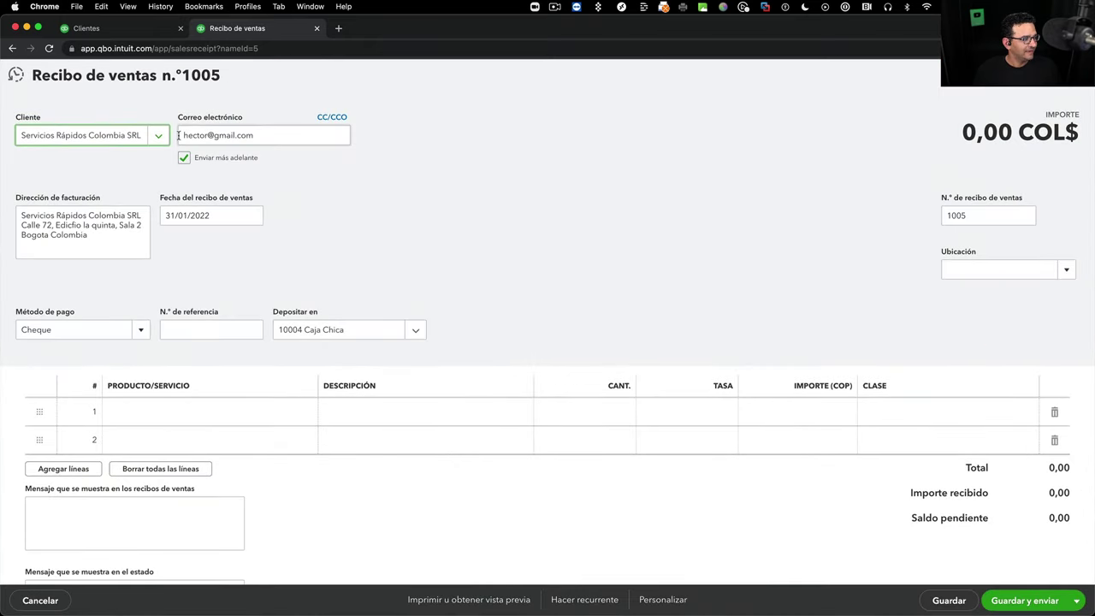
click(158, 135)
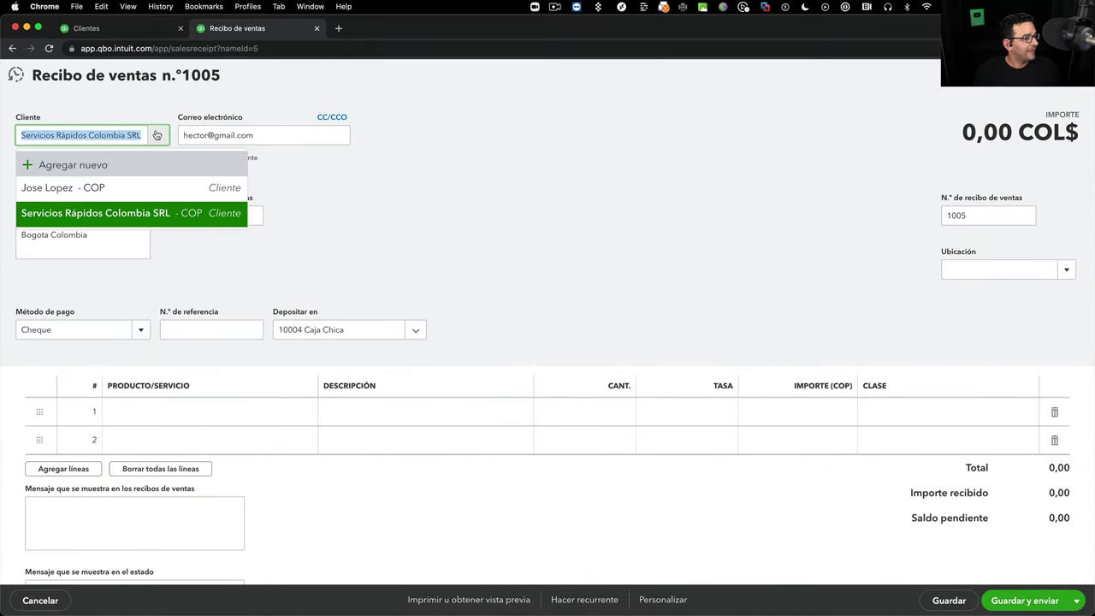
click(65, 182)
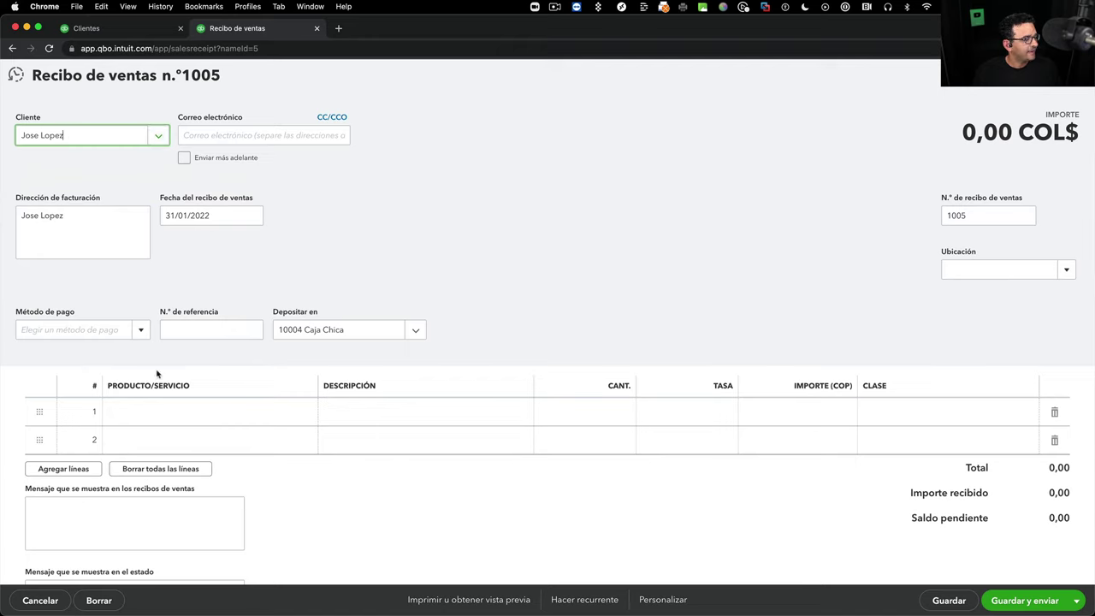
click(141, 331)
click(39, 373)
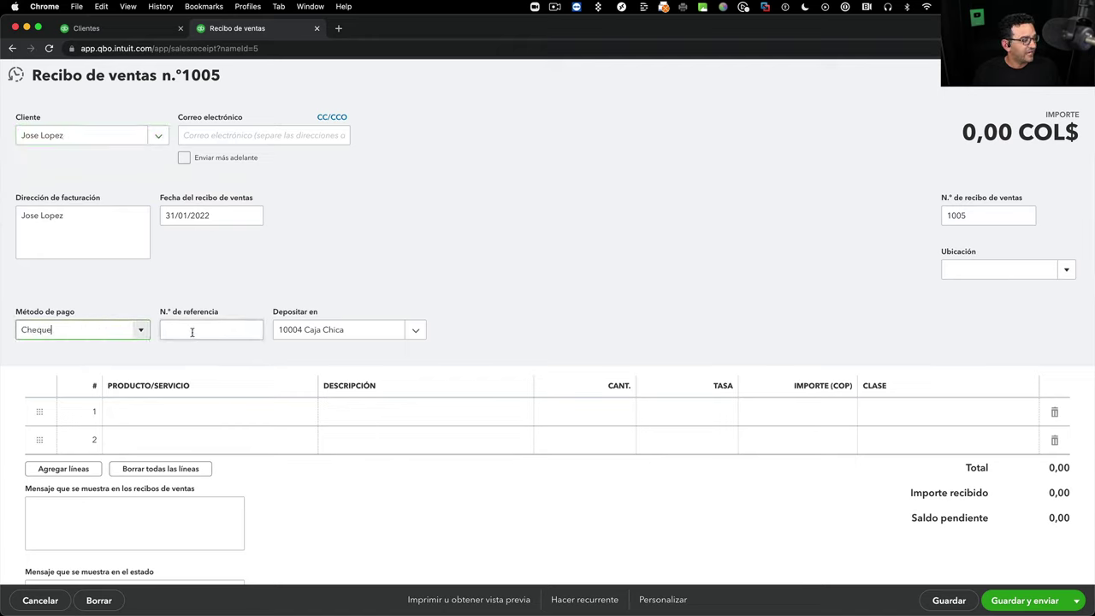
click(191, 332)
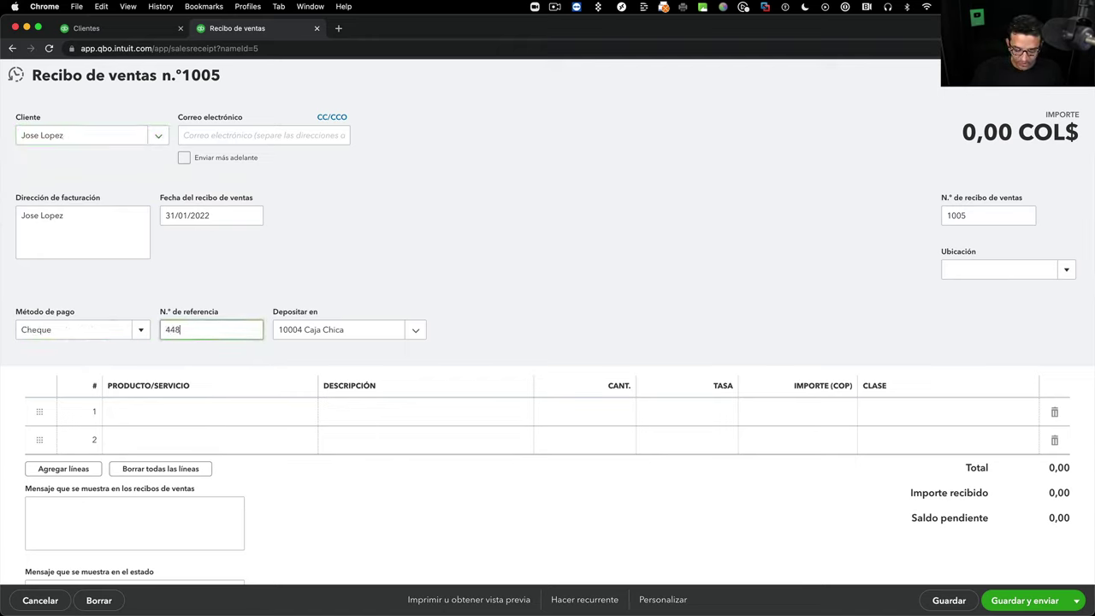
click(416, 330)
scroll(362, 460, down, 5)
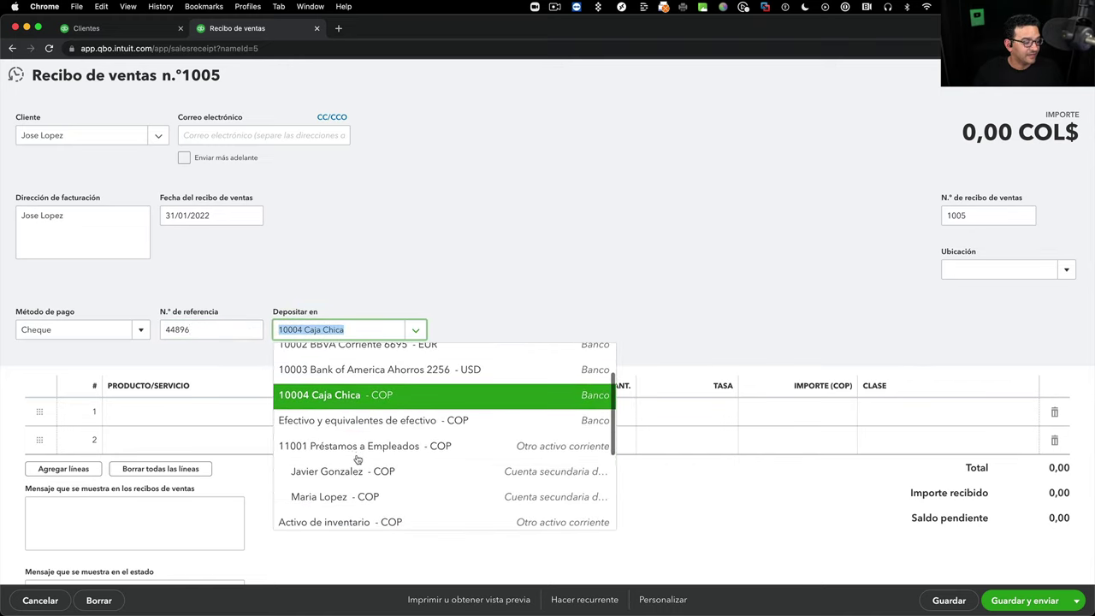
scroll(408, 462, down, 2)
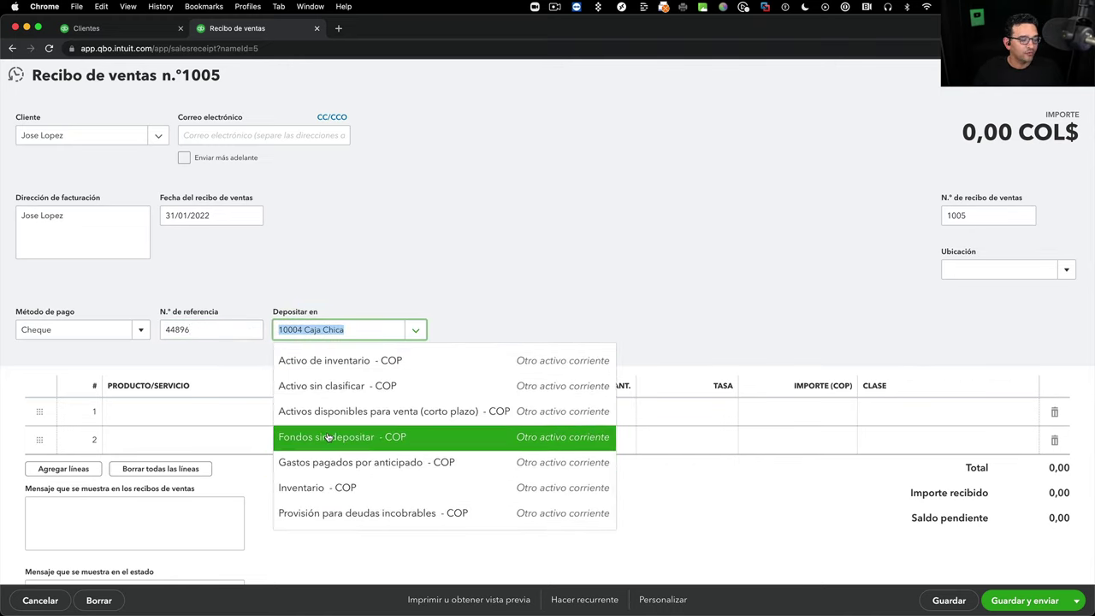
click(395, 441)
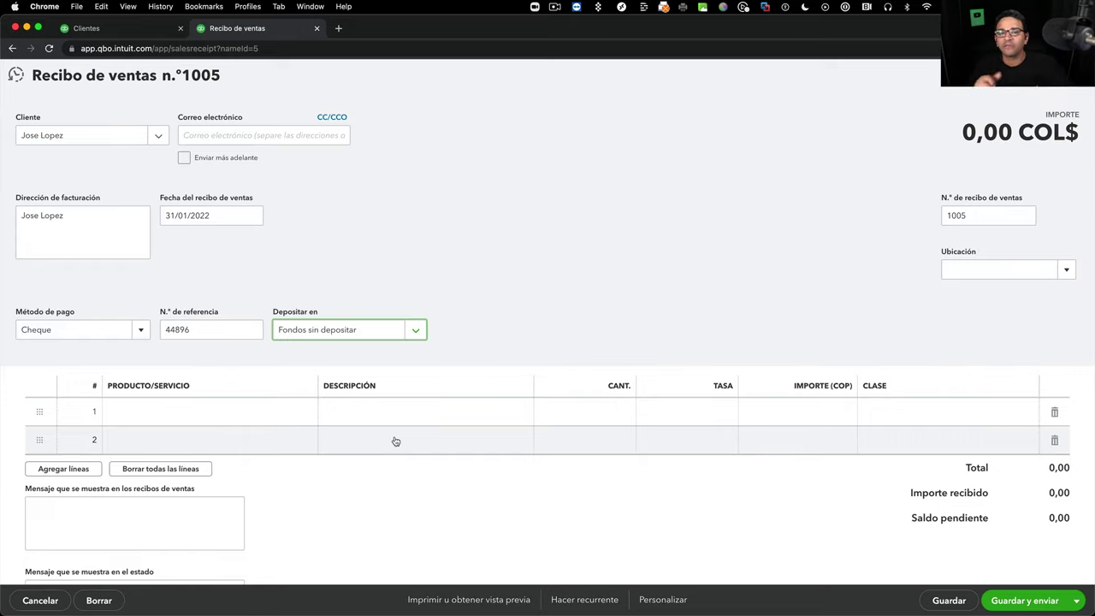
Add a line for 2 hours of Servicio Profesional por hora (Nivel 1)
click(257, 412)
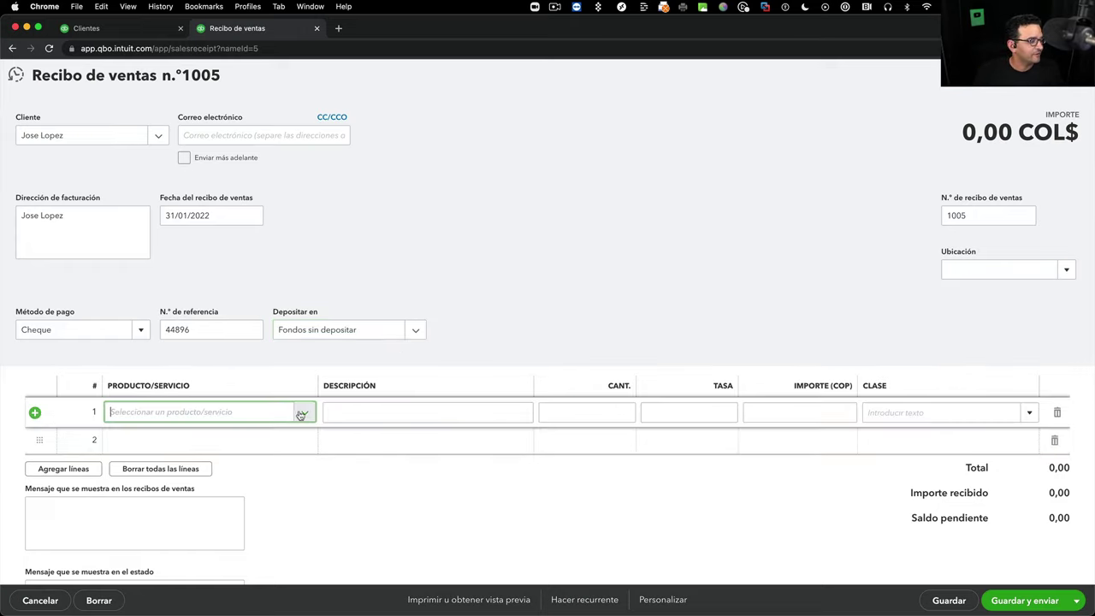
click(304, 412)
scroll(182, 283, down, 3)
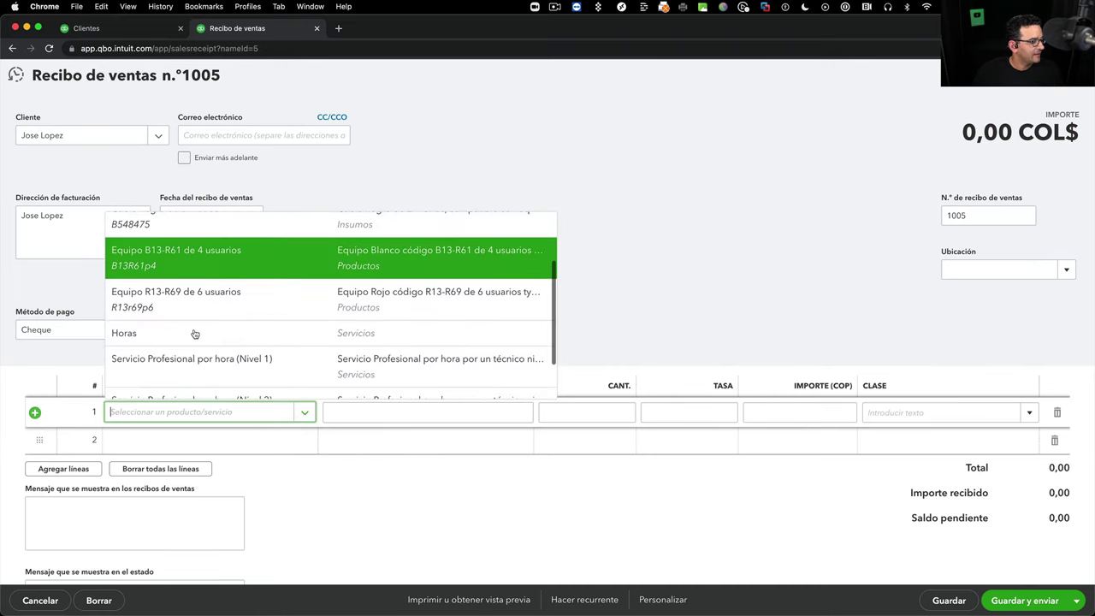
click(184, 310)
click(627, 414)
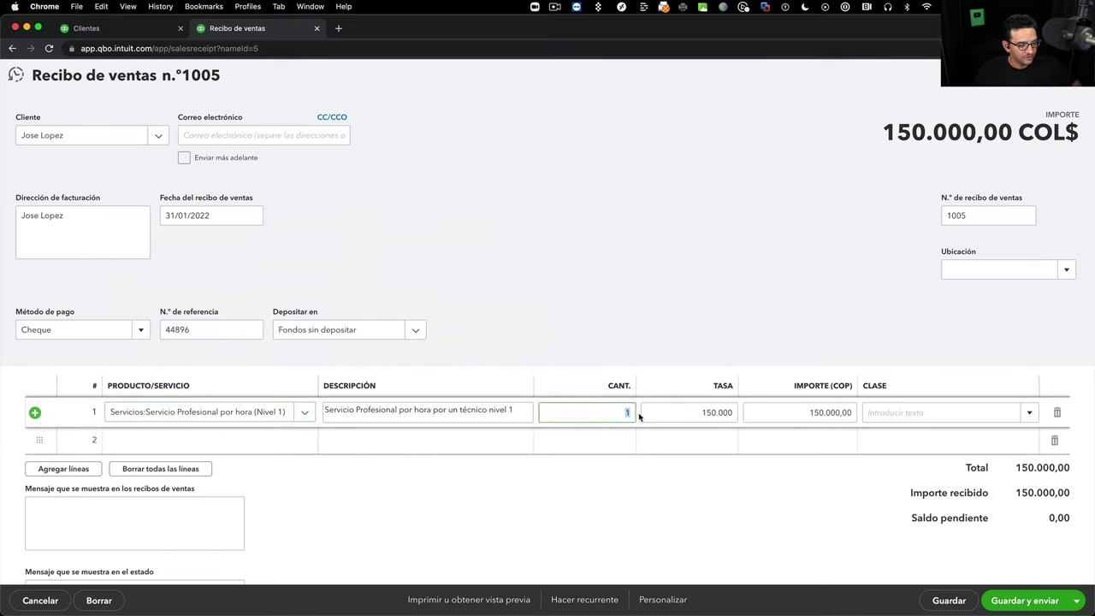
text(2)
key(Tab)
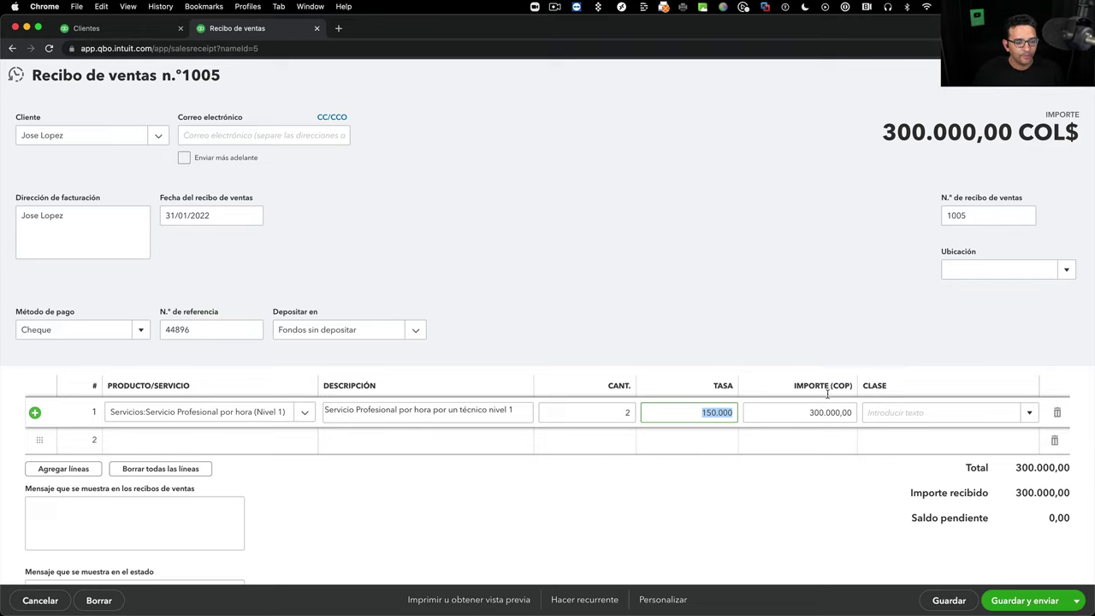
key(Tab)
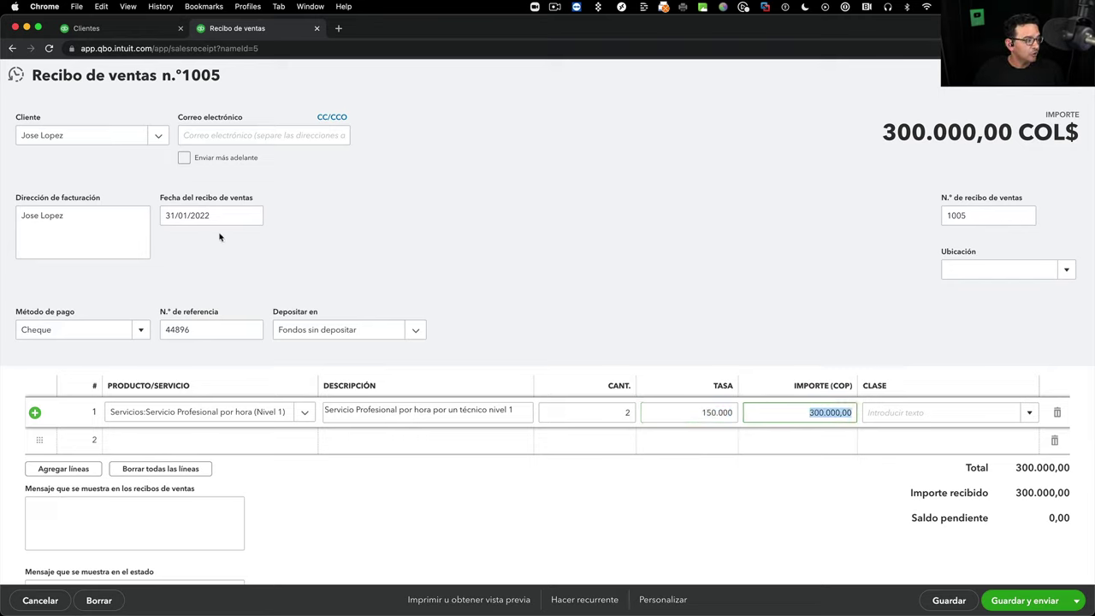
Date the receipt 01/03/2022, save it as receipt 1005, and close it
click(252, 216)
click(281, 249)
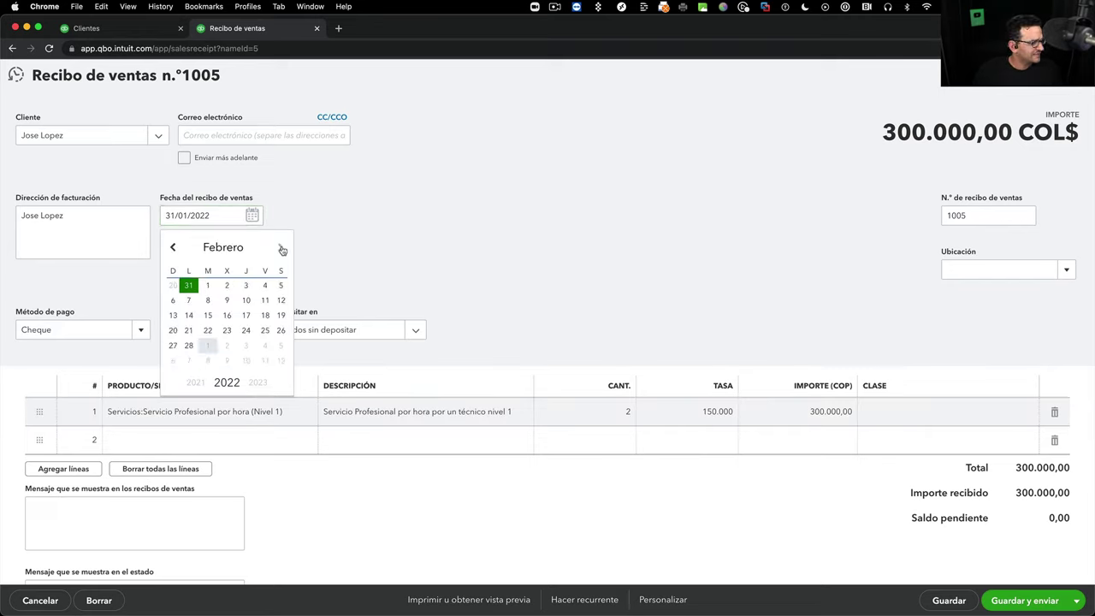
click(282, 249)
click(207, 285)
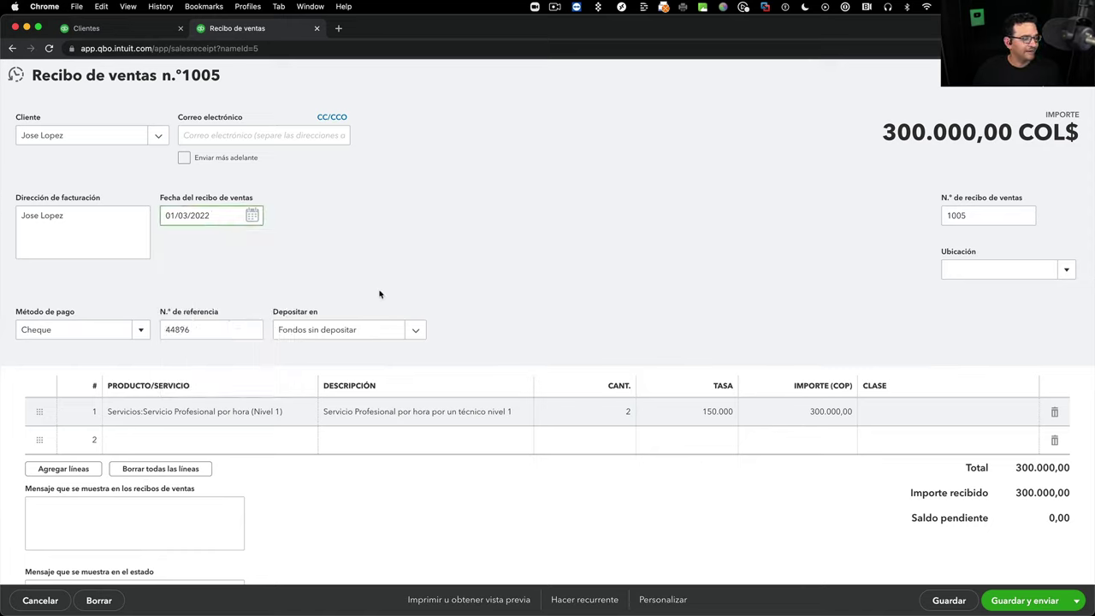
click(937, 599)
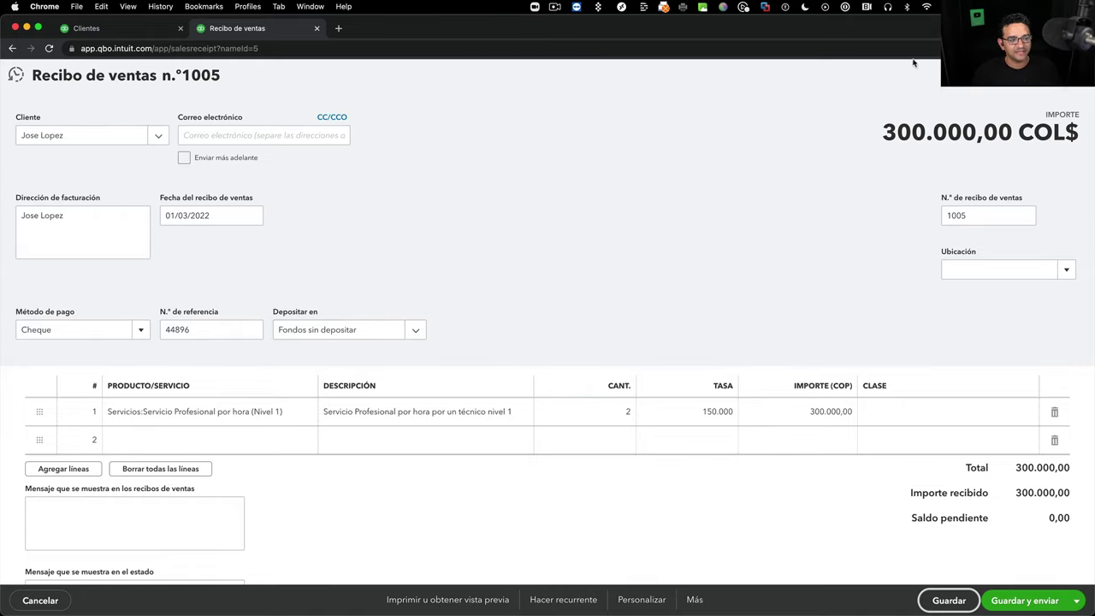
click(1079, 75)
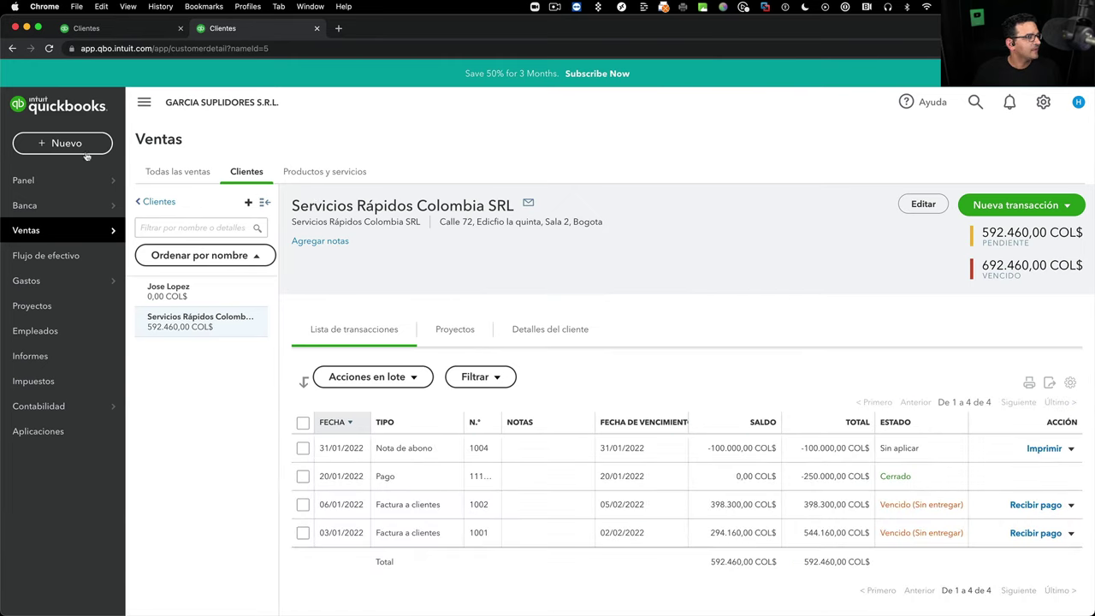
Start a customer payment from Servicios Rápidos Colombia SRL applied to all its open invoices
click(75, 150)
click(62, 242)
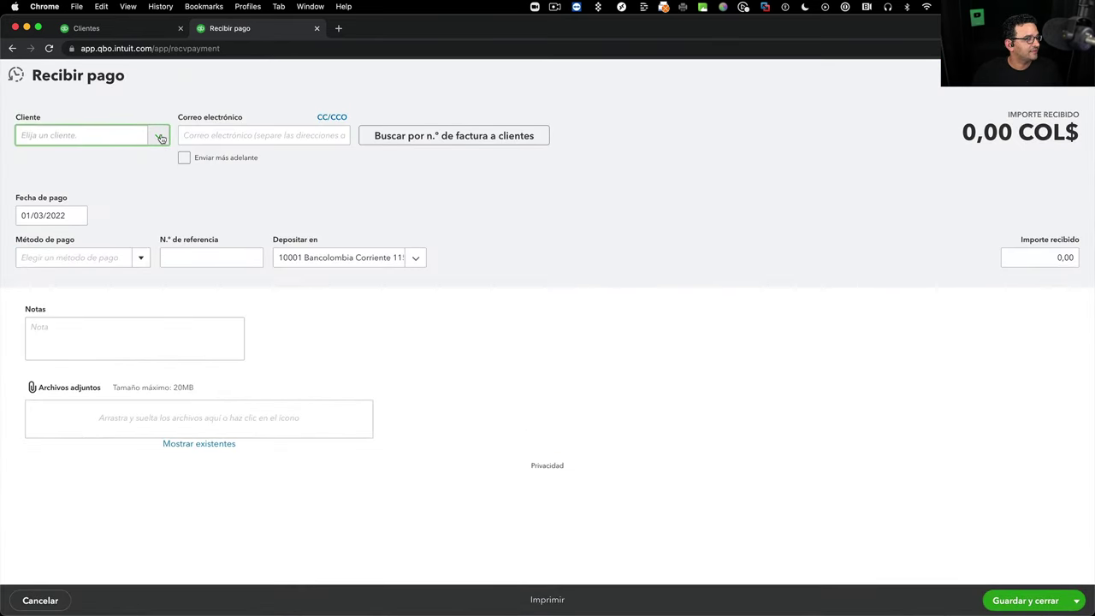
click(159, 137)
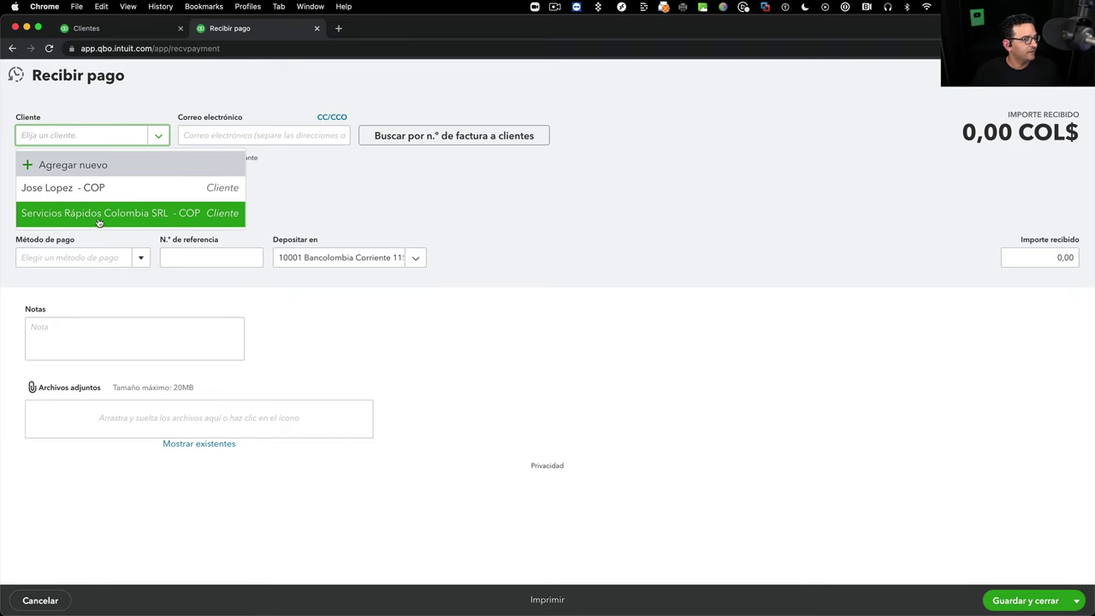
click(100, 214)
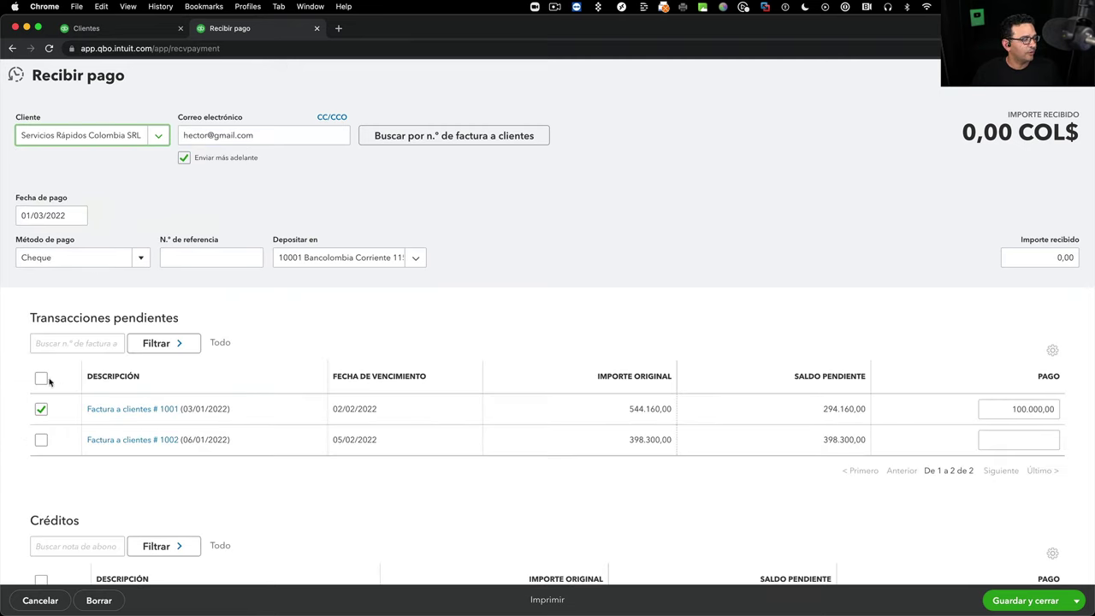
click(42, 378)
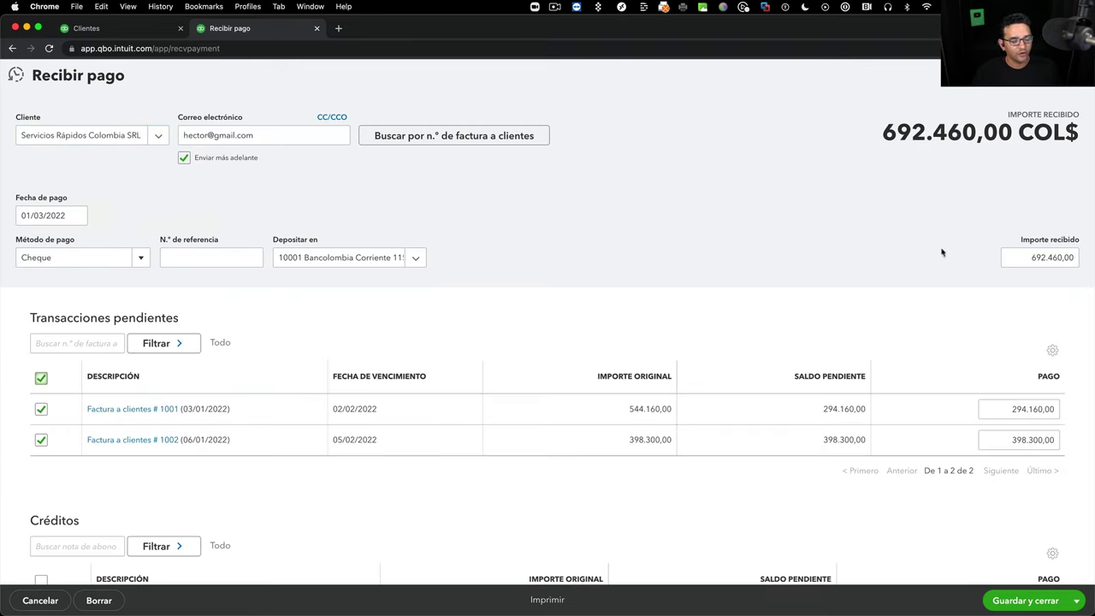
scroll(942, 251, down, 3)
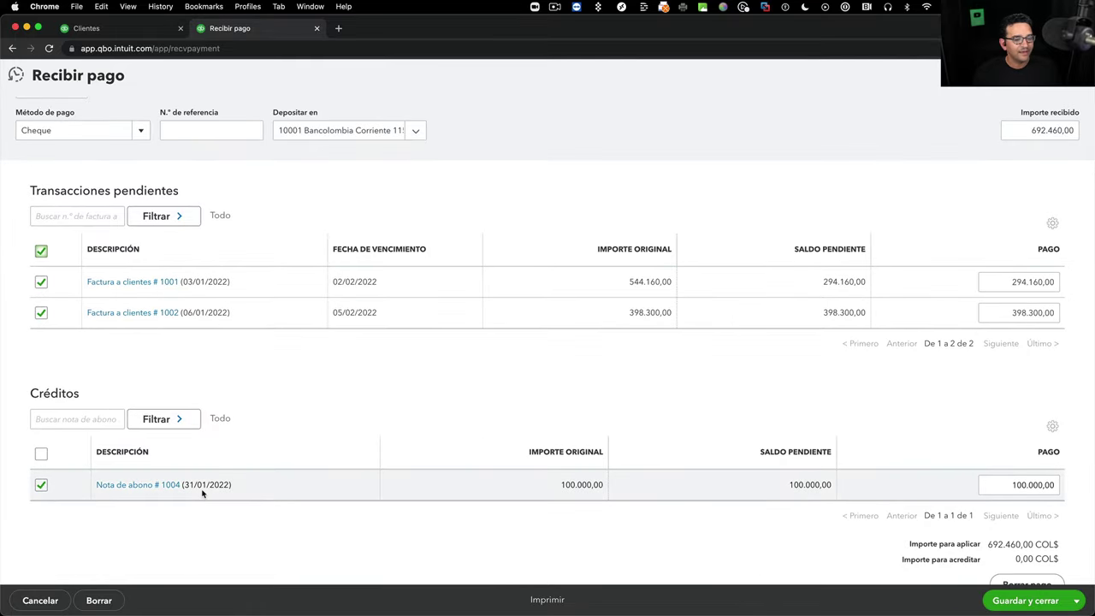
scroll(816, 441, up, 3)
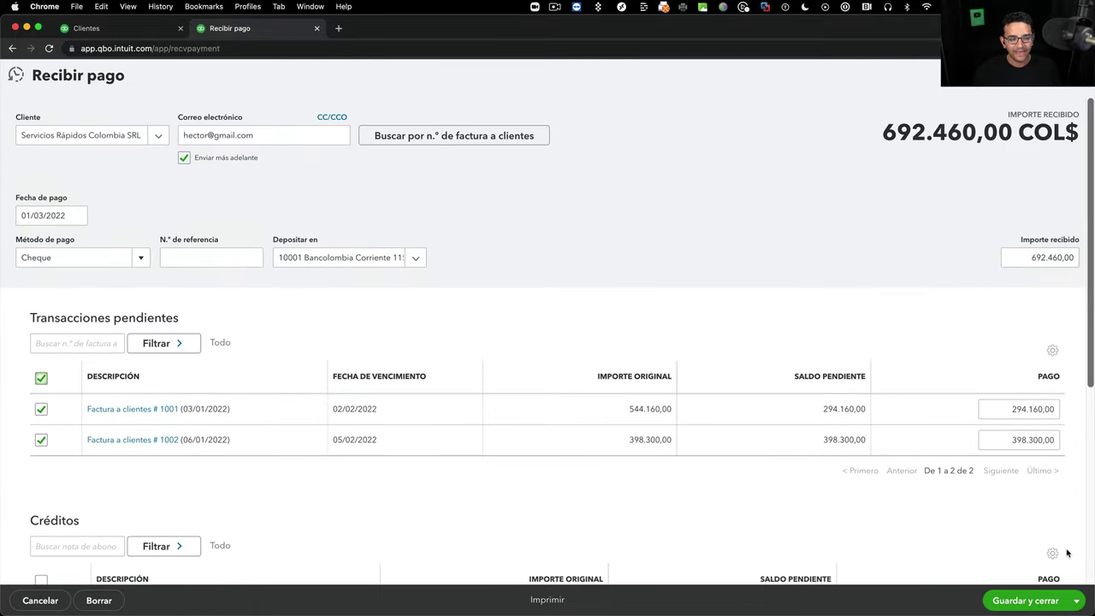
scroll(1067, 553, down, 3)
scroll(1009, 280, up, 3)
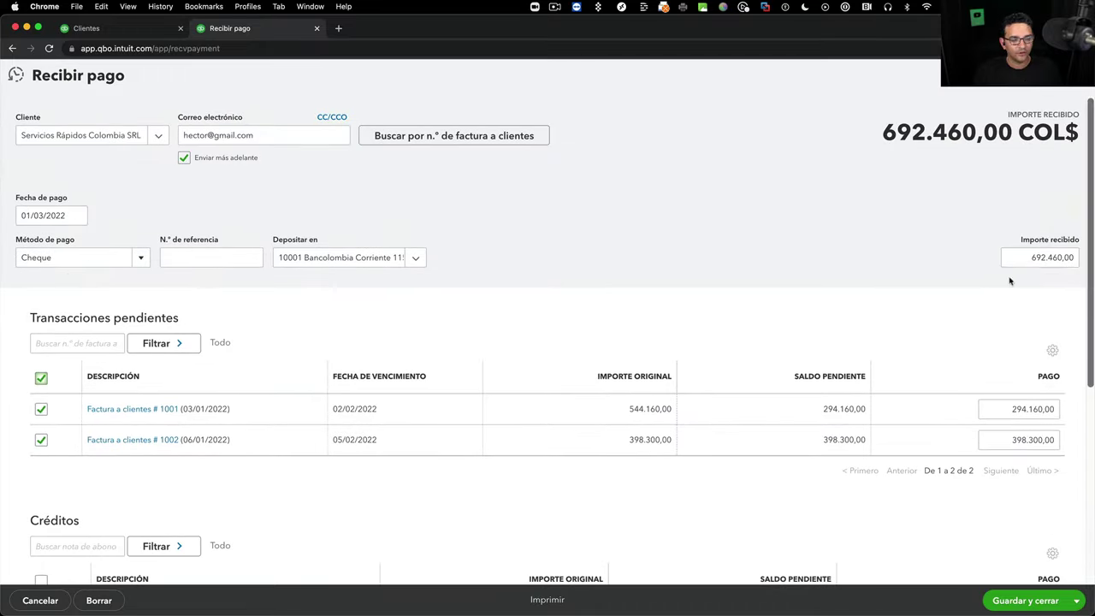
Set the amount received to 592.460,00, reference 118635, deposit to Fondos sin depositar, and save
click(1037, 259)
click(1036, 259)
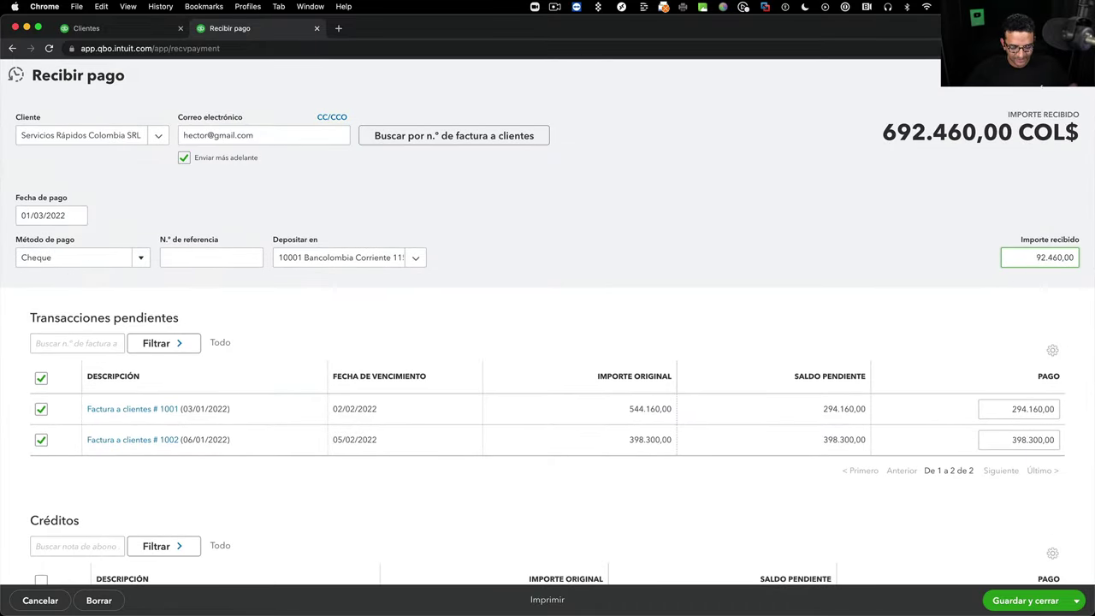
text(5)
key(Tab)
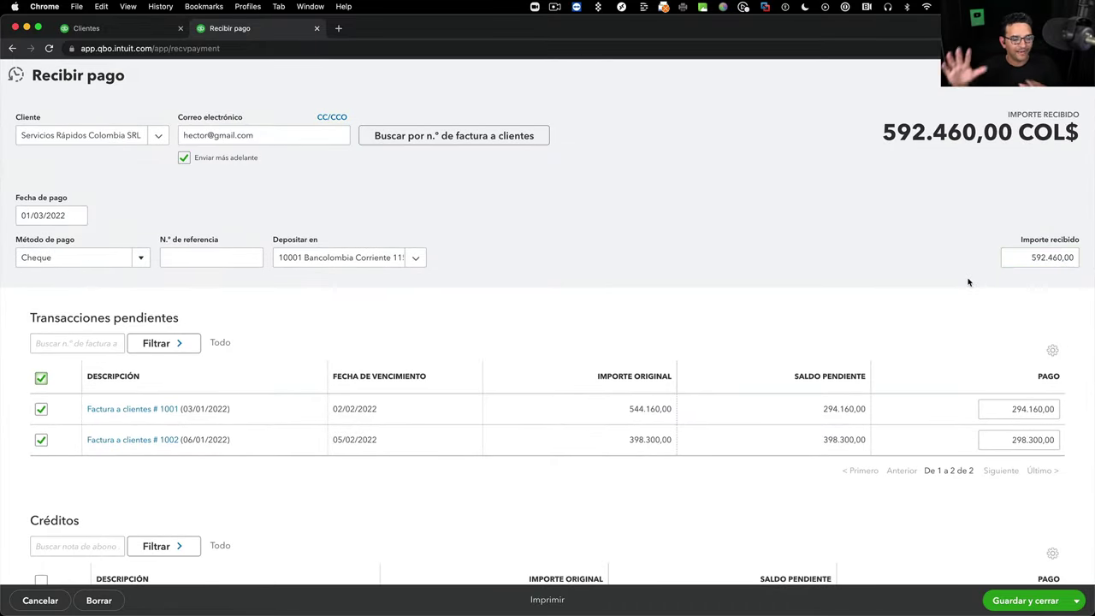
click(202, 257)
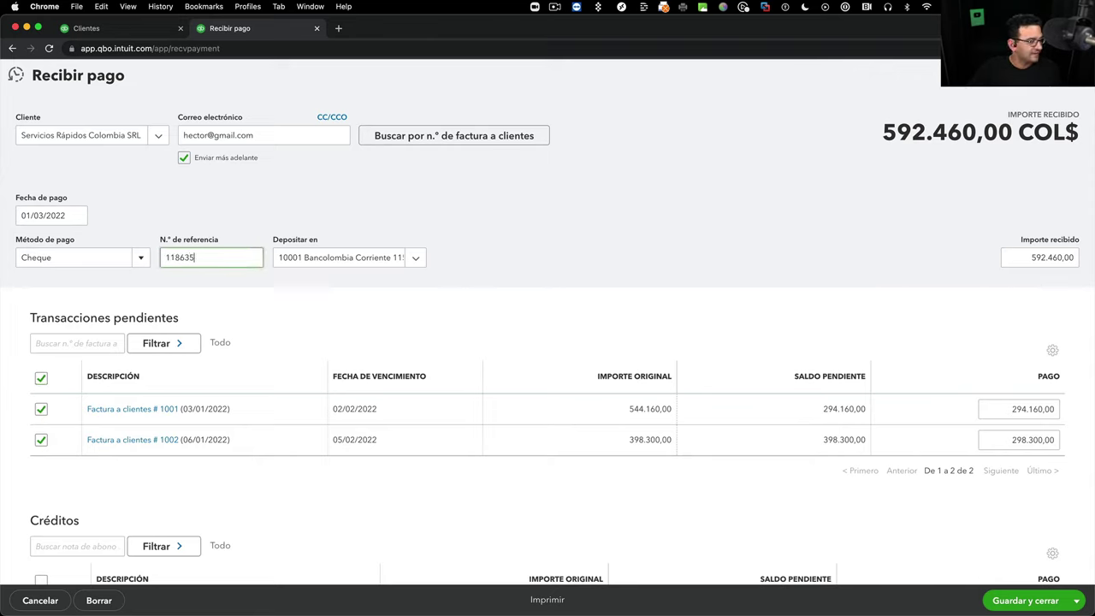
click(416, 258)
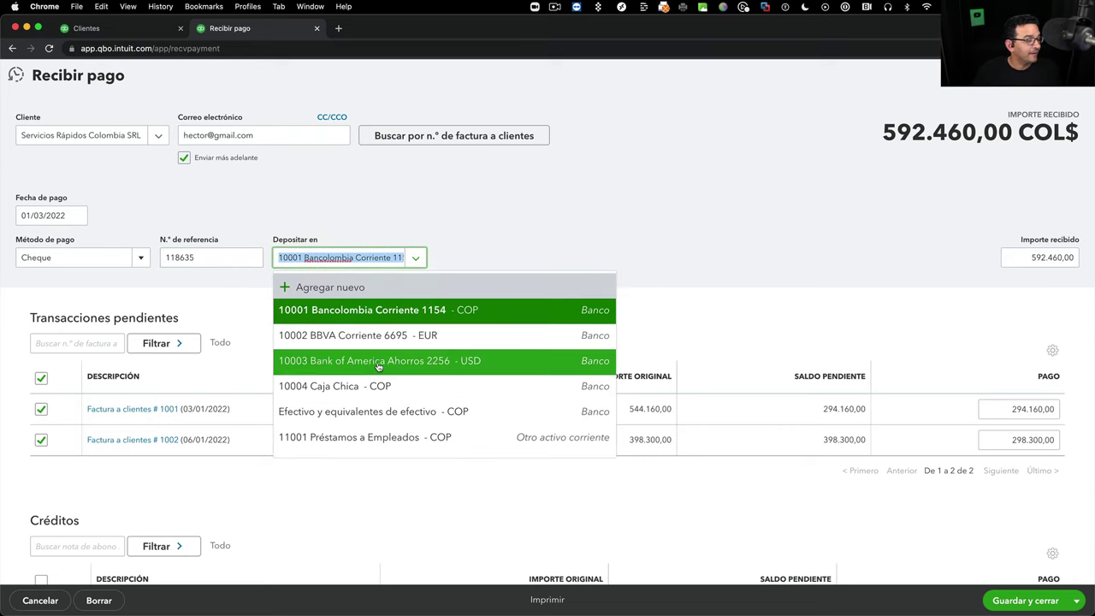
scroll(377, 366, down, 3)
scroll(376, 366, down, 5)
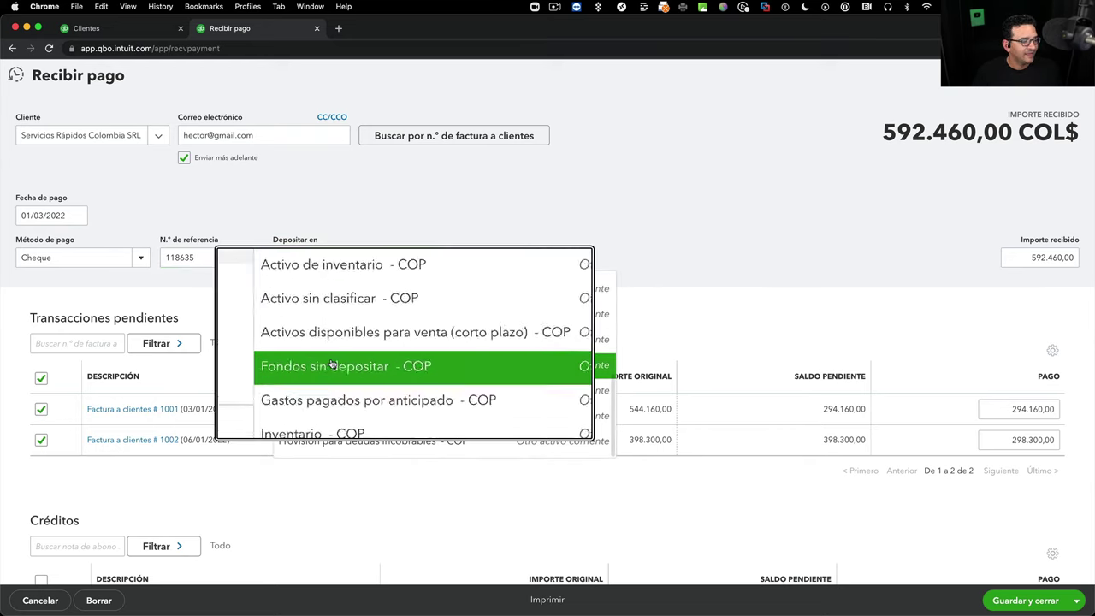
click(320, 365)
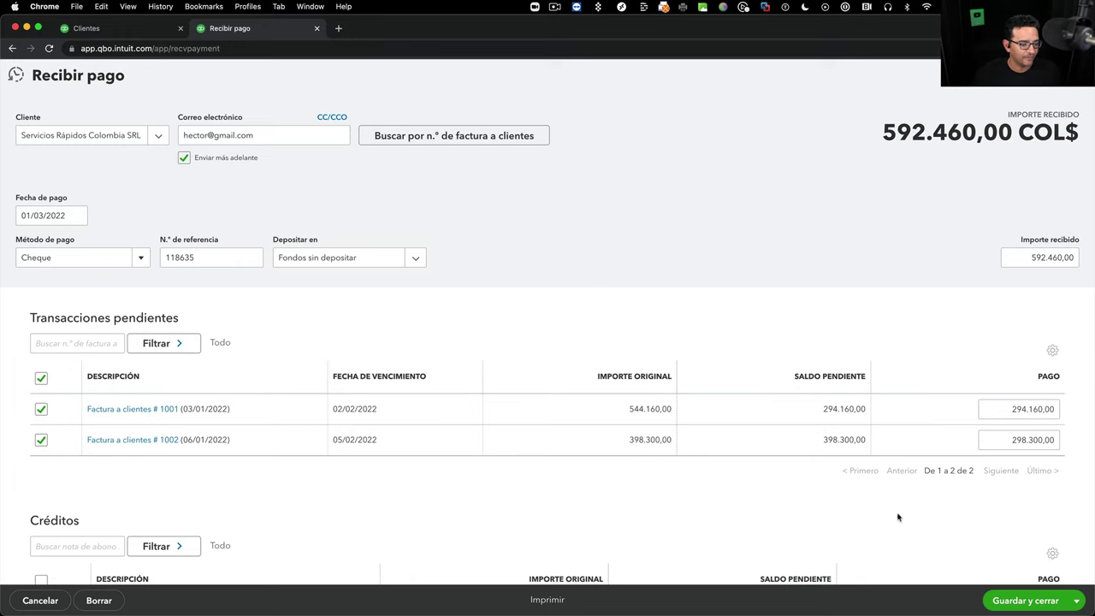
click(1026, 600)
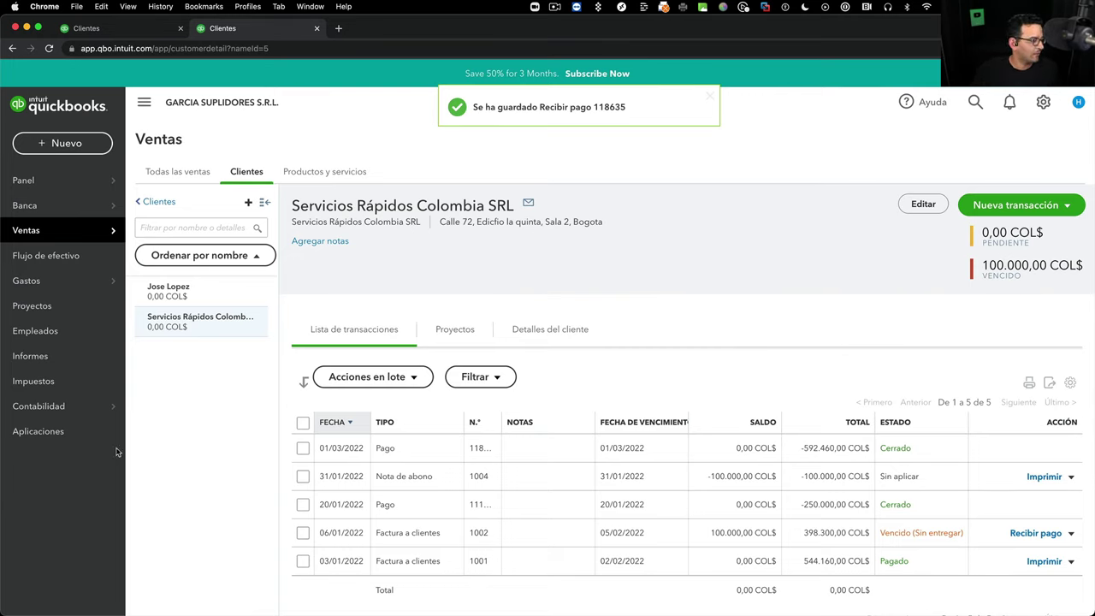
Open the Balance report from Informes and drill into the Fondos sin depositar amount
click(23, 358)
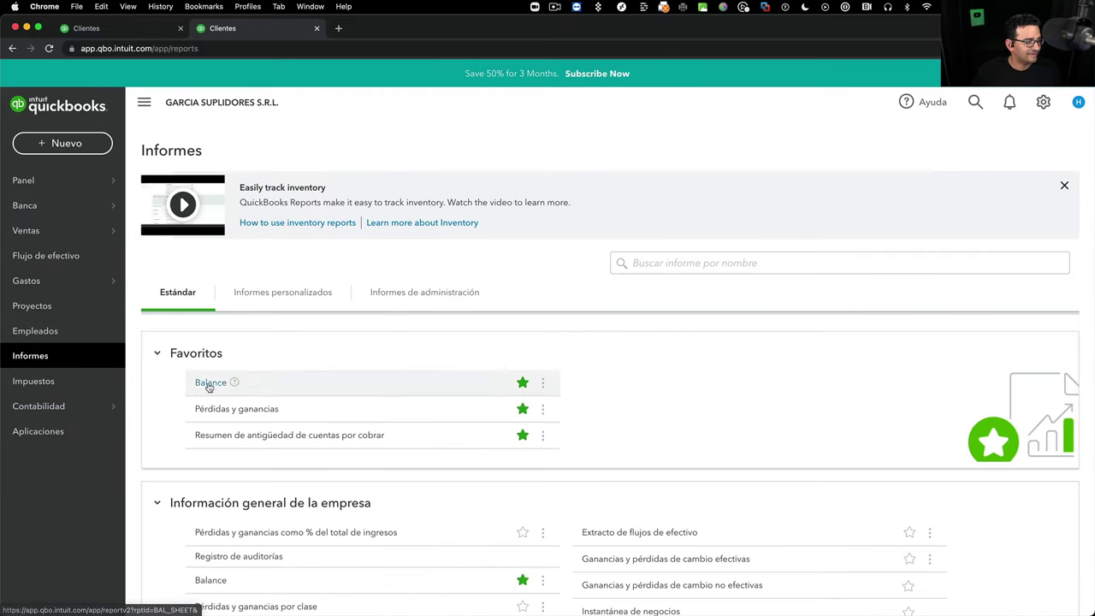
click(209, 384)
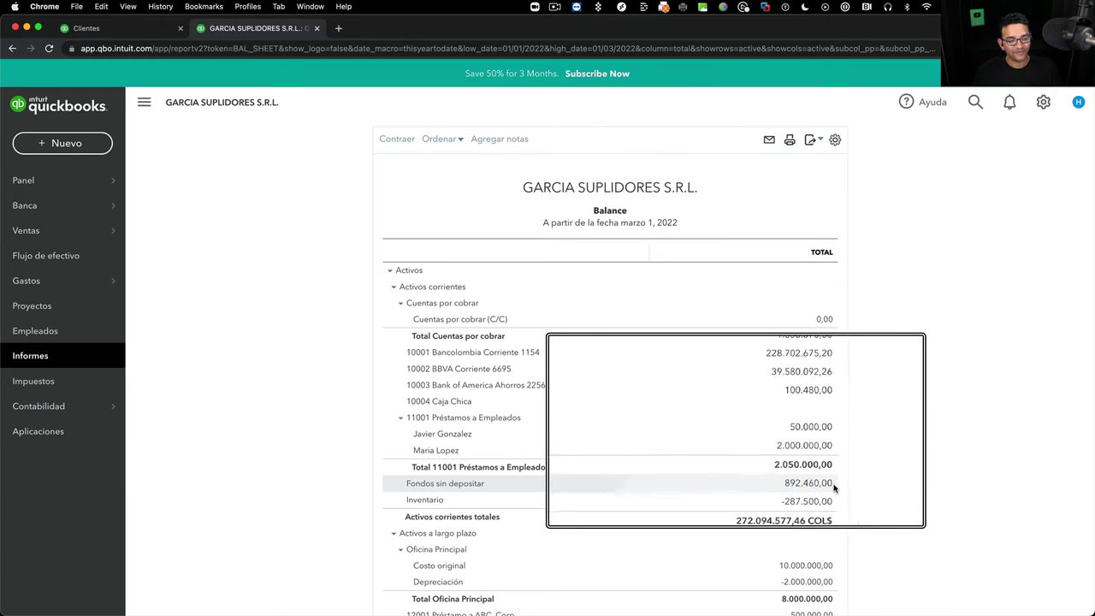
click(823, 484)
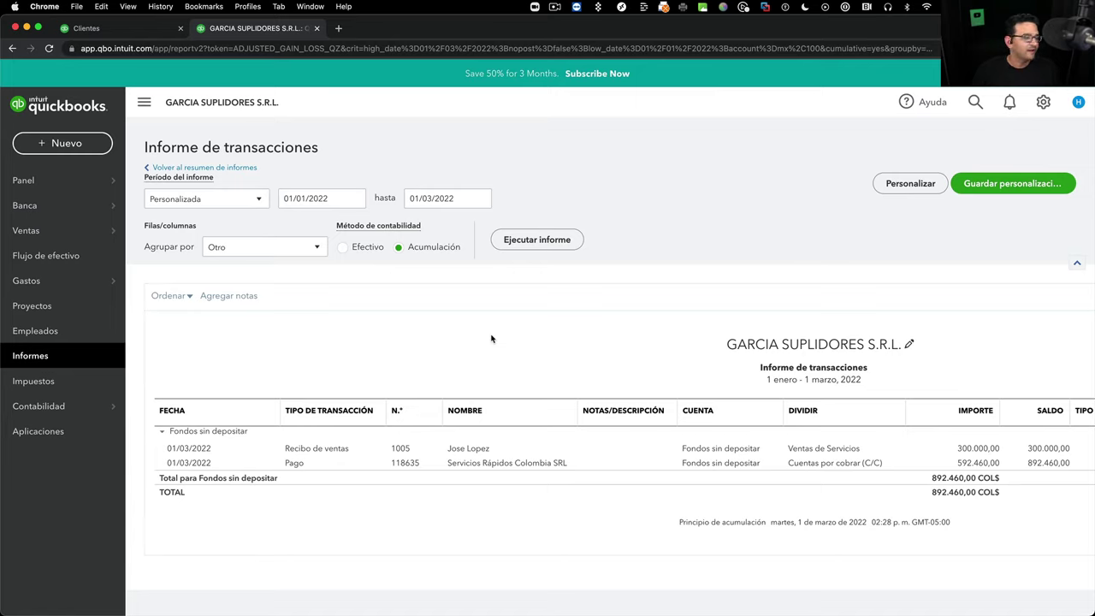
click(30, 146)
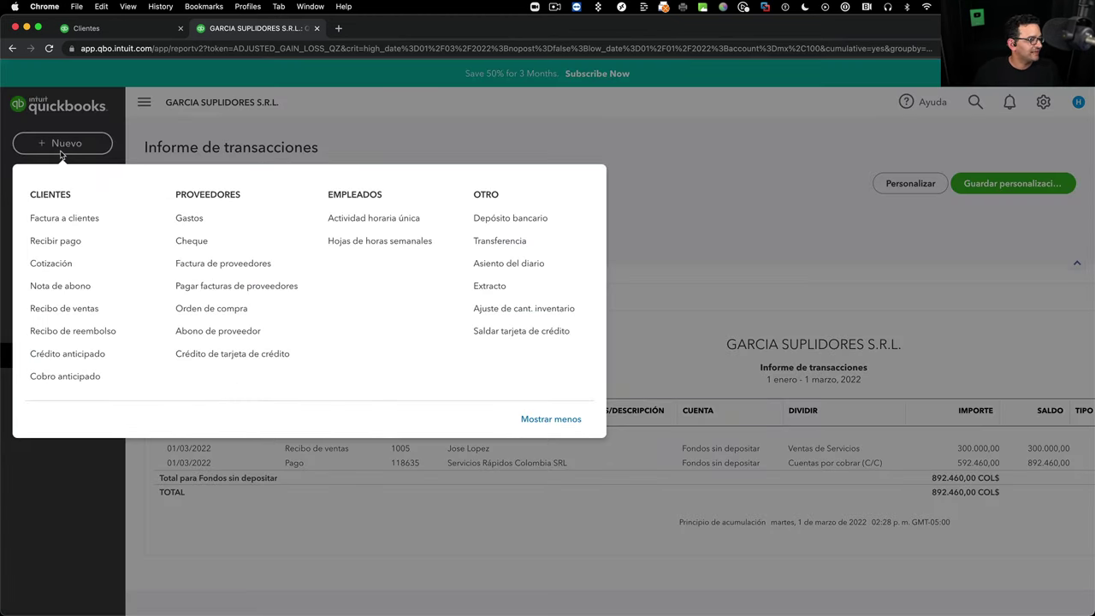
Deposit the 300.000,00 receipt and 592.460,00 payment into Bancolombia 1154, dated 02/03/2022
click(502, 220)
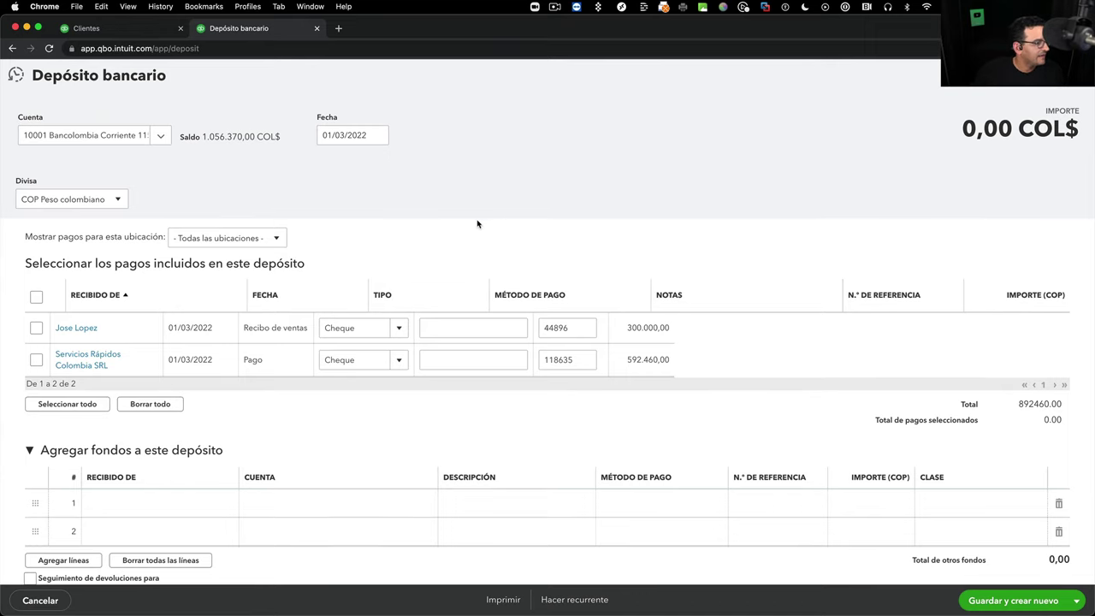
click(377, 137)
click(383, 205)
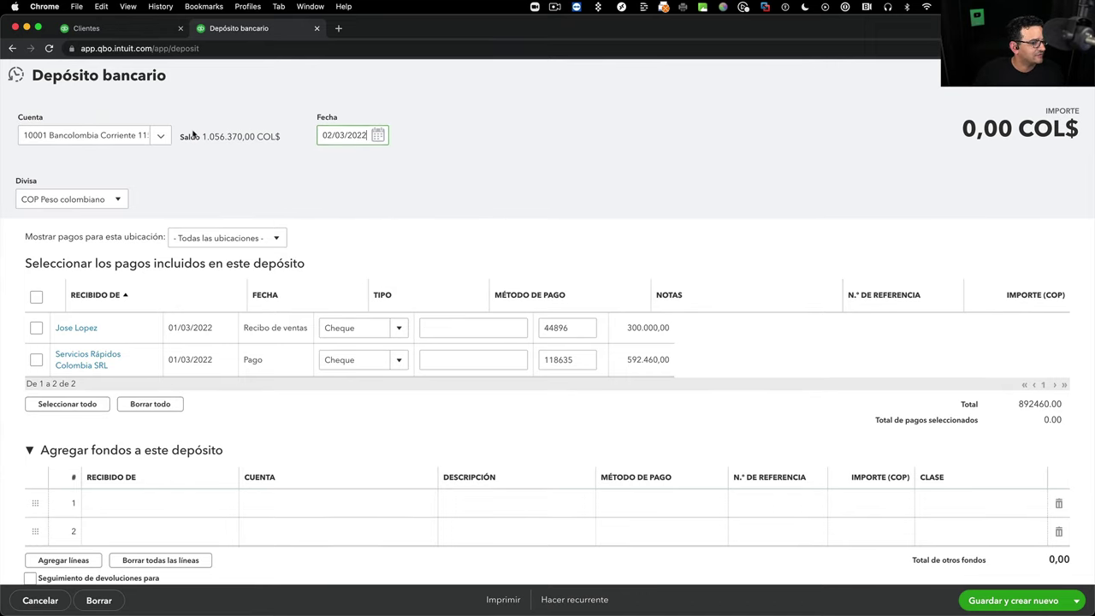
click(160, 135)
click(107, 190)
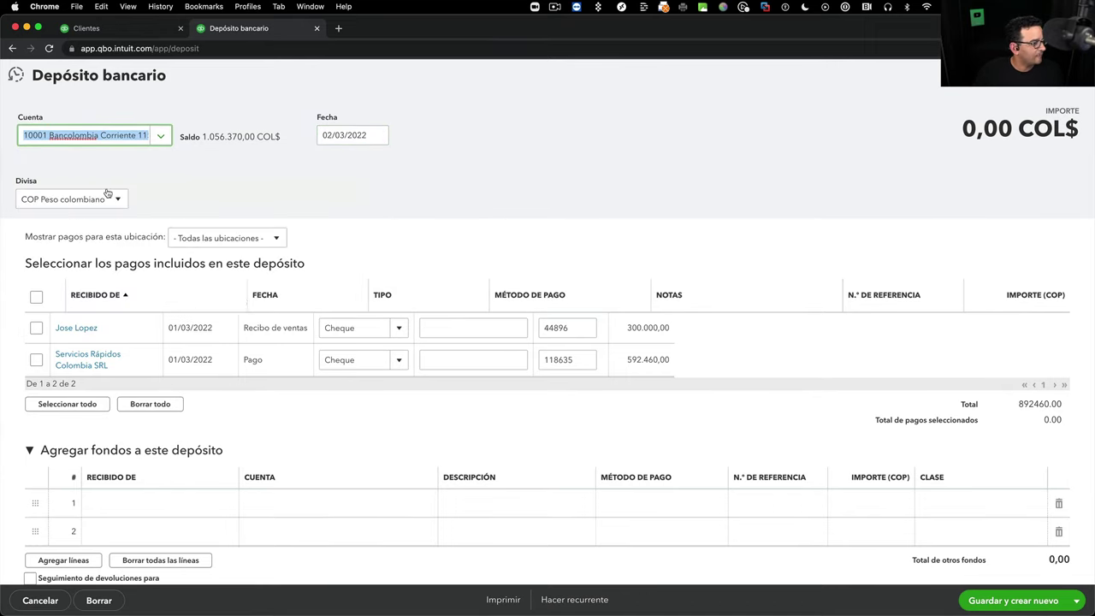
click(36, 329)
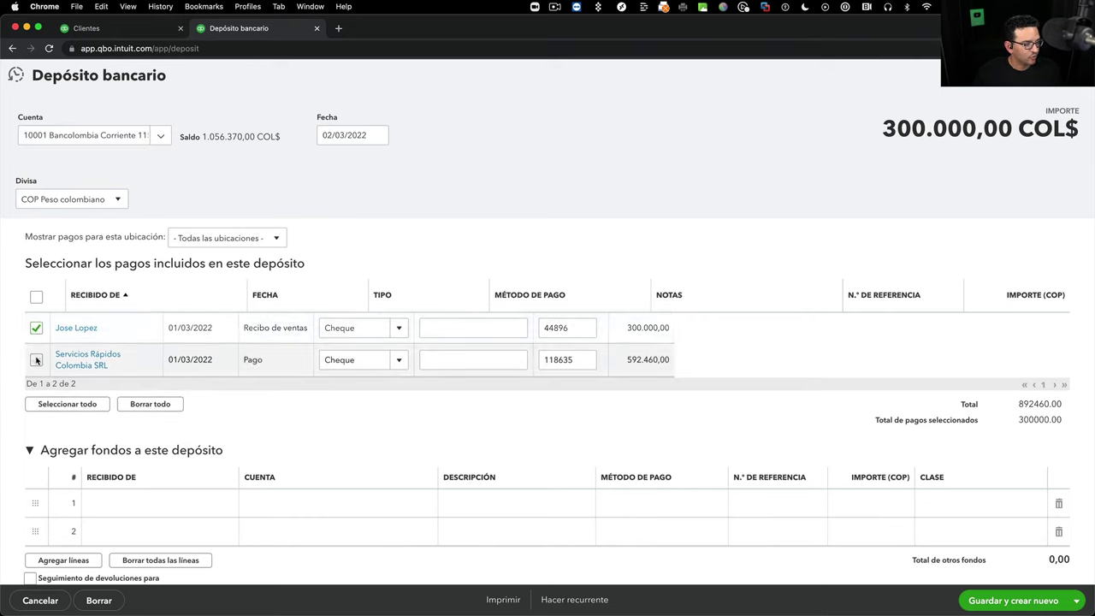
click(36, 360)
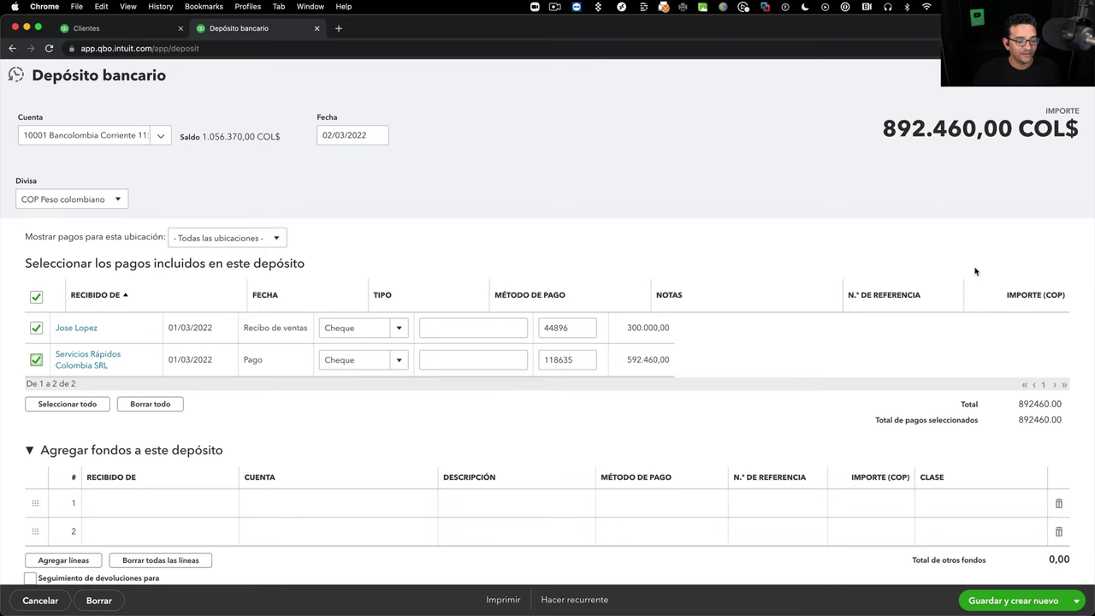
scroll(975, 271, down, 1)
scroll(975, 271, up, 1)
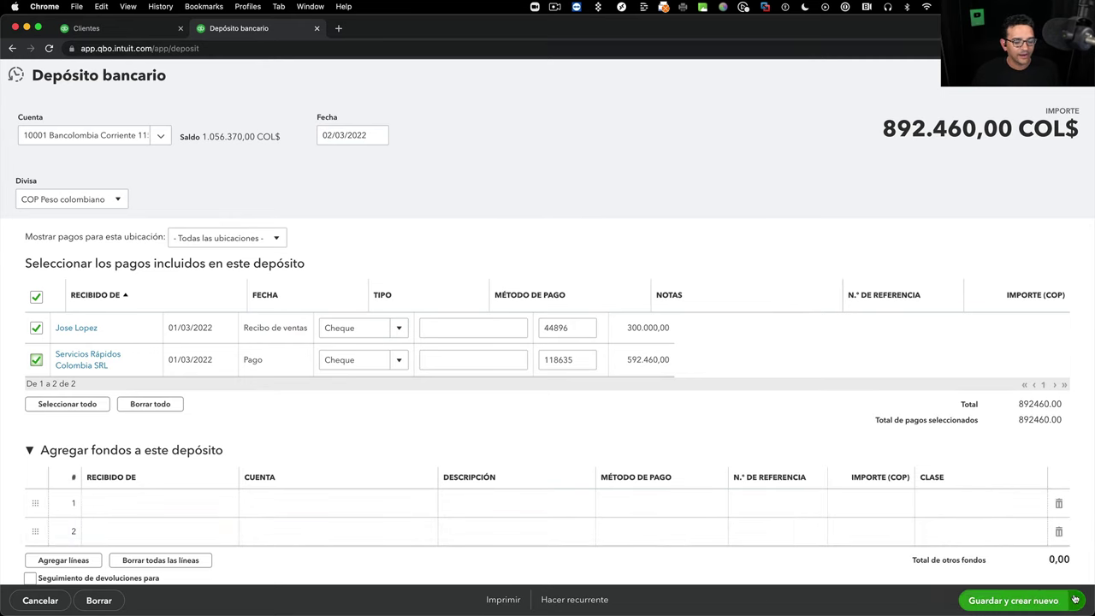
click(1077, 600)
click(984, 578)
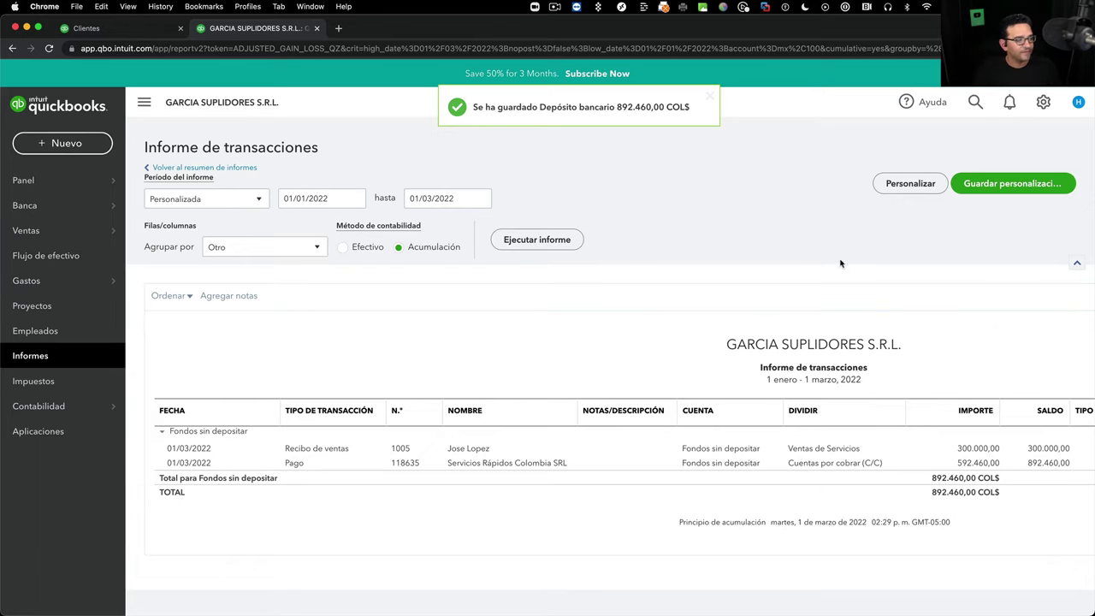
Rerun the Balance report with an end date of 02/03/2022
click(460, 198)
triple_click(460, 199)
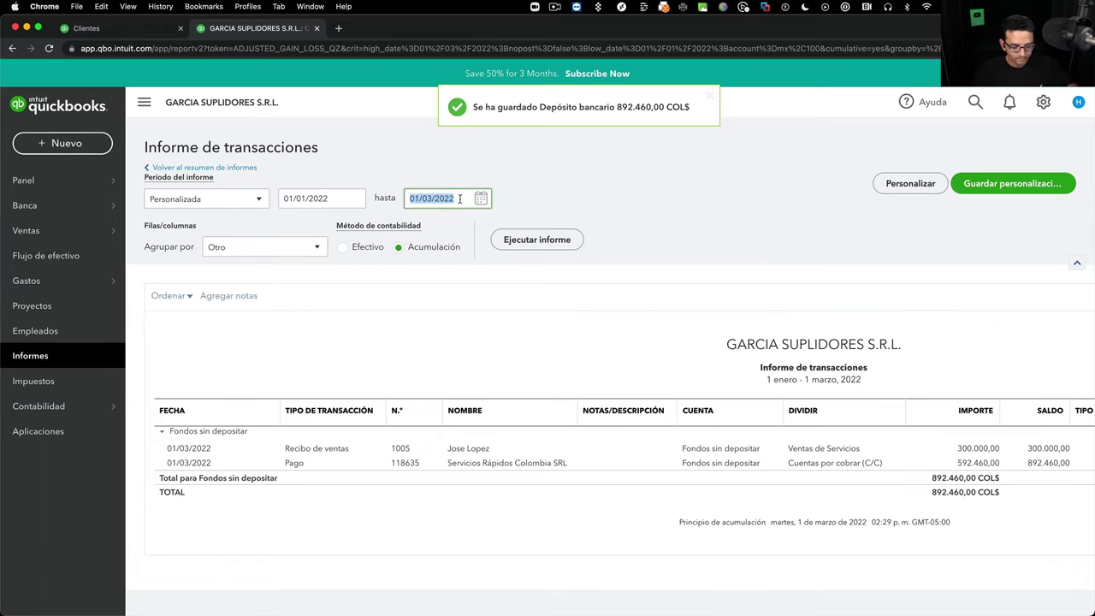
text(02/03/2022)
click(535, 243)
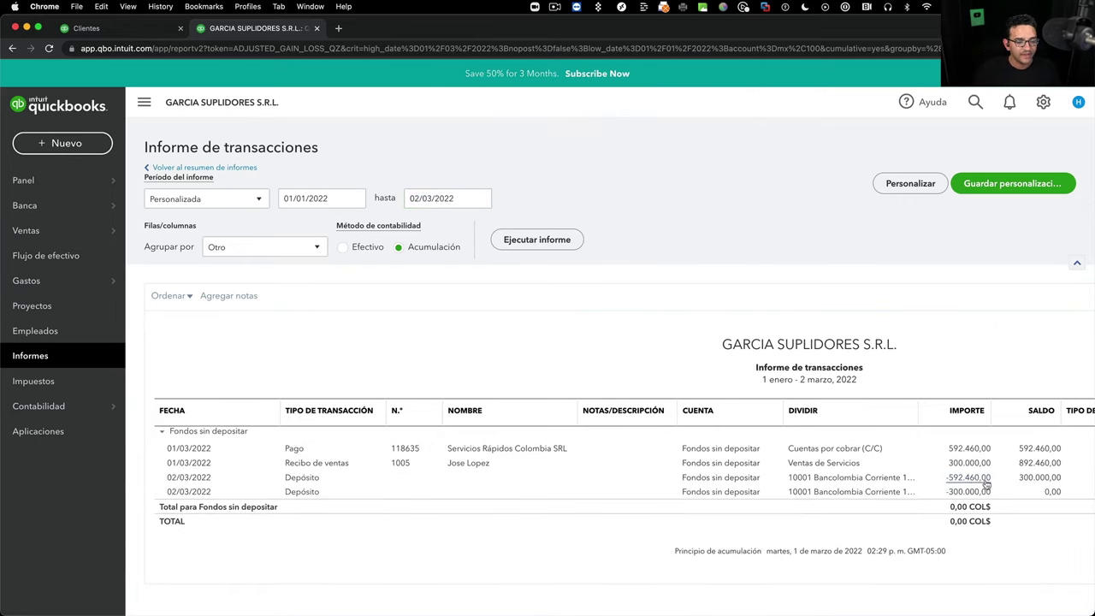
scroll(1019, 481, right, 2)
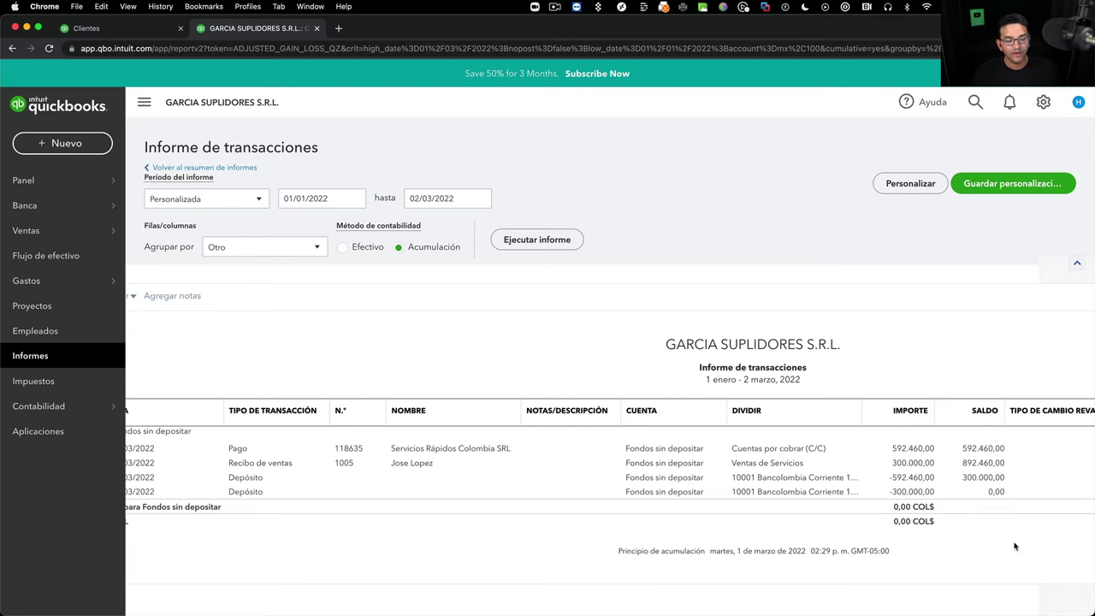
scroll(539, 292, left, 2)
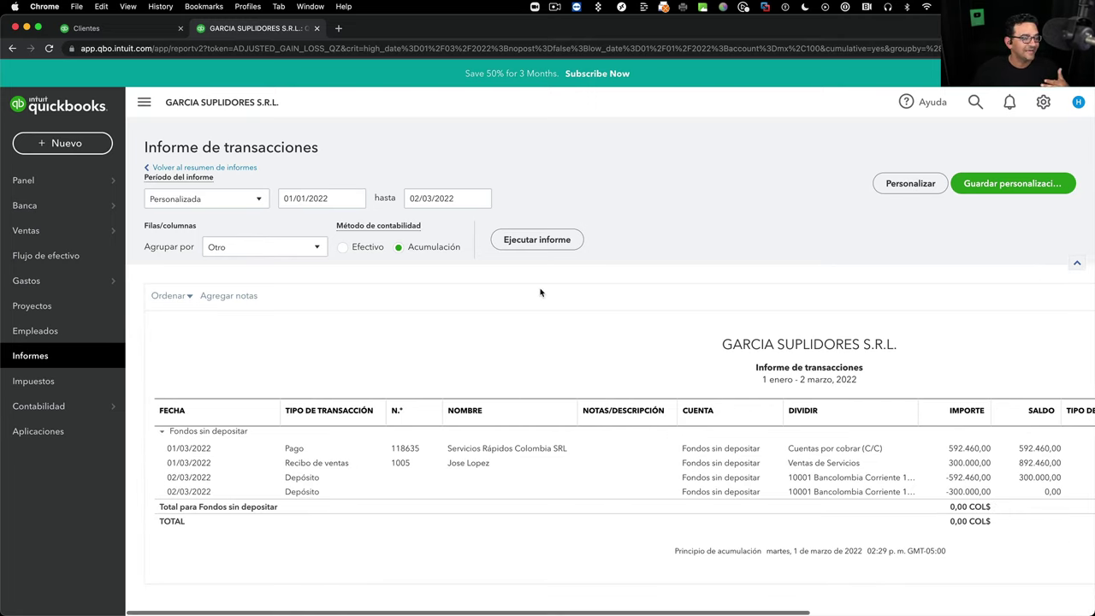
Switch the Balance report period to Todas las fechas and run it
click(214, 168)
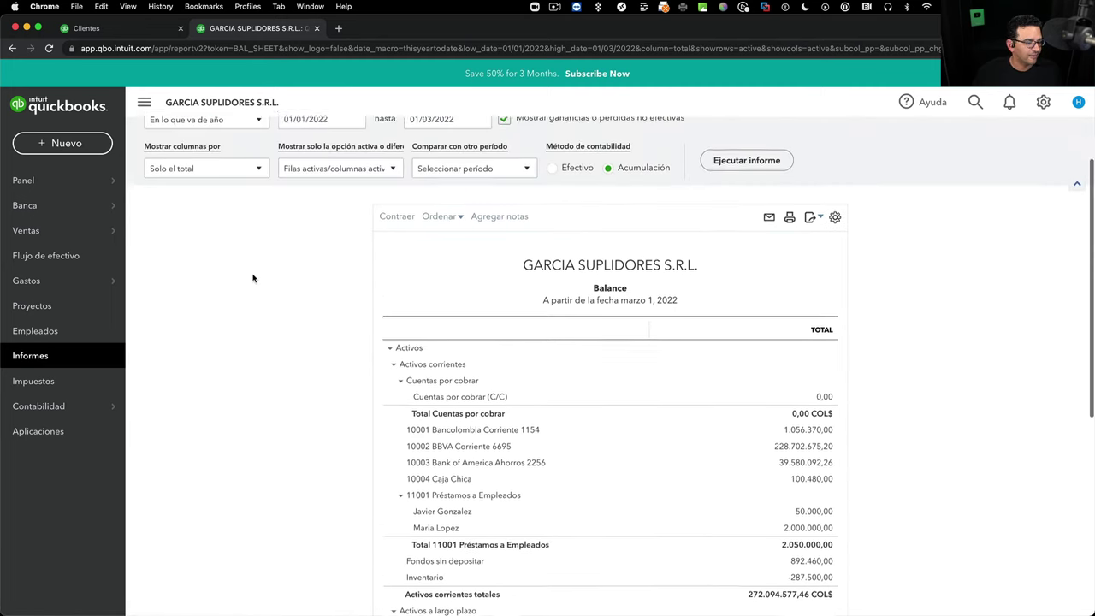
click(194, 158)
click(187, 182)
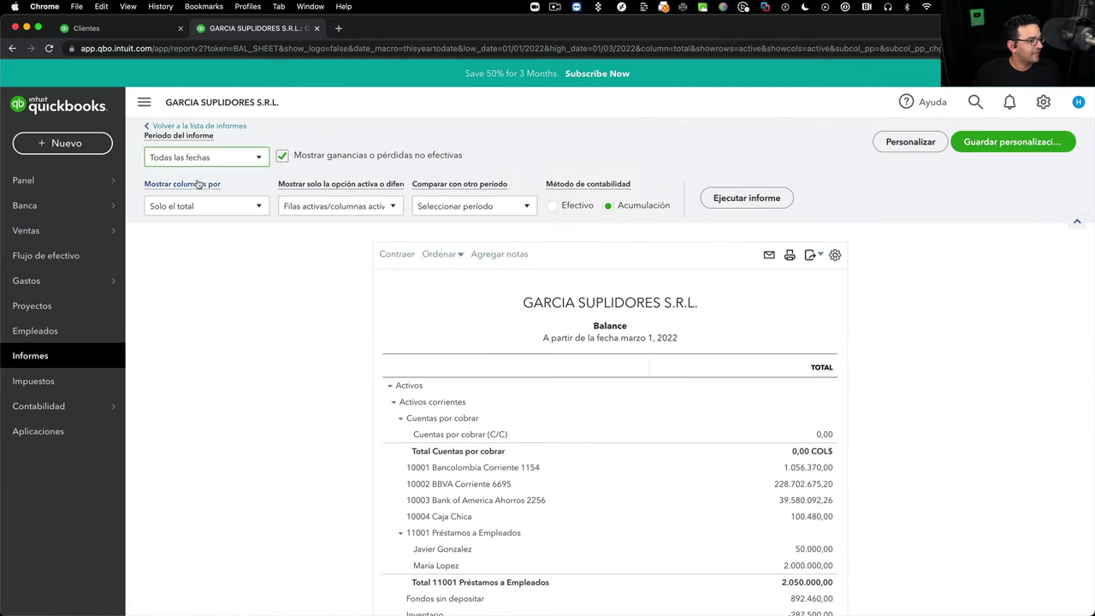
click(754, 205)
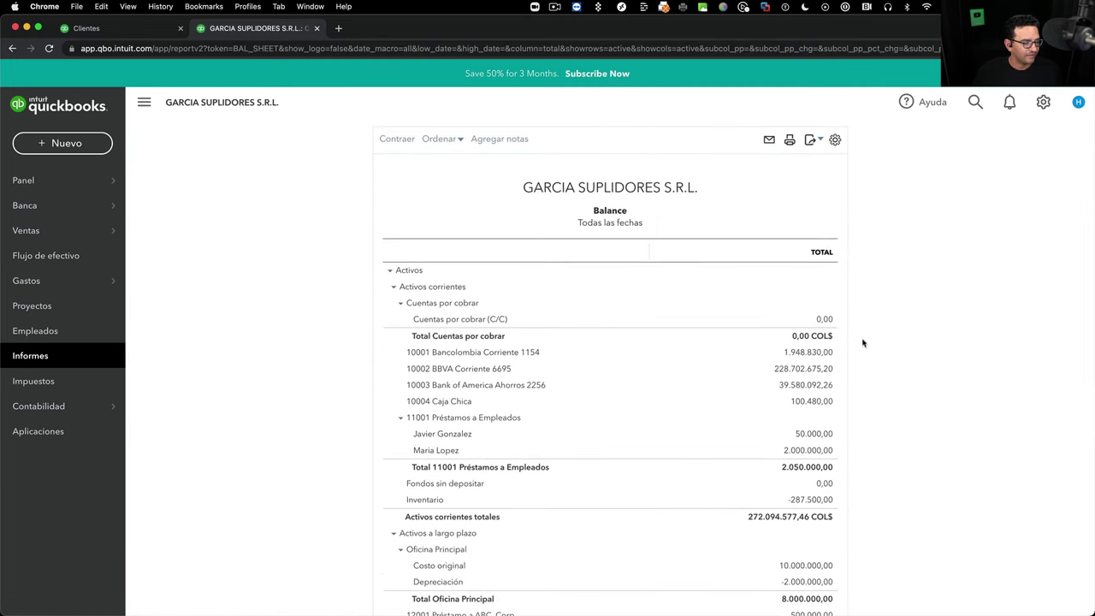
scroll(398, 502, down, 1)
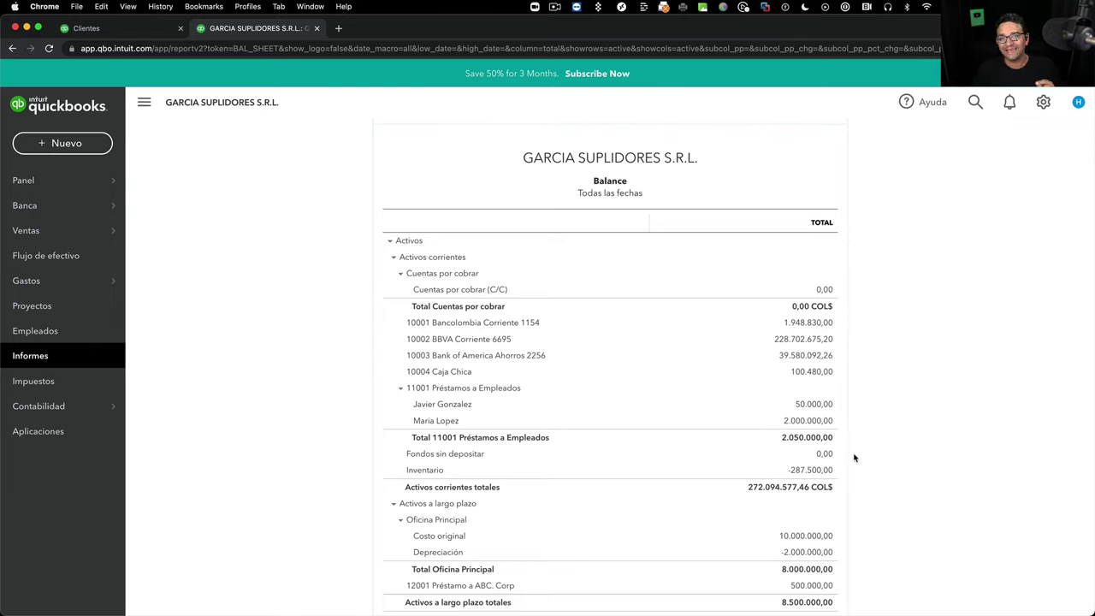
click(572, 6)
click(582, 36)
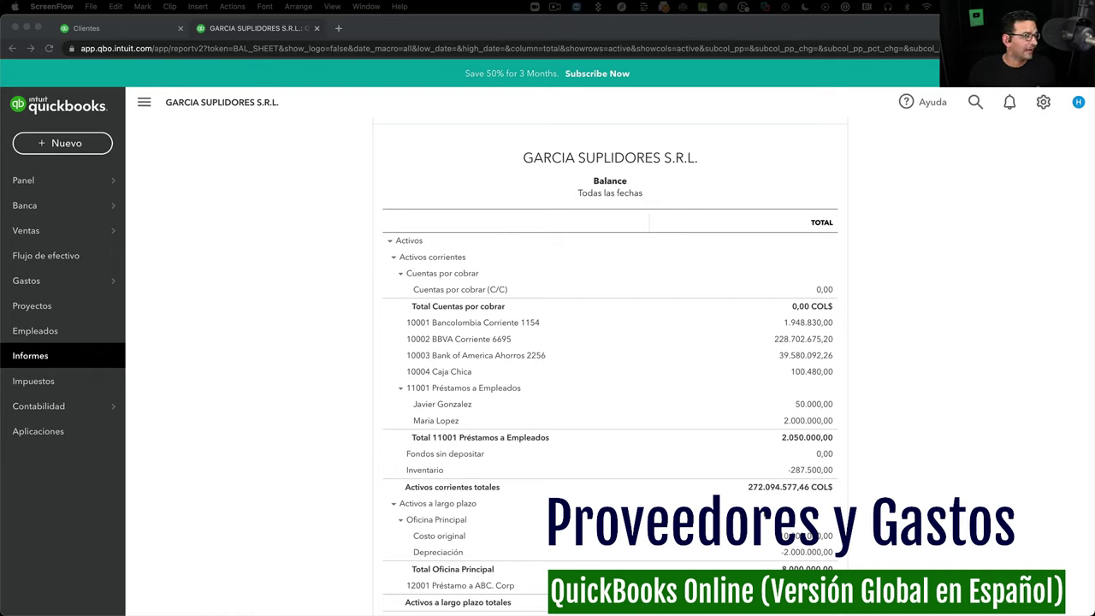
Go to Gastos > Proveedores and open a blank Nuevo proveedor form
click(199, 331)
mouse_move(21, 281)
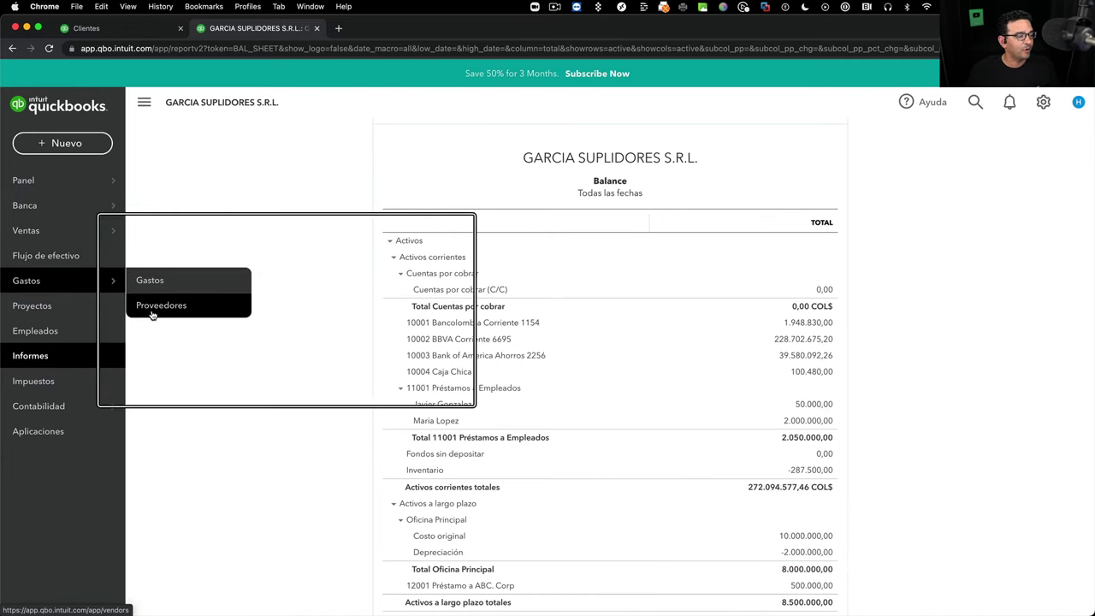
click(152, 313)
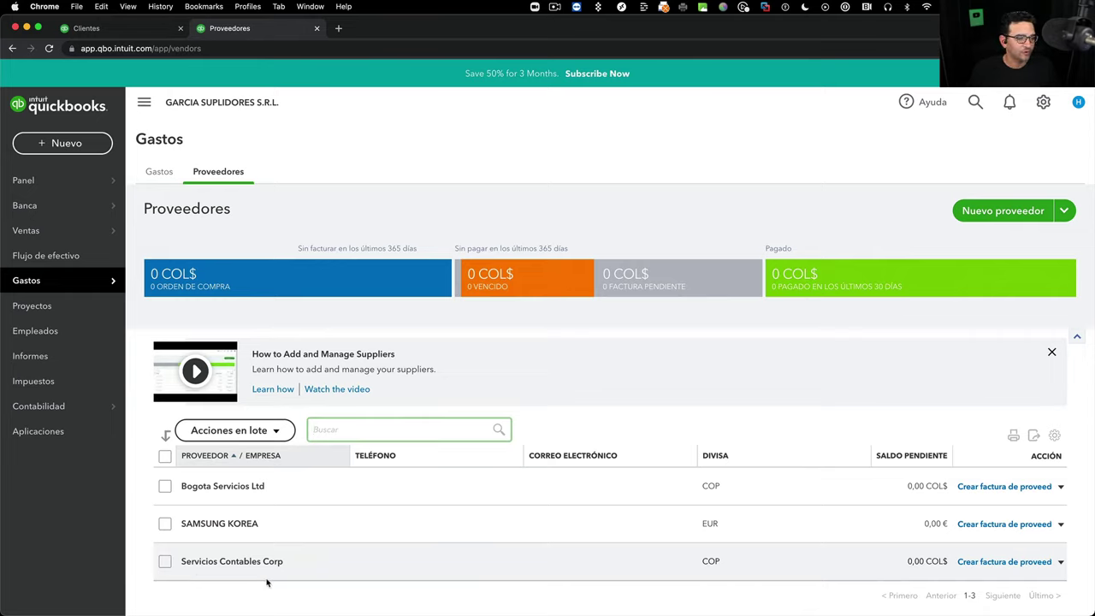
click(1027, 216)
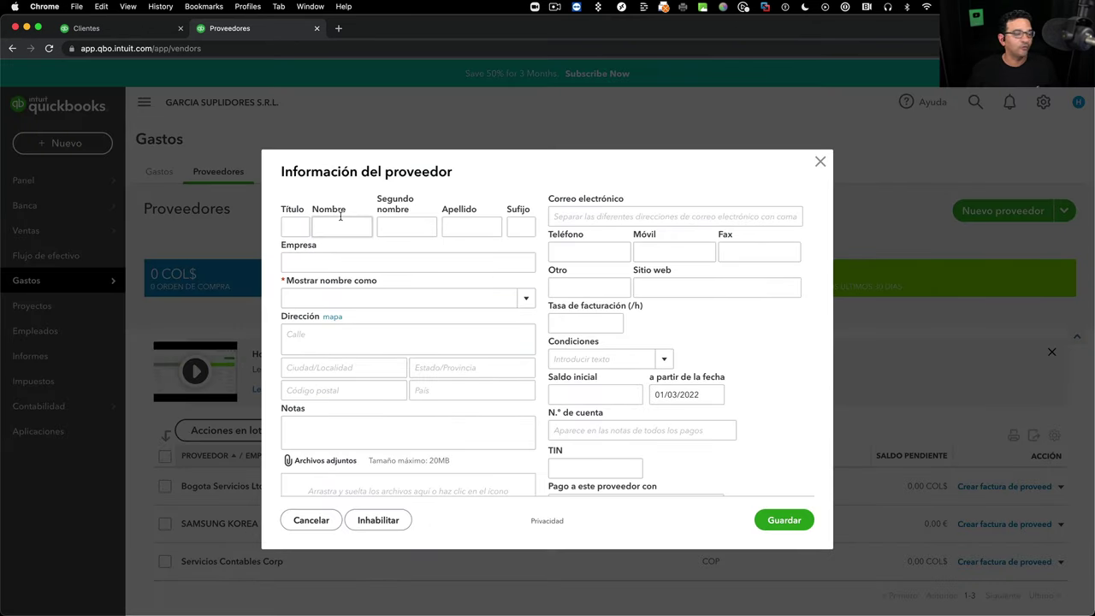
Review the supplier's display name and address fields, then save the new COP vendor
click(310, 294)
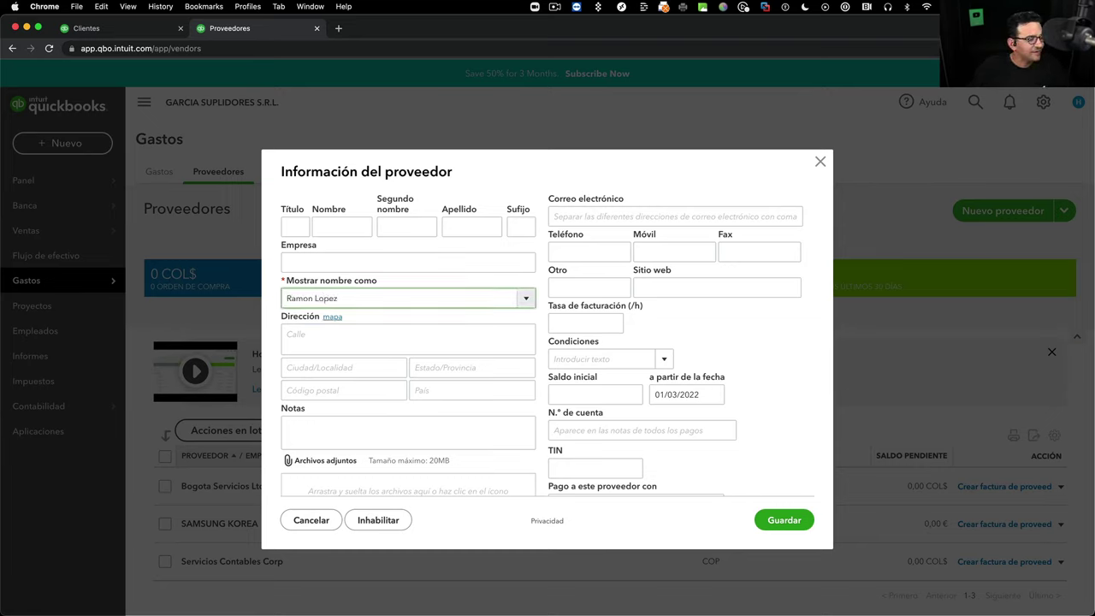
click(325, 338)
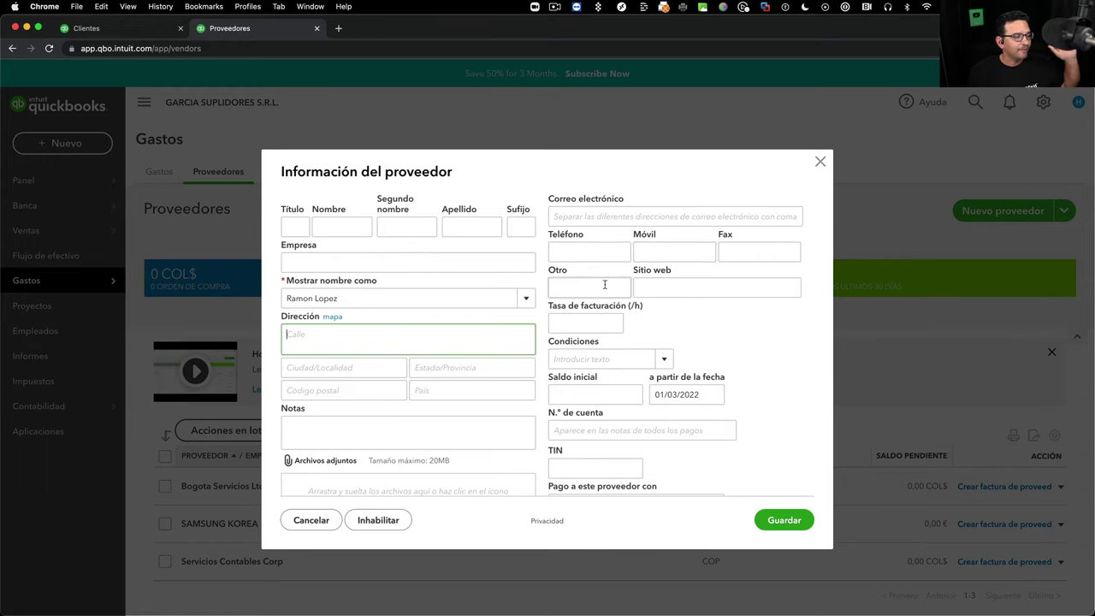
scroll(604, 285, down, 1)
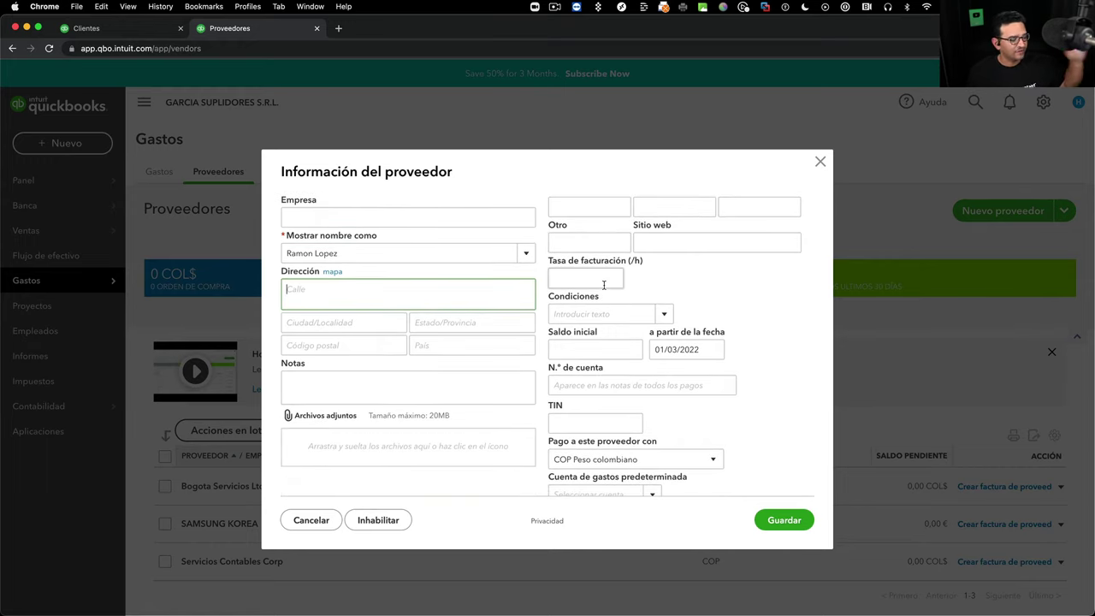
scroll(590, 308, down, 1)
scroll(731, 333, down, 1)
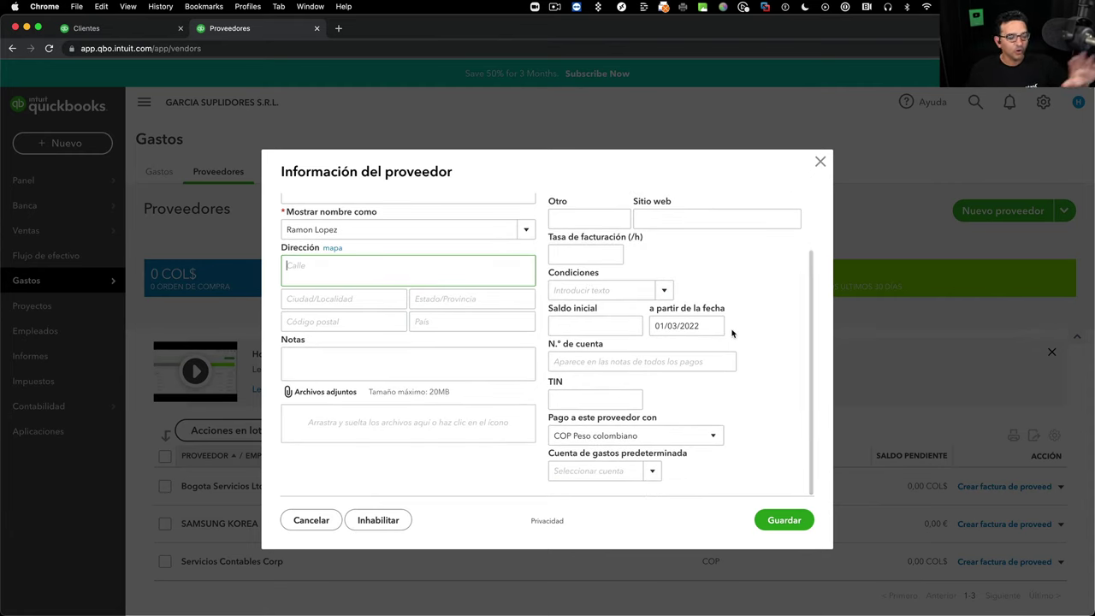
scroll(718, 321, up, 2)
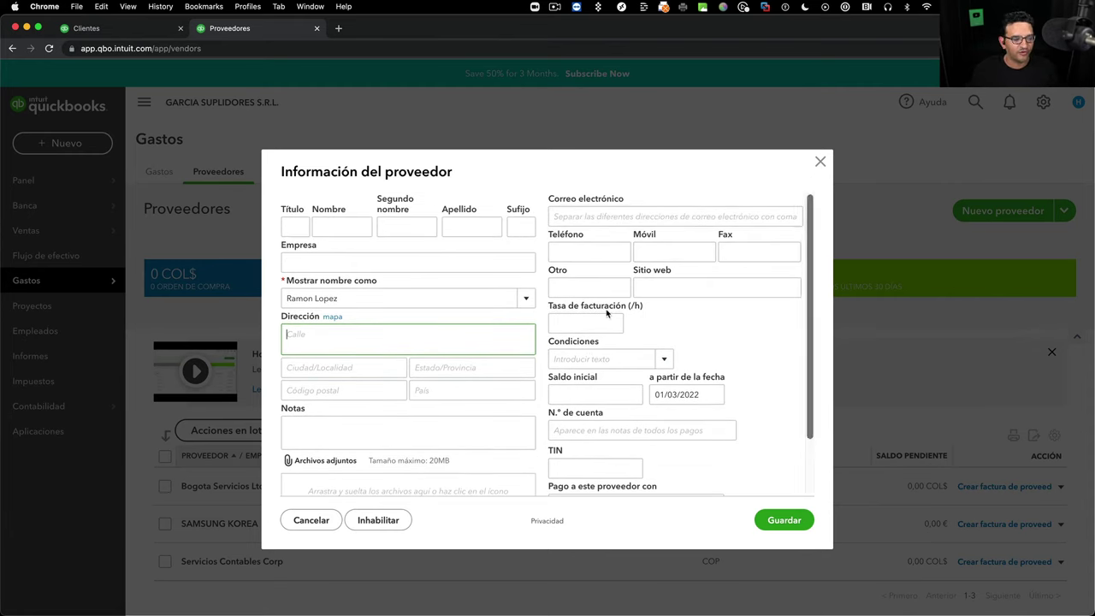
click(783, 522)
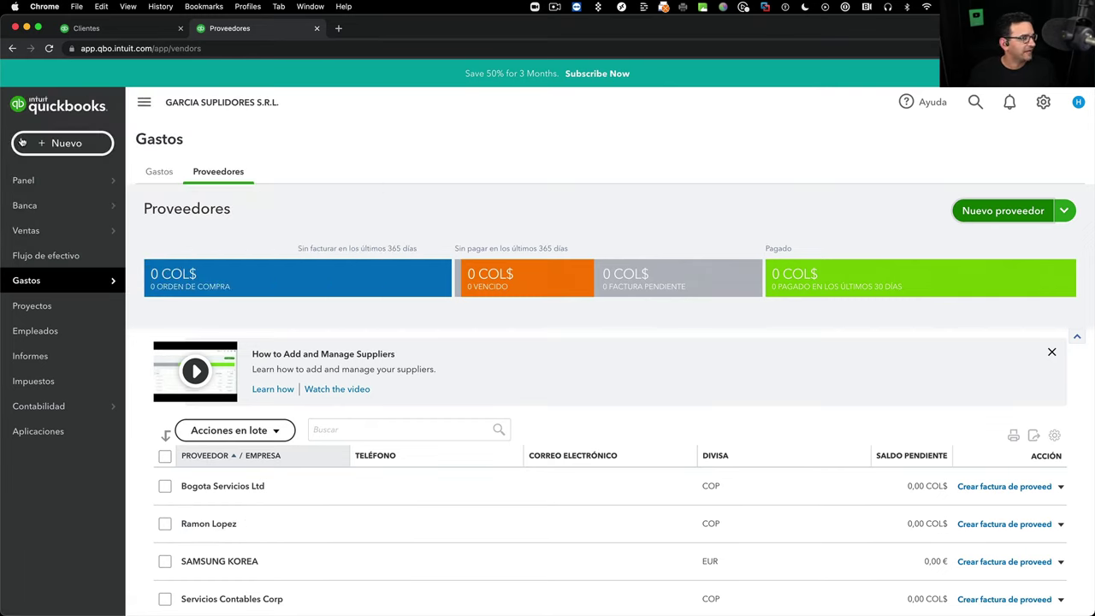
Start a new cheque to the new vendor, paid from 10001 Bancolombia Corriente 1154
click(35, 145)
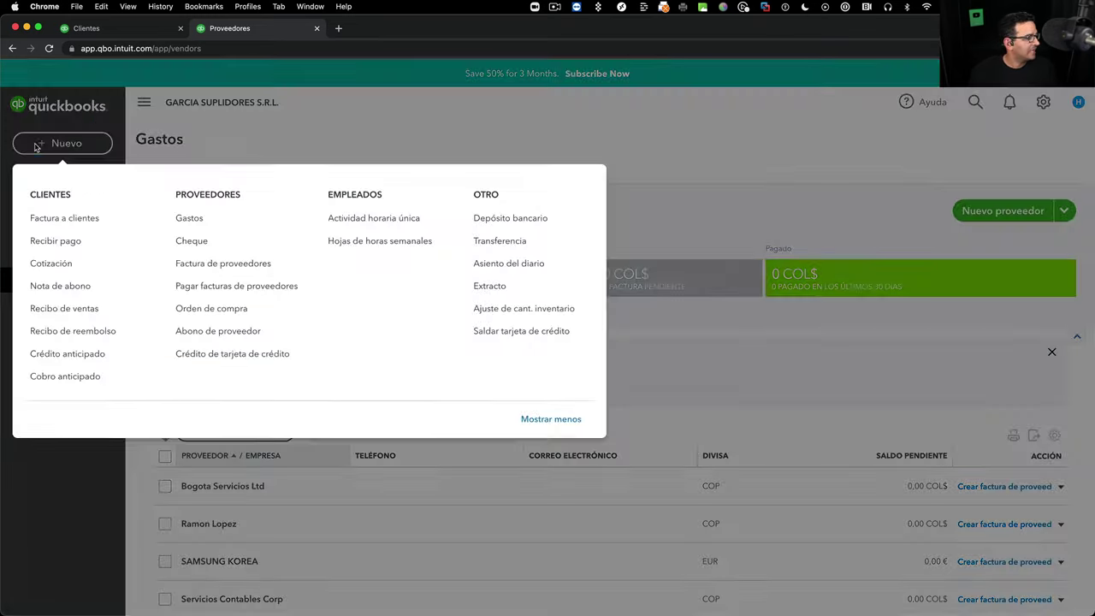
click(191, 244)
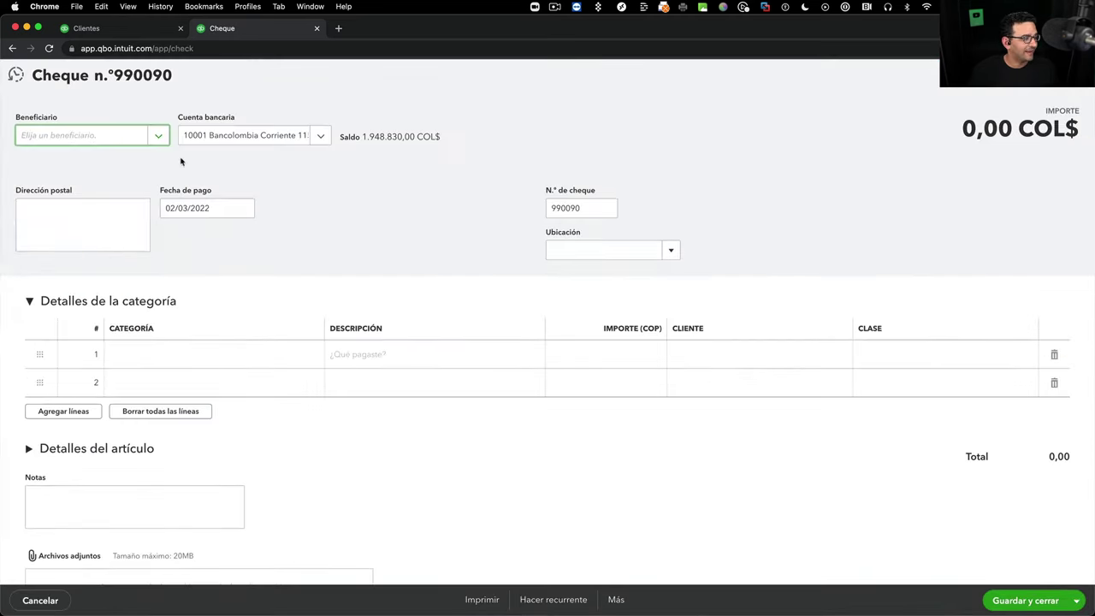
click(154, 136)
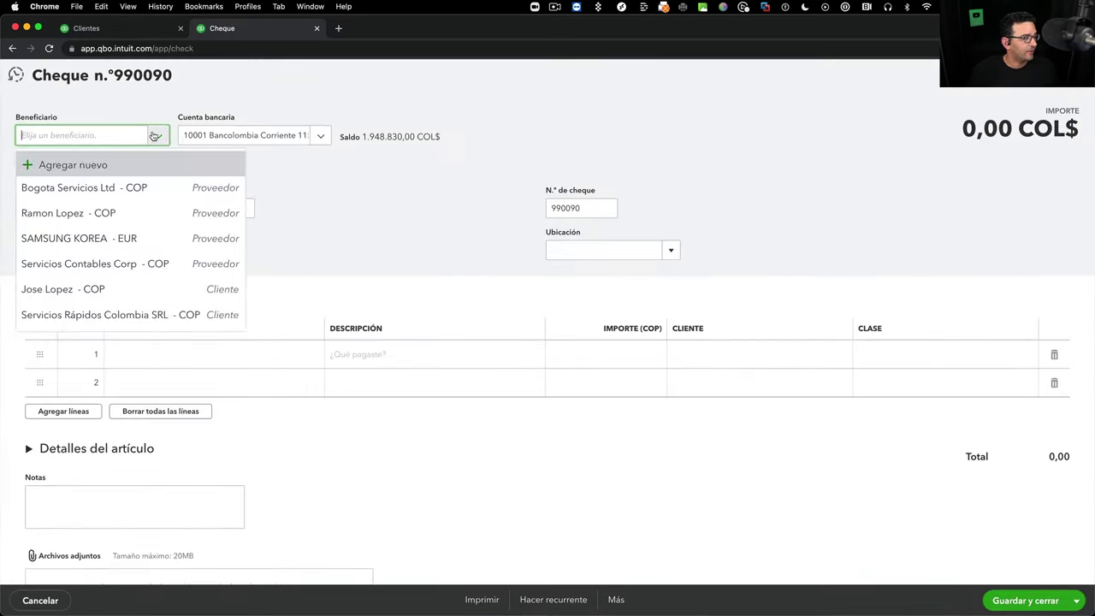
click(71, 214)
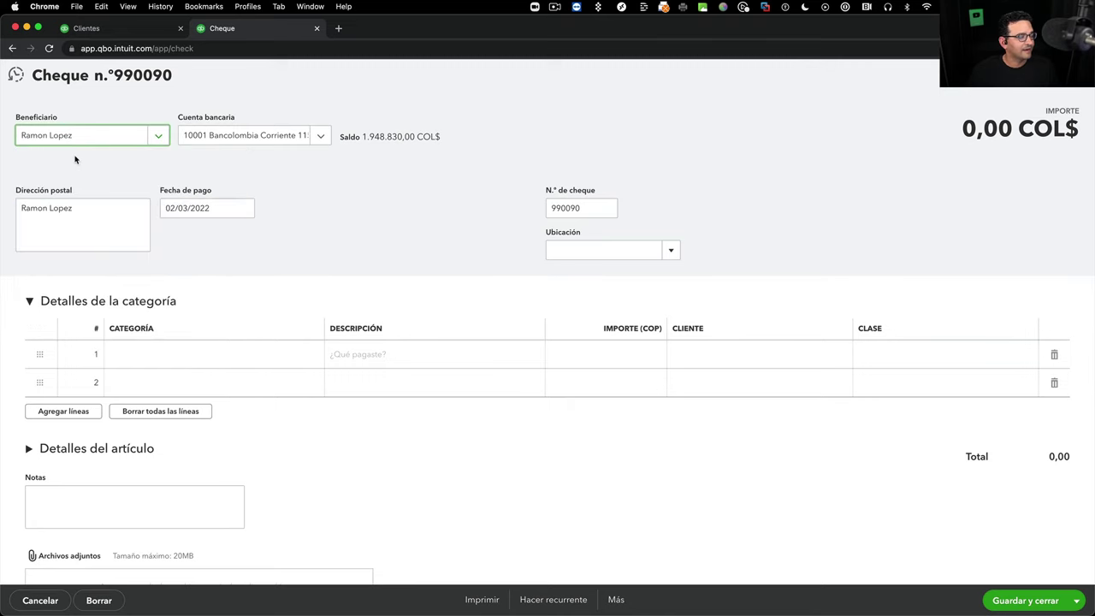
click(320, 138)
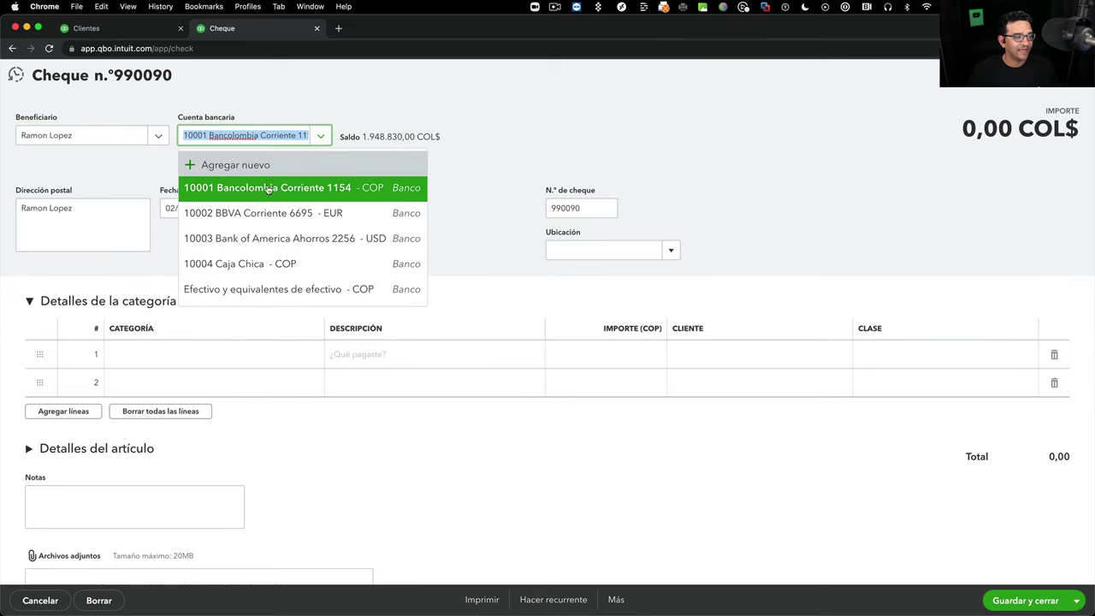
click(285, 189)
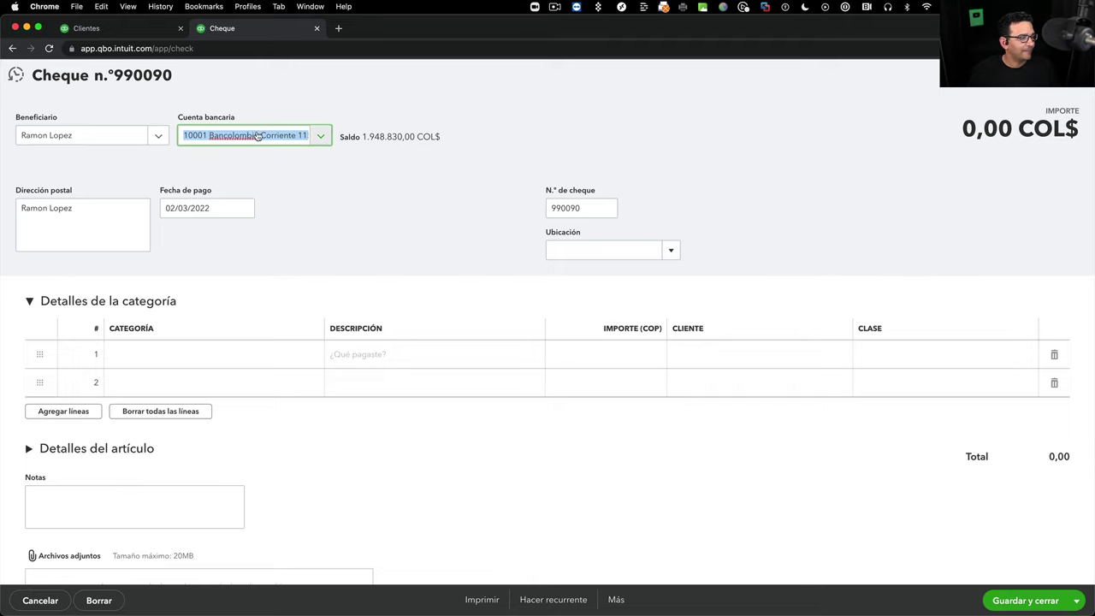
Set the first category line to Subcontratistas - CDV
click(142, 354)
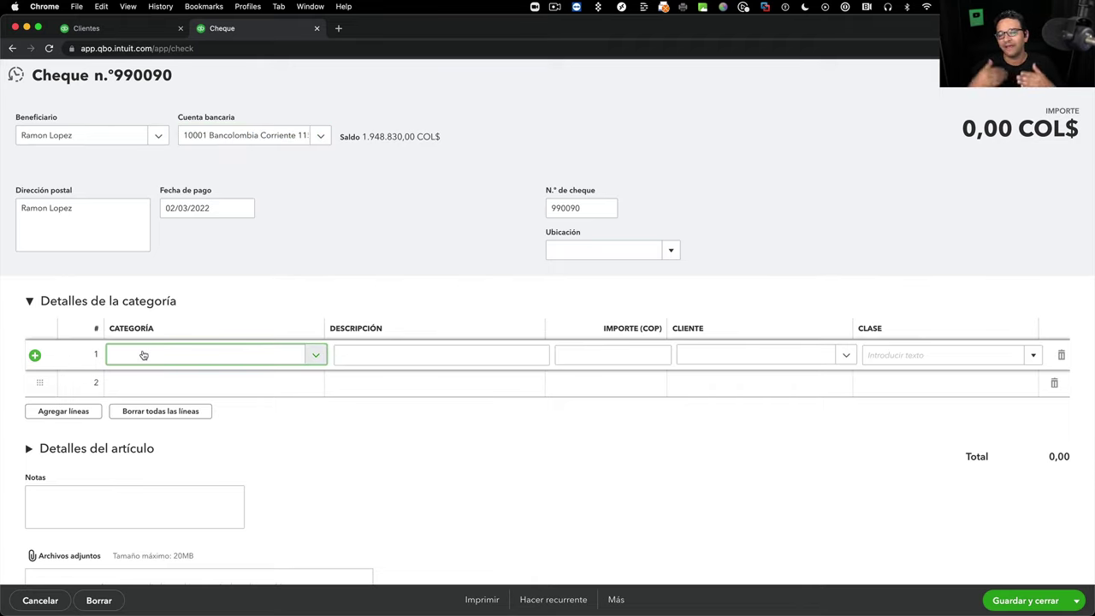
click(315, 355)
scroll(337, 454, down, 3)
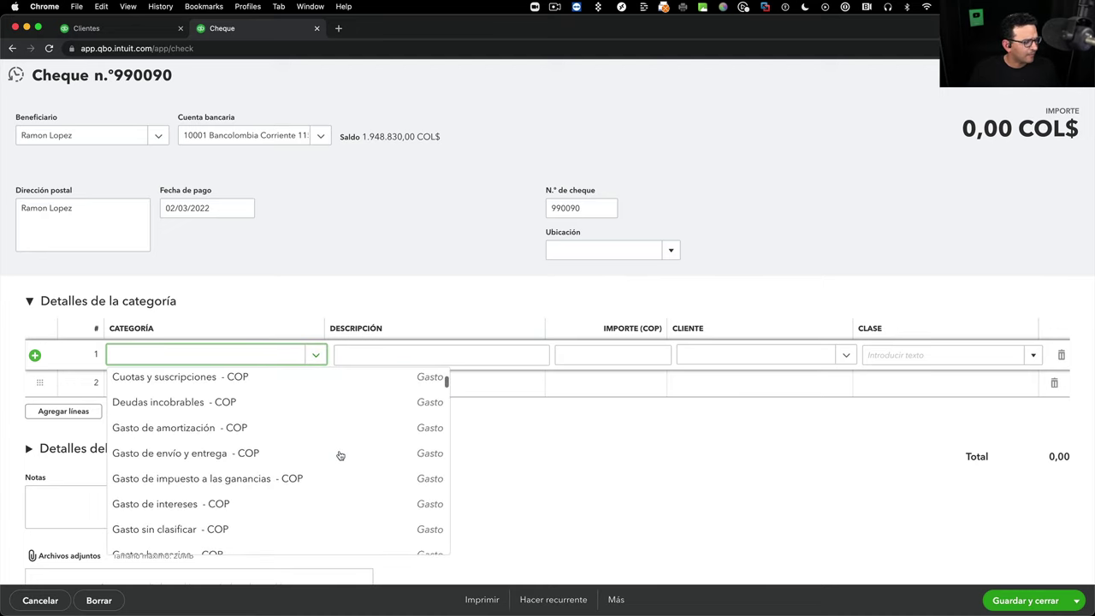
scroll(269, 452, down, 2)
scroll(346, 482, down, 2)
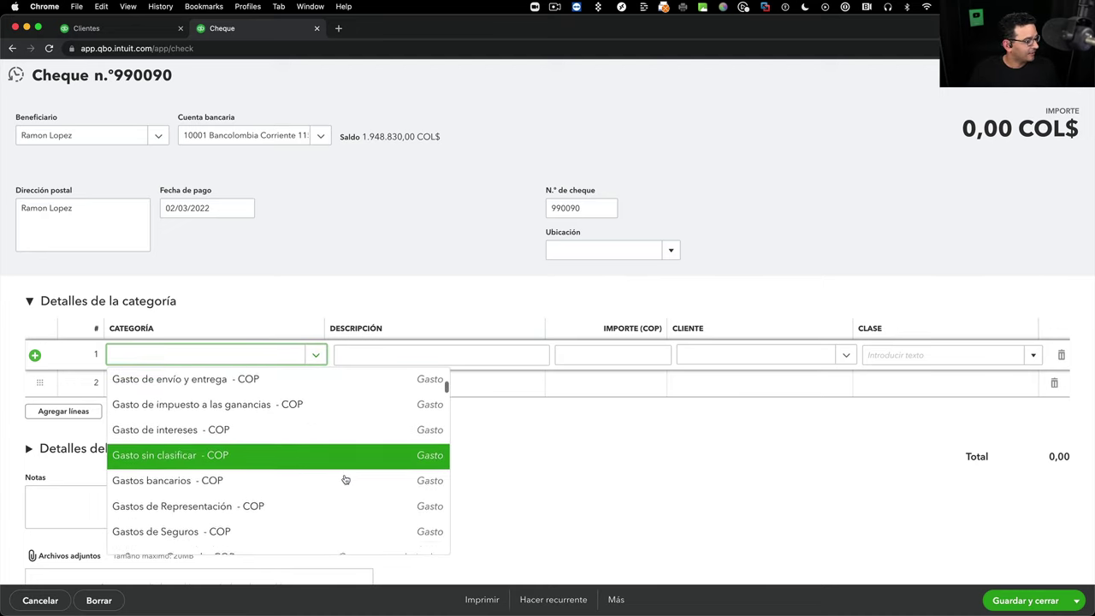
click(158, 355)
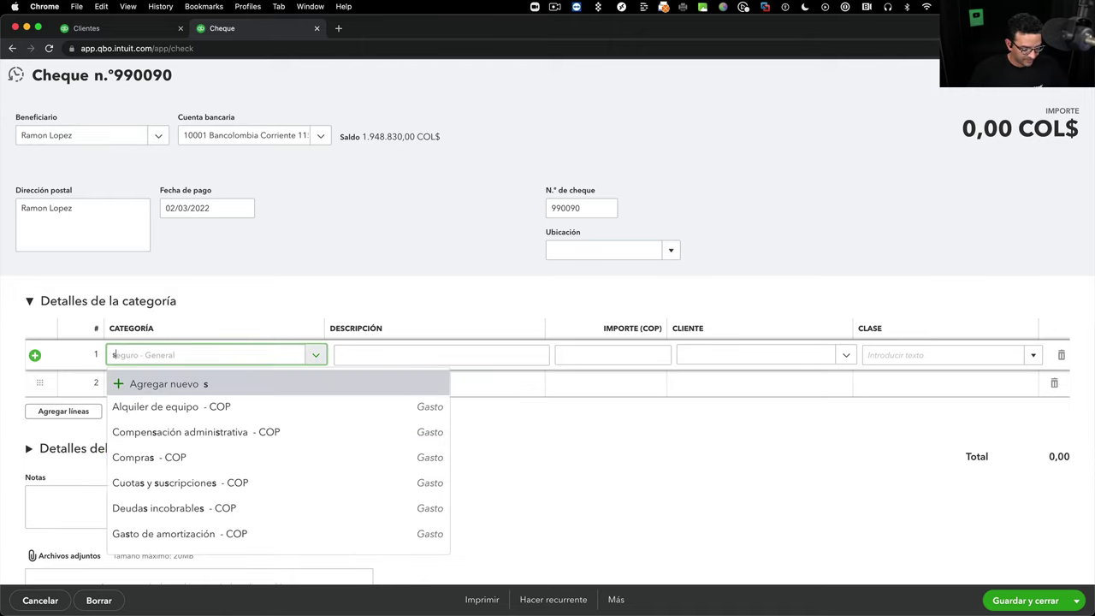
text(servici)
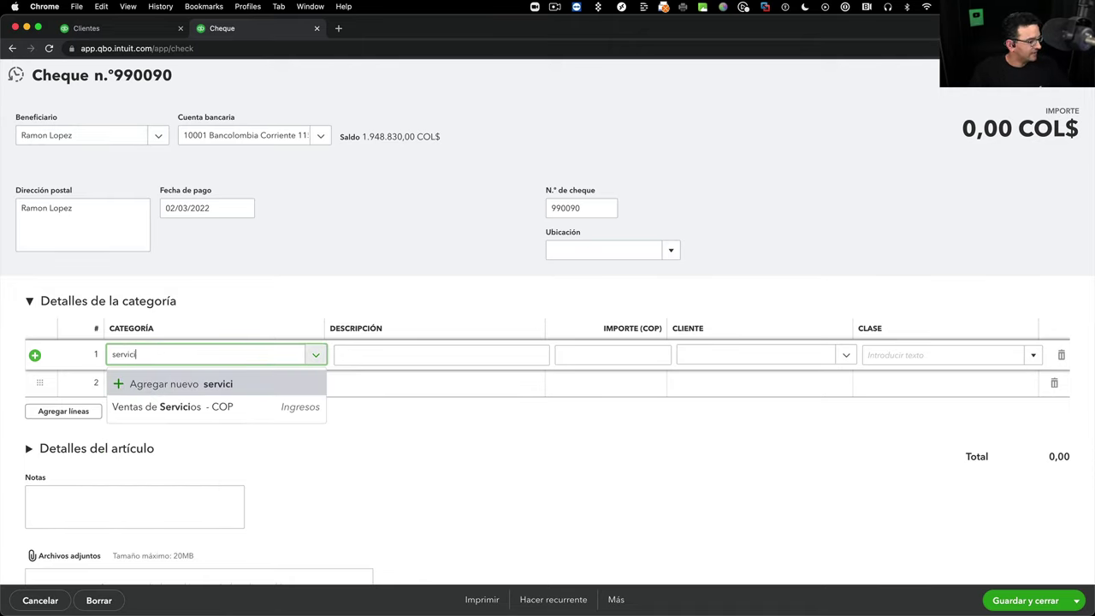
key(BackSpace)
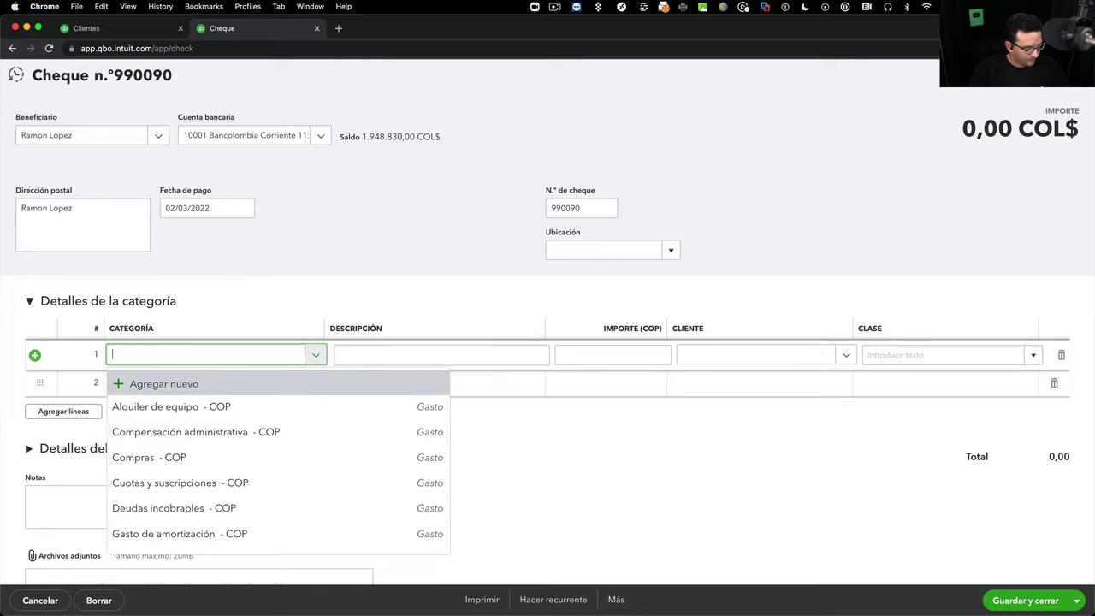
text(contr)
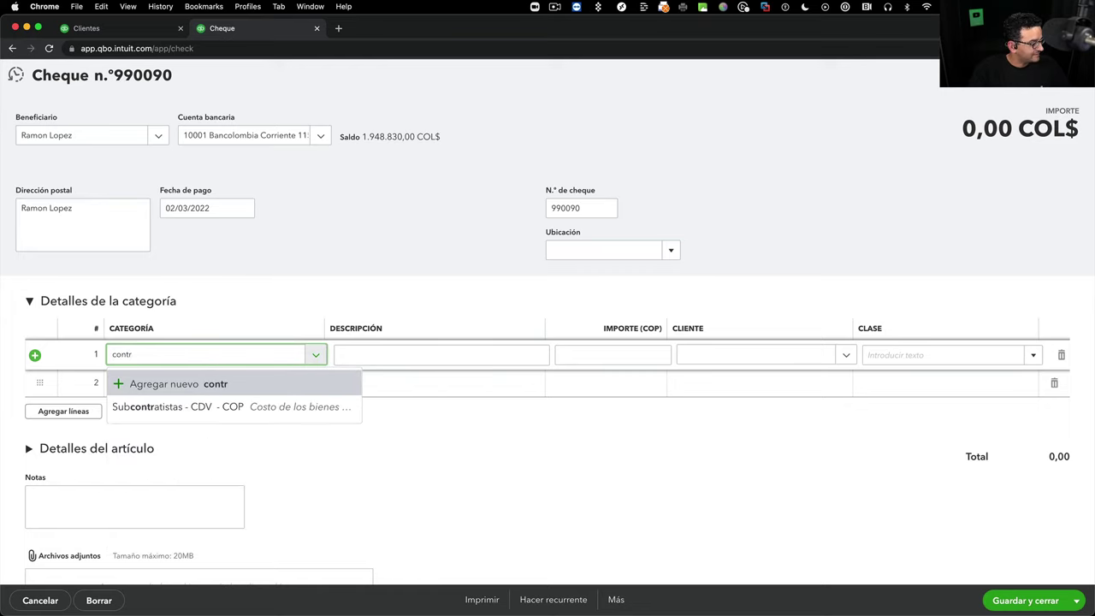
click(131, 410)
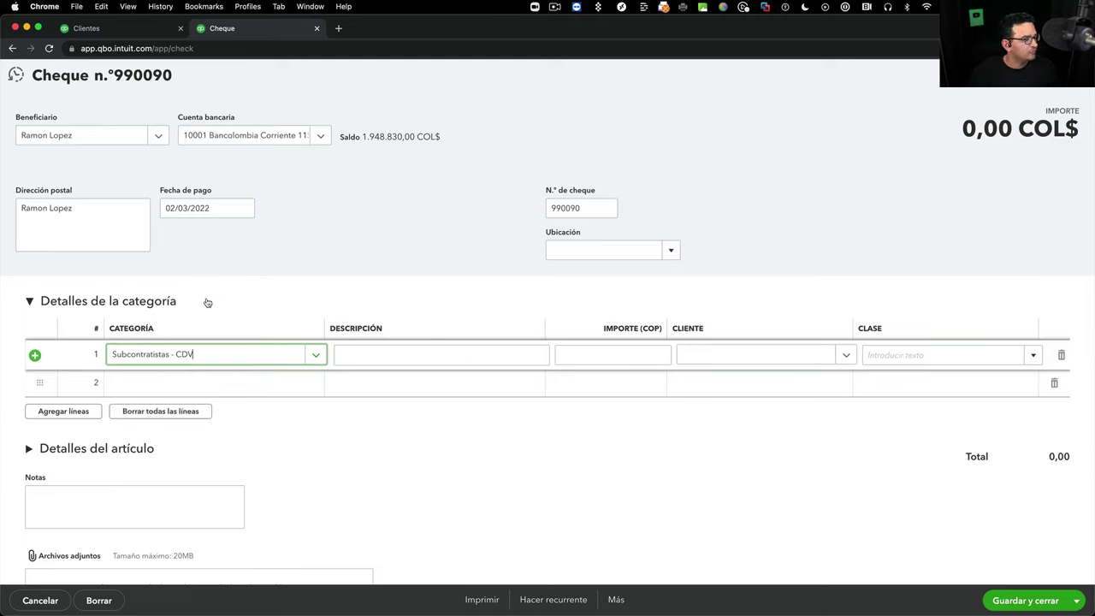
Enter 69.900 as the line amount and assign it to Servicios Rápidos Colombia SRL
click(635, 357)
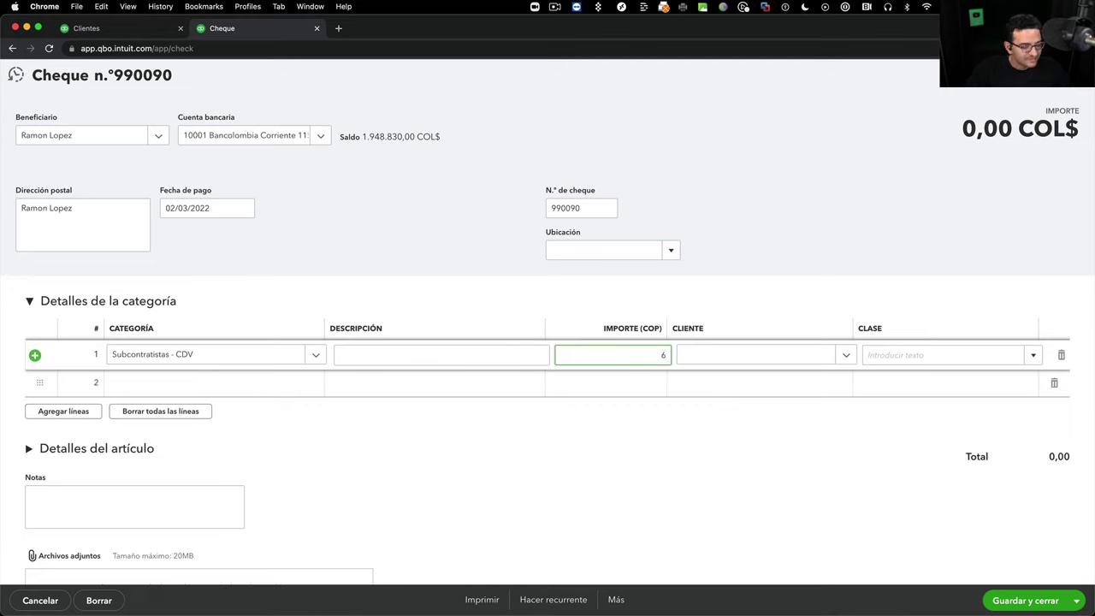
text(69.900)
key(Tab)
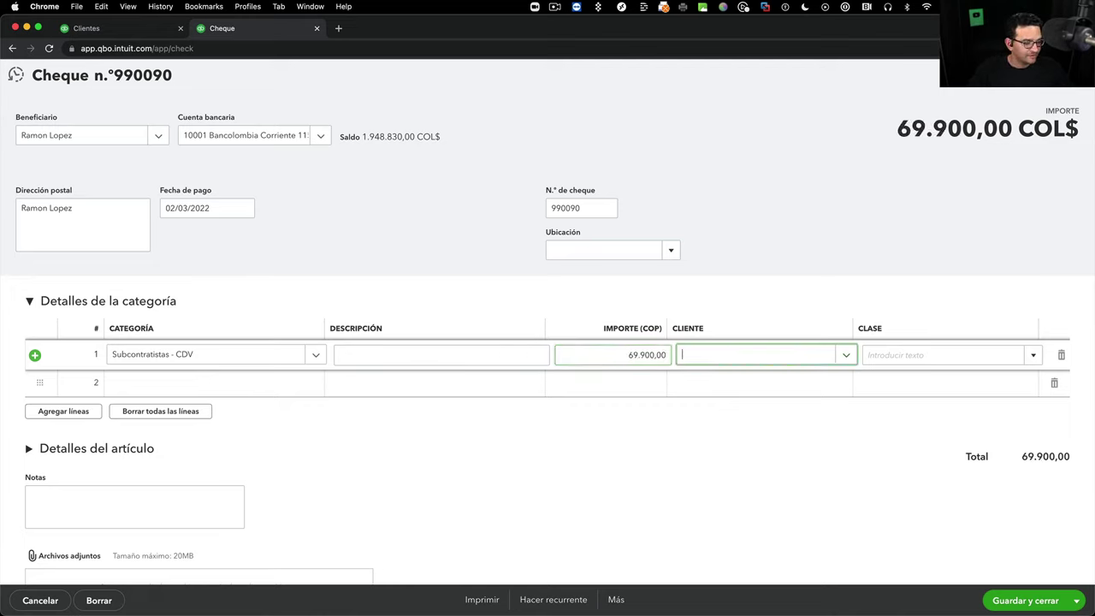
click(844, 355)
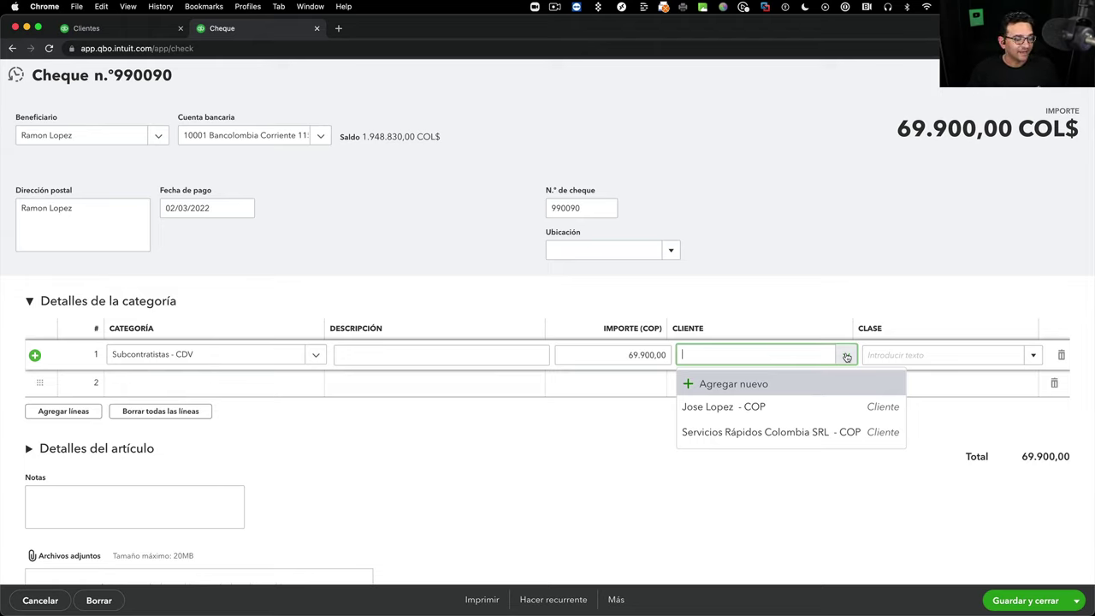
click(758, 434)
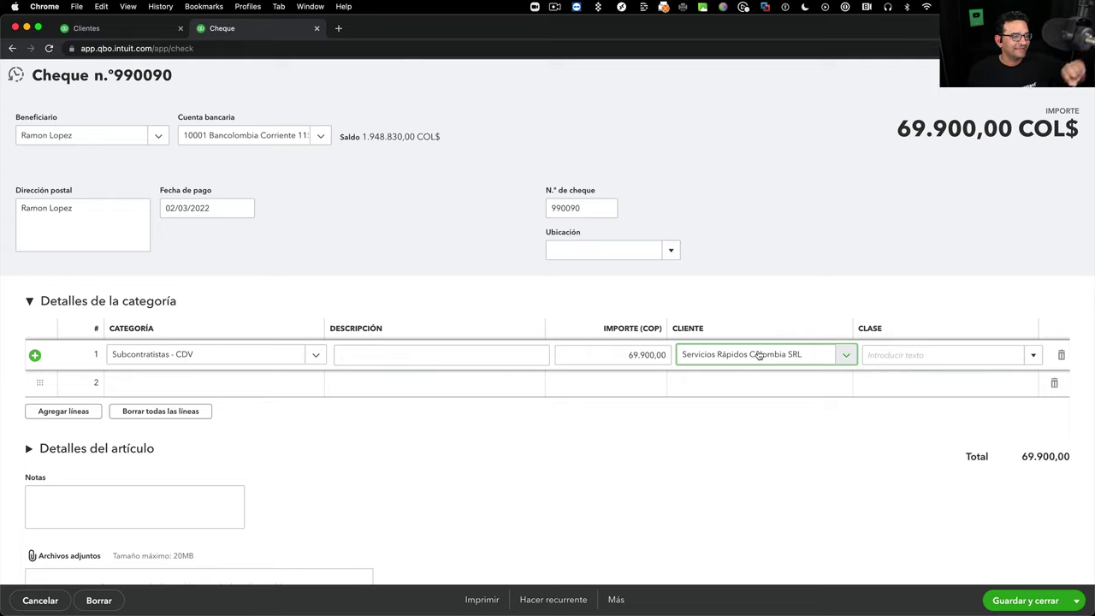
Date the cheque 03/02/2022, select its number, and expand Detalles del artículo
click(244, 210)
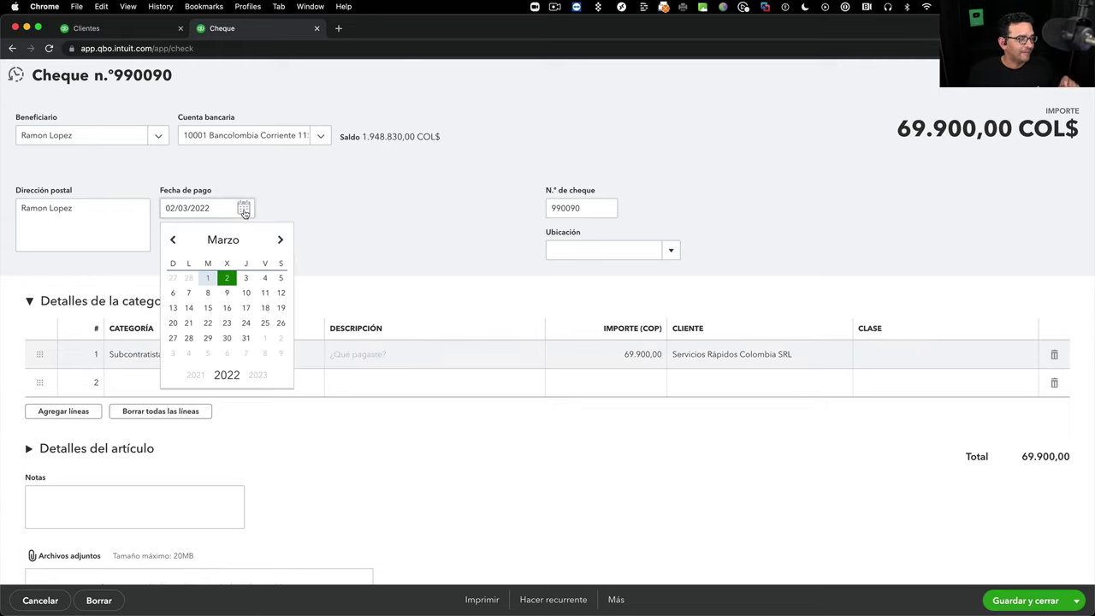
click(172, 240)
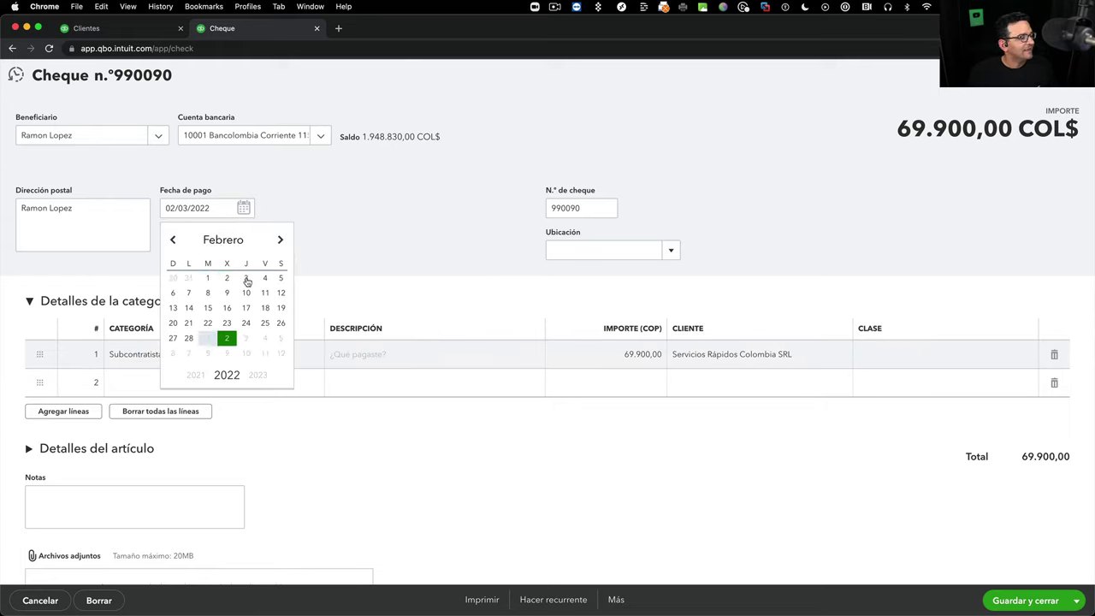
click(245, 279)
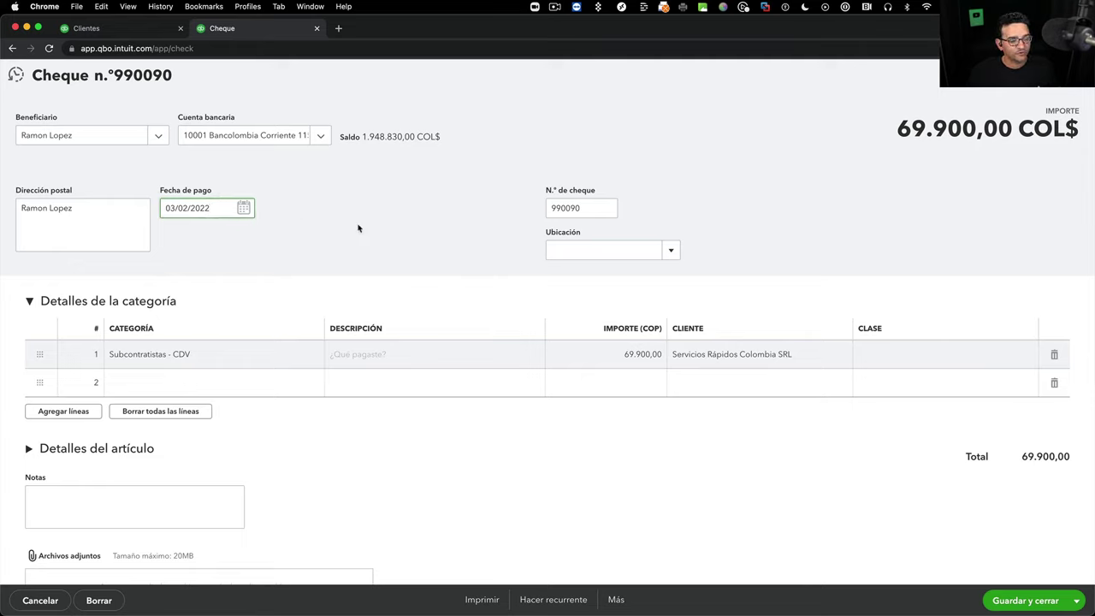
drag(582, 208, 483, 208)
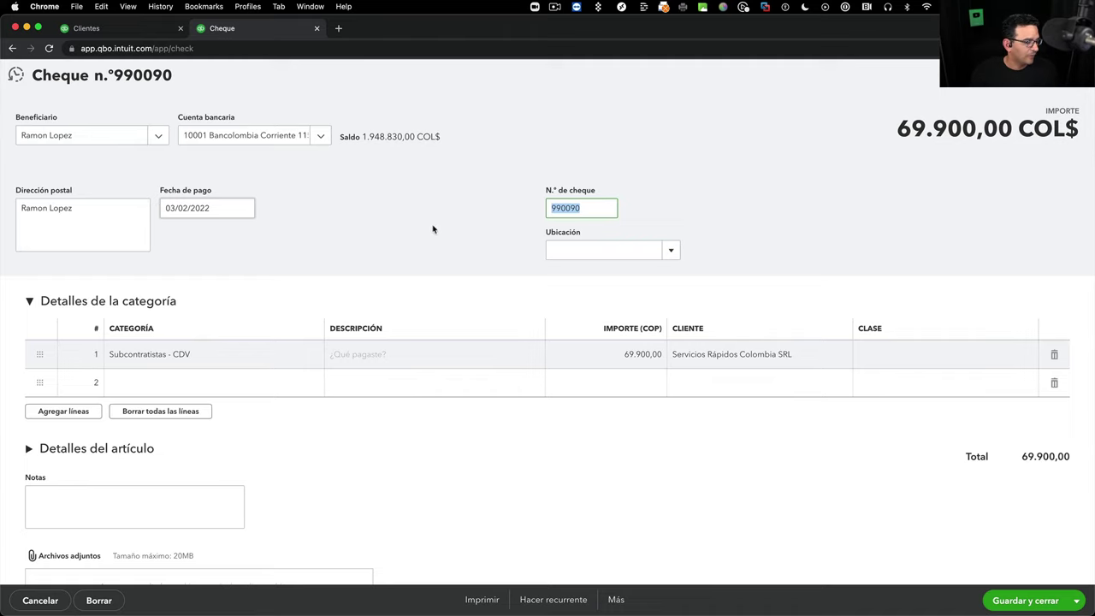
scroll(176, 469, down, 2)
scroll(154, 454, down, 2)
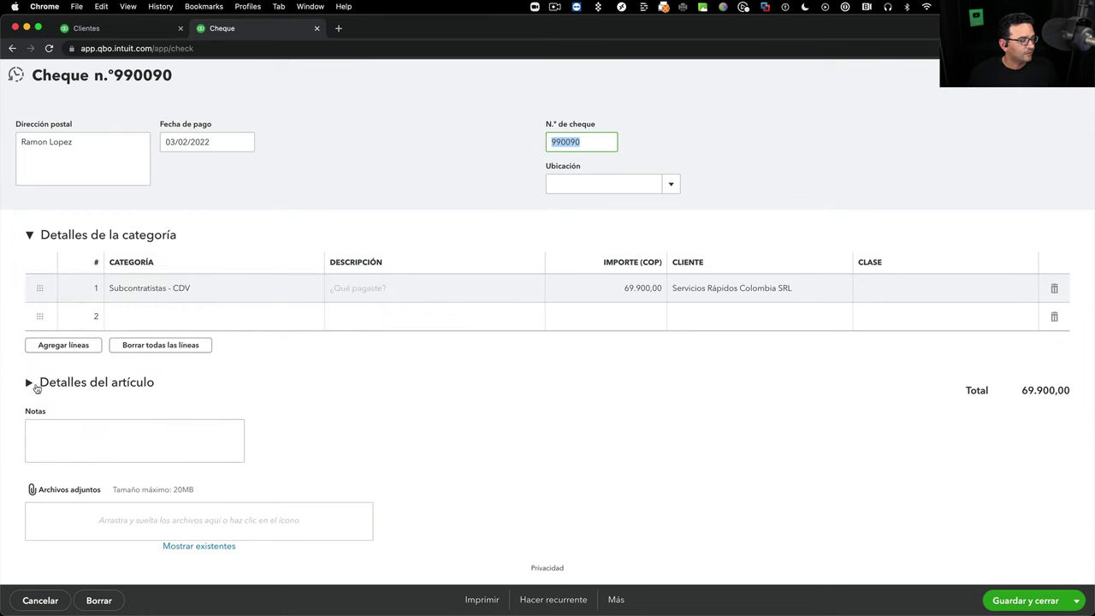
click(36, 384)
scroll(276, 394, down, 2)
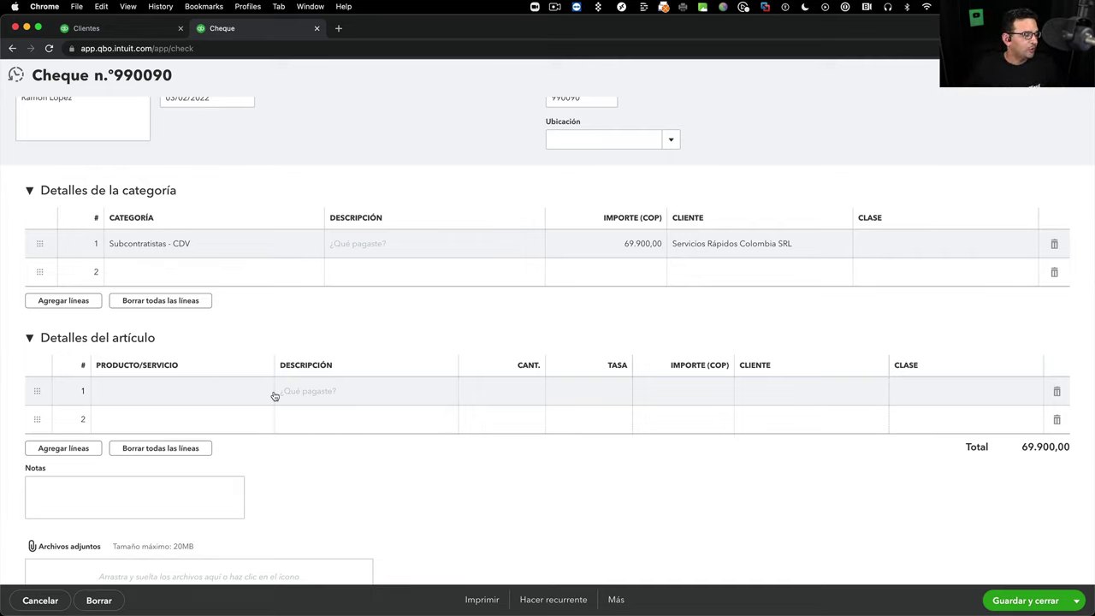
Collapse and re-expand item details, then save and close cheque 990090 for 69.900 COL$
click(262, 392)
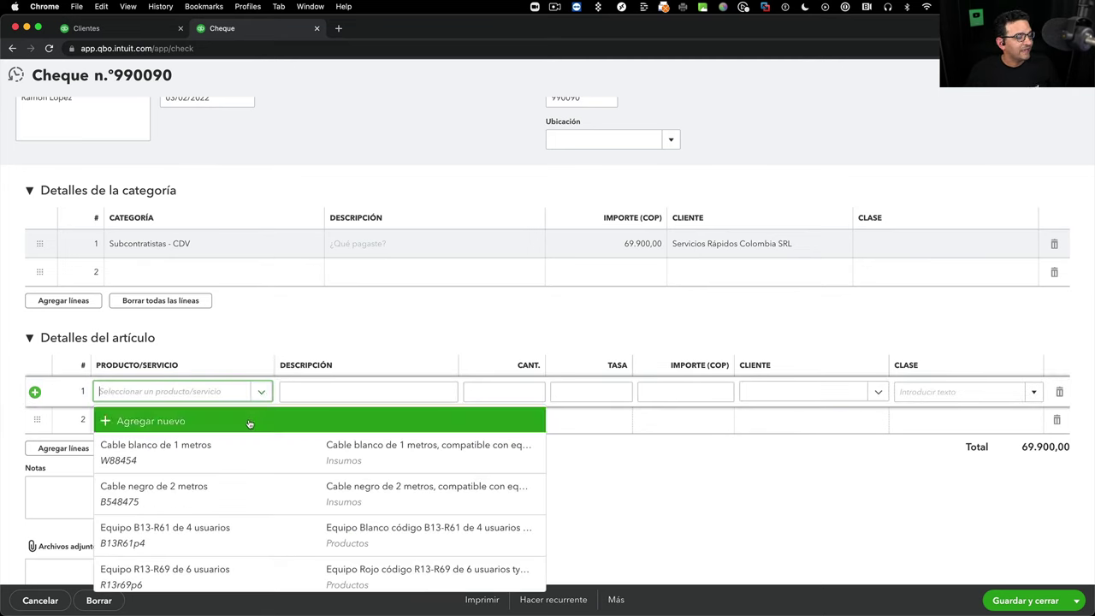
scroll(223, 434, down, 1)
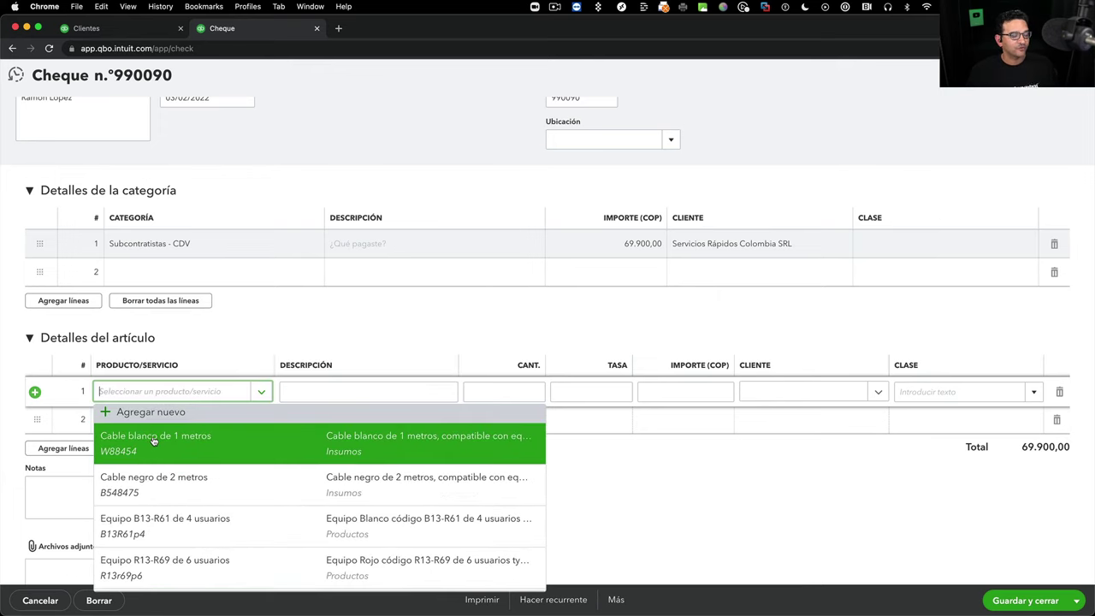
click(305, 337)
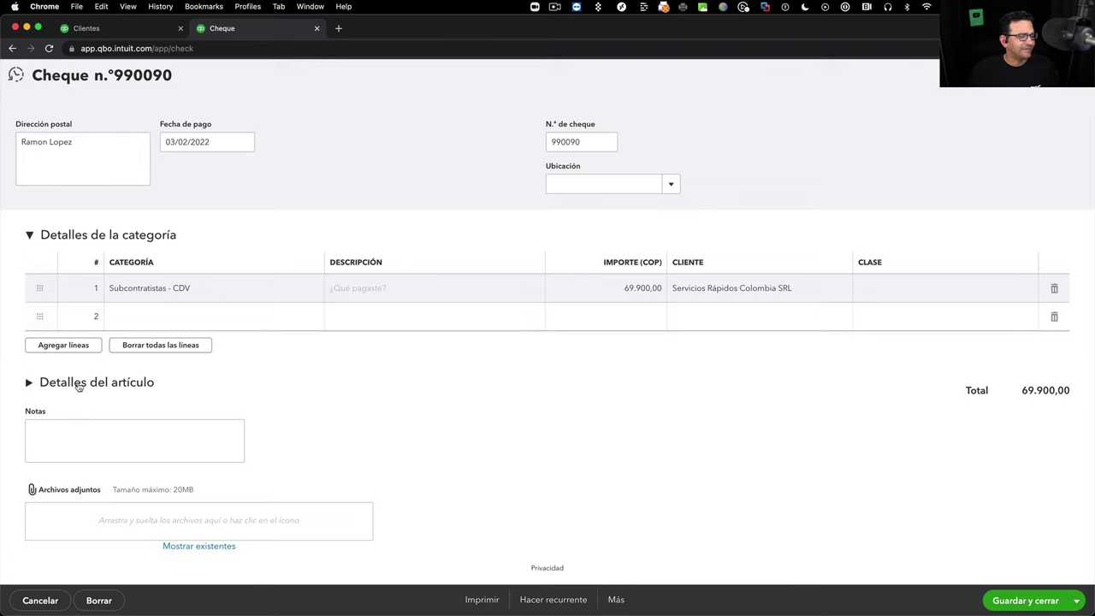
click(38, 384)
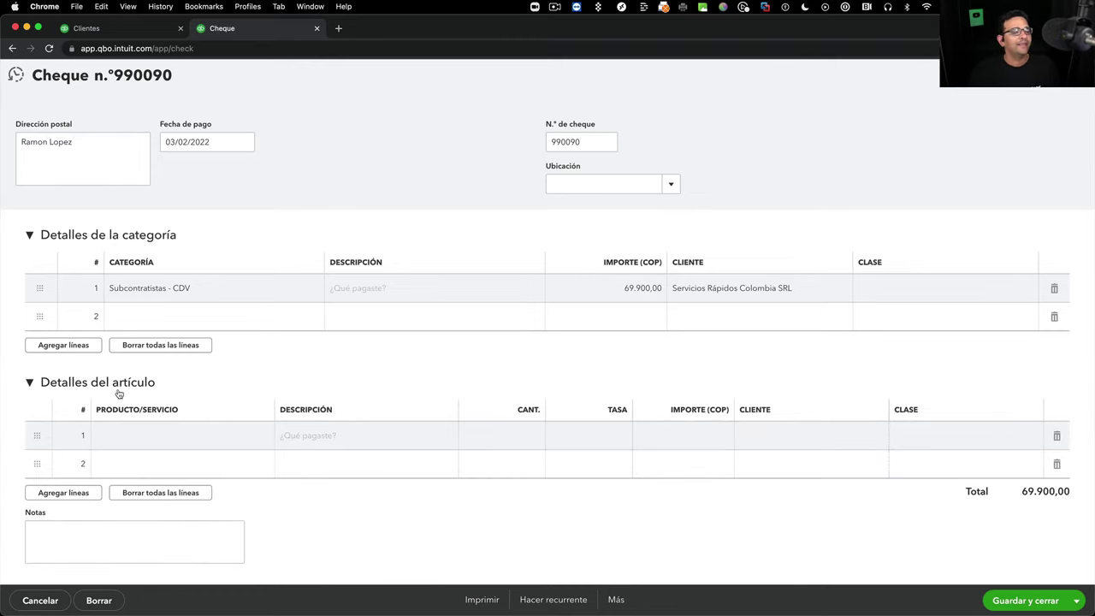
scroll(587, 360, up, 3)
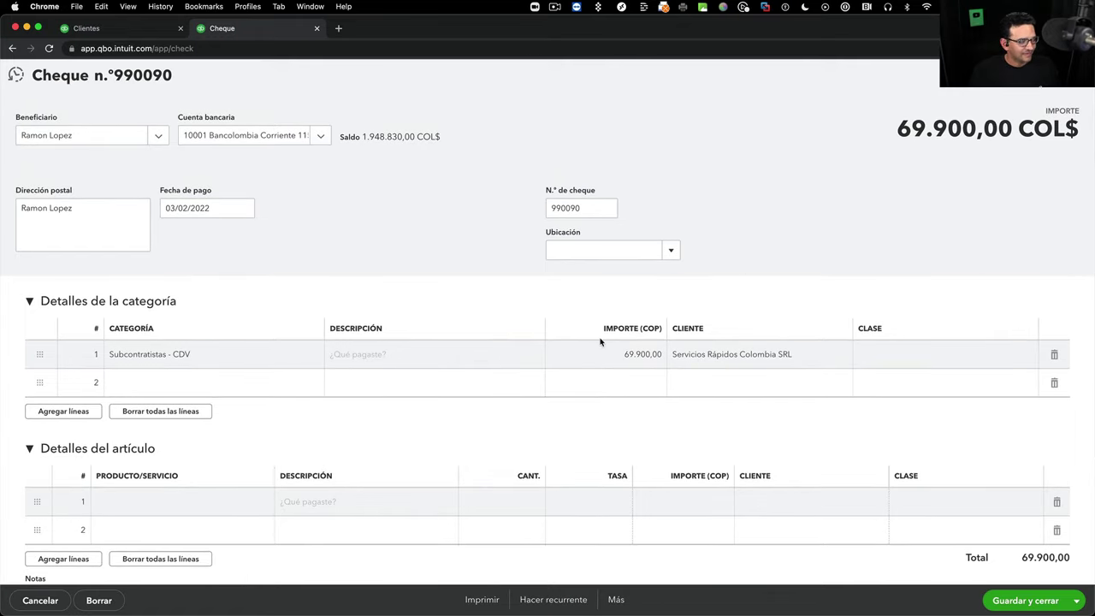
click(1042, 602)
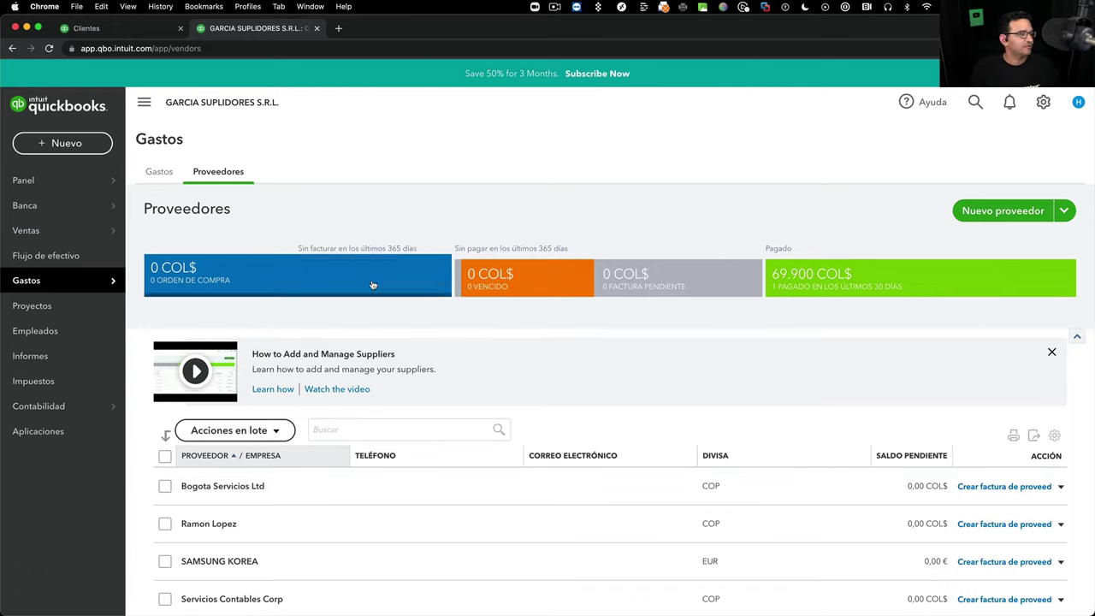
Start a new expense to Bogota Servicios Ltd with a 196.800 line amount
click(47, 143)
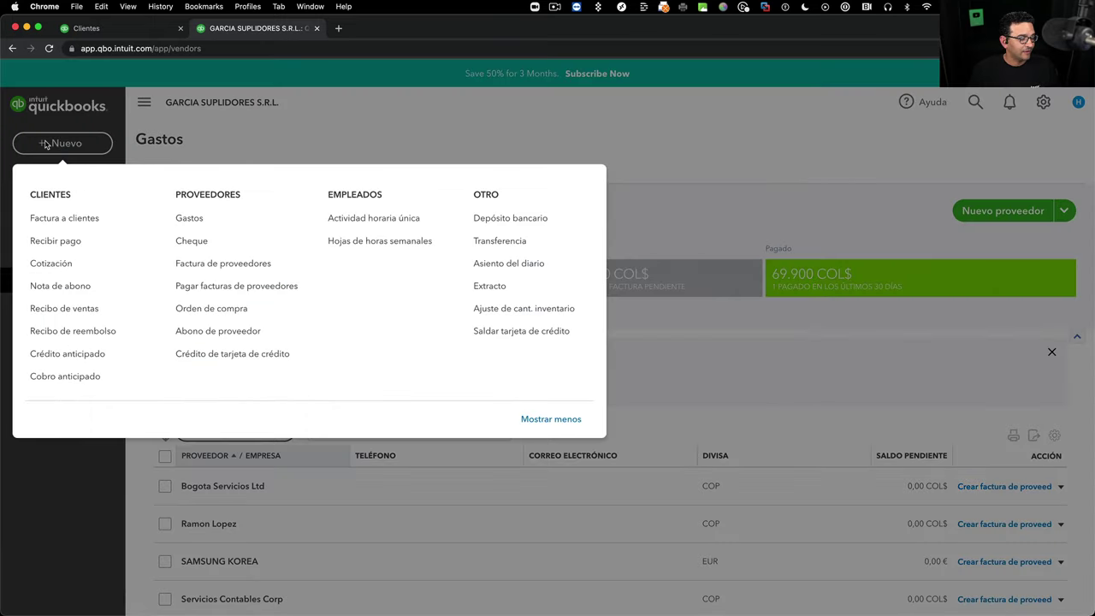
click(192, 217)
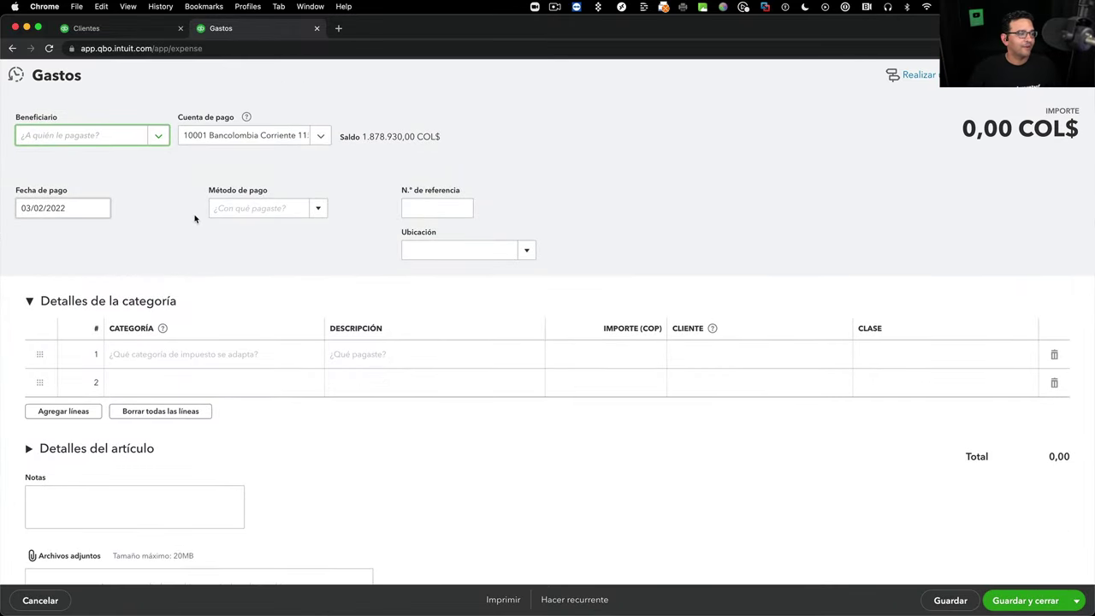
click(159, 137)
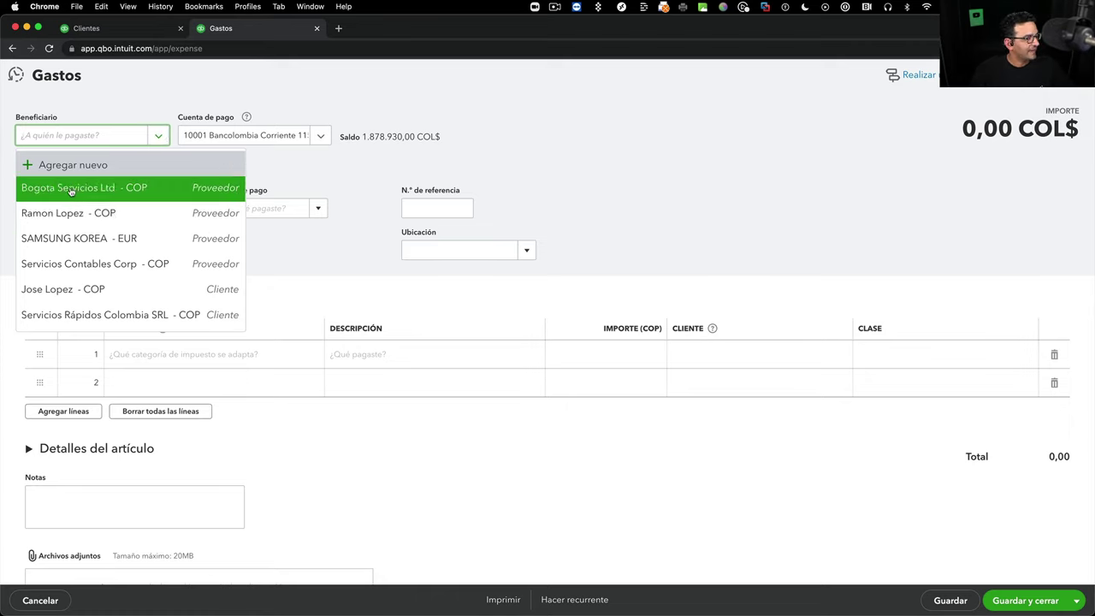
click(66, 190)
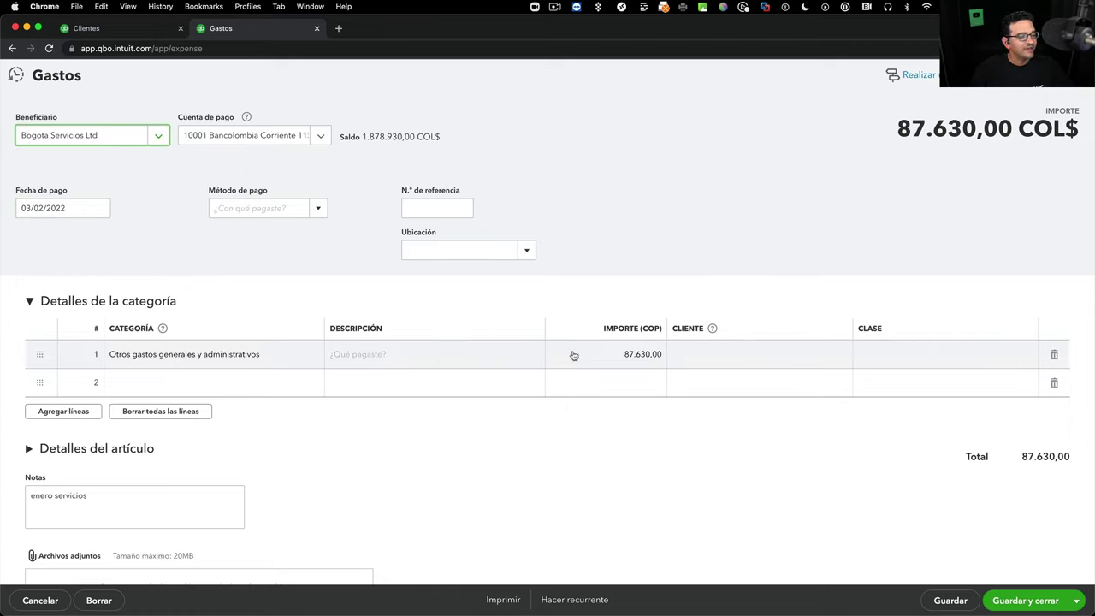
click(626, 353)
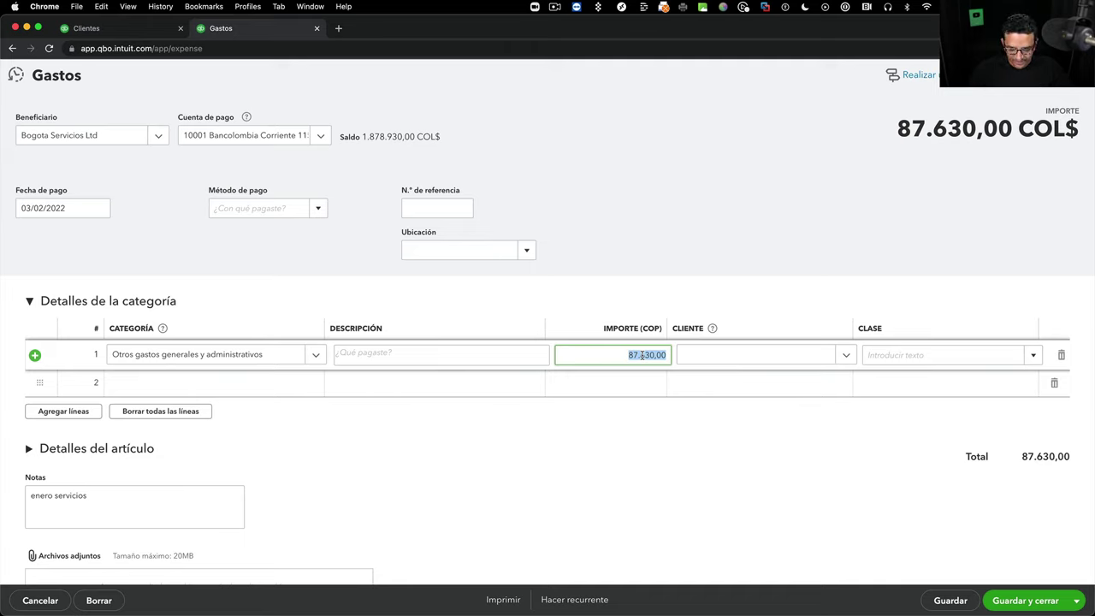
text(1)
text(96.8)
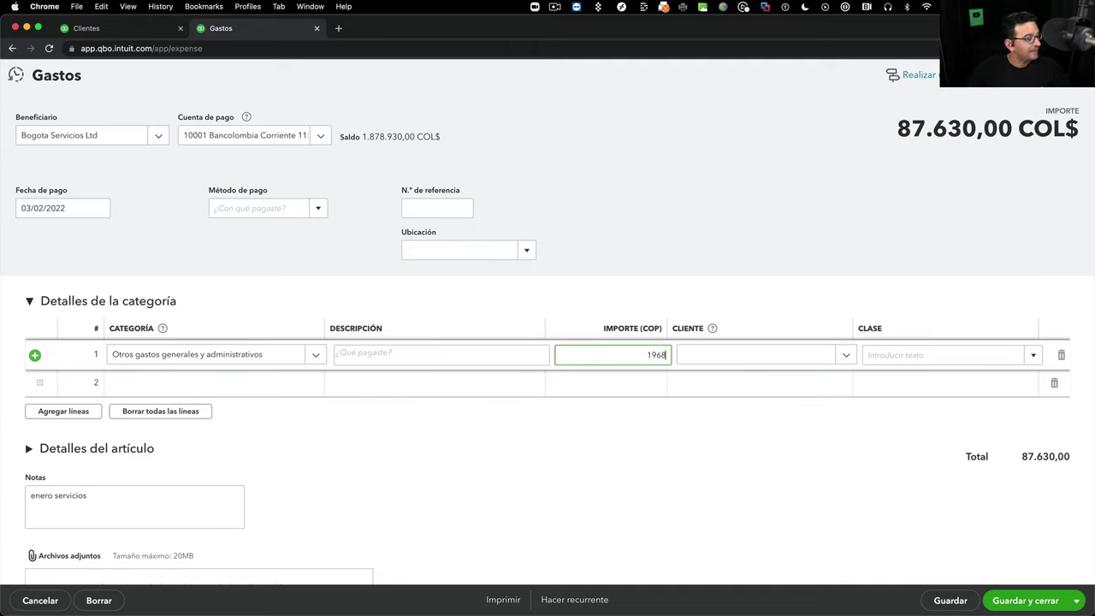
text(00)
key(Tab)
Set the expense's payment date to 09/02/2022
click(847, 356)
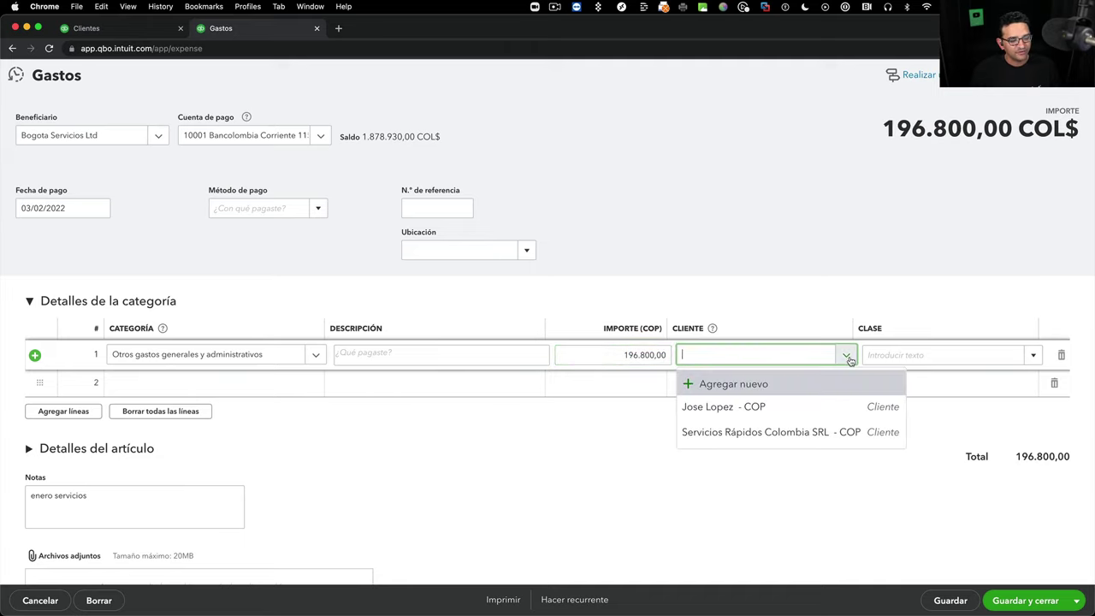
click(782, 293)
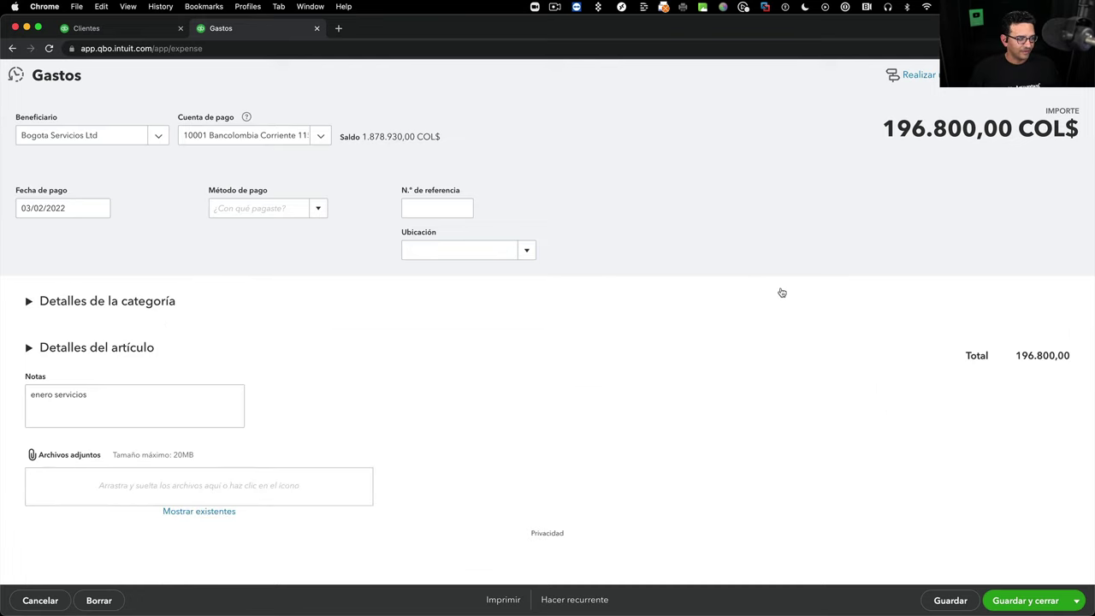
click(89, 301)
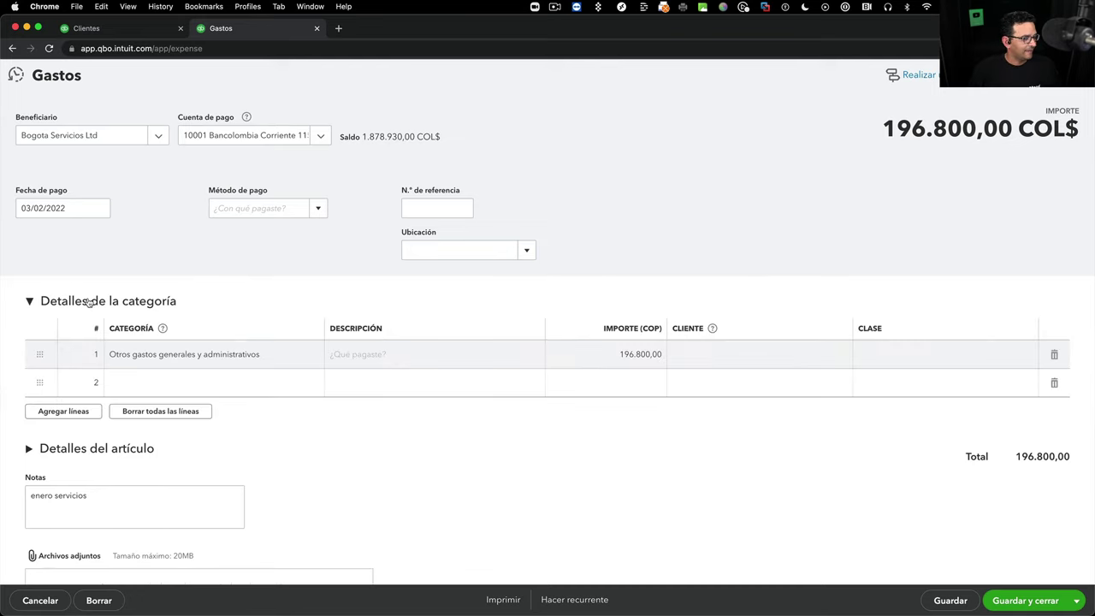
click(77, 449)
click(116, 453)
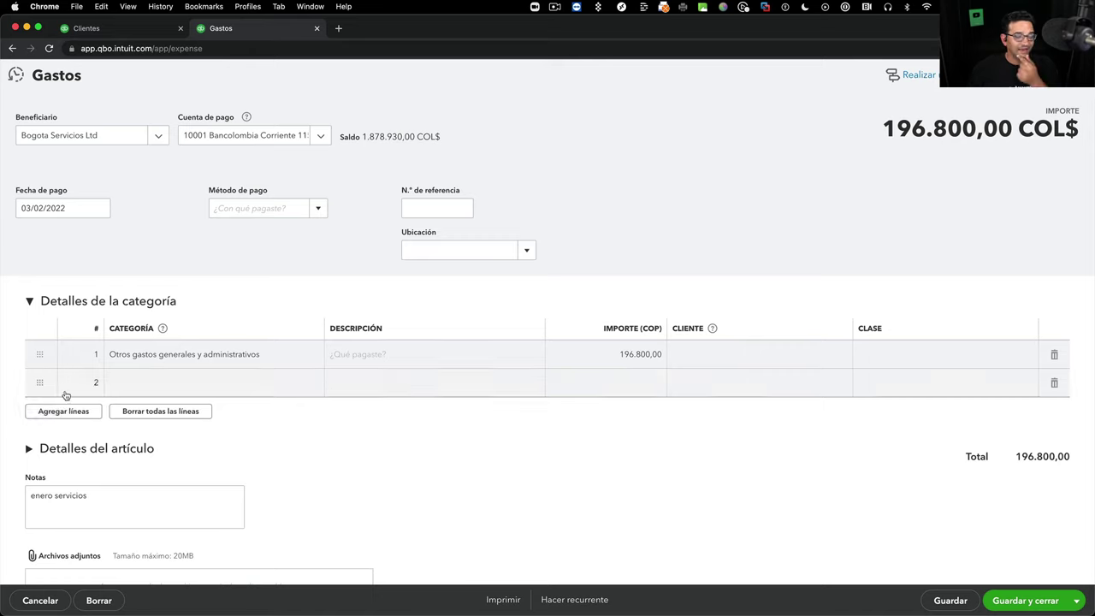
click(99, 208)
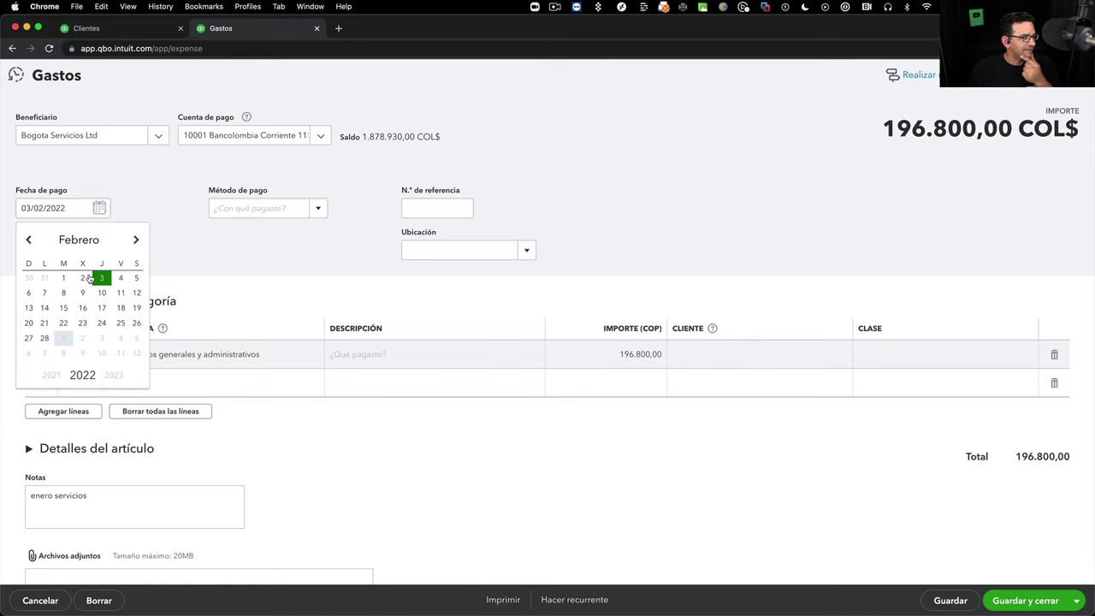
click(82, 293)
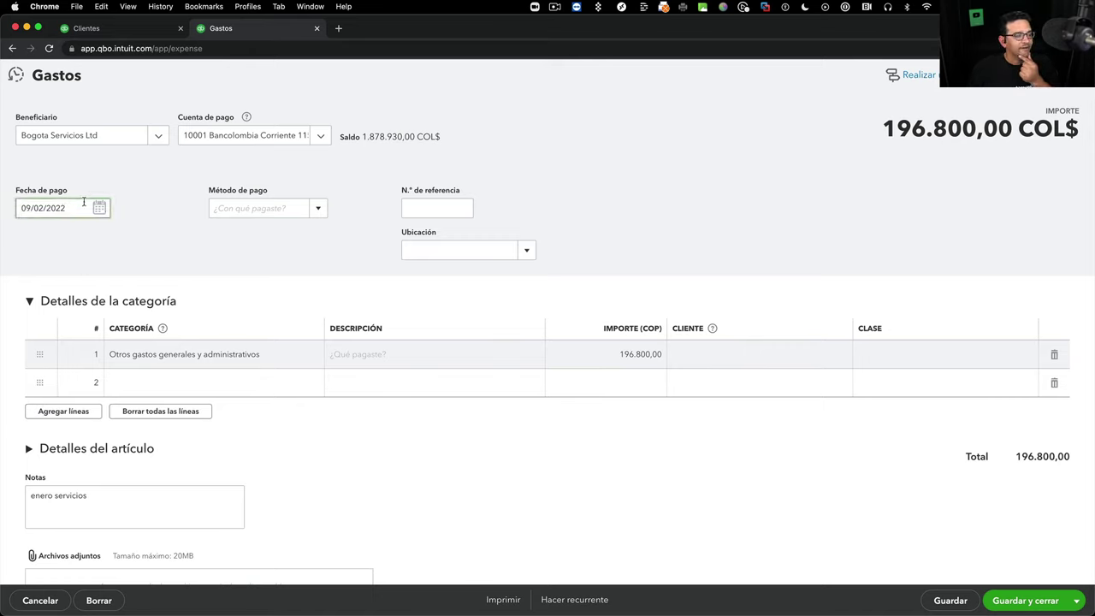
Choose Débito directo as payment method and enter the reference number
click(317, 209)
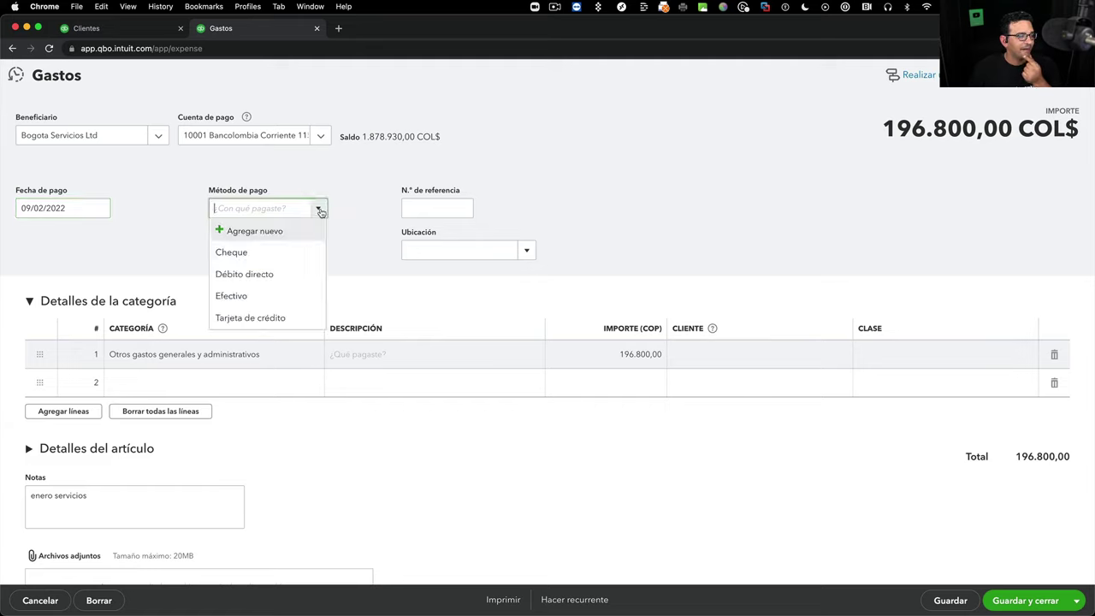
click(251, 276)
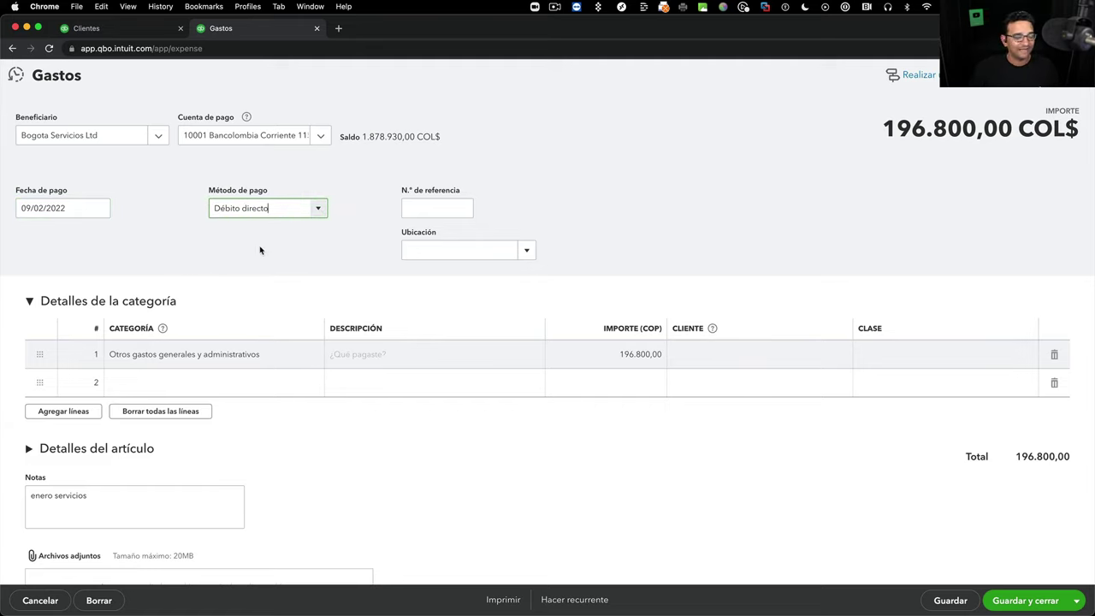
click(428, 210)
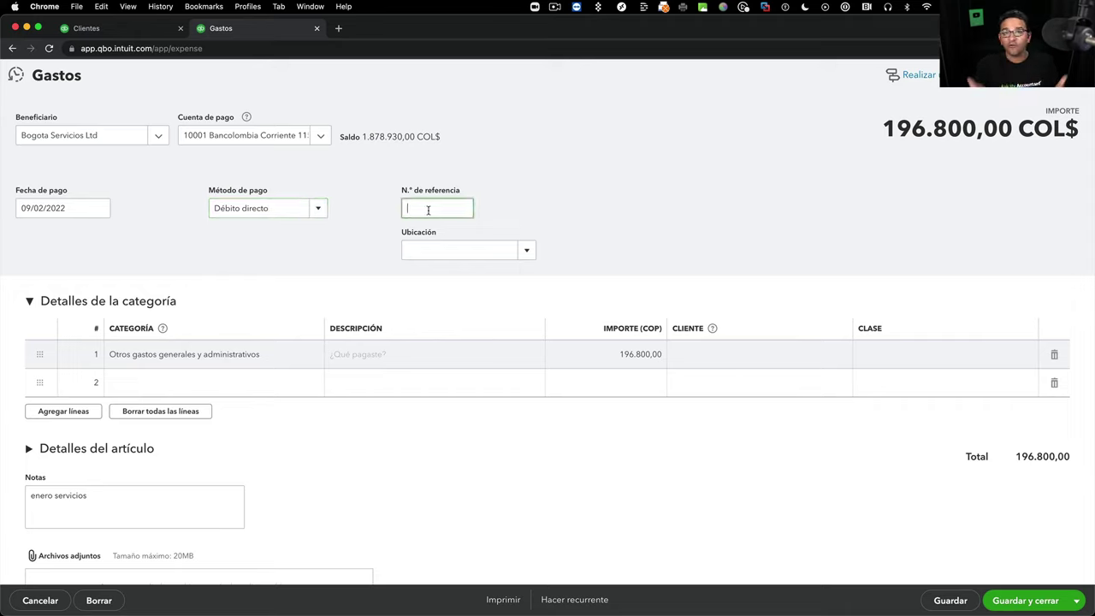
text(564454)
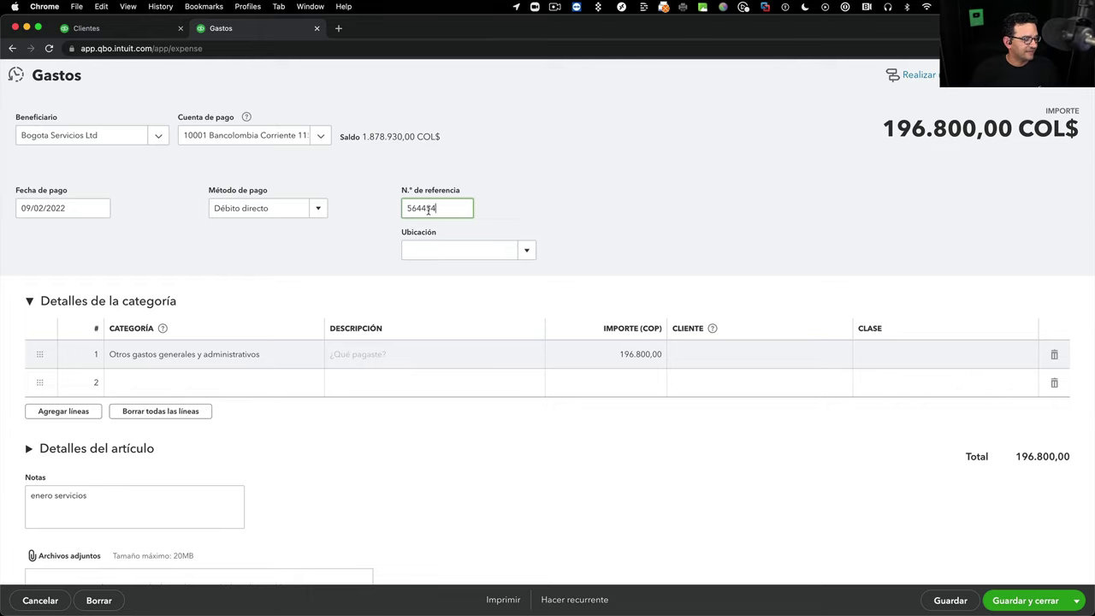
Change the note's month from enero to febrero
scroll(428, 209, down, 2)
click(113, 435)
double_click(70, 438)
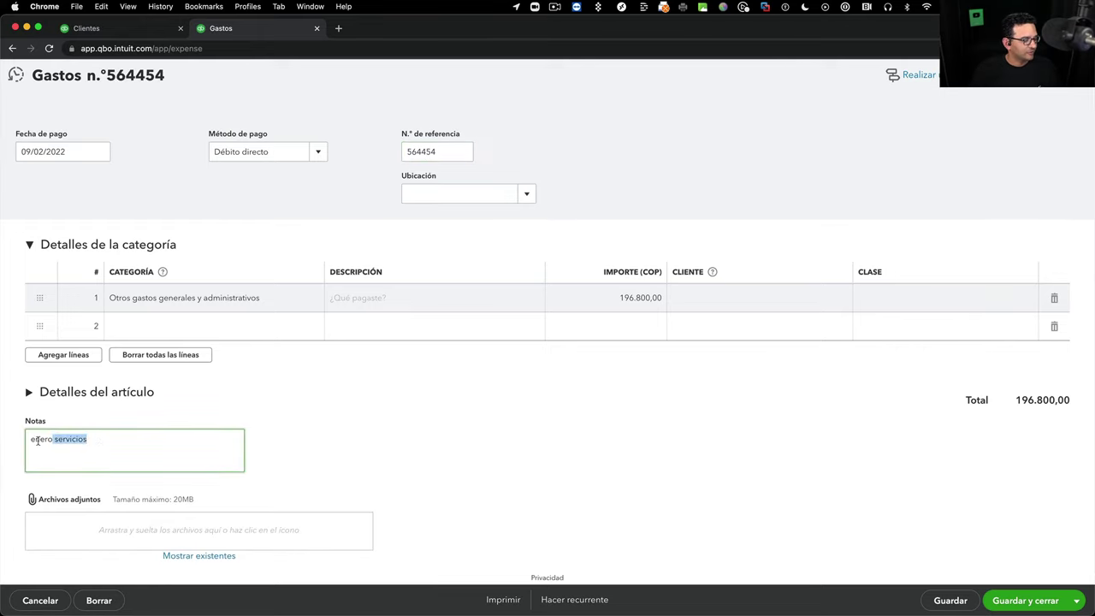
click(53, 439)
key(shift+alt+Left)
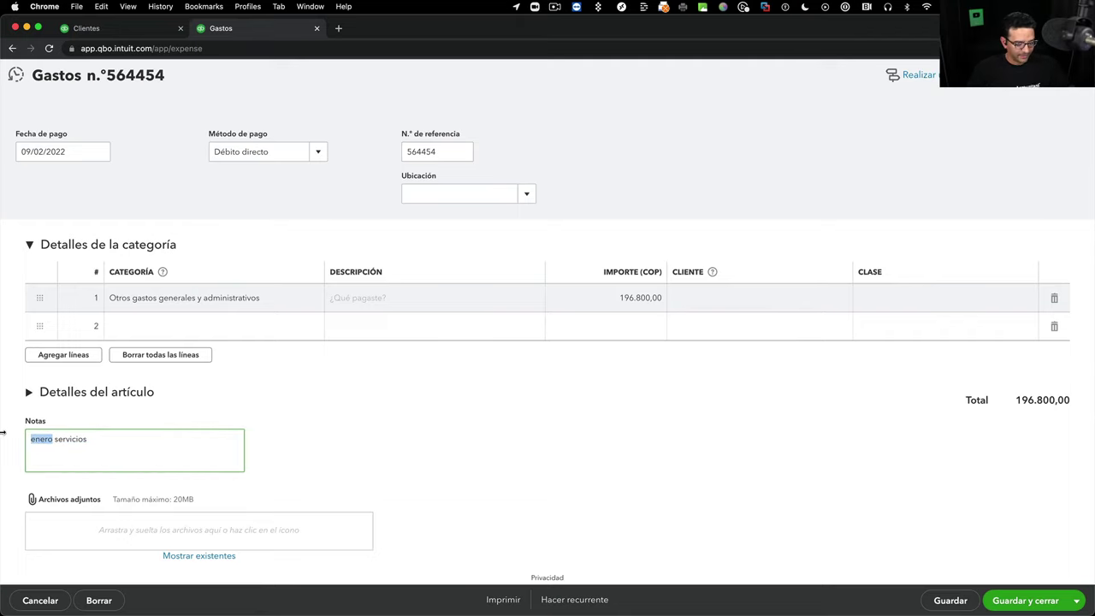
text(febrero)
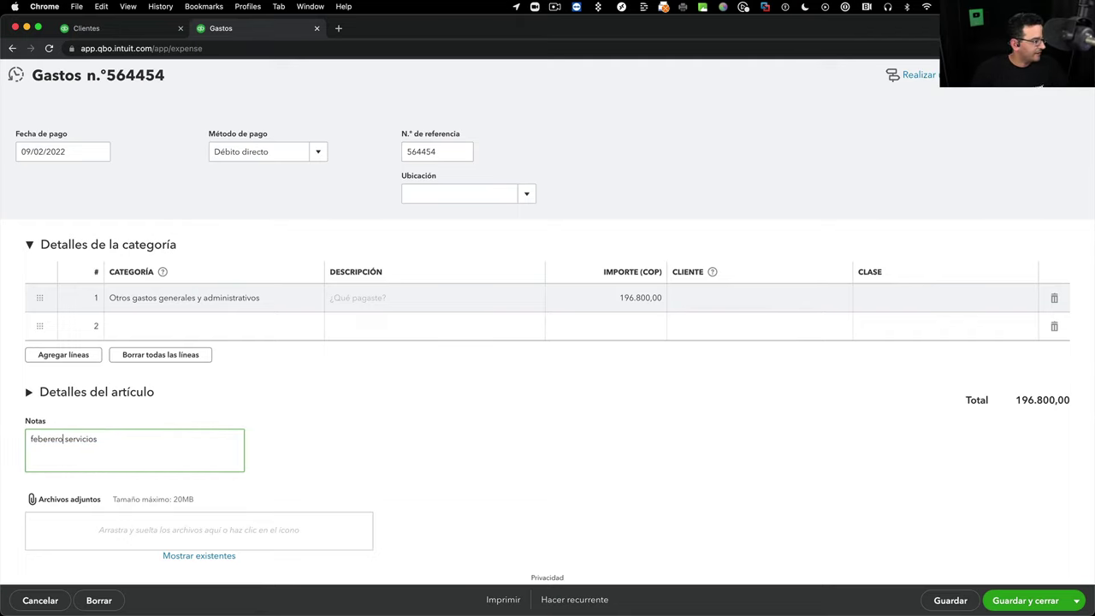
scroll(115, 444, down, 1)
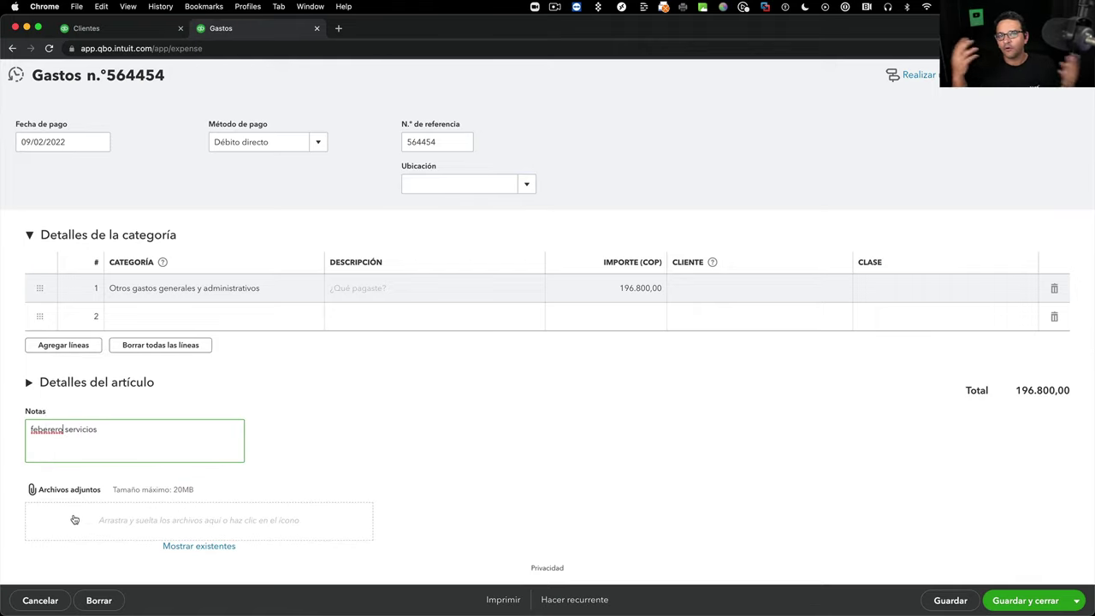
scroll(294, 388, up, 3)
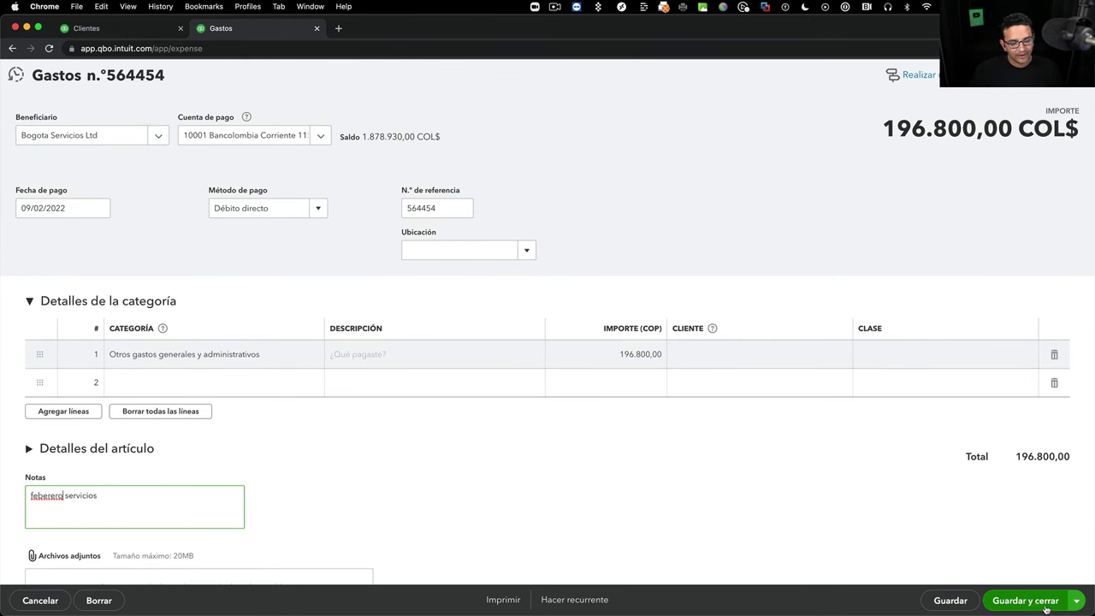
click(867, 464)
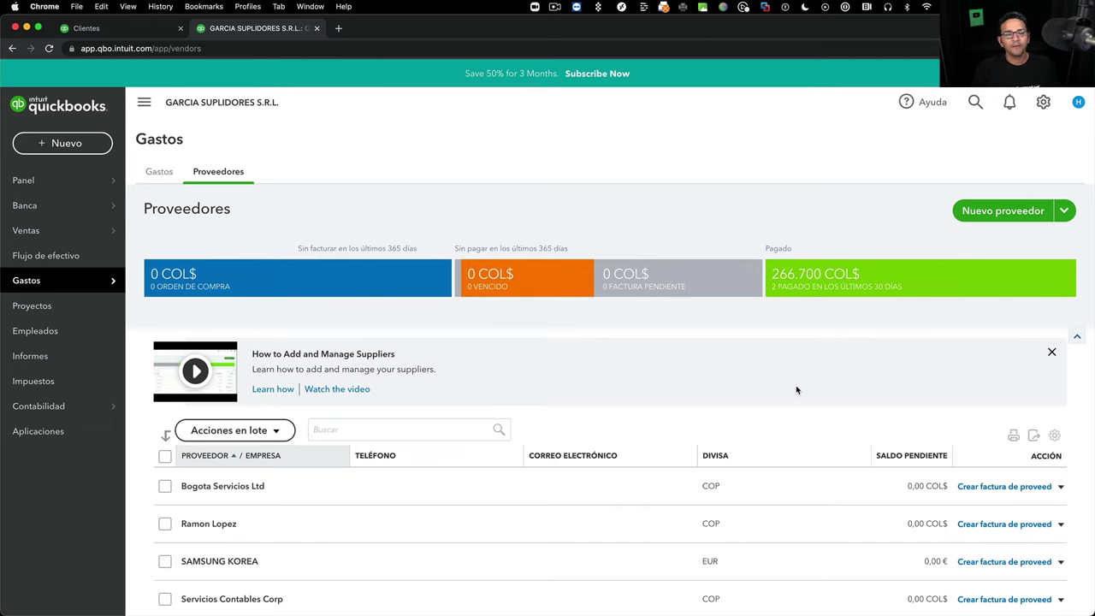
Open the + Nuevo menu to create another transaction
click(75, 142)
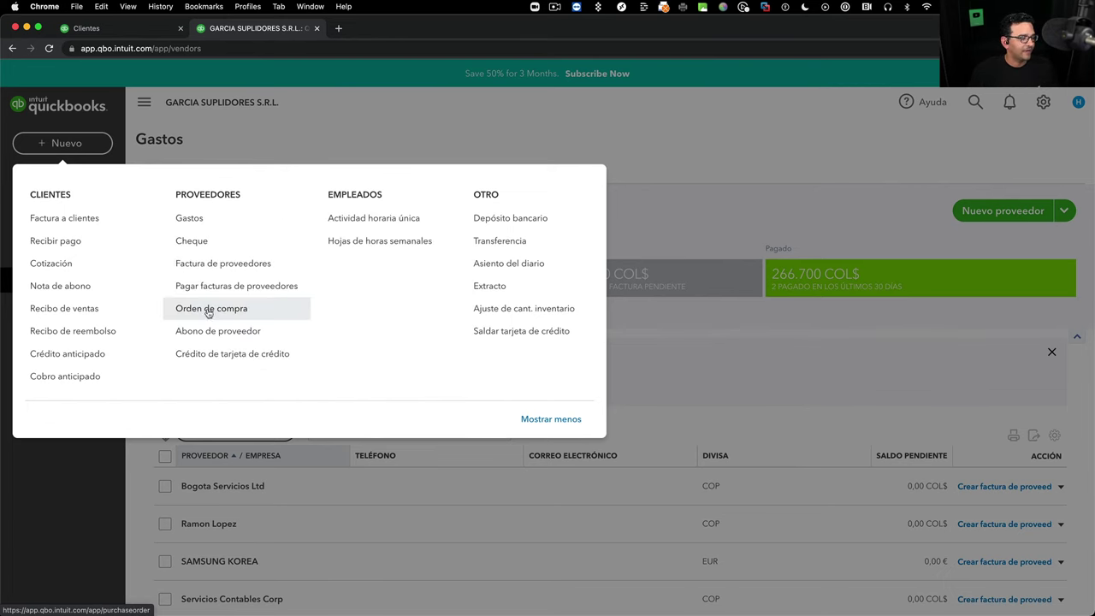
Start a new purchase order dated 07/12/2021
click(208, 245)
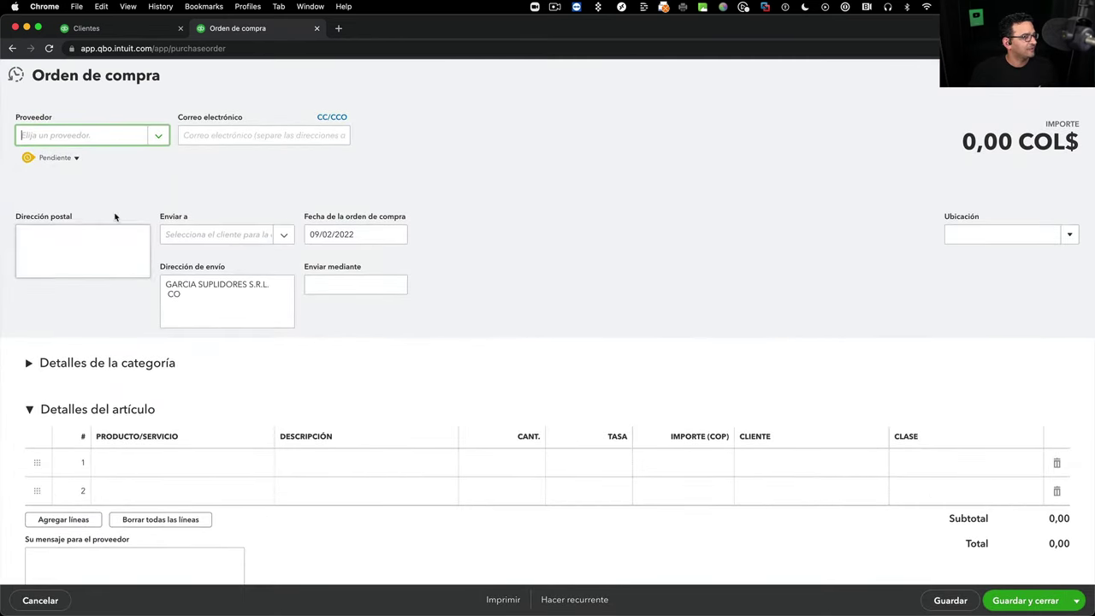
click(404, 236)
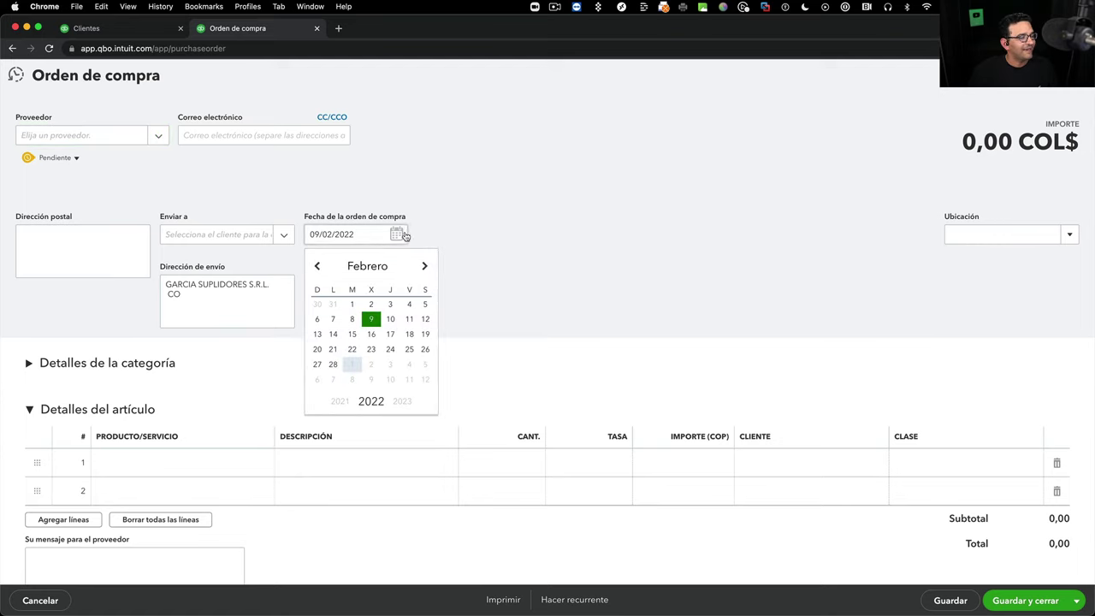
click(316, 266)
click(316, 266)
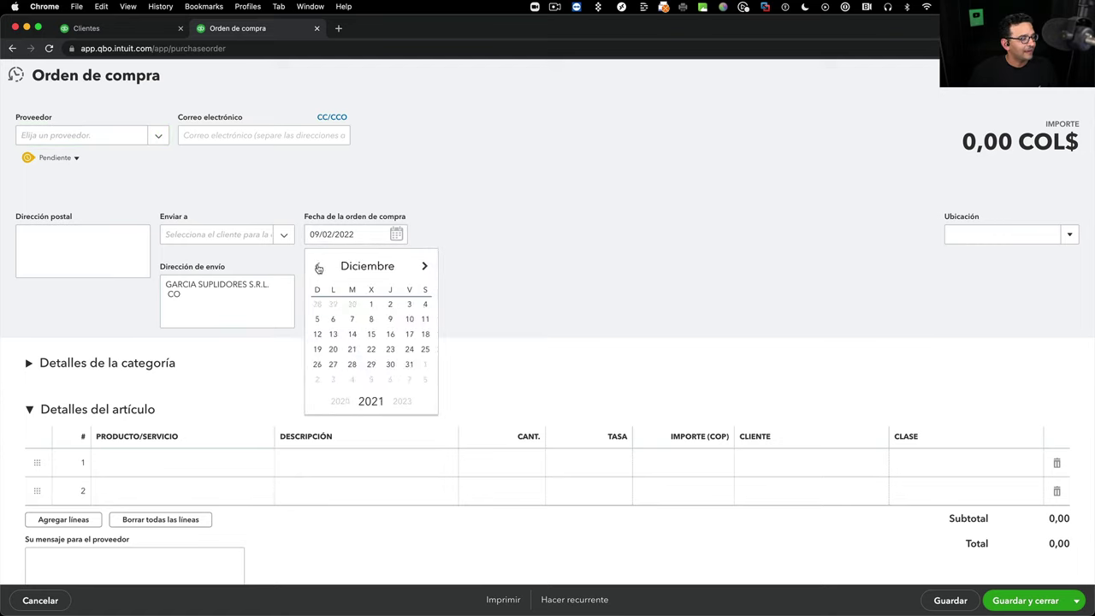
click(352, 319)
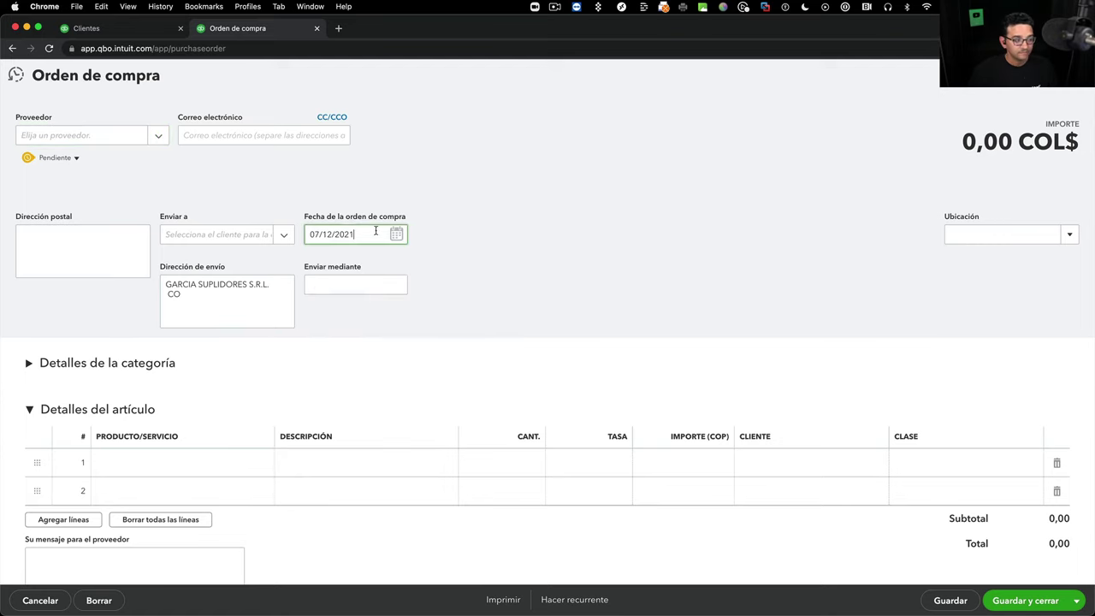
Make the order out to SAMSUNG KOREA - EUR and check its 4.426,5353 exchange rate
click(158, 136)
click(89, 238)
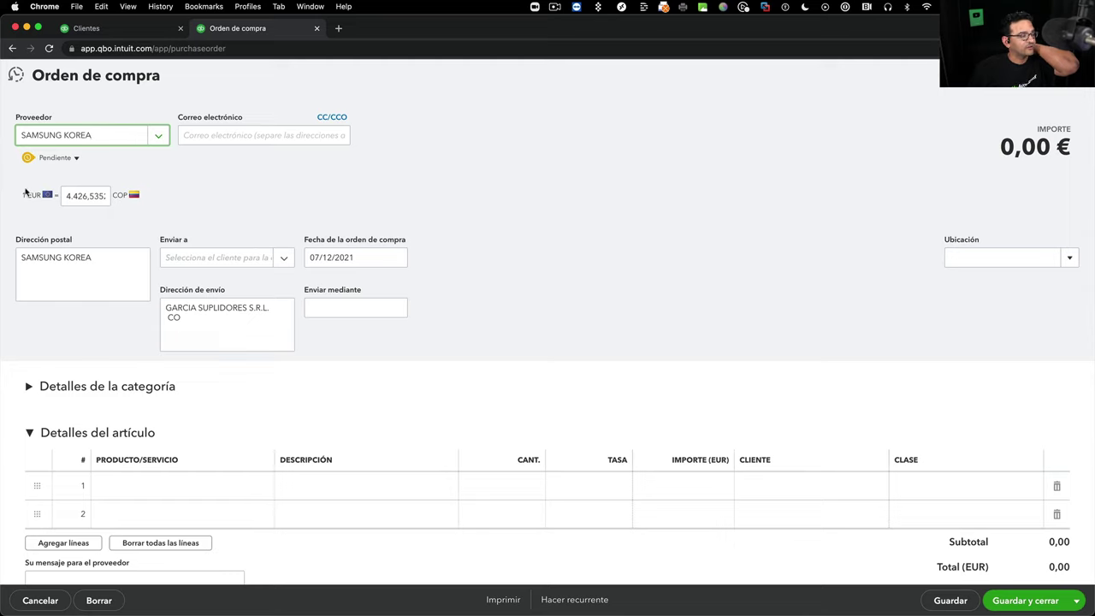
click(65, 195)
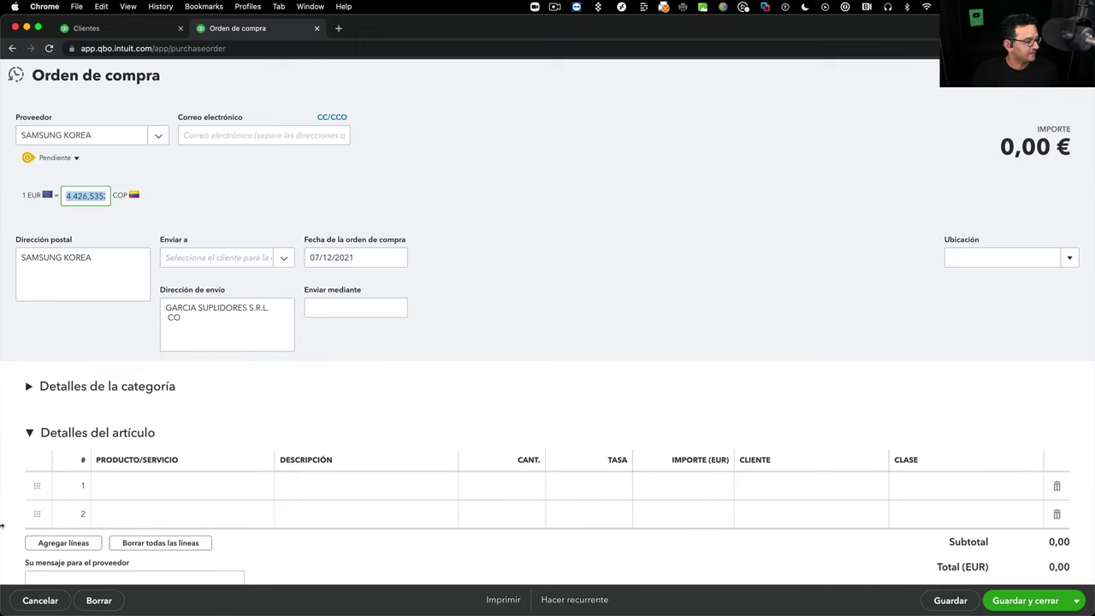
scroll(103, 462, down, 2)
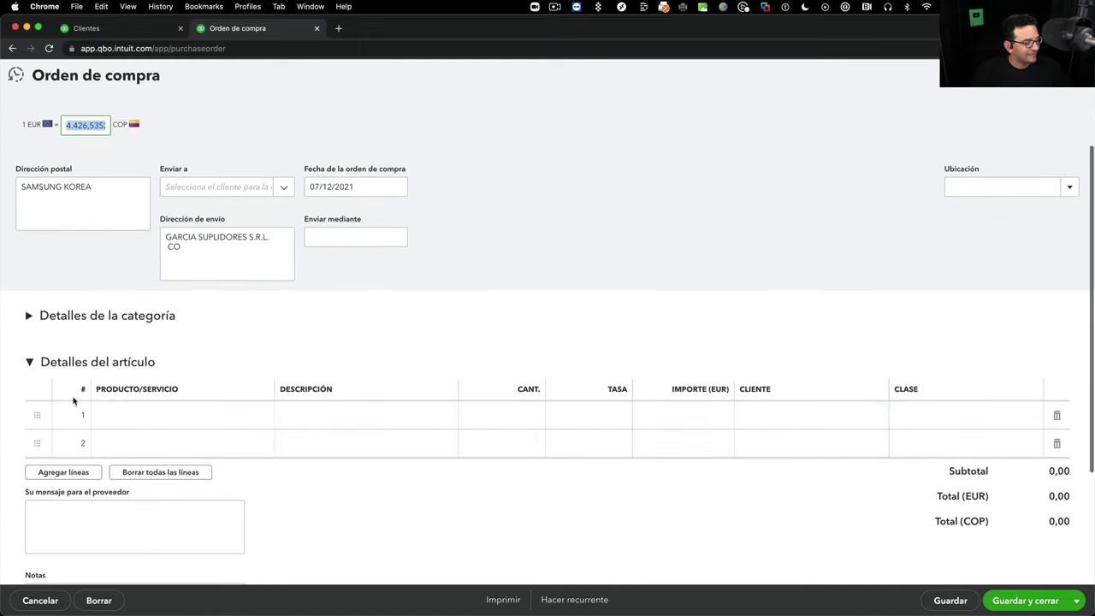
click(260, 416)
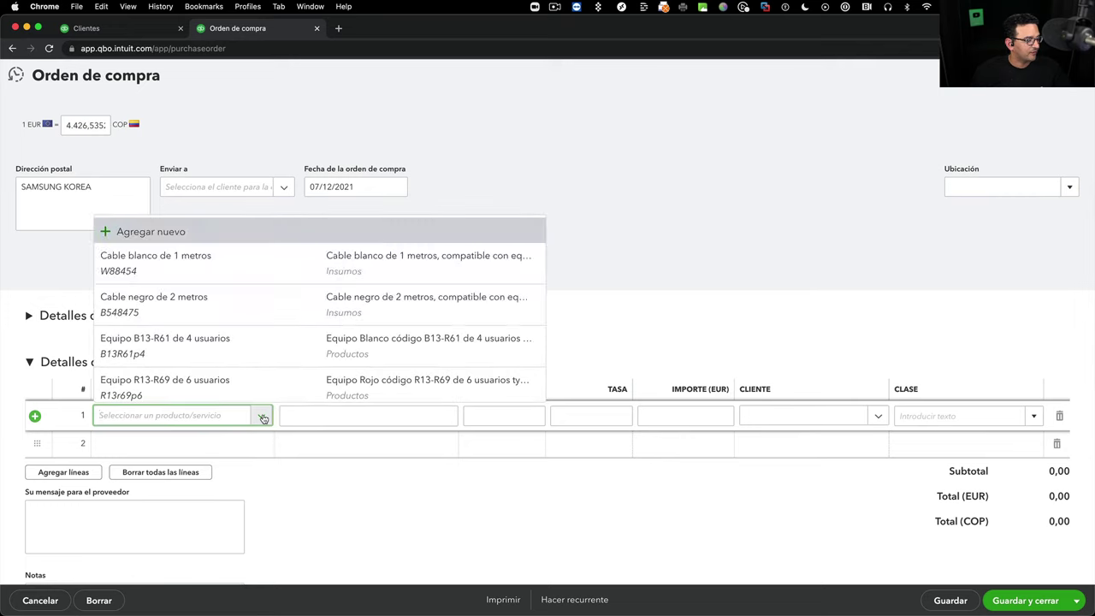
Add lines for 7 Equipo B13-R61 de 4 usuarios and 6 Equipo R13-R69 de 6 usuarios
scroll(171, 272, down, 1)
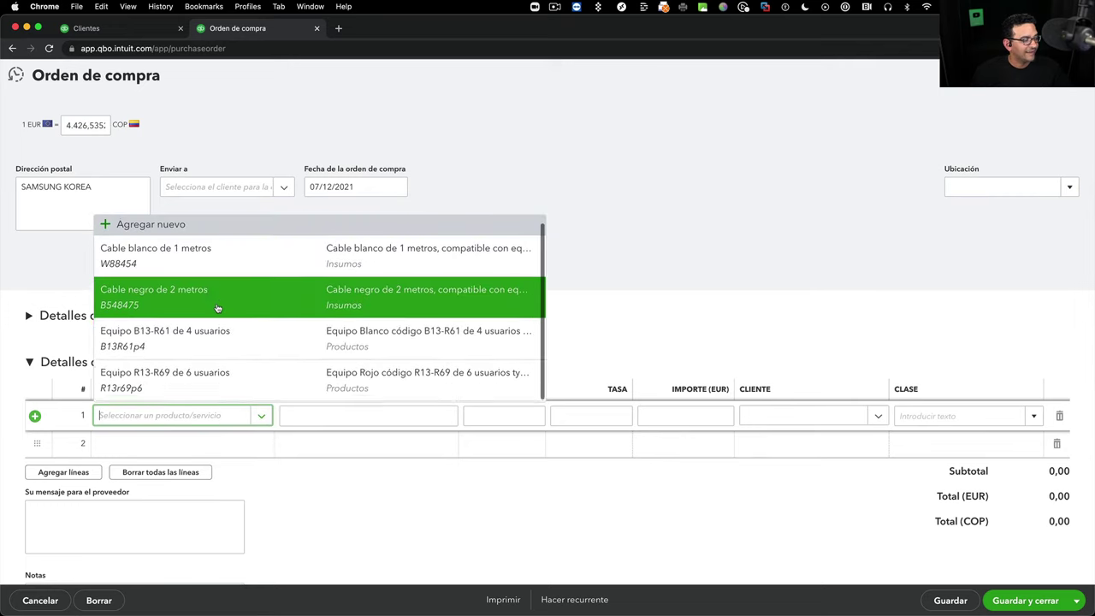
click(166, 337)
click(538, 415)
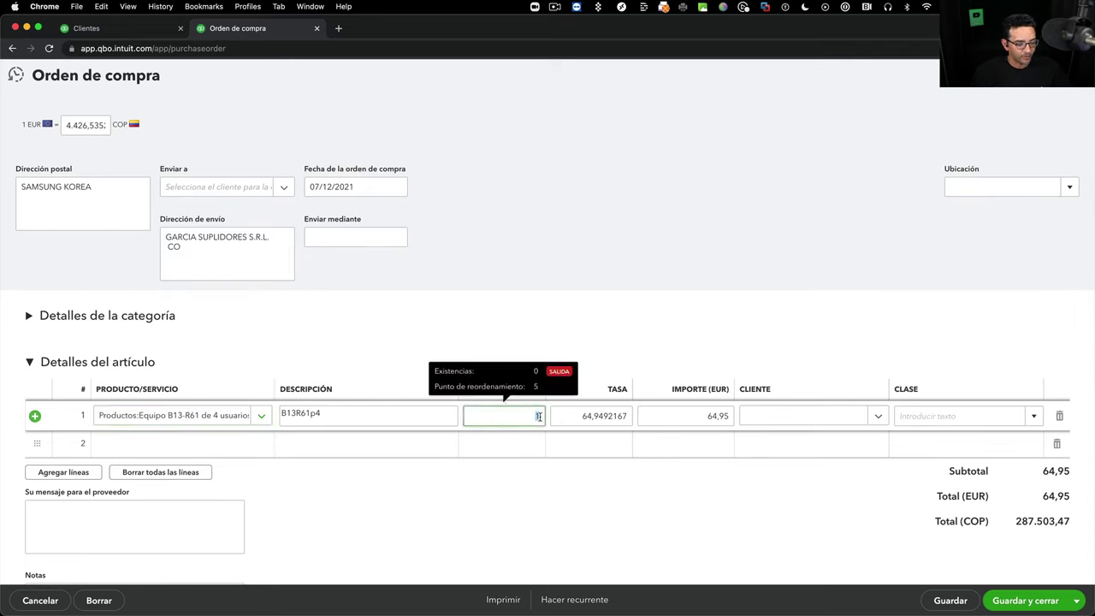
click(180, 443)
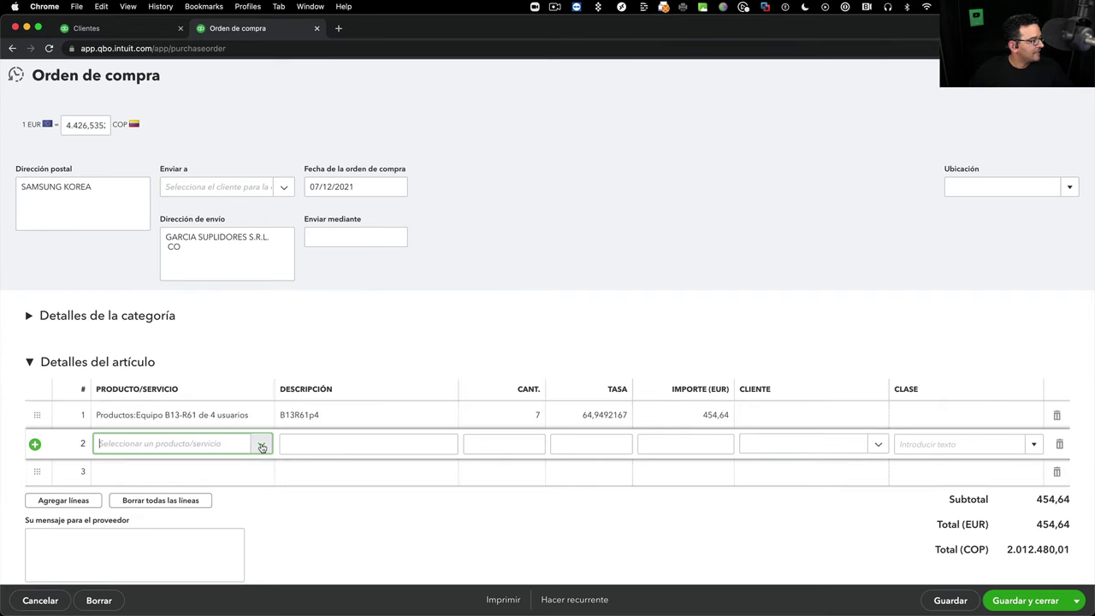
click(207, 408)
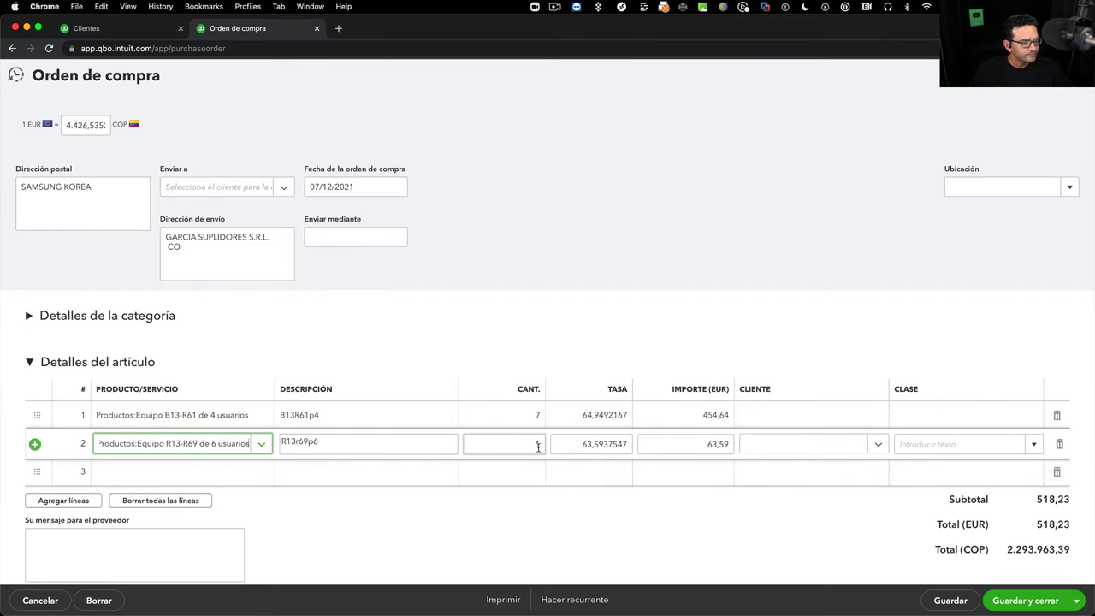
key(Tab)
key(Tab)
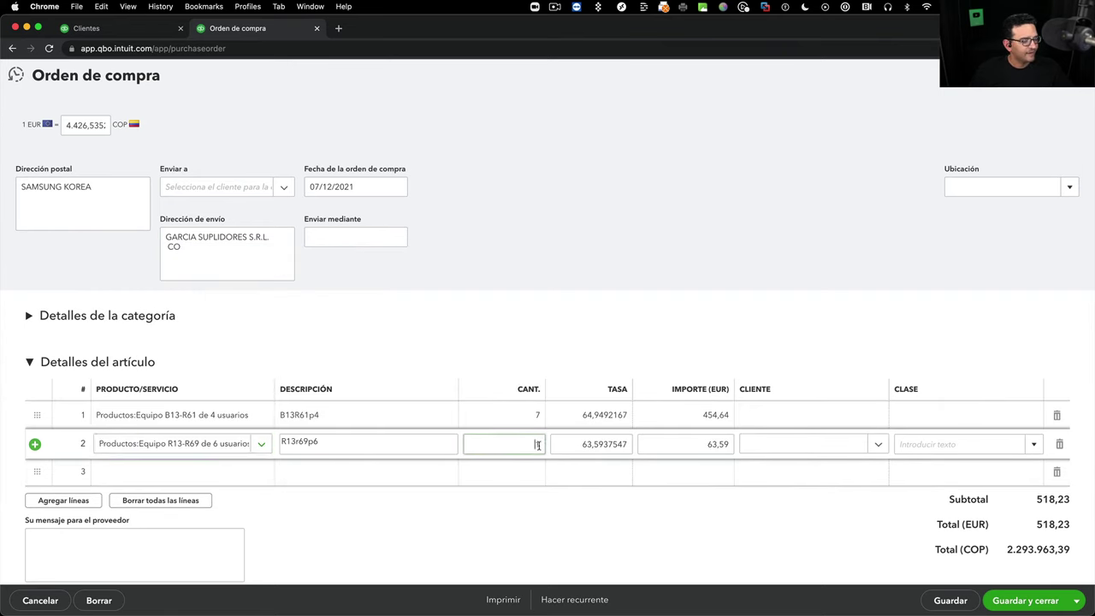
key(Tab)
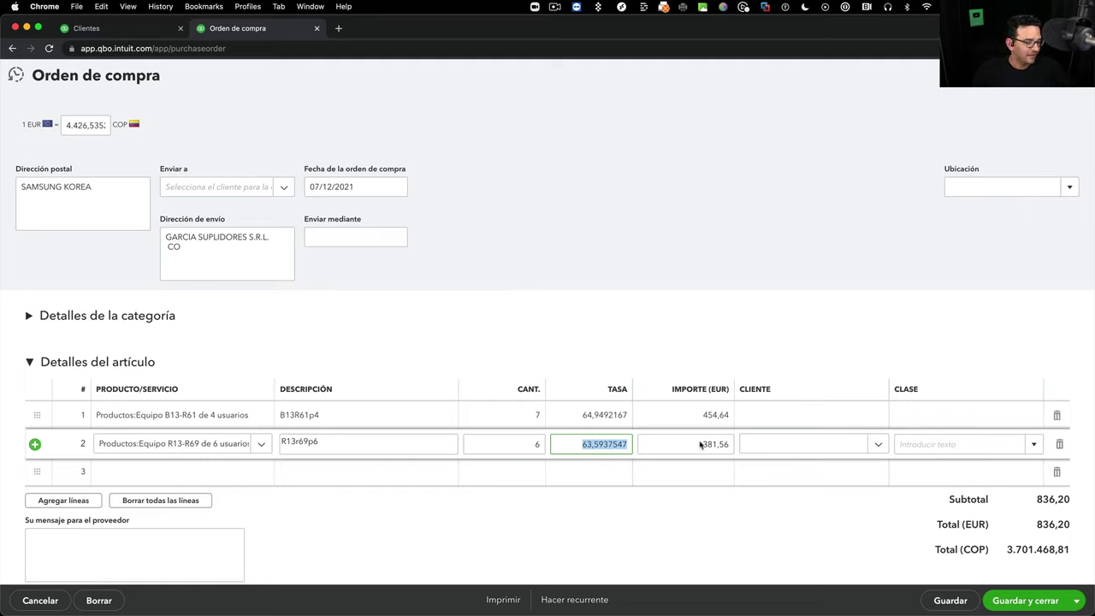
click(603, 415)
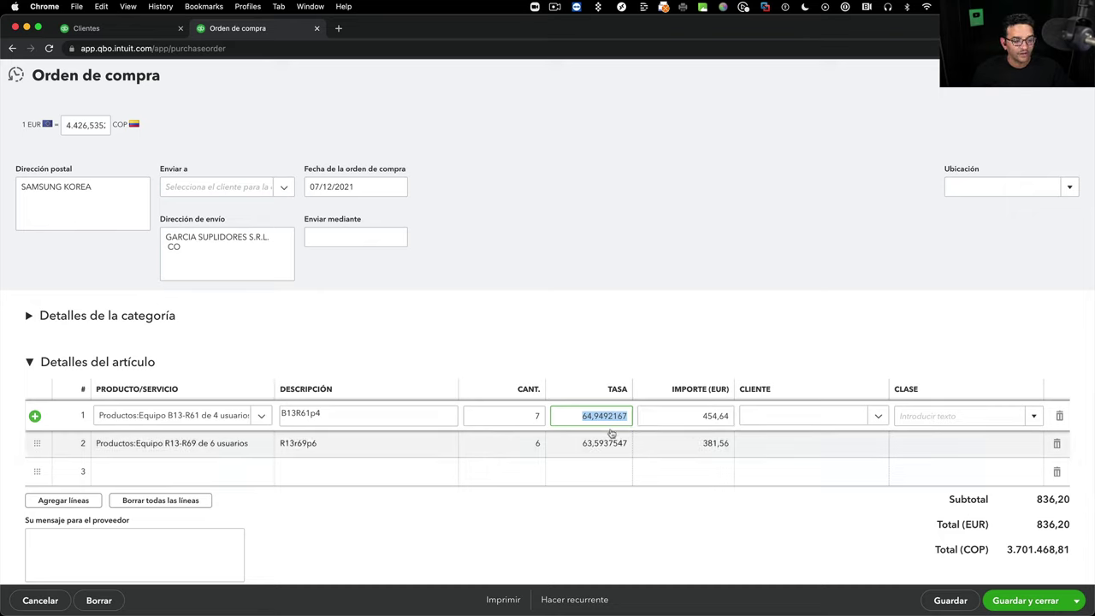
click(595, 416)
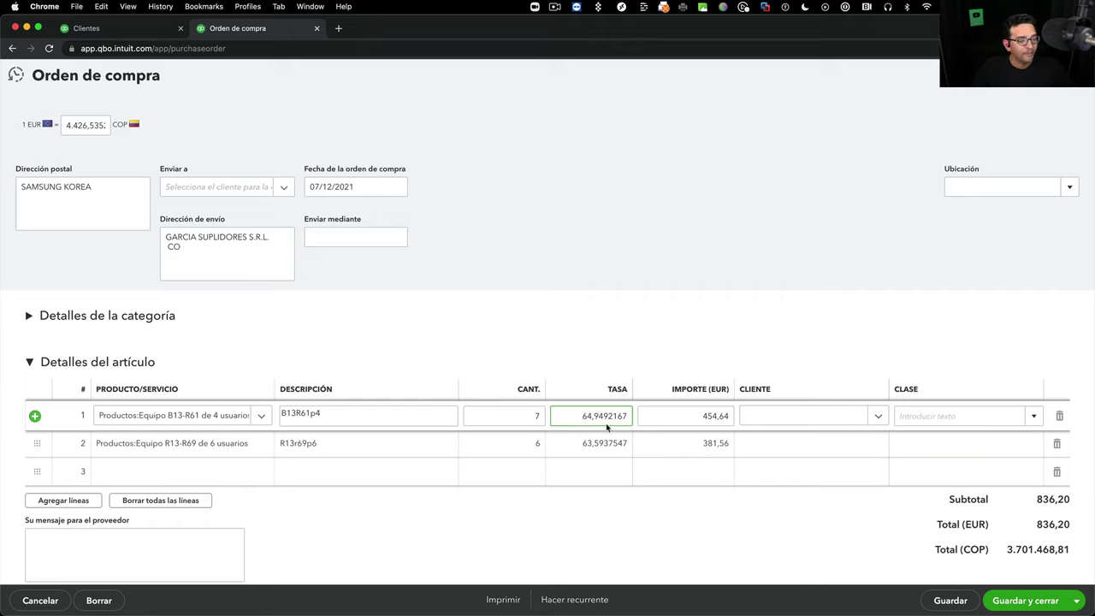
drag(581, 417, 626, 414)
key(Return)
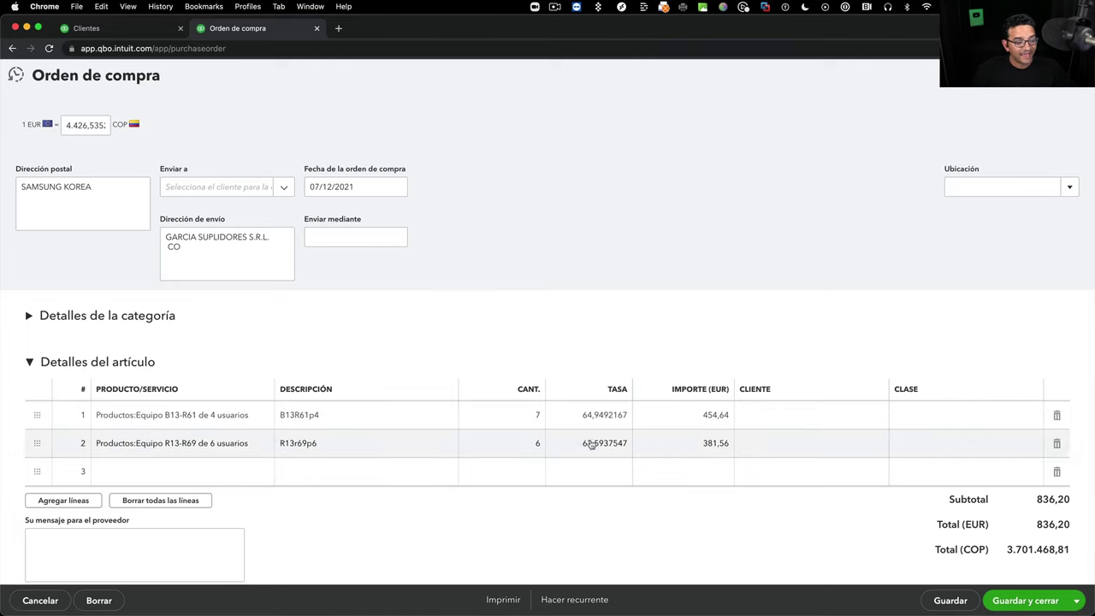
click(741, 416)
click(700, 414)
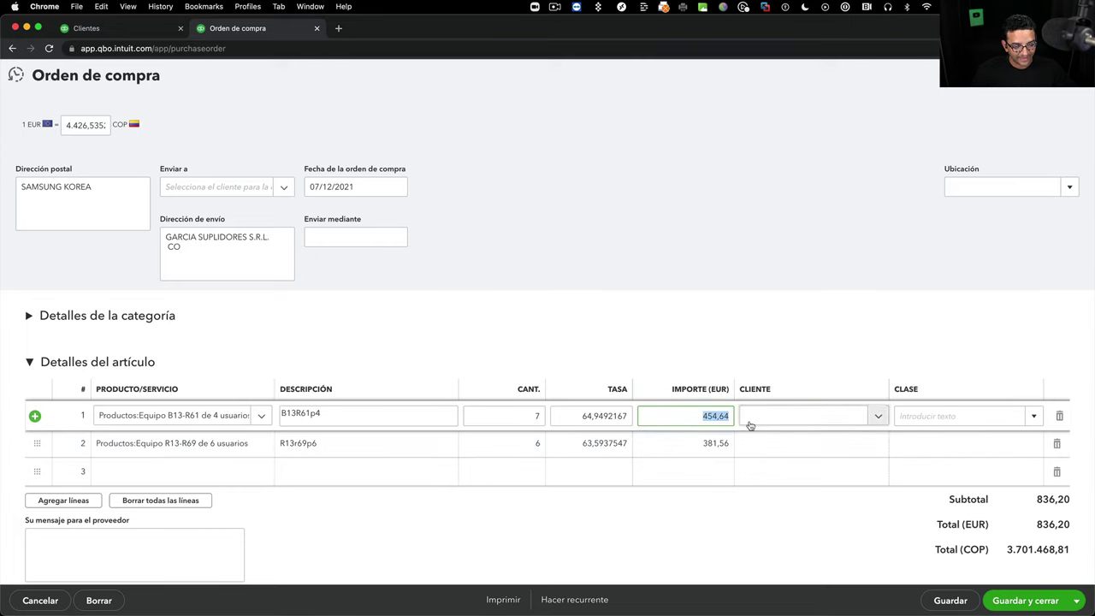
click(693, 445)
click(693, 446)
drag(693, 446, 741, 445)
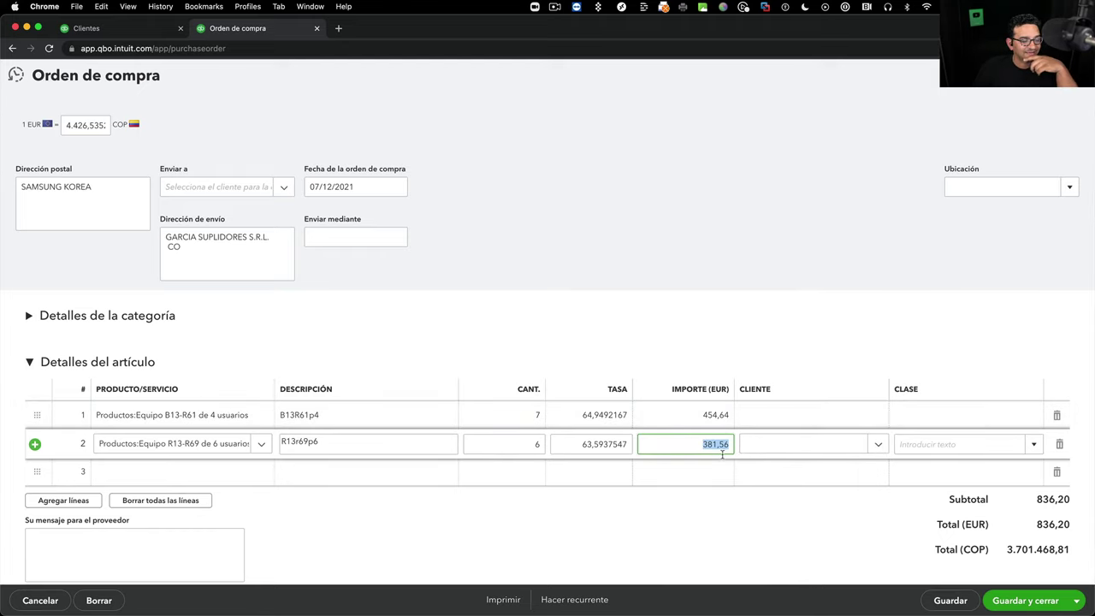
click(343, 187)
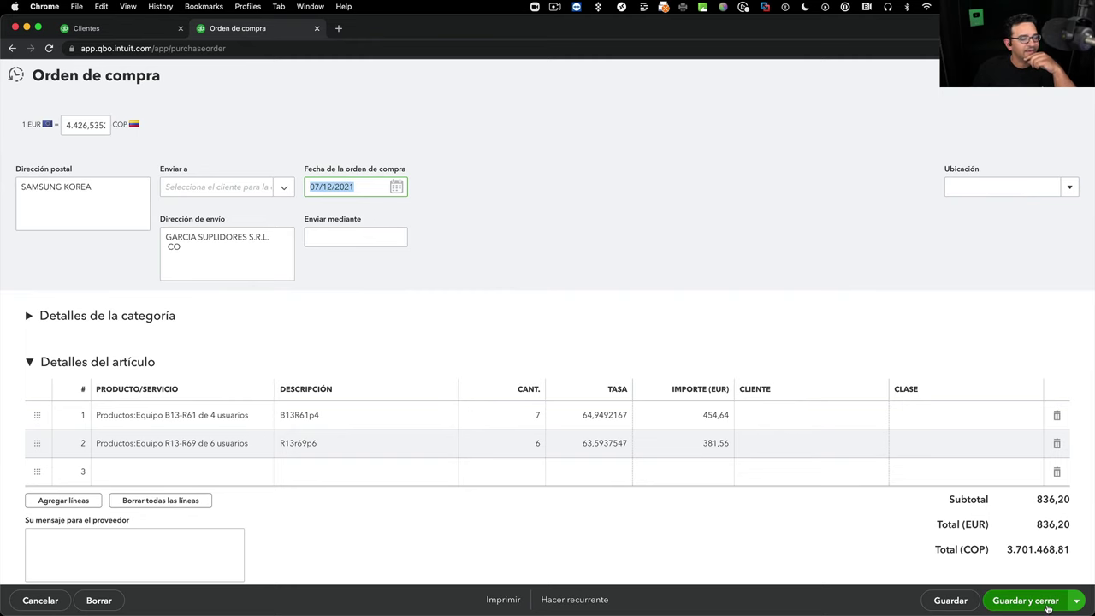
Save the 3.852.087 COL$ purchase order and start a new Factura de proveedores
click(1047, 604)
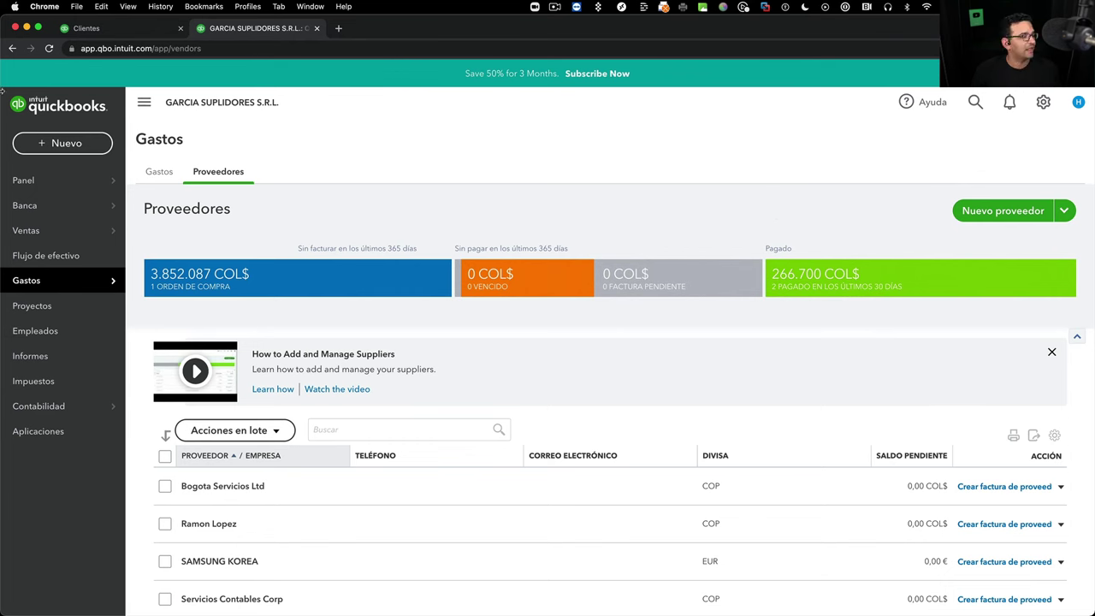
click(51, 145)
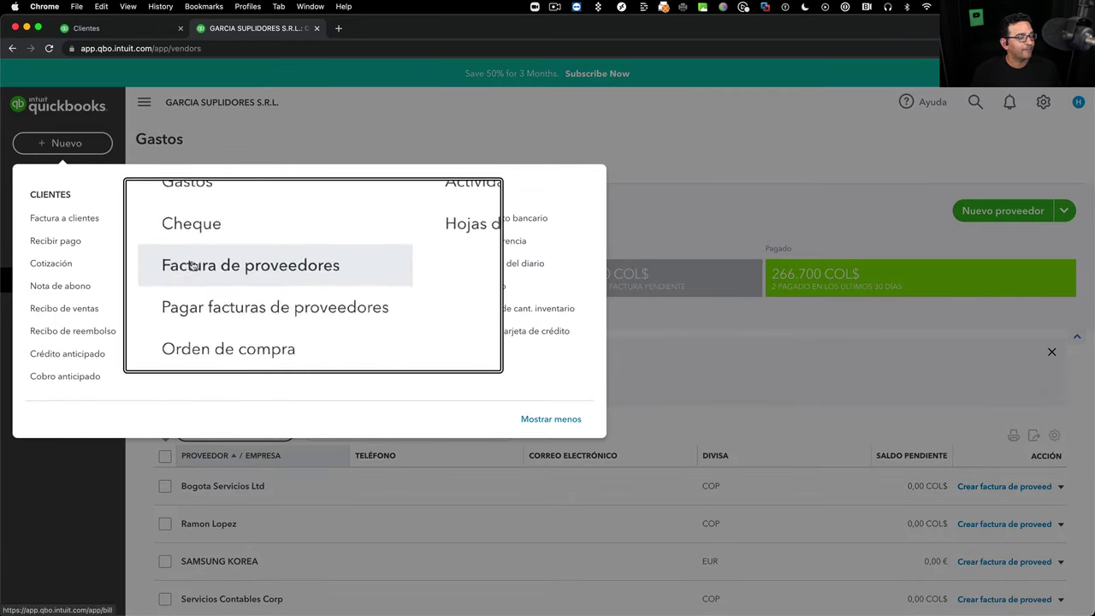
click(293, 263)
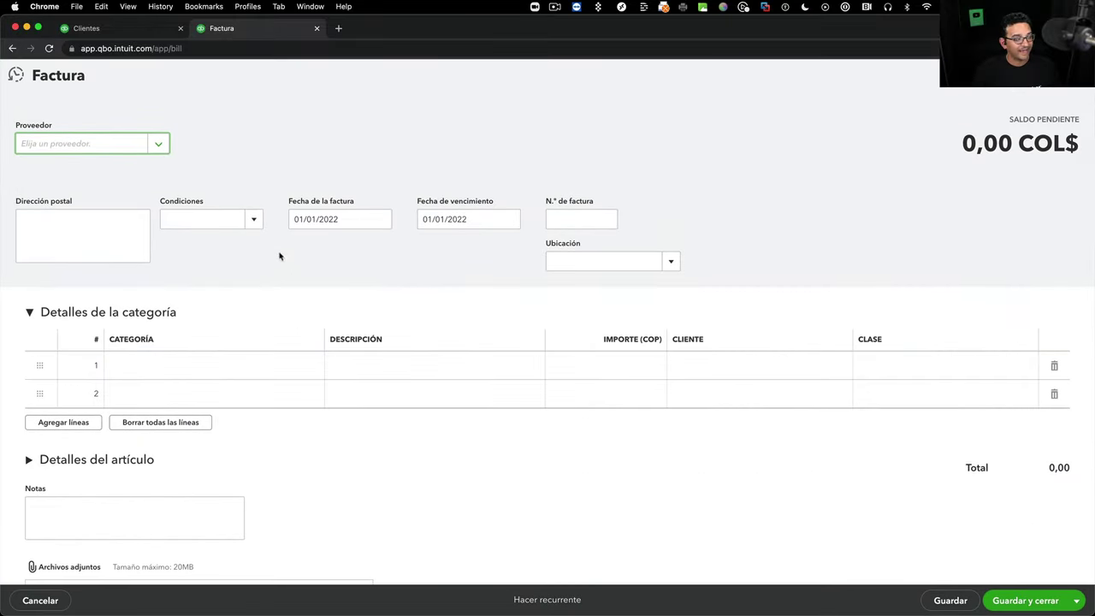
Set the bill's vendor to SAMSUNG KOREA - EUR and its date to 03/01/2022
click(151, 145)
click(59, 246)
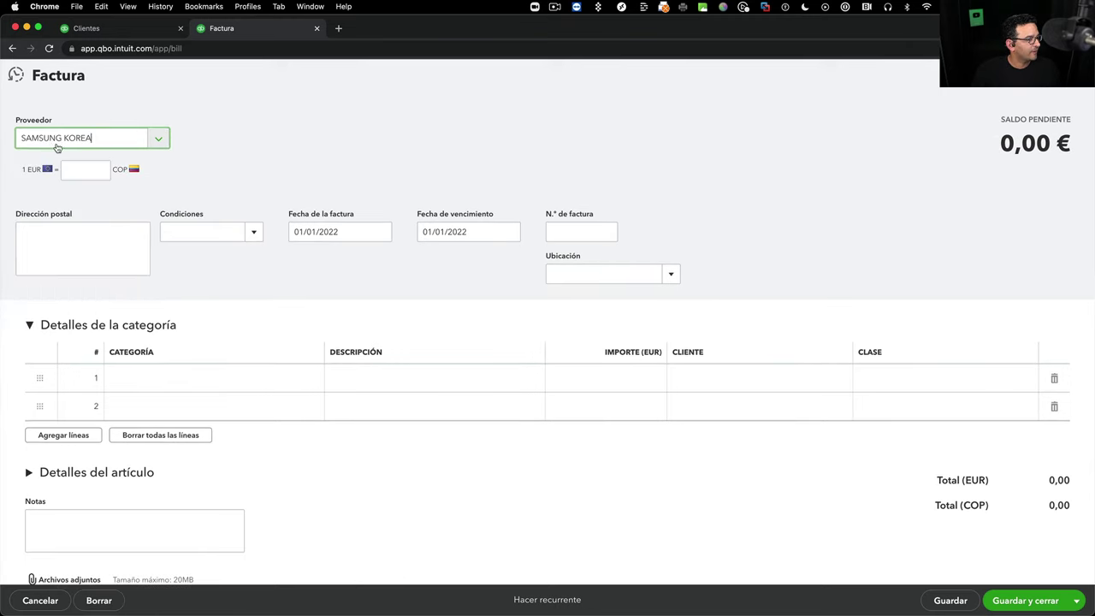
click(380, 232)
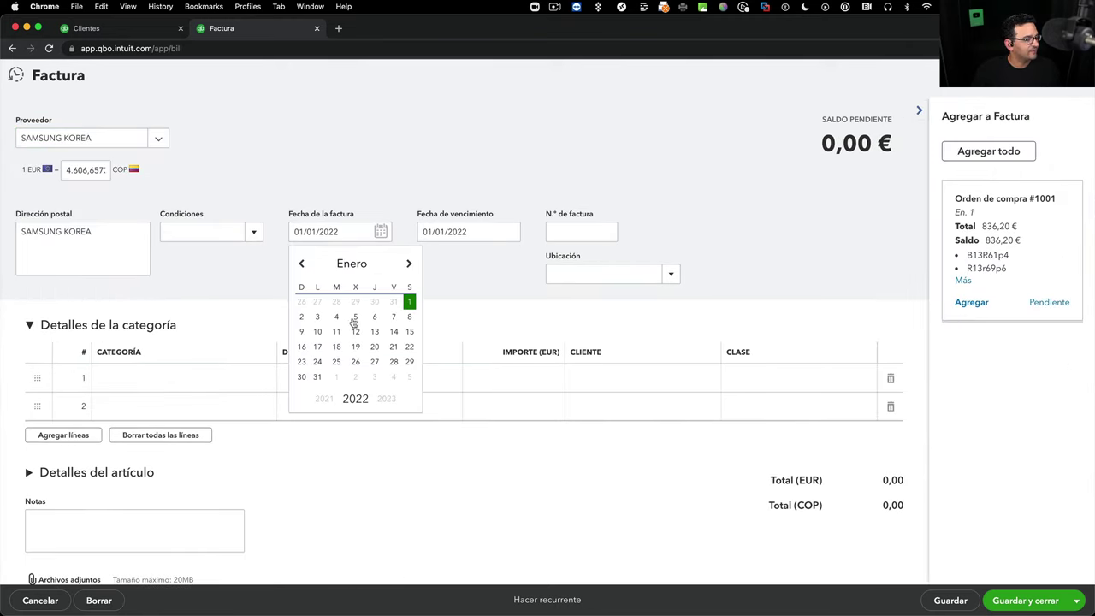
click(317, 318)
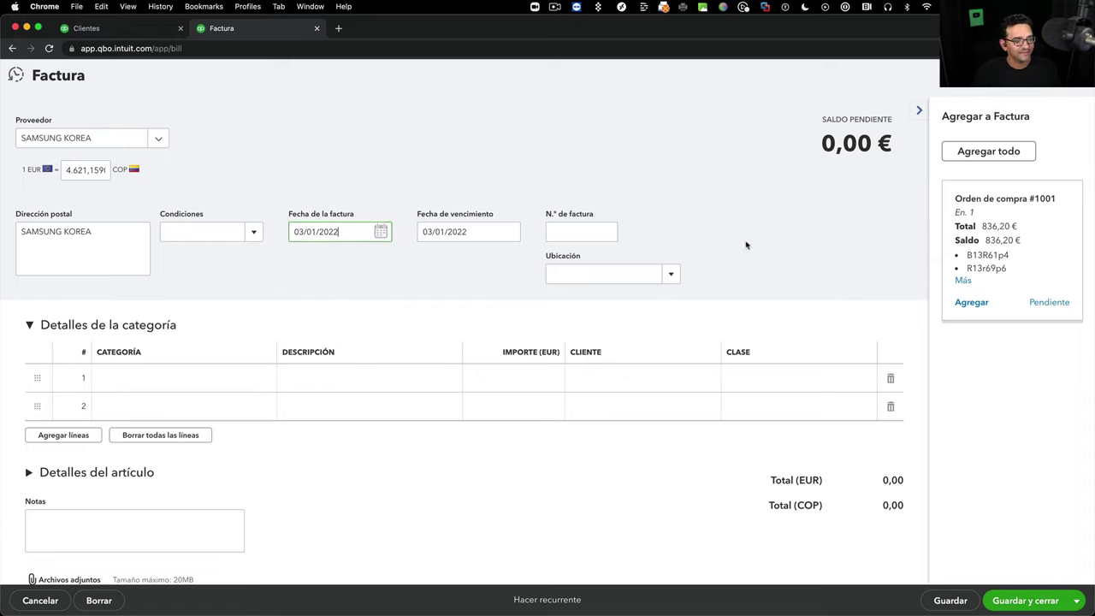
Add purchase order #1001 to the bill, bringing in both item lines for 836,20 €
drag(965, 213, 1030, 257)
click(996, 225)
drag(991, 225, 1036, 248)
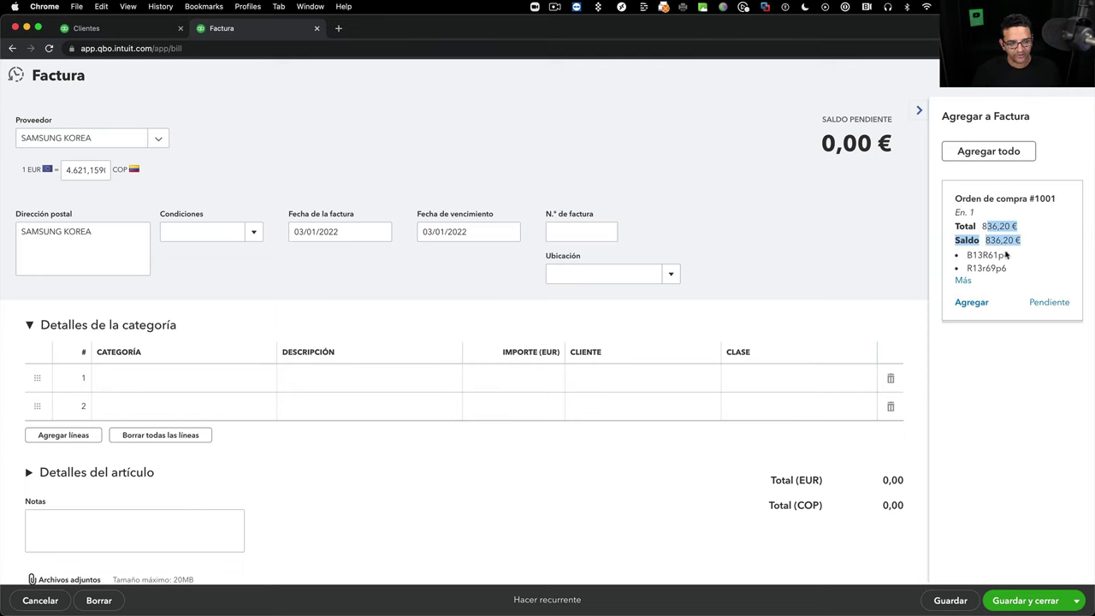
click(970, 304)
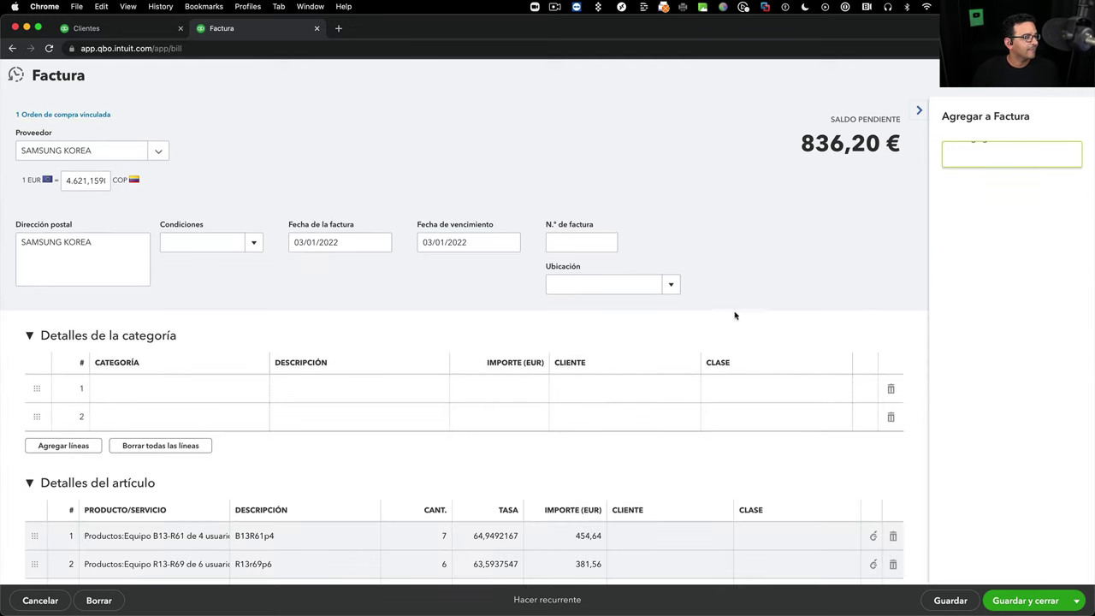
scroll(736, 315, down, 2)
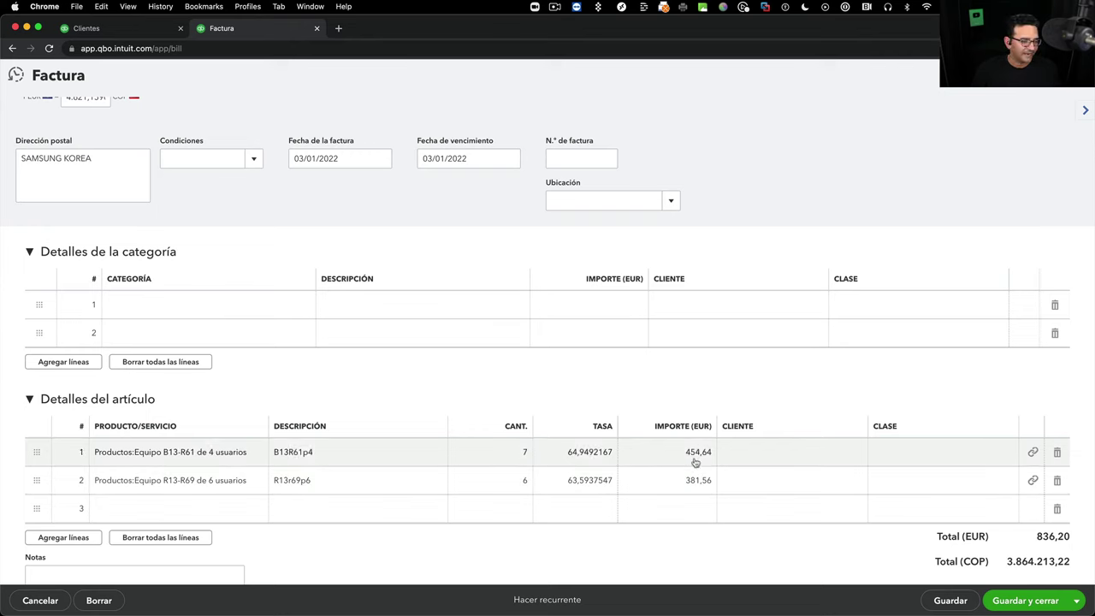
scroll(327, 262, up, 2)
Change the exchange rate from 4.621 to 4.721 COP per euro, for this transaction only
click(84, 182)
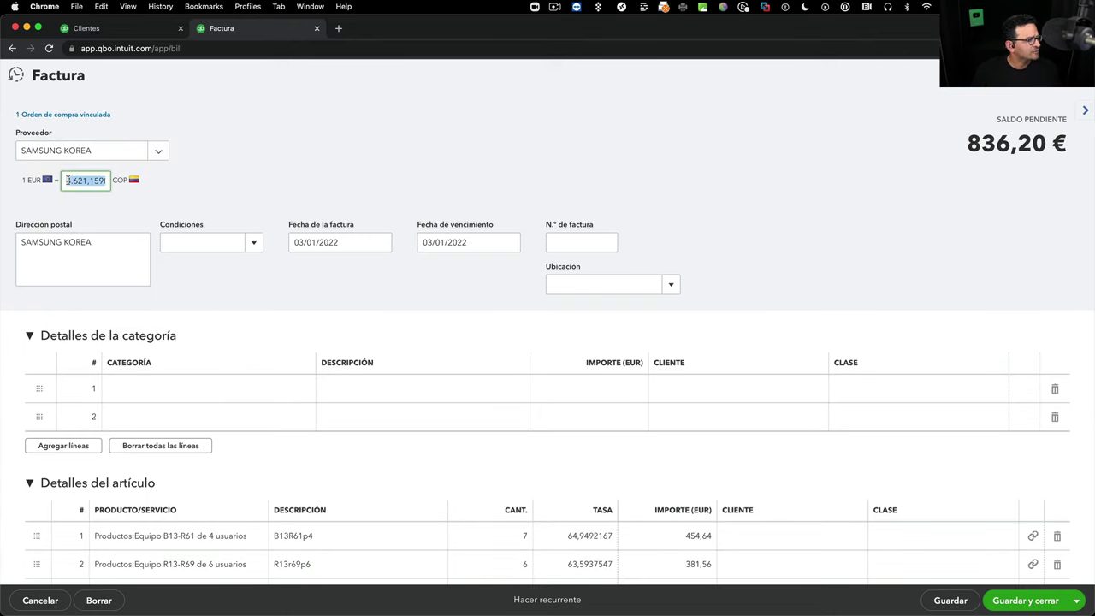
click(67, 180)
scroll(84, 183, down, 5)
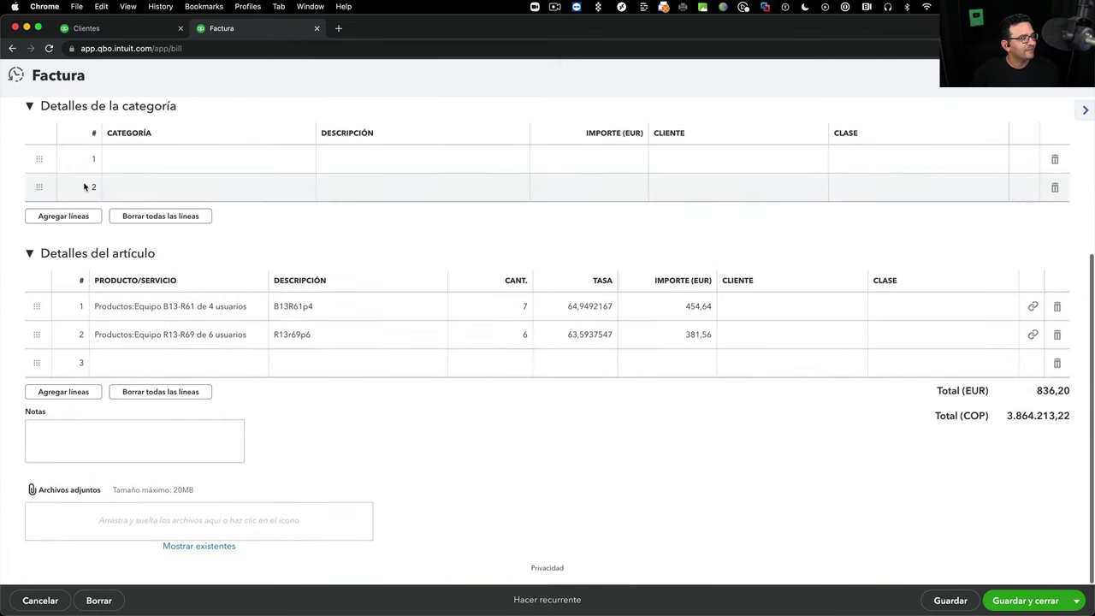
scroll(84, 183, up, 5)
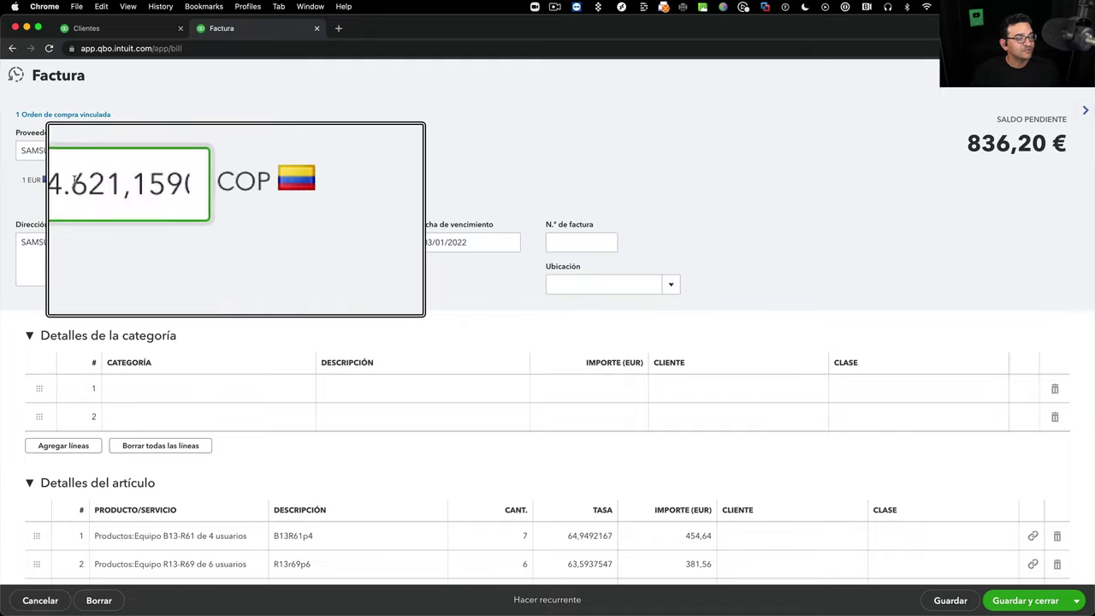
click(76, 180)
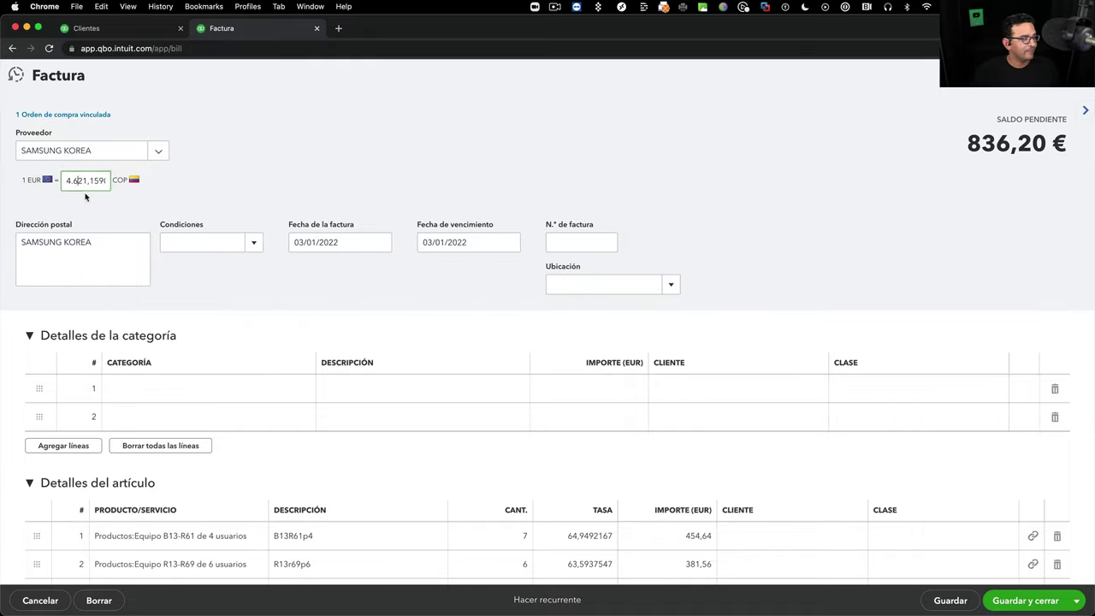
key(BackSpace)
text(7)
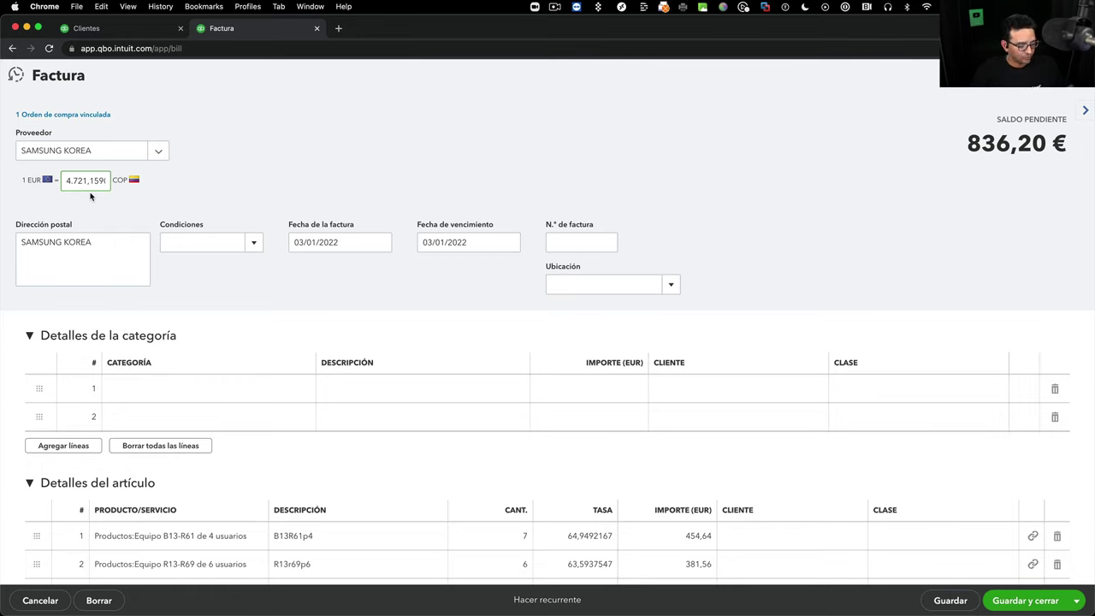
key(Tab)
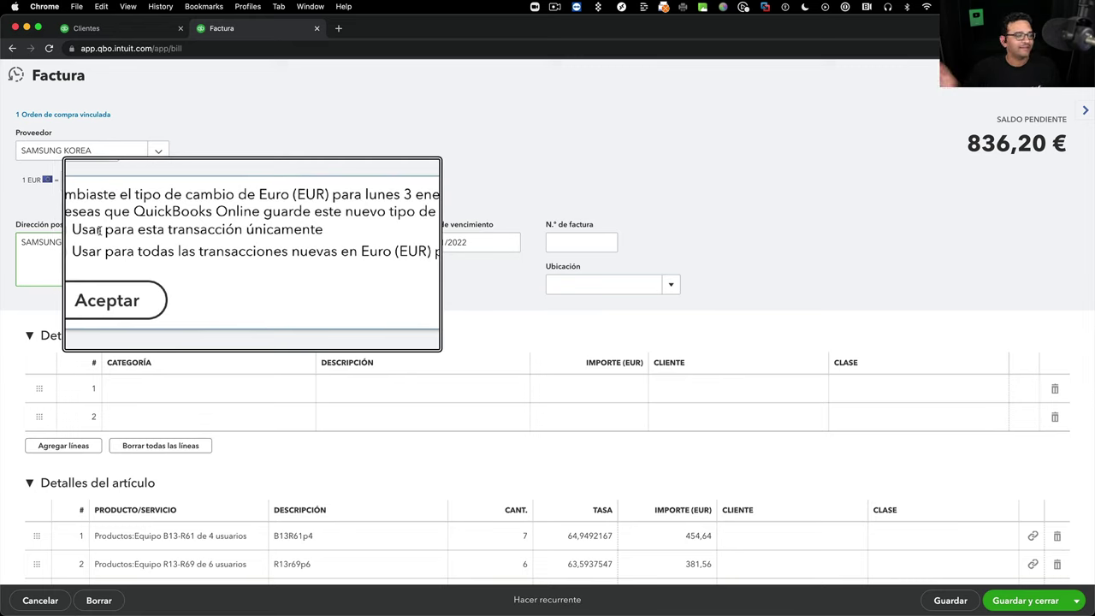
click(76, 231)
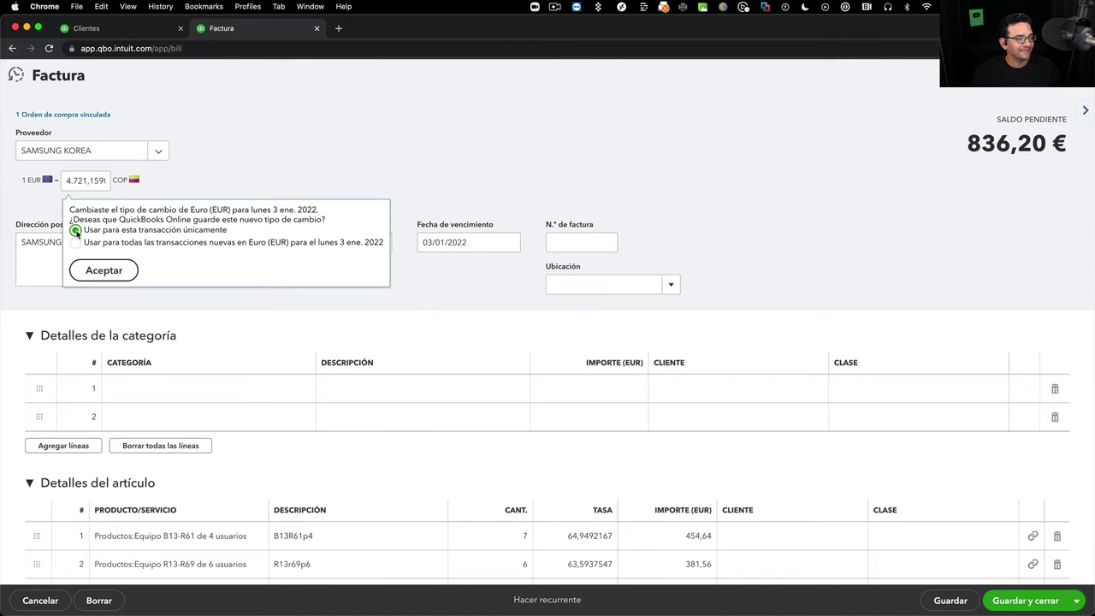
click(89, 269)
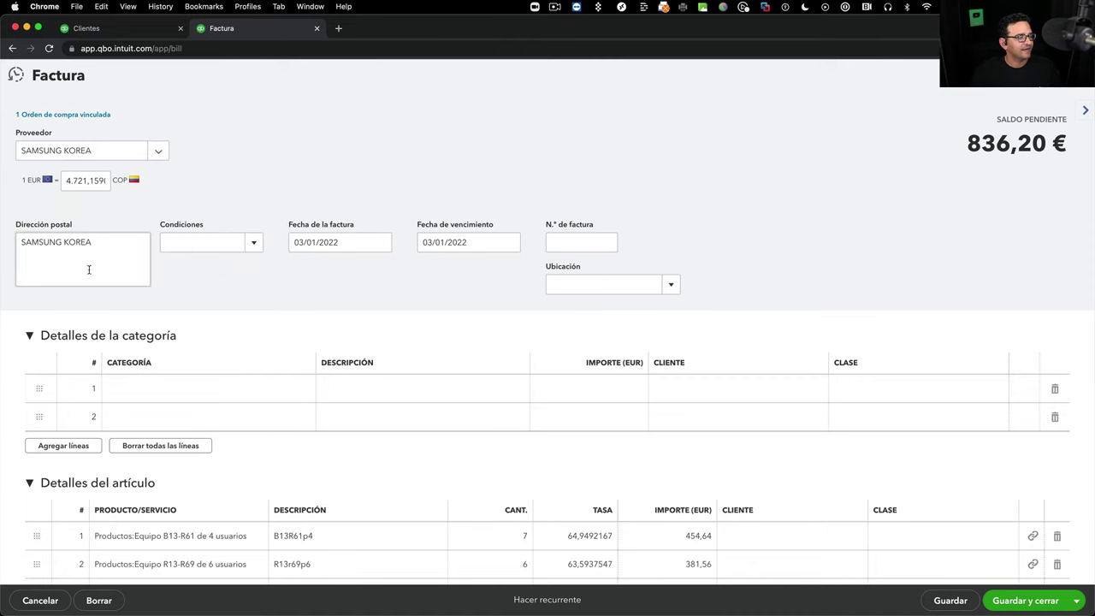
Check the two item lines' EUR amounts, then save and close the 836,20 € SAMSUNG KOREA bill
scroll(685, 430, down, 5)
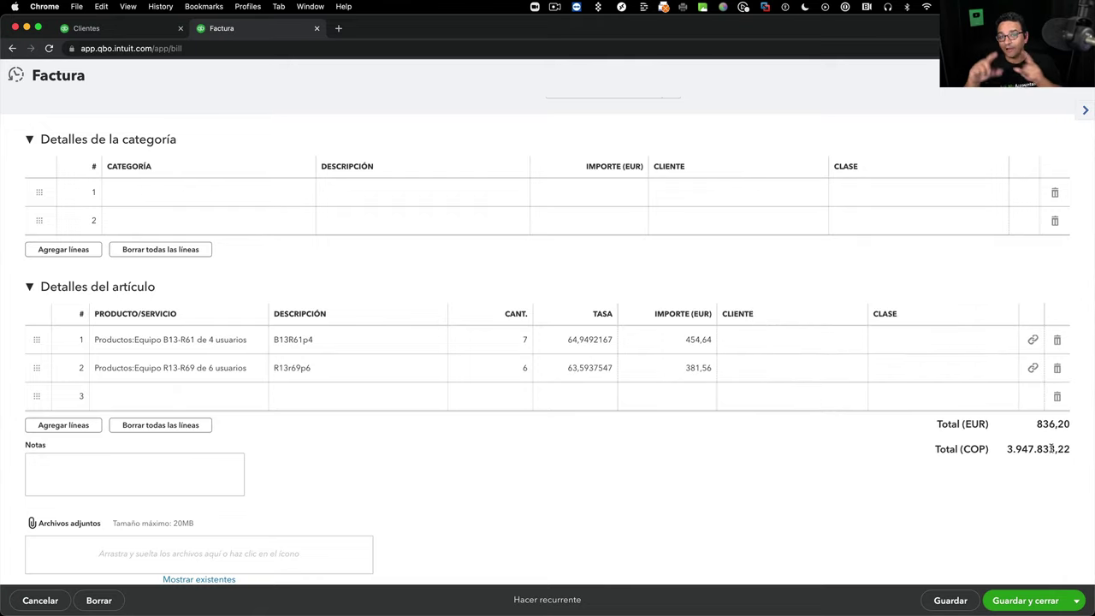
scroll(995, 457, up, 5)
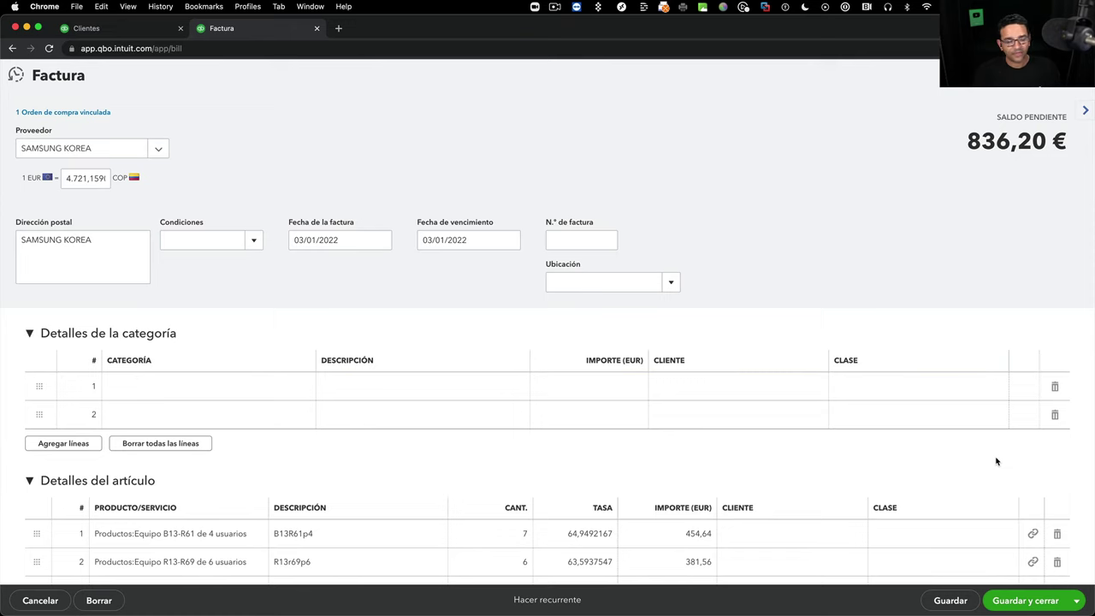
scroll(390, 279, down, 2)
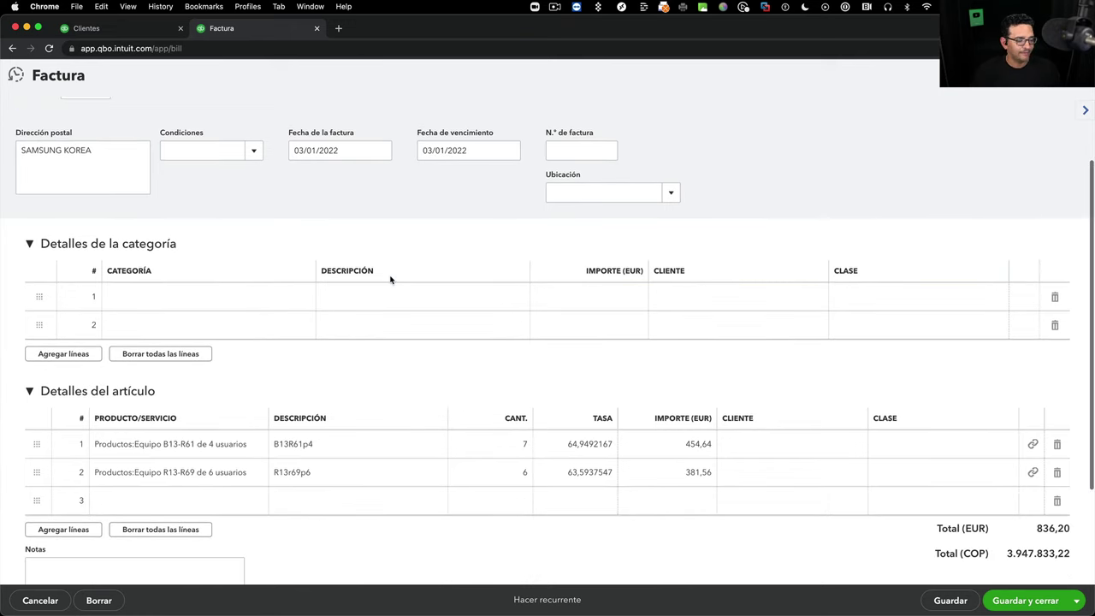
click(698, 443)
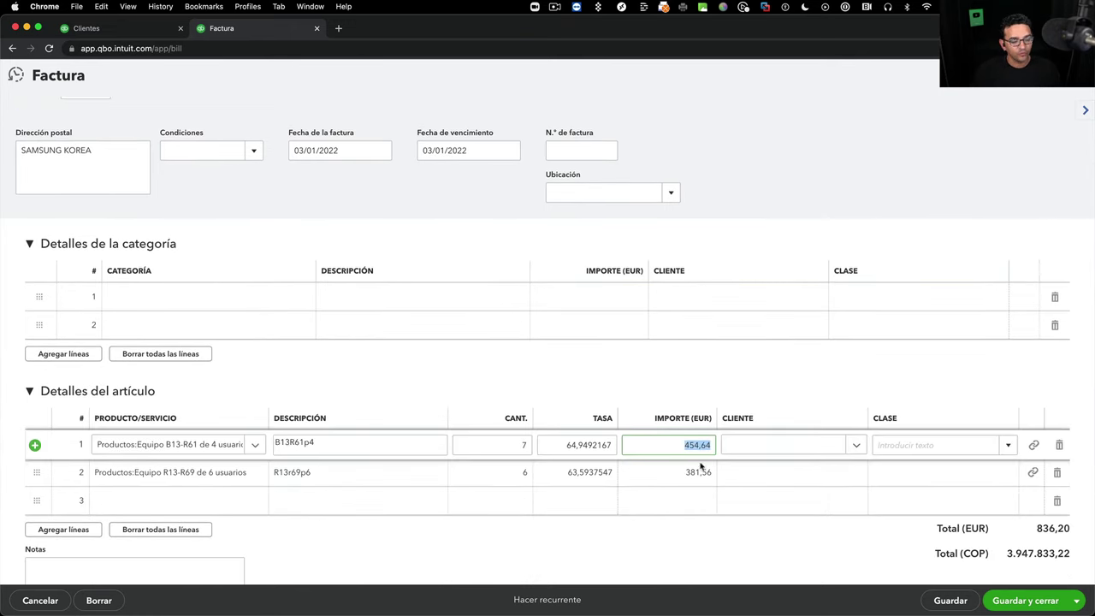
click(706, 471)
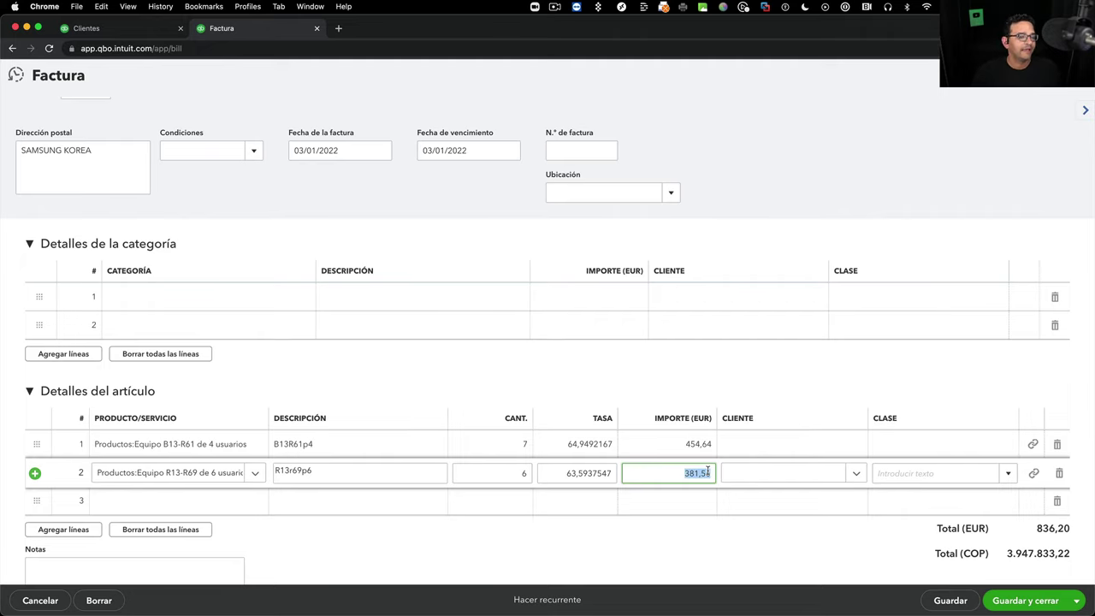
scroll(689, 342, up, 2)
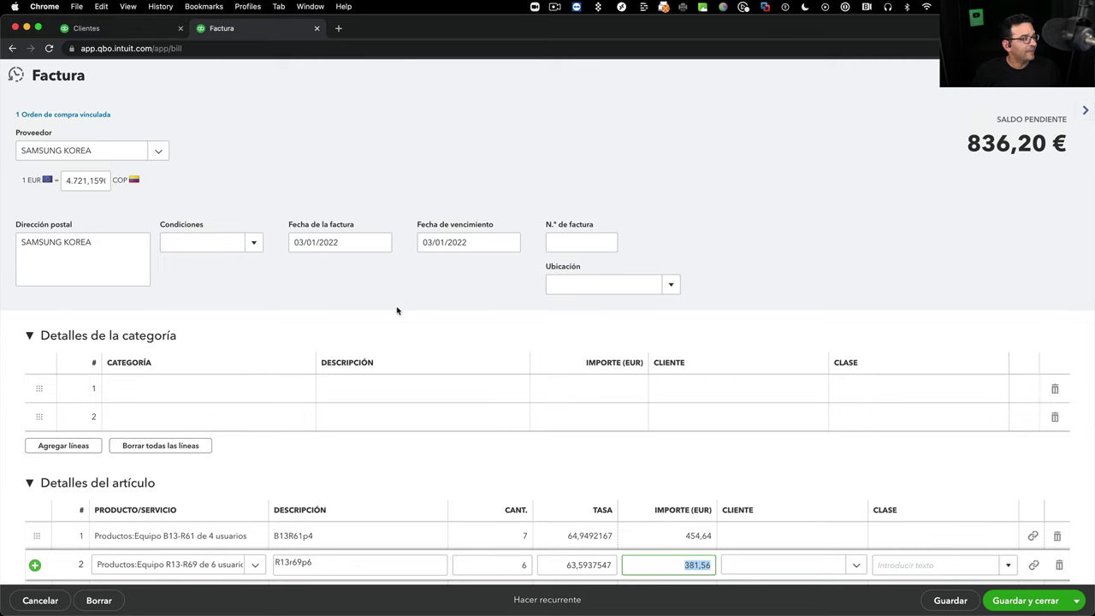
click(1042, 602)
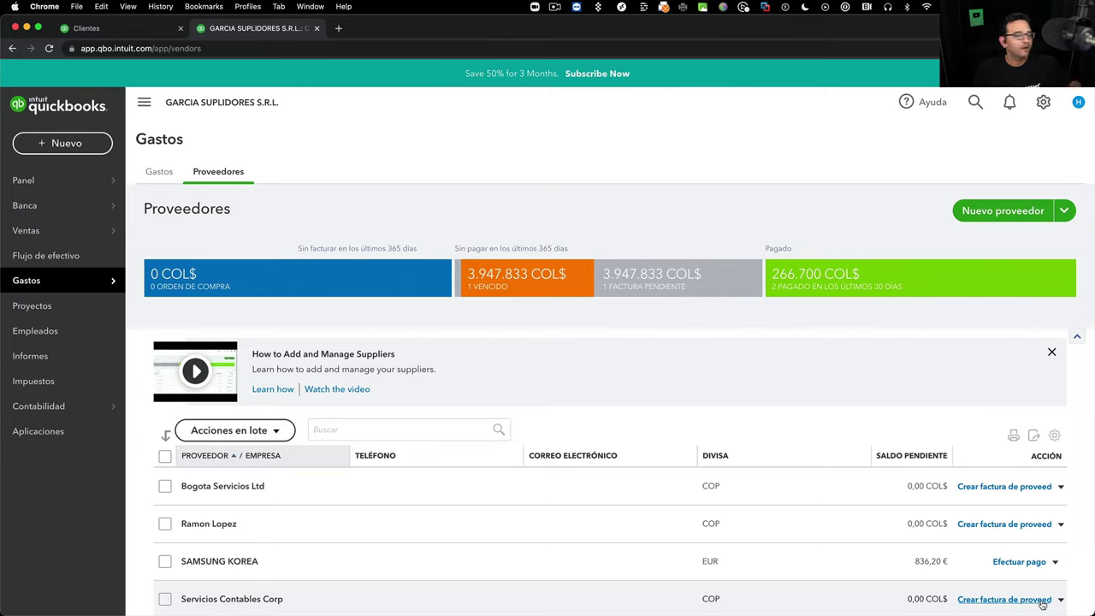
click(41, 143)
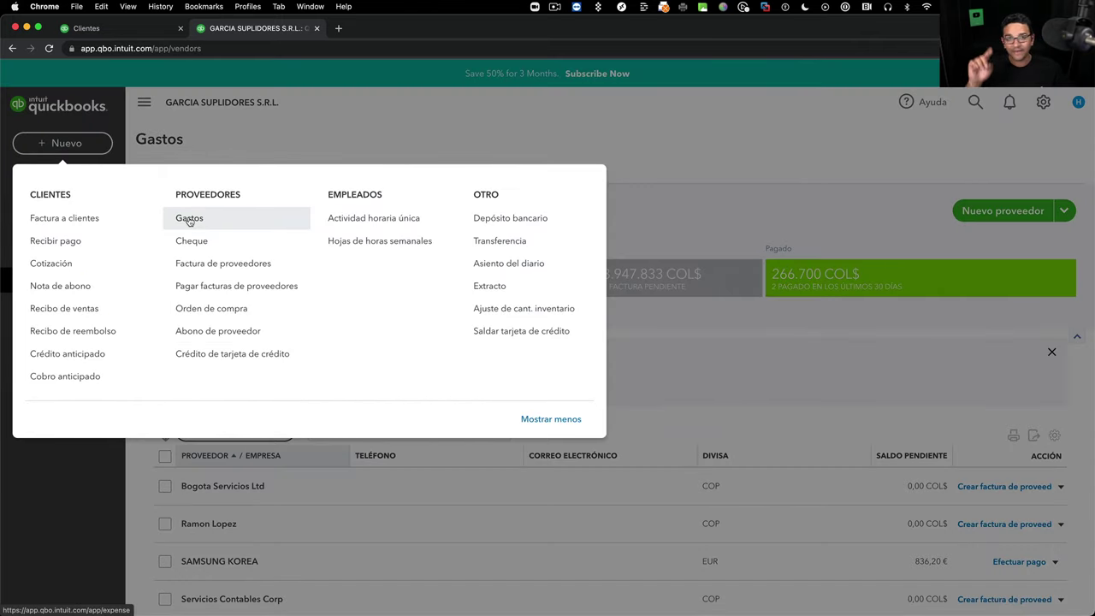
click(189, 219)
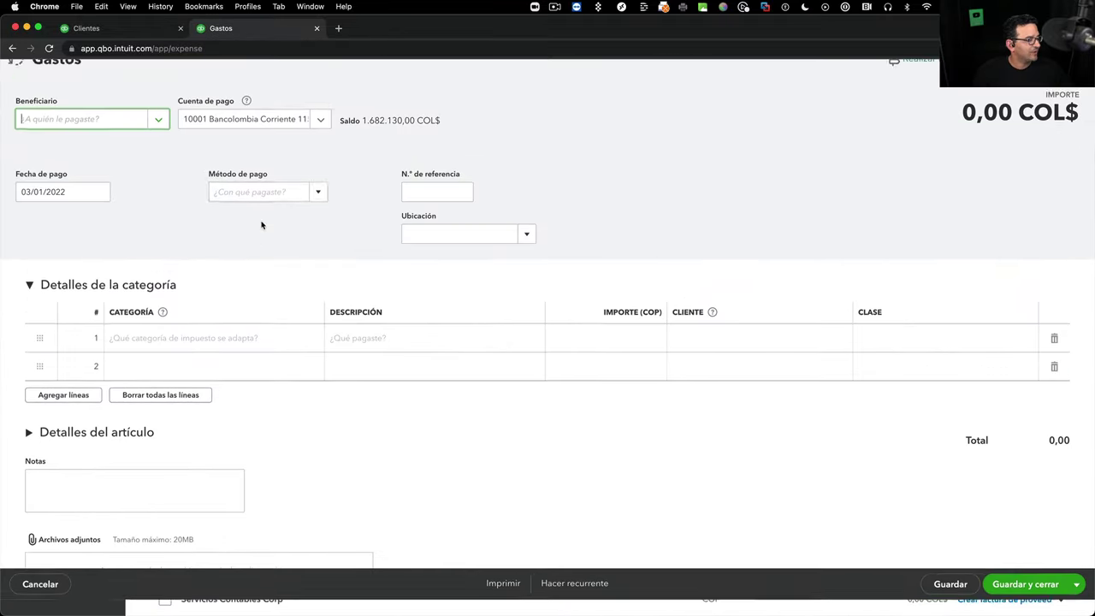
click(160, 137)
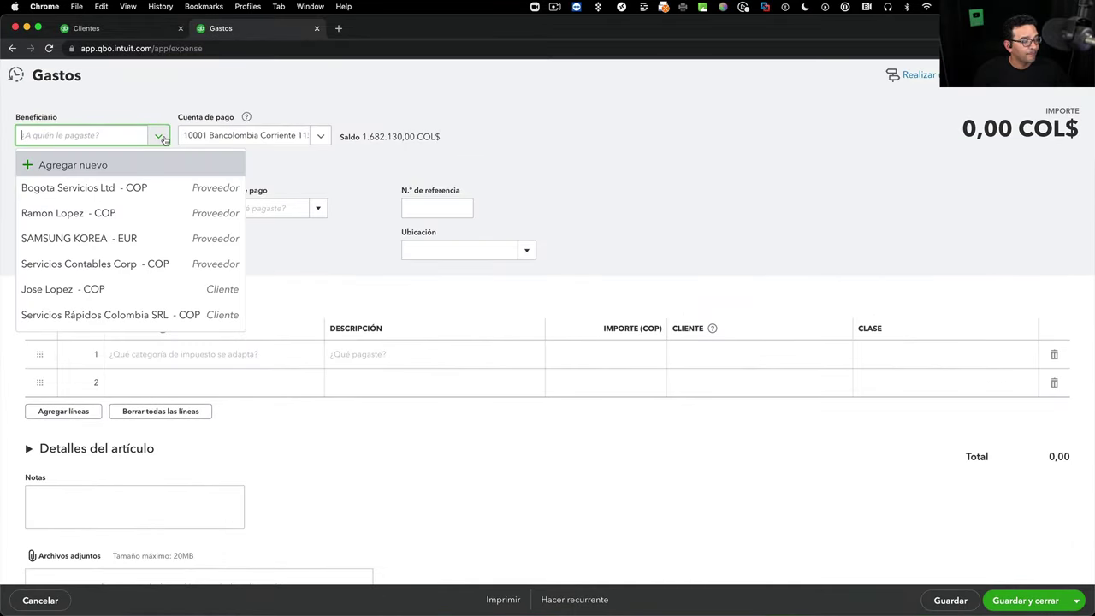
click(98, 239)
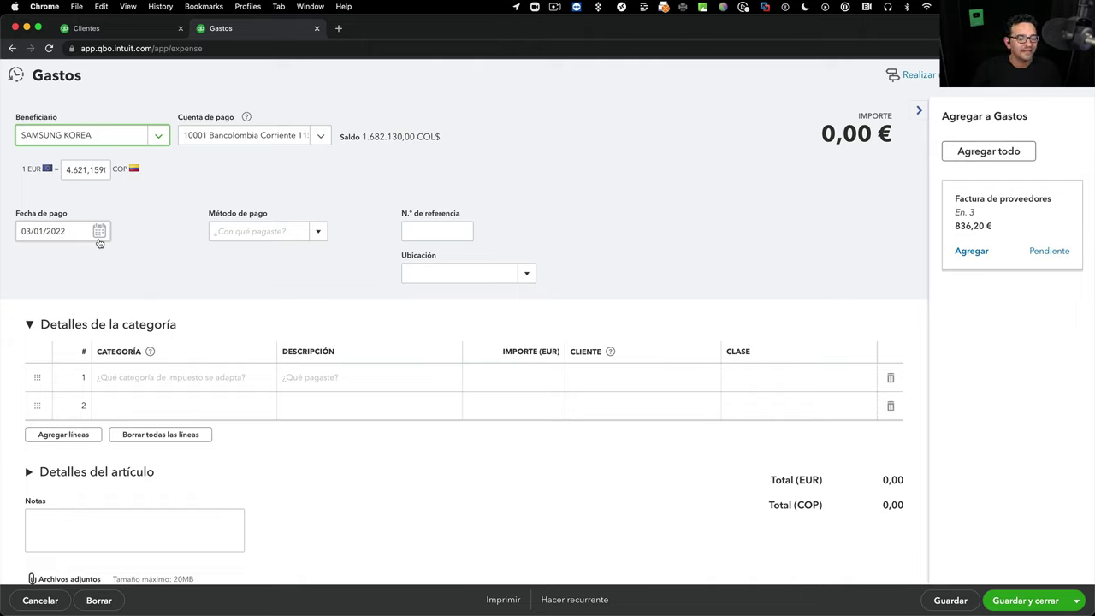
double_click(38, 75)
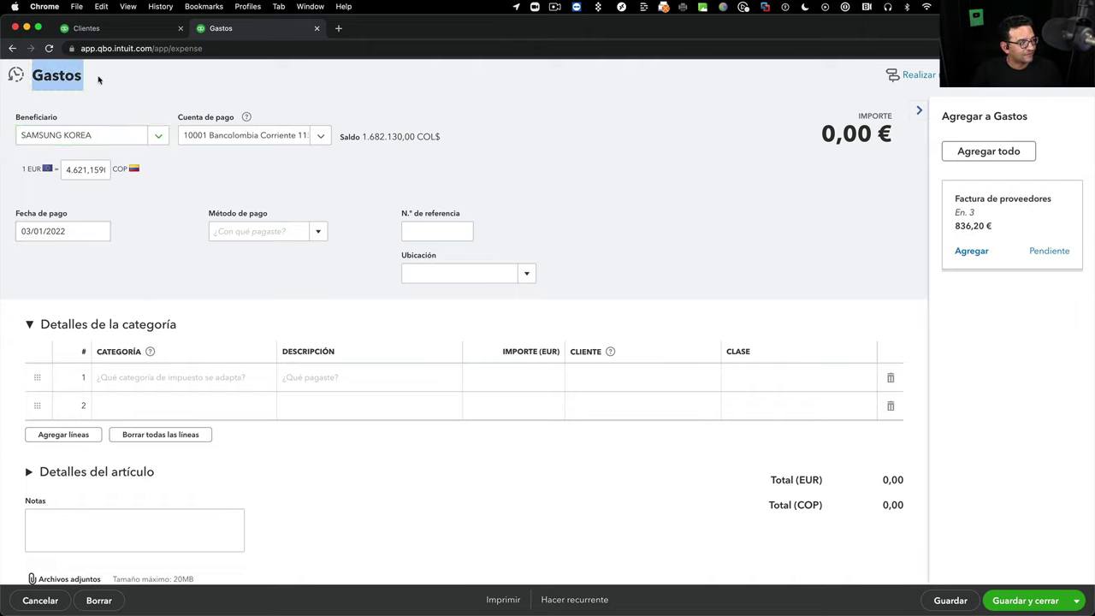
drag(52, 75, 342, 154)
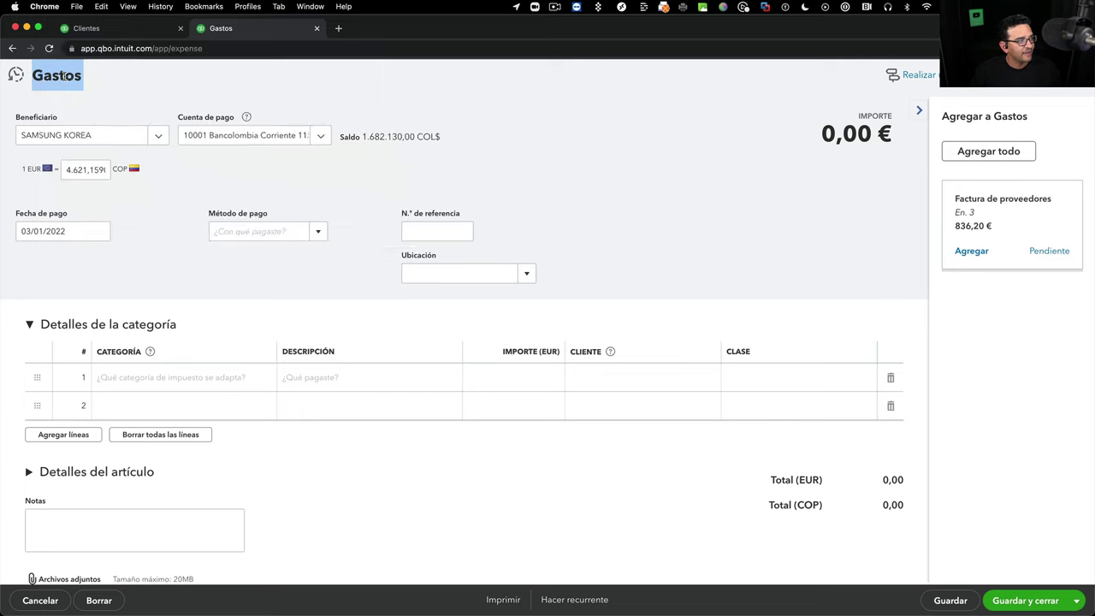
click(982, 252)
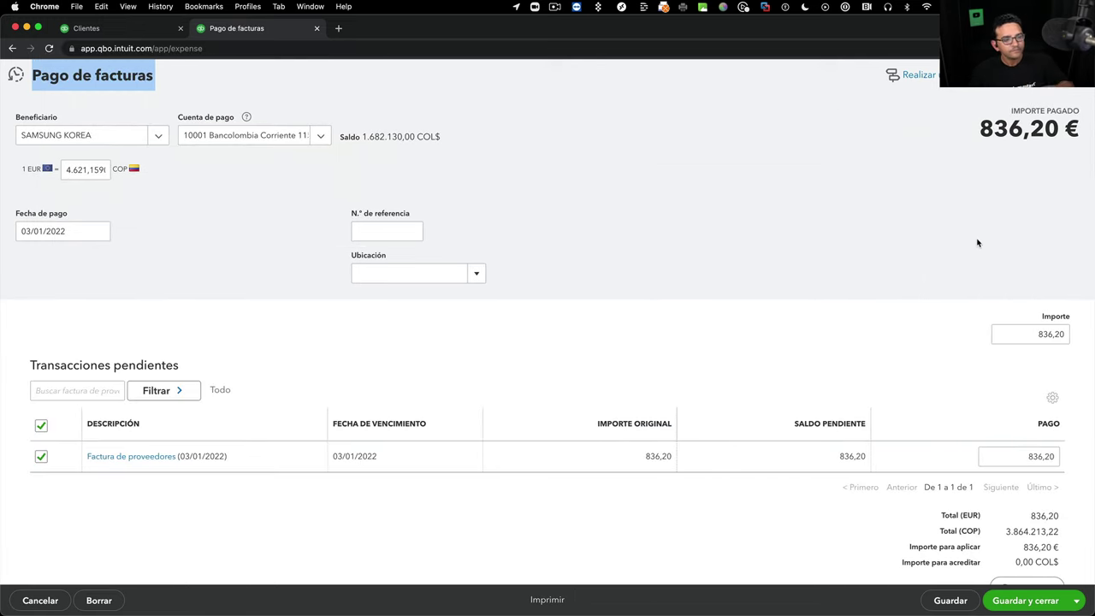
click(527, 352)
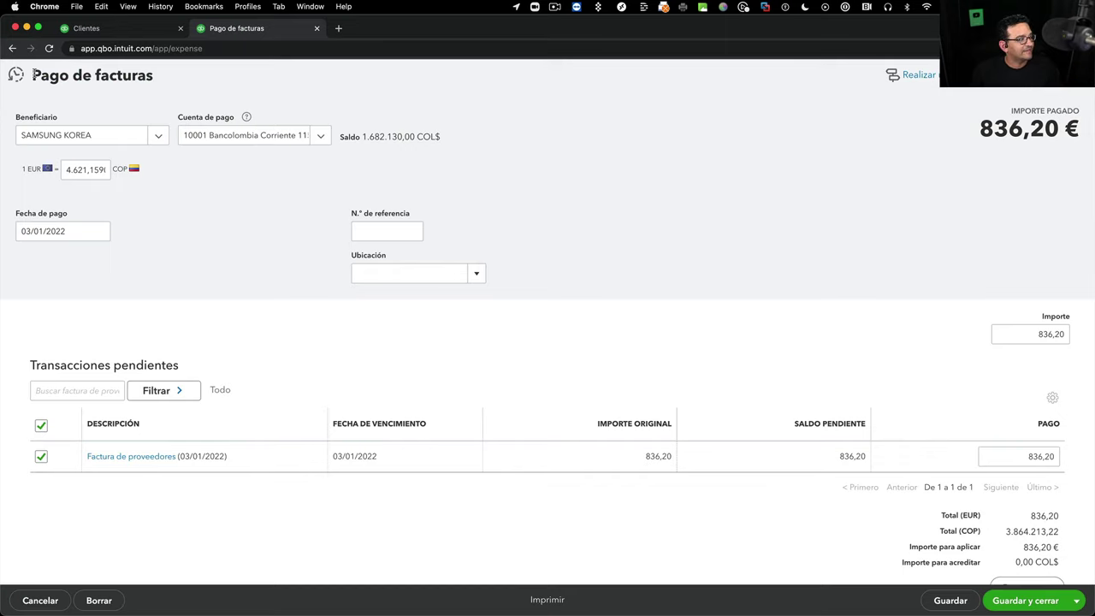
triple_click(36, 77)
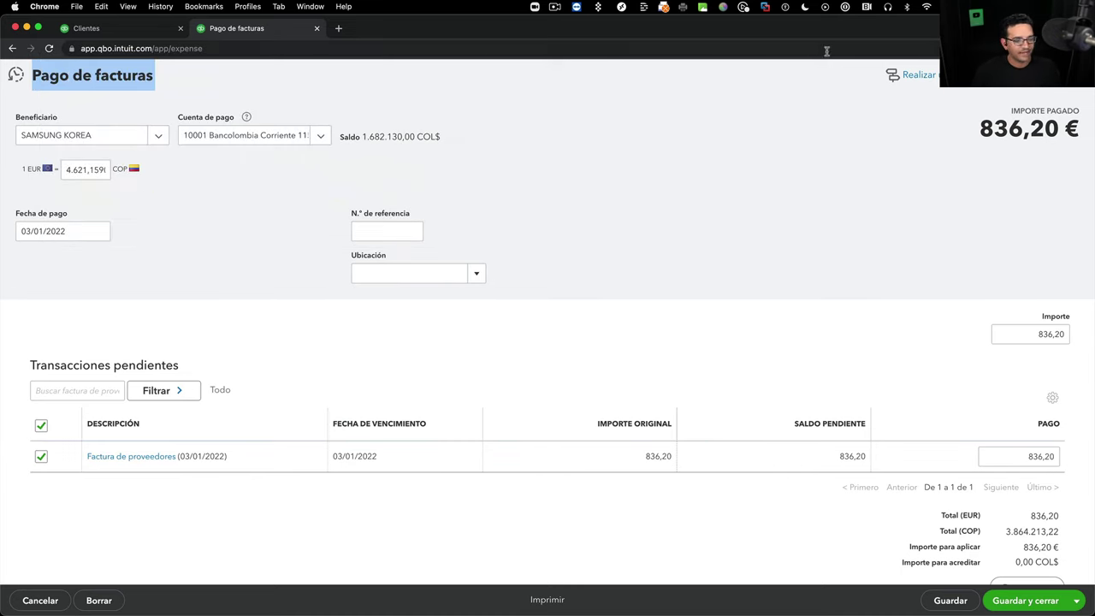
key(Escape)
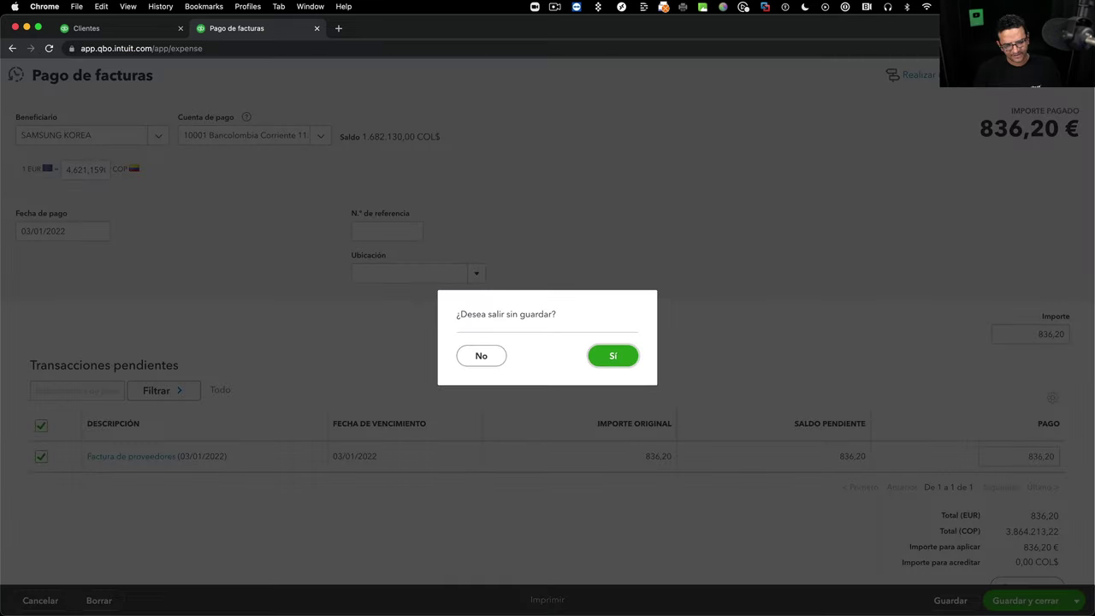
click(618, 353)
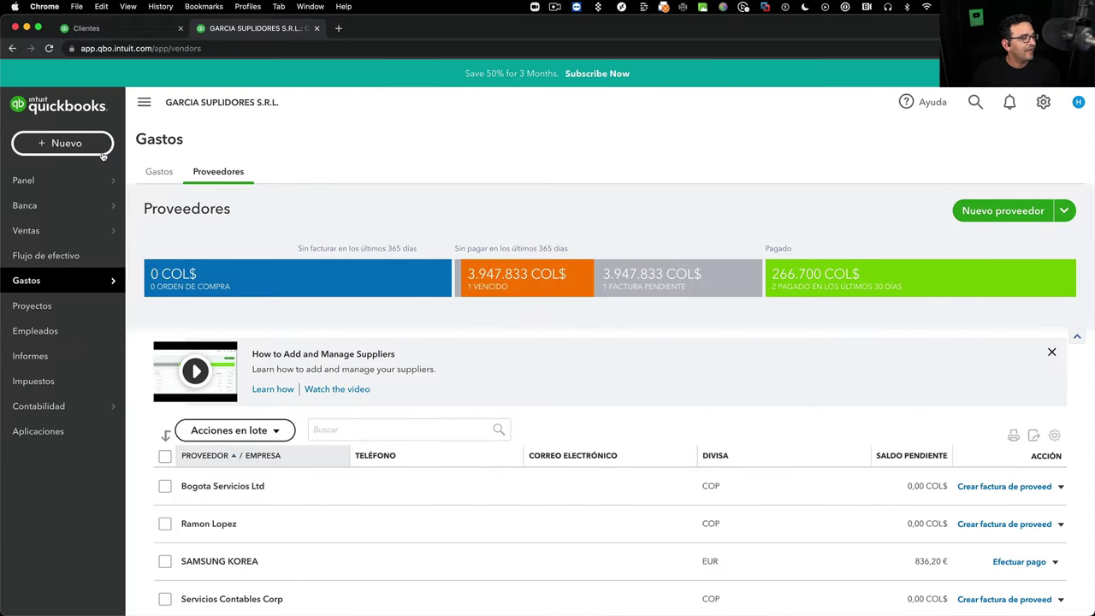
Start a bill payment from 10002 BBVA Corriente 6695, list EUR bills and tick SAMSUNG KOREA
click(58, 147)
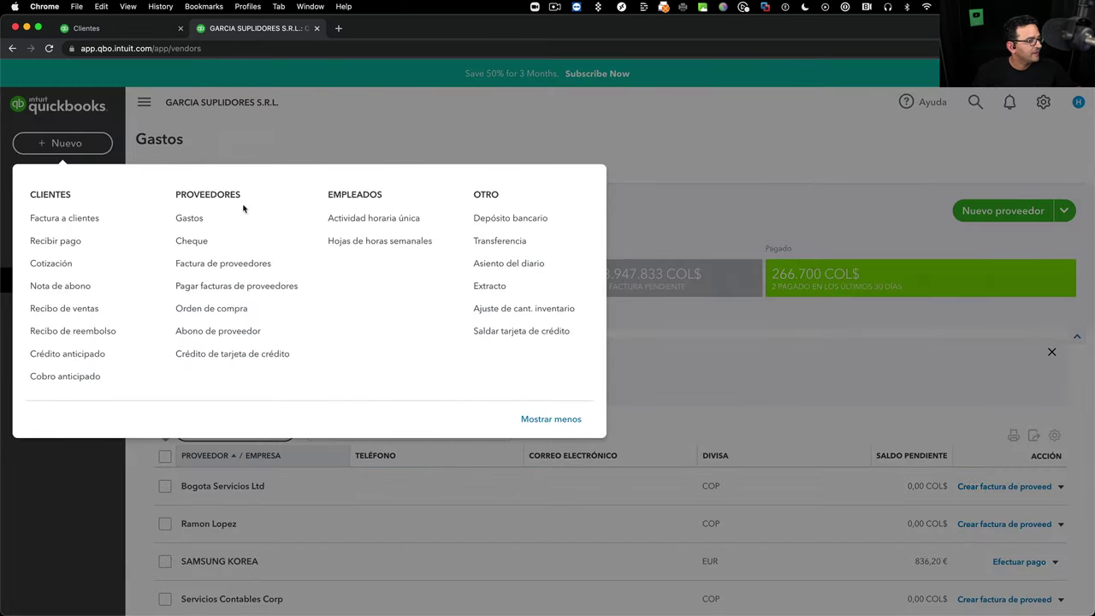
click(214, 288)
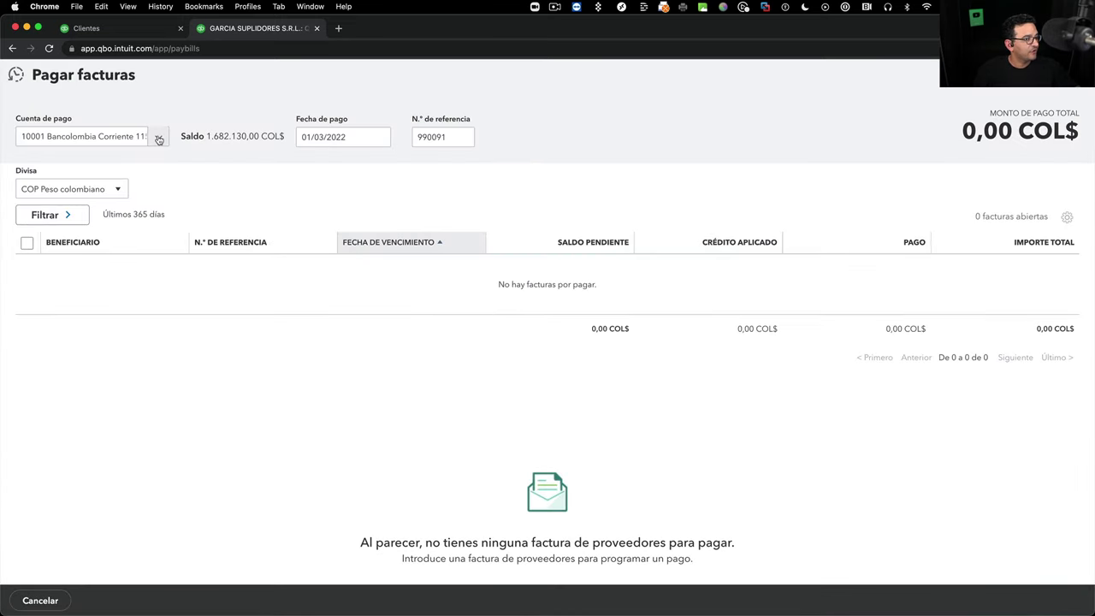
click(158, 139)
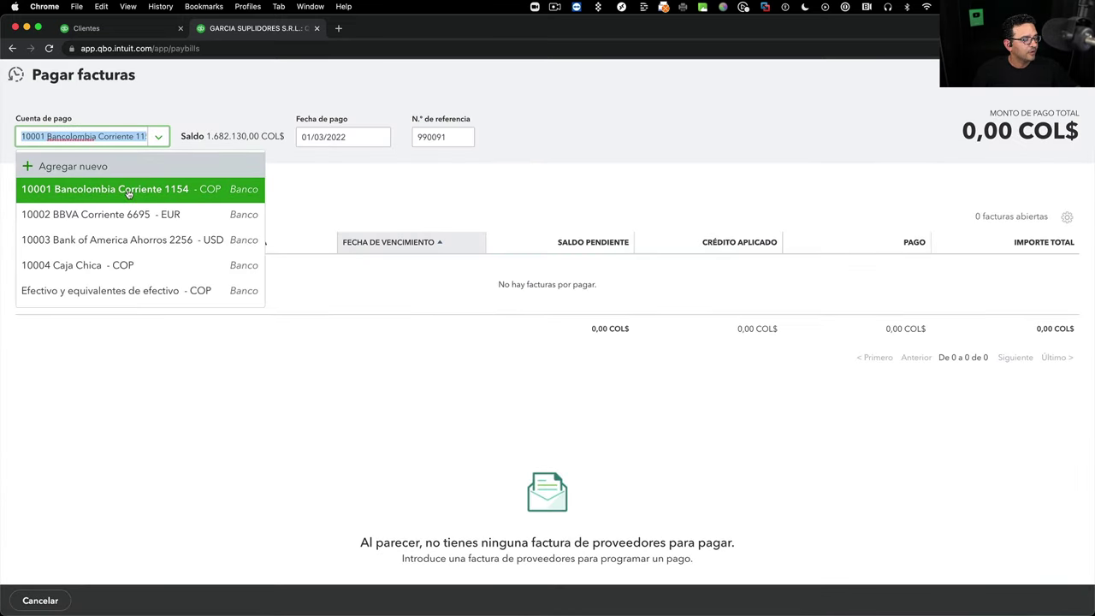
click(92, 216)
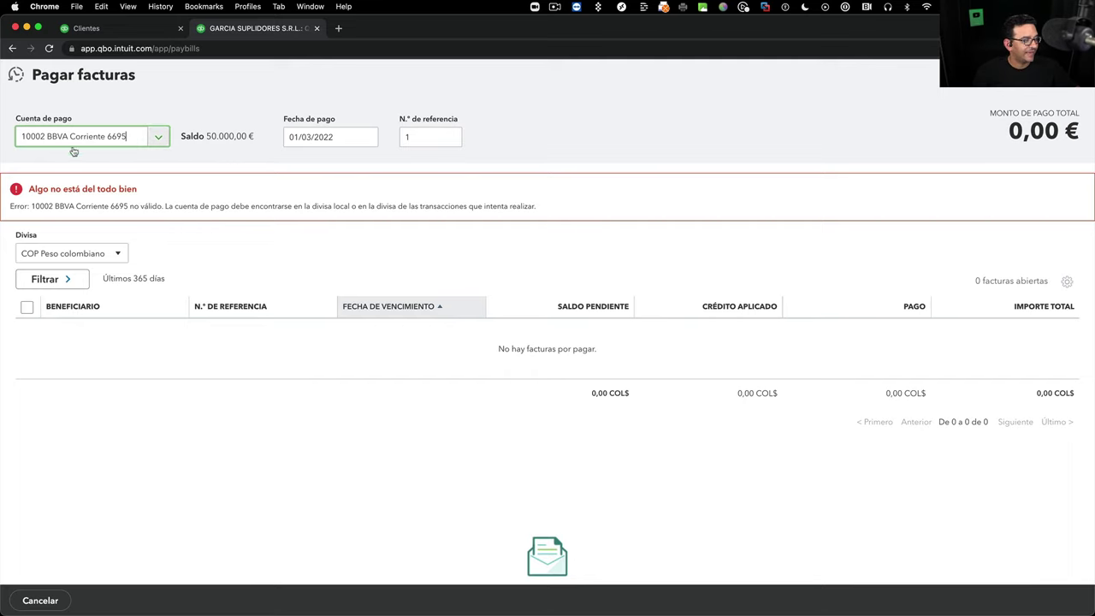
click(120, 253)
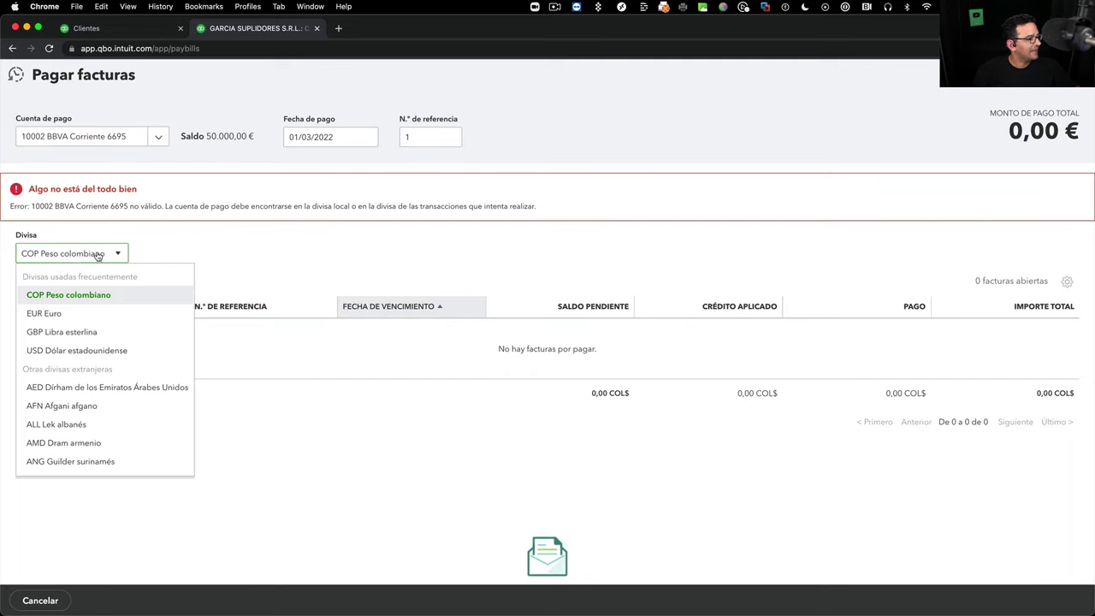
click(53, 313)
click(26, 271)
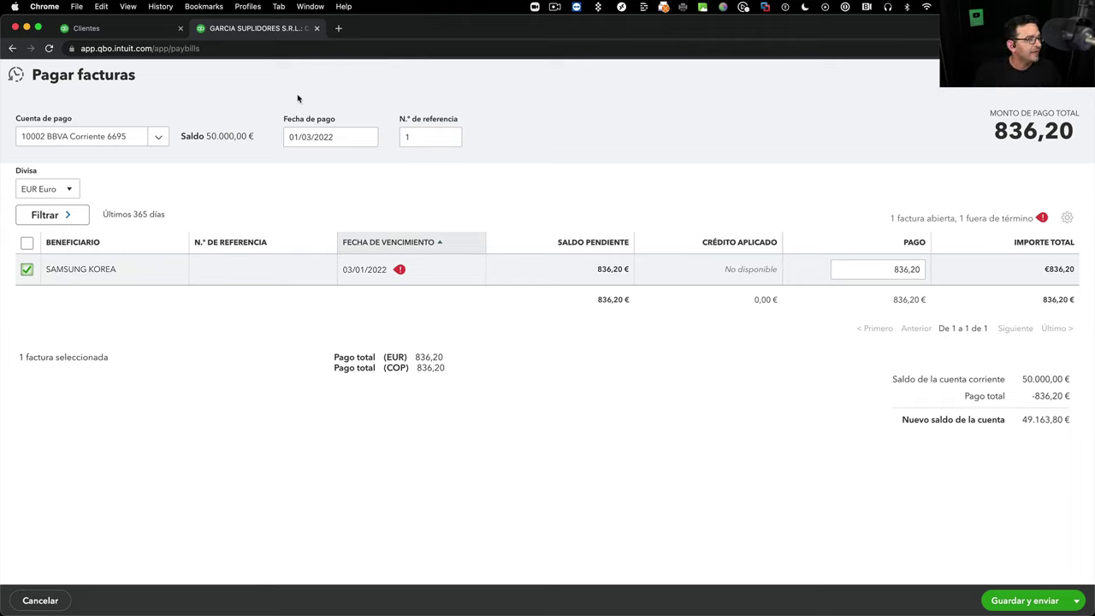
Date the payment 25/03/2022 and confirm the Pago amount reads 836,20
click(329, 137)
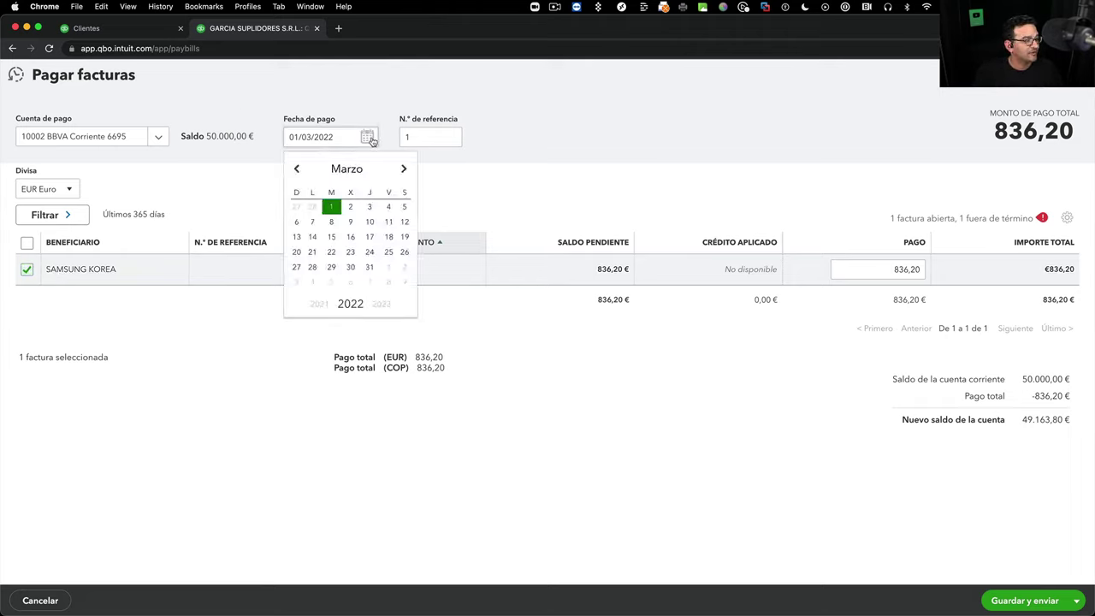
click(388, 251)
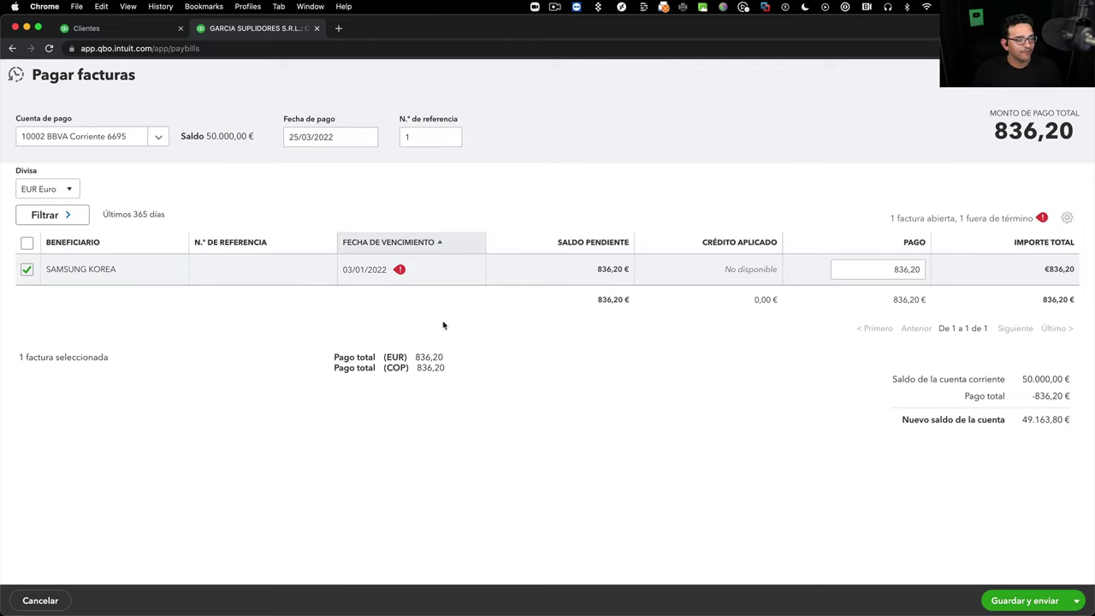
click(907, 269)
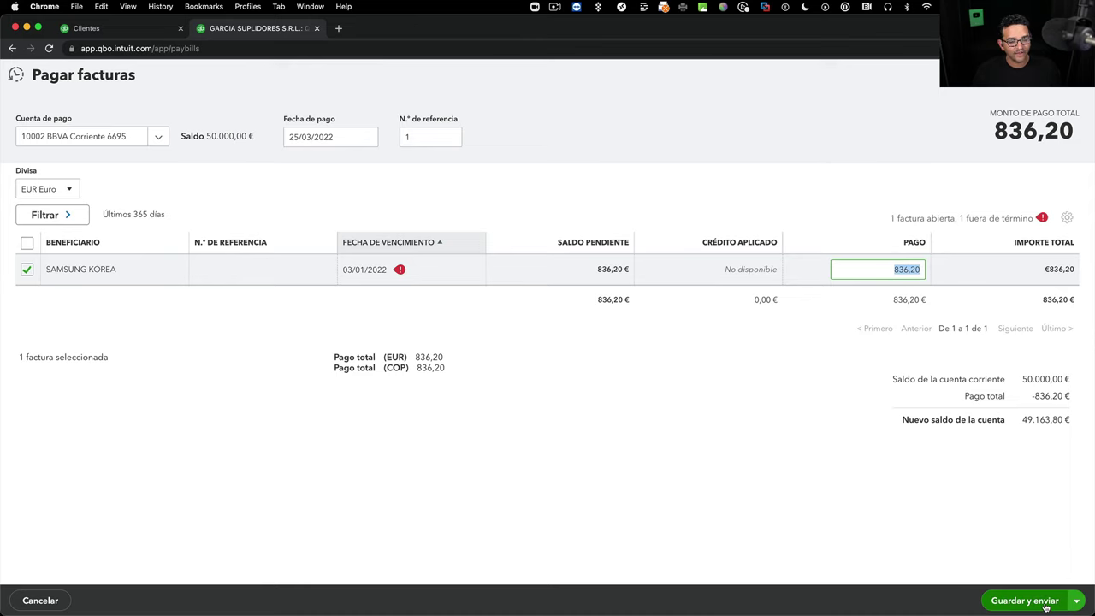
Save the 836,20 € SAMSUNG KOREA payment and close the remittance e-mail without sending
click(1035, 601)
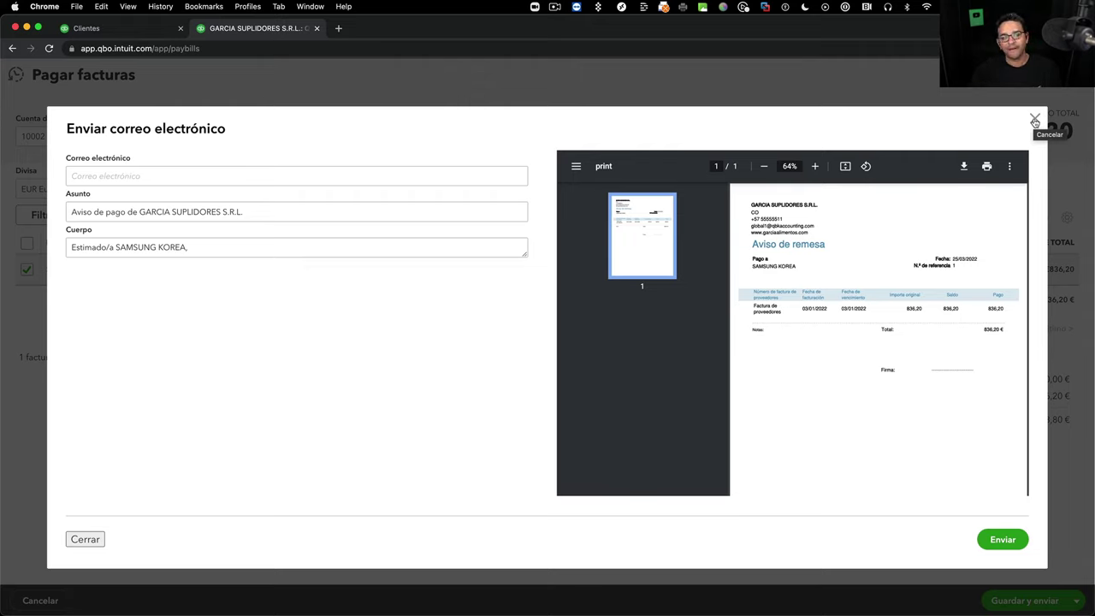
click(1034, 120)
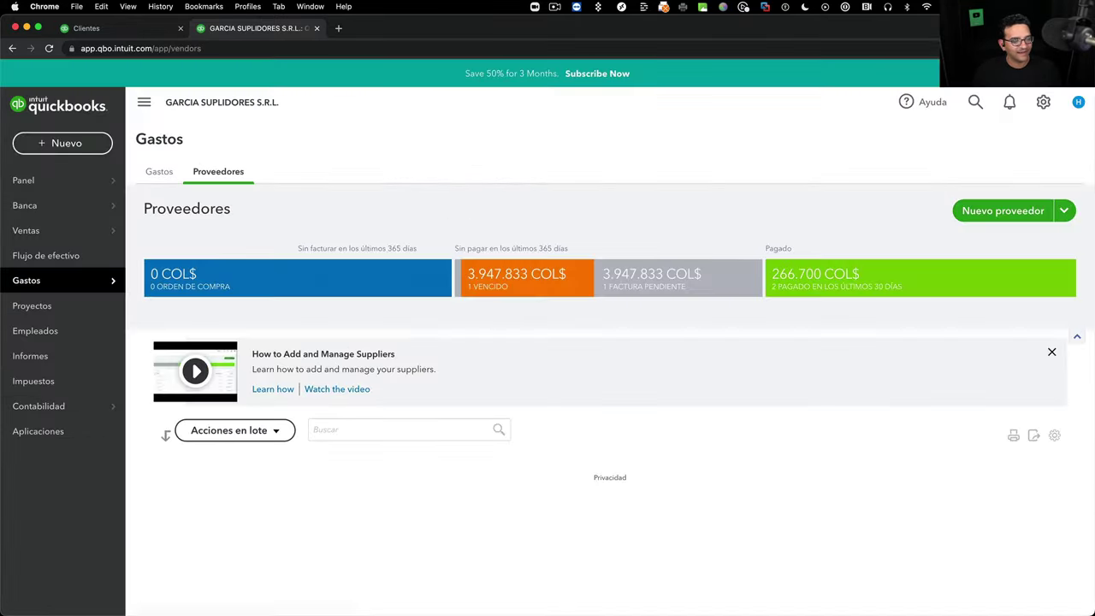
From the 10002 BBVA account history in Plan de cuentas, open SAMSUNG KOREA bill payment n.º1 in full edit
mouse_move(35, 408)
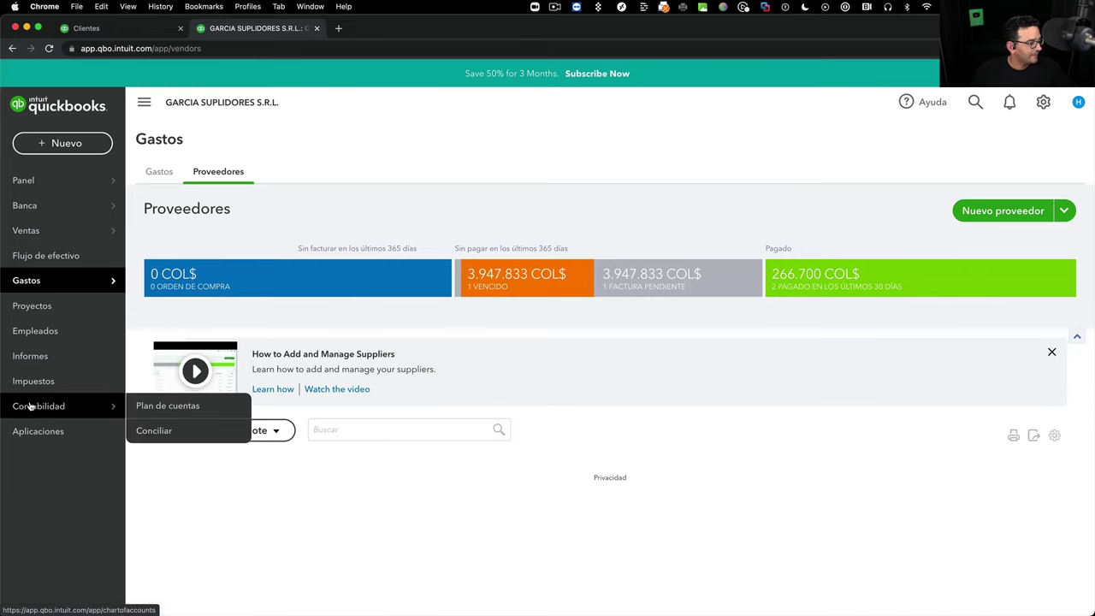
click(161, 410)
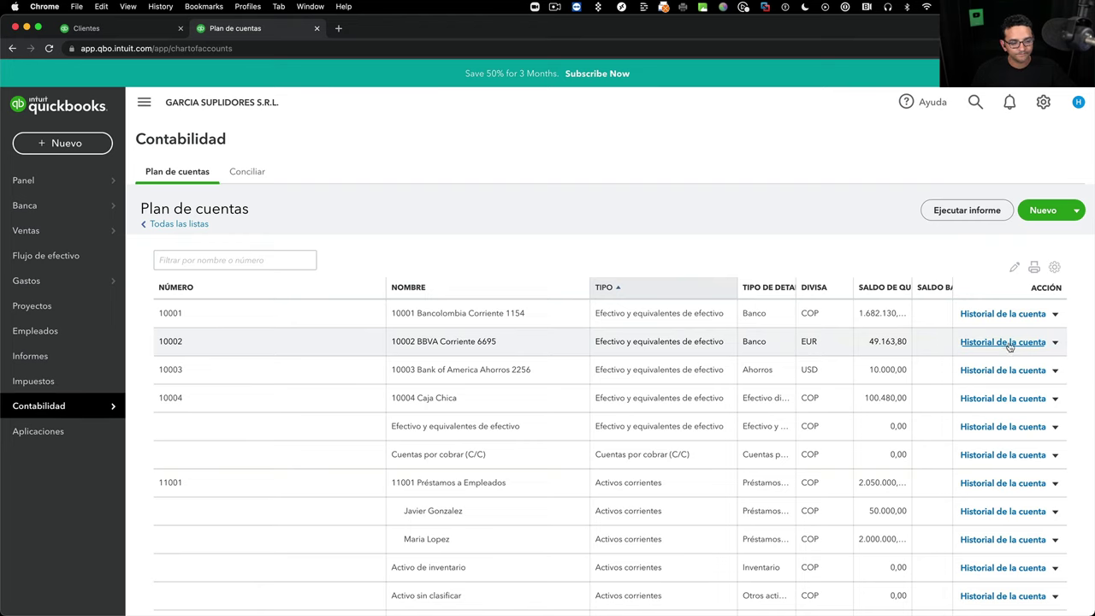
click(1008, 343)
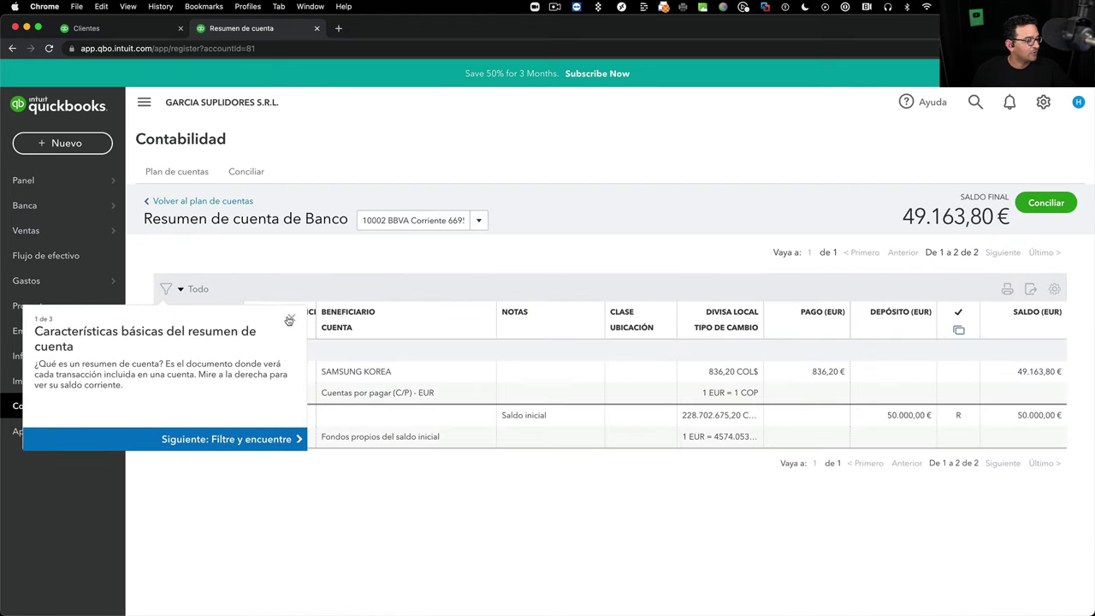
click(289, 319)
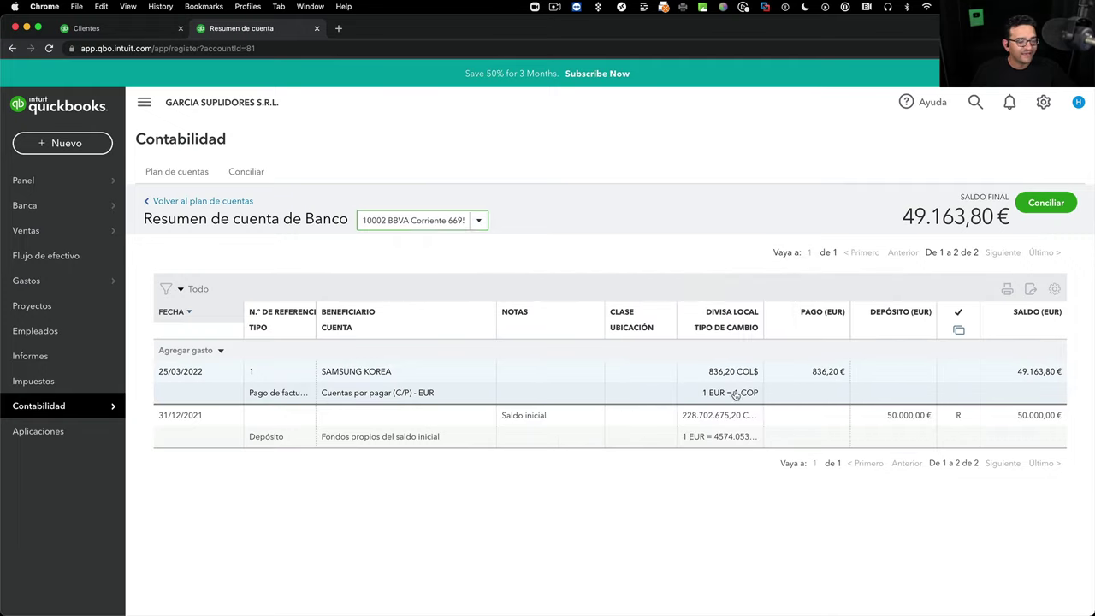
click(735, 393)
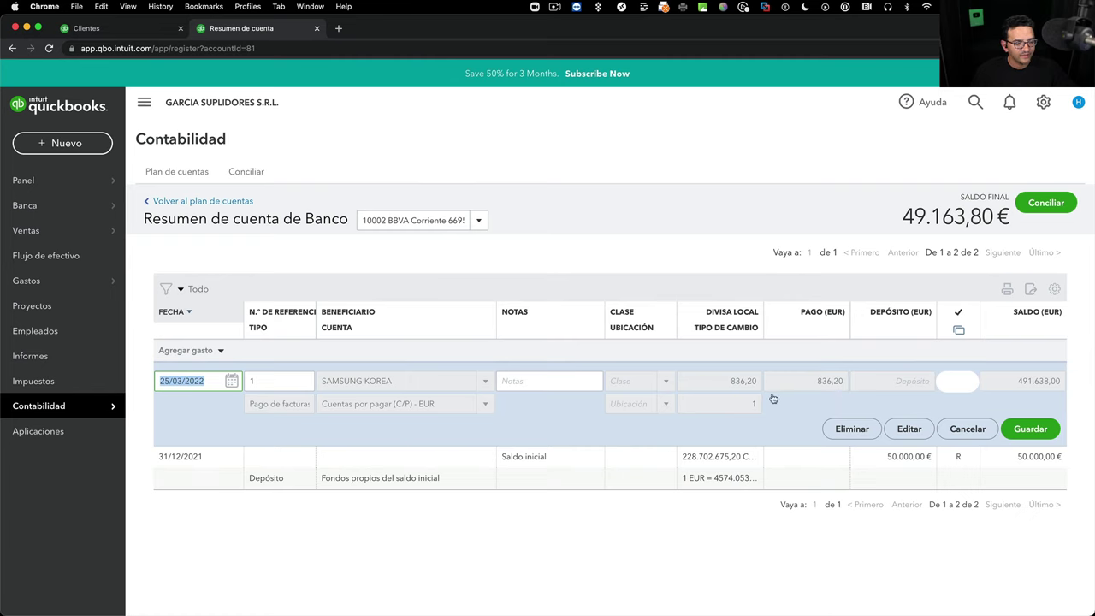
click(912, 430)
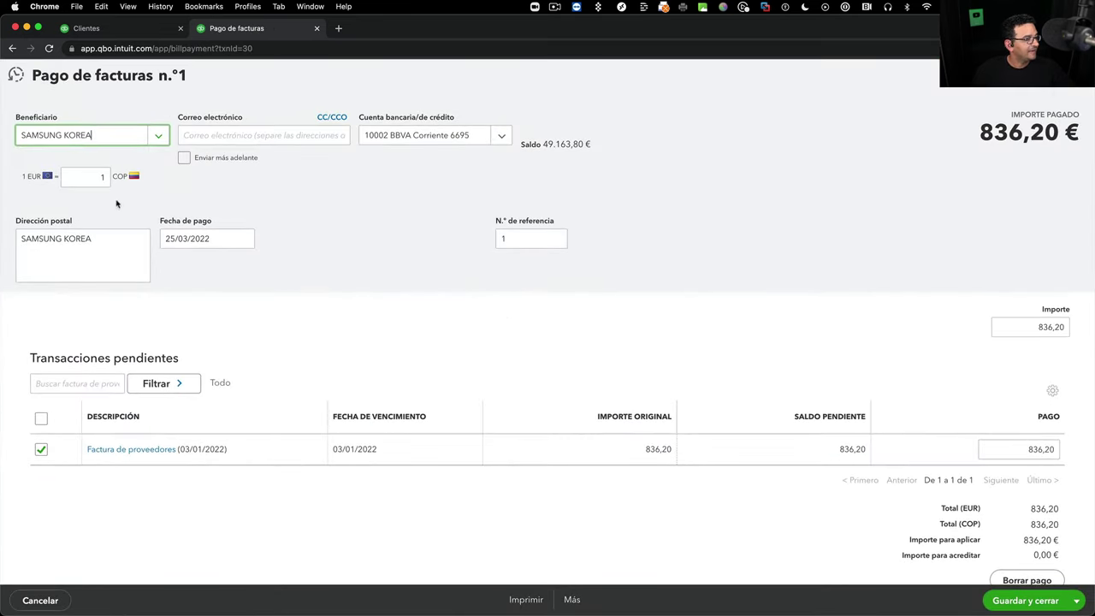
click(101, 177)
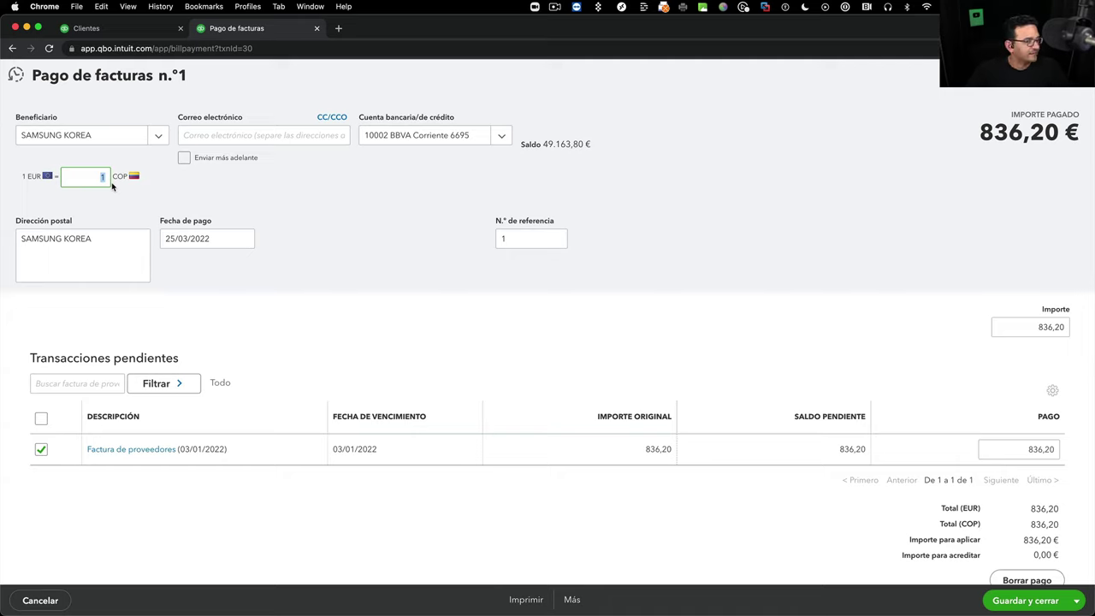
Type a new 1 EUR = COP exchange rate and remove a misplaced separator
text(4)
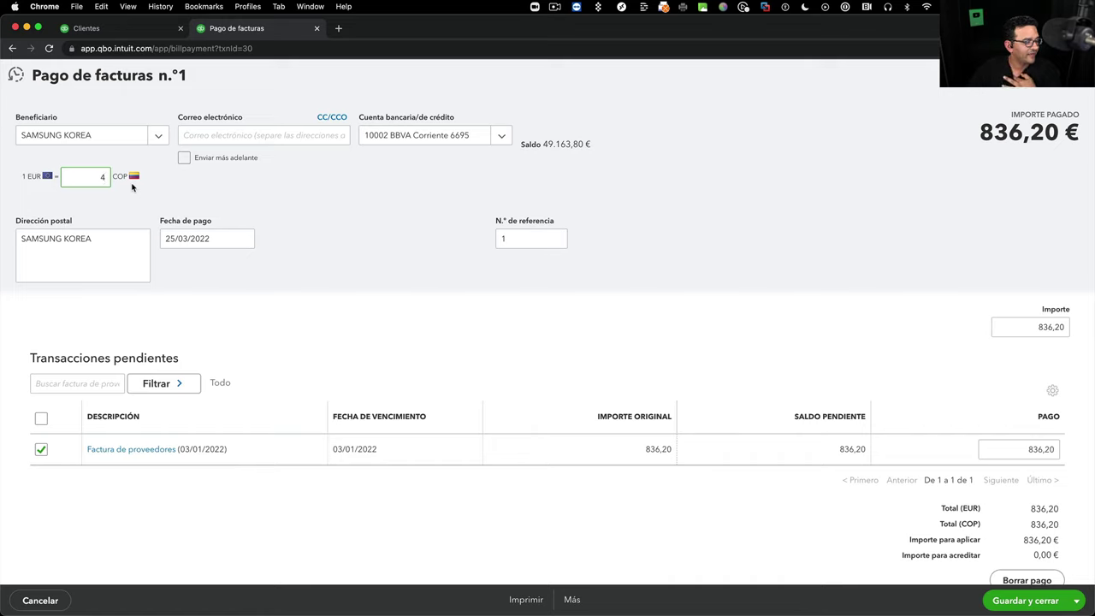
text(6985)
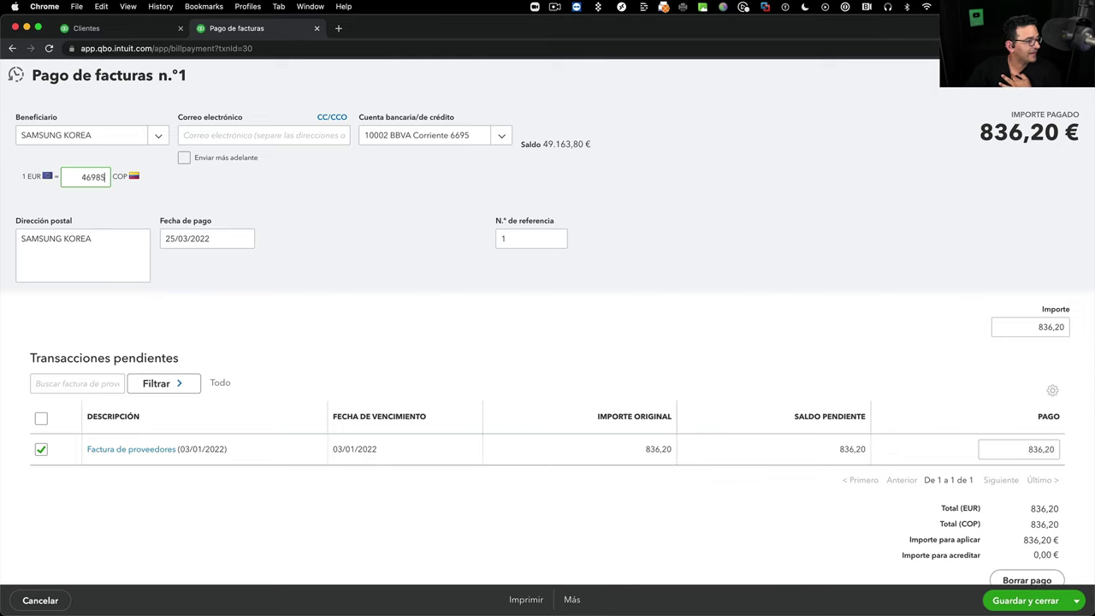
text(555)
key(Tab)
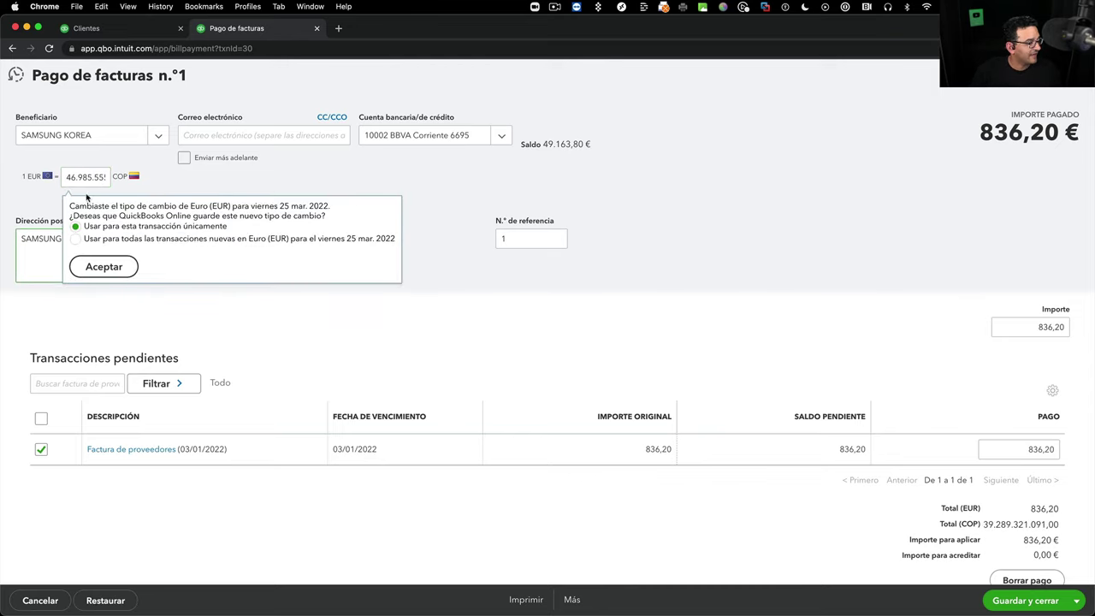
click(79, 177)
click(79, 176)
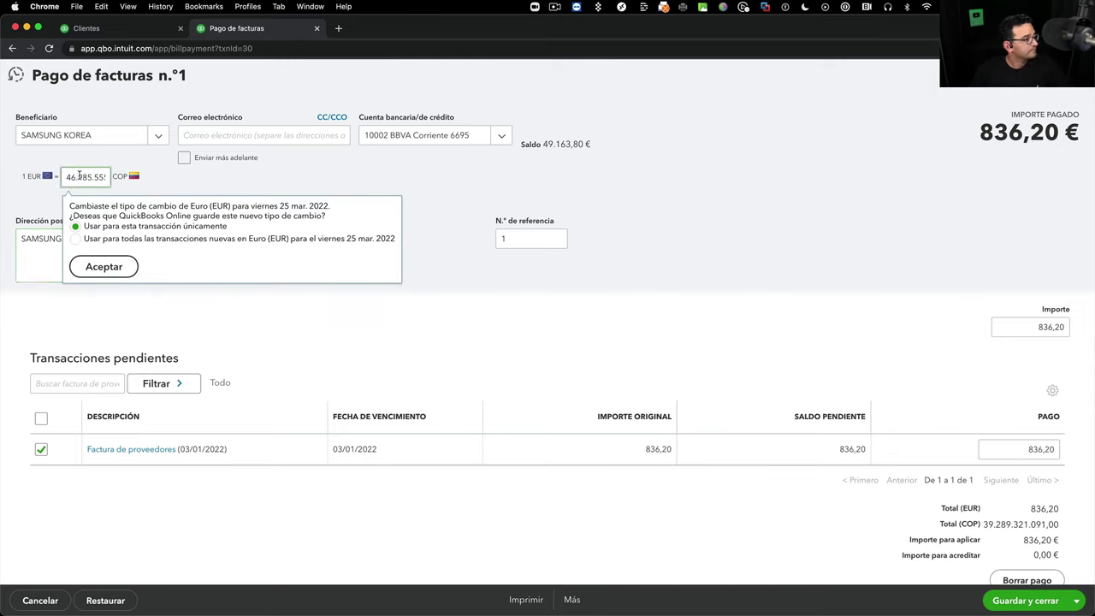
key(BackSpace)
key(Tab)
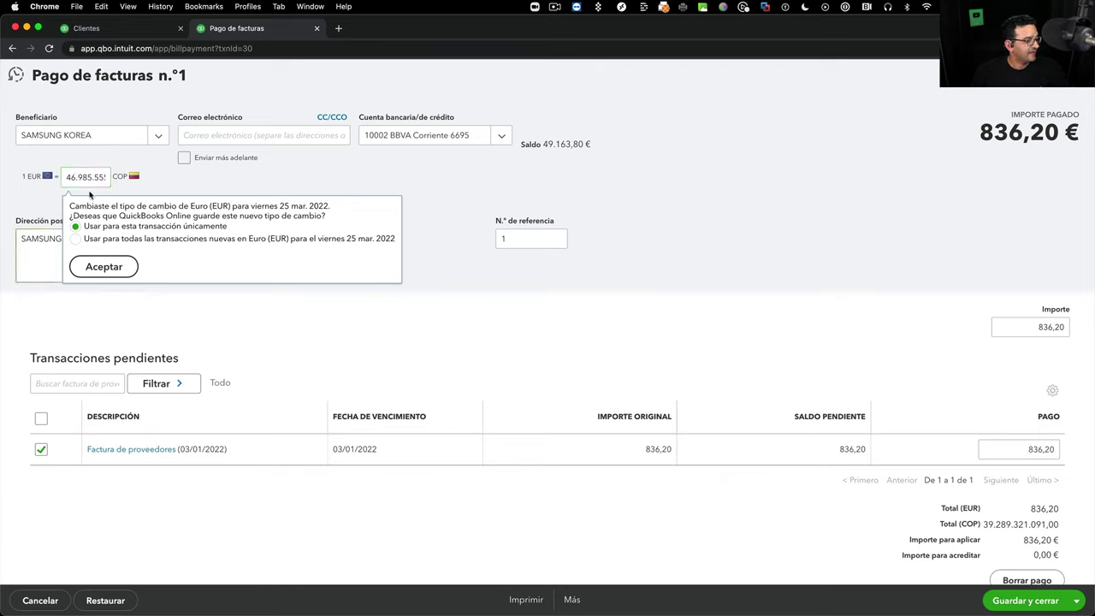
Retype the rate as 4.658,665 COP per euro for this transaction only, fixing the decimal
drag(66, 177, 135, 182)
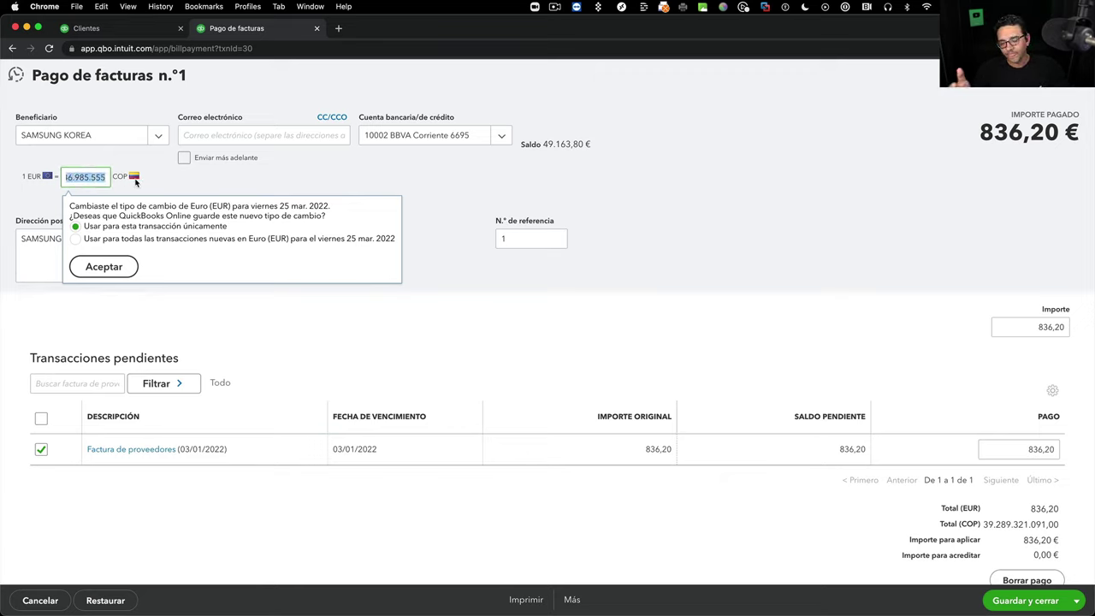
text(4)
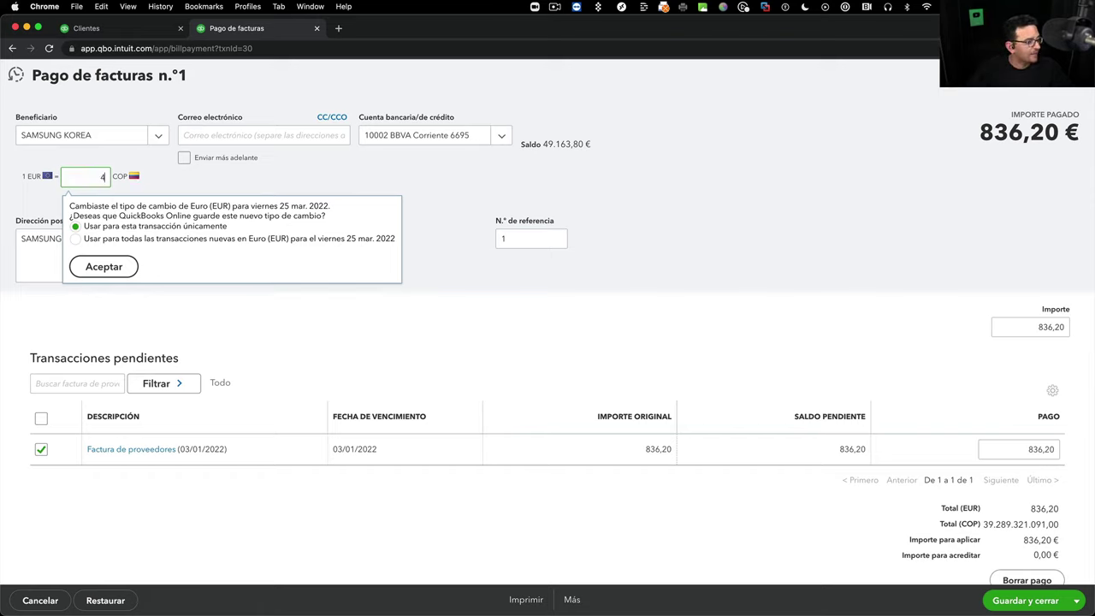
text(.658.665)
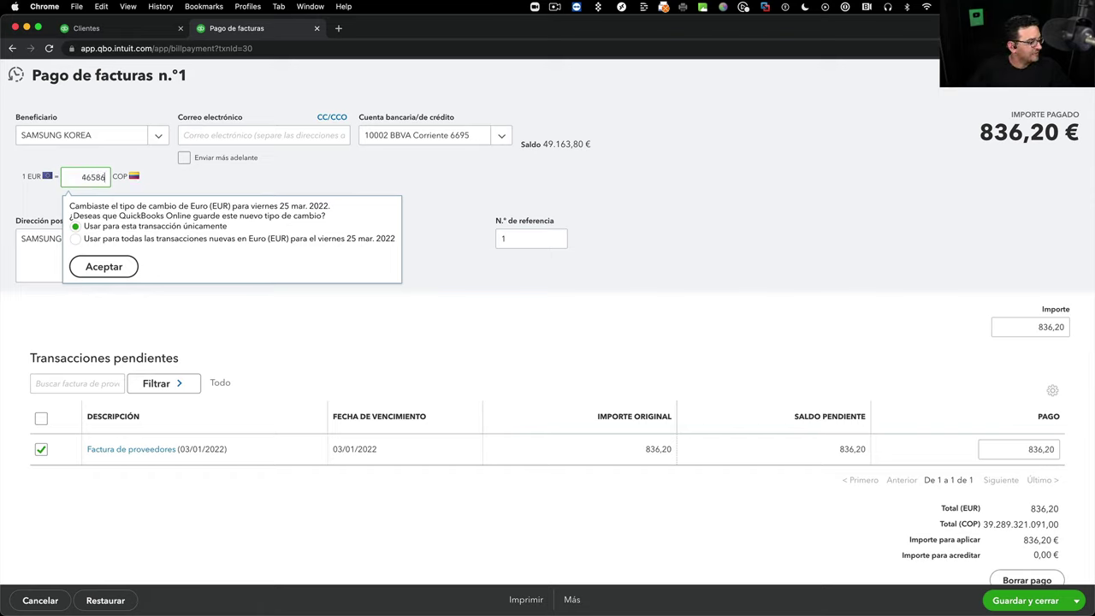
key(Tab)
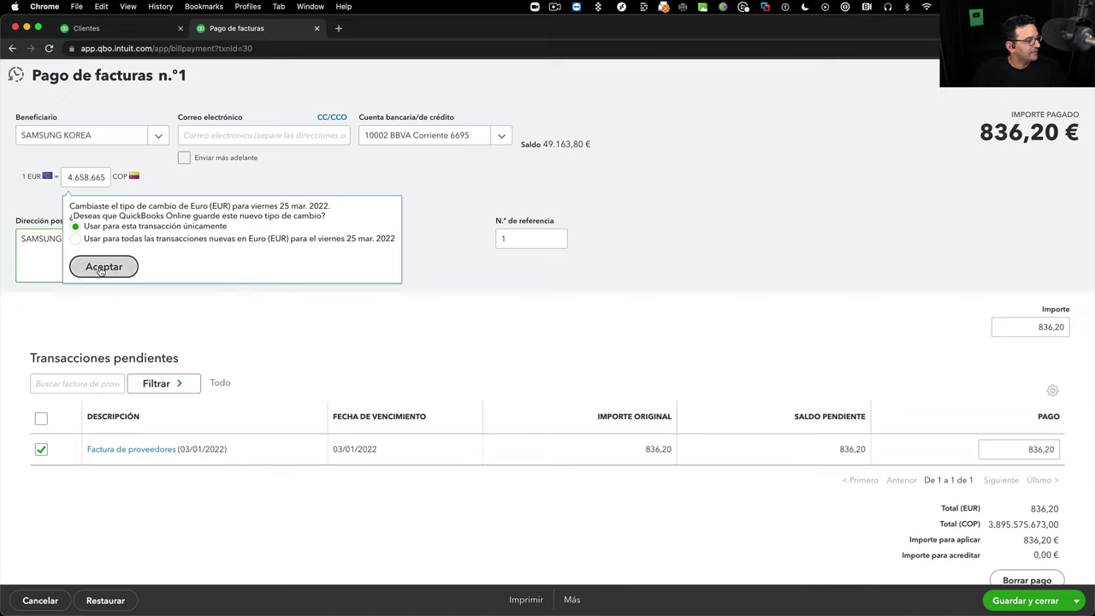
click(103, 266)
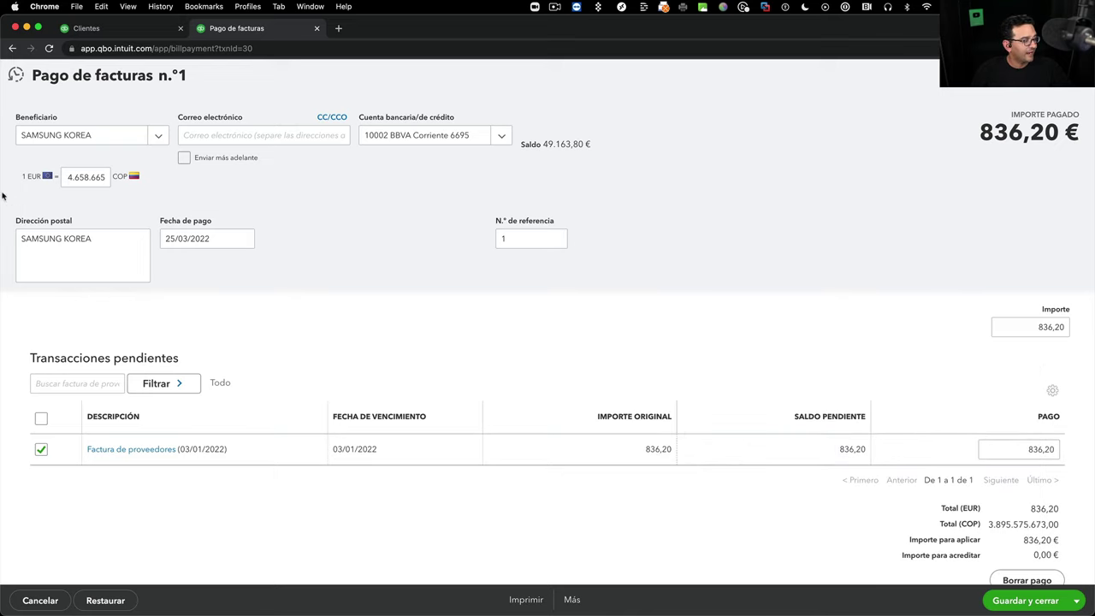
click(91, 177)
click(92, 178)
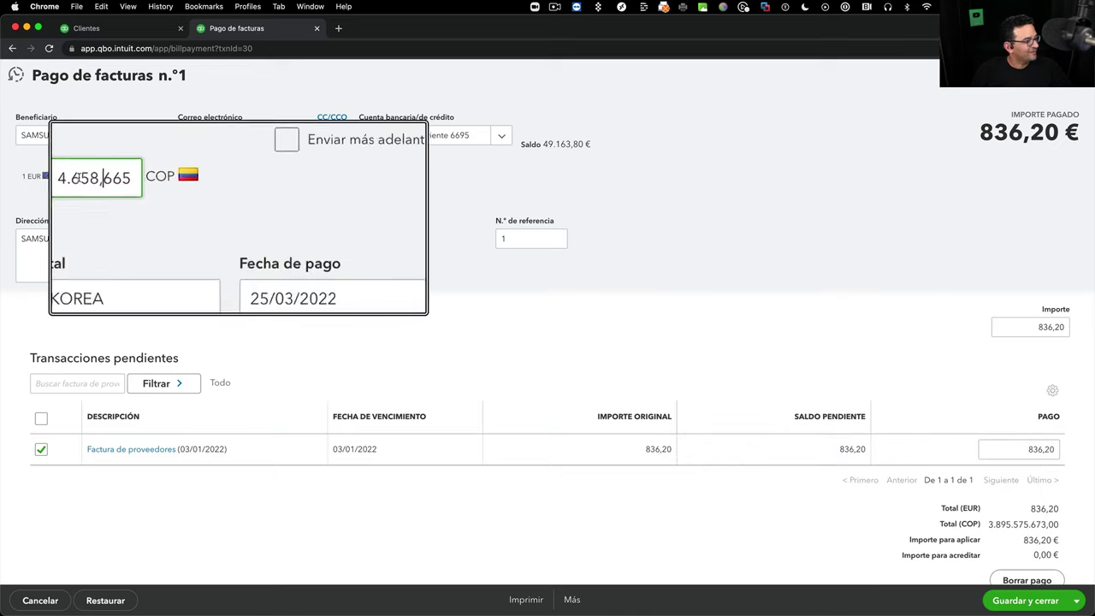
click(145, 188)
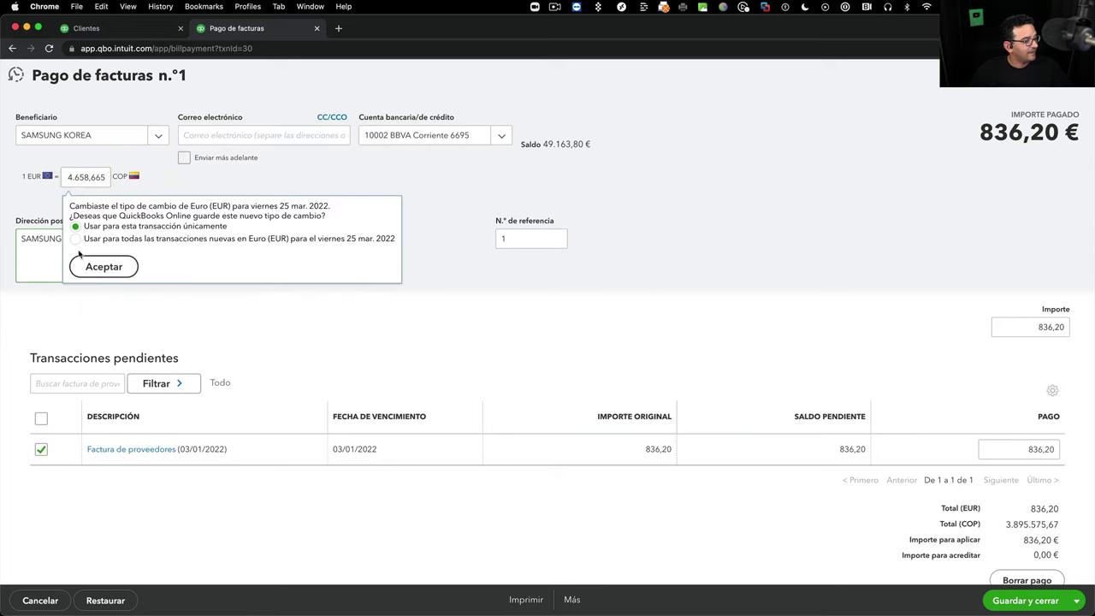
Apply the new rate to this transaction only, then save the payment and confirm changing the linked transaction
click(90, 261)
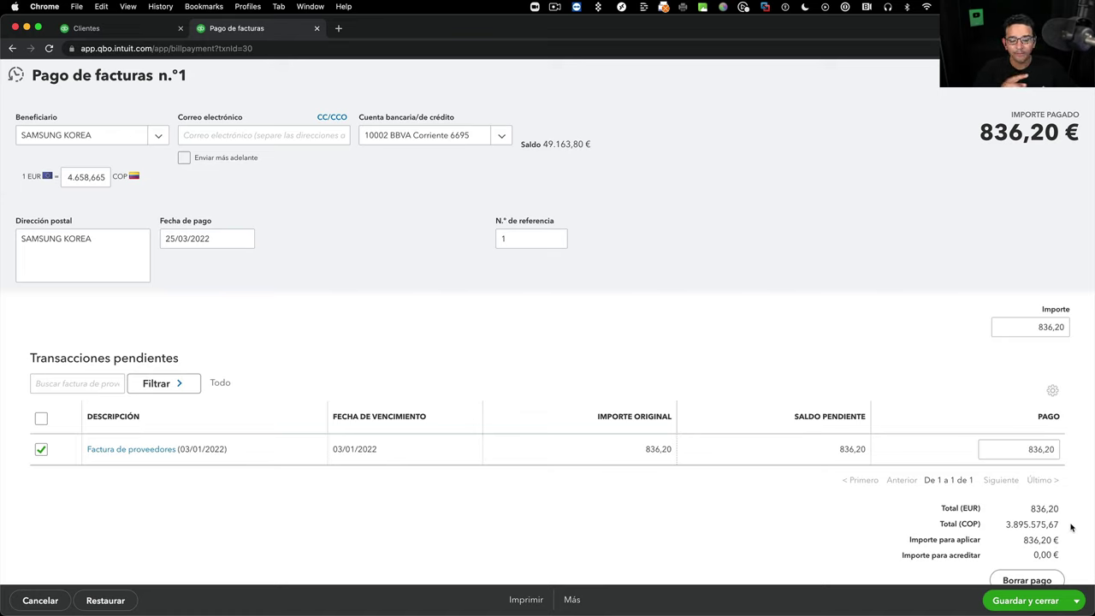
scroll(941, 479, down, 1)
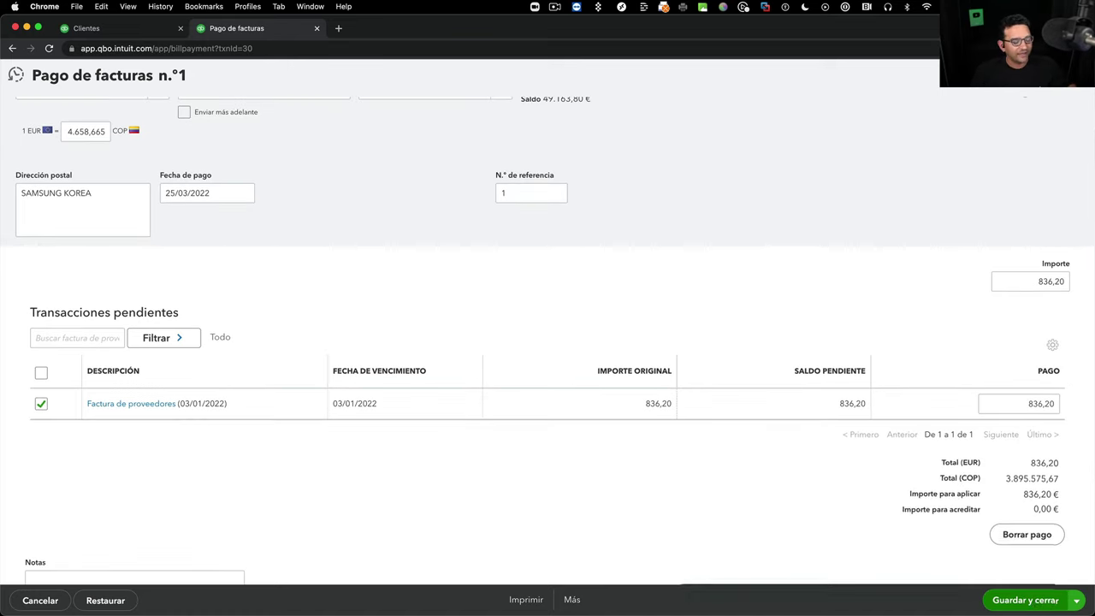
click(1030, 600)
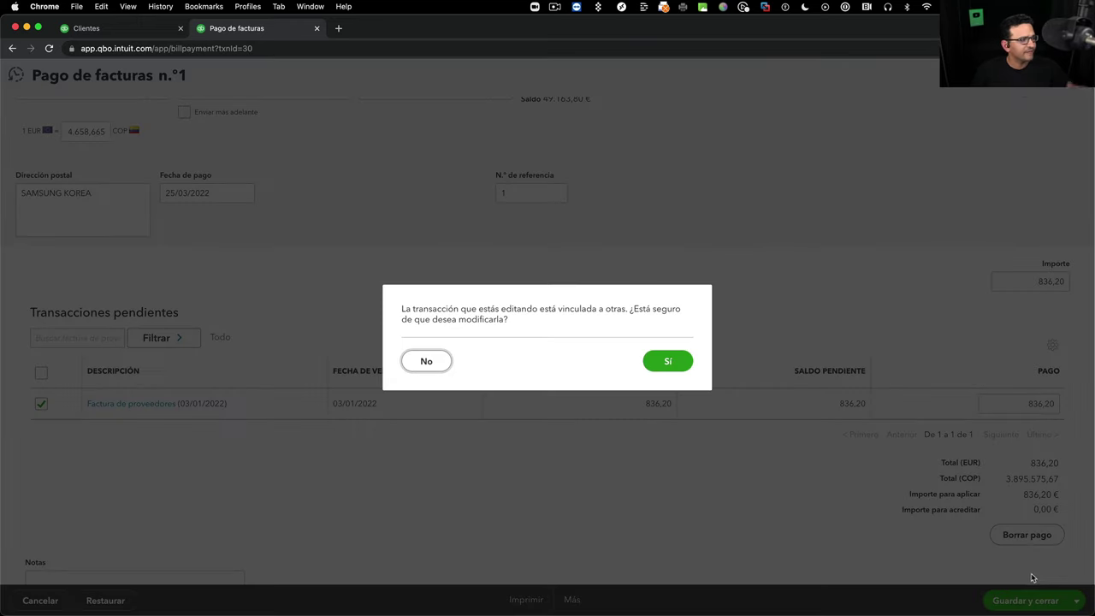
click(682, 367)
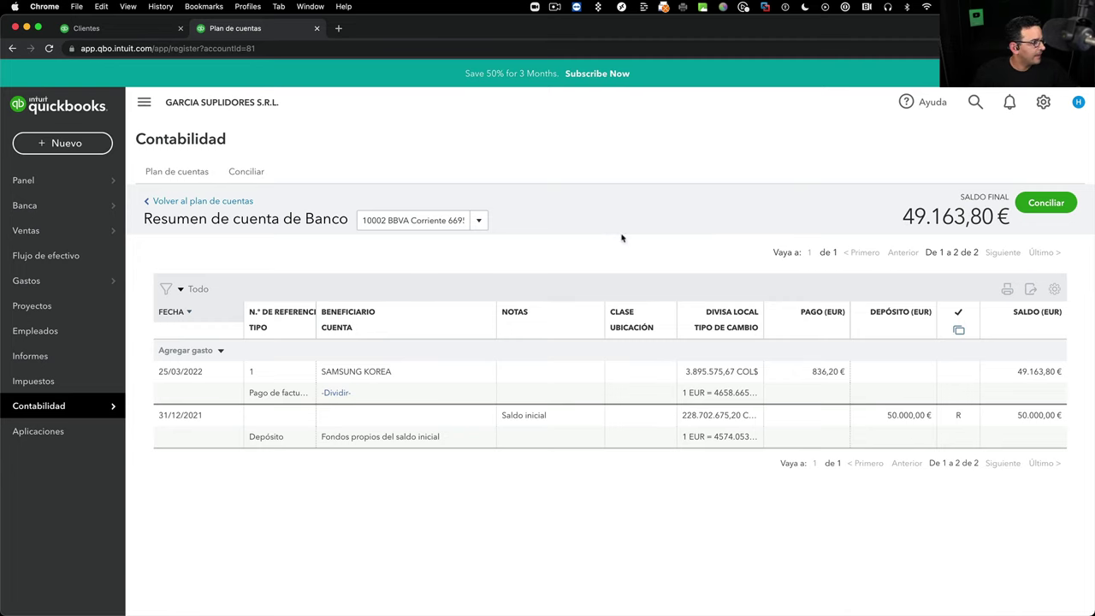
Open the Pérdidas y ganancias report and scroll to the 775.974,42 COL$ net income
click(31, 358)
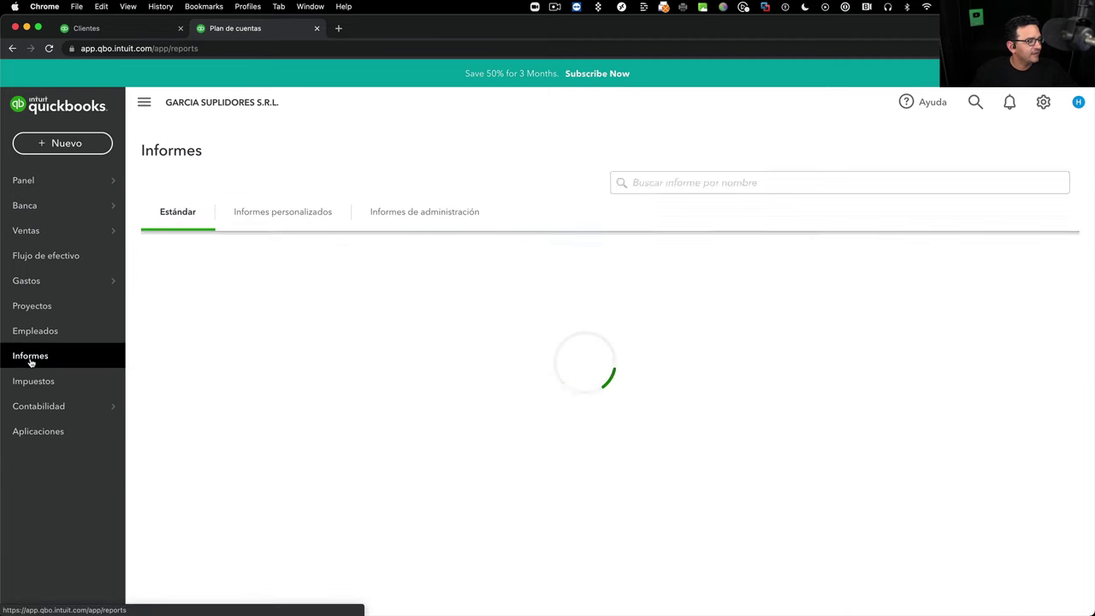
click(218, 409)
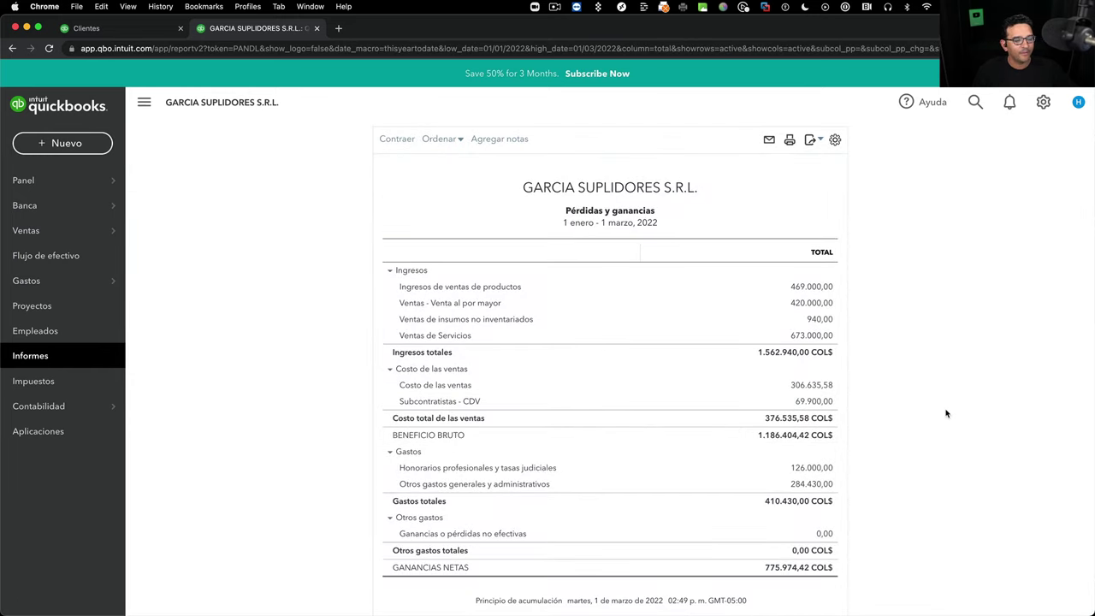
scroll(946, 414, down, 2)
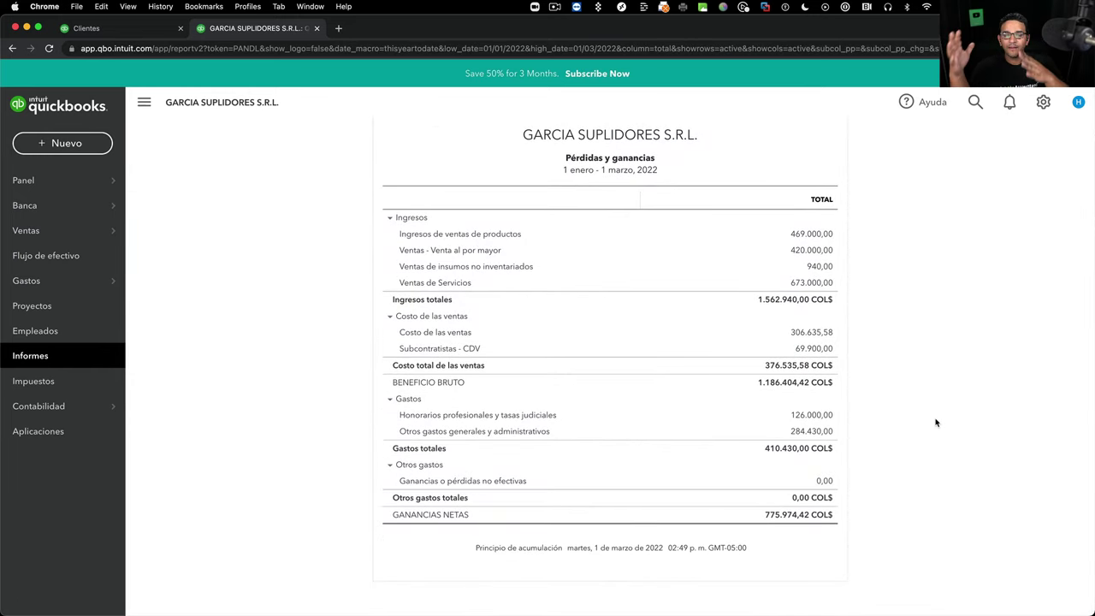